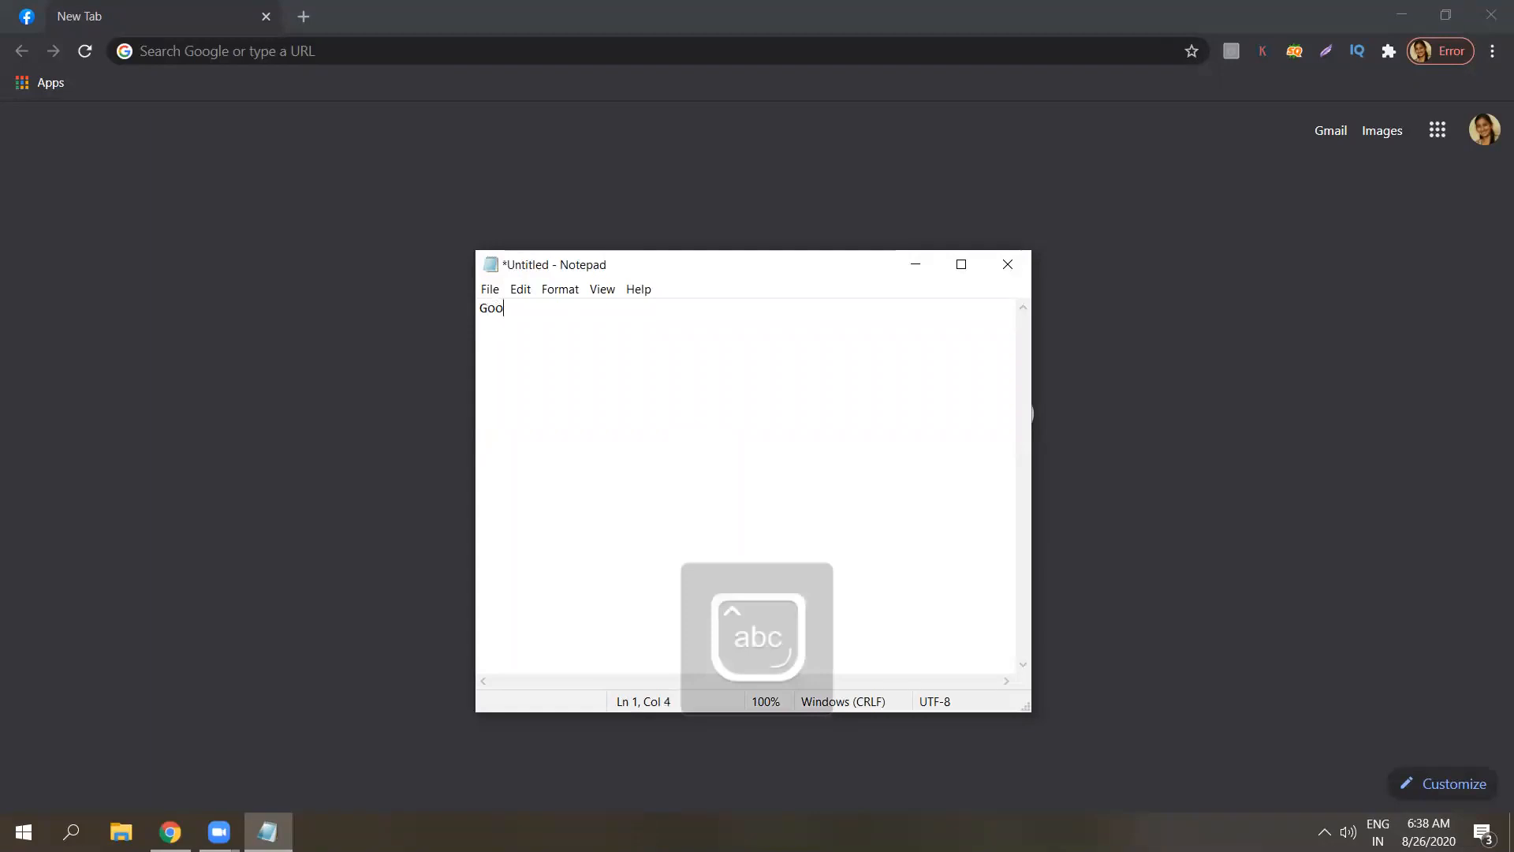
# Type the first note line 'Google ads- Search network ads - text ..' in Notepad.
pyautogui.write('ads-')
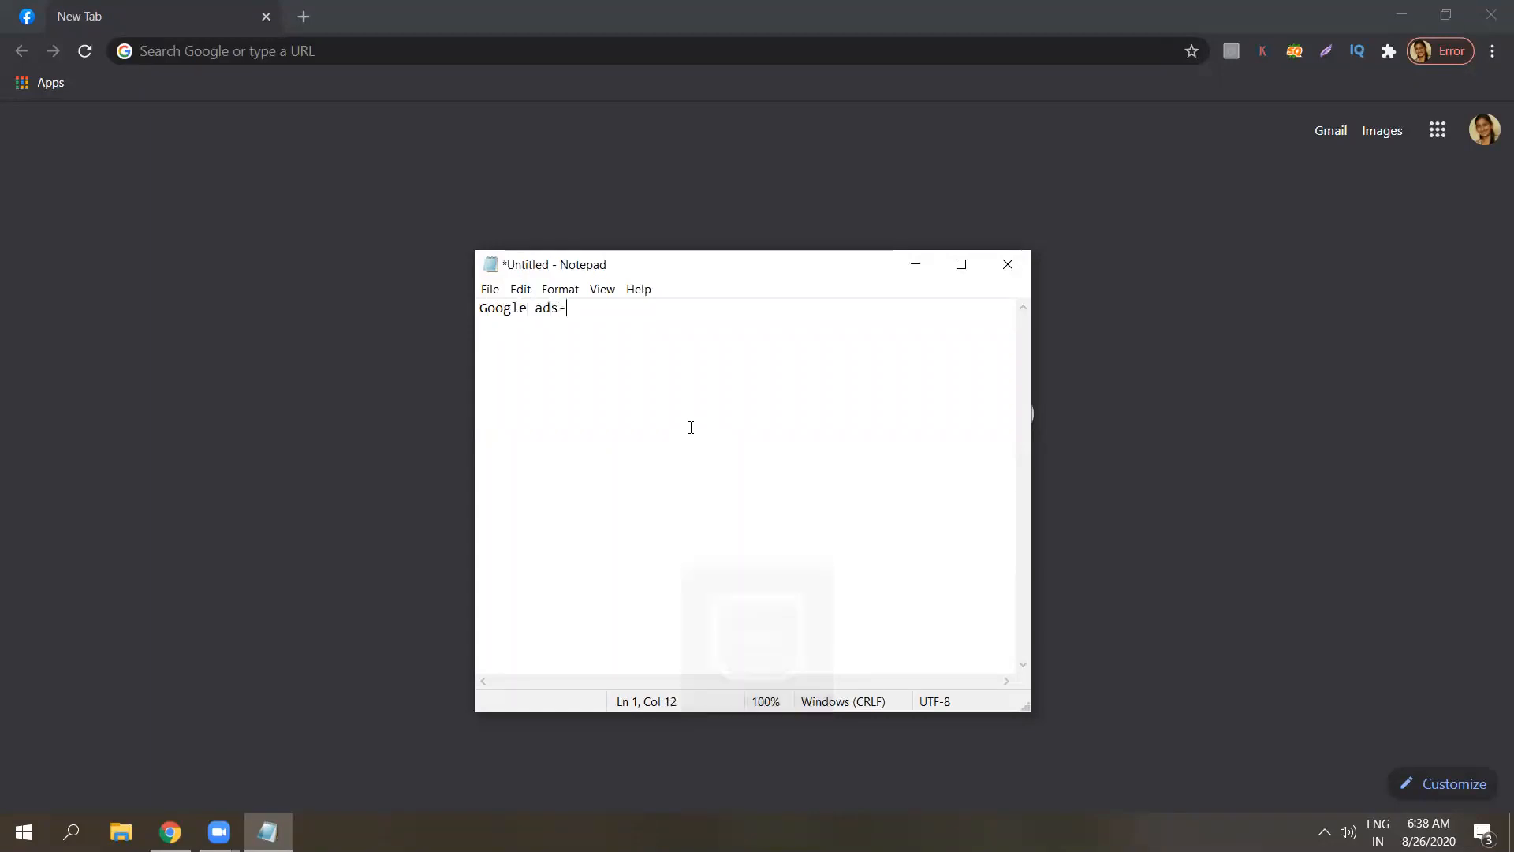
pyautogui.press('capslock')
pyautogui.write('S')
pyautogui.press('capslock')
pyautogui.write('ear')
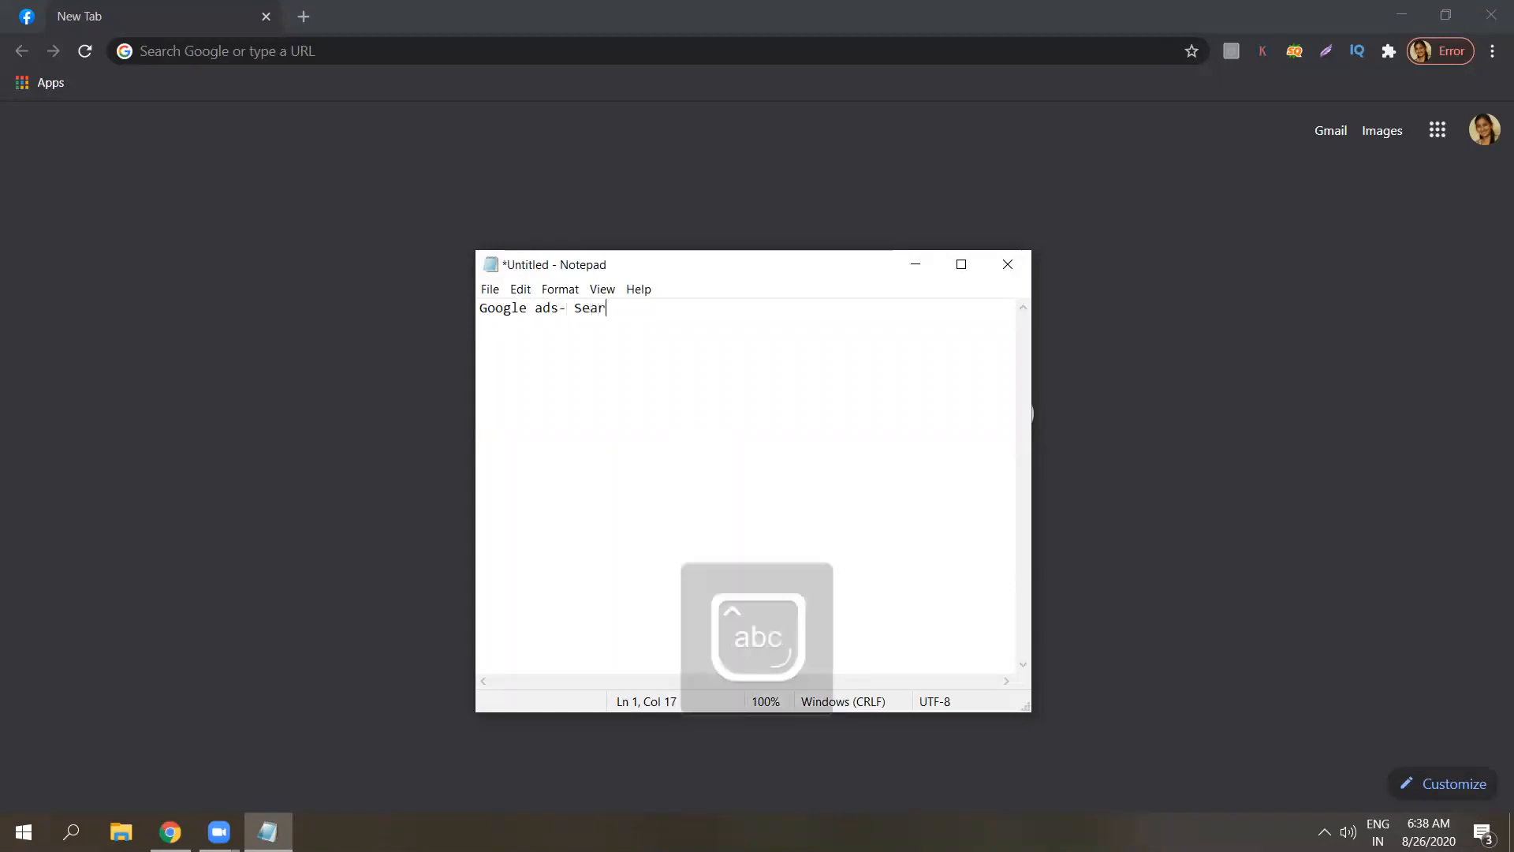
pyautogui.write('ch networ')
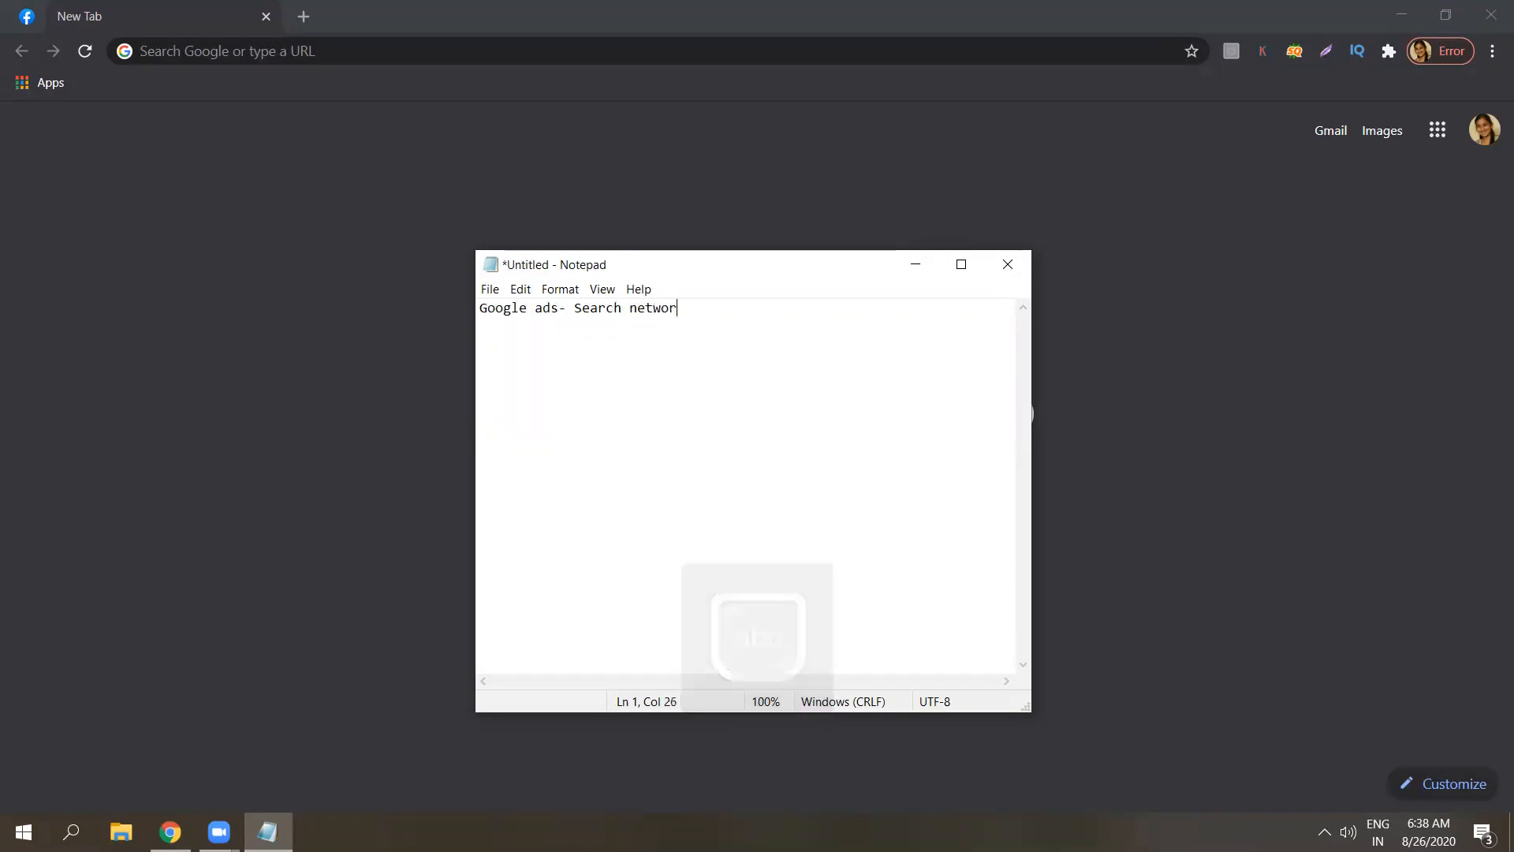
pyautogui.write('k ads - text')
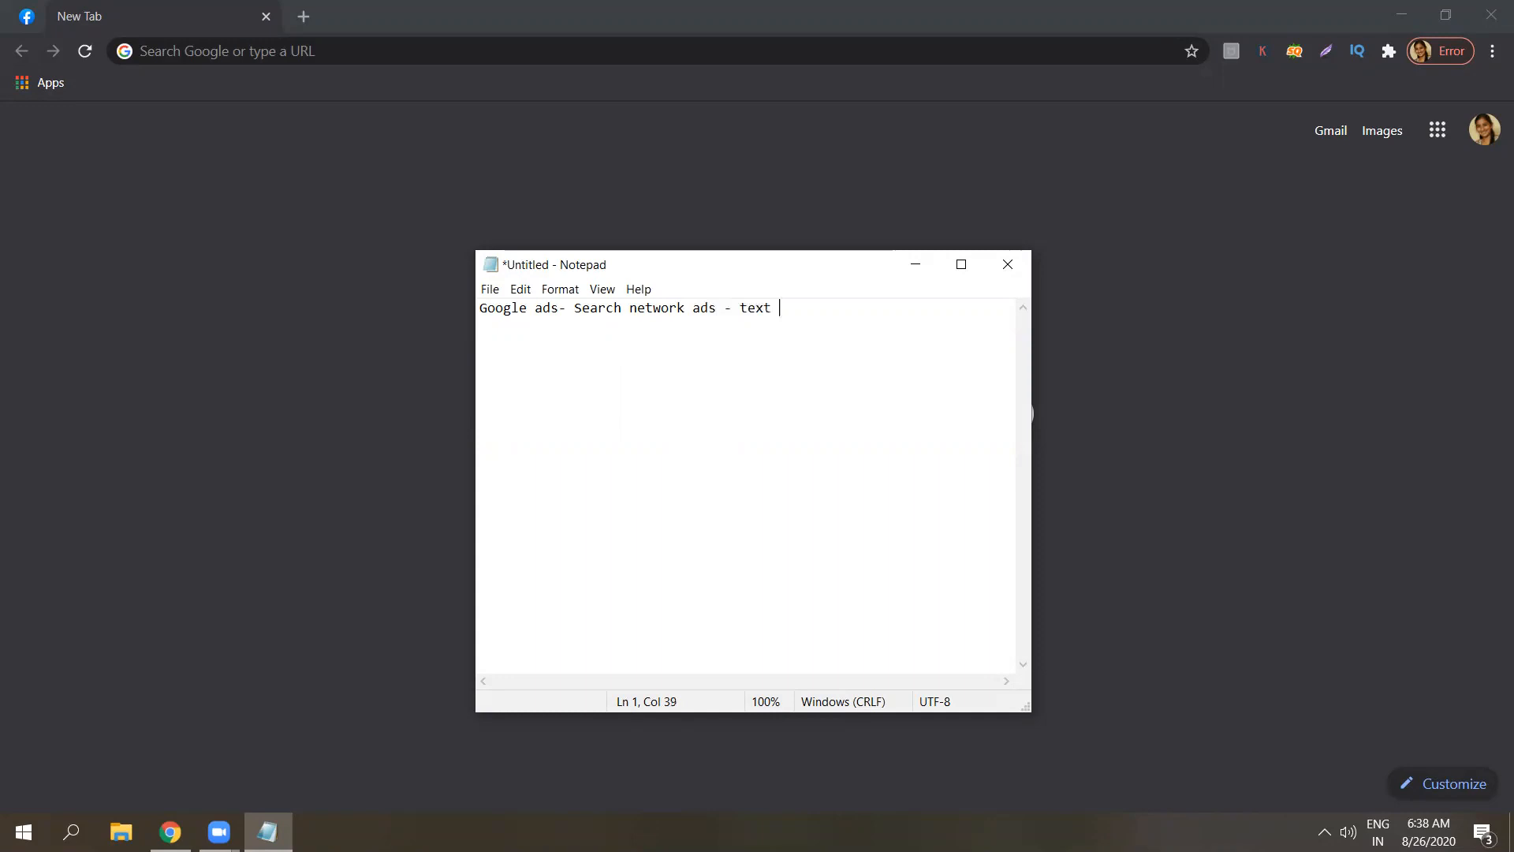
pyautogui.write(' ..')
# Search Google for 'digital marketing agency in hyderabad' to see its paid ad, then return to Notepad.
pyautogui.click(758, 190)
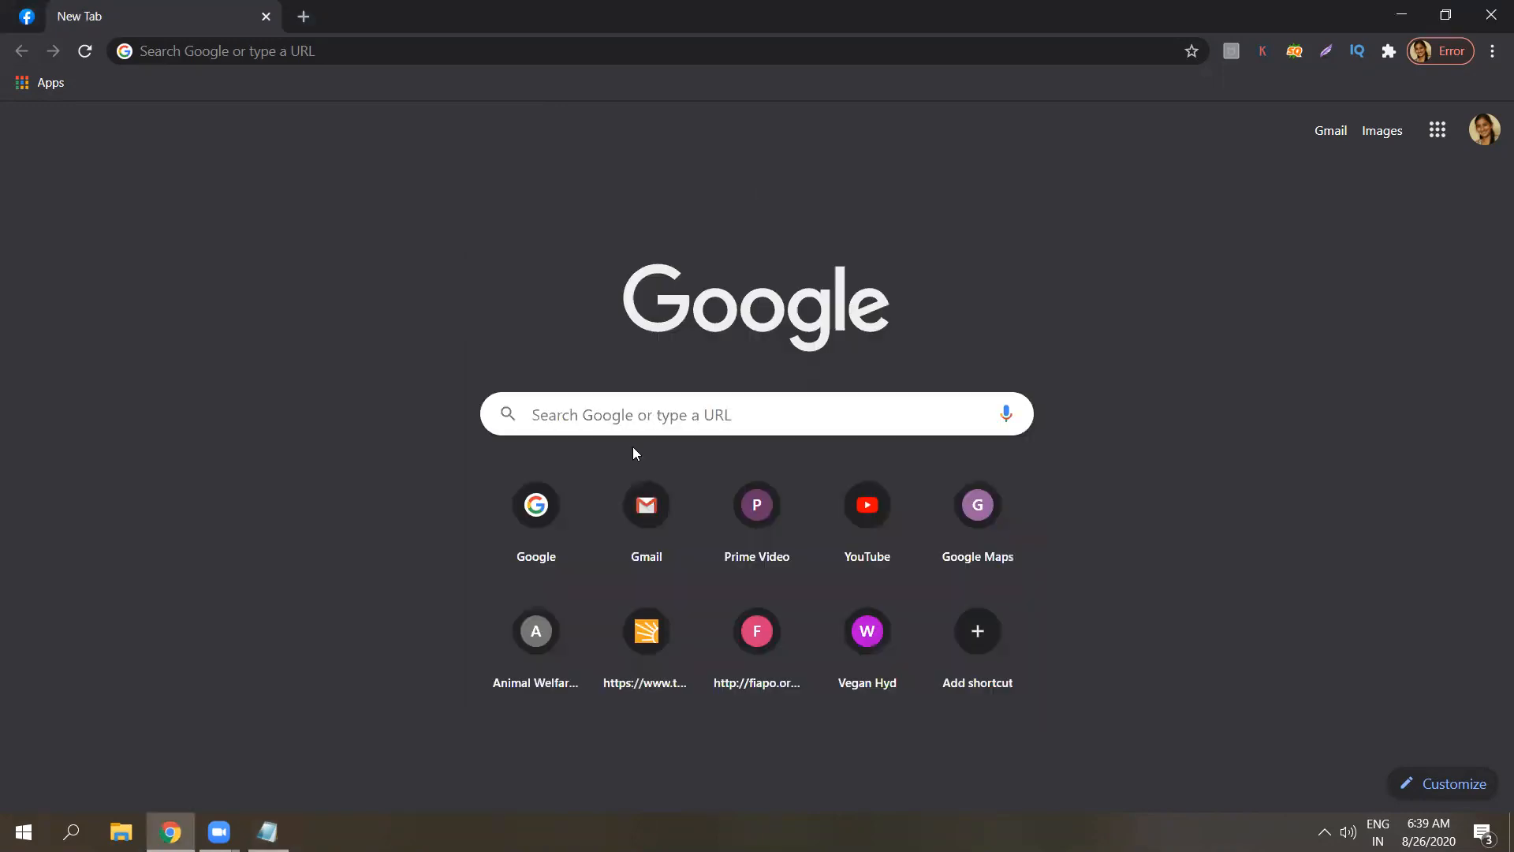
pyautogui.click(540, 509)
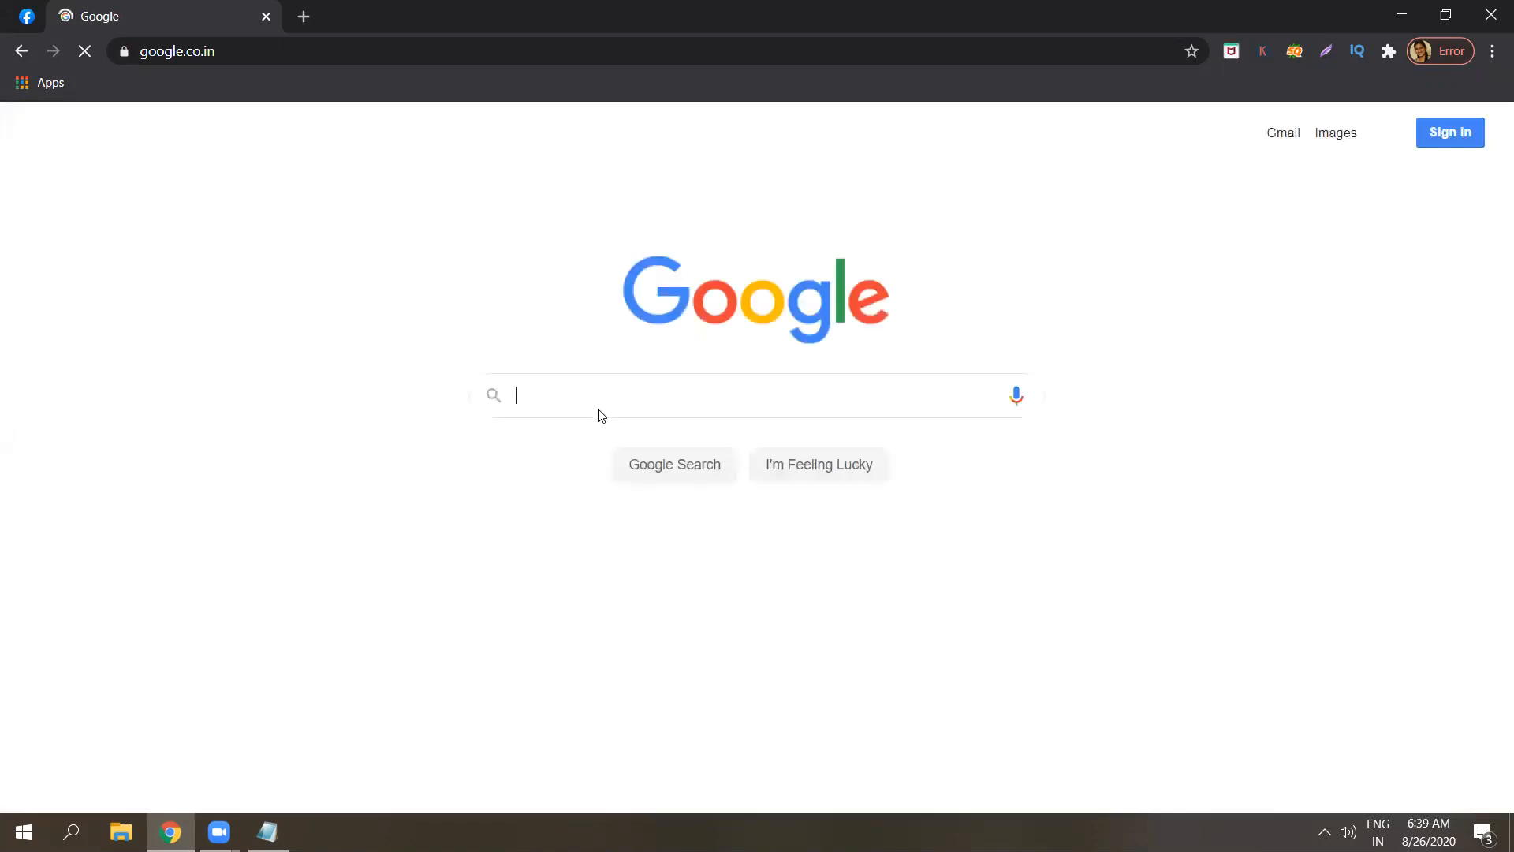
pyautogui.write('digital marketing')
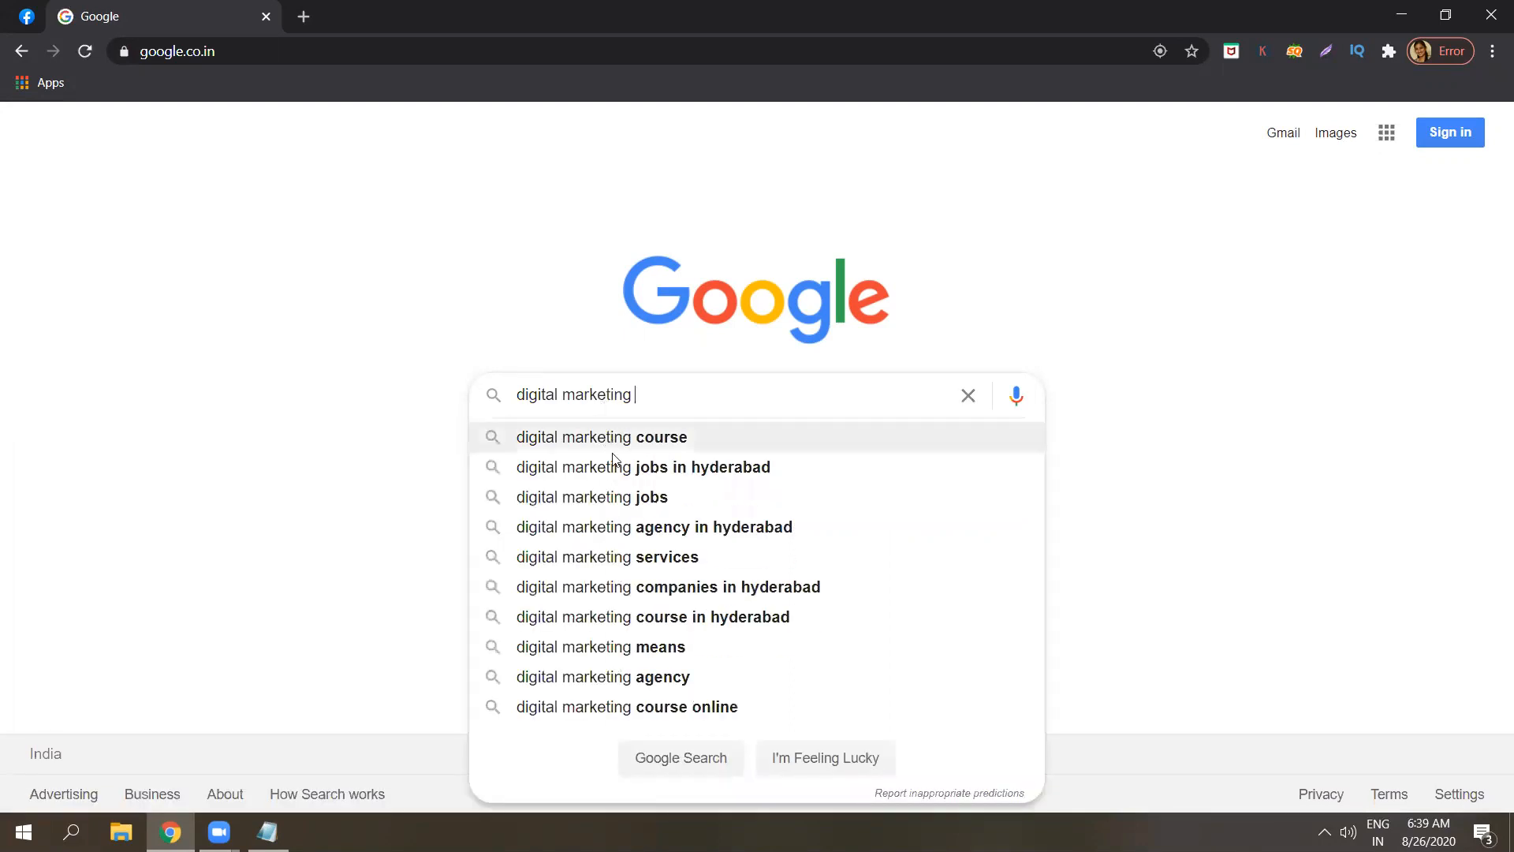
pyautogui.click(631, 527)
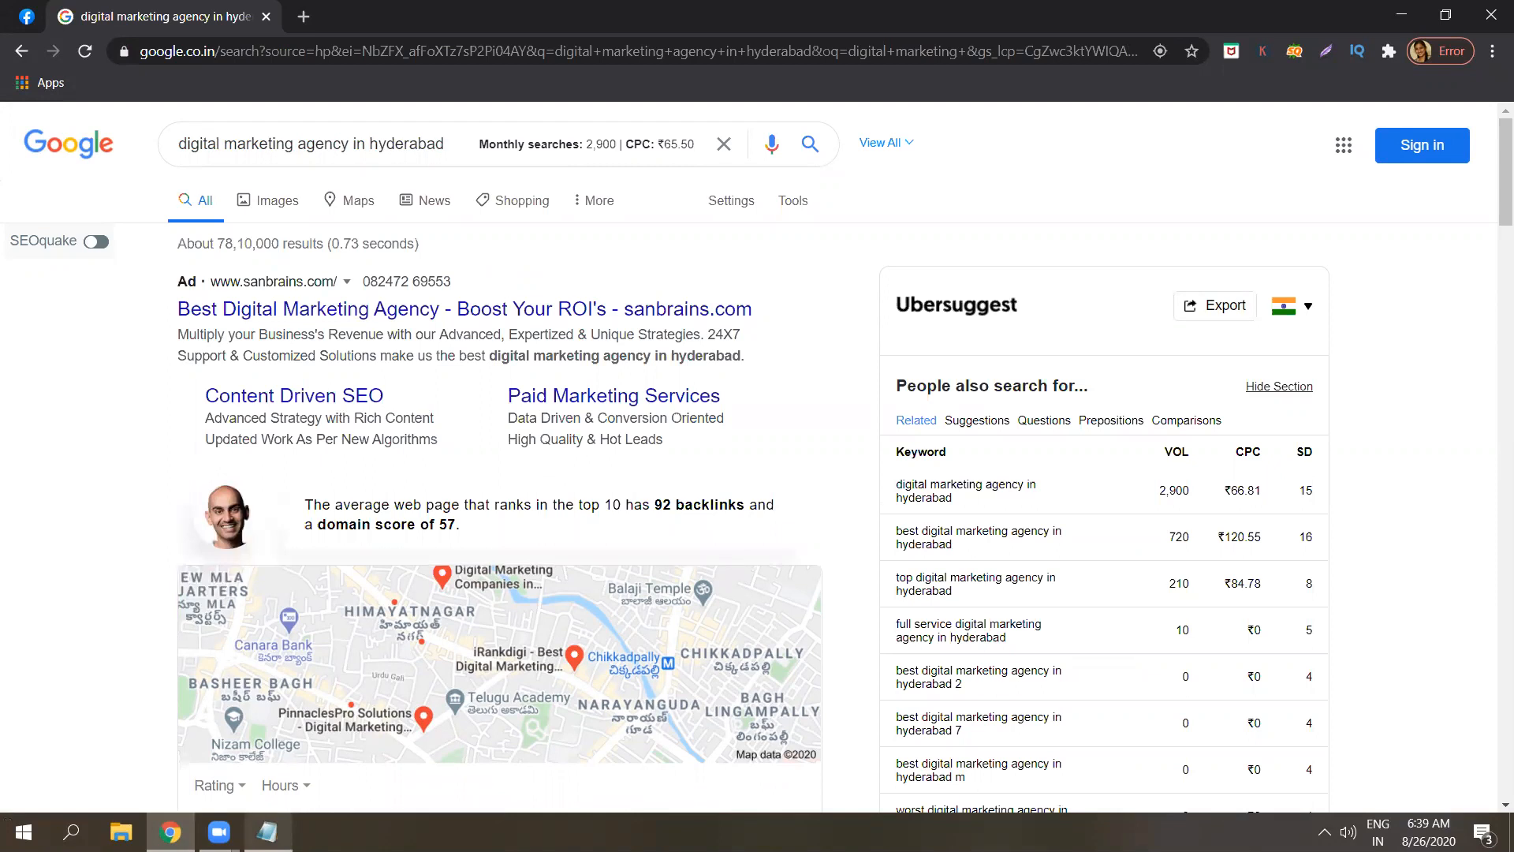
pyautogui.click(269, 832)
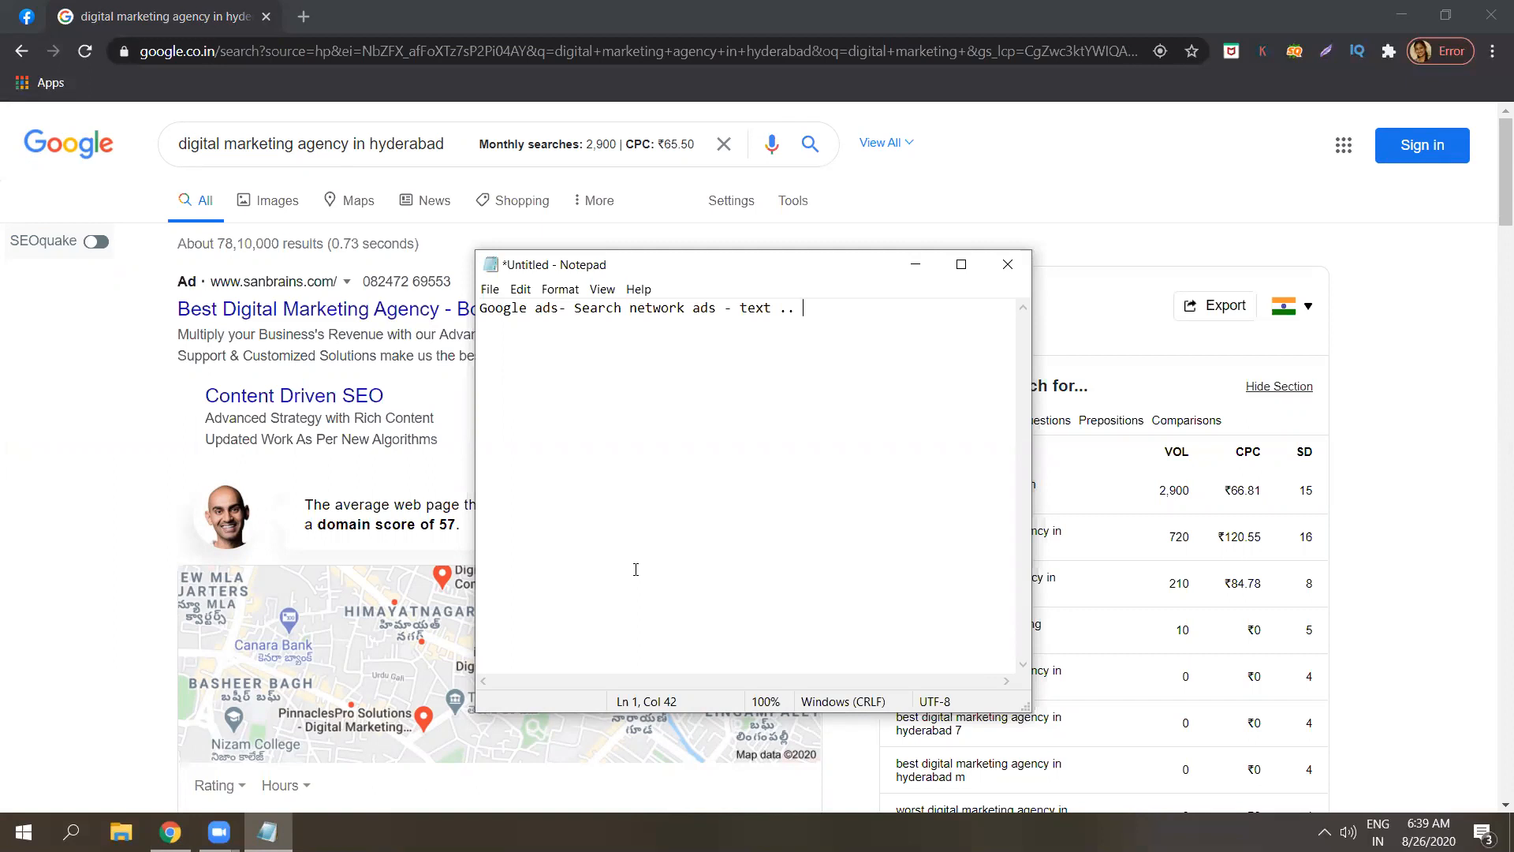
# Add a second Notepad heading 'Advanced search network ads:' below the first line, then switch to the browser.
pyautogui.press('Return')
pyautogui.press('Return')
pyautogui.press('capslock')
pyautogui.write('A')
pyautogui.press('capslock')
pyautogui.write('d')
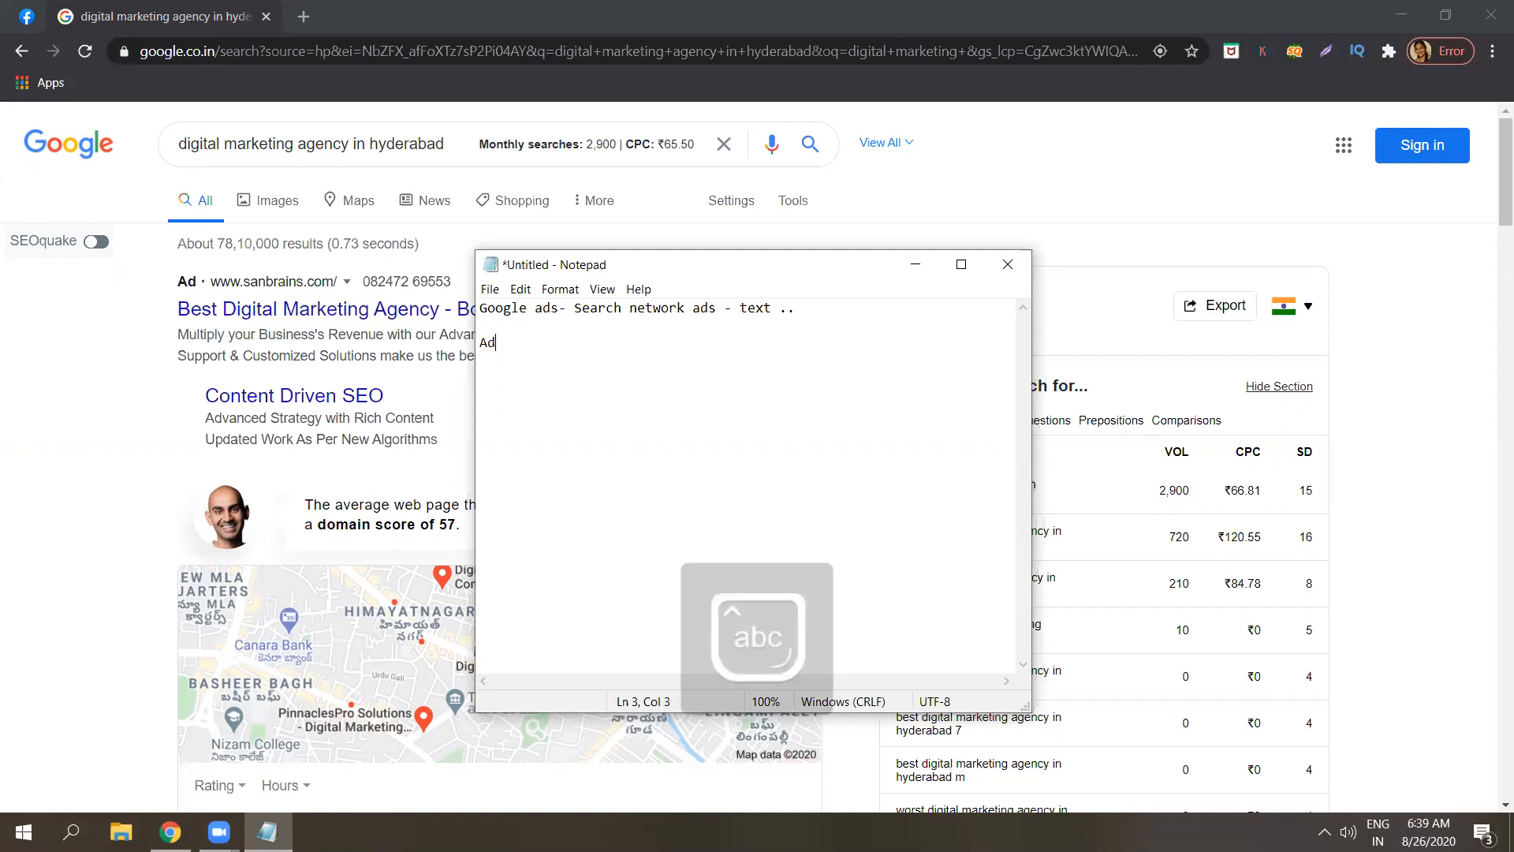
pyautogui.write('vanced search network')
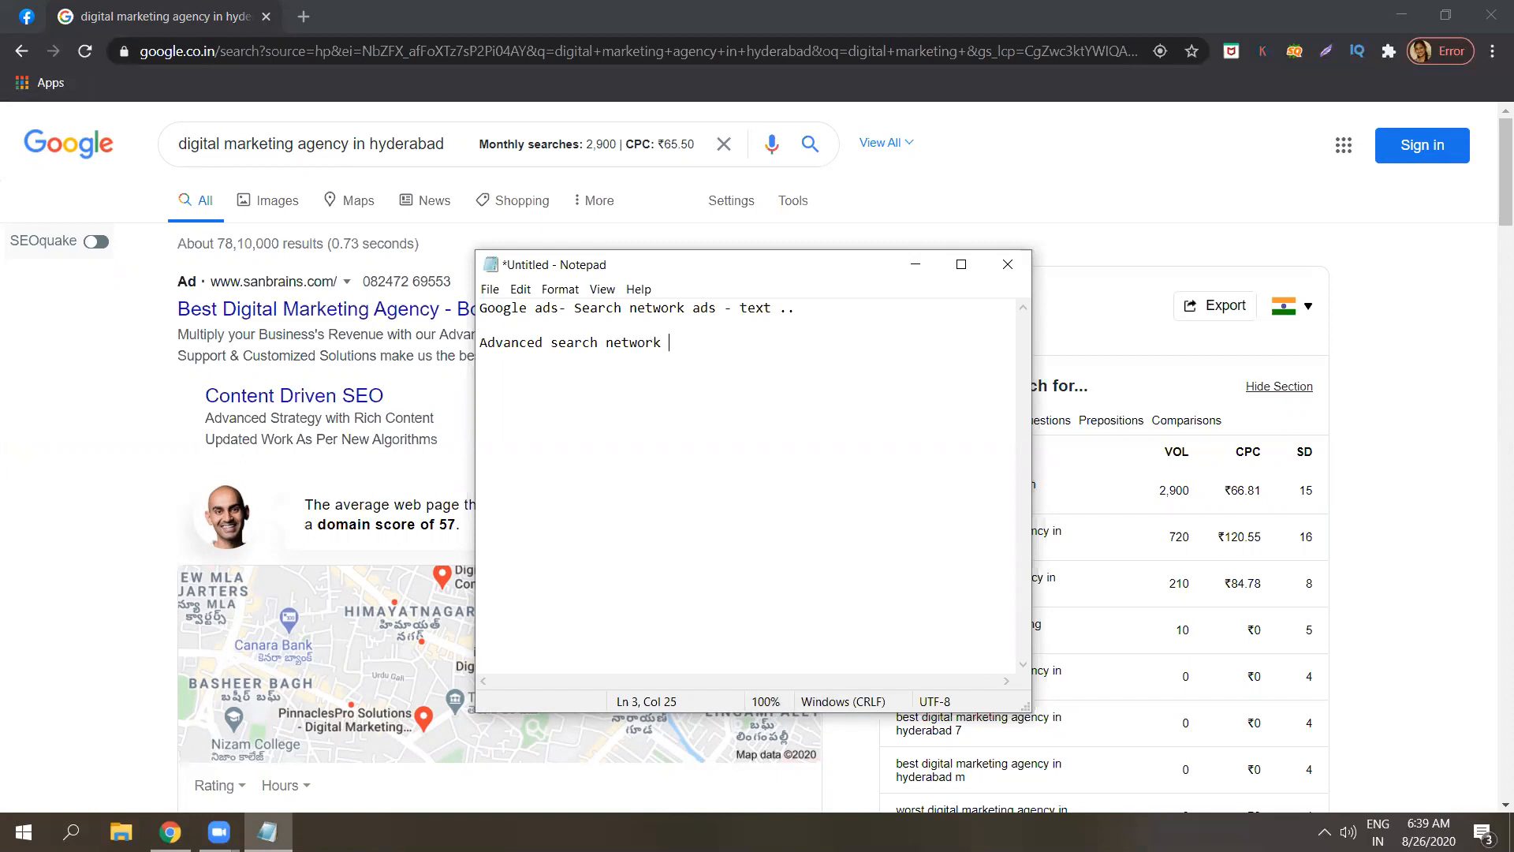
pyautogui.write(' ad:')
pyautogui.press('BackSpace')
pyautogui.write('s:')
pyautogui.press('Return')
pyautogui.press('Return')
pyautogui.click(304, 16)
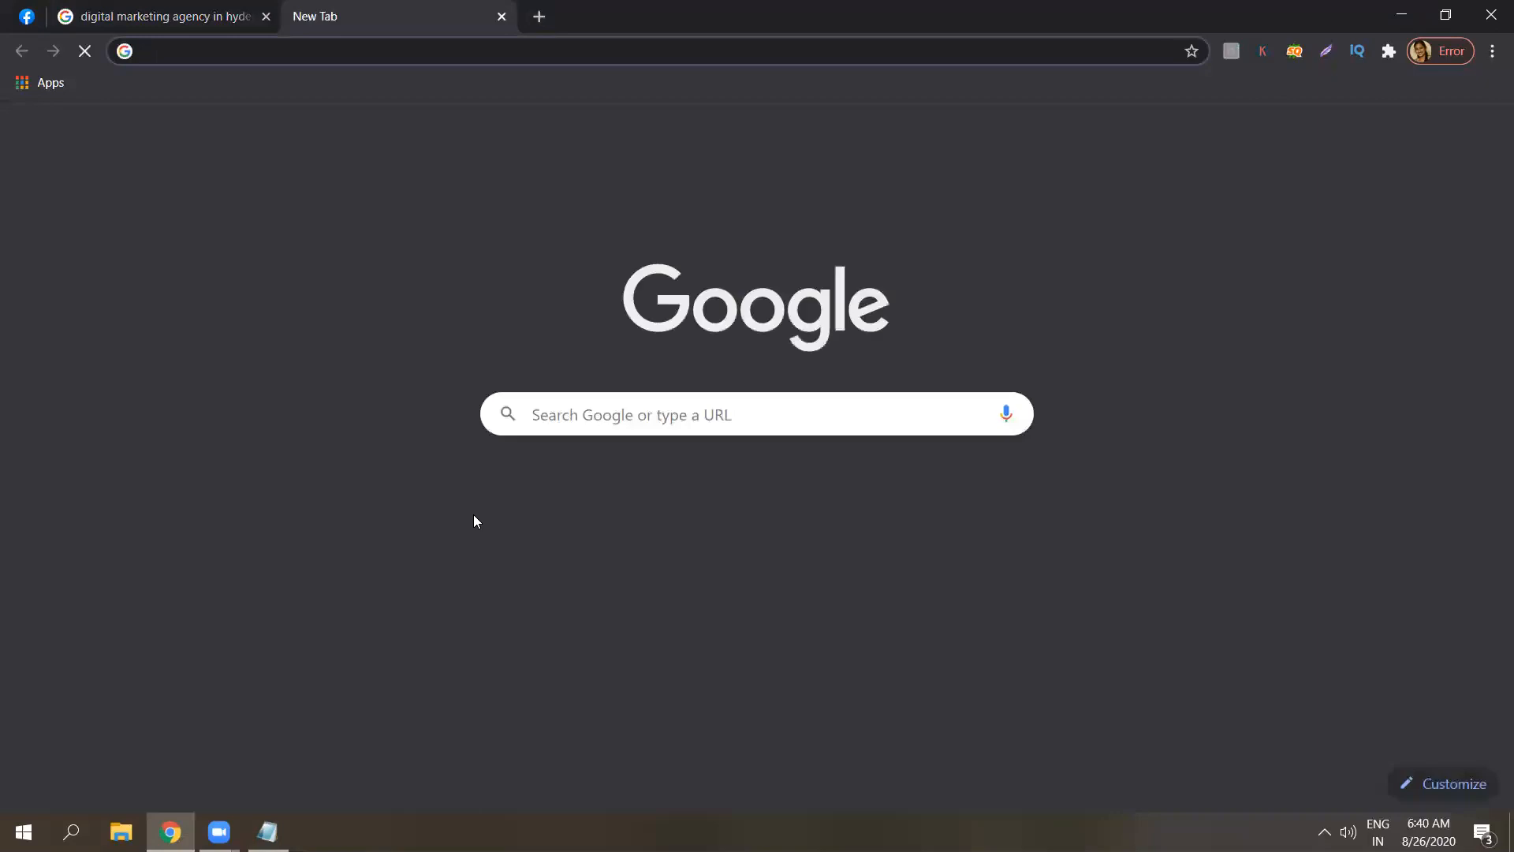
# Search Google for 'google ads', follow the Google Ads ad and sign in to reach the account list.
pyautogui.click(576, 482)
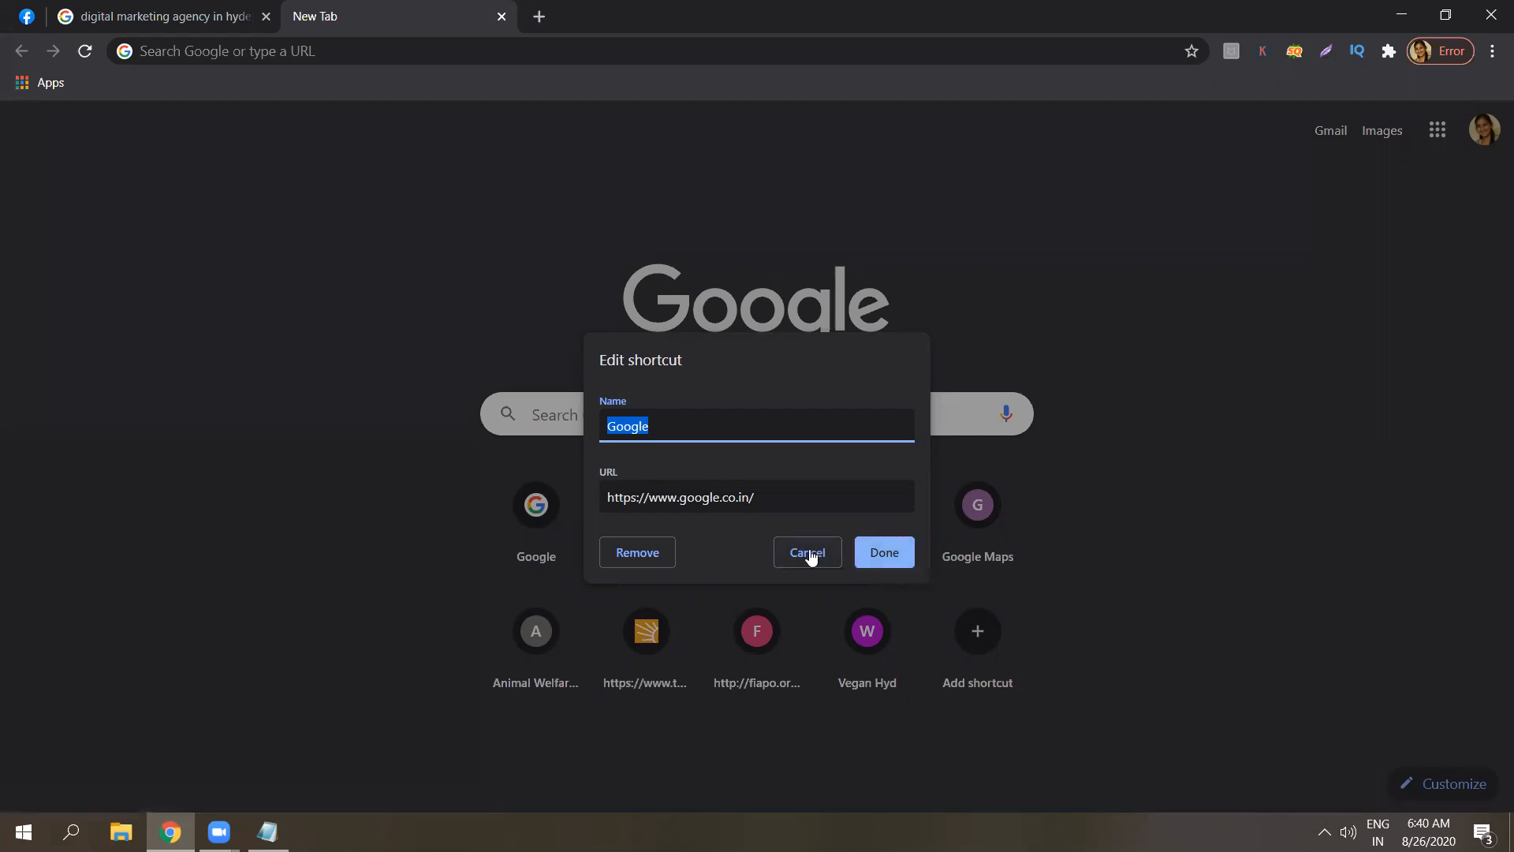
pyautogui.click(861, 550)
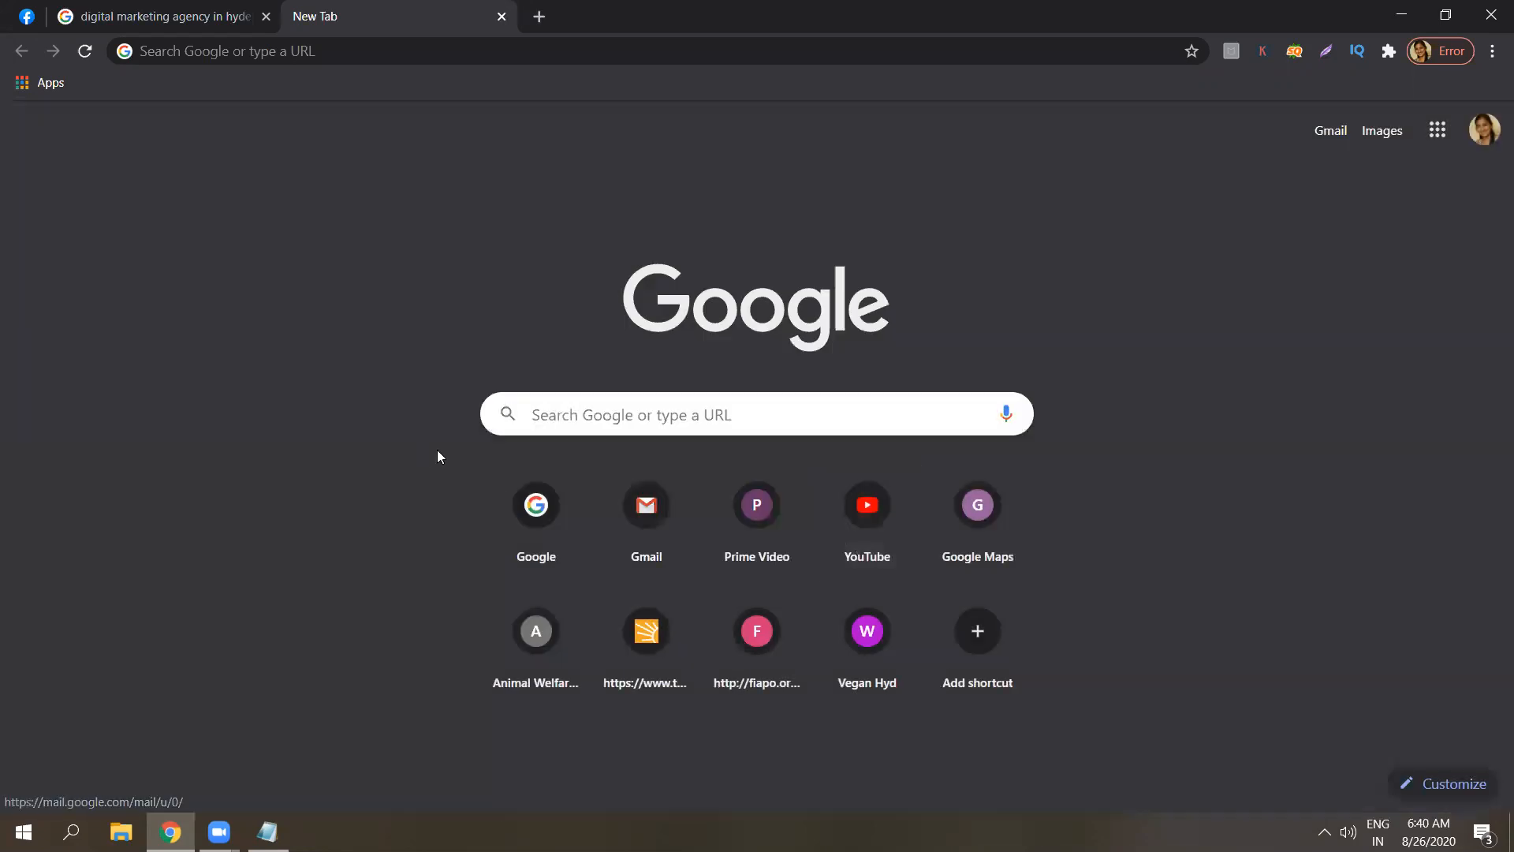
pyautogui.click(534, 503)
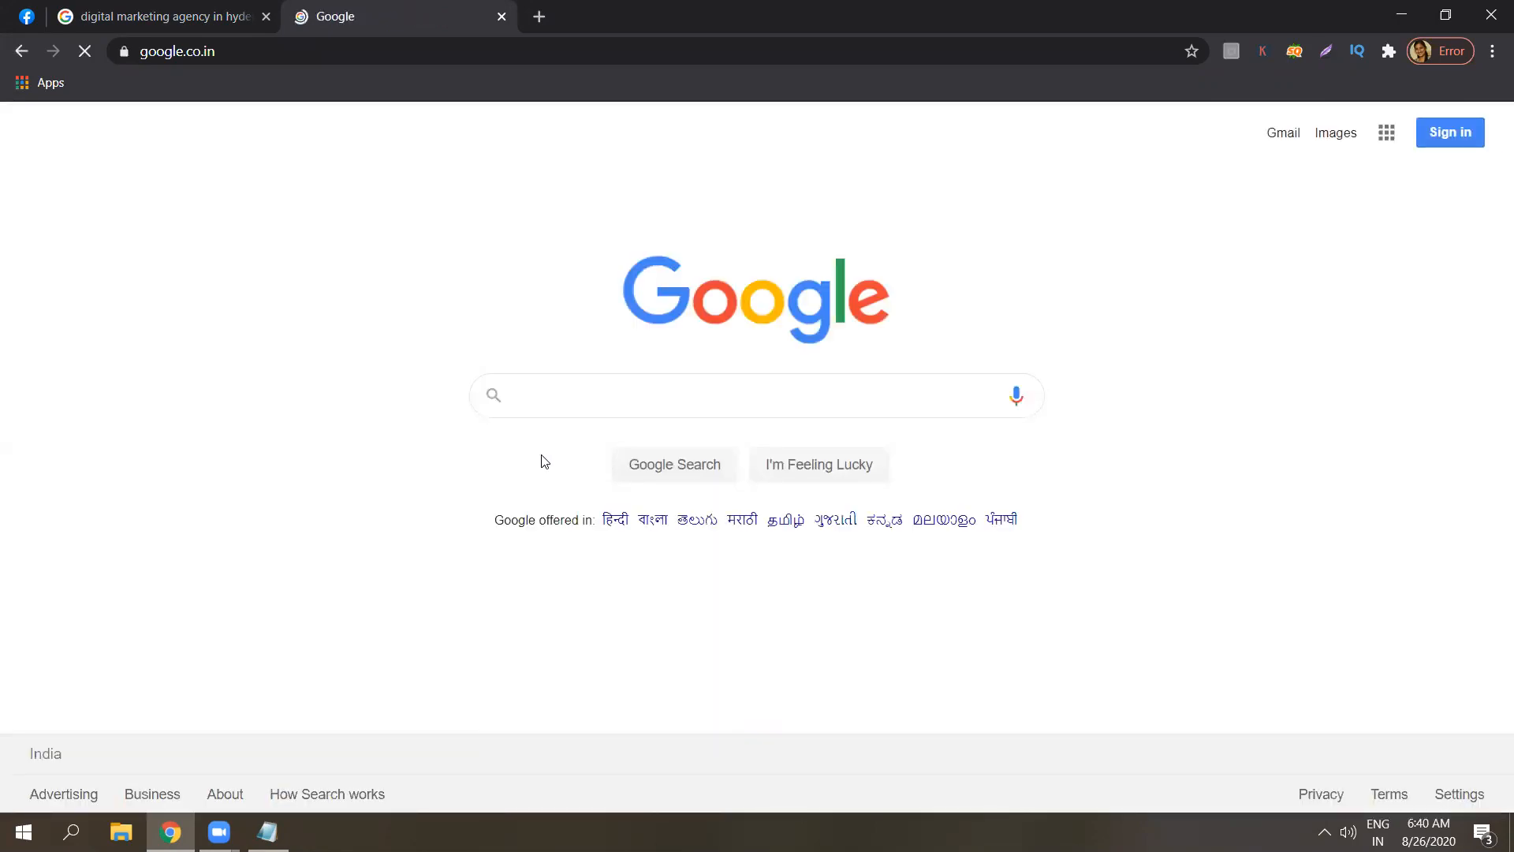
pyautogui.write('google ads')
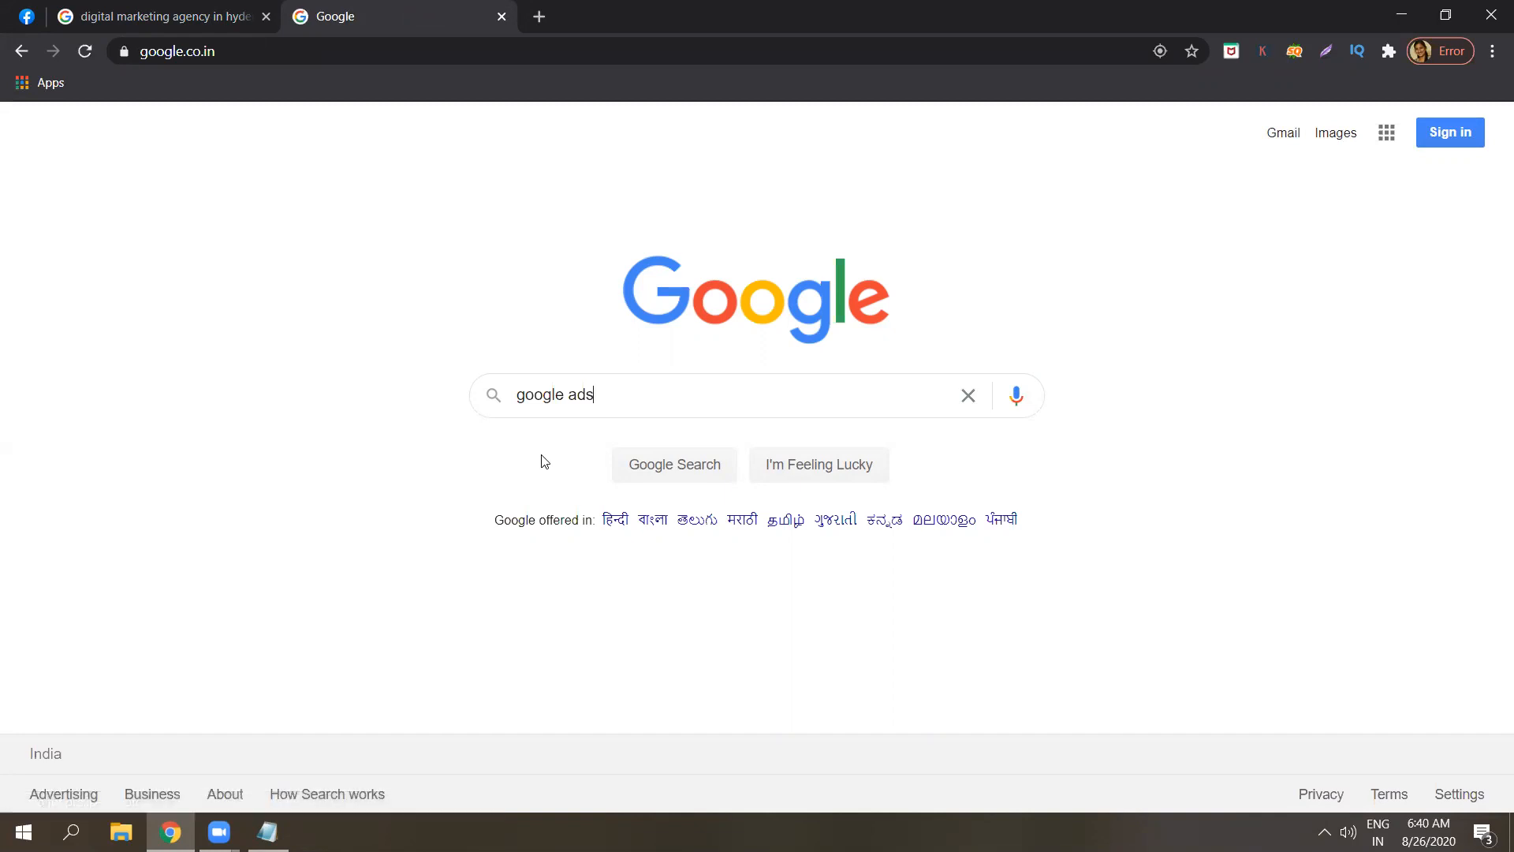
pyautogui.press('Return')
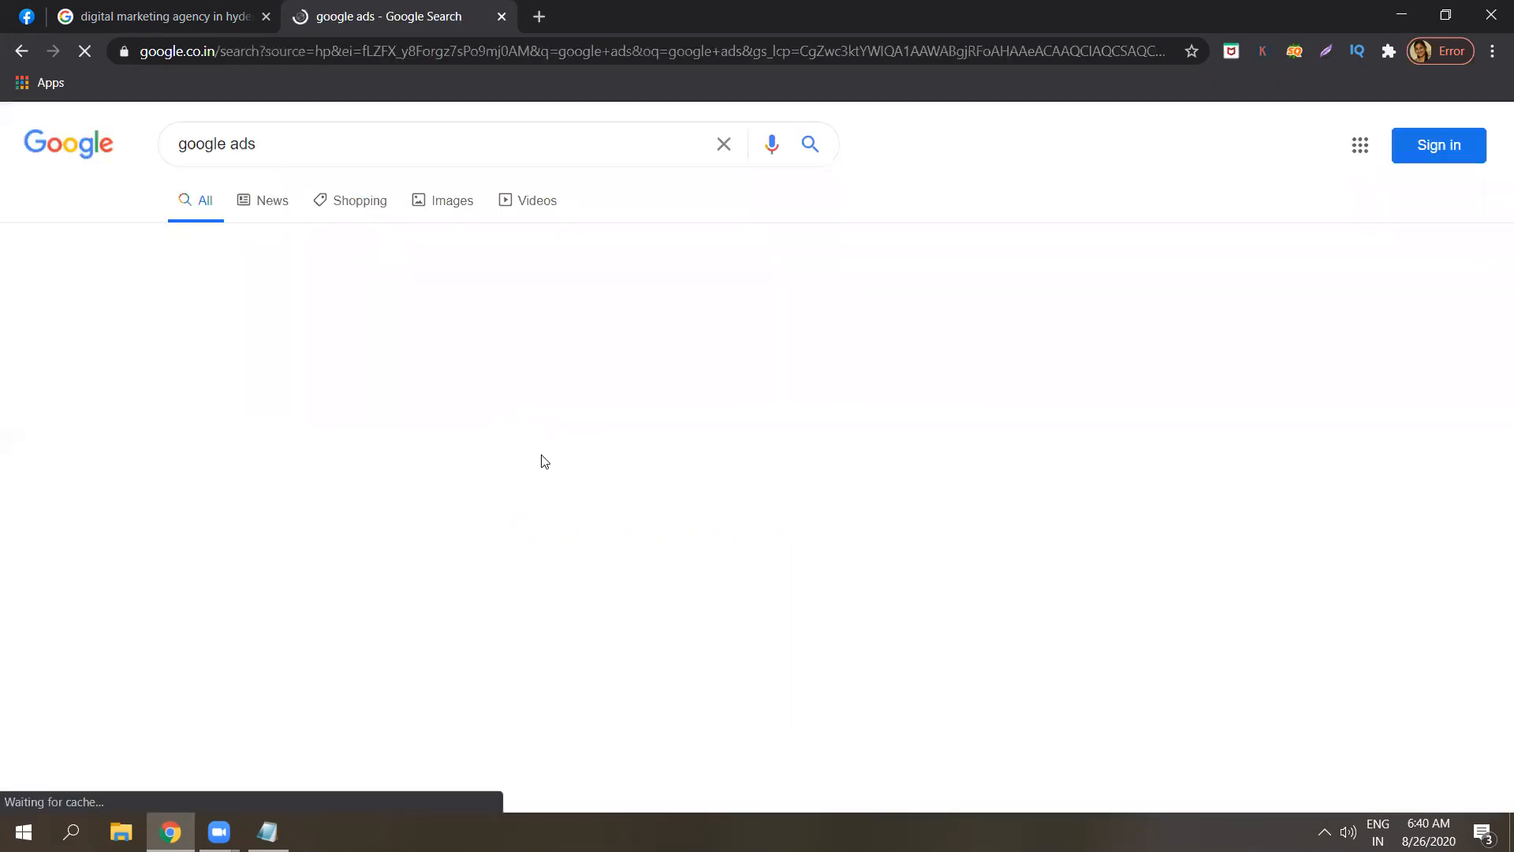
pyautogui.click(421, 316)
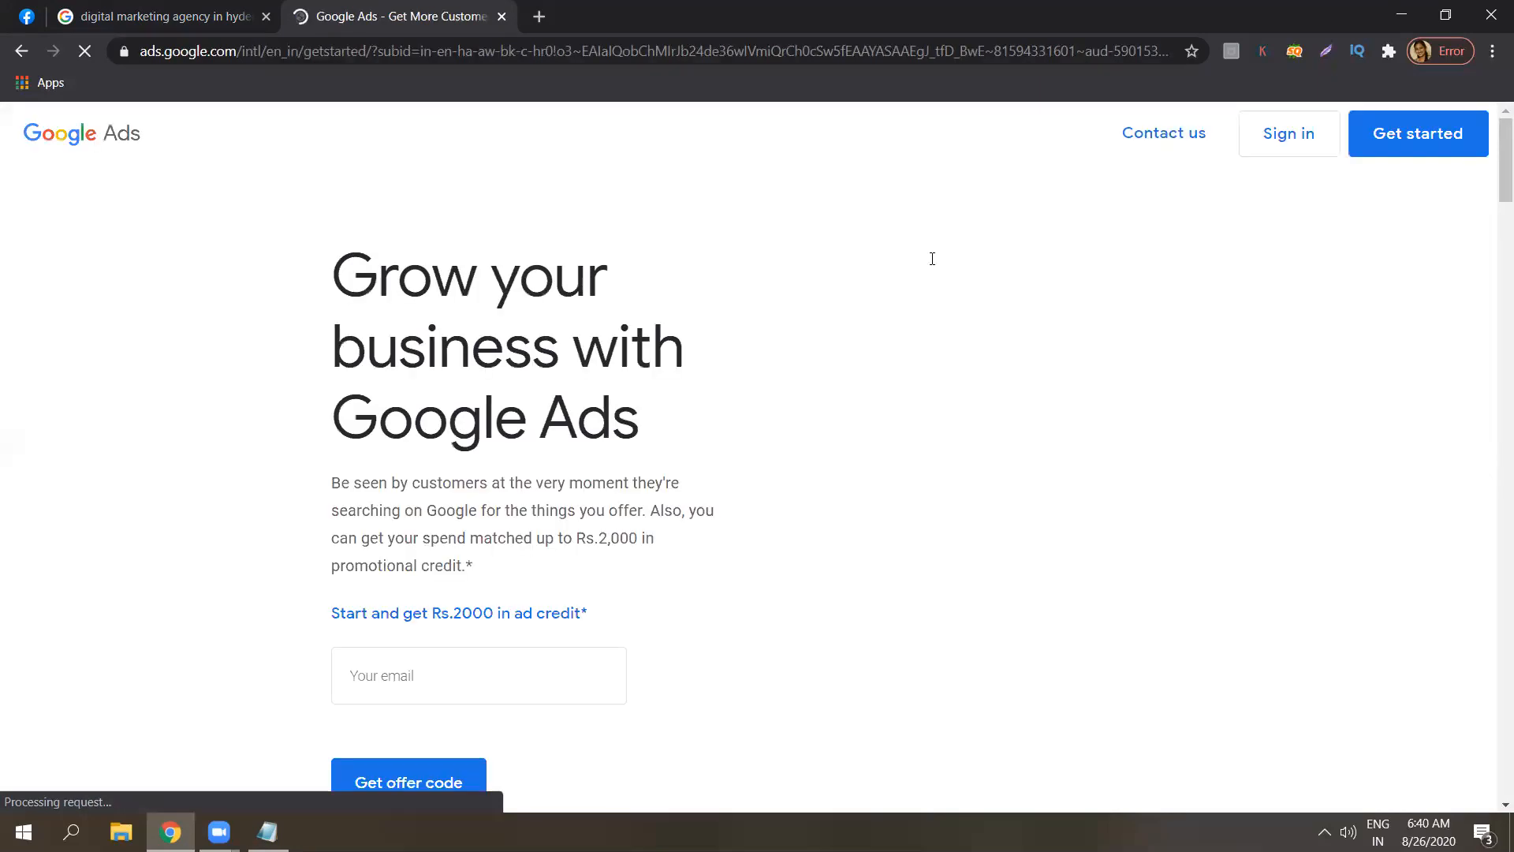
pyautogui.click(1282, 223)
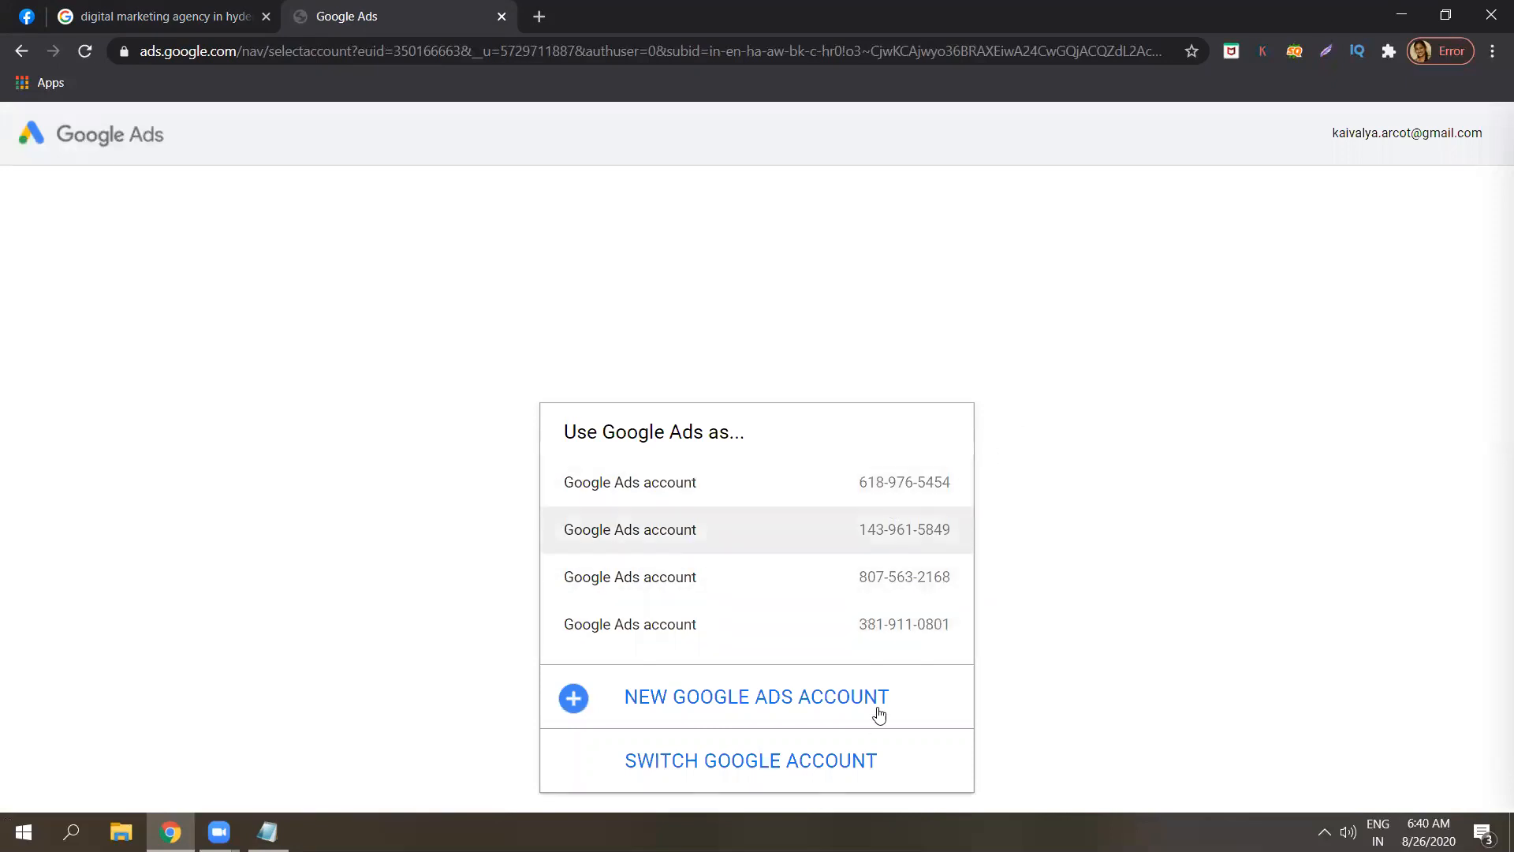
# Open the last listed Google Ads account and start a new campaign.
pyautogui.click(887, 624)
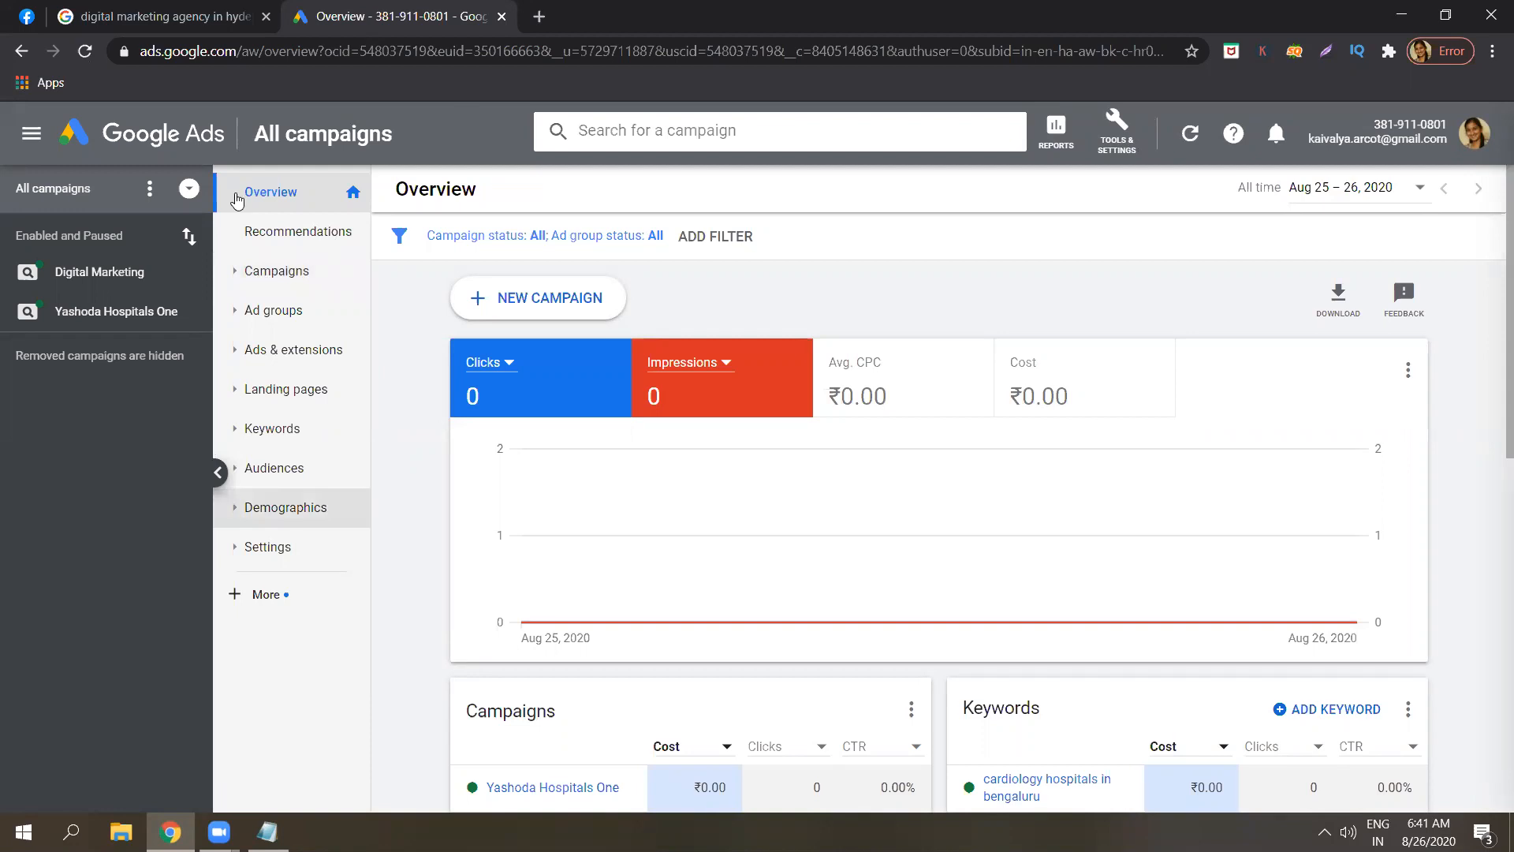
pyautogui.click(544, 297)
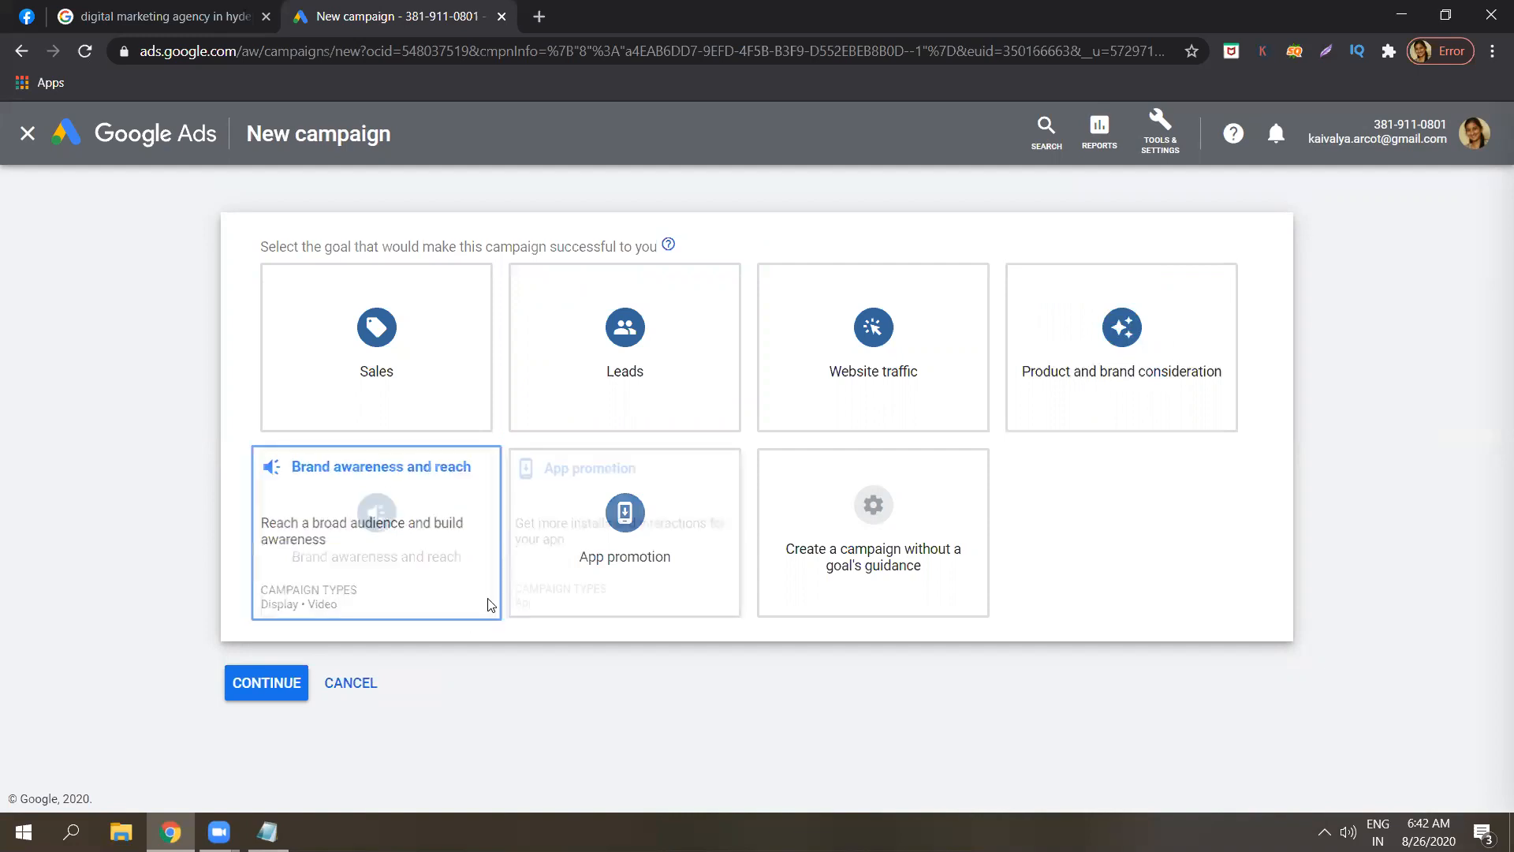
# Make it a Search campaign without goal guidance, aimed at Website visits, and open a new tab.
pyautogui.click(880, 527)
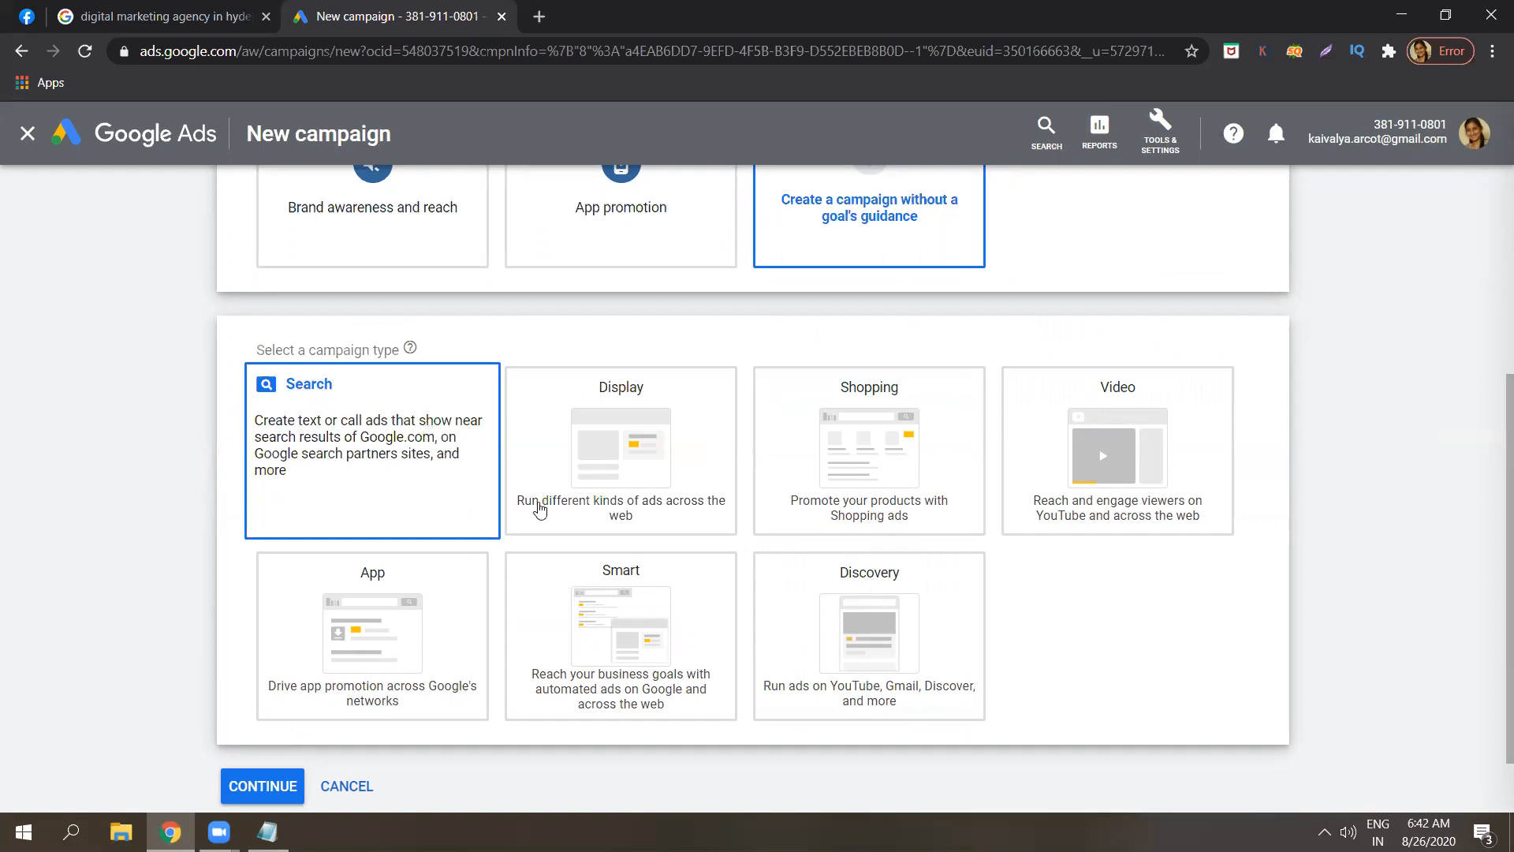
pyautogui.click(321, 470)
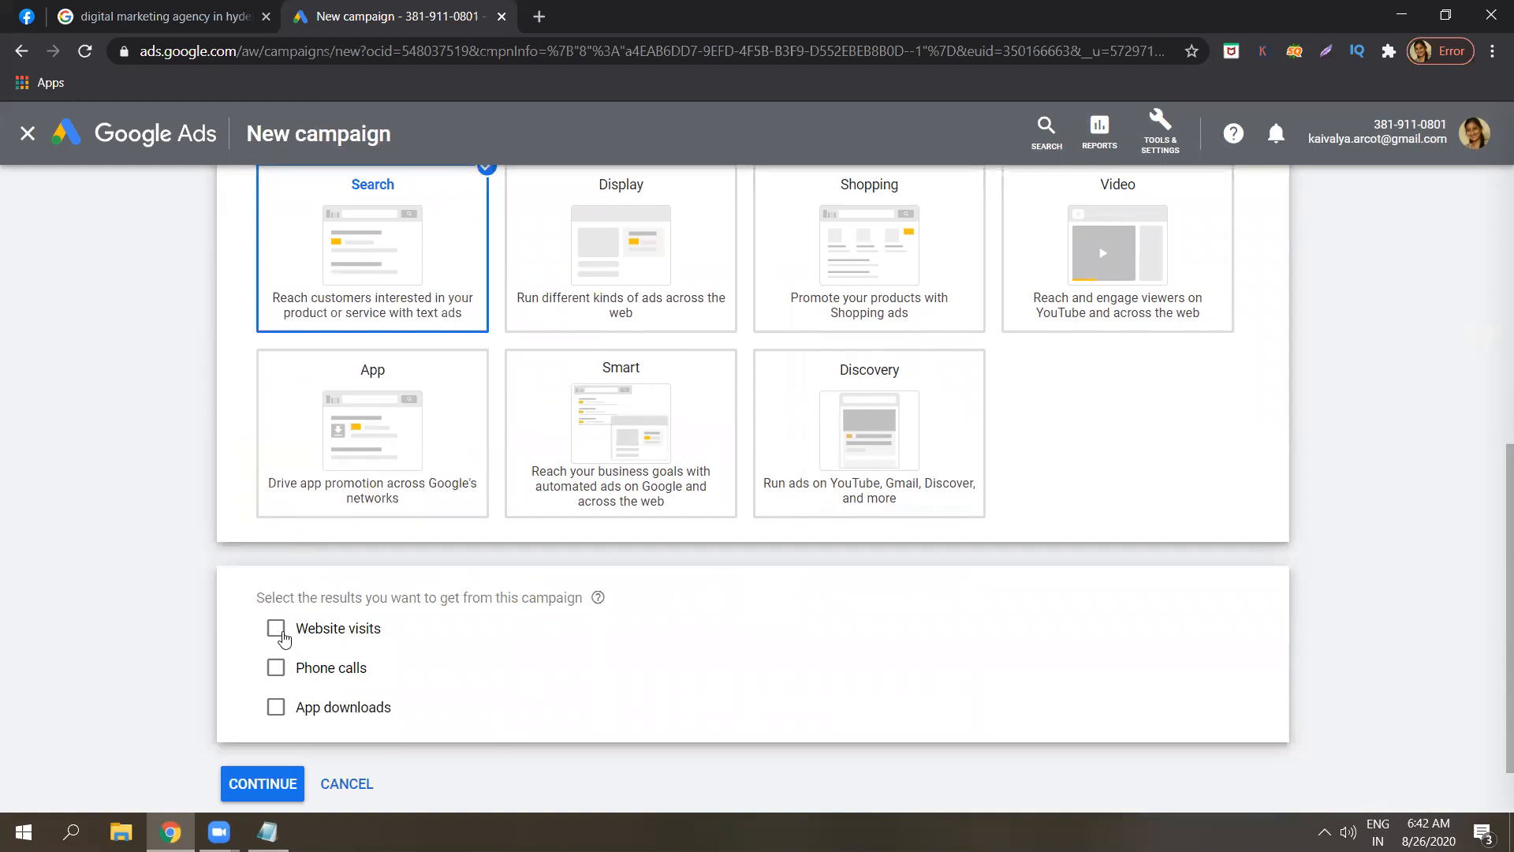
pyautogui.click(278, 631)
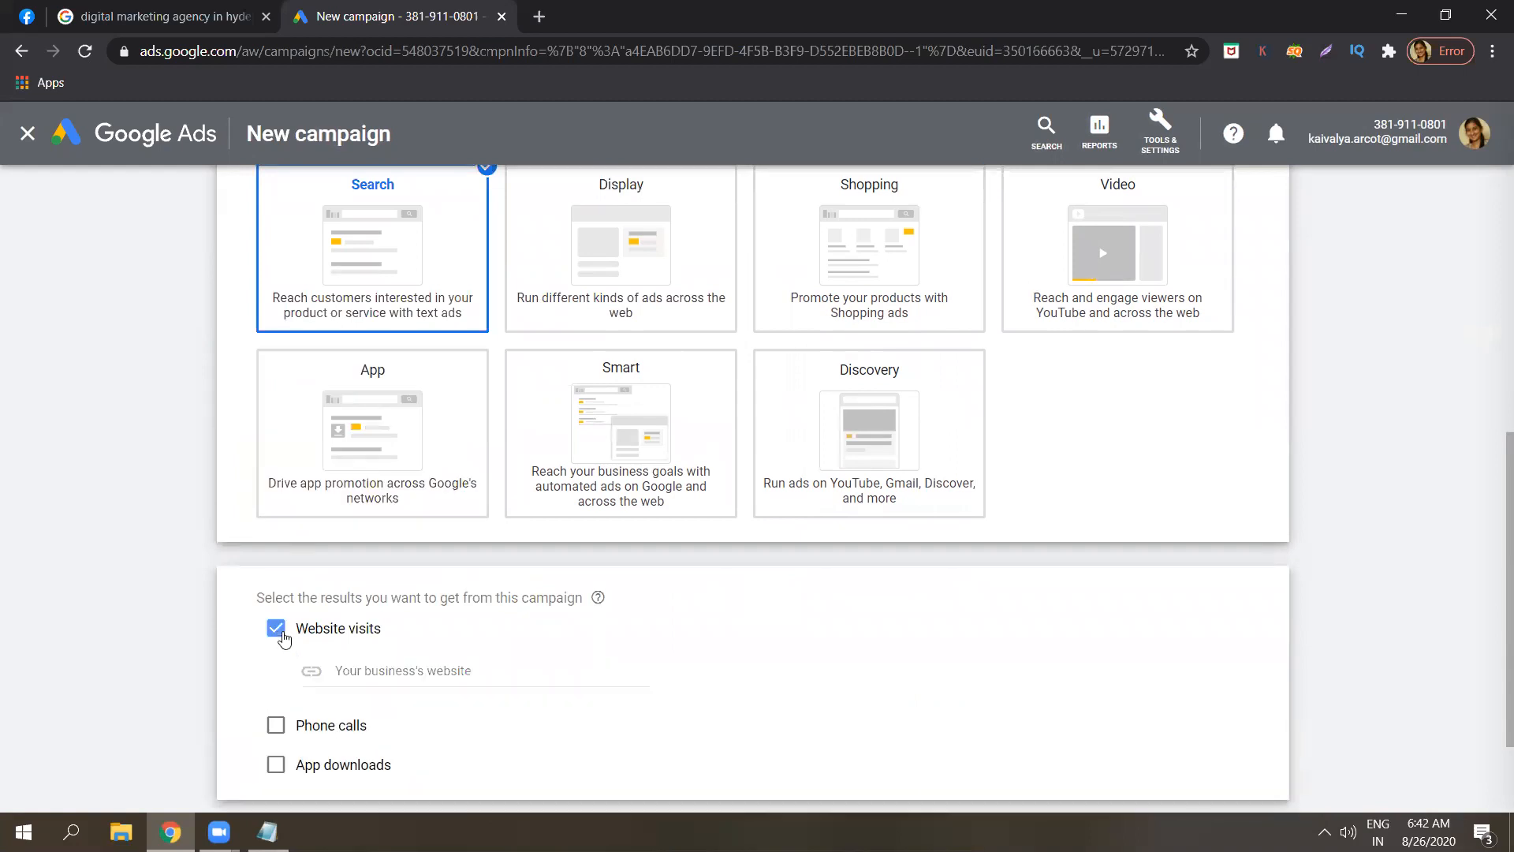
pyautogui.click(541, 18)
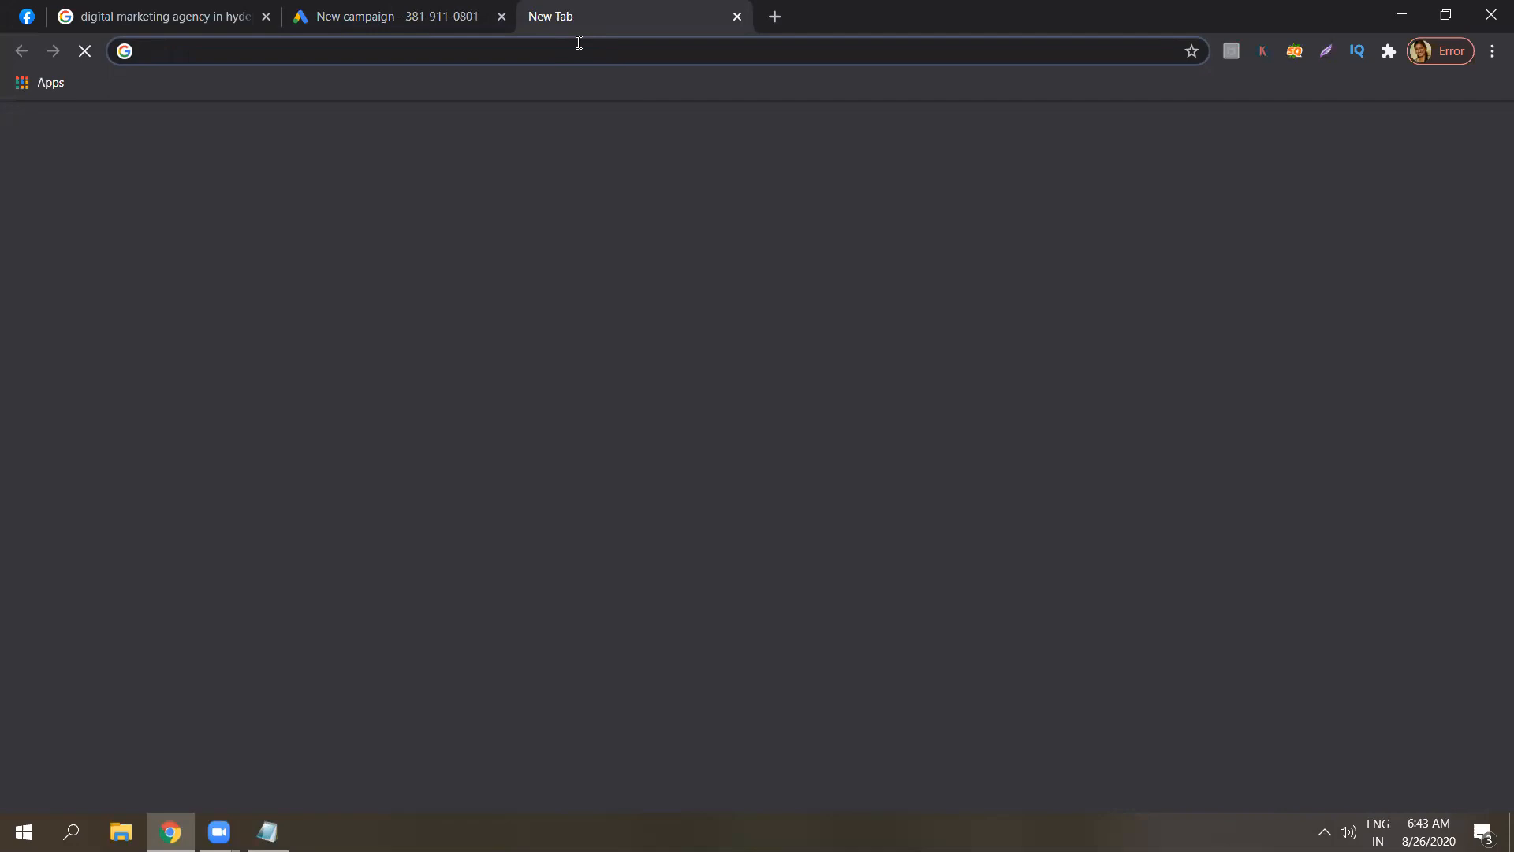
# Load odmt.in in the new tab and copy its web address.
pyautogui.write('odmt.i')
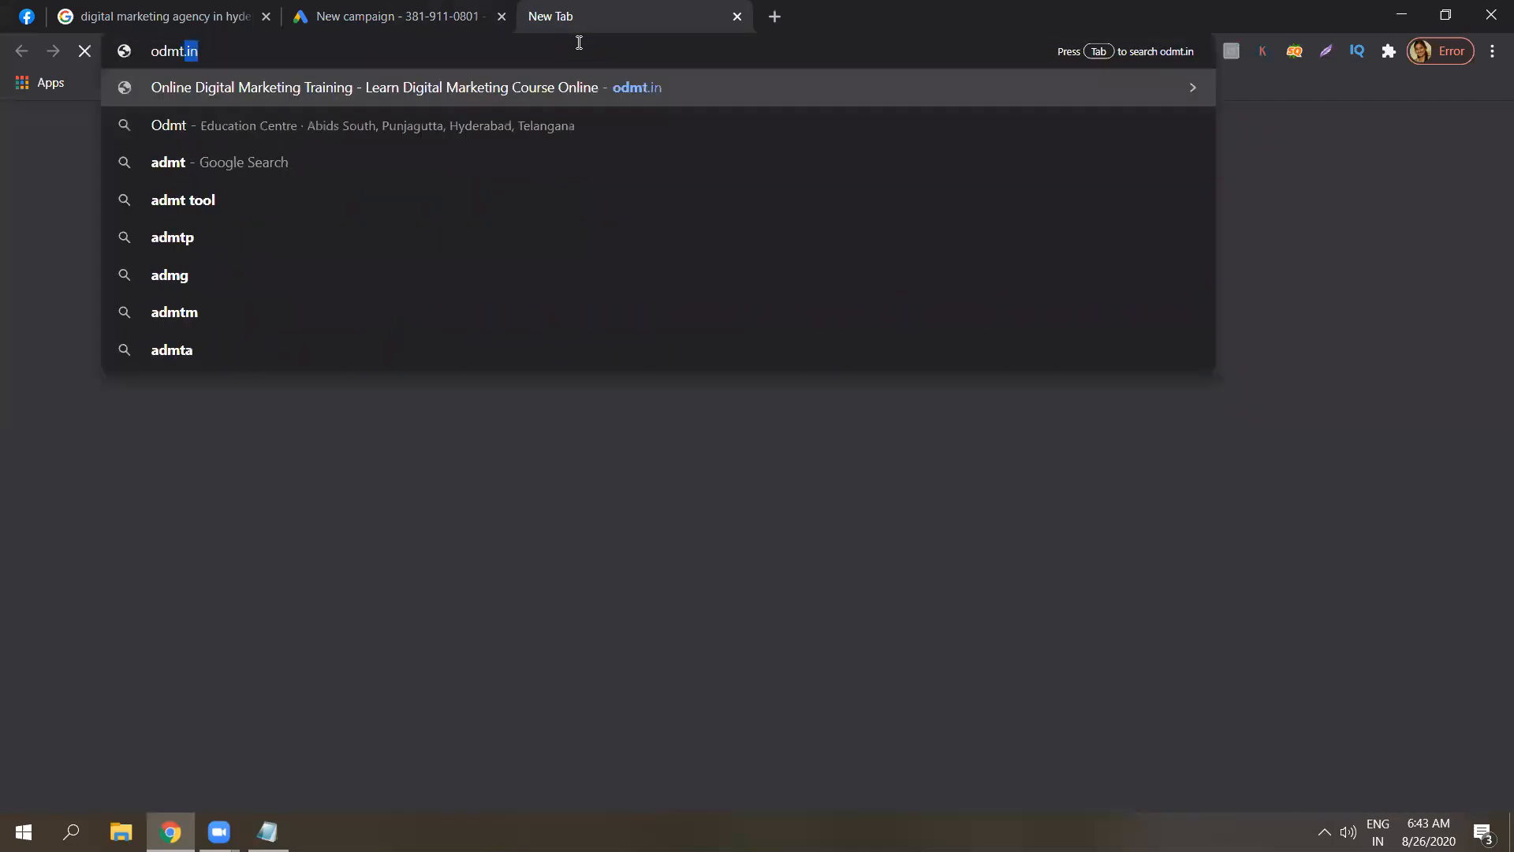
pyautogui.write('n')
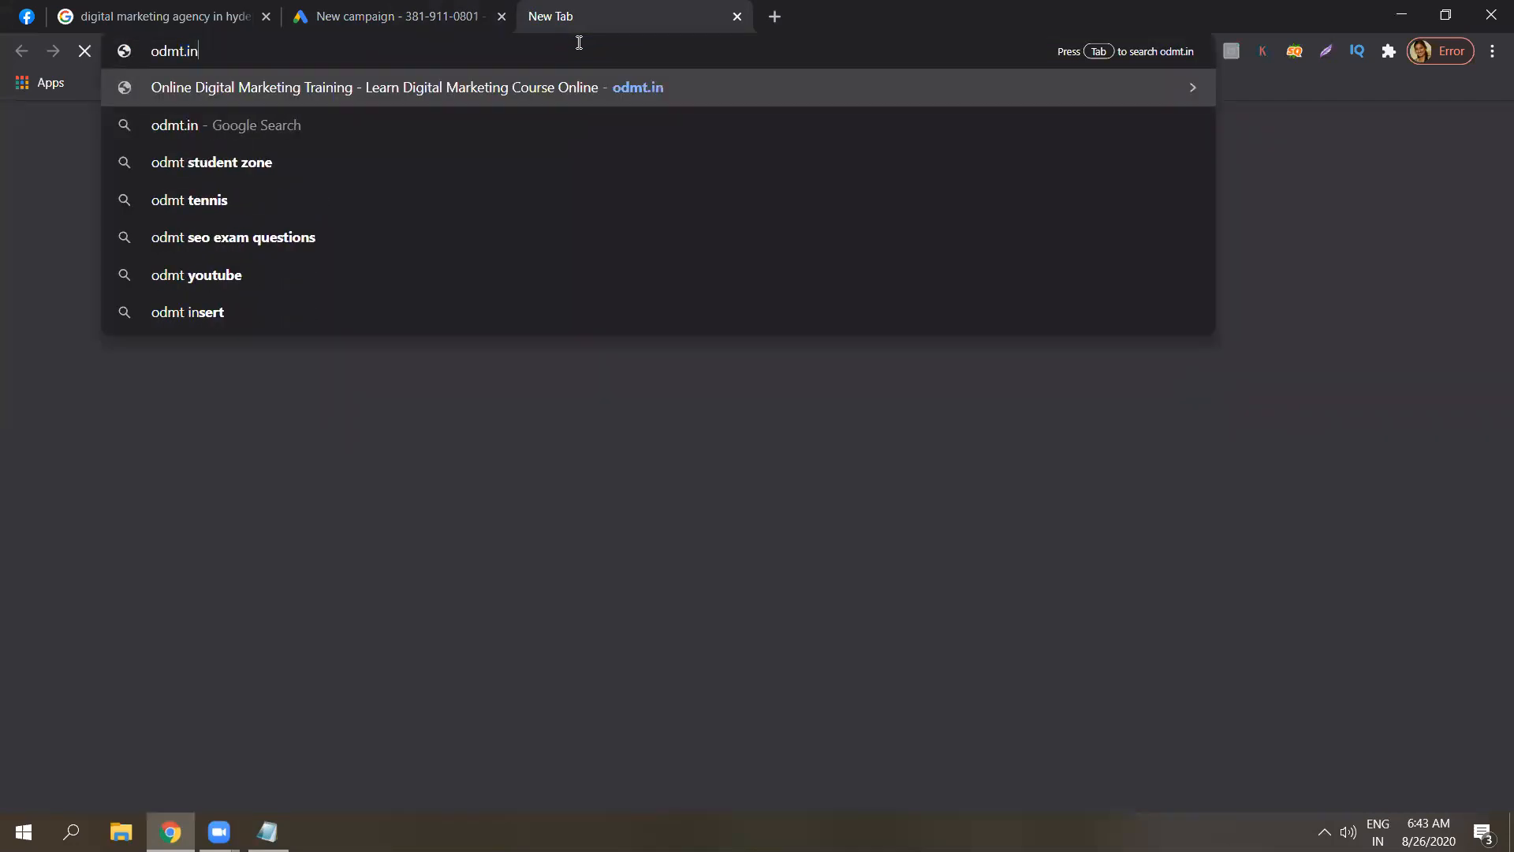
pyautogui.press('Return')
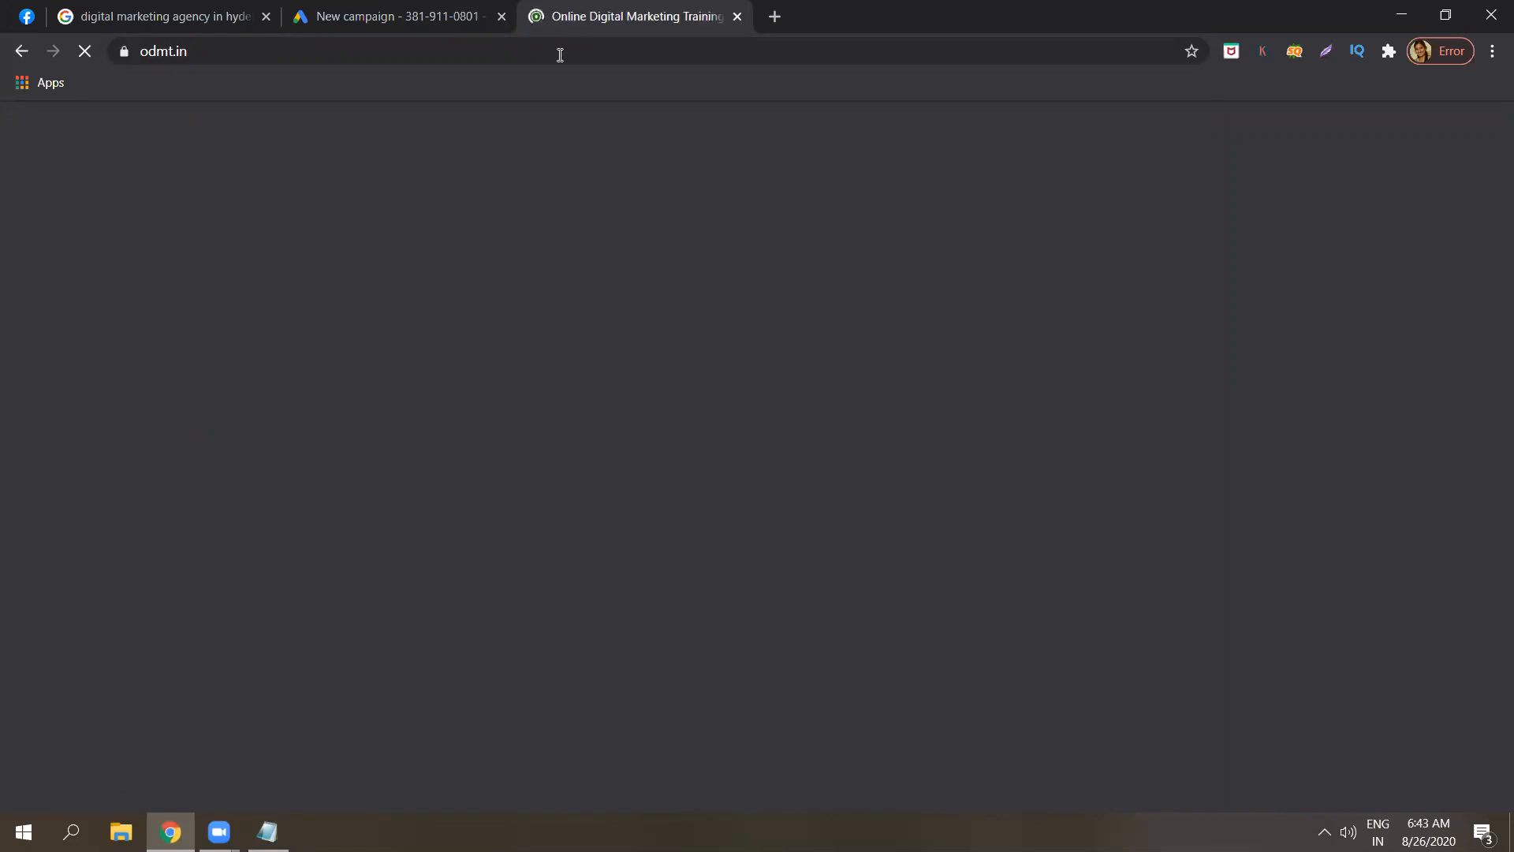
pyautogui.click(560, 54)
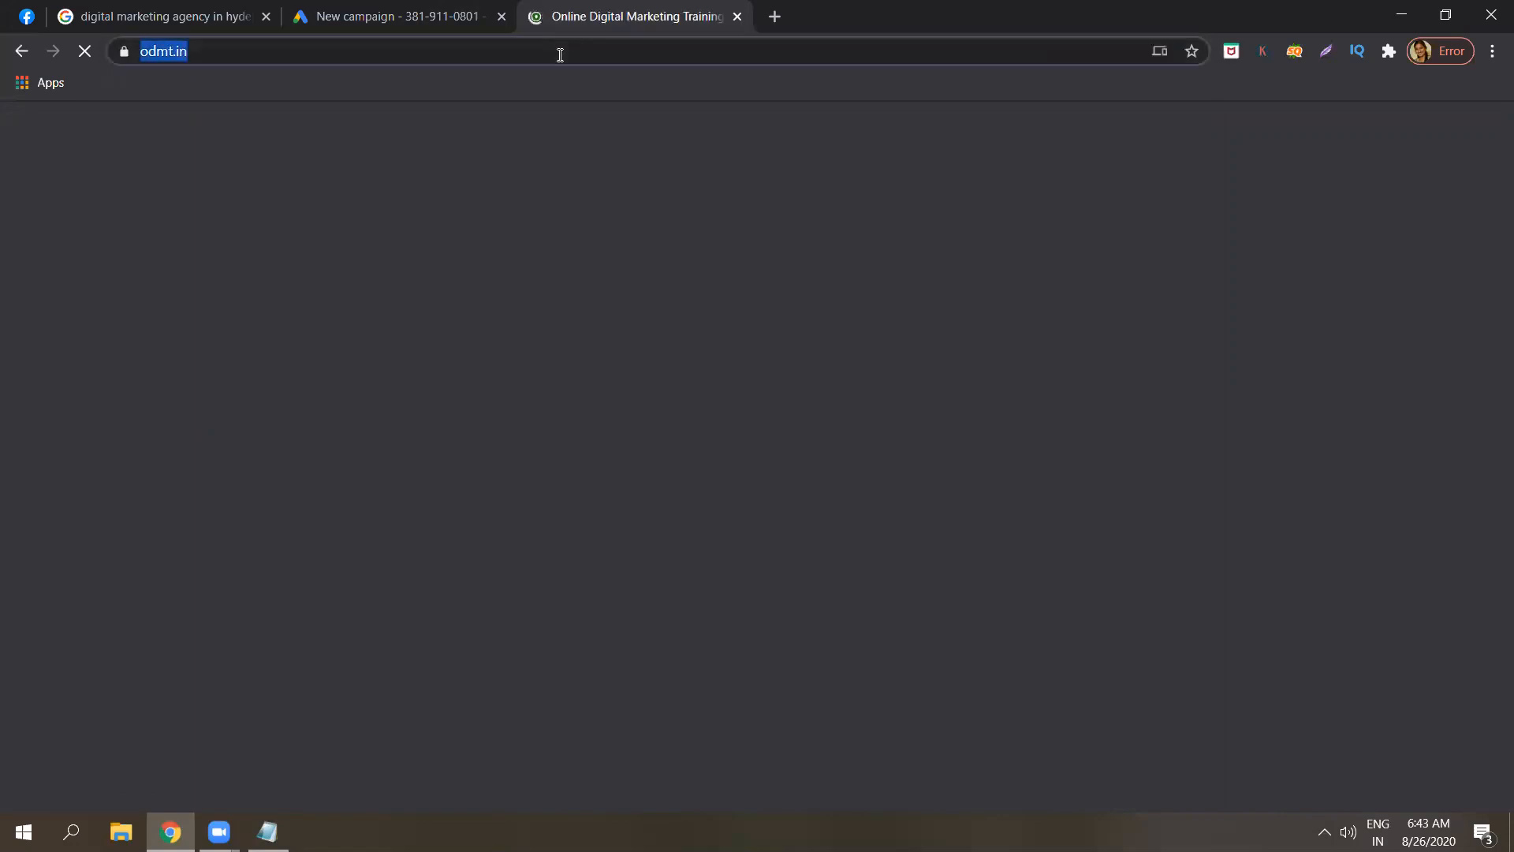
pyautogui.rightClick(559, 54)
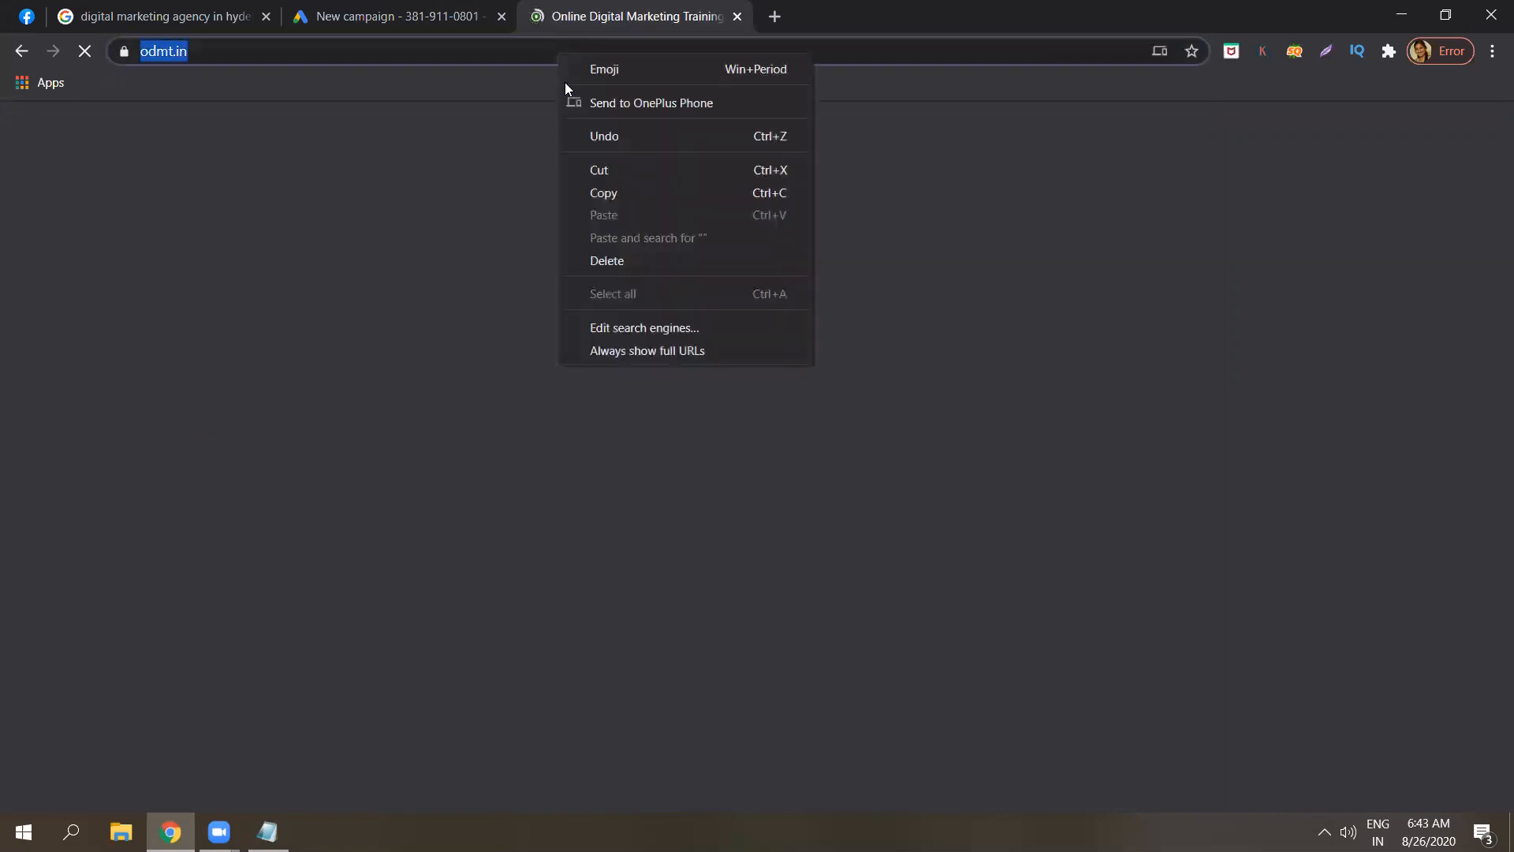
pyautogui.click(594, 187)
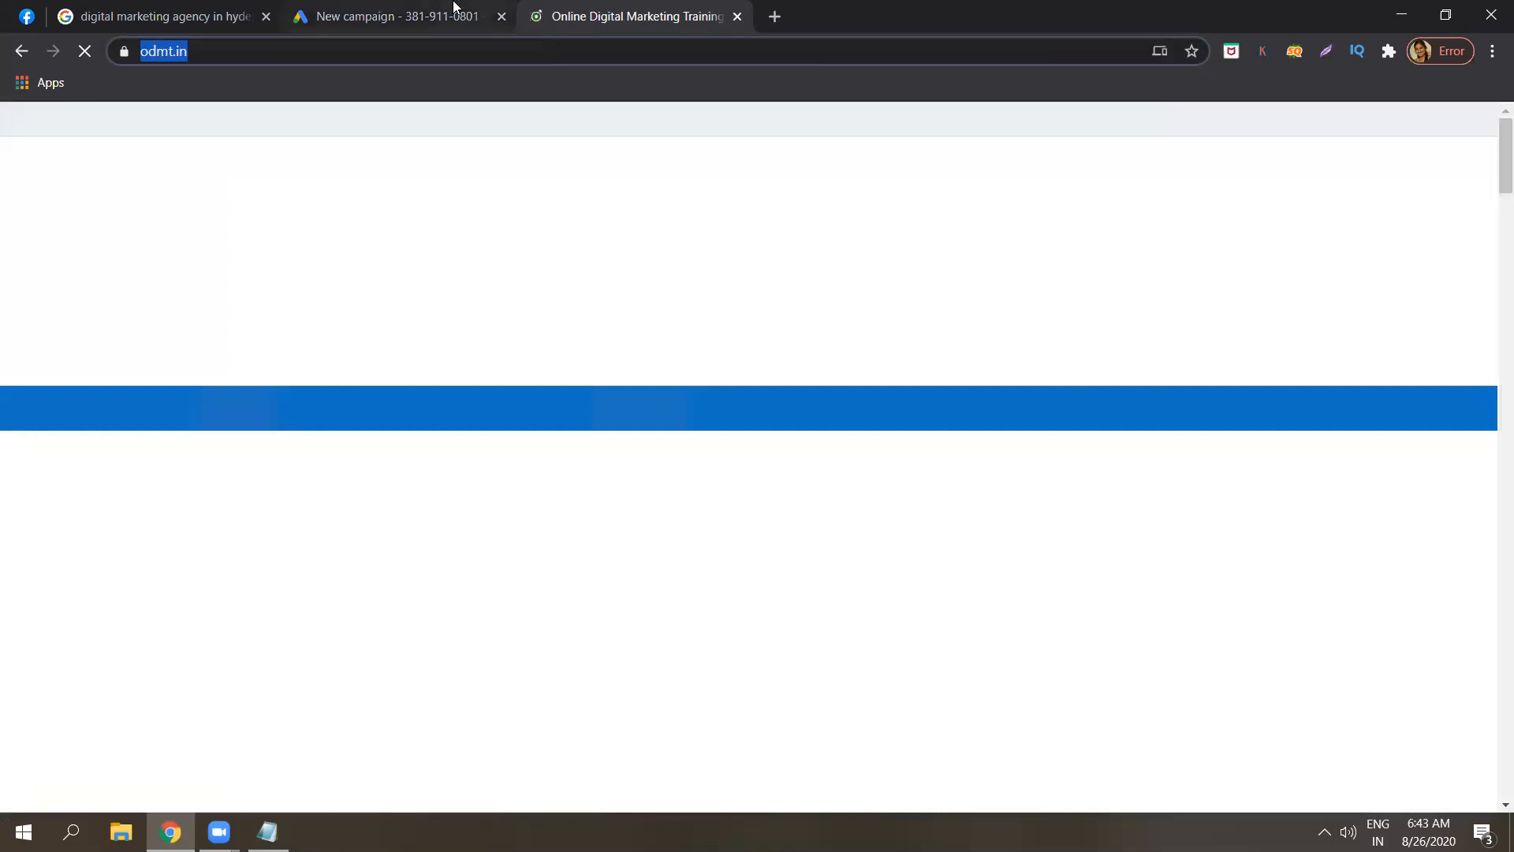
pyautogui.click(453, 7)
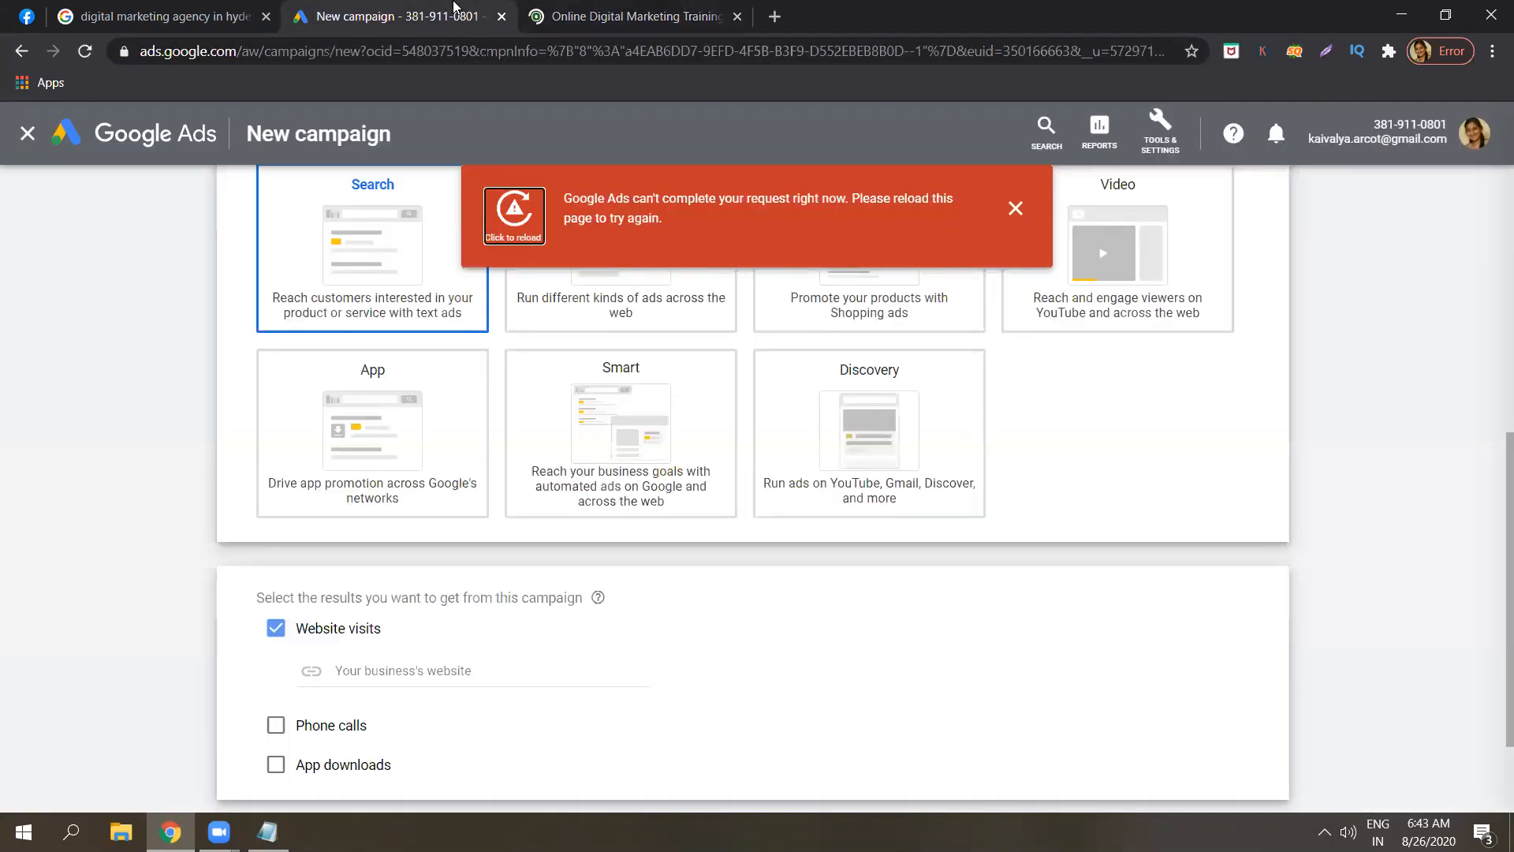
pyautogui.click(1016, 208)
pyautogui.click(430, 671)
pyautogui.hotkey('ctrl', 'v')
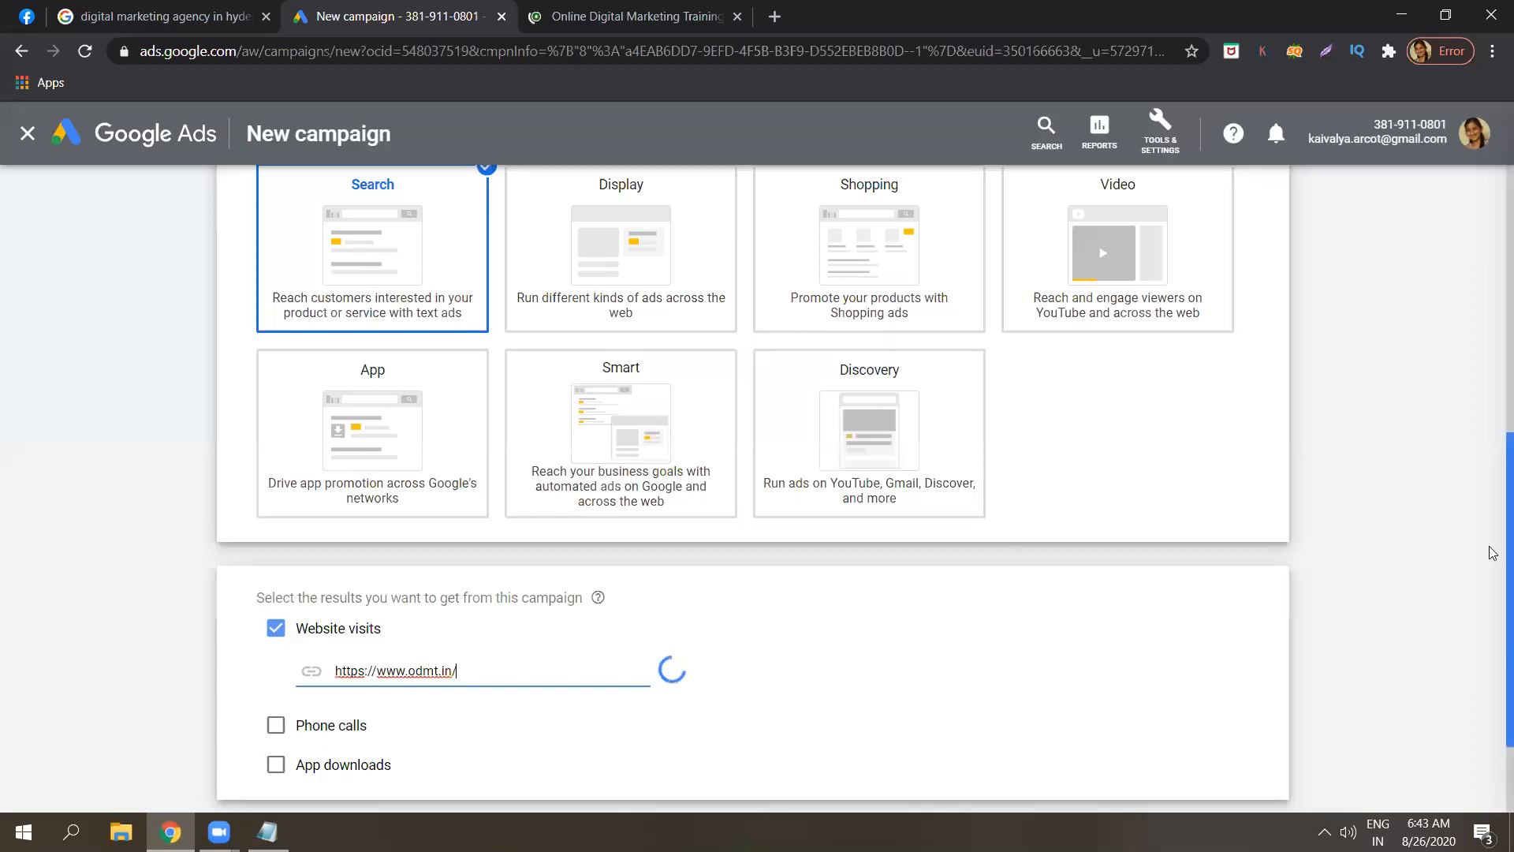
pyautogui.scroll(-2, 1493, 614)
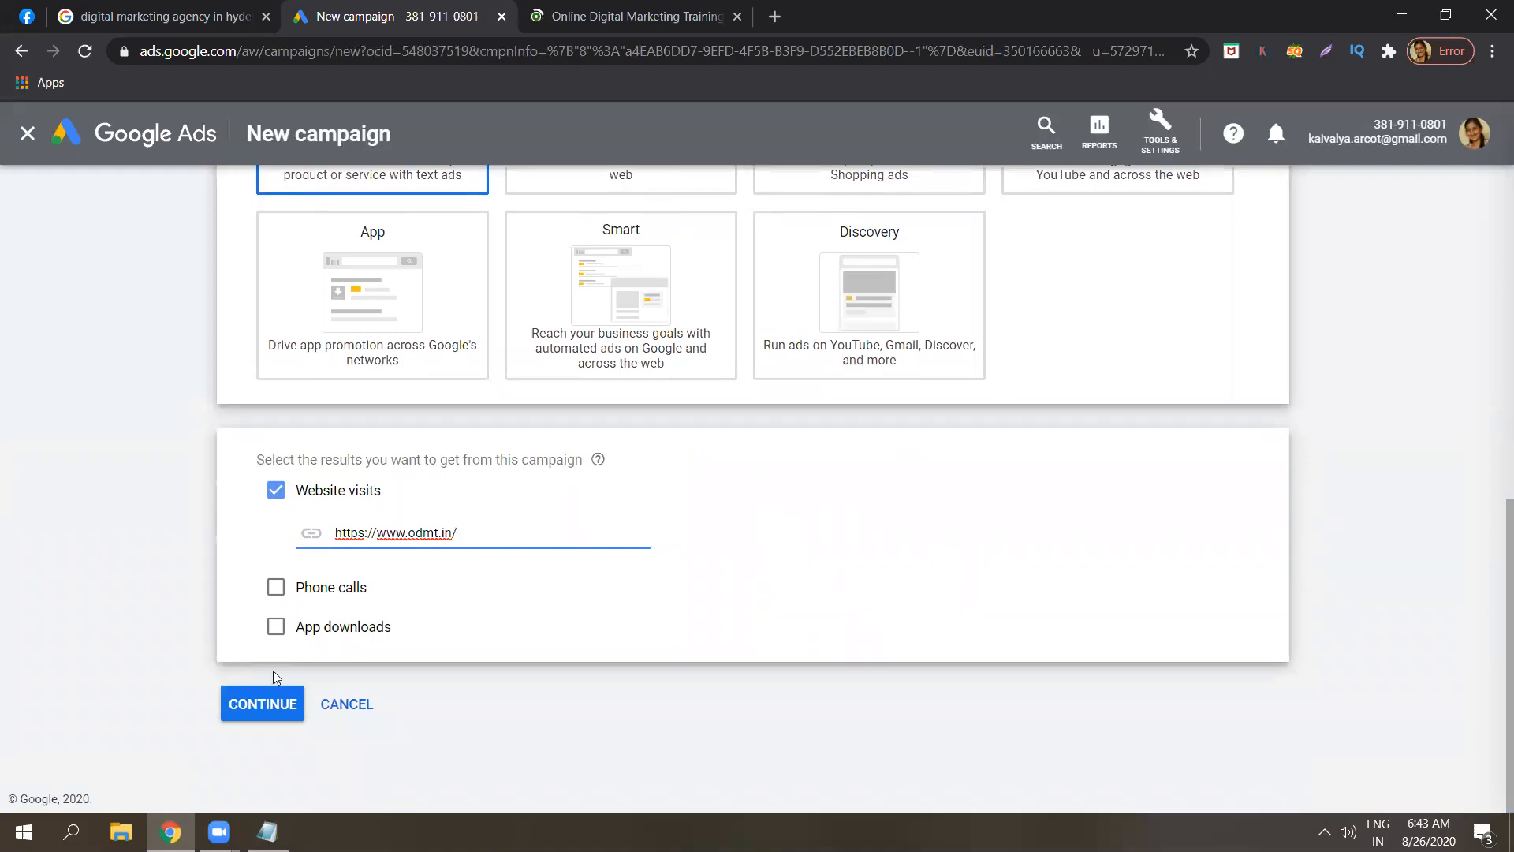
pyautogui.click(265, 705)
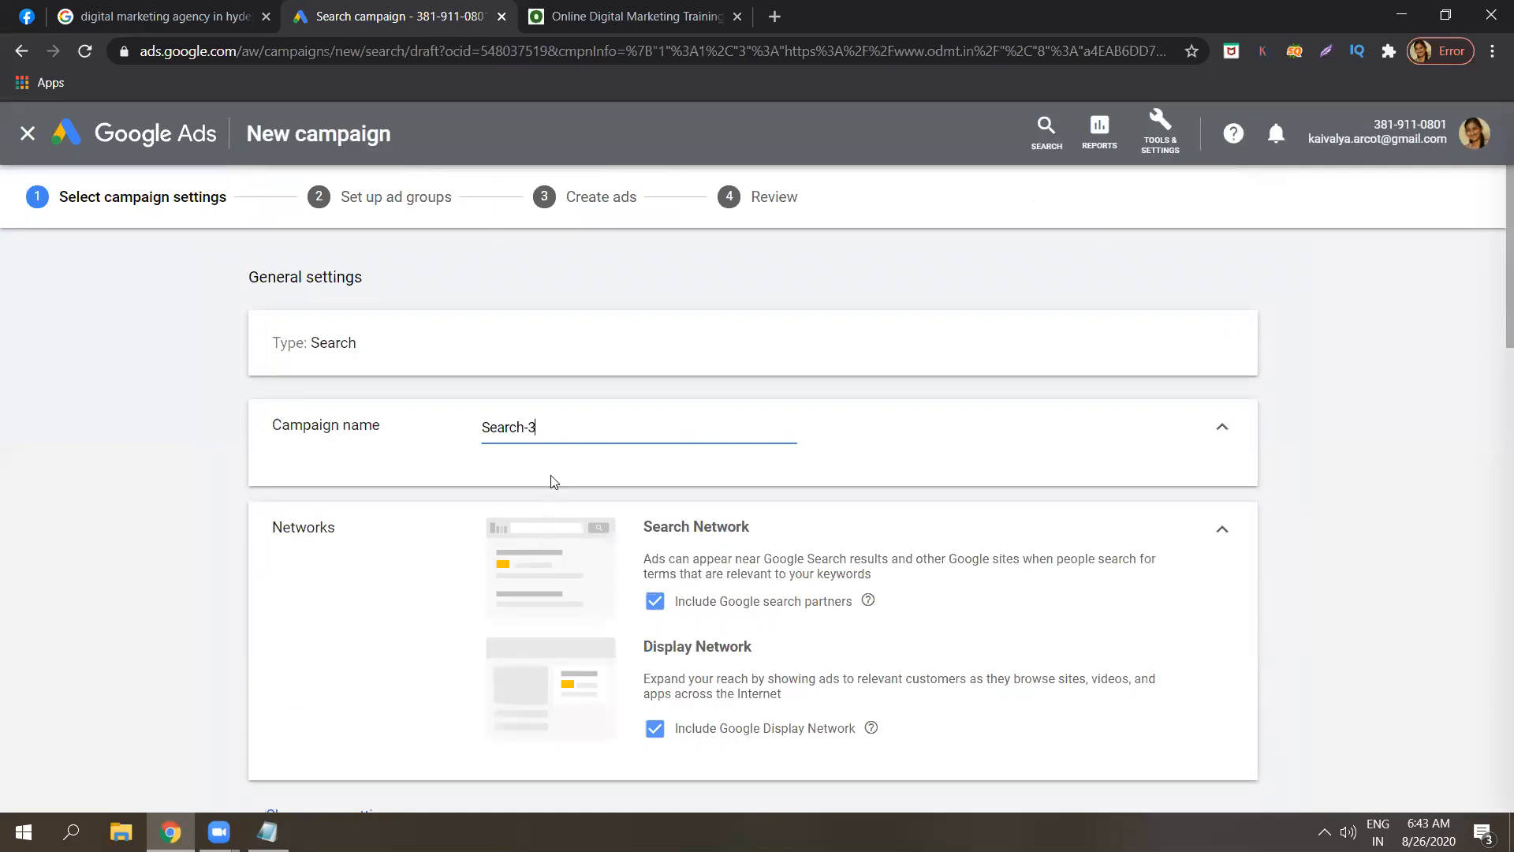
# Rename the campaign 'Digital Marketing campaign' and untick Include Google Display Network.
pyautogui.tripleClick(555, 423)
pyautogui.write('Digi')
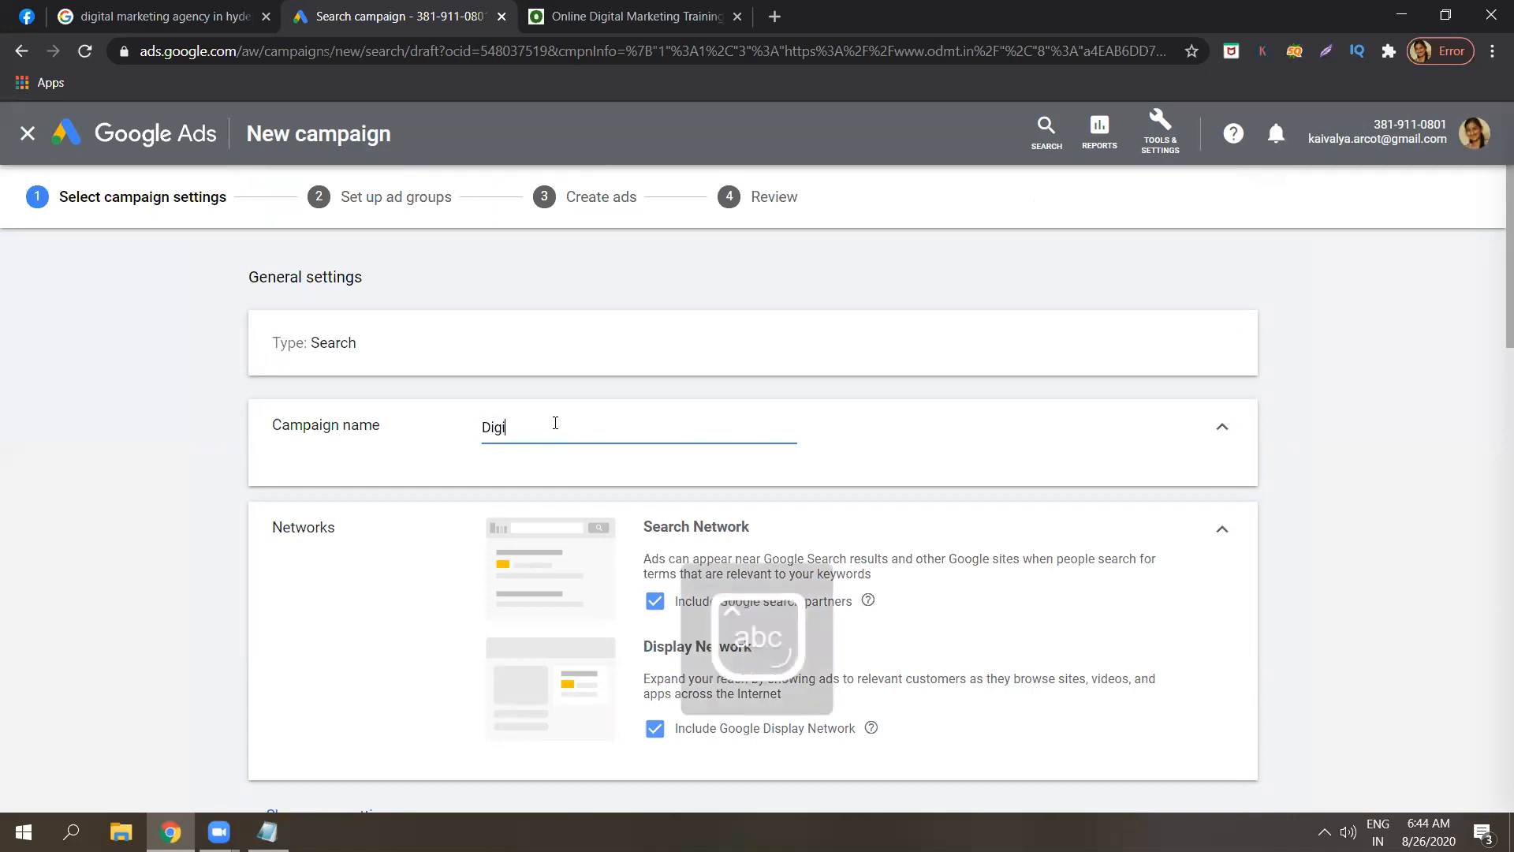
pyautogui.write('tal Marketing ')
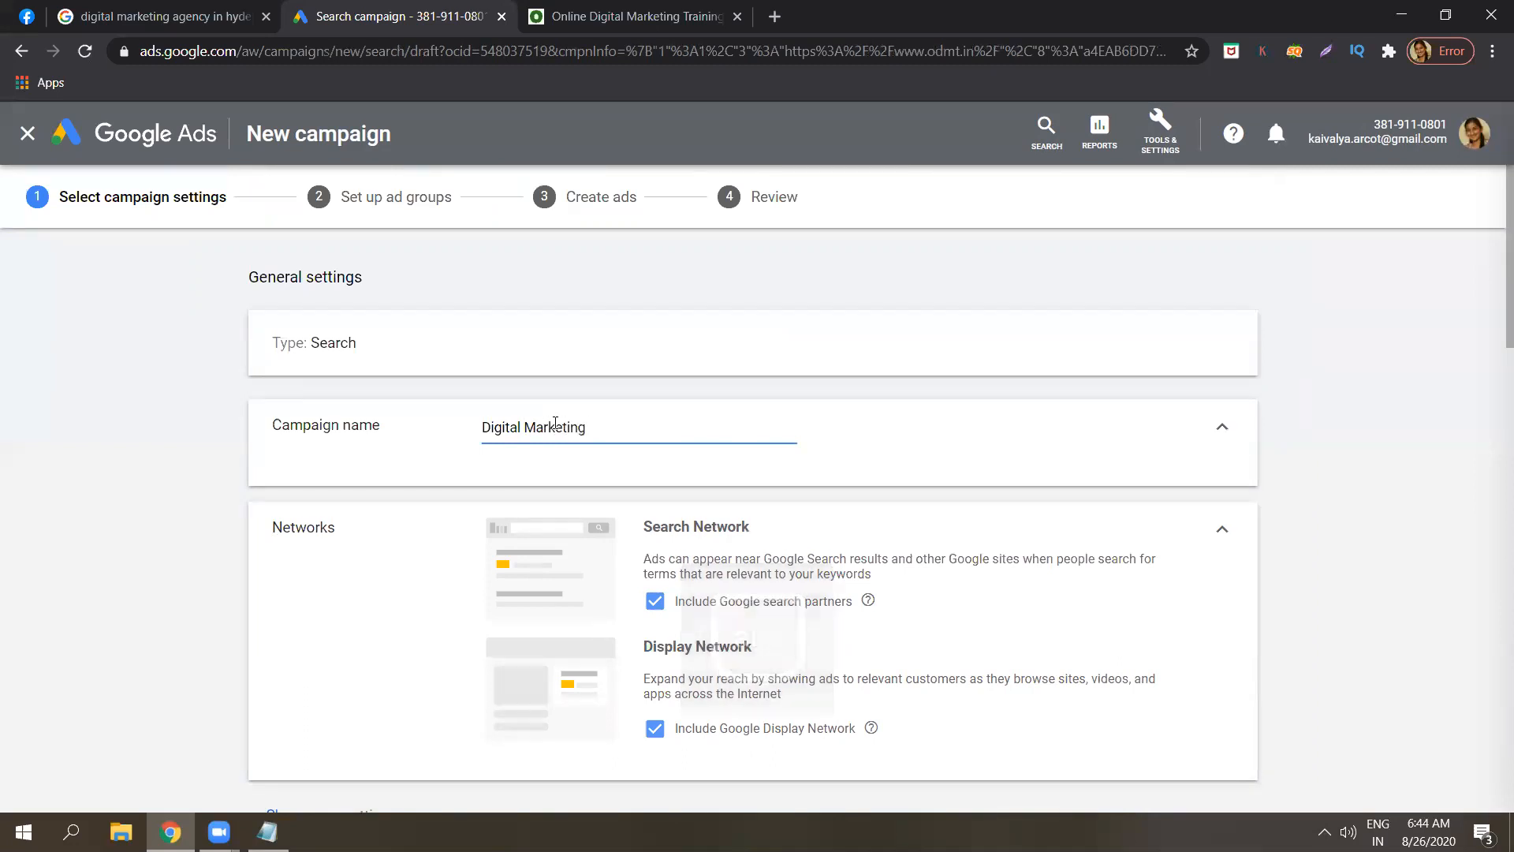
pyautogui.write('campaign')
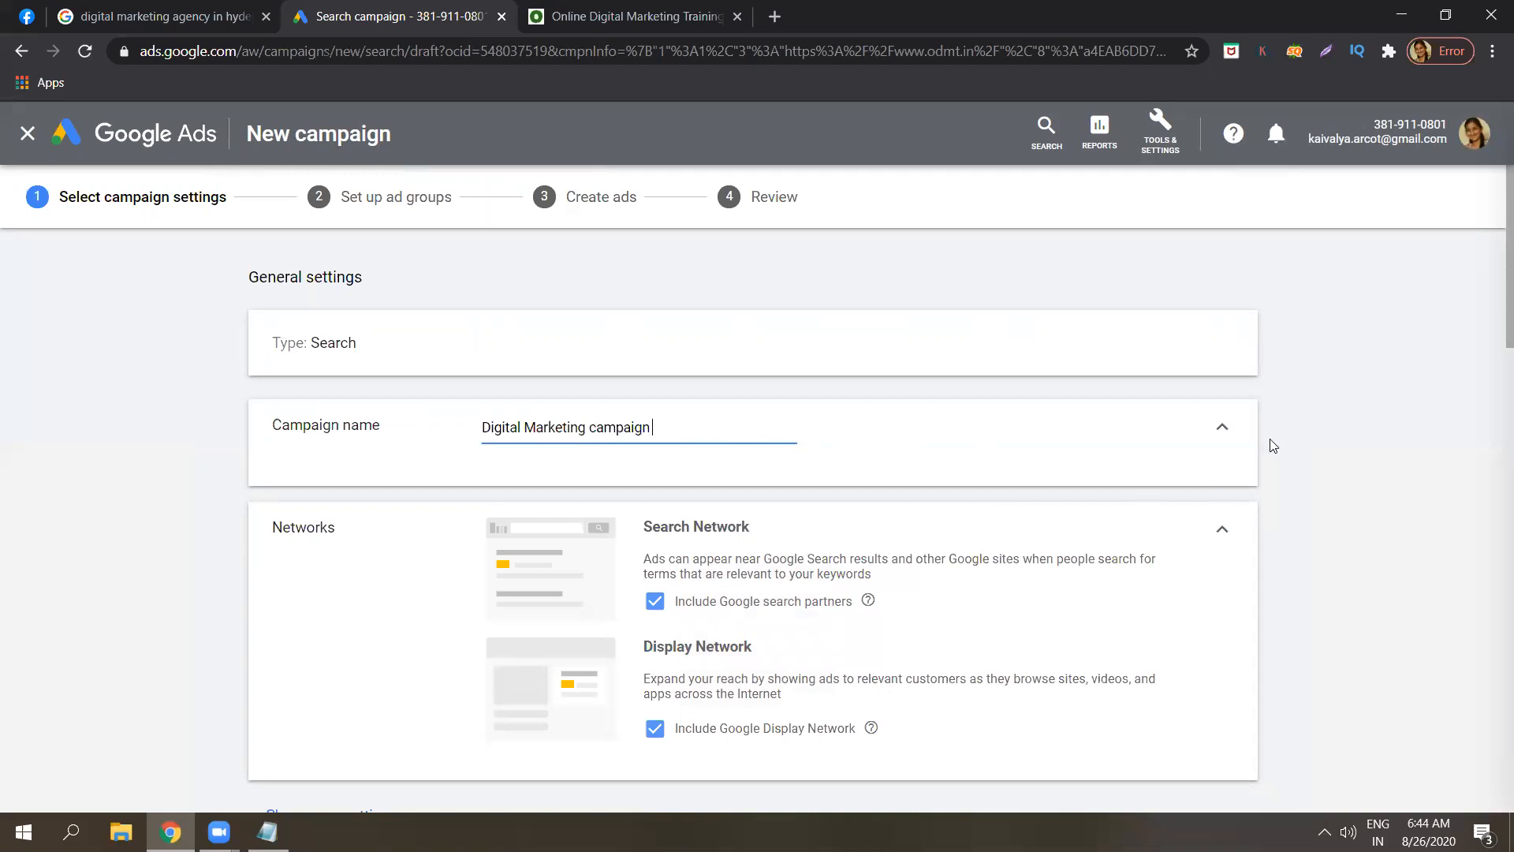
pyautogui.click(1303, 434)
pyautogui.scroll(-3, 1493, 351)
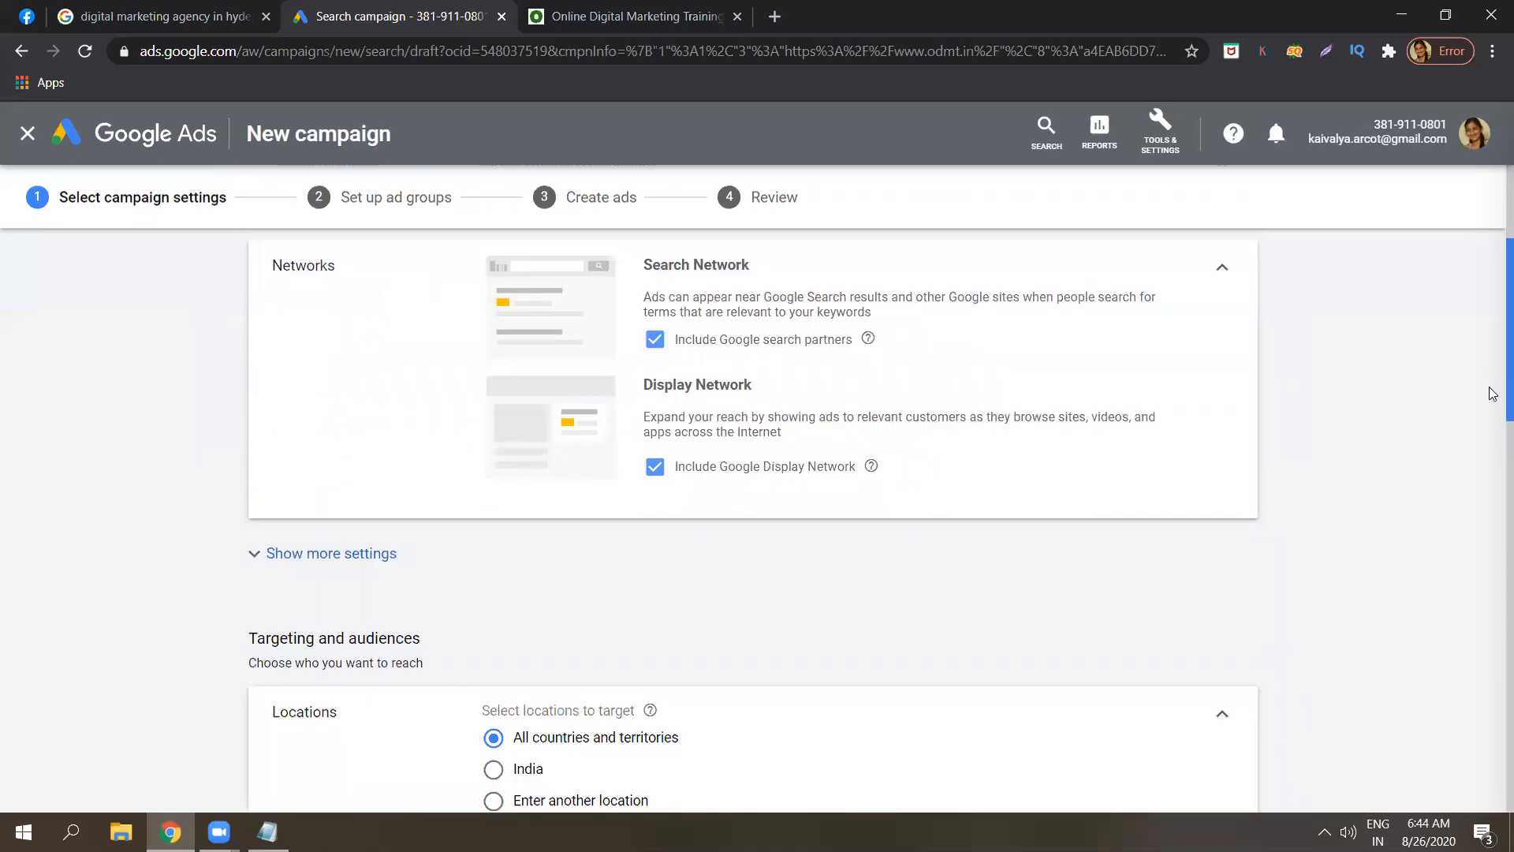
pyautogui.click(658, 467)
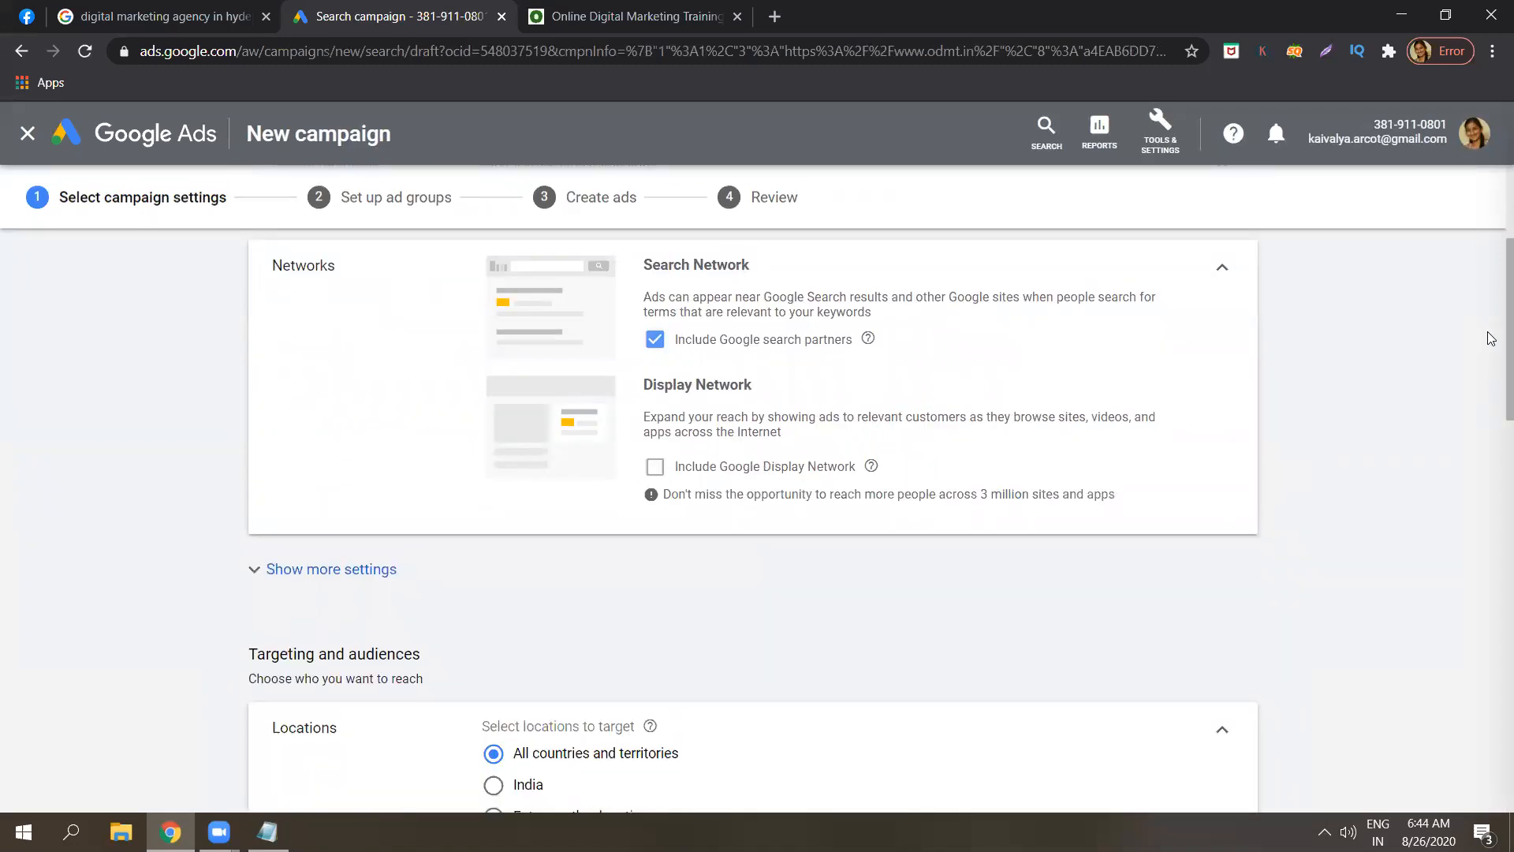
pyautogui.scroll(-1, 1493, 354)
pyautogui.scroll(-3, 1493, 354)
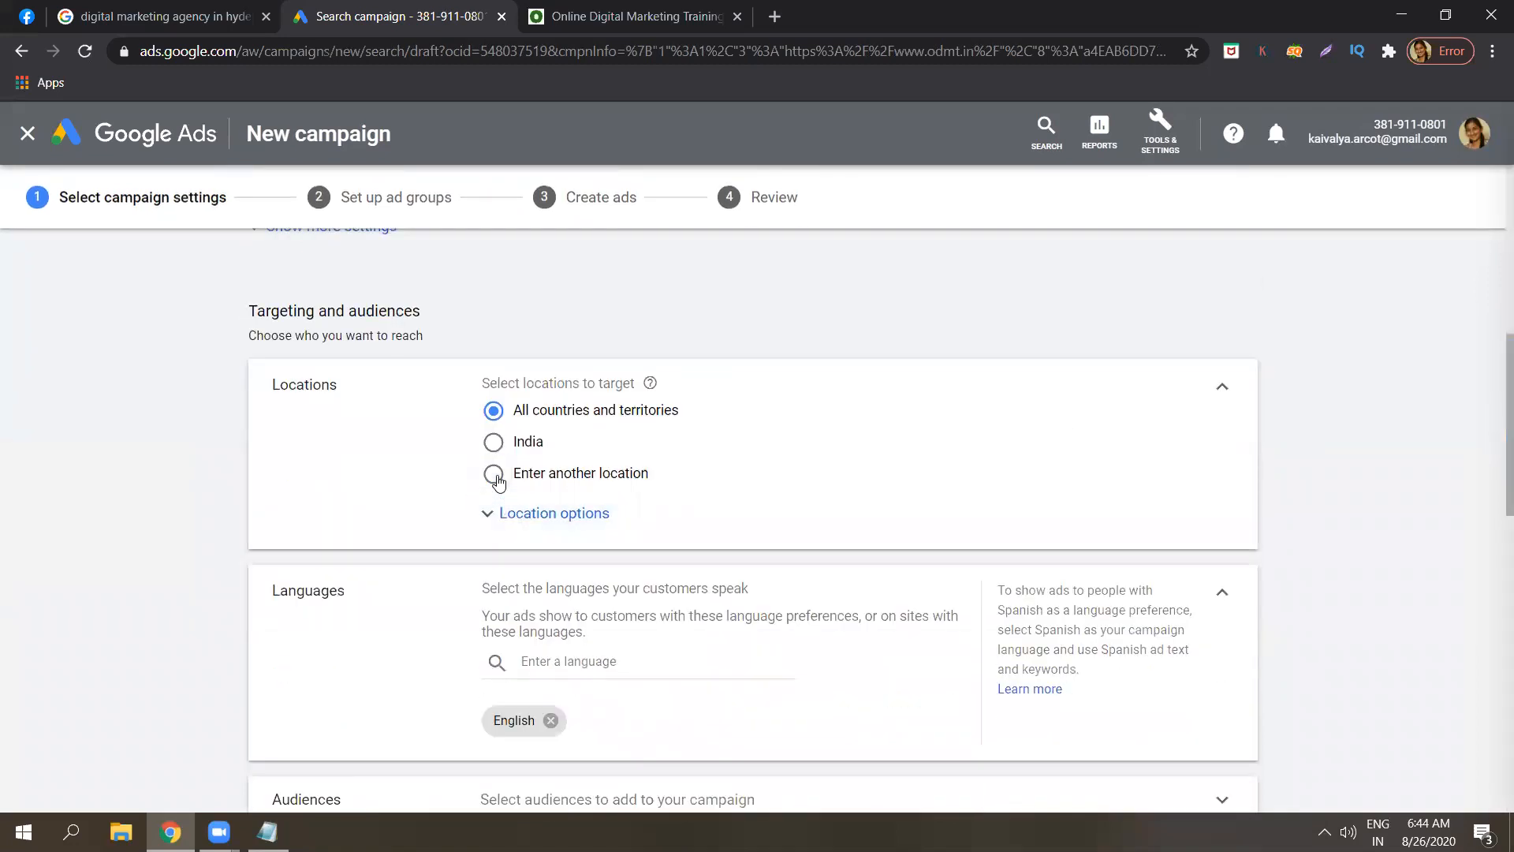
# Target the location Hyderabad, Telangana, India (city).
pyautogui.click(493, 473)
pyautogui.click(585, 520)
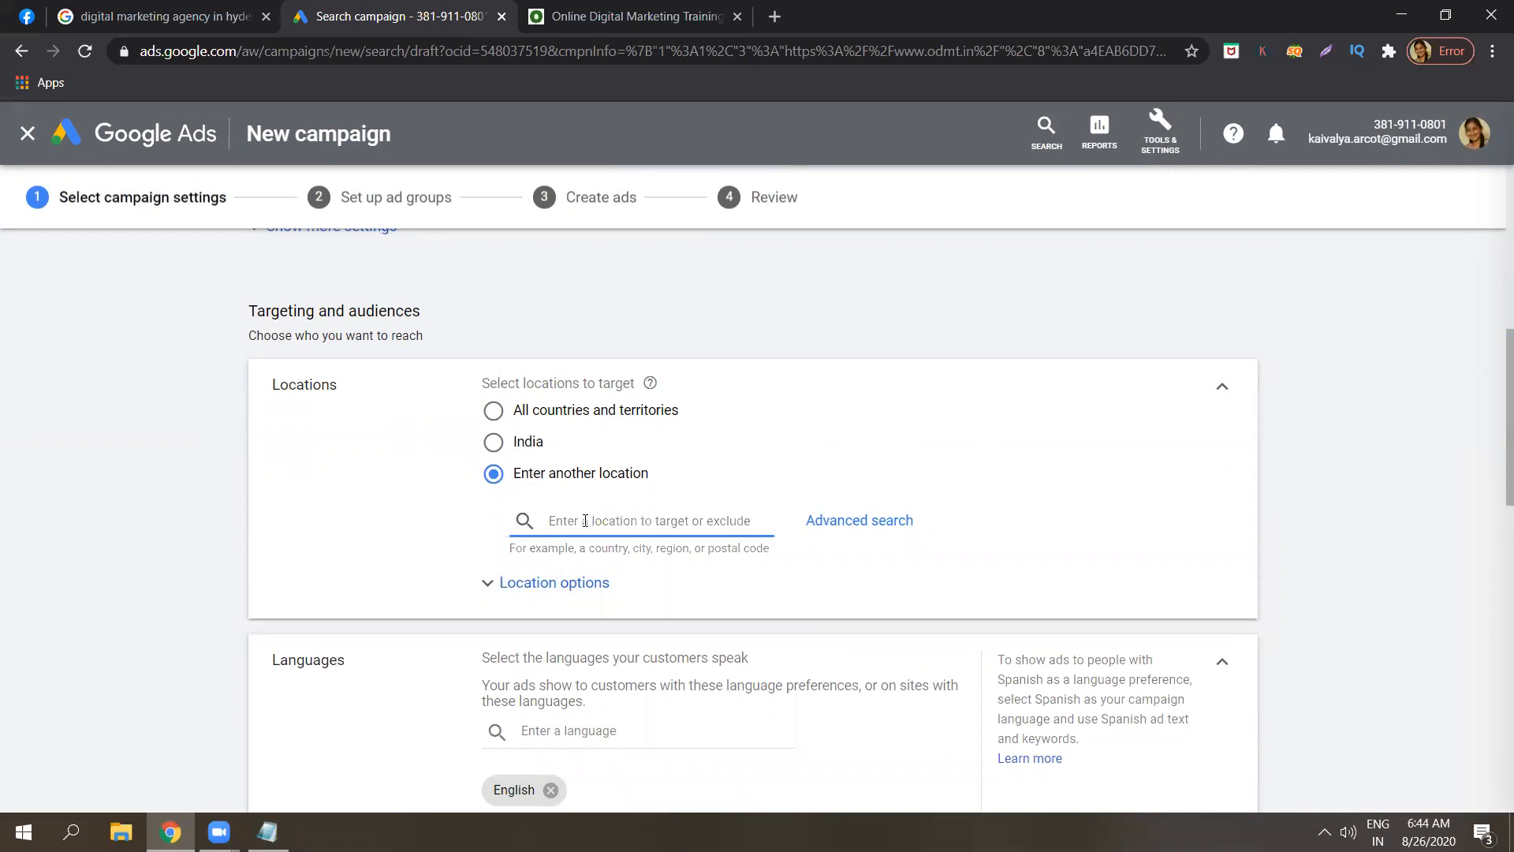
pyautogui.write('hyder')
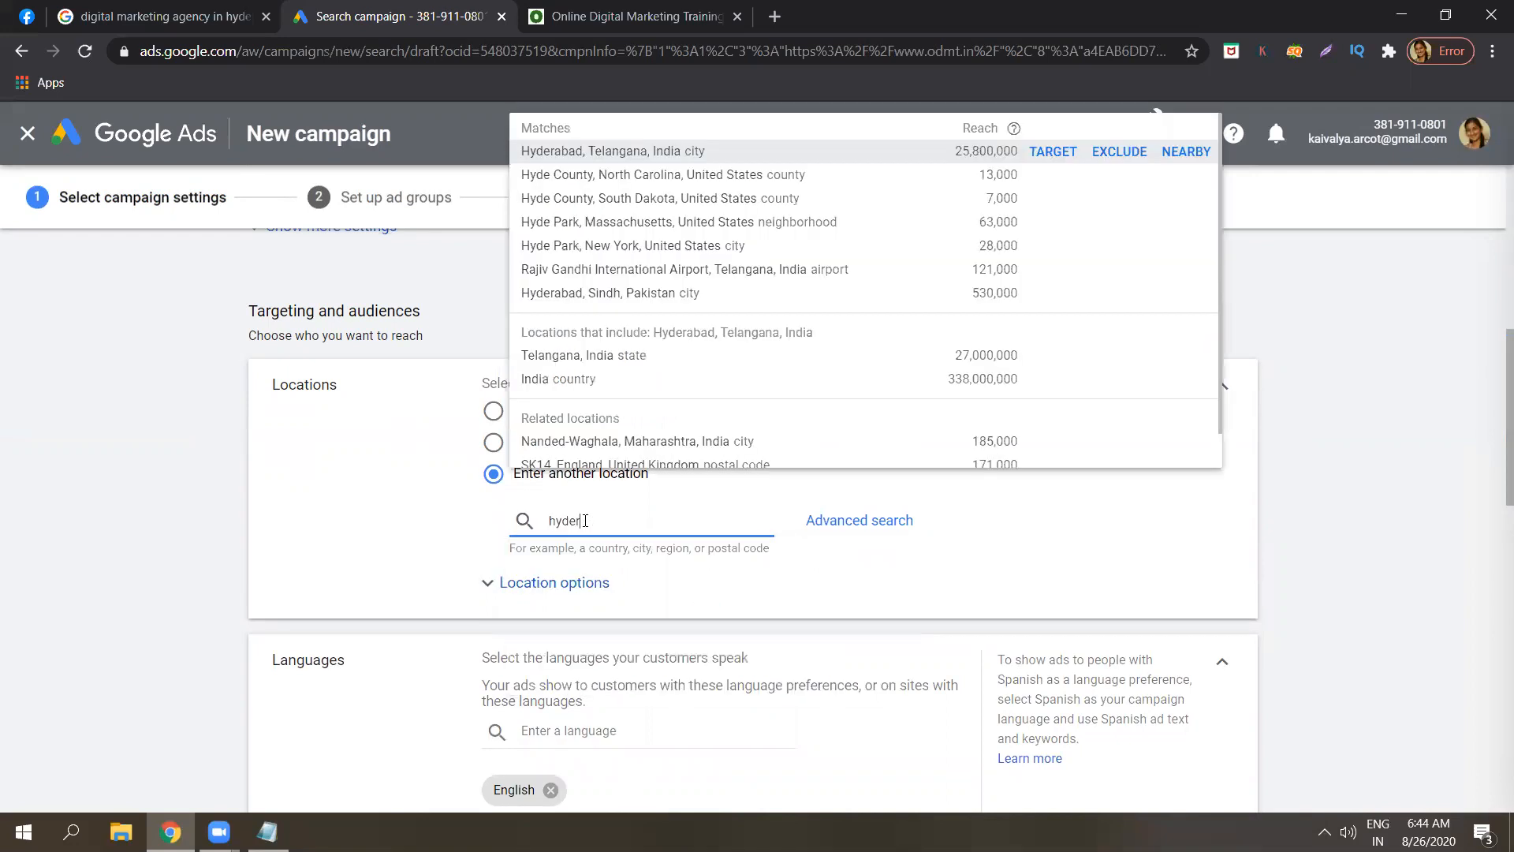
pyautogui.write('abad')
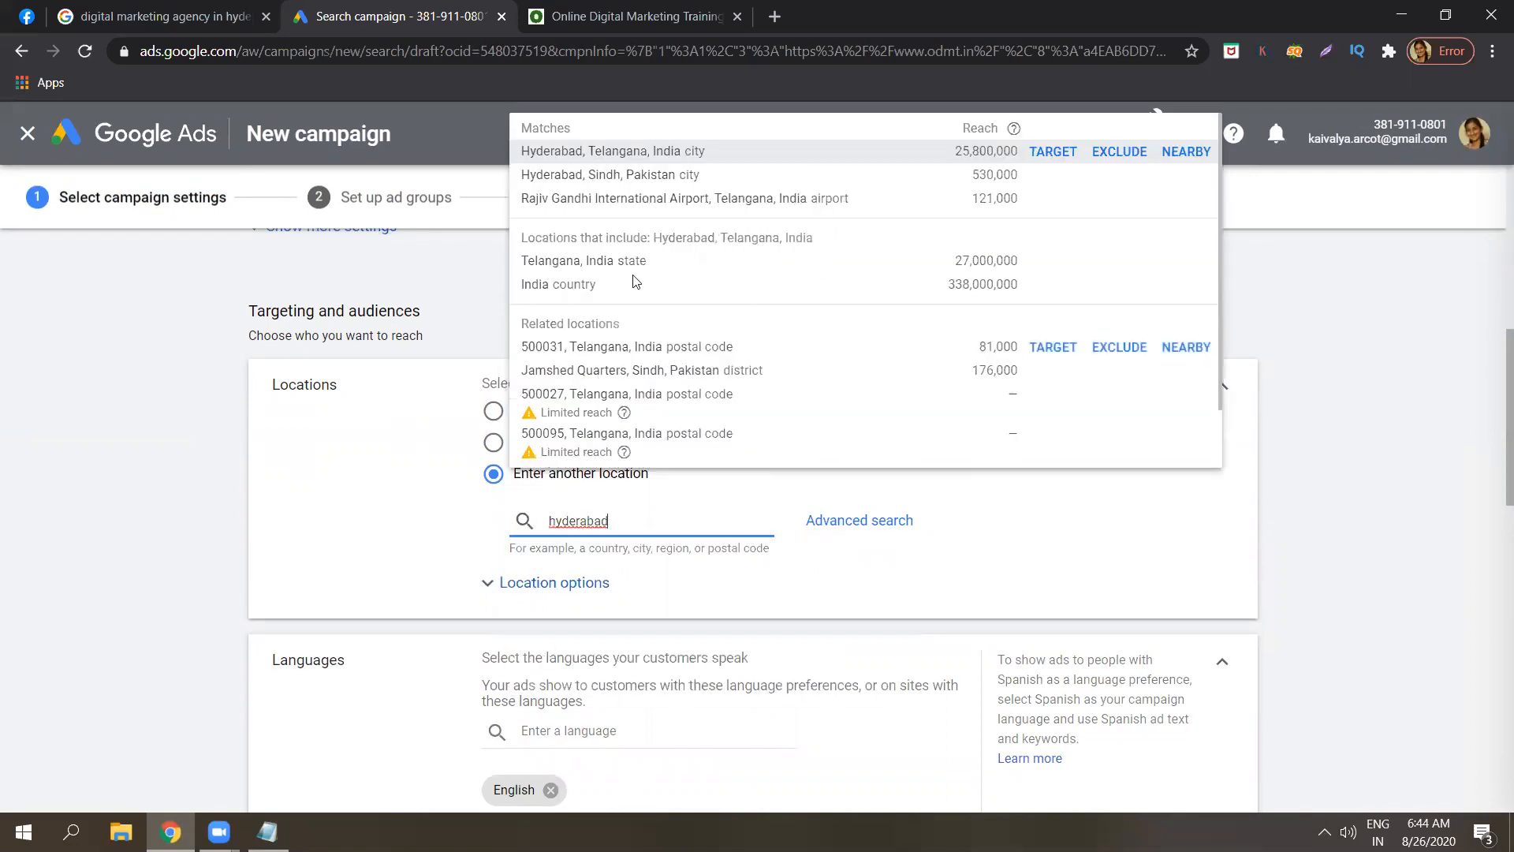
pyautogui.click(666, 149)
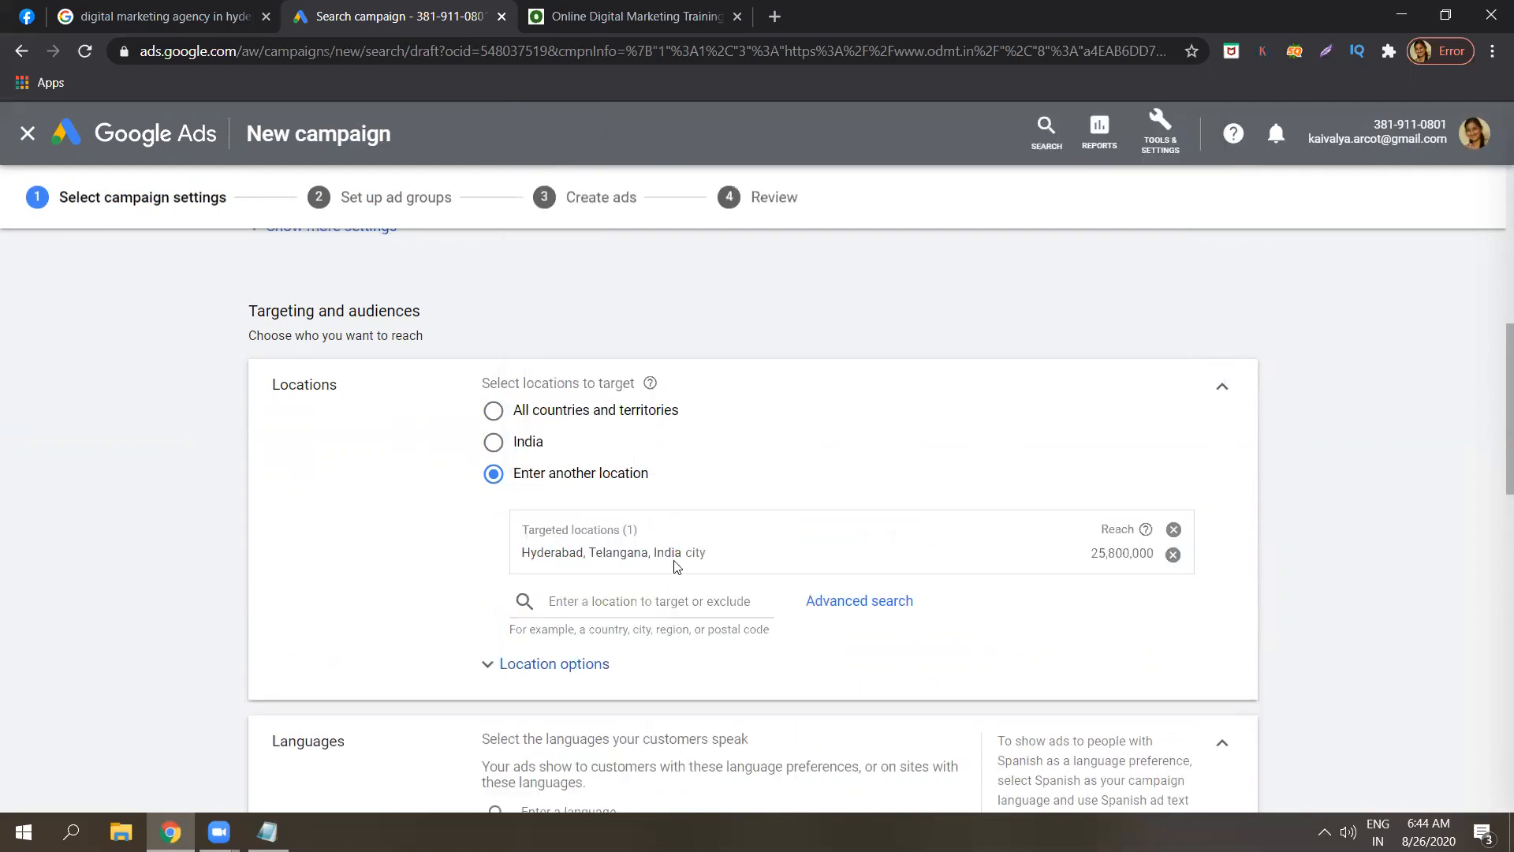
# Look at radius targeting and its distance units in Advanced search, then cancel without saving.
pyautogui.click(857, 612)
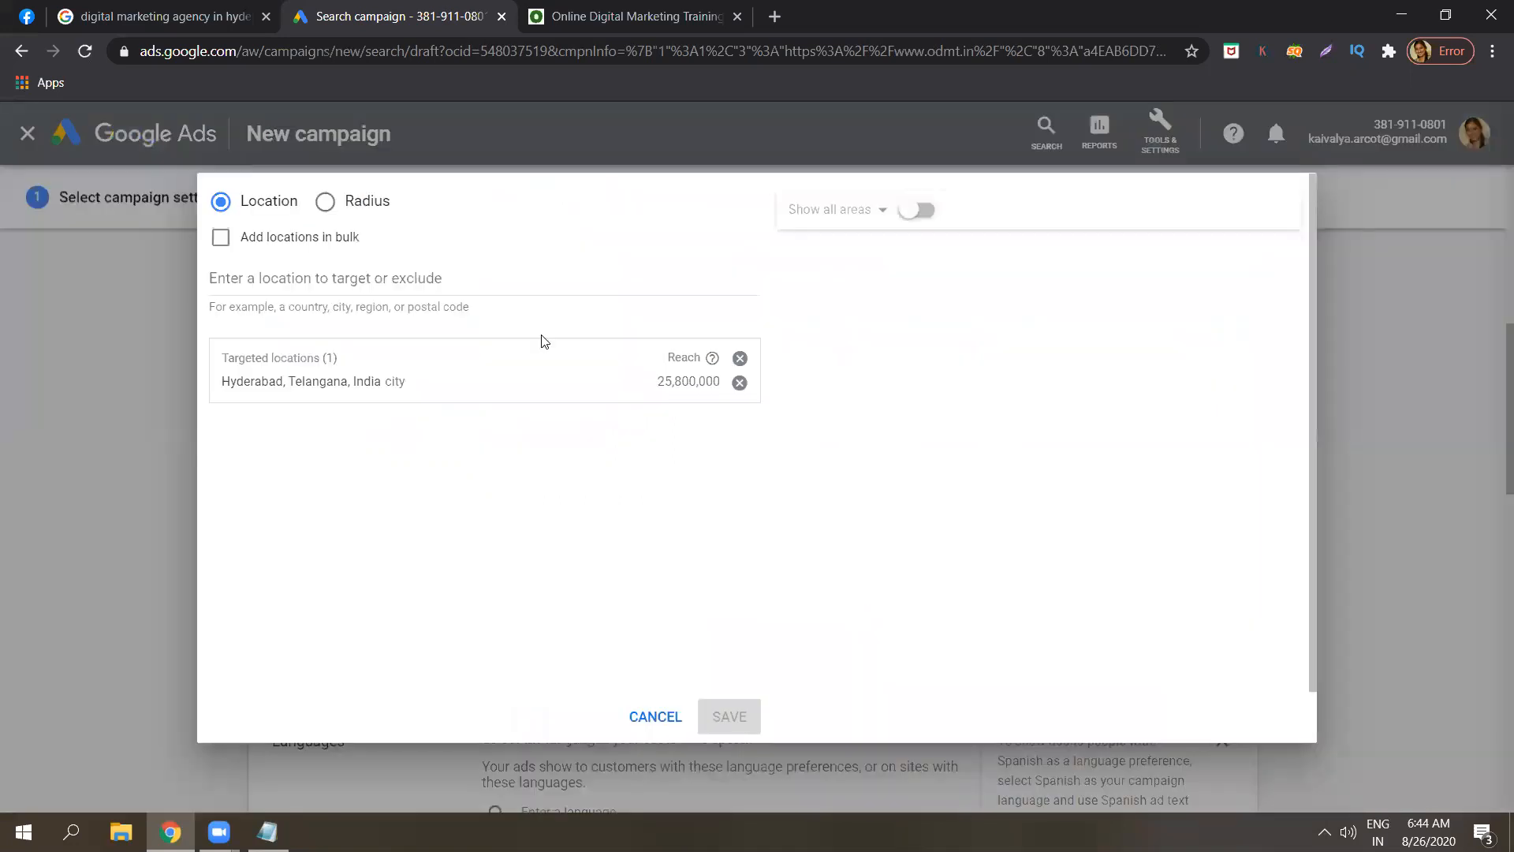
pyautogui.click(323, 204)
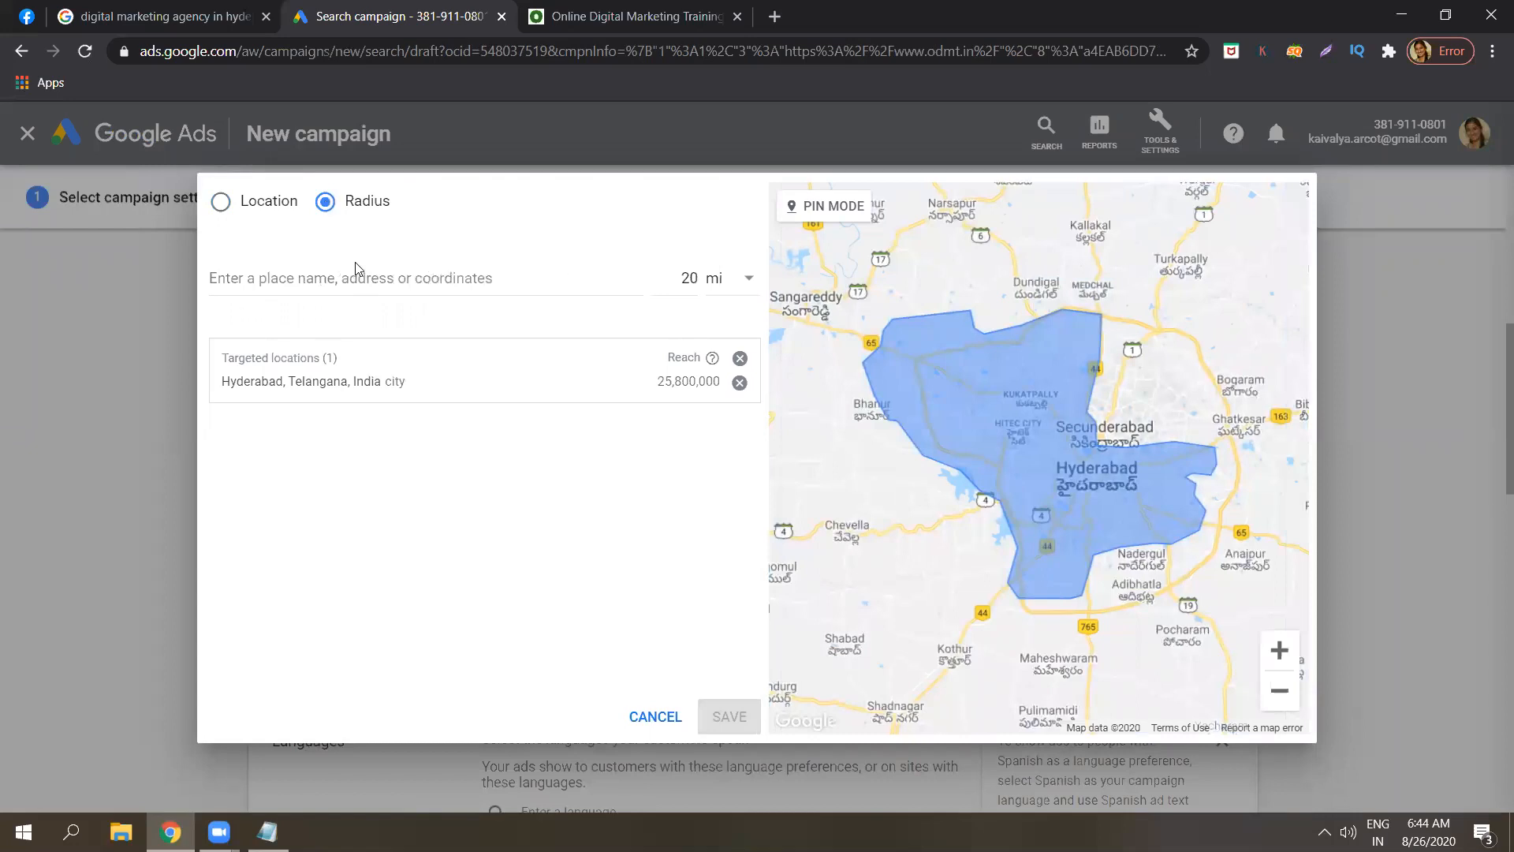
pyautogui.click(742, 285)
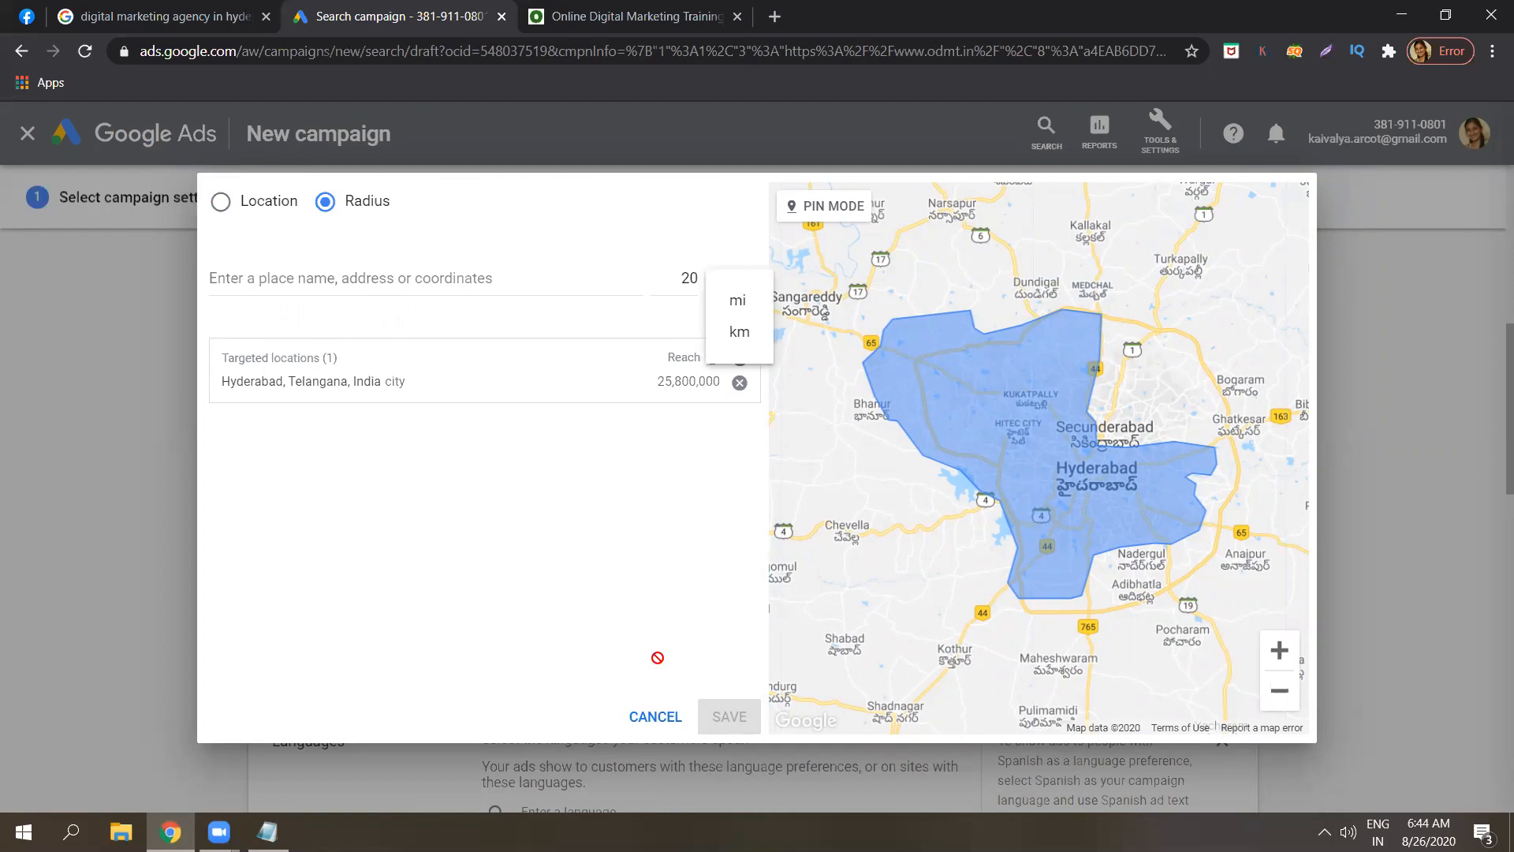
pyautogui.click(659, 720)
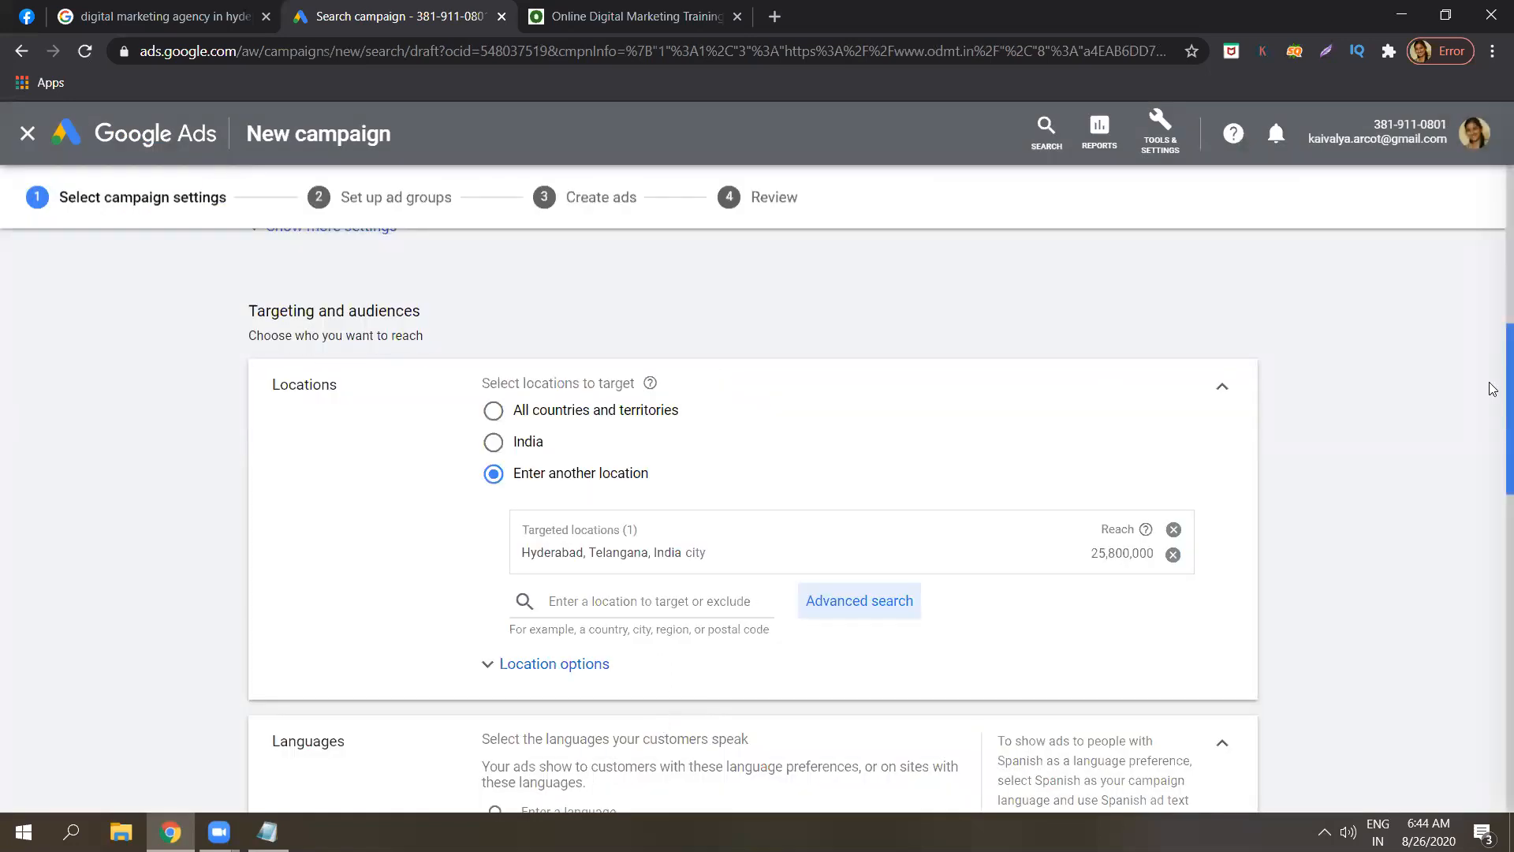
pyautogui.scroll(-1, 1493, 398)
pyautogui.scroll(-3, 1494, 419)
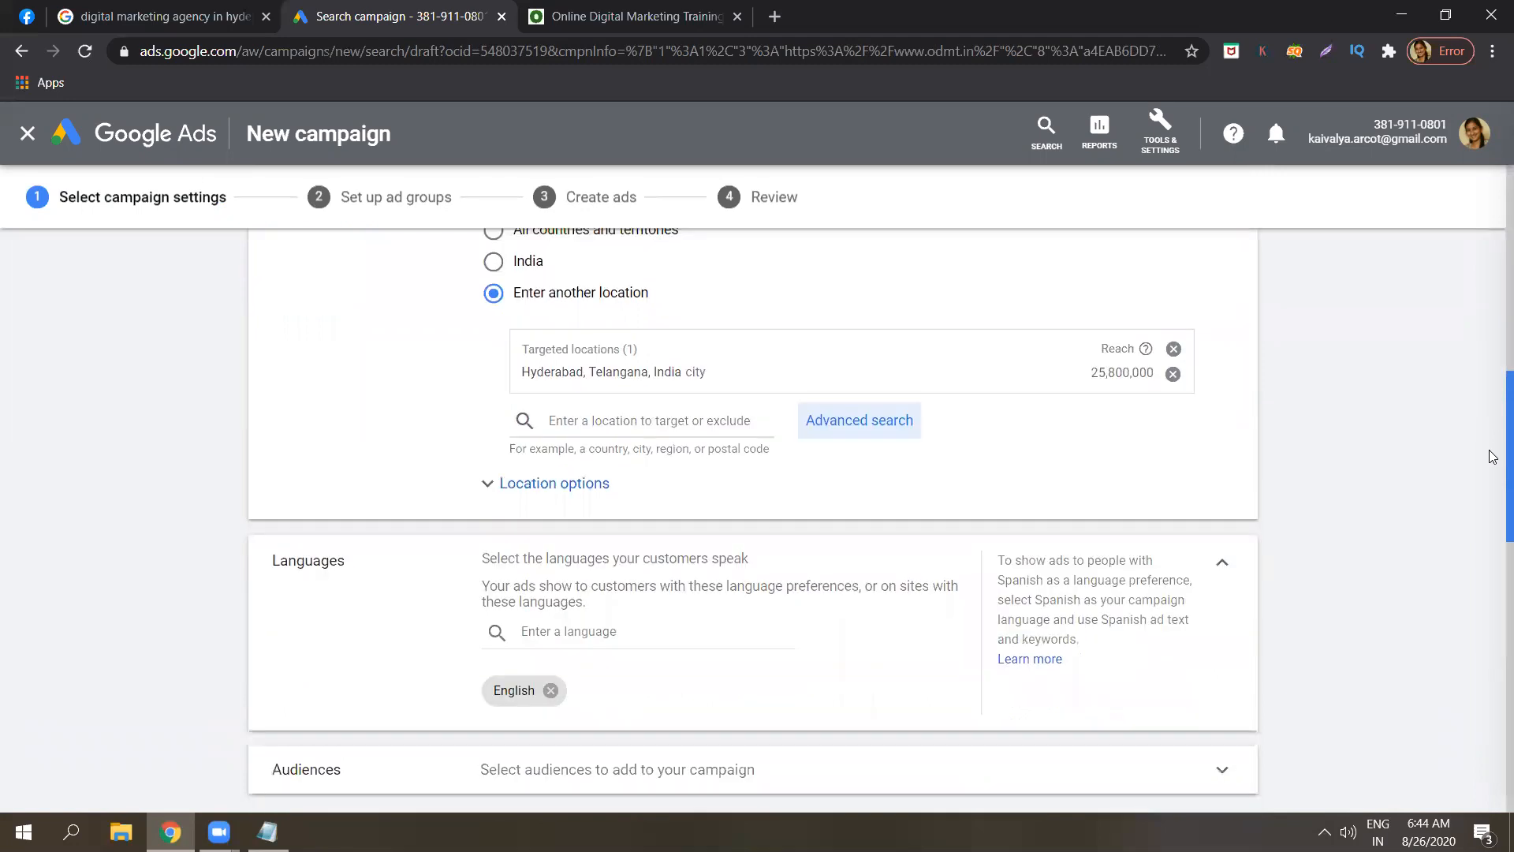
# Expand Location options to show the Target and Exclude choices for Hyderabad targeting.
pyautogui.click(595, 369)
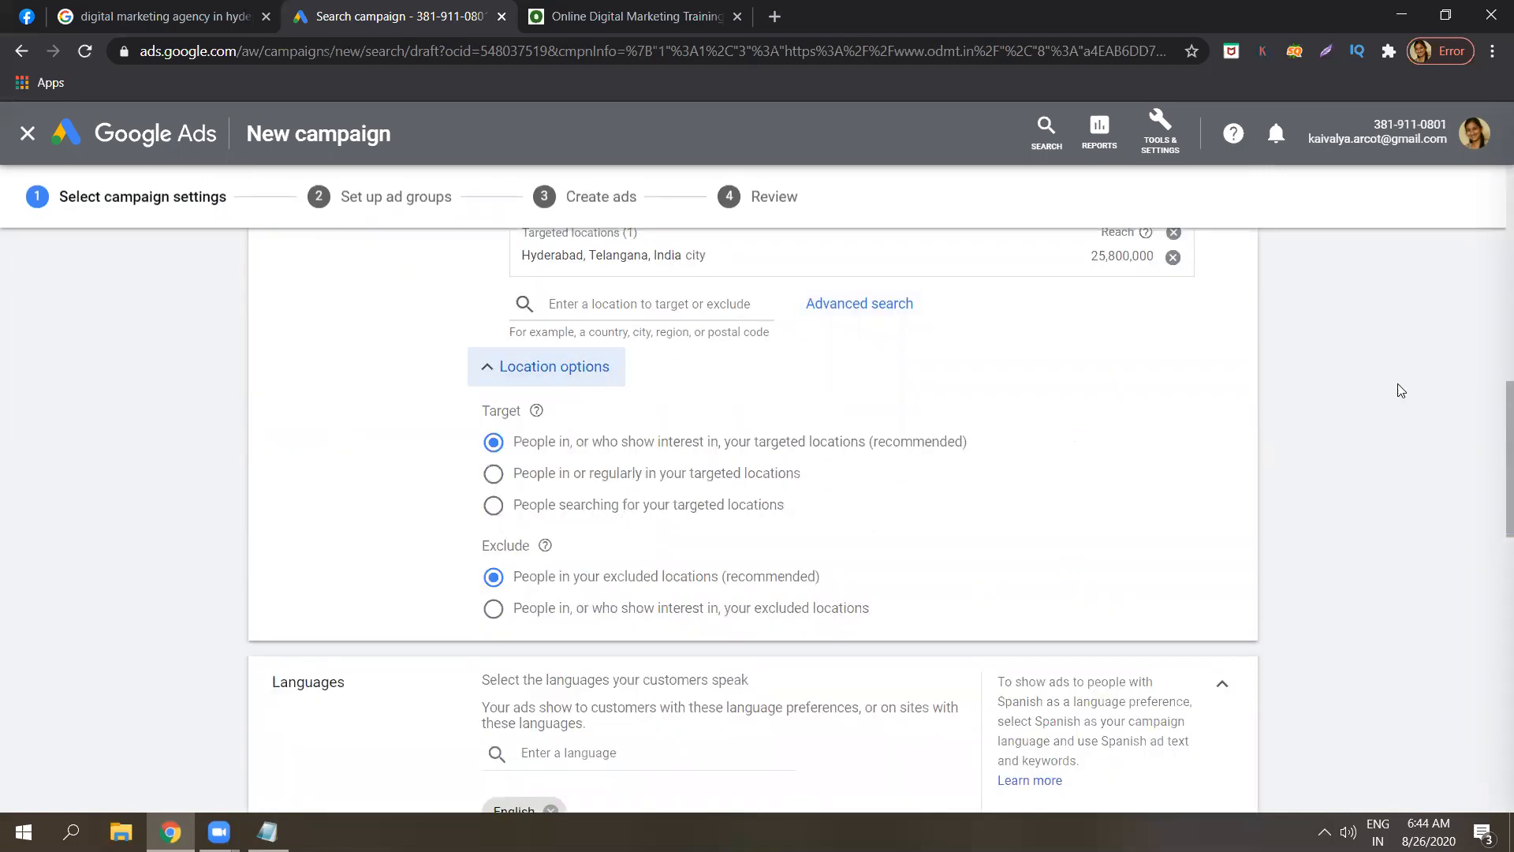
pyautogui.moveTo(1493, 410); pyautogui.dragTo(1493, 373)
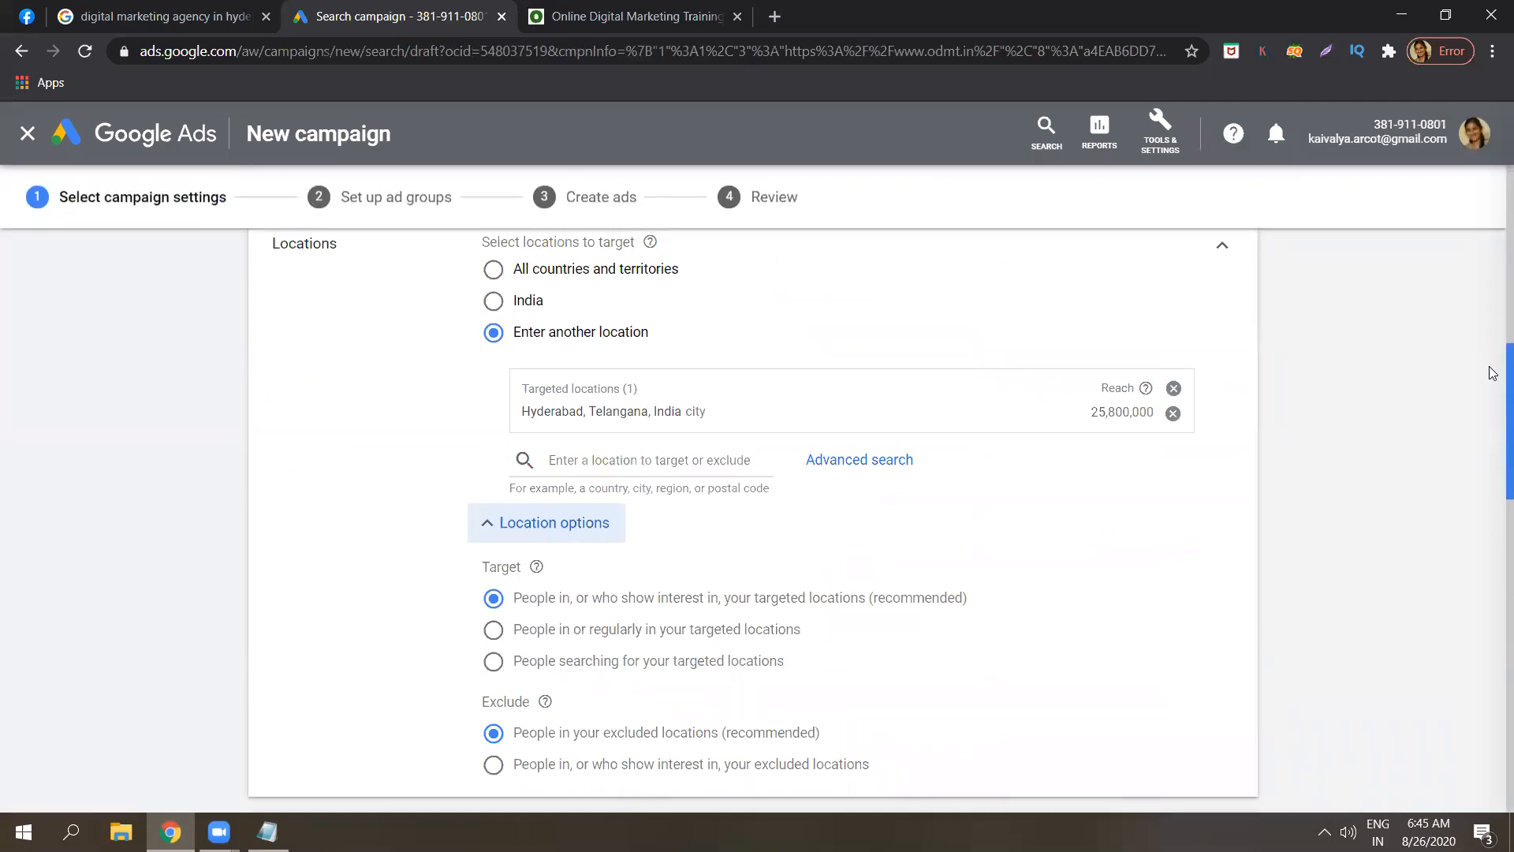
pyautogui.moveTo(1493, 373); pyautogui.dragTo(1494, 383)
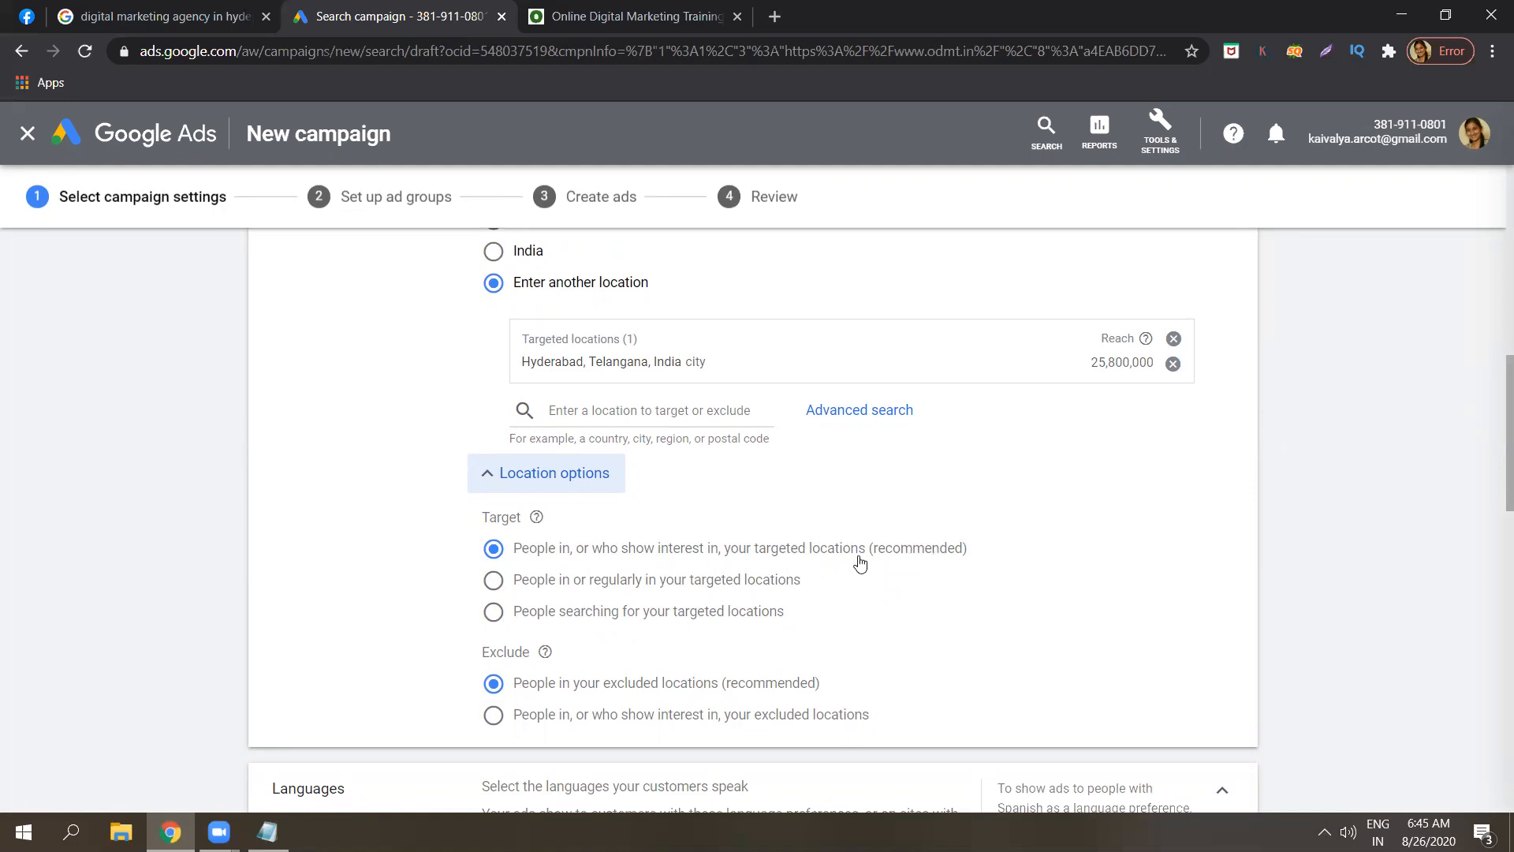
pyautogui.click(1429, 515)
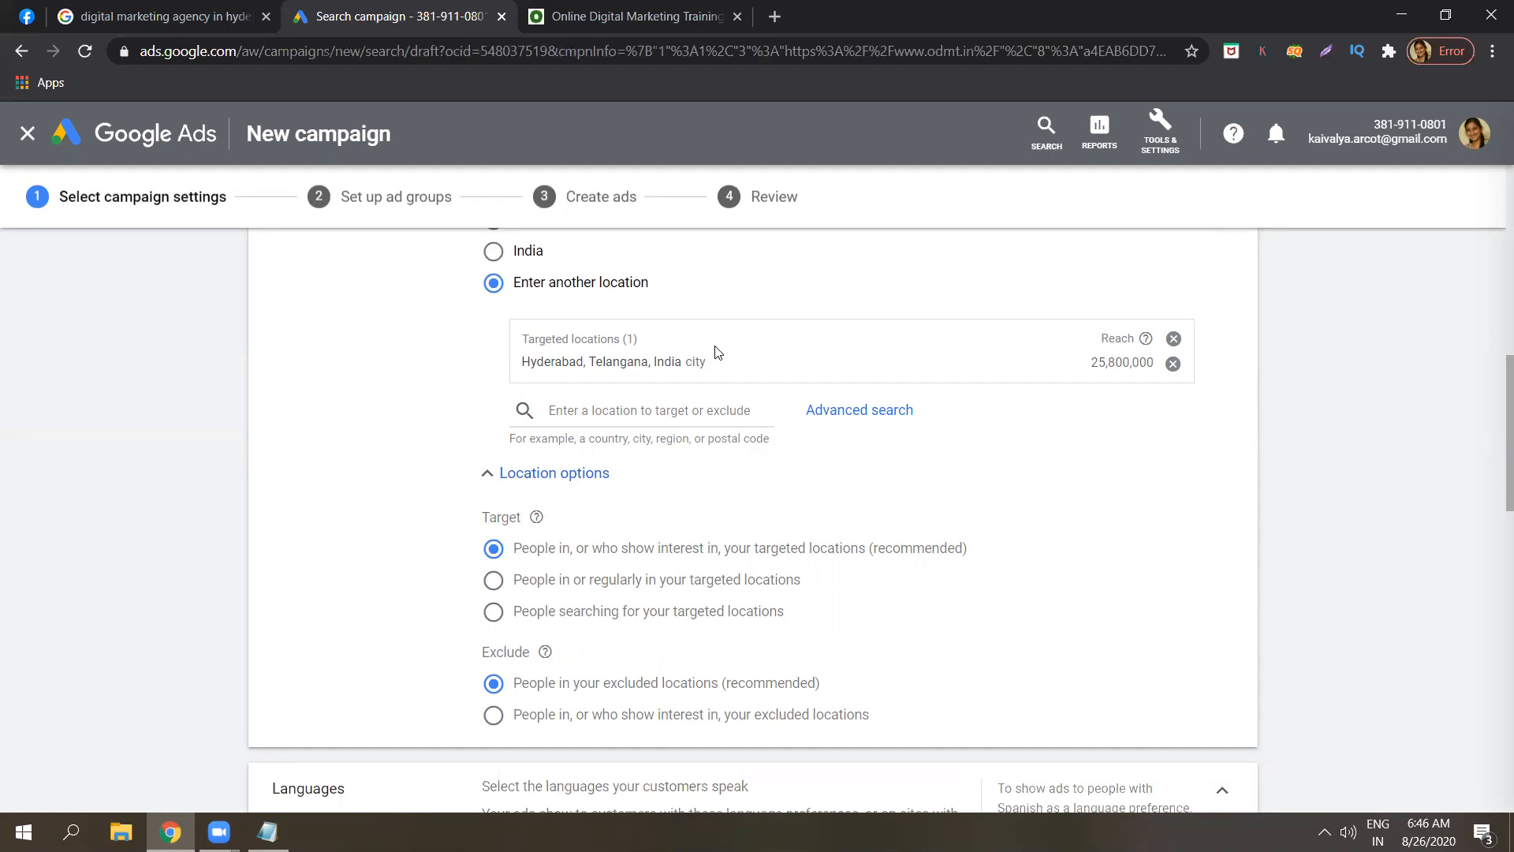
pyautogui.moveTo(681, 360); pyautogui.dragTo(534, 354)
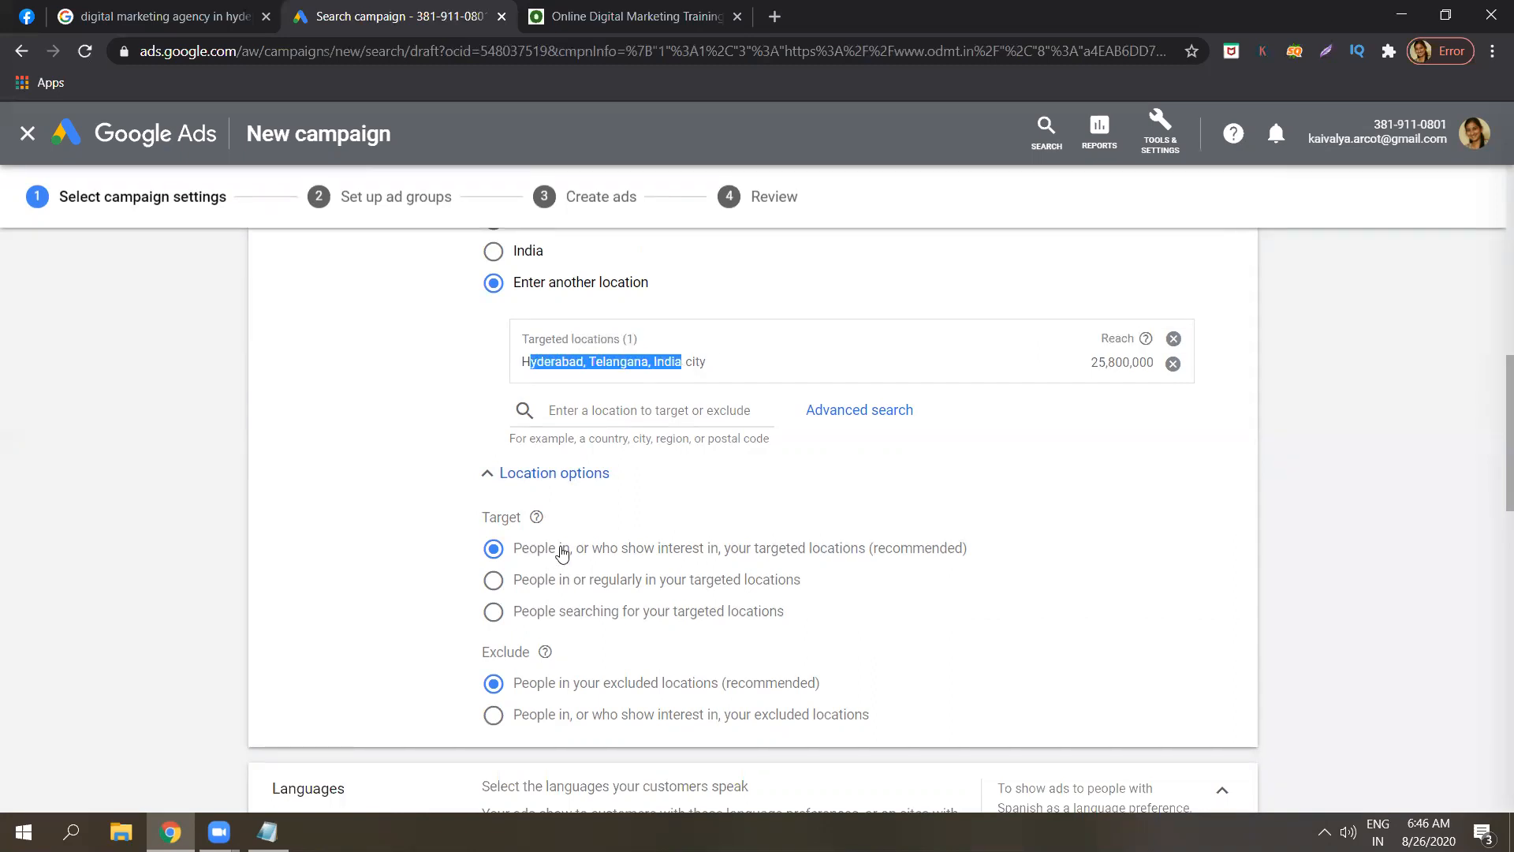
pyautogui.click(1408, 557)
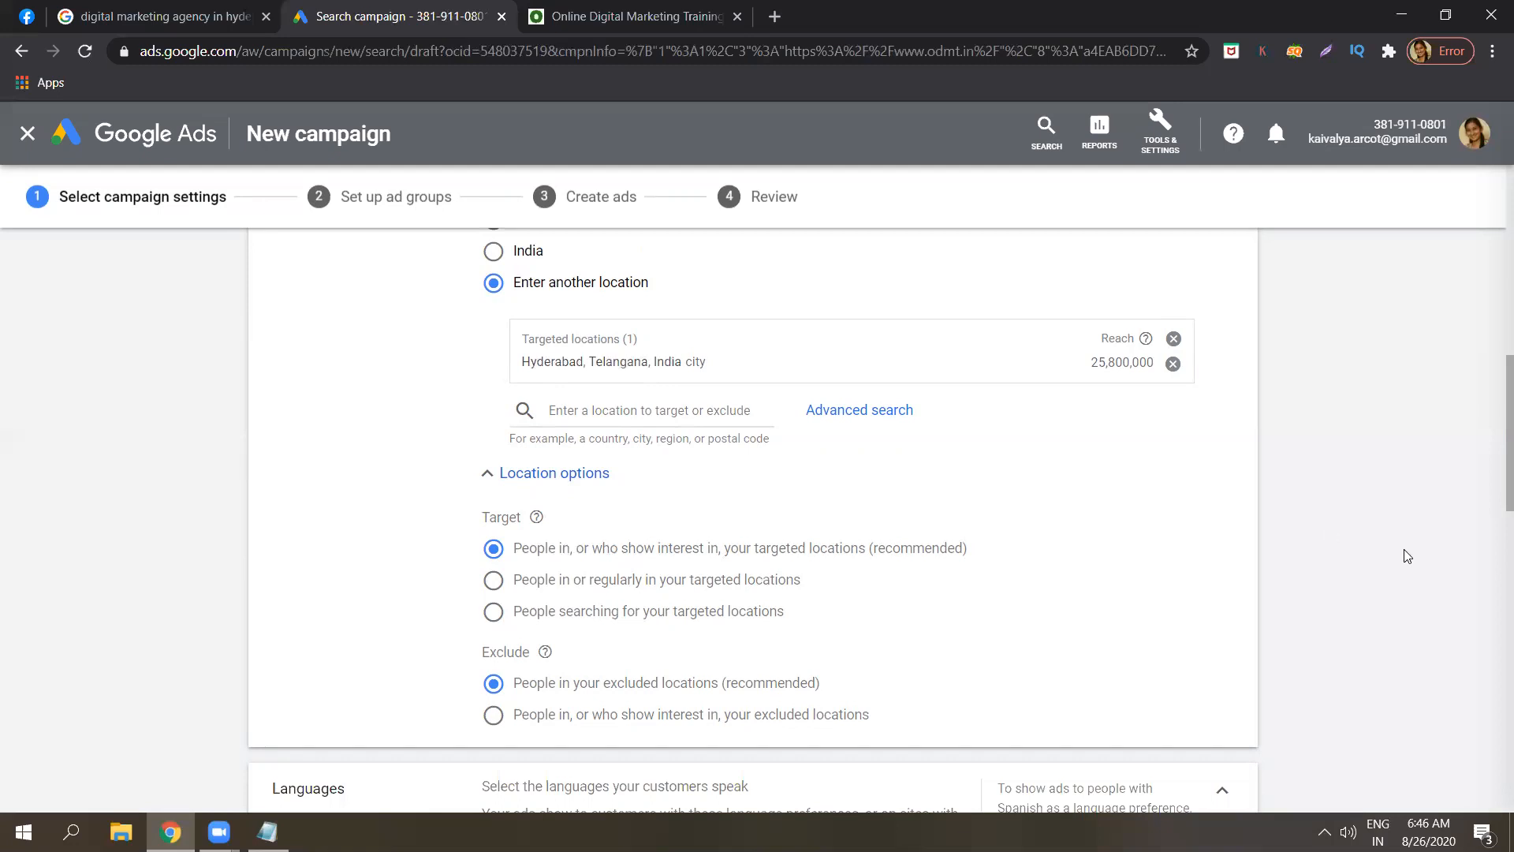
pyautogui.moveTo(716, 369); pyautogui.dragTo(519, 362)
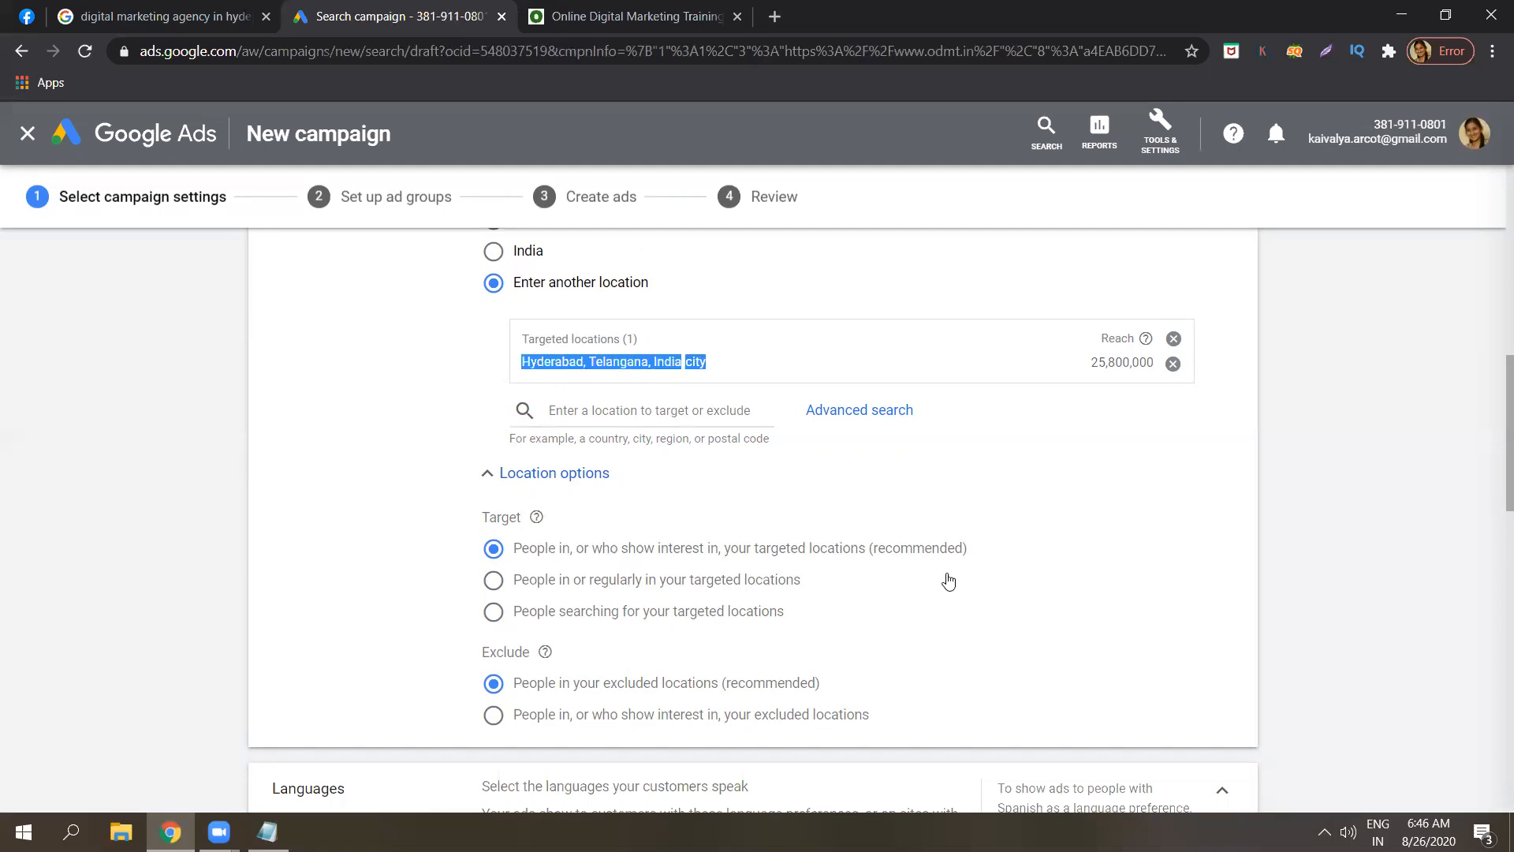
pyautogui.click(1471, 539)
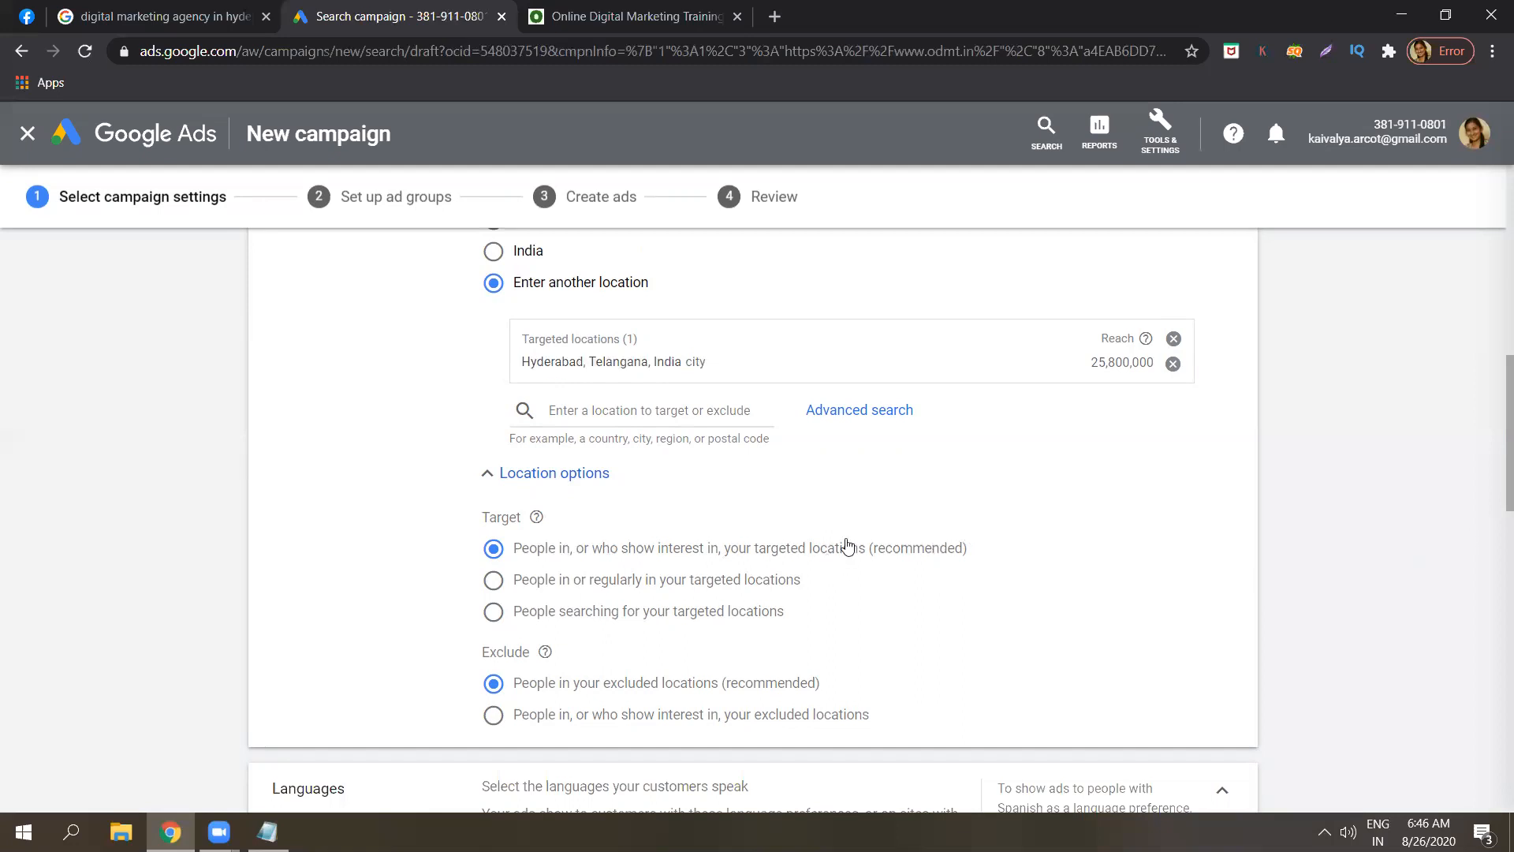
pyautogui.moveTo(970, 551); pyautogui.dragTo(514, 552)
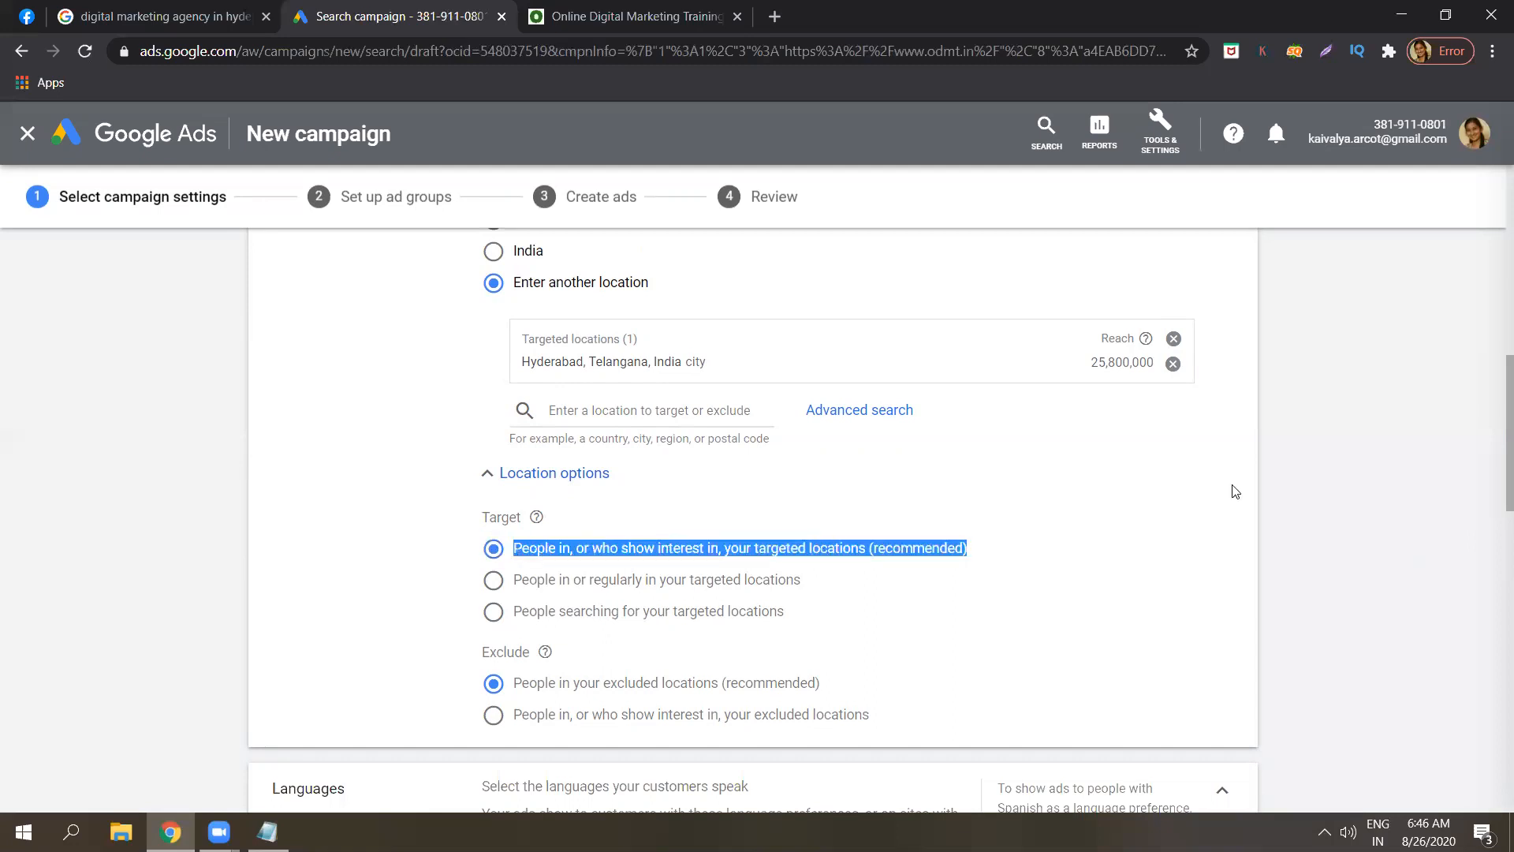
pyautogui.click(1335, 493)
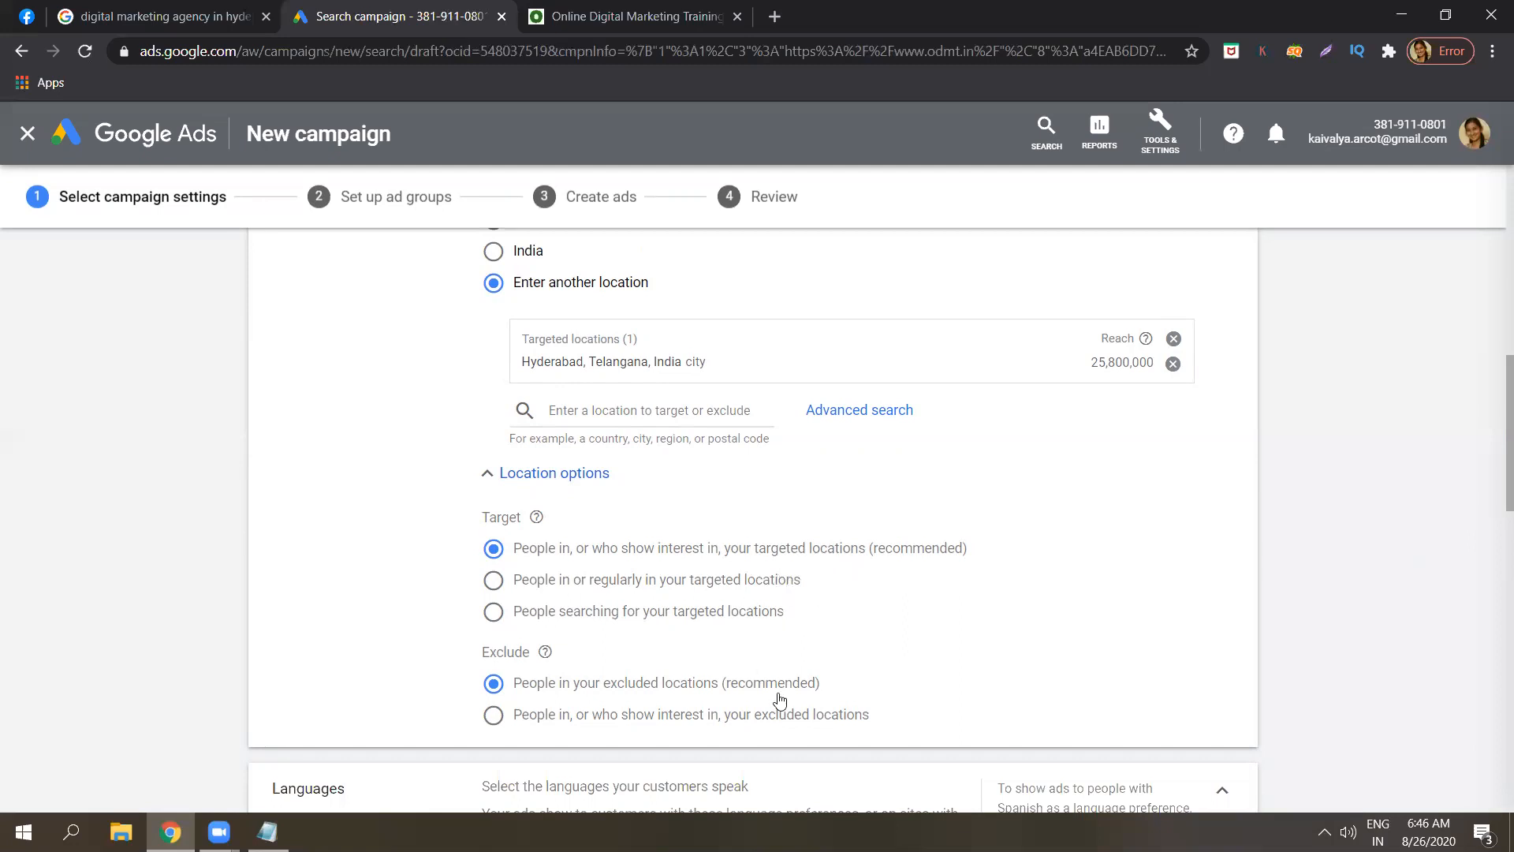
pyautogui.moveTo(833, 691); pyautogui.dragTo(511, 688)
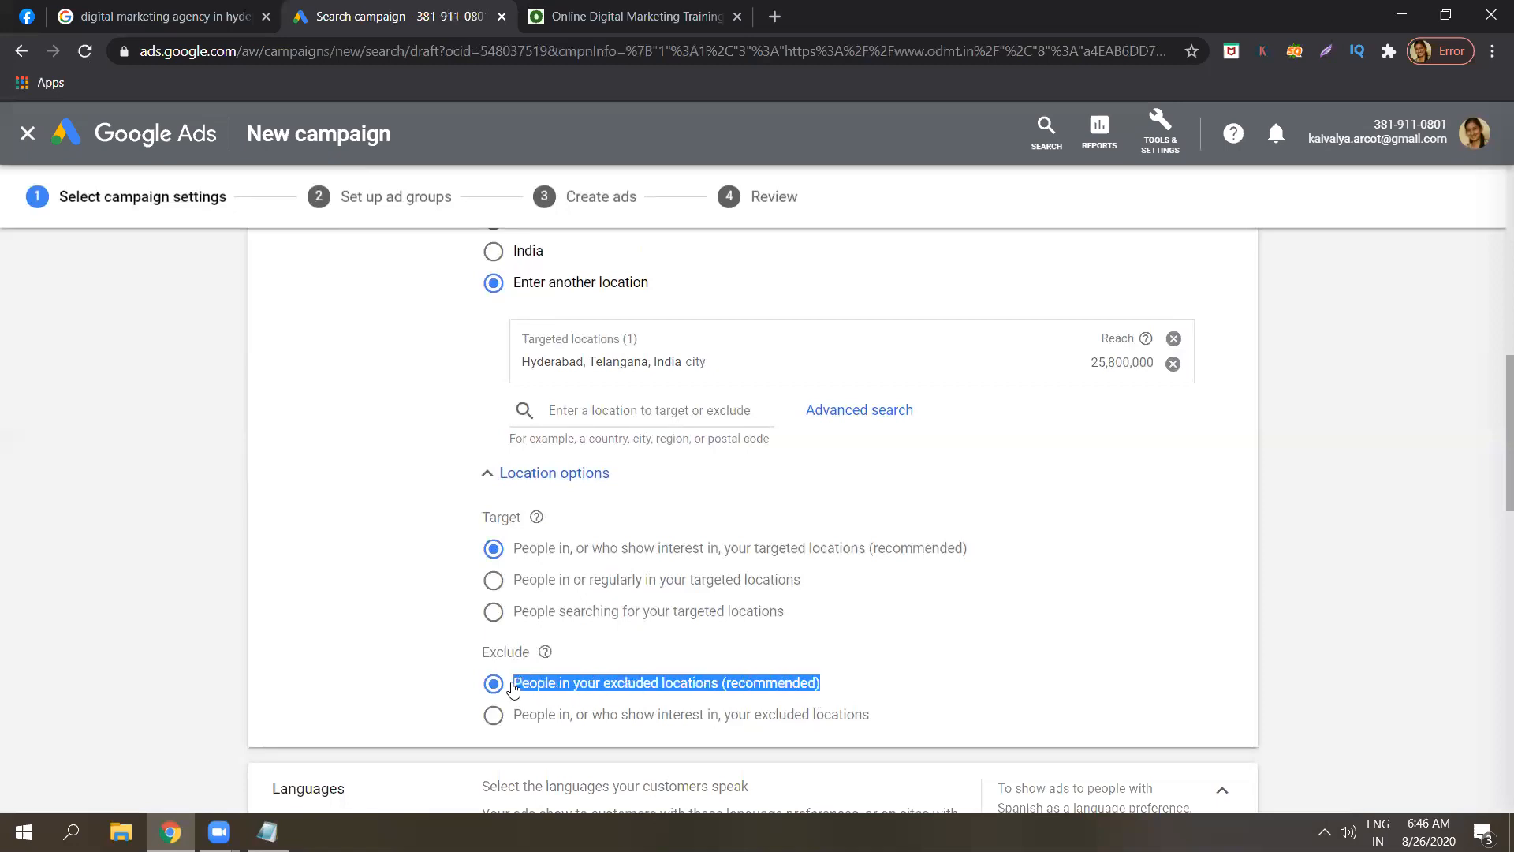
pyautogui.click(1324, 570)
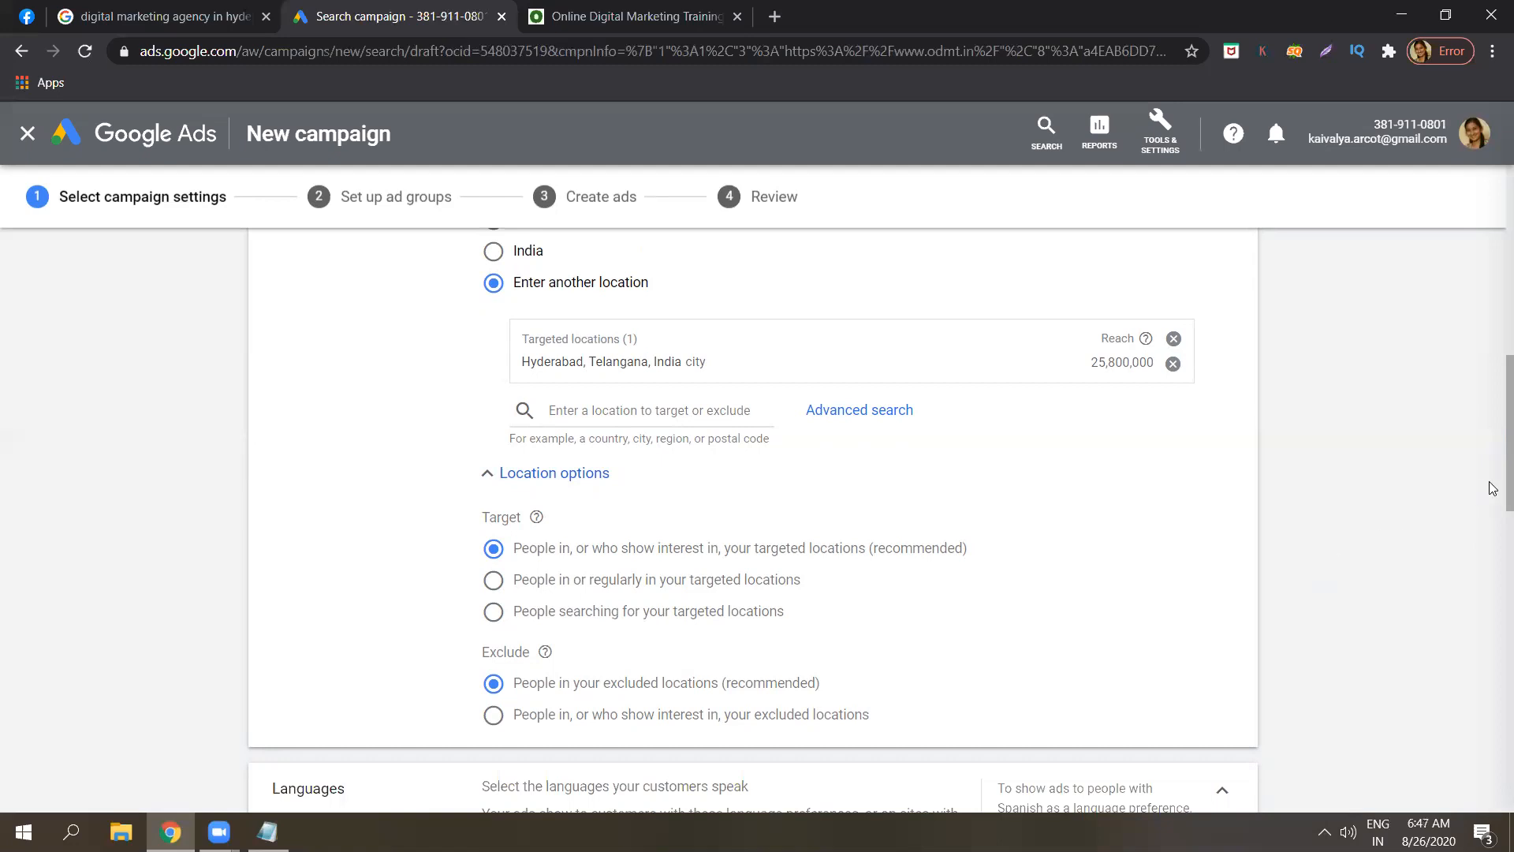
pyautogui.moveTo(1493, 486); pyautogui.dragTo(1479, 698)
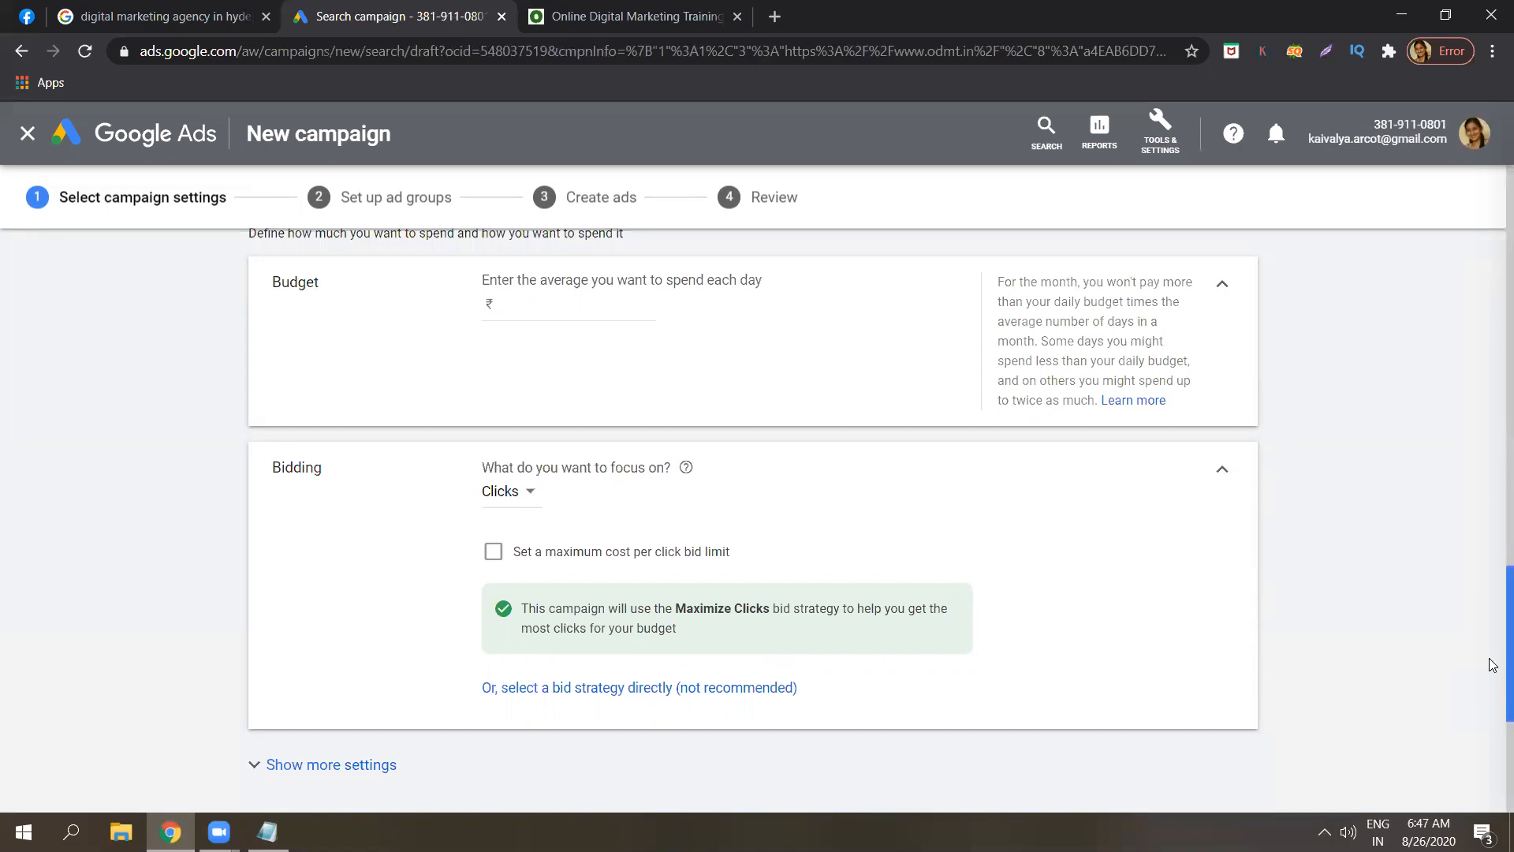
# Enter a ₹500.00 average daily budget, leaving the bidding focus on Clicks.
pyautogui.click(564, 301)
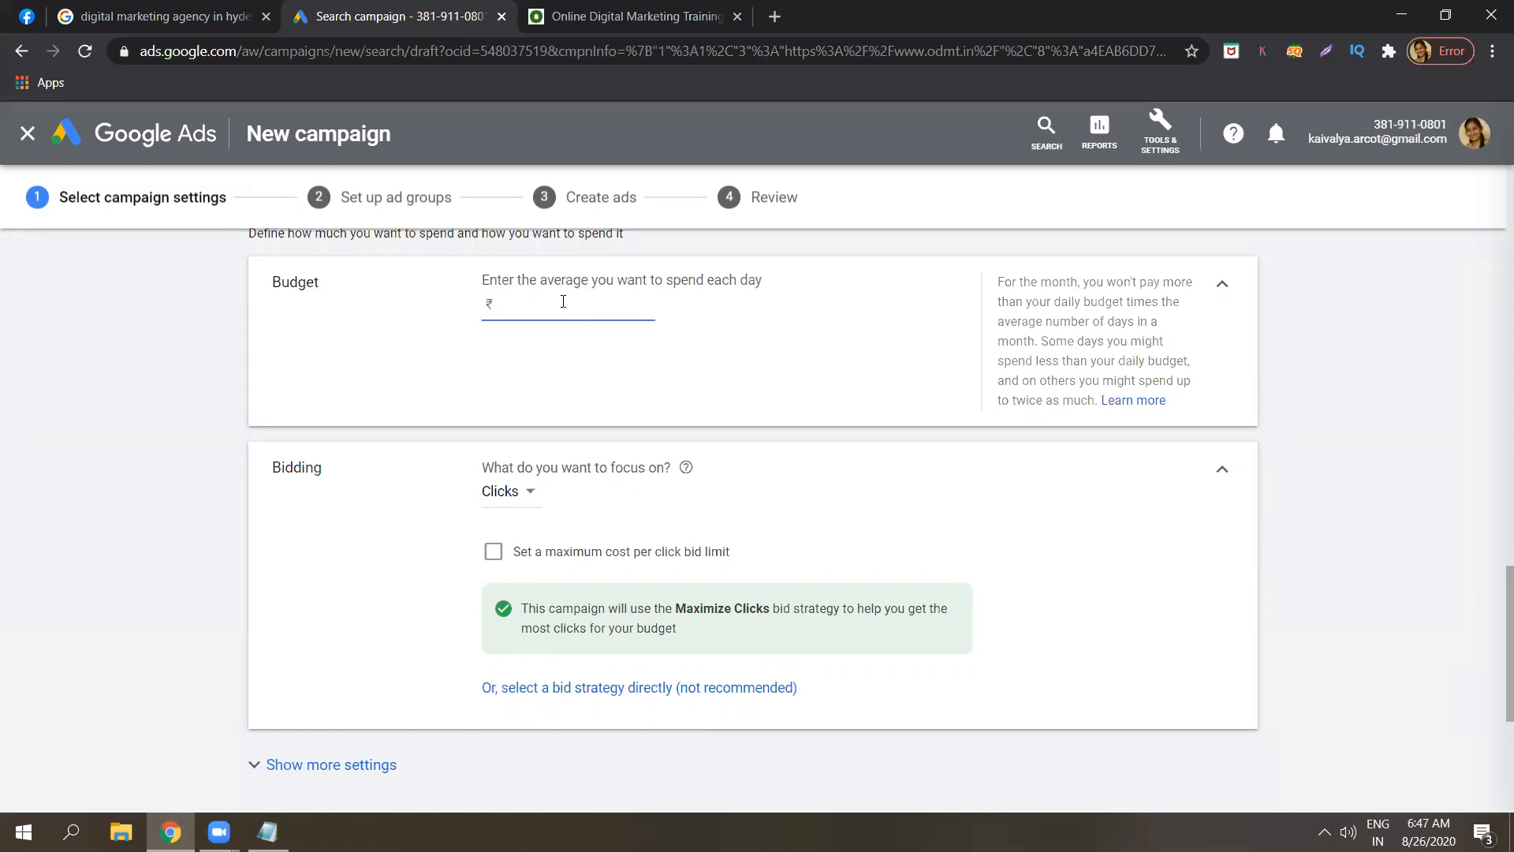
pyautogui.write('500')
pyautogui.click(1322, 519)
pyautogui.click(532, 495)
pyautogui.moveTo(532, 495); pyautogui.dragTo(138, 566)
pyautogui.click(138, 566)
pyautogui.click(207, 7)
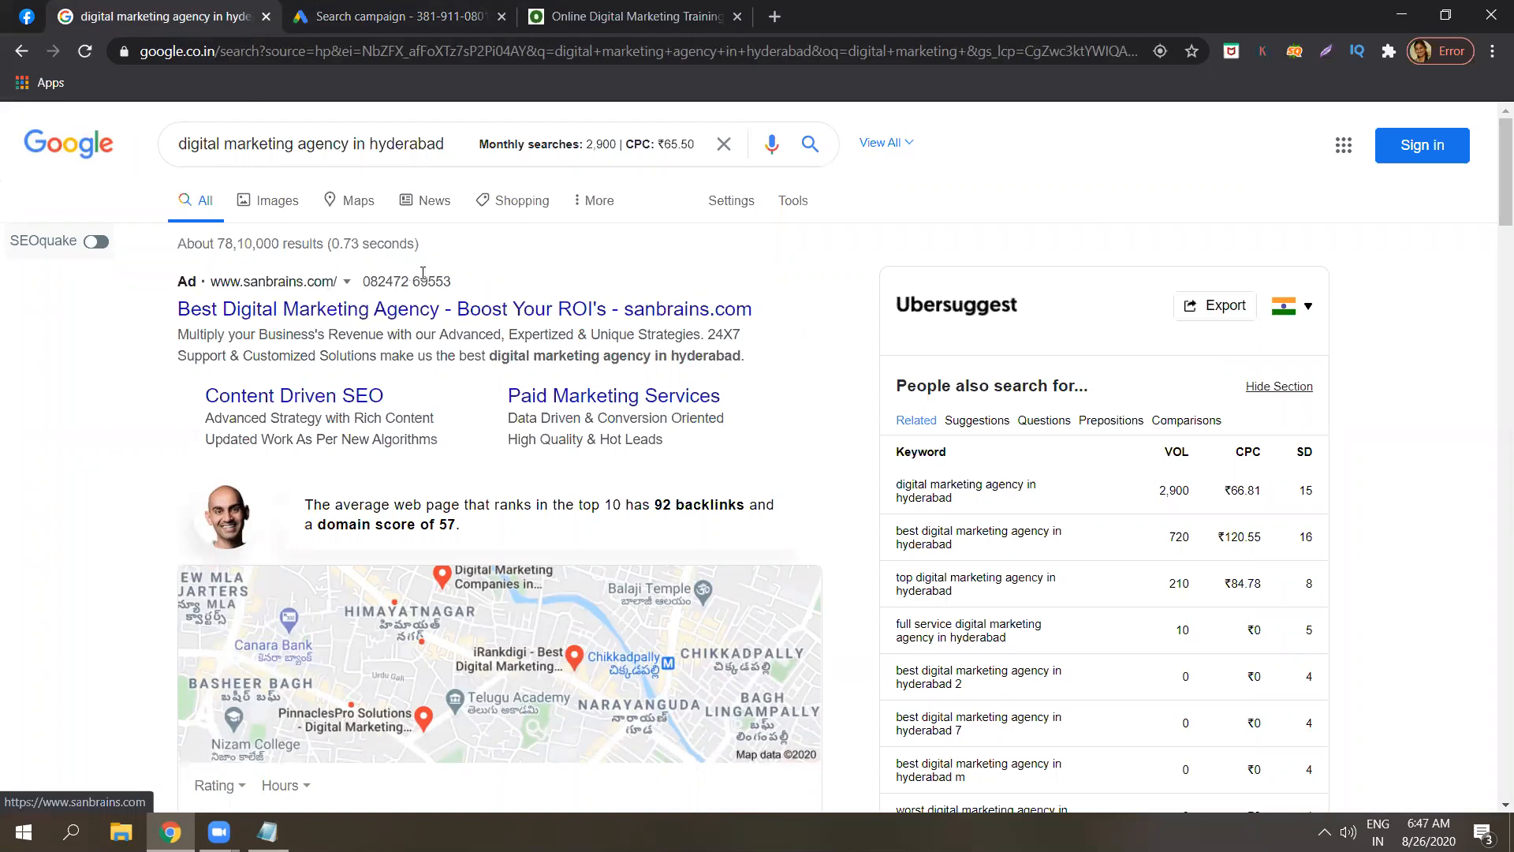
pyautogui.click(441, 12)
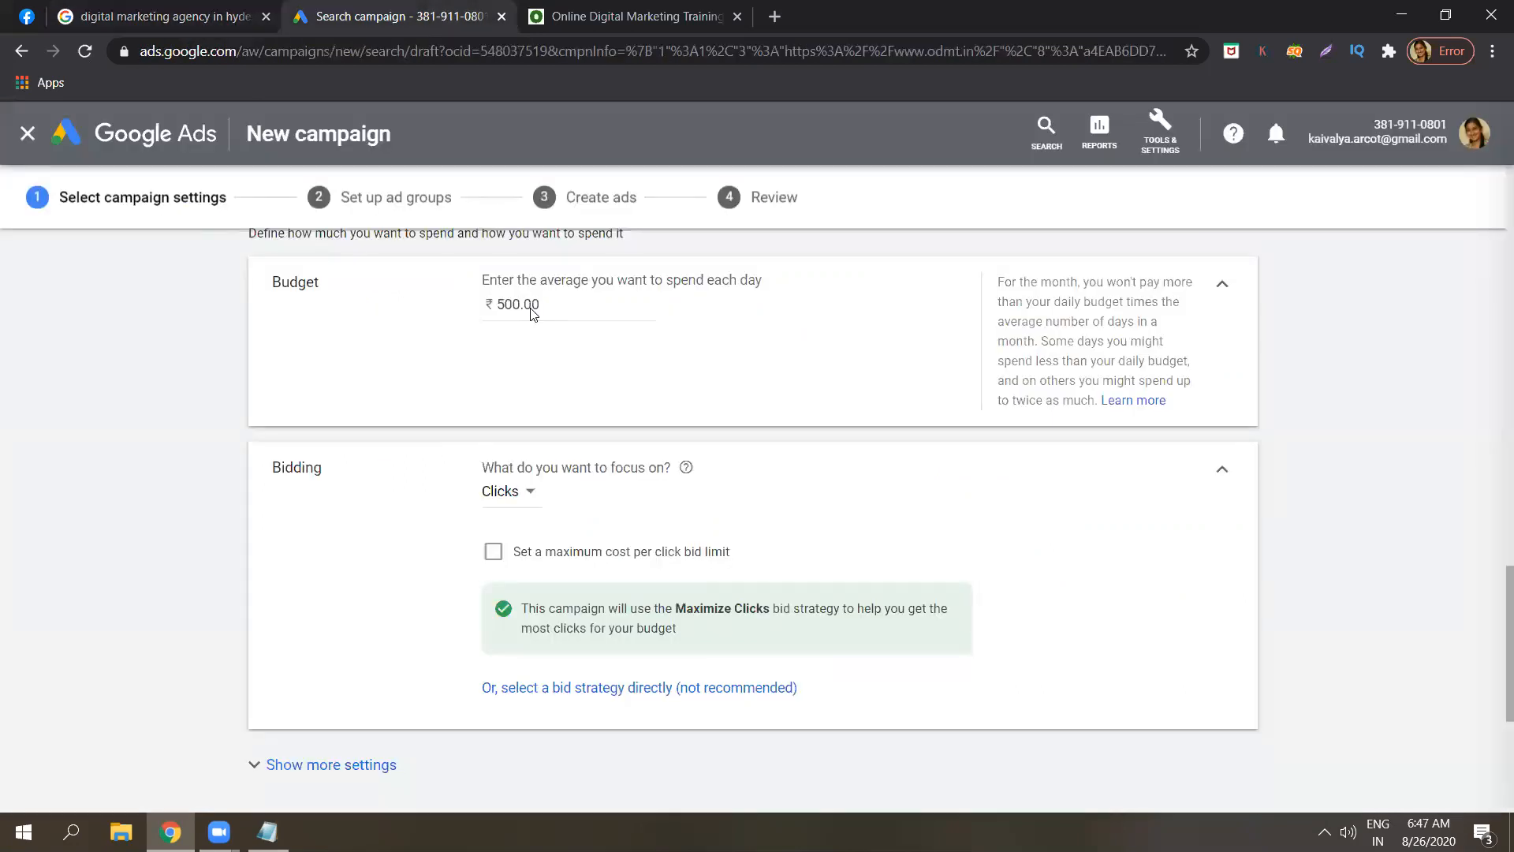
# Select Maximize clicks directly as the bid strategy, with no maximum CPC limit.
pyautogui.click(491, 551)
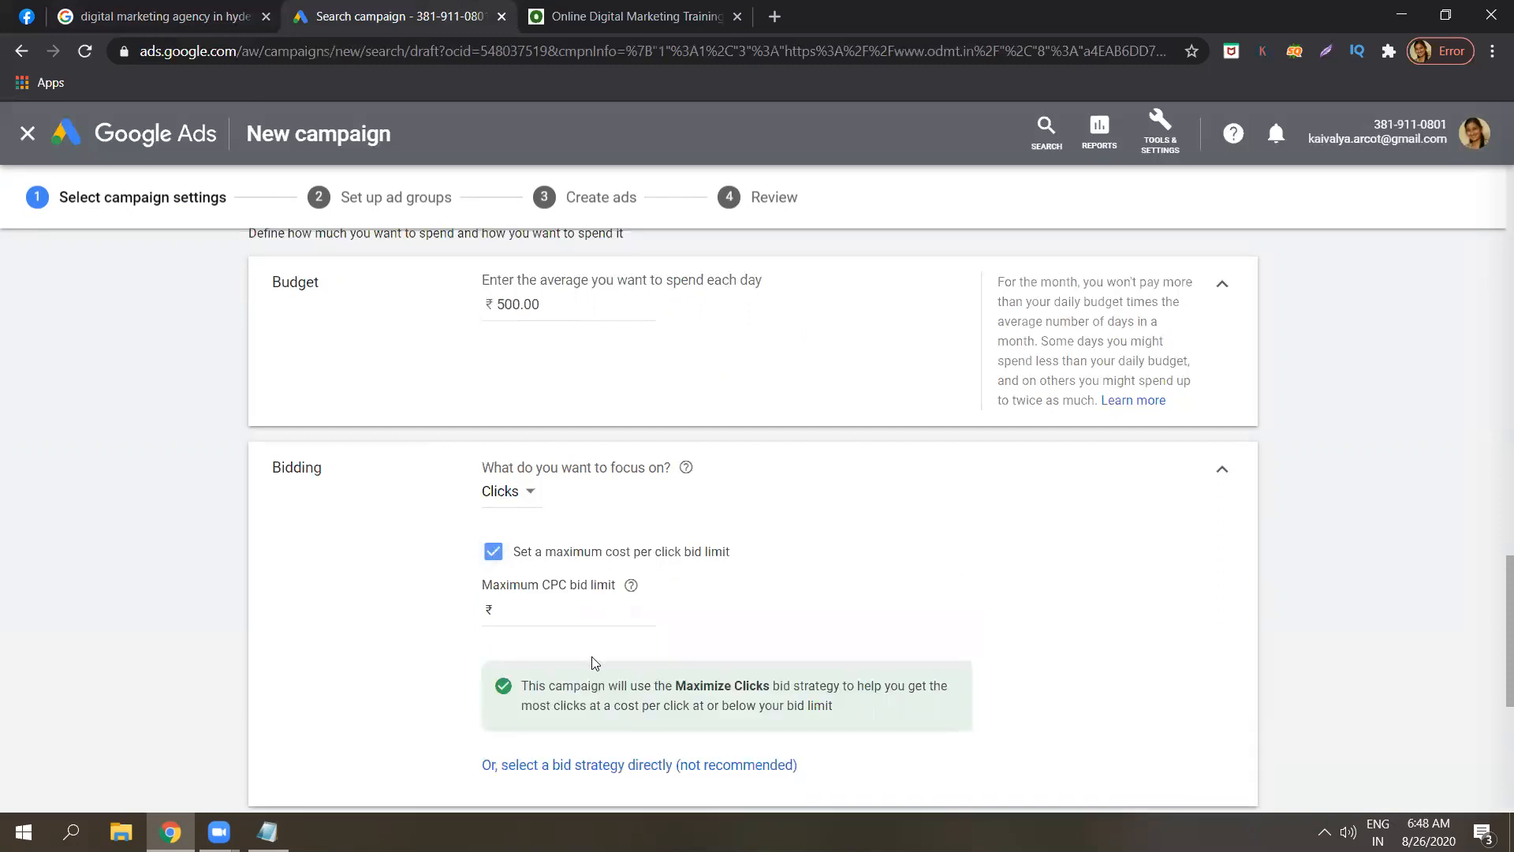
pyautogui.click(493, 549)
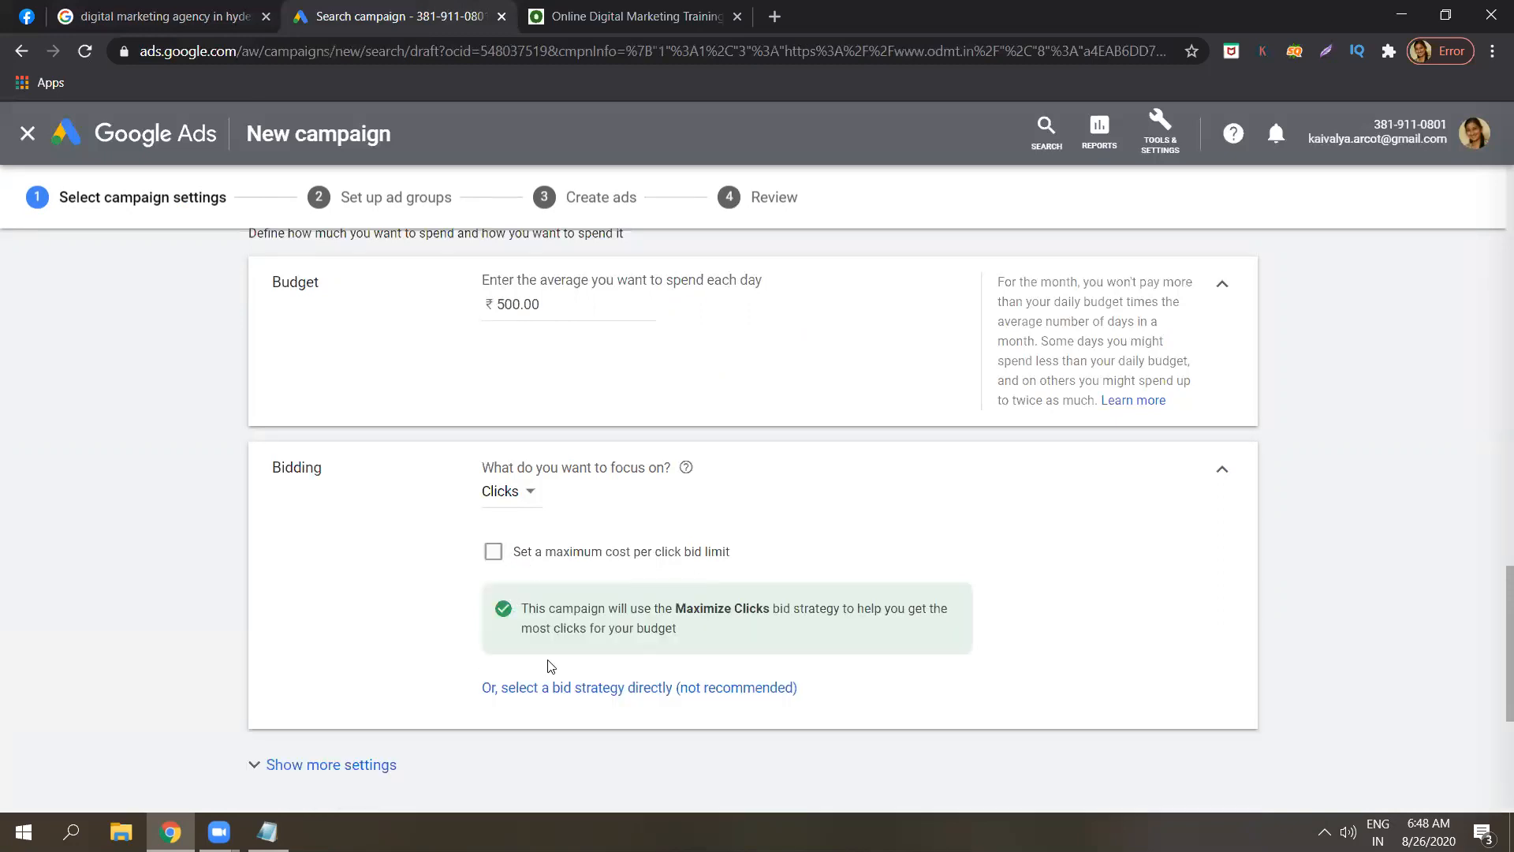
pyautogui.click(593, 692)
pyautogui.click(570, 538)
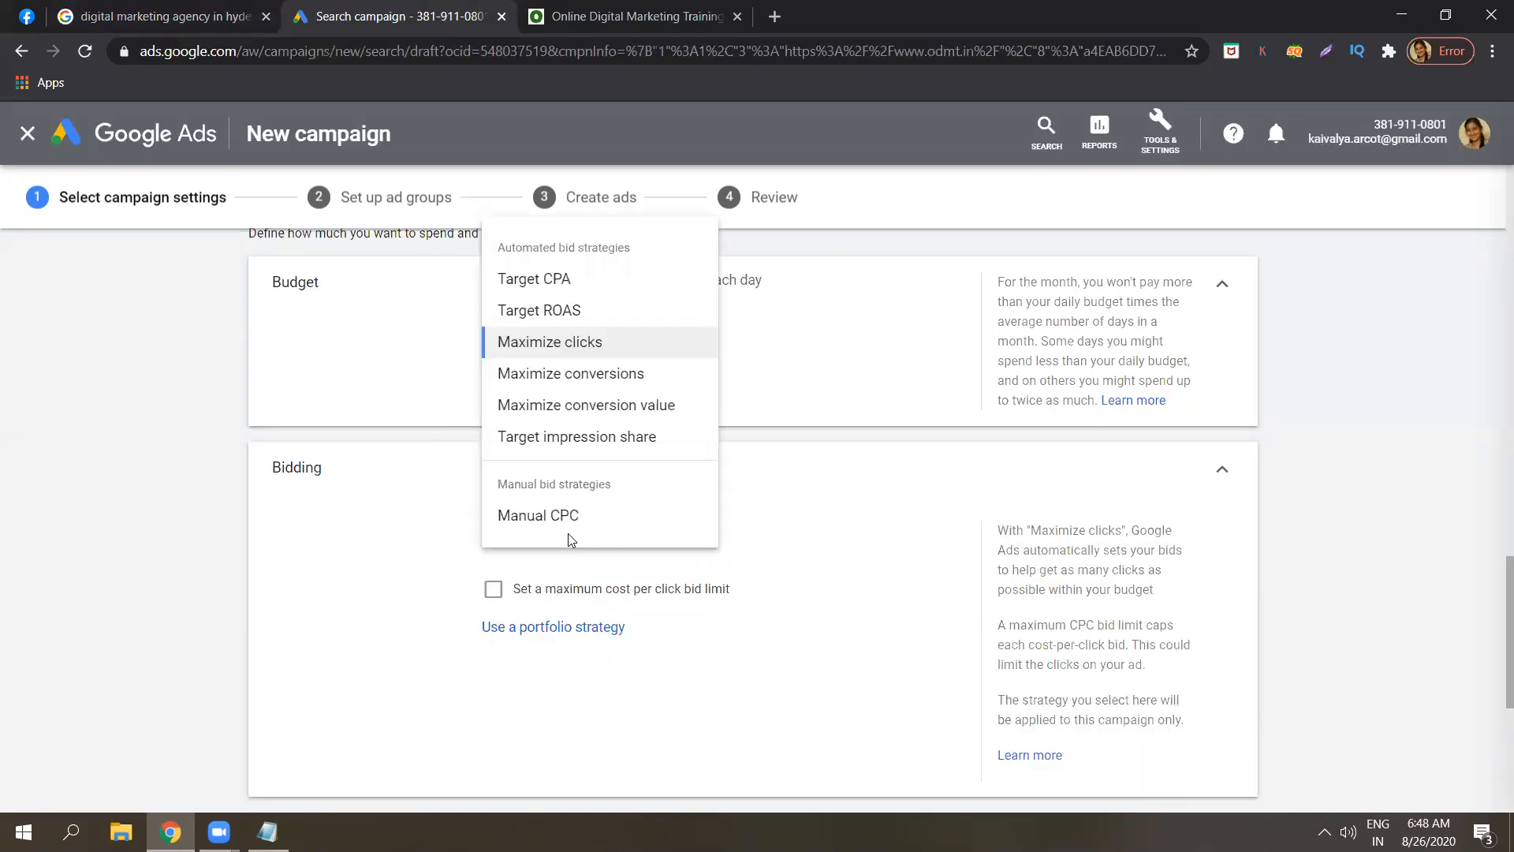
pyautogui.click(560, 346)
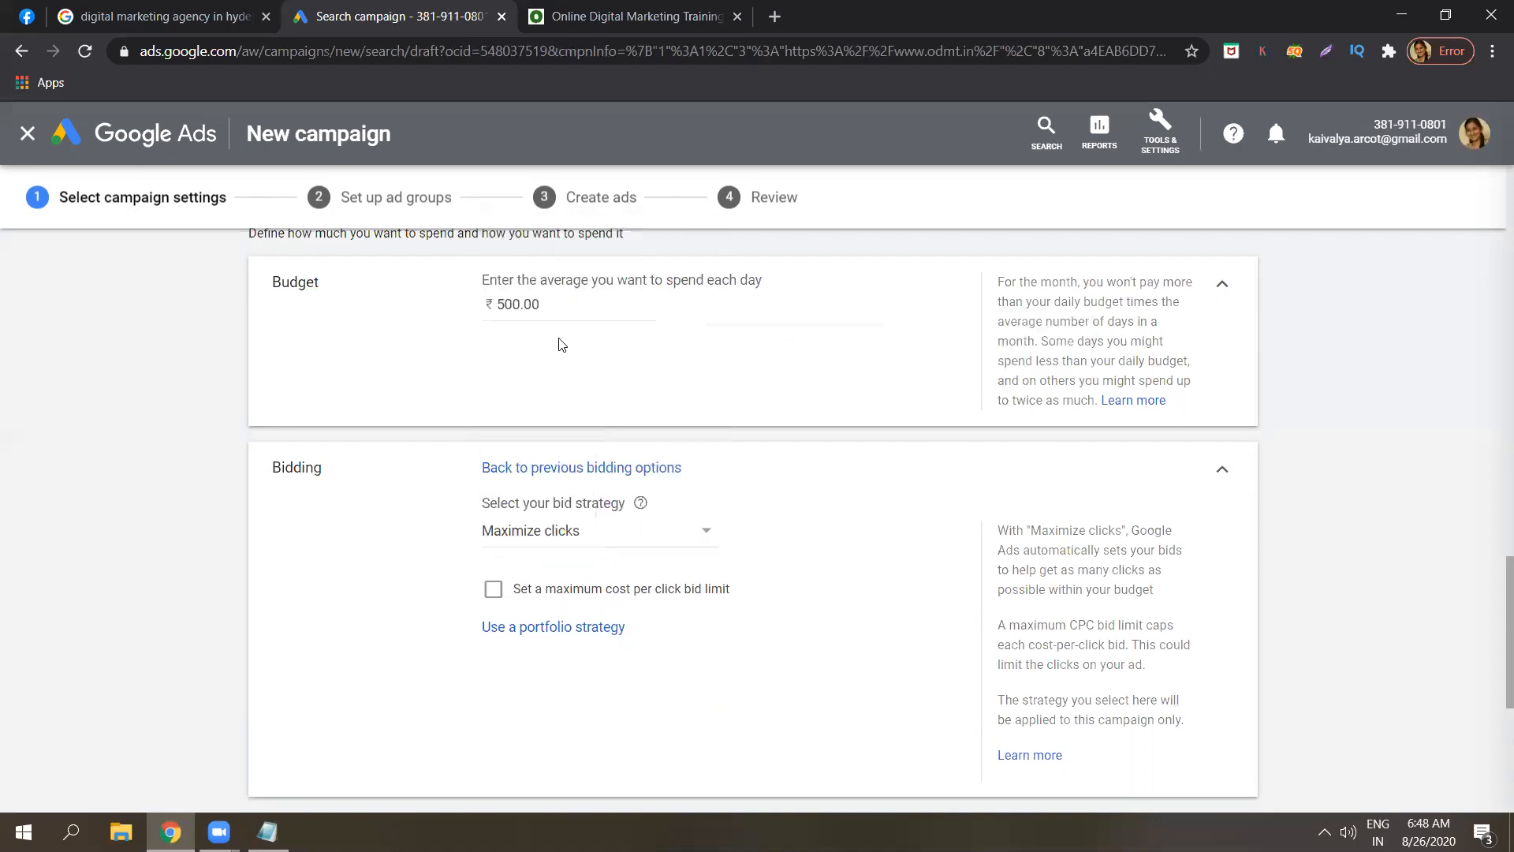
# Bring the Notepad notes in front of the campaign settings.
pyautogui.moveTo(1412, 548); pyautogui.dragTo(1424, 555)
pyautogui.click(1424, 554)
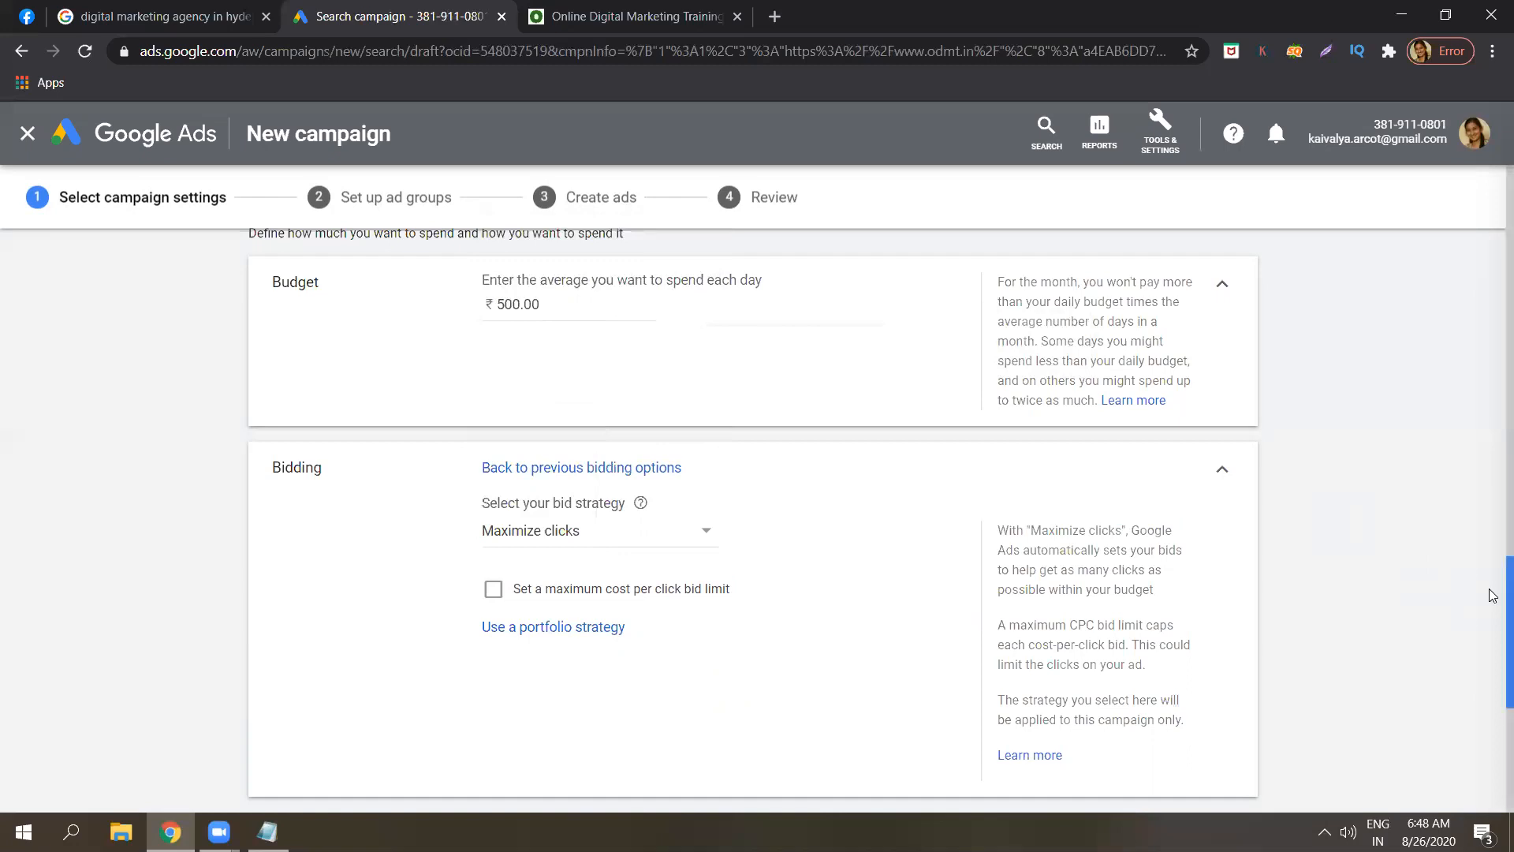
pyautogui.scroll(-1, 1493, 599)
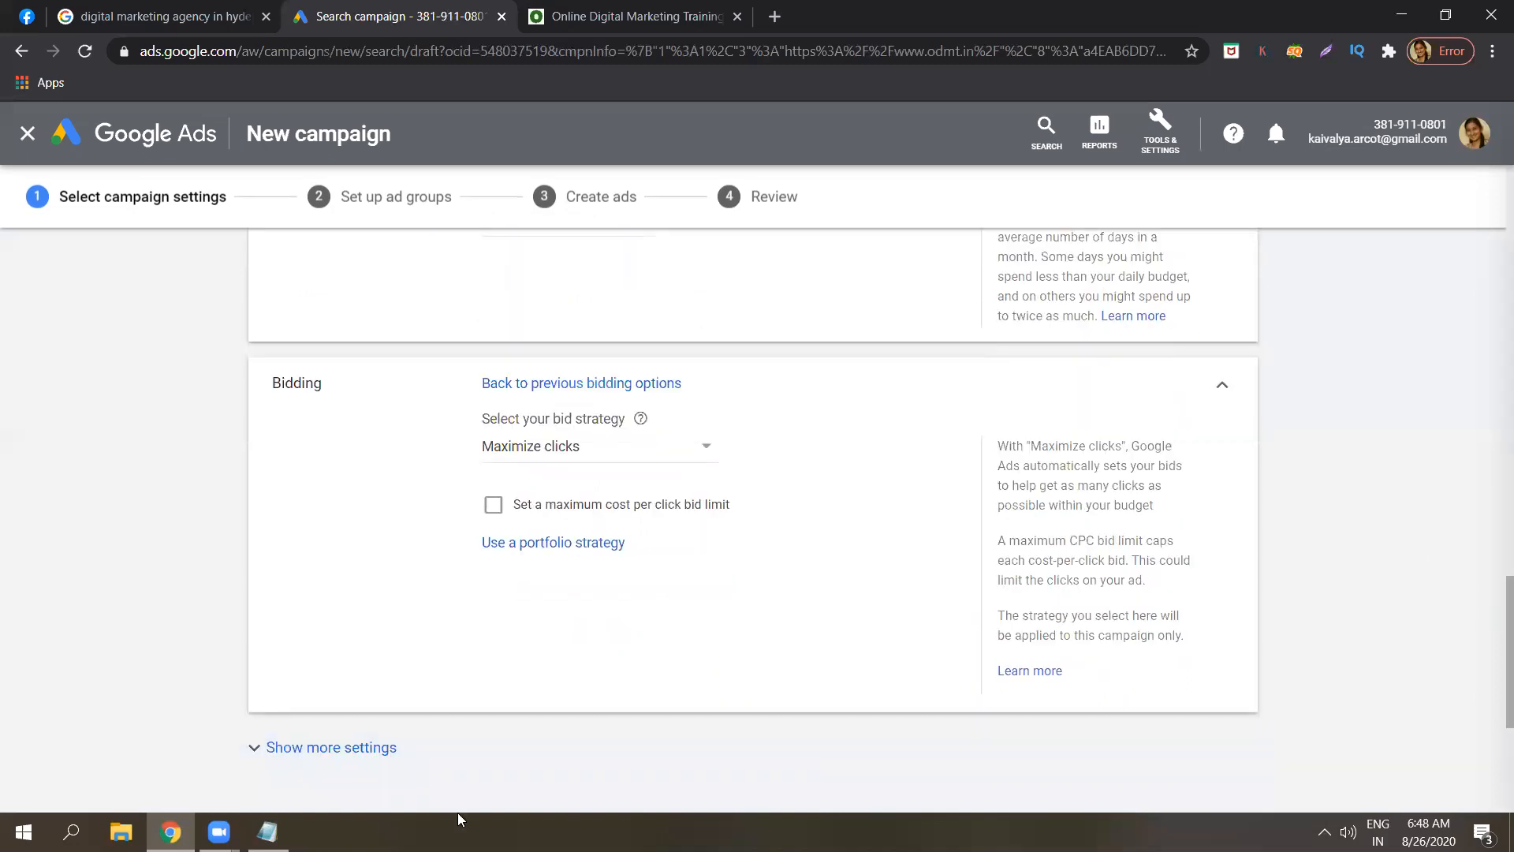
pyautogui.click(267, 832)
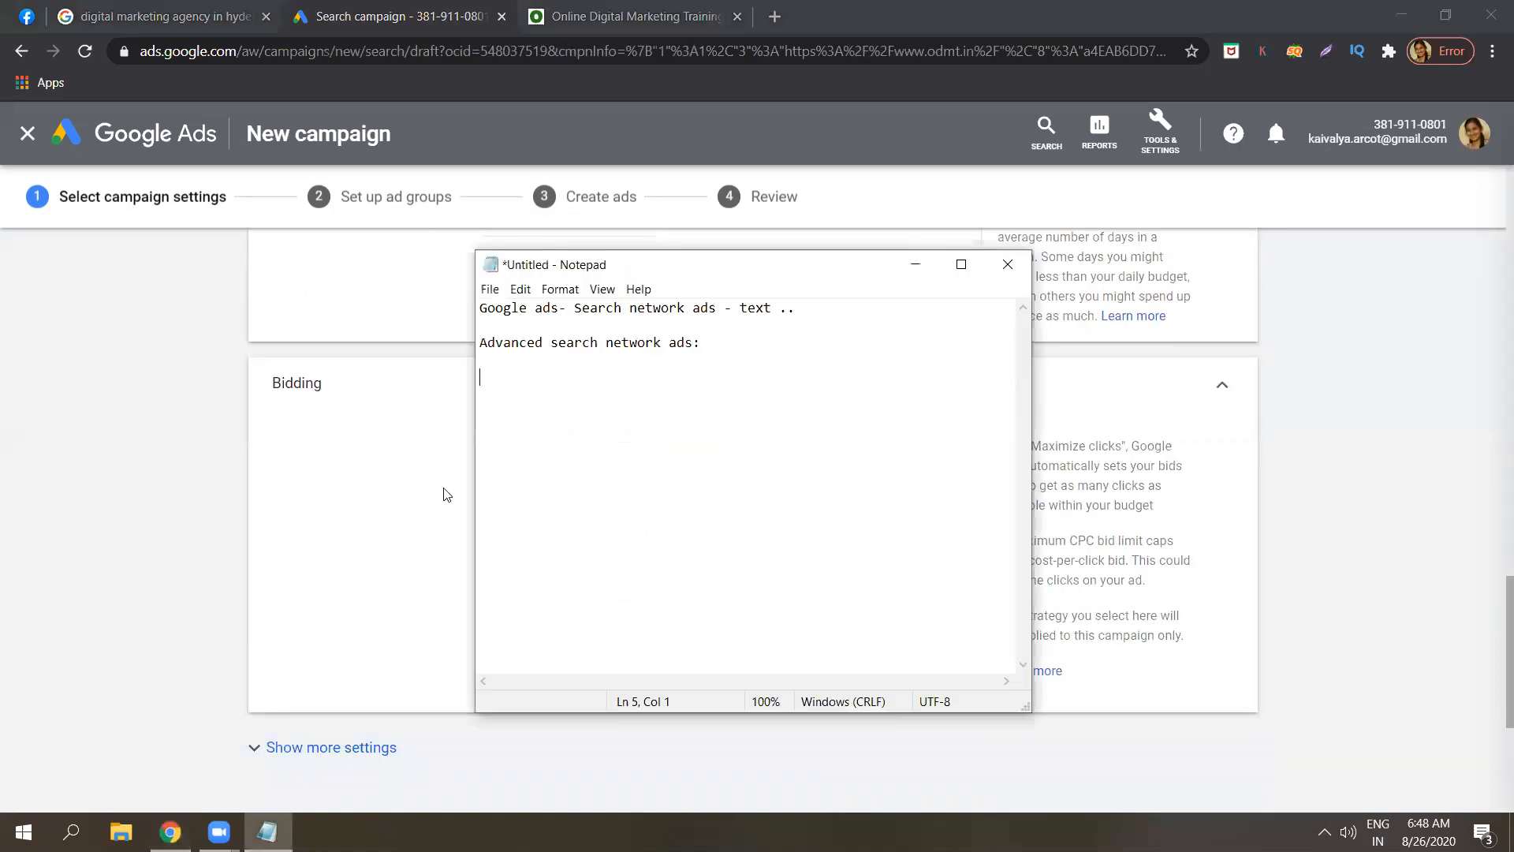
# Type the notes 'Maximize clicks - not manual ..' and 'Manual CPC- RS.2' on separate lines.
pyautogui.press('capslock')
pyautogui.write('Maximiz')
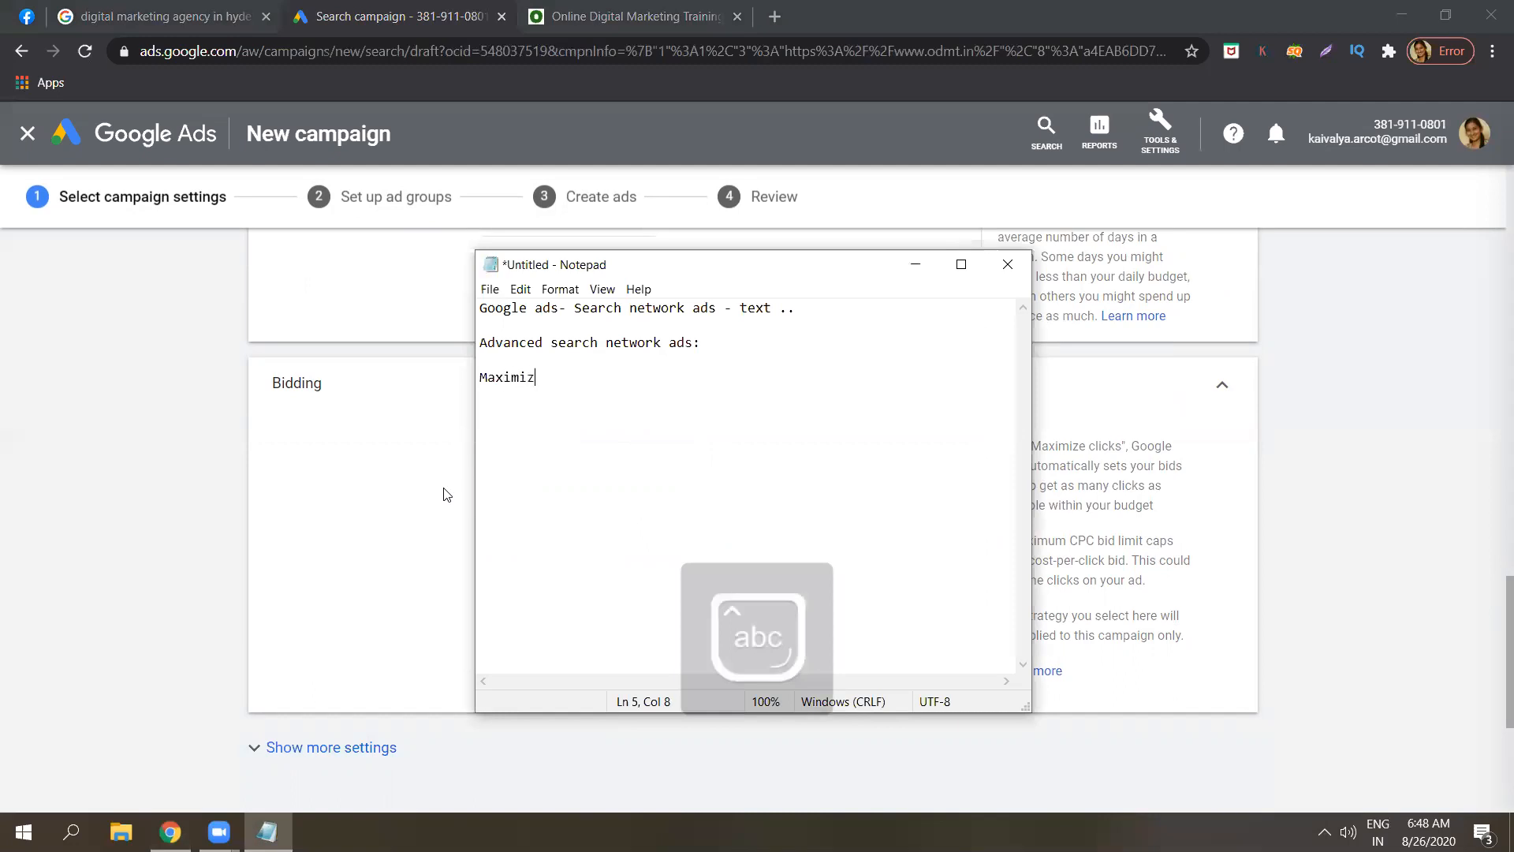
pyautogui.write('e clicks ')
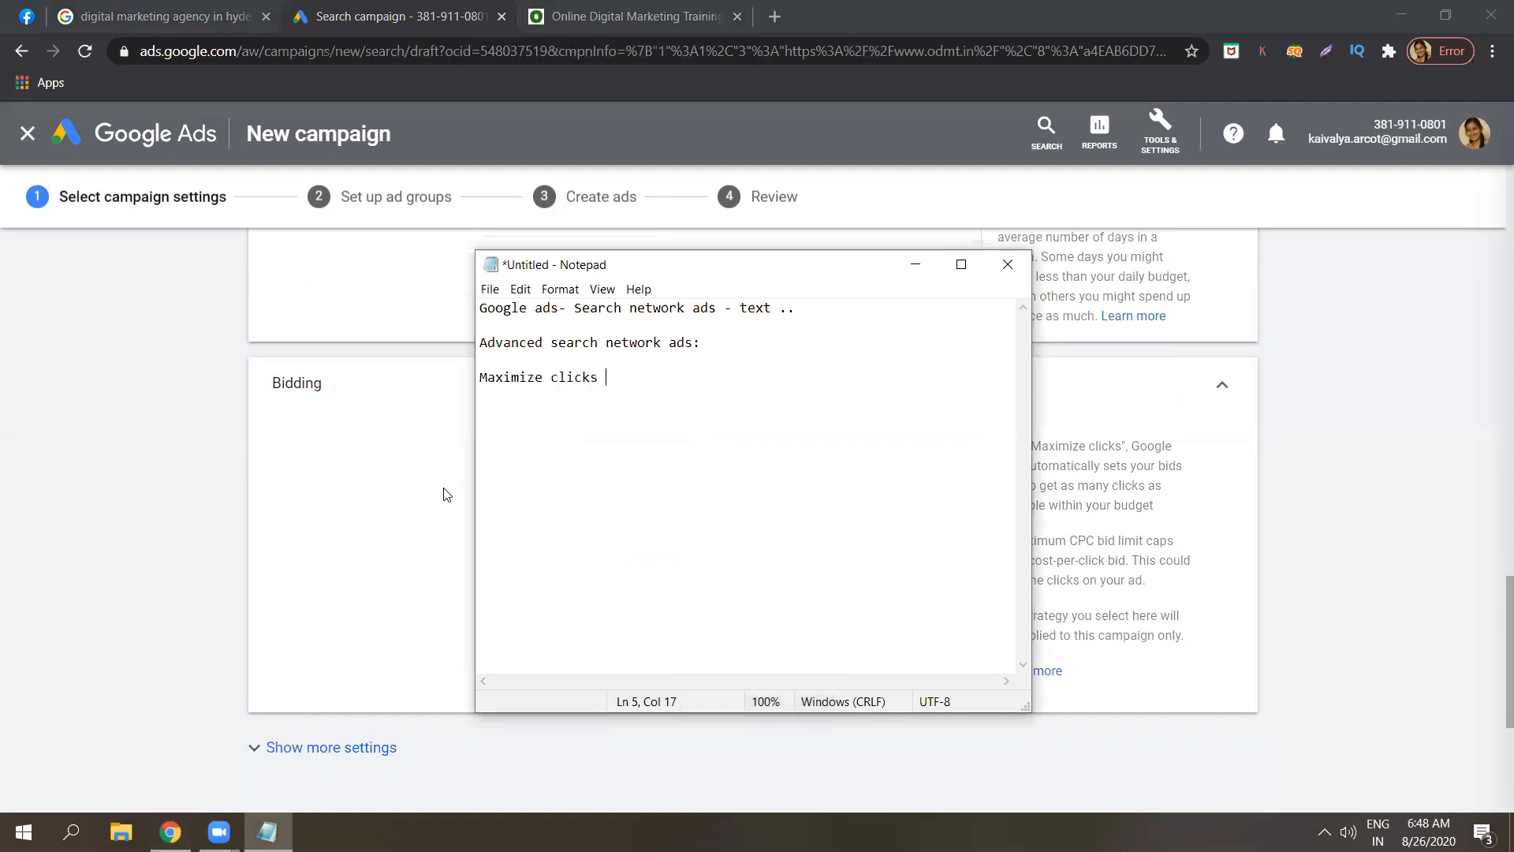
pyautogui.write('- not manual ..')
pyautogui.press('Return')
pyautogui.press('Return')
pyautogui.press('capslock')
pyautogui.write('M')
pyautogui.press('capslock')
pyautogui.write('anual')
pyautogui.press('capslock')
pyautogui.write('CPC- RS.')
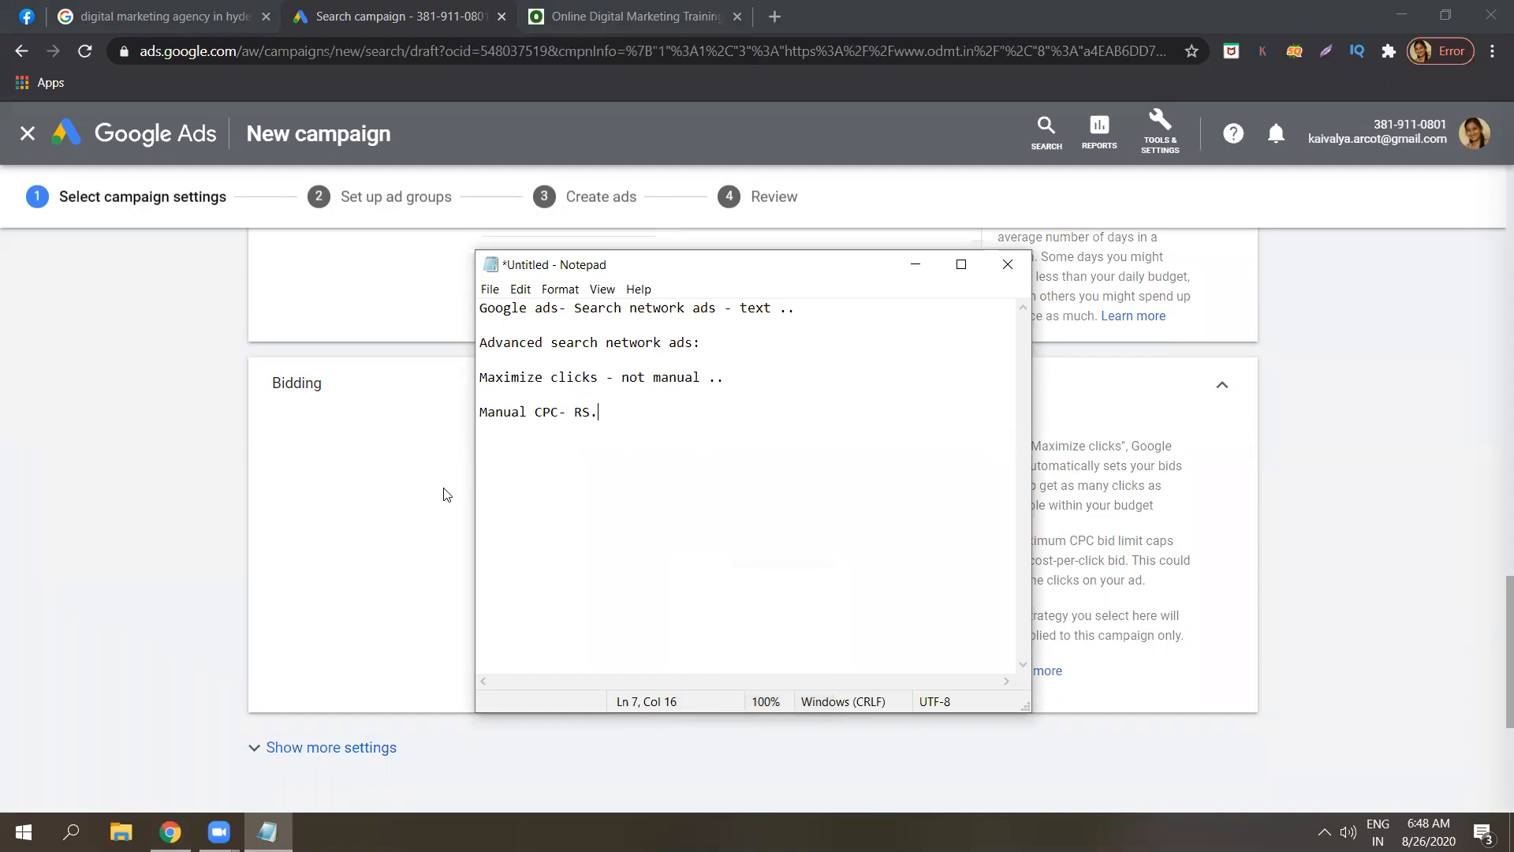
pyautogui.write('2')
pyautogui.press('capslock')
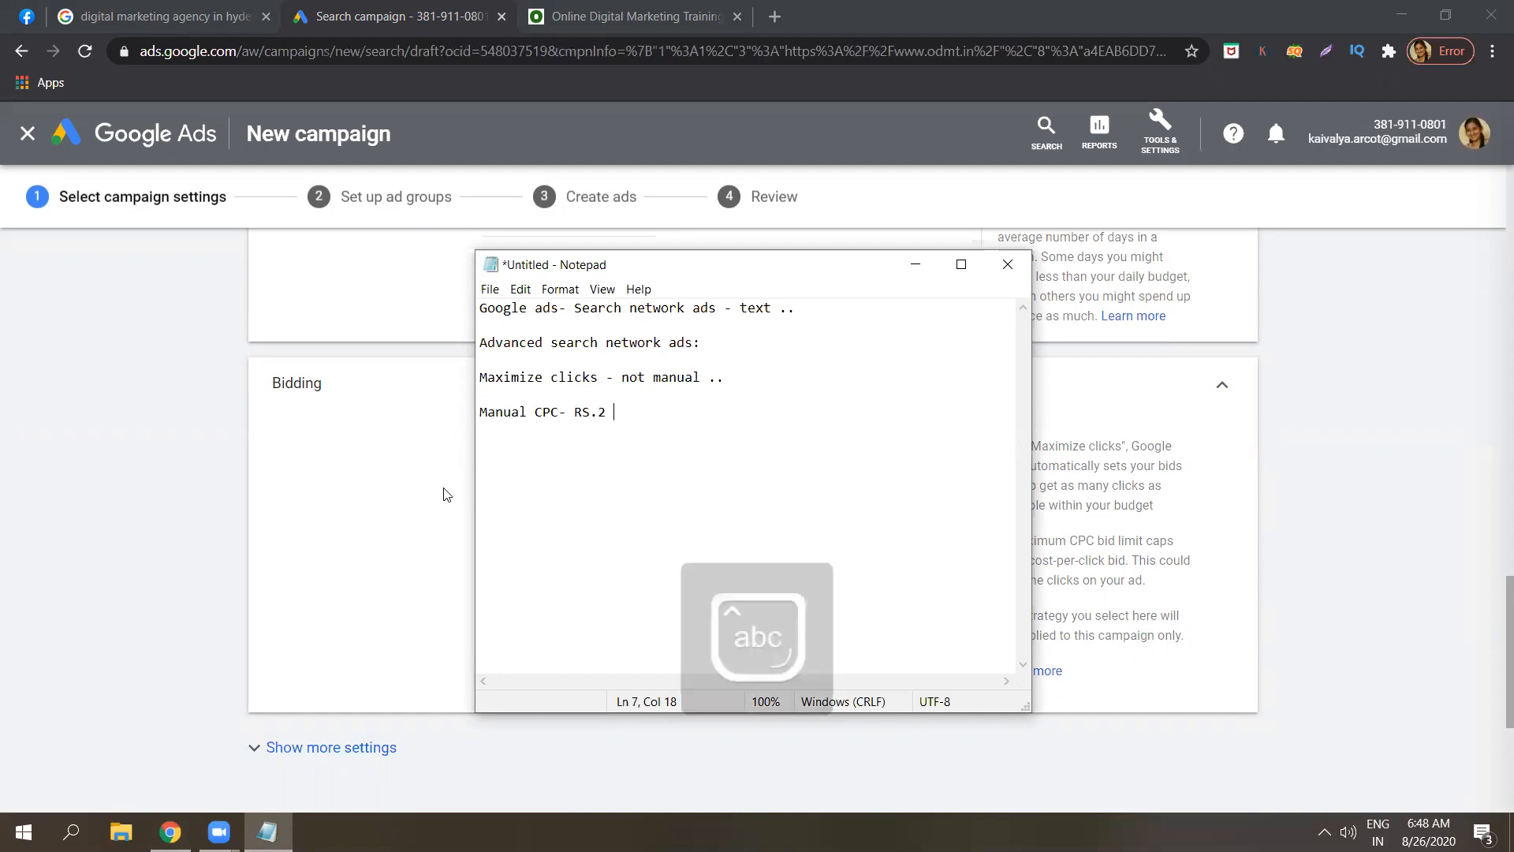
# Add a new note line reading '100 ad groups .. 500 ads ..'.
pyautogui.moveTo(701, 378); pyautogui.dragTo(479, 379)
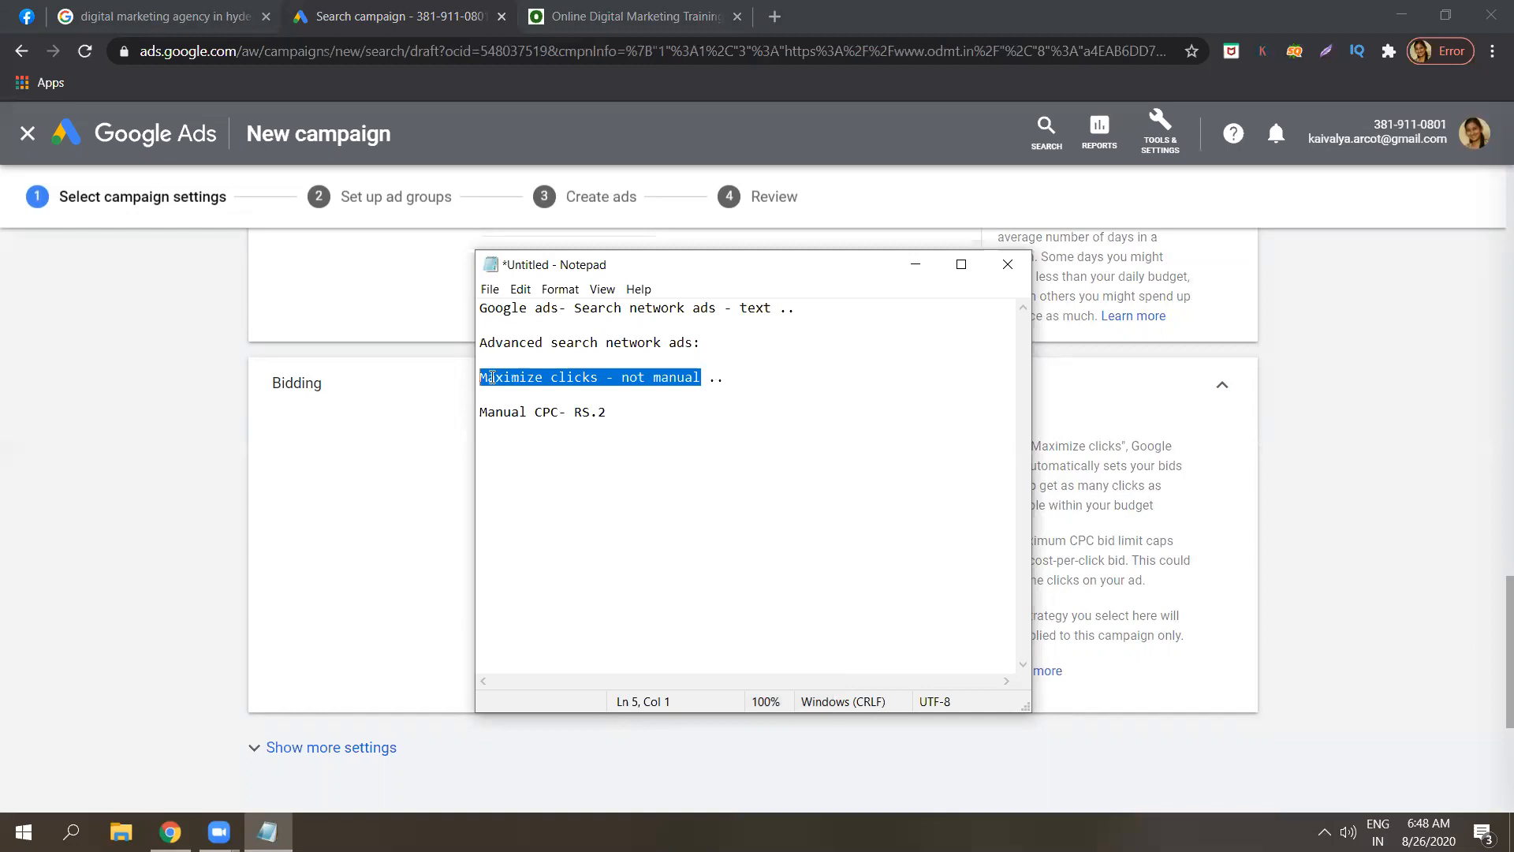
pyautogui.click(625, 420)
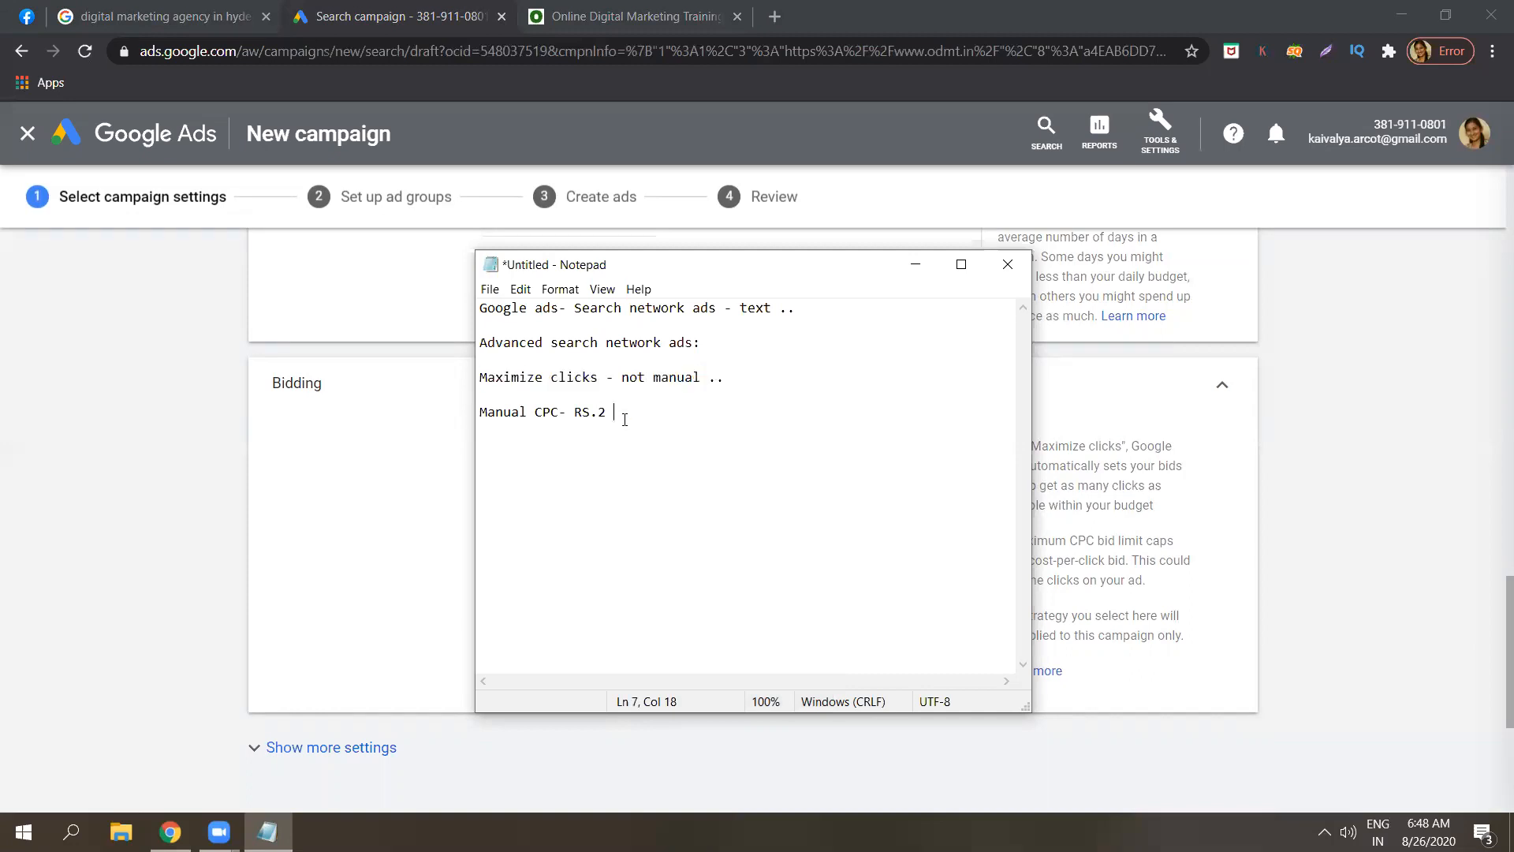
pyautogui.press('Return')
pyautogui.press('Return')
pyautogui.write('00 ad go')
pyautogui.press('BackSpace')
pyautogui.press('BackSpace')
pyautogui.write('gro')
pyautogui.press('BackSpace')
pyautogui.press('BackSpace')
pyautogui.press('BackSpace')
pyautogui.write('groups ..')
pyautogui.write('2')
pyautogui.press('BackSpace')
pyautogui.write('500 ads ..')
# Look over the Google results for digital marketing agency in hyderabad, then return to the Search campaign.
pyautogui.click(158, 15)
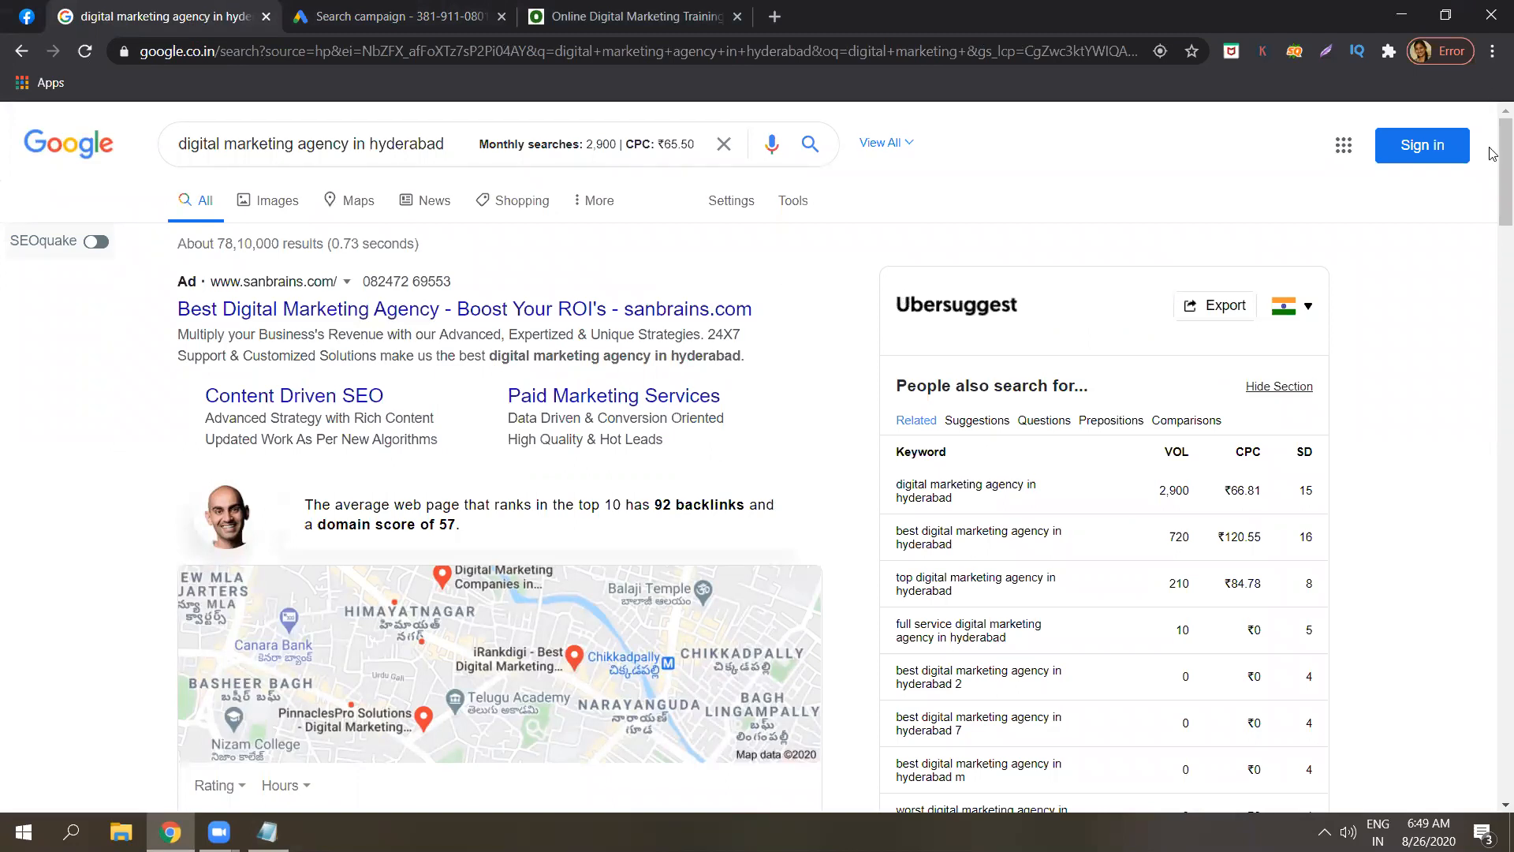
pyautogui.scroll(-7, 1493, 213)
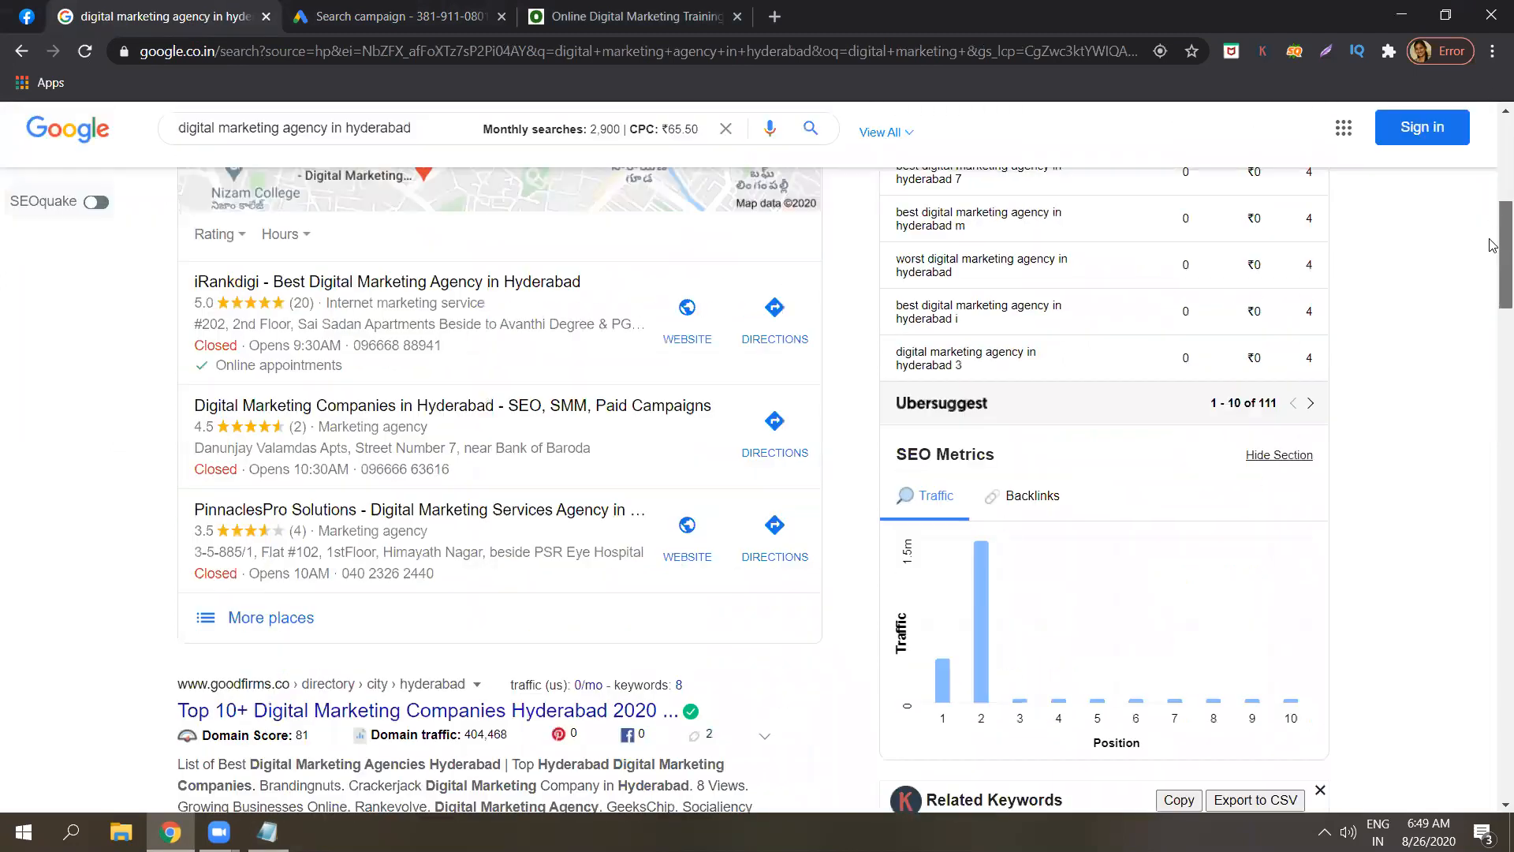
pyautogui.scroll(7, 1493, 245)
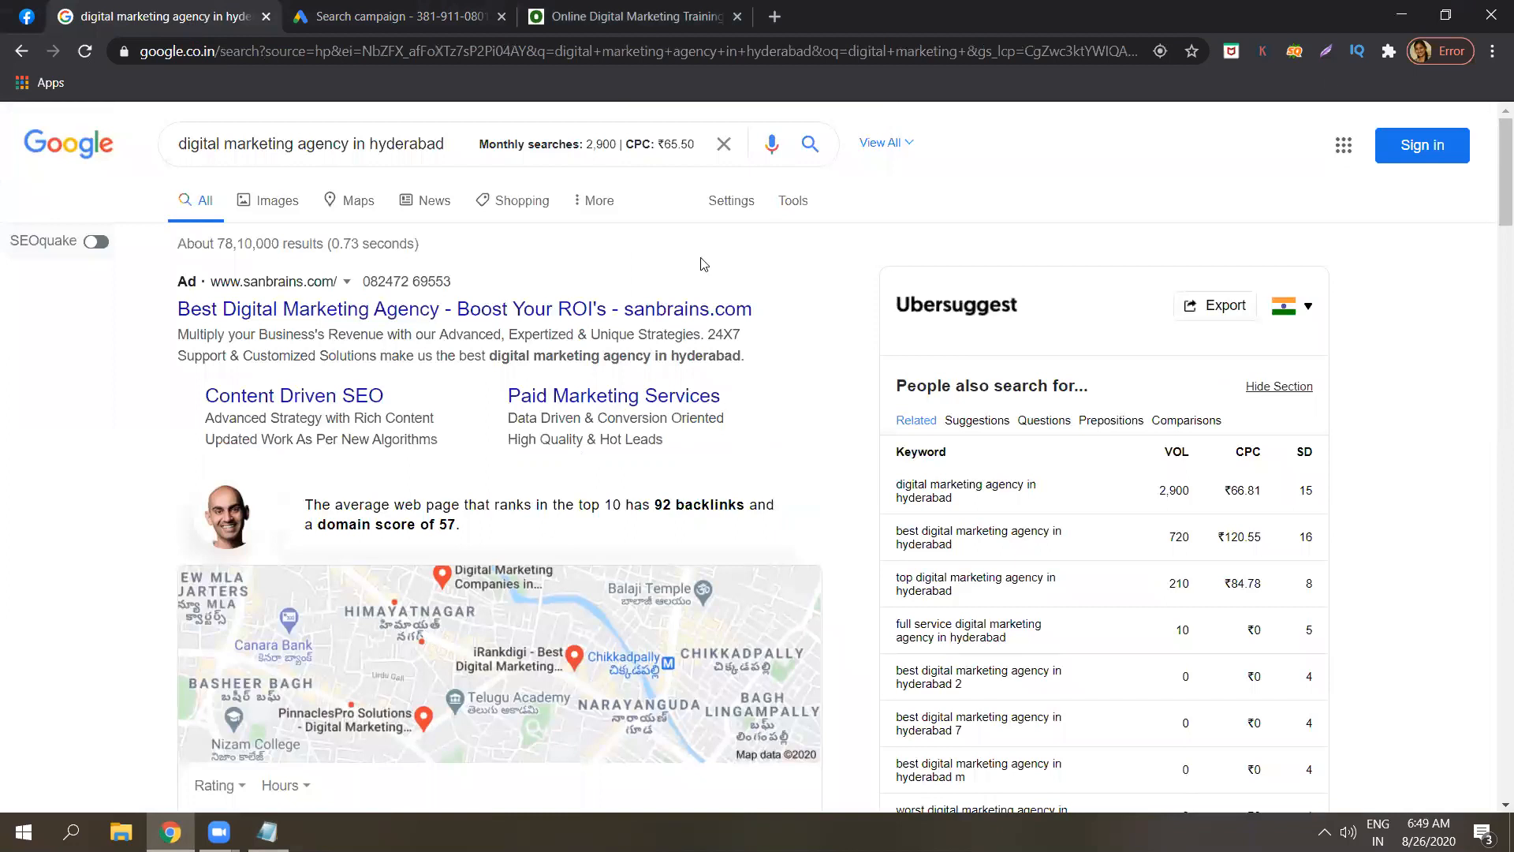
pyautogui.click(392, 15)
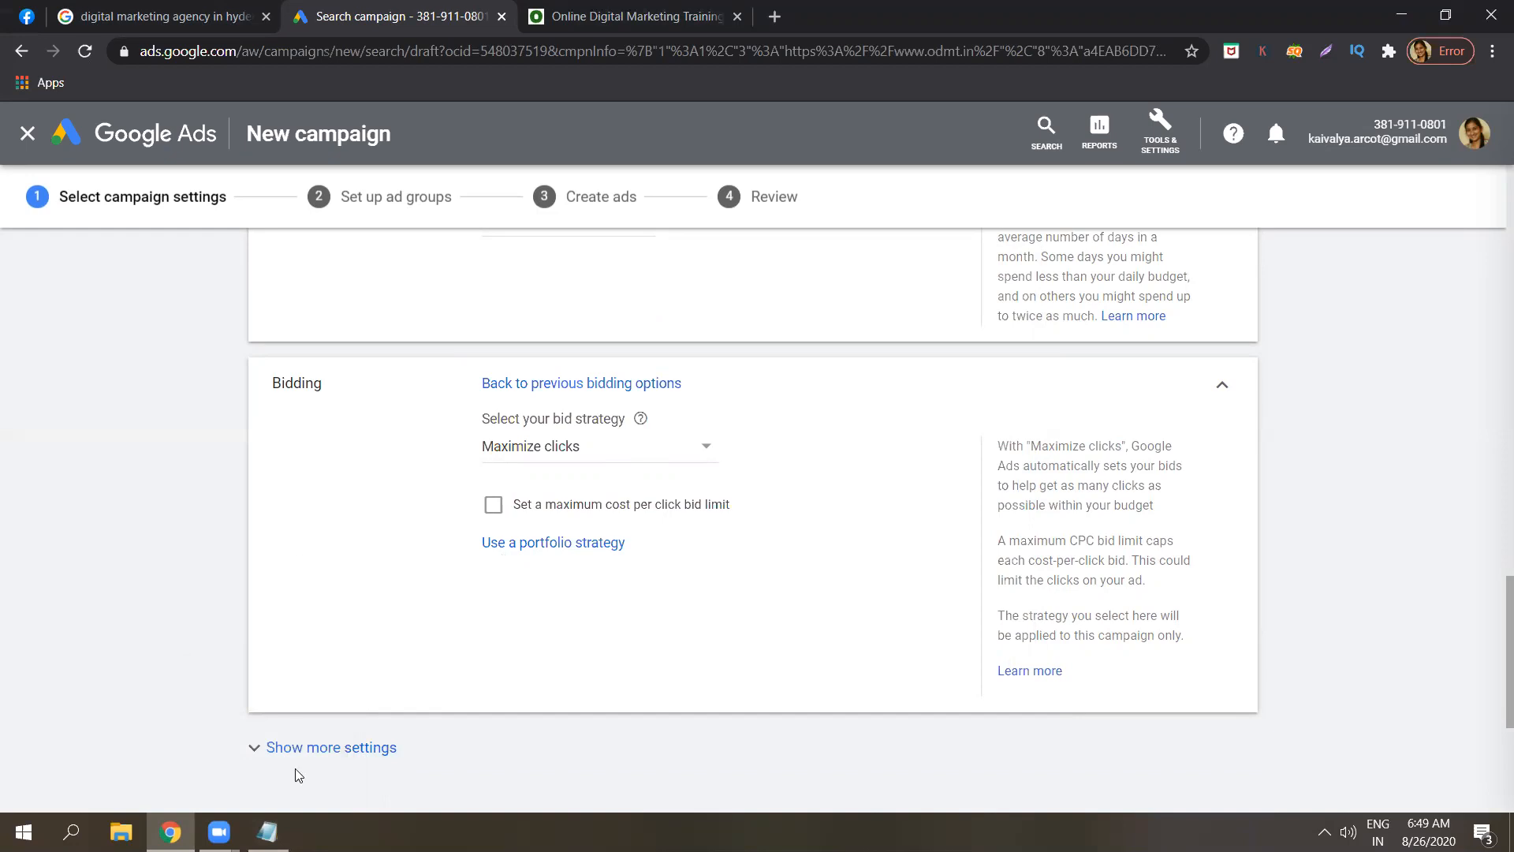
# Extend the Manual CPC note so it reads 'RS.2 + 3 = 5 , 3 Rs.'.
pyautogui.hotkey('alt', 'Tab')
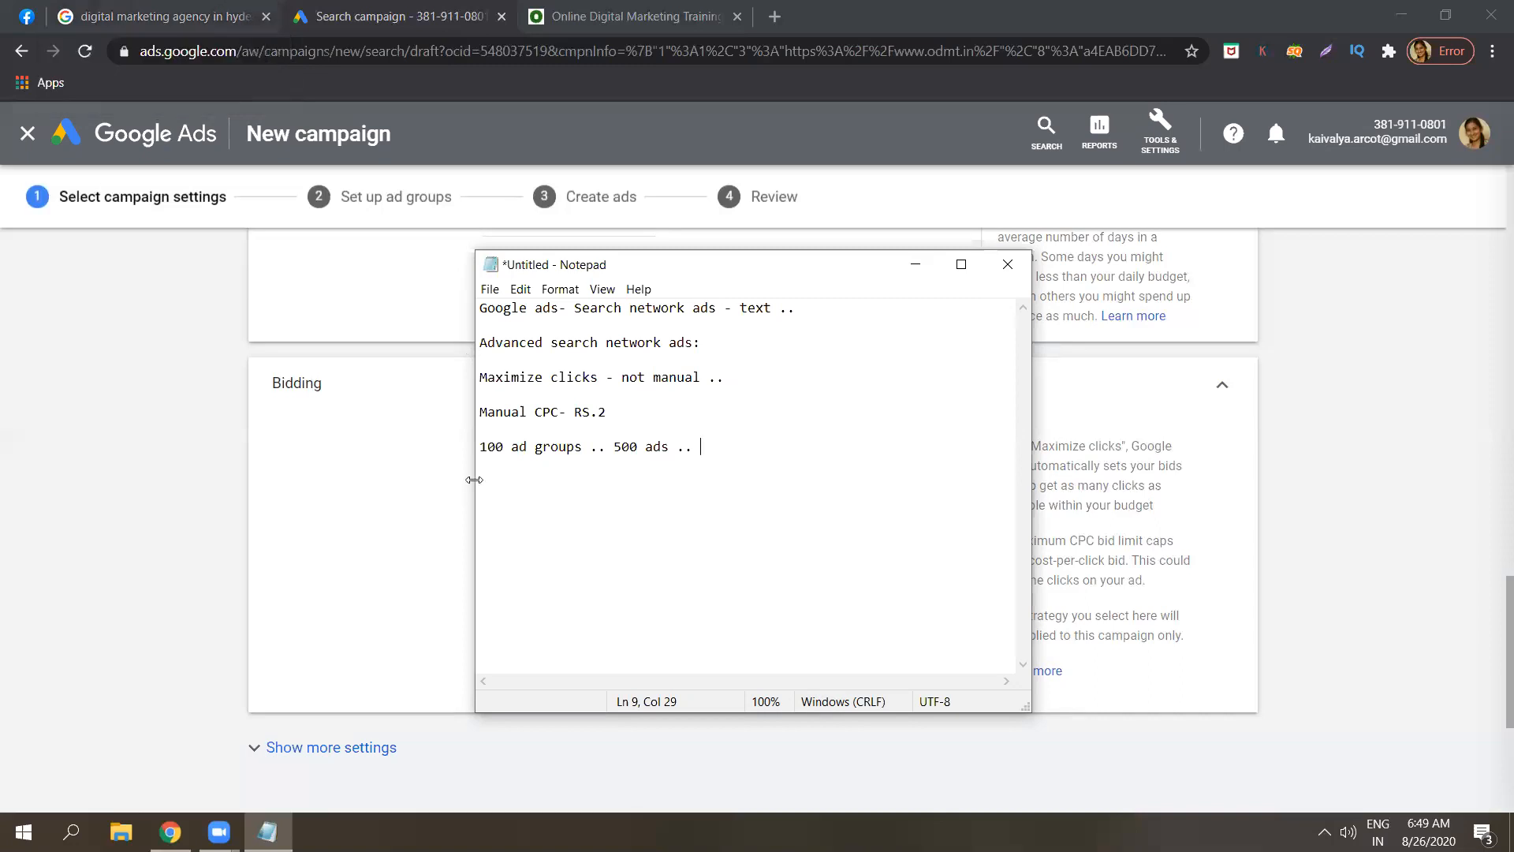
pyautogui.click(629, 413)
pyautogui.click(608, 413)
pyautogui.press('BackSpace')
pyautogui.write('+ 3 = 5 , 3')
pyautogui.press('capslock')
pyautogui.write('R')
pyautogui.press('capslock')
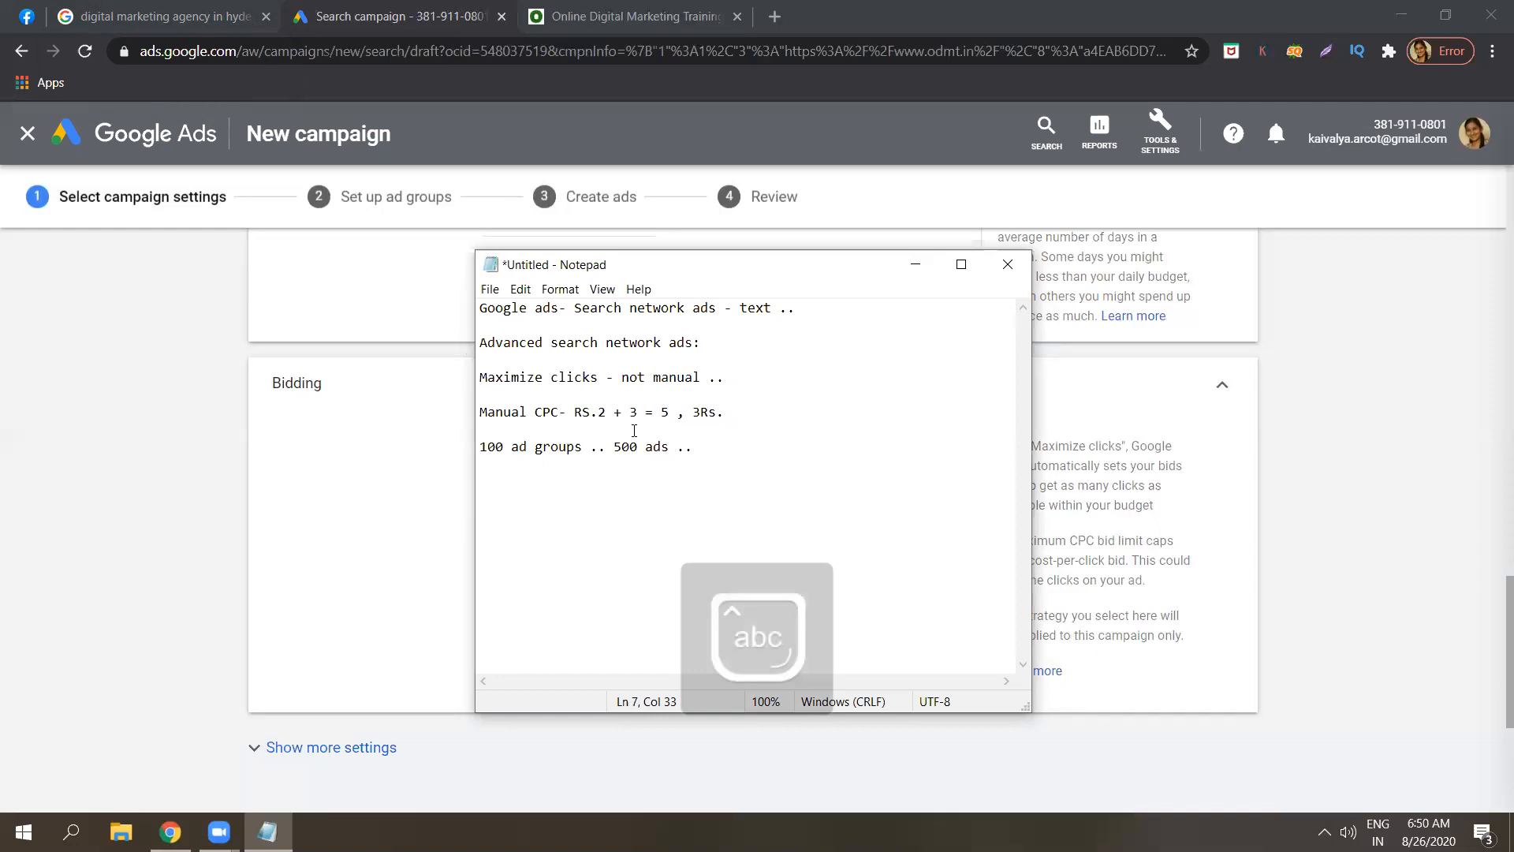
pyautogui.click(677, 412)
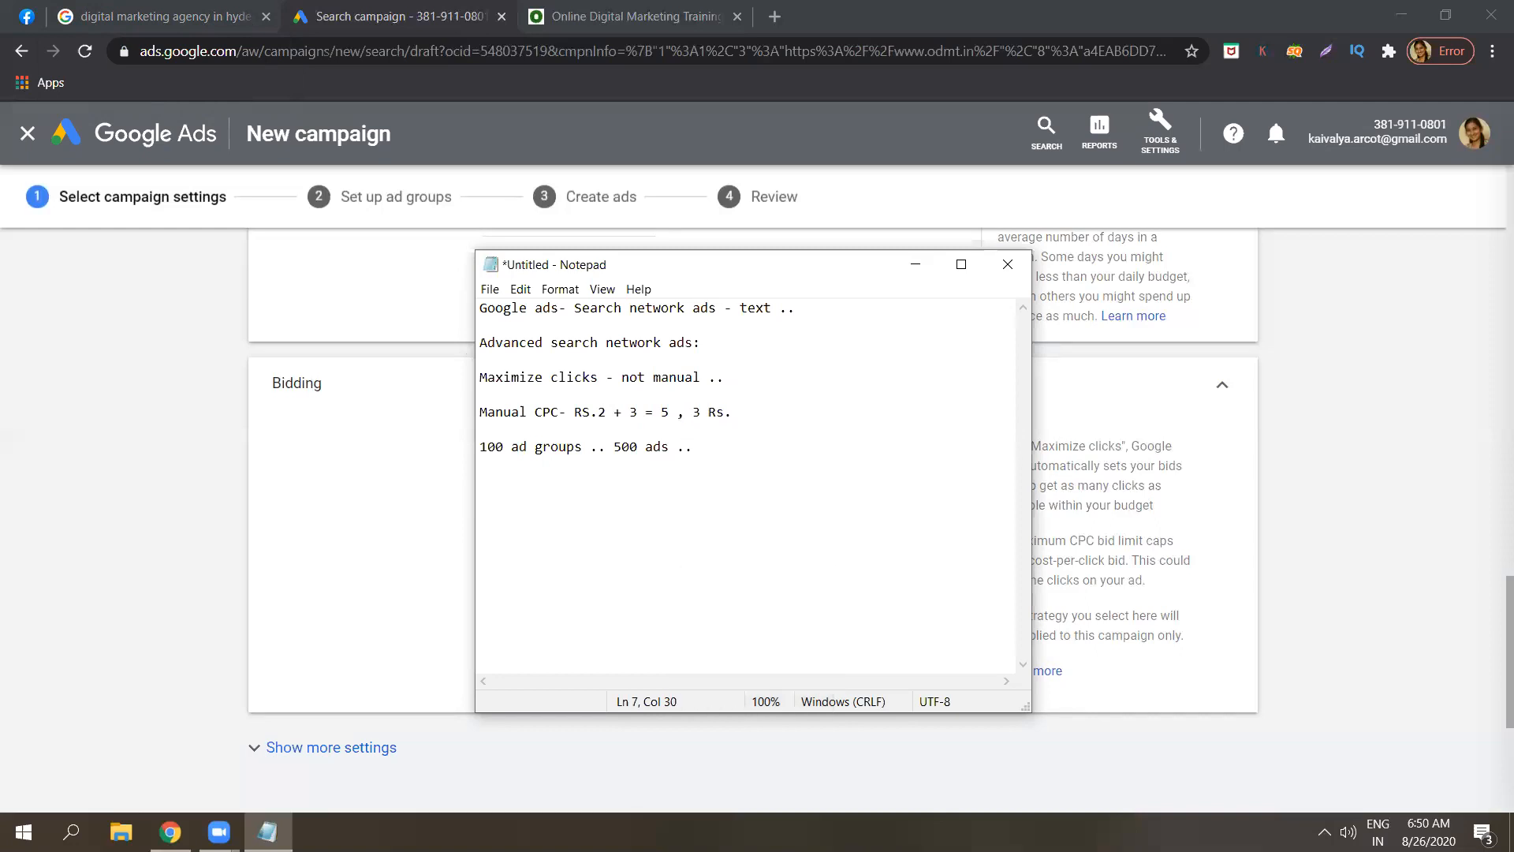
pyautogui.click(670, 413)
pyautogui.moveTo(699, 412); pyautogui.dragTo(597, 414)
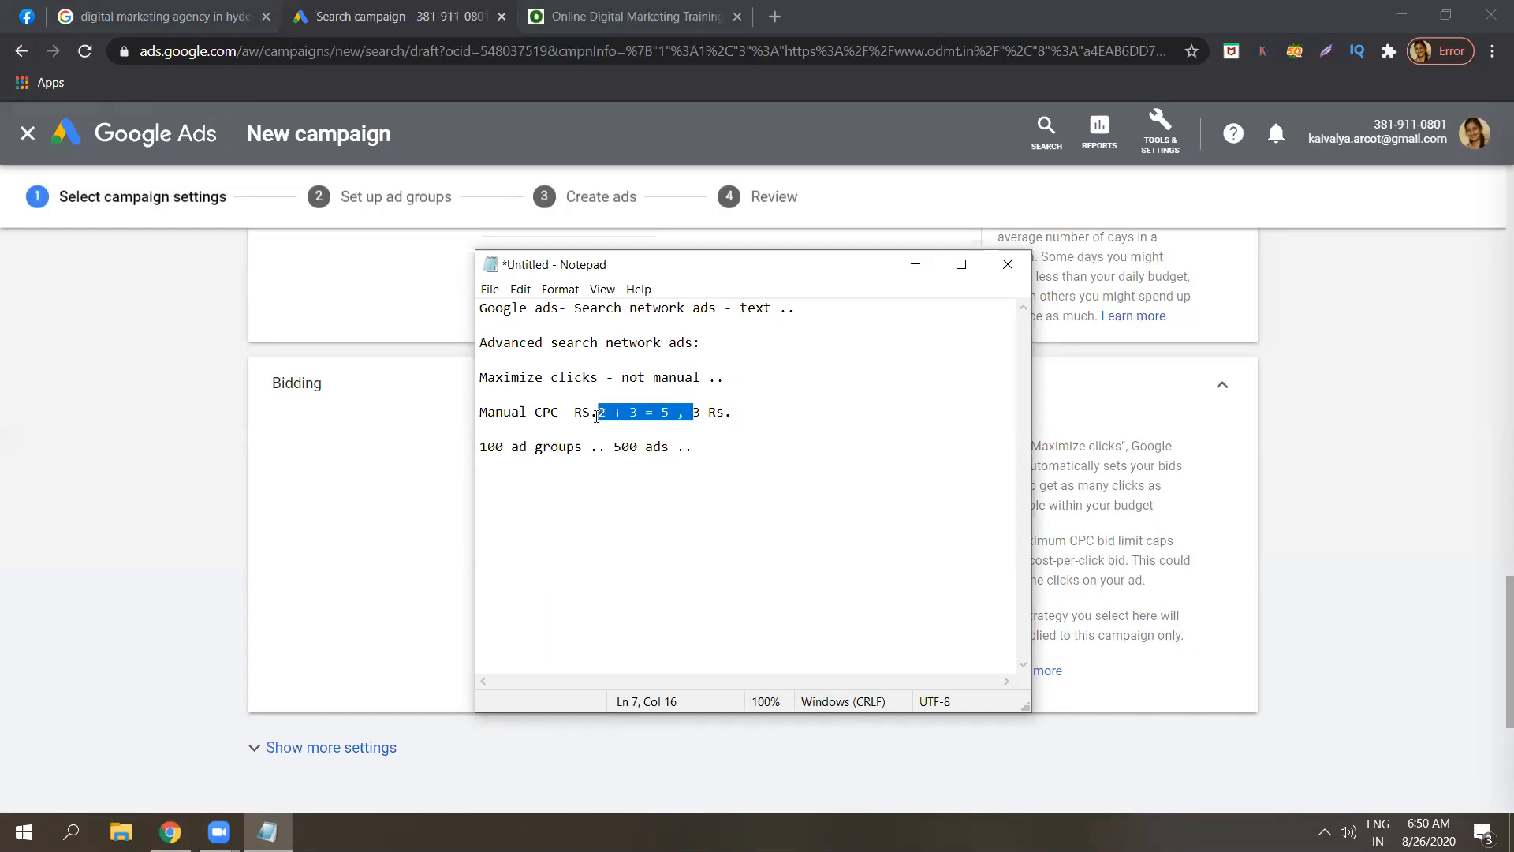
pyautogui.click(597, 414)
pyautogui.moveTo(482, 465); pyautogui.dragTo(386, 499)
pyautogui.tripleClick(478, 411)
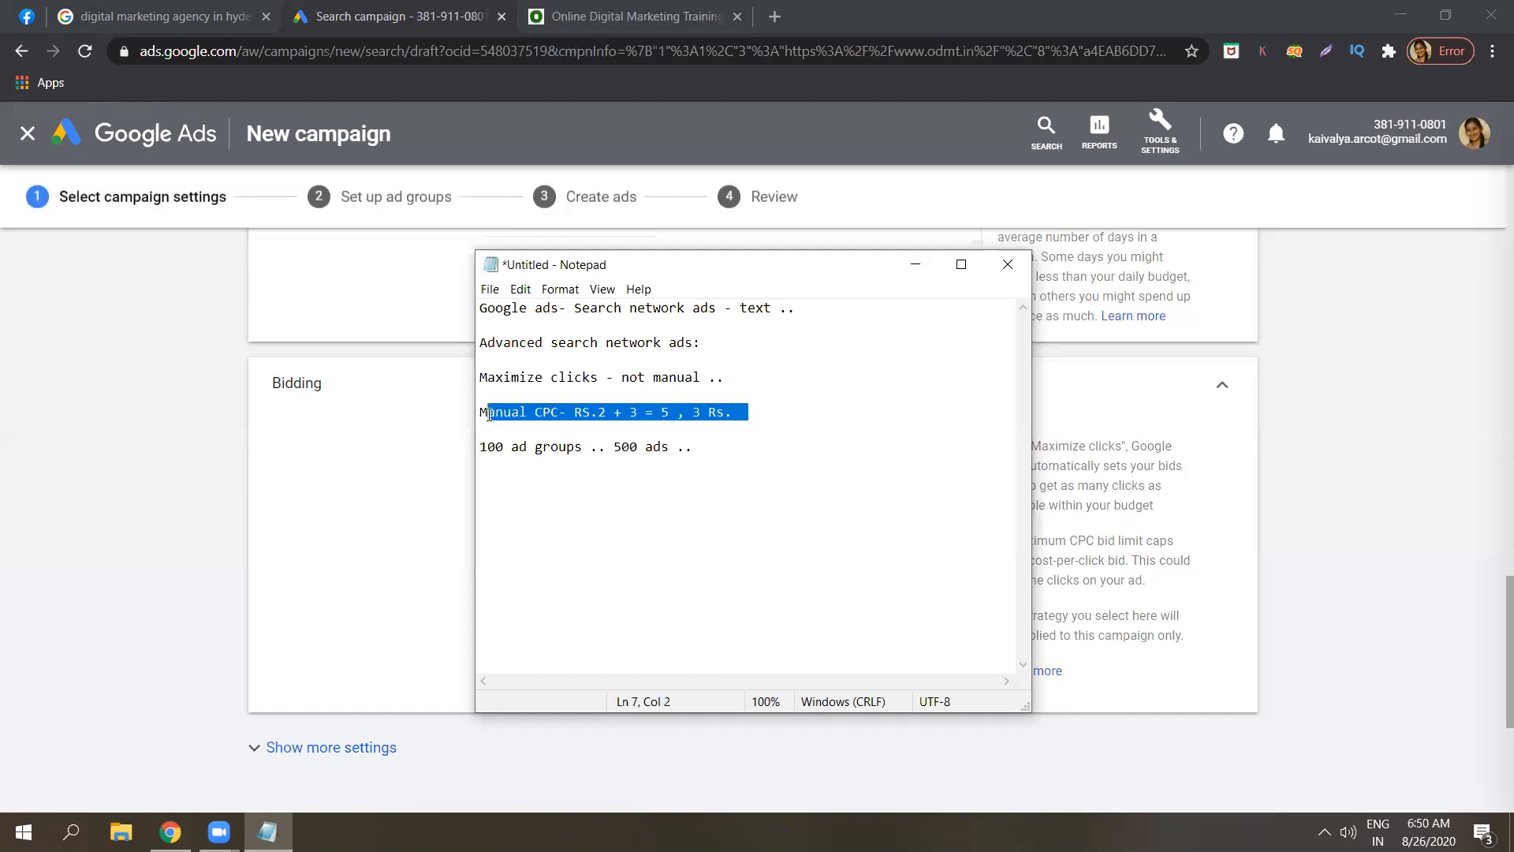
pyautogui.click(571, 433)
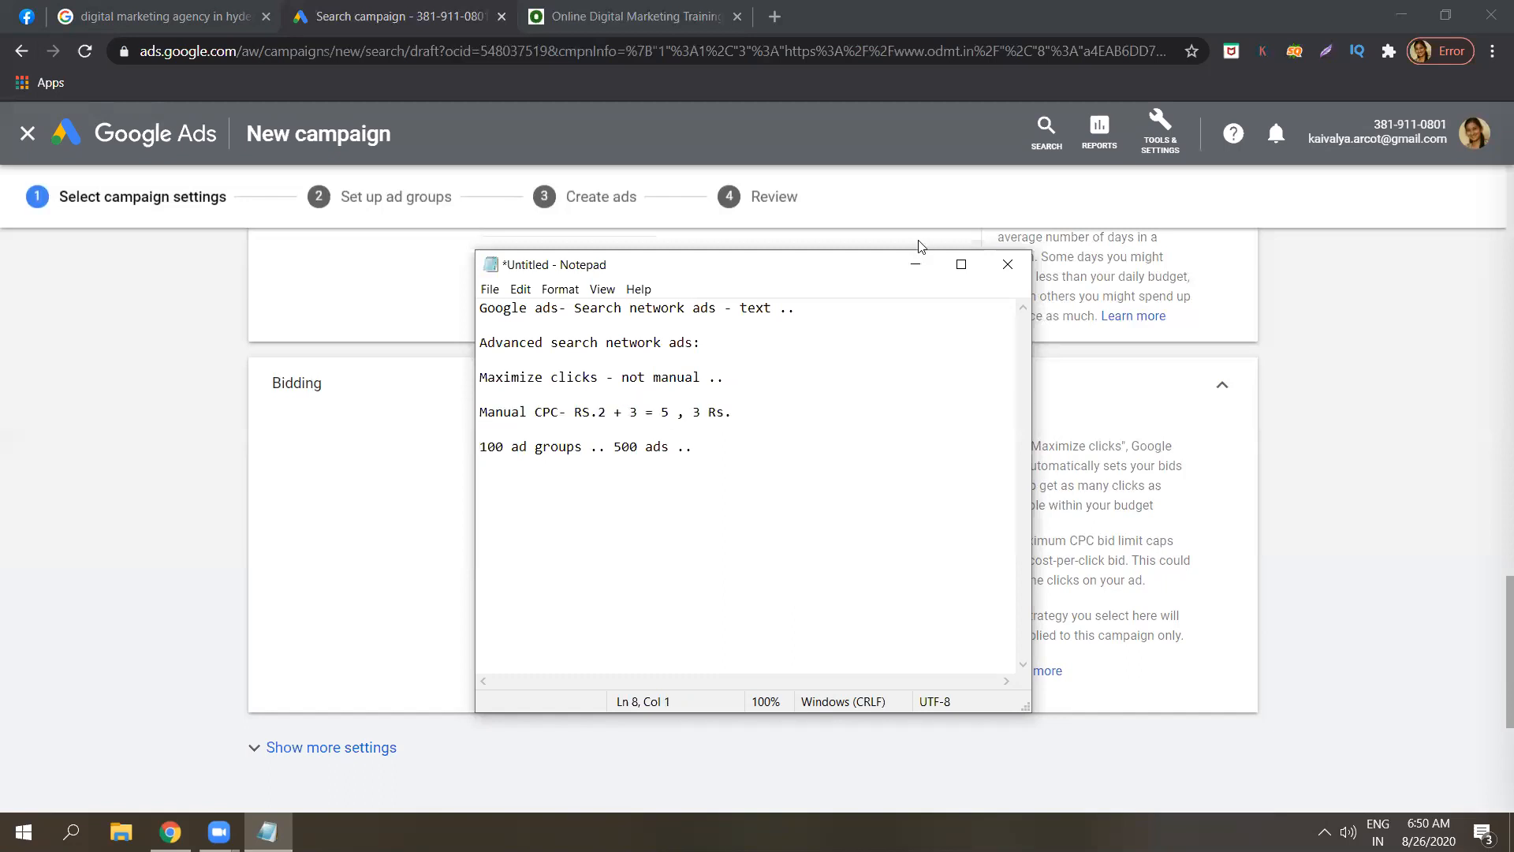
# Append 'Google..' to the end of the Maximize clicks note.
pyautogui.click(745, 380)
pyautogui.press('capslock')
pyautogui.write('G')
pyautogui.press('capslock')
pyautogui.write('oogle..')
pyautogui.click(776, 377)
pyautogui.click(807, 404)
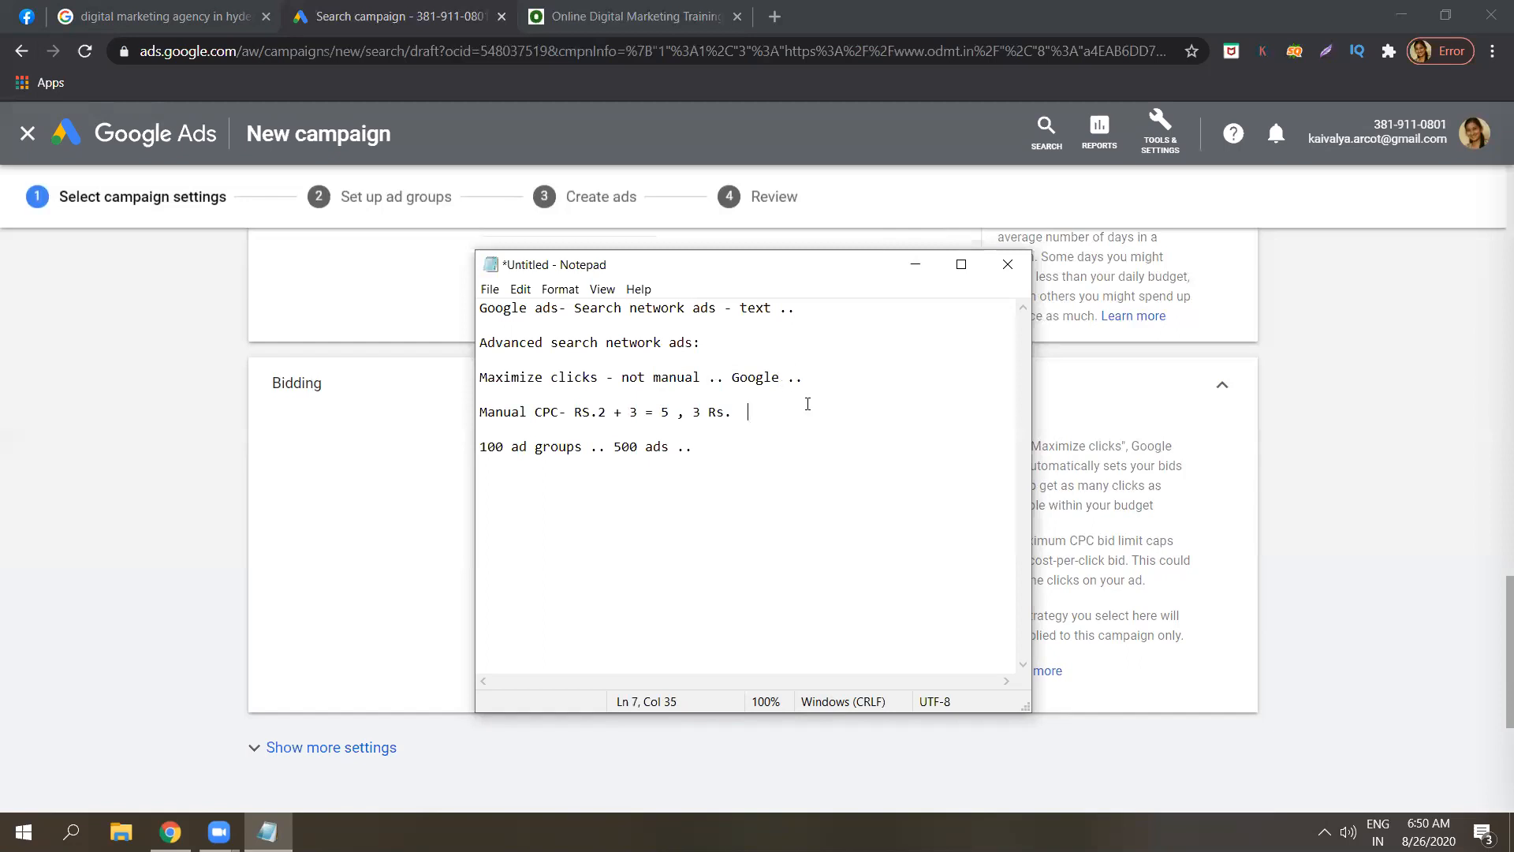
pyautogui.click(78, 6)
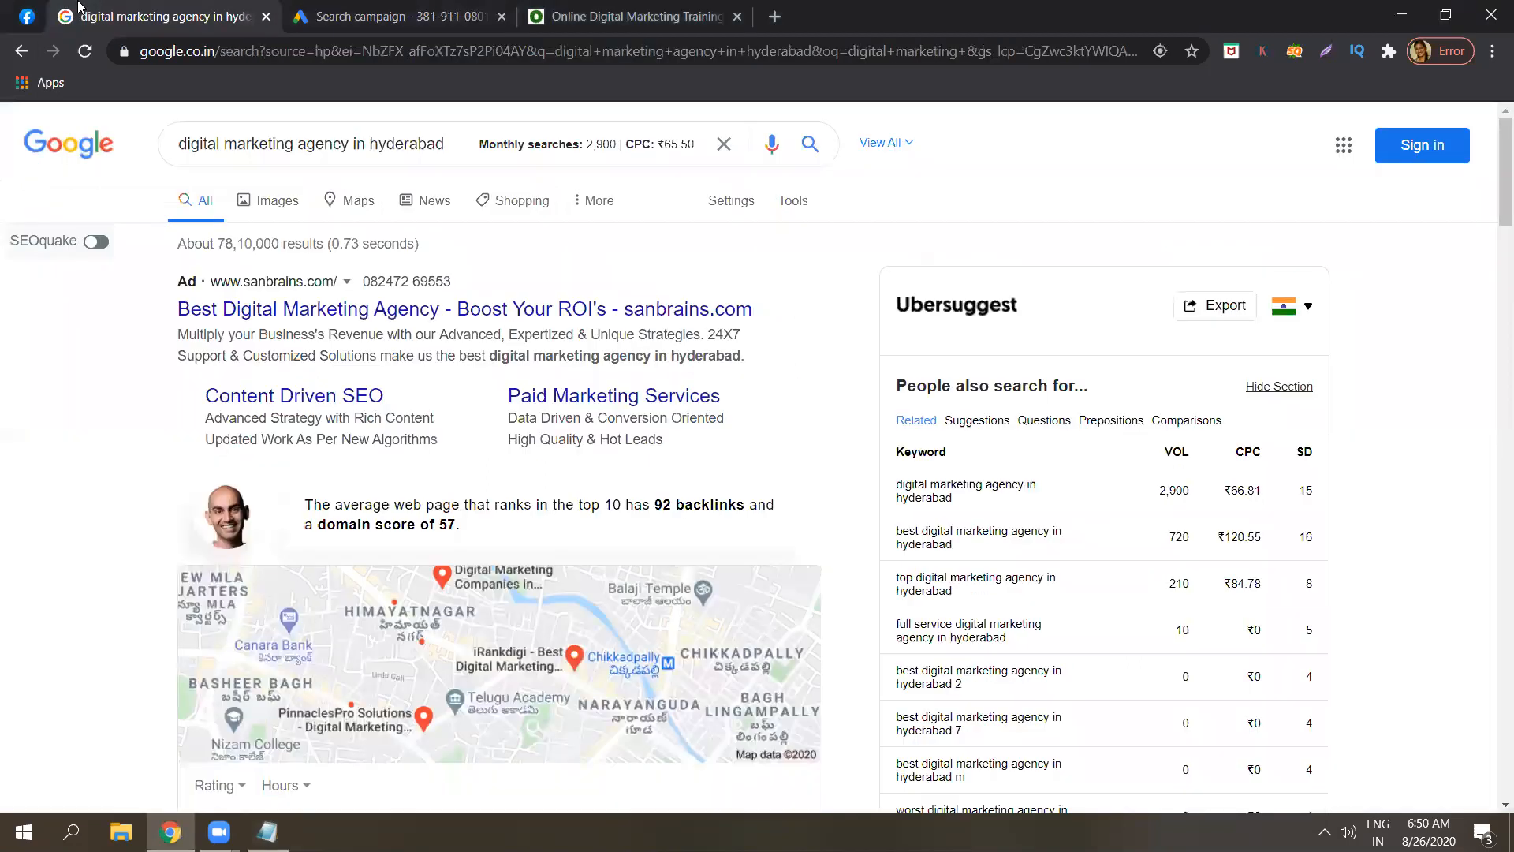
pyautogui.click(368, 17)
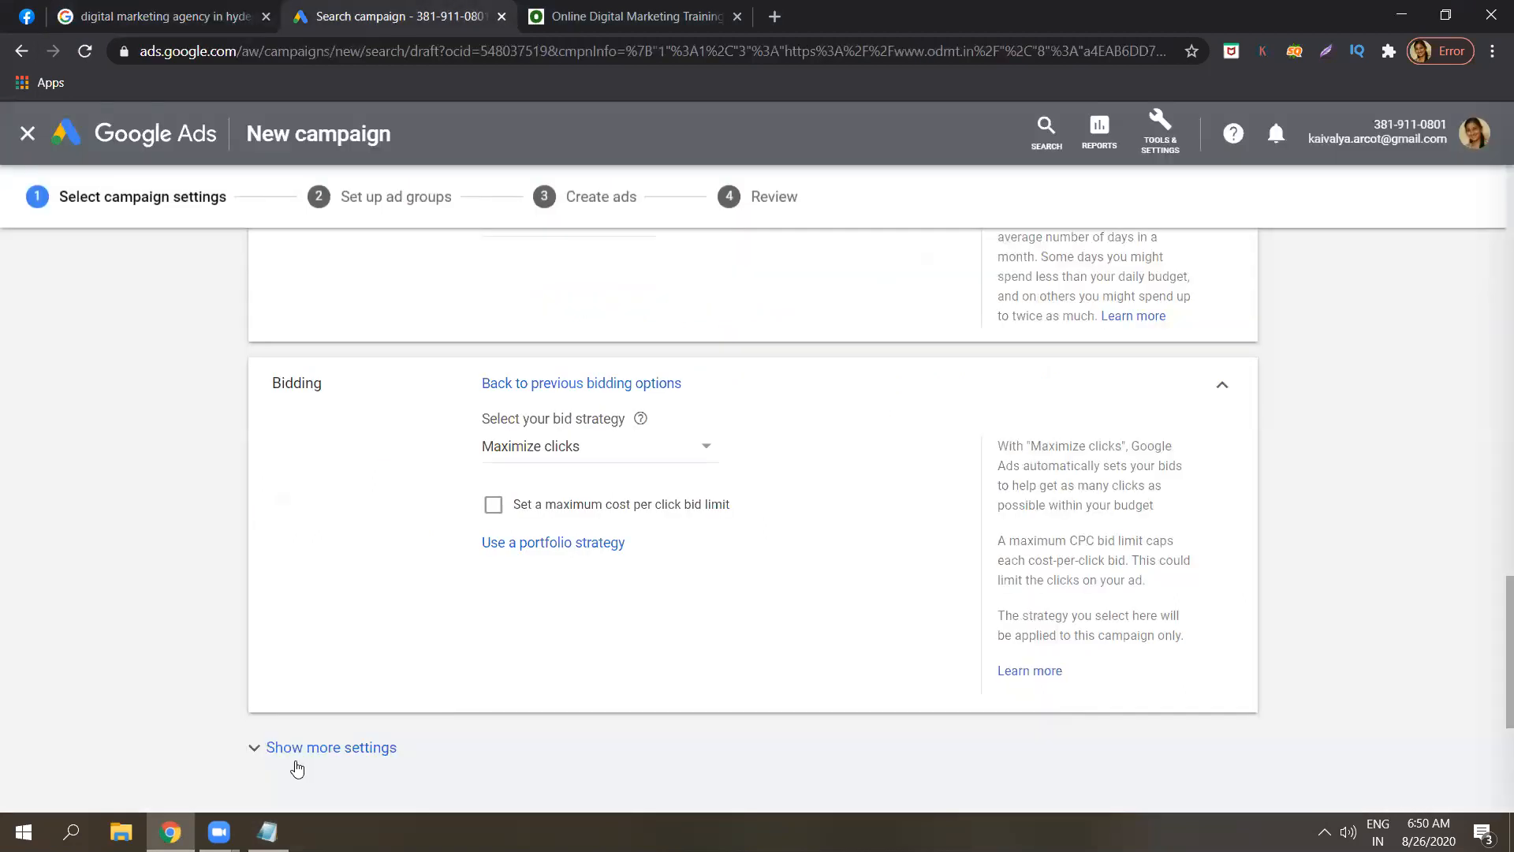
pyautogui.click(268, 833)
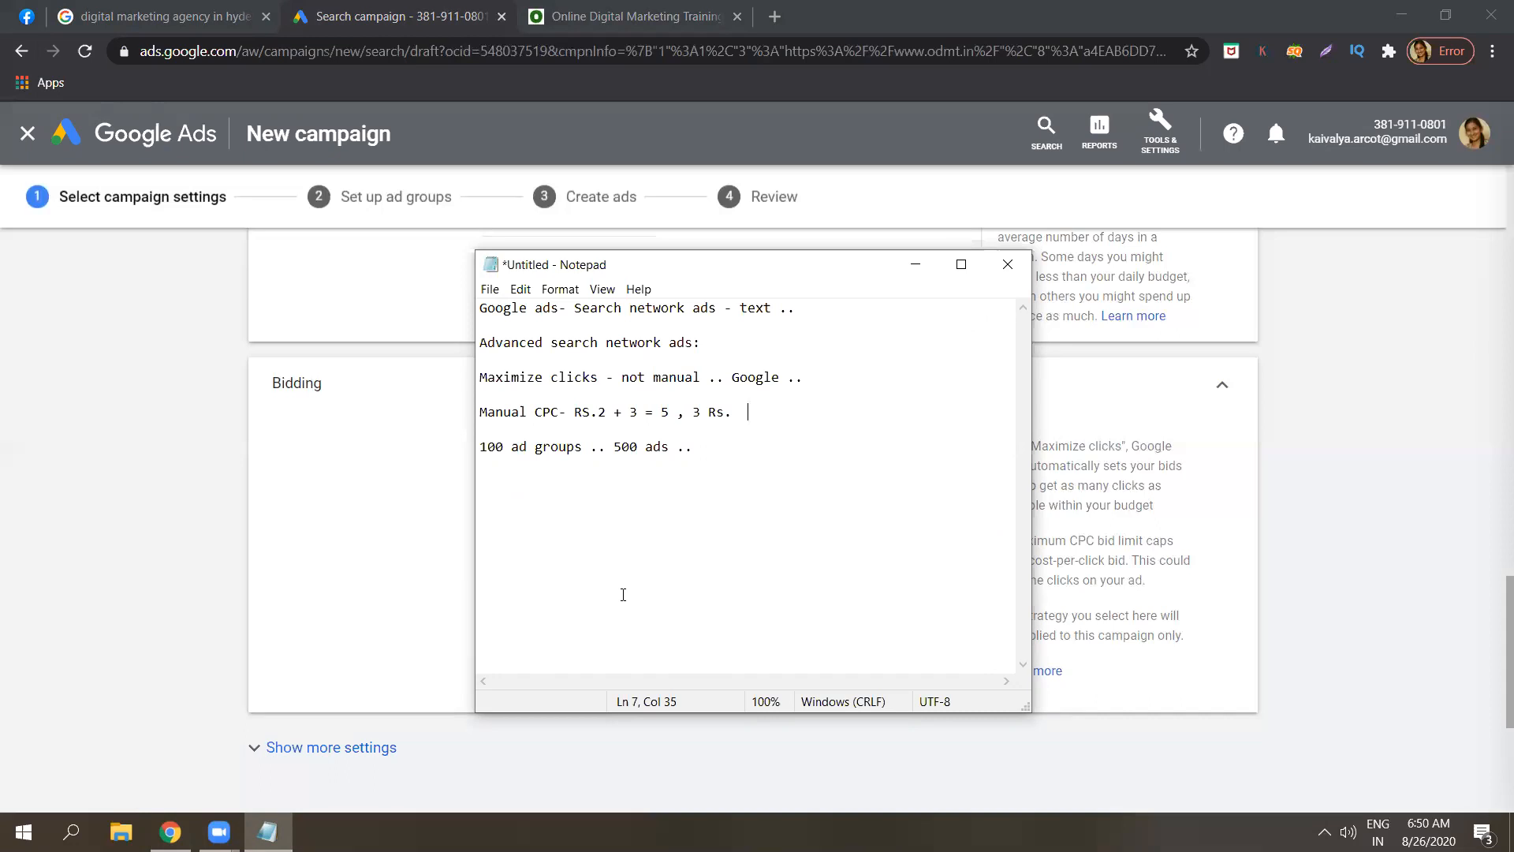
# Append '- limit' to the end of the Manual CPC note.
pyautogui.write('- limit')
pyautogui.click(917, 269)
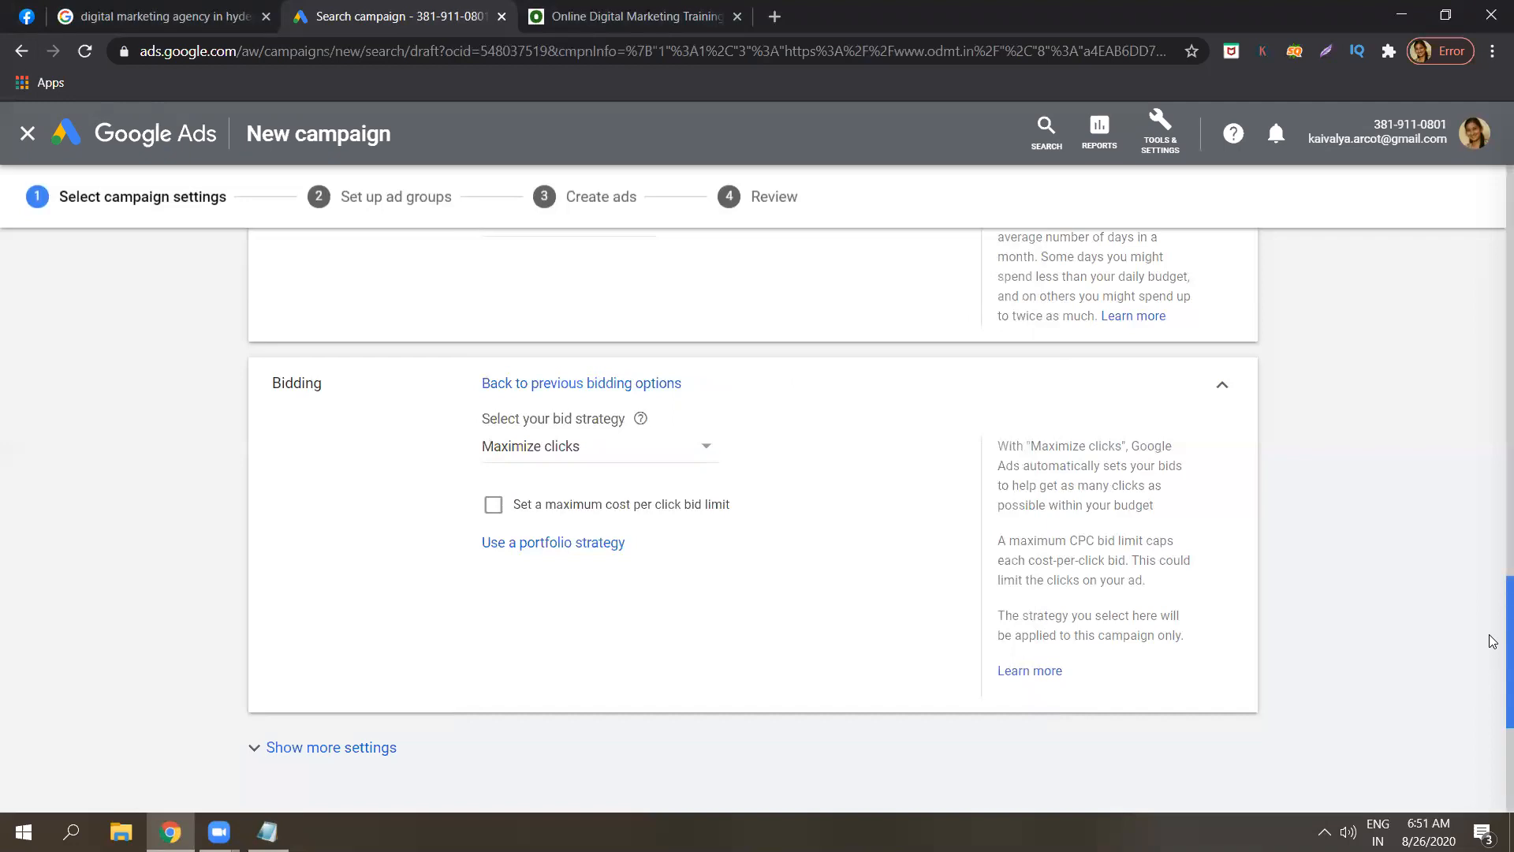
pyautogui.scroll(-1, 1489, 643)
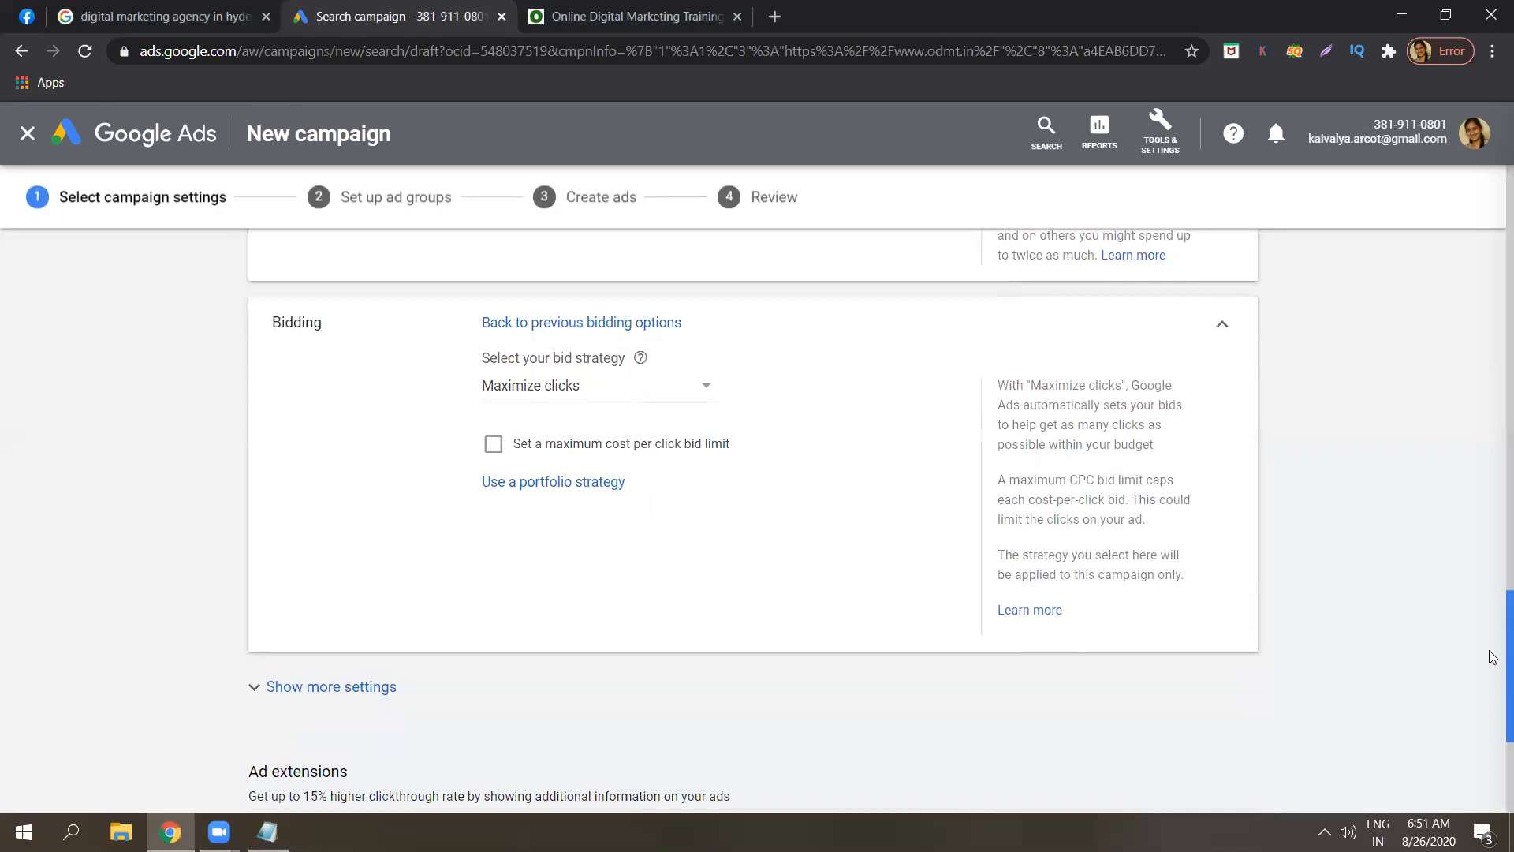
pyautogui.scroll(-1, 1491, 655)
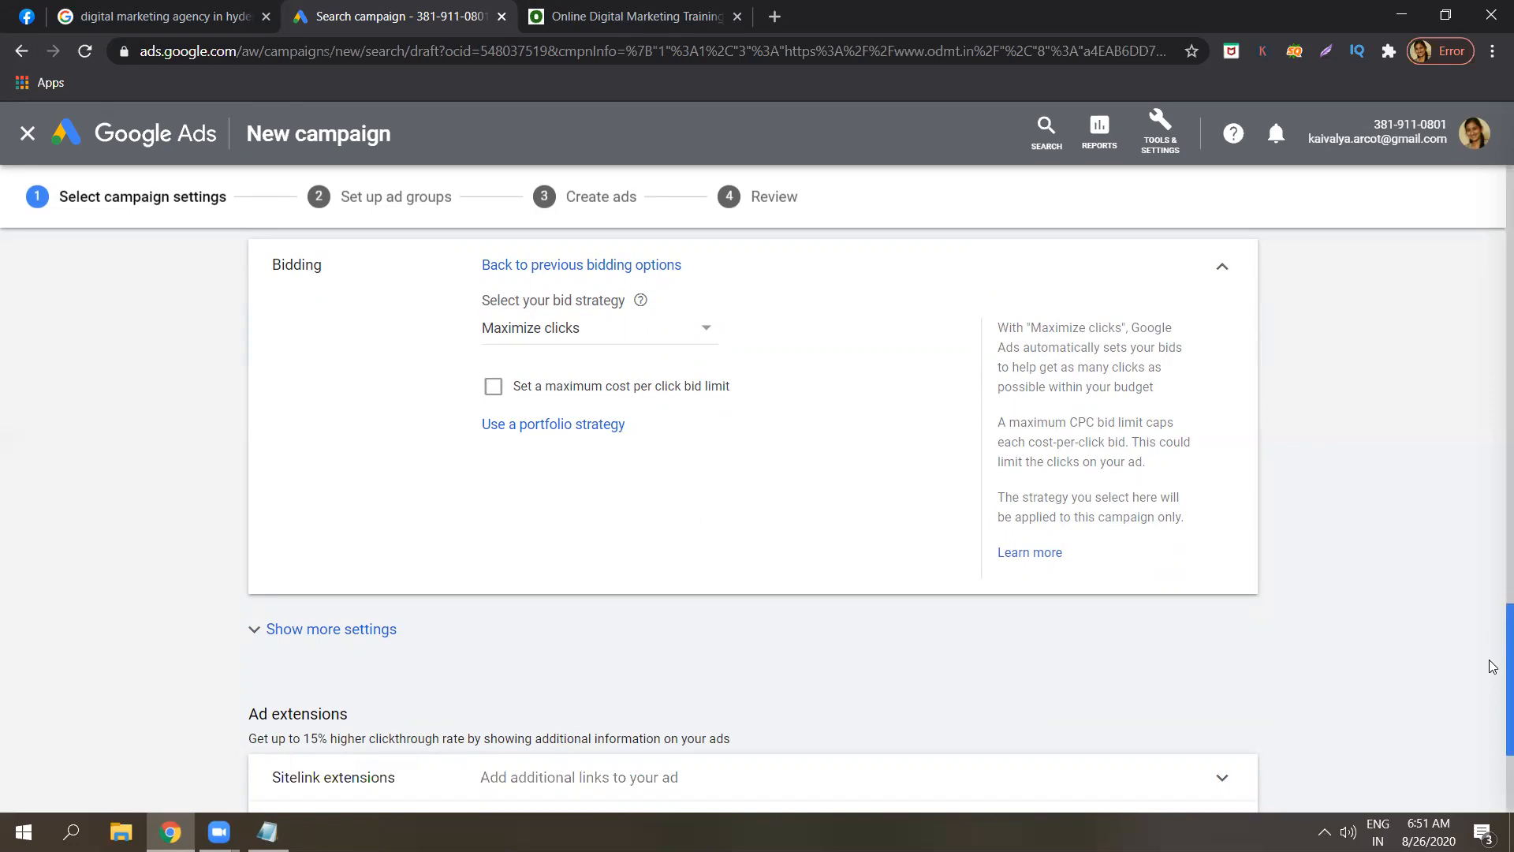
pyautogui.moveTo(1494, 659); pyautogui.dragTo(1493, 600)
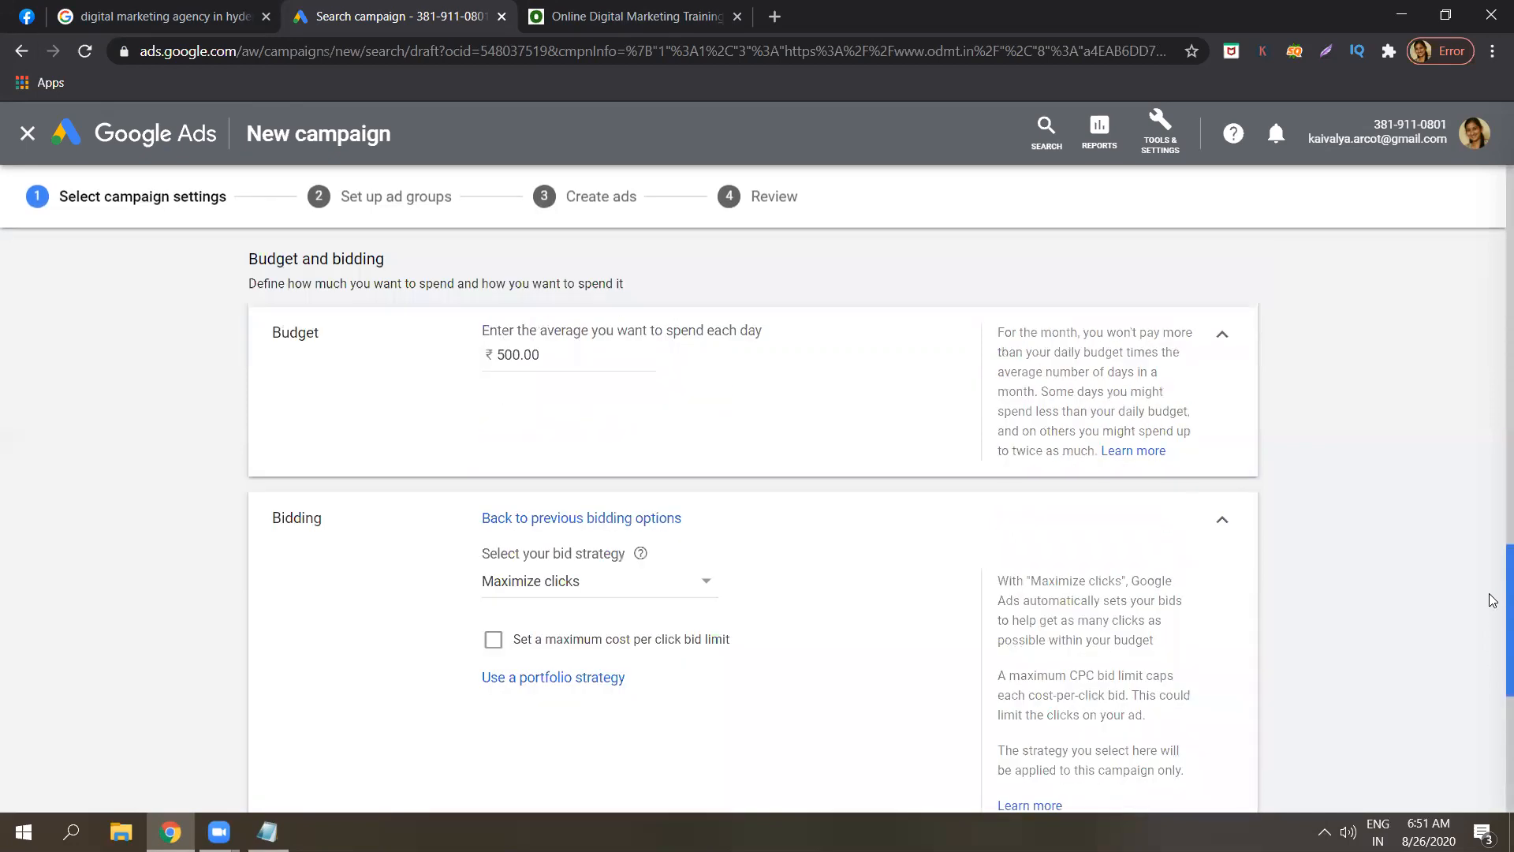
pyautogui.scroll(-1, 1493, 603)
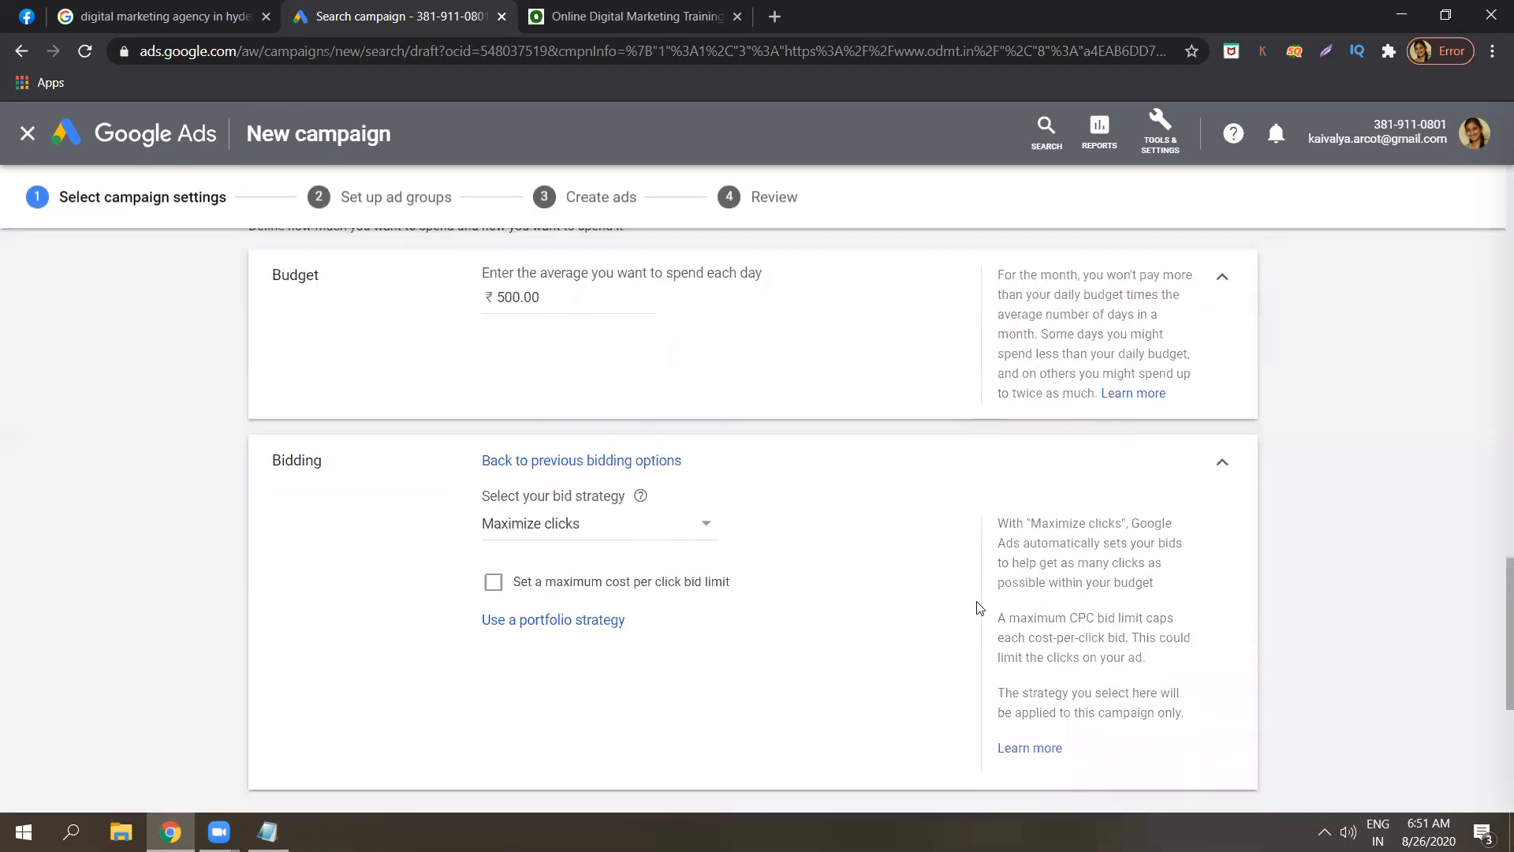
pyautogui.click(625, 473)
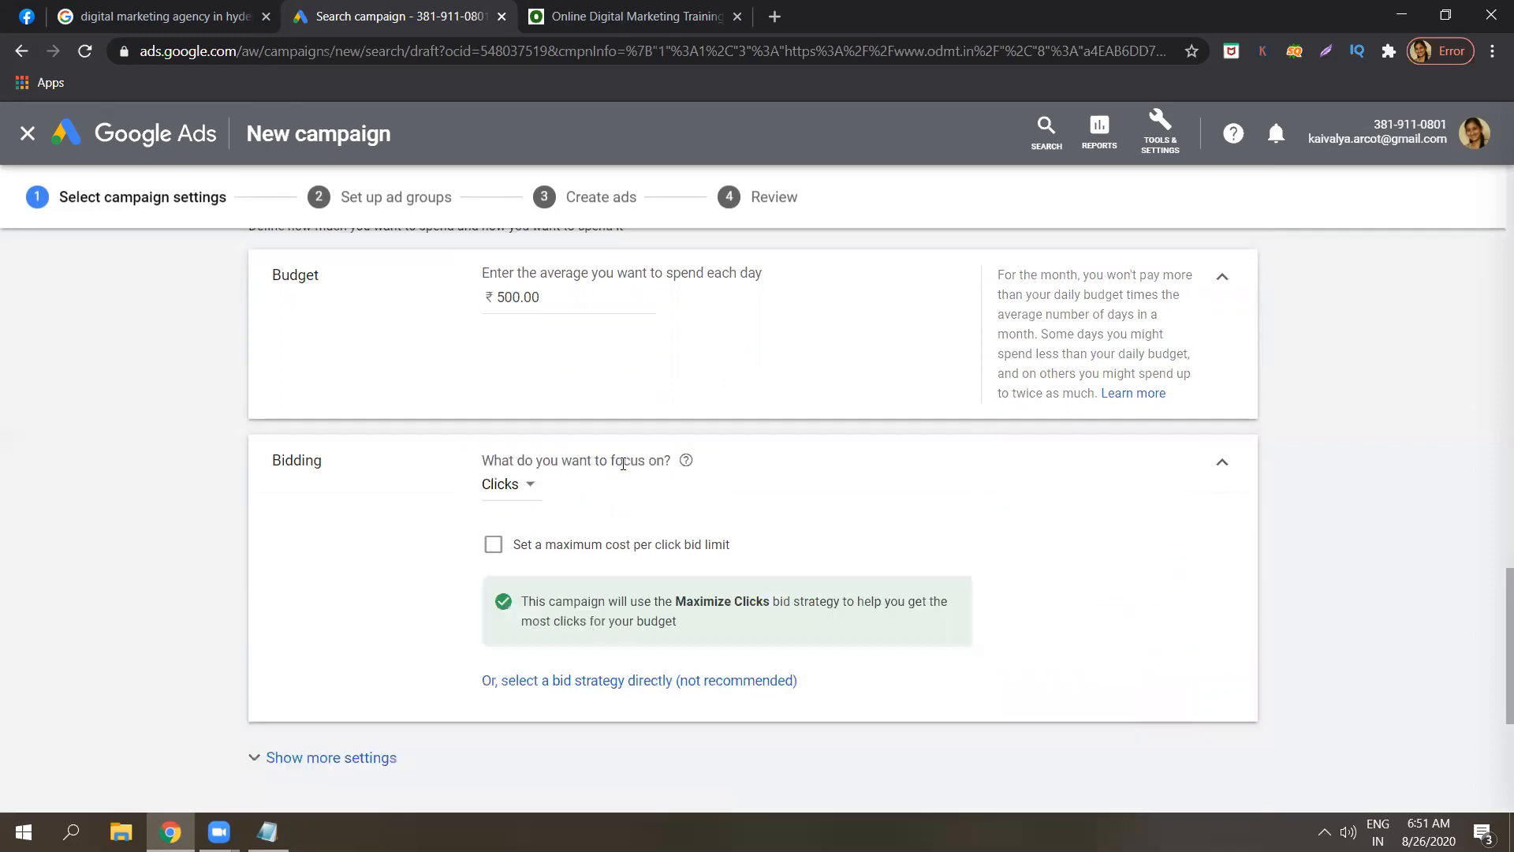
pyautogui.click(511, 489)
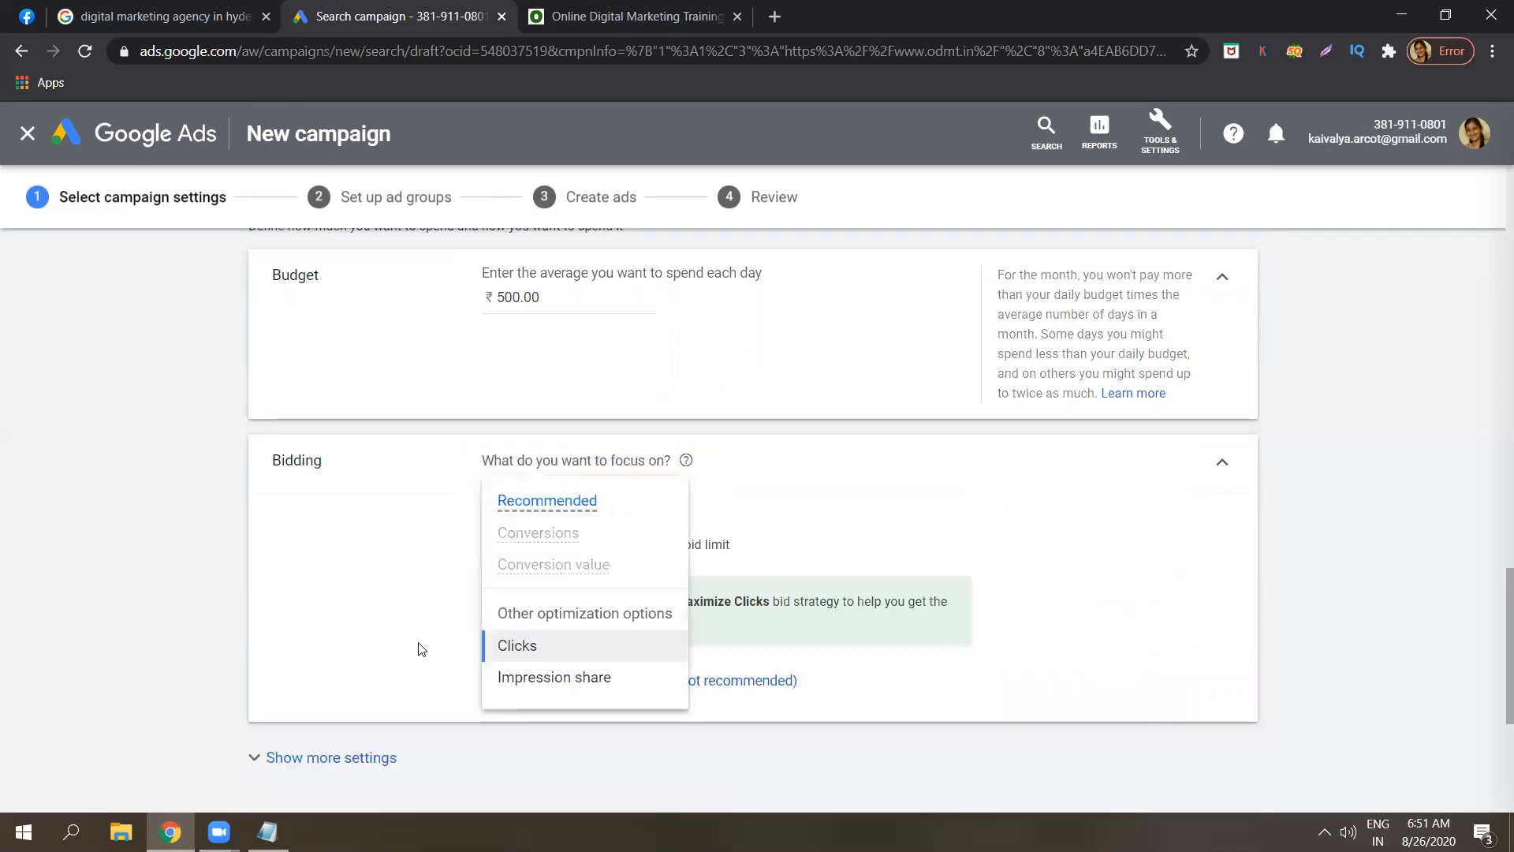
pyautogui.click(517, 653)
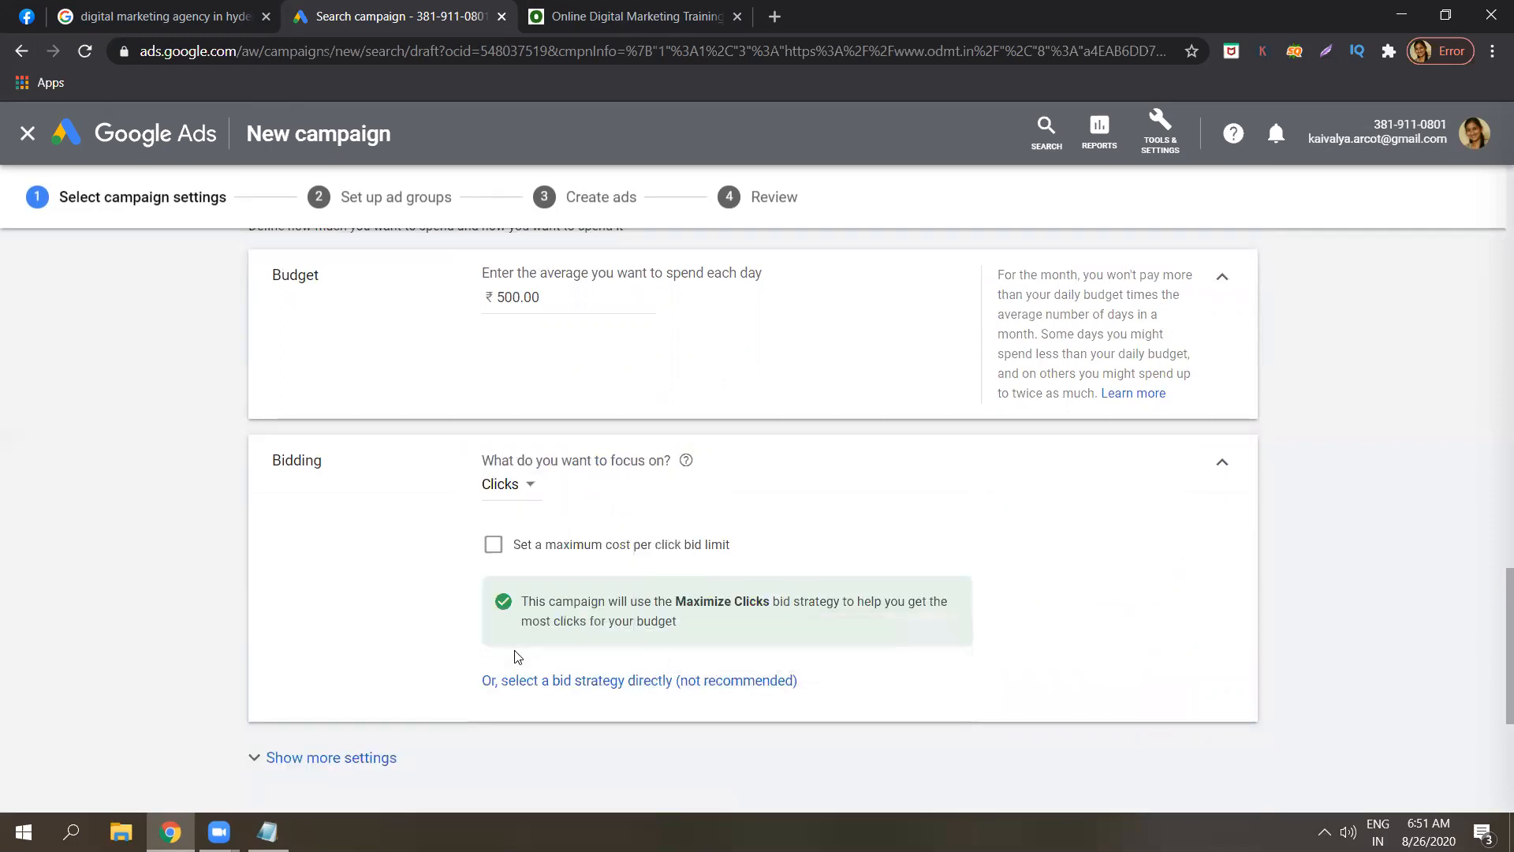
pyautogui.click(583, 681)
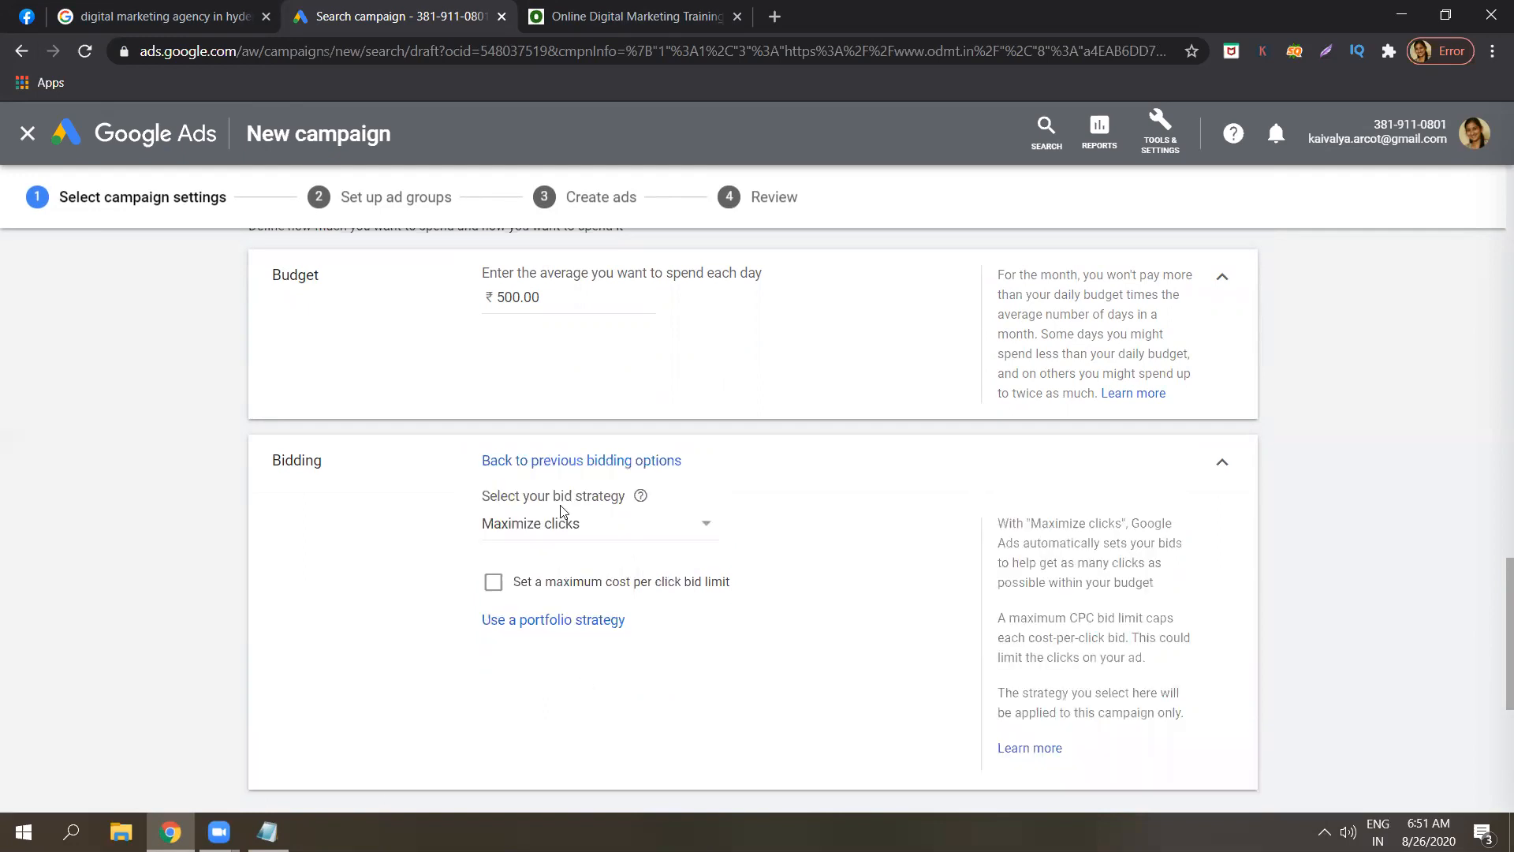
pyautogui.click(570, 526)
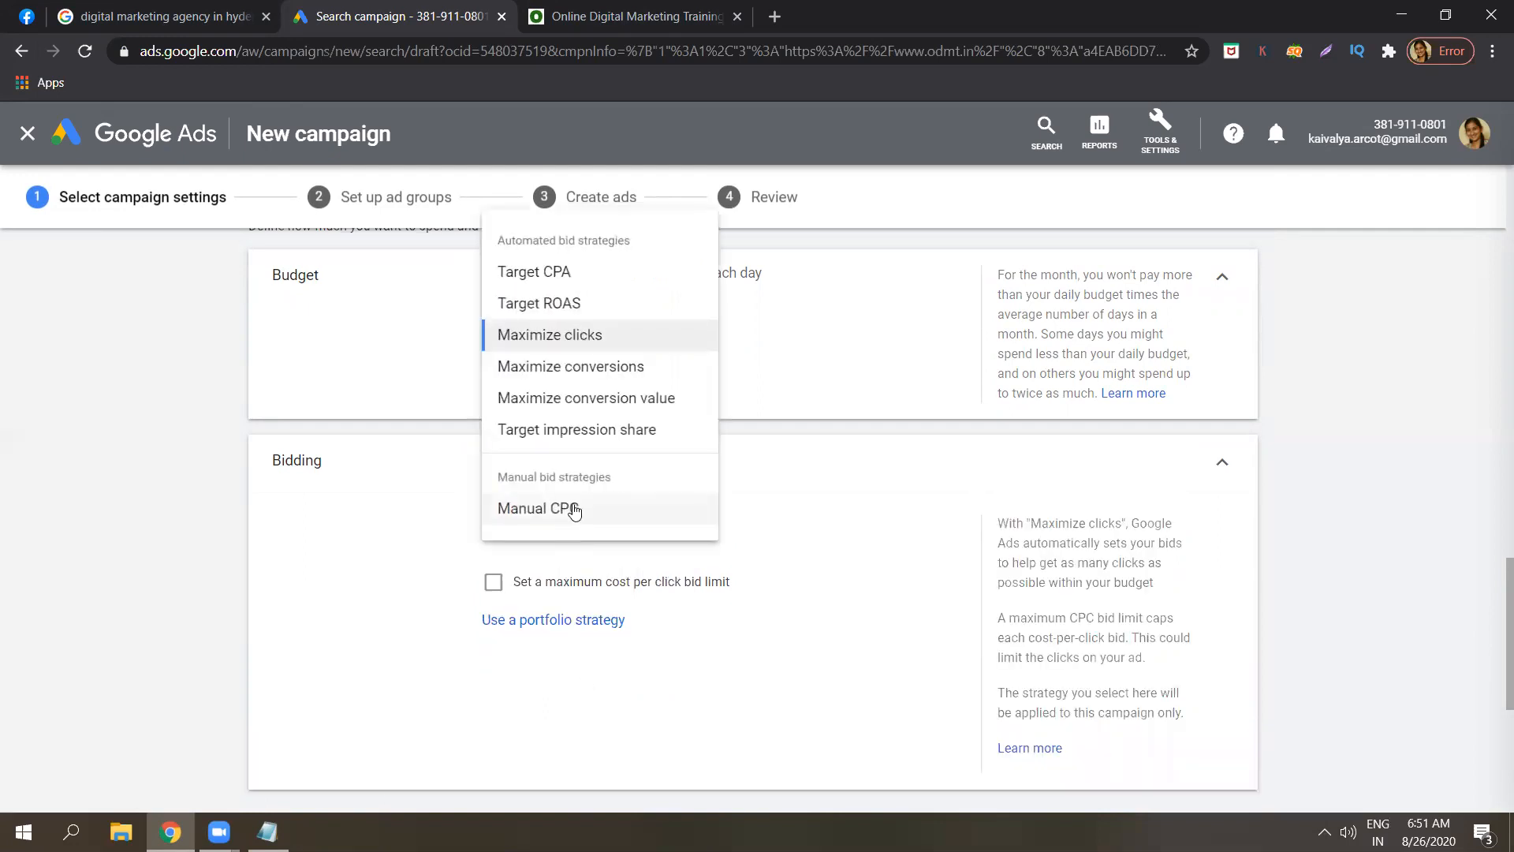
pyautogui.click(596, 337)
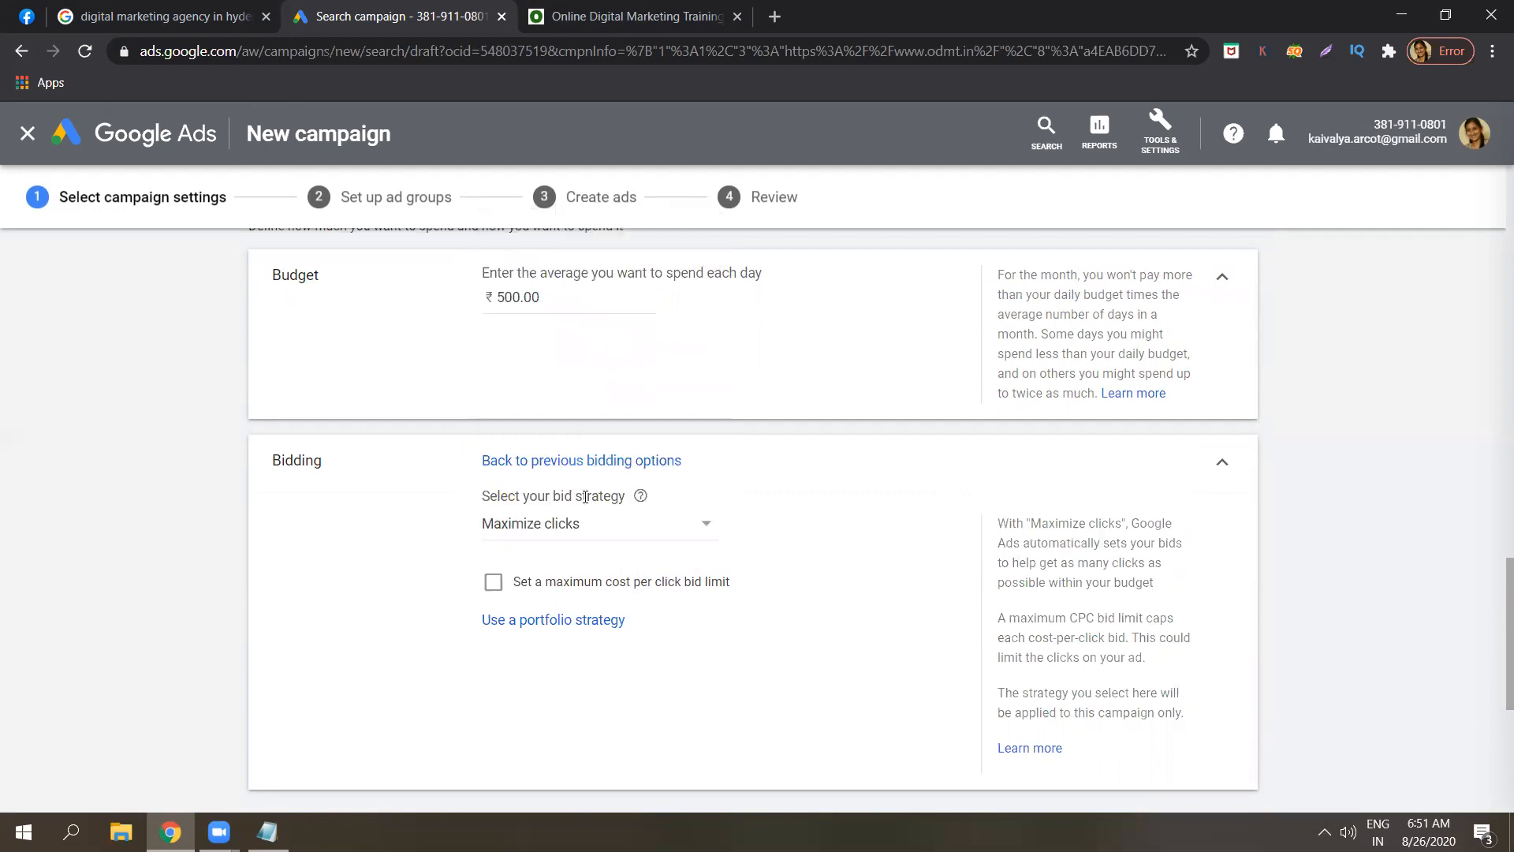
pyautogui.click(590, 461)
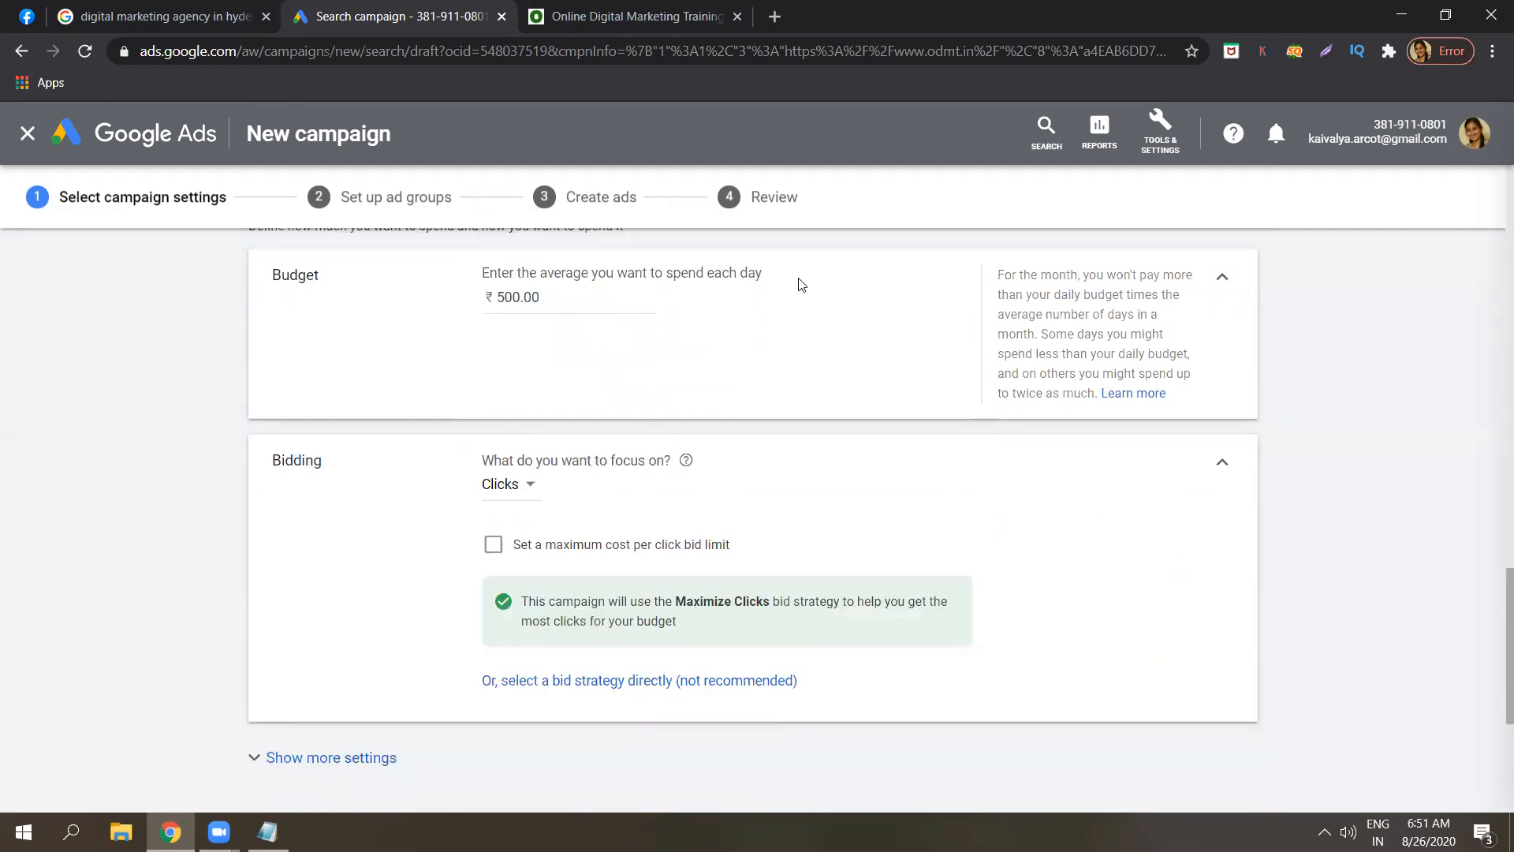
pyautogui.click(565, 300)
pyautogui.click(673, 687)
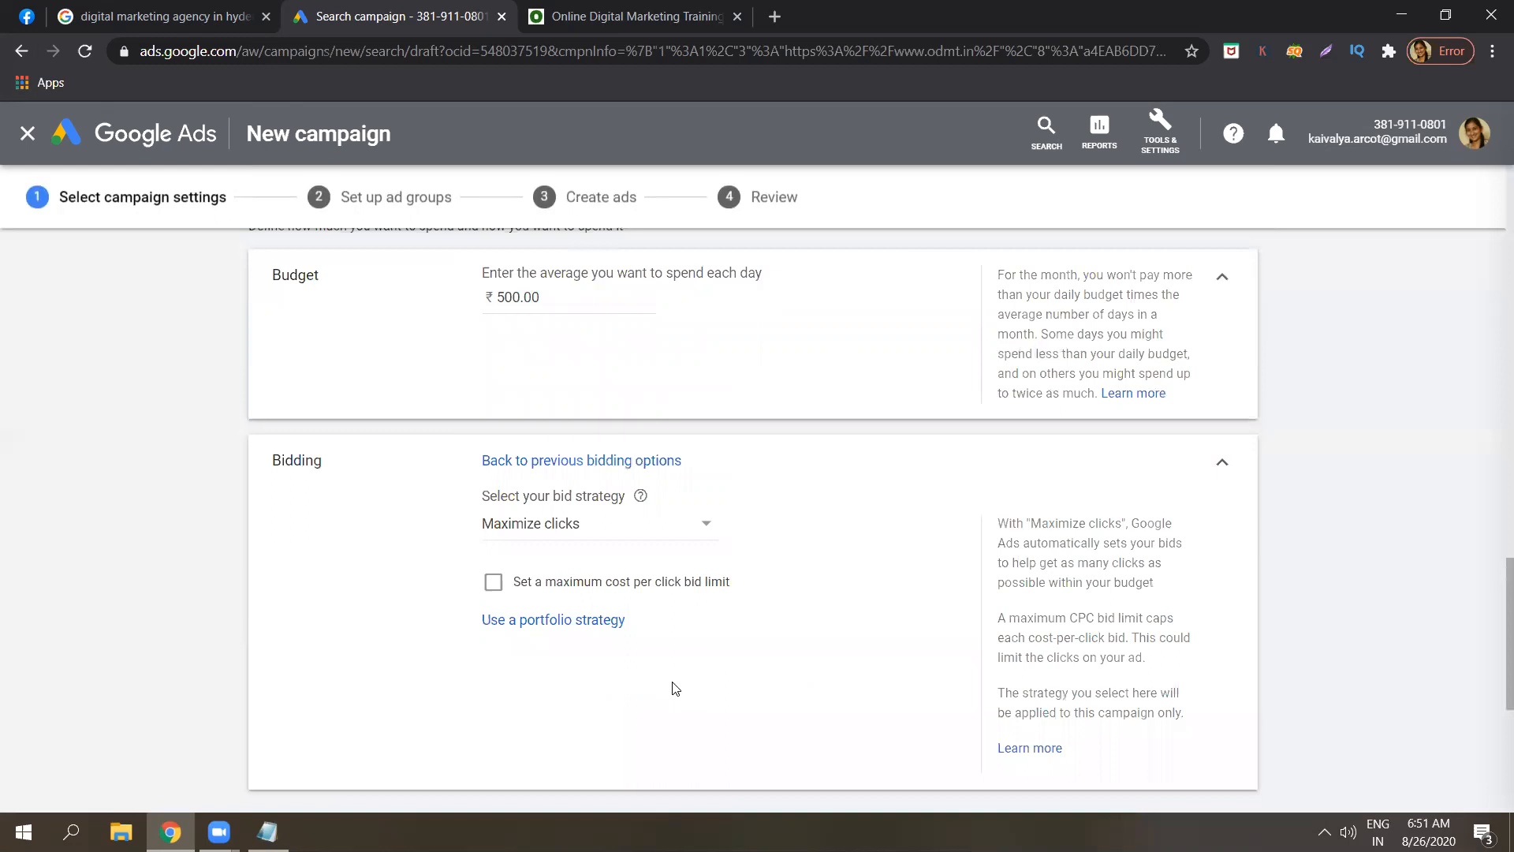
pyautogui.click(594, 533)
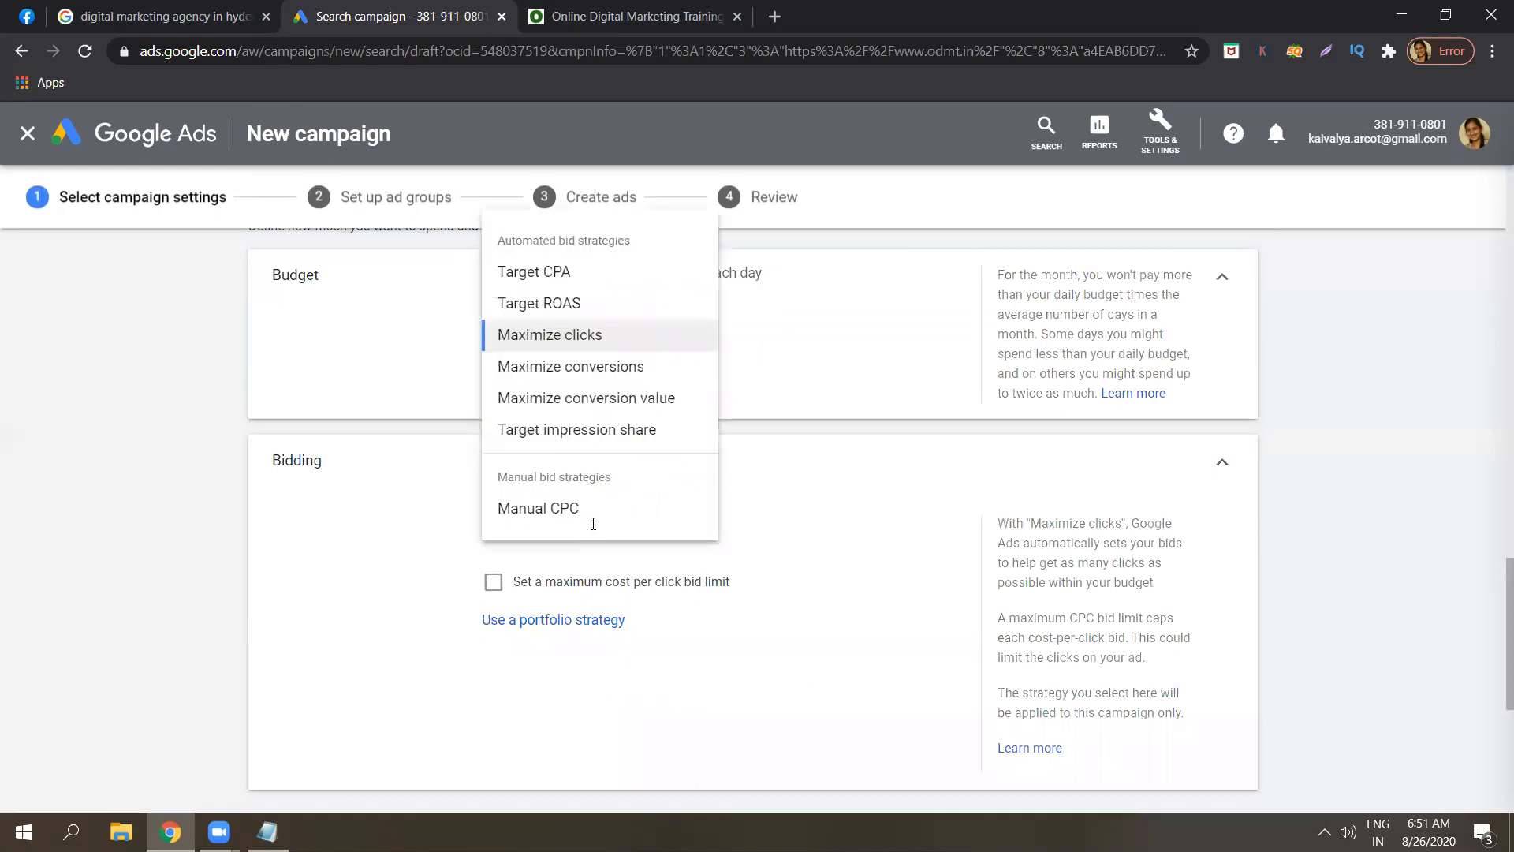
pyautogui.click(600, 335)
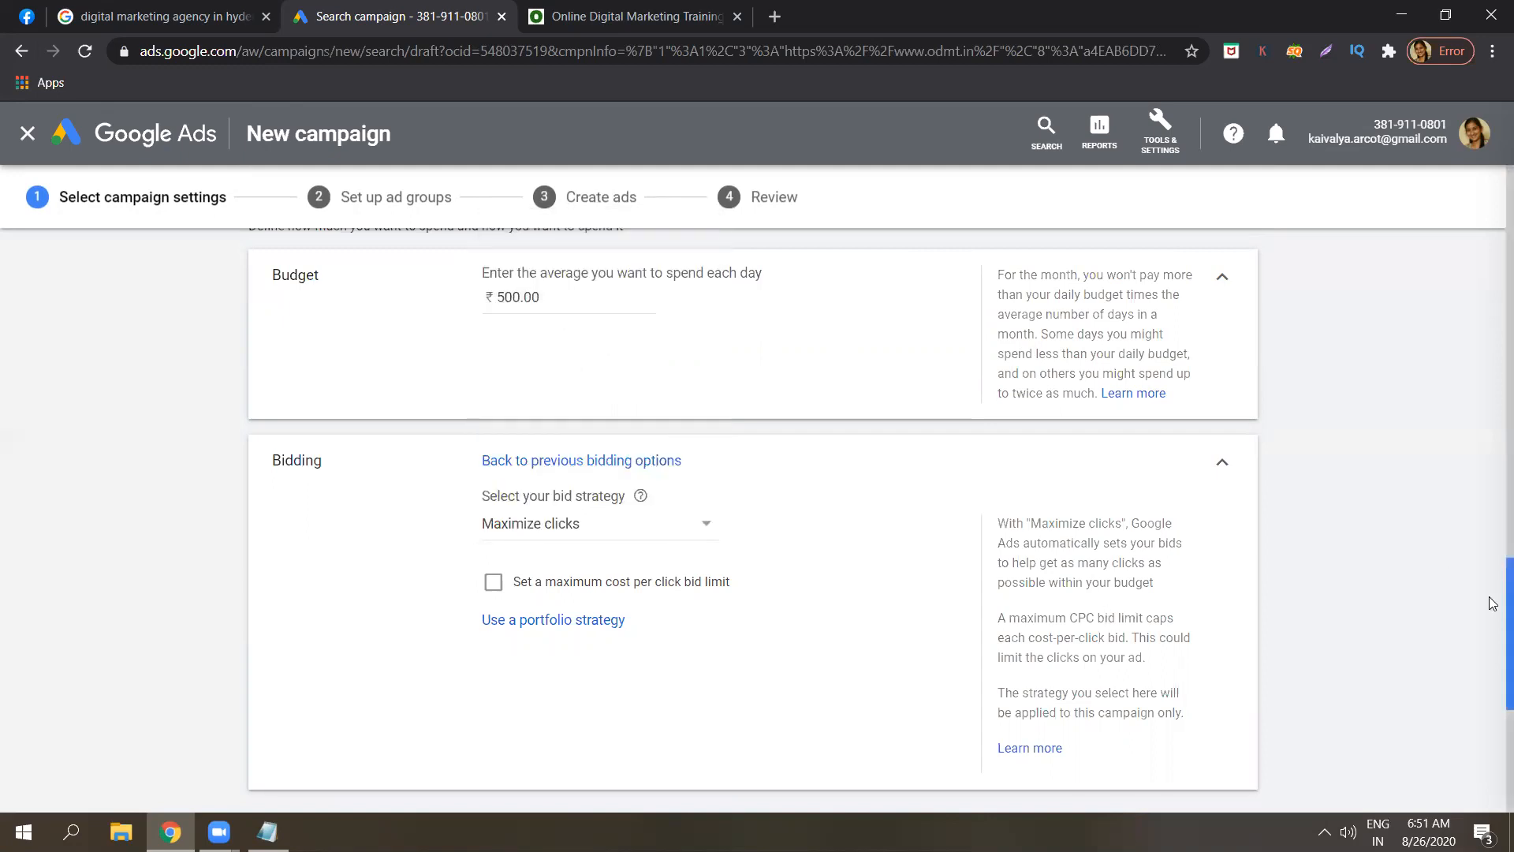
pyautogui.scroll(-5, 1493, 603)
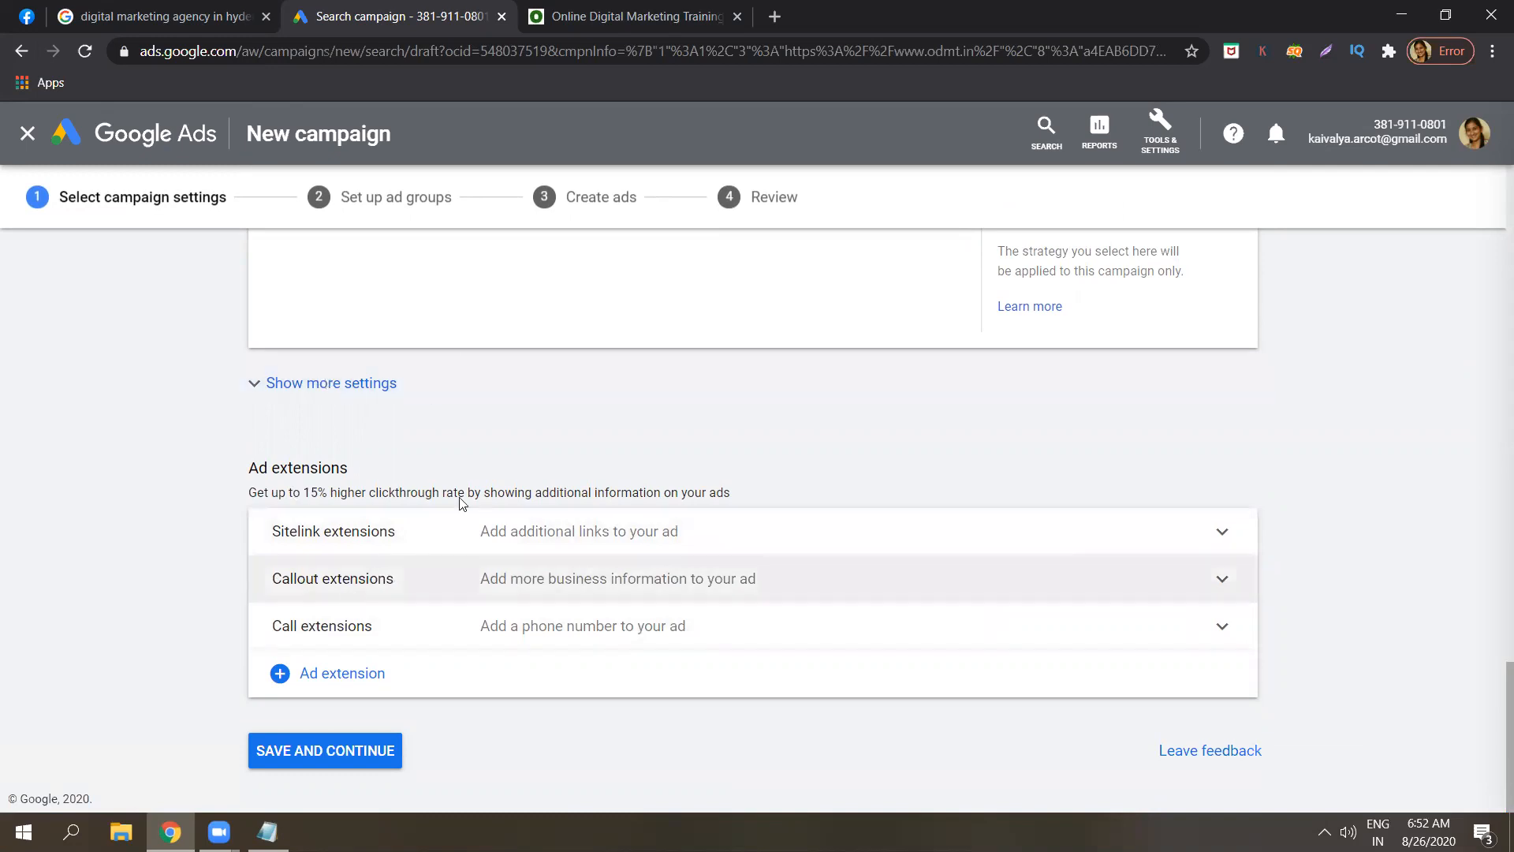
pyautogui.moveTo(489, 532); pyautogui.dragTo(429, 706)
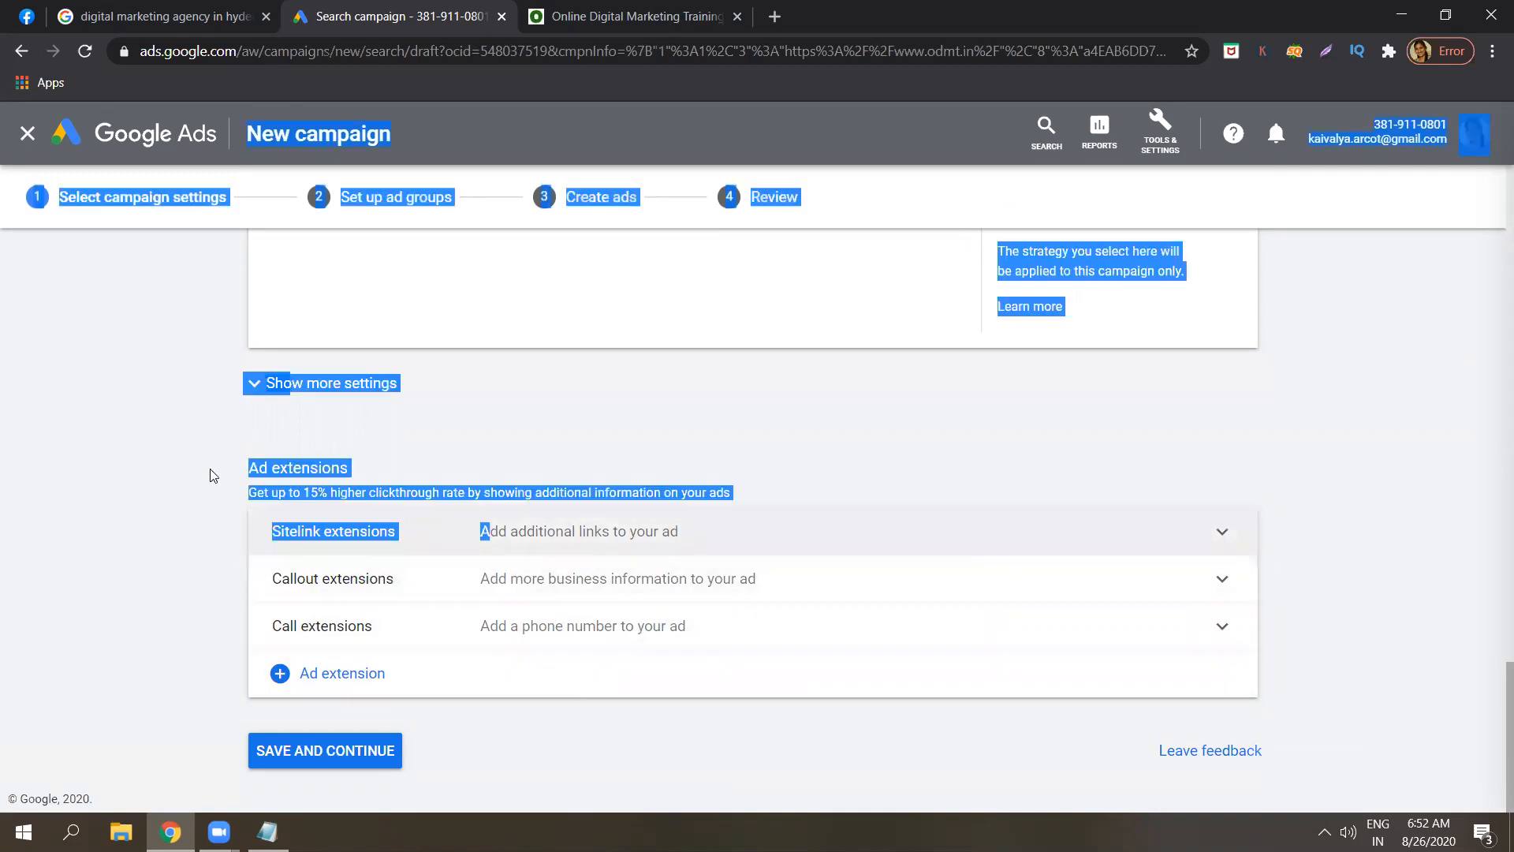
pyautogui.click(175, 481)
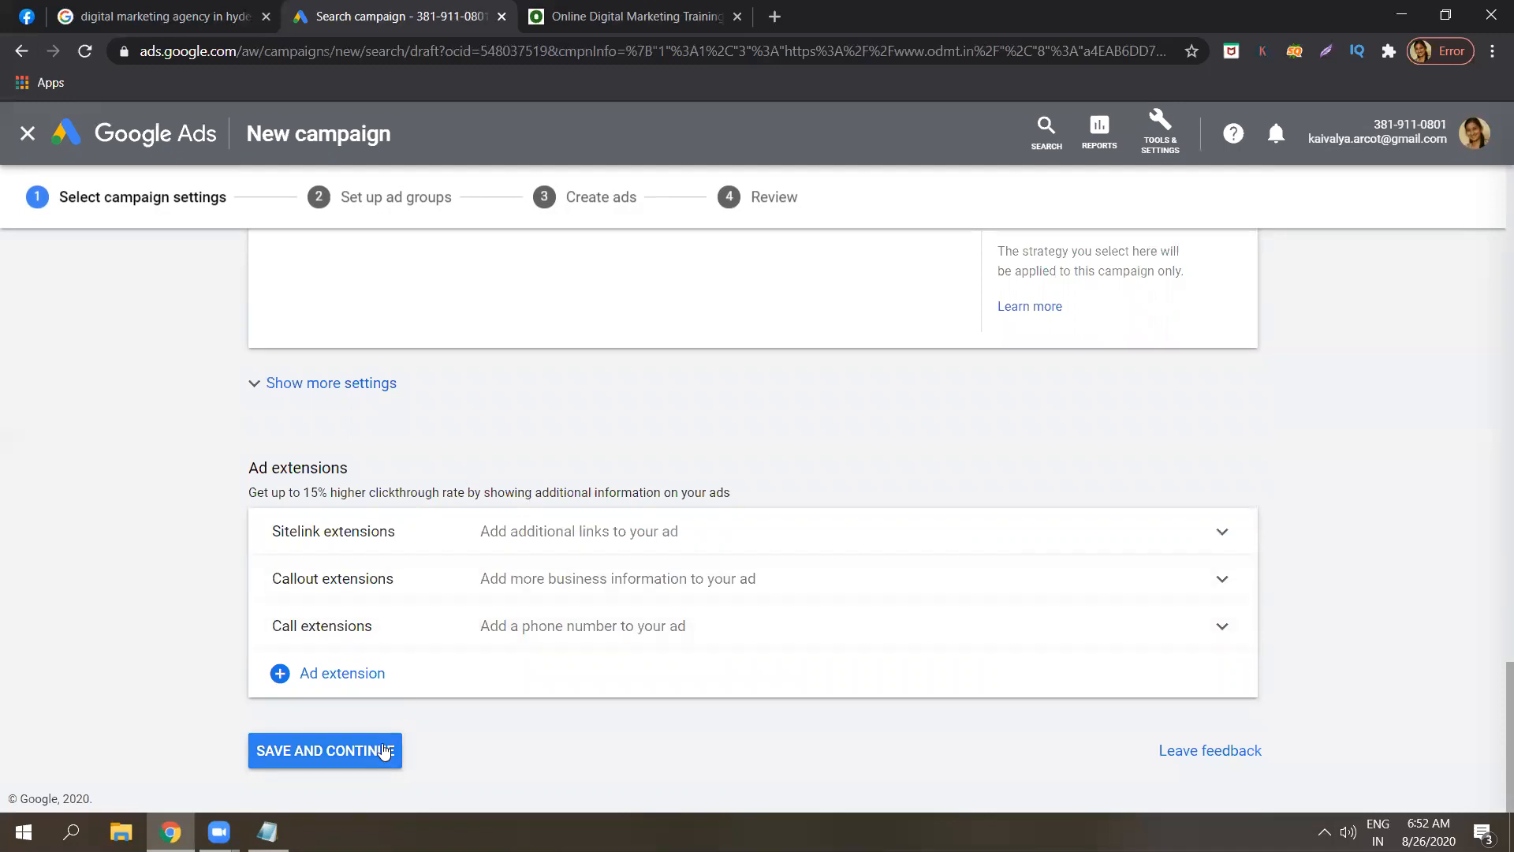
# Save the campaign settings and rename 'Ad group 1' to 'Digital marketing training in hyderabad'.
pyautogui.click(384, 752)
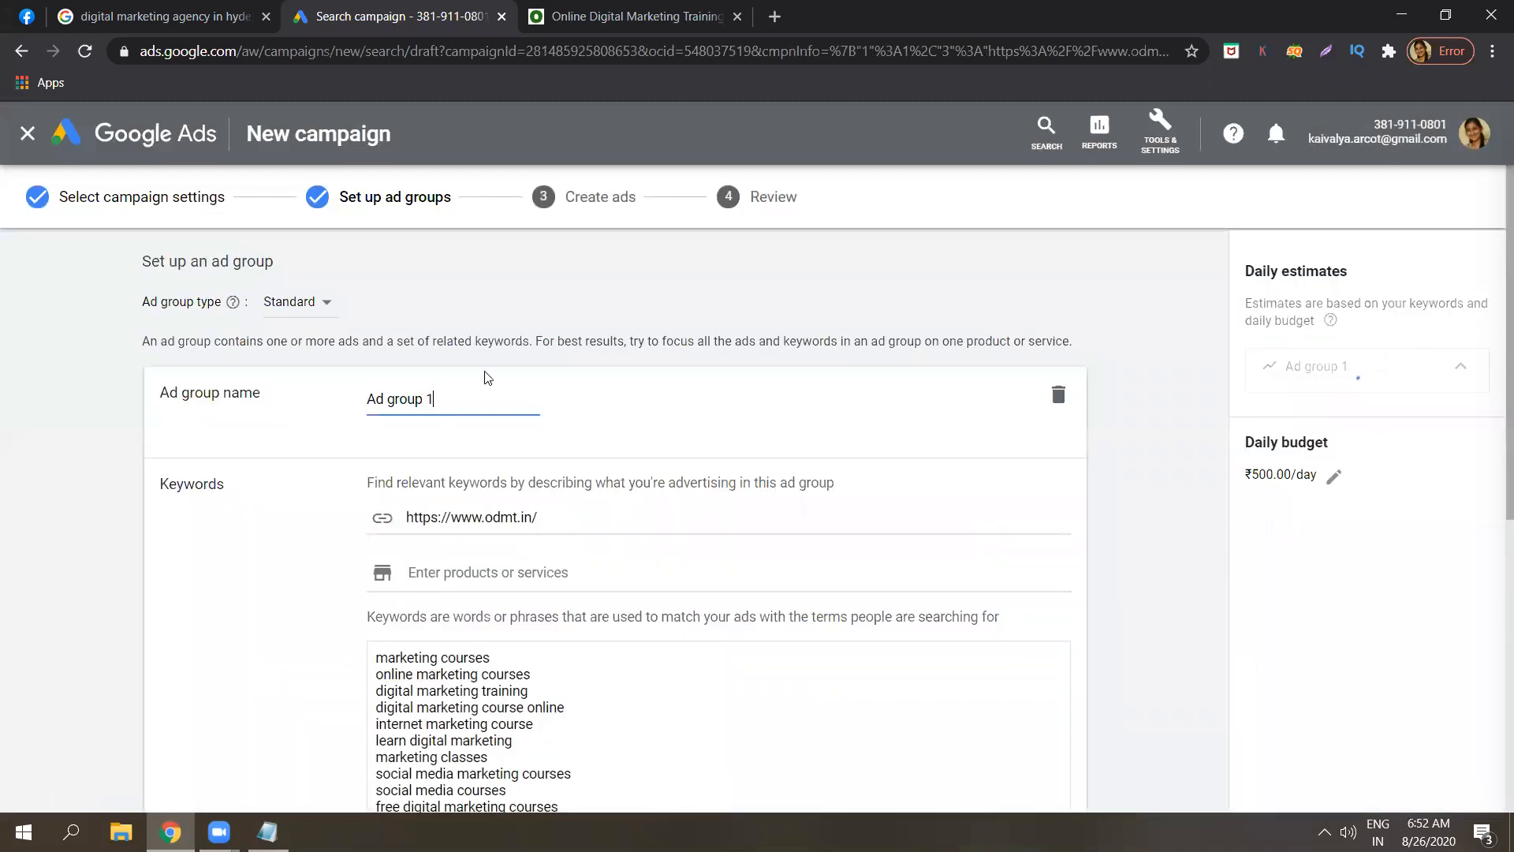
pyautogui.doubleClick(453, 397)
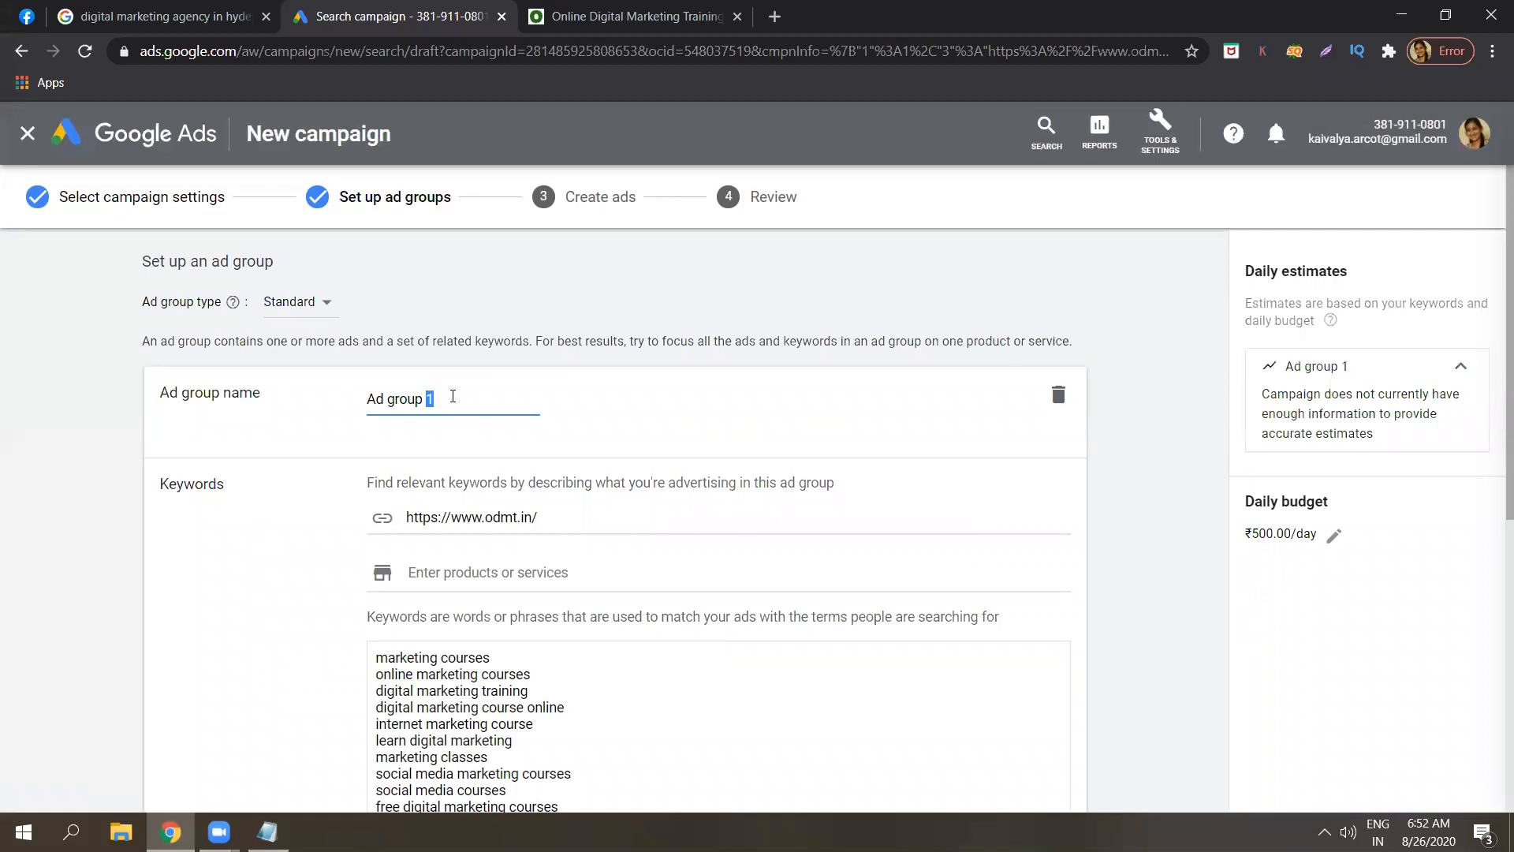
pyautogui.tripleClick(453, 397)
pyautogui.press('BackSpace')
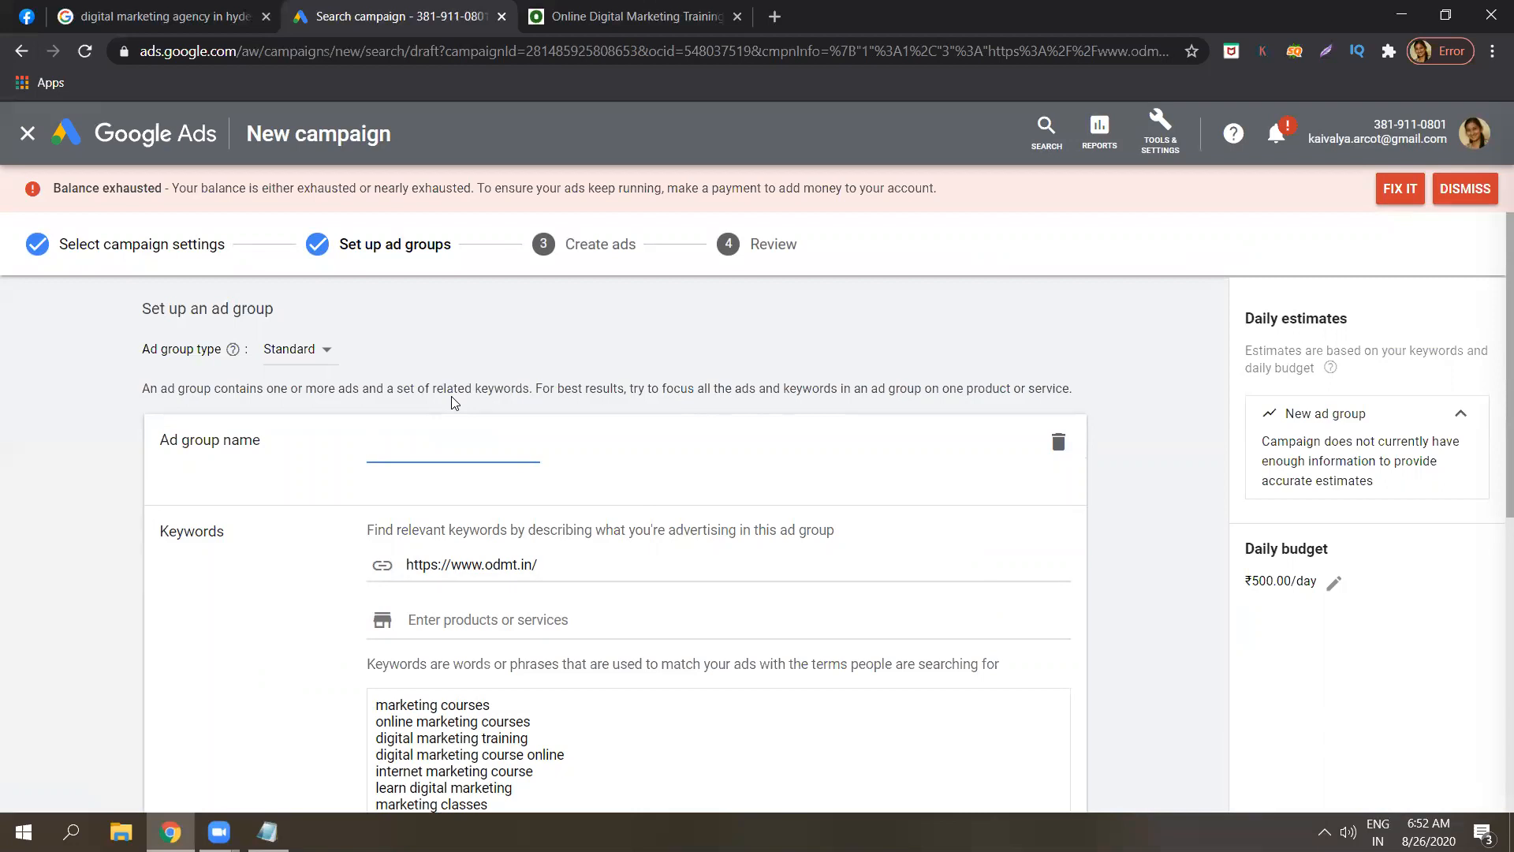
pyautogui.write('Di')
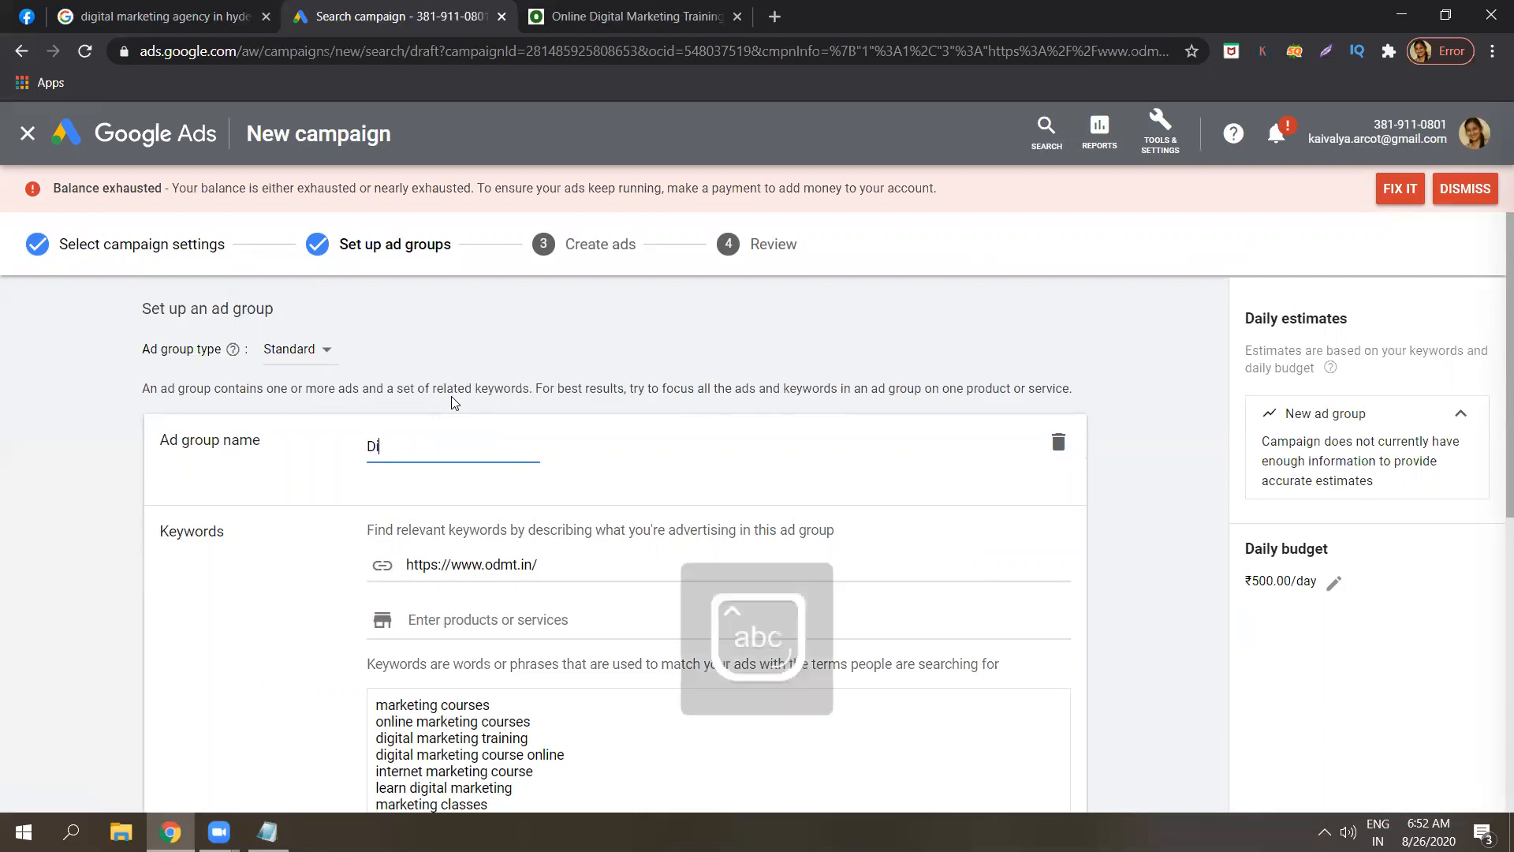
pyautogui.write('gital ')
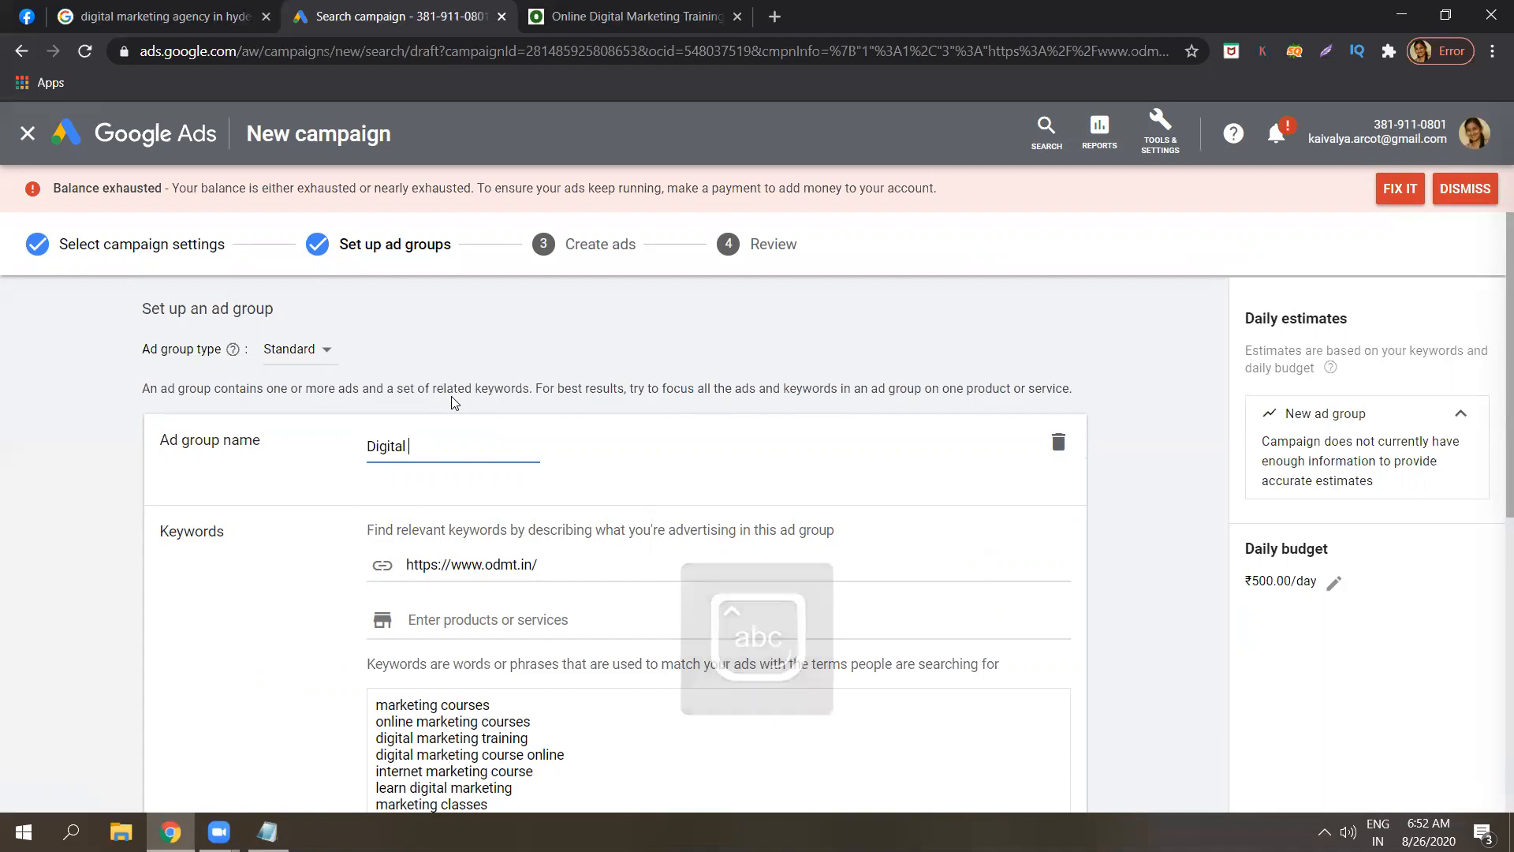
pyautogui.write('marketing')
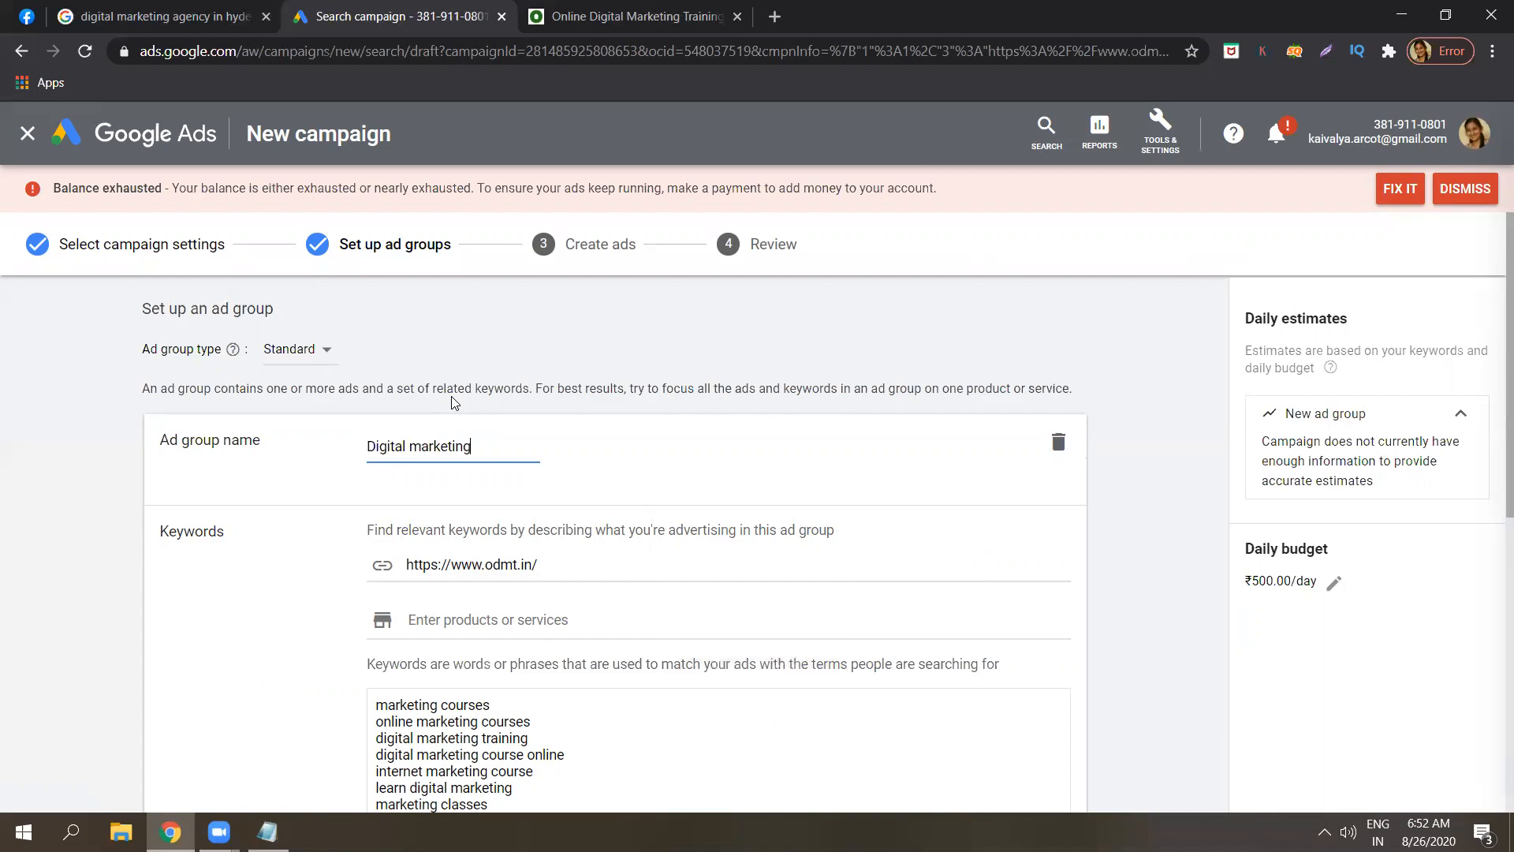
pyautogui.write(' training in hyderabad')
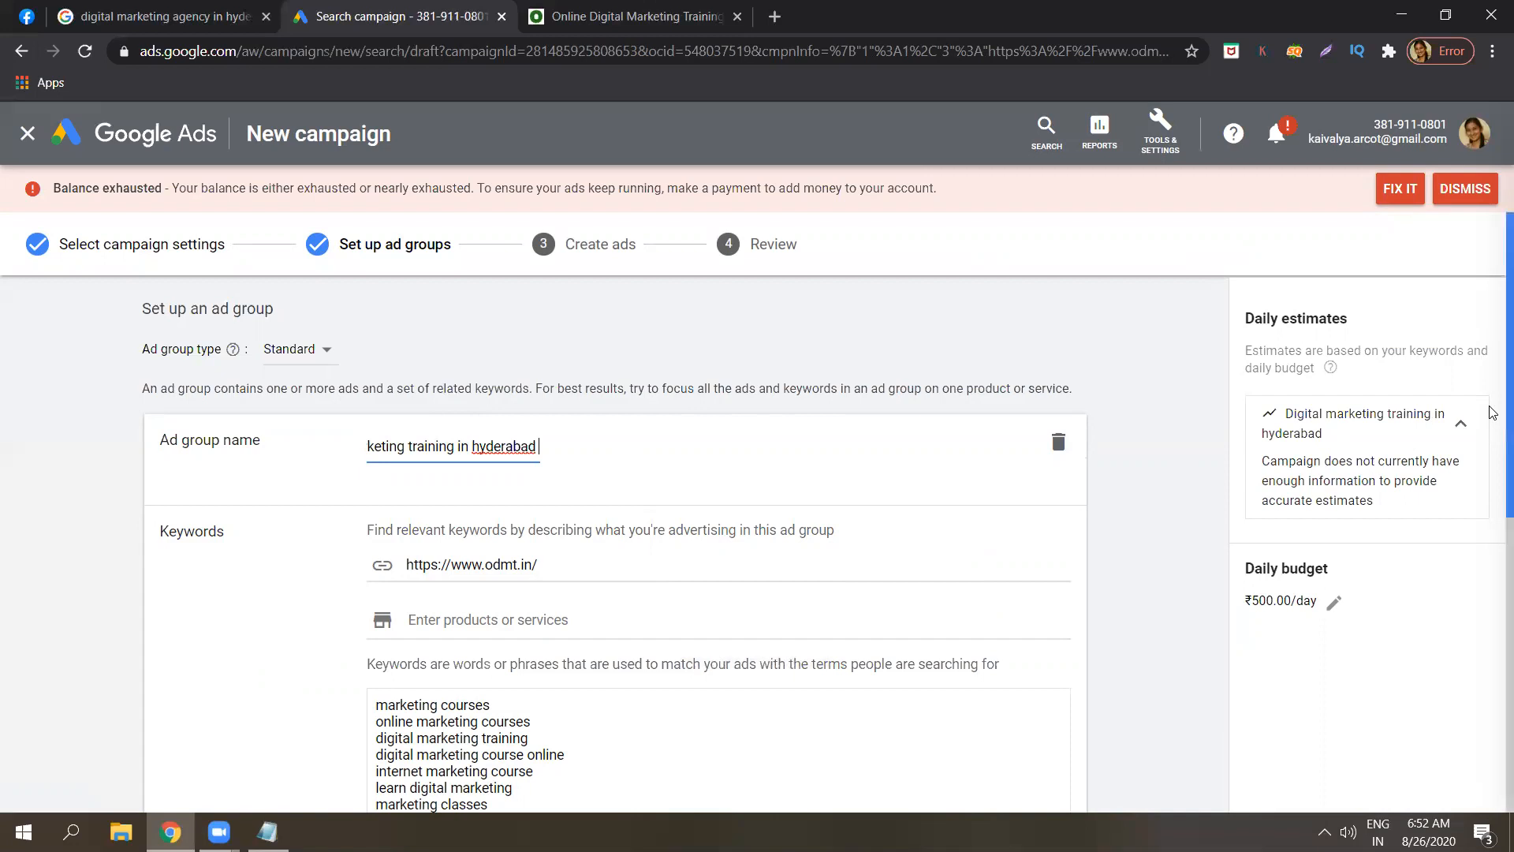
# Scroll down to the suggested keywords and place the cursor in the keyword list.
pyautogui.scroll(-1, 1493, 440)
pyautogui.scroll(-2, 1493, 440)
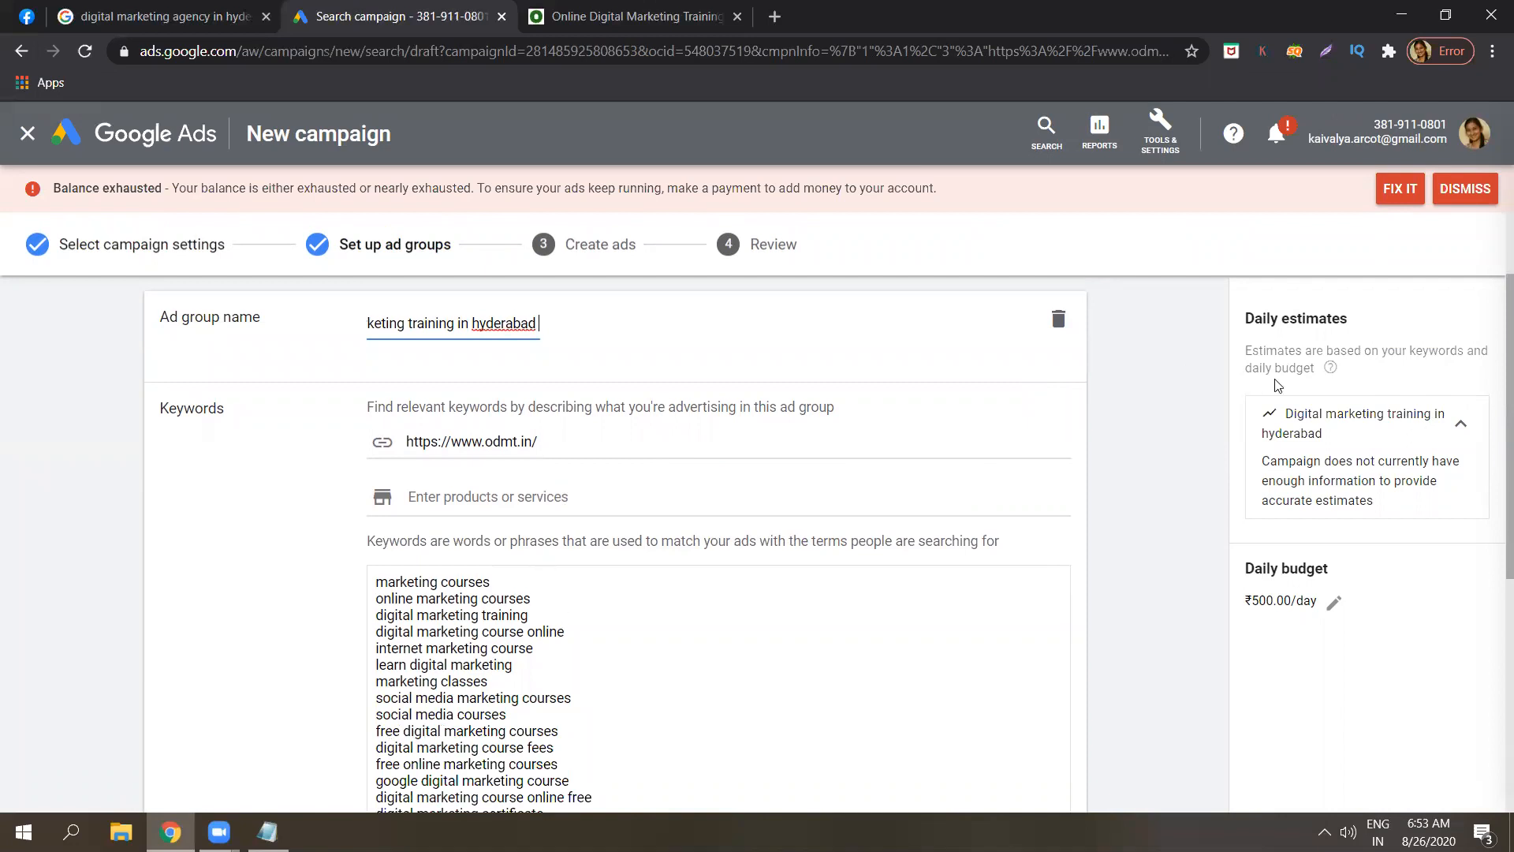
pyautogui.moveTo(1491, 377); pyautogui.dragTo(1493, 501)
pyautogui.click(850, 551)
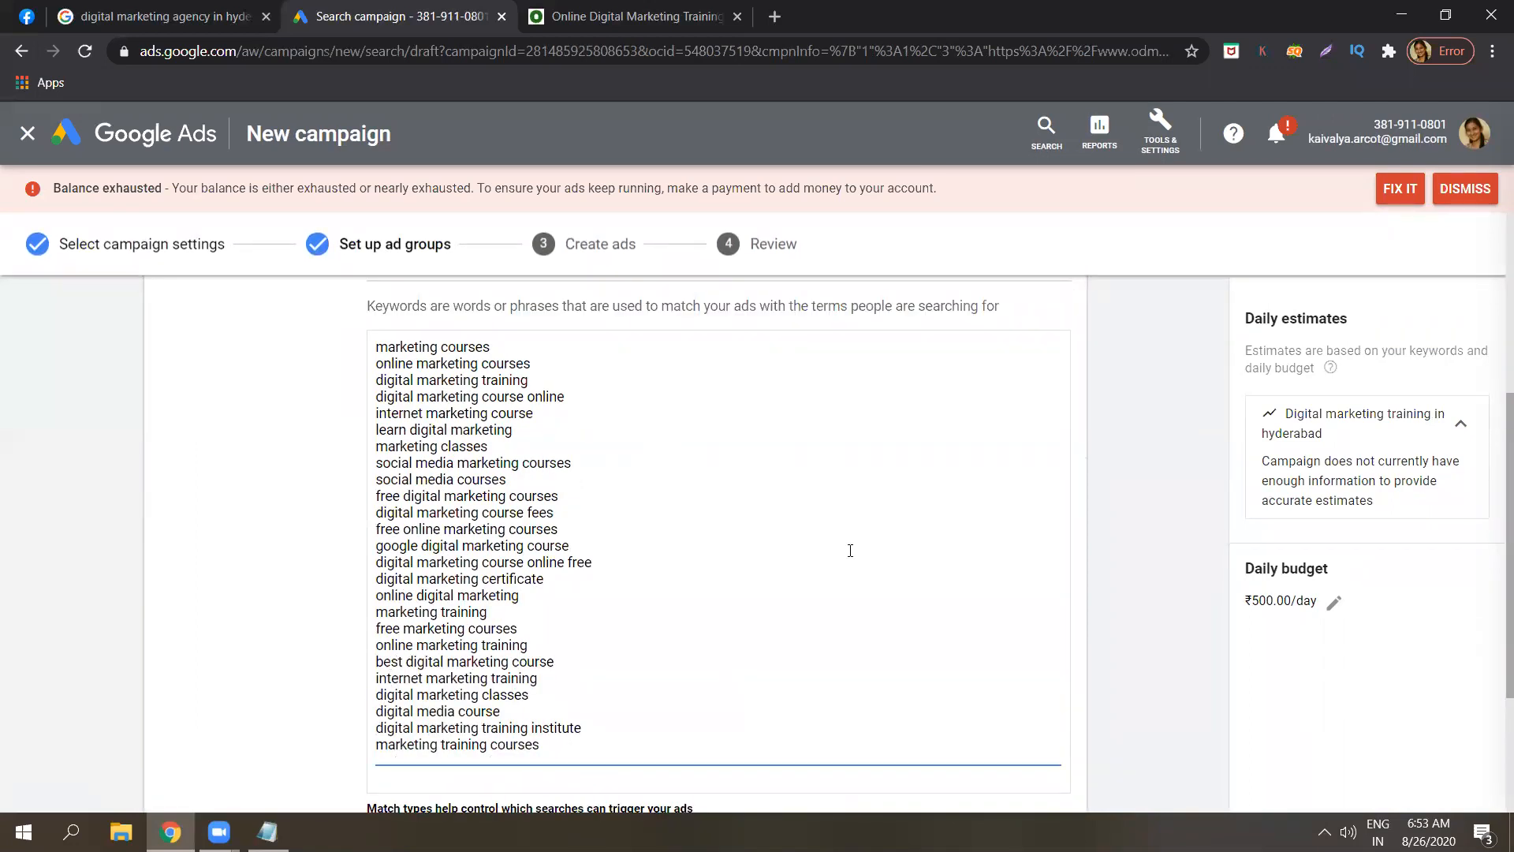
# Clear the suggested keywords and enter 'free digital marketing training' and 'digital marketing training course'.
pyautogui.hotkey('ctrl', 'a')
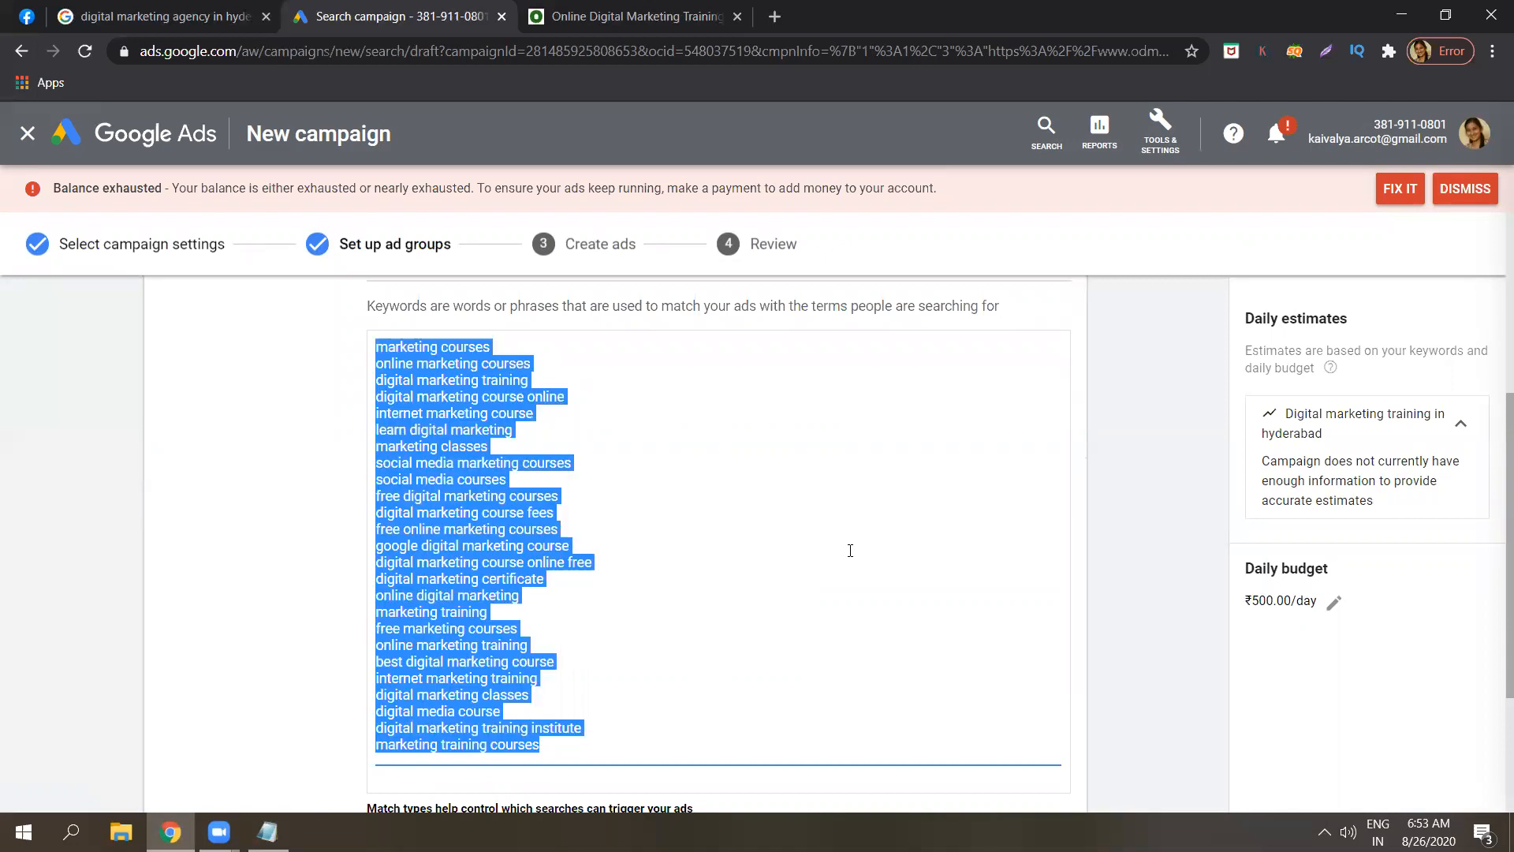
pyautogui.press('BackSpace')
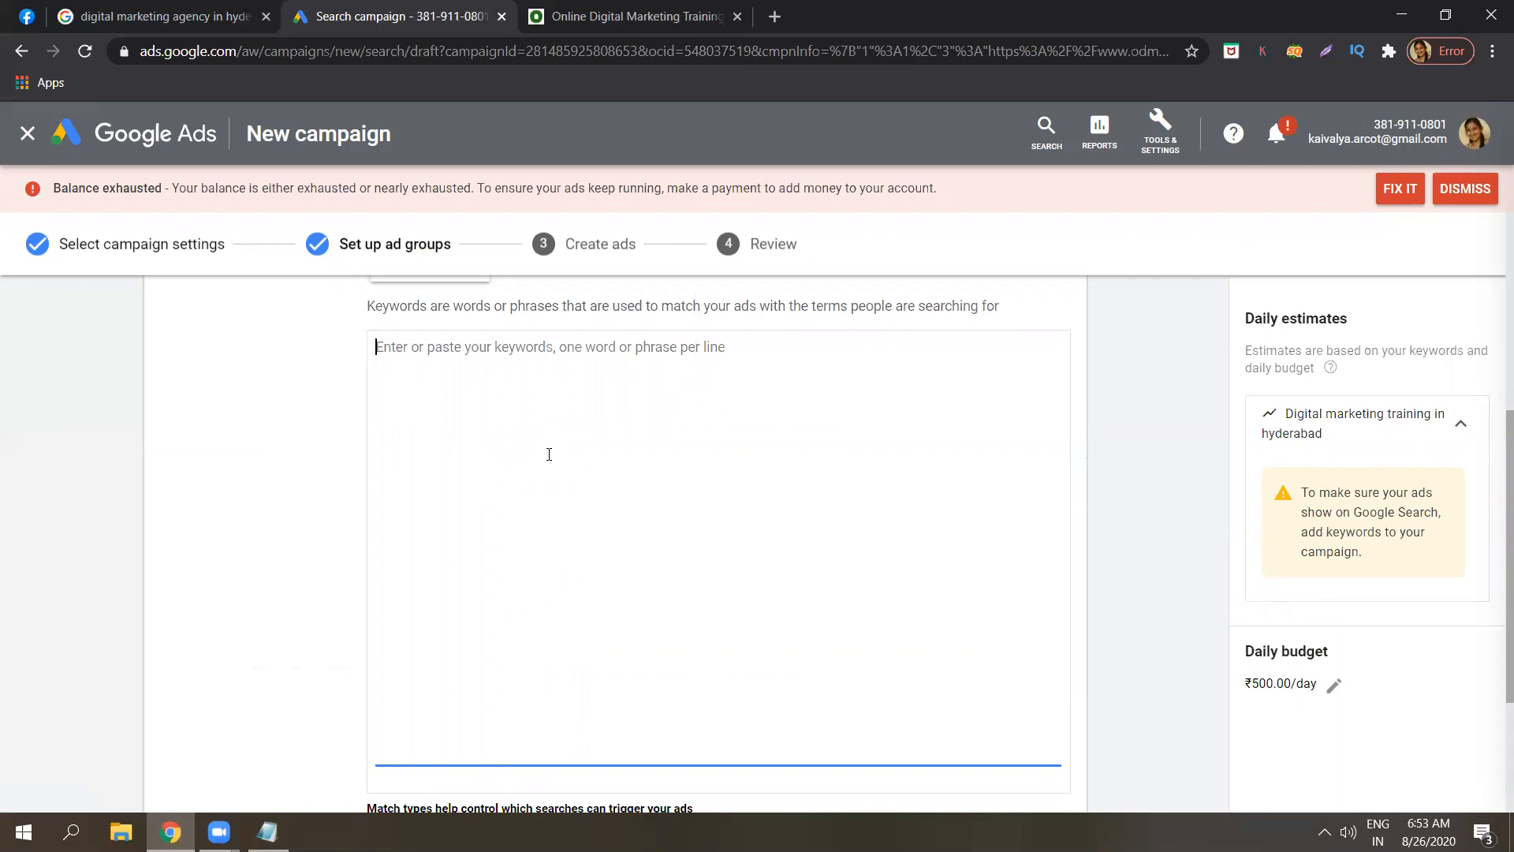
pyautogui.write('free dig')
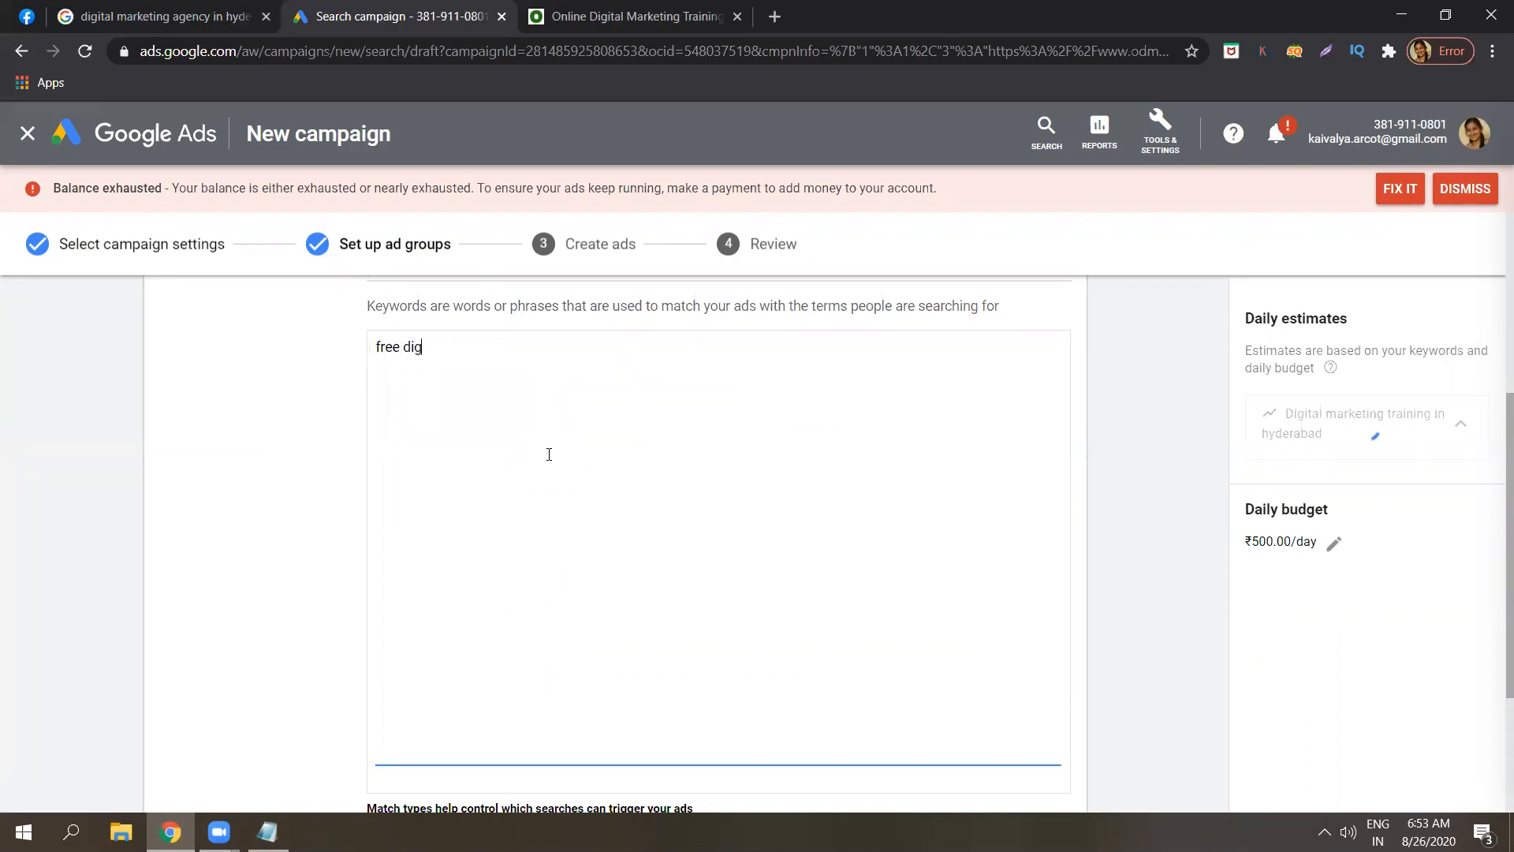
pyautogui.write('ital marke')
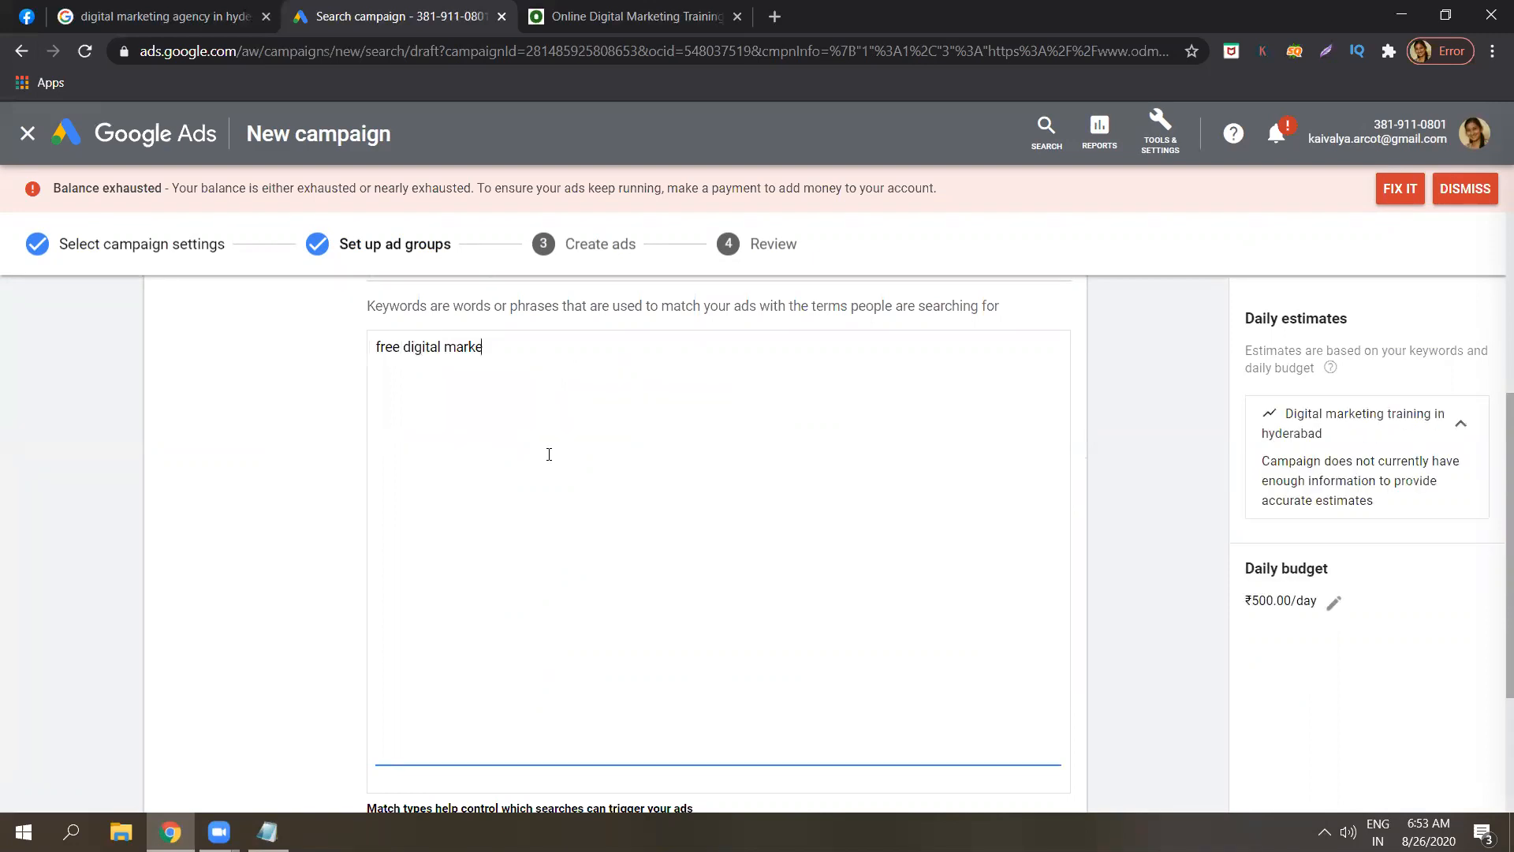
pyautogui.write('ting training')
pyautogui.press('Return')
pyautogui.write('digital marketing')
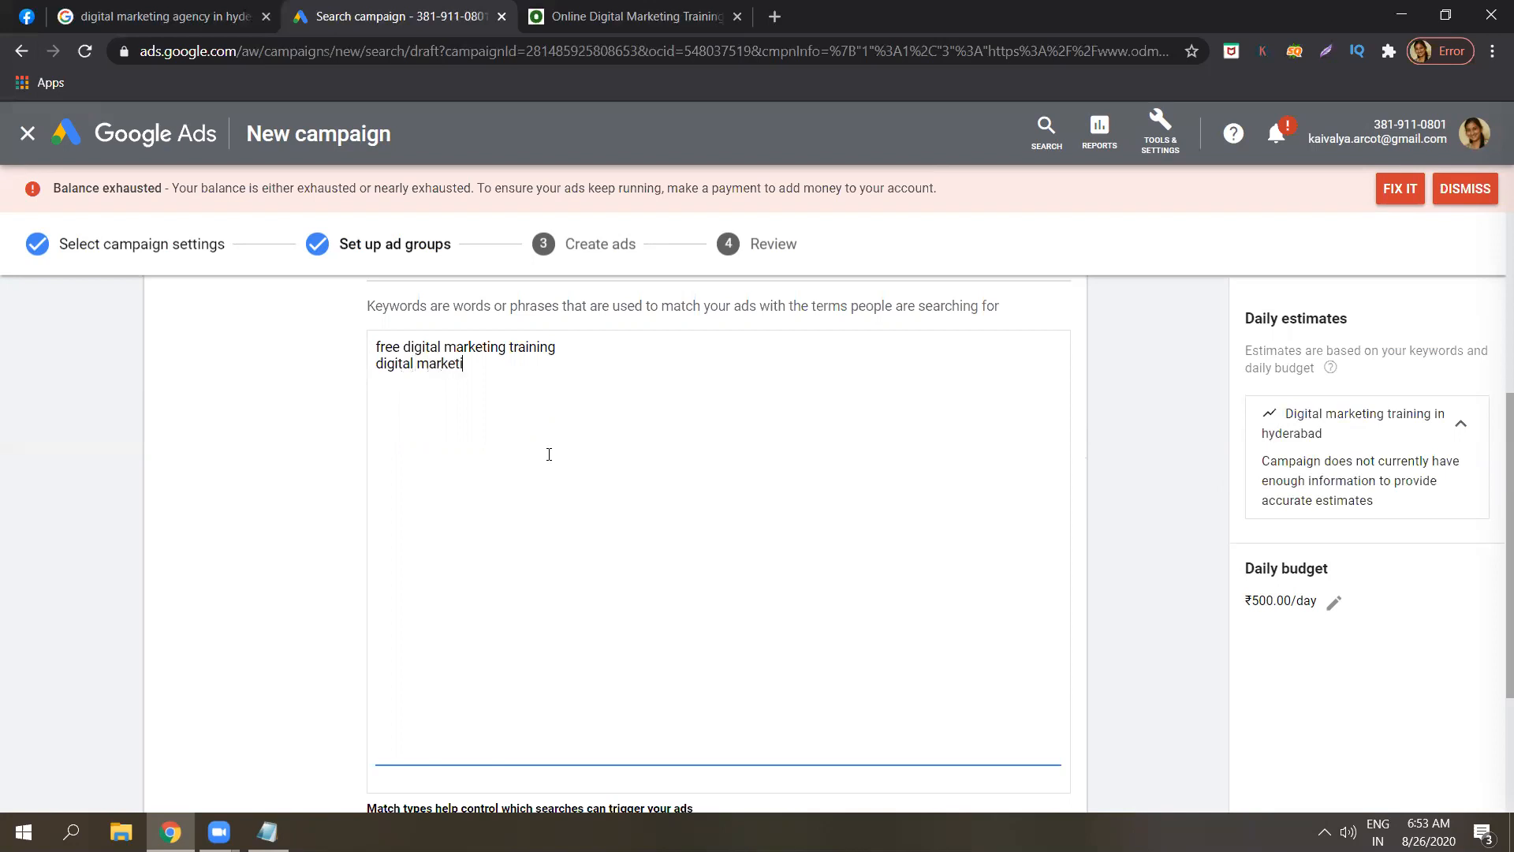
pyautogui.write(' training course')
# Add the keywords 'best digital marketing training in hyderabad' and 'web designing courses'.
pyautogui.press('Return')
pyautogui.write('best digital ma')
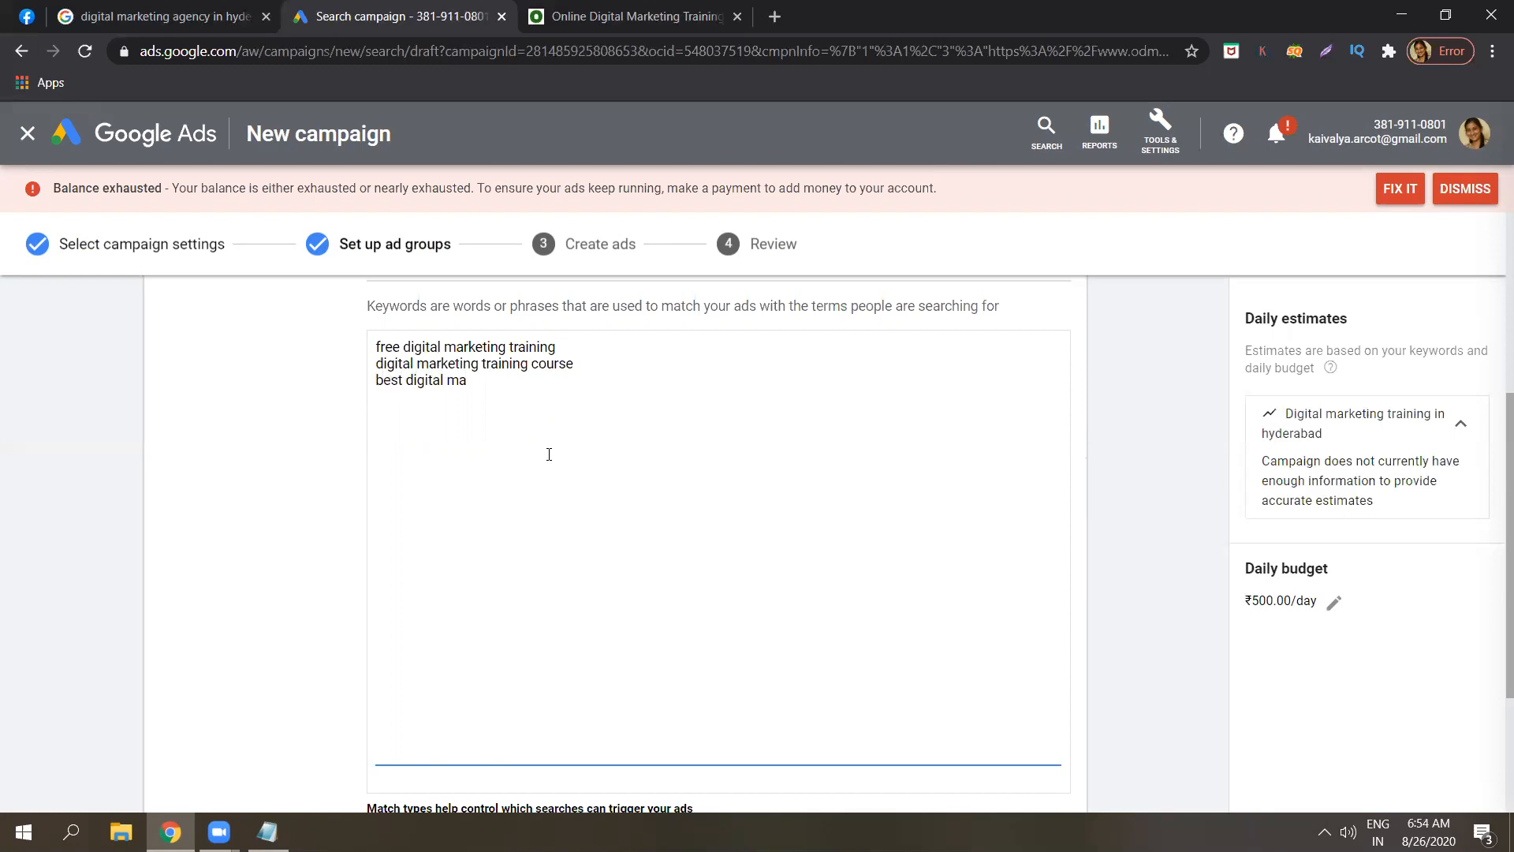
pyautogui.write('rketing training in hyderabad')
pyautogui.press('Return')
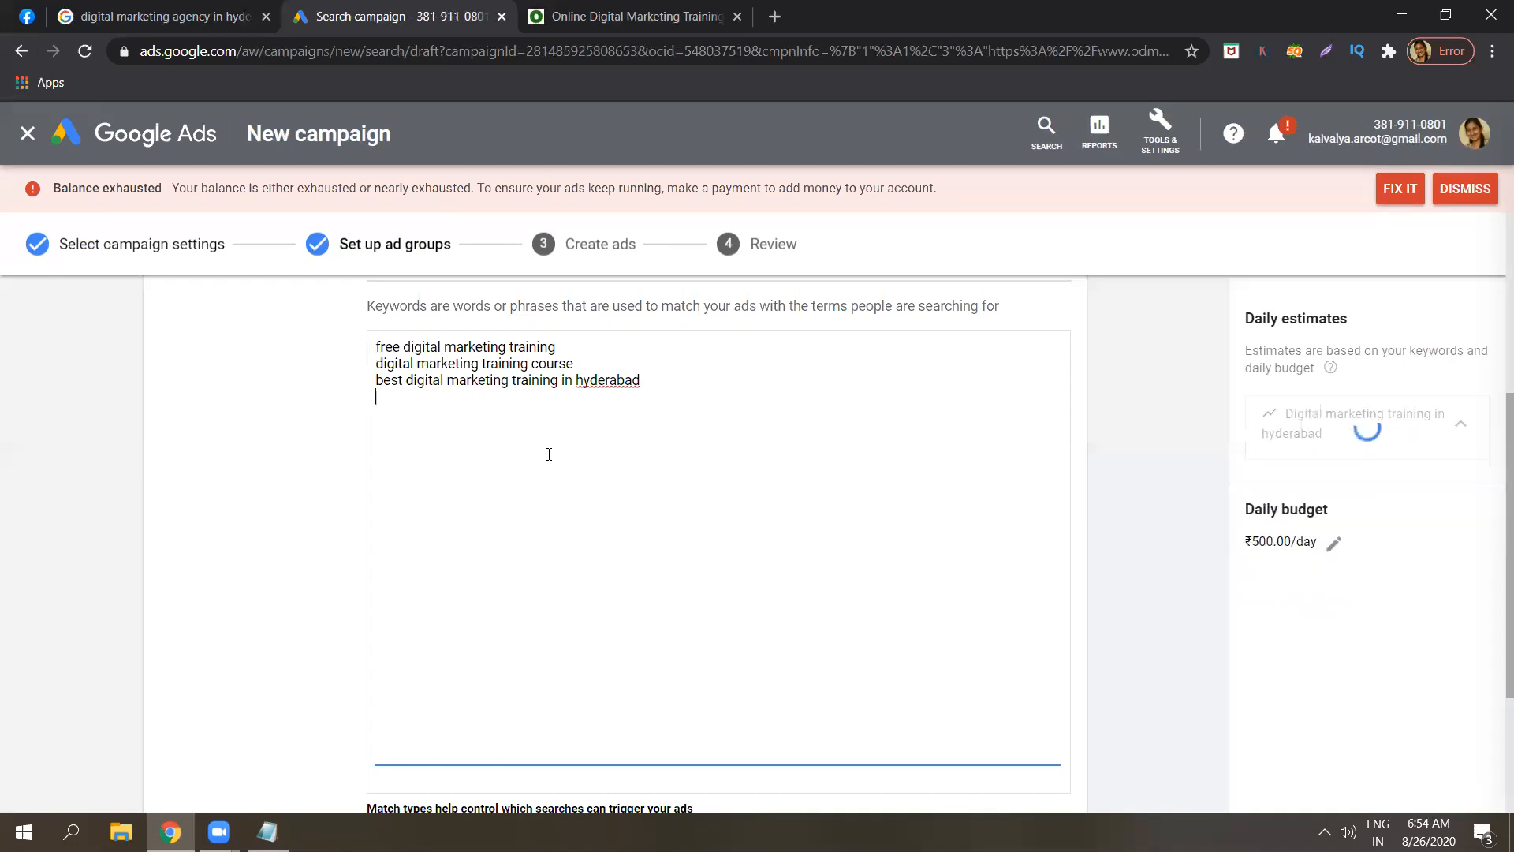
pyautogui.write('web desigining')
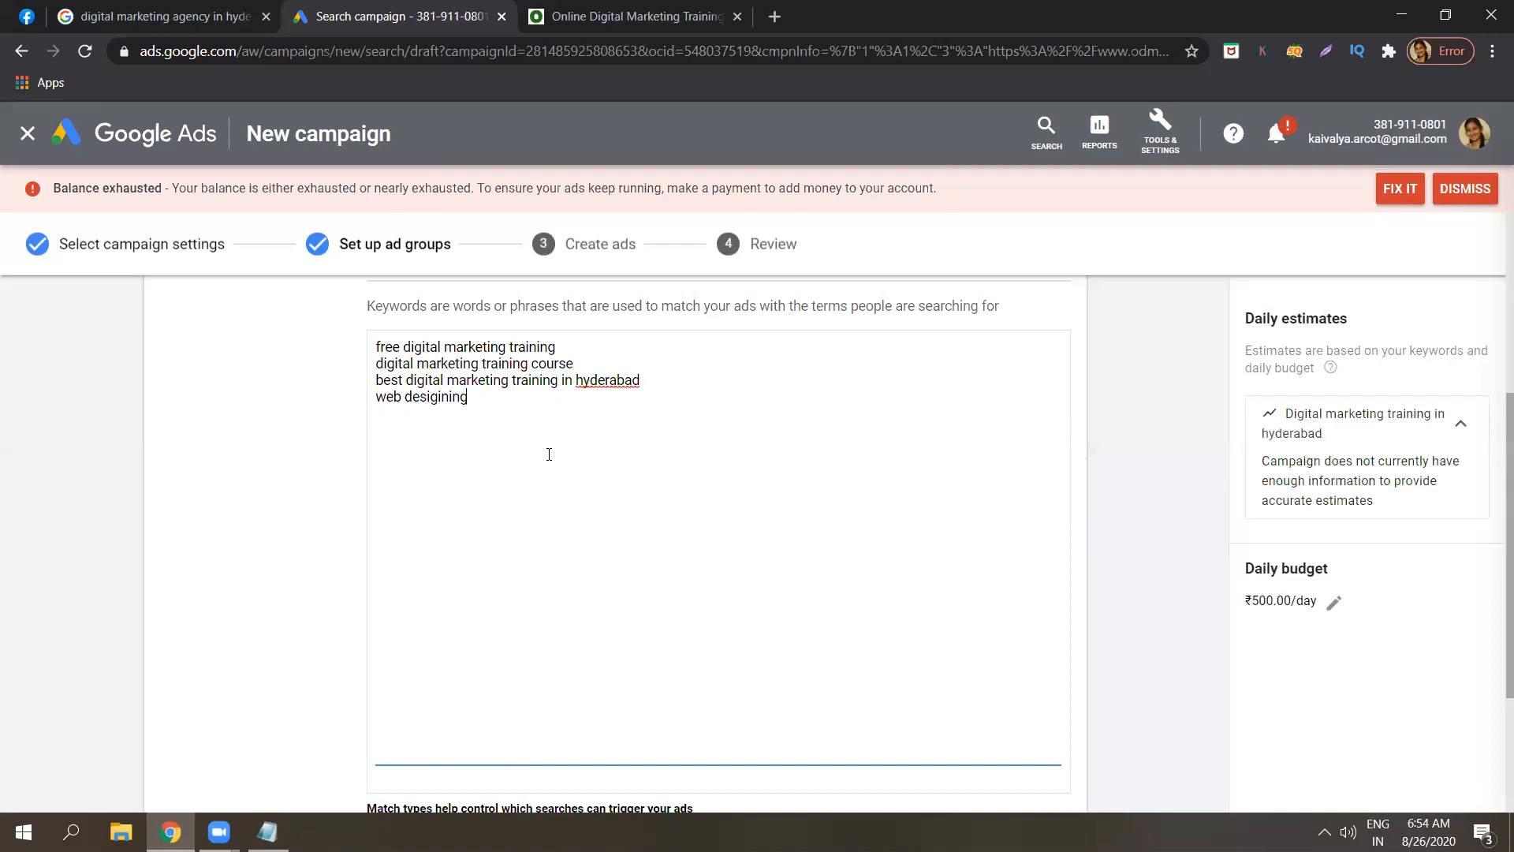
pyautogui.press('BackSpace')
pyautogui.press('BackSpace')
pyautogui.press('BackSpace')
pyautogui.press('BackSpace')
pyautogui.write('ning courses')
# Add a 'Types of Keywords :' heading below the existing Notepad notes.
pyautogui.click(268, 832)
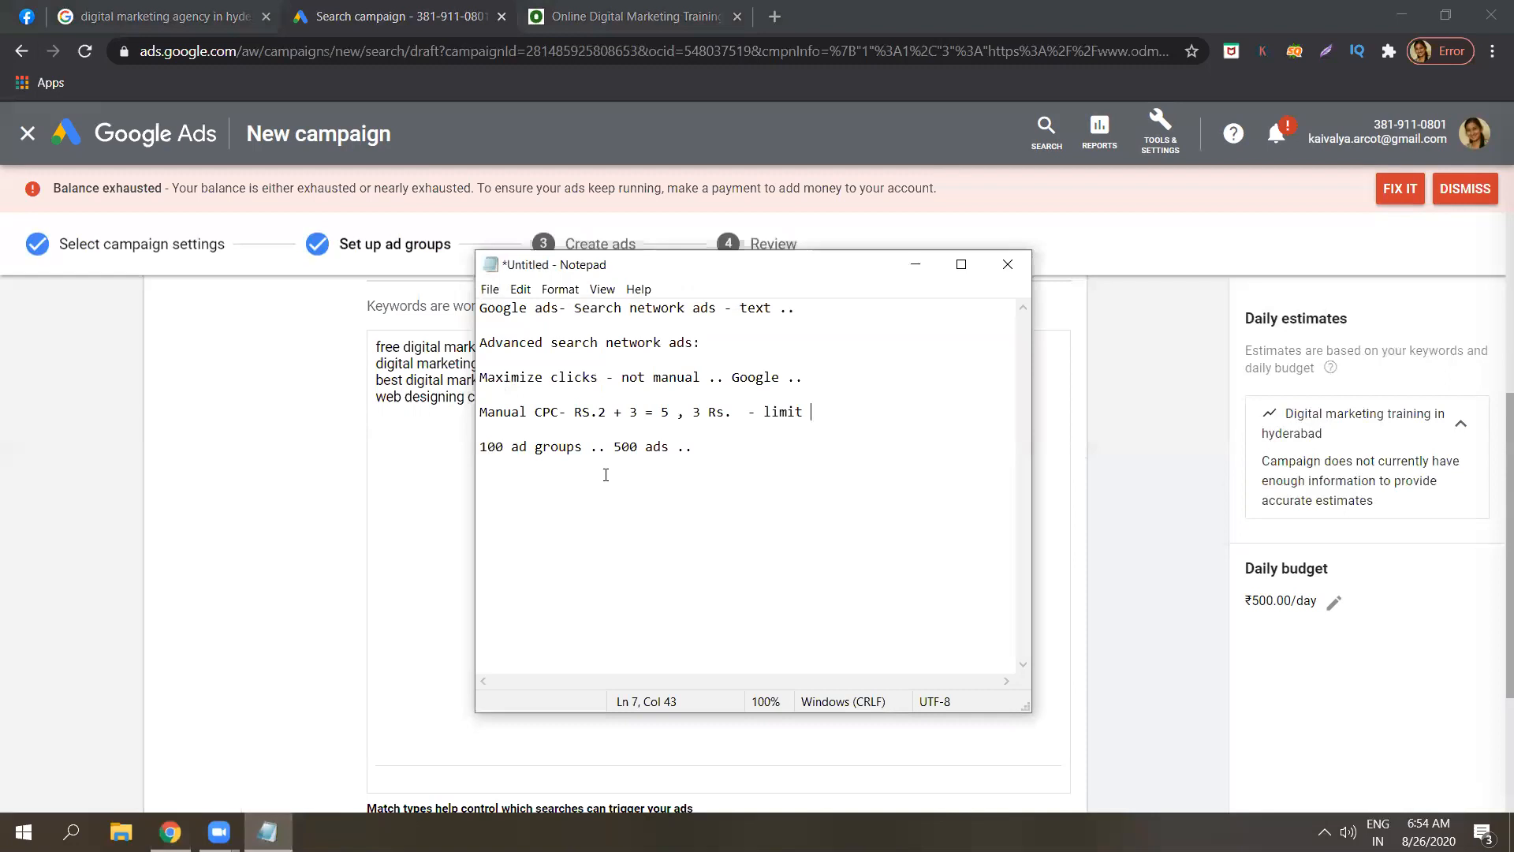
pyautogui.click(679, 449)
pyautogui.press('Return')
pyautogui.press('Return')
pyautogui.press('Return')
pyautogui.press('Return')
pyautogui.press('capslock')
pyautogui.write('T')
pyautogui.press('capslock')
pyautogui.write('y')
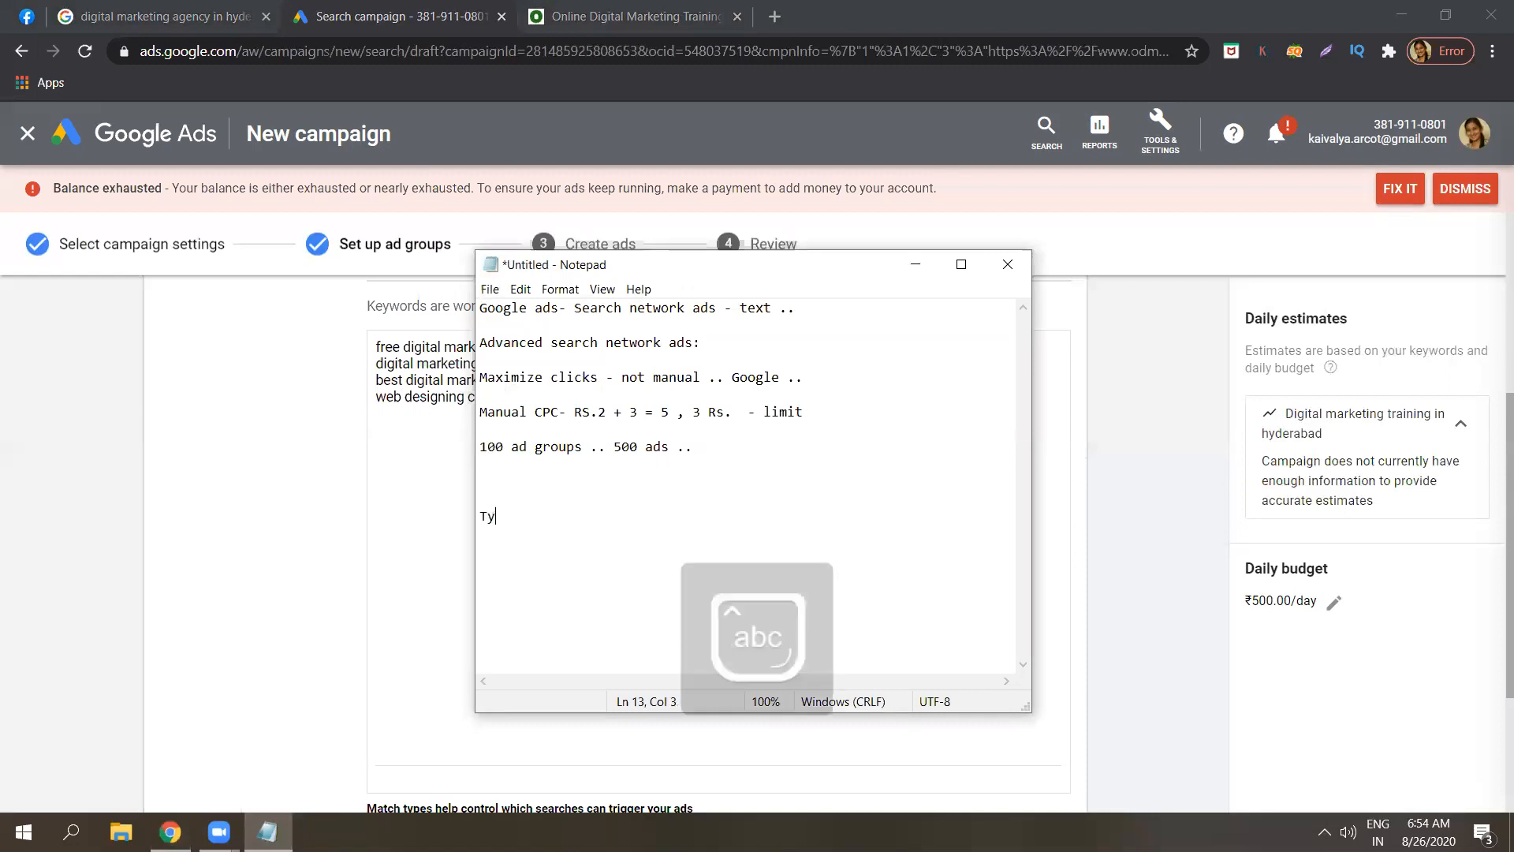
pyautogui.write('pes of')
pyautogui.press('capslock')
pyautogui.write('K')
pyautogui.press('capslock')
pyautogui.write('eywords :')
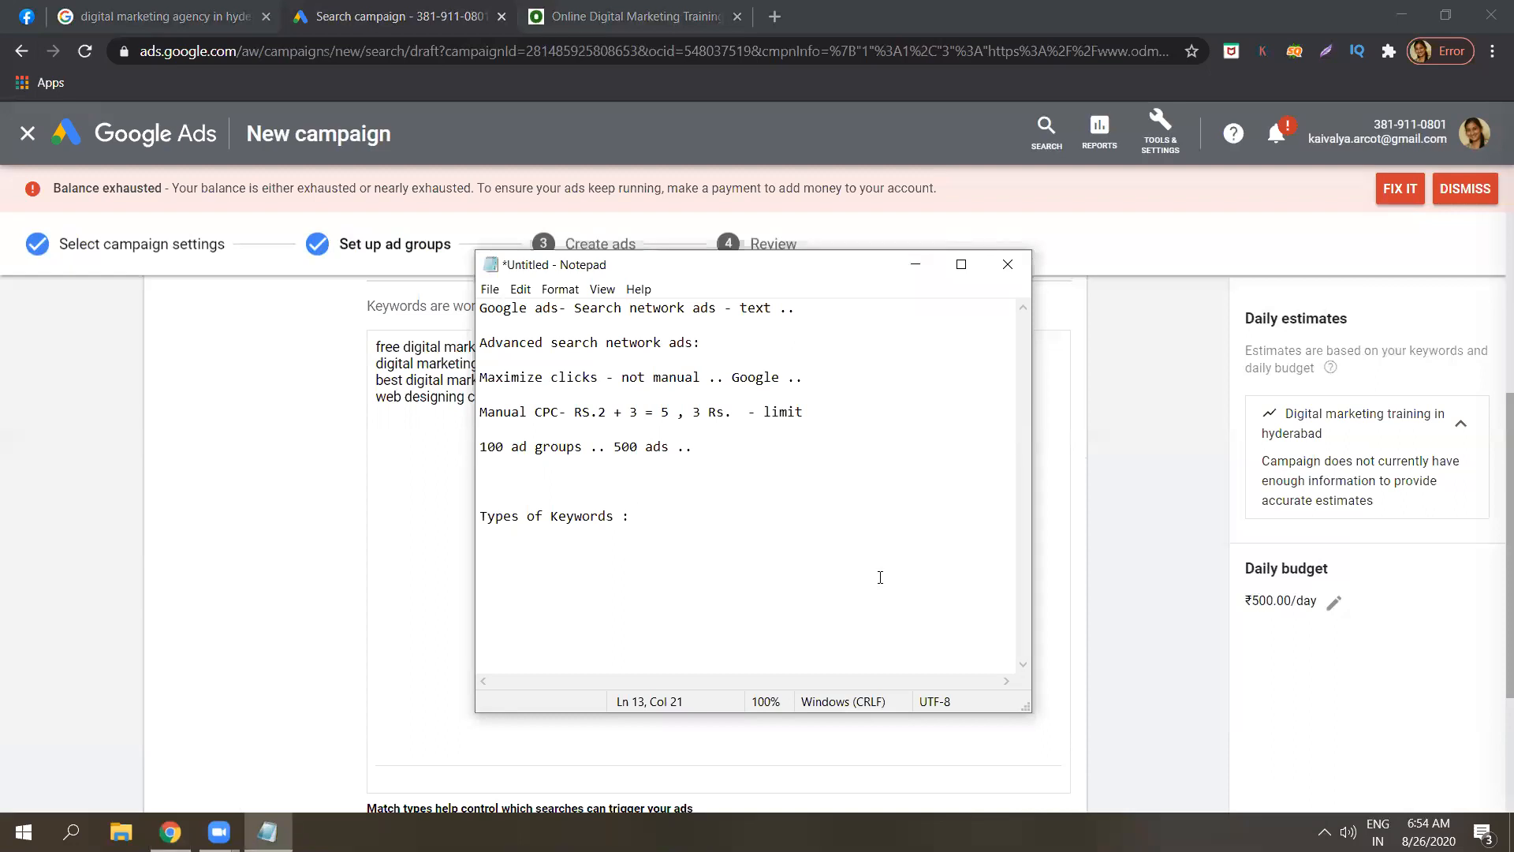
pyautogui.press('Return')
pyautogui.press('Return')
# Write '1. Broad match : at least one term is present' under the heading.
pyautogui.moveTo(848, 272); pyautogui.dragTo(1011, 276)
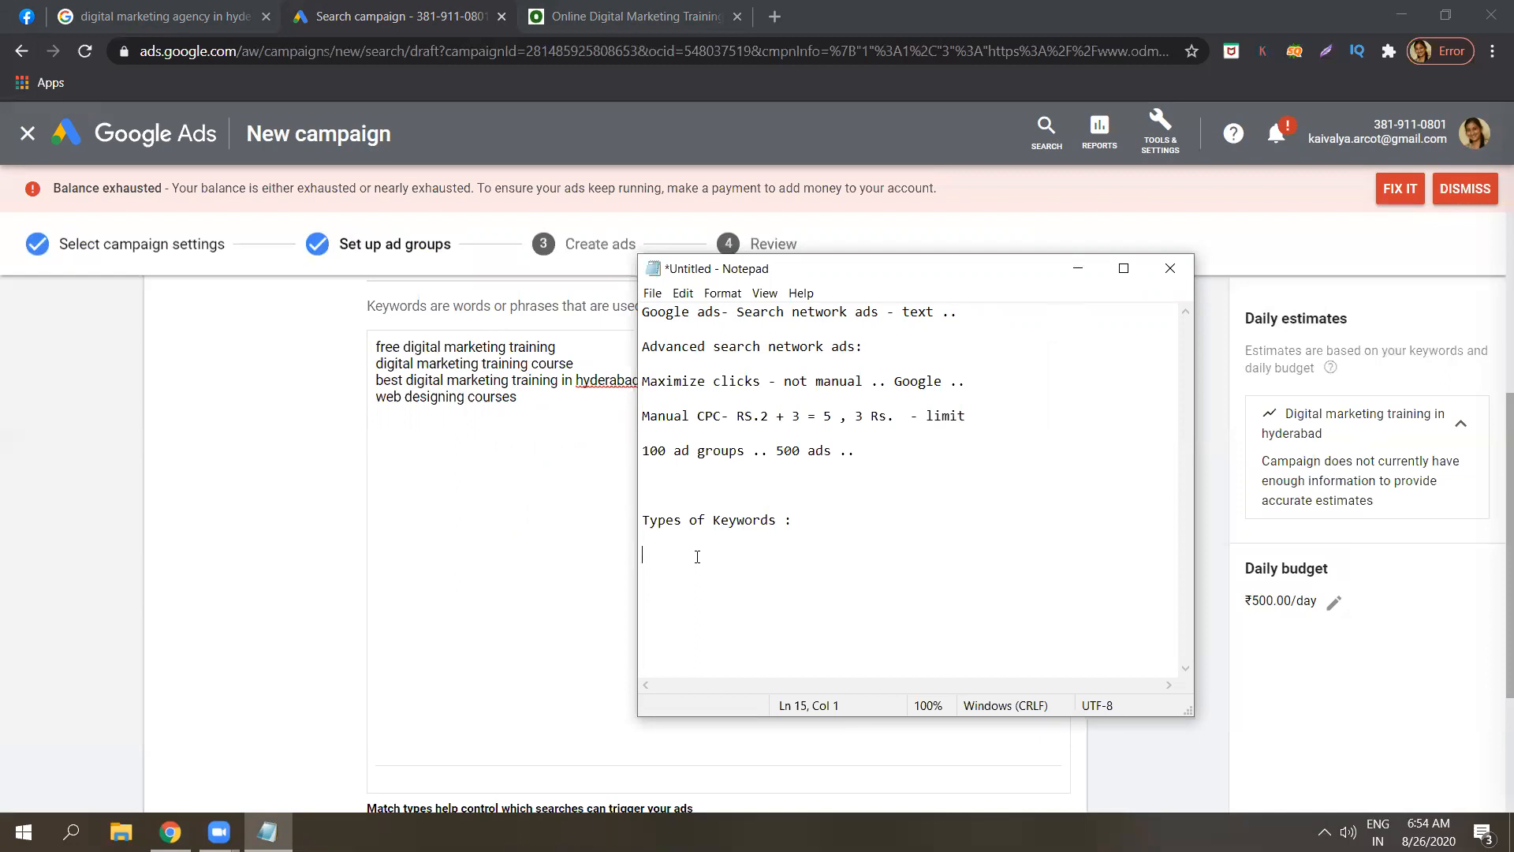
pyautogui.press('capslock')
pyautogui.press('capslock')
pyautogui.write('1')
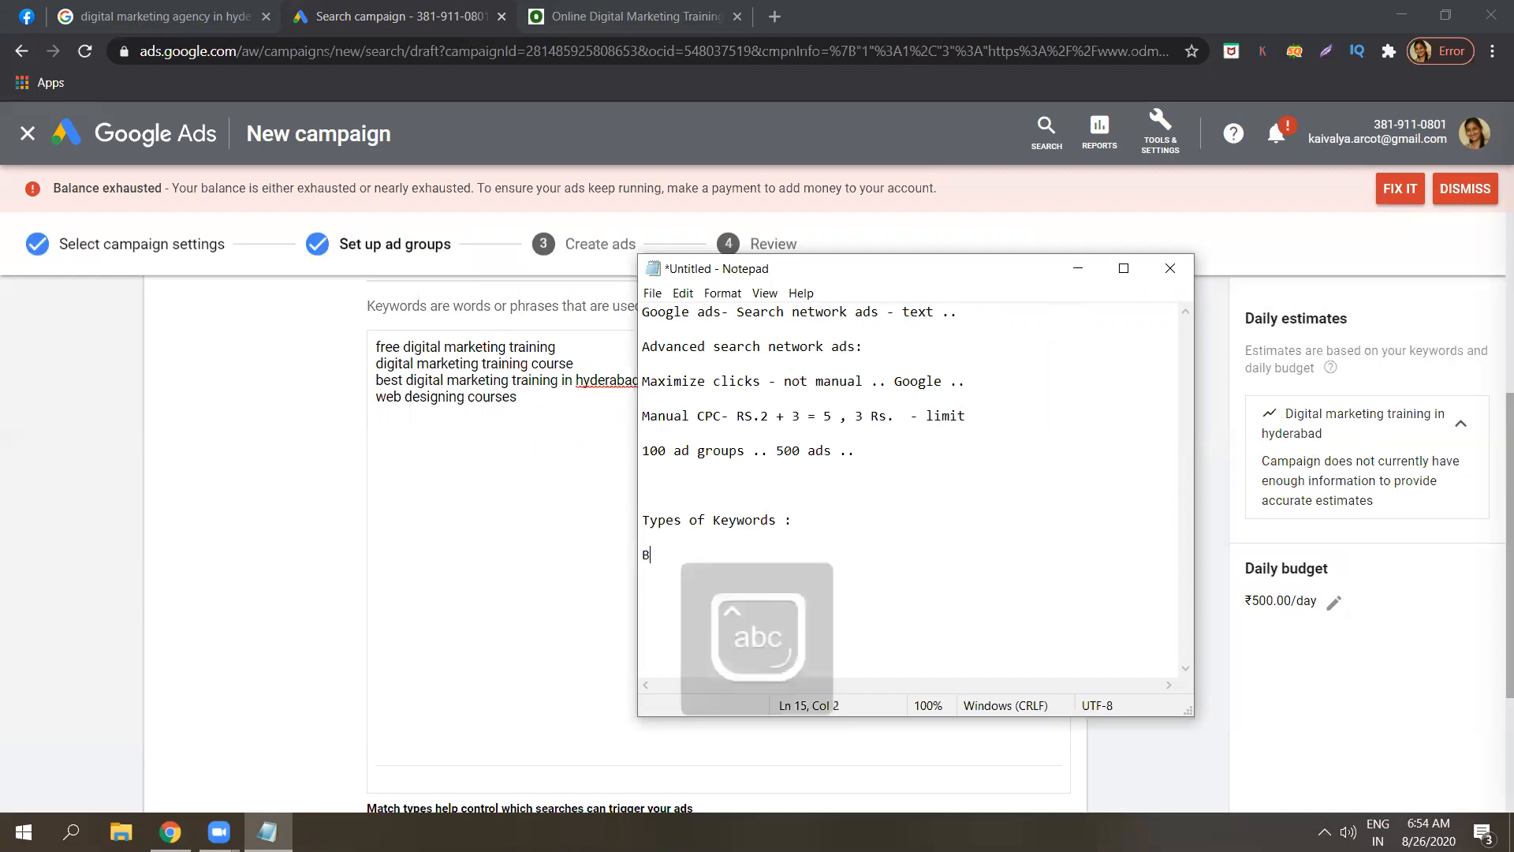
pyautogui.press('capslock')
pyautogui.write('. B')
pyautogui.press('capslock')
pyautogui.write('road match :')
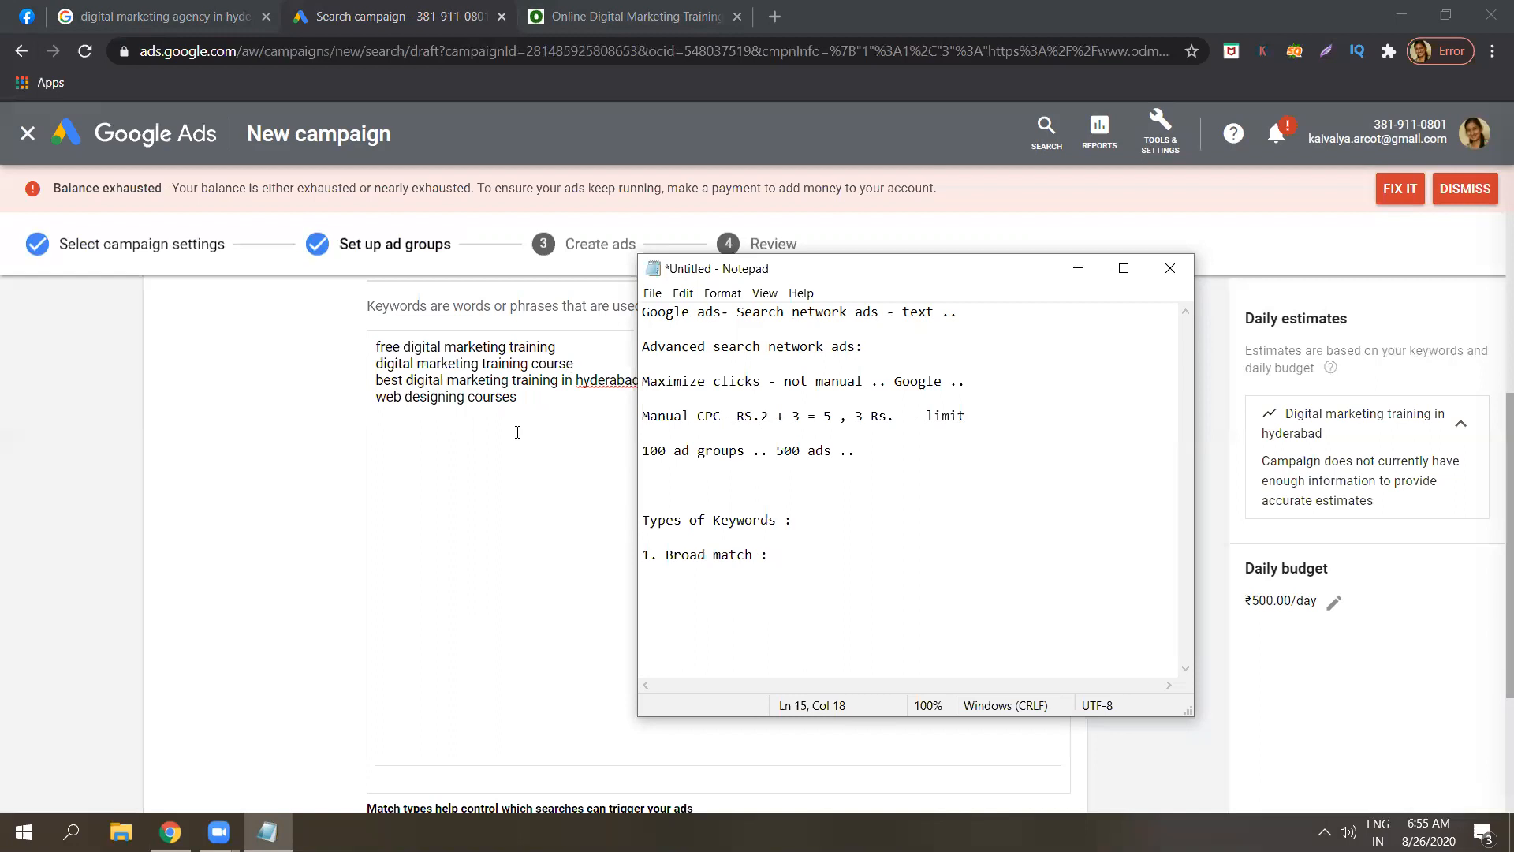
pyautogui.write('at least one term is preset')
pyautogui.press('BackSpace')
pyautogui.write('nt')
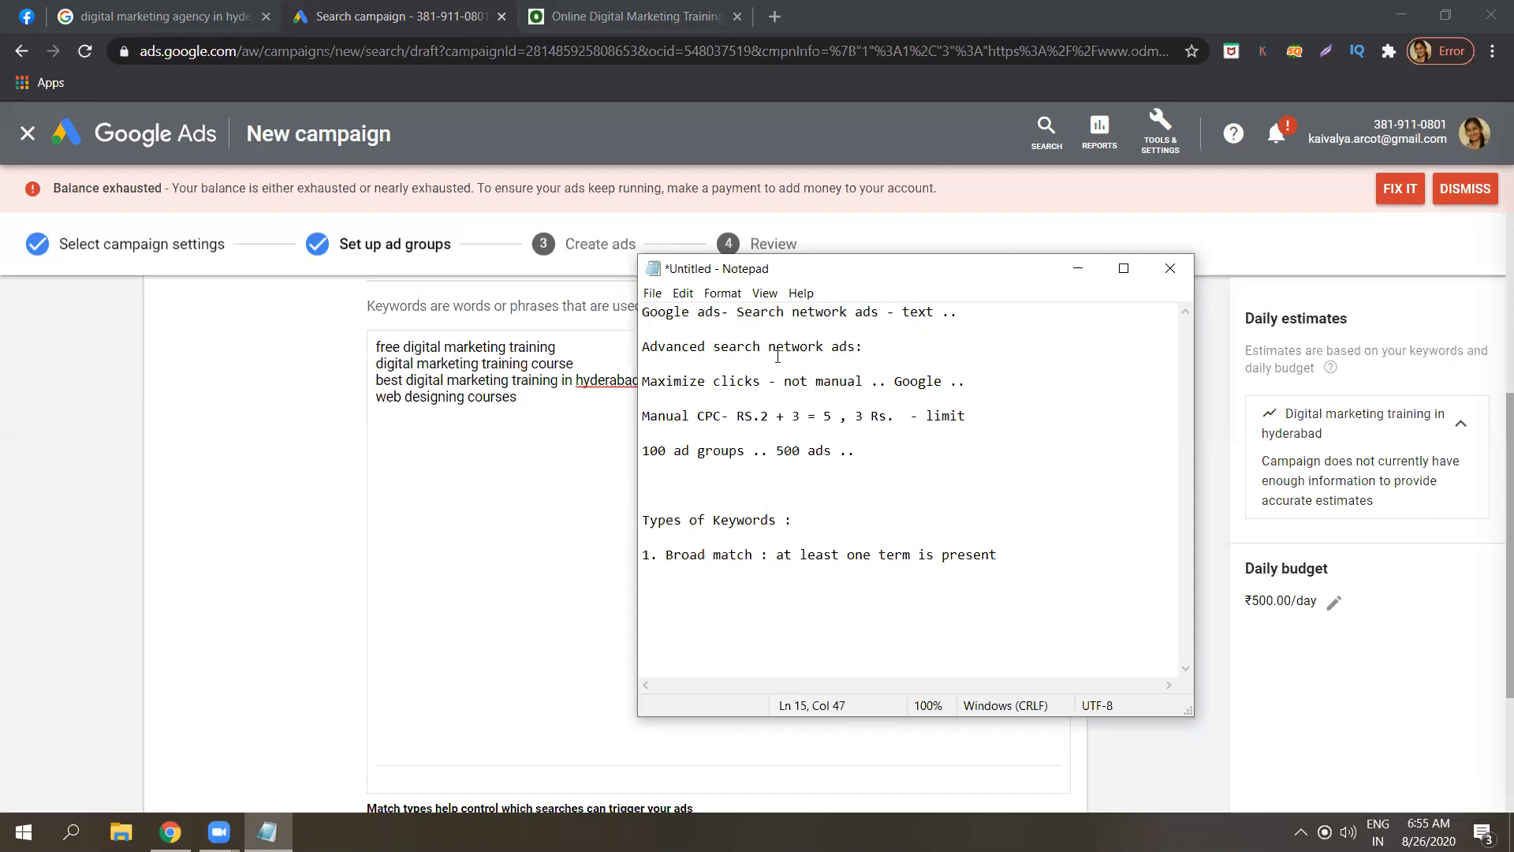
pyautogui.moveTo(803, 273); pyautogui.dragTo(974, 276)
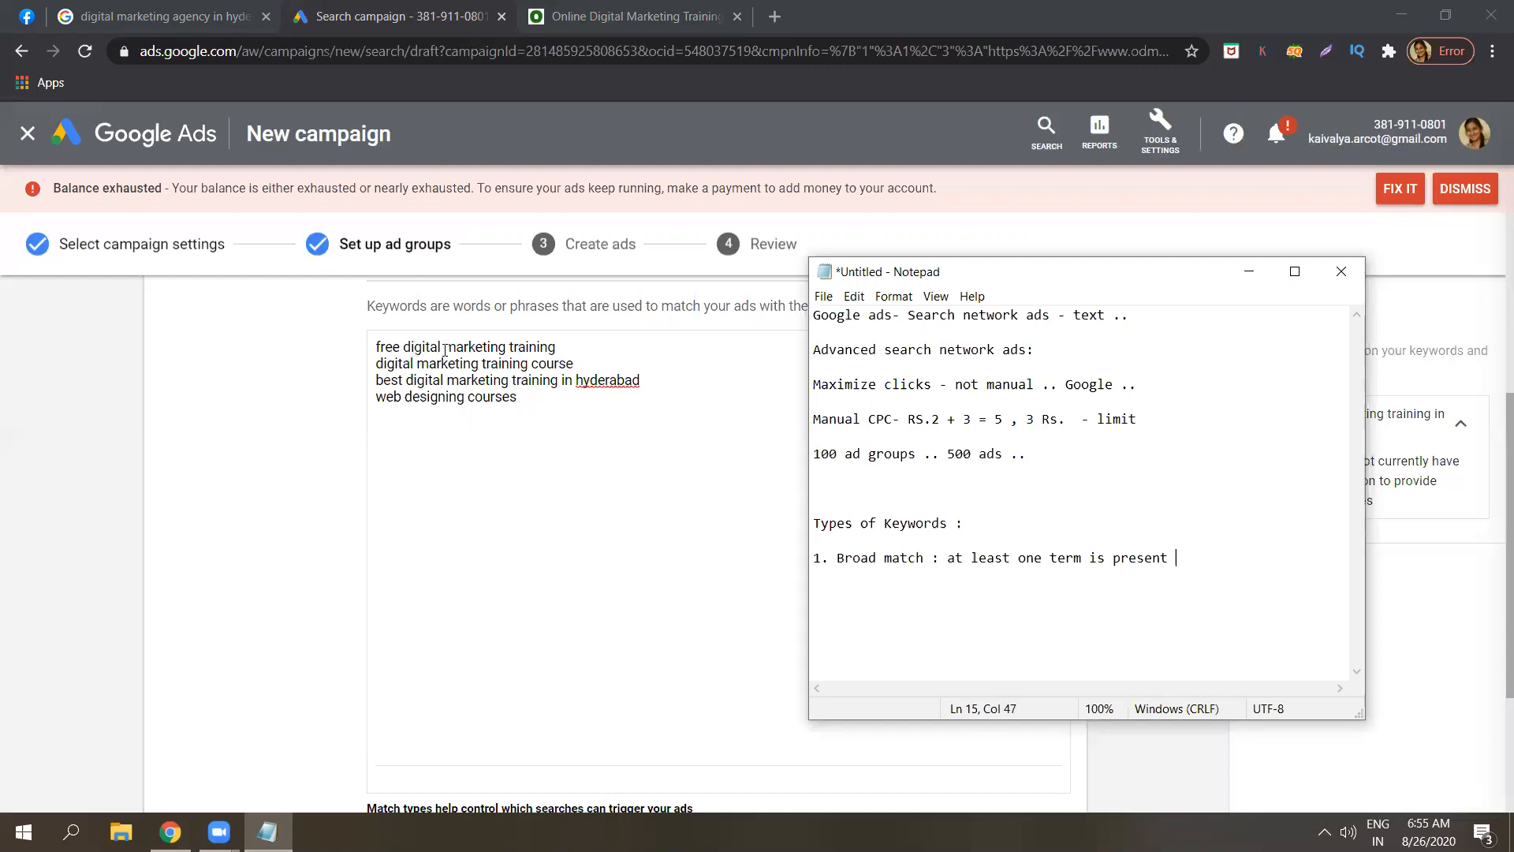
# Write '2. Phrase match : entire phrase is in exact order like search query' on a new line.
pyautogui.doubleClick(407, 348)
pyautogui.click(407, 348)
pyautogui.click(268, 832)
pyautogui.press('Return')
pyautogui.write('2.')
pyautogui.press('capslock')
pyautogui.write('P')
pyautogui.press('capslock')
pyautogui.write('hrase mact')
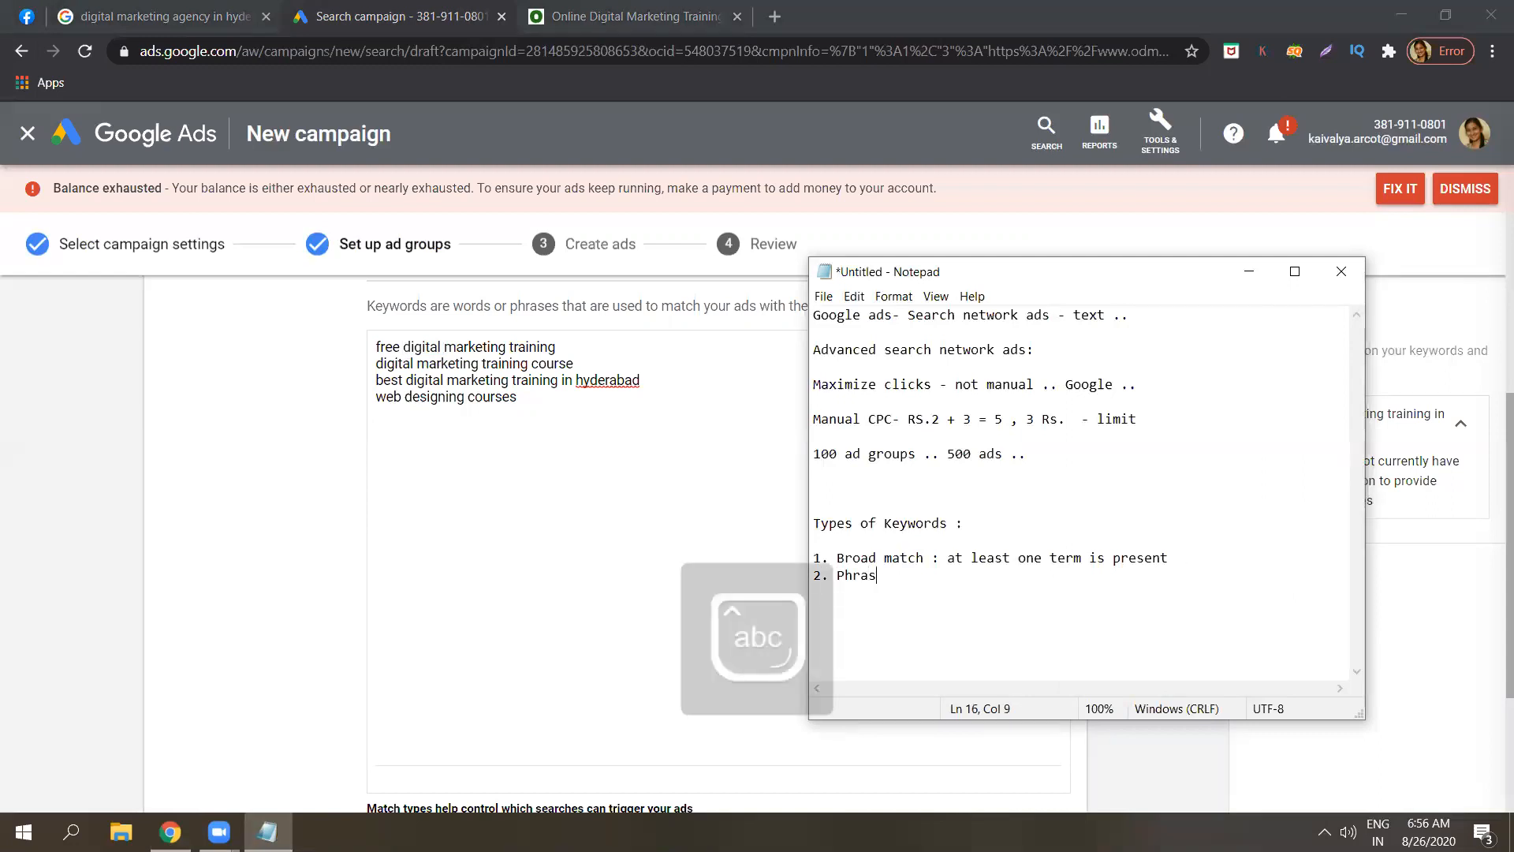
pyautogui.press('BackSpace')
pyautogui.press('BackSpace')
pyautogui.write('tch ')
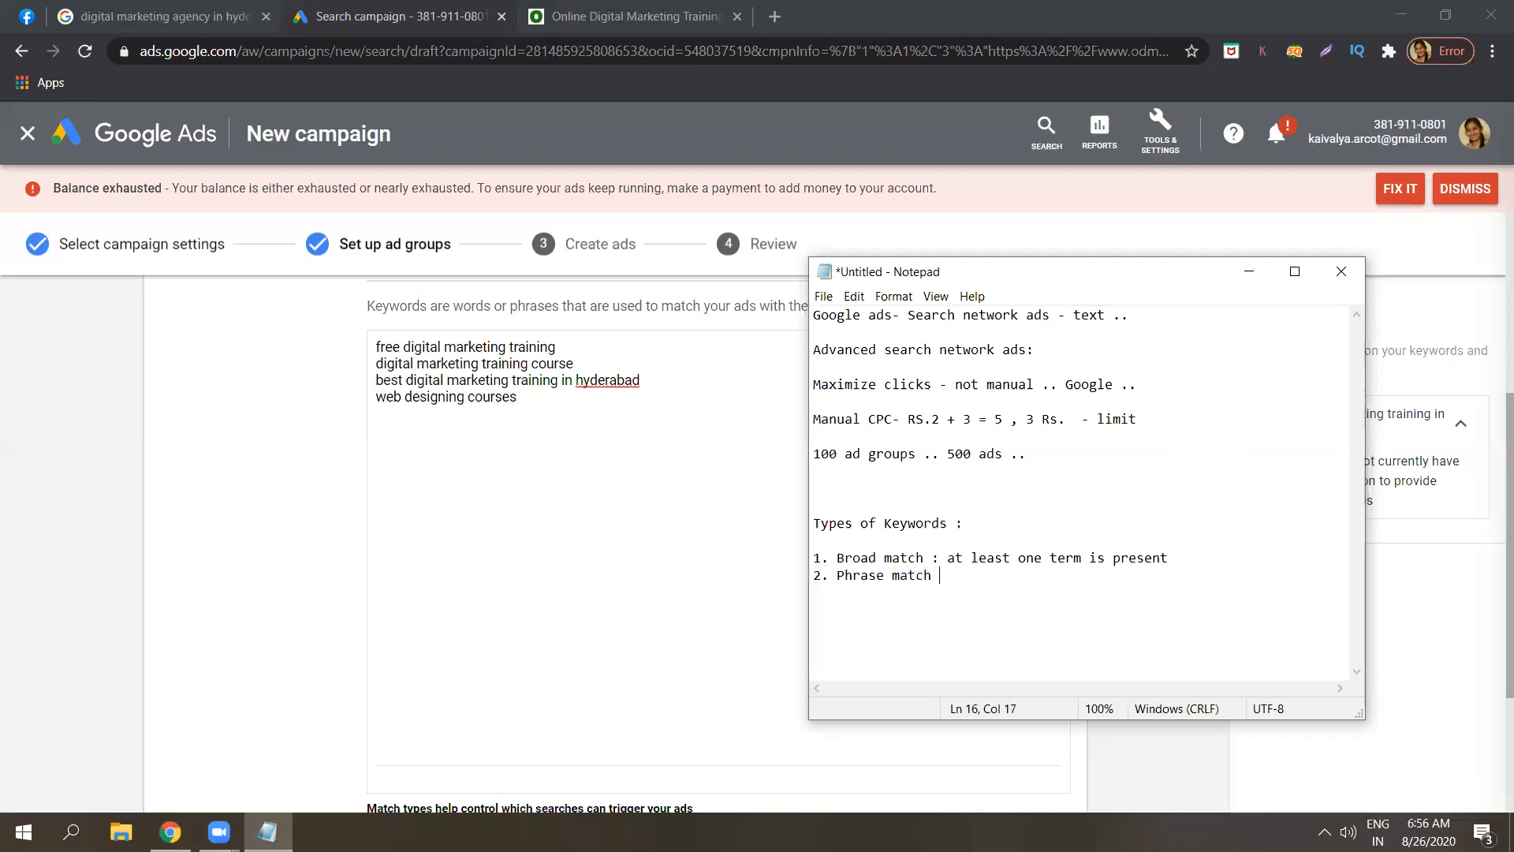
pyautogui.write(':  entire phrase is in exact order like search query')
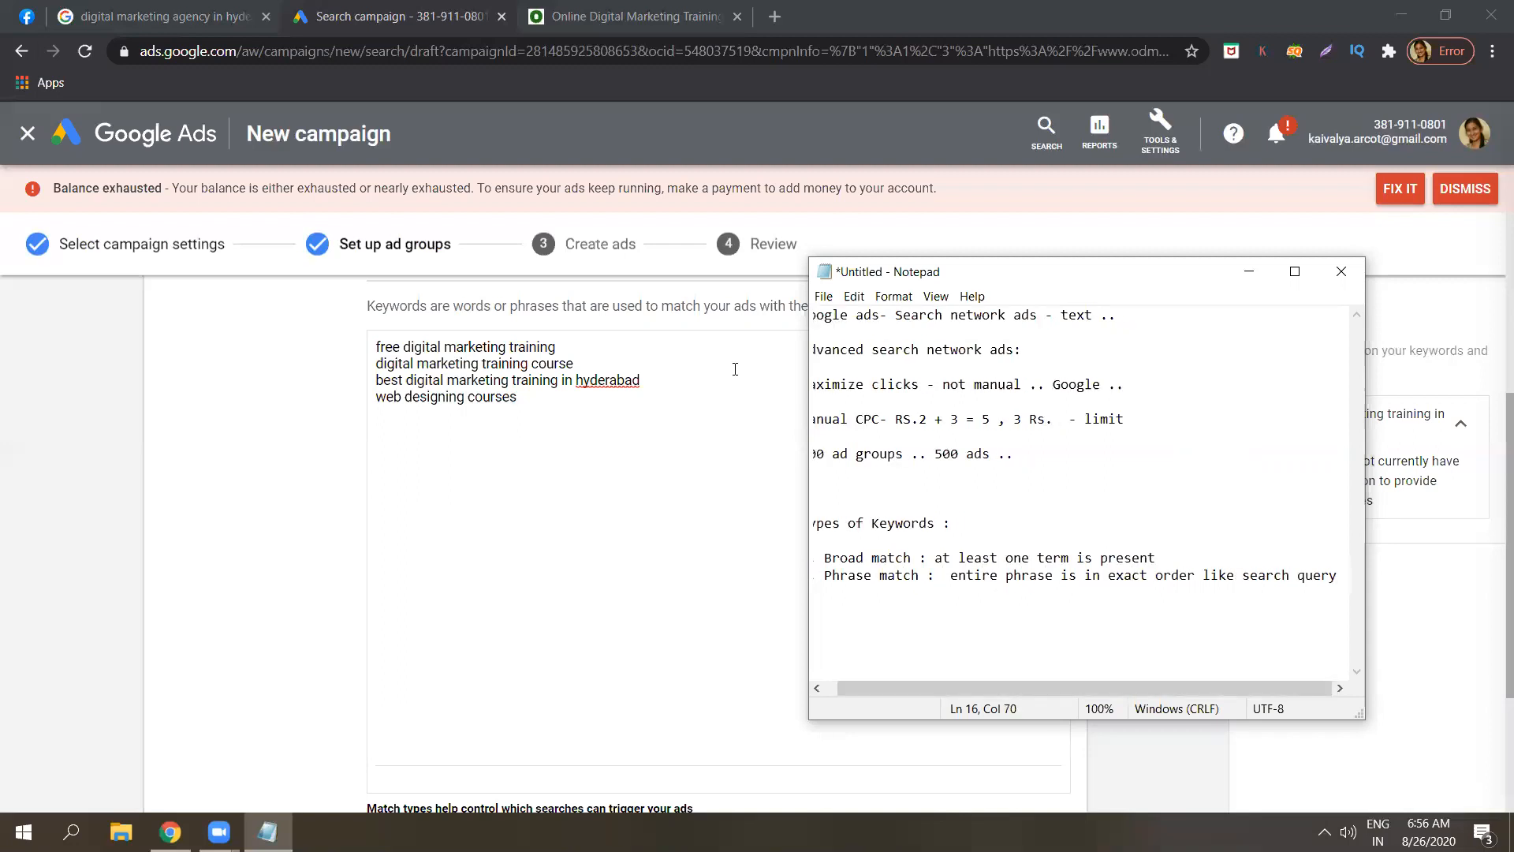
pyautogui.moveTo(571, 365); pyautogui.dragTo(682, 540)
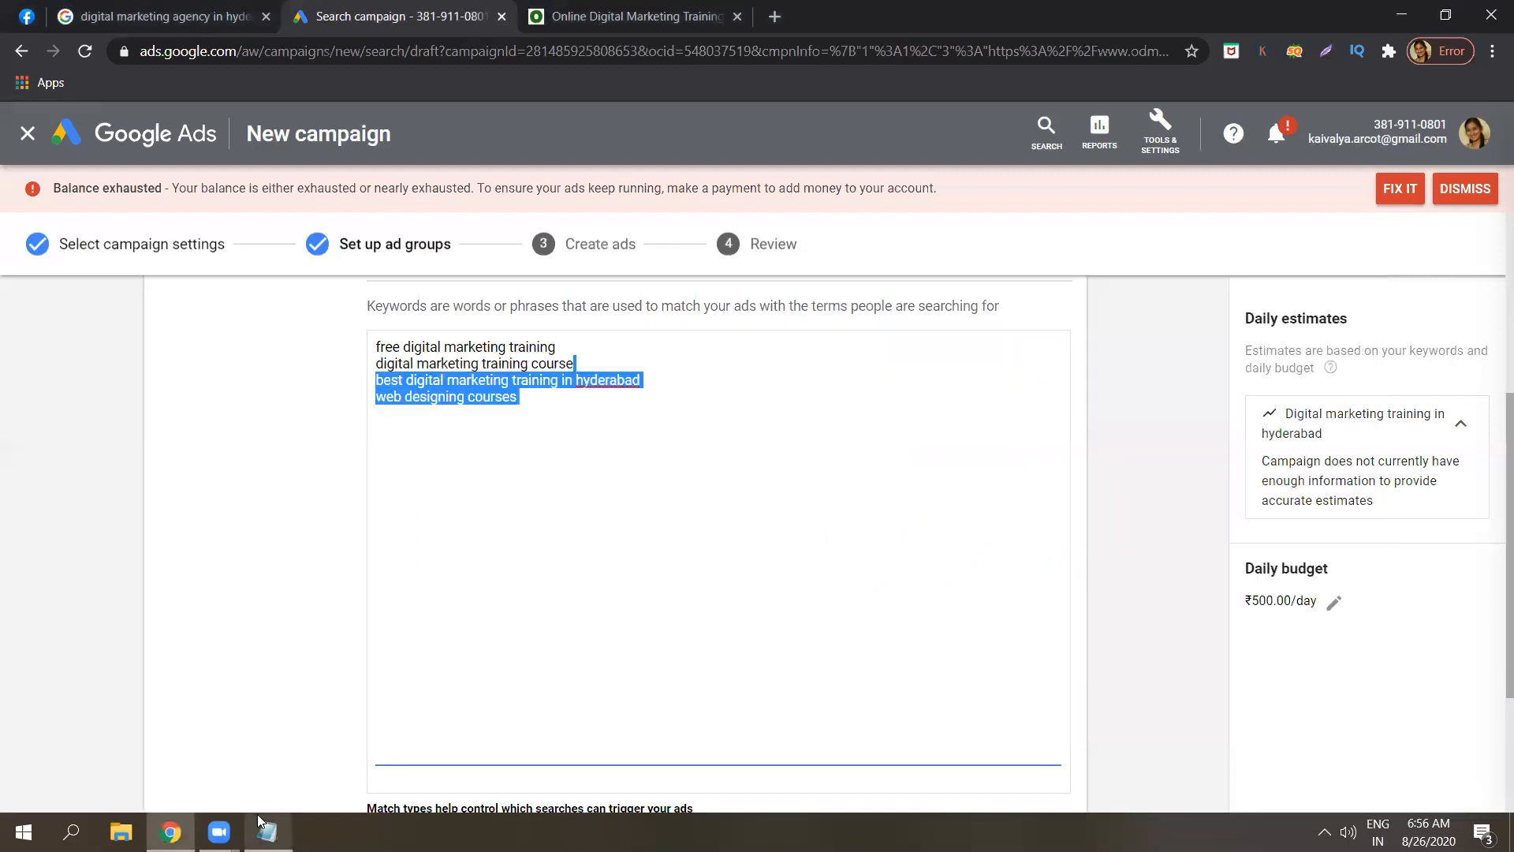
pyautogui.hotkey('alt', 'Tab')
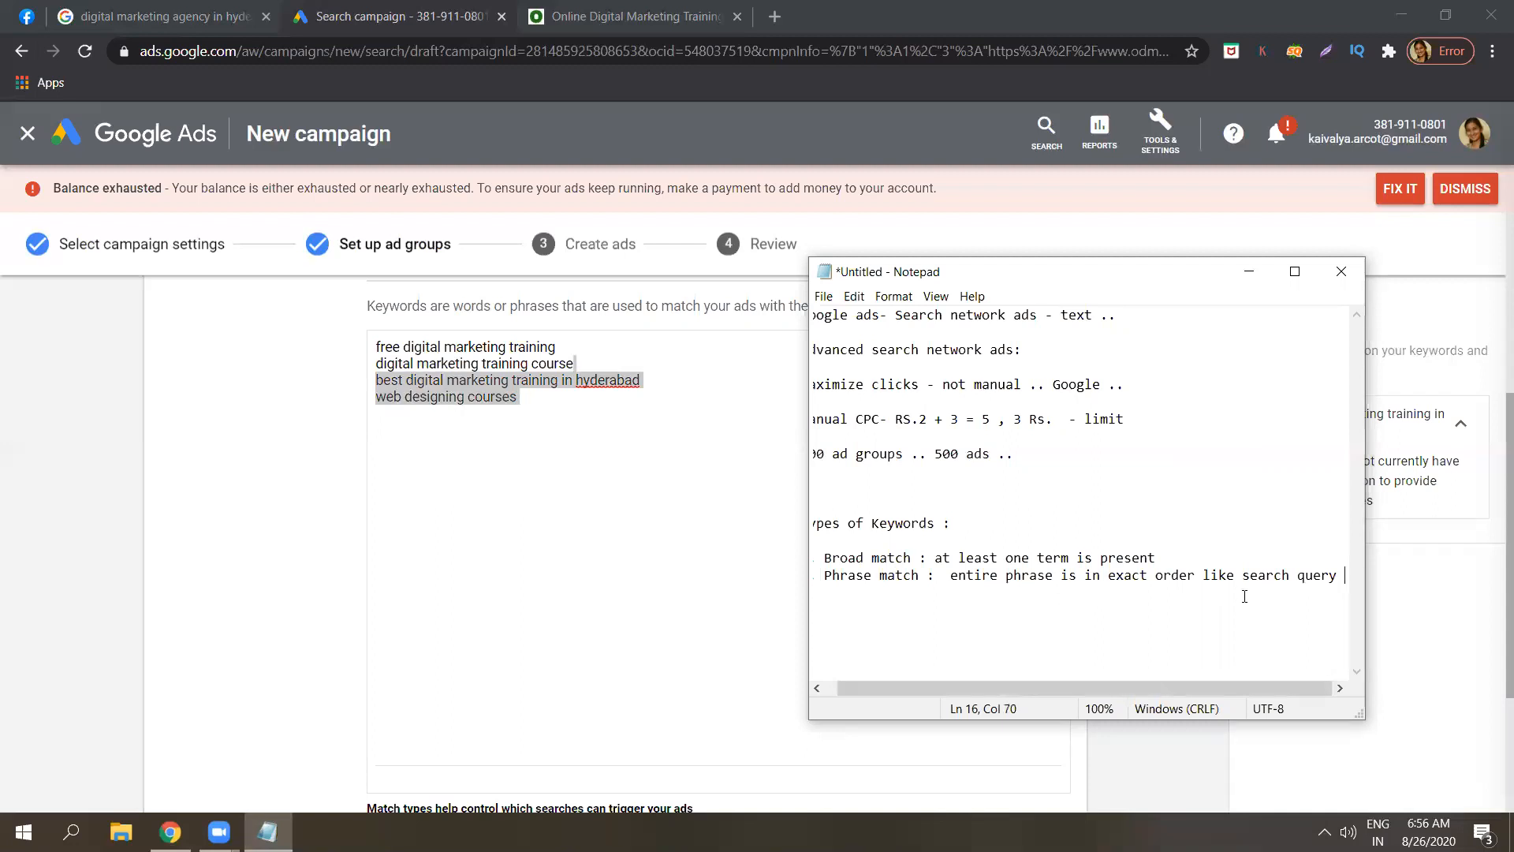
# Under the Phrase match entry, add the indented line 'Prefixes and suffixes are allowed..'.
pyautogui.press('Return')
pyautogui.write('P')
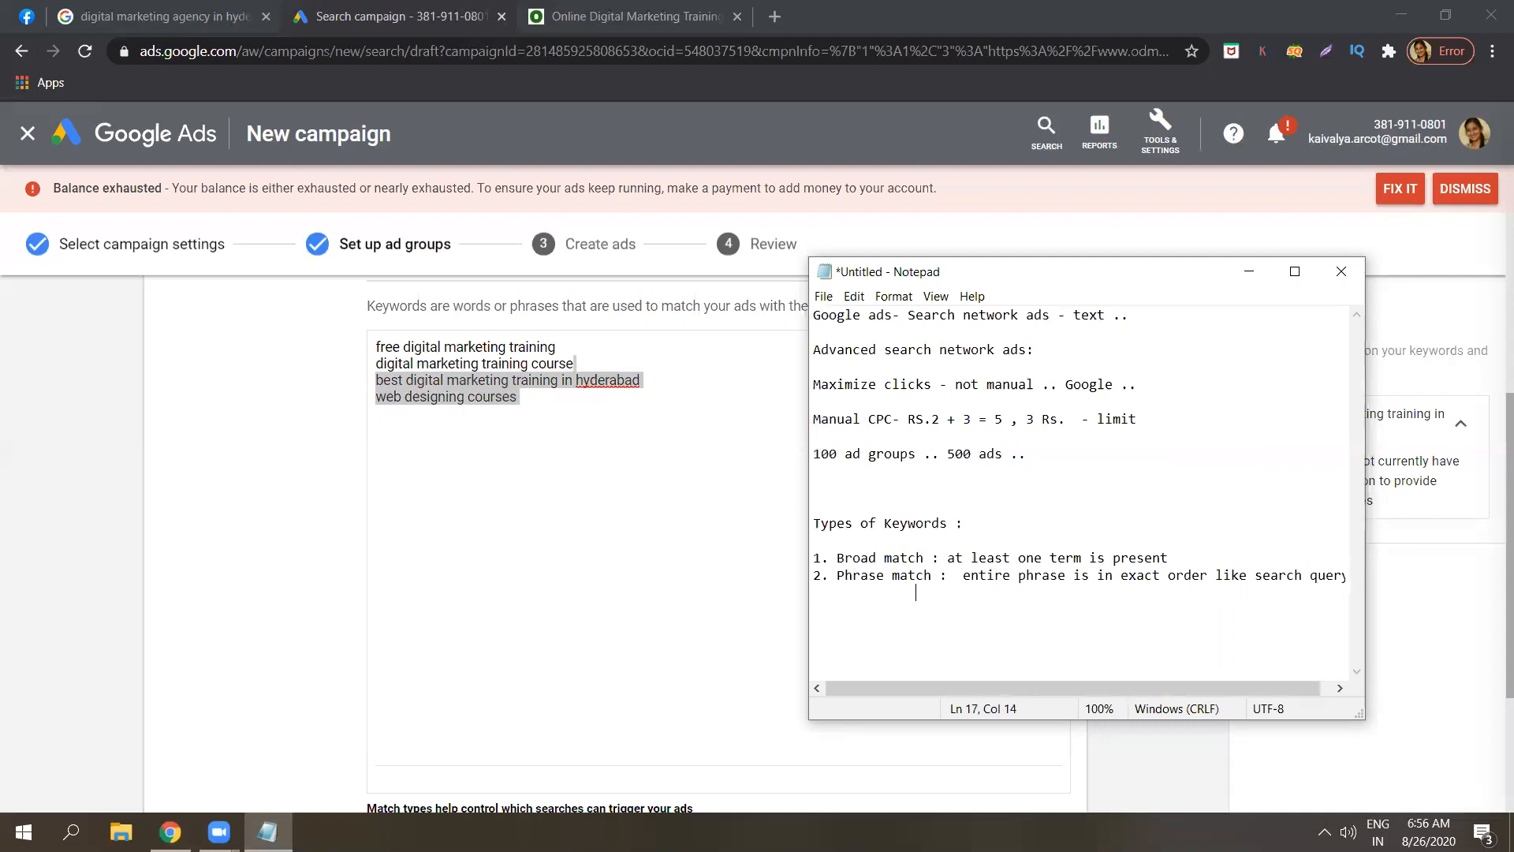
pyautogui.press('capslock')
pyautogui.press('capslock')
pyautogui.write('re')
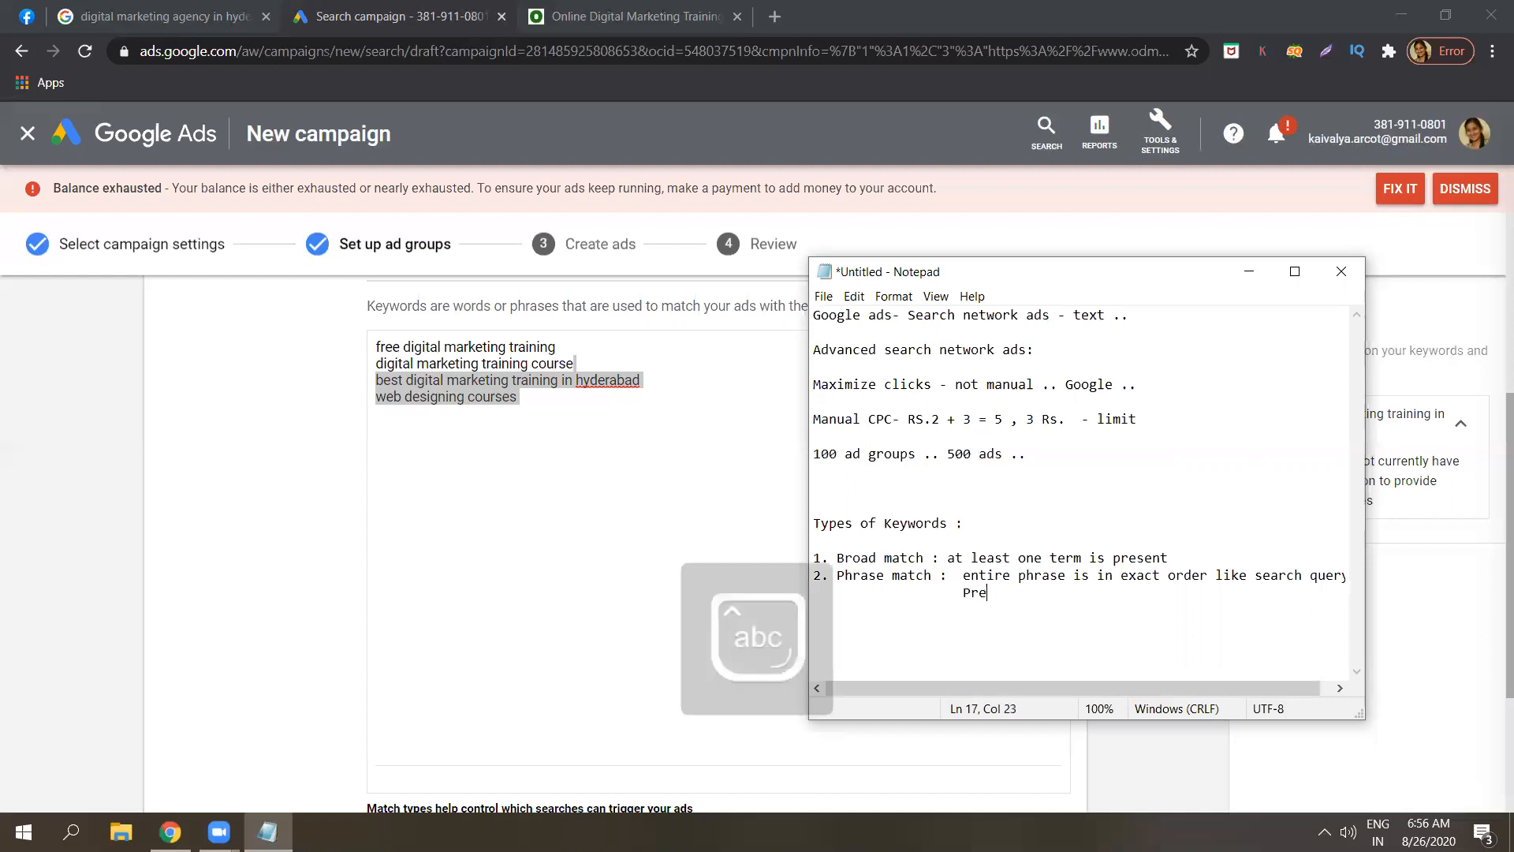
pyautogui.write('fixes and sufix')
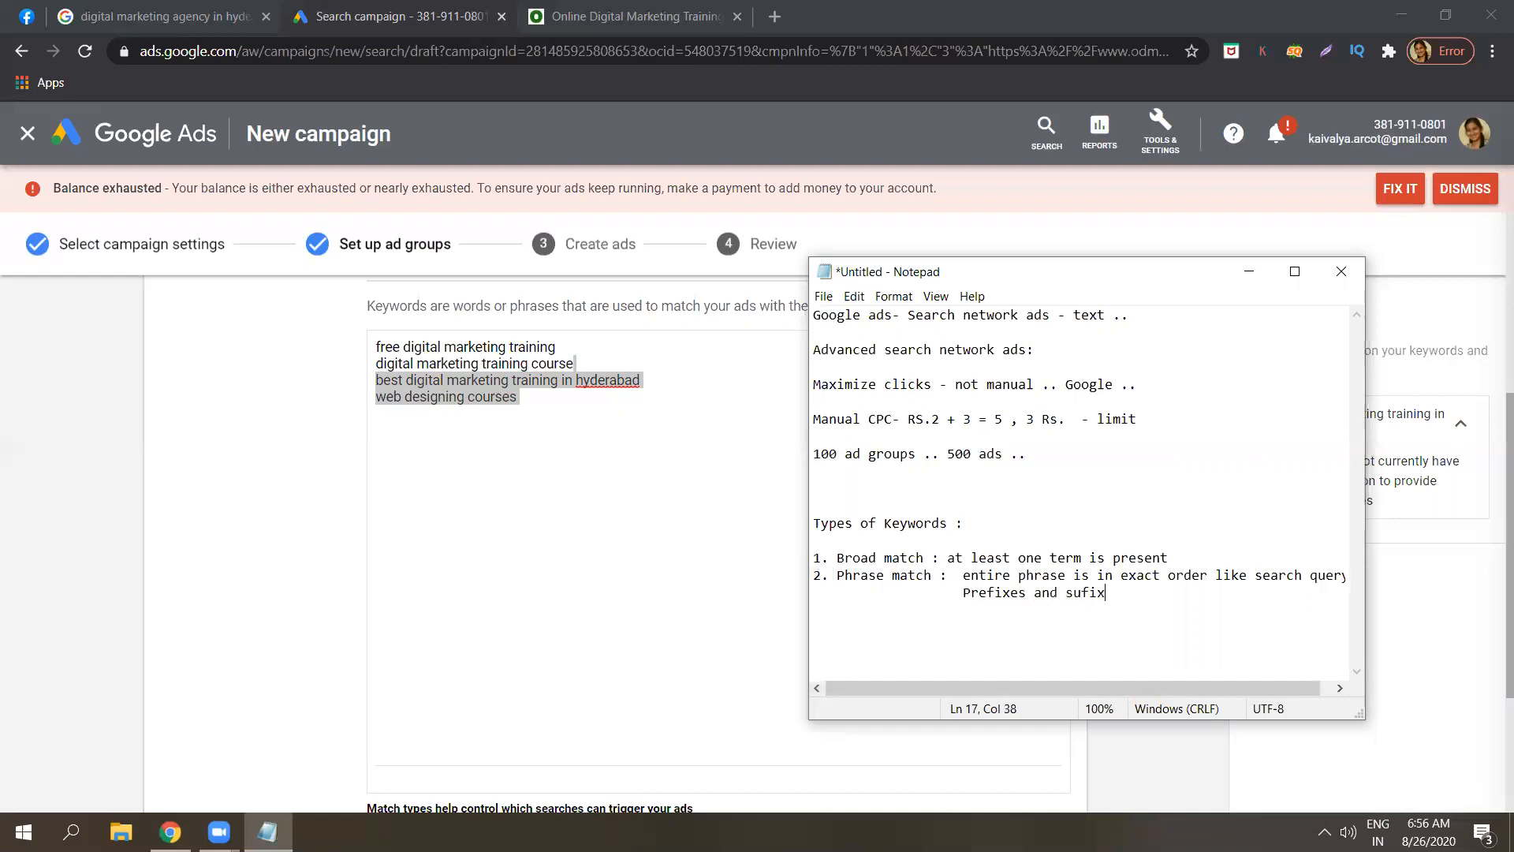
pyautogui.press('BackSpace')
pyautogui.press('BackSpace')
pyautogui.write('fixes are allowed..')
pyautogui.click(560, 347)
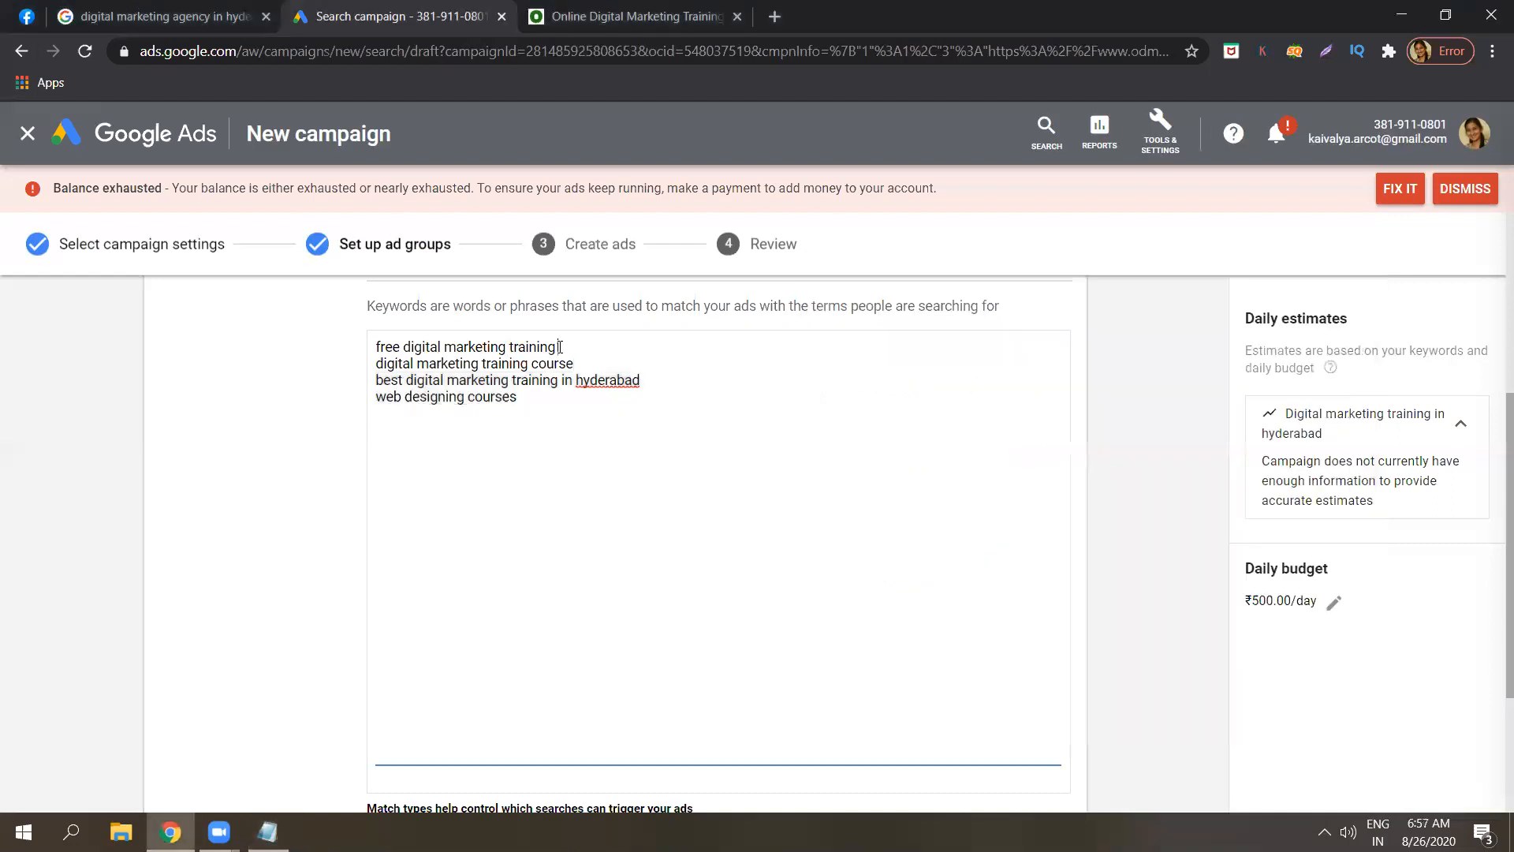
pyautogui.moveTo(560, 347); pyautogui.dragTo(487, 350)
pyautogui.click(521, 412)
pyautogui.moveTo(560, 347); pyautogui.dragTo(370, 352)
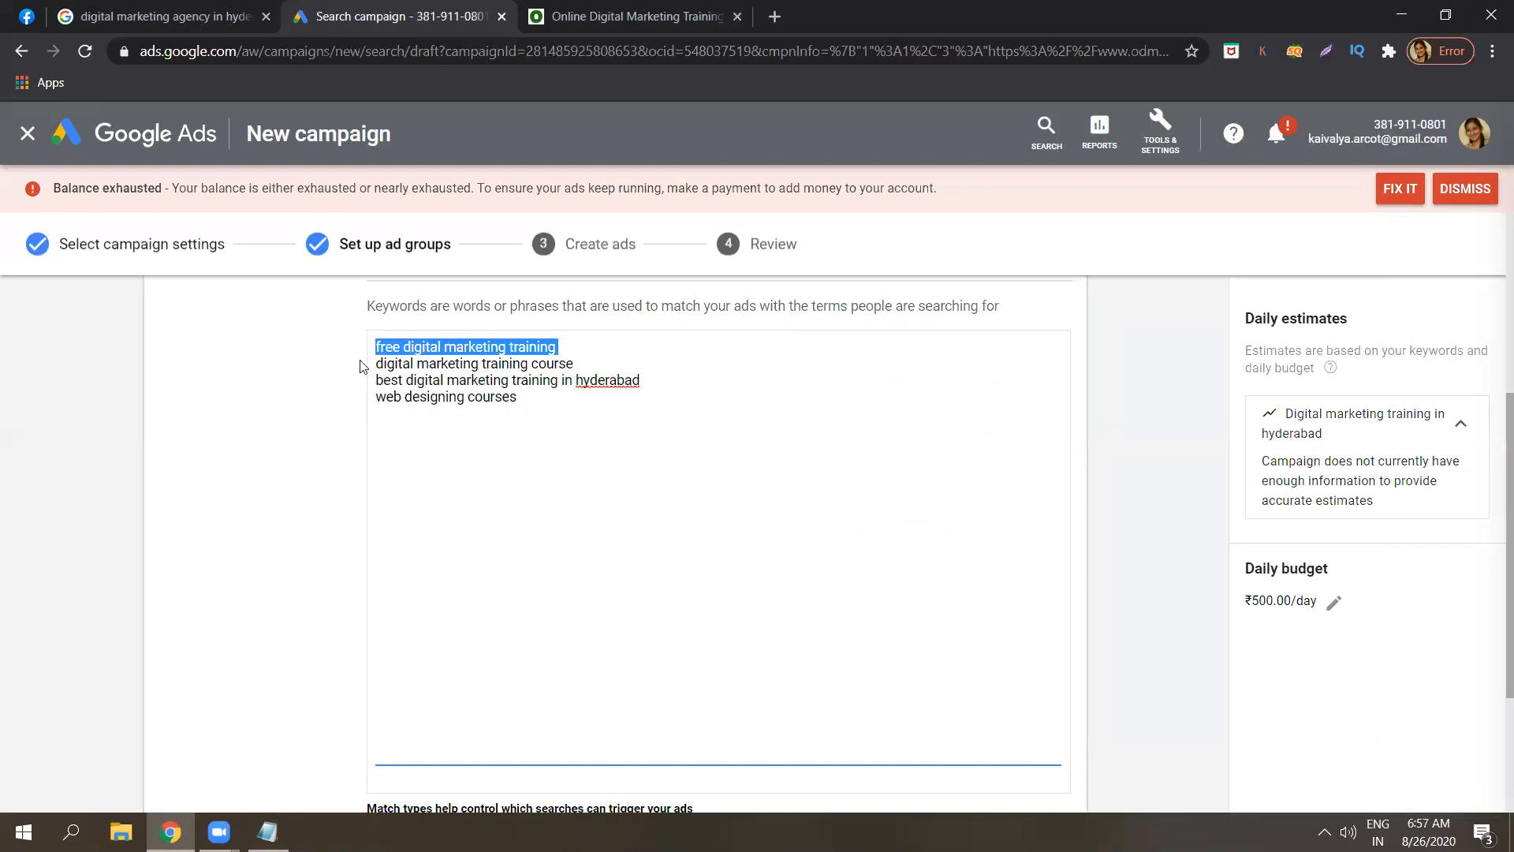
pyautogui.click(292, 536)
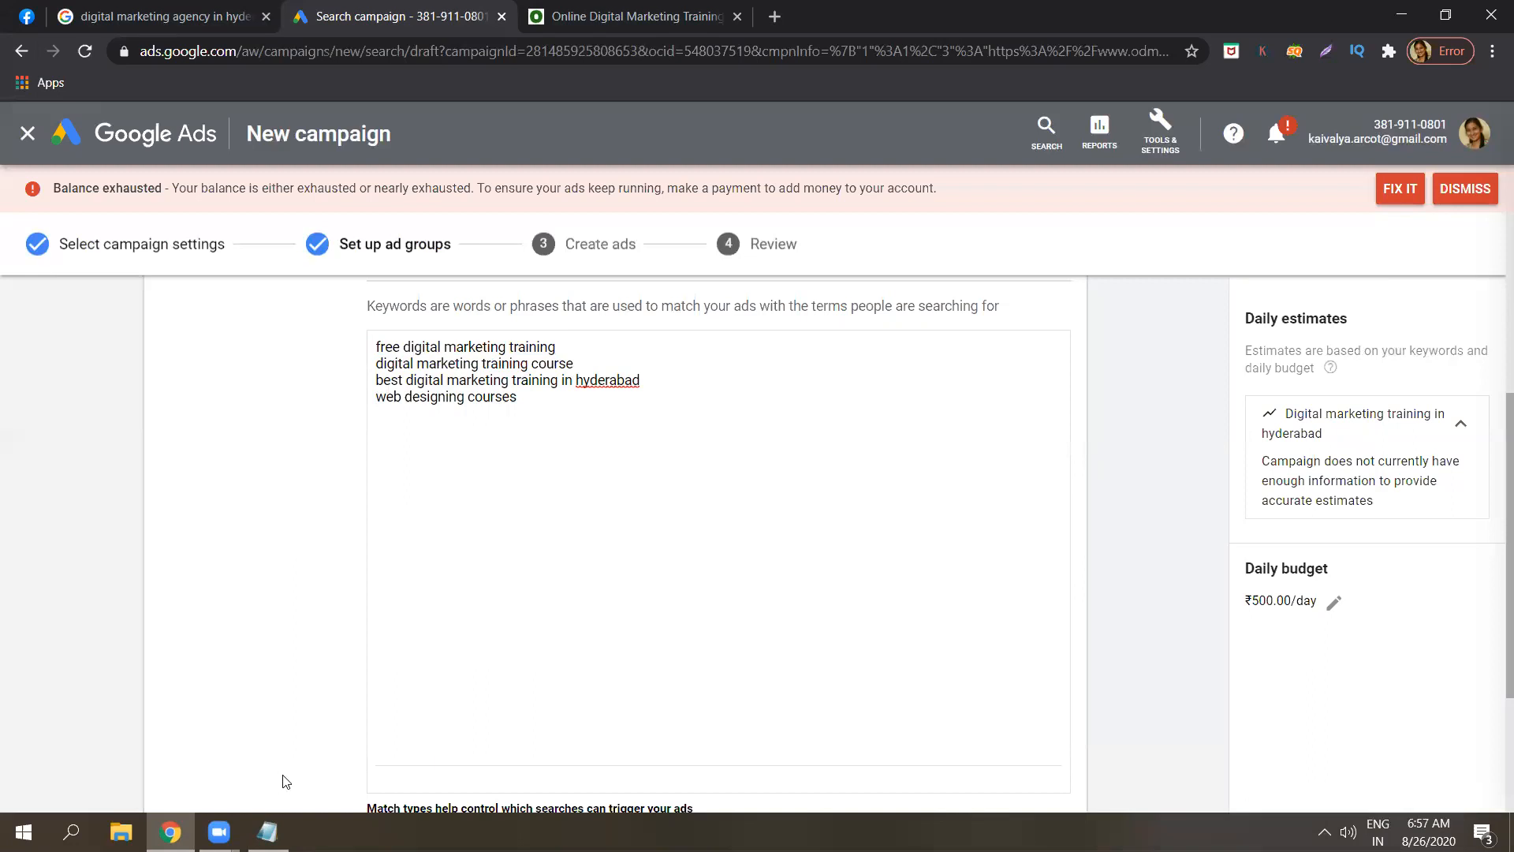
pyautogui.click(267, 832)
pyautogui.press('Return')
pyautogui.press('Return')
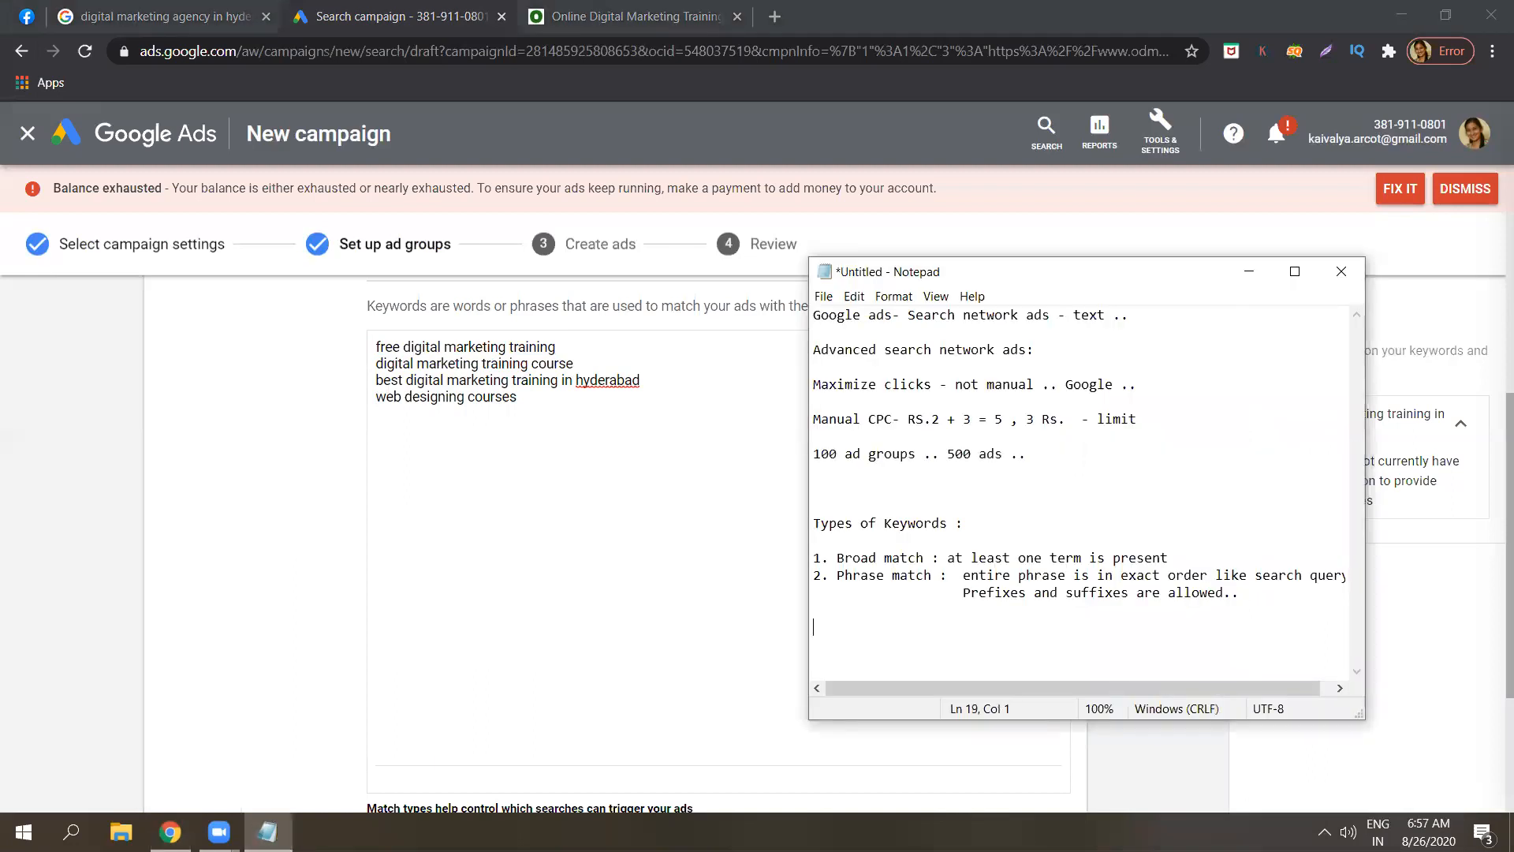
# Type the example keyword 'Free digital marketing training in hyderabad' below the notes.
pyautogui.write('Fr')
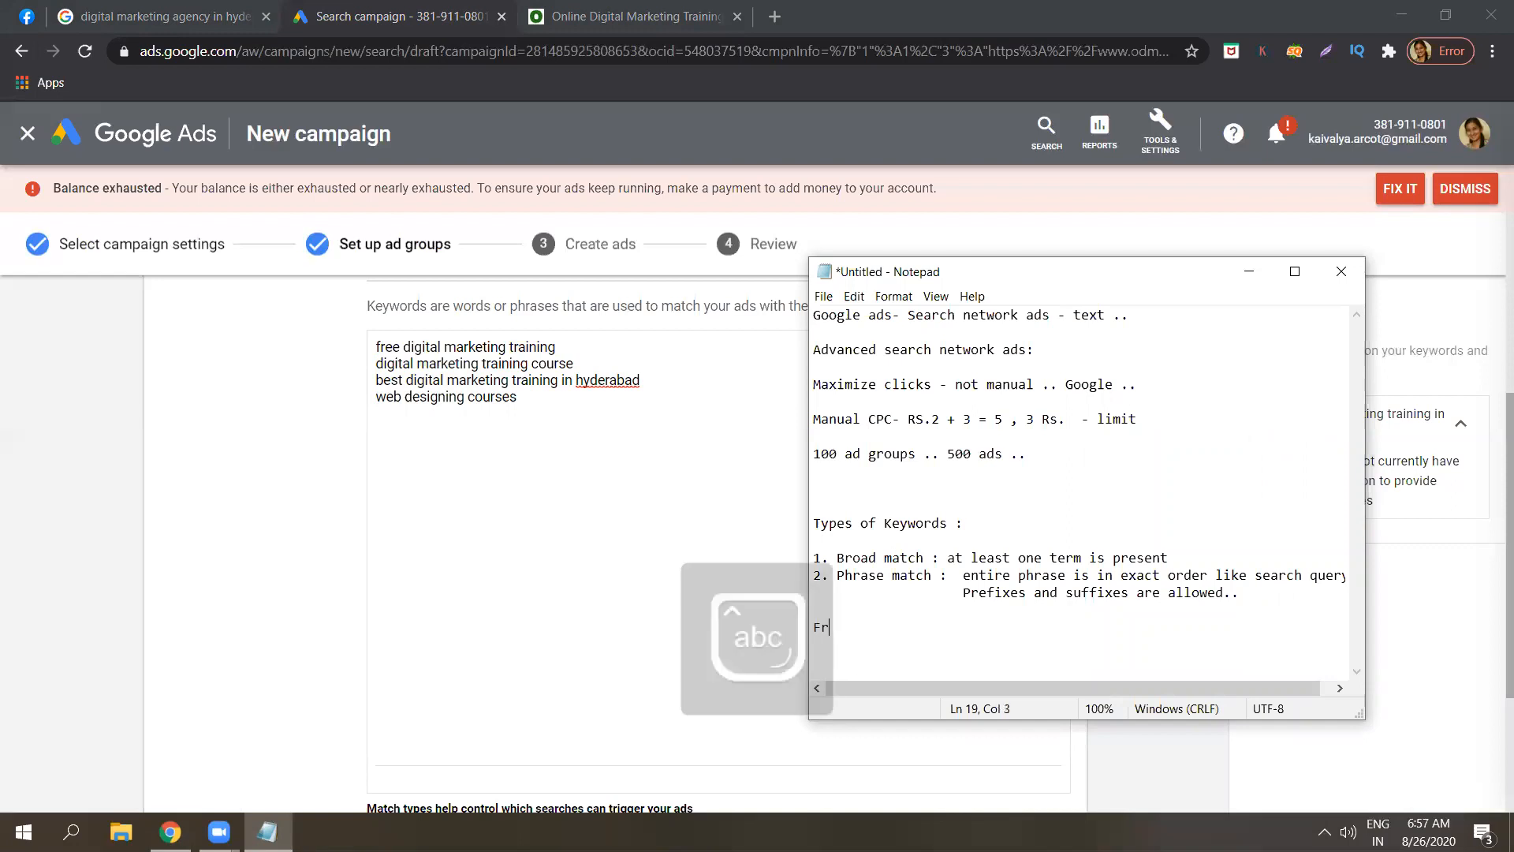
pyautogui.write('ee digital m')
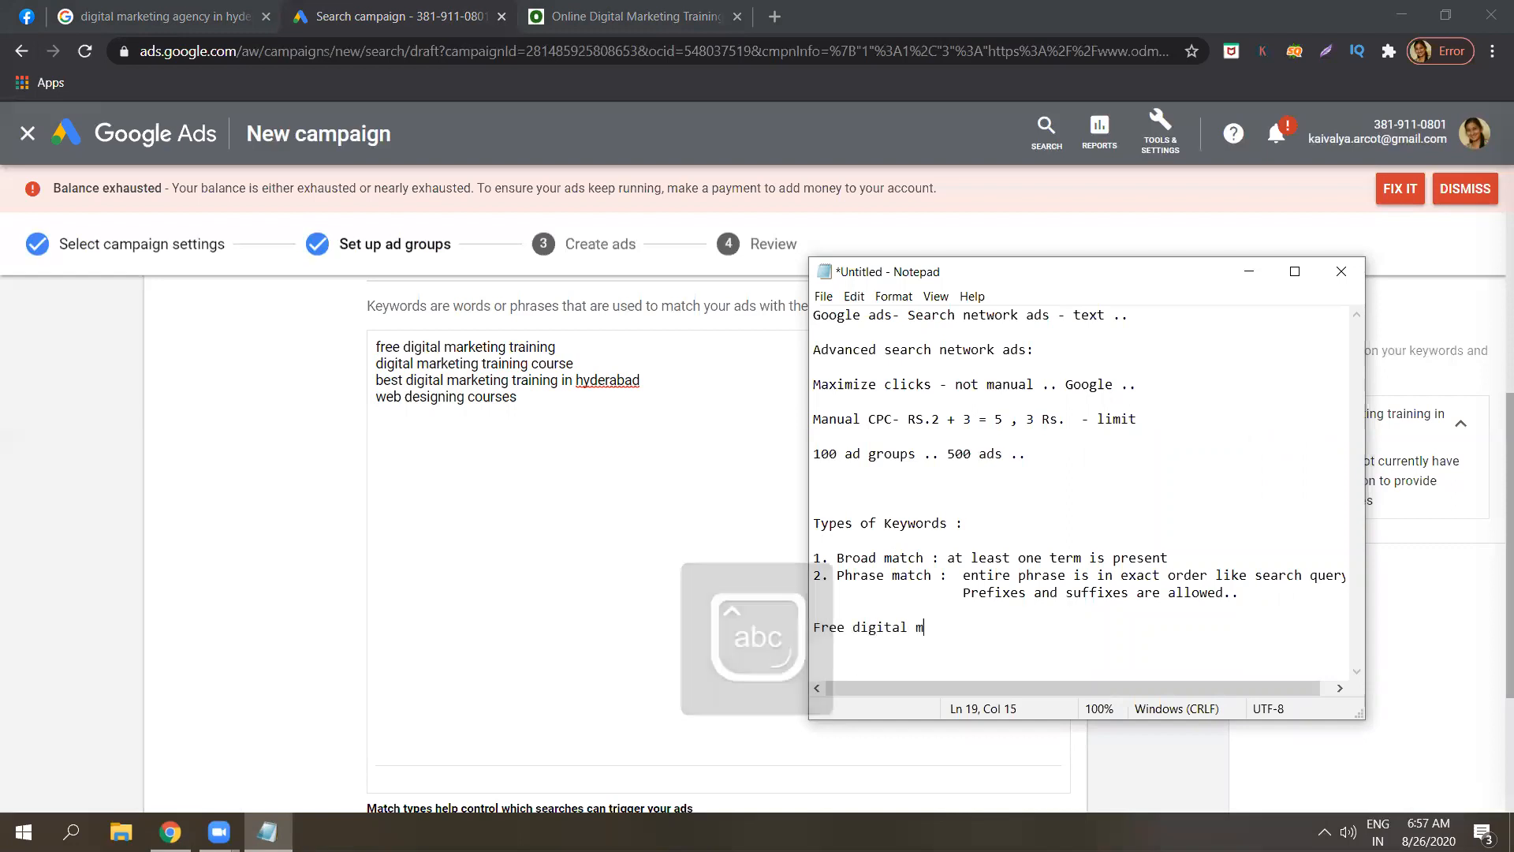
pyautogui.write('arketing tranin')
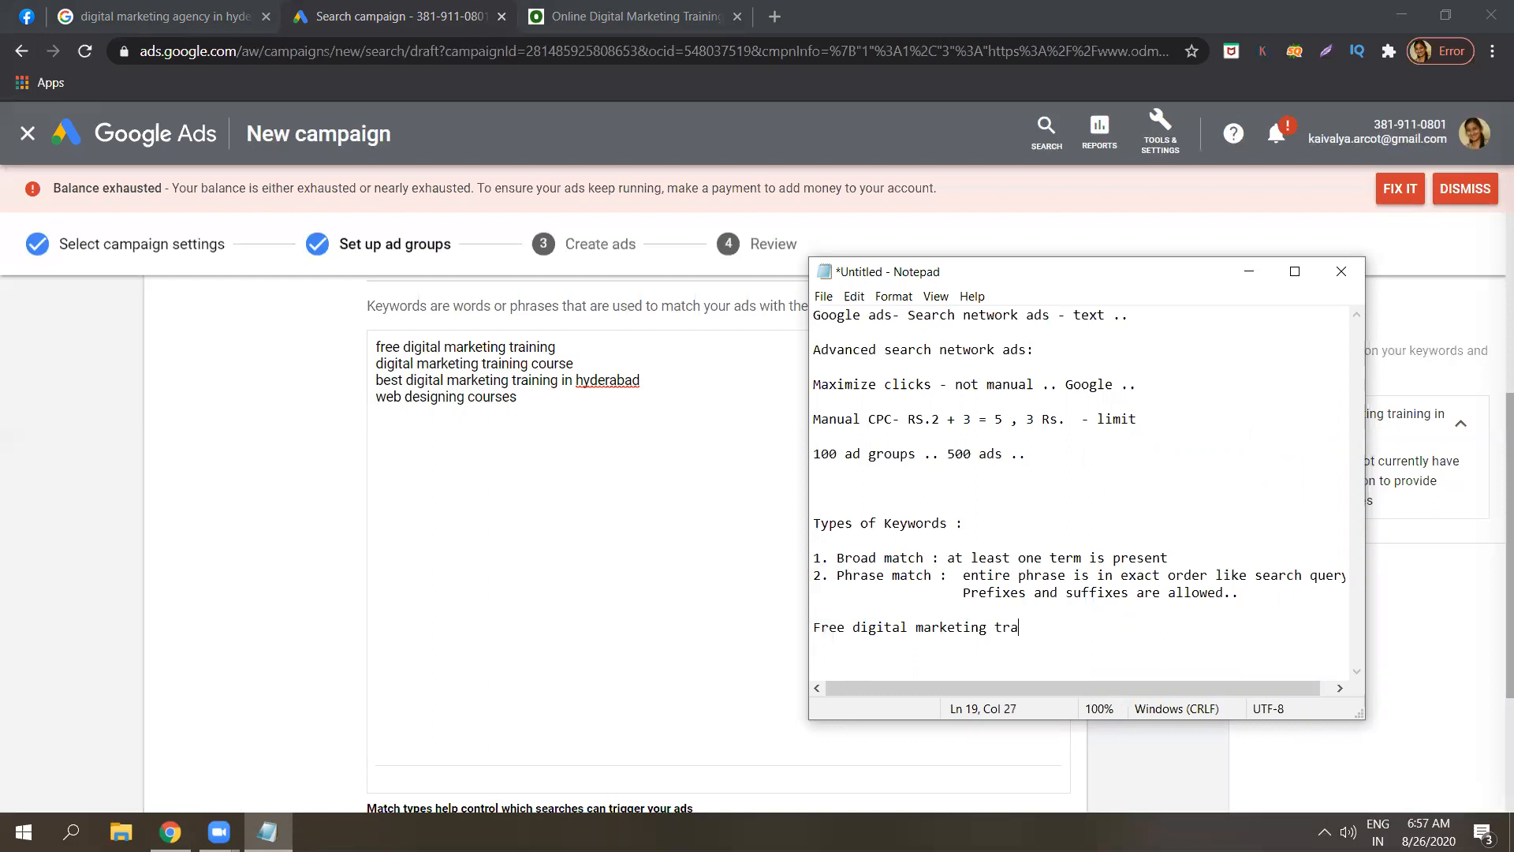
pyautogui.press('BackSpace')
pyautogui.press('BackSpace')
pyautogui.press('BackSpace')
pyautogui.write('i')
pyautogui.press('BackSpace')
pyautogui.write('ining in hyderabad')
# Highlight 'in hyderabad' in the example to illustrate it as a suffix.
pyautogui.moveTo(1065, 633); pyautogui.dragTo(802, 624)
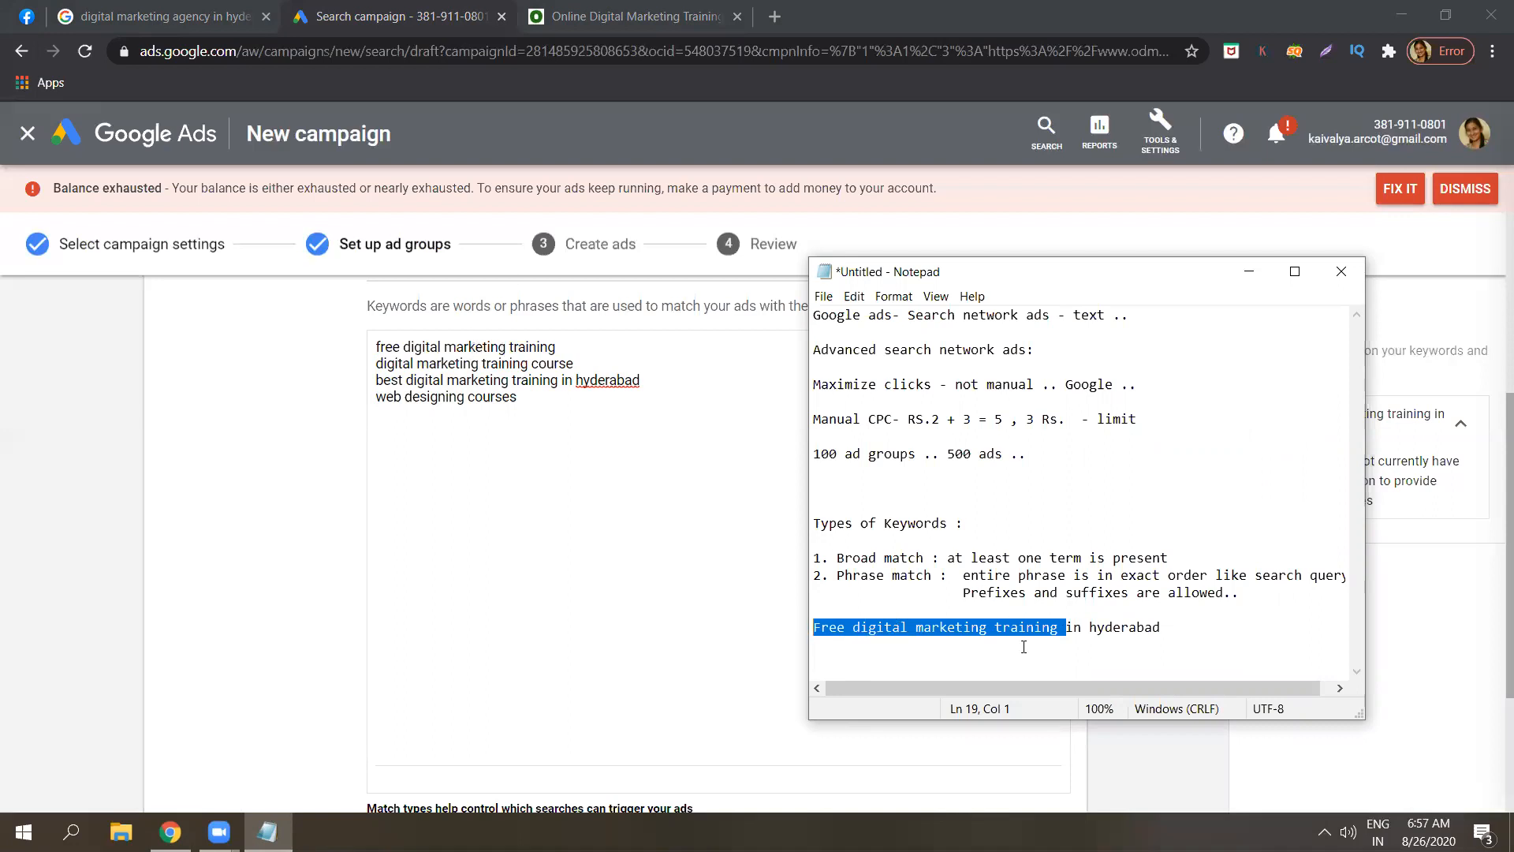
pyautogui.moveTo(1069, 631); pyautogui.dragTo(1068, 595)
pyautogui.click(1166, 628)
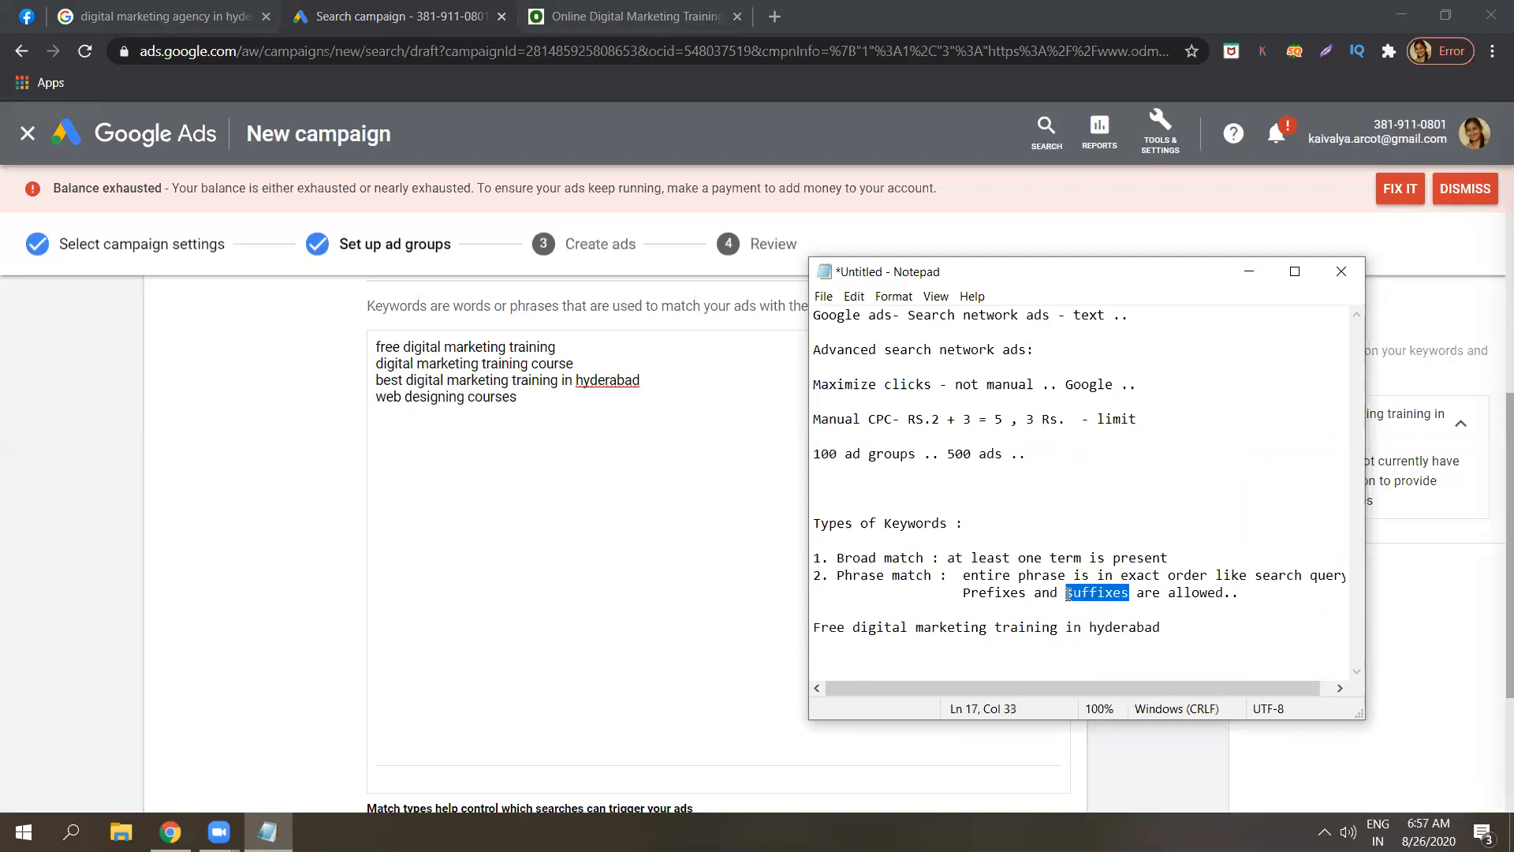
pyautogui.moveTo(995, 629); pyautogui.dragTo(1150, 629)
pyautogui.doubleClick(1151, 629)
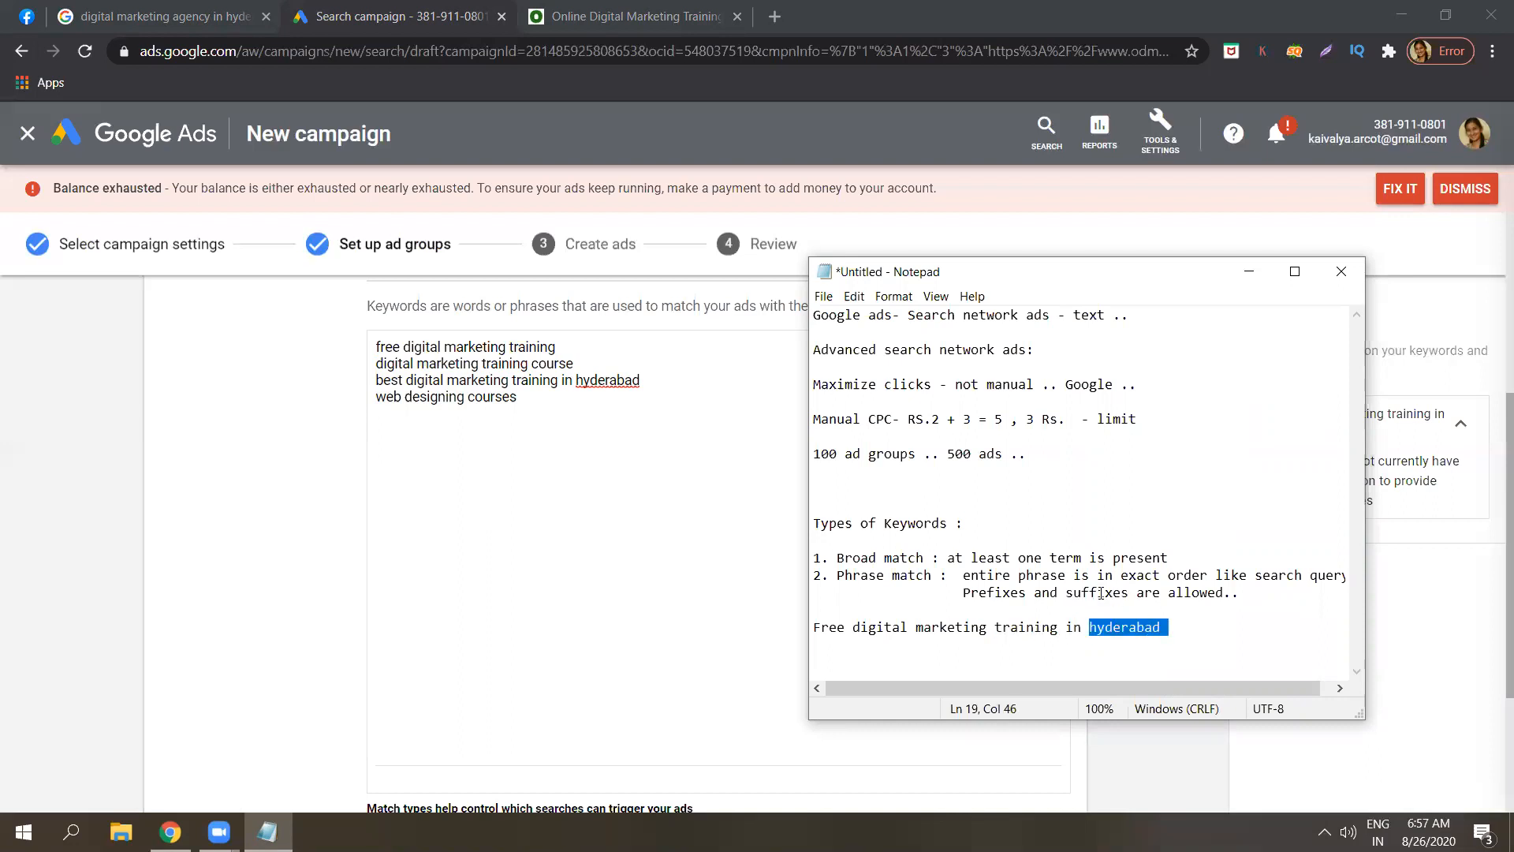
pyautogui.click(1041, 593)
pyautogui.moveTo(894, 593); pyautogui.dragTo(1063, 628)
# Move 'hyderabad' to the start of the example to illustrate a prefix.
pyautogui.click(1148, 628)
pyautogui.press('BackSpace')
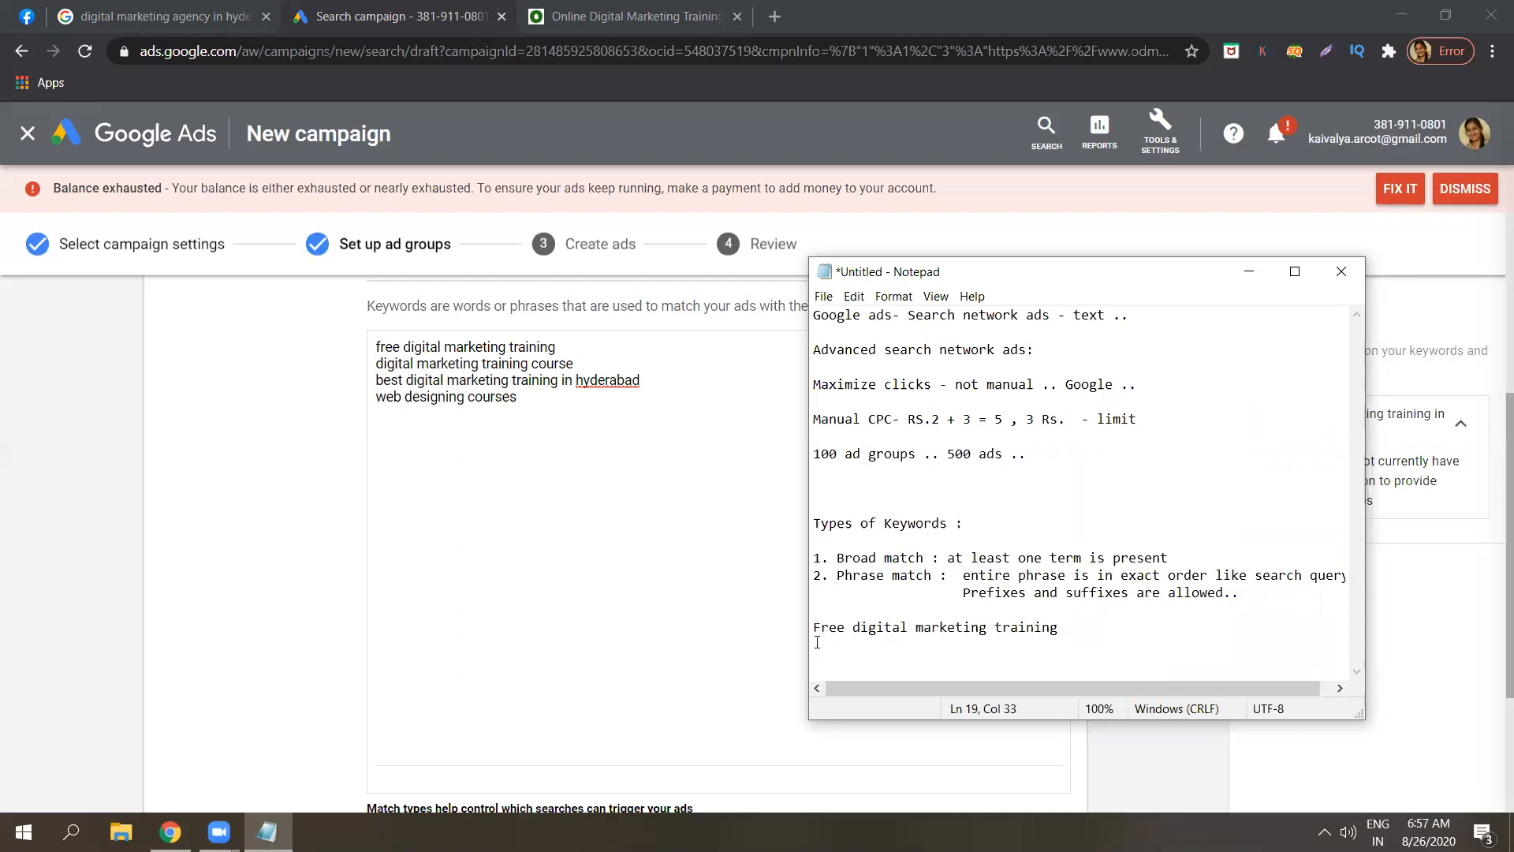
pyautogui.click(813, 628)
pyautogui.write('hyderabad')
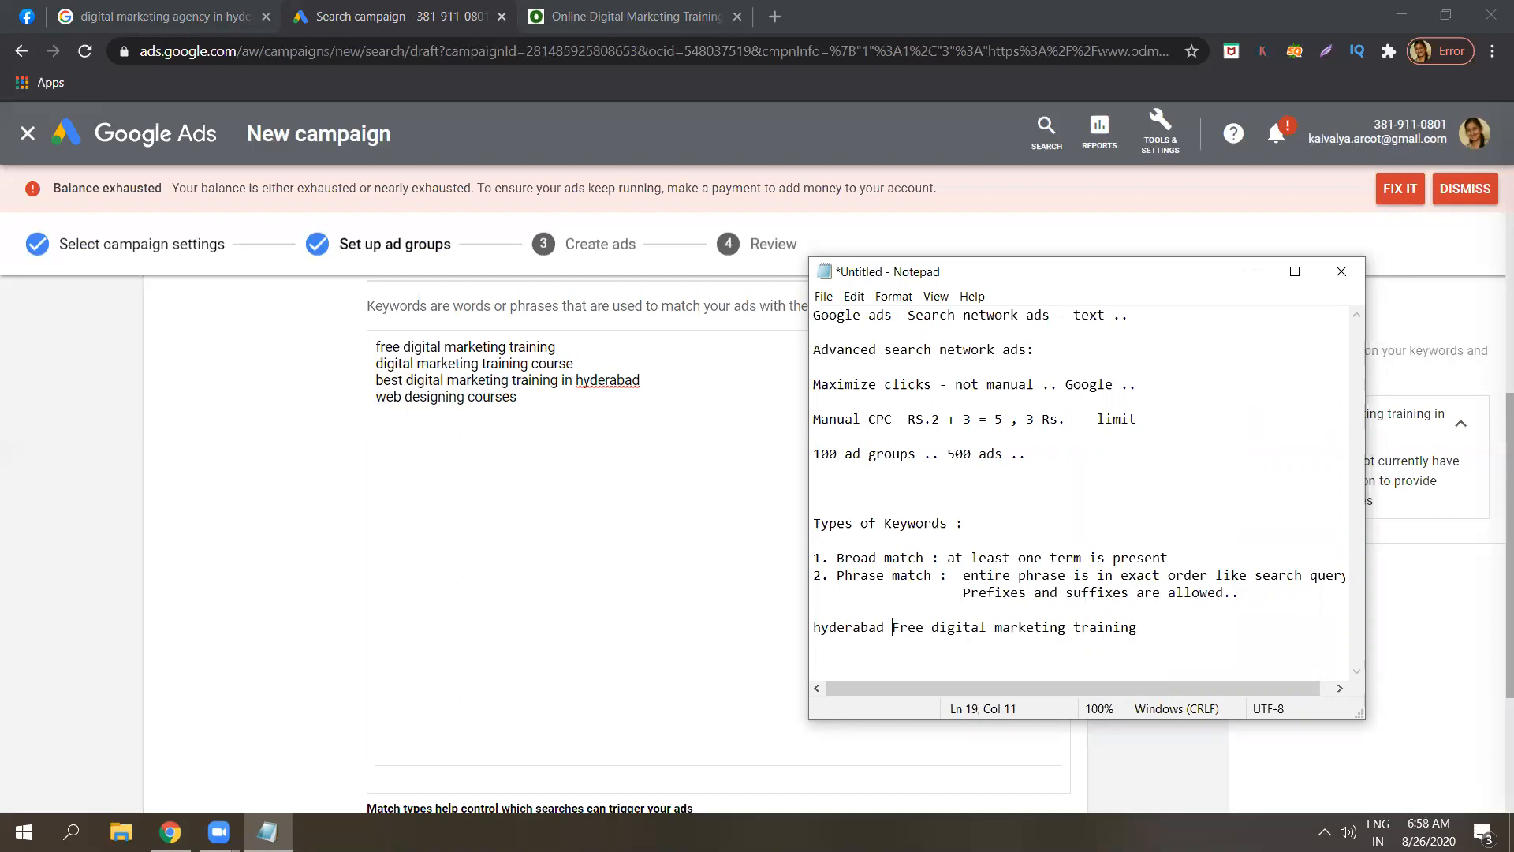
pyautogui.doubleClick(889, 626)
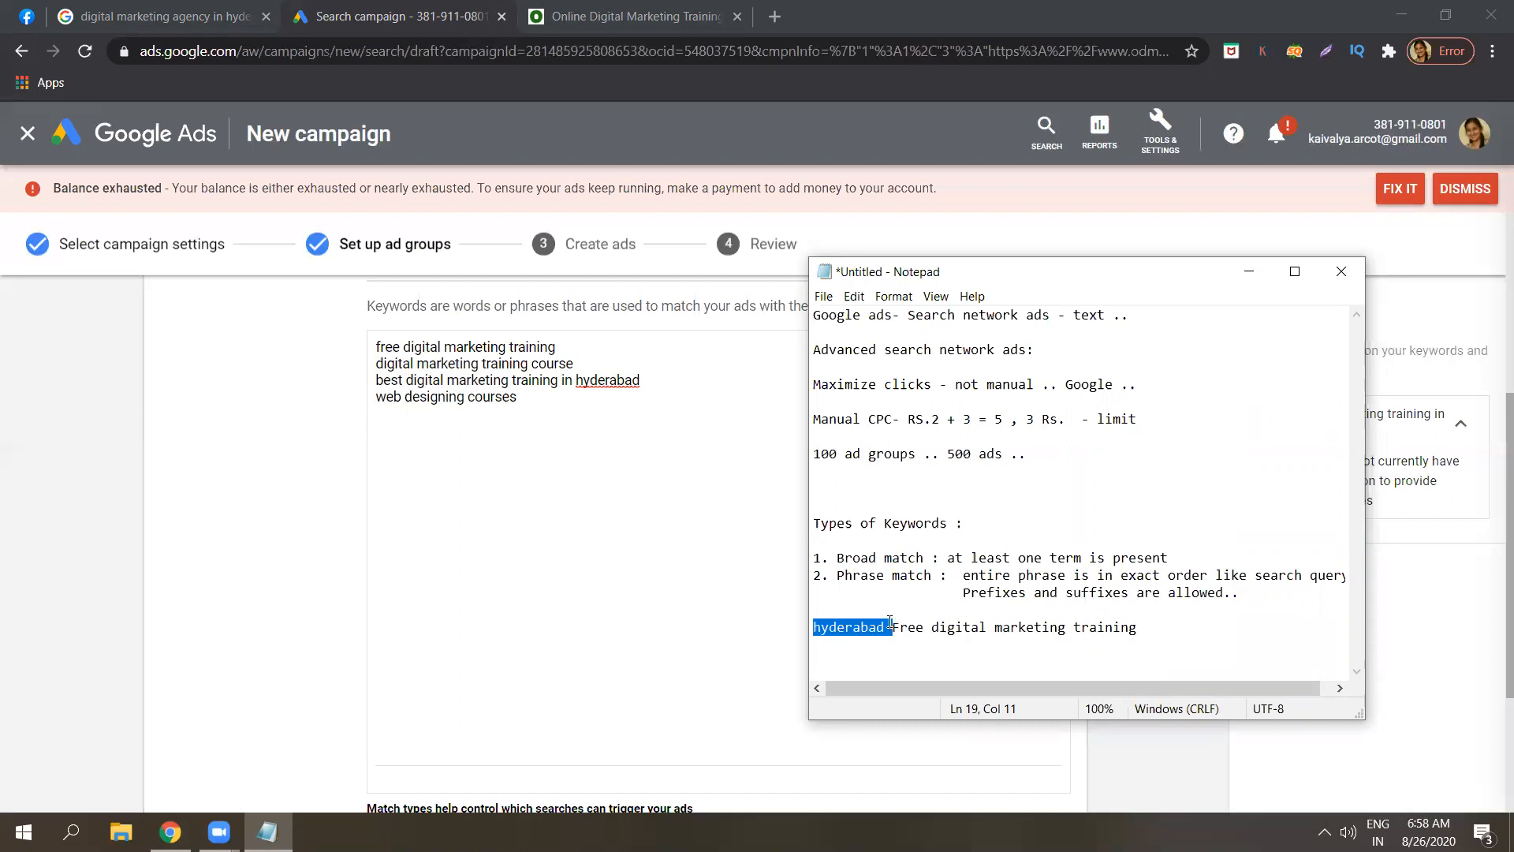
pyautogui.click(890, 627)
pyautogui.click(1226, 652)
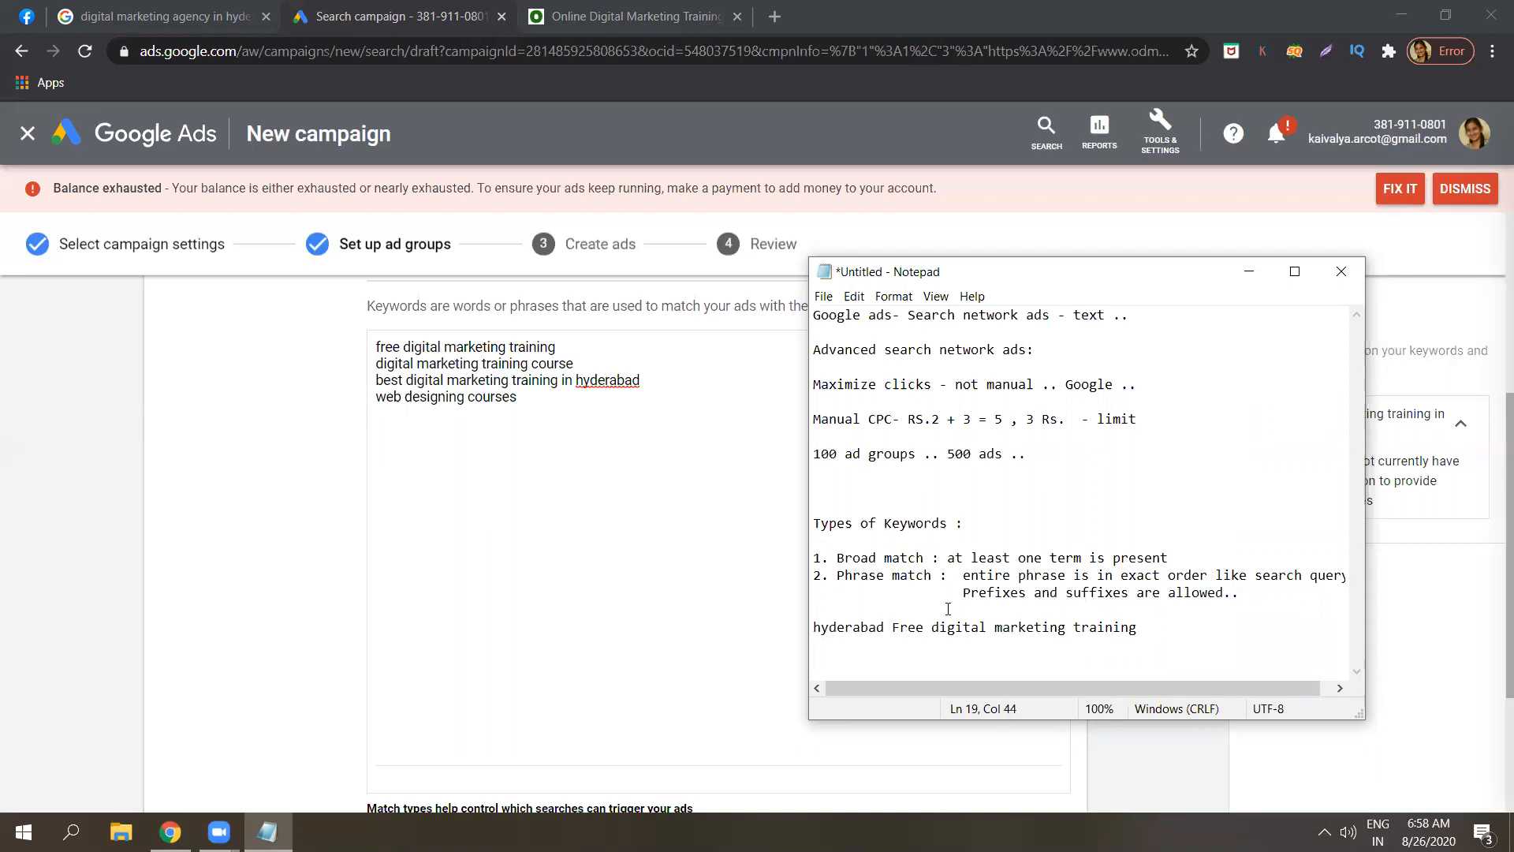
# Delete the stray characters and the entire example keyword line.
pyautogui.click(892, 627)
pyautogui.press('BackSpace')
pyautogui.press('BackSpace')
pyautogui.press('BackSpace')
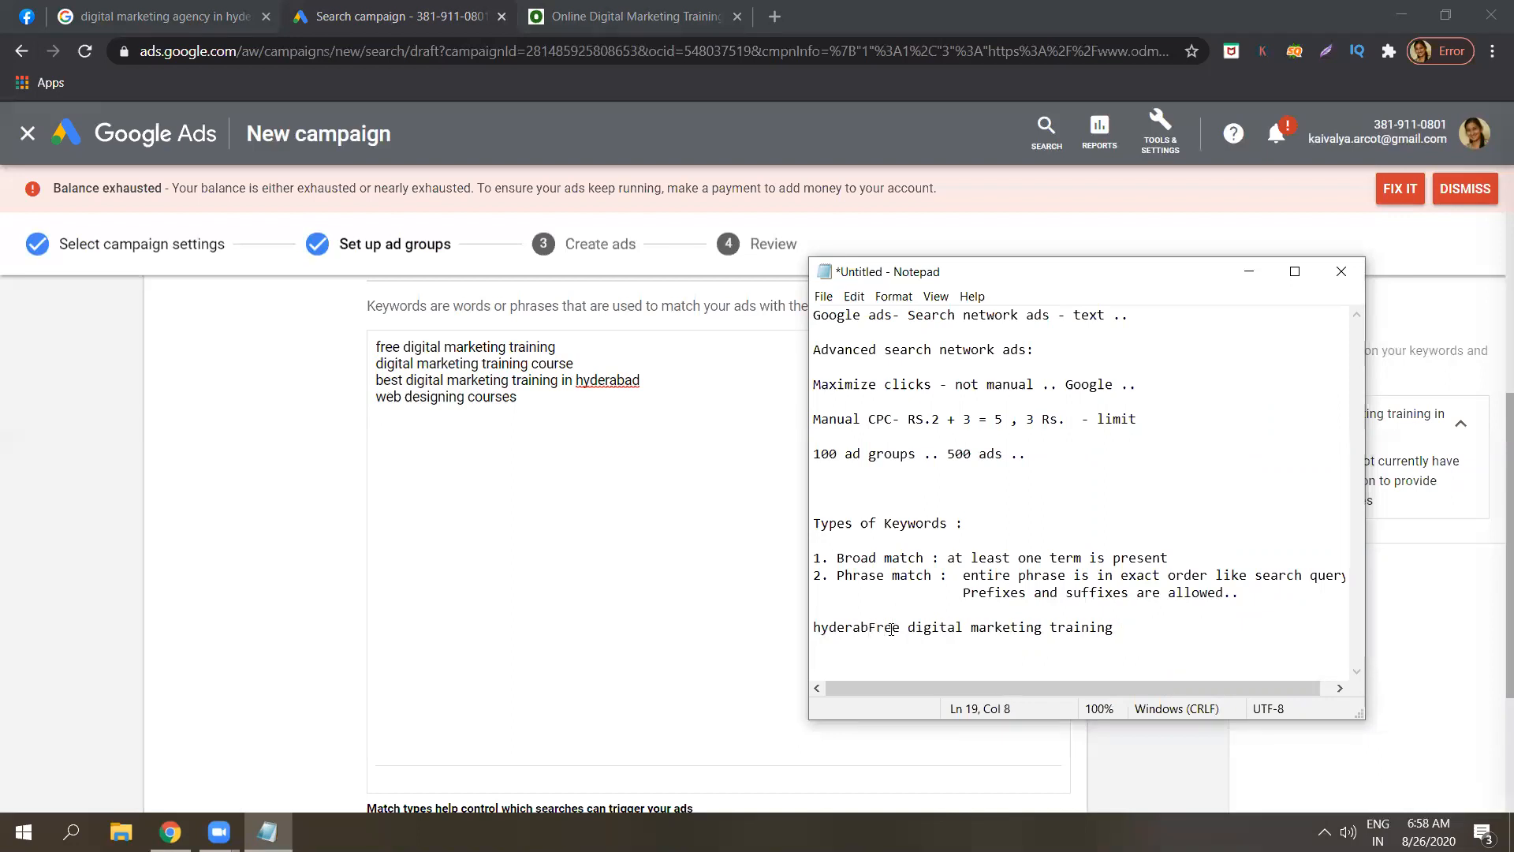
pyautogui.press('BackSpace')
pyautogui.press('BackSpace')
pyautogui.press('BackSpace')
pyautogui.press('BackSpace')
pyautogui.press('BackSpace')
pyautogui.press('BackSpace')
pyautogui.press('BackSpace')
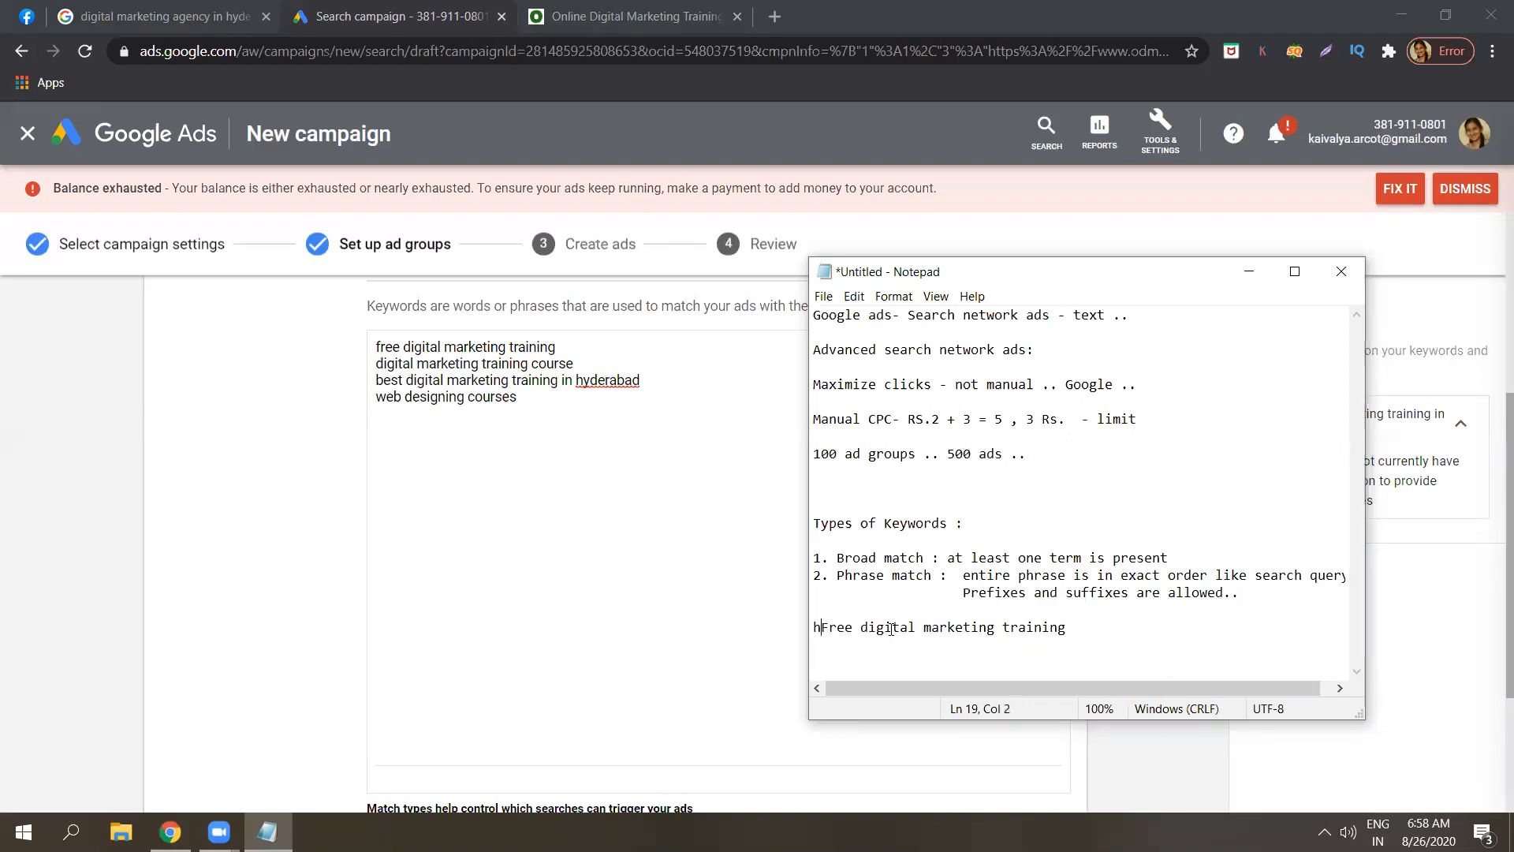
pyautogui.click(1098, 626)
pyautogui.press('BackSpace')
pyautogui.press('BackSpace')
pyautogui.press('BackSpace')
pyautogui.press('BackSpace')
pyautogui.press('BackSpace')
pyautogui.press('BackSpace')
pyautogui.press('BackSpace')
pyautogui.press('BackSpace')
pyautogui.press('BackSpace')
pyautogui.press('BackSpace')
pyautogui.press('BackSpace')
pyautogui.press('BackSpace')
pyautogui.press('BackSpace')
pyautogui.press('BackSpace')
pyautogui.press('BackSpace')
pyautogui.press('BackSpace')
pyautogui.press('BackSpace')
pyautogui.press('BackSpace')
pyautogui.press('BackSpace')
pyautogui.press('BackSpace')
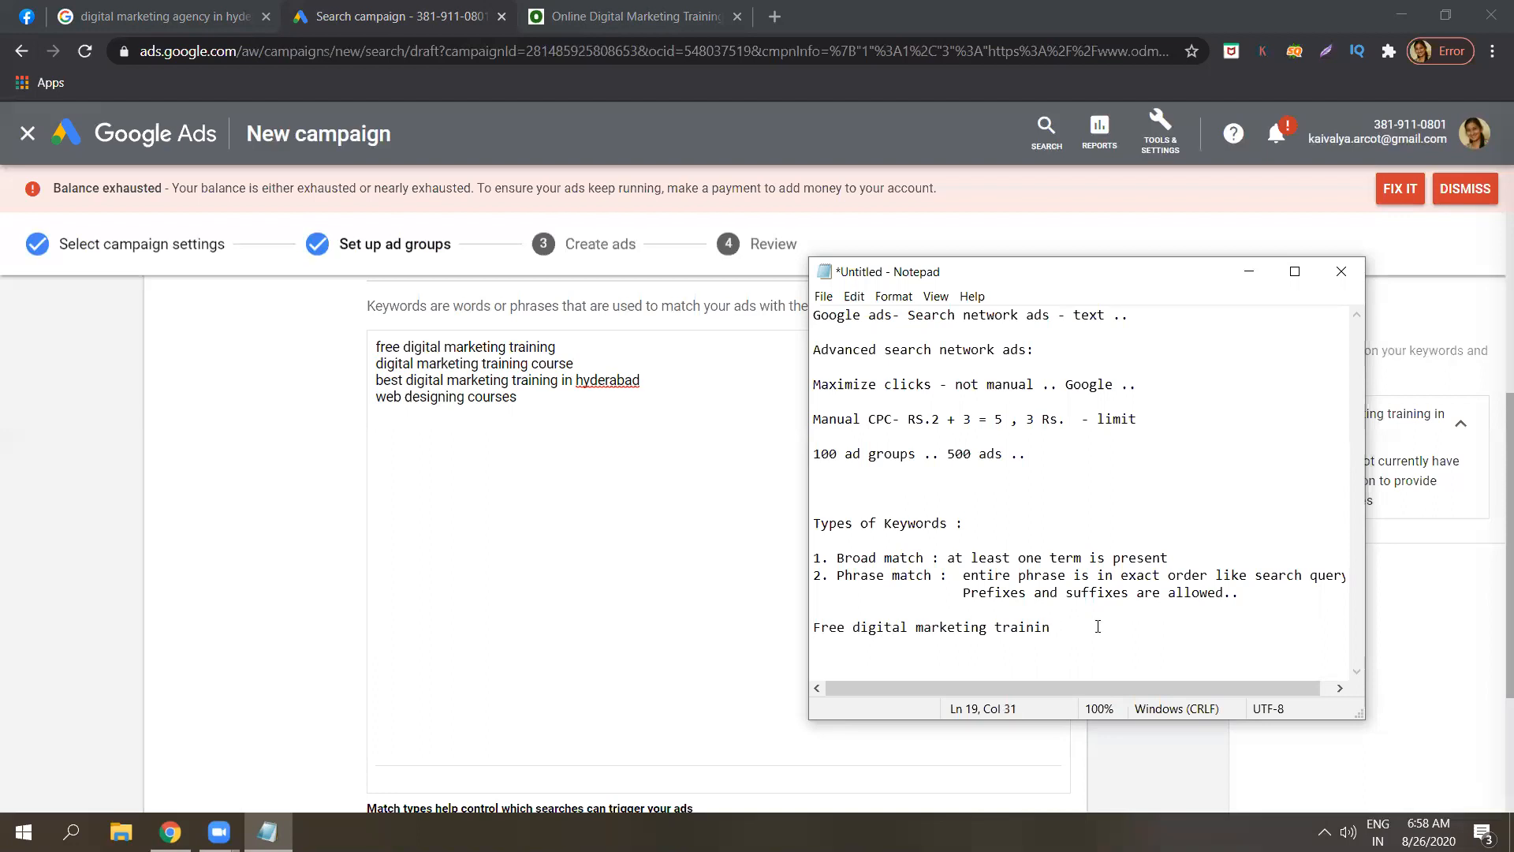
pyautogui.press('BackSpace')
pyautogui.press('BackSpace')
pyautogui.press('BackSpace')
pyautogui.press('BackSpace')
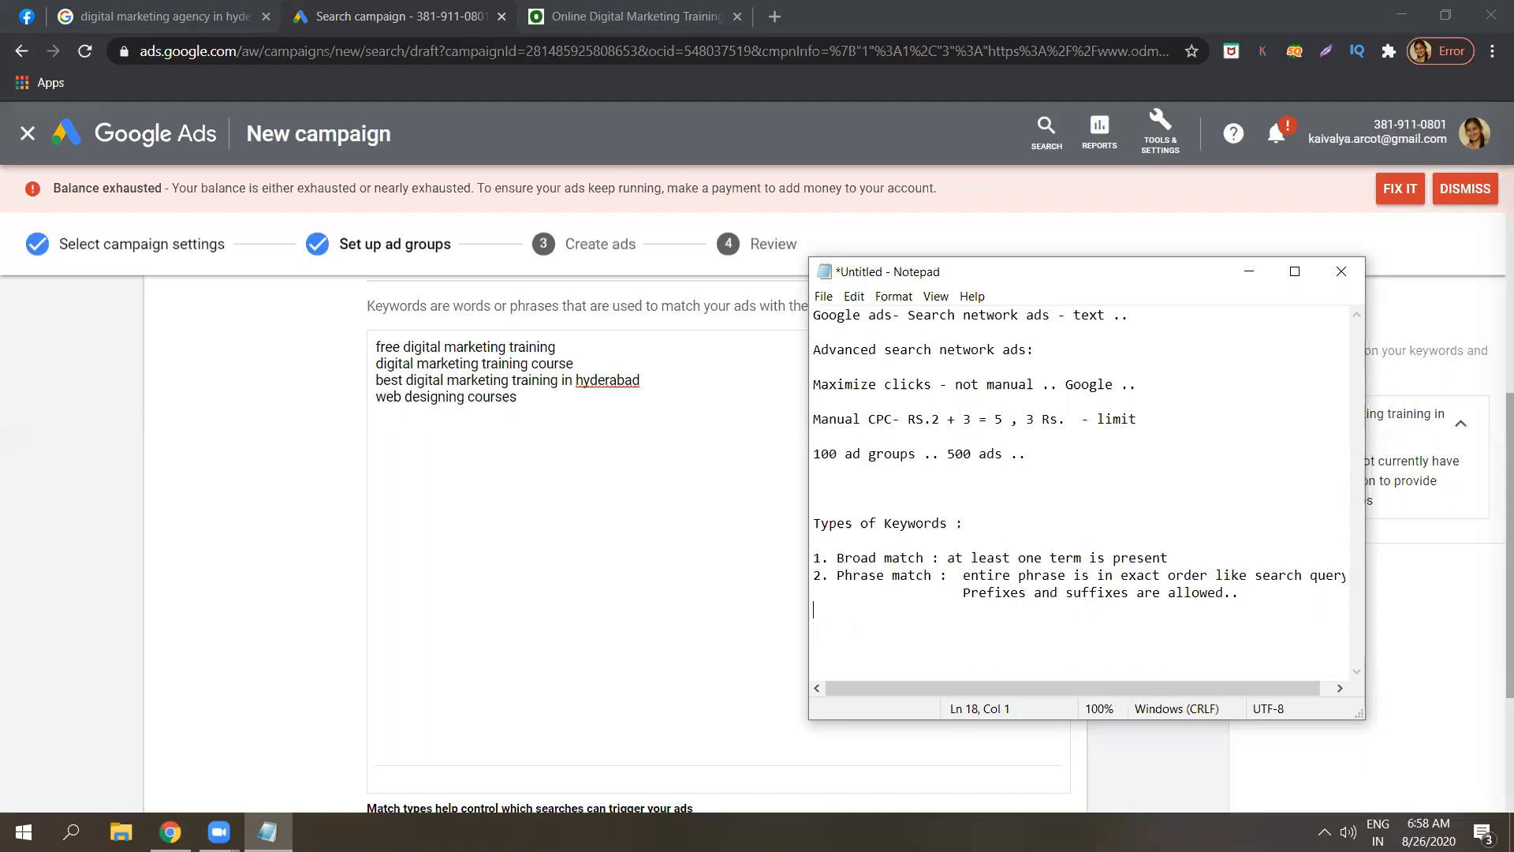
# Add the indented heading '3. Exact match : Most restrictive'.
pyautogui.write('"     ')
pyautogui.write('      " ')
pyautogui.write('3')
pyautogui.write('.')
pyautogui.press('capslock')
pyautogui.write('E')
pyautogui.press('capslock')
pyautogui.write('xact match ')
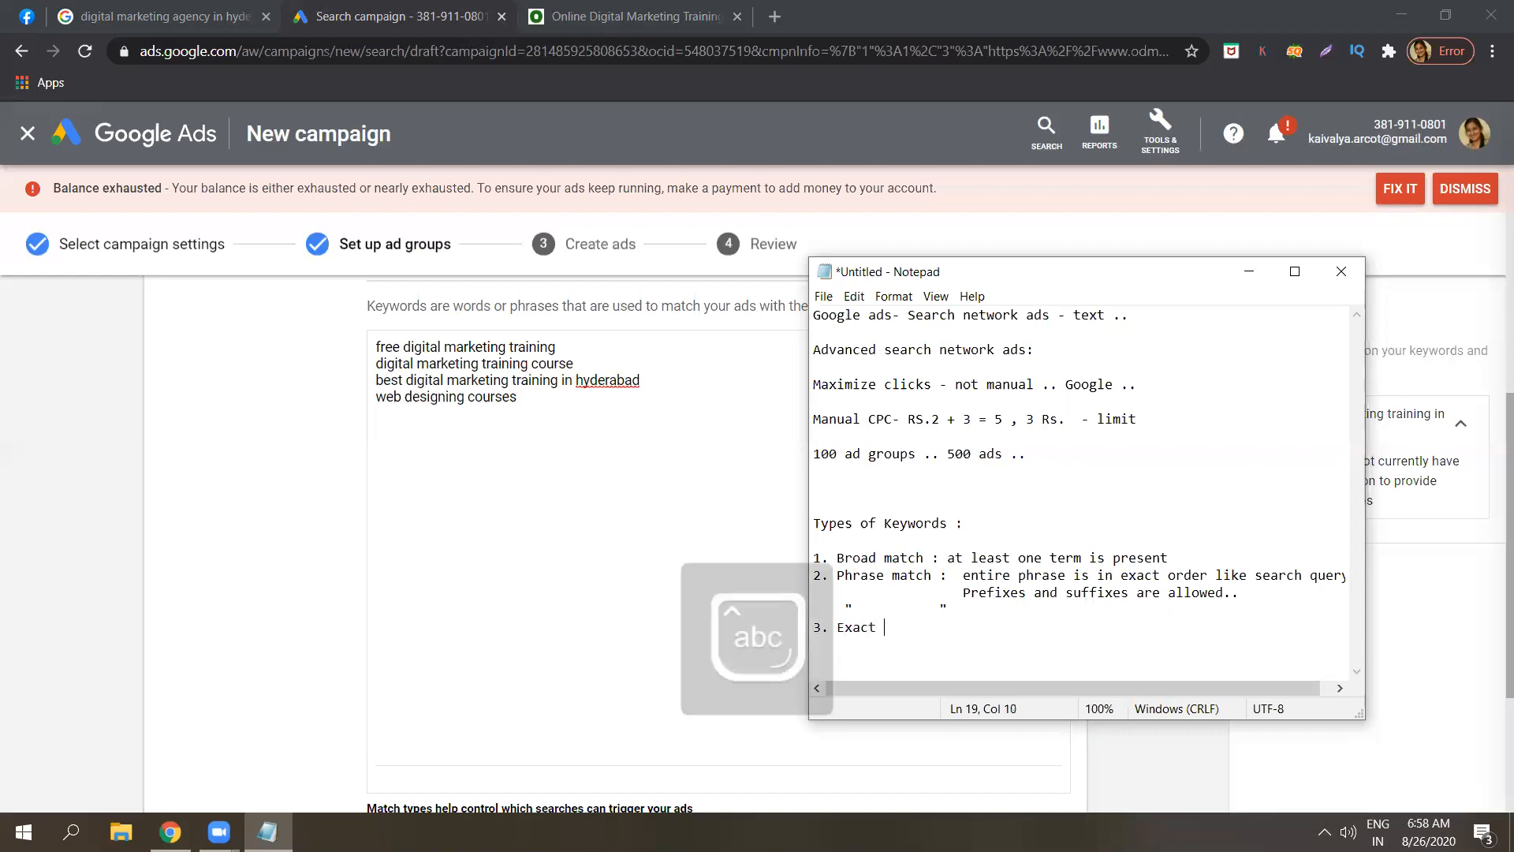
pyautogui.write(':')
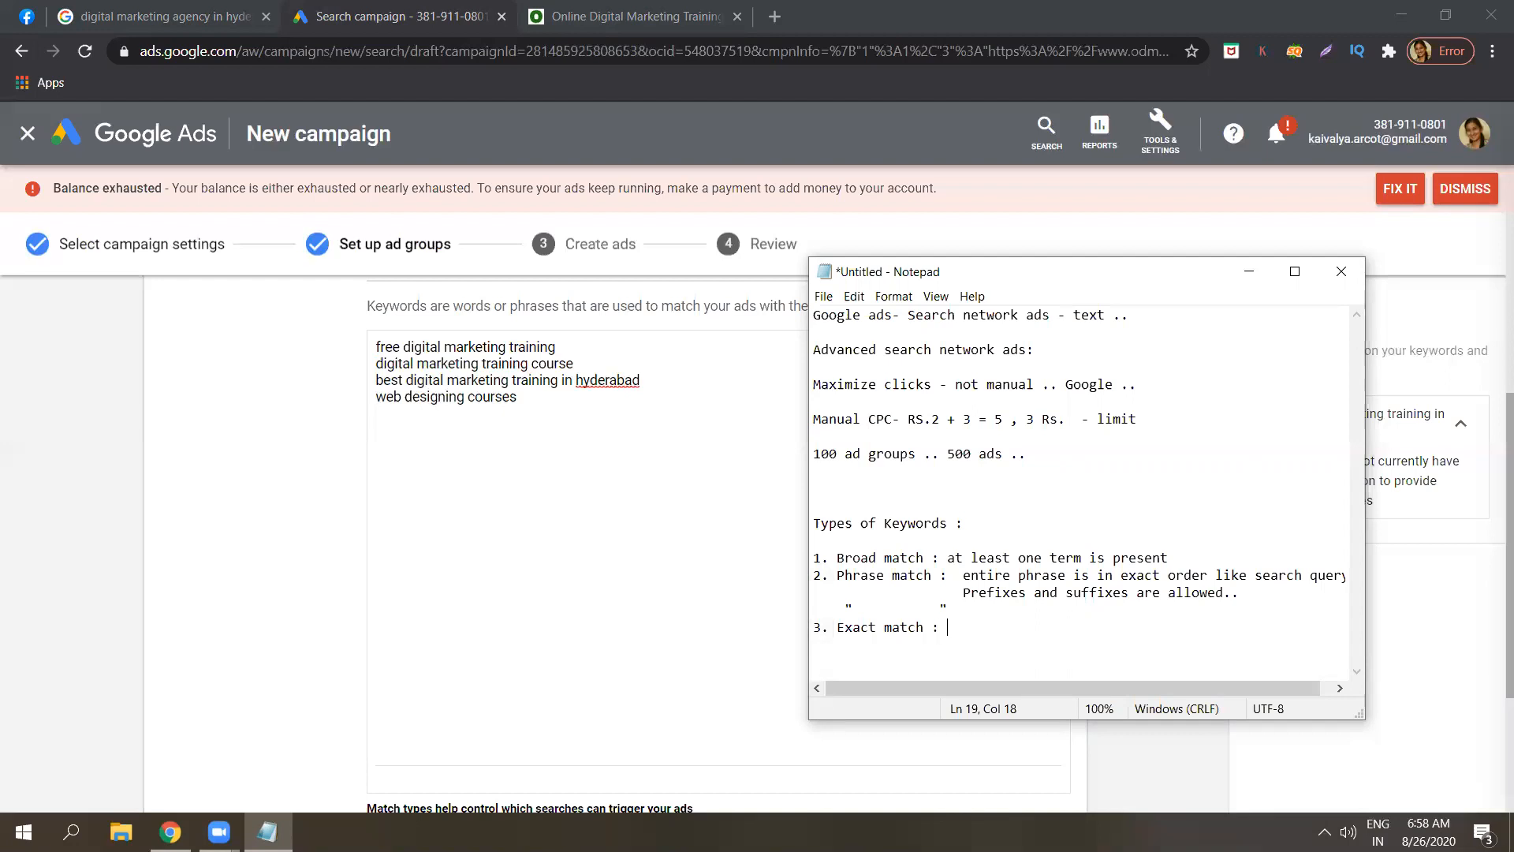
pyautogui.write('Most r')
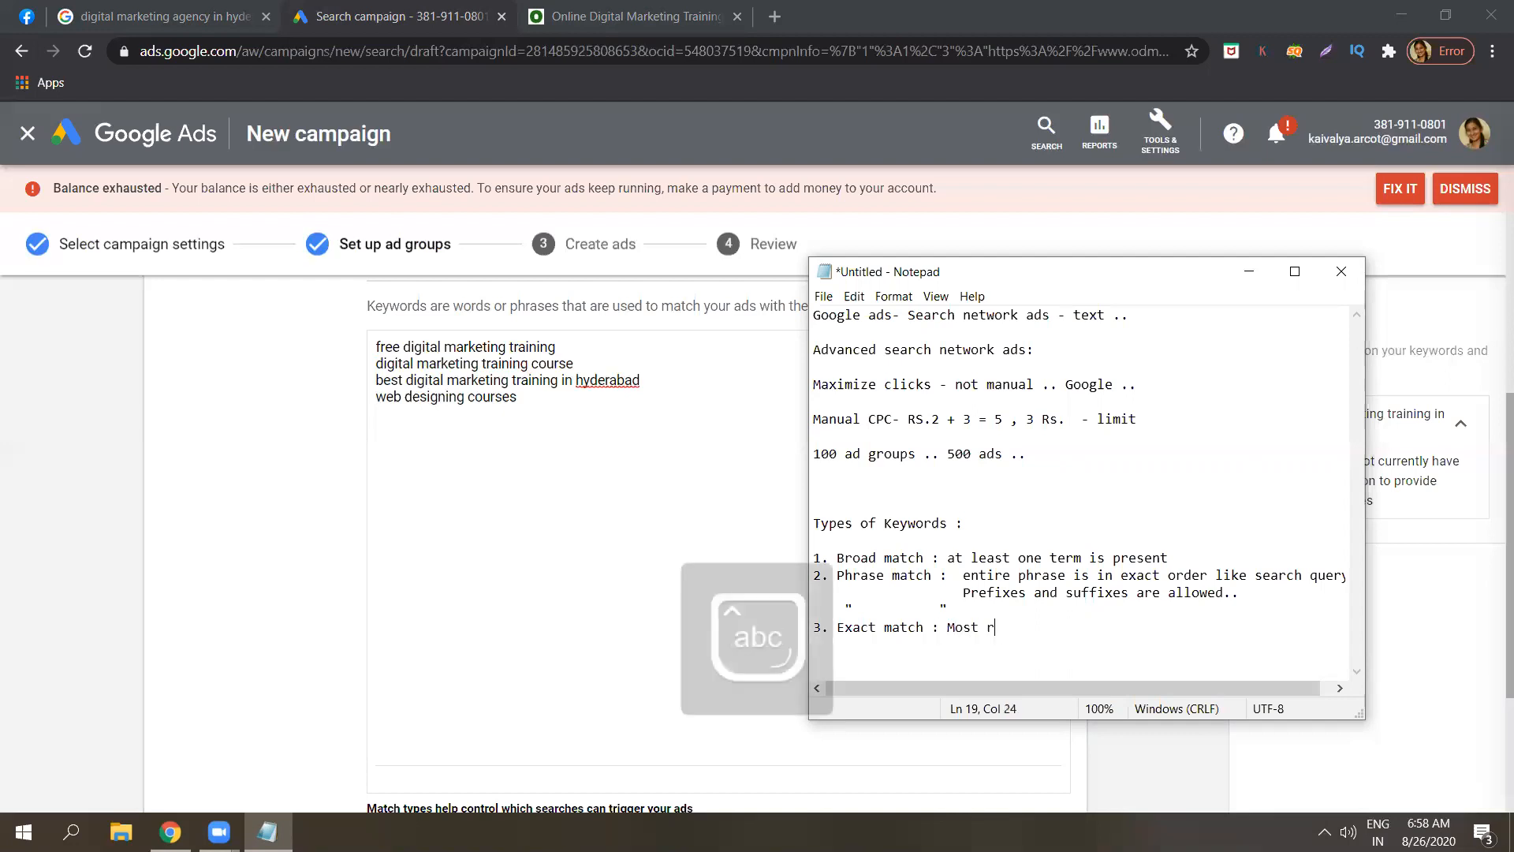
pyautogui.write('estrictive')
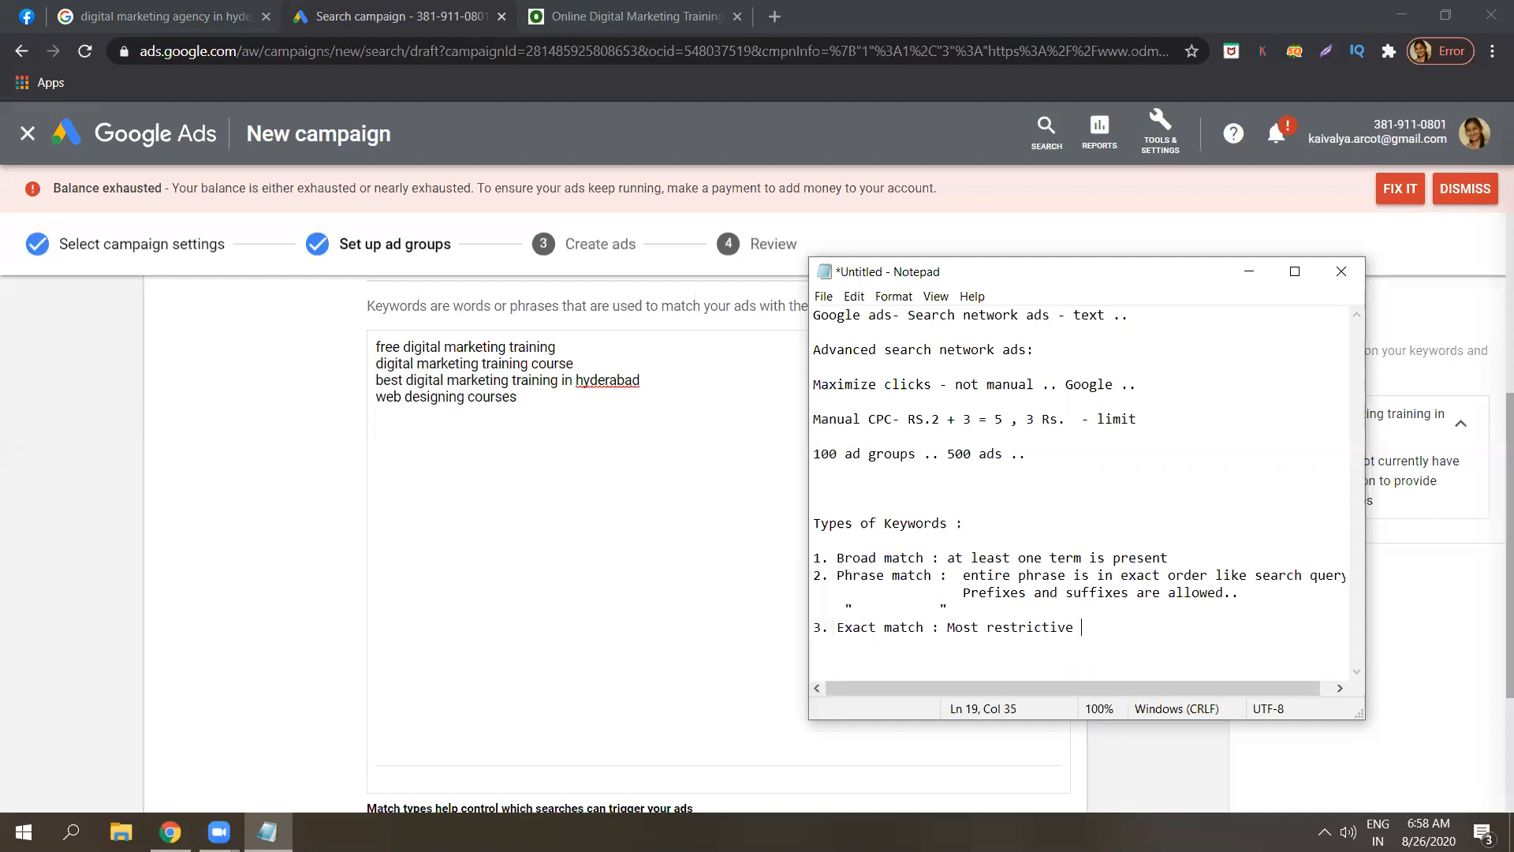
# Add lines 'If search query exactly matches with the keyword' and 'prefixes and suffixes are not allowed'.
pyautogui.press('Return')
pyautogui.write('If se')
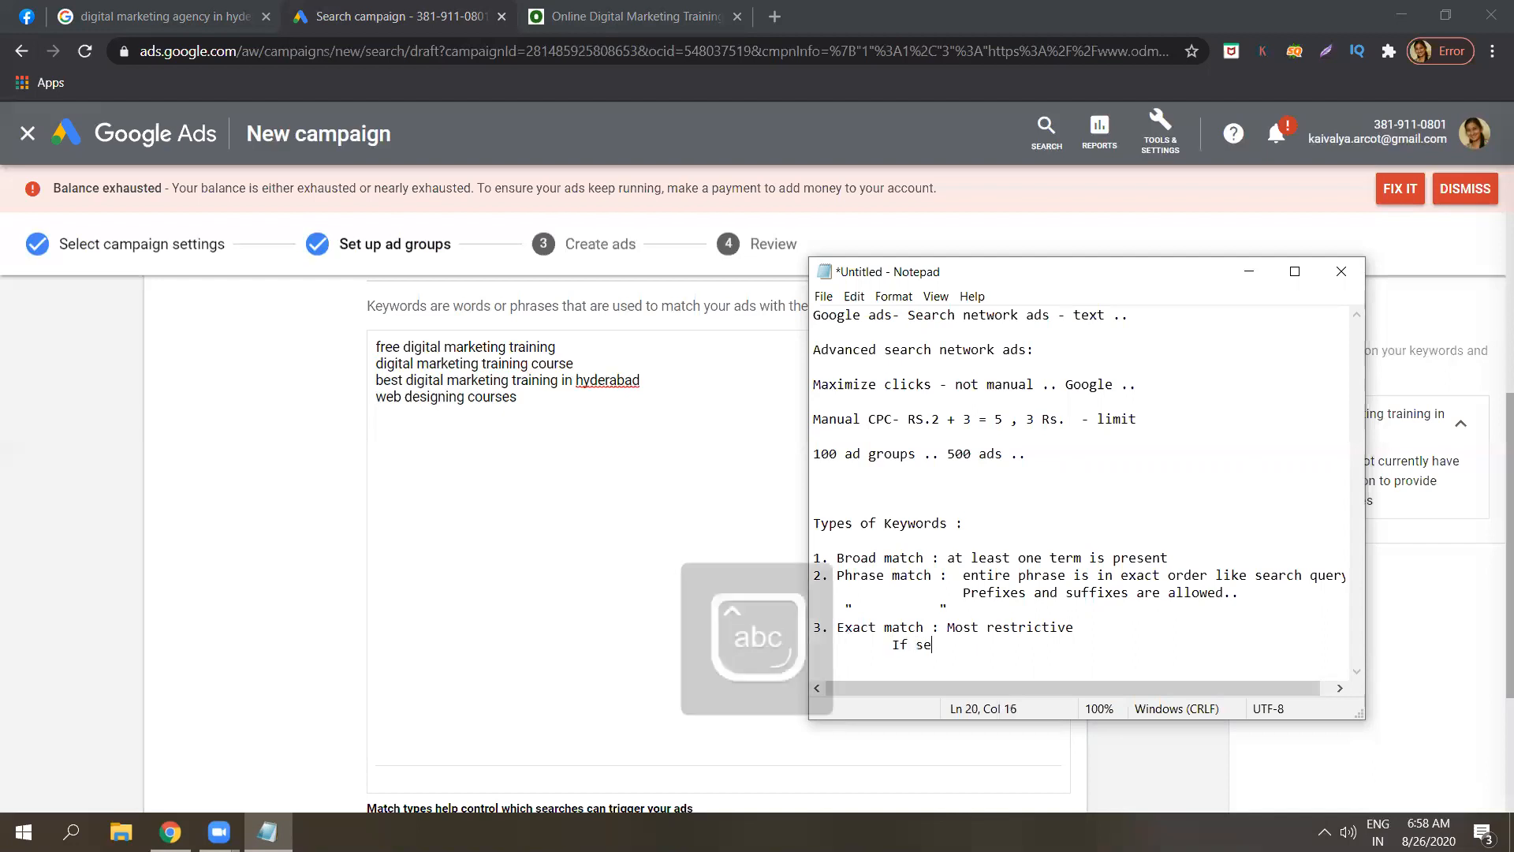
pyautogui.write('arch query ')
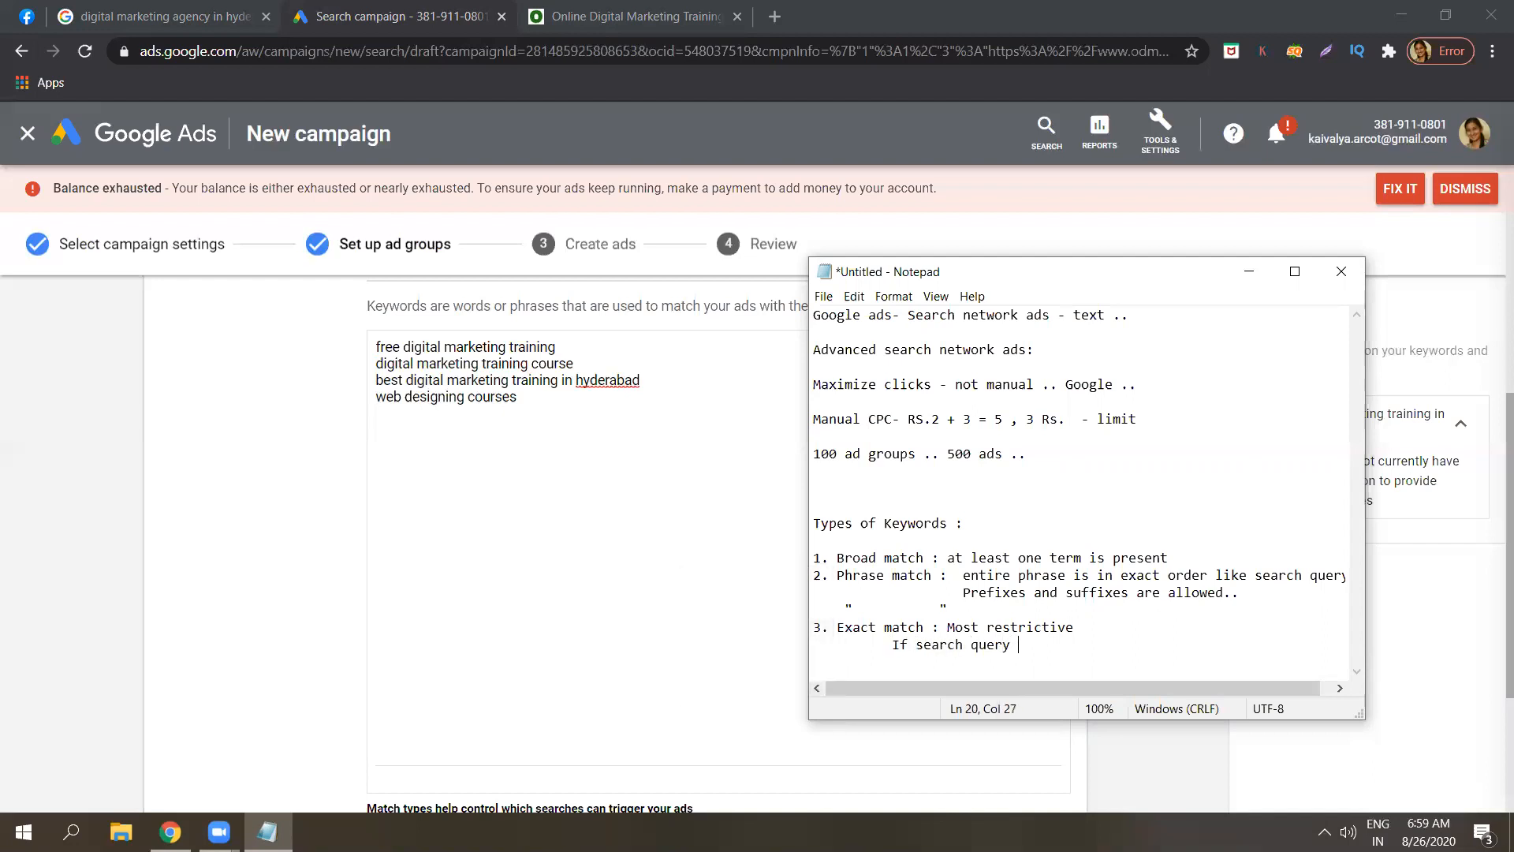
pyautogui.write('exactly matches with the keyword')
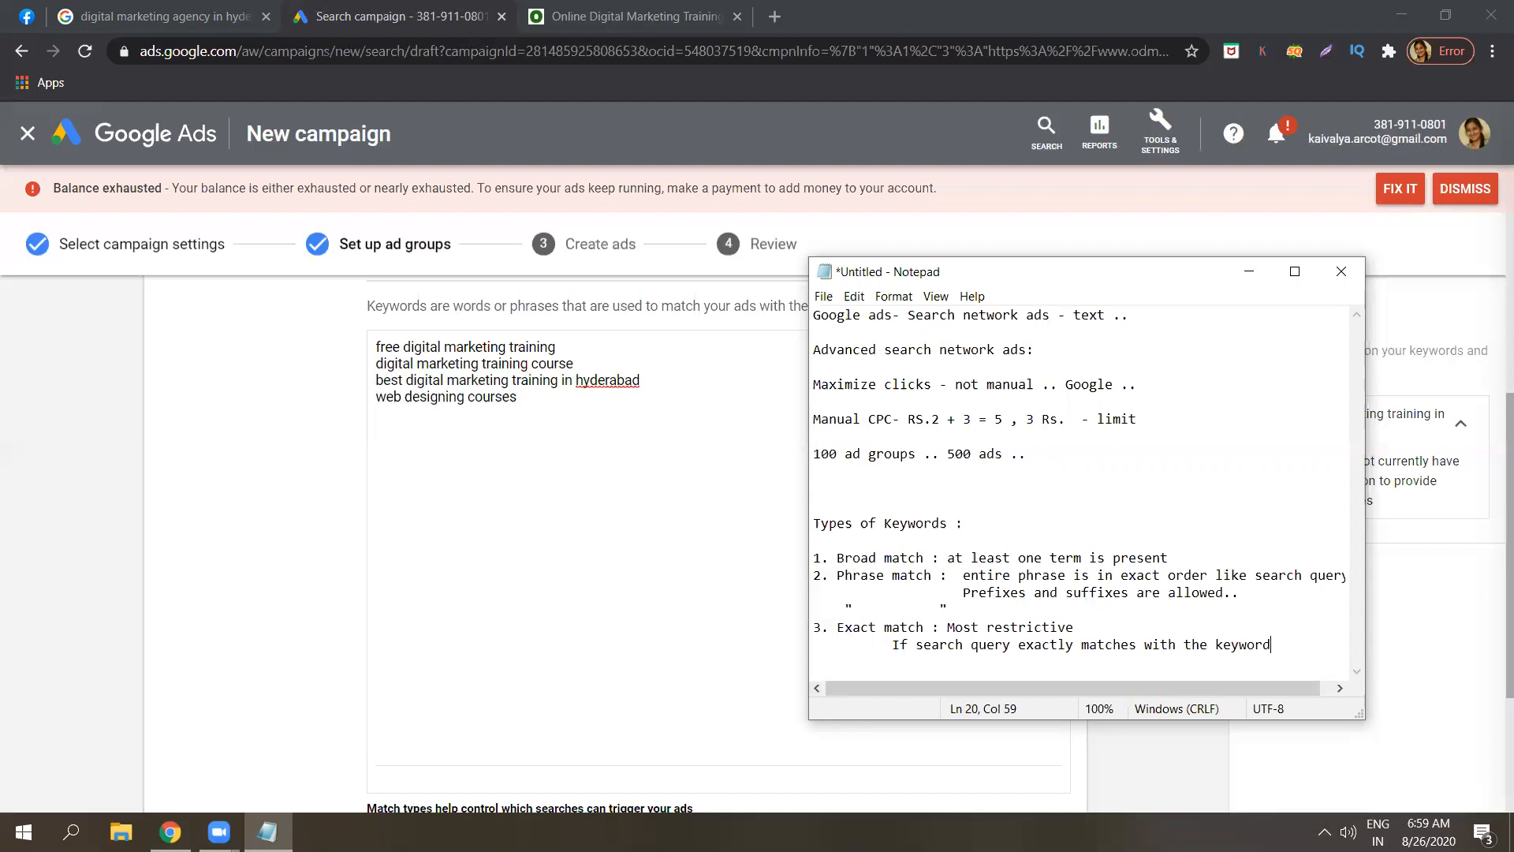
pyautogui.press('Return')
pyautogui.write('prefixes and suffixes ar')
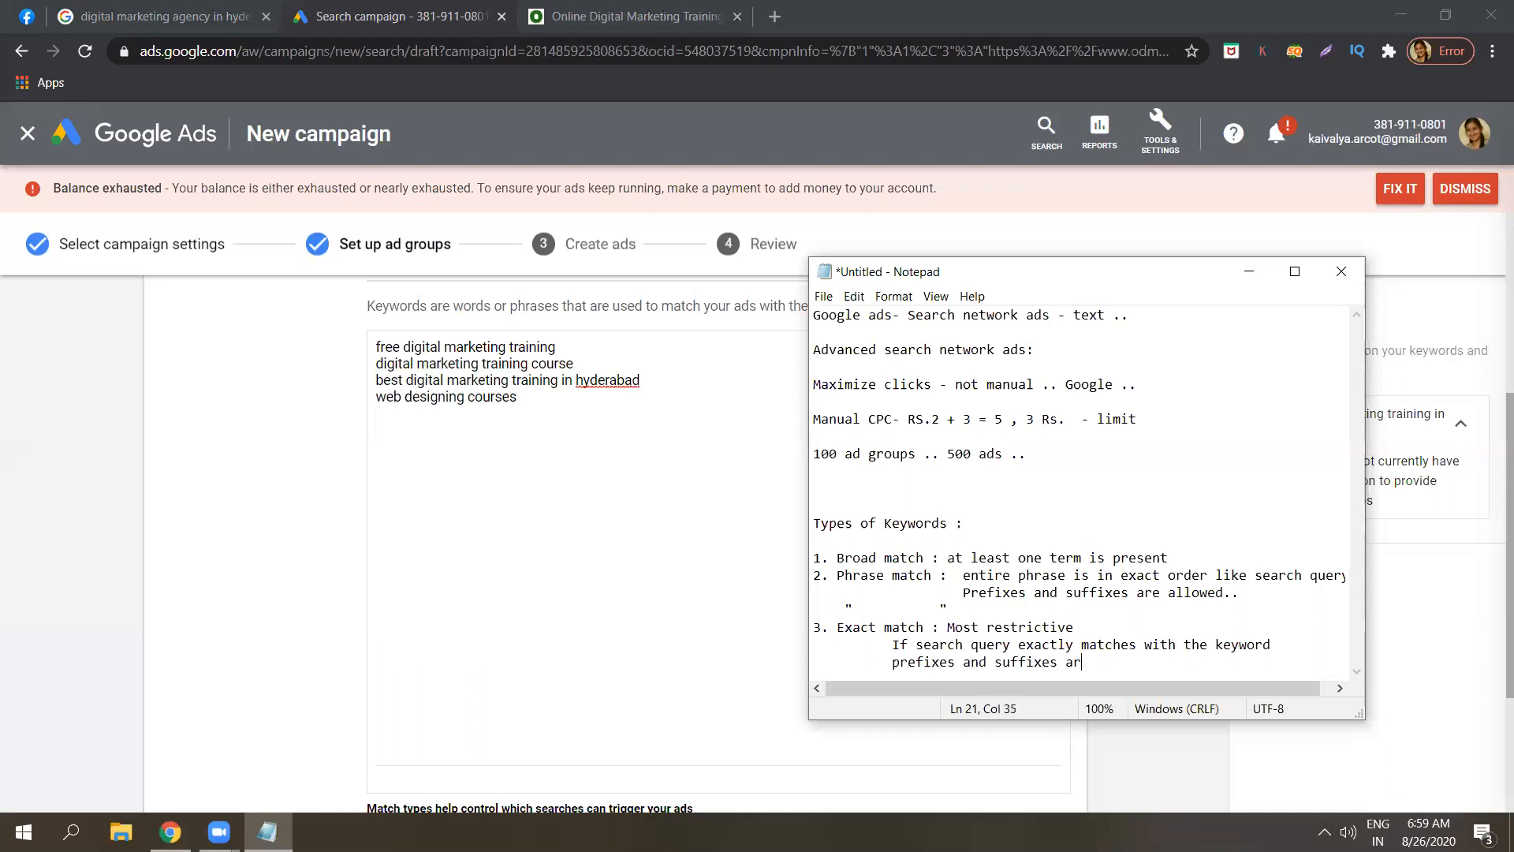
pyautogui.write('e not allowerd')
pyautogui.press('BackSpace')
pyautogui.press('BackSpace')
pyautogui.write('d')
pyautogui.press('Return')
pyautogui.press('Return')
pyautogui.press('Return')
pyautogui.press('Return')
pyautogui.press('Return')
pyautogui.press('Return')
pyautogui.press('Return')
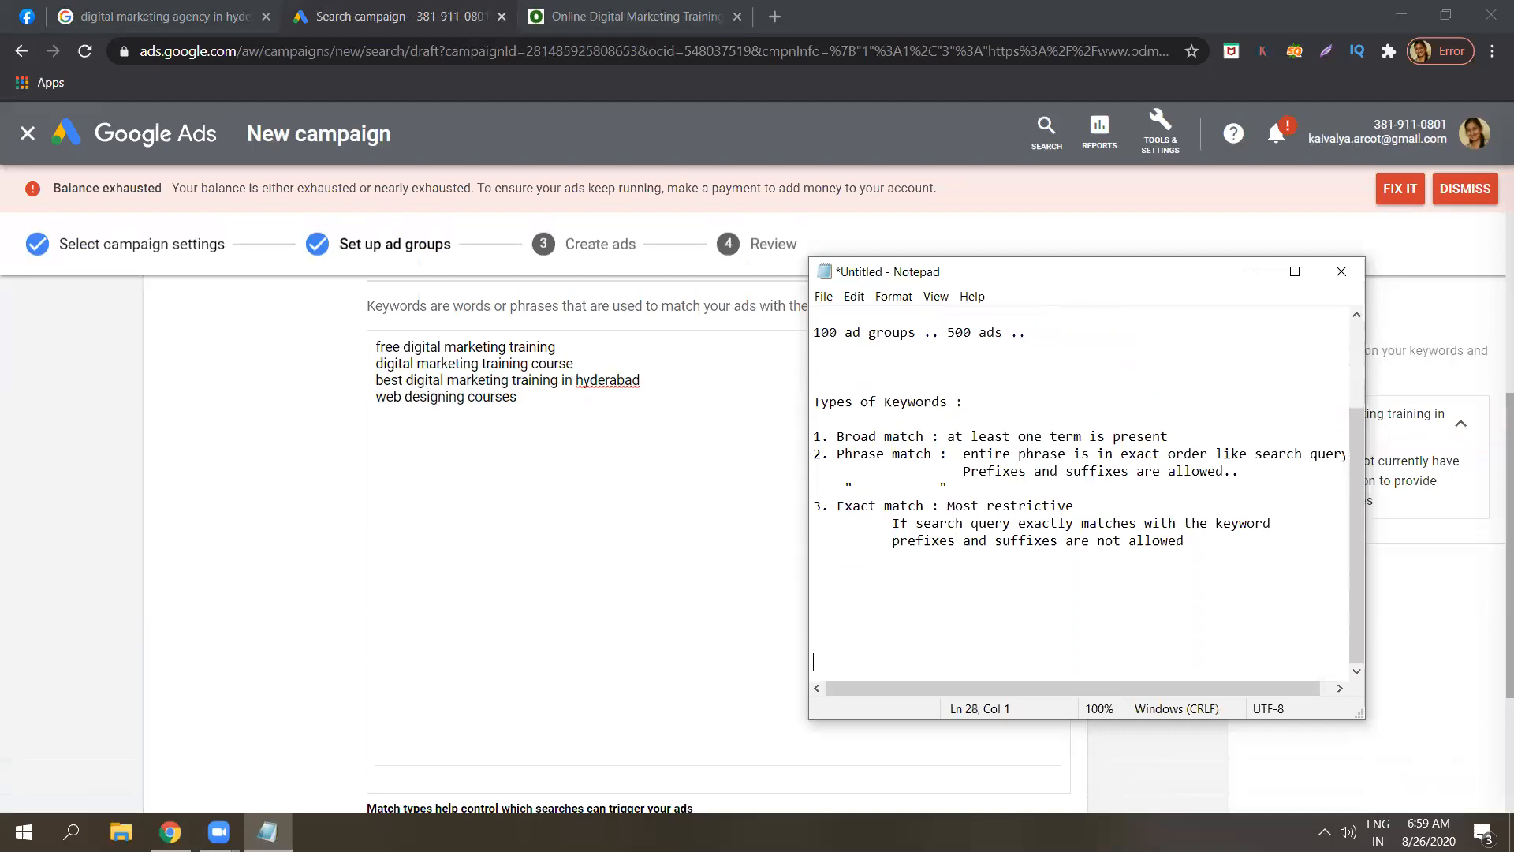
# Add an 'exact order..' line below 'prefixes and suffixes are not allowed'.
pyautogui.click(1213, 541)
pyautogui.press('Return')
pyautogui.write('exact order..')
pyautogui.click(893, 543)
pyautogui.click(998, 540)
pyautogui.click(1024, 557)
# Add the heading '4. Broad match modifier: digital+marketing+training - no spaces' after a blank line.
pyautogui.press('Return')
pyautogui.write('4.')
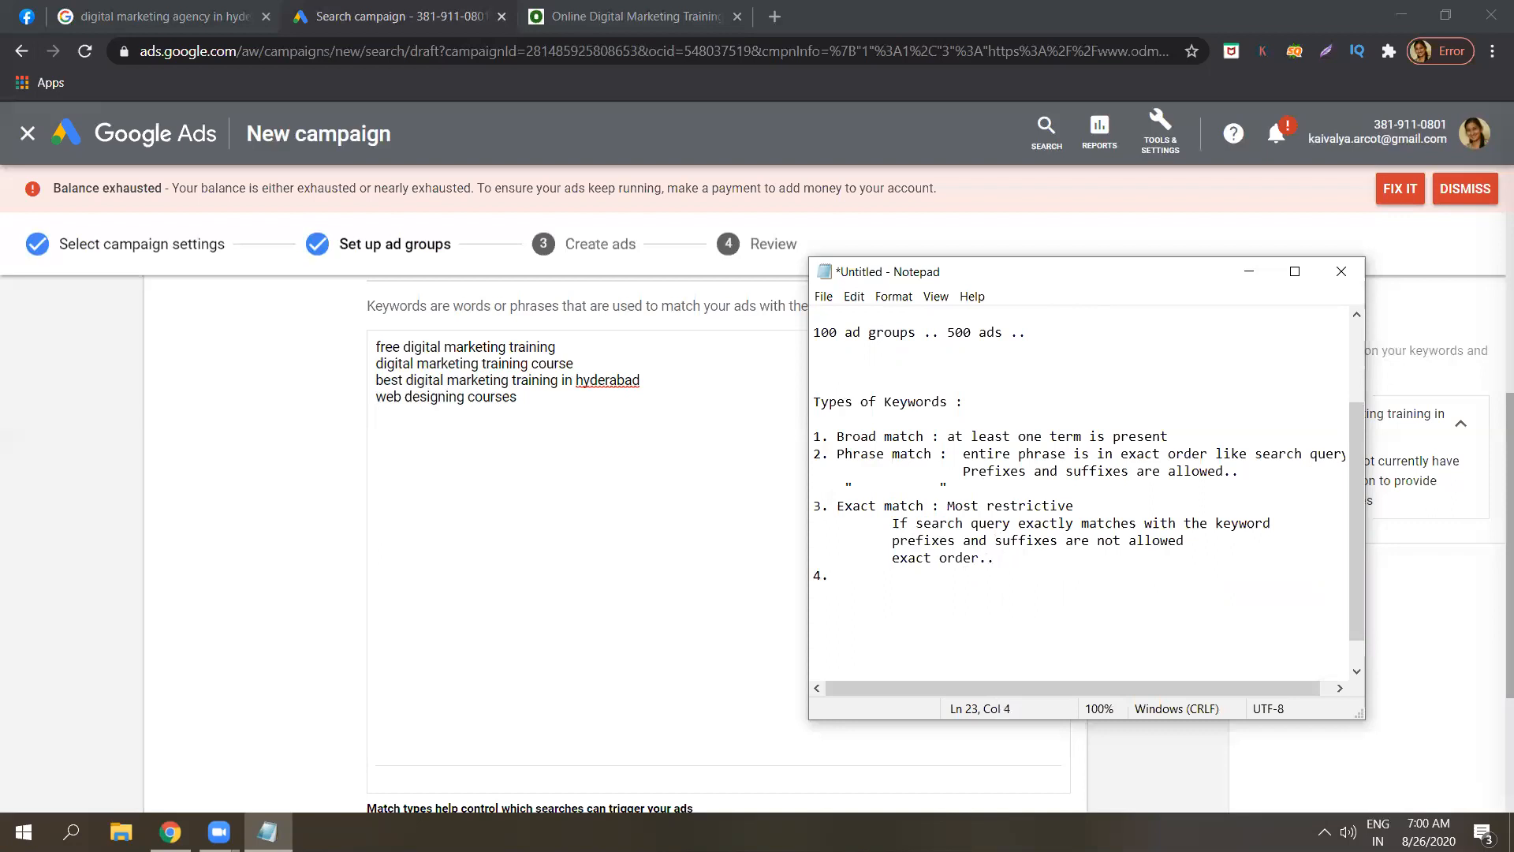
pyautogui.write(' Broa')
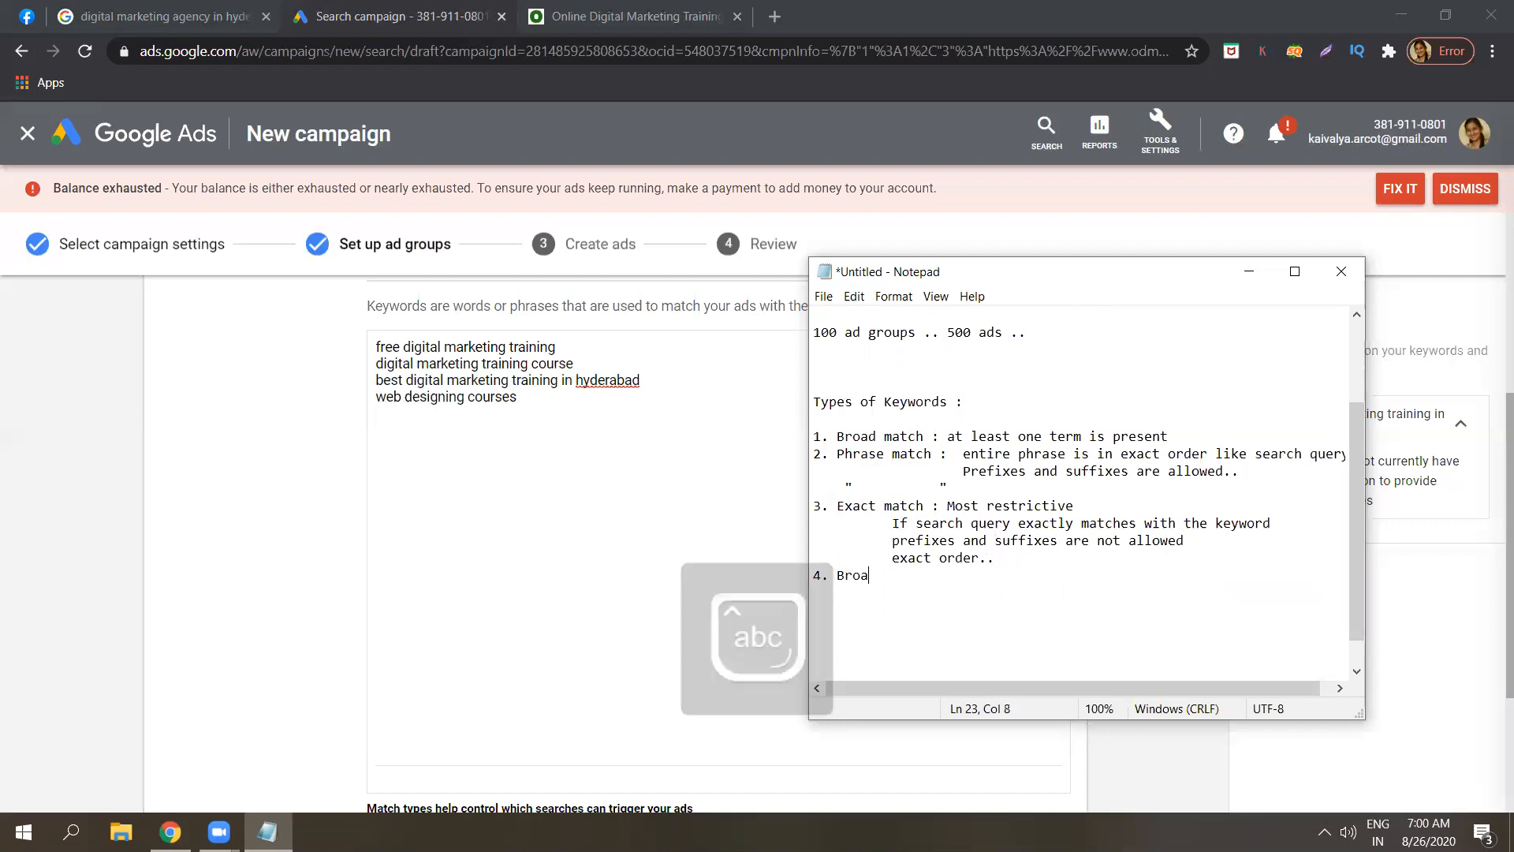
pyautogui.write('d match ')
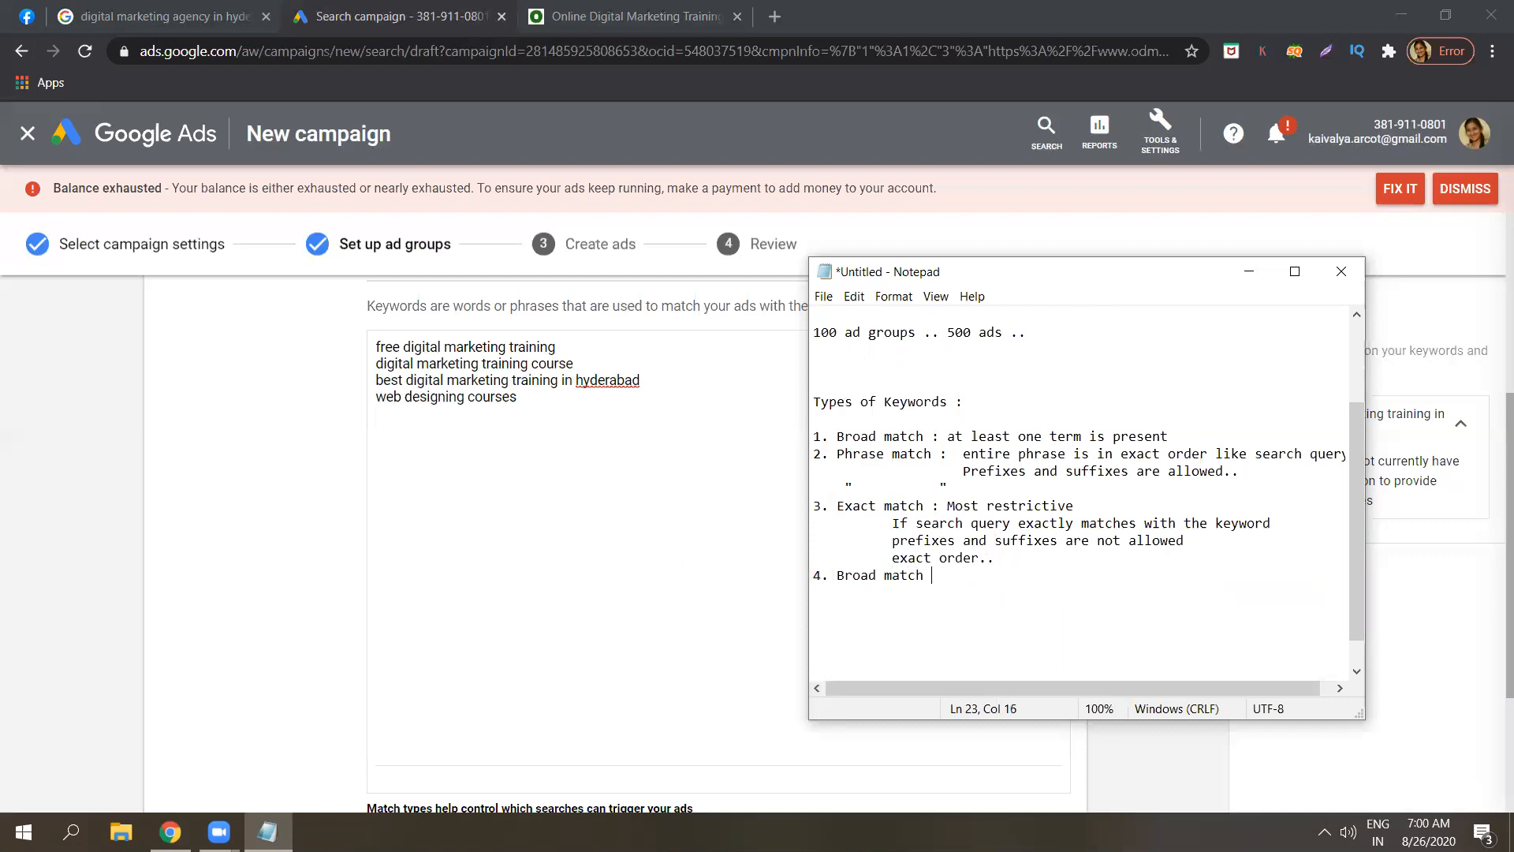
pyautogui.write('modifier:')
pyautogui.click(1002, 572)
pyautogui.press('Home')
pyautogui.press('Return')
pyautogui.click(1030, 591)
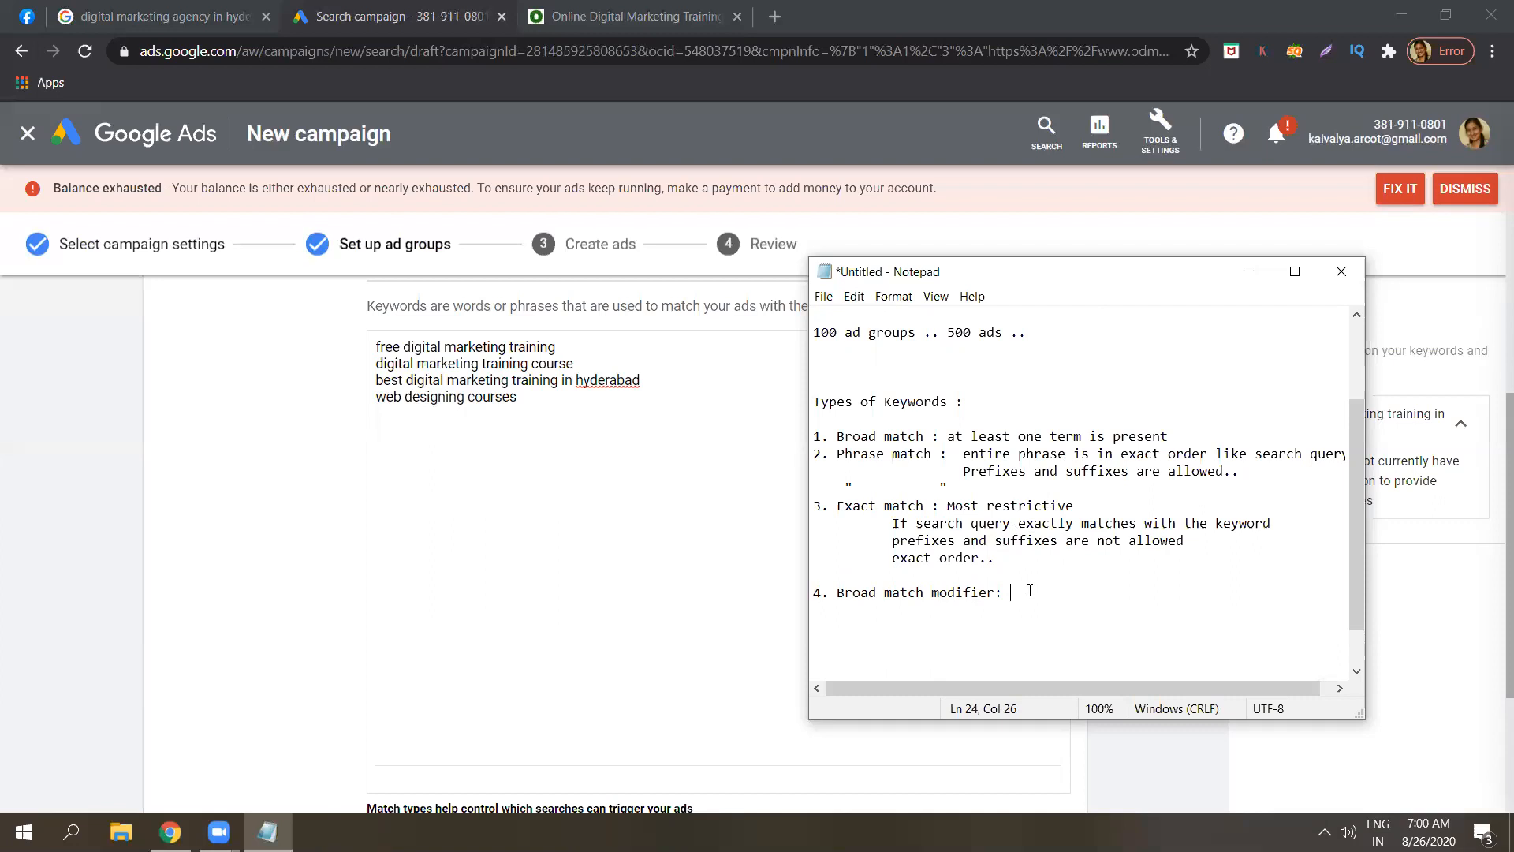
pyautogui.write('digital+marketing+training - no ')
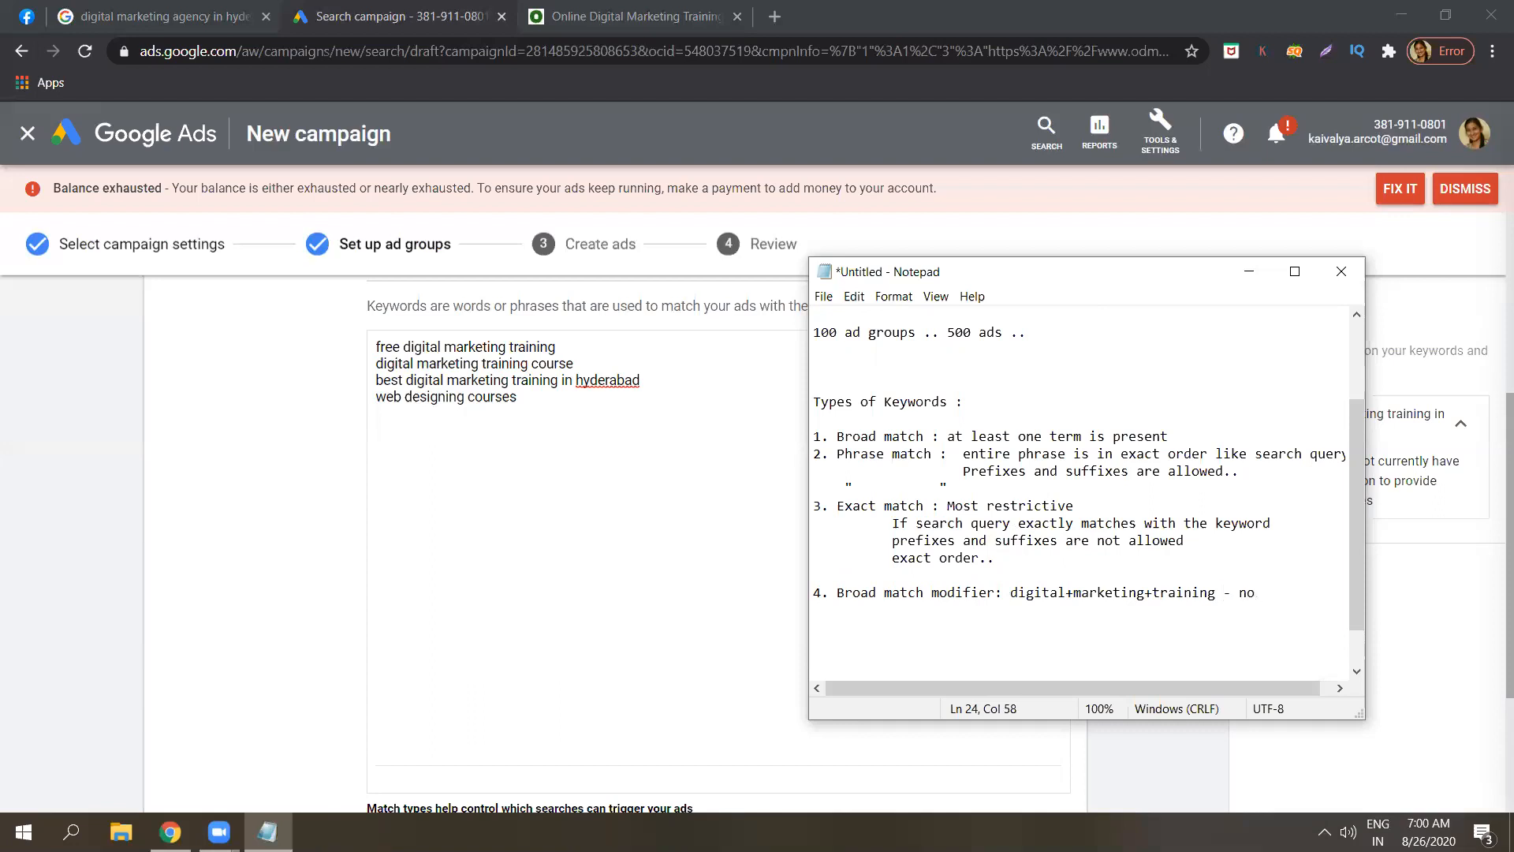
pyautogui.write('spaces')
# Add lines 'at least 3 terms must be present in search query' and 'In any order'.
pyautogui.press('Return')
pyautogui.write('at least thr')
pyautogui.write('e')
pyautogui.press('BackSpace')
pyautogui.press('BackSpace')
pyautogui.press('BackSpace')
pyautogui.press('BackSpace')
pyautogui.write('3 terms must ')
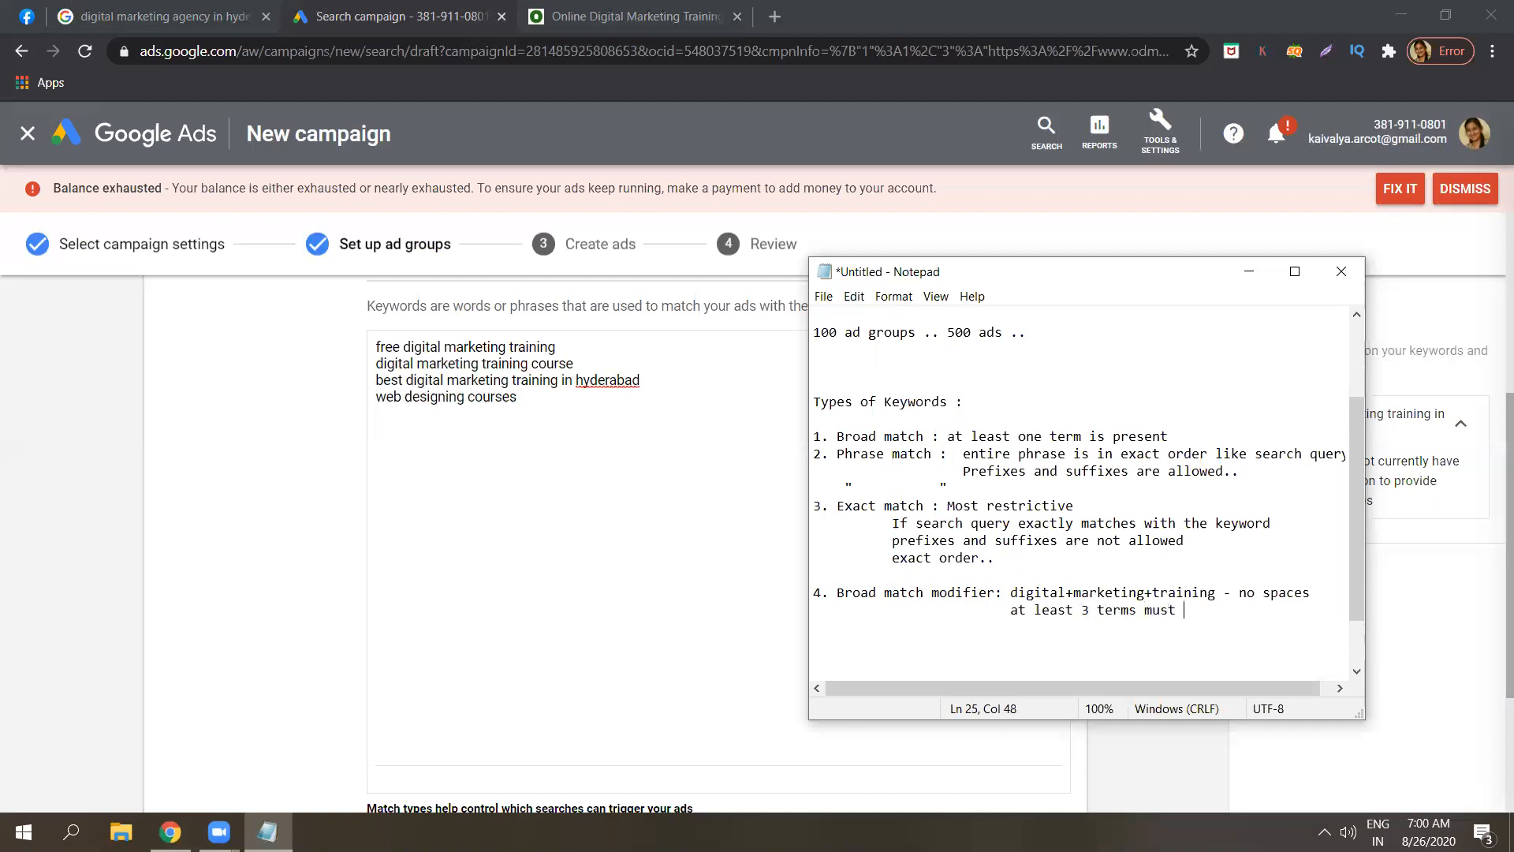
pyautogui.write('be present in search ')
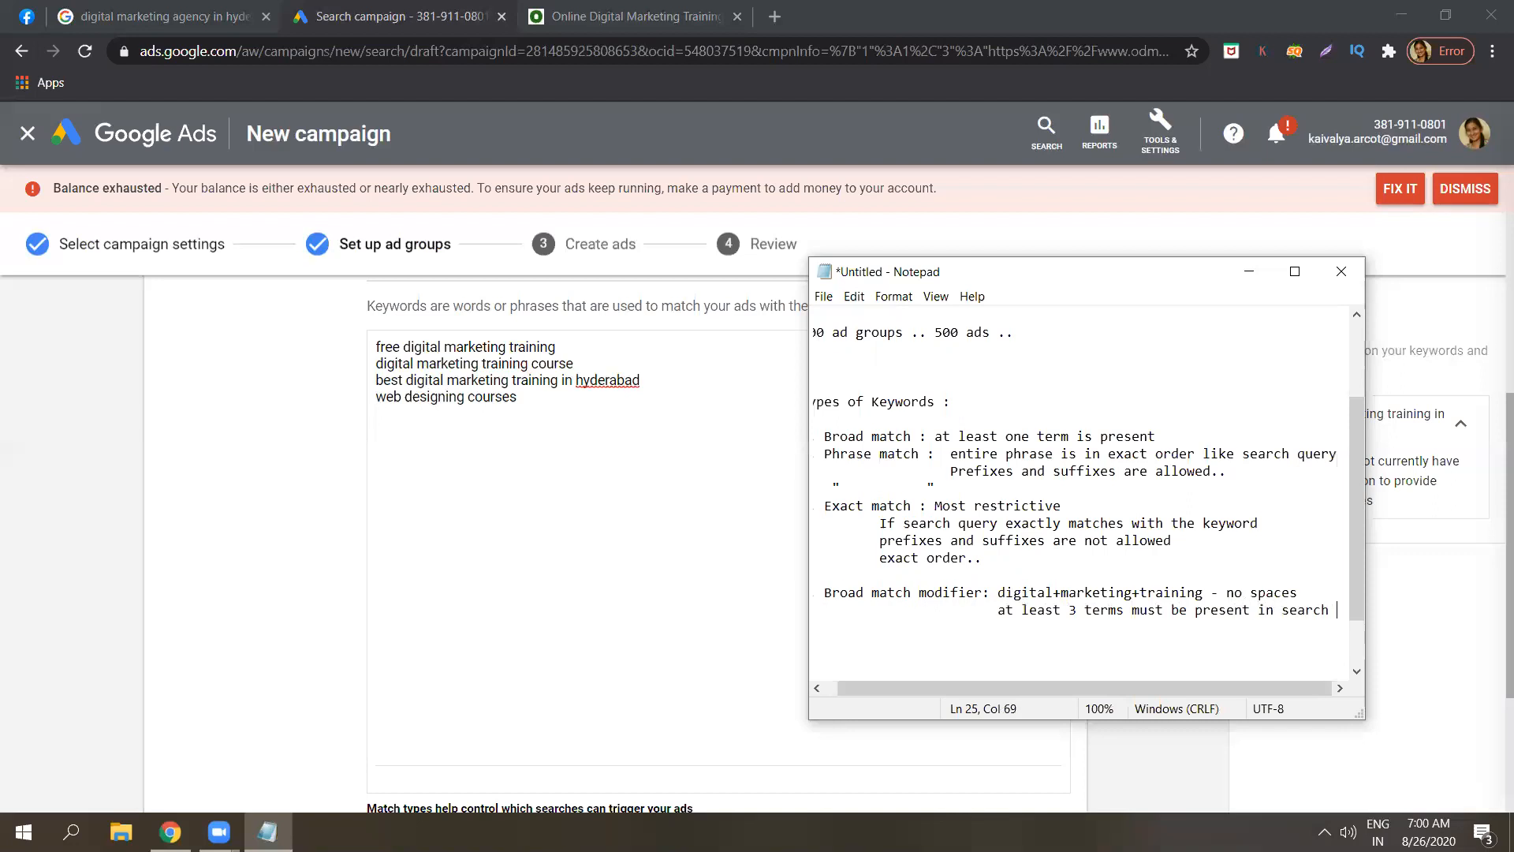
pyautogui.write('qqu')
pyautogui.press('BackSpace')
pyautogui.press('BackSpace')
pyautogui.write('uery')
pyautogui.press('Return')
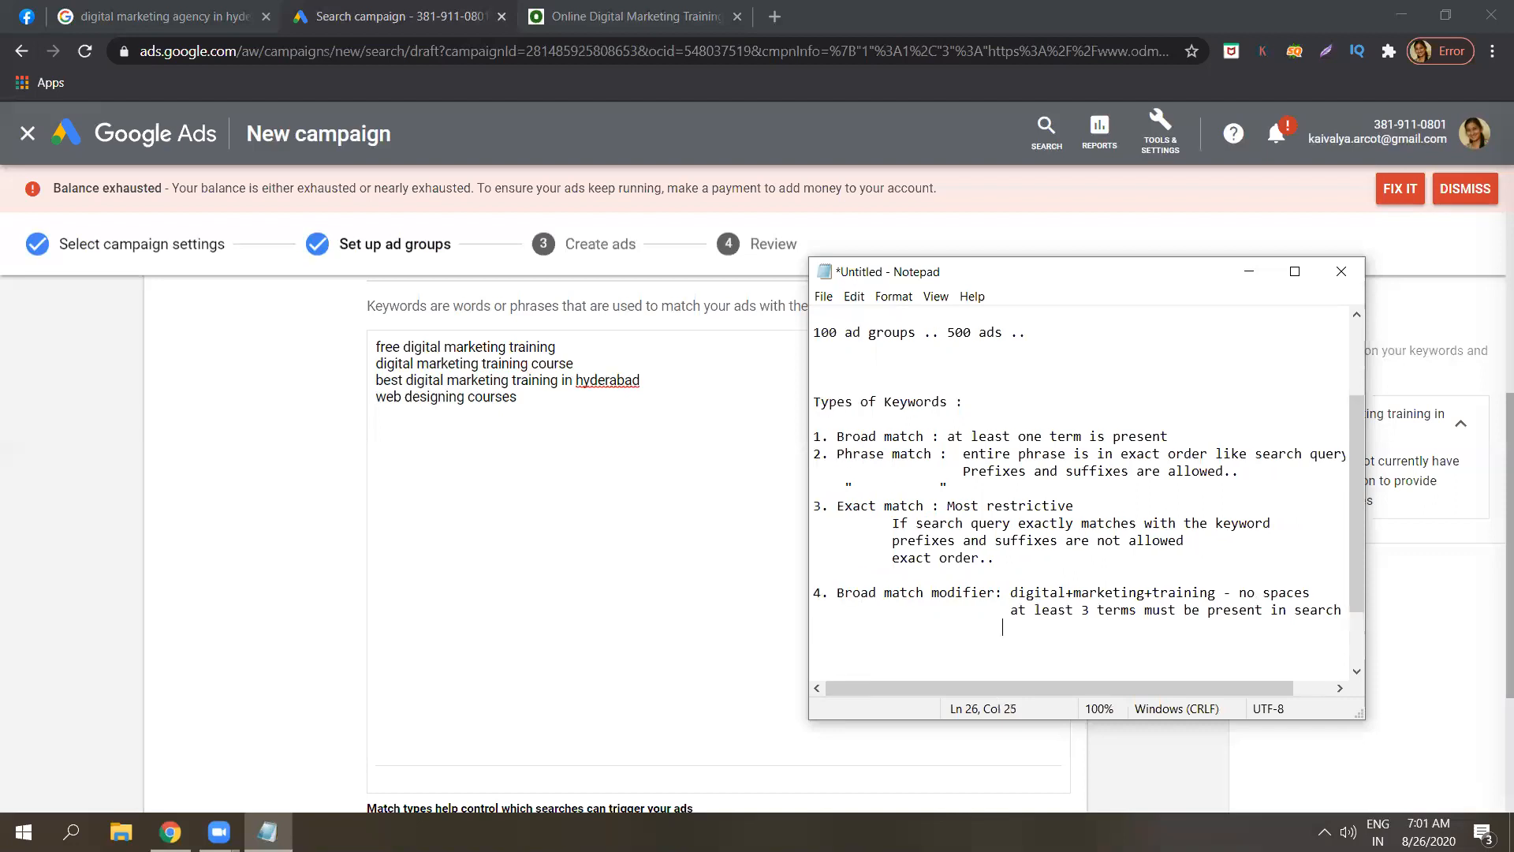
pyautogui.write('In an')
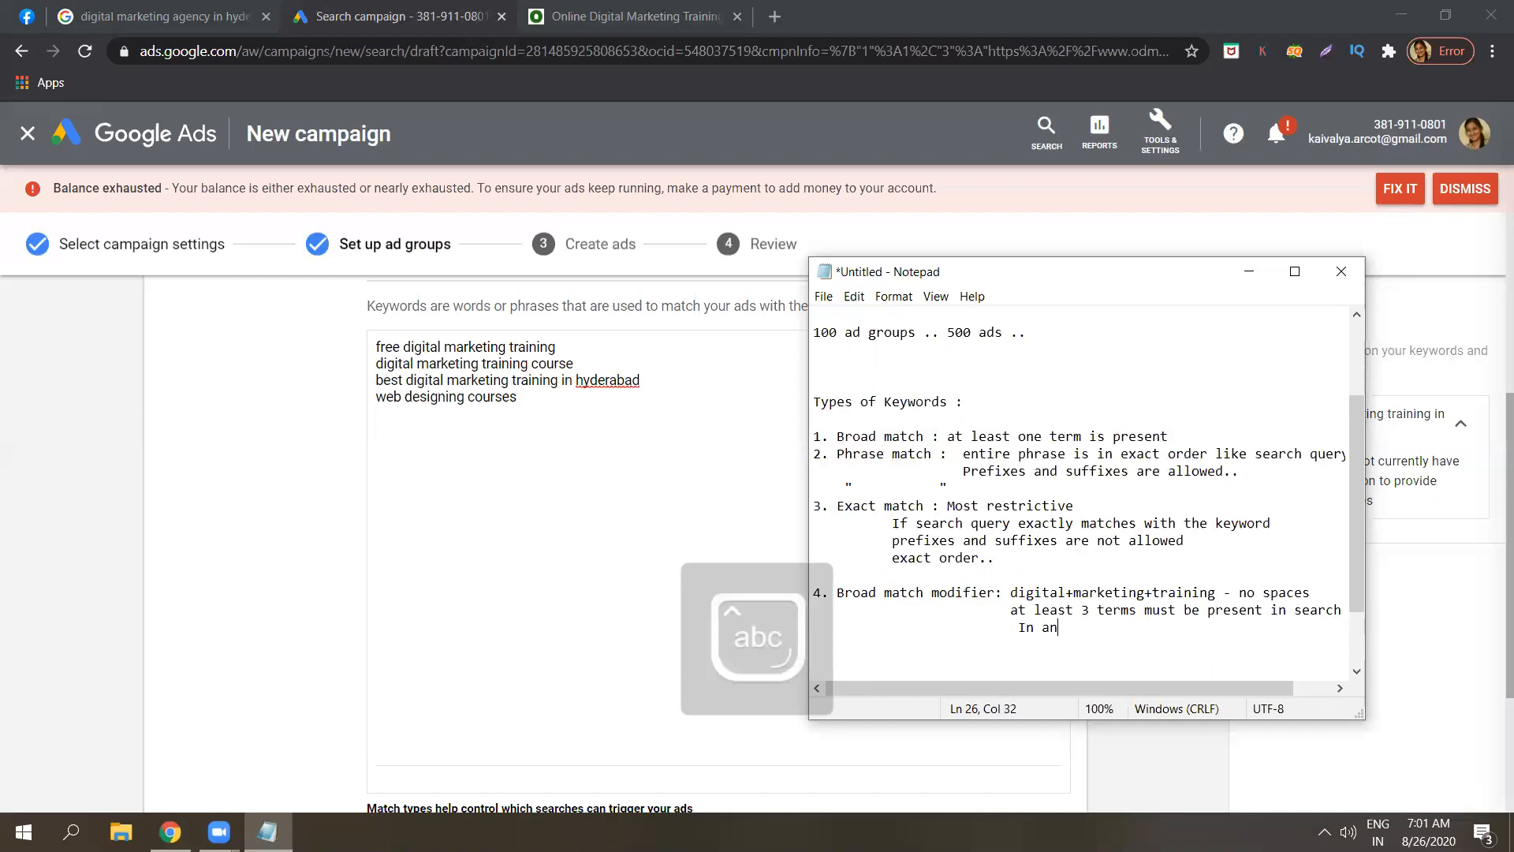
pyautogui.write('y order')
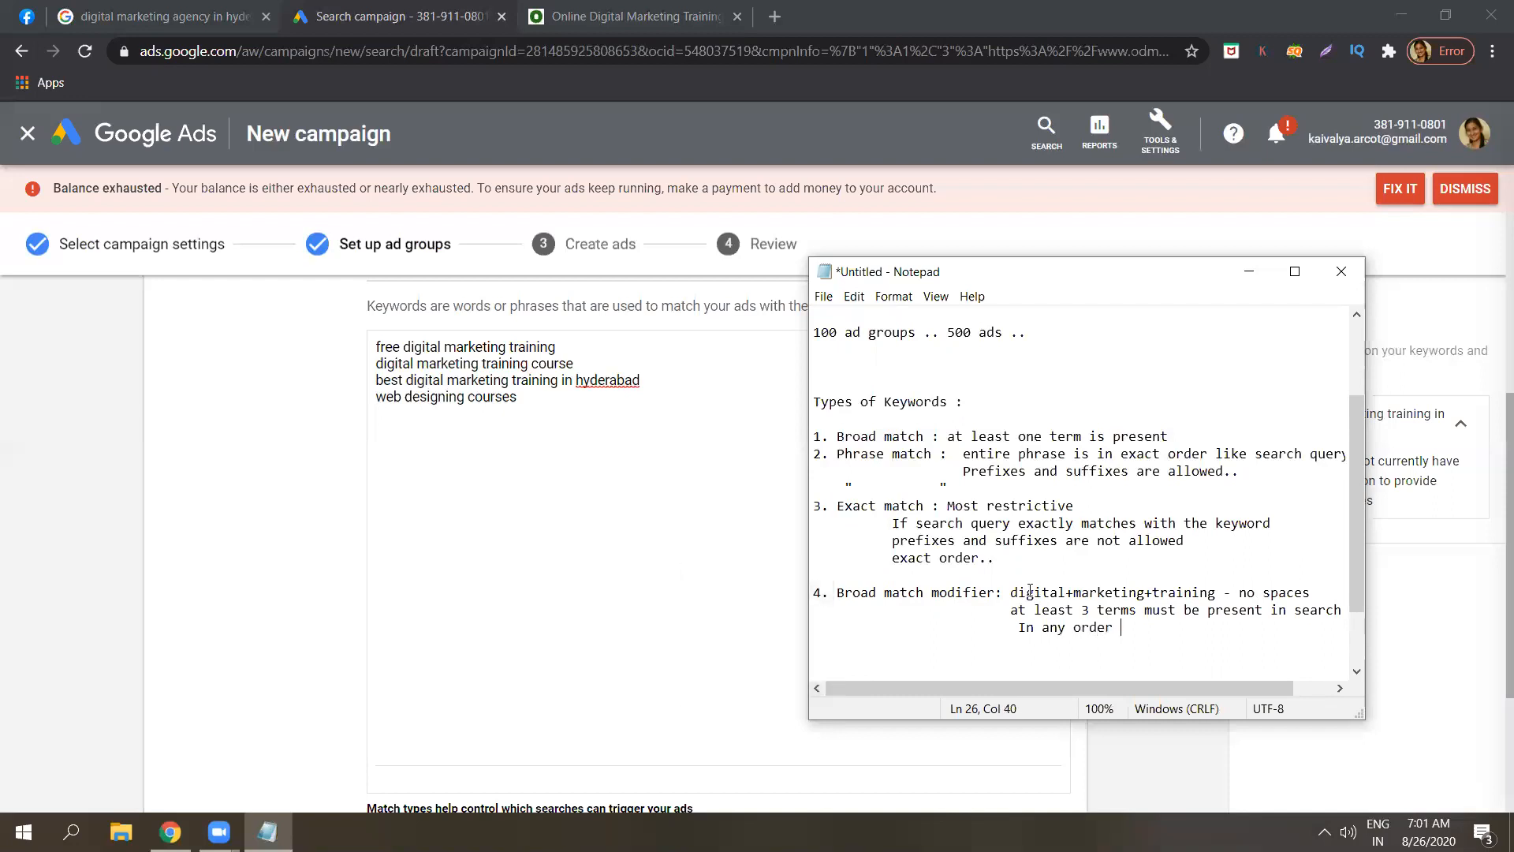
pyautogui.press('Return')
pyautogui.press('Return')
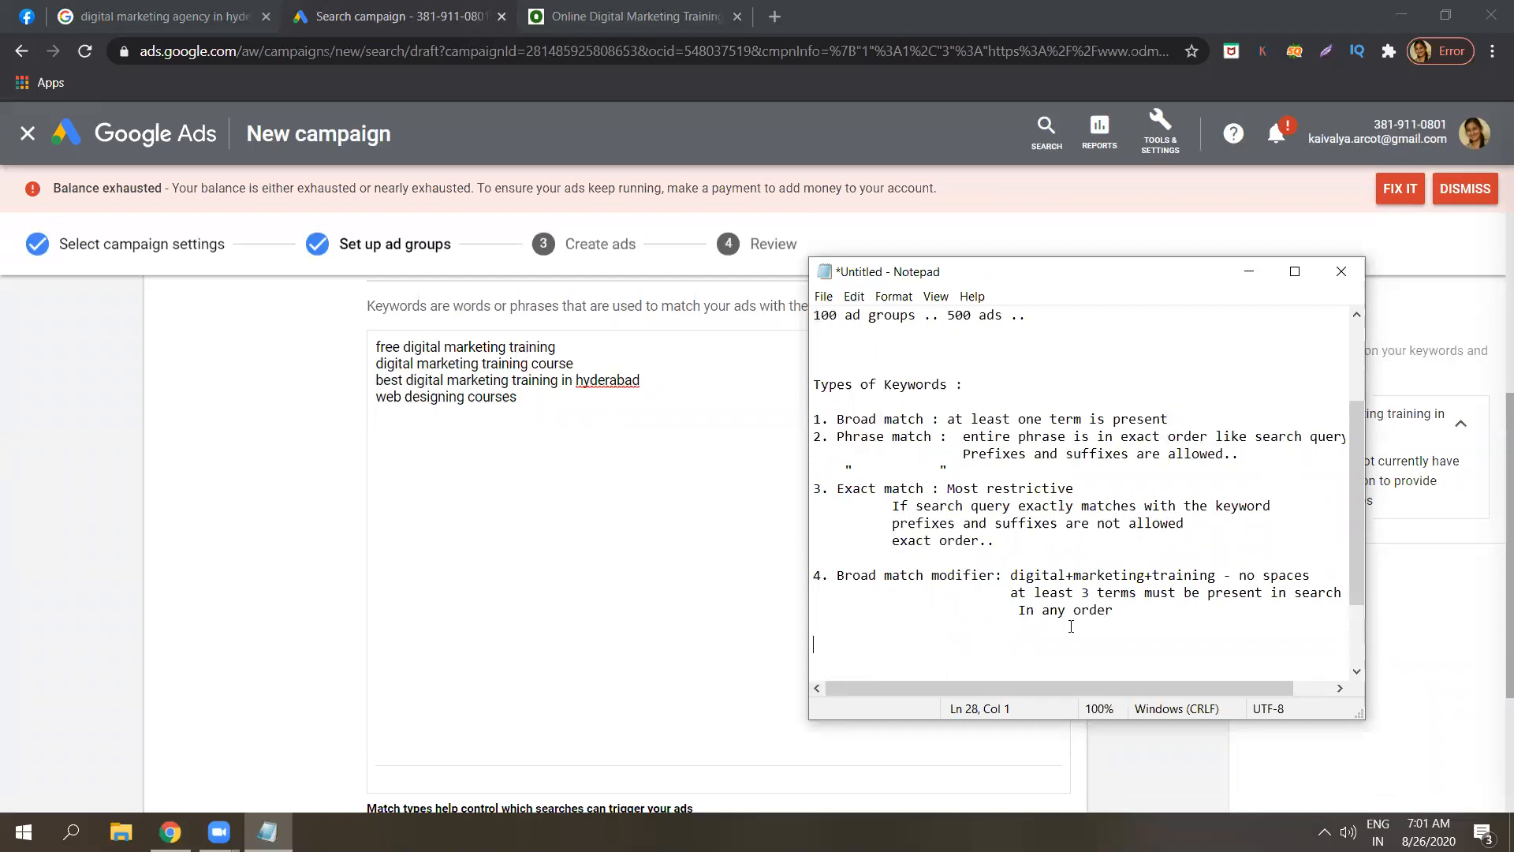
# Highlight the digital+marketing+training example and add a blank line before the fourth entry.
pyautogui.moveTo(1218, 571); pyautogui.dragTo(1010, 575)
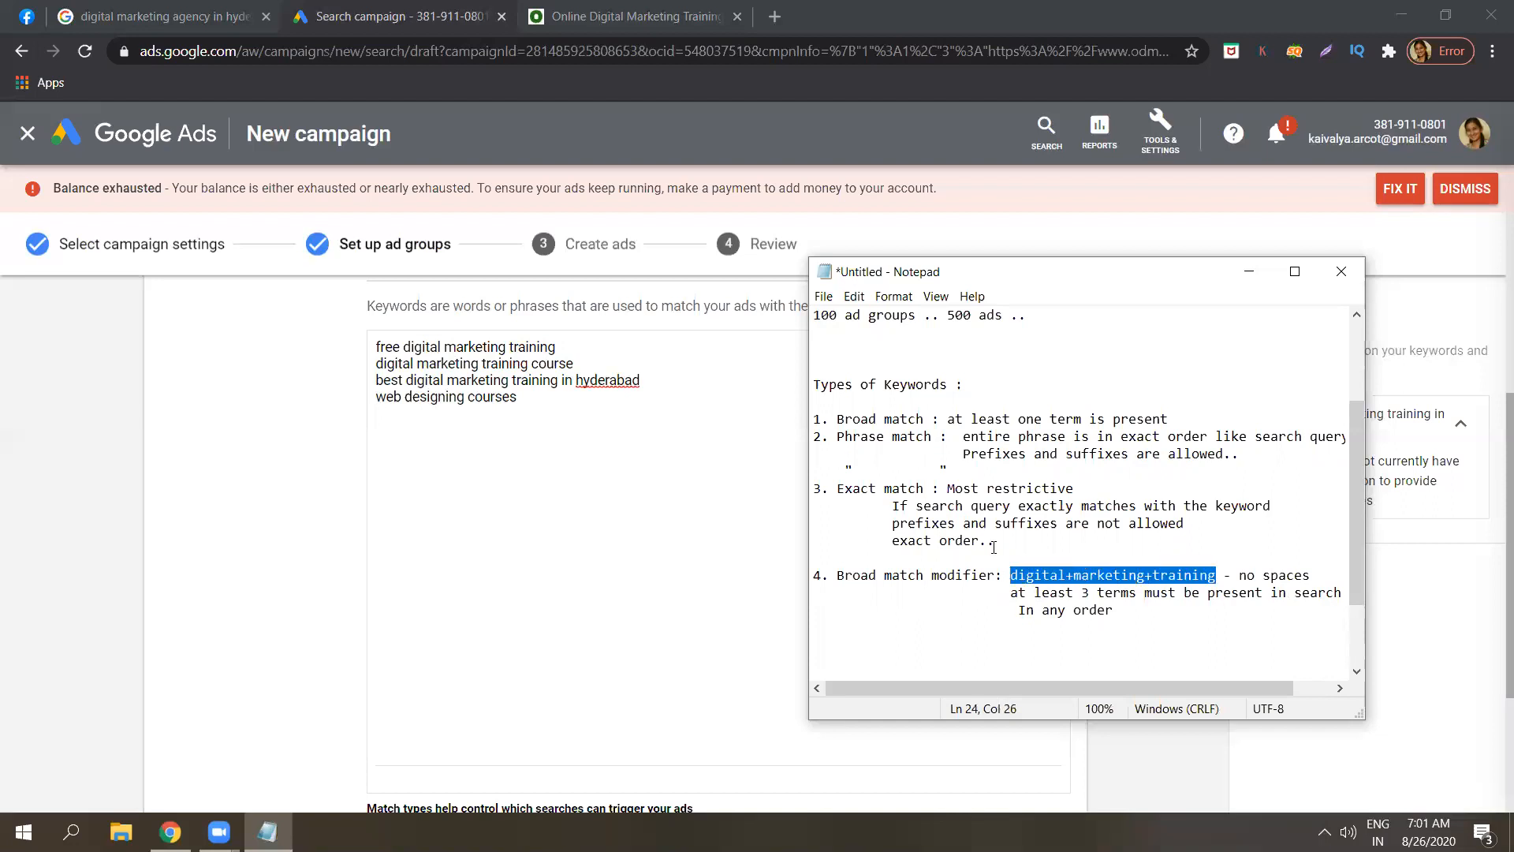
pyautogui.click(950, 473)
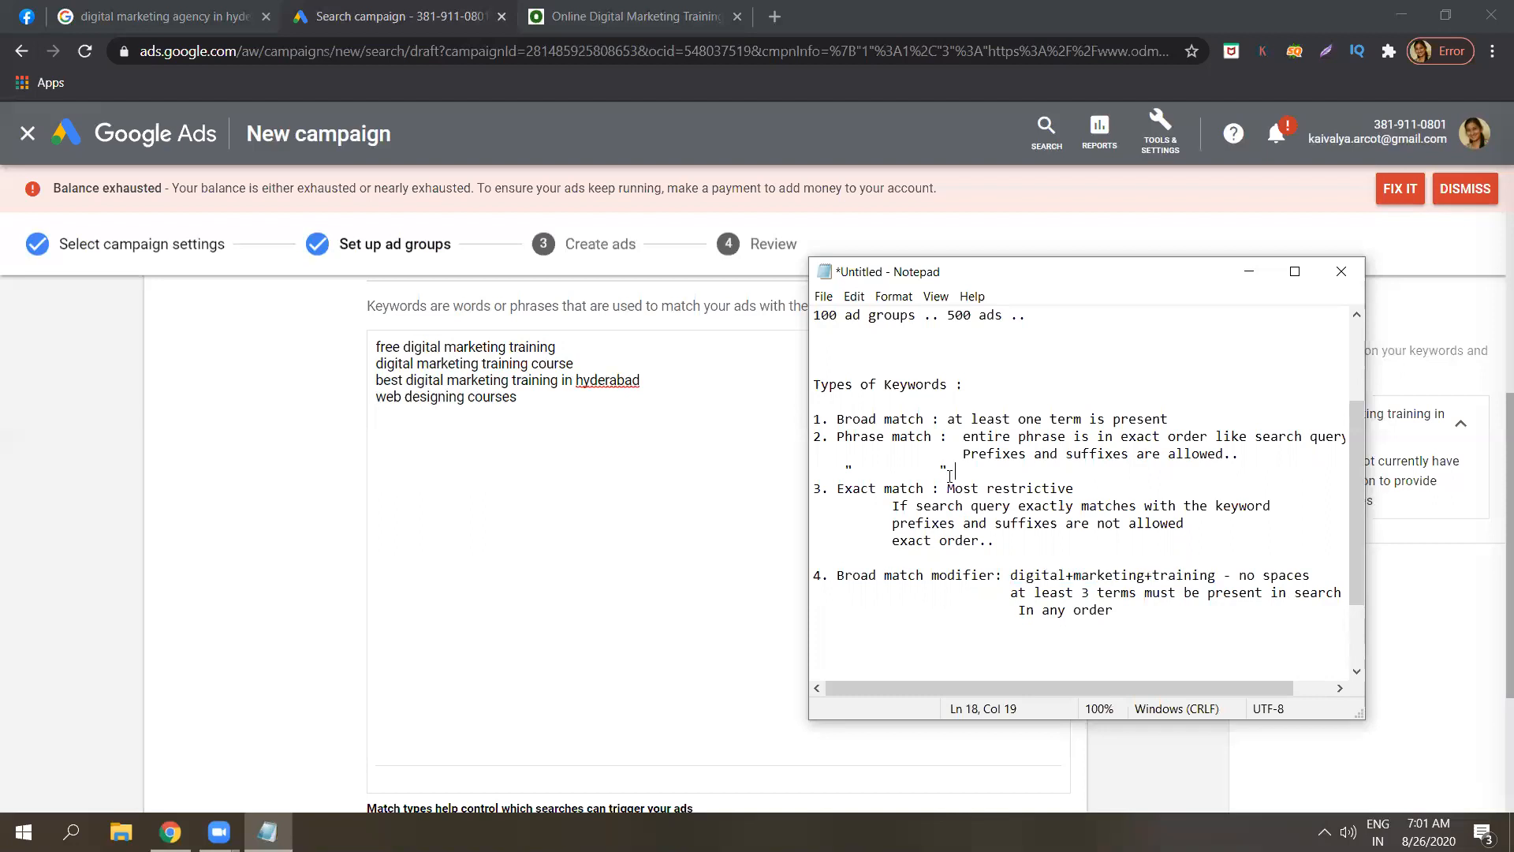
pyautogui.click(1005, 540)
pyautogui.press('Return')
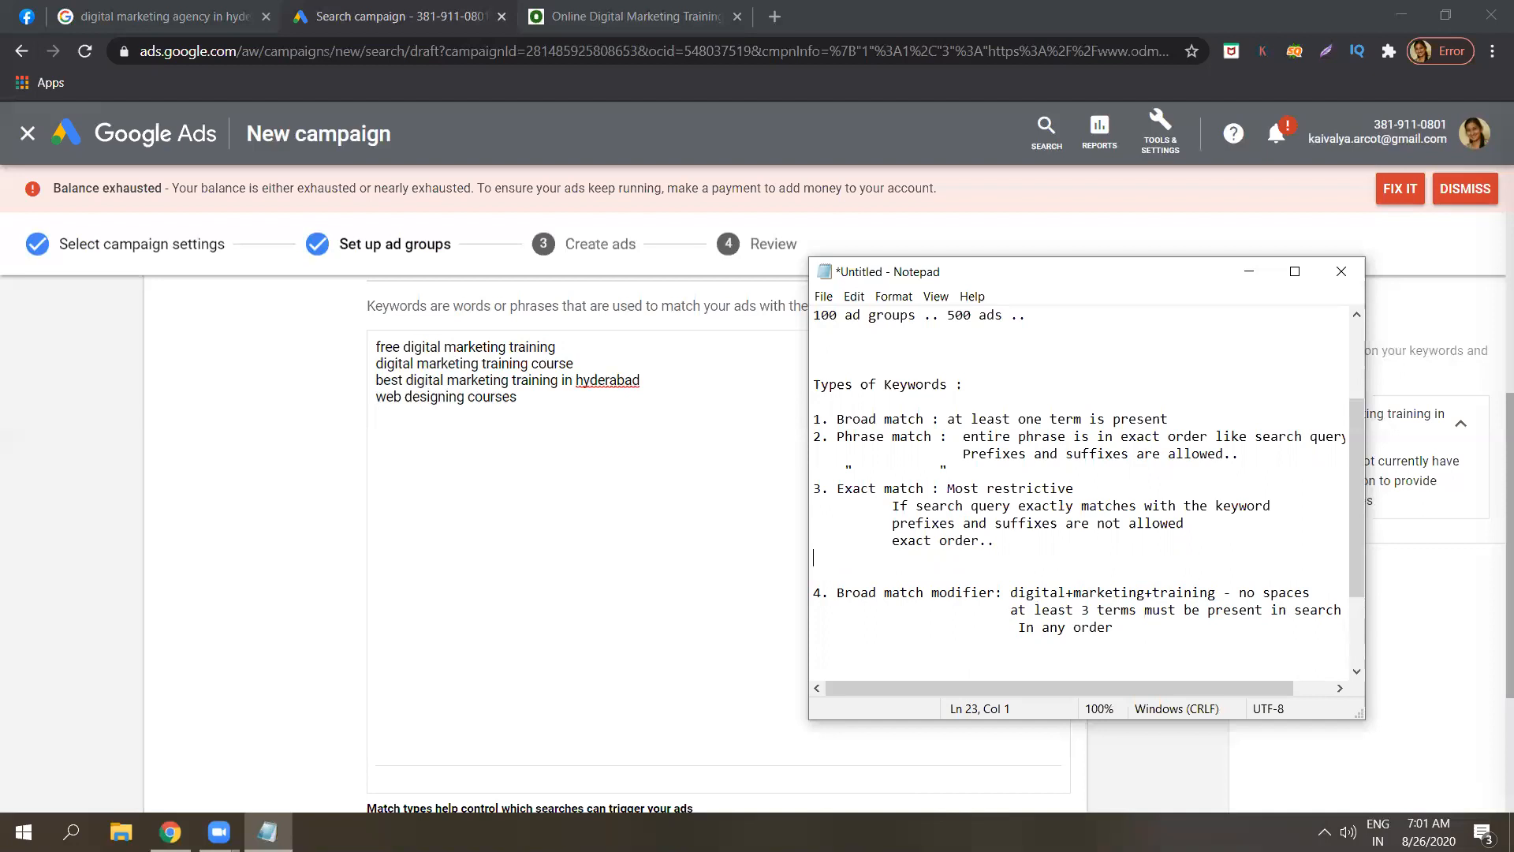
# Type '[ ]' under the Exact match notes and look over the digital+marketing+training example.
pyautogui.write('[       ]')
pyautogui.doubleClick(1081, 592)
pyautogui.click(1078, 592)
pyautogui.moveTo(1217, 592); pyautogui.dragTo(1009, 593)
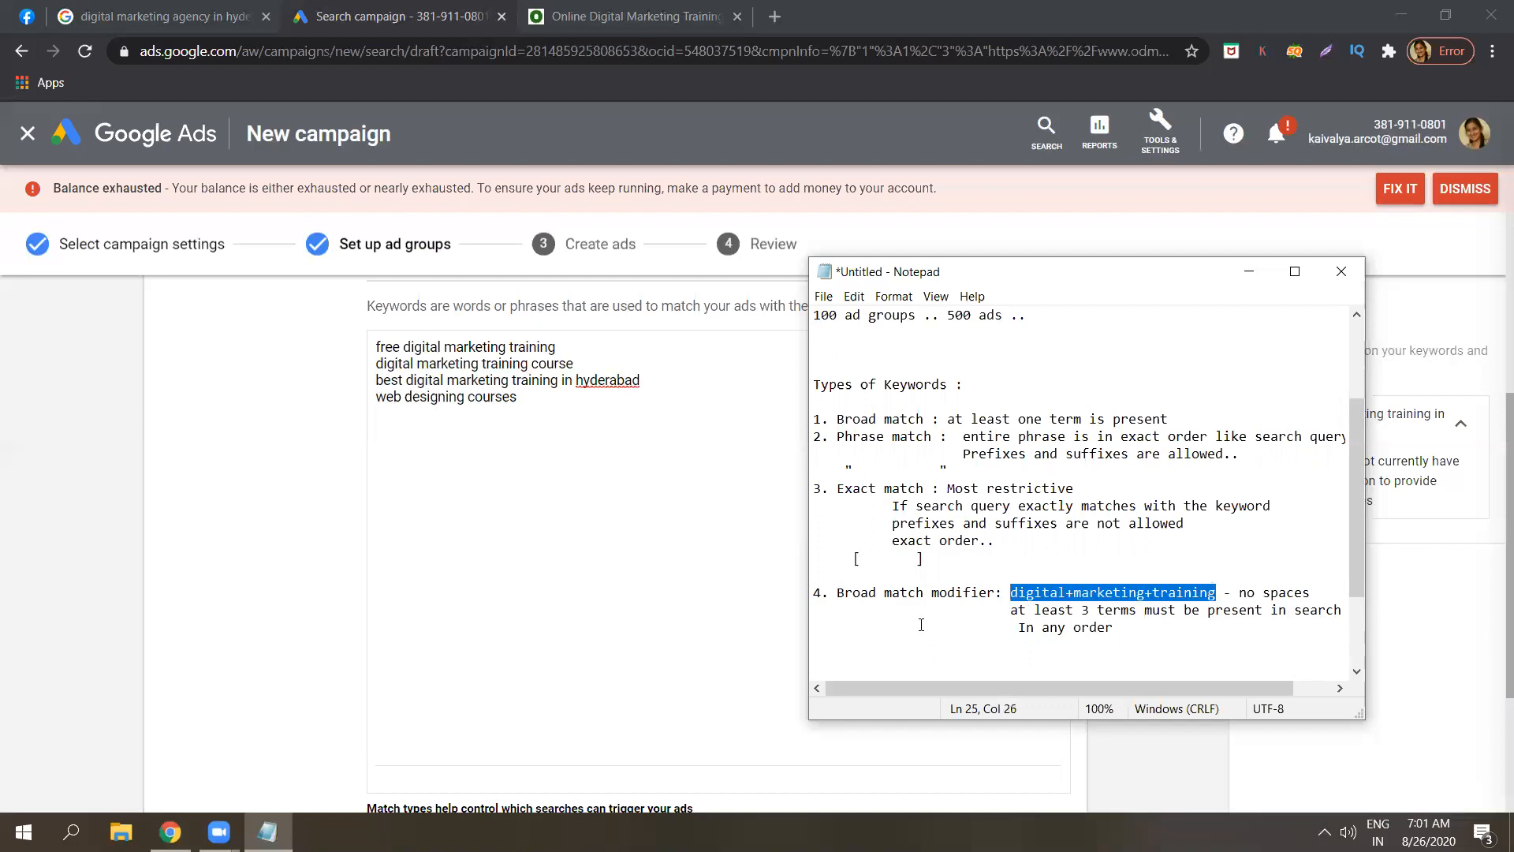
pyautogui.click(1113, 592)
pyautogui.click(1136, 592)
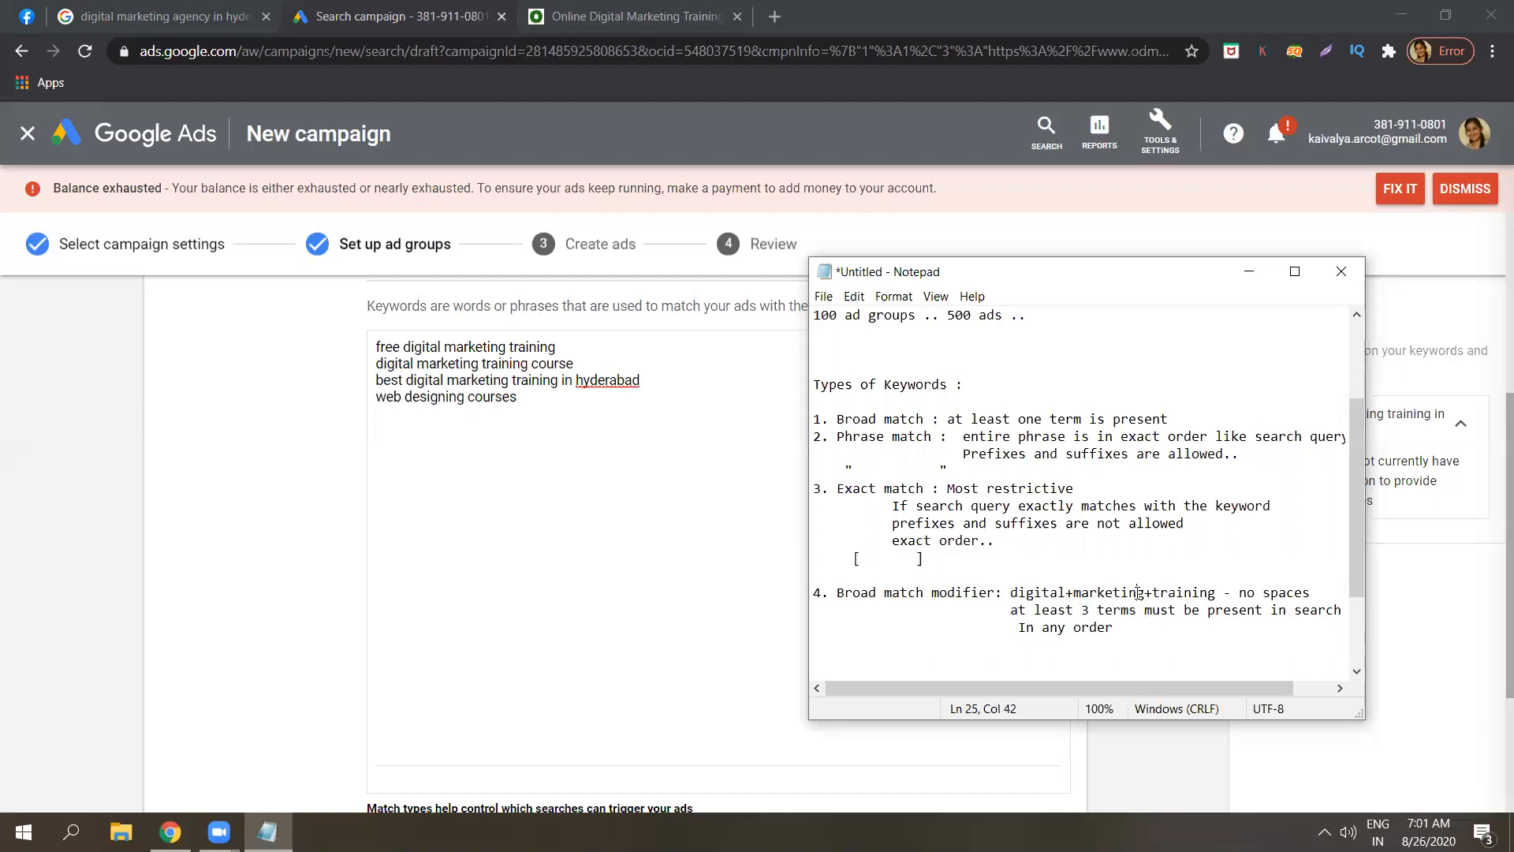
pyautogui.click(1177, 592)
pyautogui.moveTo(1354, 588); pyautogui.dragTo(1352, 623)
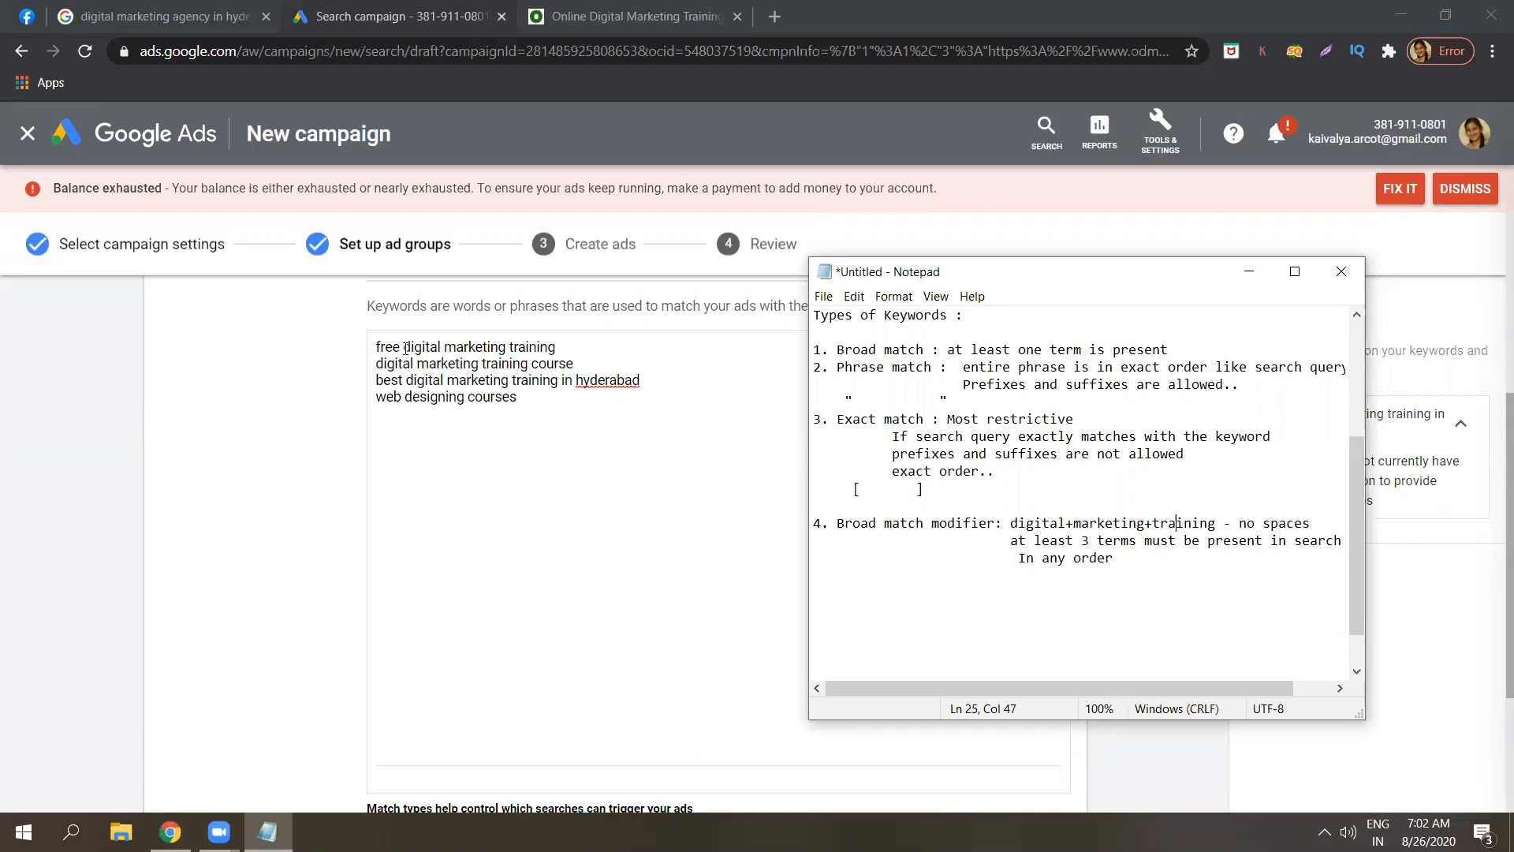
# Add digital+marketing+training on a new line in the ad group's keyword list.
pyautogui.click(529, 406)
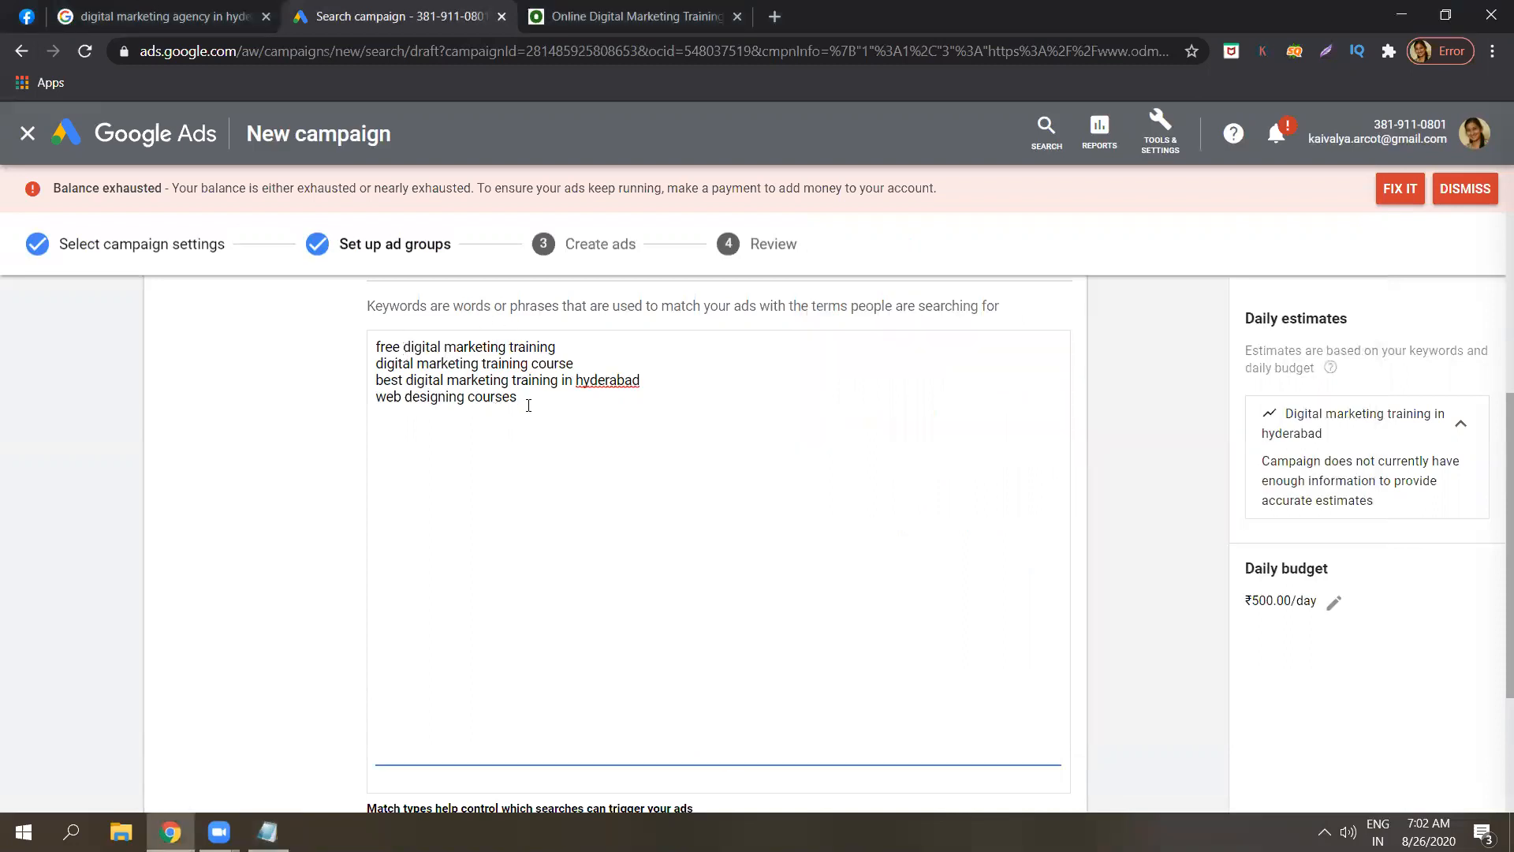
pyautogui.press('Return')
pyautogui.write('digital+mar')
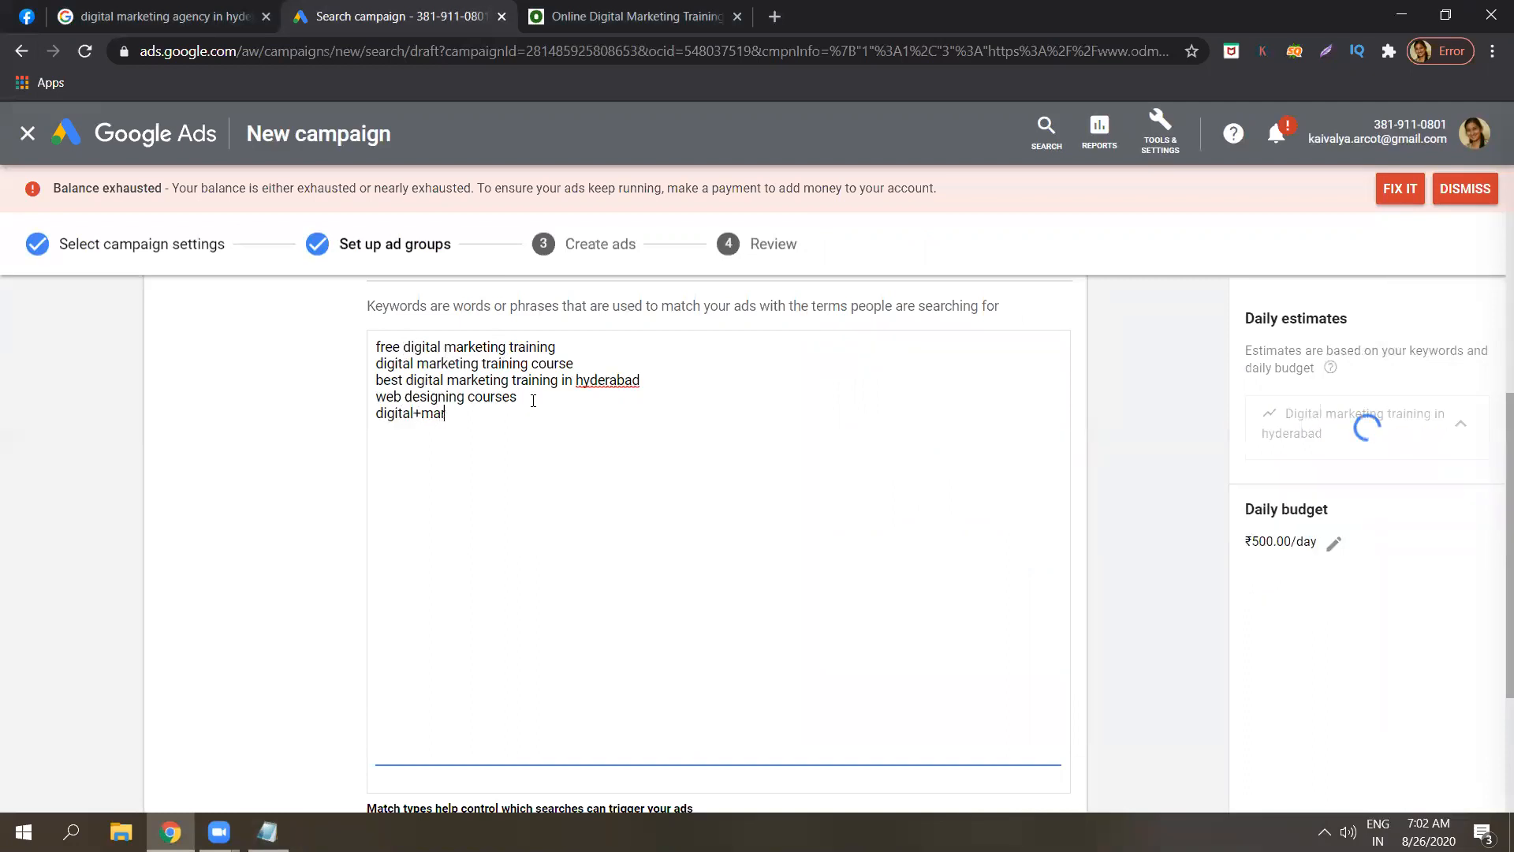
pyautogui.write('keting+training')
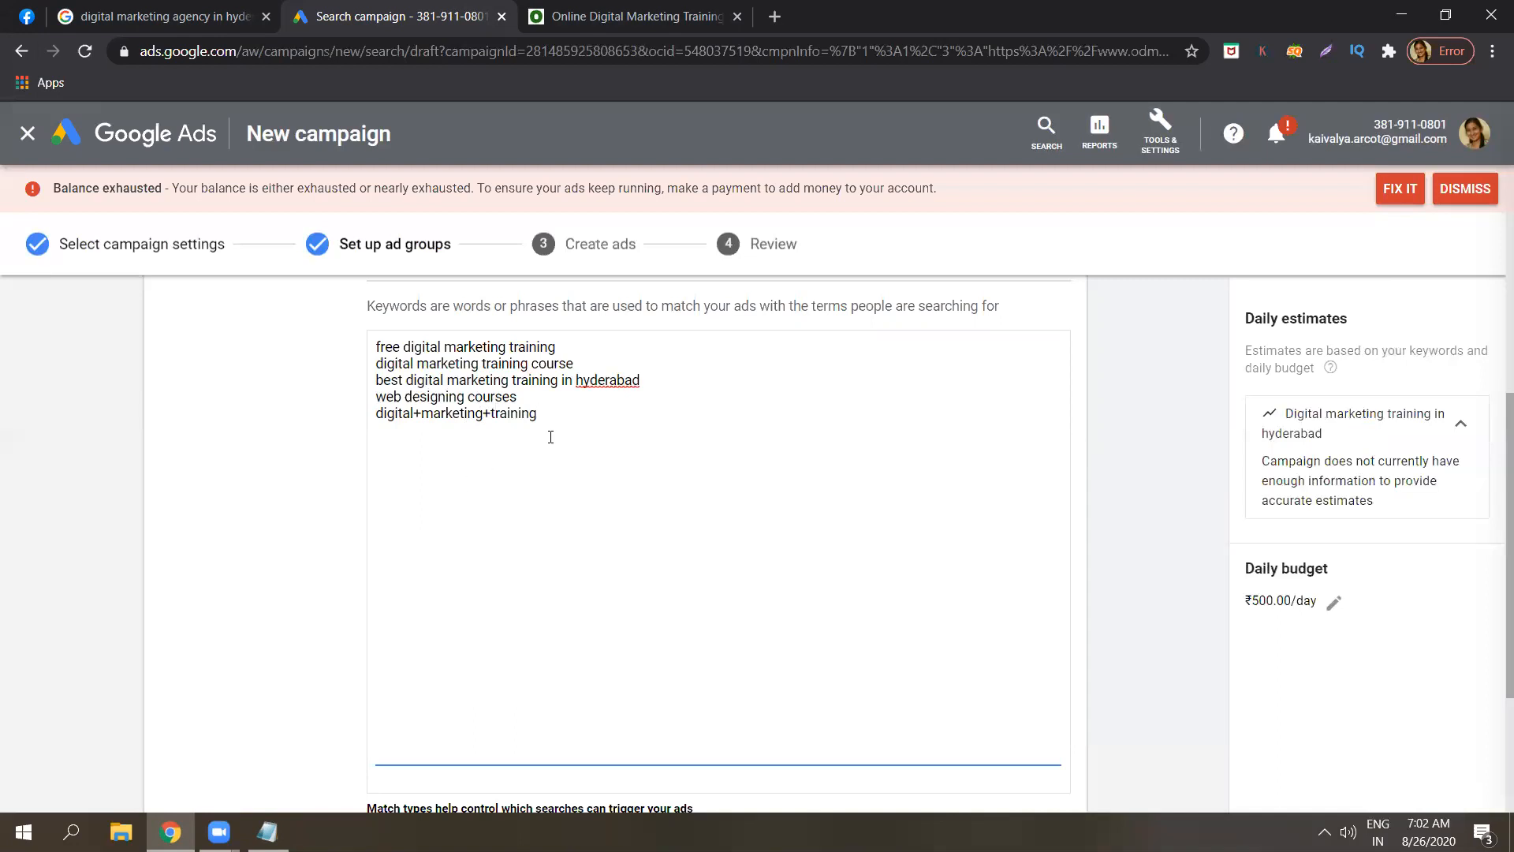
pyautogui.tripleClick(532, 417)
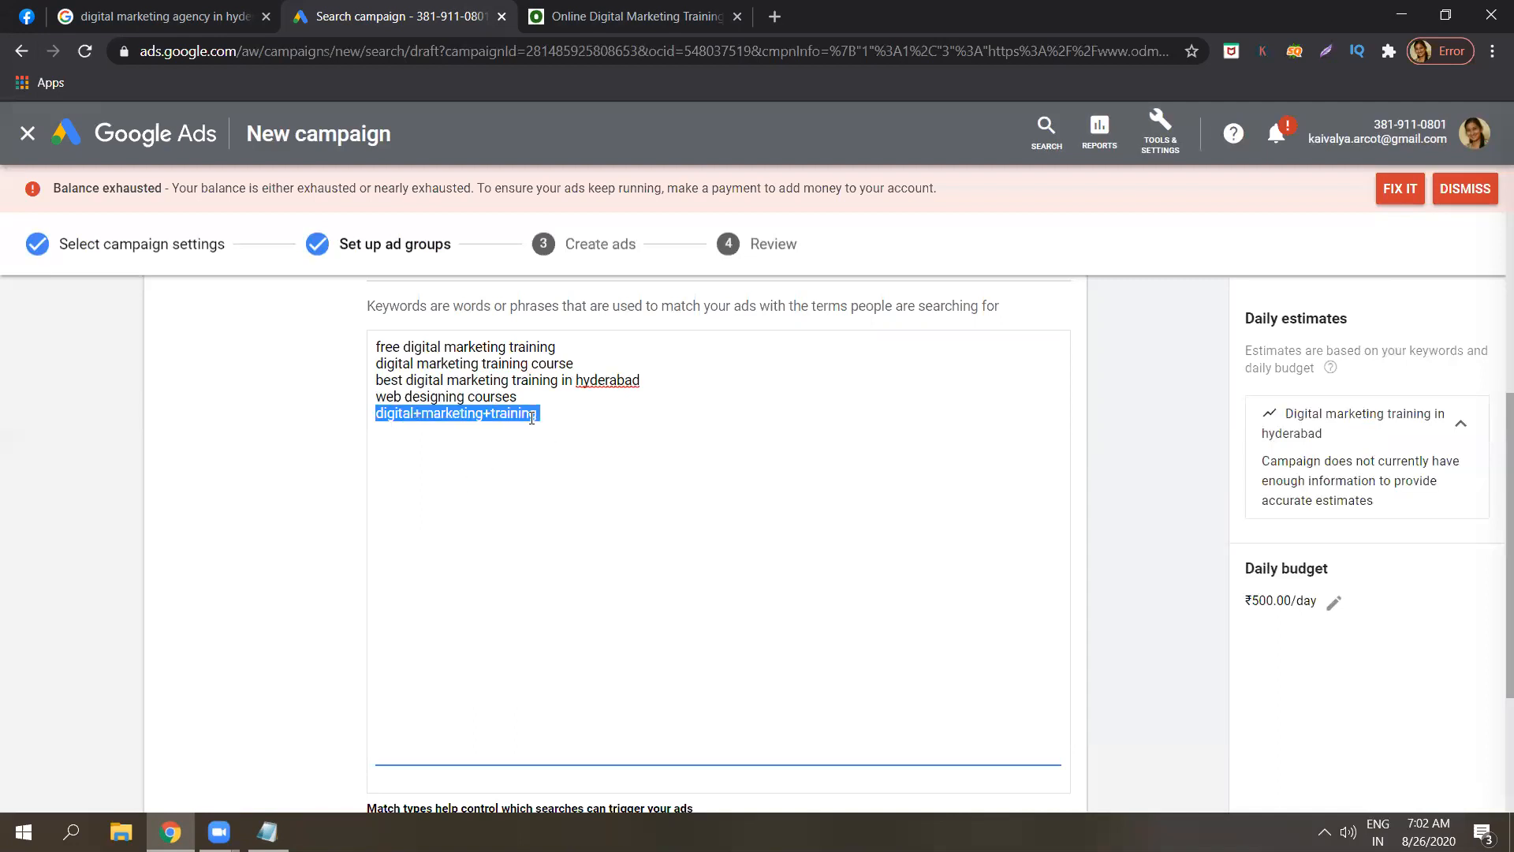
pyautogui.click(267, 832)
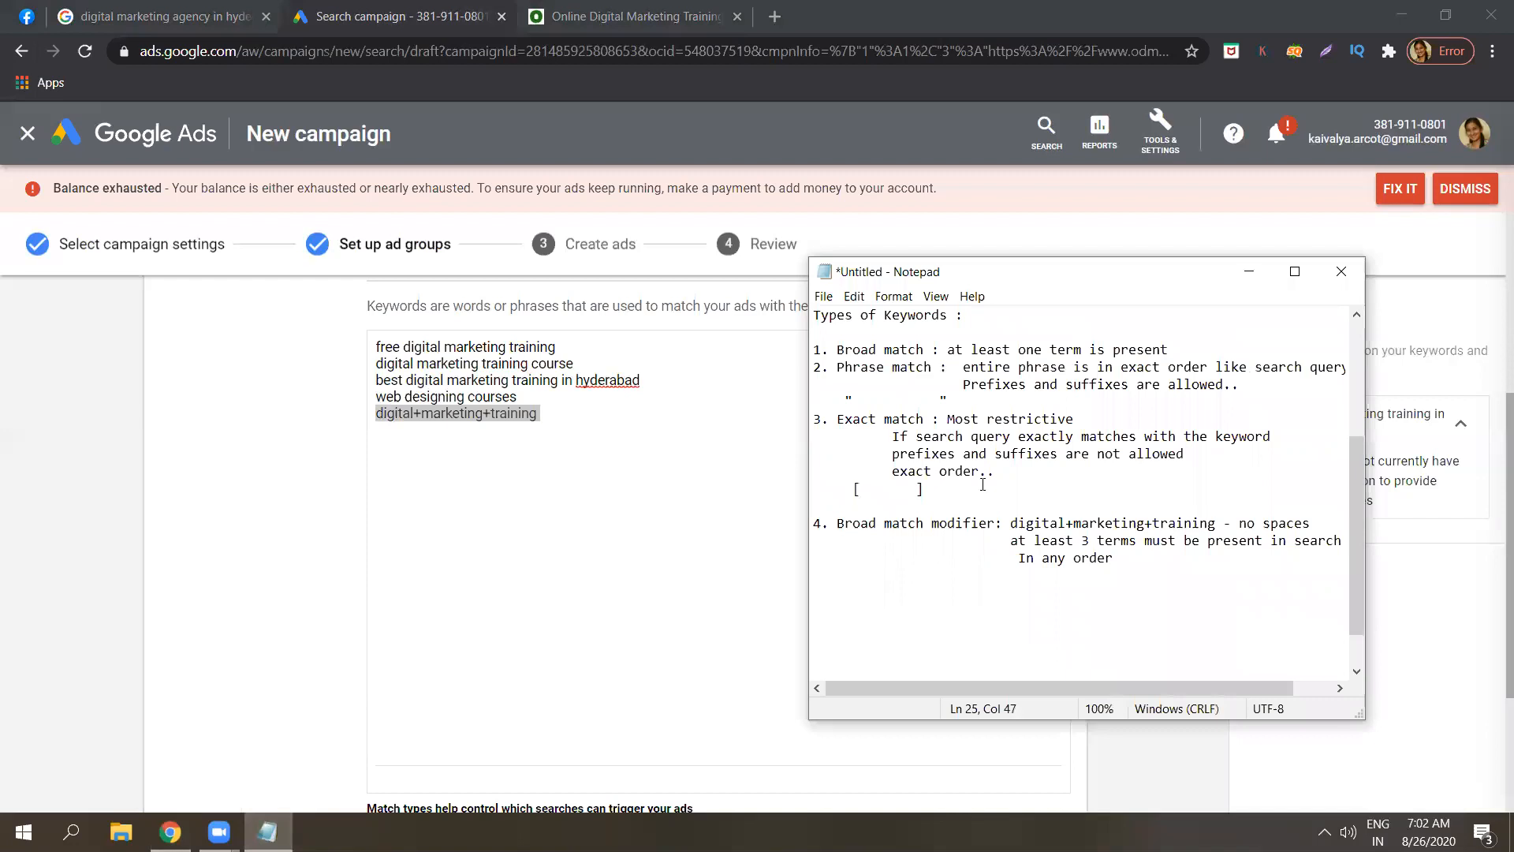
# Start a new item '5.' below the 'In any order' line.
pyautogui.click(1019, 541)
pyautogui.click(1199, 559)
pyautogui.press('Return')
pyautogui.press('Return')
pyautogui.write('5.')
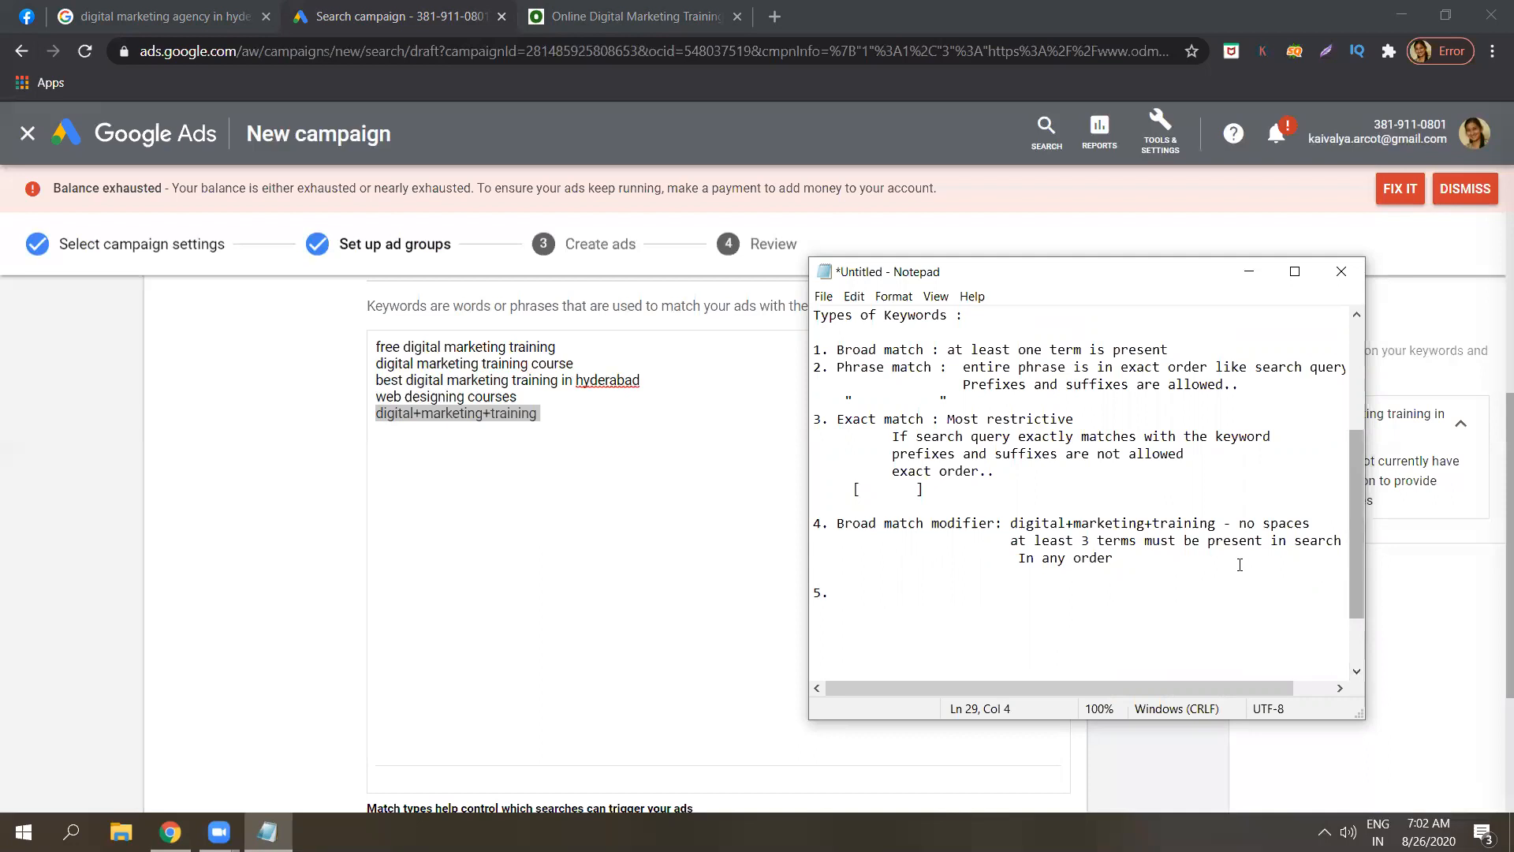
pyautogui.click(1088, 539)
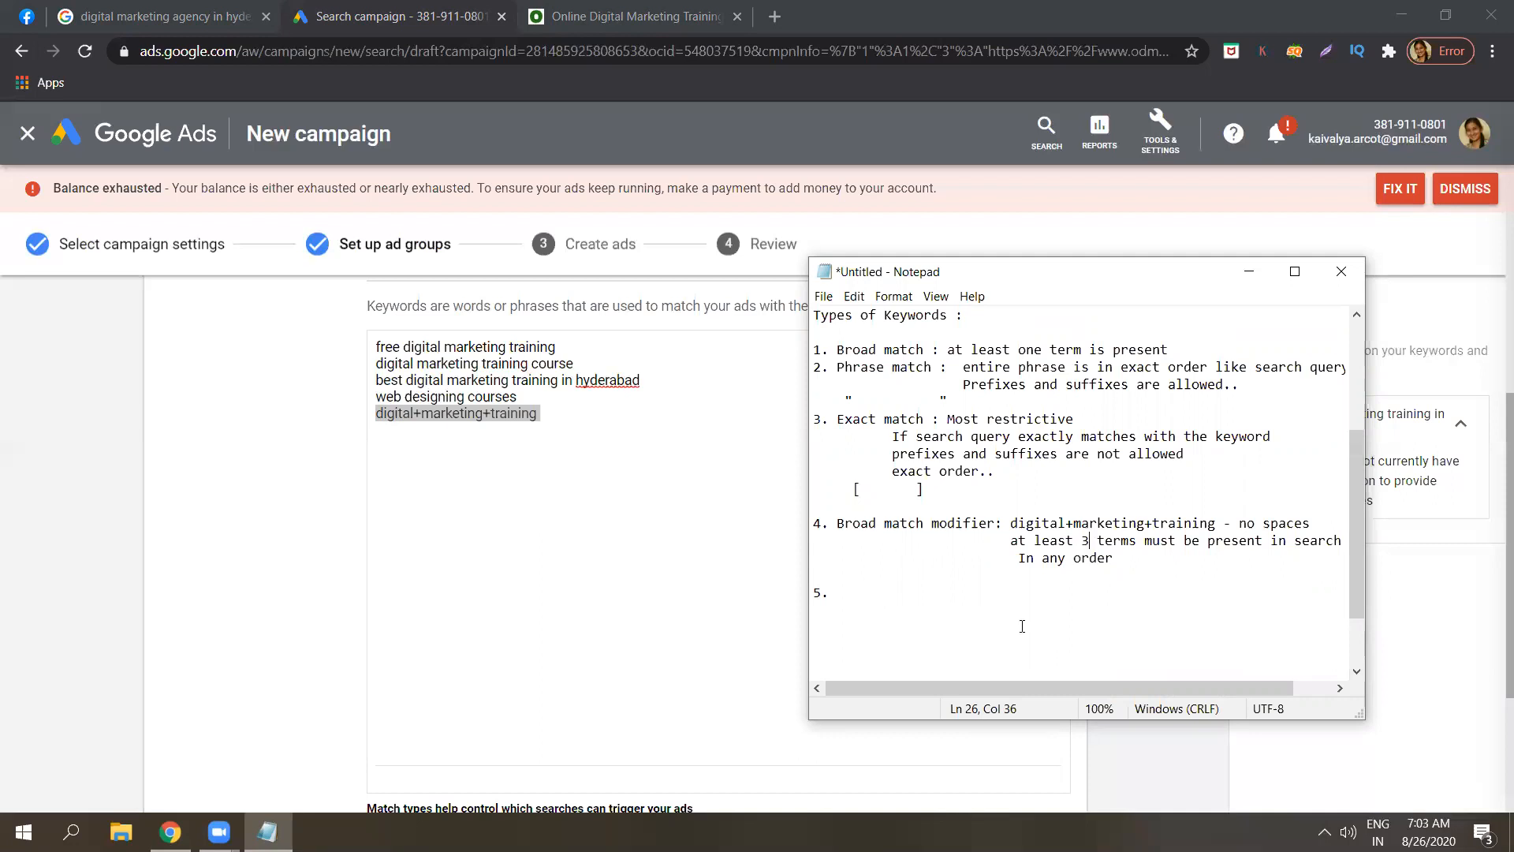
# Write item 5 as 'Negative match: exclude some terms', fixing the typos.
pyautogui.click(904, 593)
pyautogui.write('Negative ')
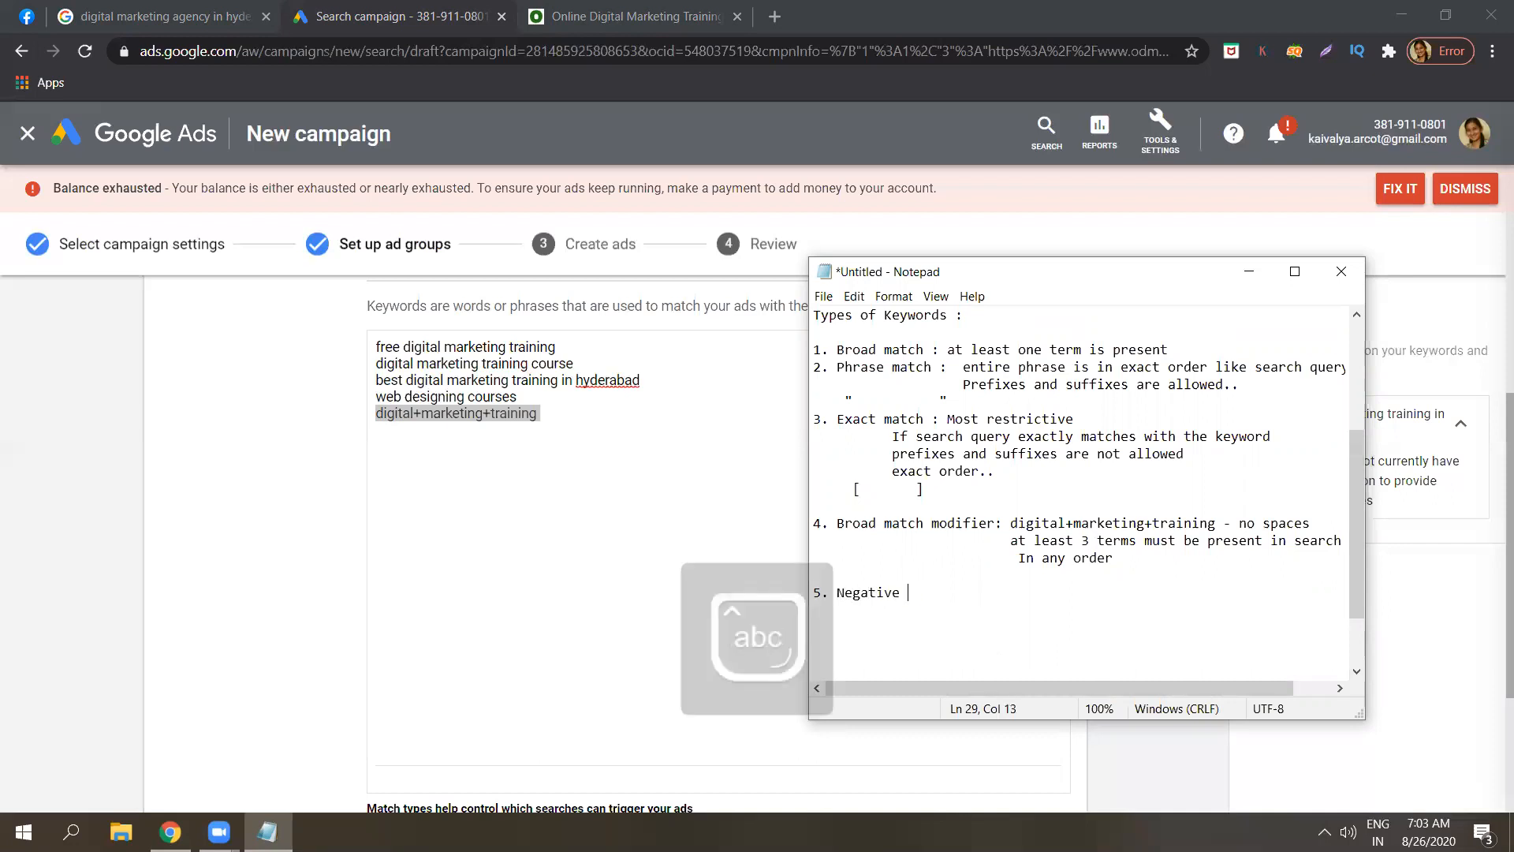
pyautogui.write('match:')
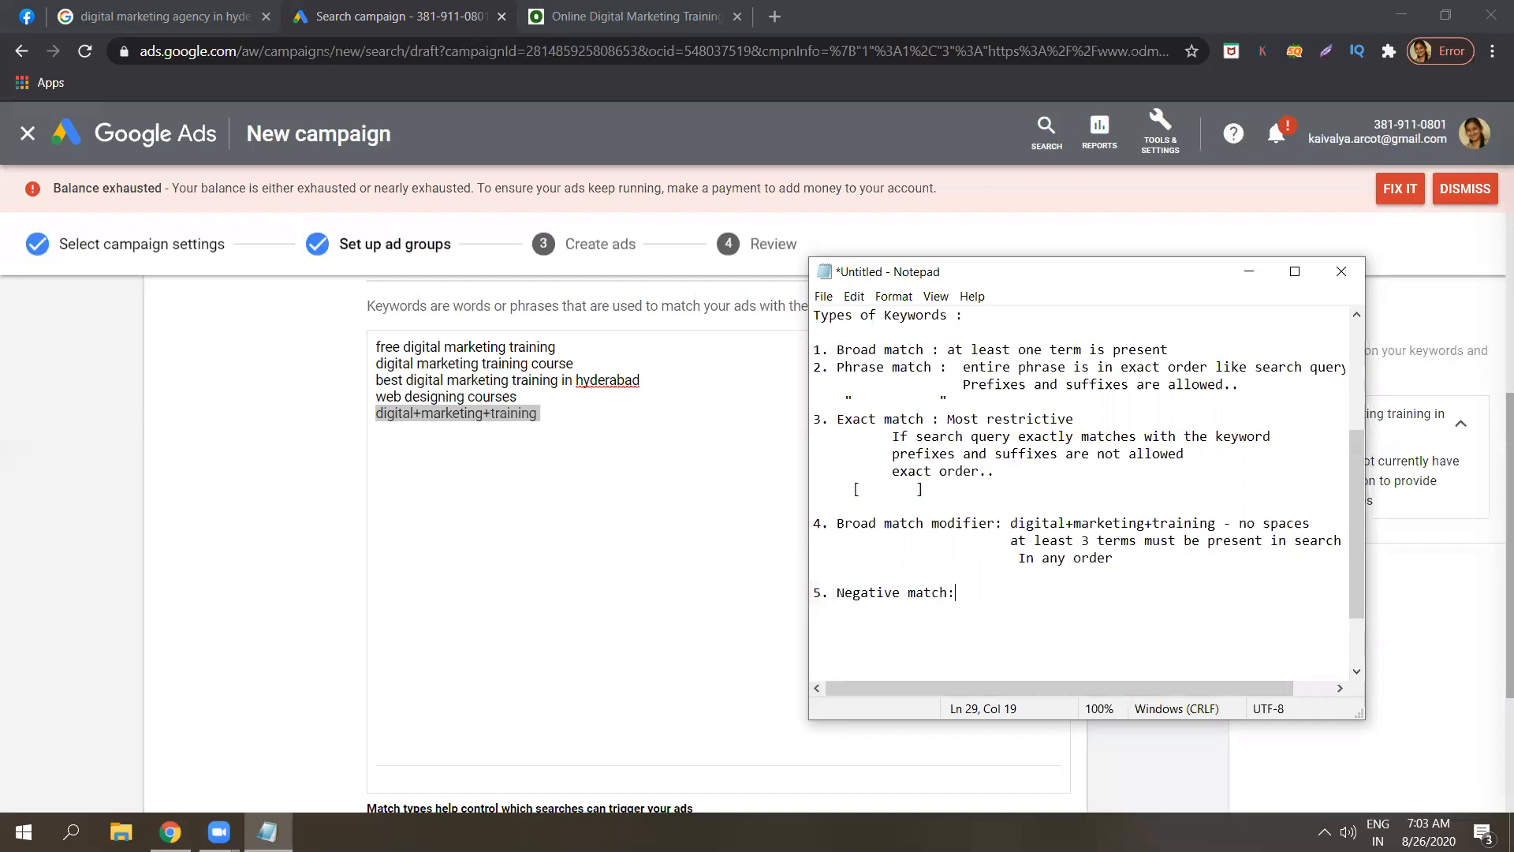
pyautogui.write(' exclus')
pyautogui.write('e')
pyautogui.press('BackSpace')
pyautogui.press('BackSpace')
pyautogui.write('der some terms')
pyautogui.press('Return')
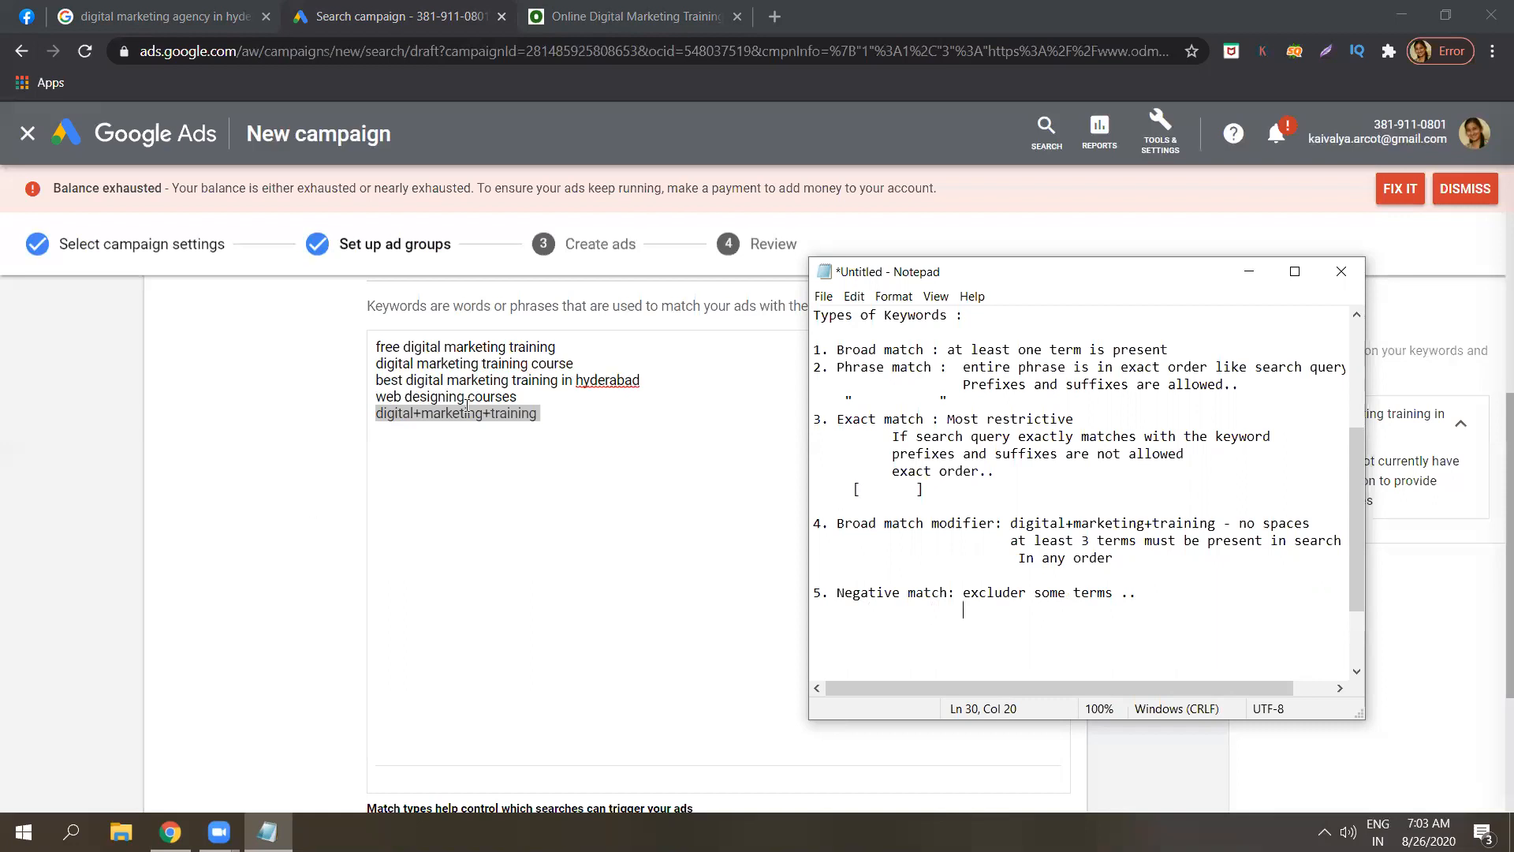
pyautogui.click(1027, 597)
pyautogui.press('BackSpace')
# Add the example '"digital marketing training in hyderabad"-free' and 'per keyword we can exclude only one term'.
pyautogui.click(992, 612)
pyautogui.write('"digital market')
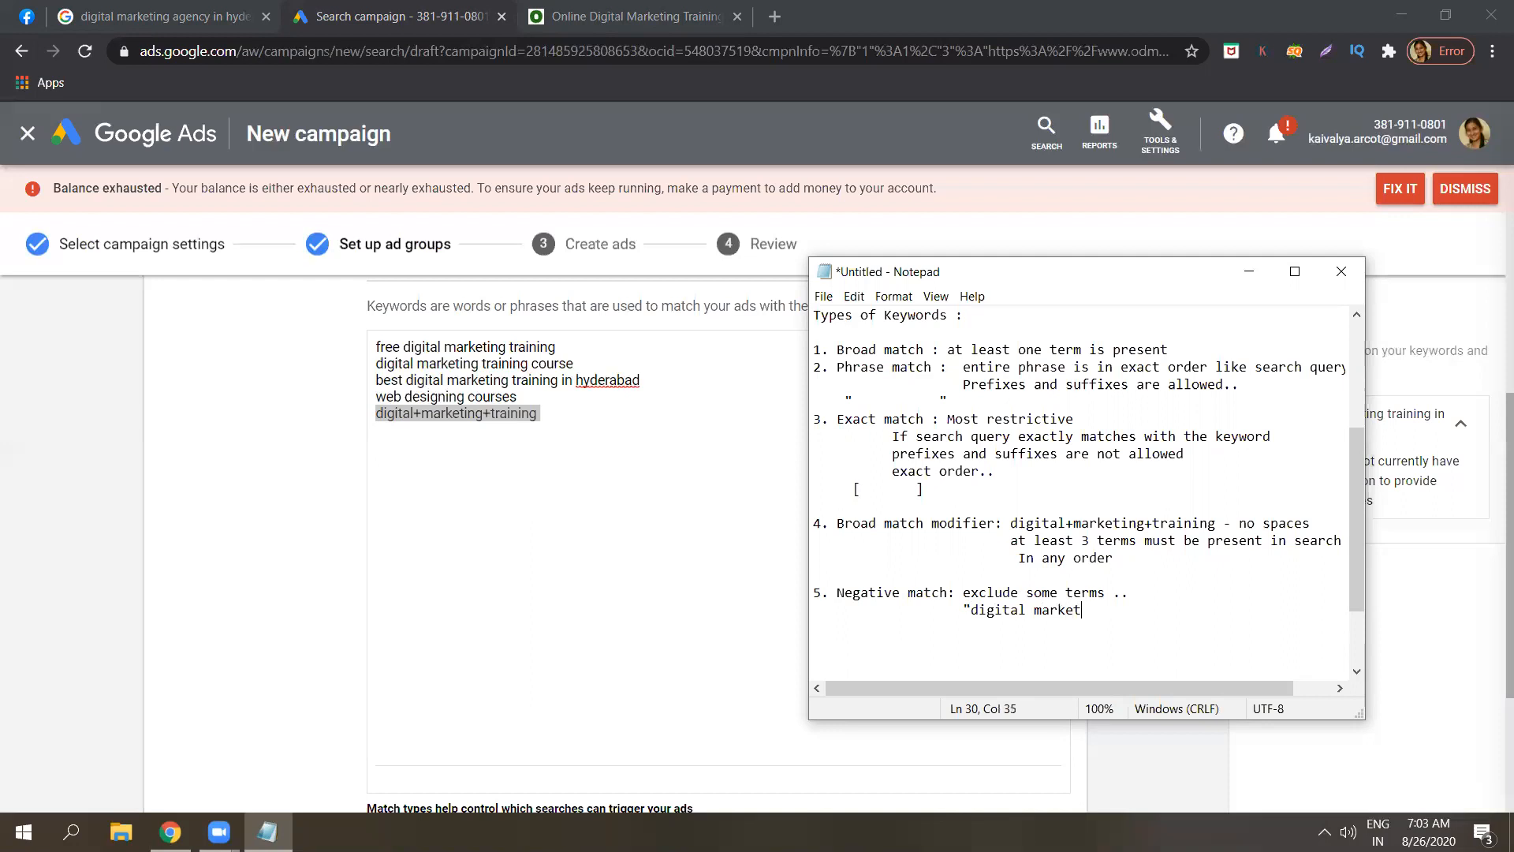
pyautogui.write('ing training in hyderabad')
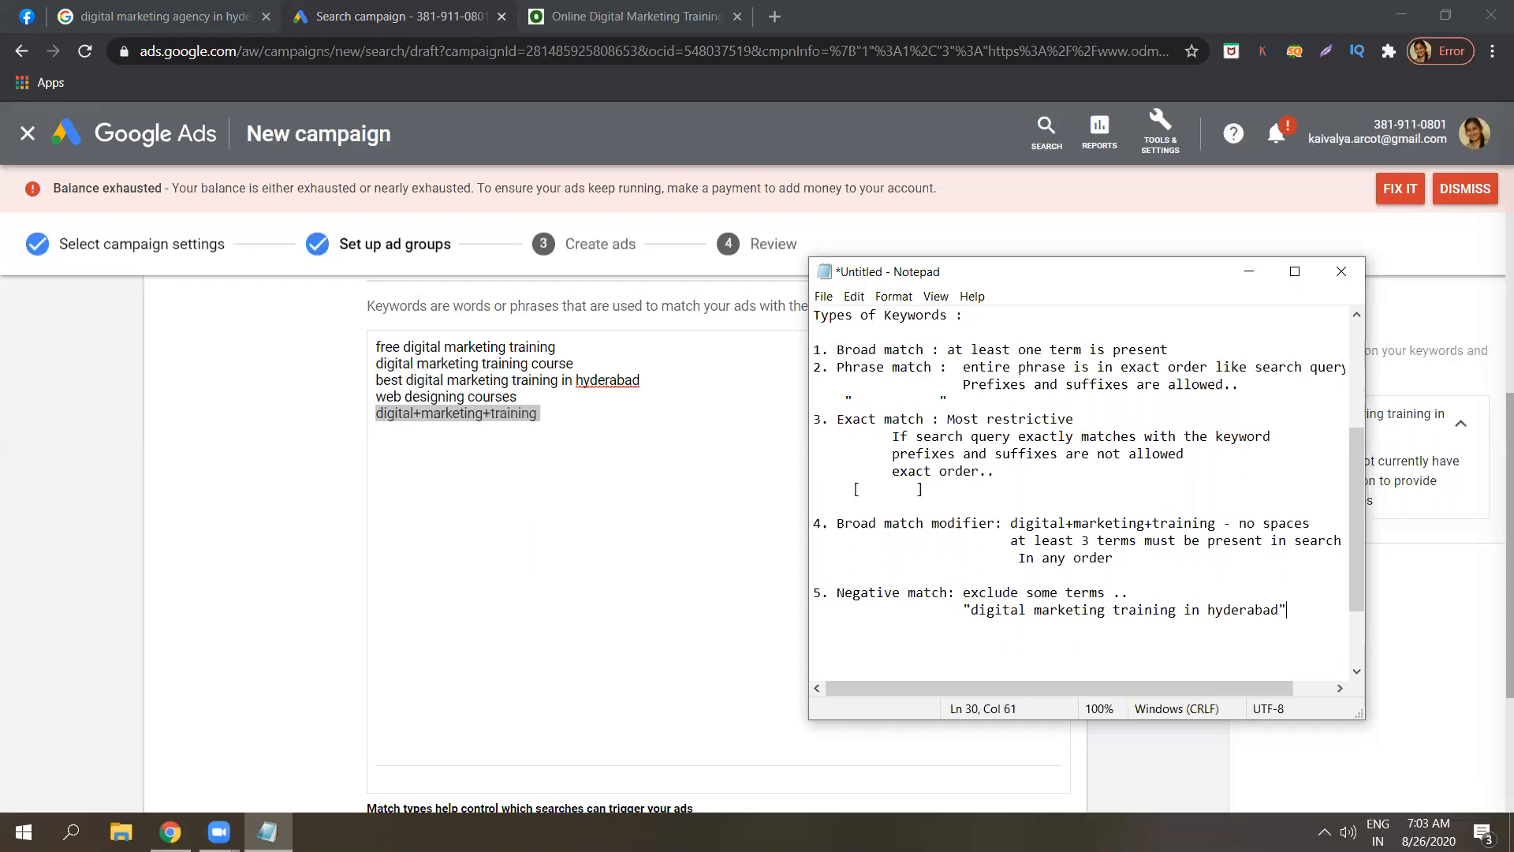
pyautogui.write('"-free')
pyautogui.press('Return')
pyautogui.write('per kyw')
pyautogui.press('BackSpace')
pyautogui.press('BackSpace')
pyautogui.write('eyword we can exclude only one term')
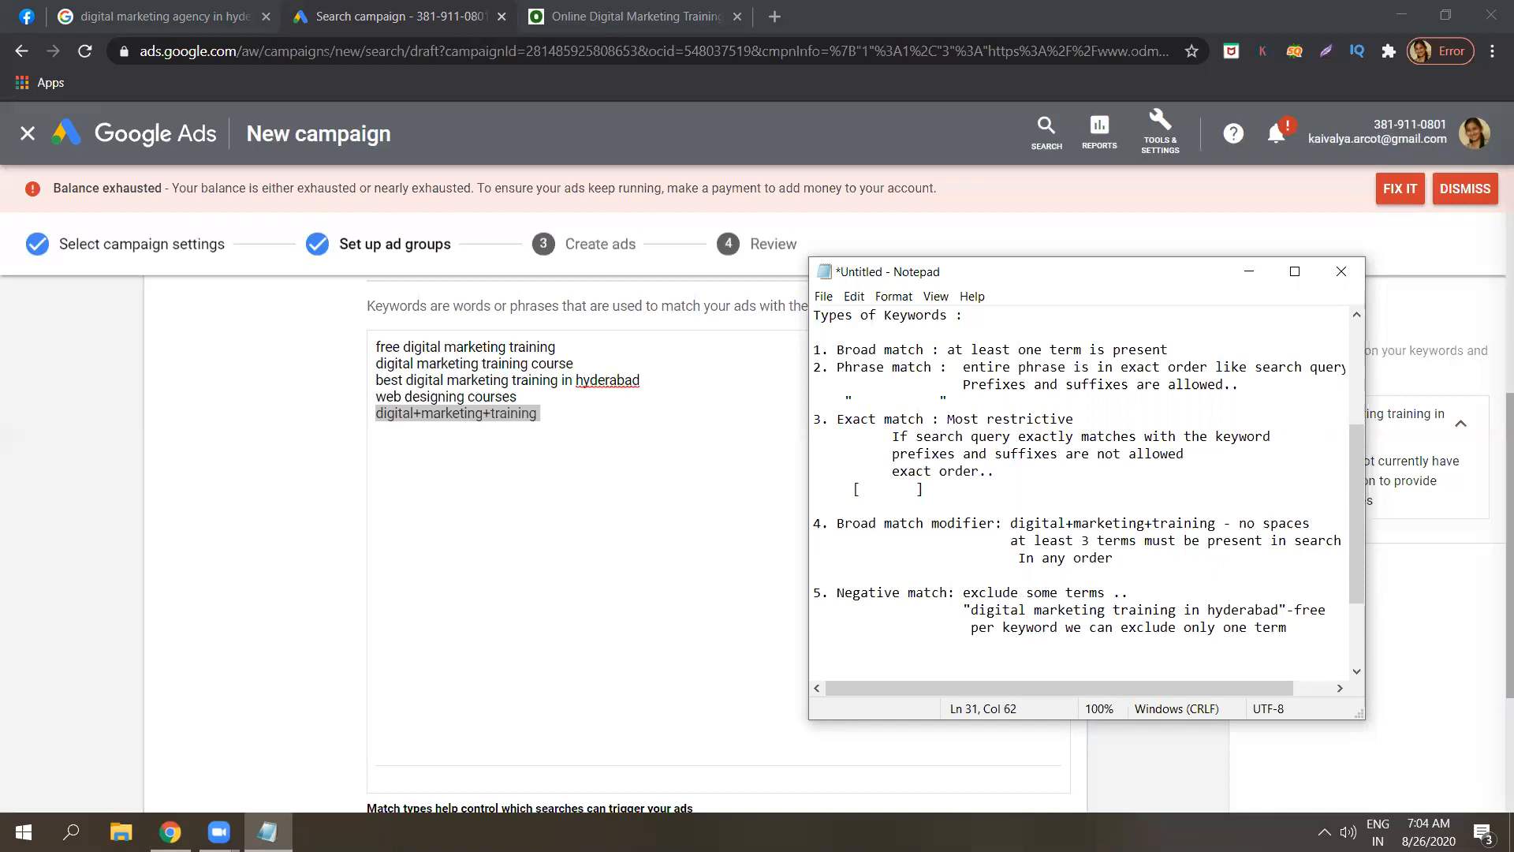
pyautogui.click(1059, 610)
pyautogui.click(1274, 612)
pyautogui.click(1294, 610)
pyautogui.click(1269, 625)
pyautogui.click(1239, 611)
pyautogui.click(1301, 611)
pyautogui.click(1330, 610)
pyautogui.doubleClick(1330, 610)
pyautogui.click(1332, 618)
pyautogui.write(',- ')
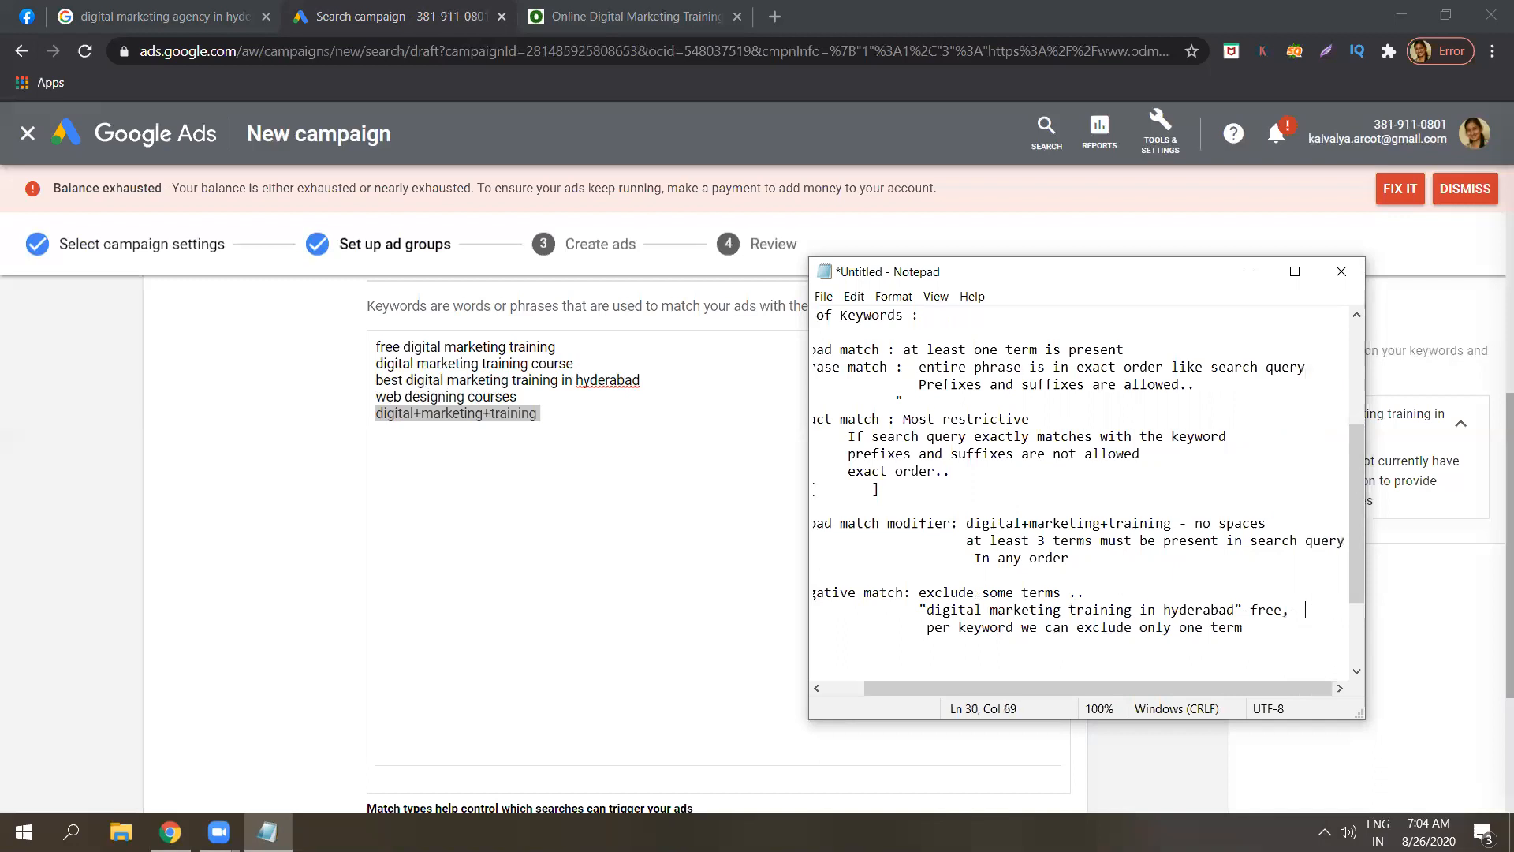
pyautogui.write('discu')
pyautogui.write('unt')
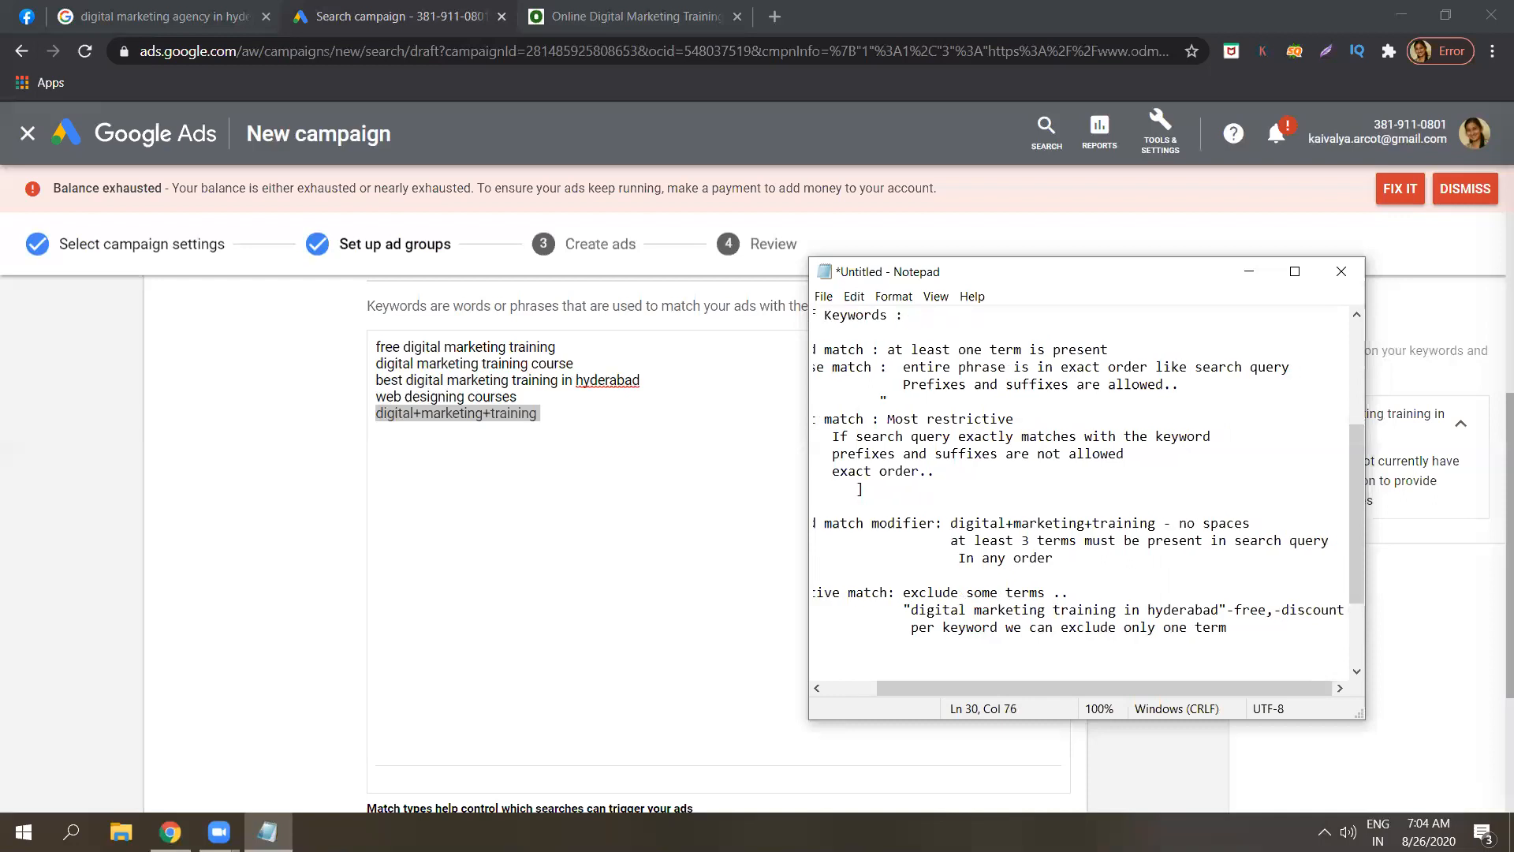
pyautogui.press('BackSpace')
pyautogui.press('BackSpace')
pyautogui.press('BackSpace')
pyautogui.press('BackSpace')
pyautogui.press('BackSpace')
pyautogui.press('BackSpace')
pyautogui.press('BackSpace')
pyautogui.press('BackSpace')
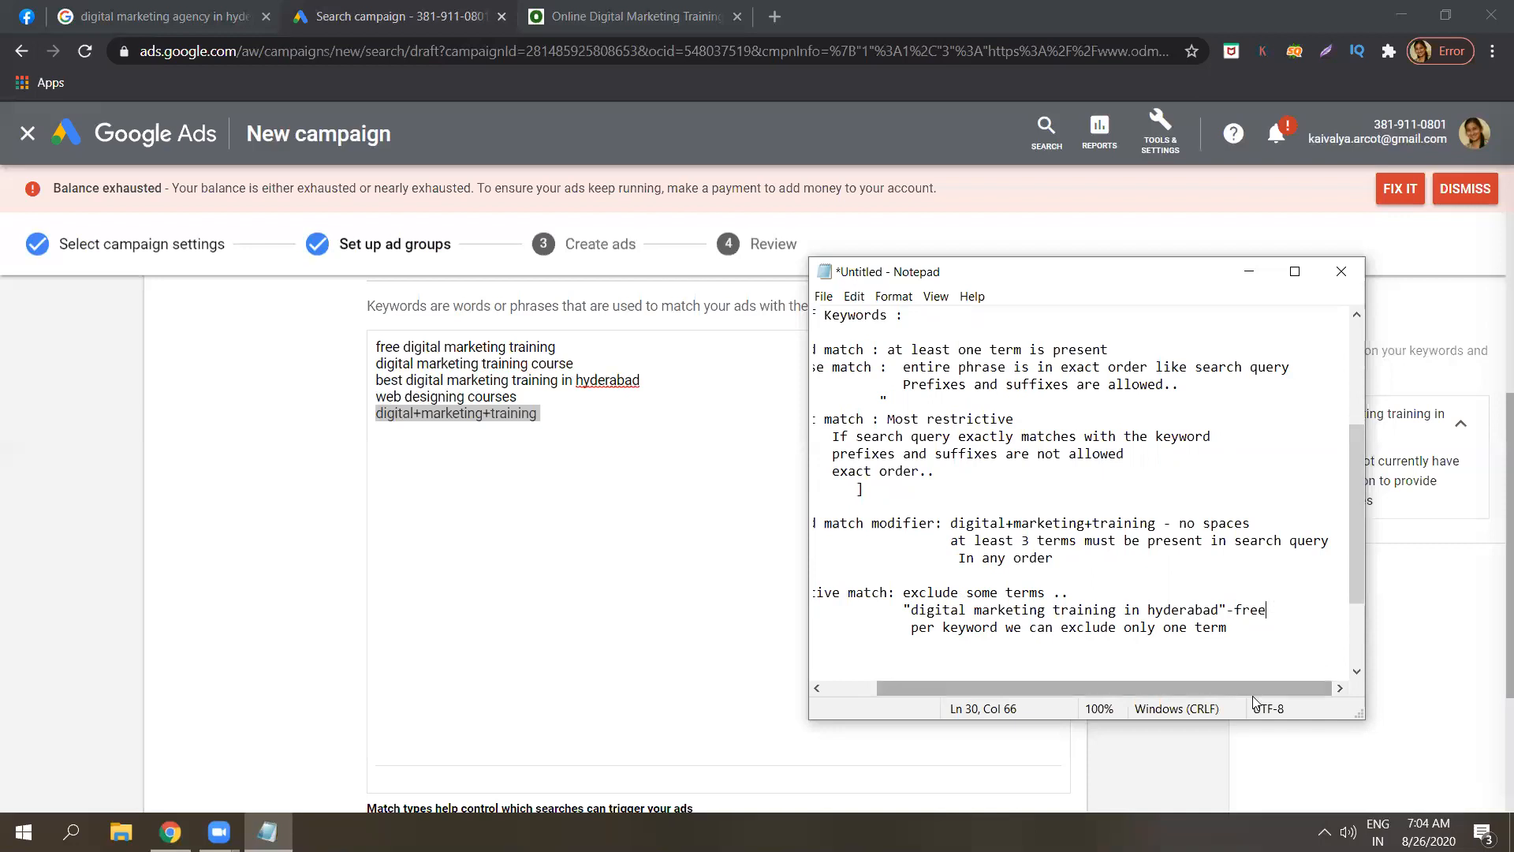
pyautogui.moveTo(1254, 688); pyautogui.dragTo(1178, 691)
pyautogui.click(1301, 632)
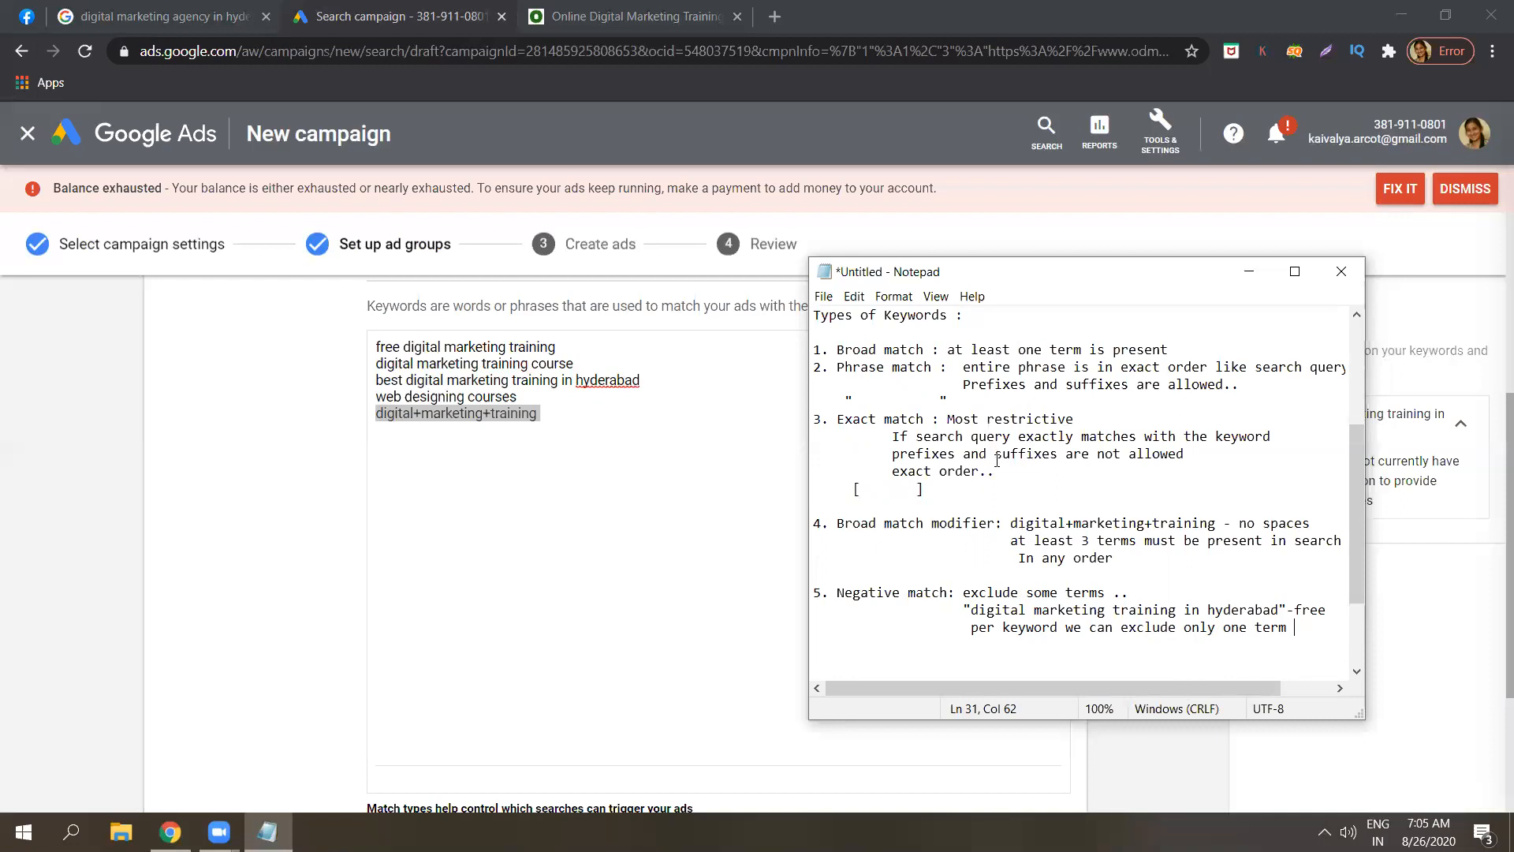
pyautogui.moveTo(931, 490); pyautogui.dragTo(812, 367)
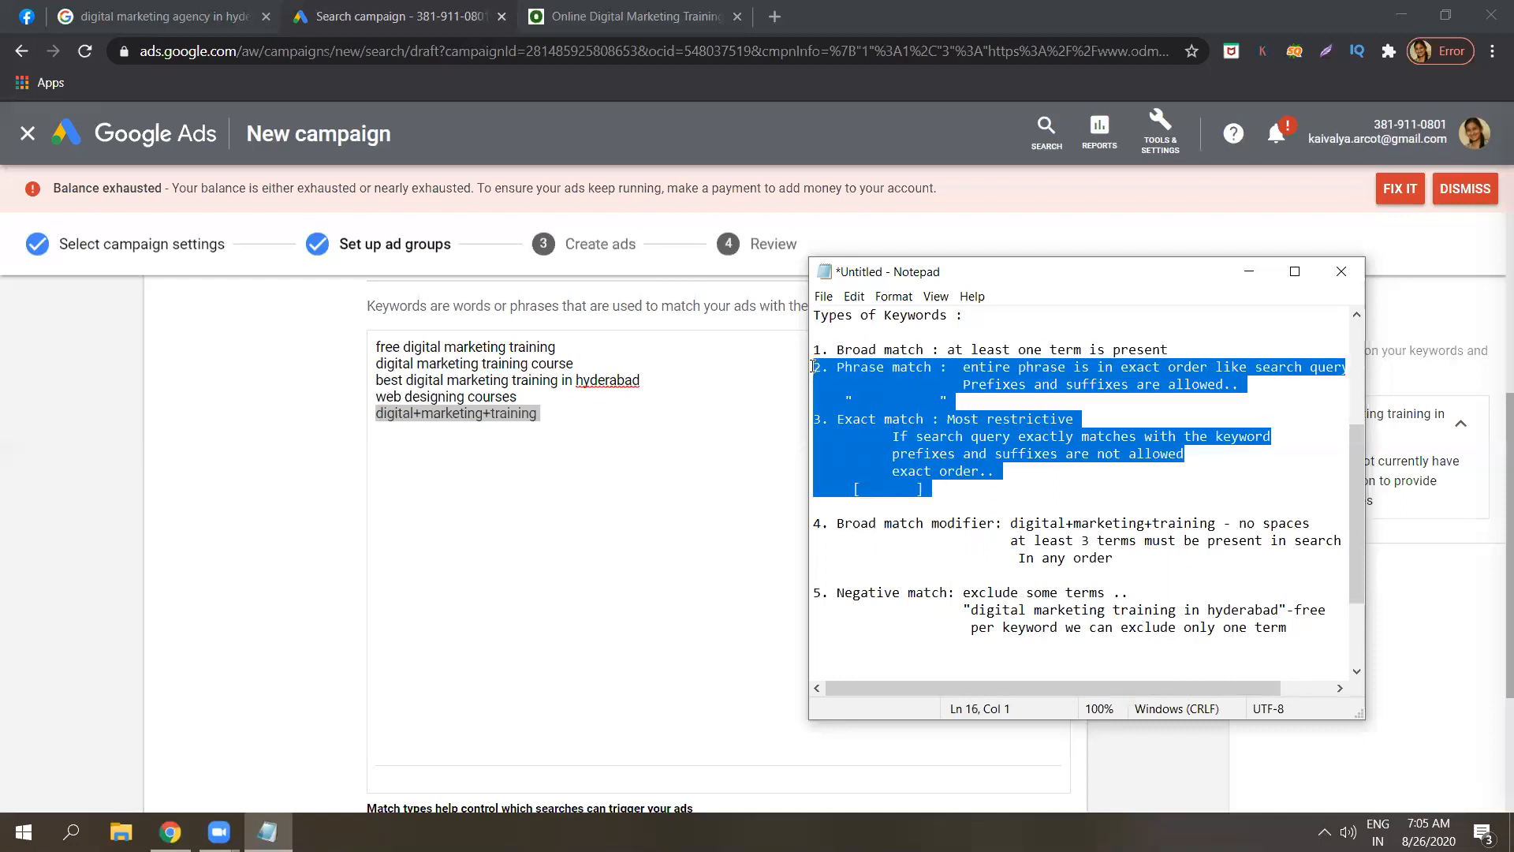
pyautogui.click(906, 476)
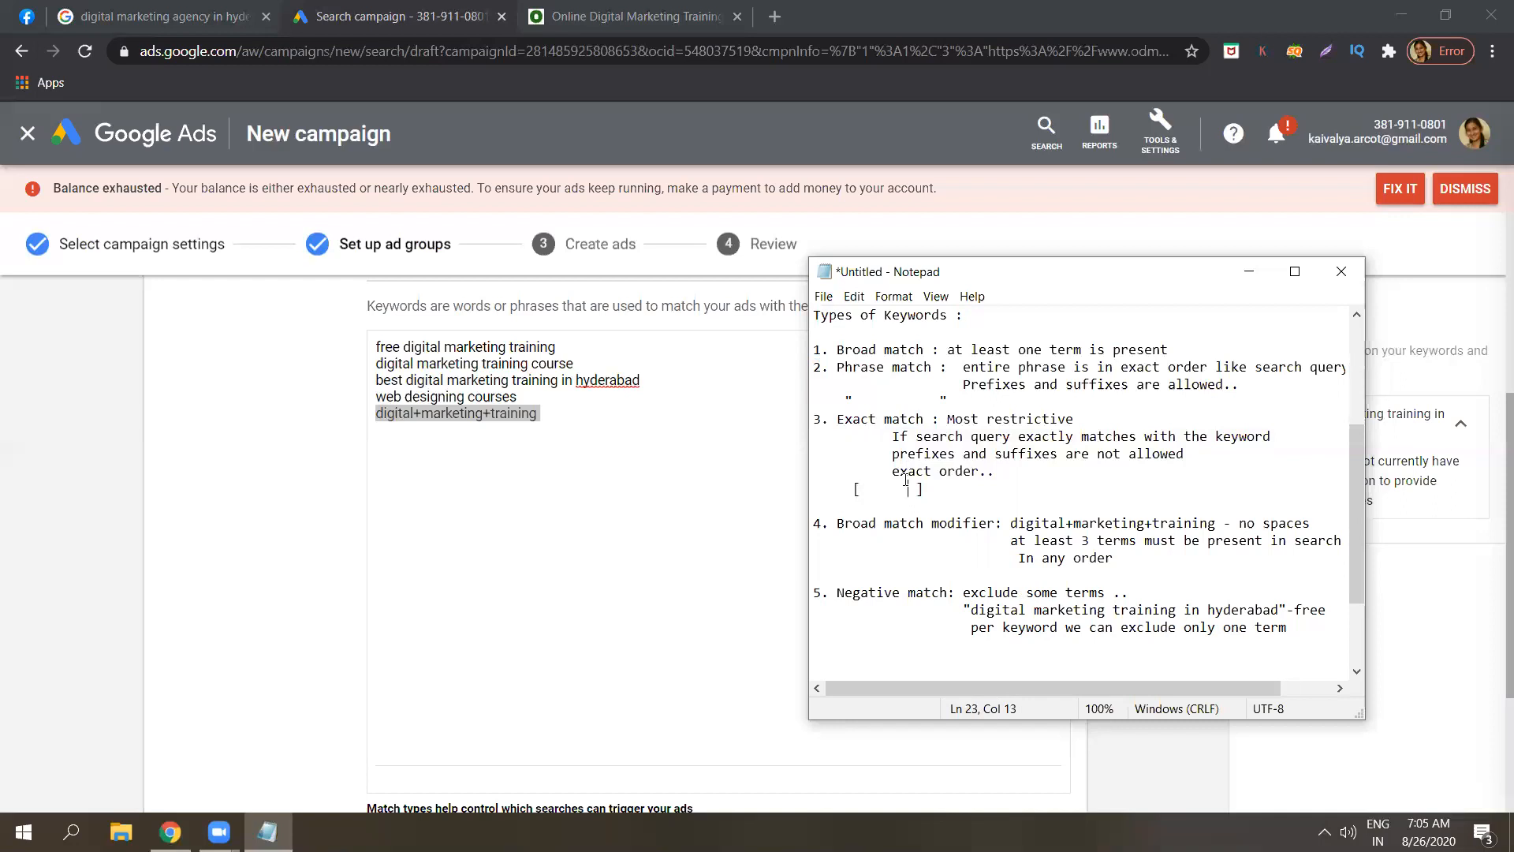
pyautogui.click(914, 398)
pyautogui.click(1037, 341)
pyautogui.click(1060, 339)
pyautogui.click(993, 523)
pyautogui.moveTo(973, 488); pyautogui.dragTo(840, 365)
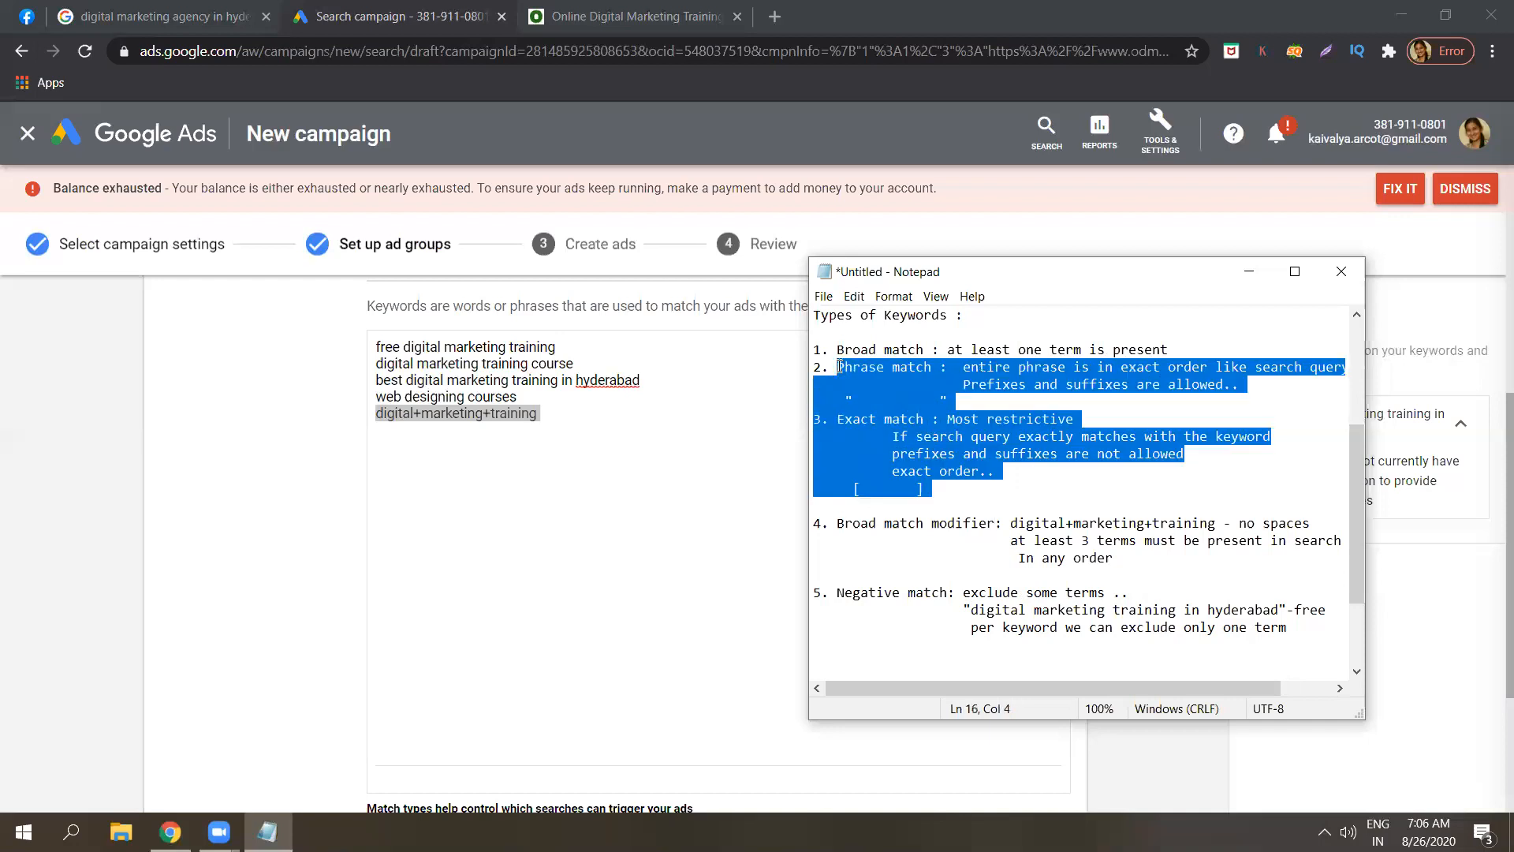
pyautogui.click(885, 402)
pyautogui.write('"')
pyautogui.click(1050, 369)
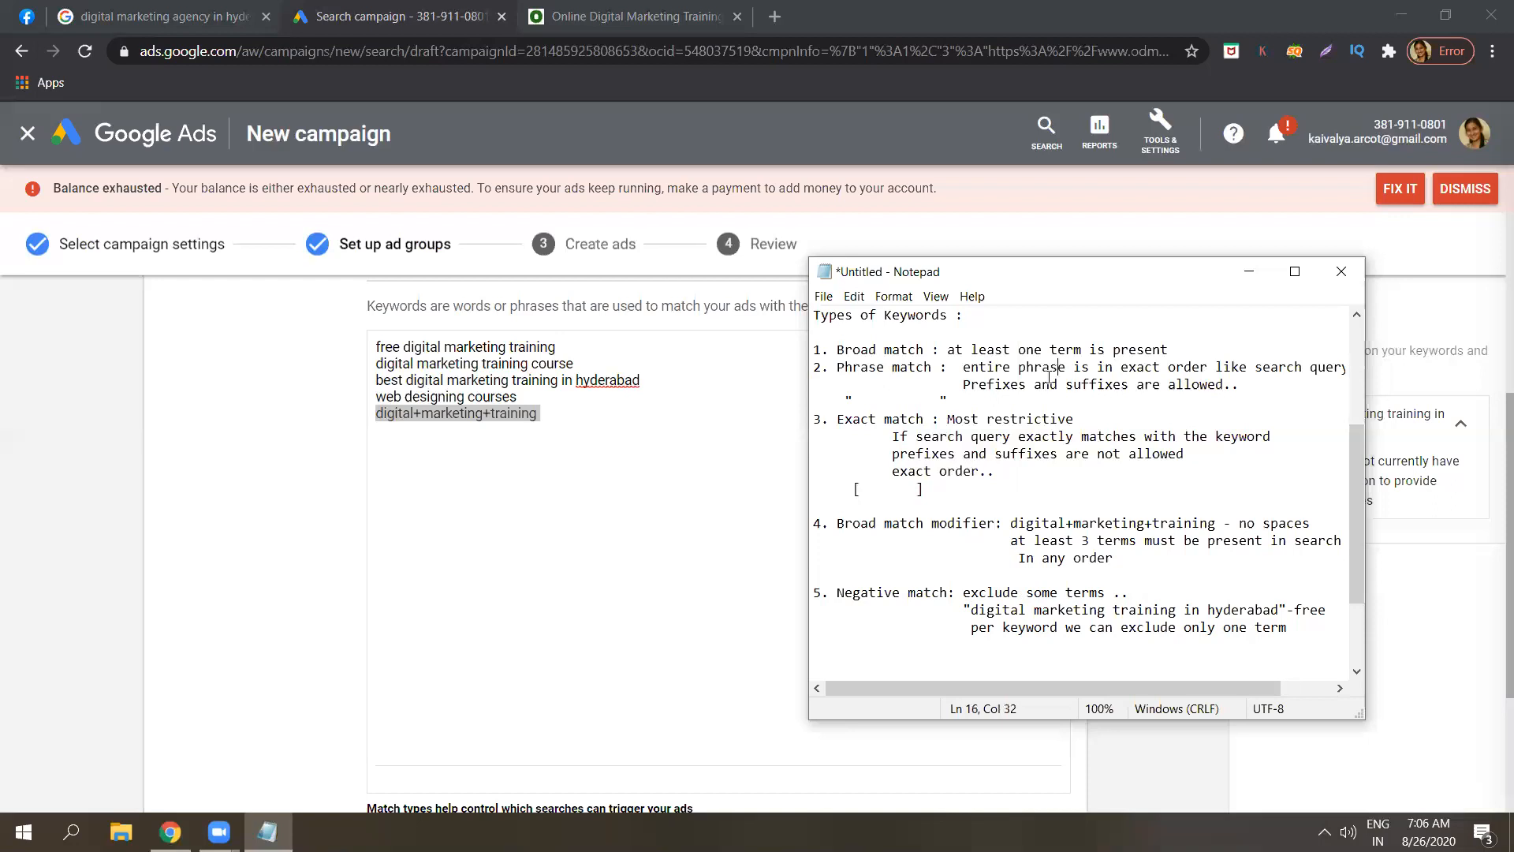
pyautogui.click(927, 495)
pyautogui.moveTo(1010, 523); pyautogui.dragTo(1216, 523)
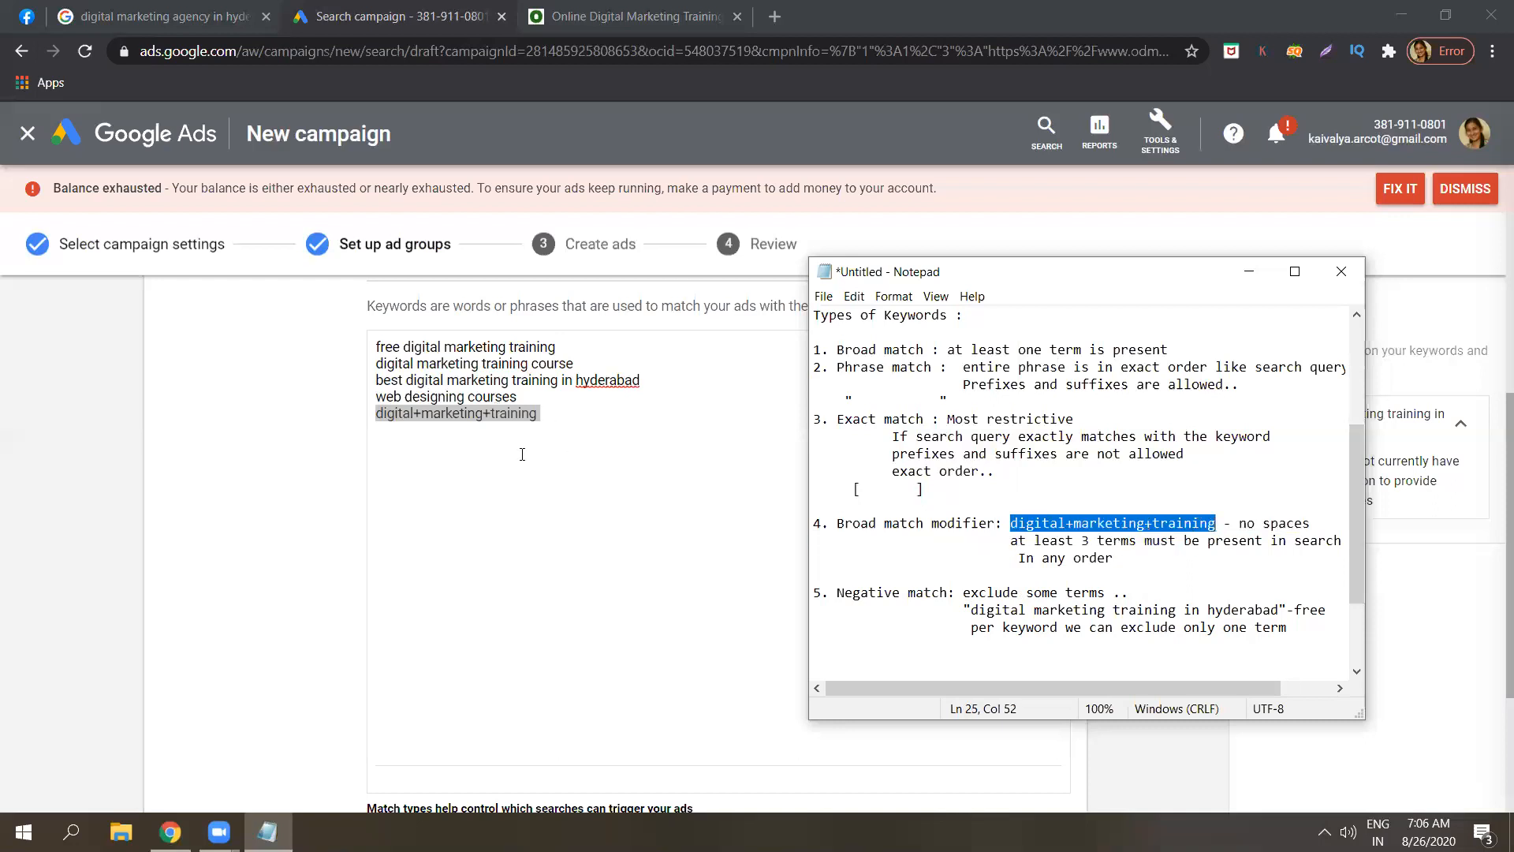
pyautogui.click(1255, 558)
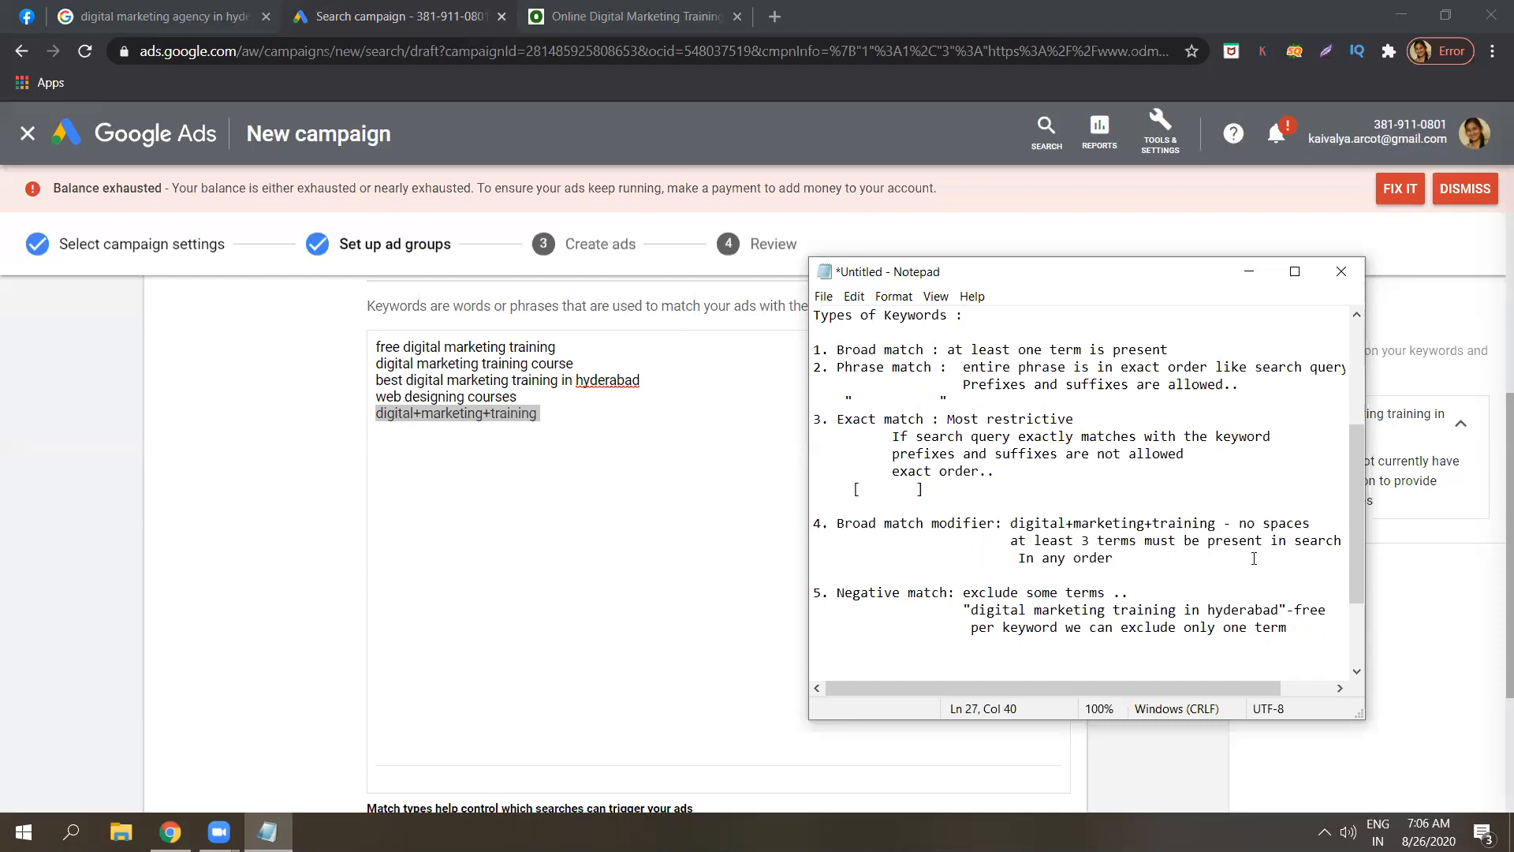
pyautogui.moveTo(1354, 549); pyautogui.dragTo(1358, 606)
pyautogui.click(1311, 515)
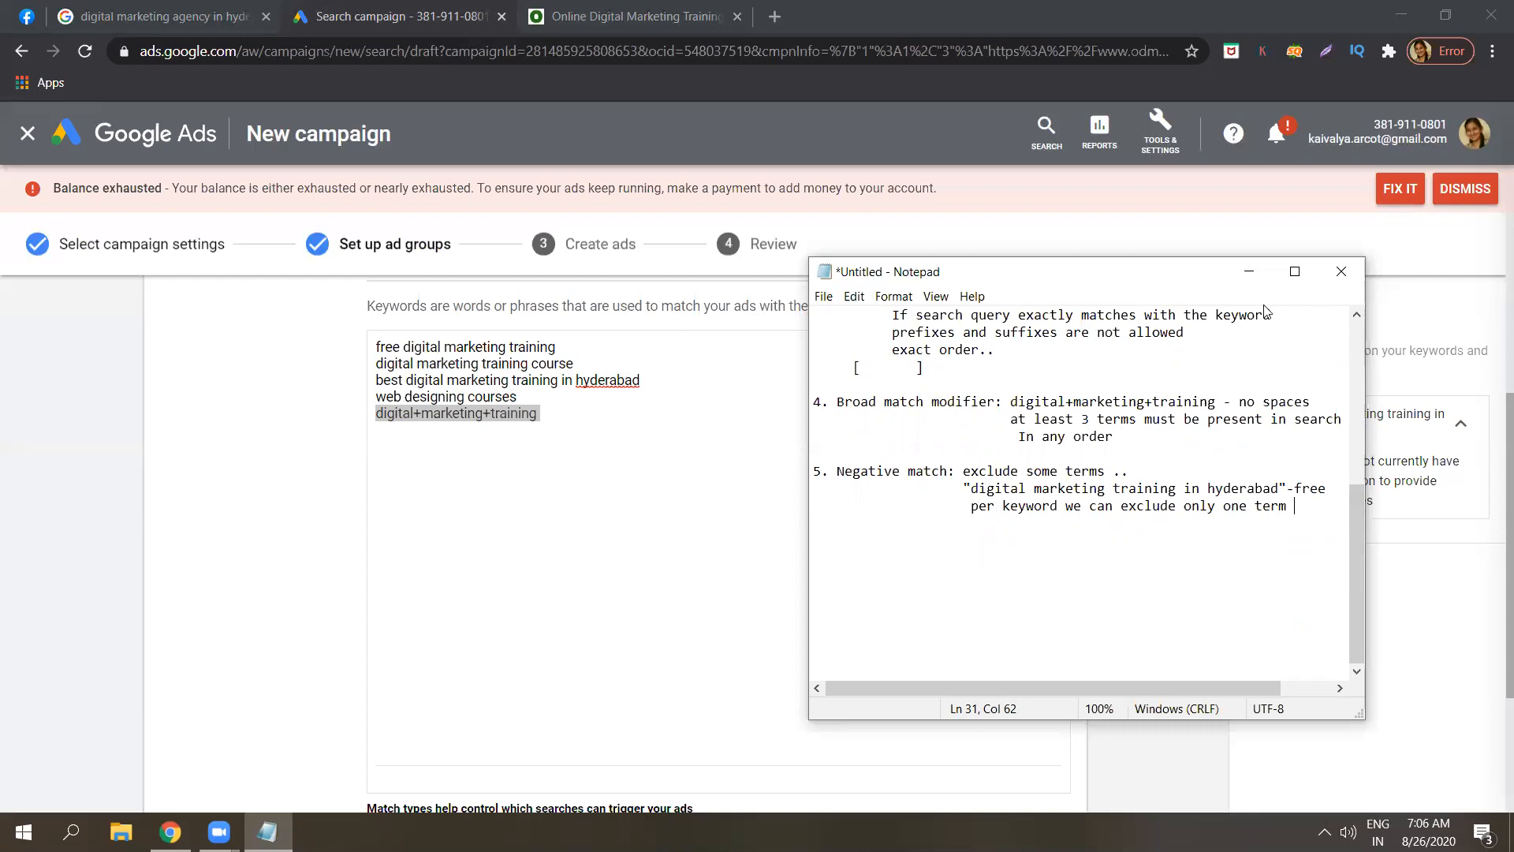
# Save the ad group keywords and continue to the ad creation step.
pyautogui.click(1249, 271)
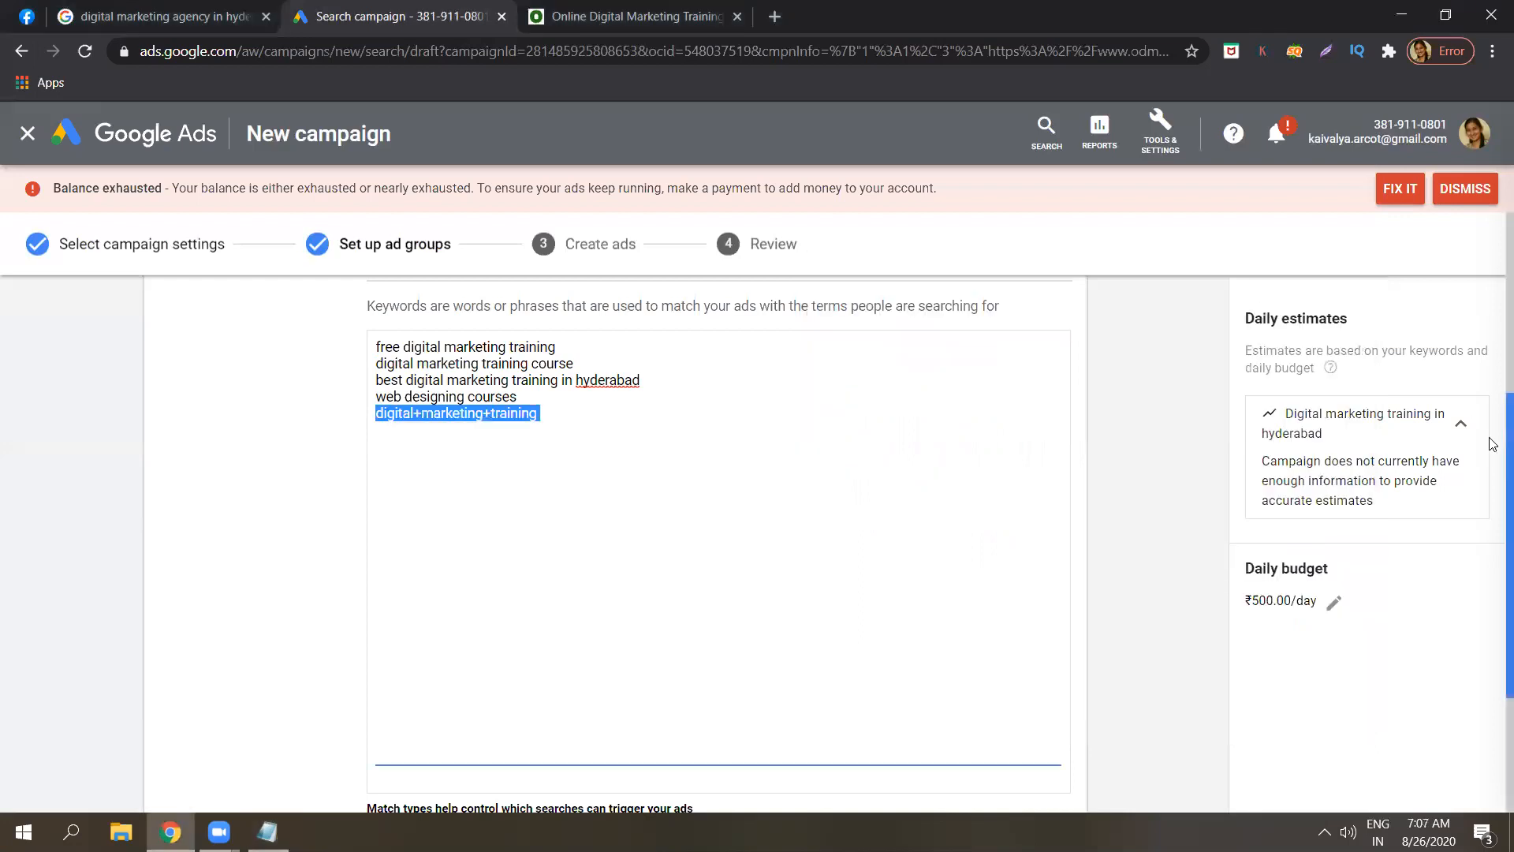
pyautogui.scroll(-3, 1491, 473)
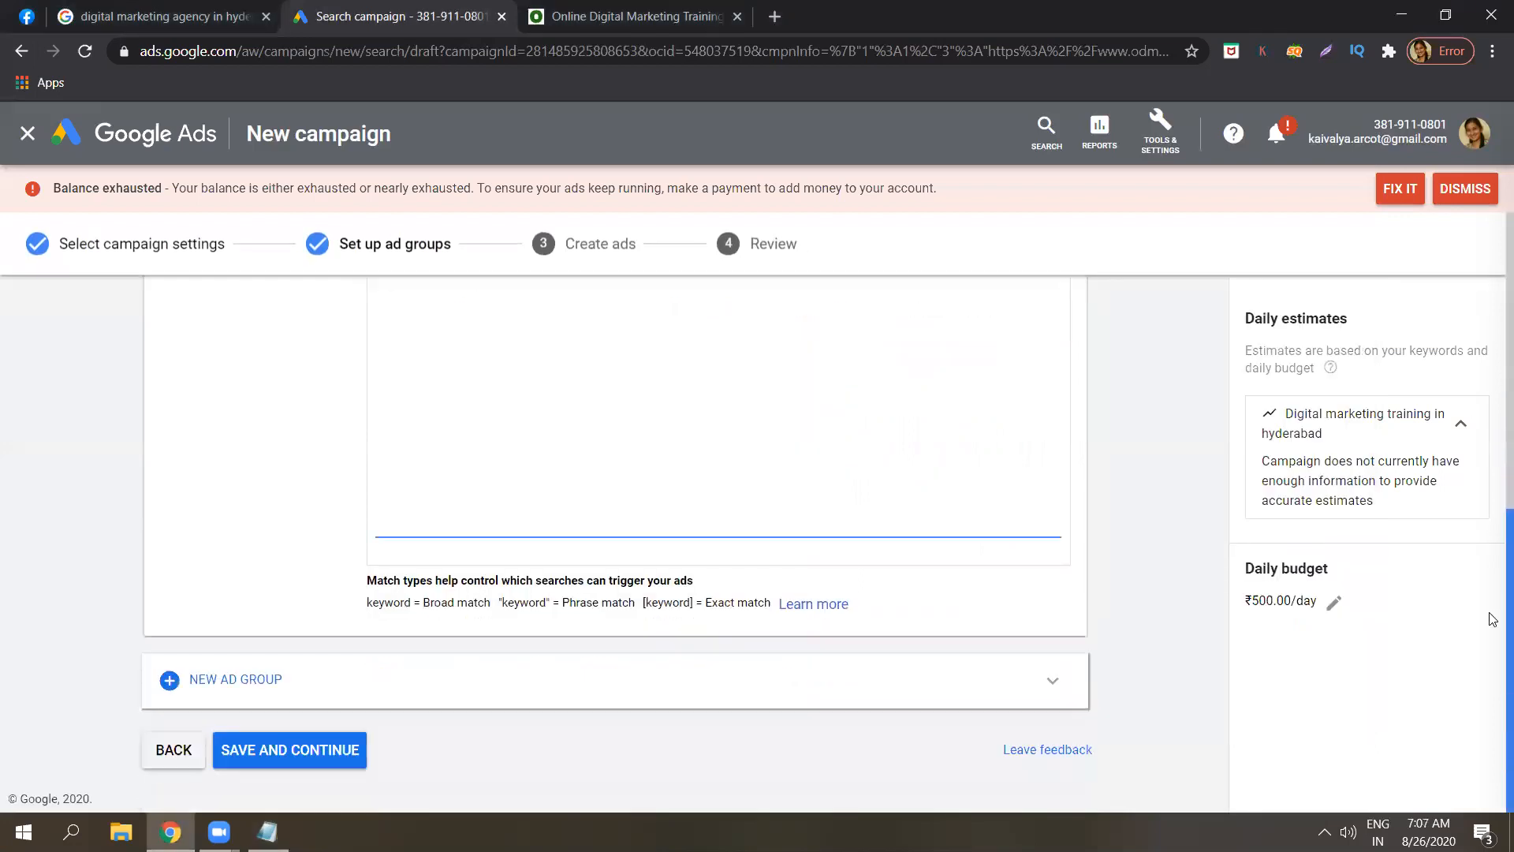
pyautogui.click(306, 755)
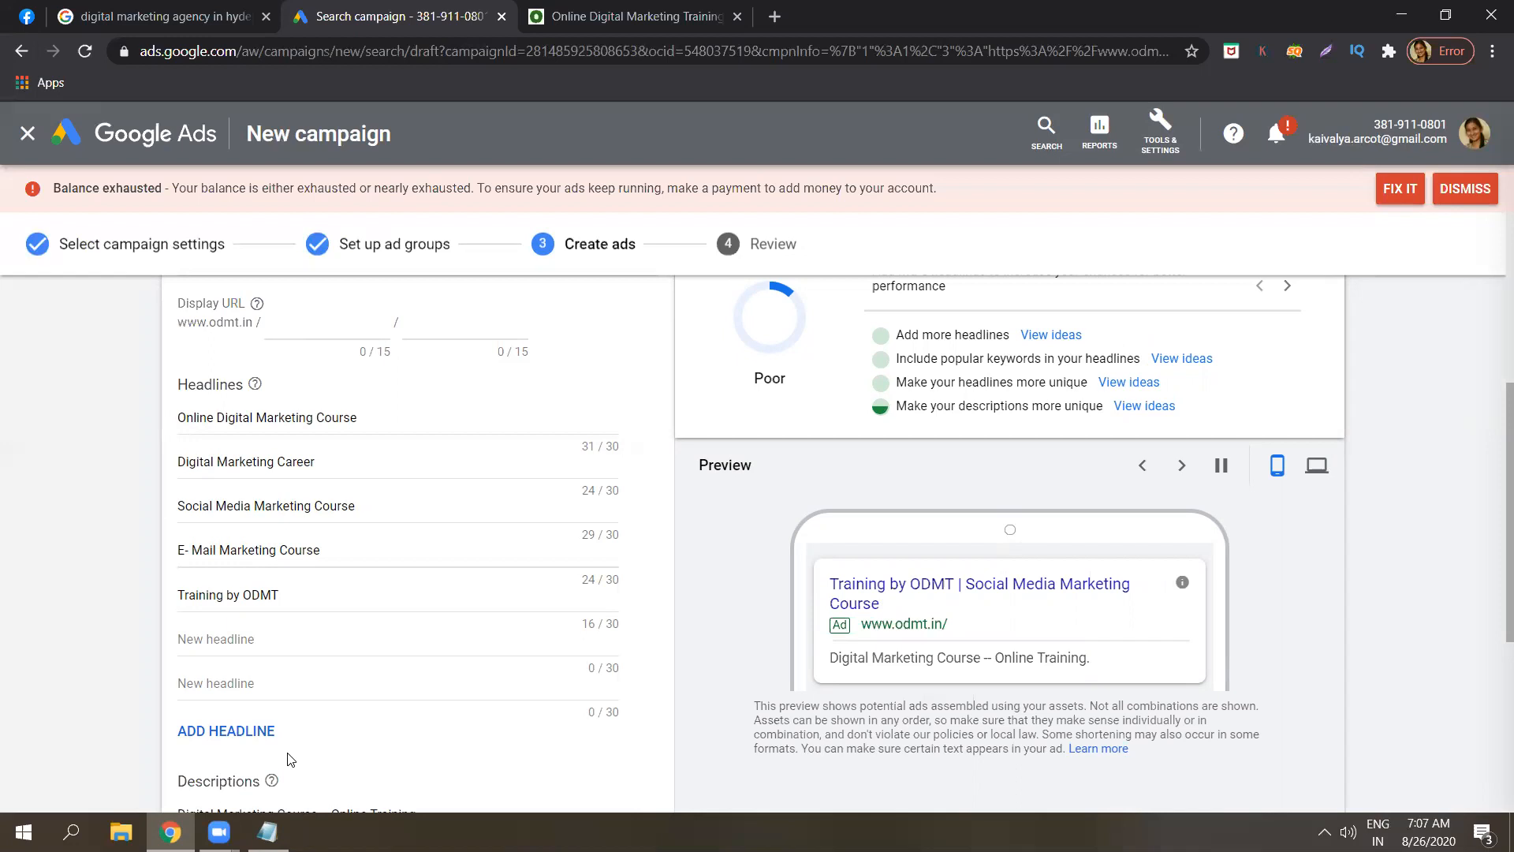
pyautogui.hotkey('ctrl', 'a')
pyautogui.click(268, 831)
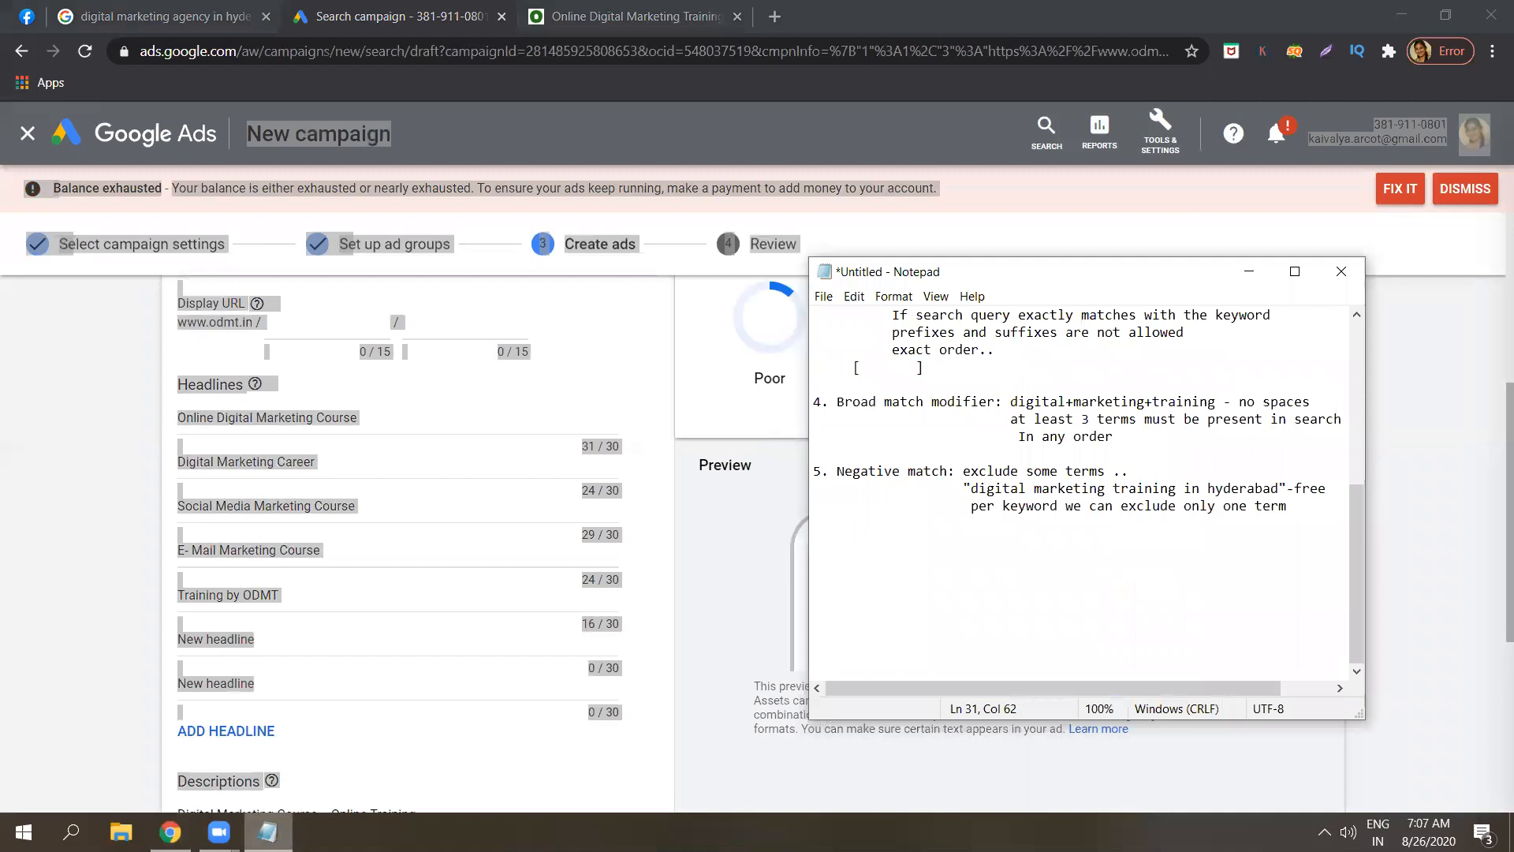
pyautogui.click(1159, 462)
pyautogui.click(1331, 489)
pyautogui.click(1300, 505)
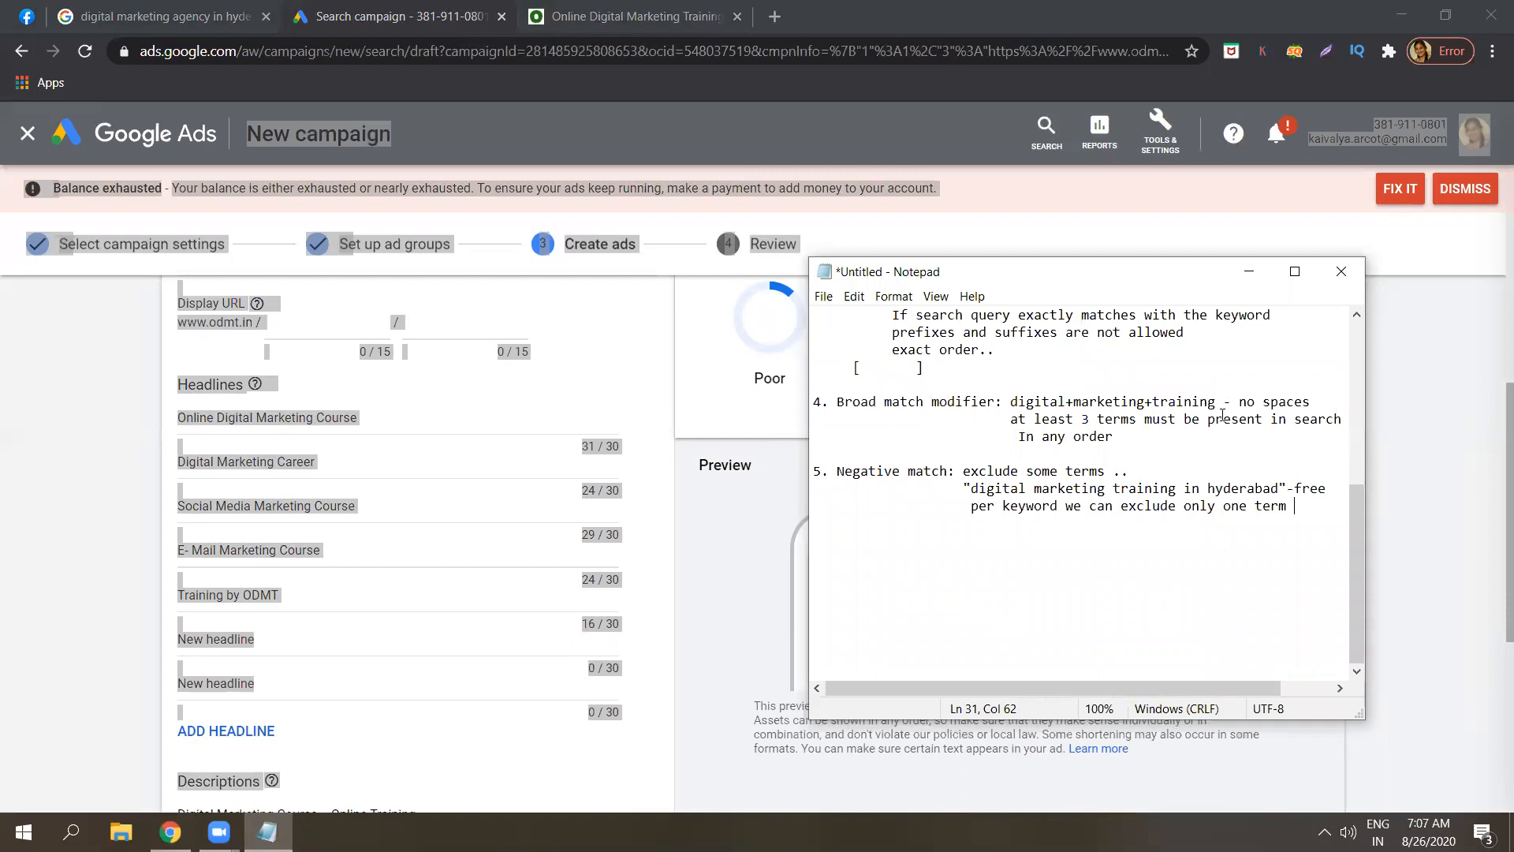
pyautogui.click(1296, 489)
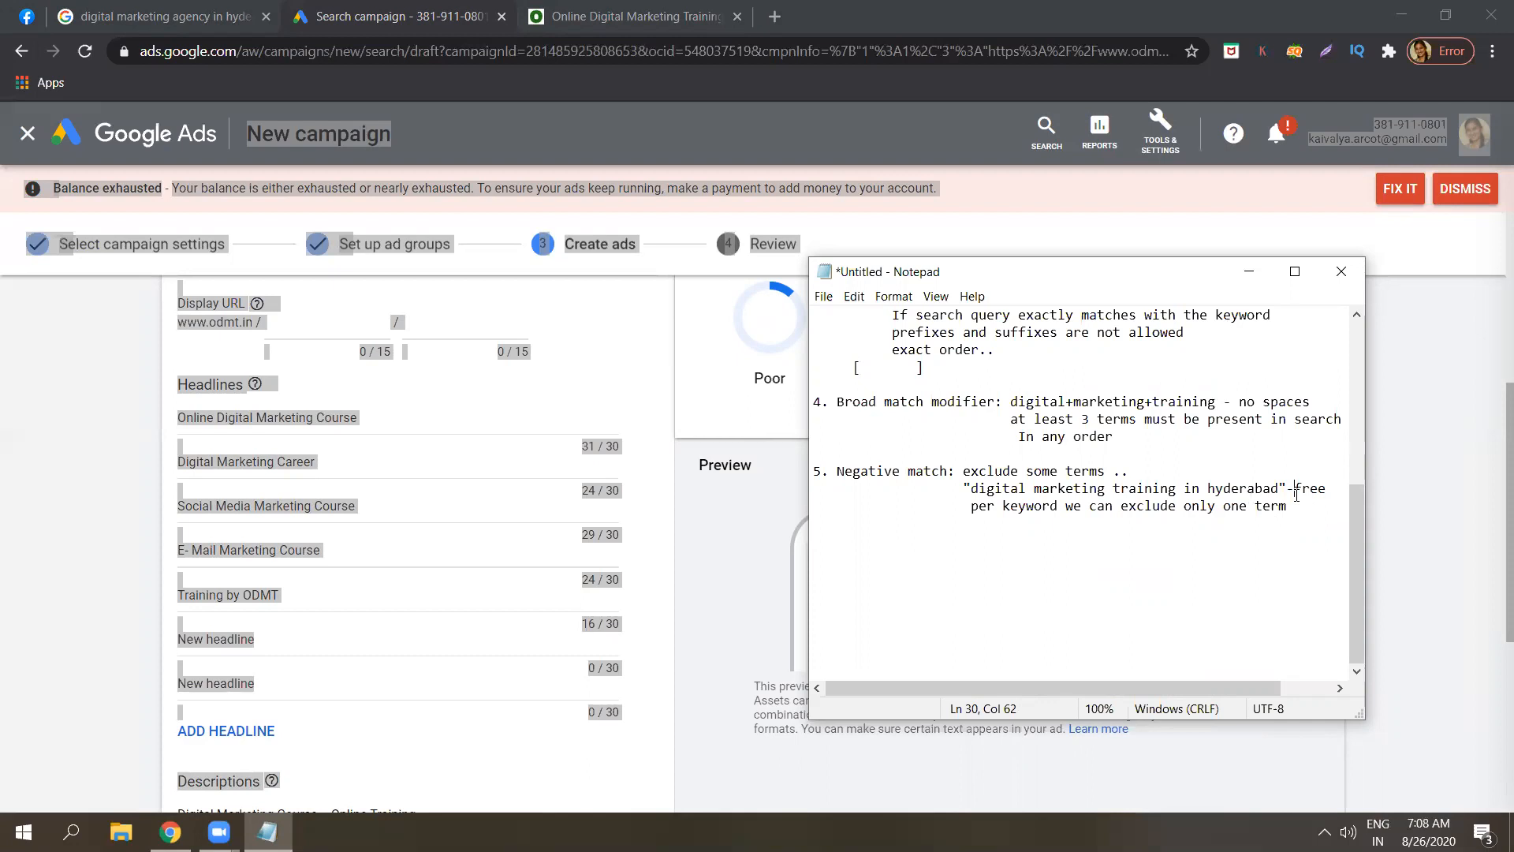
pyautogui.click(1300, 506)
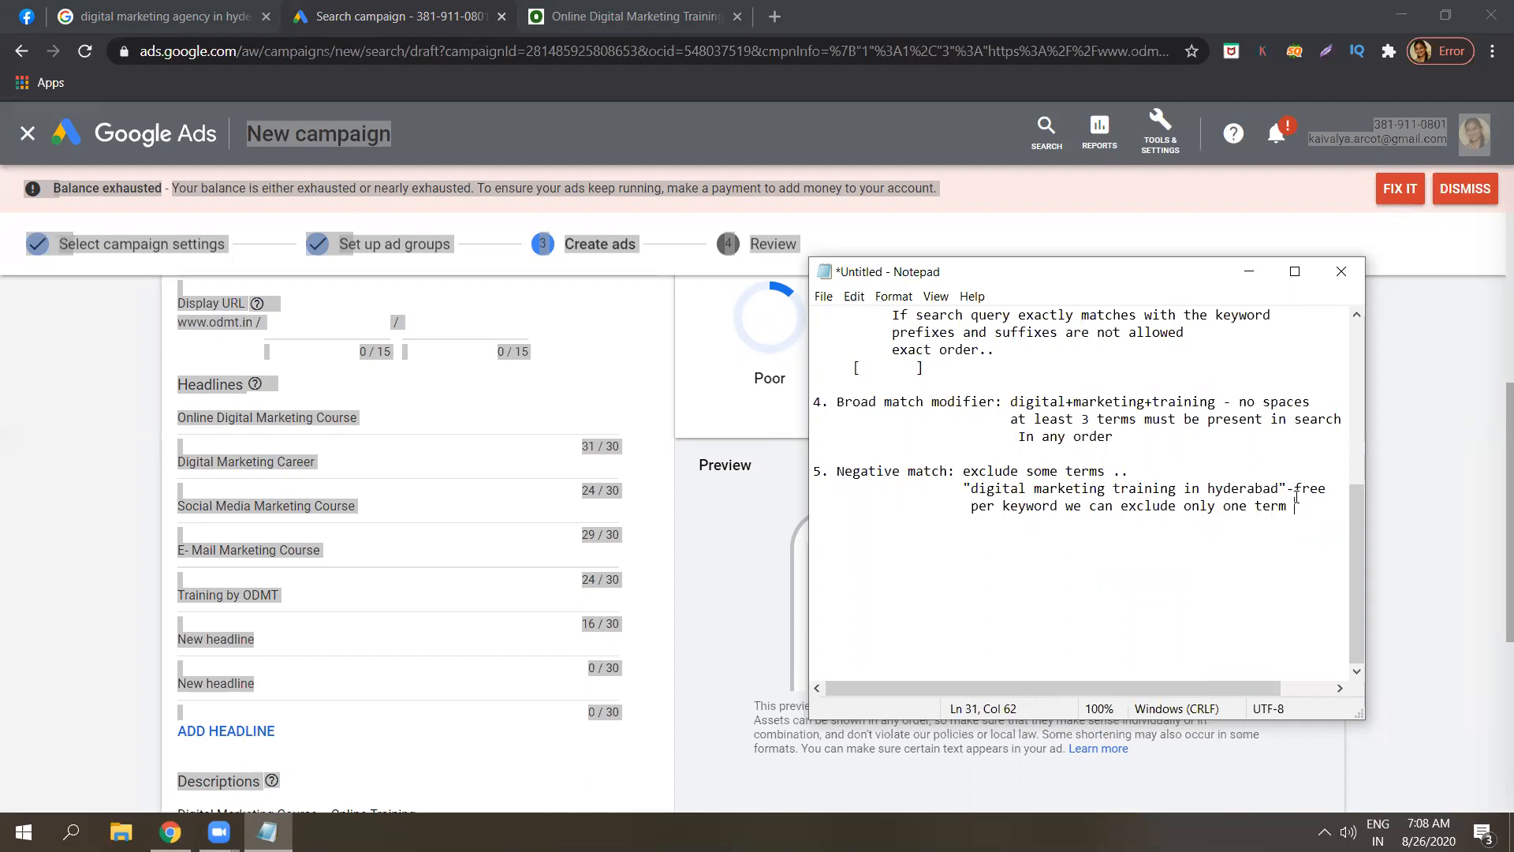
# Clear the stray page selection, then save the ad with SAVE AND CONTINUE.
pyautogui.click(1249, 272)
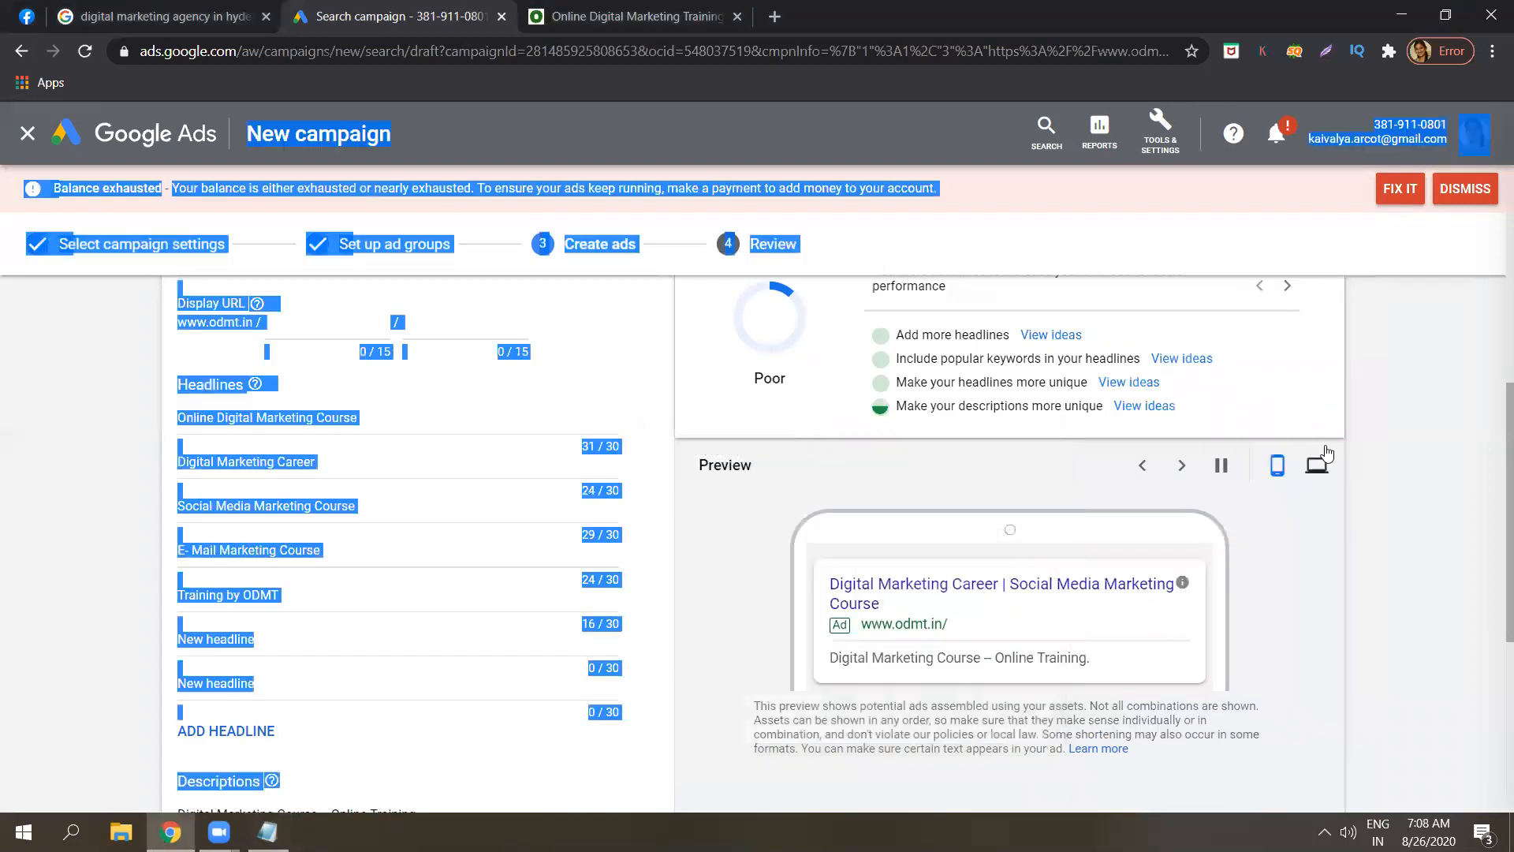
pyautogui.click(1411, 437)
pyautogui.scroll(1, 1494, 387)
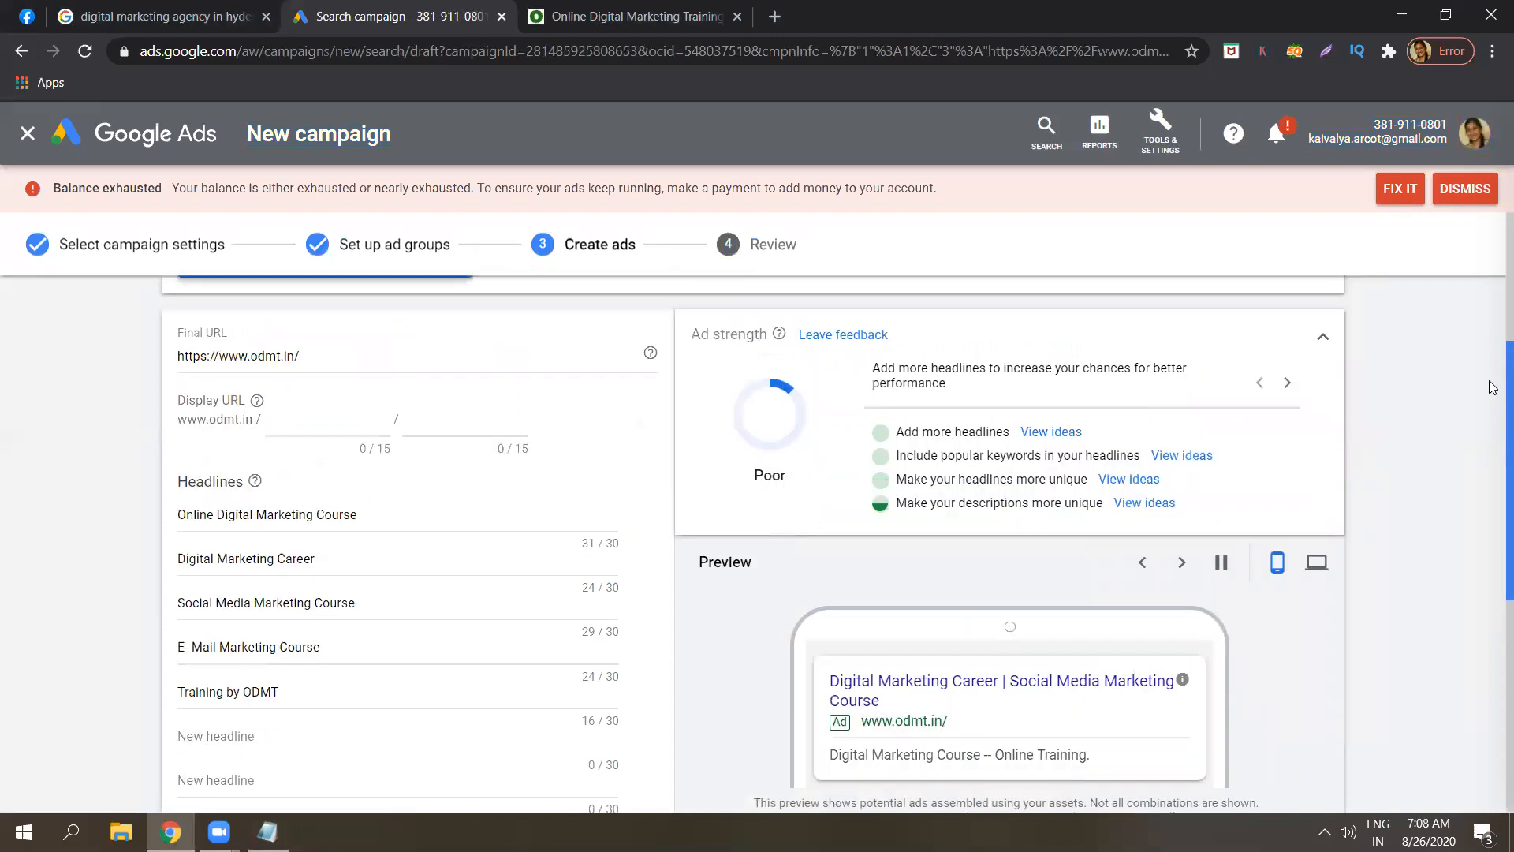
pyautogui.scroll(3, 1493, 311)
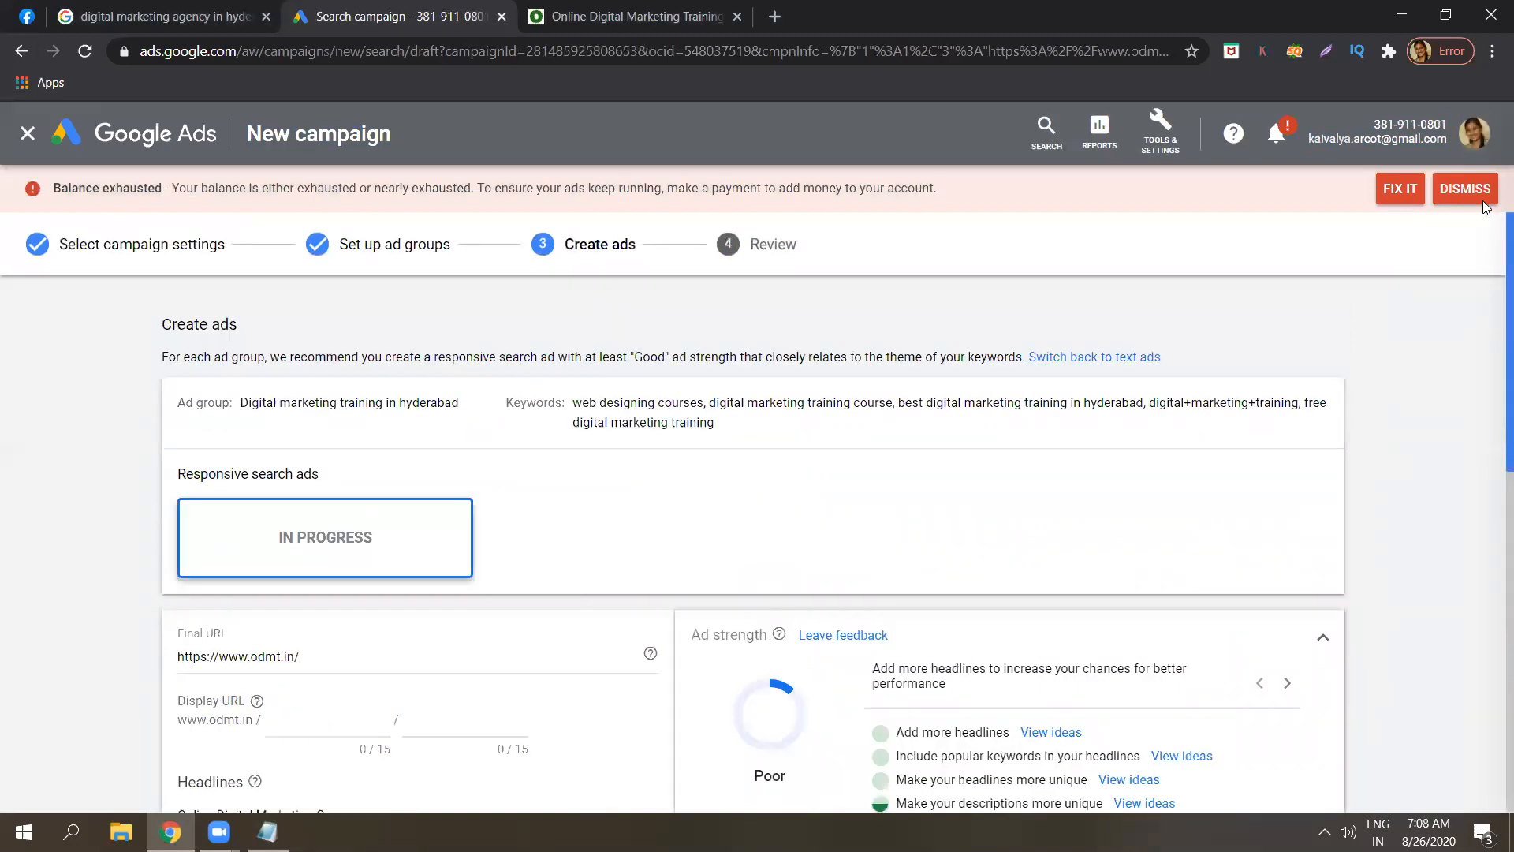
pyautogui.scroll(-4, 1494, 304)
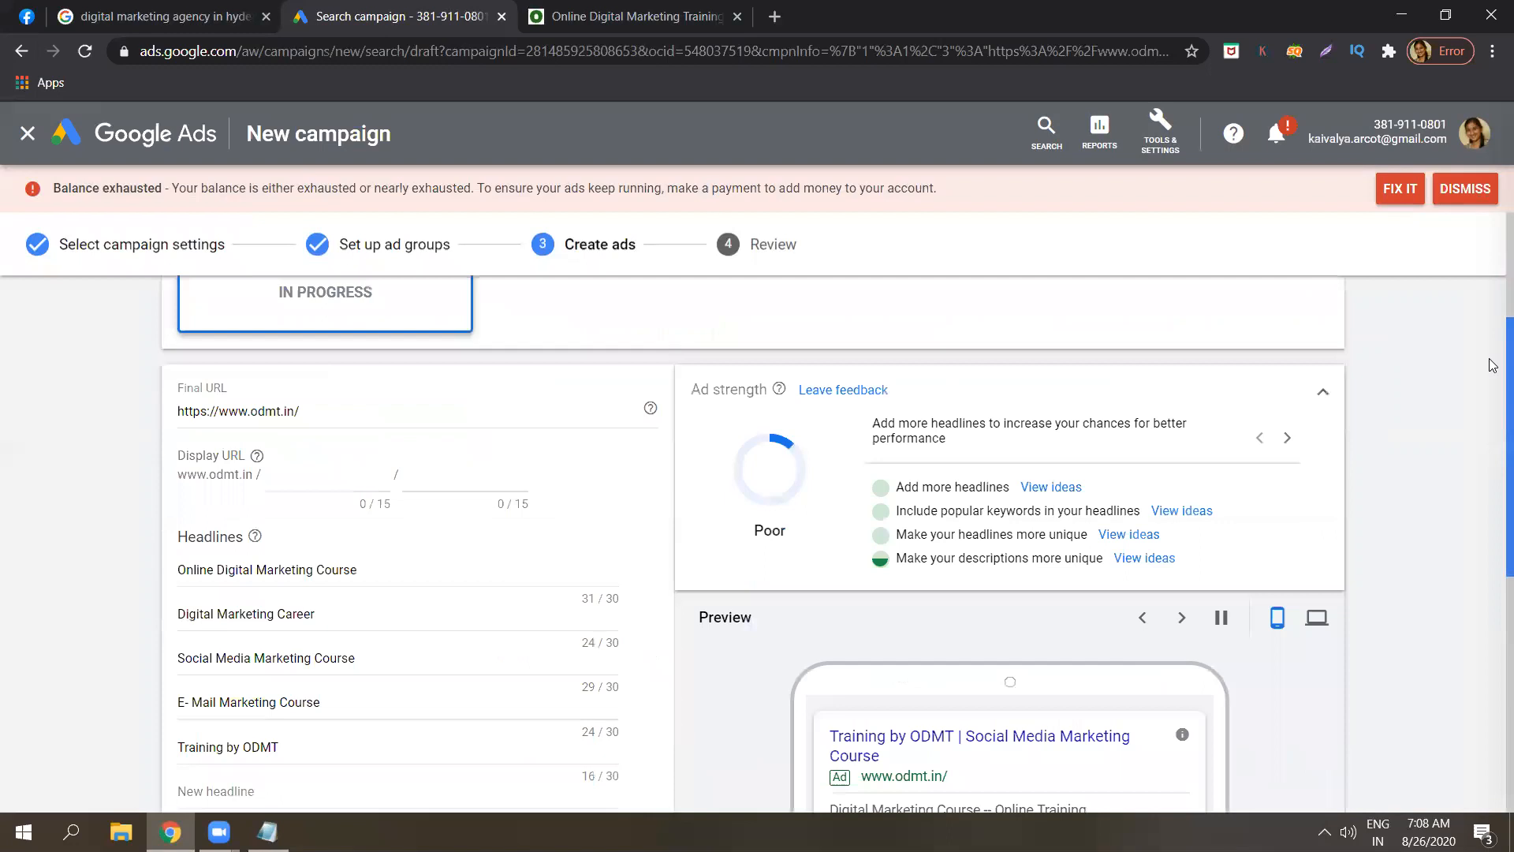
pyautogui.scroll(-1, 1493, 433)
pyautogui.scroll(-5, 1494, 433)
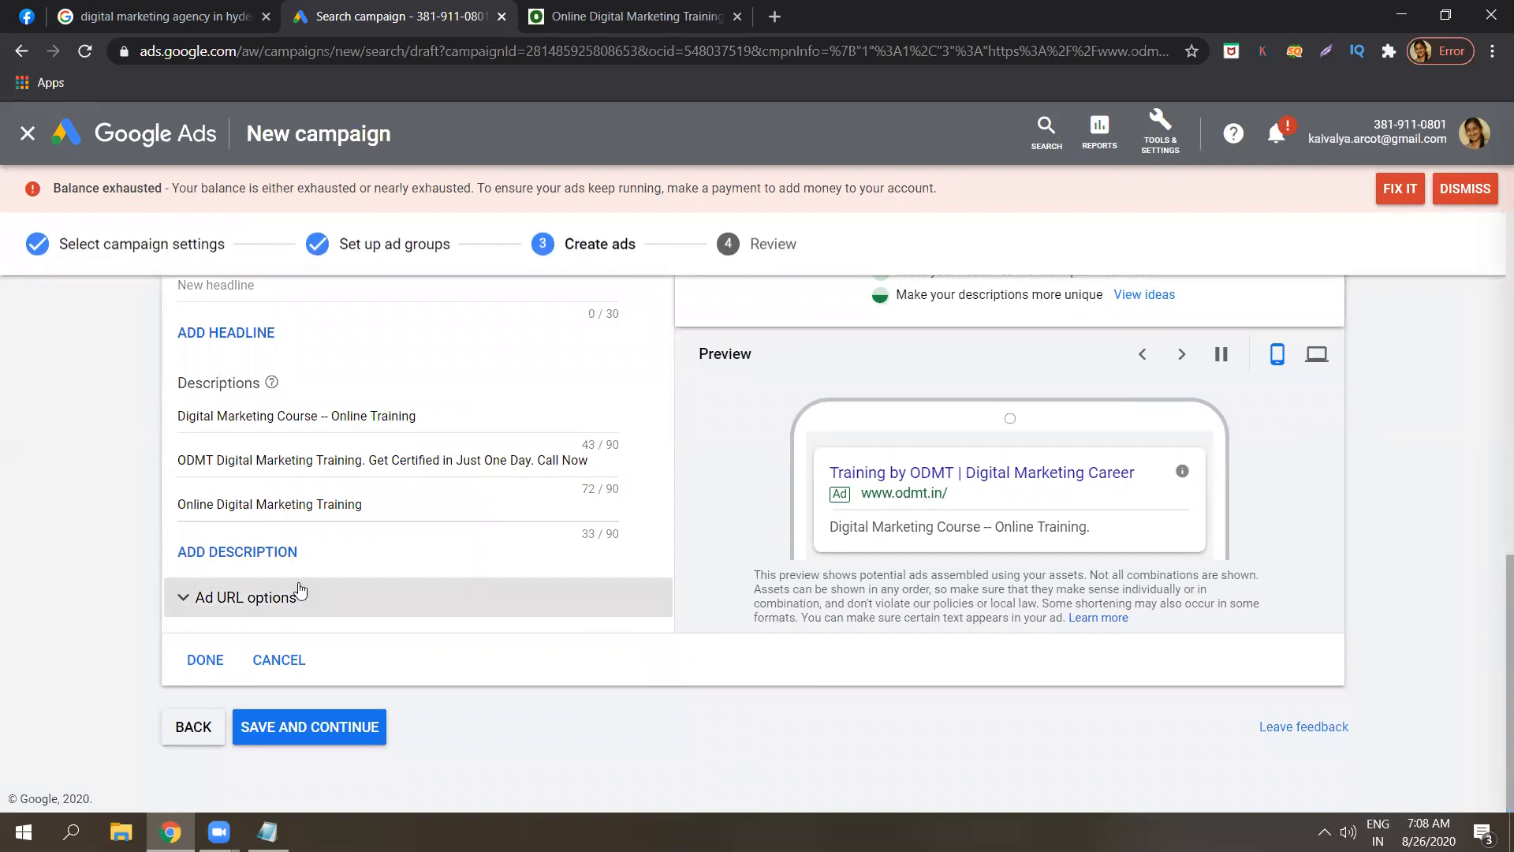
pyautogui.click(303, 732)
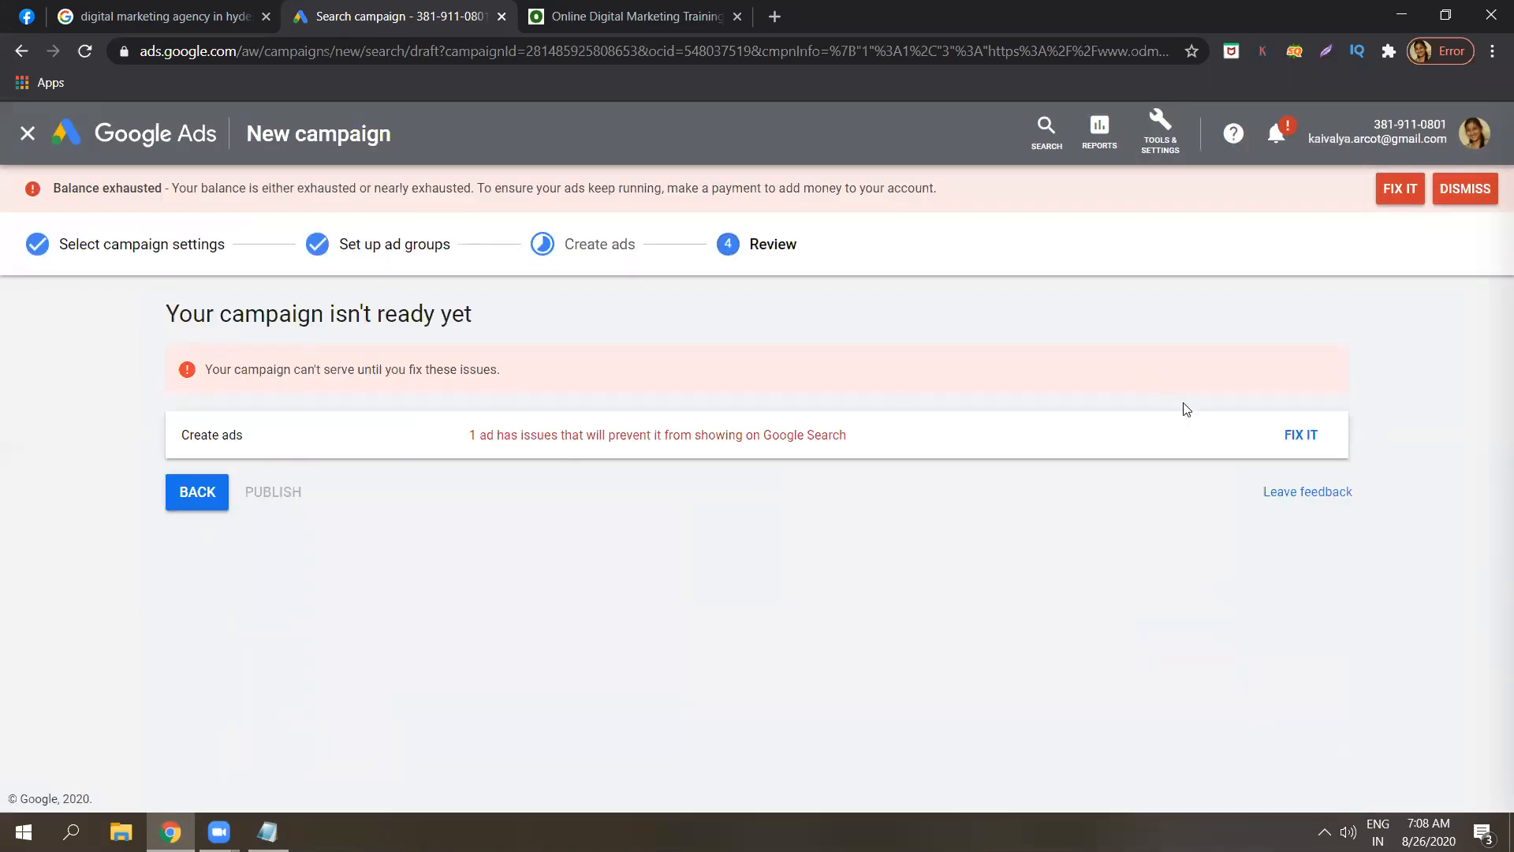
# Fix the flagged ad by removing 'Online ' so the first headline reads 'Digital Marketing Course'.
pyautogui.click(1299, 436)
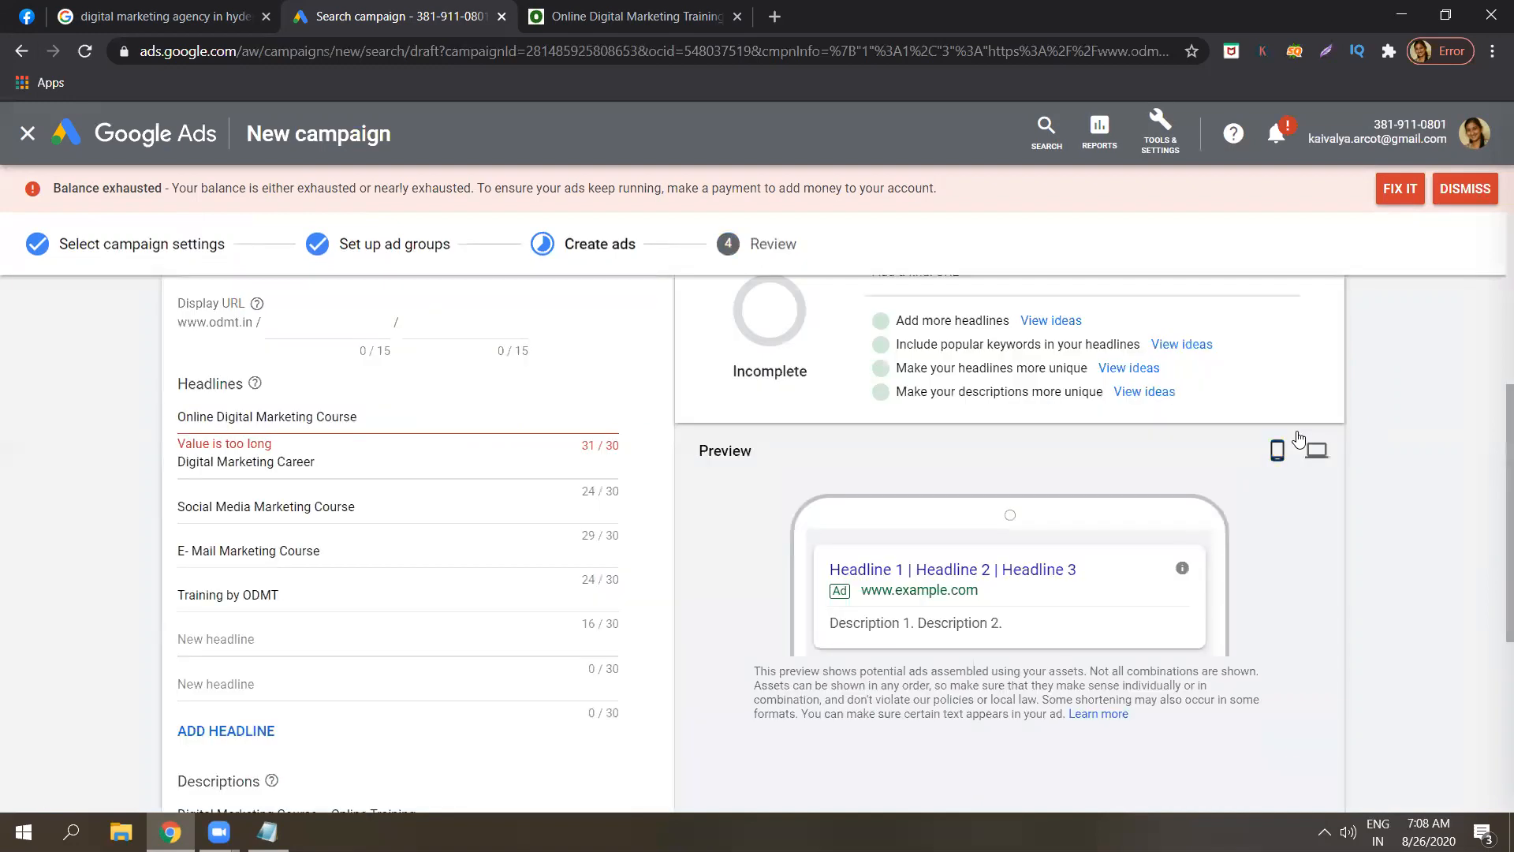
pyautogui.click(399, 416)
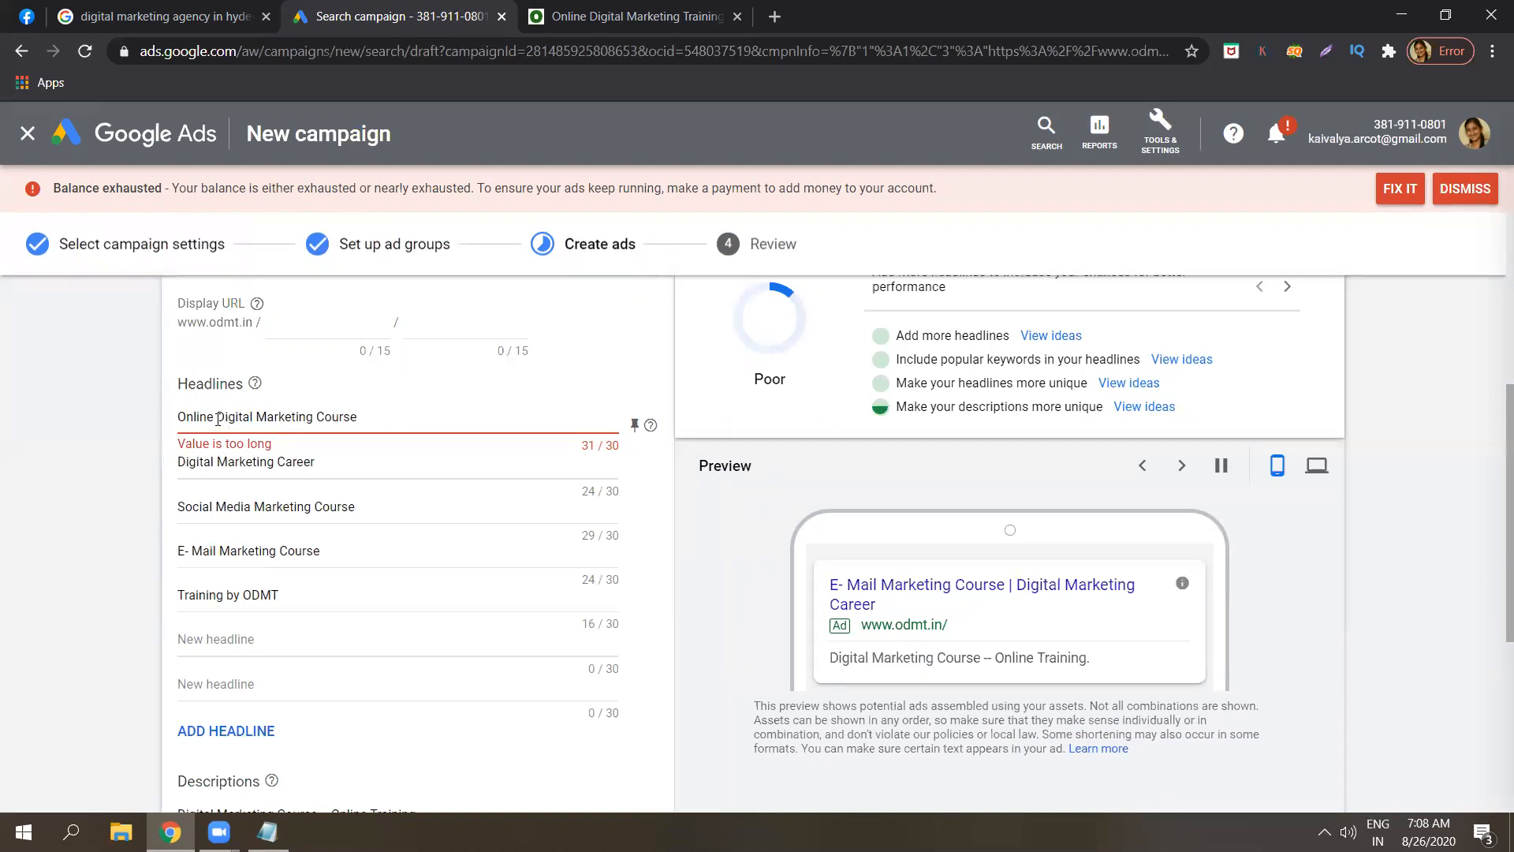
pyautogui.press('BackSpace')
pyautogui.press('BackSpace')
pyautogui.press('BackSpace')
pyautogui.press('BackSpace')
pyautogui.press('BackSpace')
pyautogui.press('BackSpace')
pyautogui.press('BackSpace')
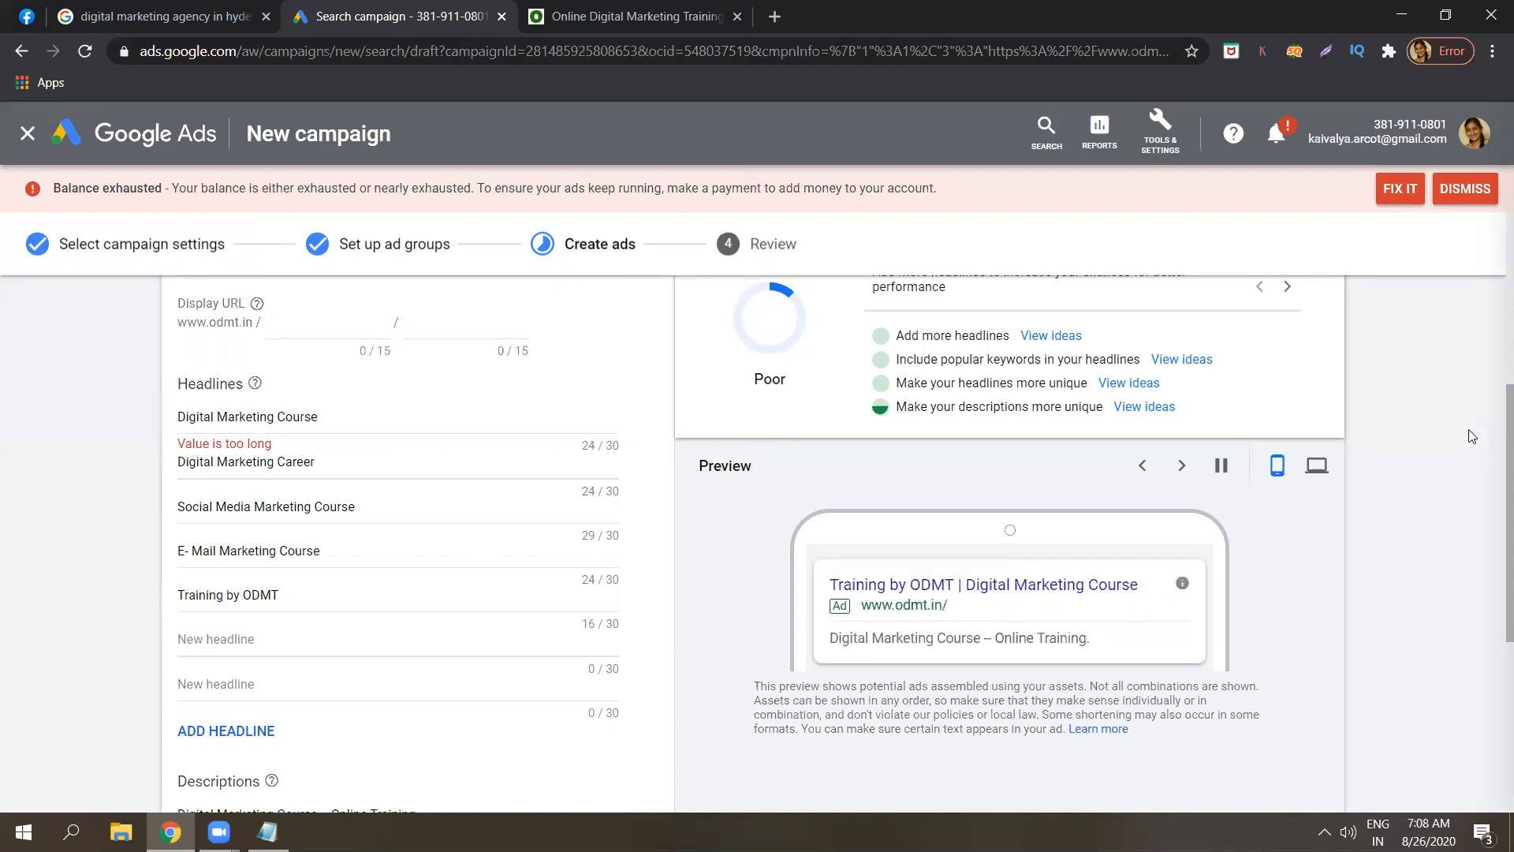
pyautogui.moveTo(1495, 517); pyautogui.dragTo(1490, 821)
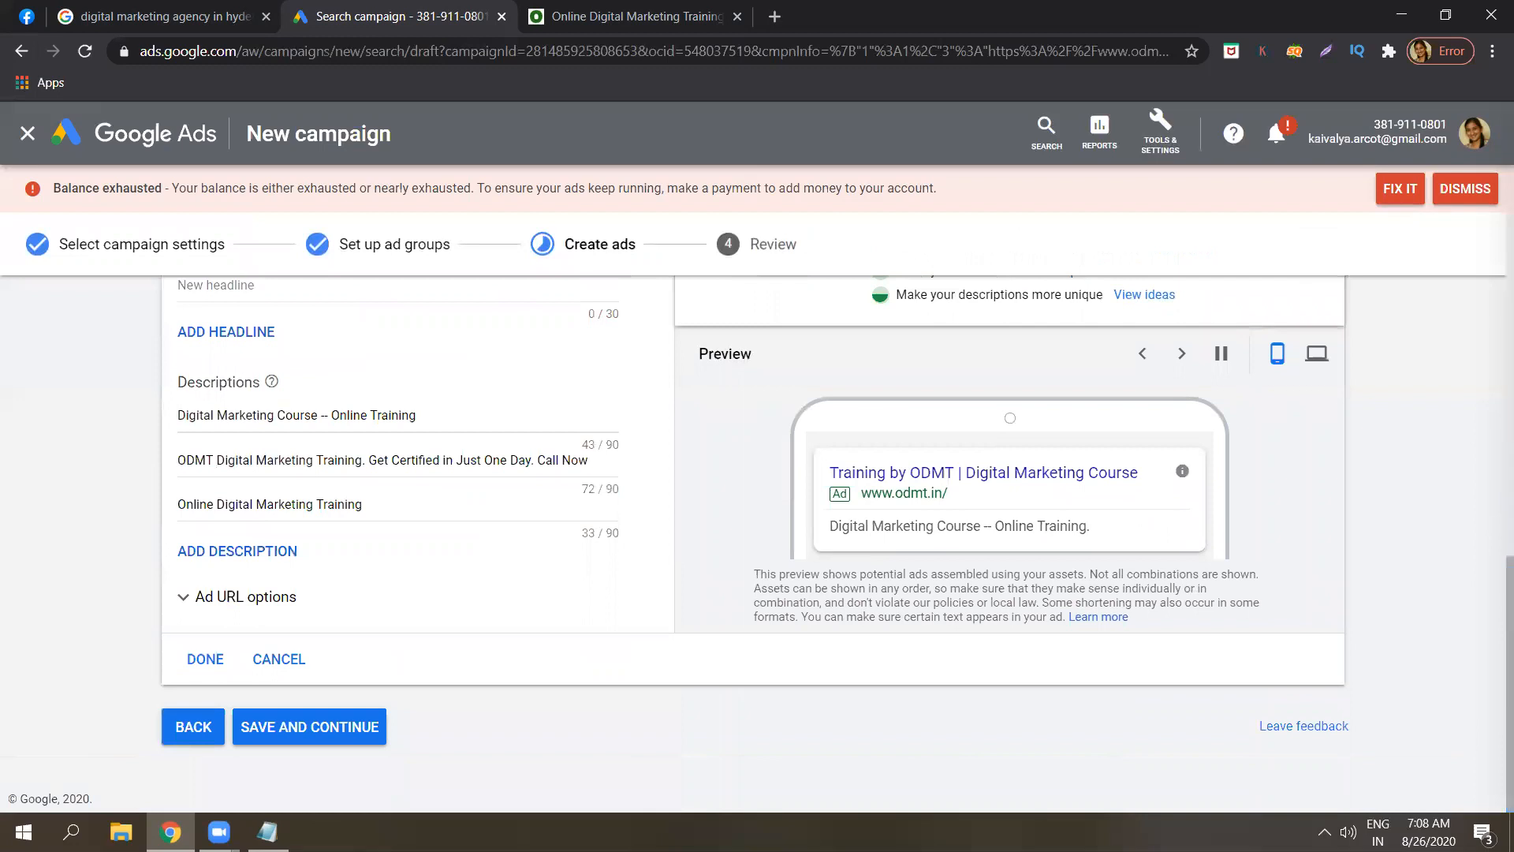
# Save the corrected ad and publish the Digital Marketing campaign.
pyautogui.click(270, 729)
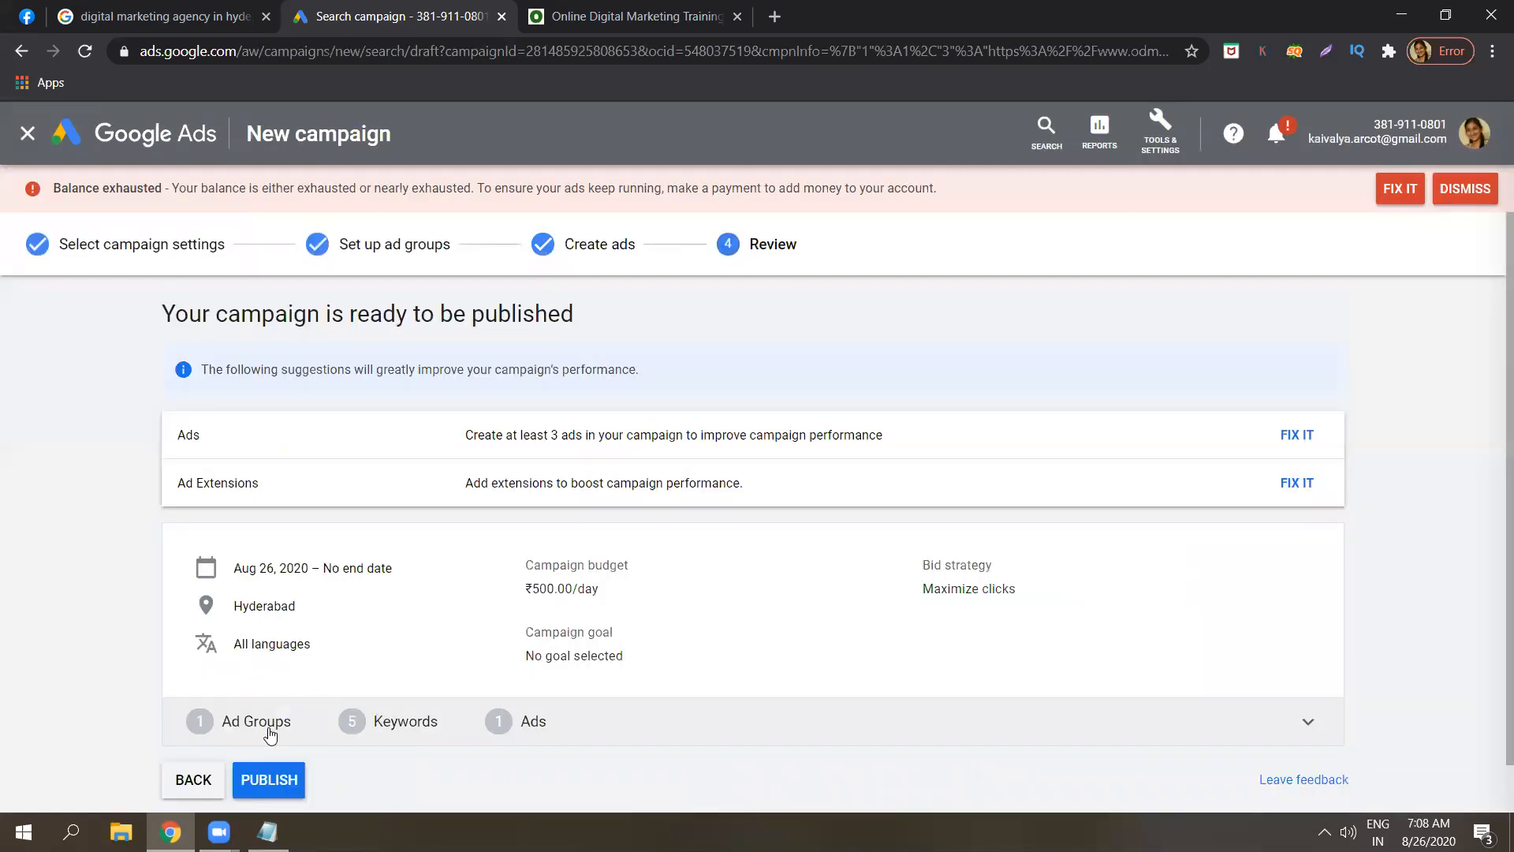
pyautogui.click(269, 780)
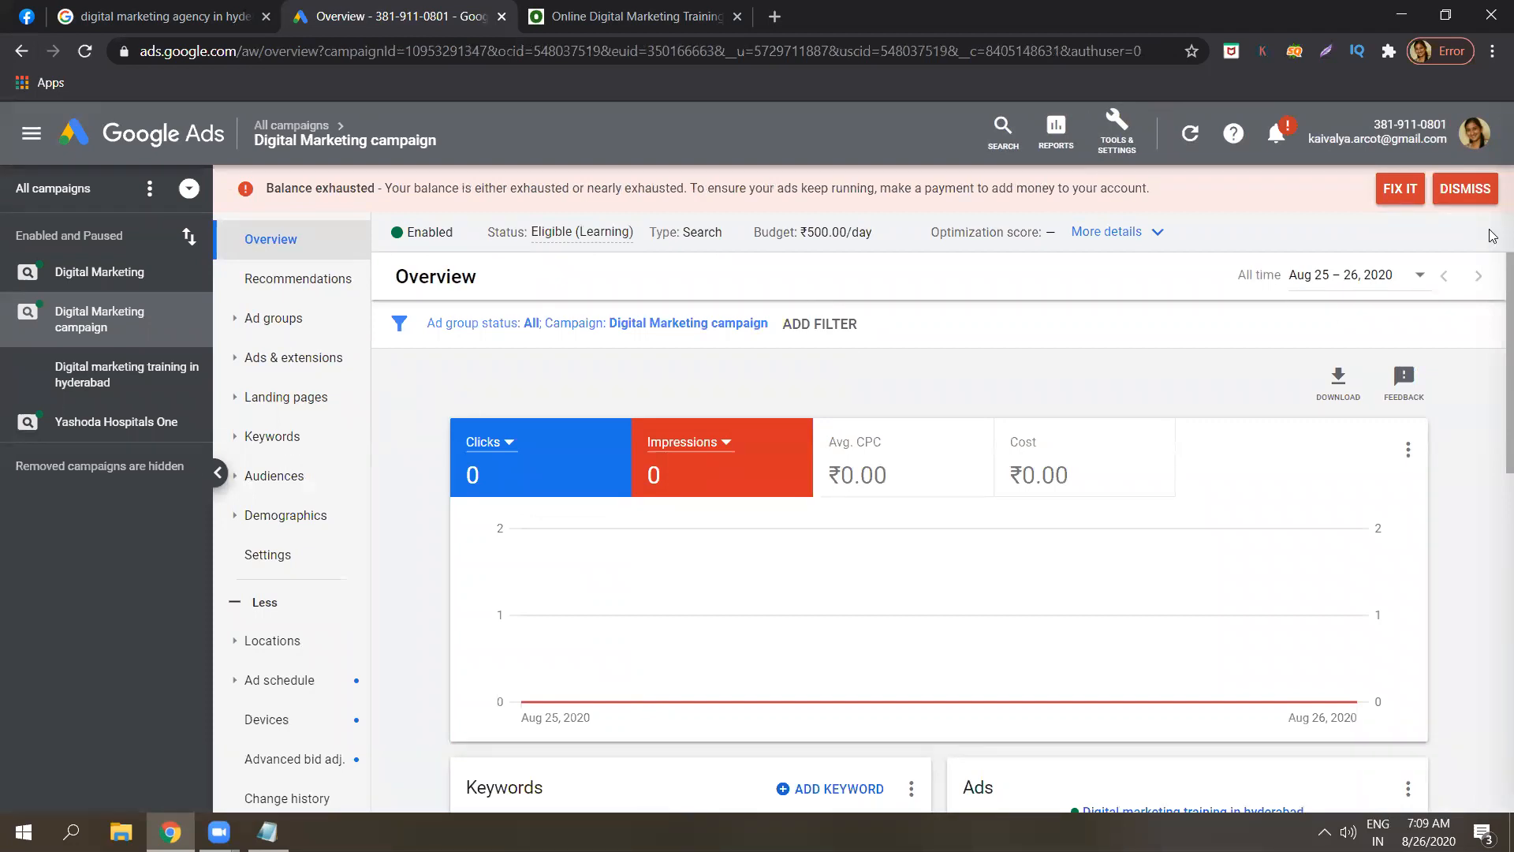
pyautogui.moveTo(1493, 294); pyautogui.dragTo(1493, 472)
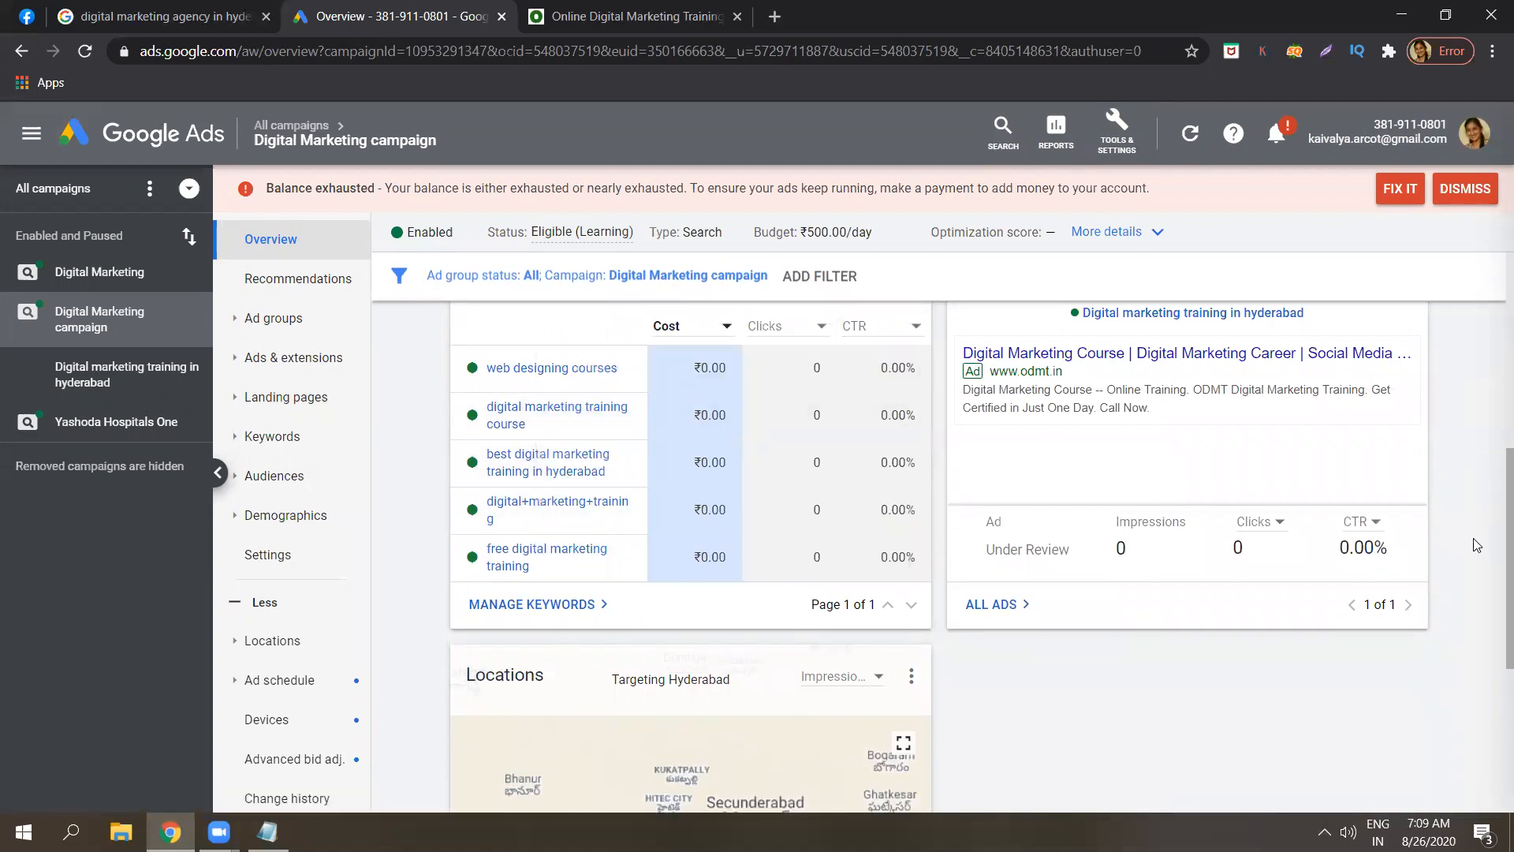
pyautogui.scroll(-5, 1493, 510)
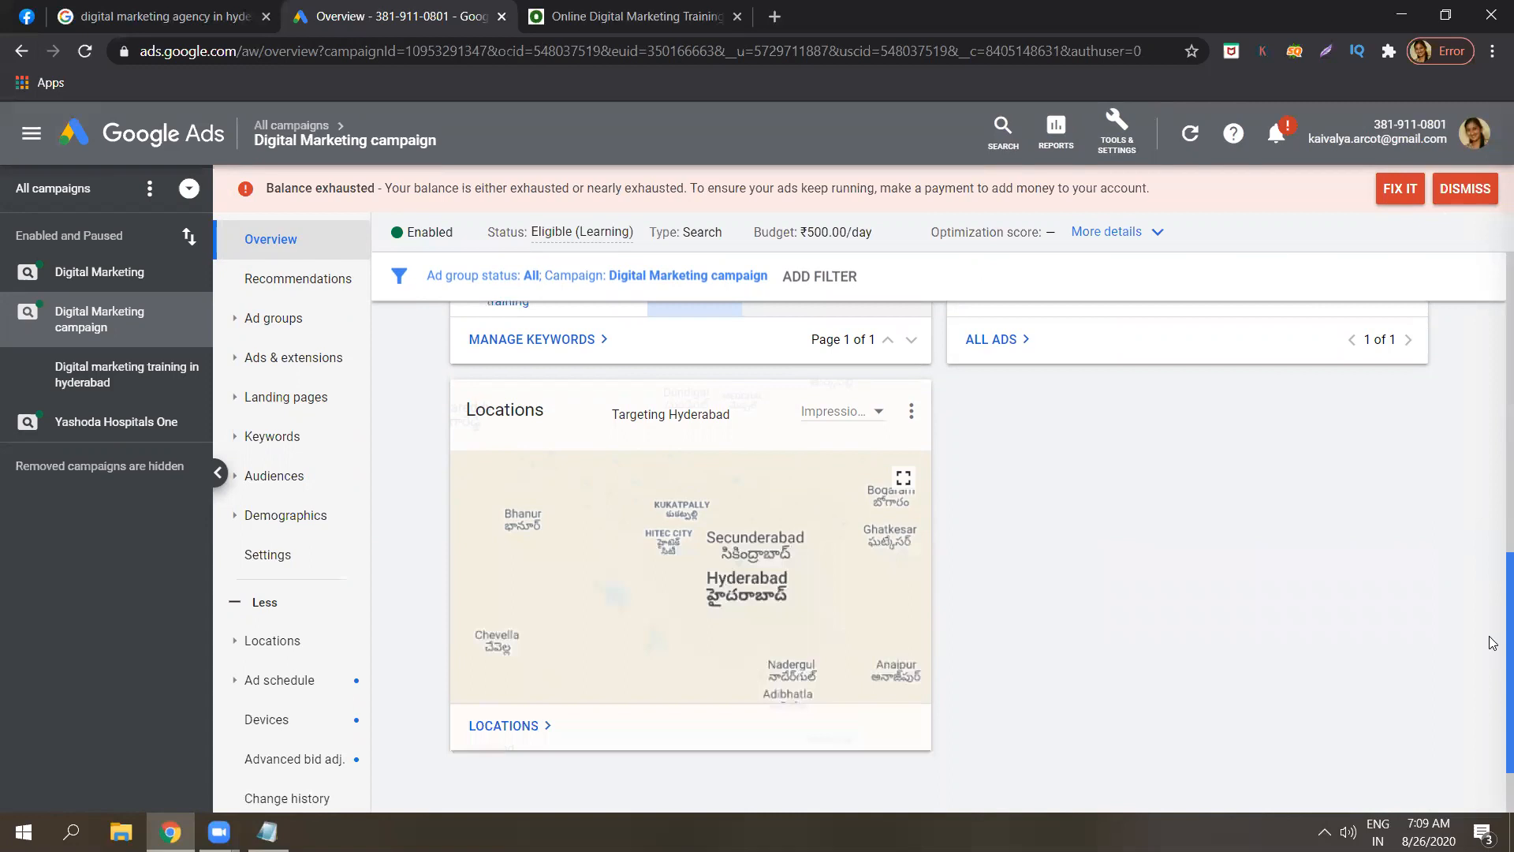
pyautogui.scroll(5, 1493, 717)
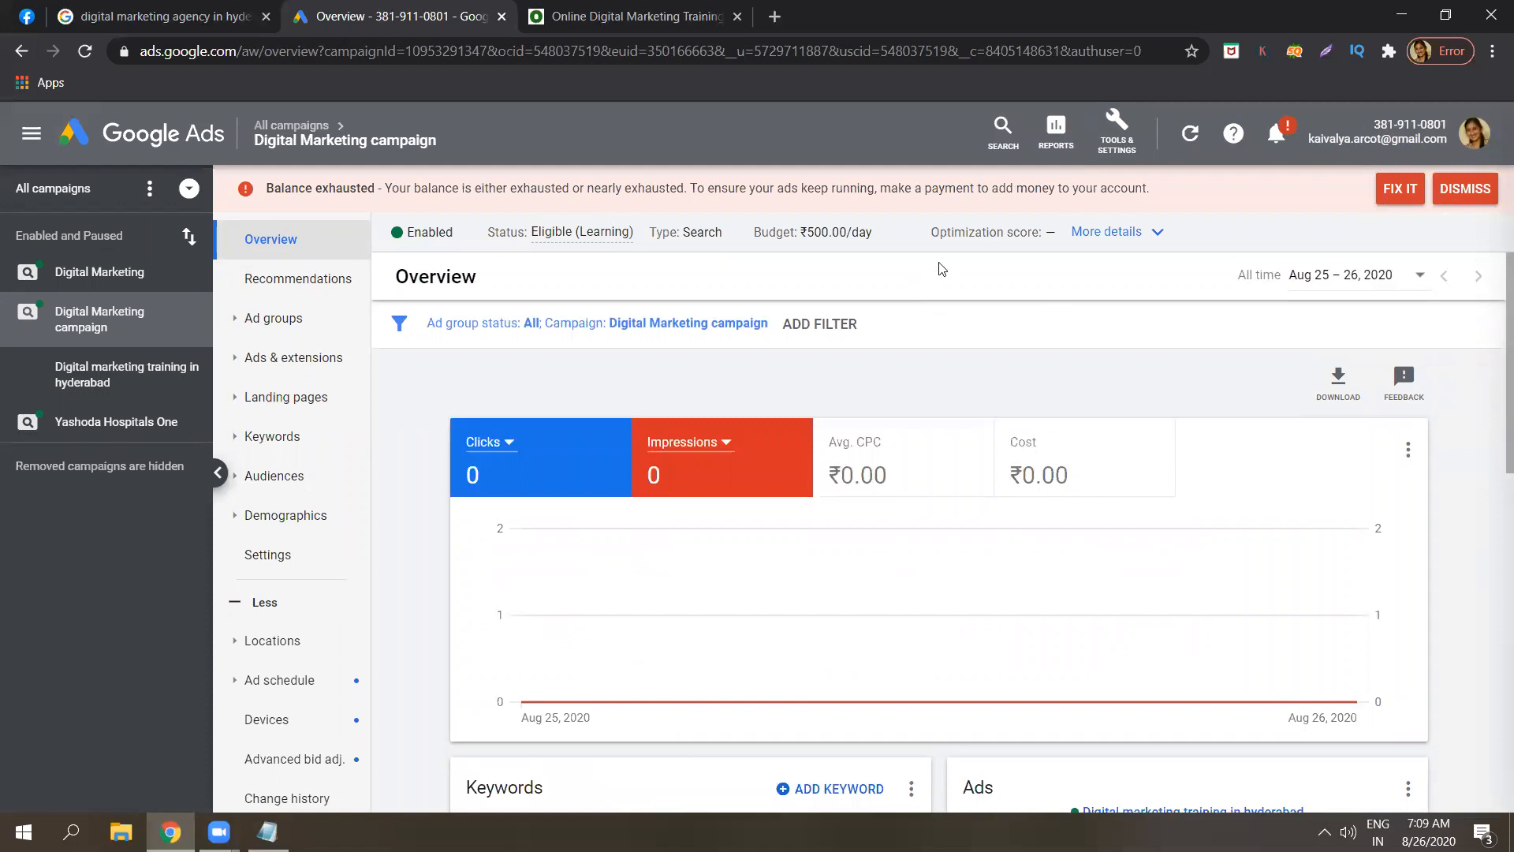
# Add the heading 'Keyword planner tool' below the negative match notes, with blank lines beneath.
pyautogui.click(267, 832)
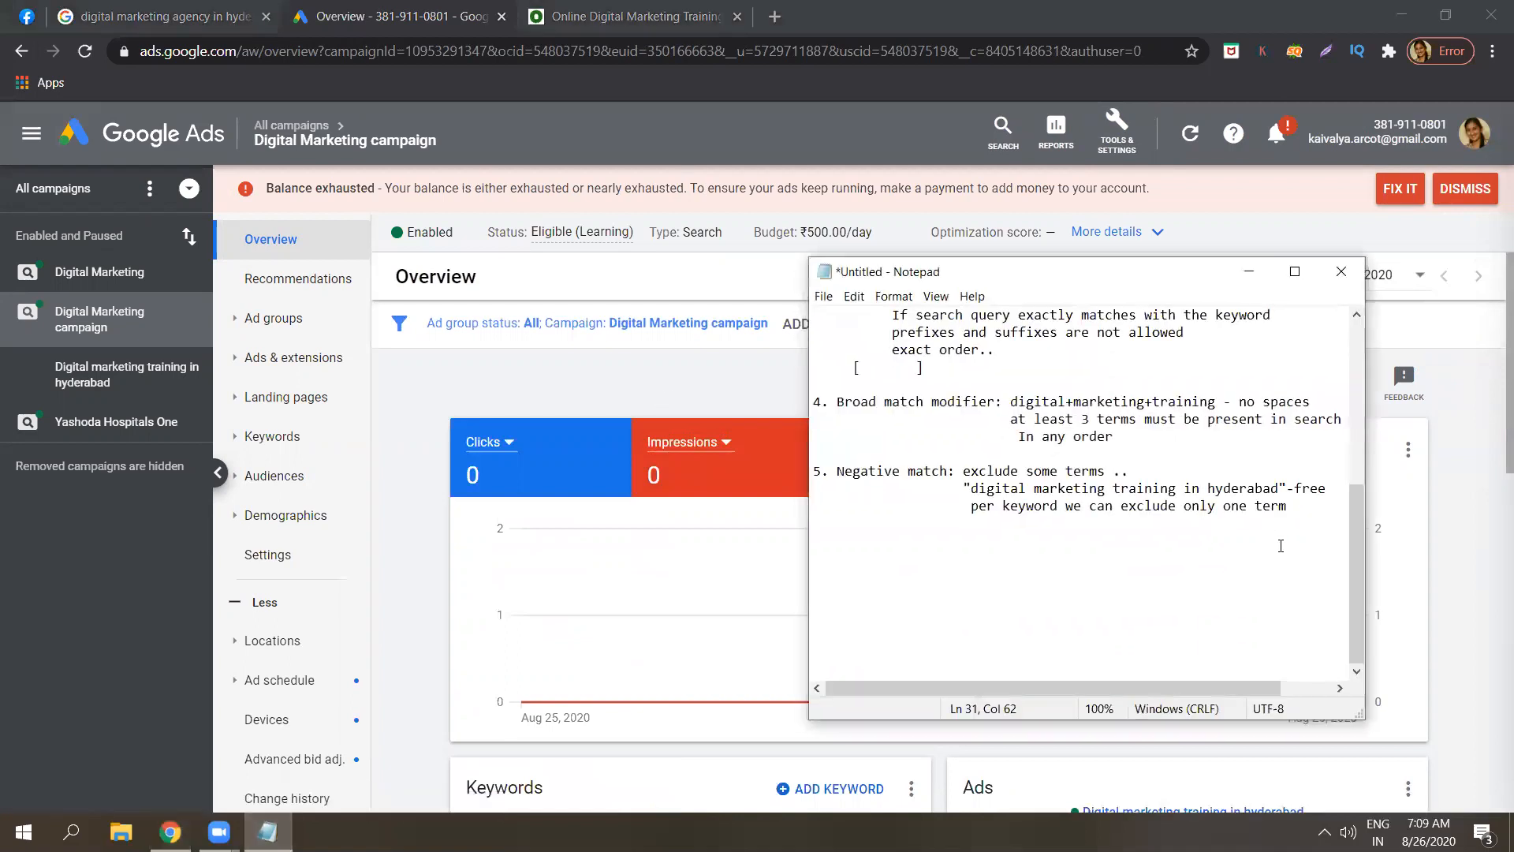
pyautogui.press('Return')
pyautogui.press('Return')
pyautogui.press('Return')
pyautogui.press('capslock')
pyautogui.write('K')
pyautogui.press('capslock')
pyautogui.write('eywor')
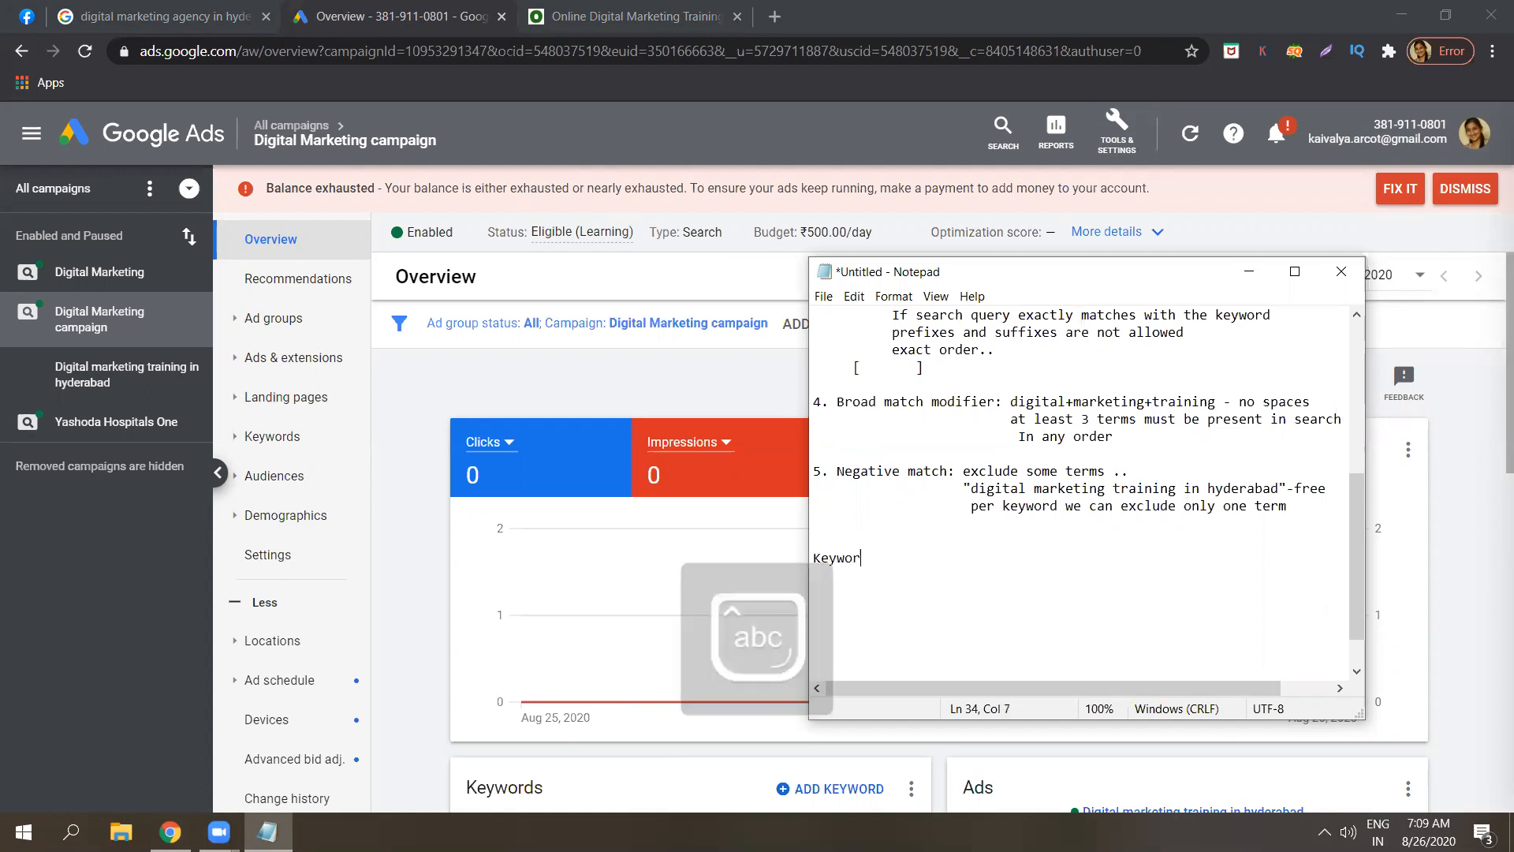
pyautogui.write('d planner ')
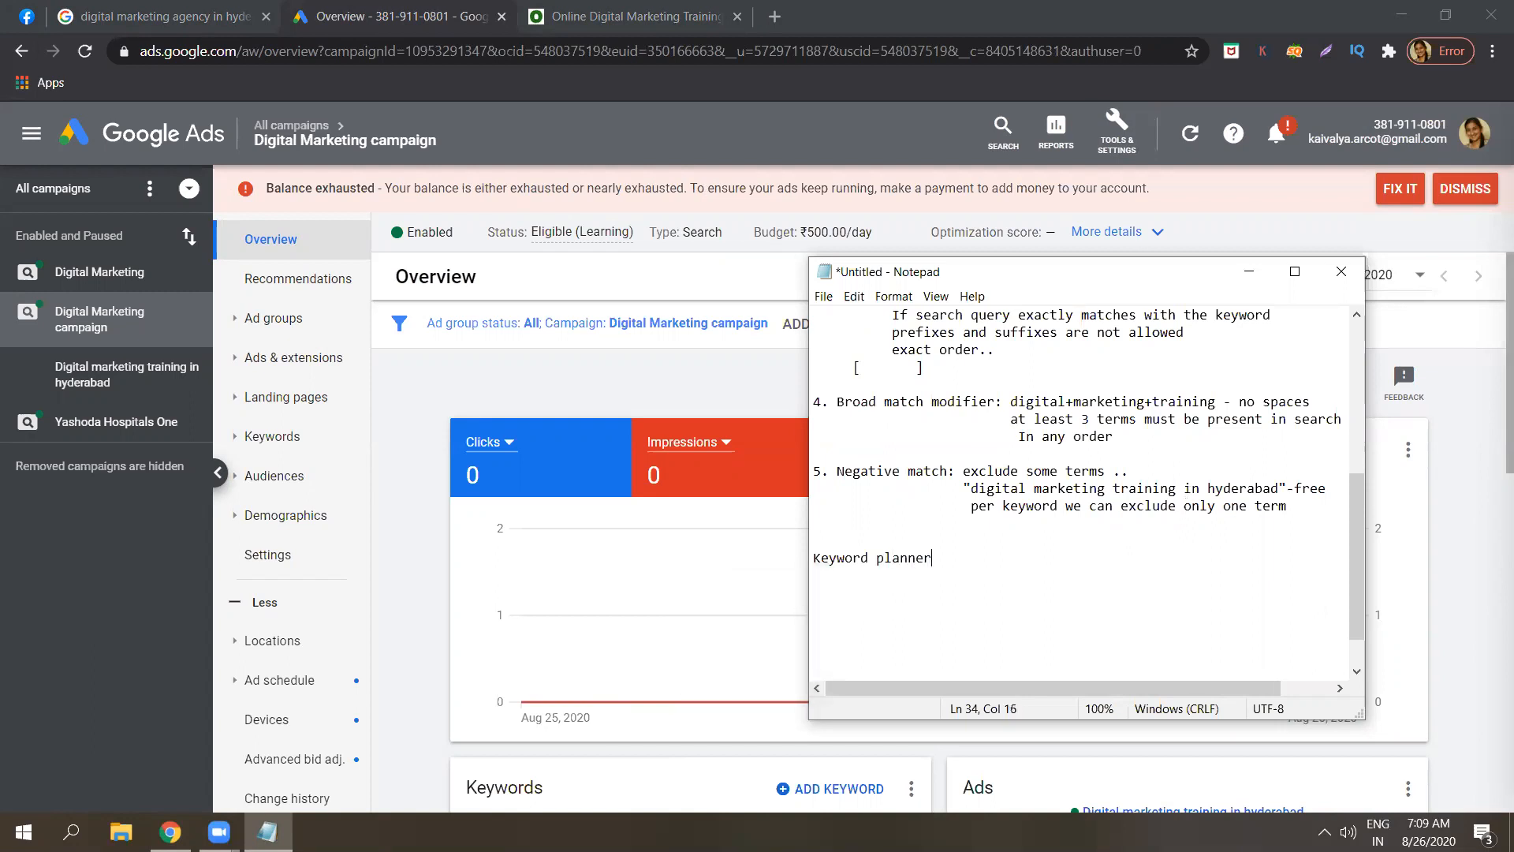
pyautogui.write('tool')
pyautogui.press('Return')
pyautogui.press('Return')
pyautogui.press('Return')
pyautogui.press('Return')
pyautogui.moveTo(1363, 560); pyautogui.dragTo(1359, 632)
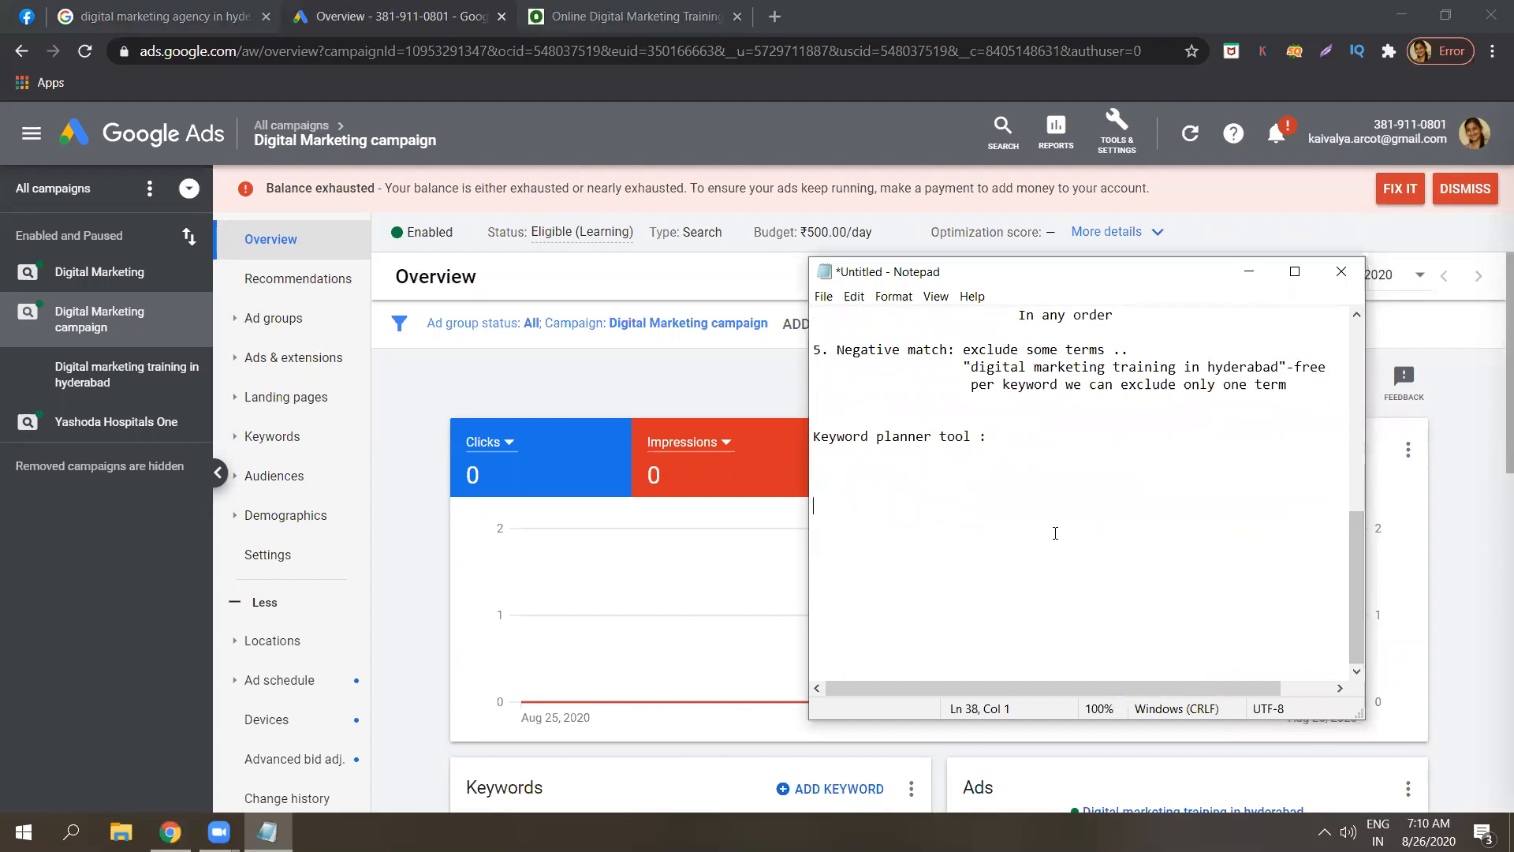
pyautogui.scroll(1, 1056, 534)
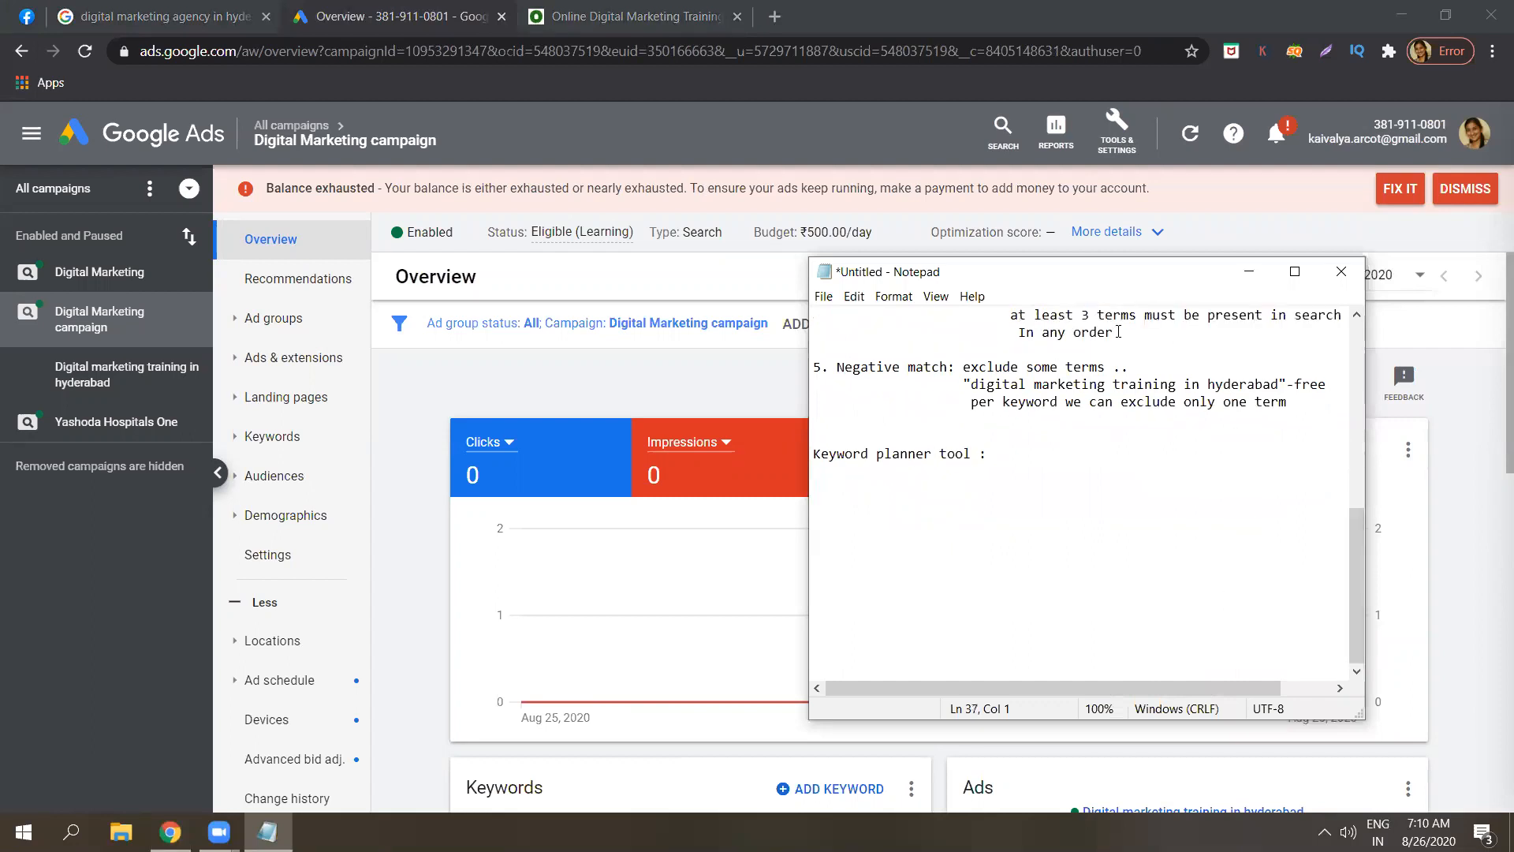
# Open Keyword Planner from the Tools & Settings menu, then return to the notes.
pyautogui.click(1249, 272)
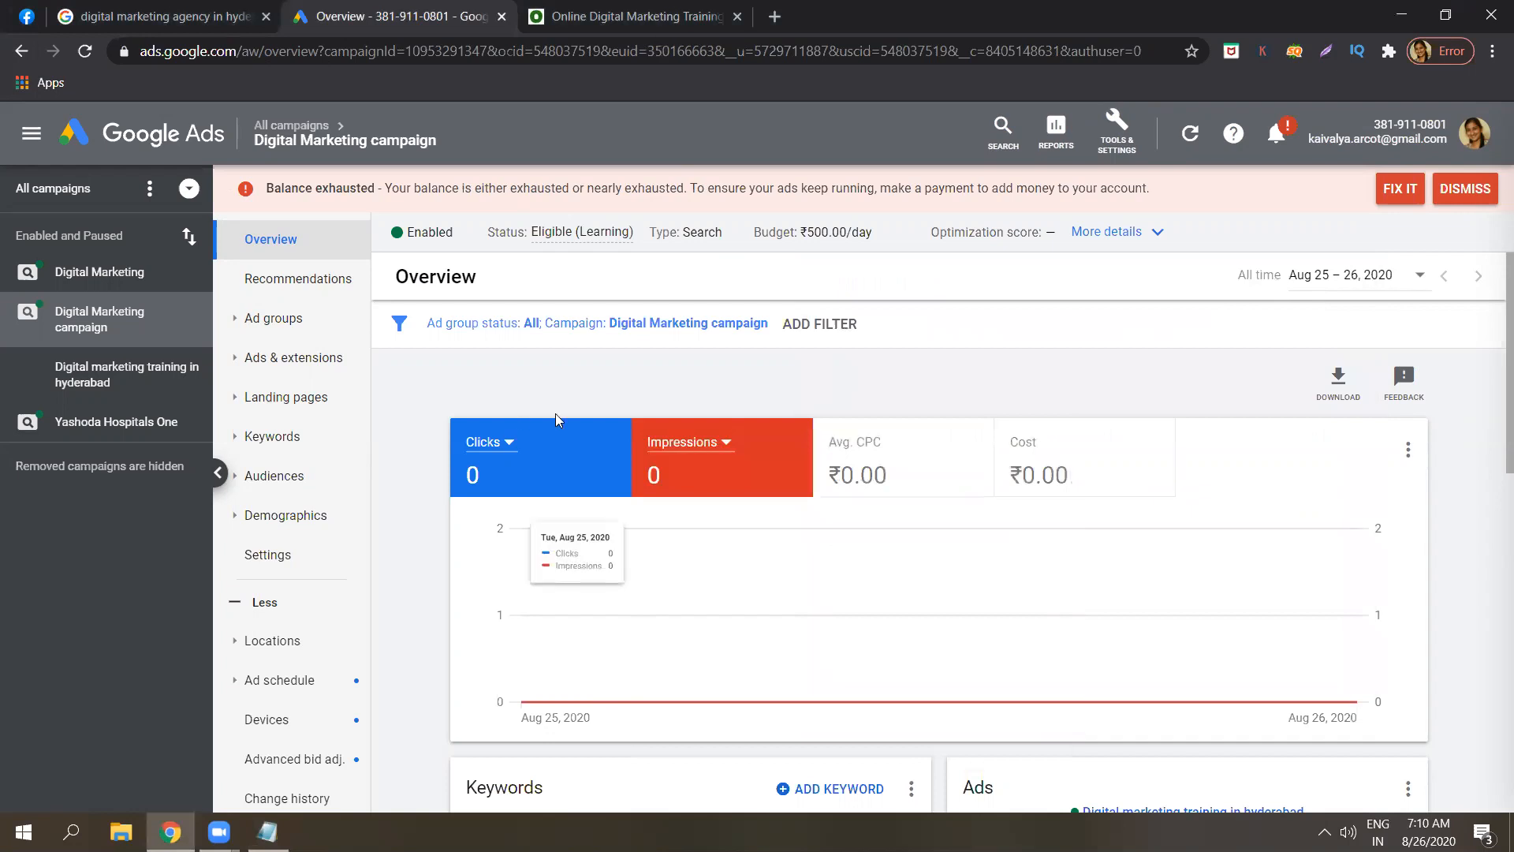
pyautogui.click(1119, 130)
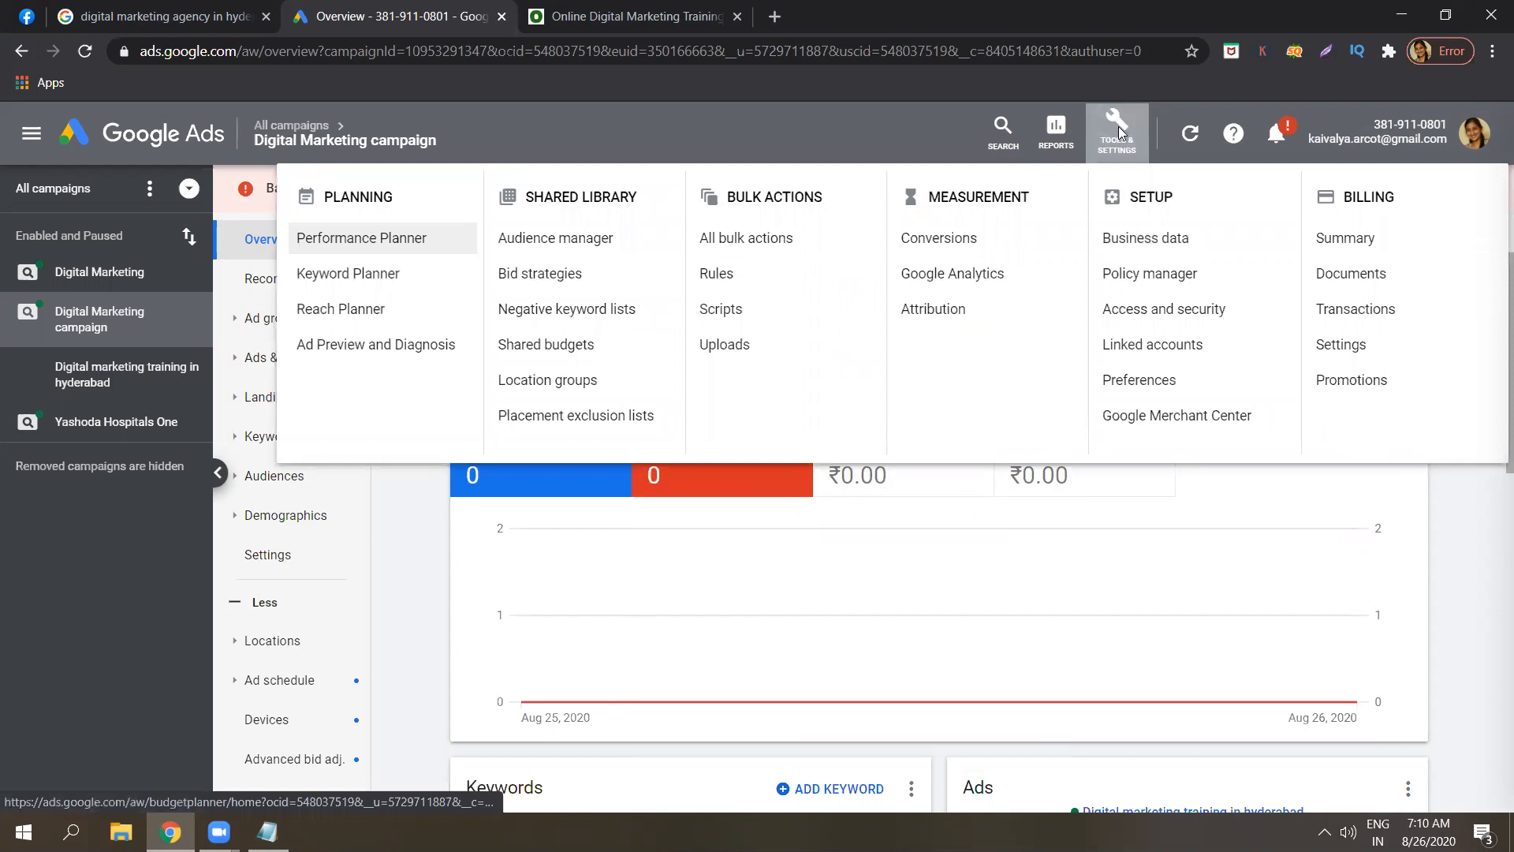
pyautogui.click(358, 273)
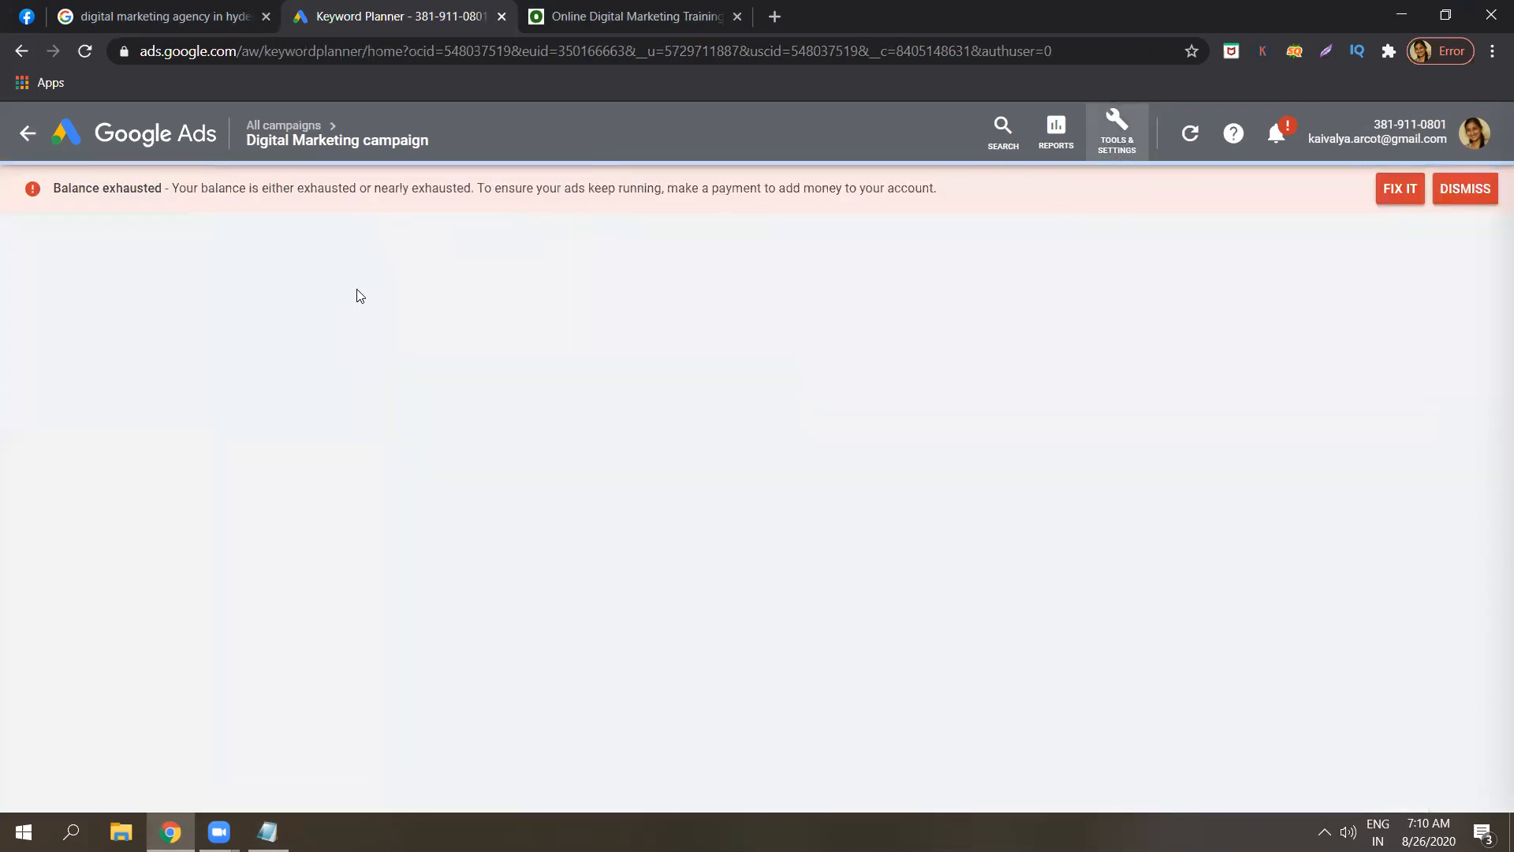
pyautogui.click(267, 831)
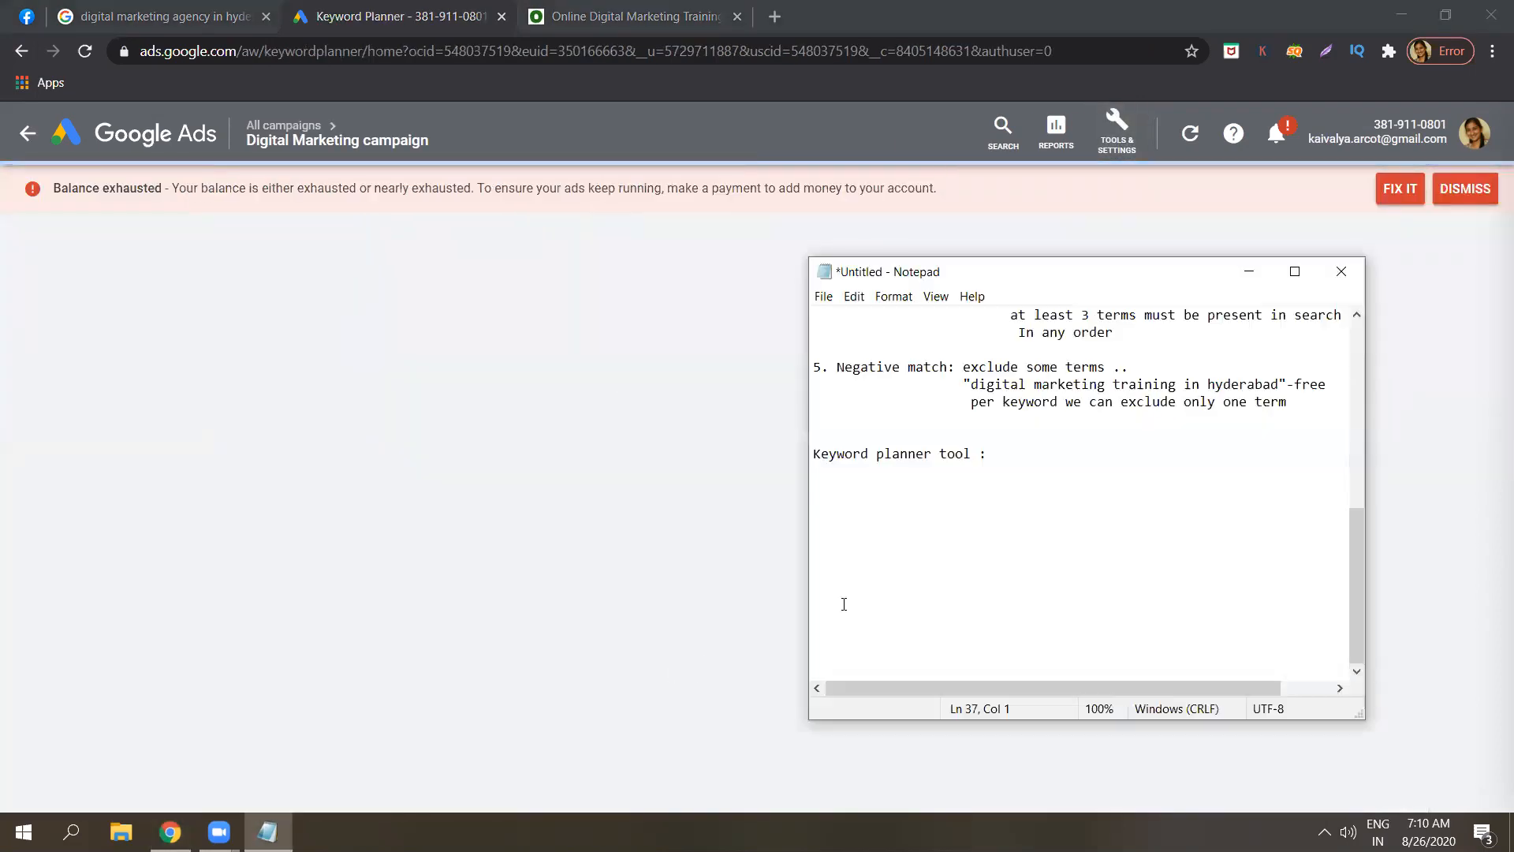
# Note 'Campaign level - tools and settings( top ) - Planning -> keyword planner' and return to Keyword Planner.
pyautogui.press('capslock')
pyautogui.write('C')
pyautogui.press('capslock')
pyautogui.write('ampai')
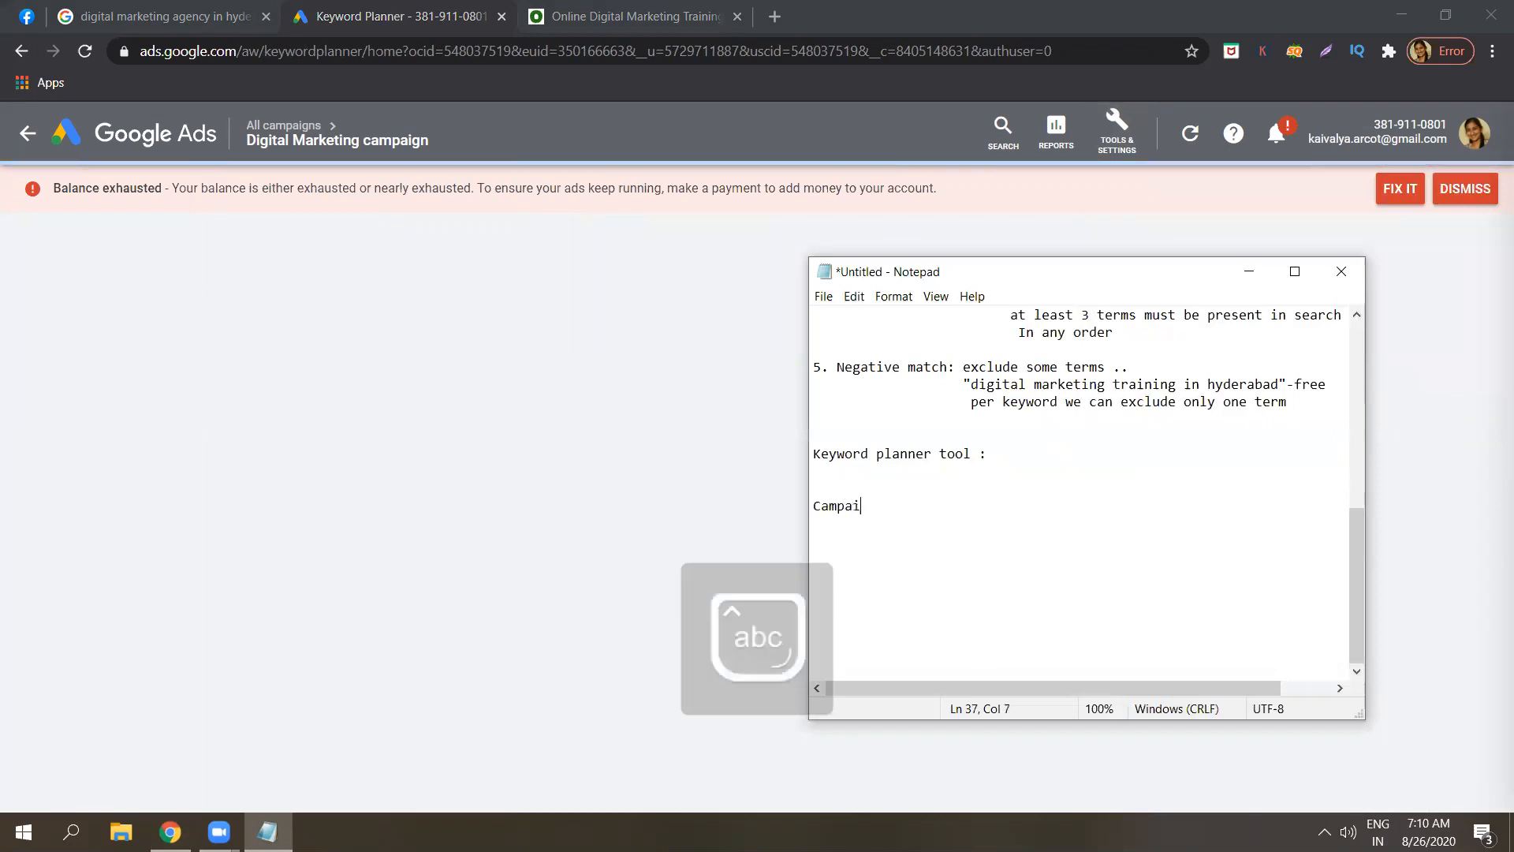
pyautogui.write('gn lel')
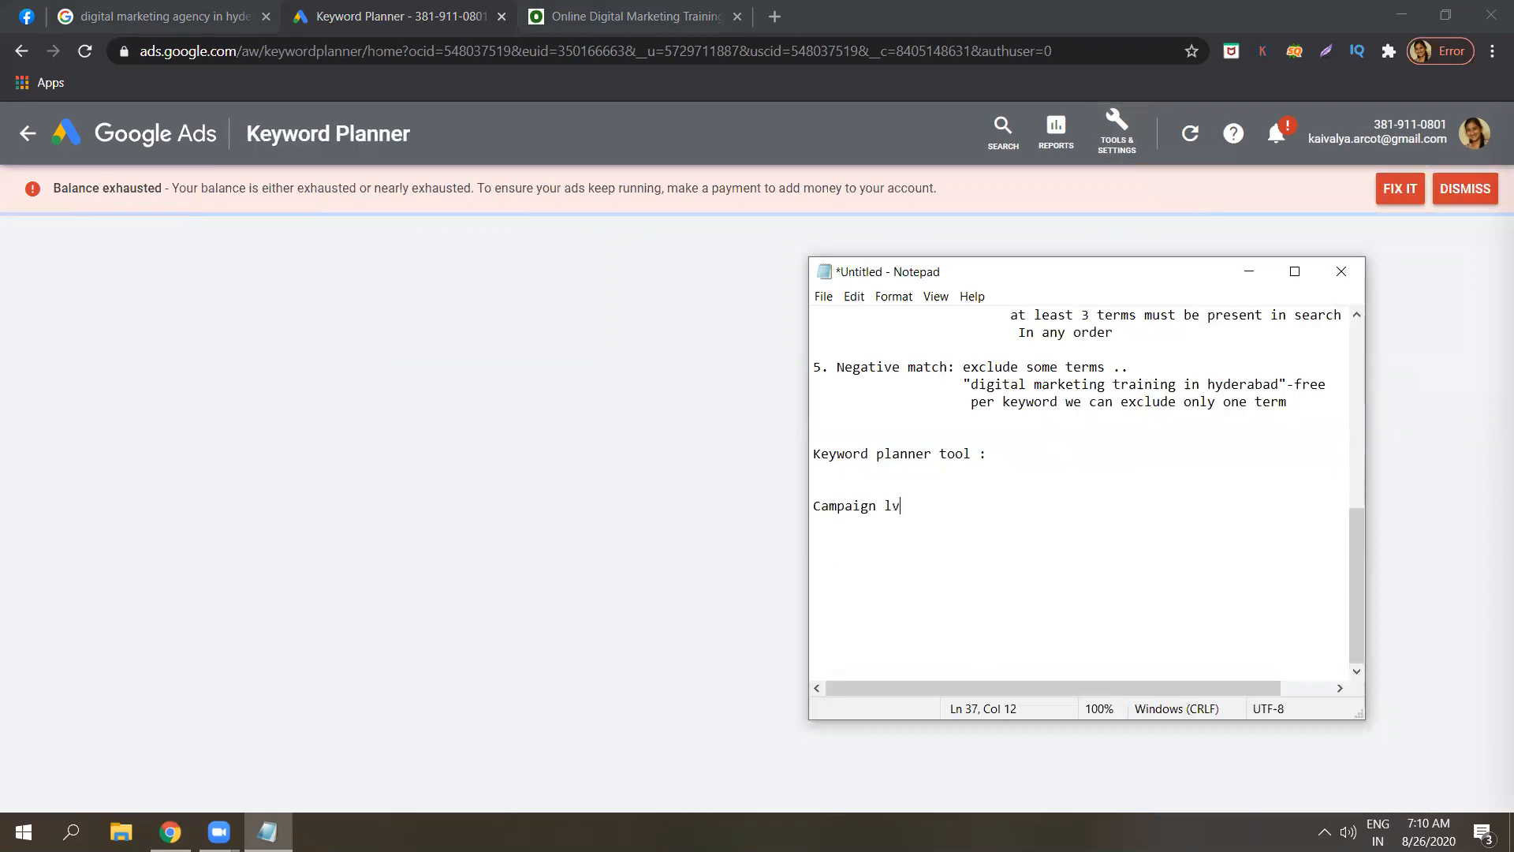
pyautogui.press('BackSpace')
pyautogui.write('vel ')
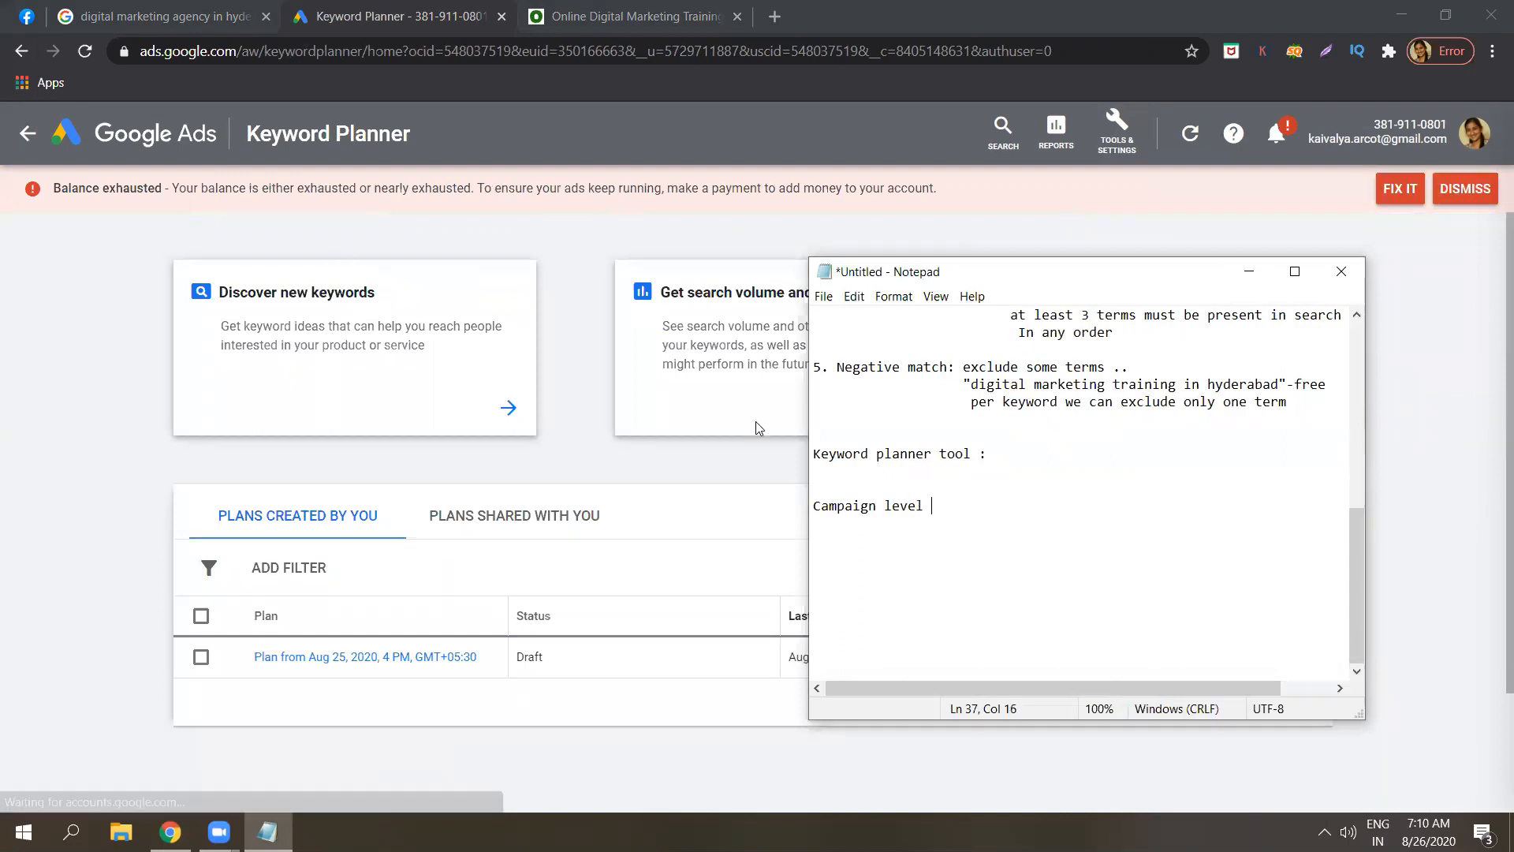
pyautogui.write('- ')
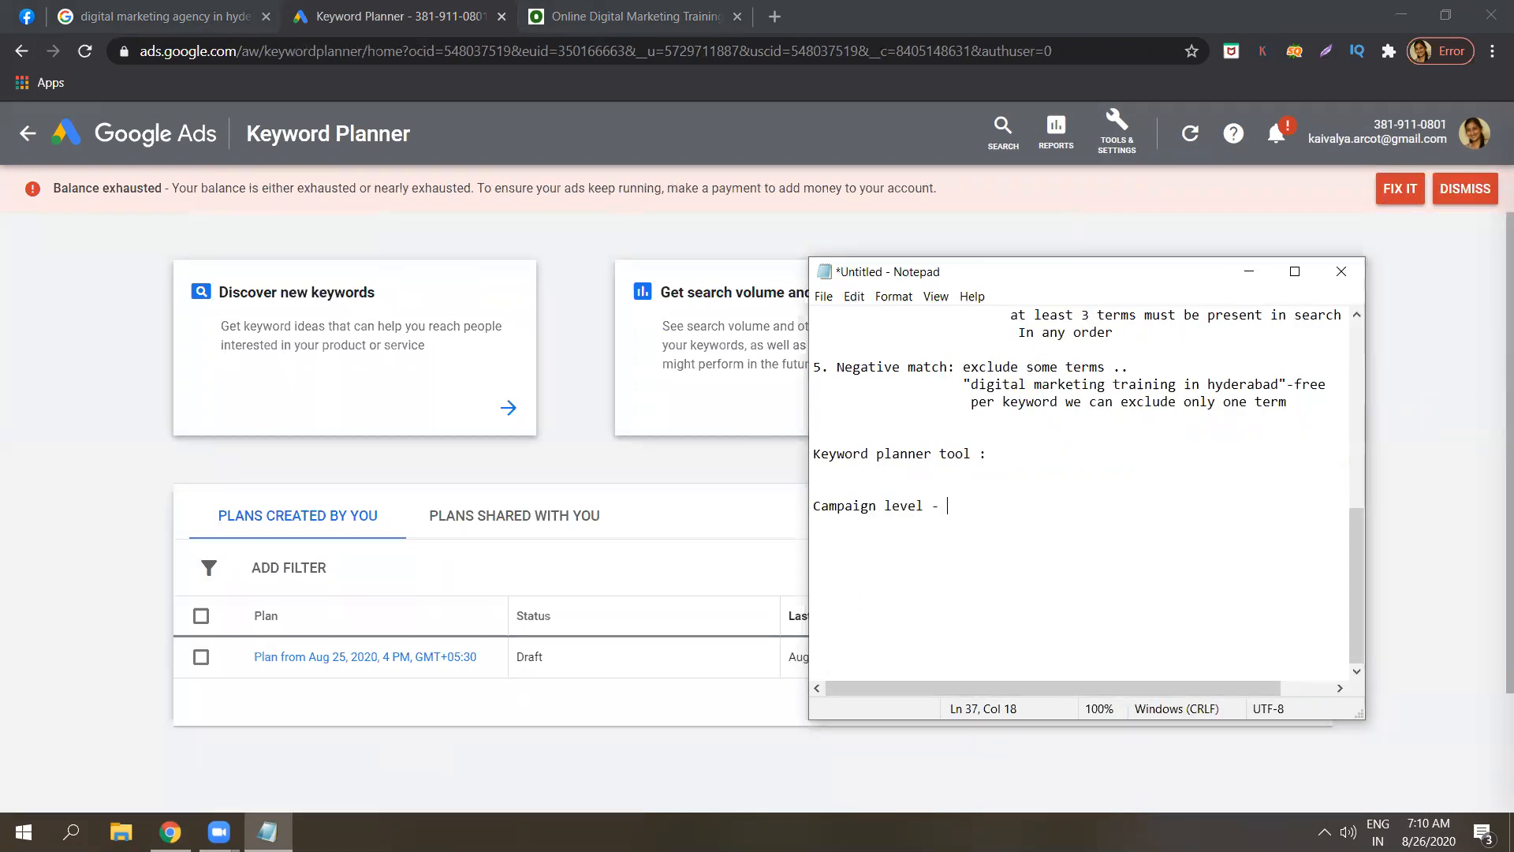
pyautogui.write('tools and settings( top ')
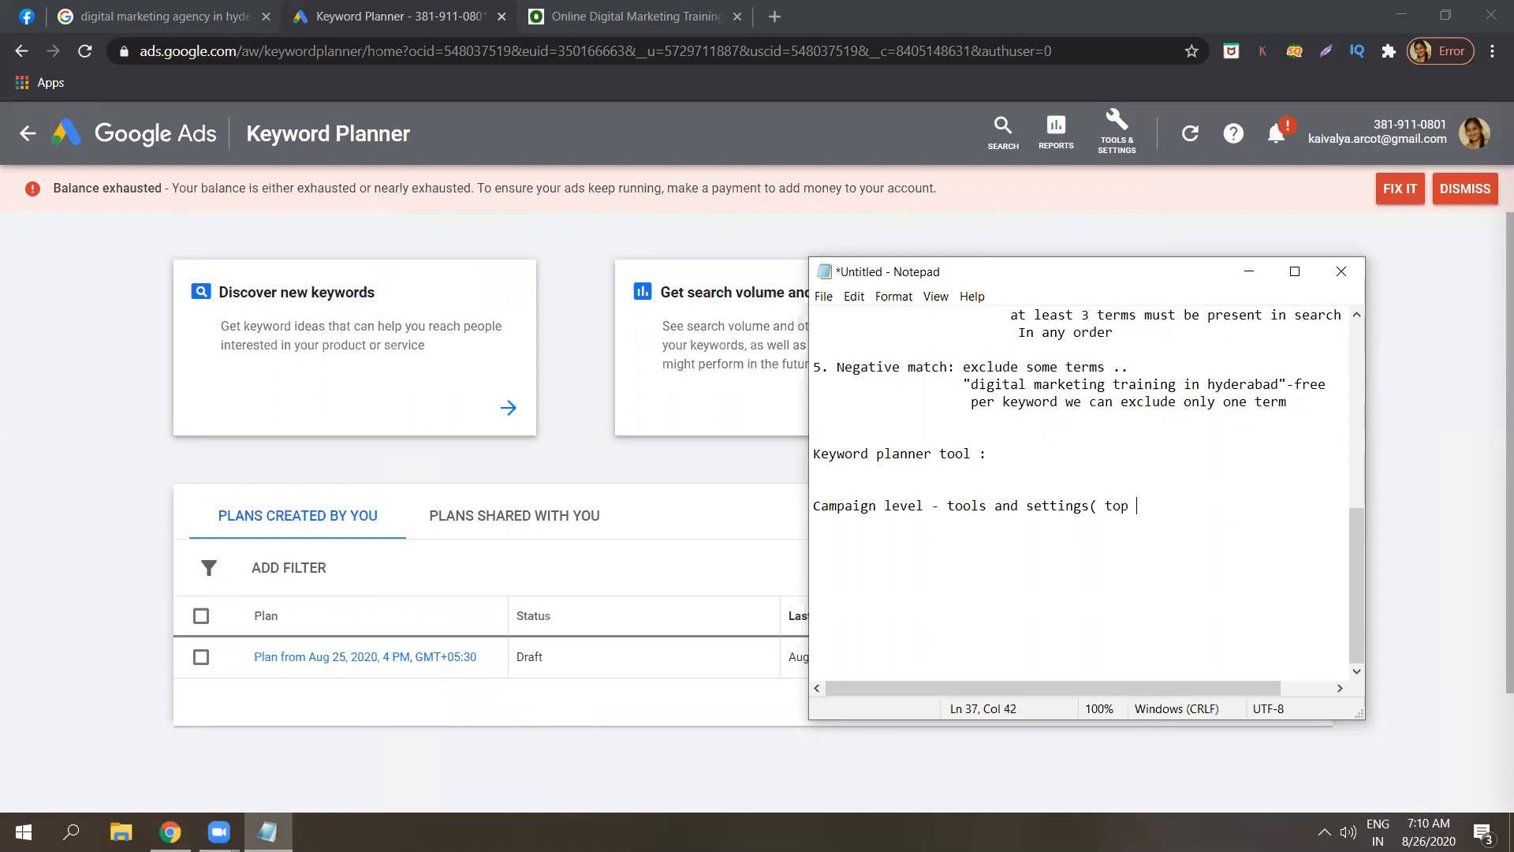
pyautogui.write(') - p')
pyautogui.press('capslock')
pyautogui.write('P')
pyautogui.press('capslock')
pyautogui.write('lanning')
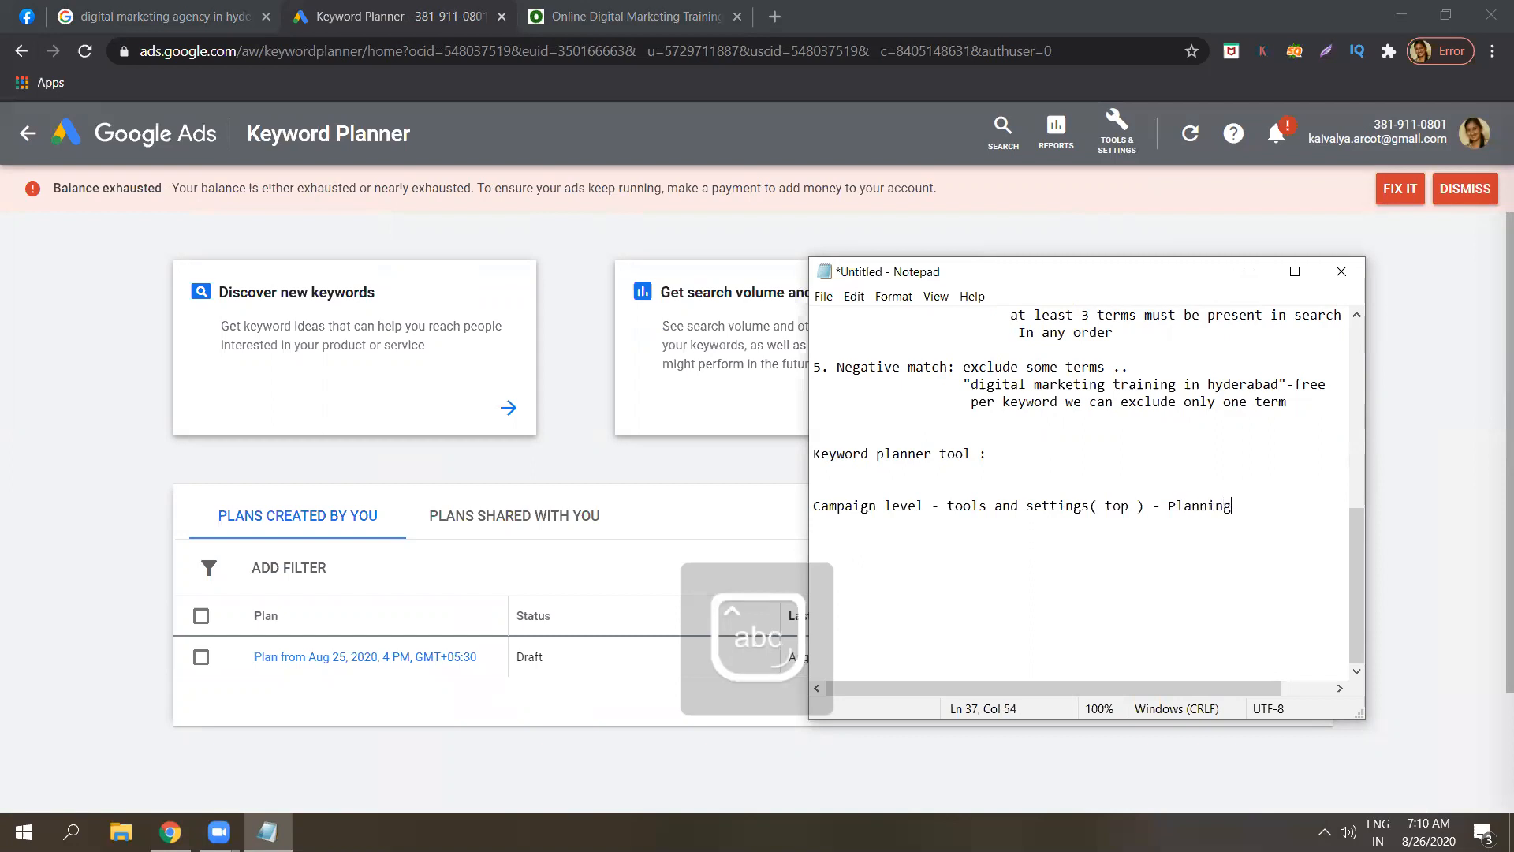
pyautogui.write(' ->')
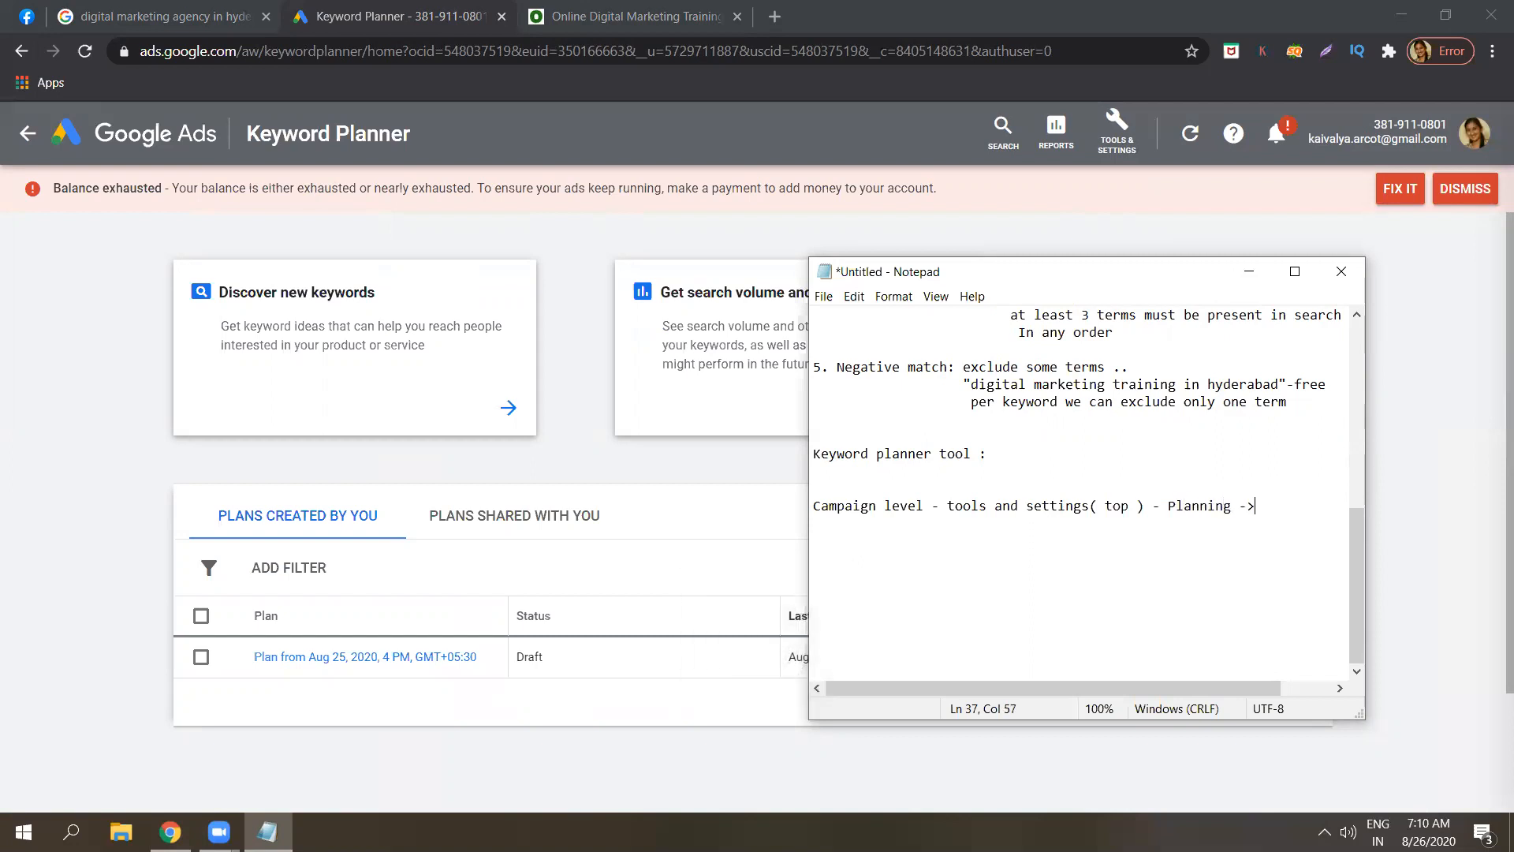
pyautogui.write(' keyword planner')
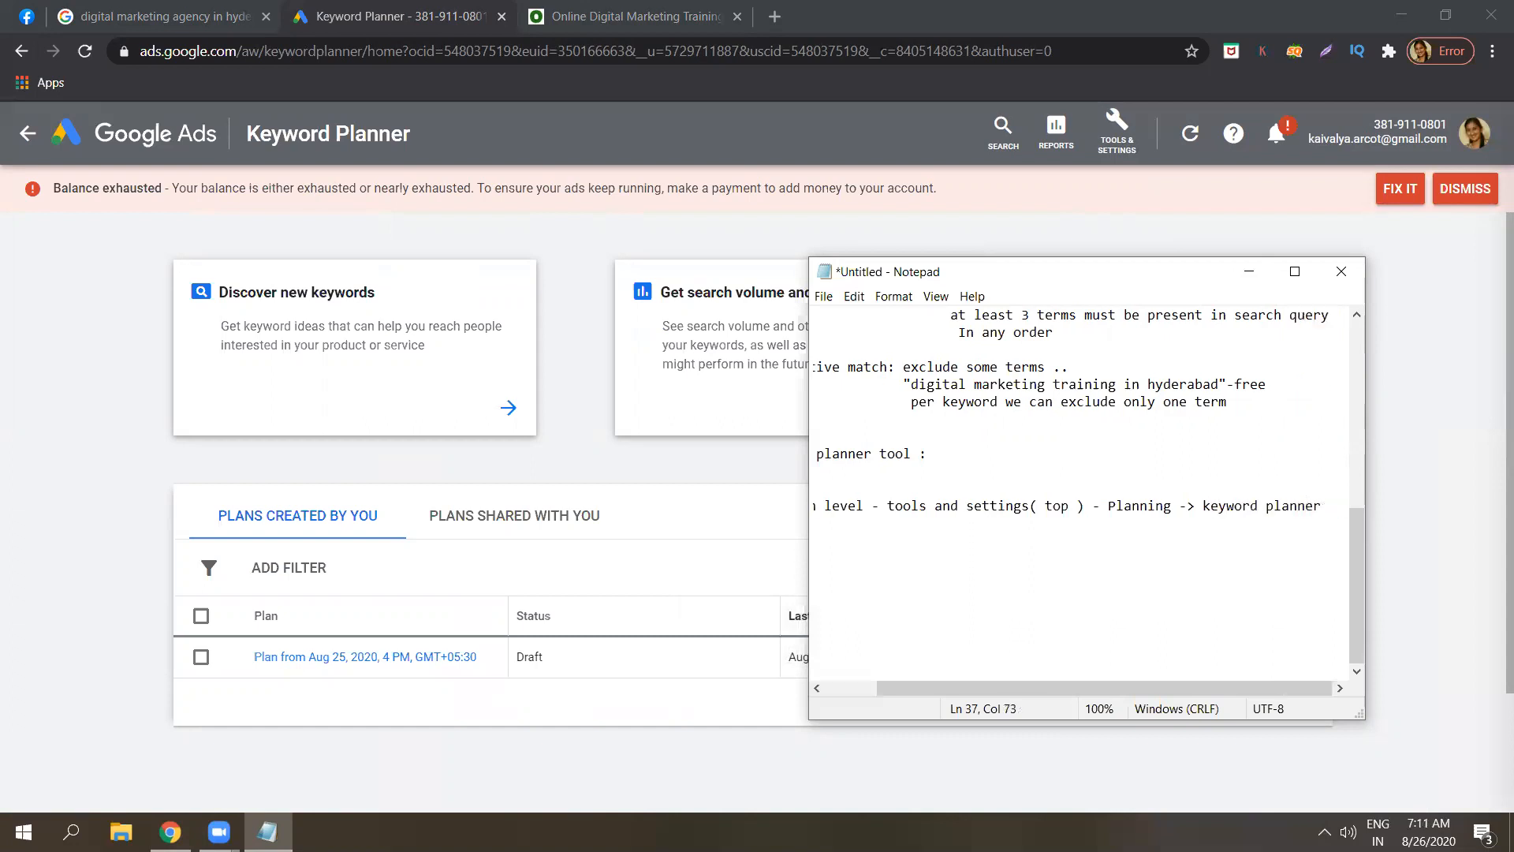
pyautogui.press('Return')
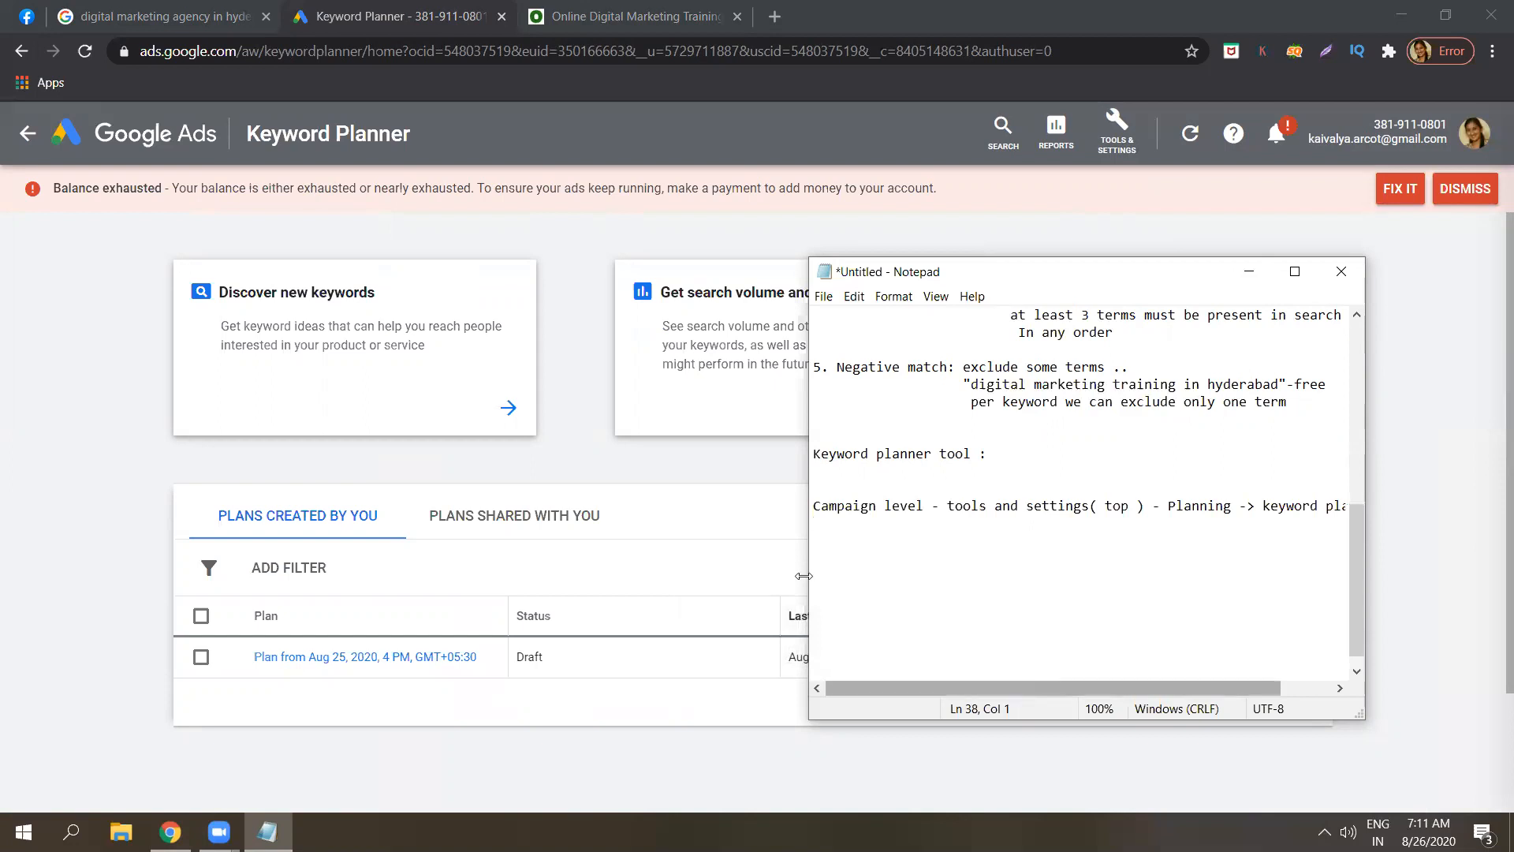
pyautogui.click(97, 370)
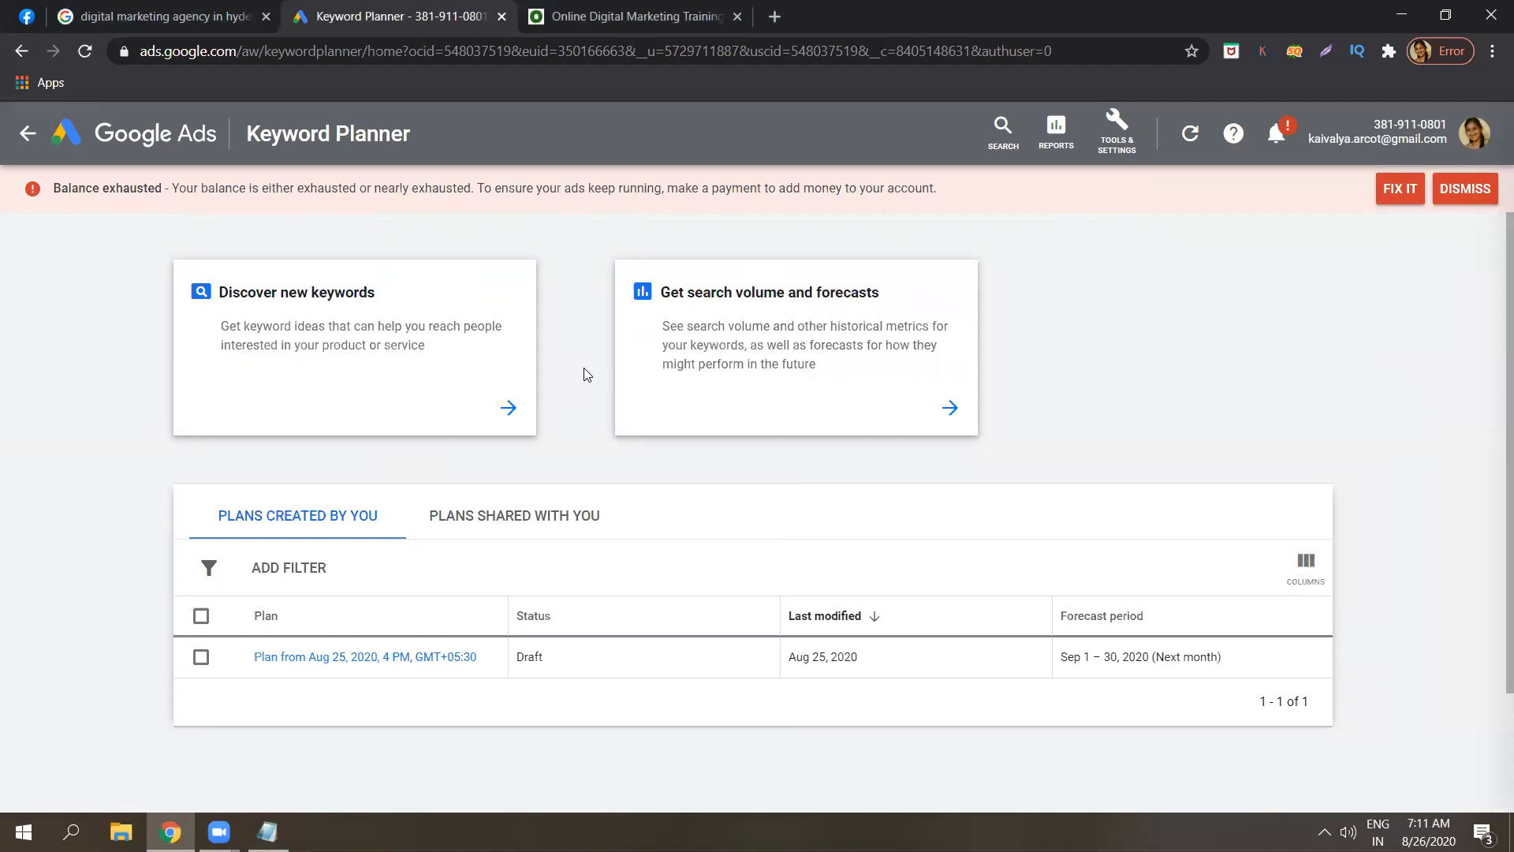
# Start Discover new keywords with 'digital marketing training' as the seed keyword.
pyautogui.click(508, 409)
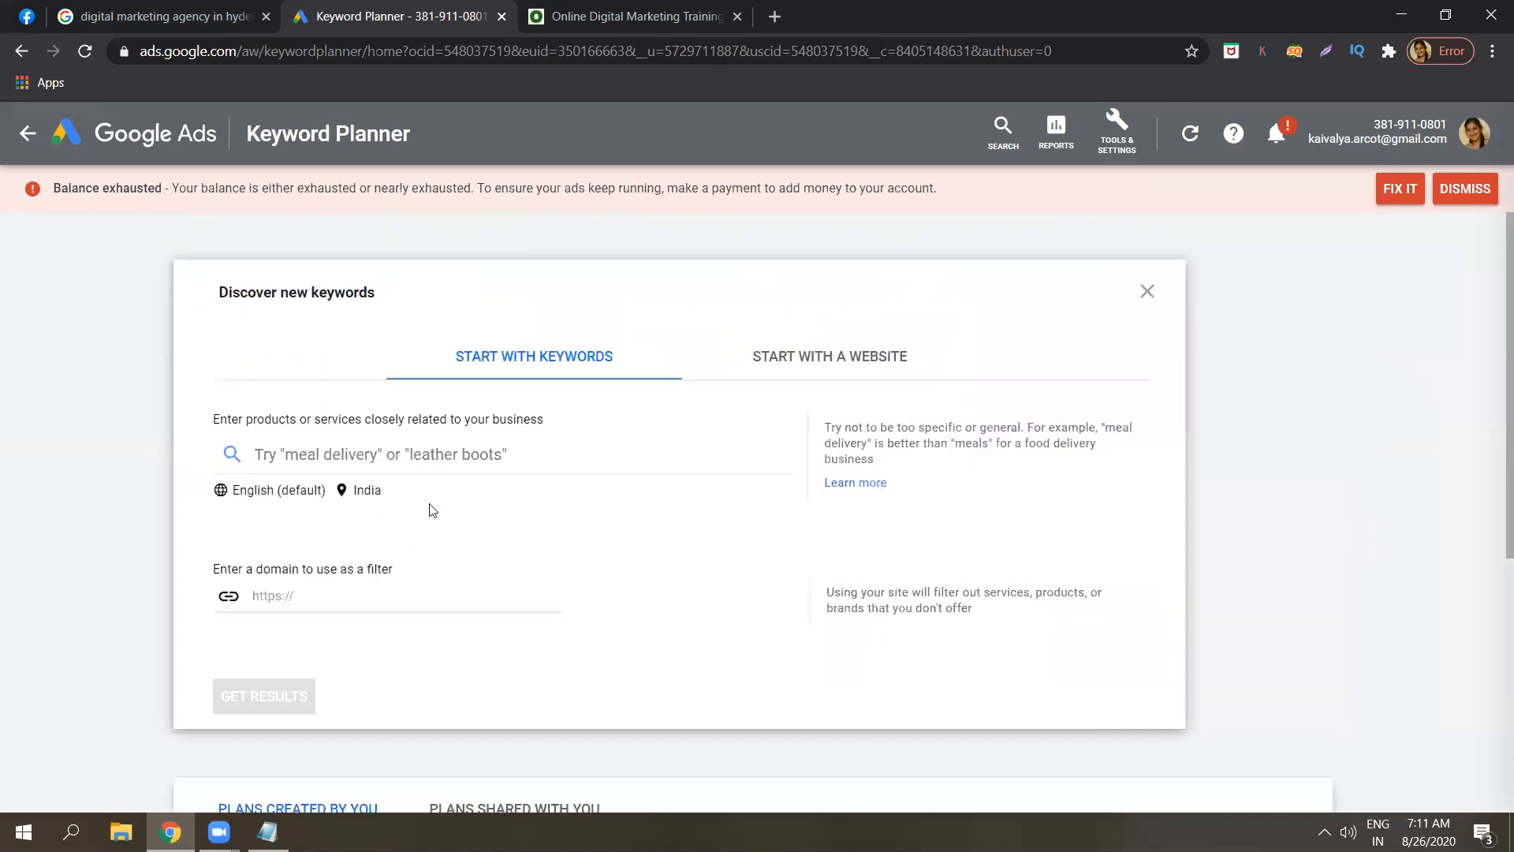
pyautogui.click(470, 458)
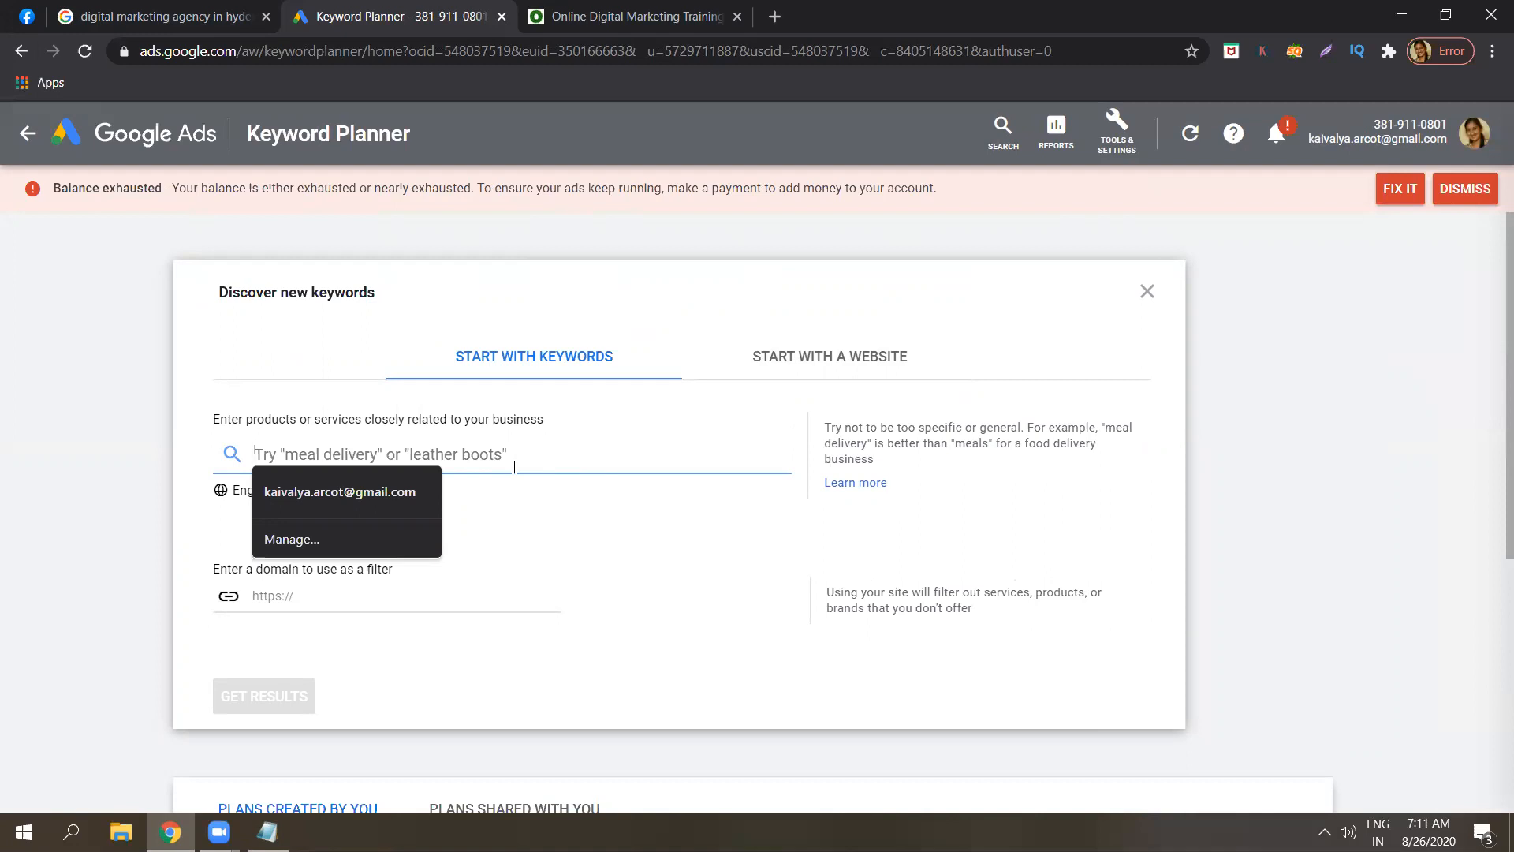
pyautogui.write('digital marketing tr')
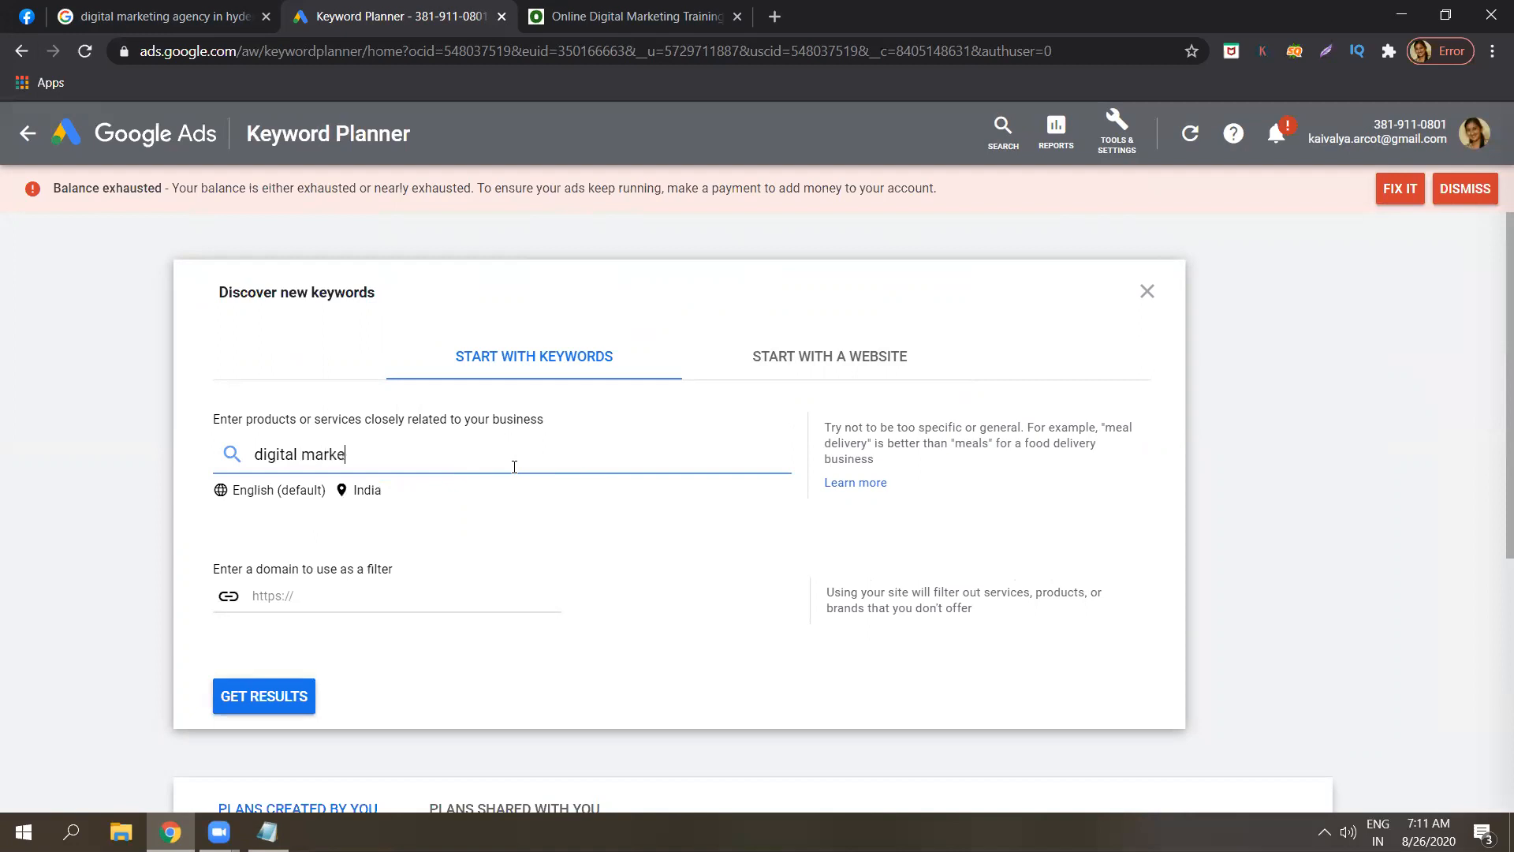
pyautogui.write('aining')
# Get ideas for 'digital marketing training' and check the 1K–10K and 10K–100K searches and bid columns.
pyautogui.click(305, 695)
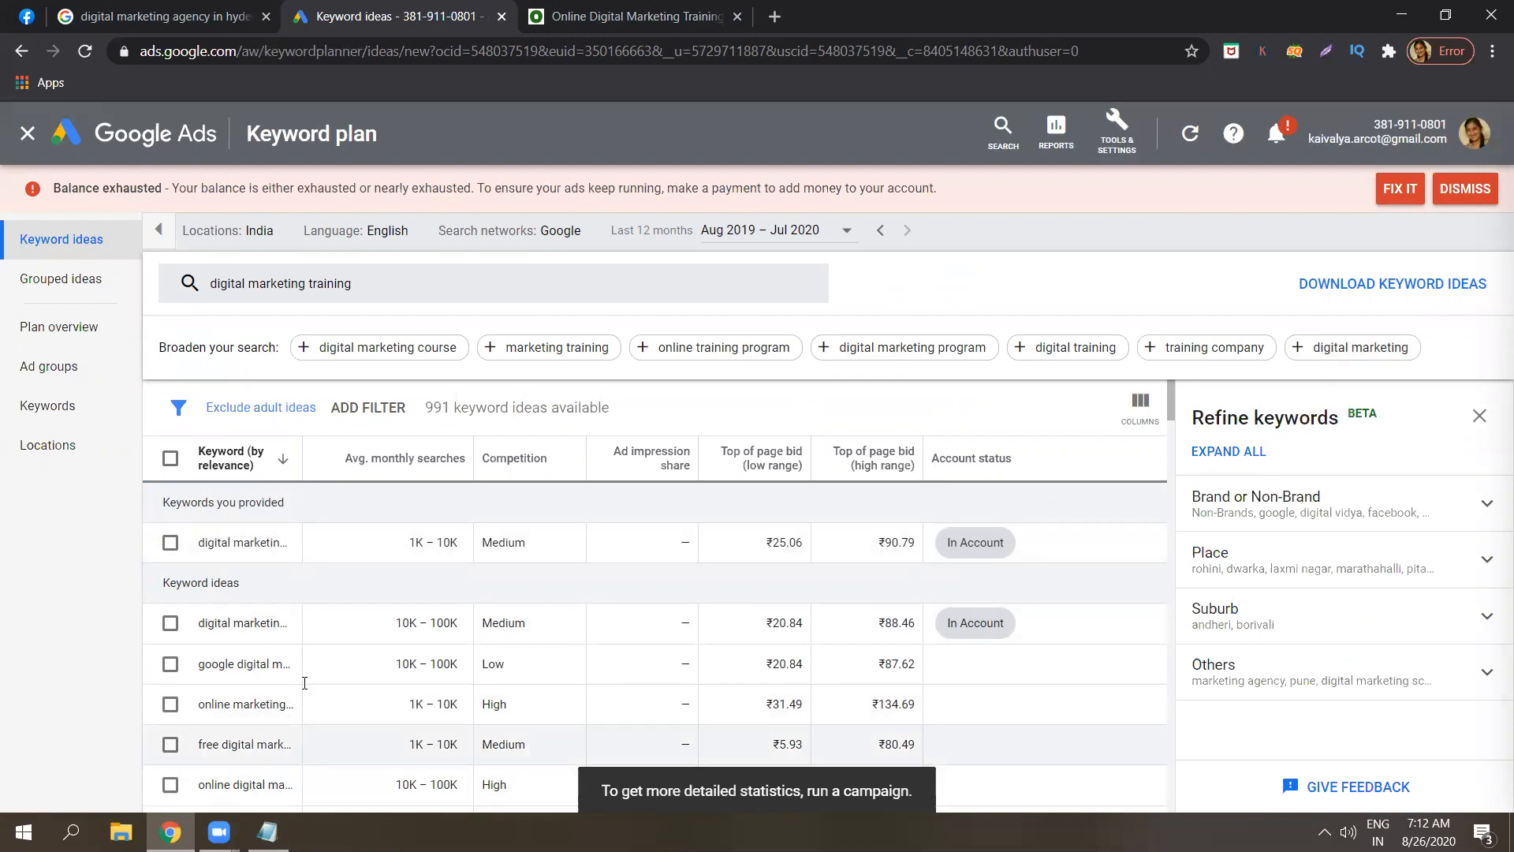
pyautogui.moveTo(447, 466)
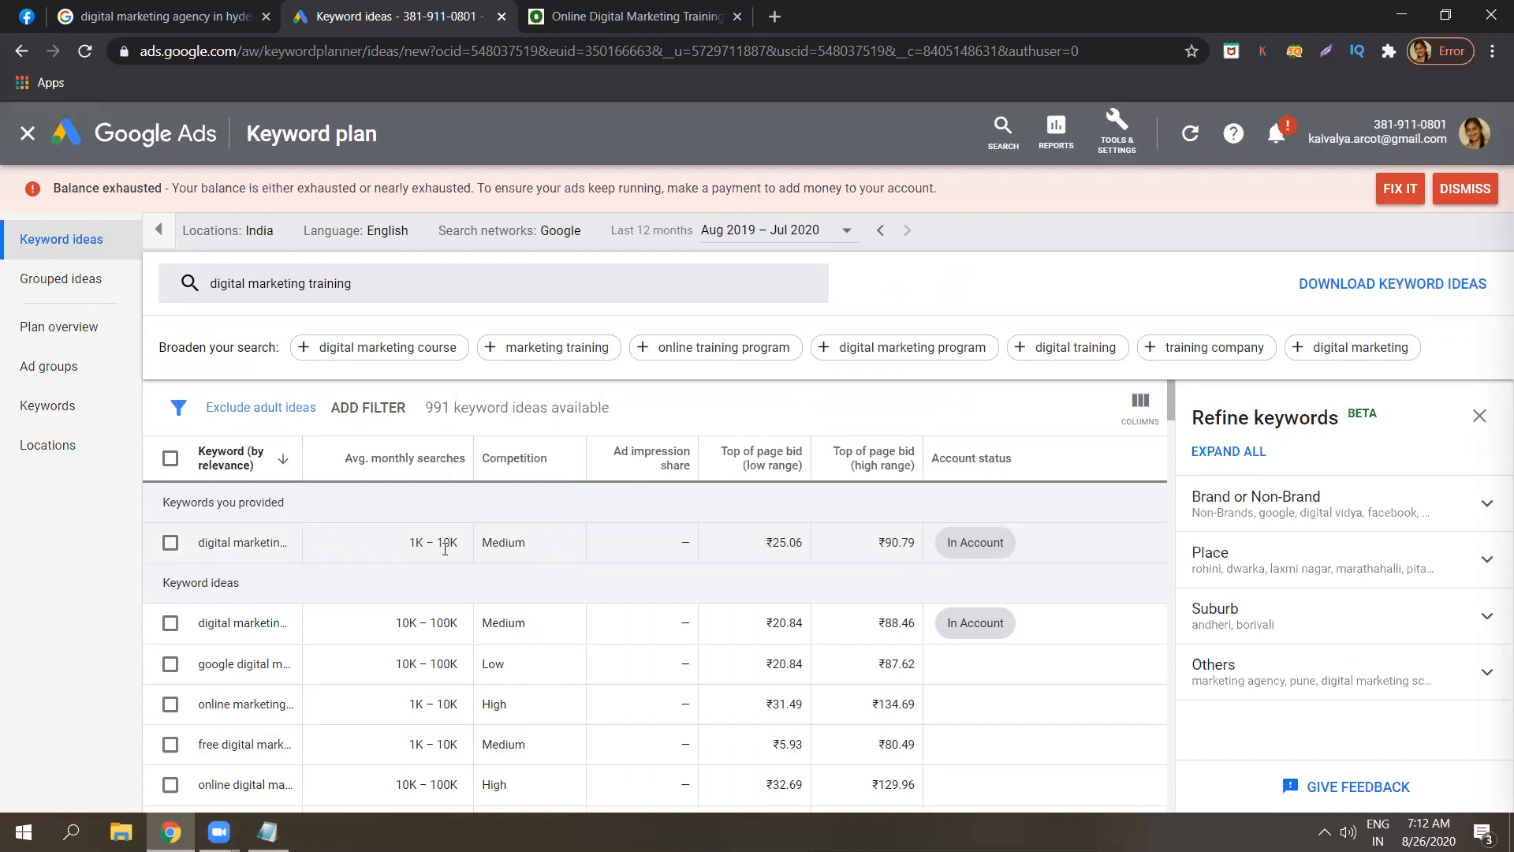
pyautogui.tripleClick(446, 544)
pyautogui.click(446, 543)
pyautogui.tripleClick(445, 543)
pyautogui.click(446, 543)
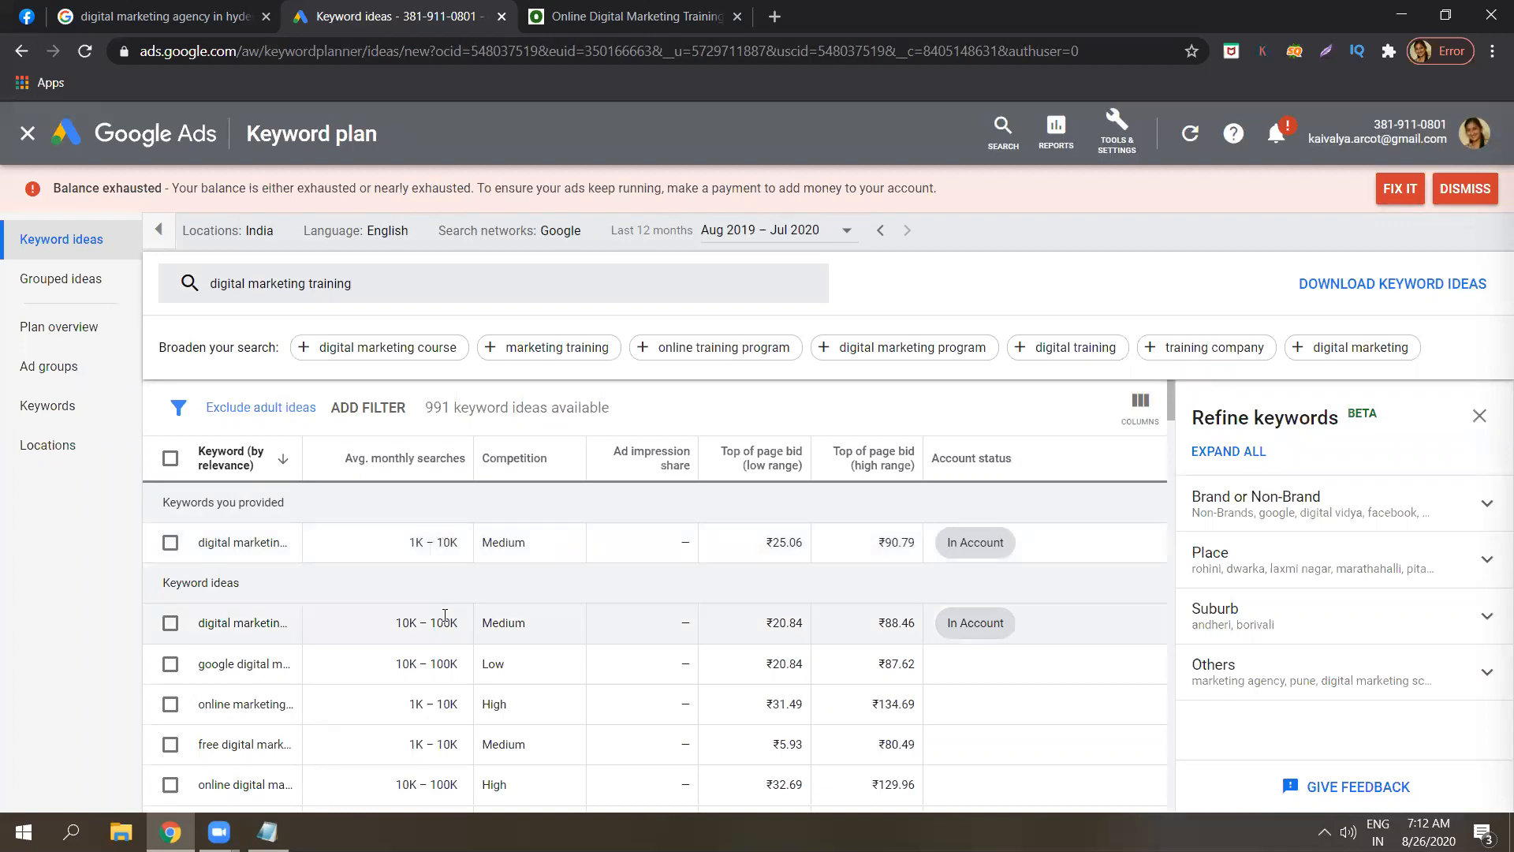
pyautogui.tripleClick(445, 615)
pyautogui.click(445, 615)
pyautogui.tripleClick(445, 616)
pyautogui.click(445, 616)
pyautogui.moveTo(800, 460)
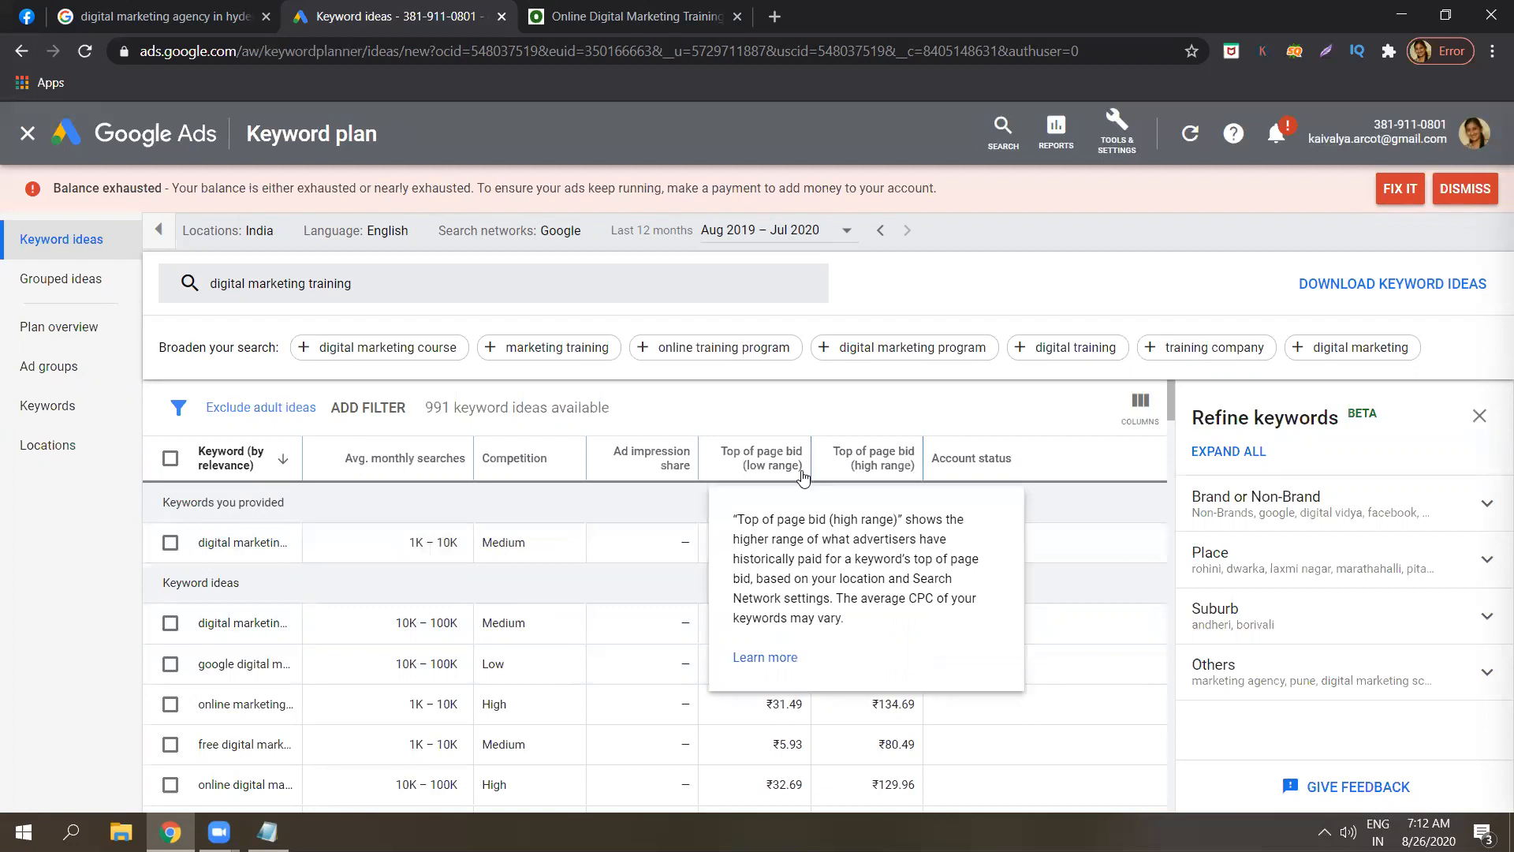
pyautogui.moveTo(851, 463)
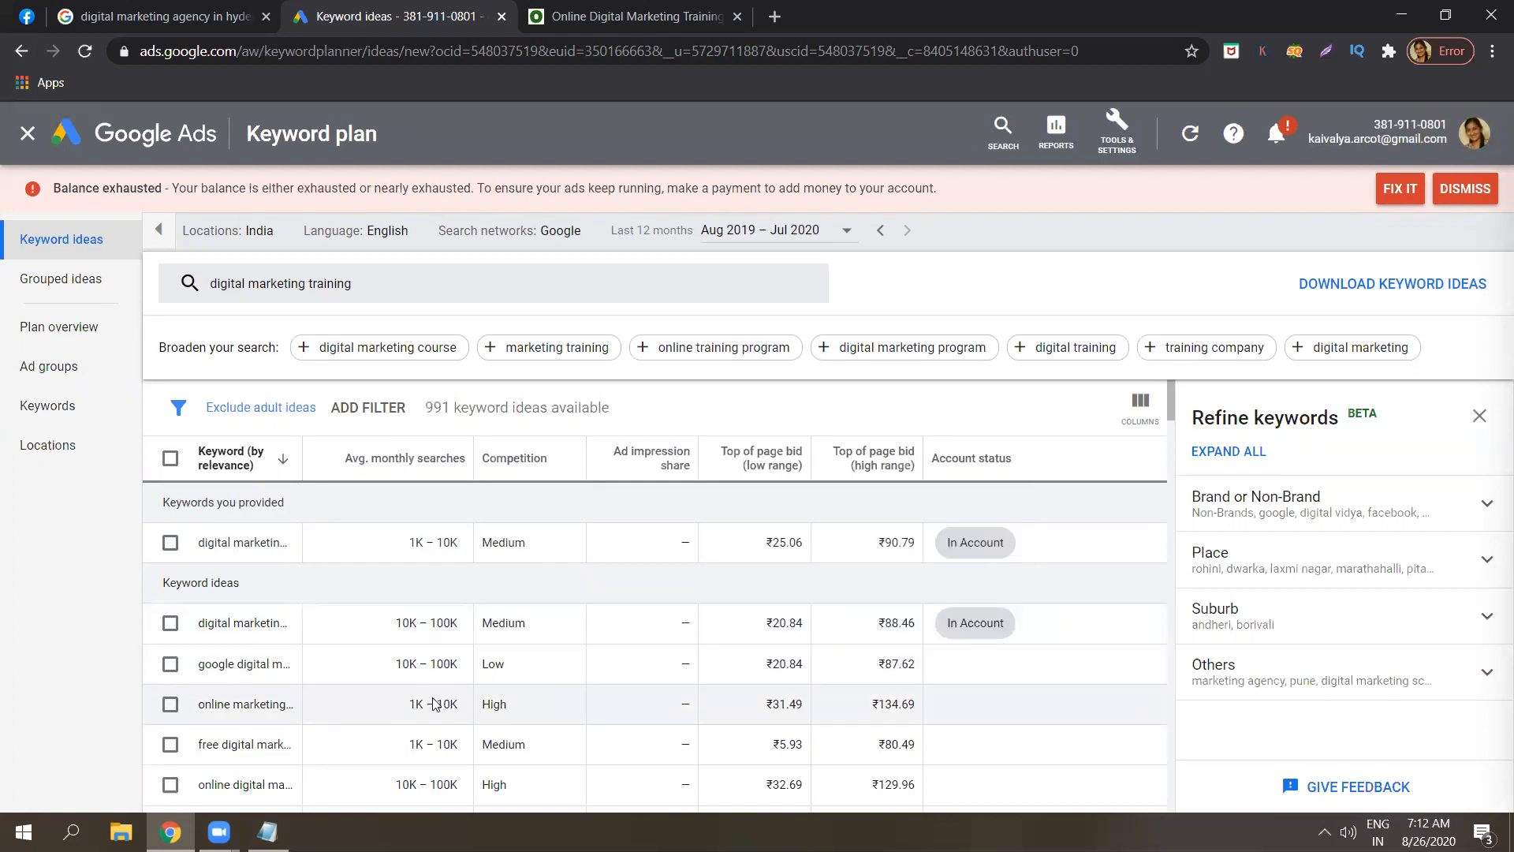
# Add the lines 'top of page bid low range' and 'top of page bid high range' to the notes.
pyautogui.click(268, 833)
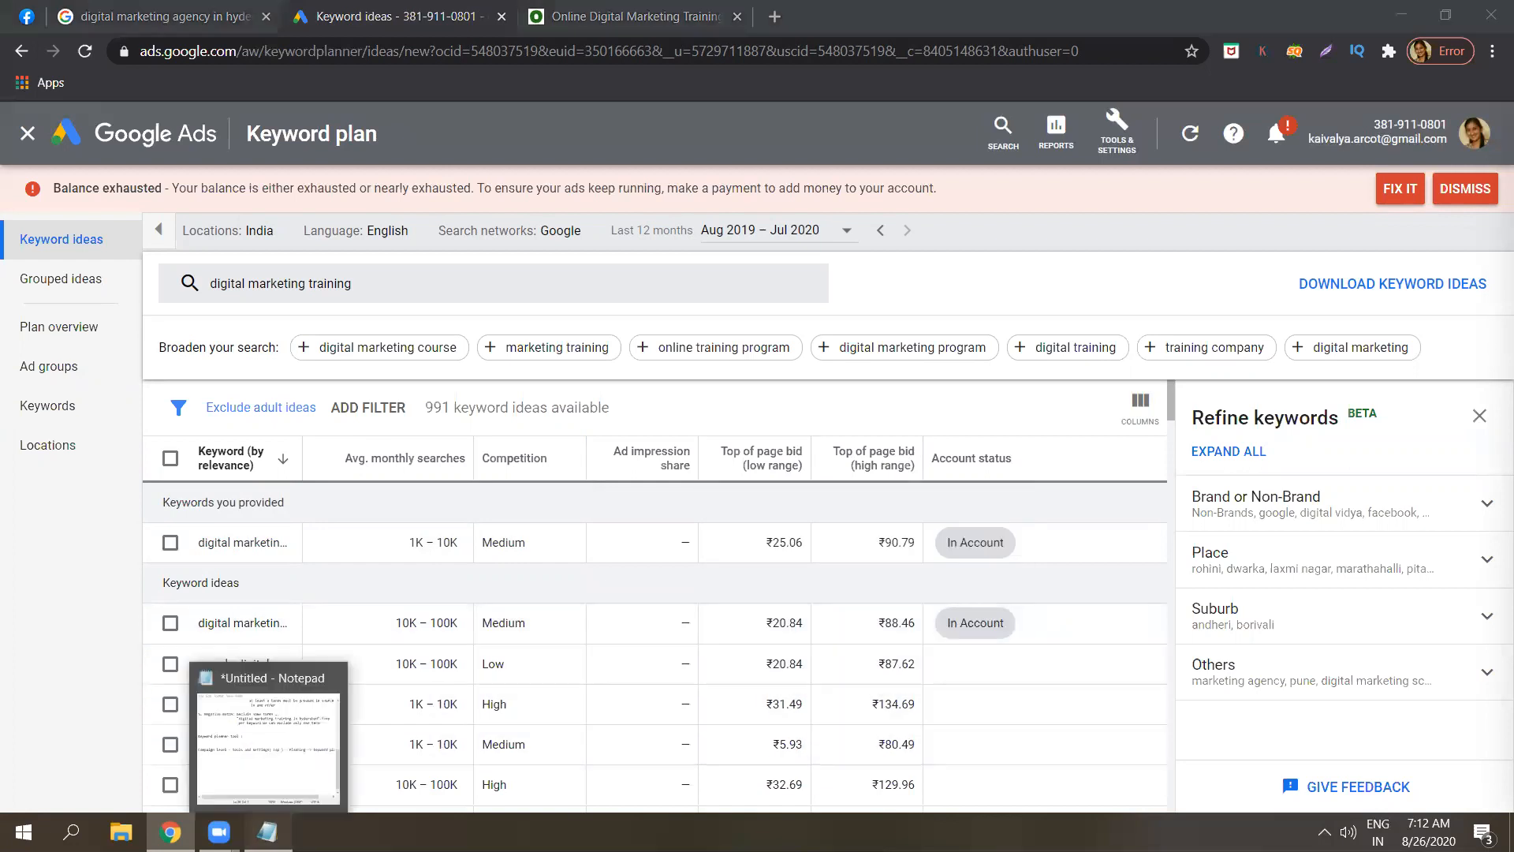
pyautogui.write('top ')
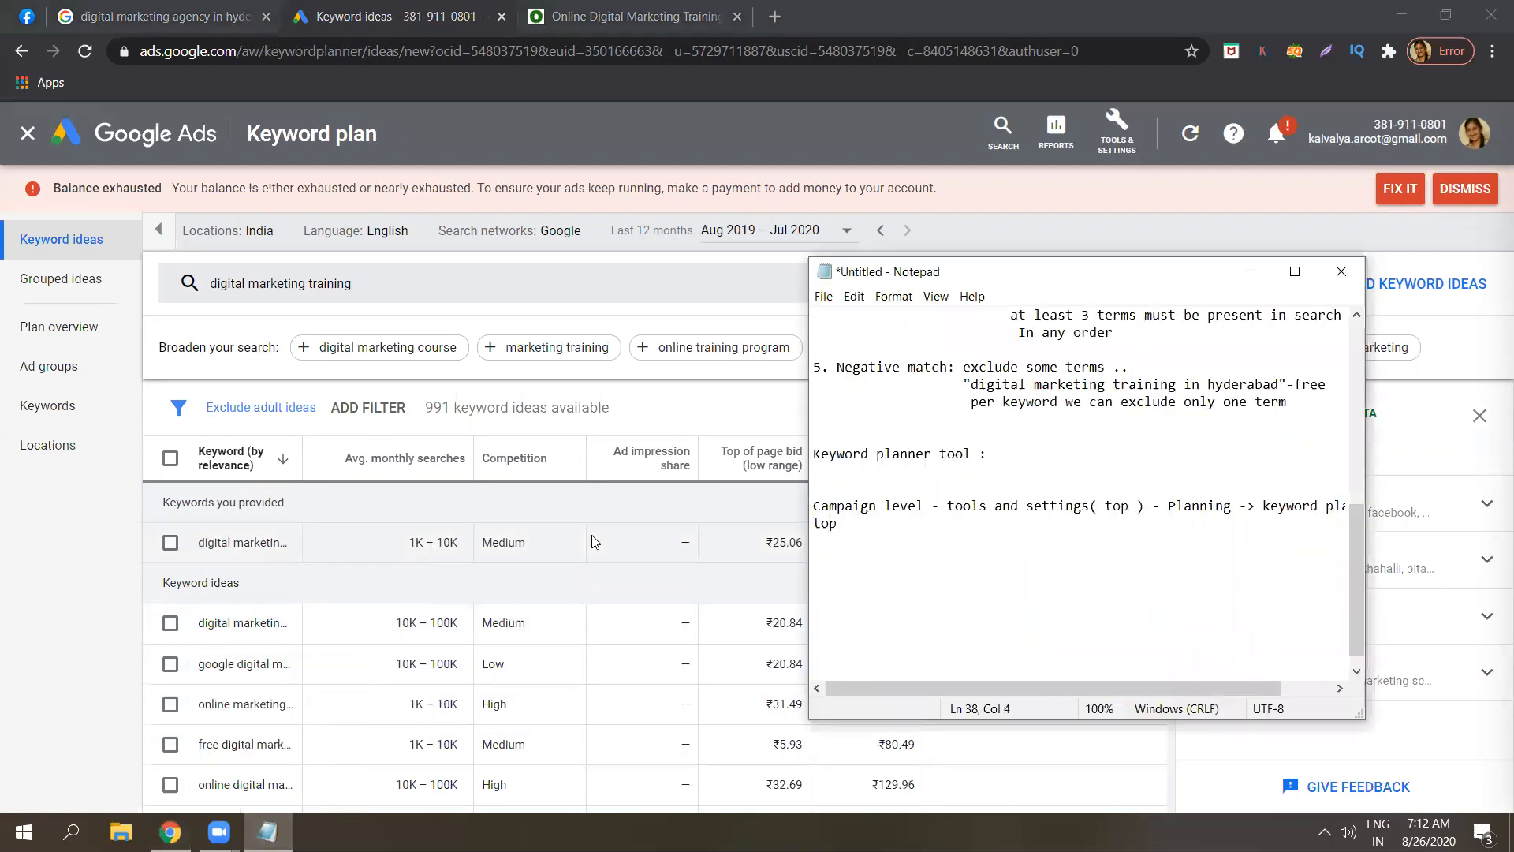
pyautogui.write('of bid low range')
pyautogui.click(868, 523)
pyautogui.write('page')
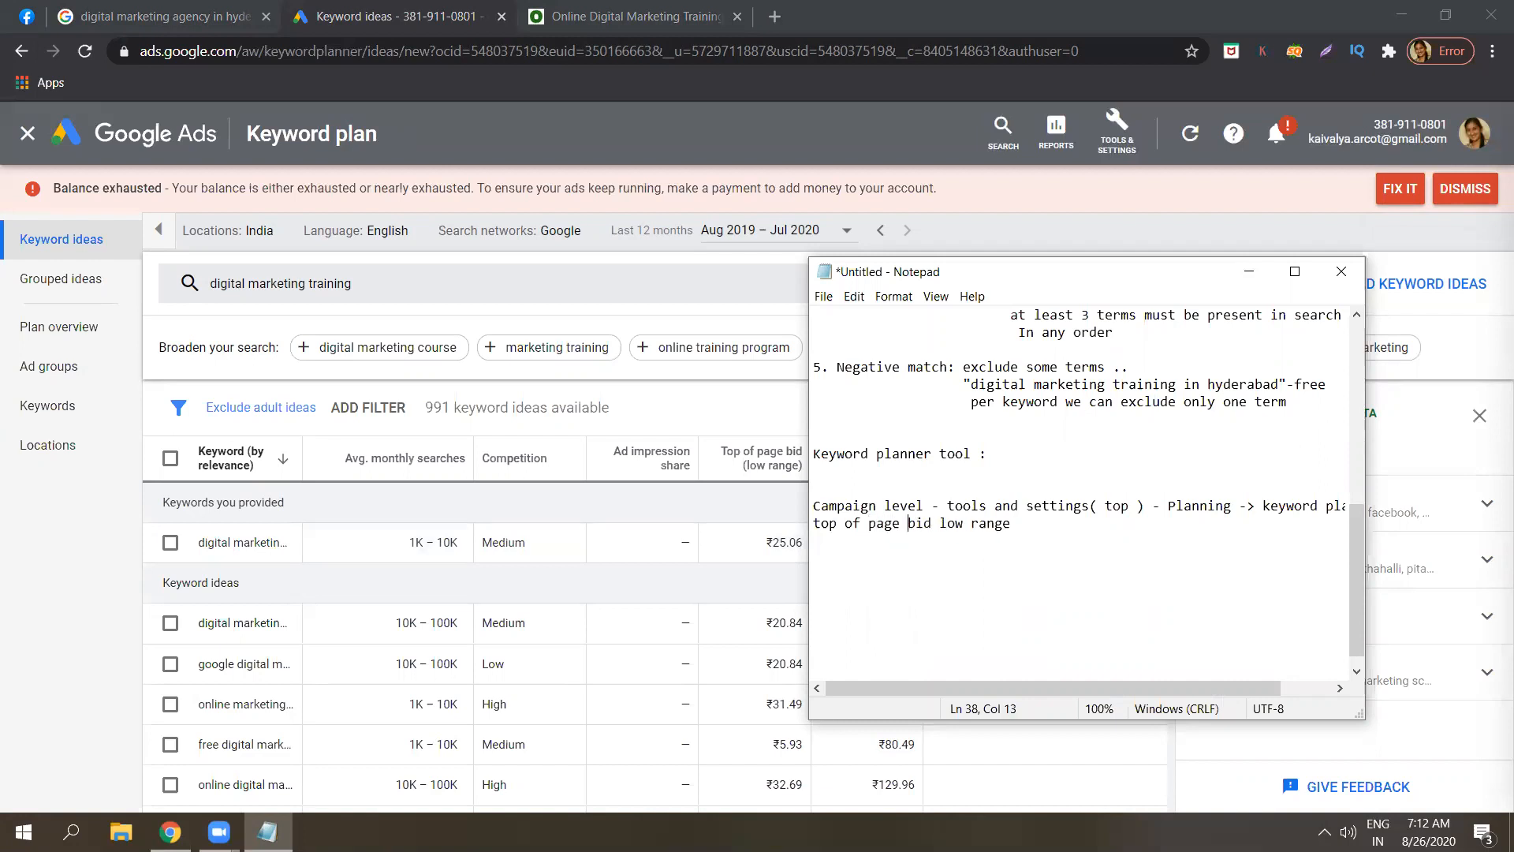
pyautogui.click(1025, 530)
pyautogui.press('Return')
pyautogui.write('top of page bid high range')
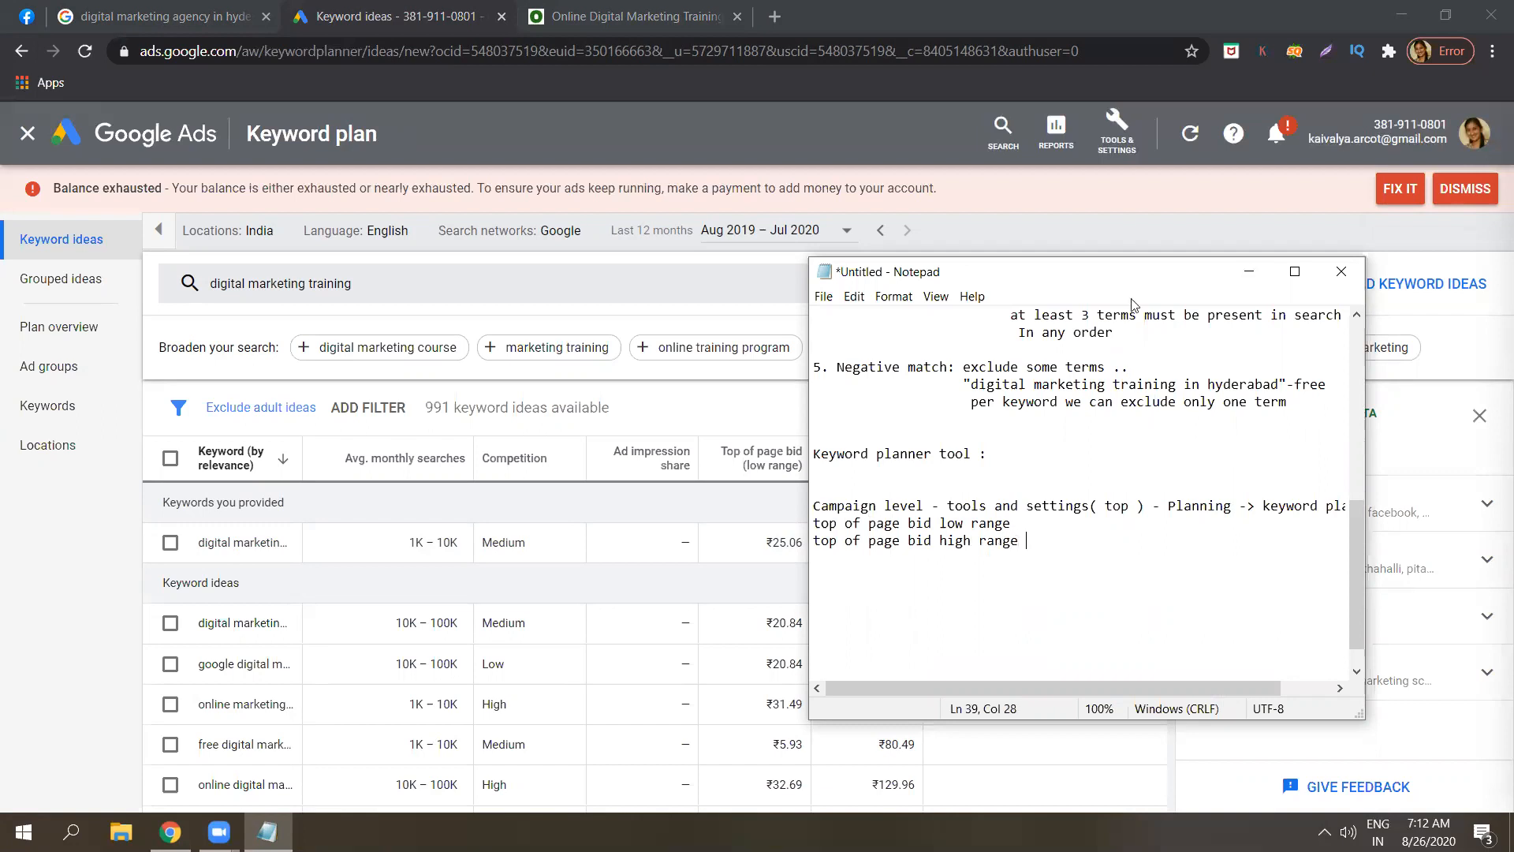
# Fill in the bid values: Rs.25 for the low range and Rs.90 for the high range.
pyautogui.moveTo(1138, 275); pyautogui.dragTo(1287, 676)
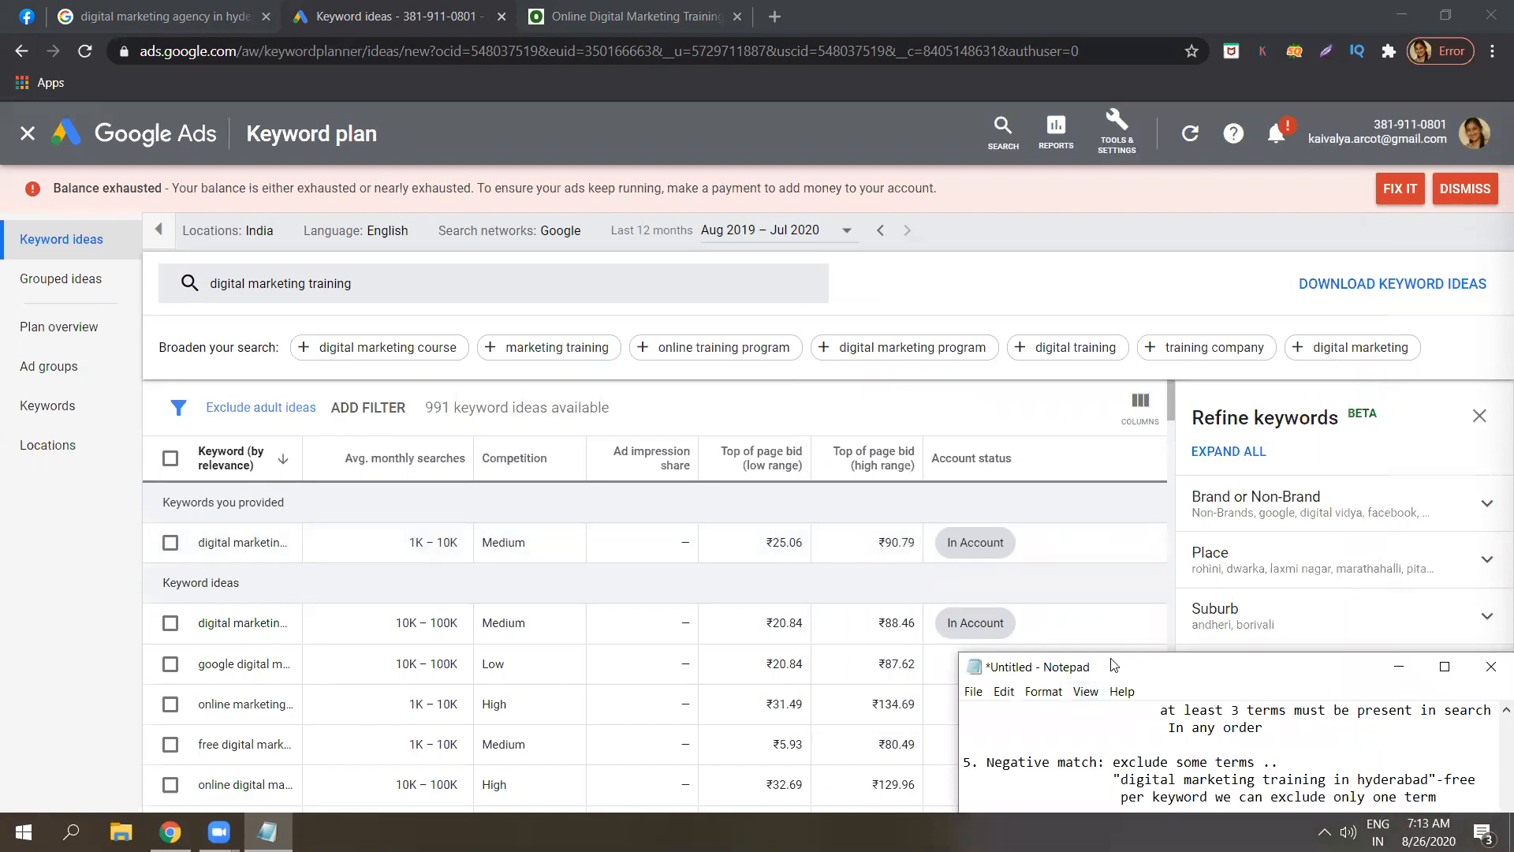
pyautogui.moveTo(1114, 665); pyautogui.dragTo(785, 183)
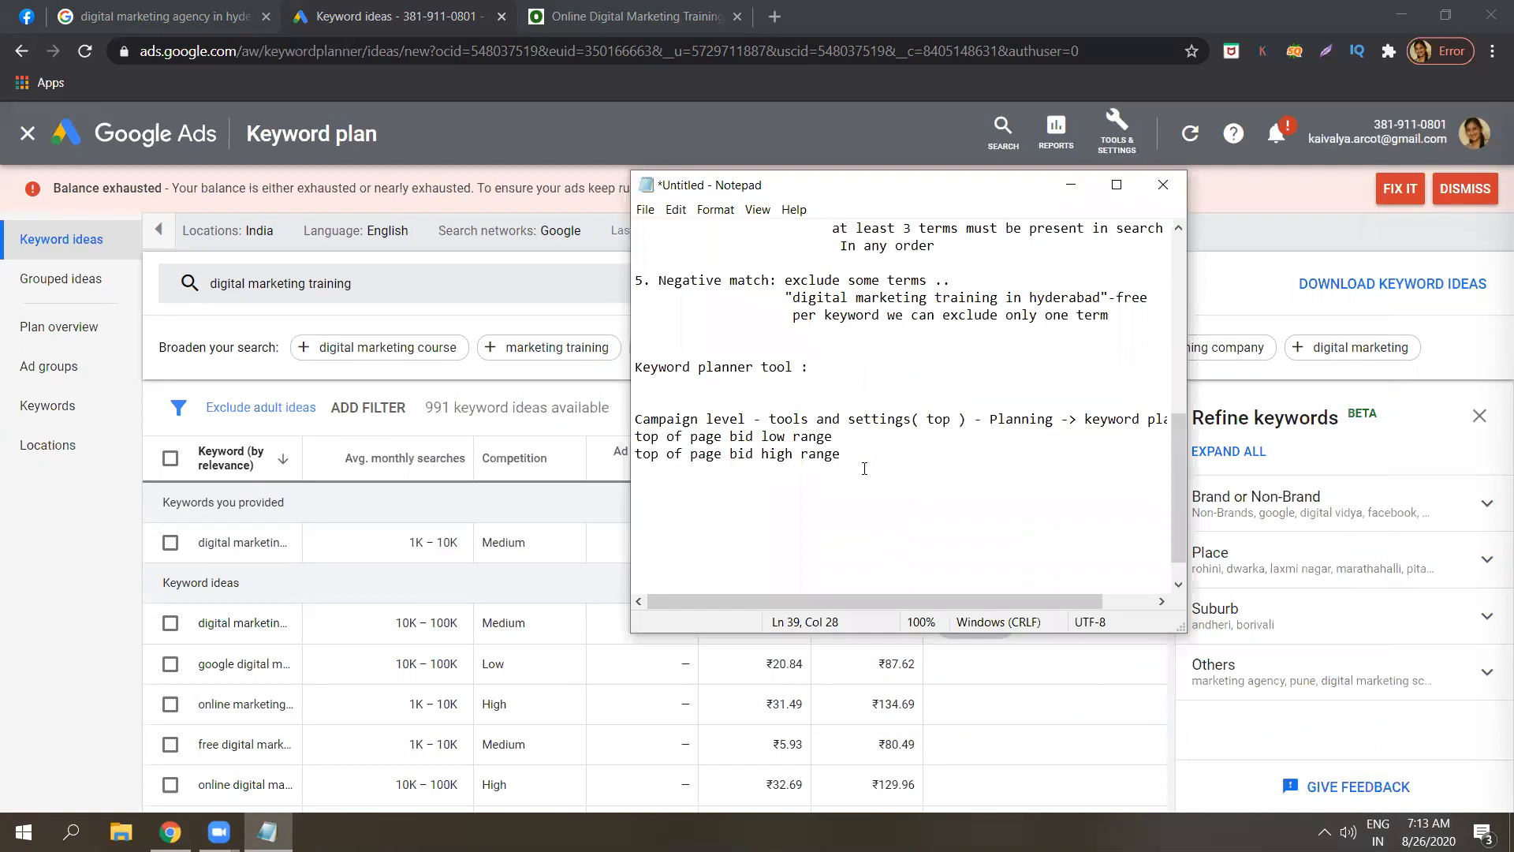
pyautogui.write('- Rs,2')
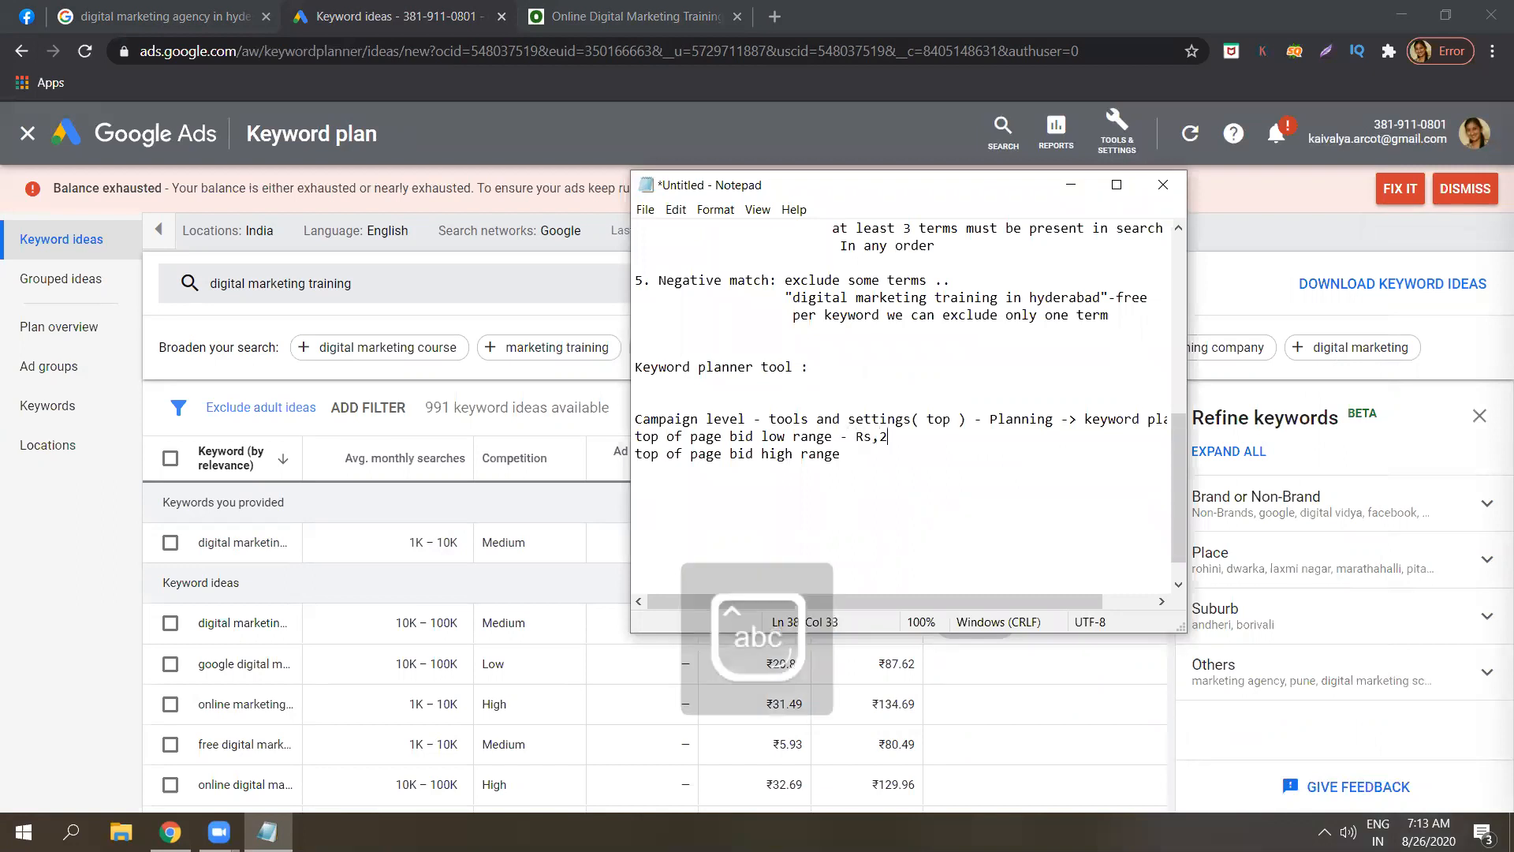
pyautogui.press('BackSpace')
pyautogui.write('.25')
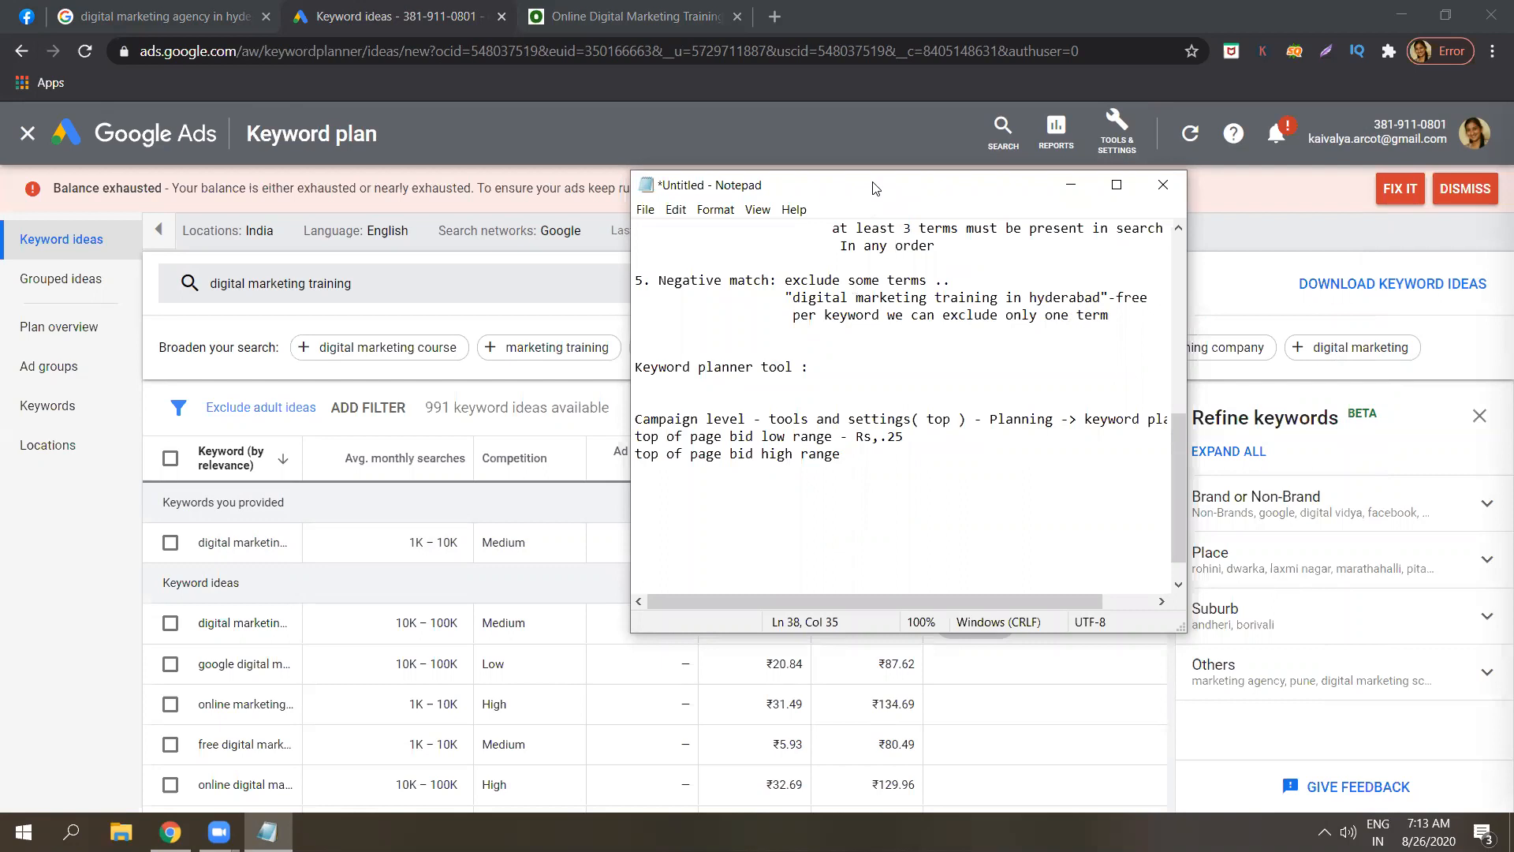
pyautogui.moveTo(873, 188); pyautogui.dragTo(805, 261)
pyautogui.click(794, 525)
pyautogui.write('- Rs.90')
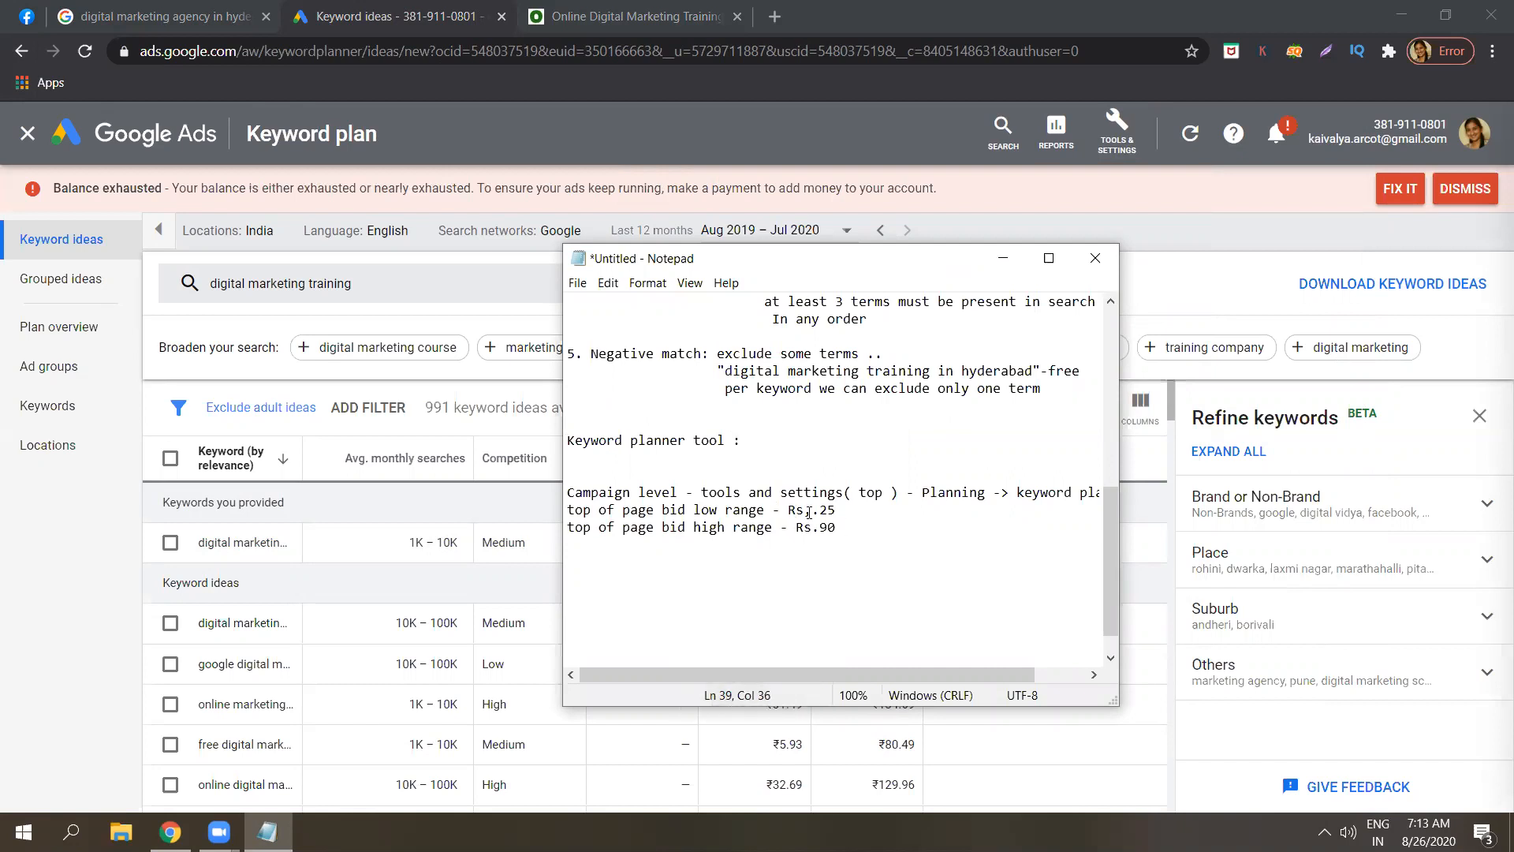
pyautogui.press('BackSpace')
# Review the Rs.25 and Rs.90 bid values in the notes.
pyautogui.click(844, 511)
pyautogui.doubleClick(833, 511)
pyautogui.click(833, 511)
pyautogui.doubleClick(832, 509)
pyautogui.click(832, 510)
pyautogui.doubleClick(835, 525)
pyautogui.click(834, 526)
pyautogui.doubleClick(832, 509)
pyautogui.click(832, 509)
pyautogui.doubleClick(842, 528)
pyautogui.click(841, 529)
pyautogui.doubleClick(842, 528)
pyautogui.click(836, 510)
pyautogui.doubleClick(836, 510)
pyautogui.click(836, 510)
pyautogui.click(841, 527)
pyautogui.doubleClick(834, 512)
pyautogui.click(834, 511)
pyautogui.click(844, 528)
# Type the heading 'Quality Score' on a new line below the bid ranges.
pyautogui.press('Return')
pyautogui.press('Return')
pyautogui.press('capslock')
pyautogui.write('Q')
pyautogui.press('capslock')
pyautogui.write('uality')
pyautogui.press('capslock')
pyautogui.write('S')
pyautogui.press('capslock')
pyautogui.write('core')
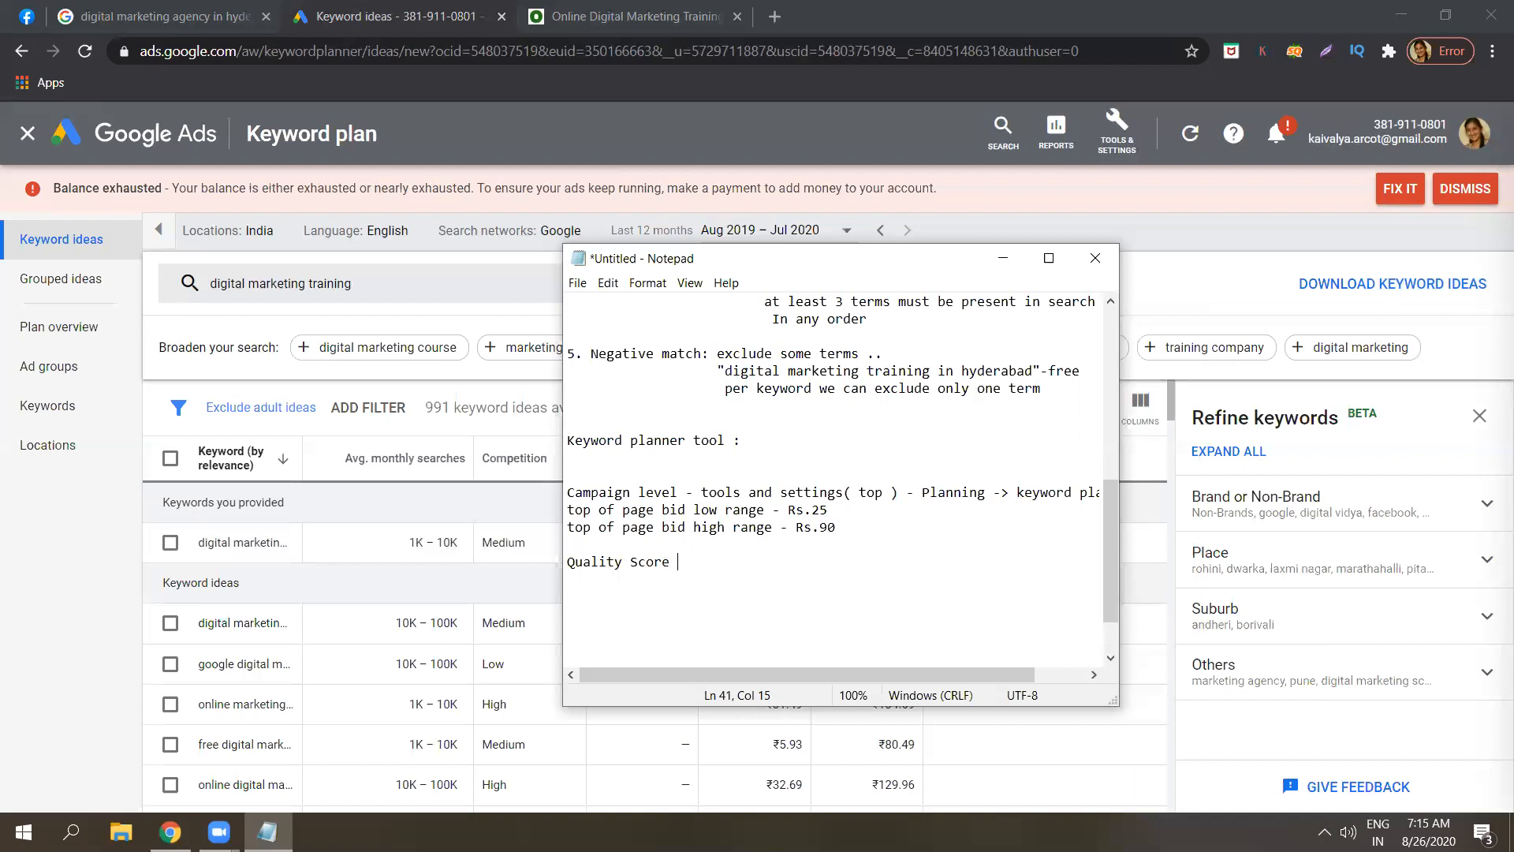
pyautogui.doubleClick(860, 528)
pyautogui.click(860, 530)
pyautogui.doubleClick(860, 532)
pyautogui.click(860, 531)
pyautogui.click(702, 557)
pyautogui.doubleClick(702, 561)
pyautogui.click(702, 560)
pyautogui.doubleClick(676, 561)
pyautogui.click(676, 561)
pyautogui.hotkey('ctrl', 'shift', 'Left')
pyautogui.hotkey('ctrl', 'shift', 'Left')
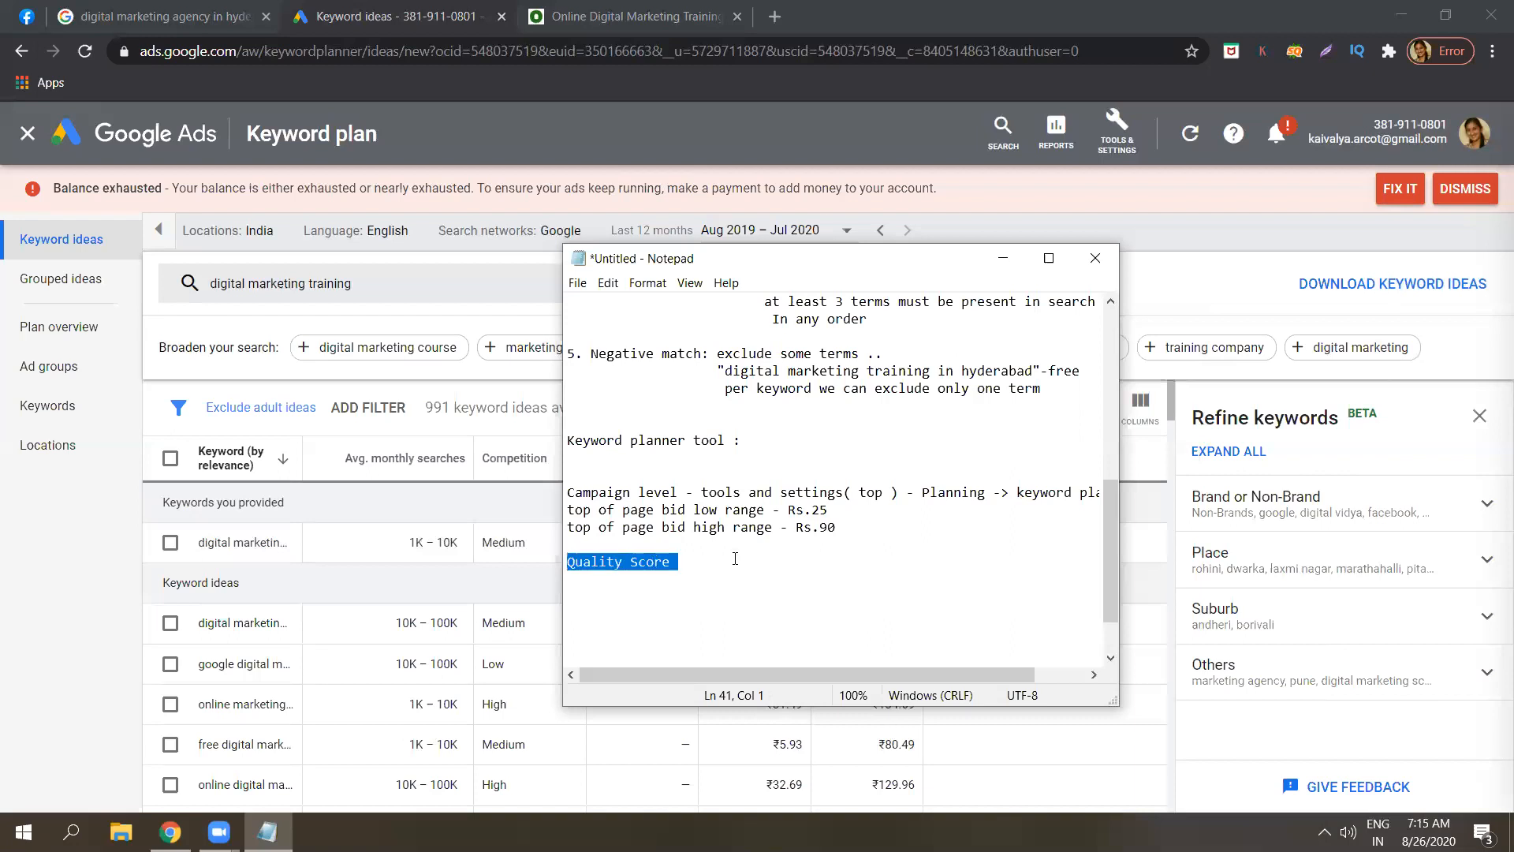
pyautogui.click(735, 558)
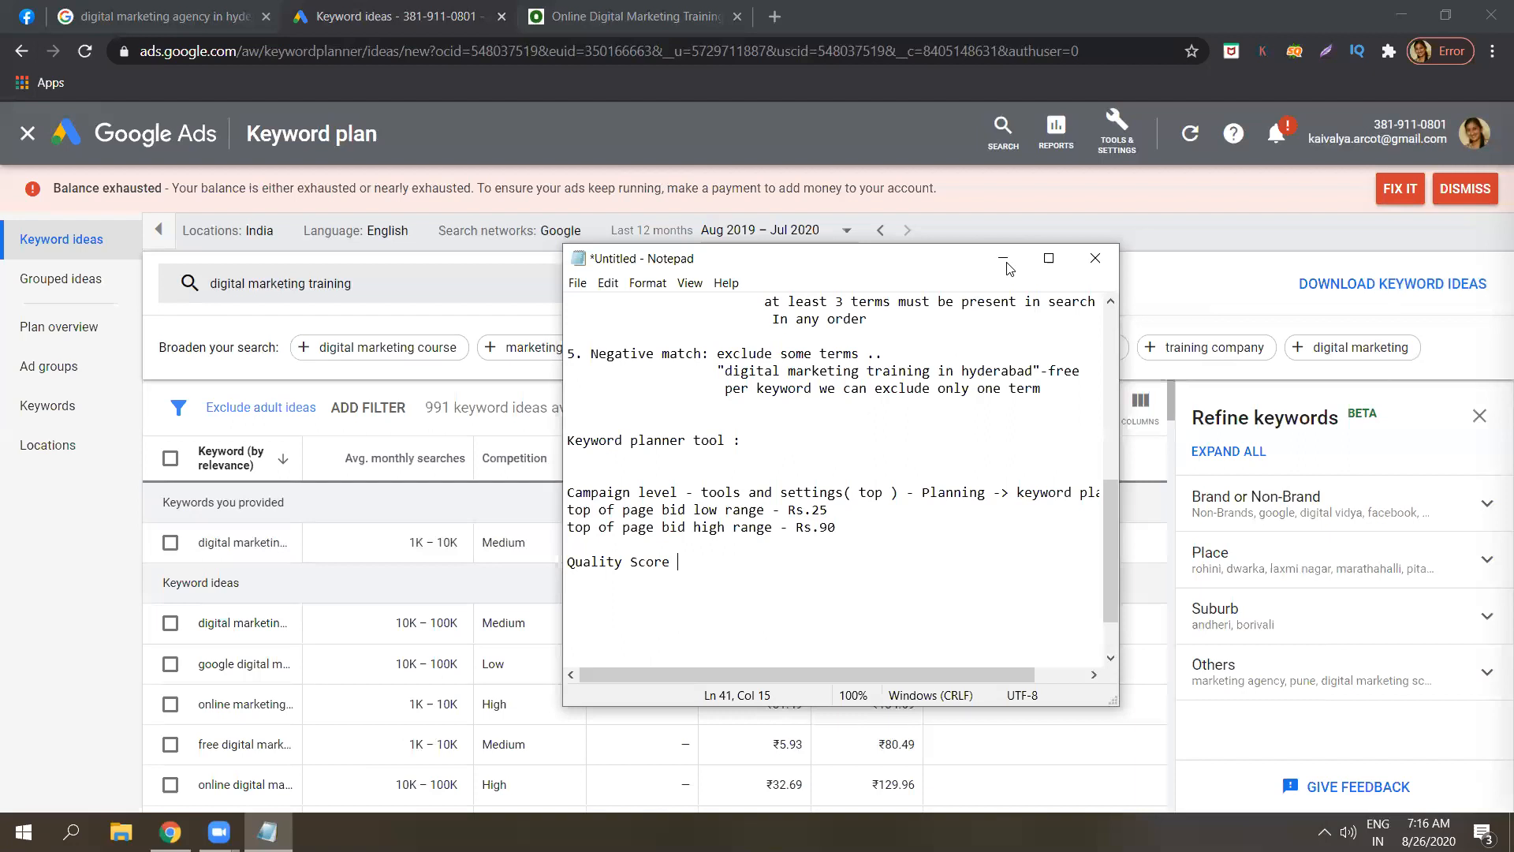
# Minimize the notes and select the first two keyword ideas in the list.
pyautogui.moveTo(951, 260); pyautogui.dragTo(1199, 246)
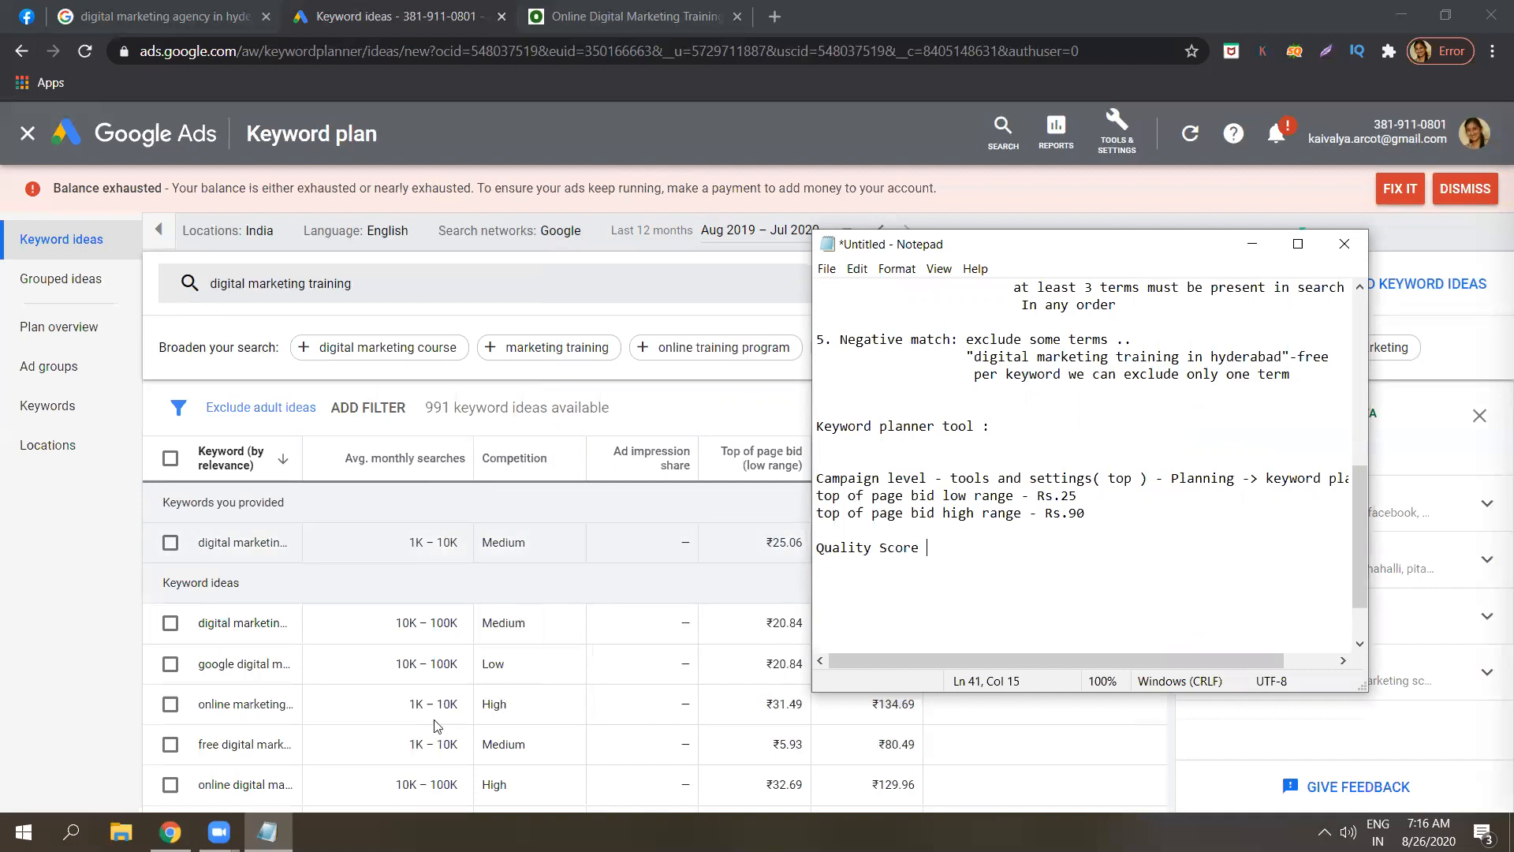
pyautogui.click(450, 545)
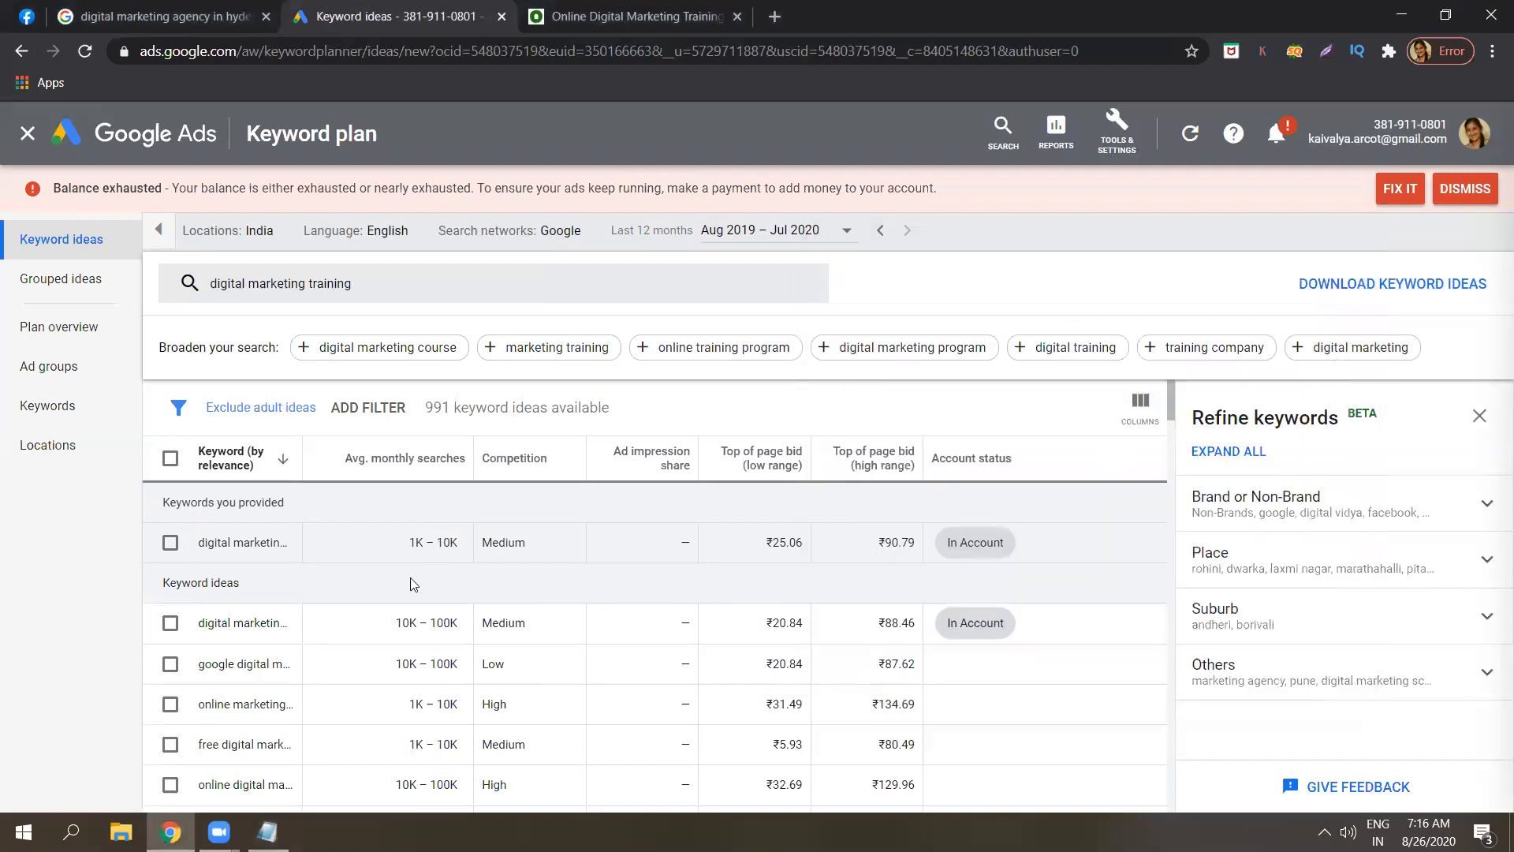
pyautogui.click(267, 832)
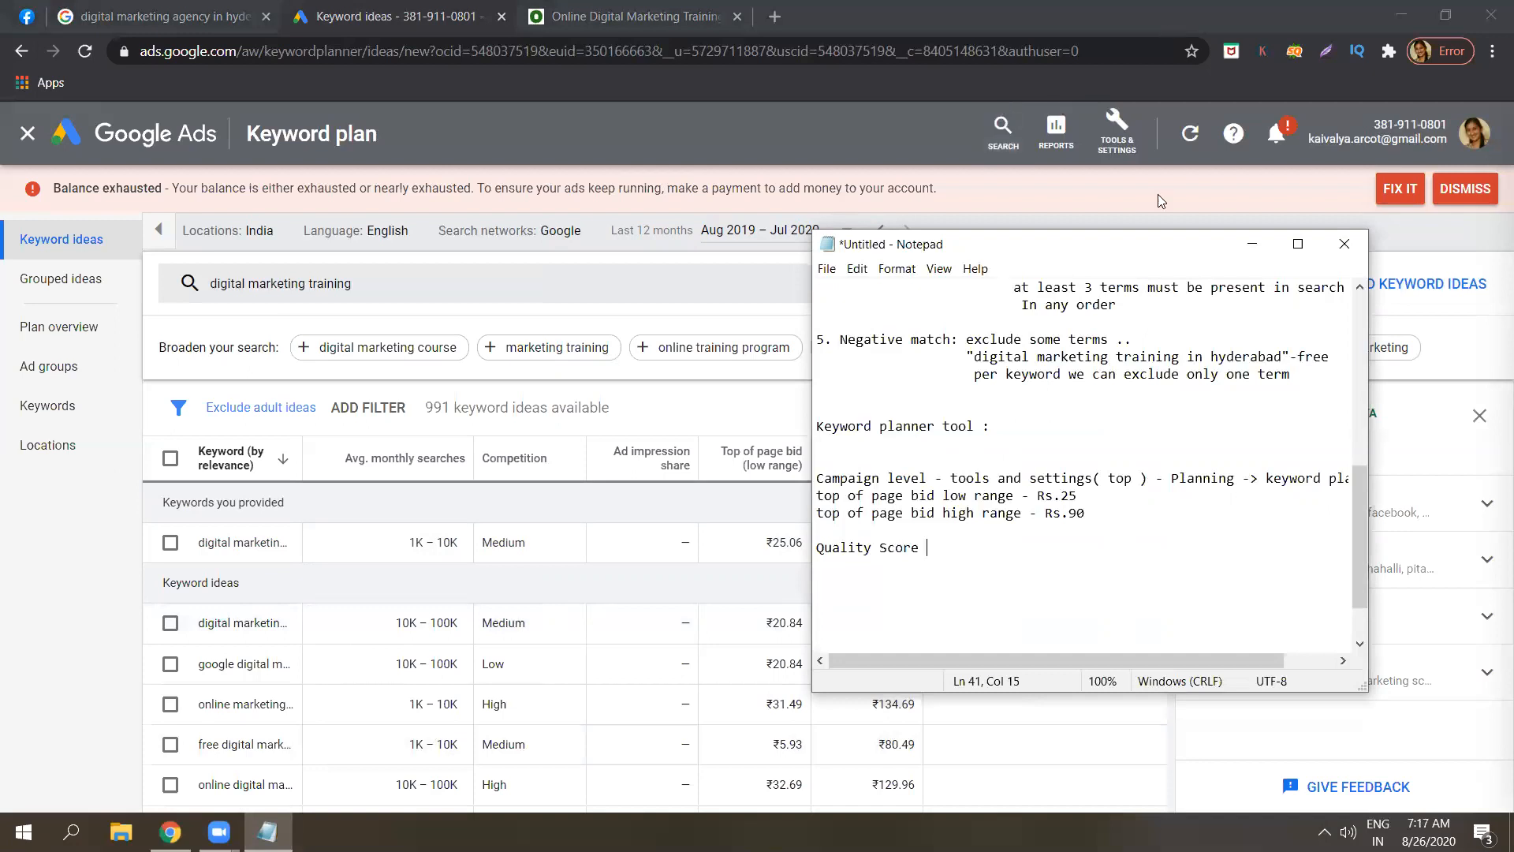
pyautogui.click(1252, 244)
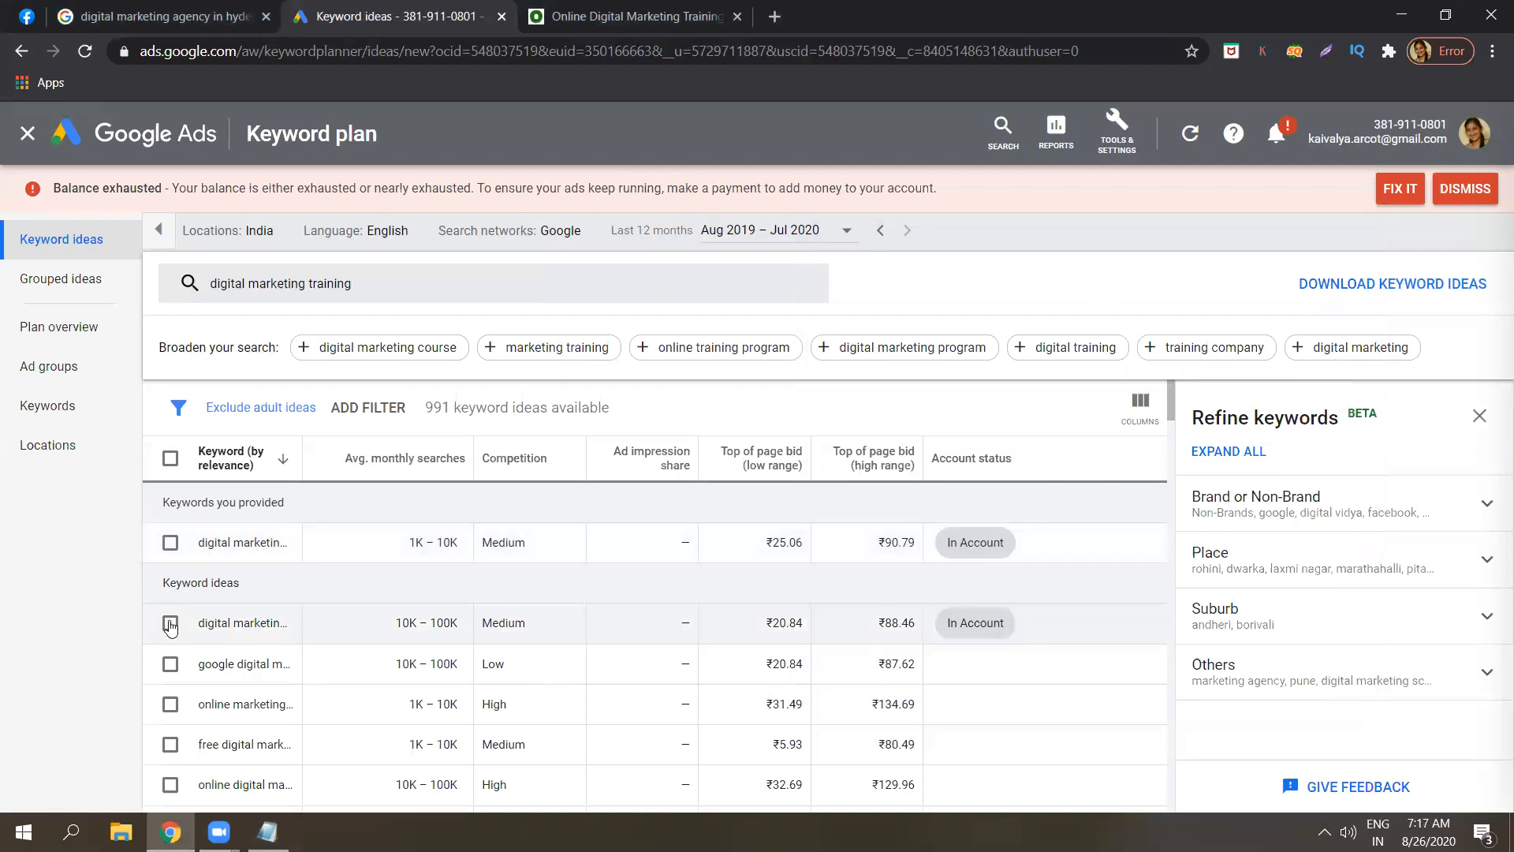
pyautogui.click(170, 625)
pyautogui.click(171, 667)
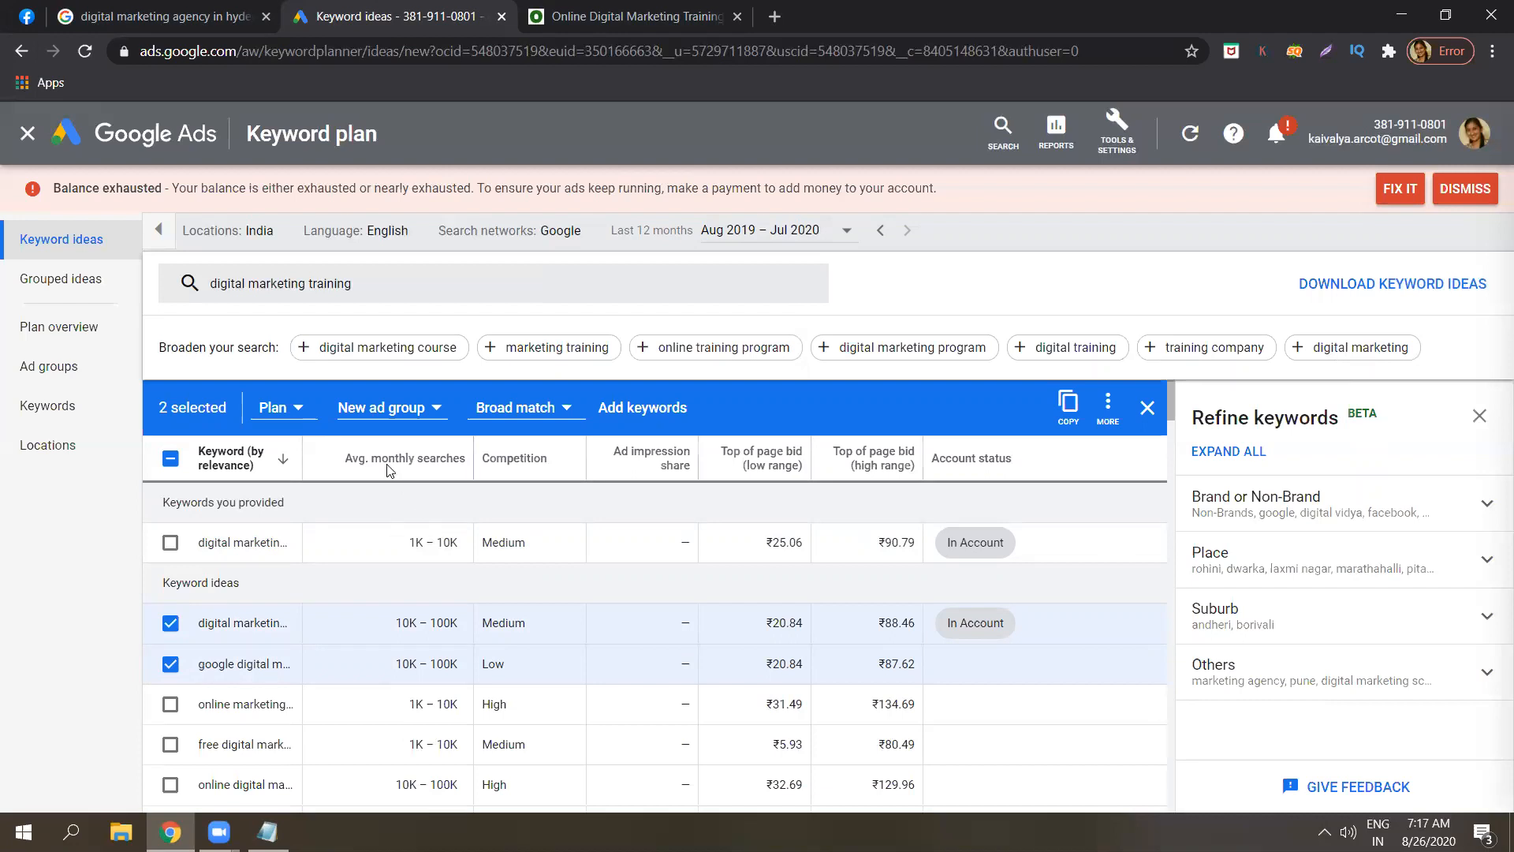
# Show the Plan dropdown's options for adding the two selected keywords.
pyautogui.click(298, 407)
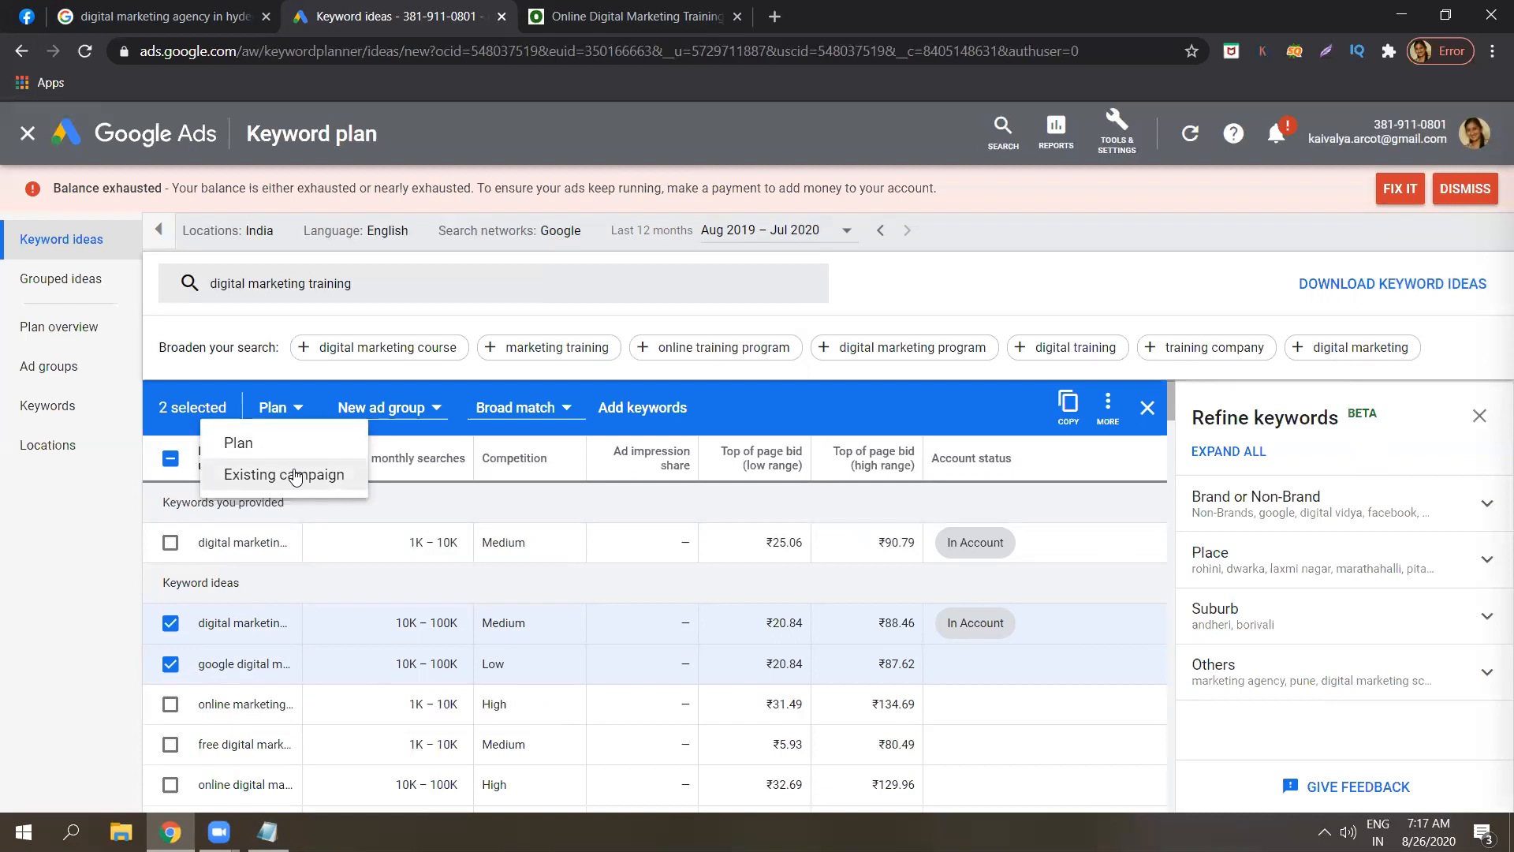
# Choose Existing campaign, Digital Marketing, and the ad group 'Digital marketing training in hyderabad'.
pyautogui.click(295, 475)
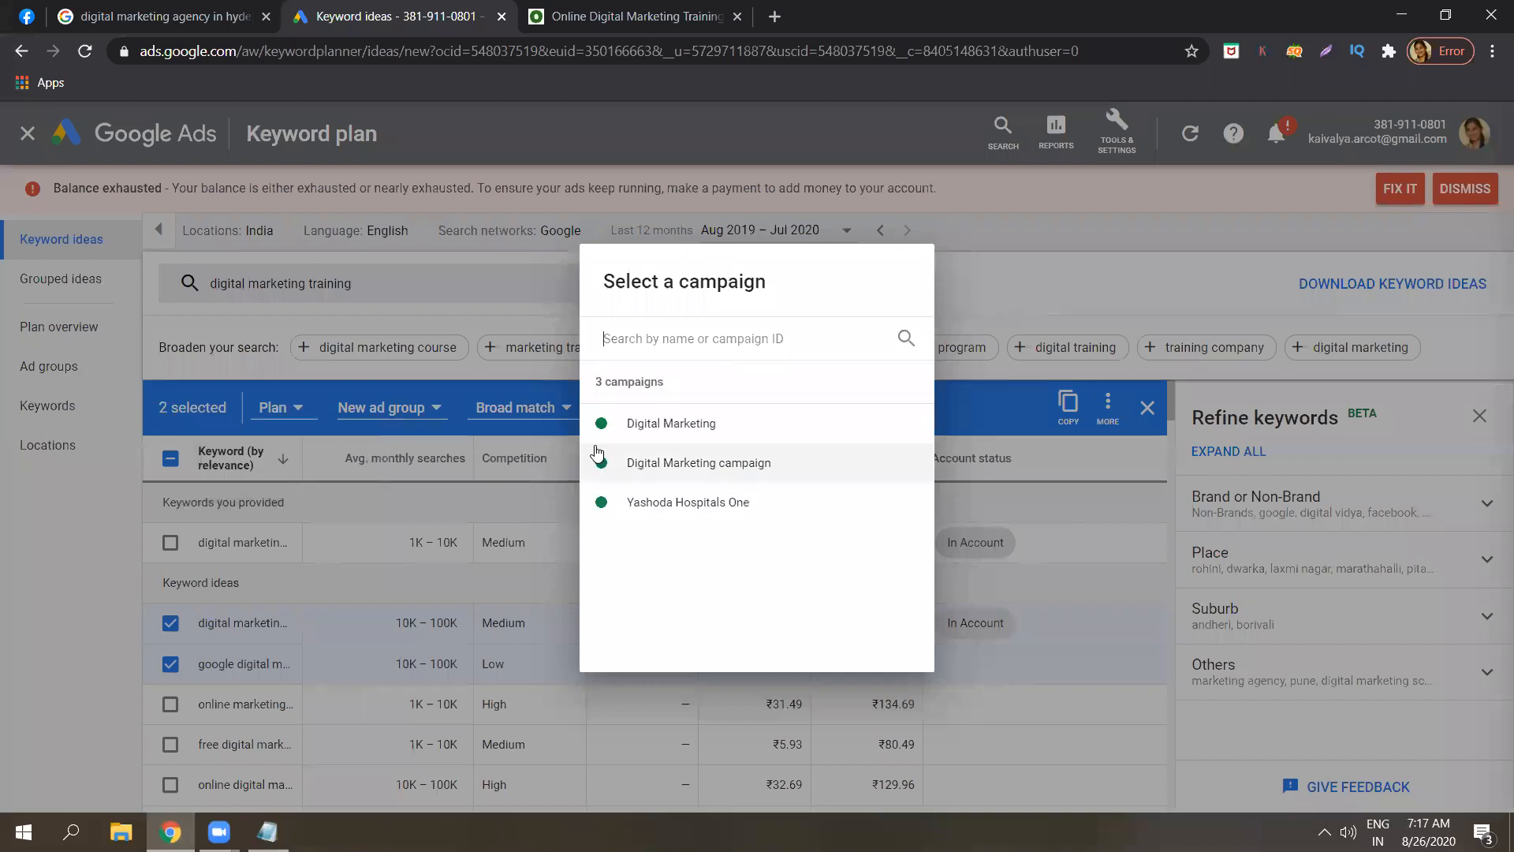
pyautogui.click(654, 465)
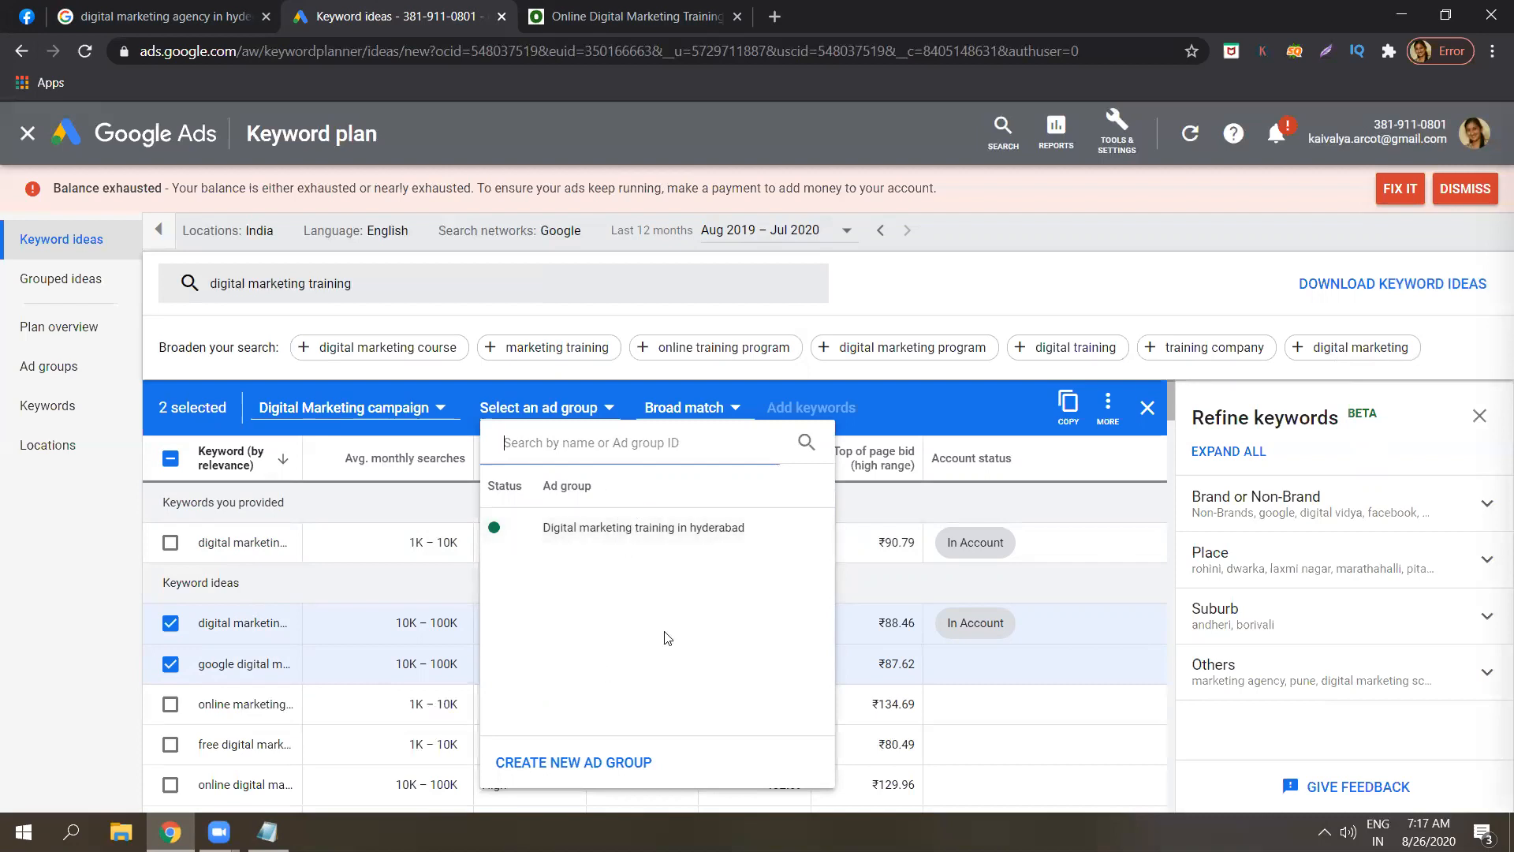
pyautogui.click(653, 538)
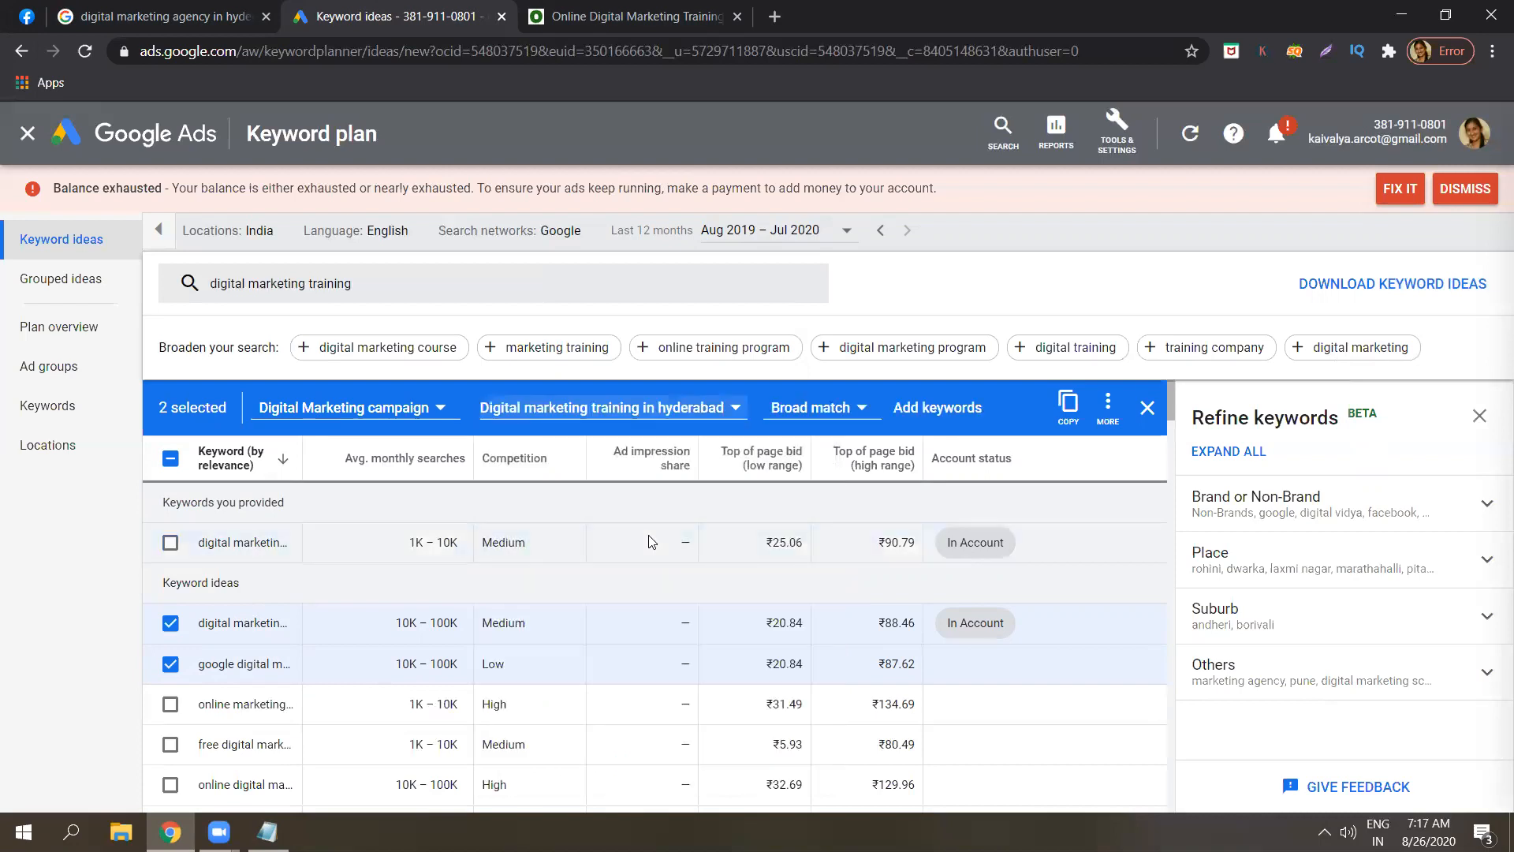
# Add digital marketing and google digital marketing to the campaign as broad match keywords.
pyautogui.click(830, 409)
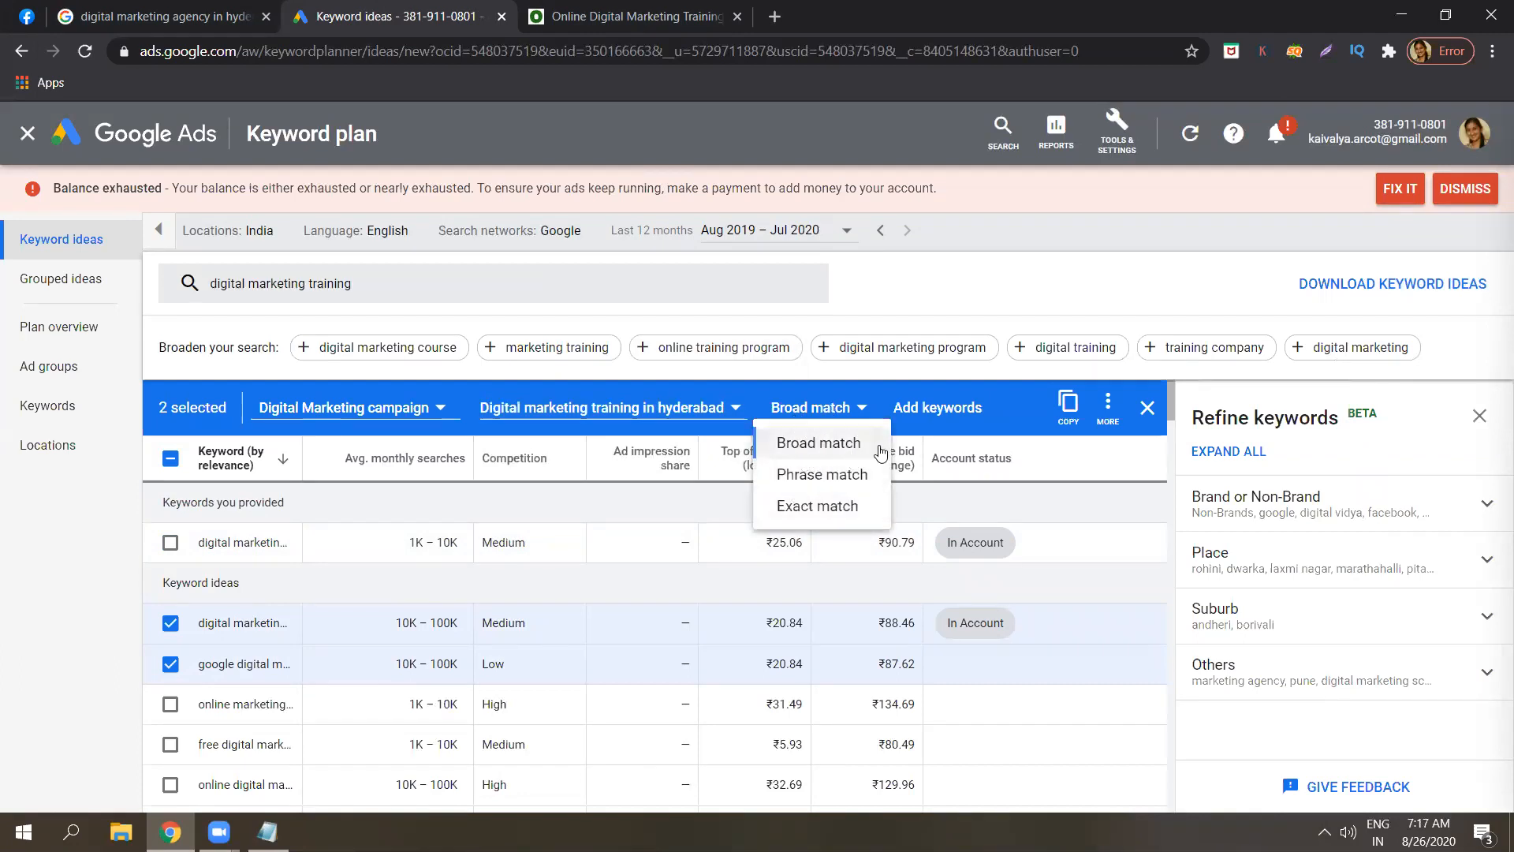
pyautogui.click(1109, 488)
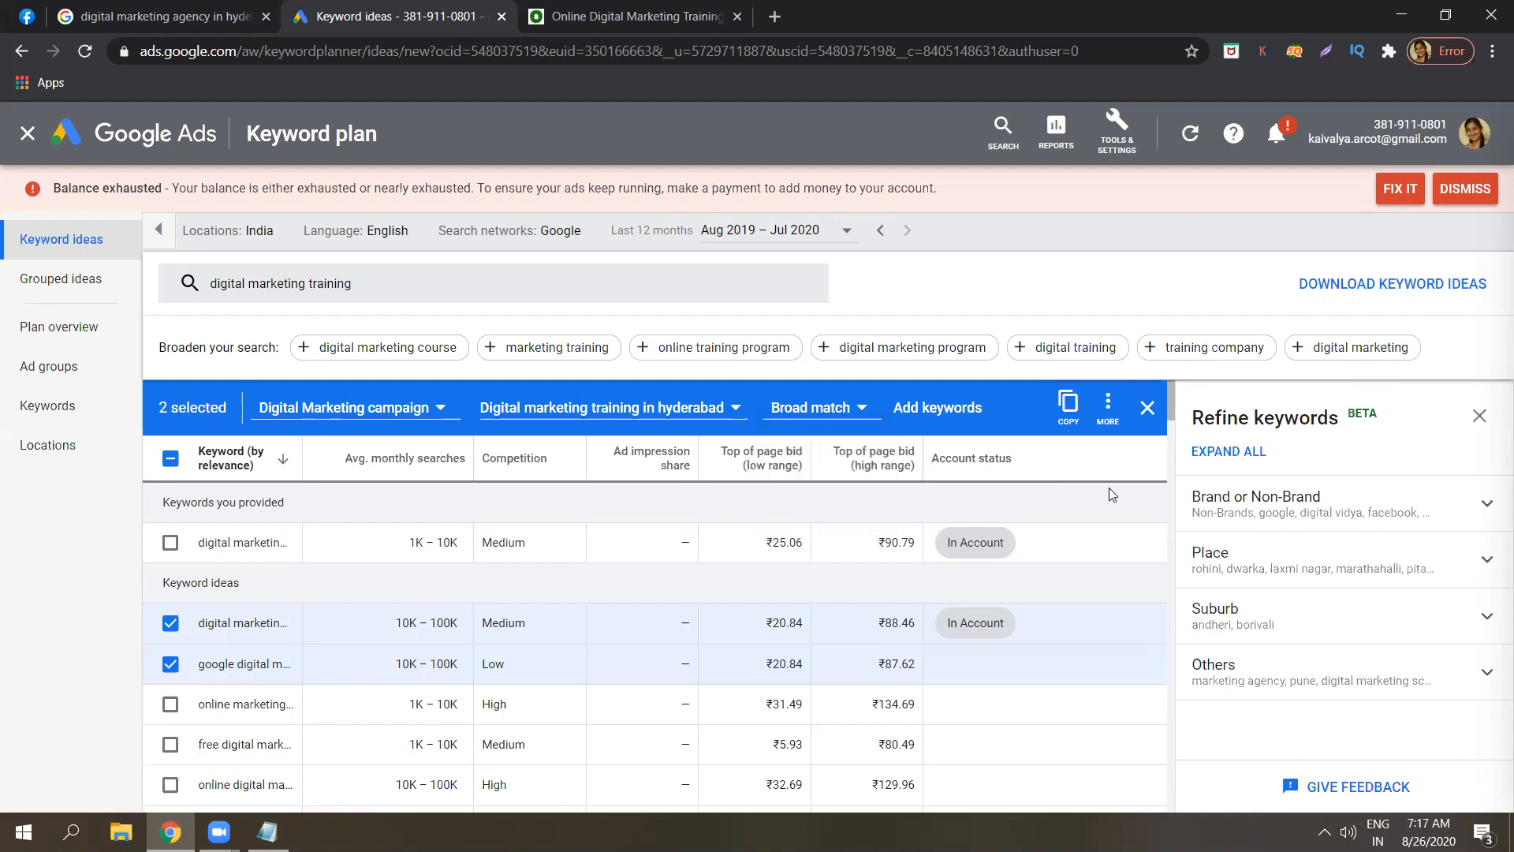
pyautogui.click(964, 410)
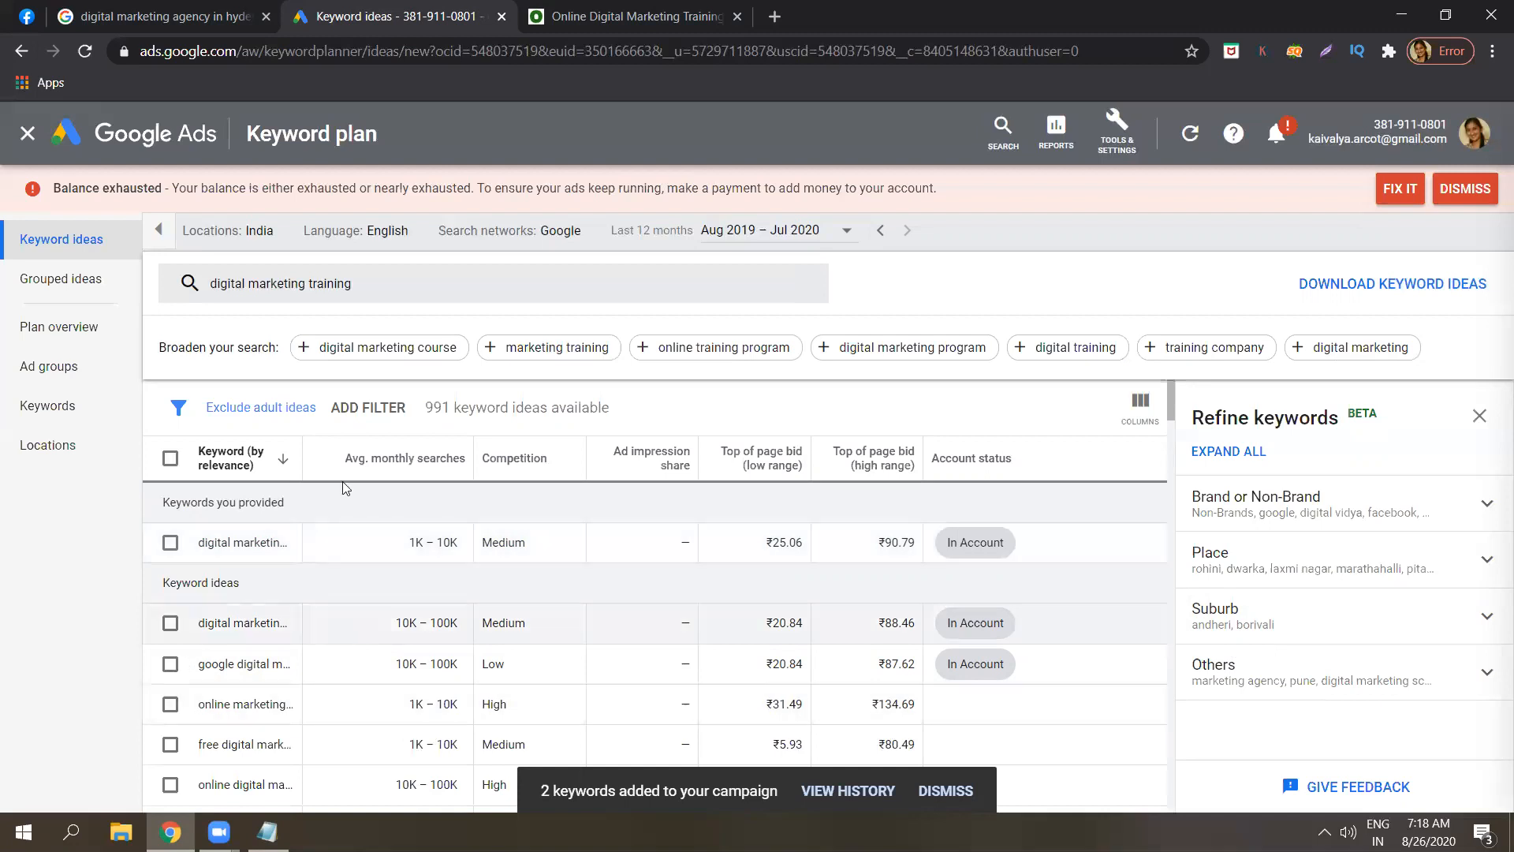
# Go to the keyword plan's Plan overview, then its Ad groups view.
pyautogui.click(114, 335)
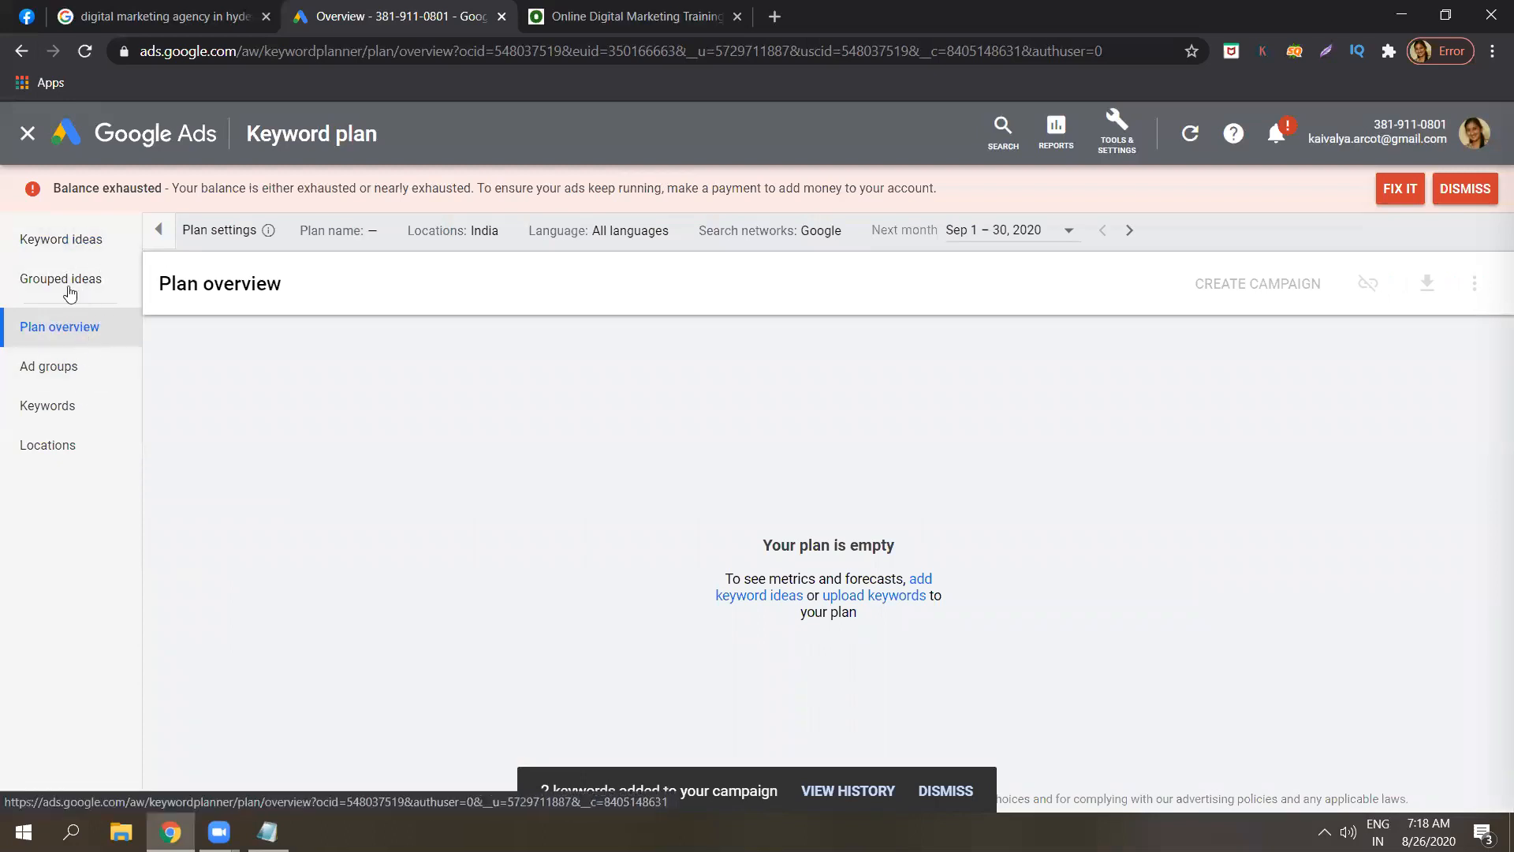
pyautogui.click(49, 365)
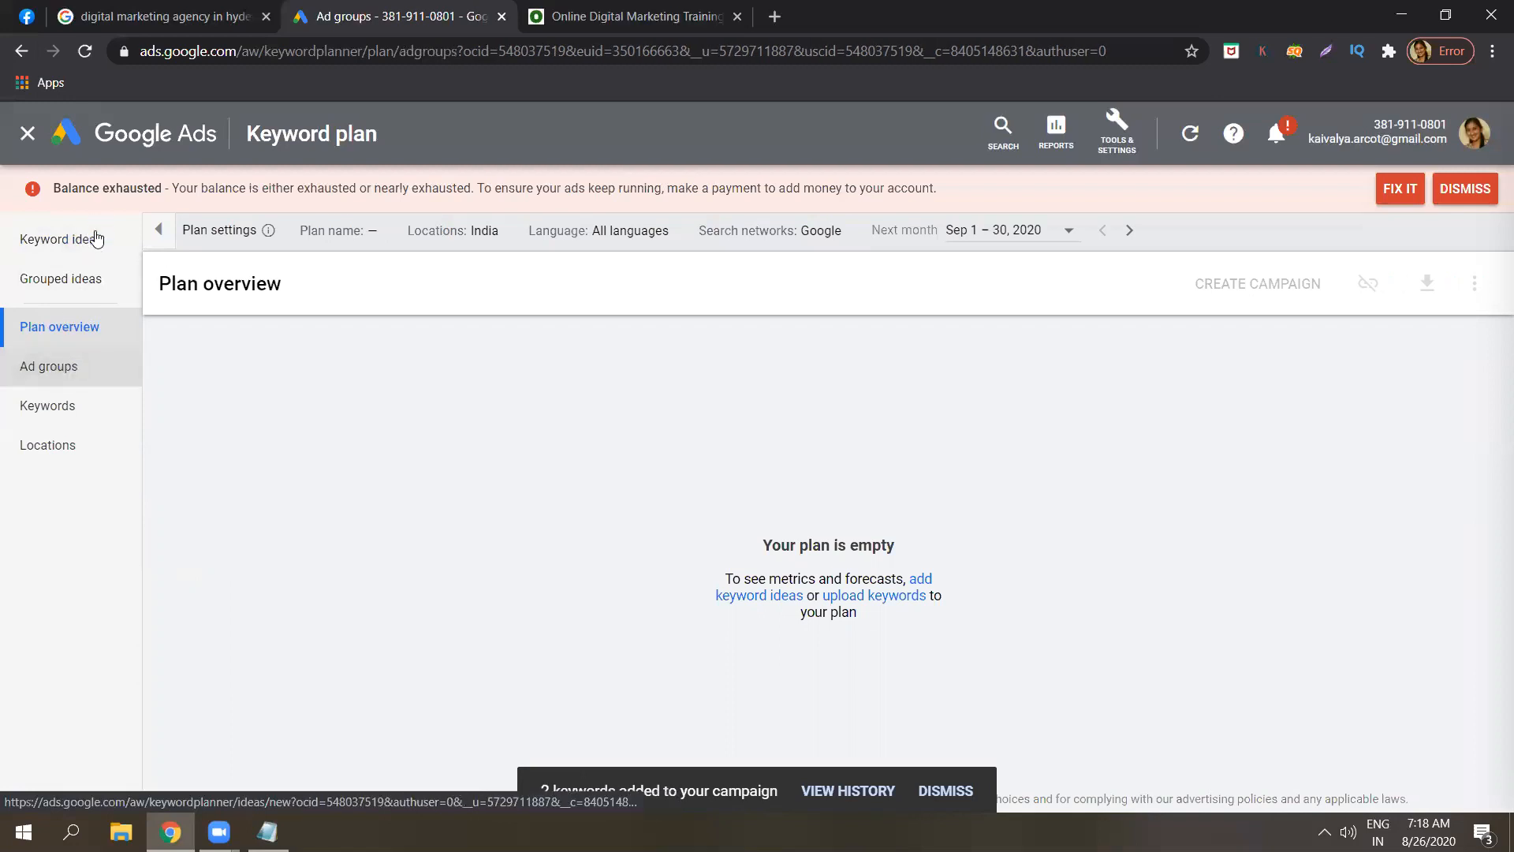
# Leave the Keyword Planner for the All campaigns overview showing 0 clicks and ₹0.00 cost.
pyautogui.click(95, 239)
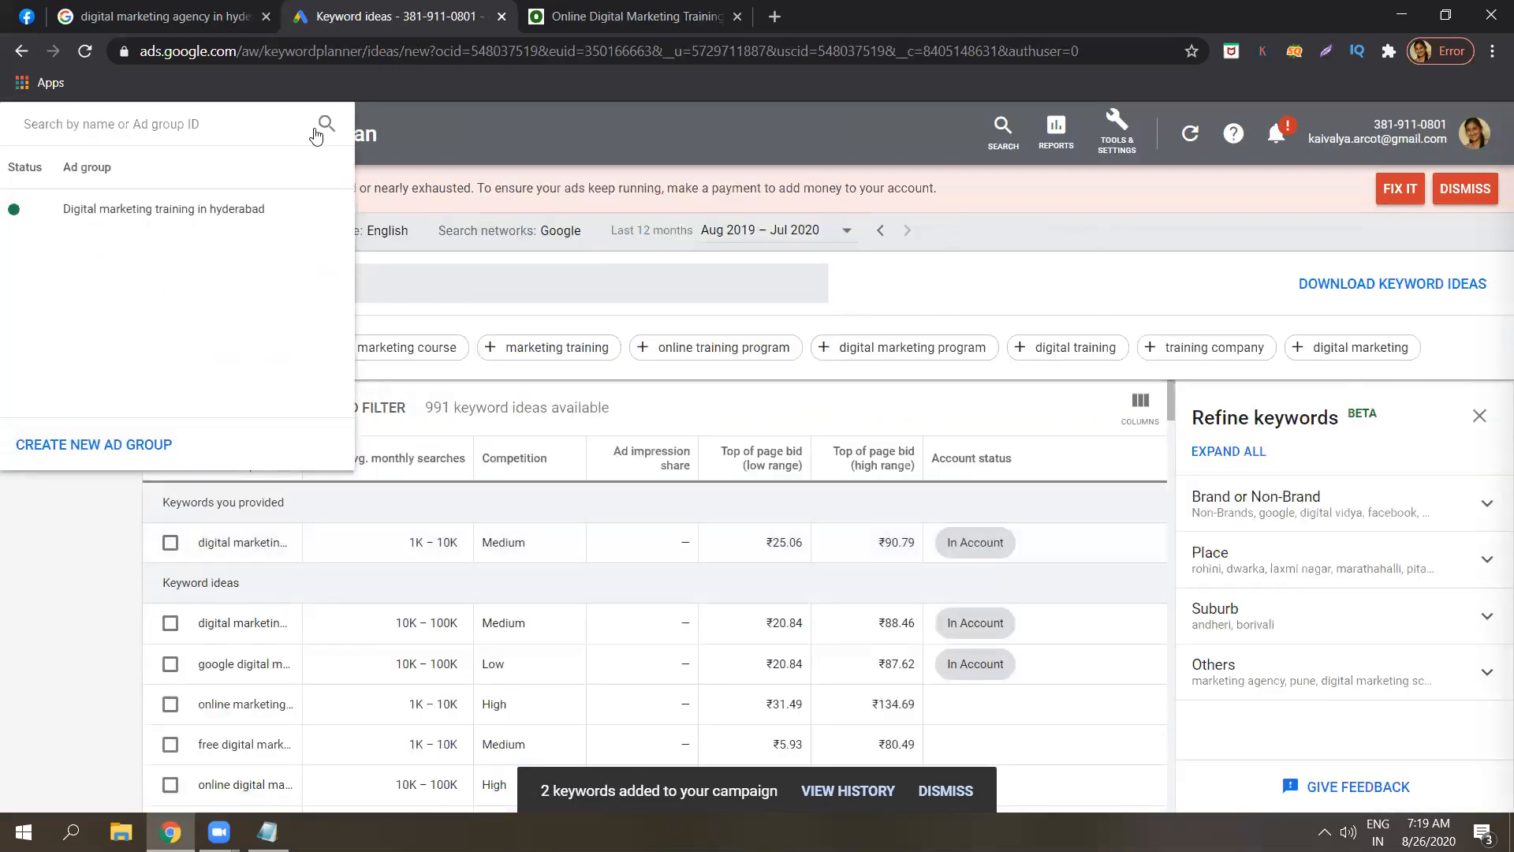
pyautogui.click(390, 259)
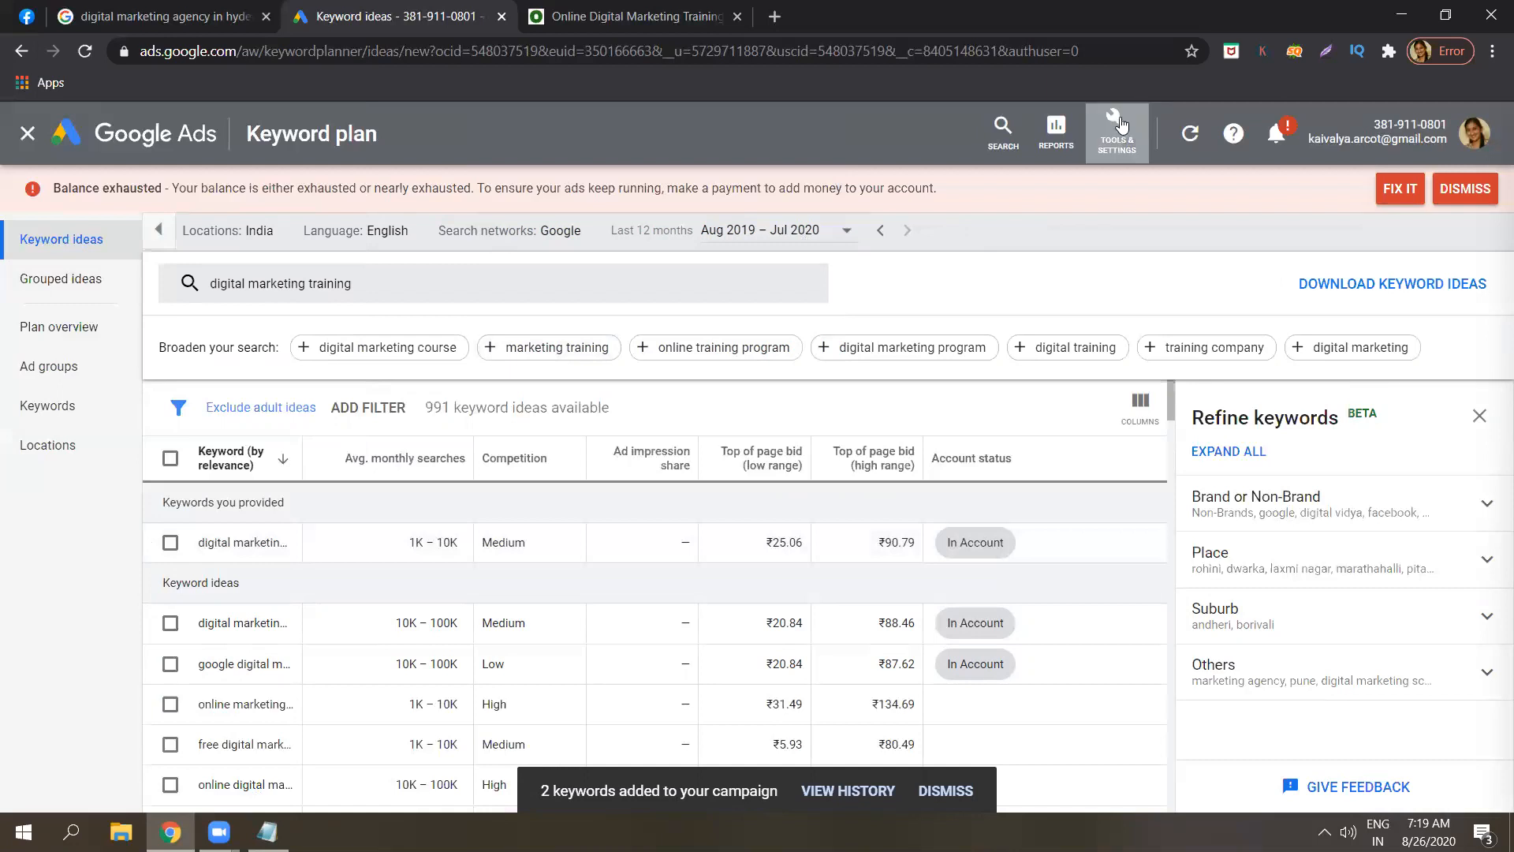
pyautogui.click(1121, 124)
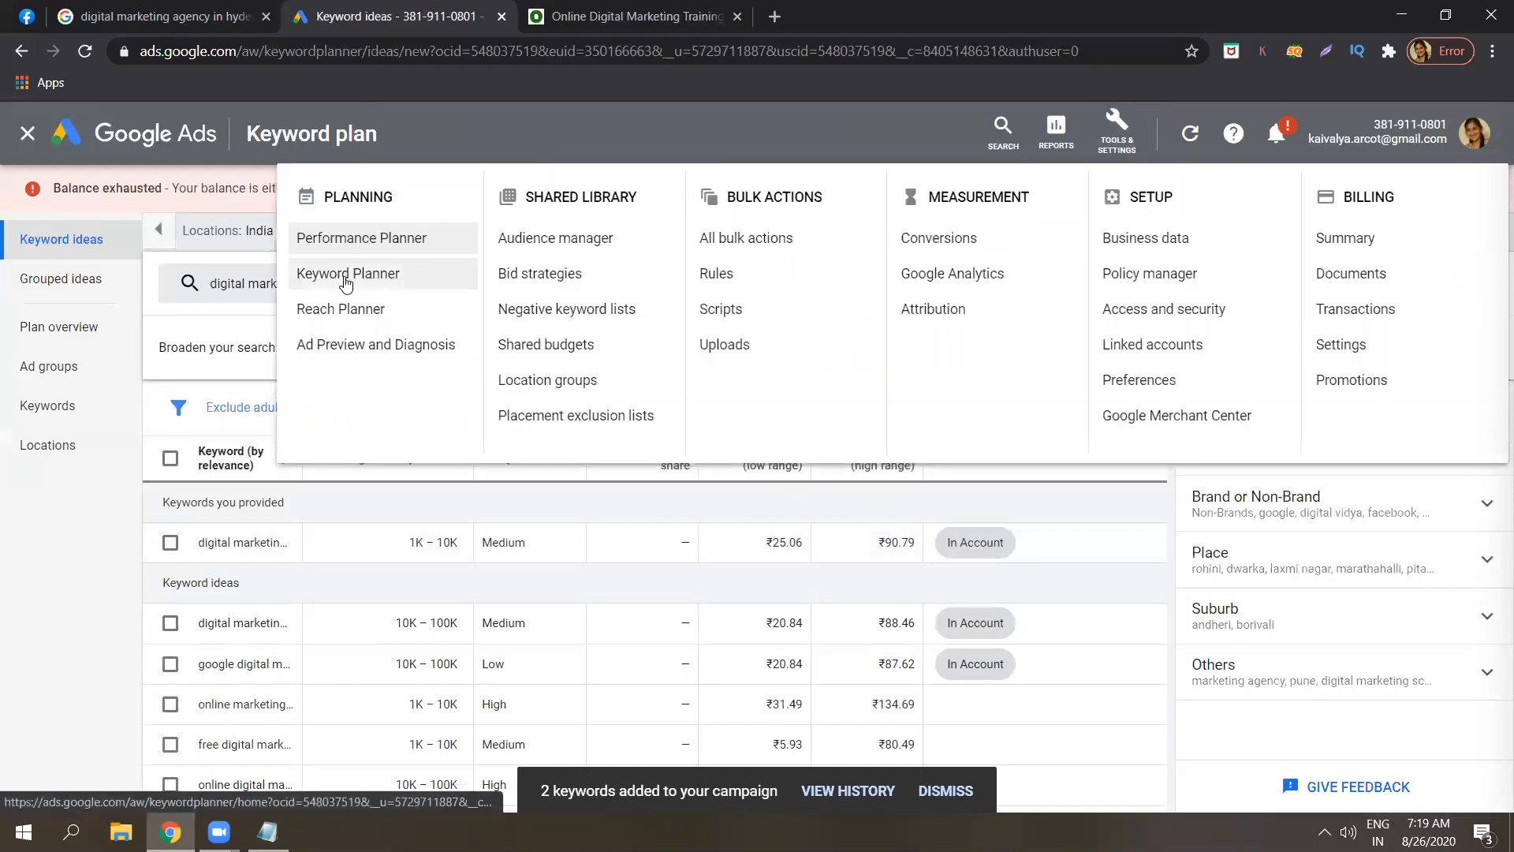
pyautogui.click(122, 615)
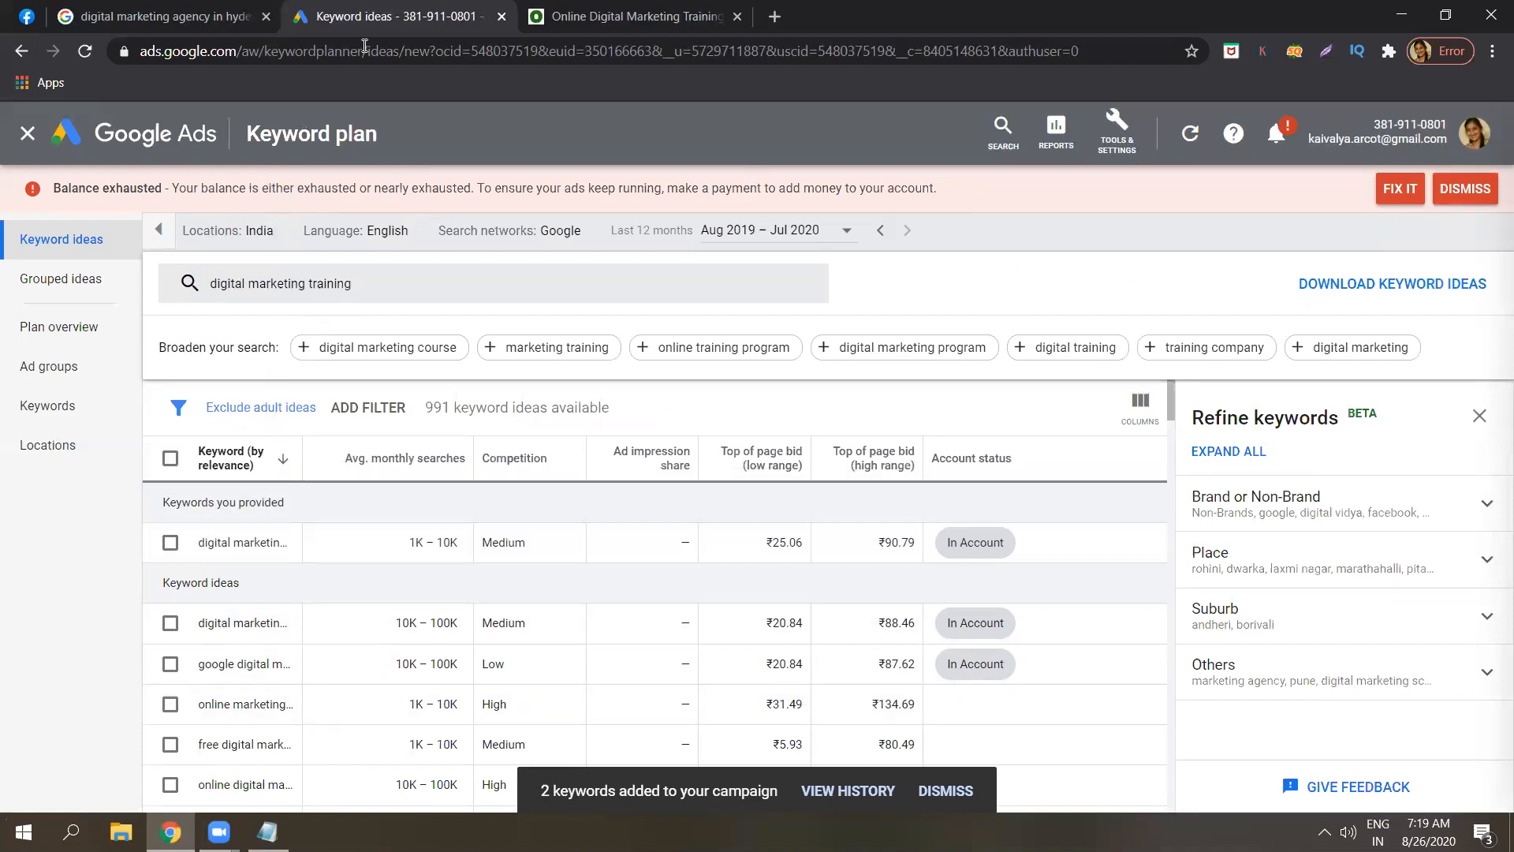
pyautogui.click(162, 150)
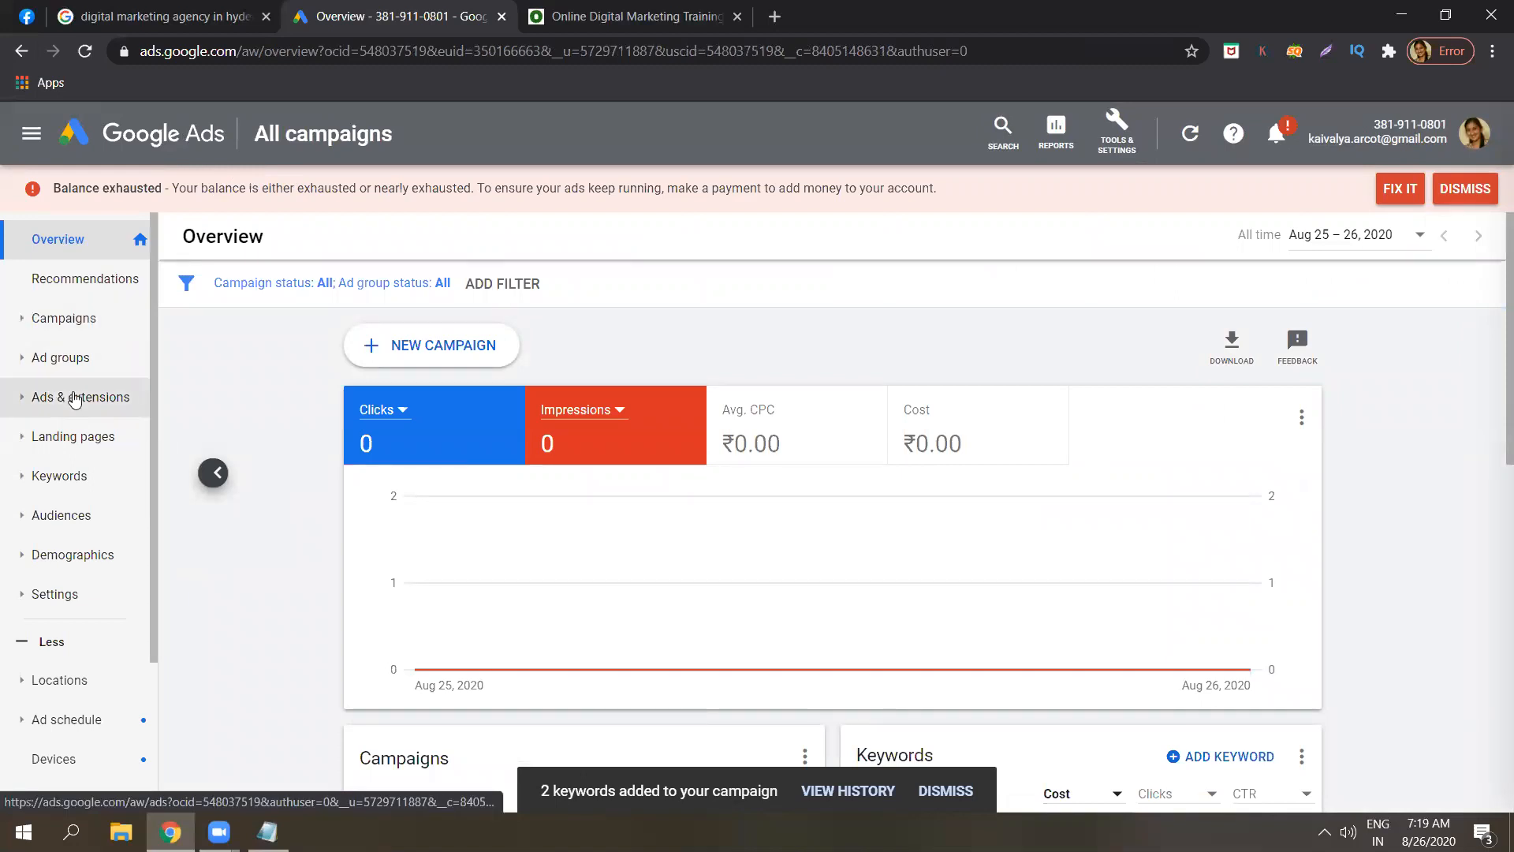
# Write 'Ad extensions: additional information' on a new line below the Quality Score note.
pyautogui.click(268, 832)
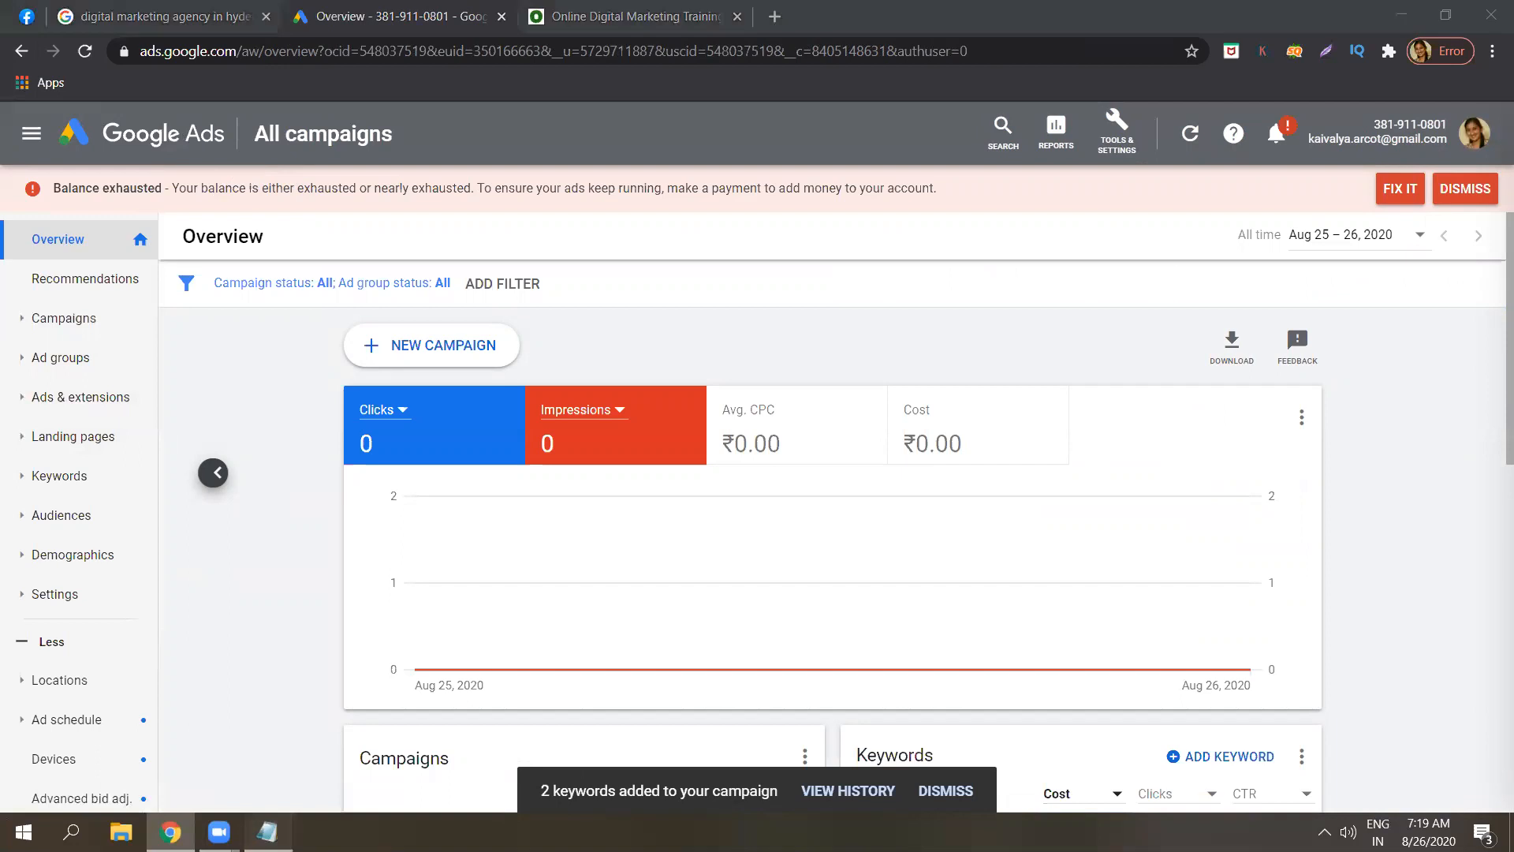
pyautogui.press('Return')
pyautogui.press('Return')
pyautogui.press('Return')
pyautogui.press('capslock')
pyautogui.write('A')
pyautogui.press('capslock')
pyautogui.write('d')
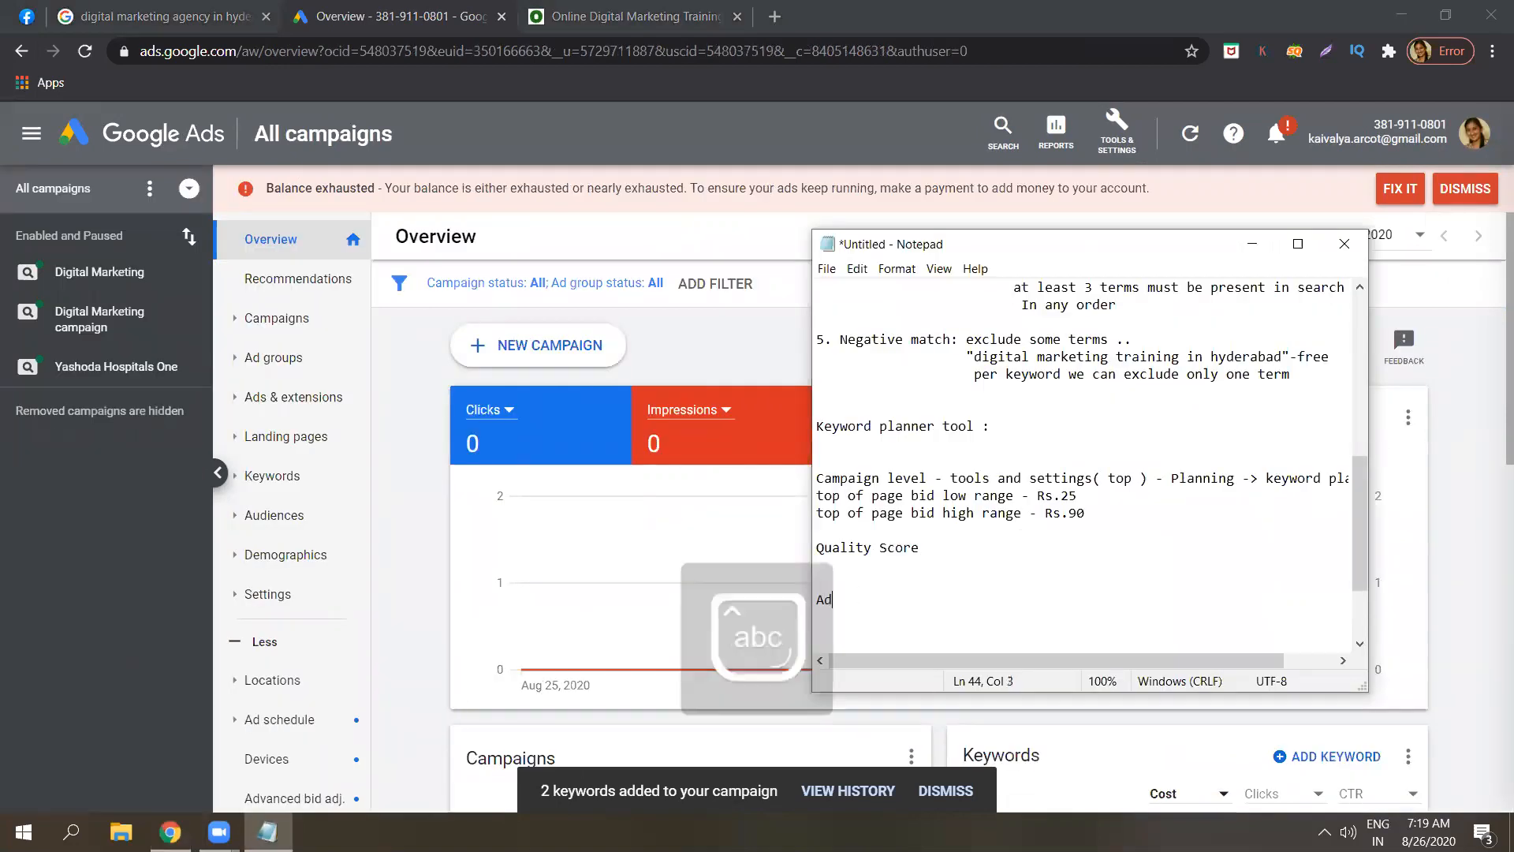
pyautogui.write('s')
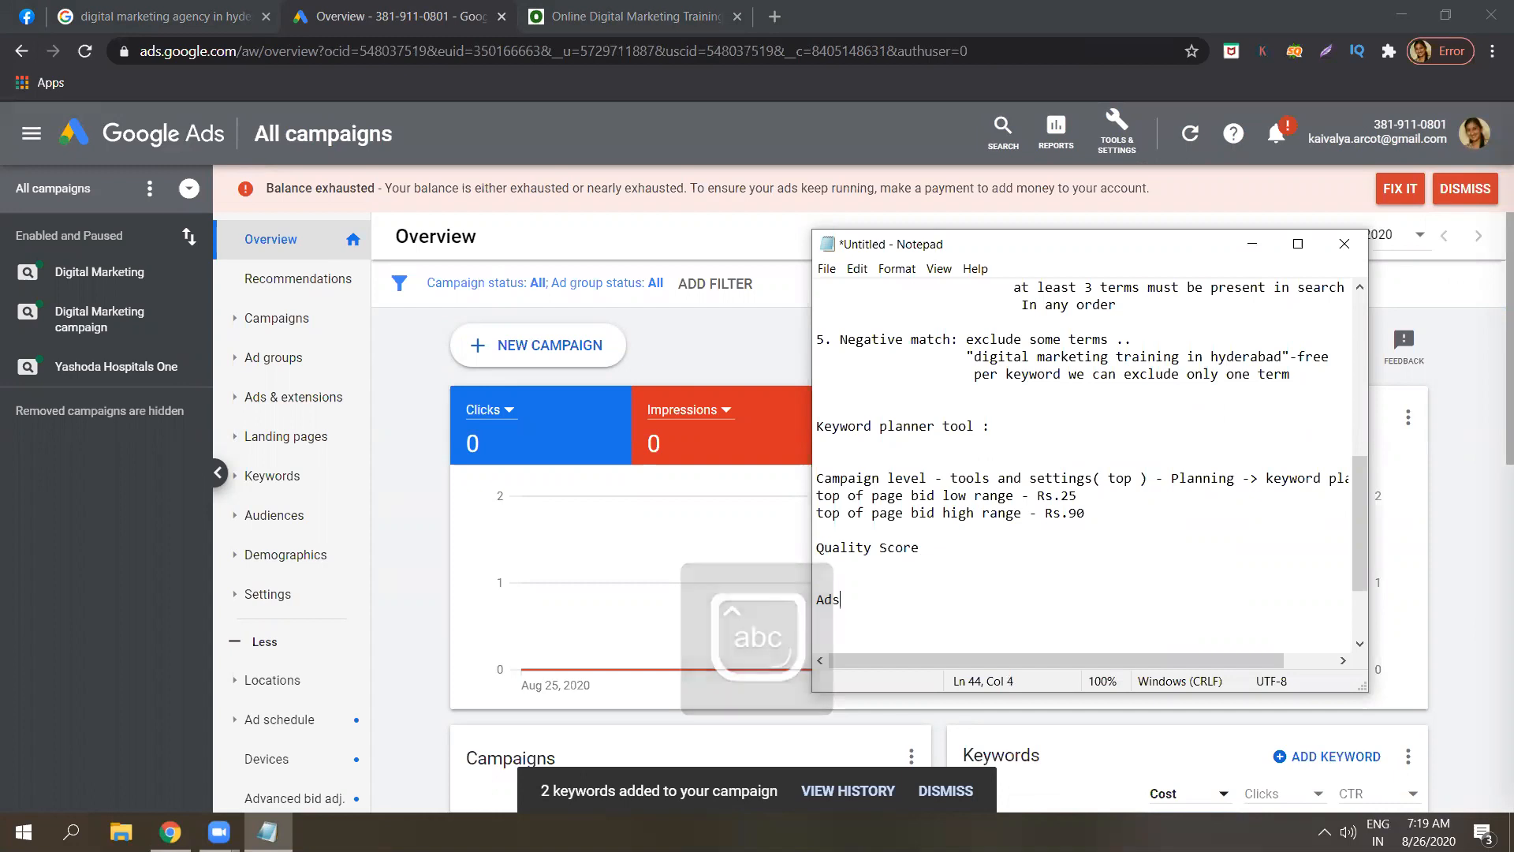
pyautogui.press('BackSpace')
pyautogui.write('extensions:')
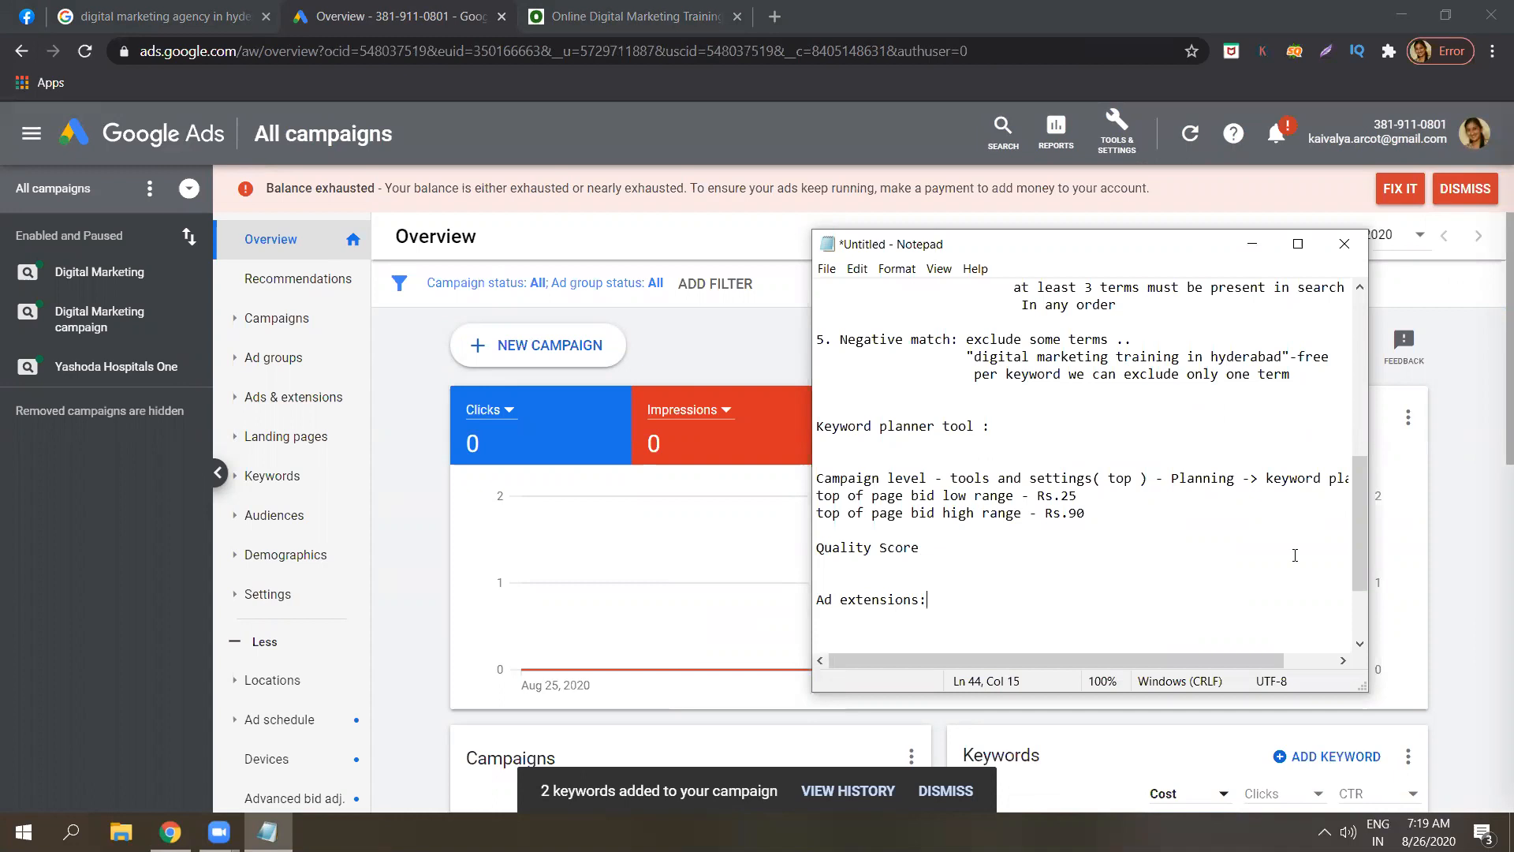
pyautogui.scroll(-3, 1364, 556)
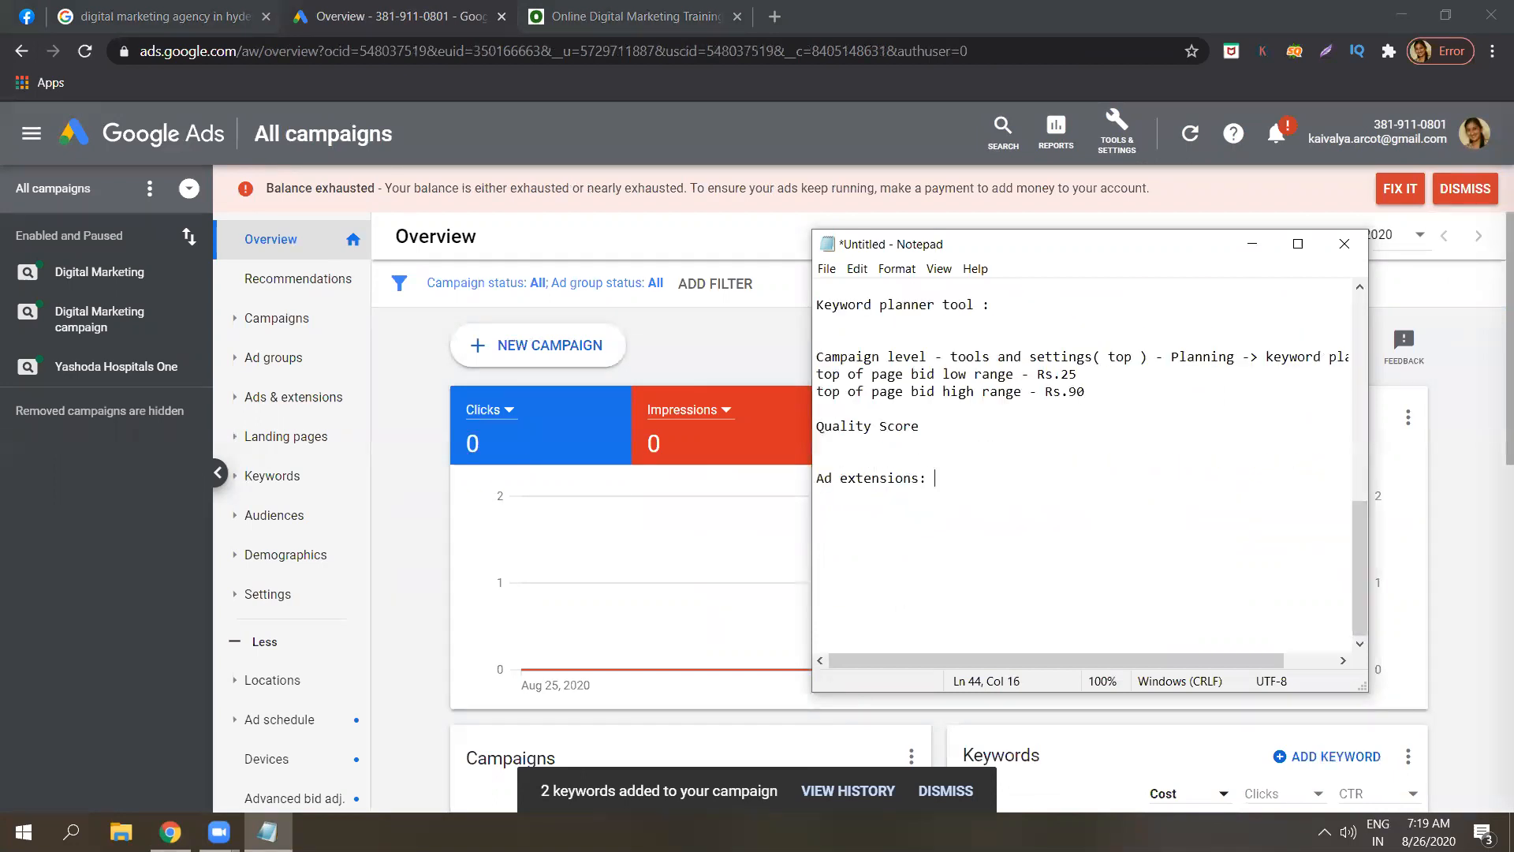
pyautogui.write('additional information')
# Show the 'digital marketing agency in hyderabad' results and point out the sanbrains.com sponsored ad.
pyautogui.click(221, 17)
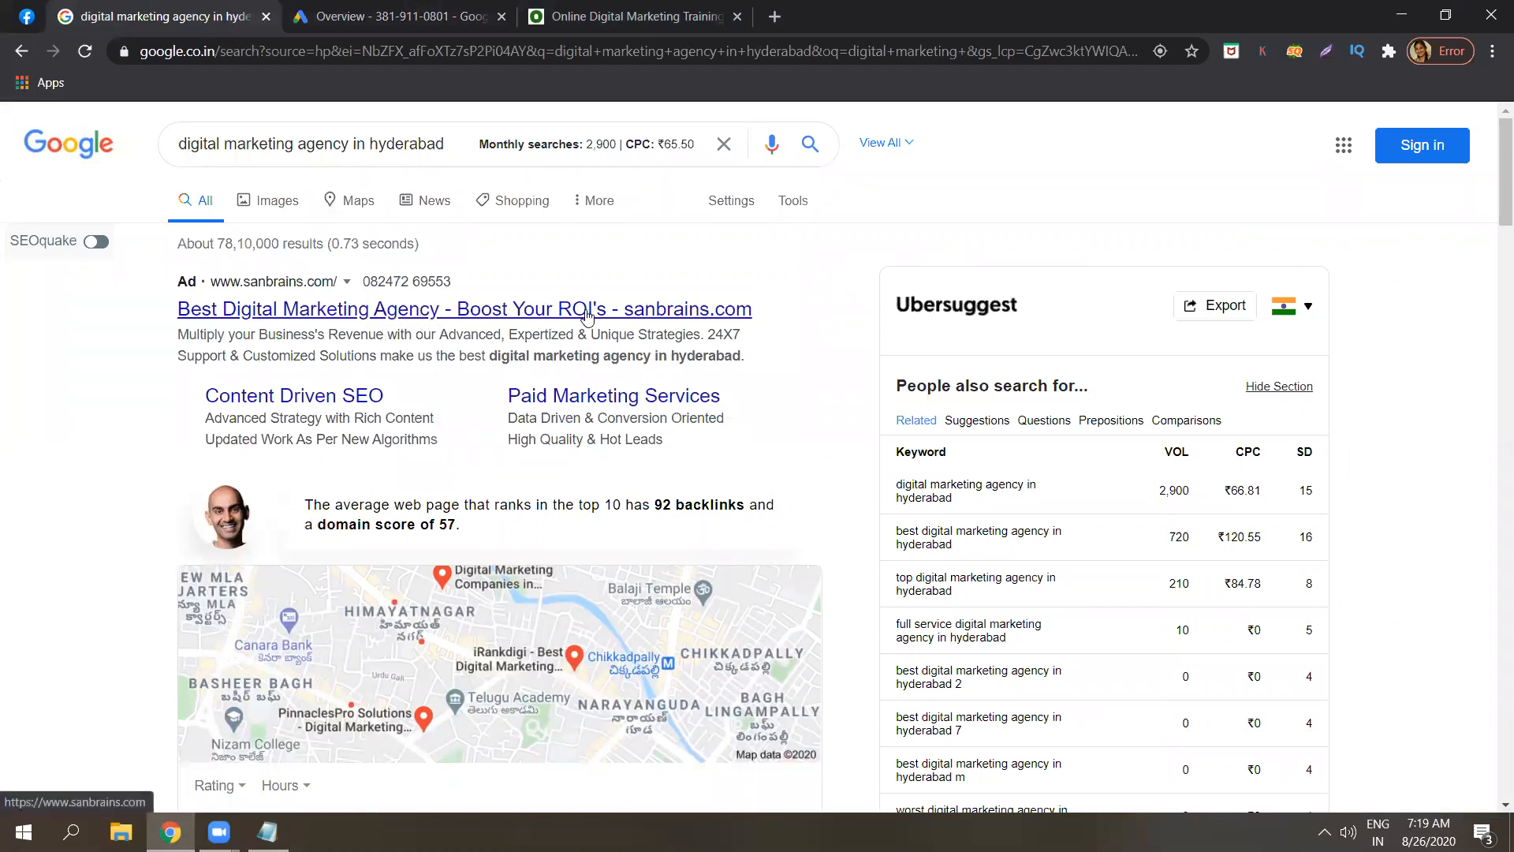
pyautogui.tripleClick(521, 363)
pyautogui.click(520, 363)
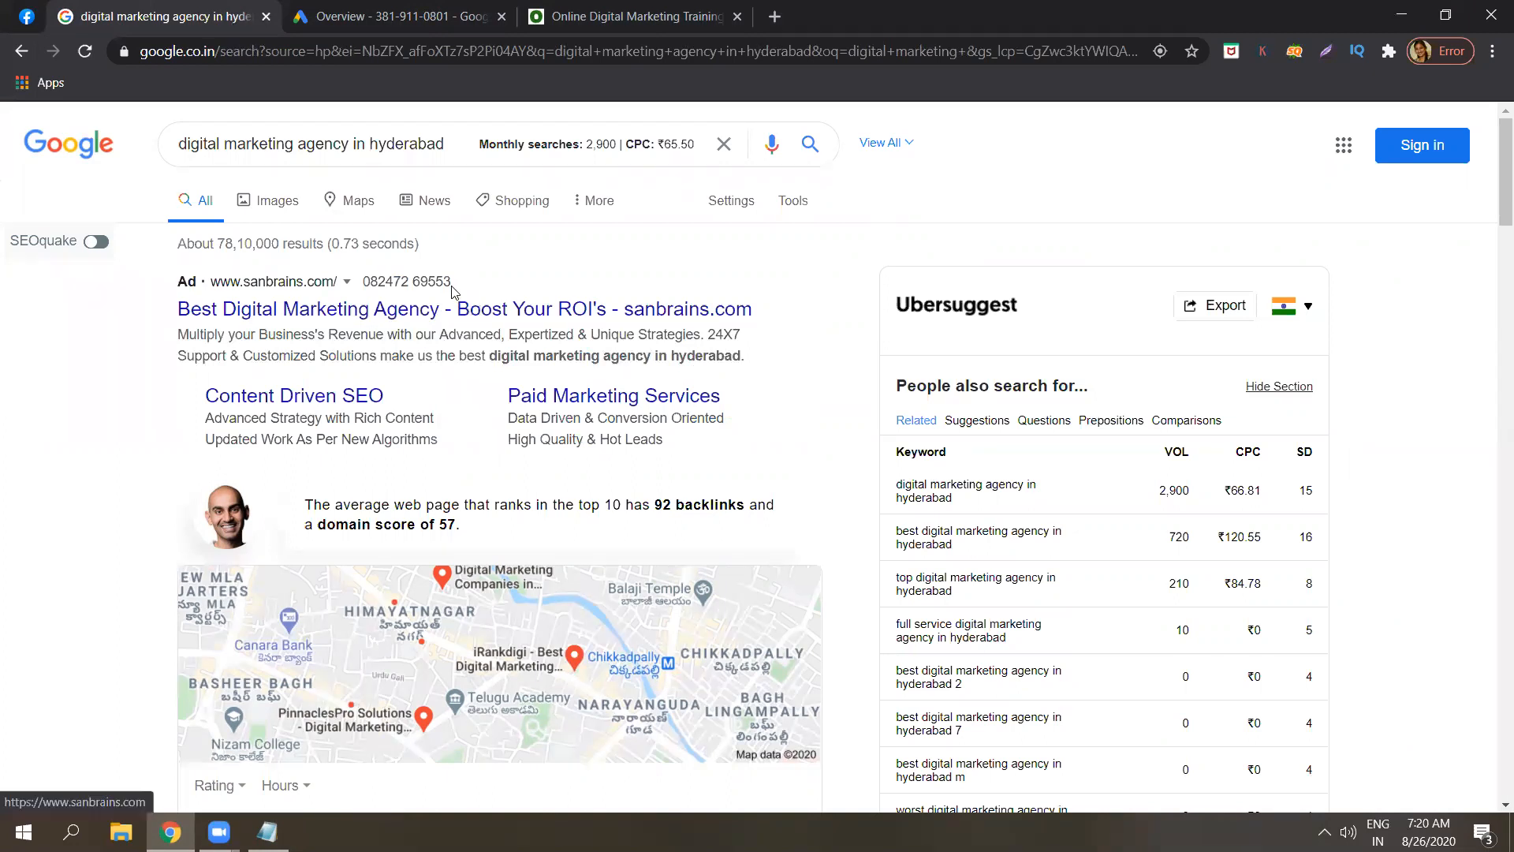
pyautogui.moveTo(385, 285); pyautogui.dragTo(369, 286)
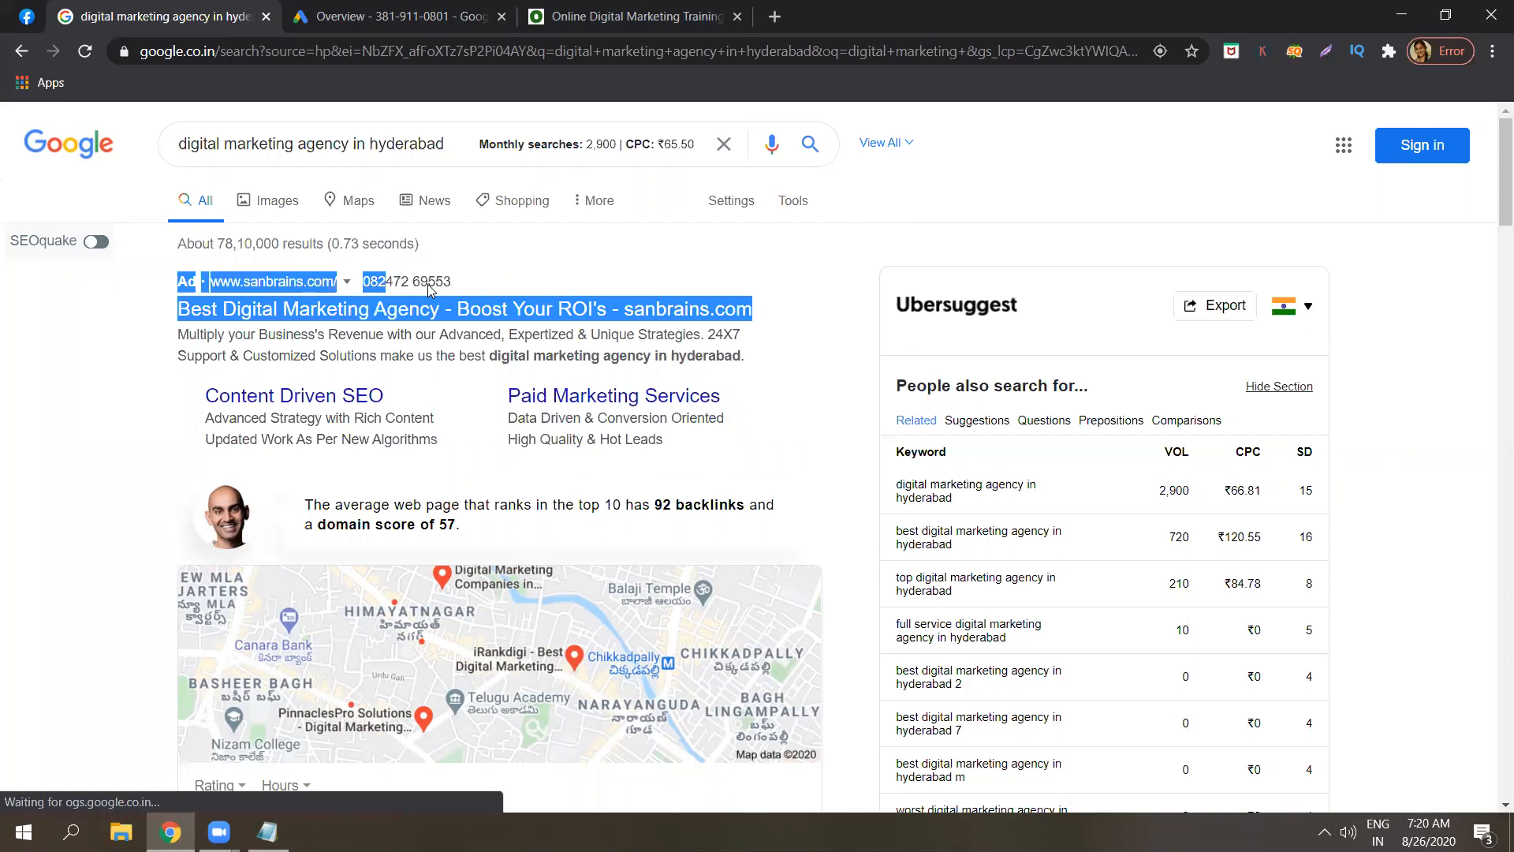
pyautogui.click(1492, 209)
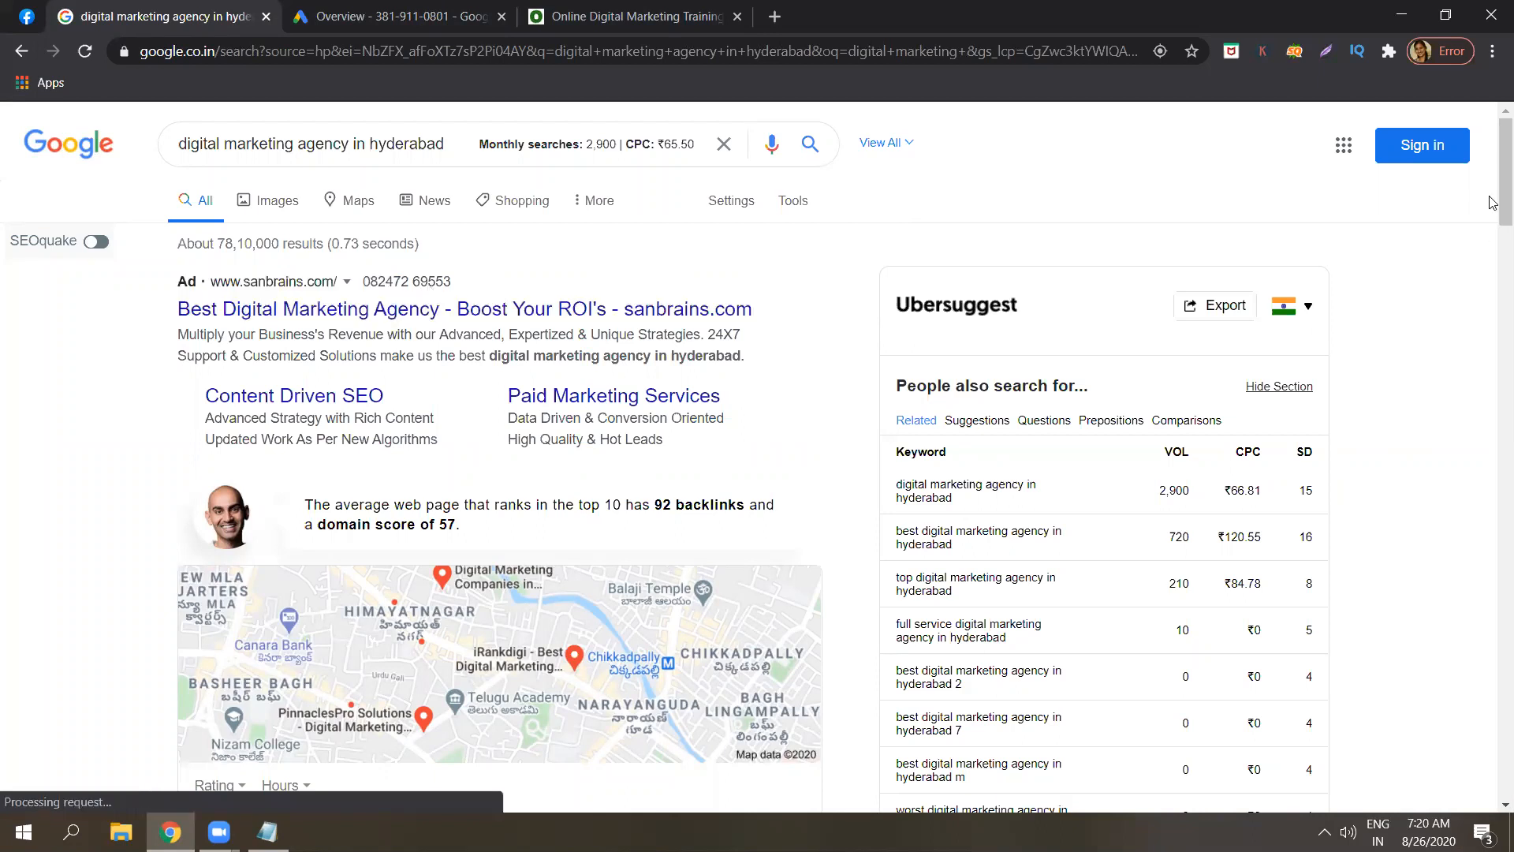
pyautogui.scroll(-5, 1493, 252)
pyautogui.scroll(-7, 1493, 284)
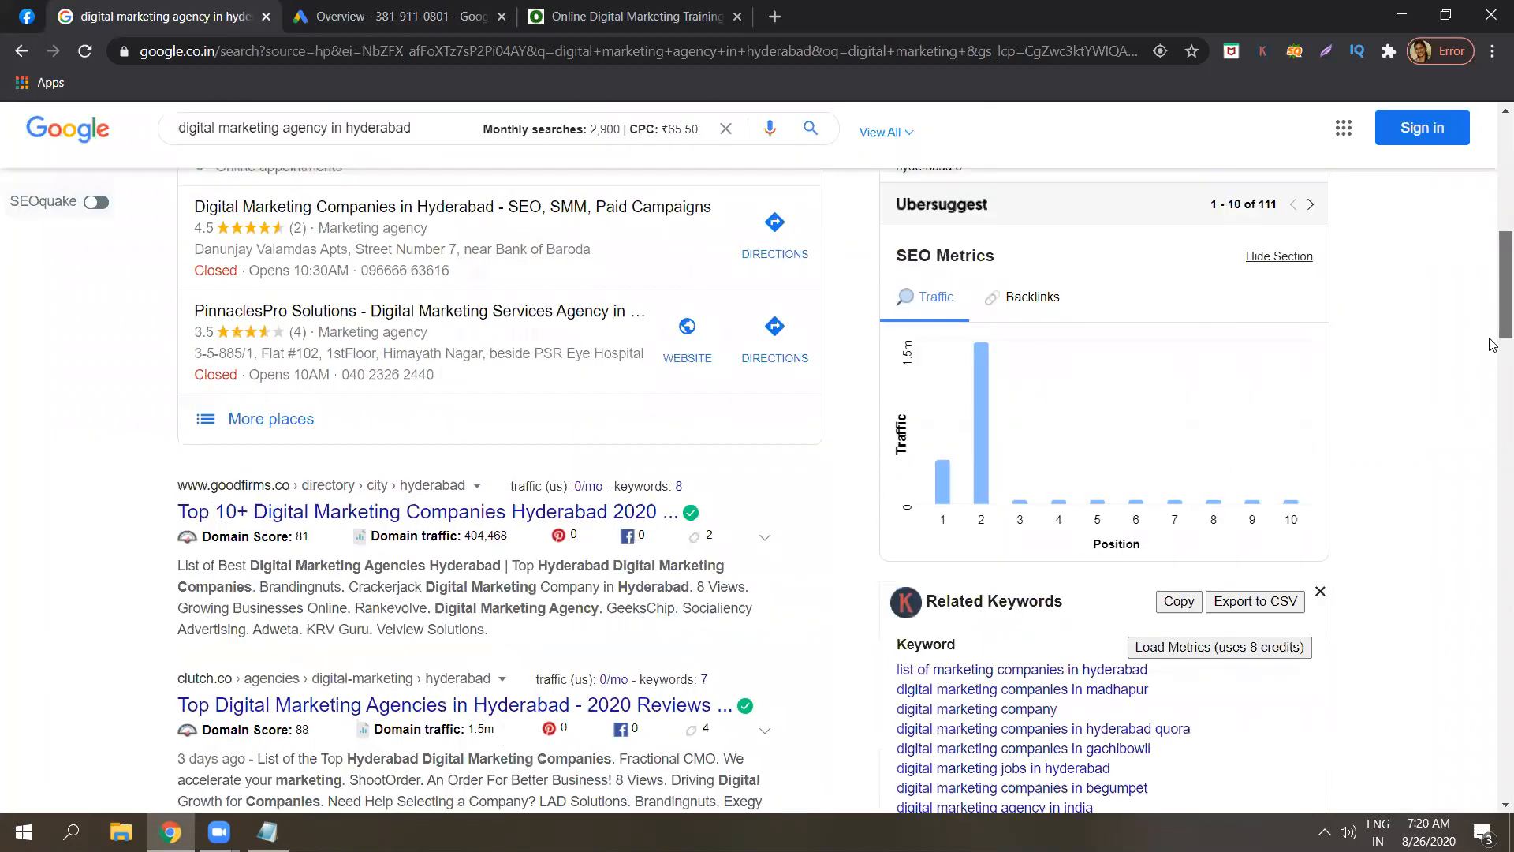
pyautogui.moveTo(1490, 351); pyautogui.dragTo(1490, 10)
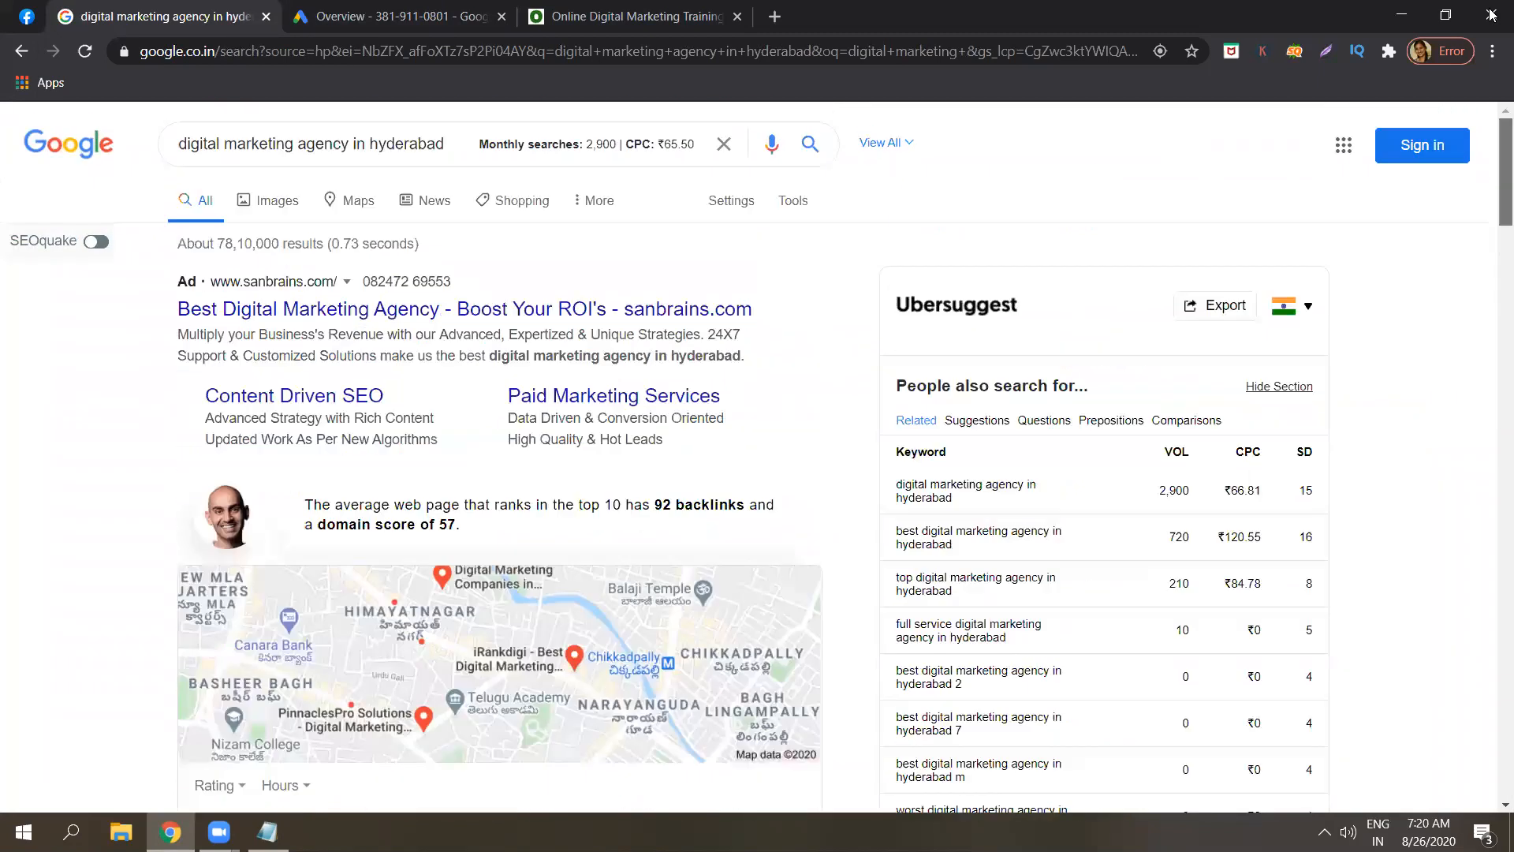
# Search for 'digital marketing course in hyderabad' instead of the agency query.
pyautogui.click(346, 143)
pyautogui.press('BackSpace')
pyautogui.press('BackSpace')
pyautogui.press('BackSpace')
pyautogui.press('BackSpace')
pyautogui.press('BackSpace')
pyautogui.press('BackSpace')
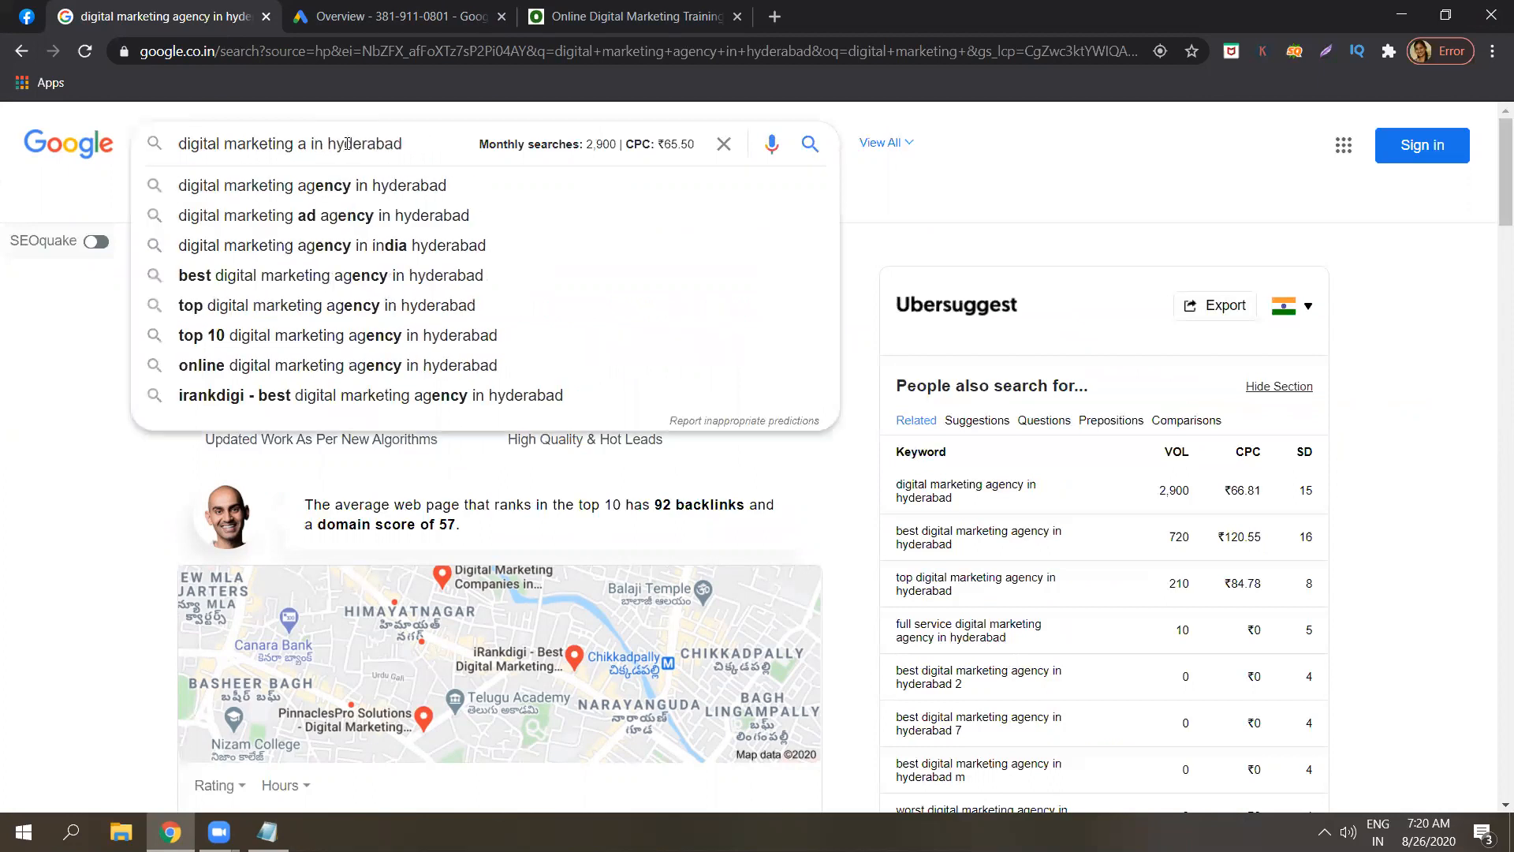
pyautogui.write('course')
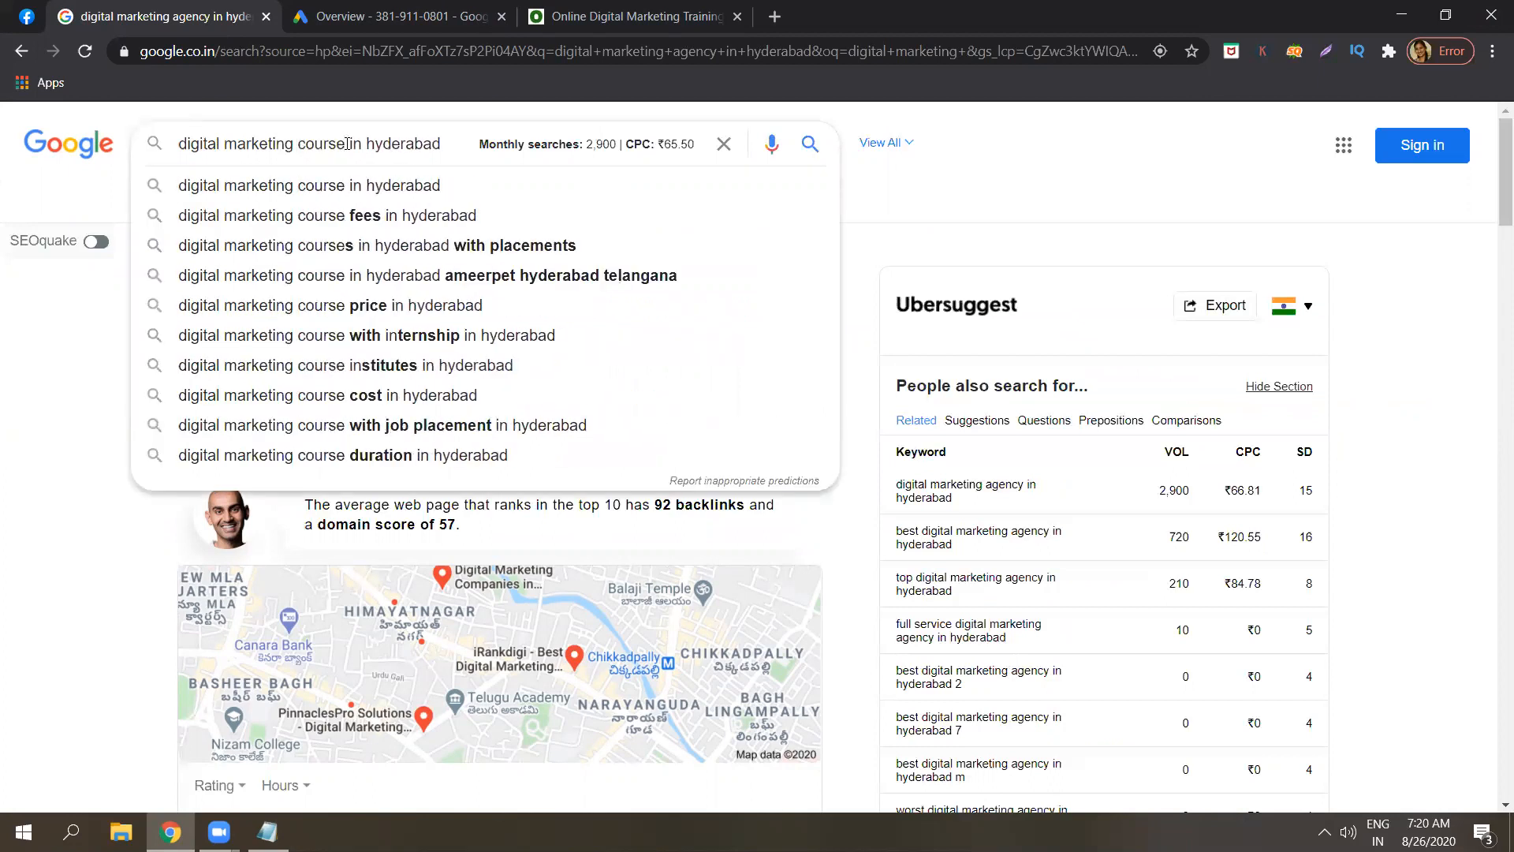
pyautogui.press('Return')
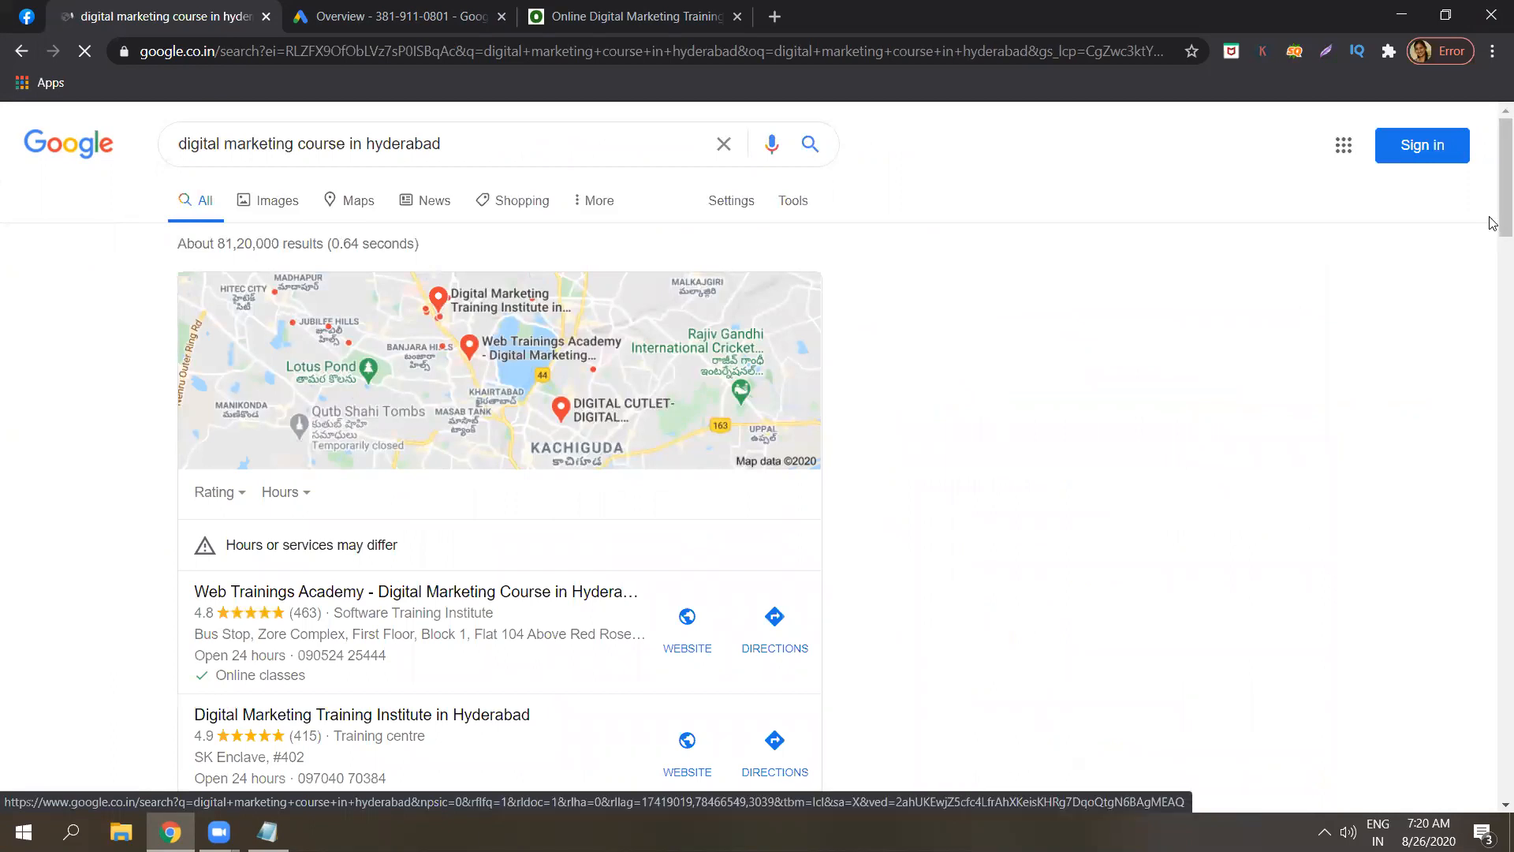
pyautogui.moveTo(1495, 223); pyautogui.dragTo(1494, 164)
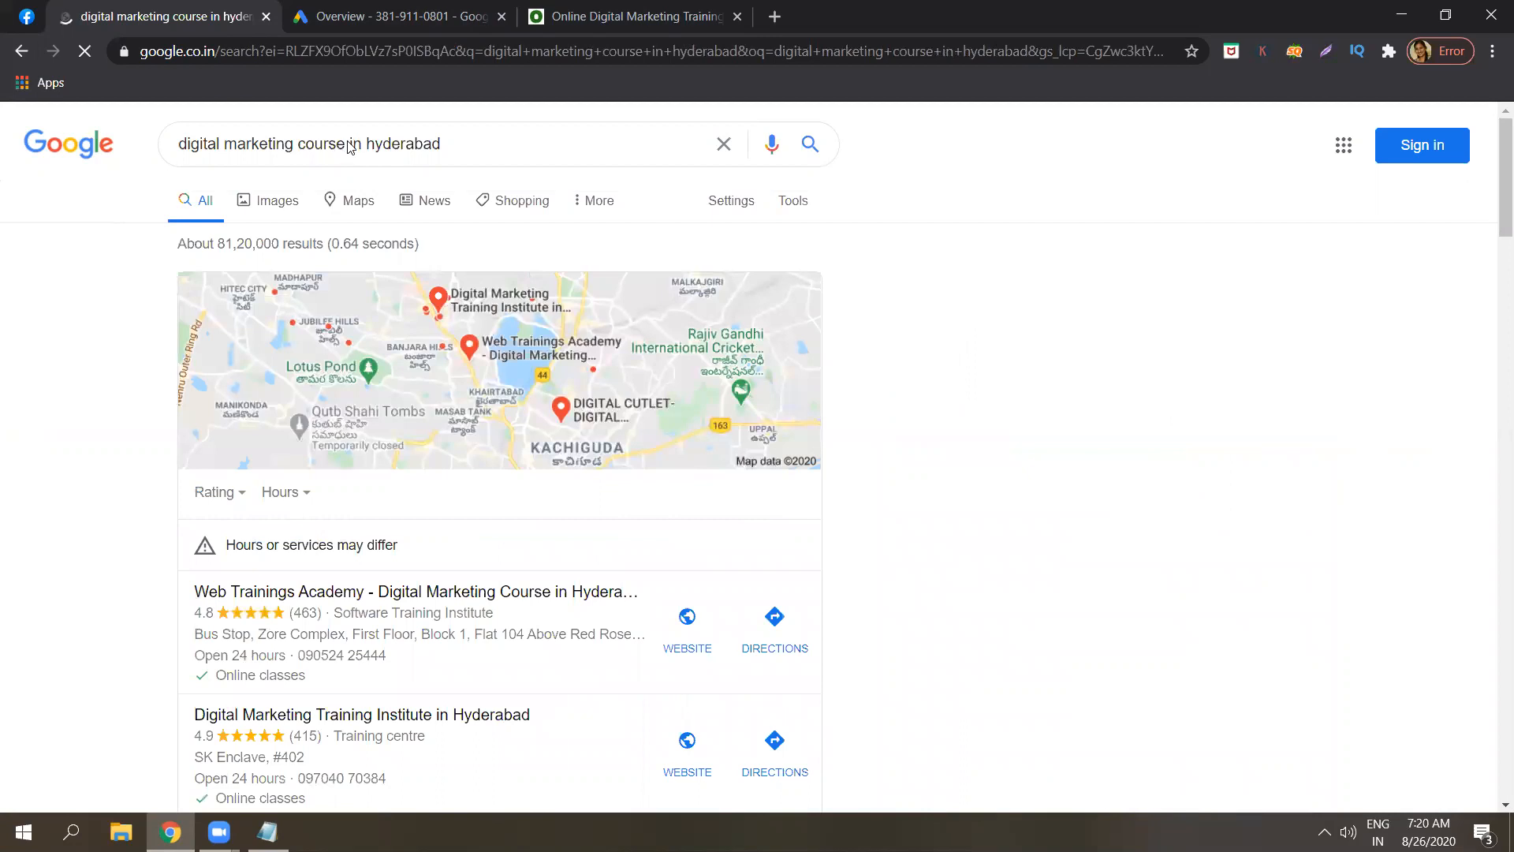
# Change the query to 'digital marketing training in hyderabad' and pick the matching suggestion.
pyautogui.click(349, 143)
pyautogui.press('BackSpace')
pyautogui.press('BackSpace')
pyautogui.press('BackSpace')
pyautogui.press('BackSpace')
pyautogui.press('BackSpace')
pyautogui.press('BackSpace')
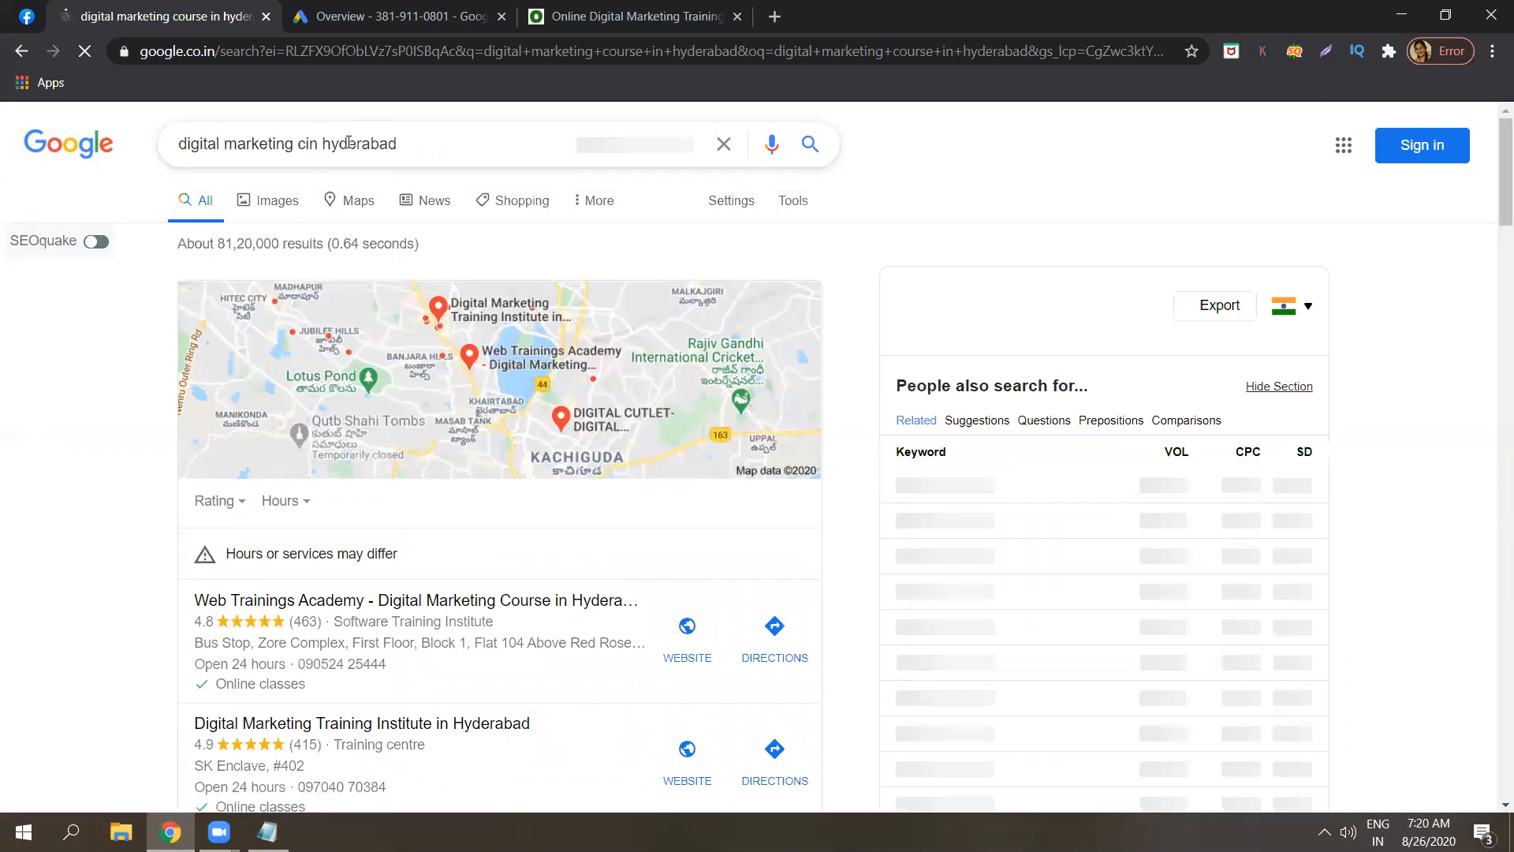
pyautogui.press('BackSpace')
pyautogui.write('traini')
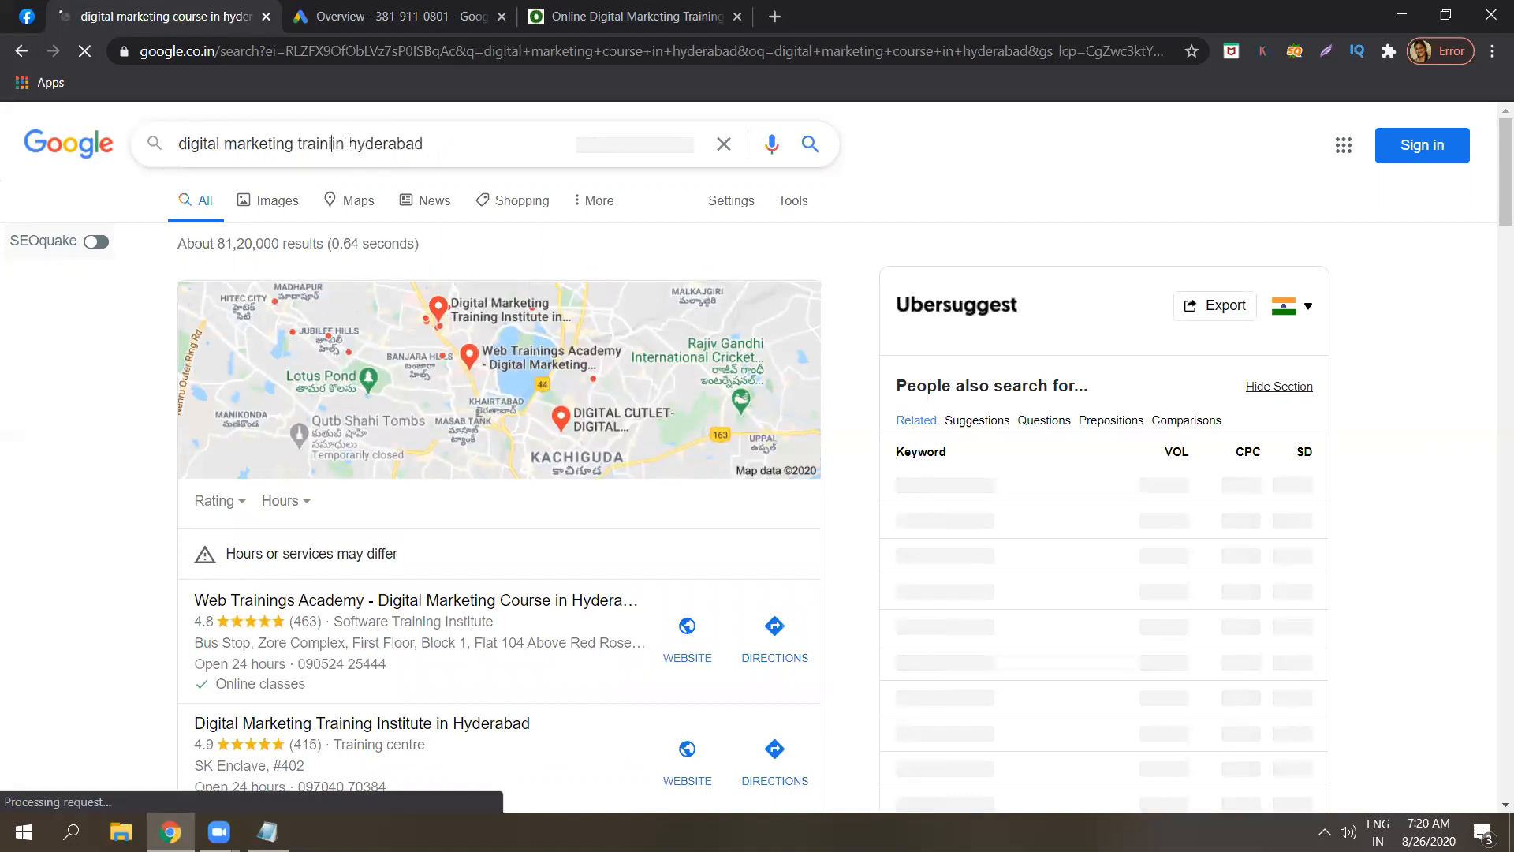
pyautogui.write('ng')
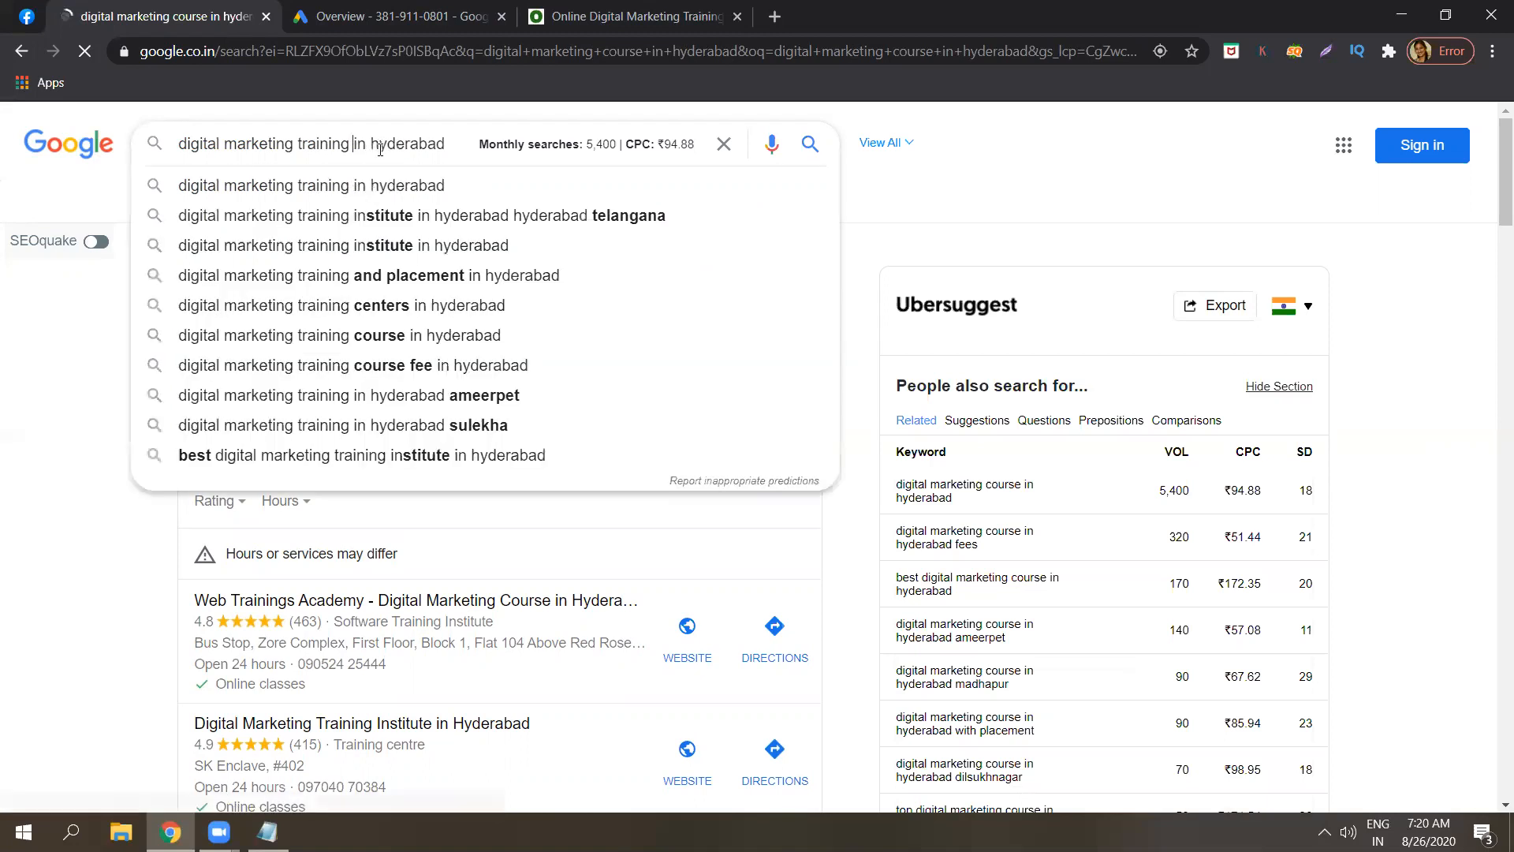
pyautogui.click(373, 186)
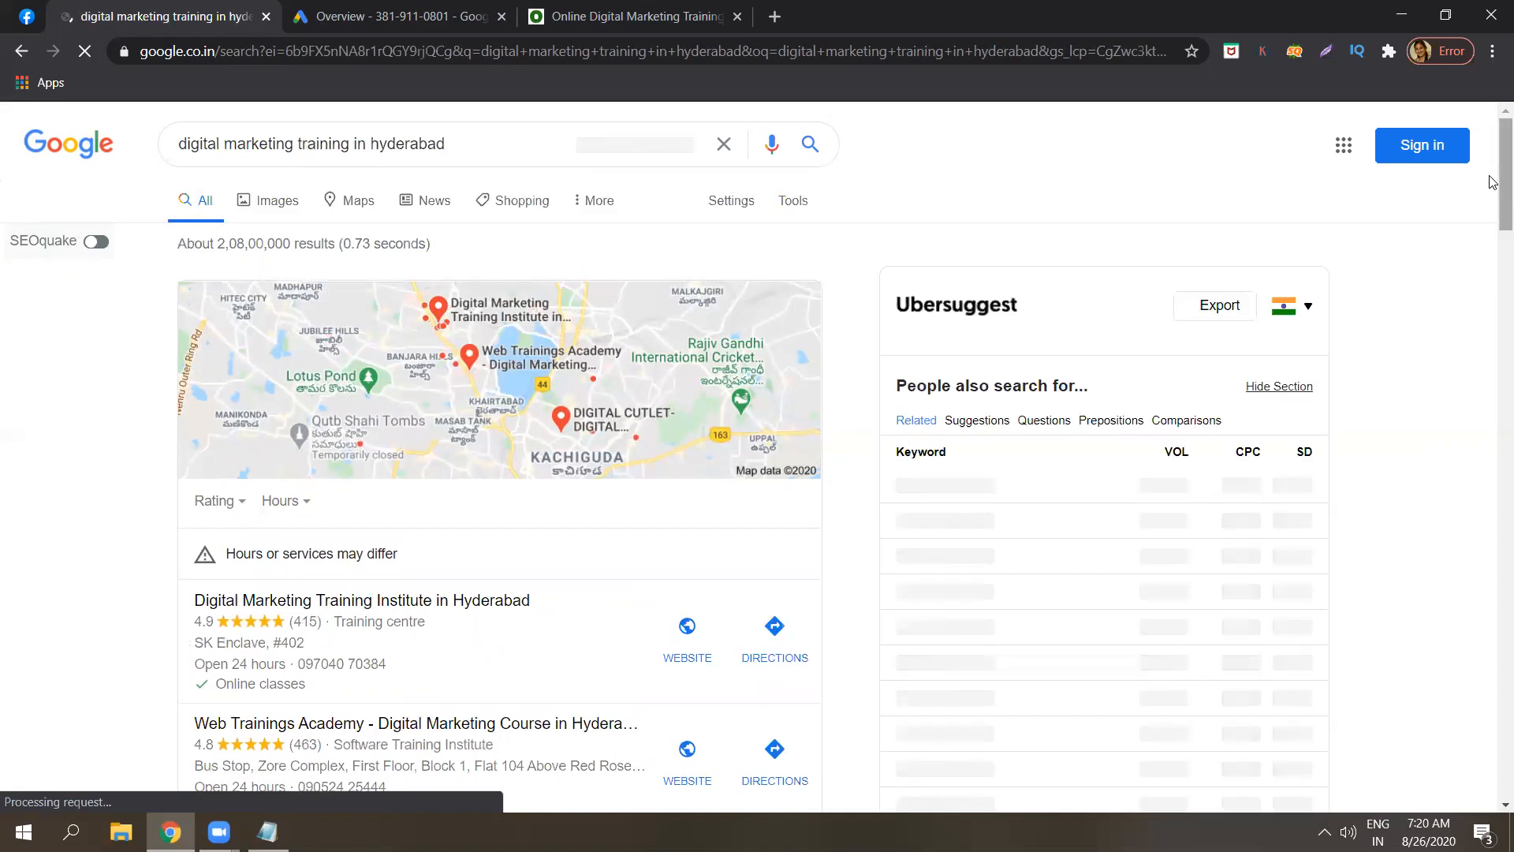
# Find the IIM-C AI-Powered Marketing ad in the results and highlight its title and description.
pyautogui.scroll(-10, 1493, 301)
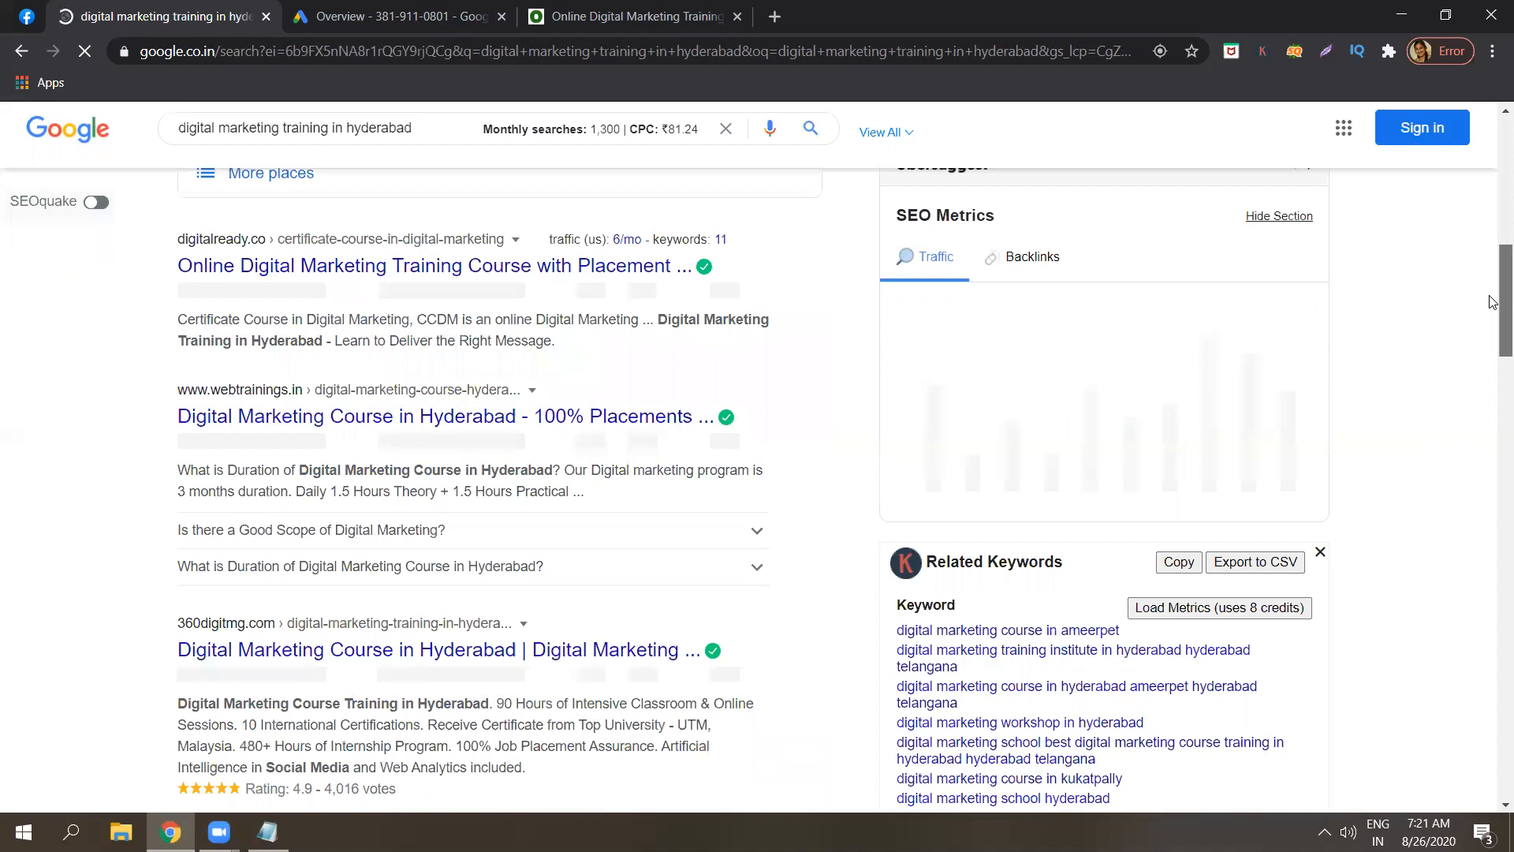
pyautogui.scroll(-12, 1493, 473)
pyautogui.scroll(-20, 1493, 546)
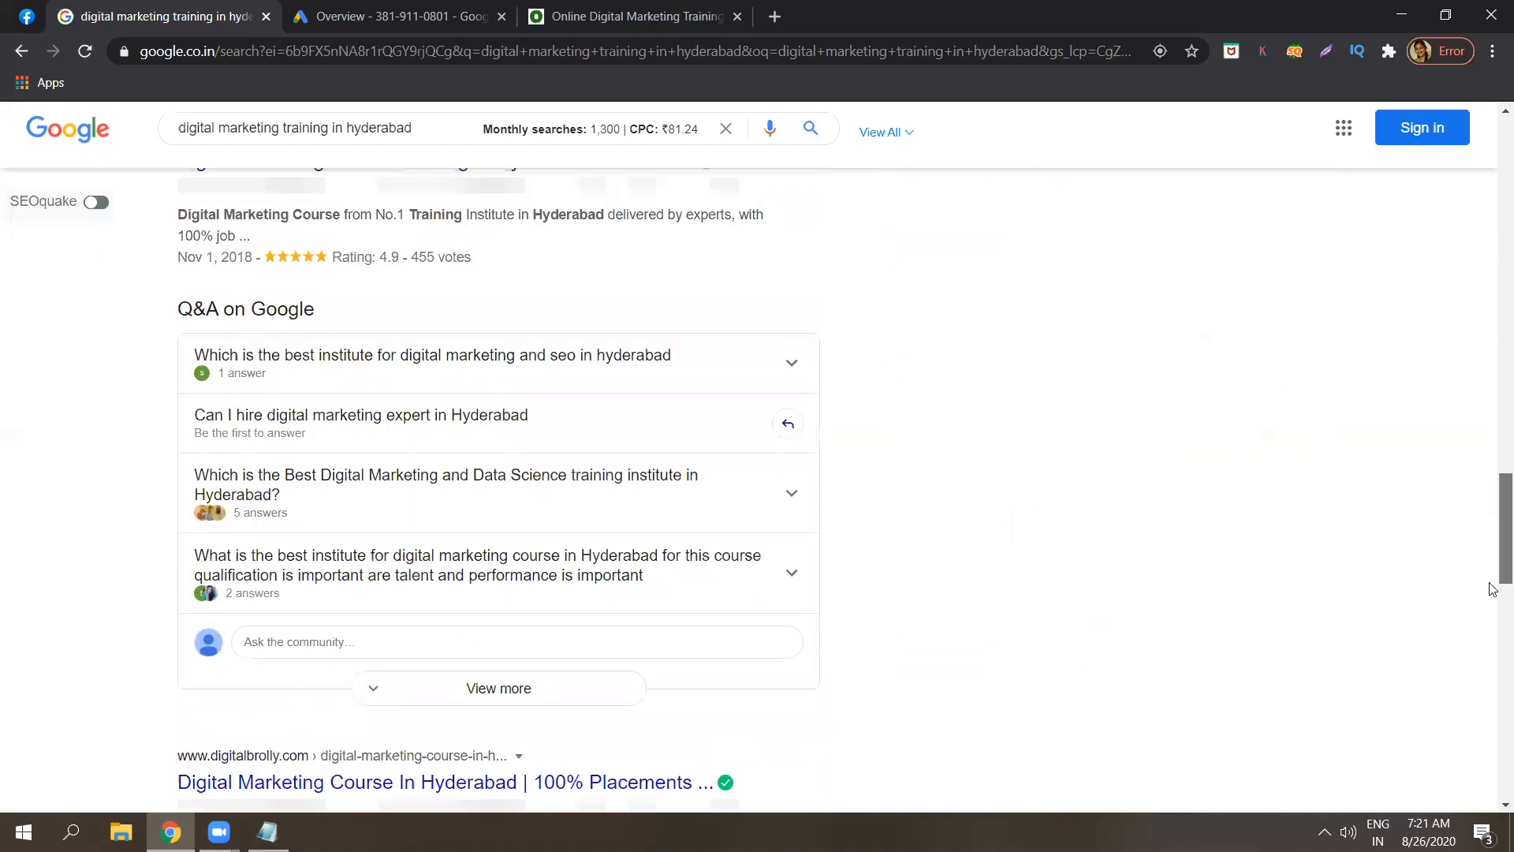
pyautogui.scroll(-1, 1493, 769)
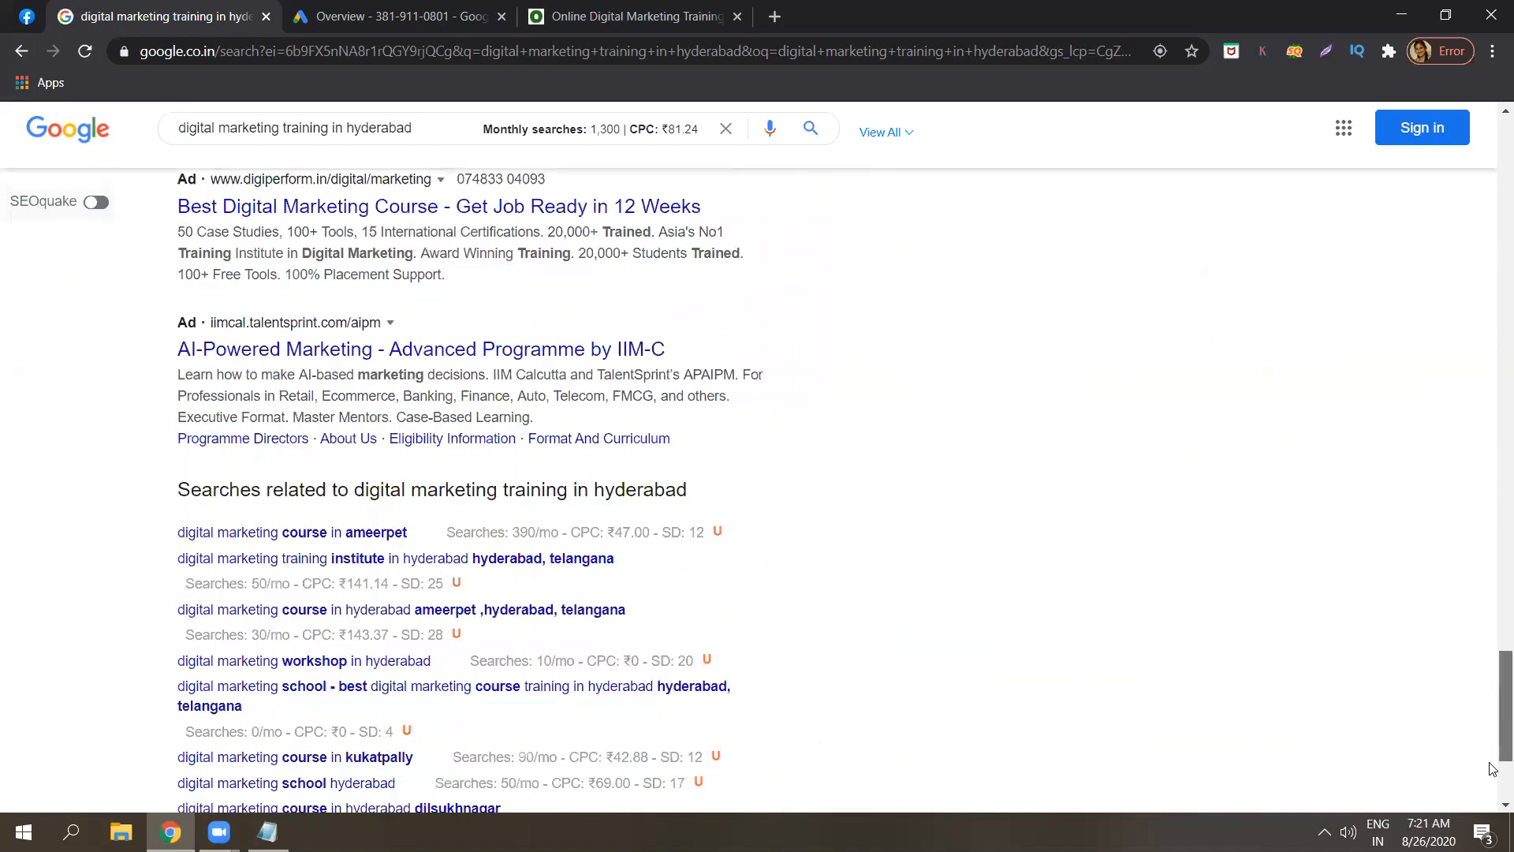
pyautogui.scroll(2, 1493, 753)
pyautogui.scroll(1, 1493, 733)
pyautogui.scroll(3, 1493, 730)
pyautogui.scroll(-1, 1493, 722)
pyautogui.scroll(-4, 1493, 742)
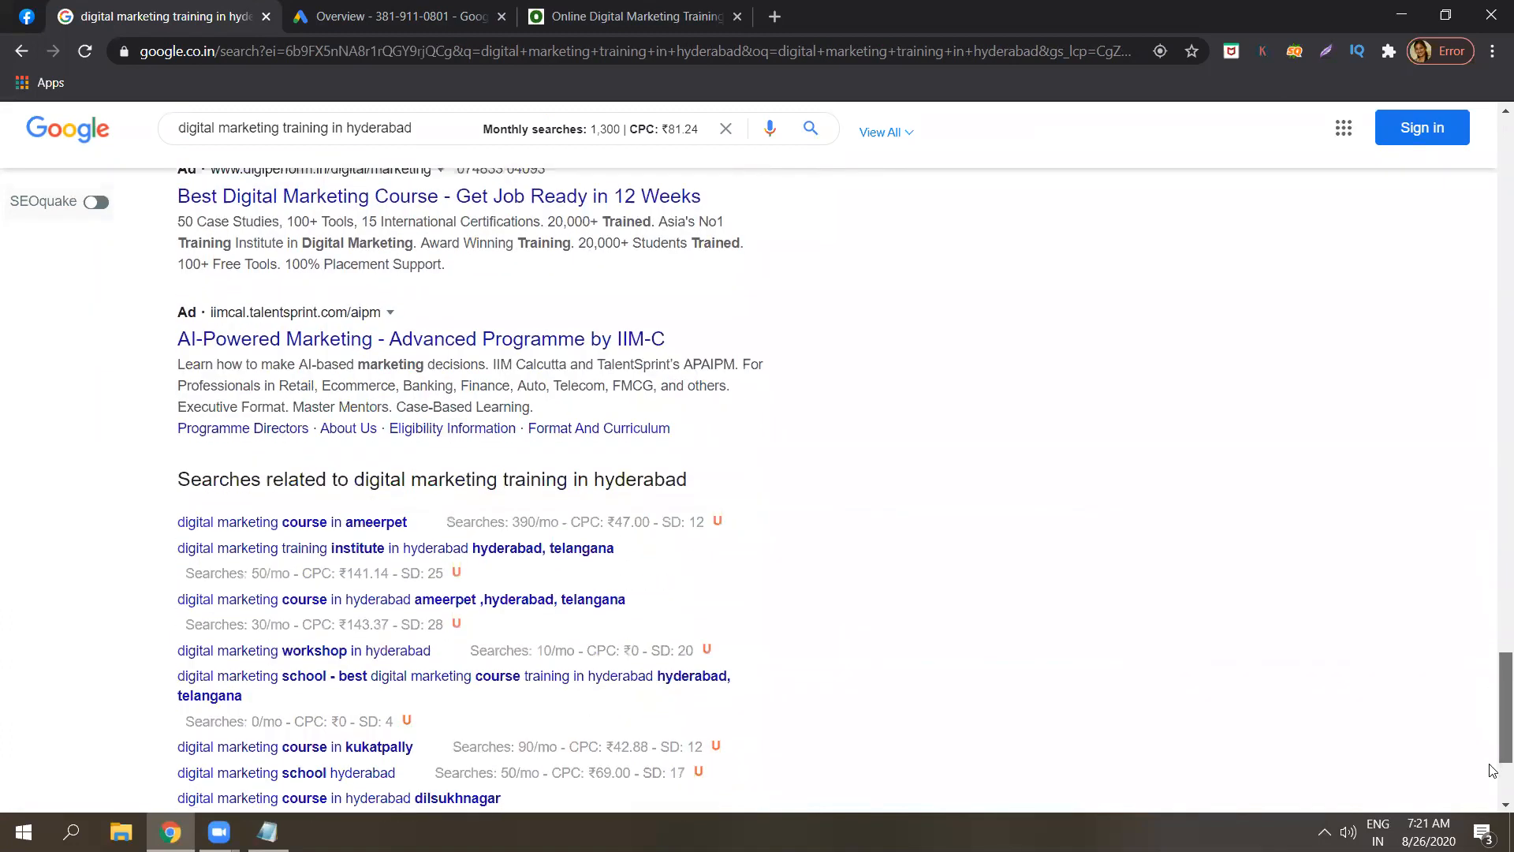
pyautogui.scroll(-1, 1493, 770)
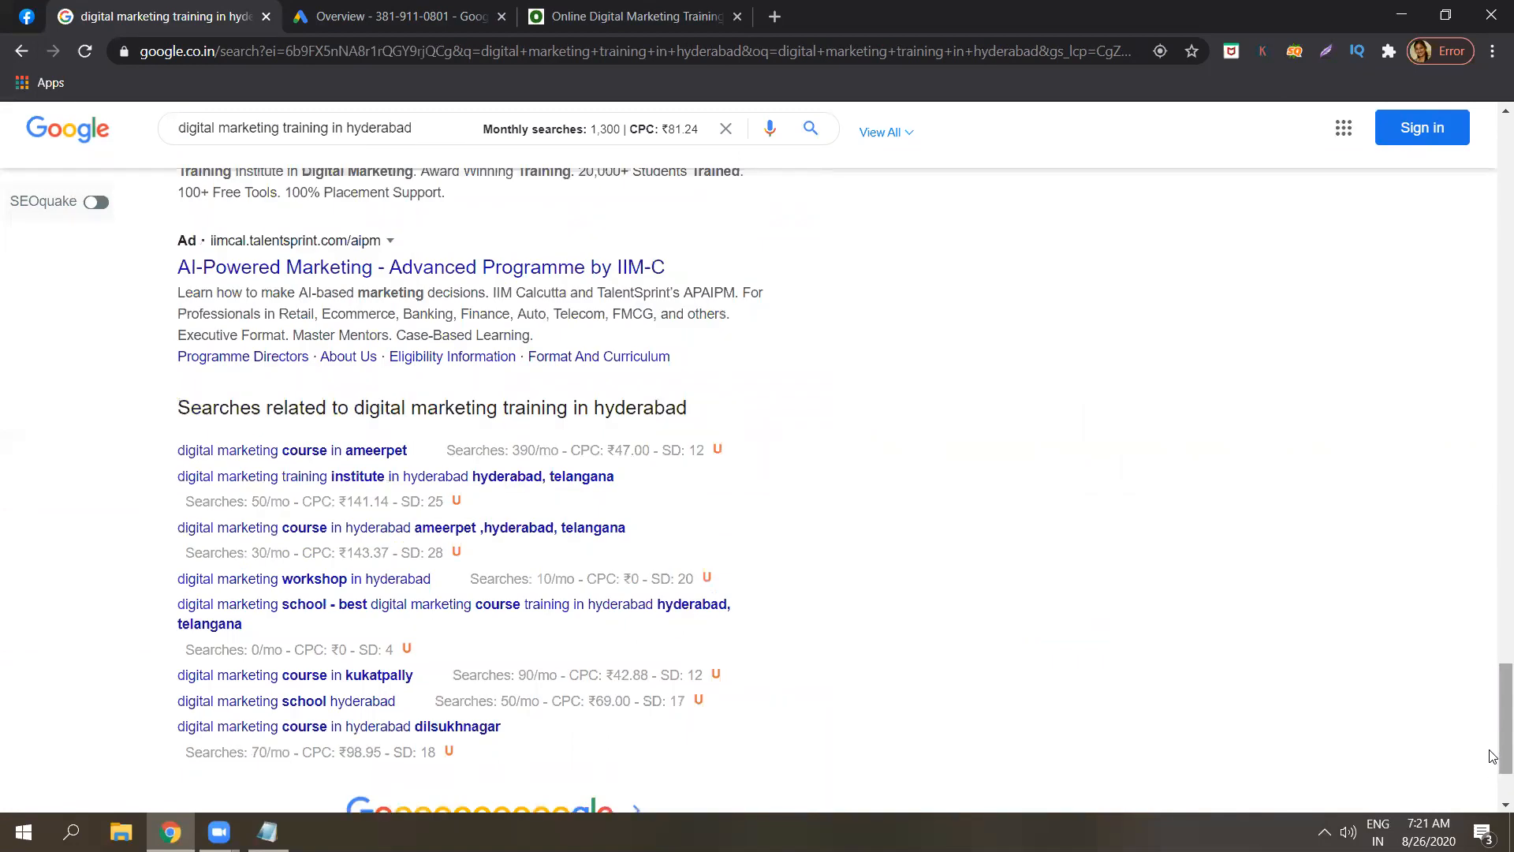
pyautogui.scroll(-2, 1493, 765)
pyautogui.scroll(6, 1493, 741)
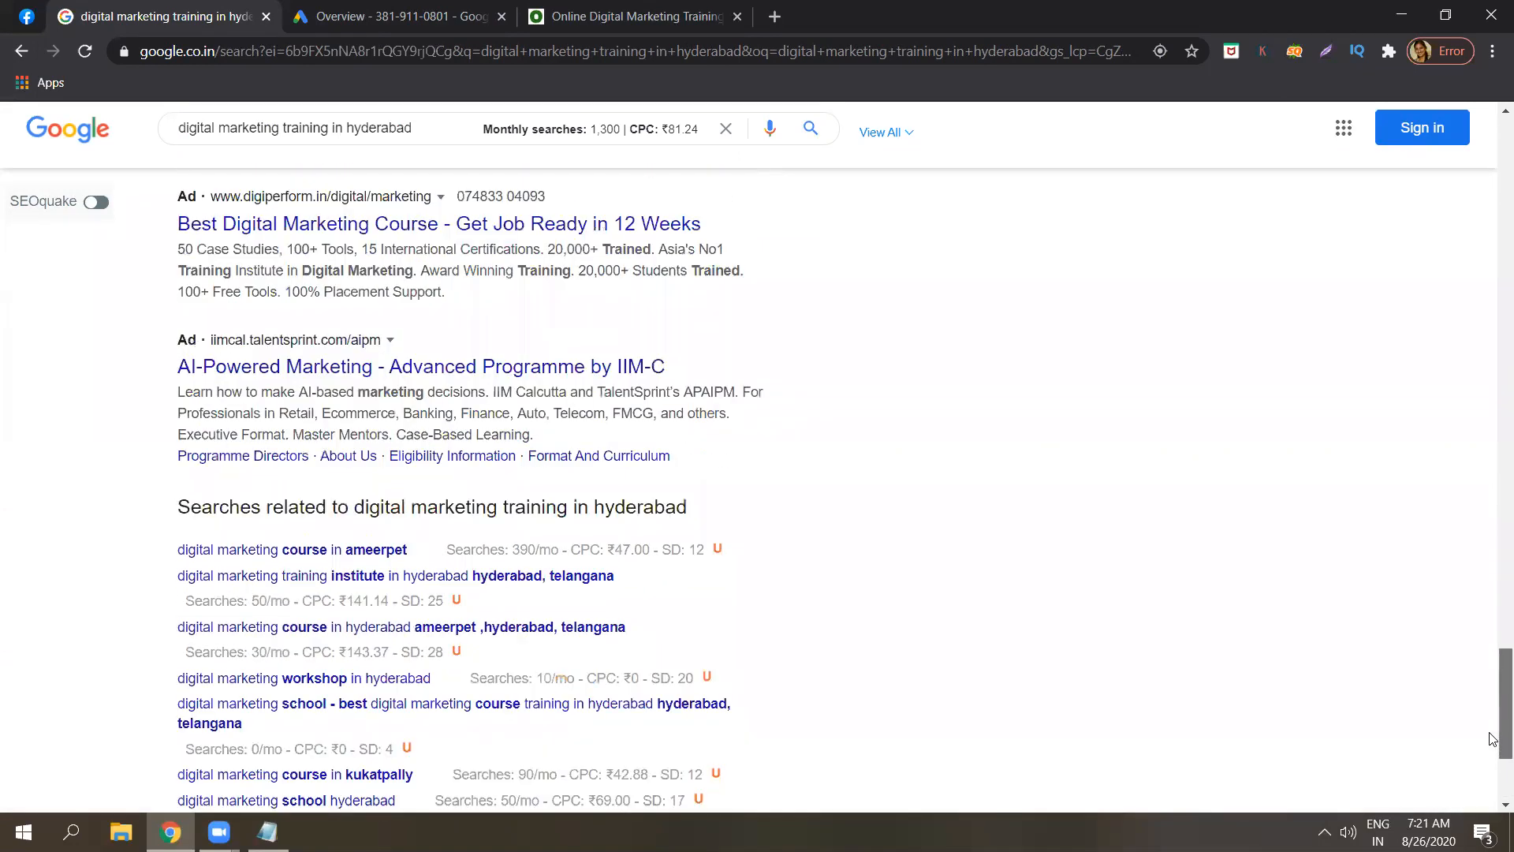
pyautogui.scroll(1, 1493, 702)
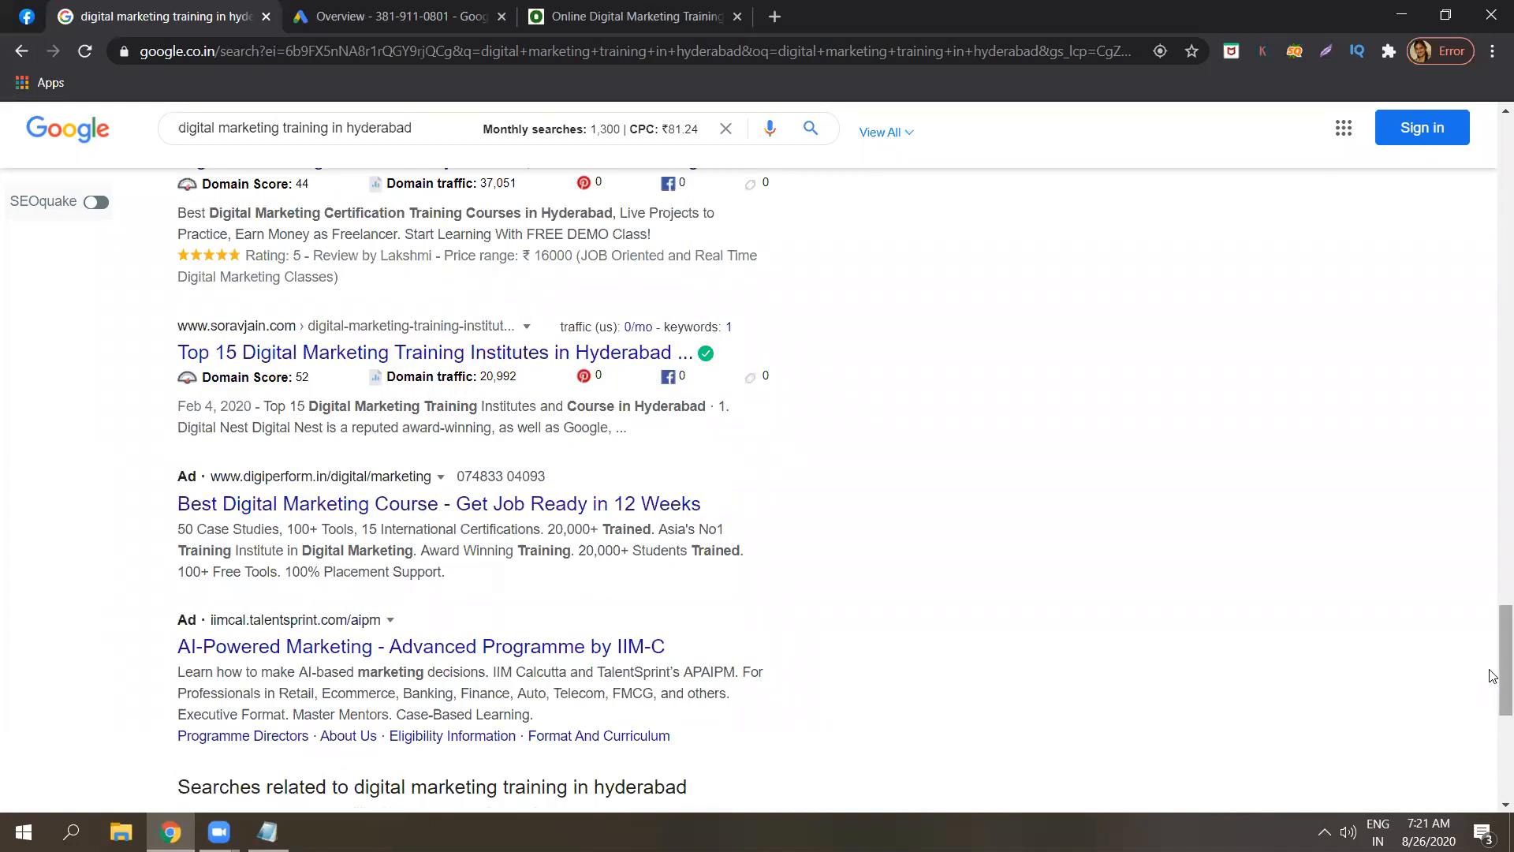
pyautogui.scroll(-1, 1491, 683)
pyautogui.scroll(-2, 1493, 685)
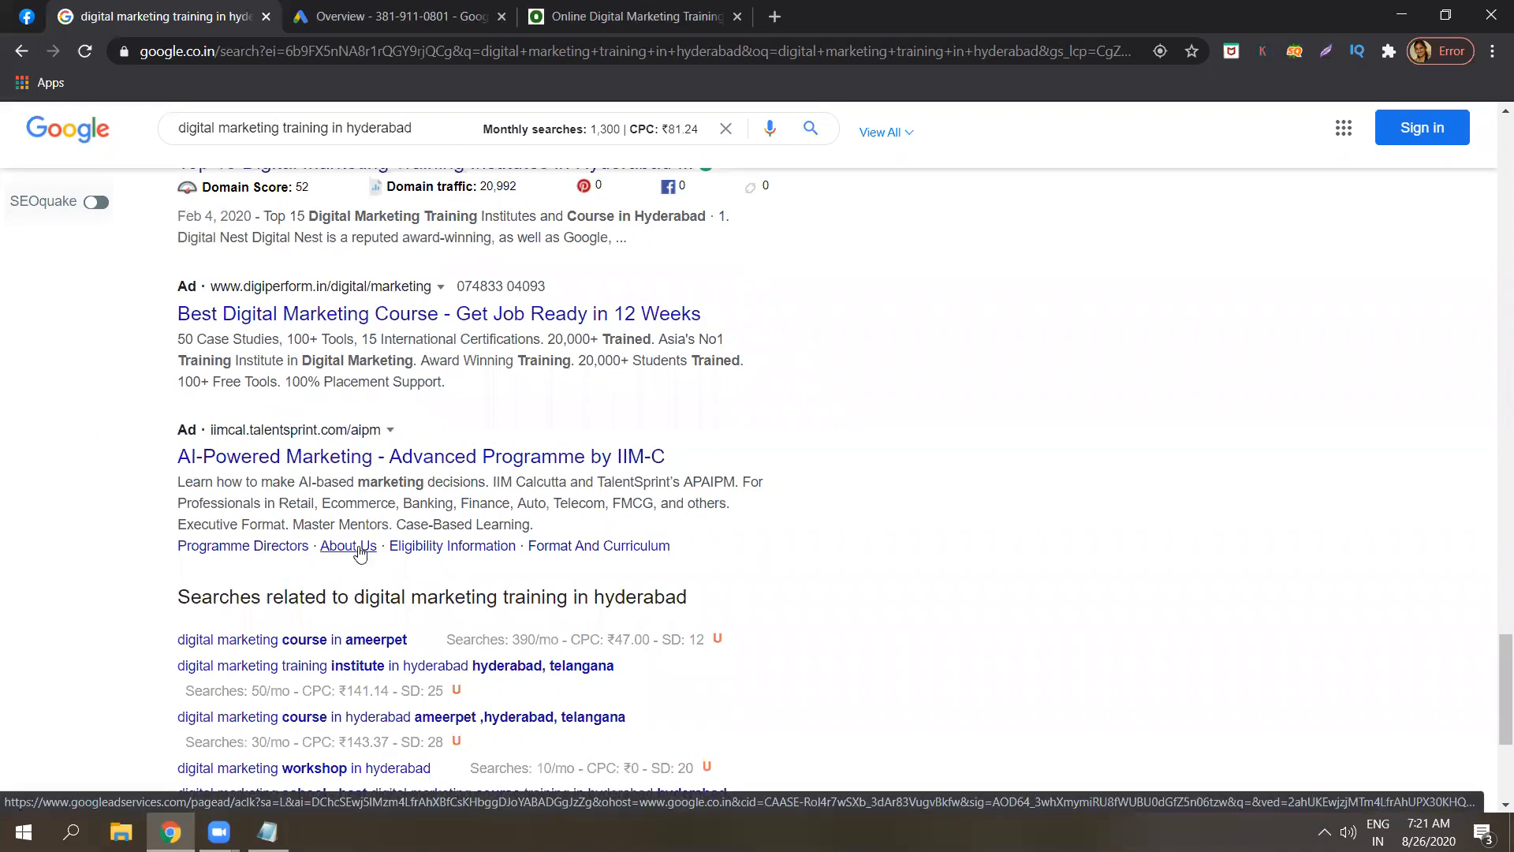
pyautogui.tripleClick(388, 511)
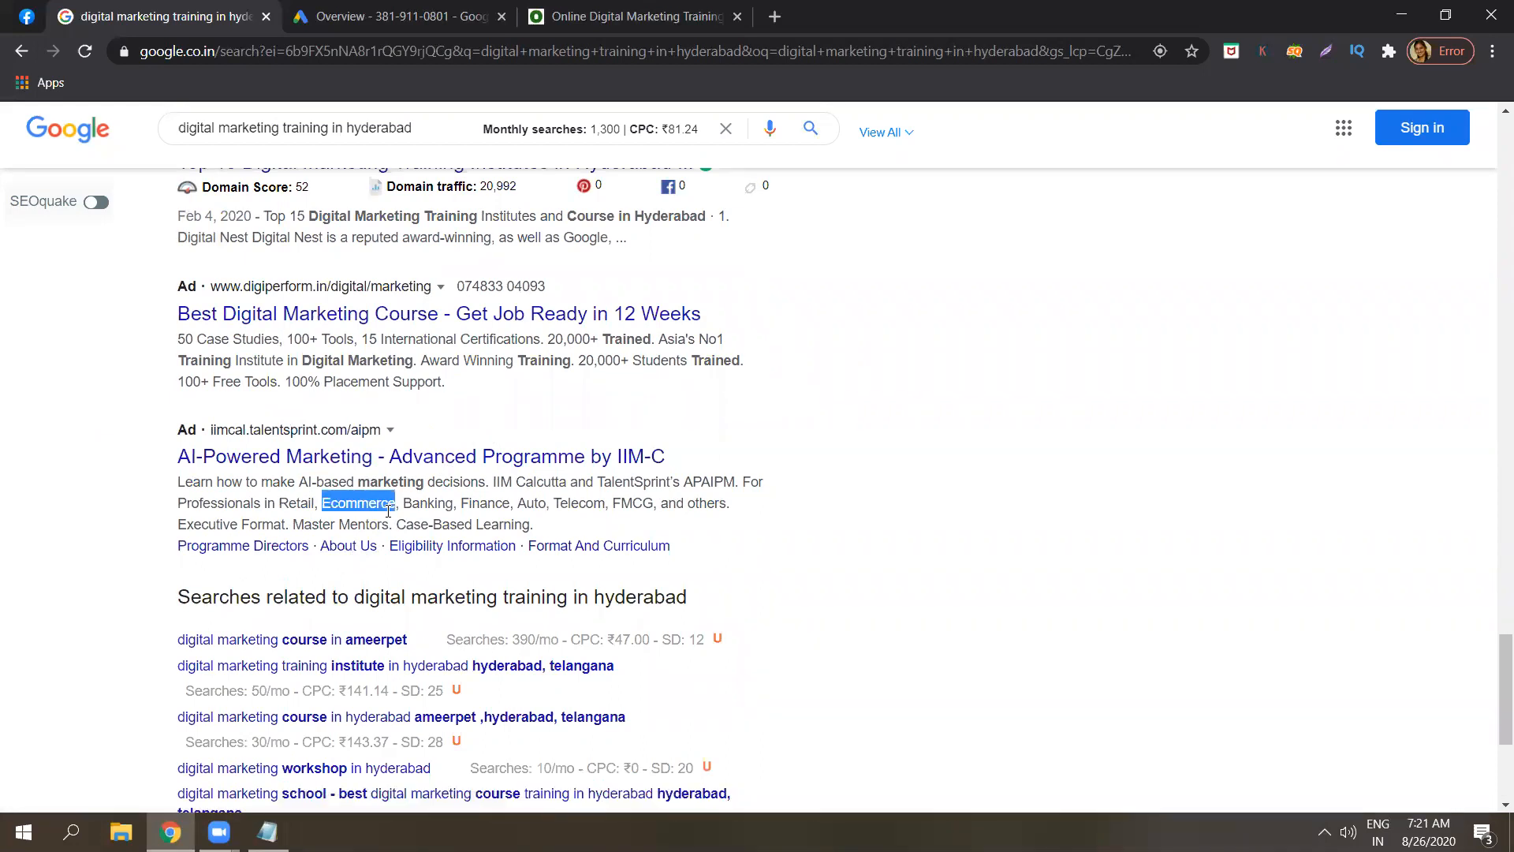
pyautogui.tripleClick(714, 463)
pyautogui.tripleClick(672, 497)
pyautogui.click(672, 496)
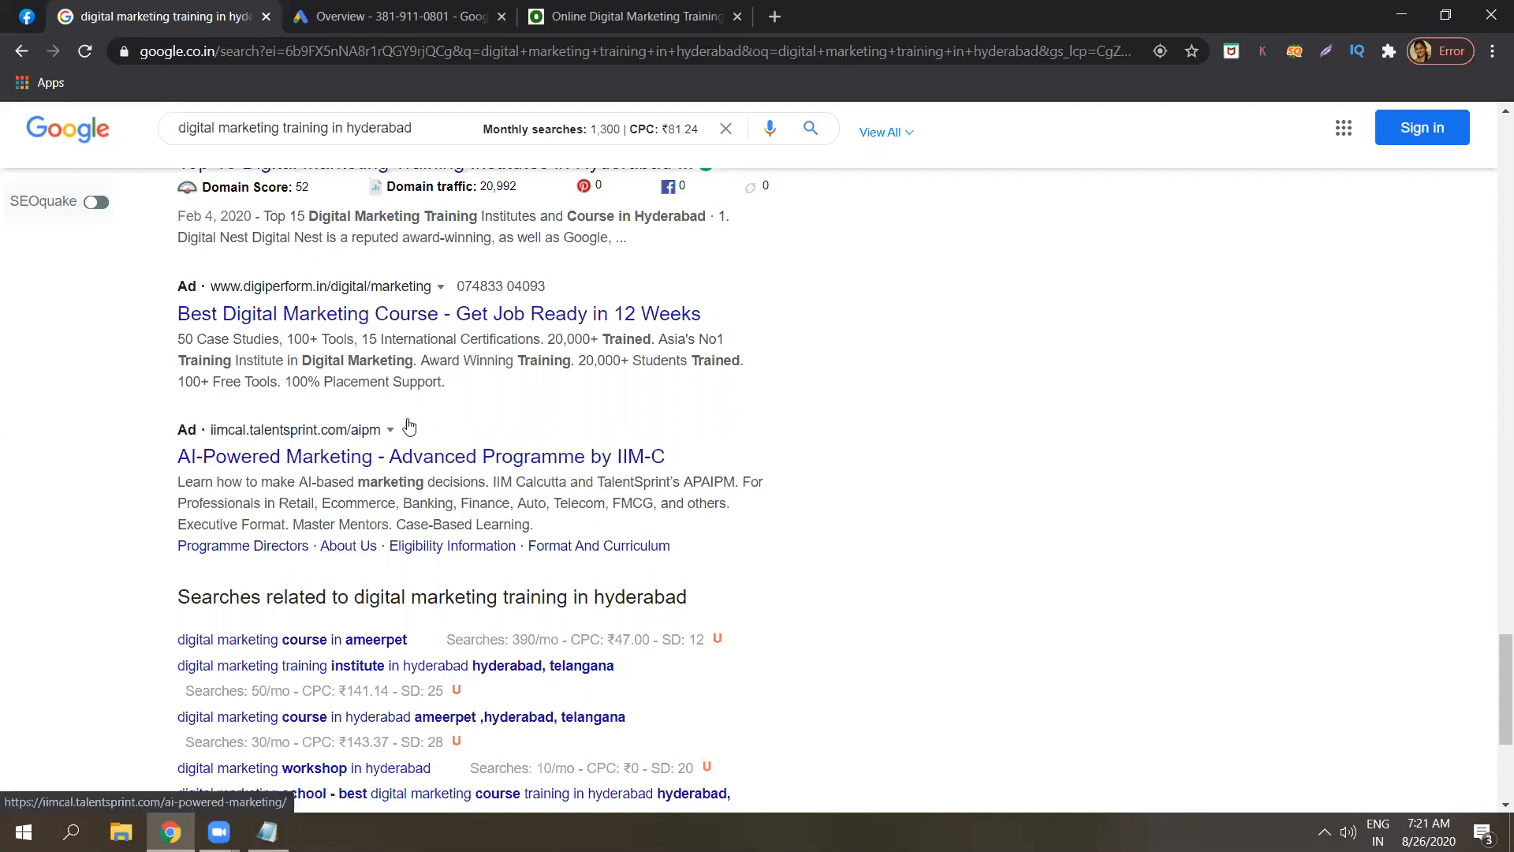
# Open the IIM-C ad's sitelink to the TalentSprint programme page, then bring Notepad forward.
pyautogui.tripleClick(414, 480)
pyautogui.click(415, 481)
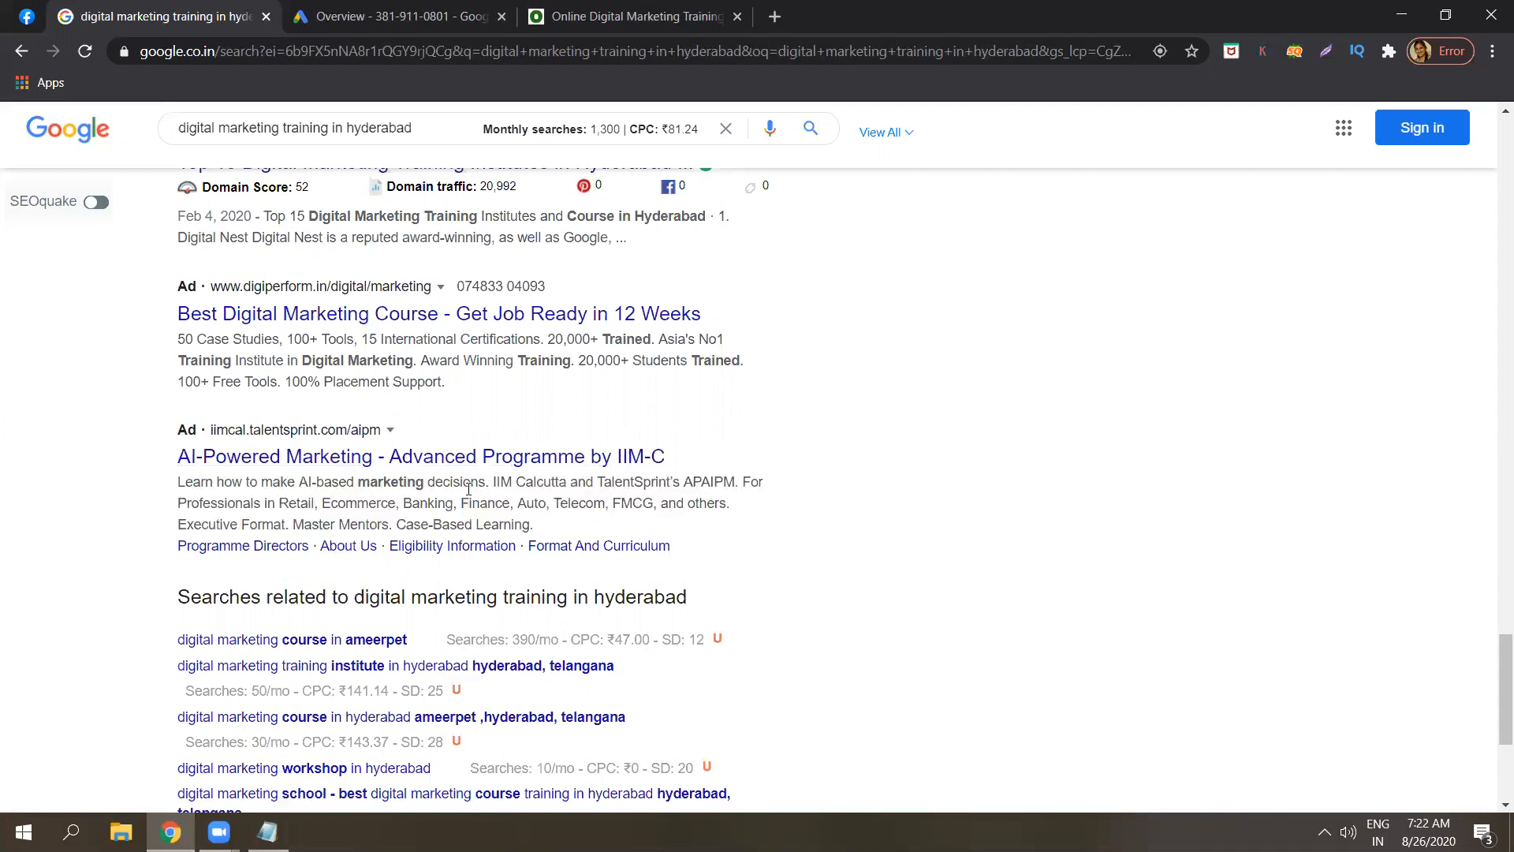
pyautogui.tripleClick(453, 489)
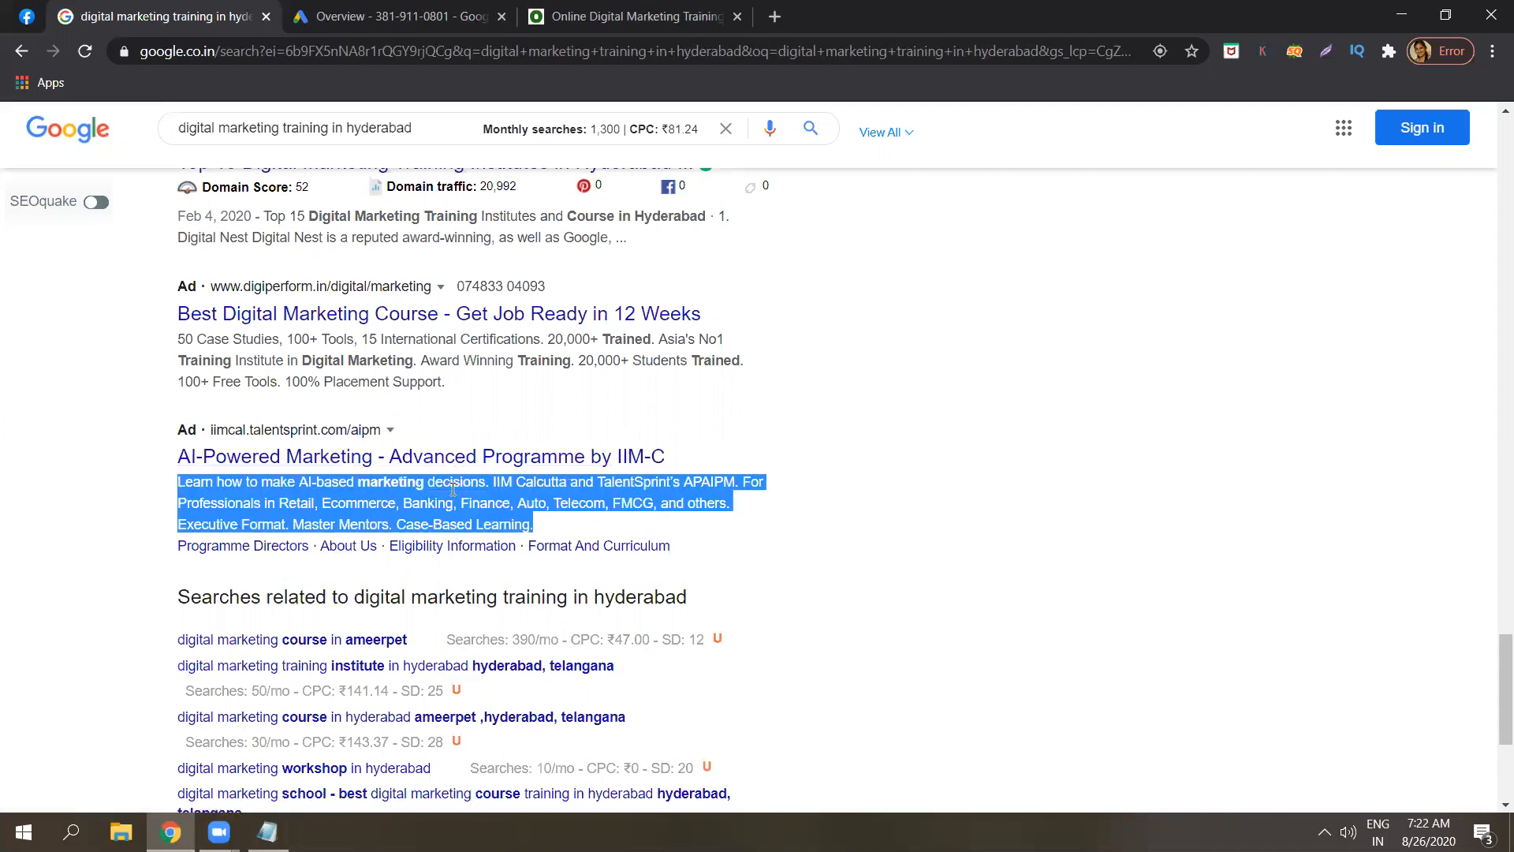
pyautogui.click(452, 489)
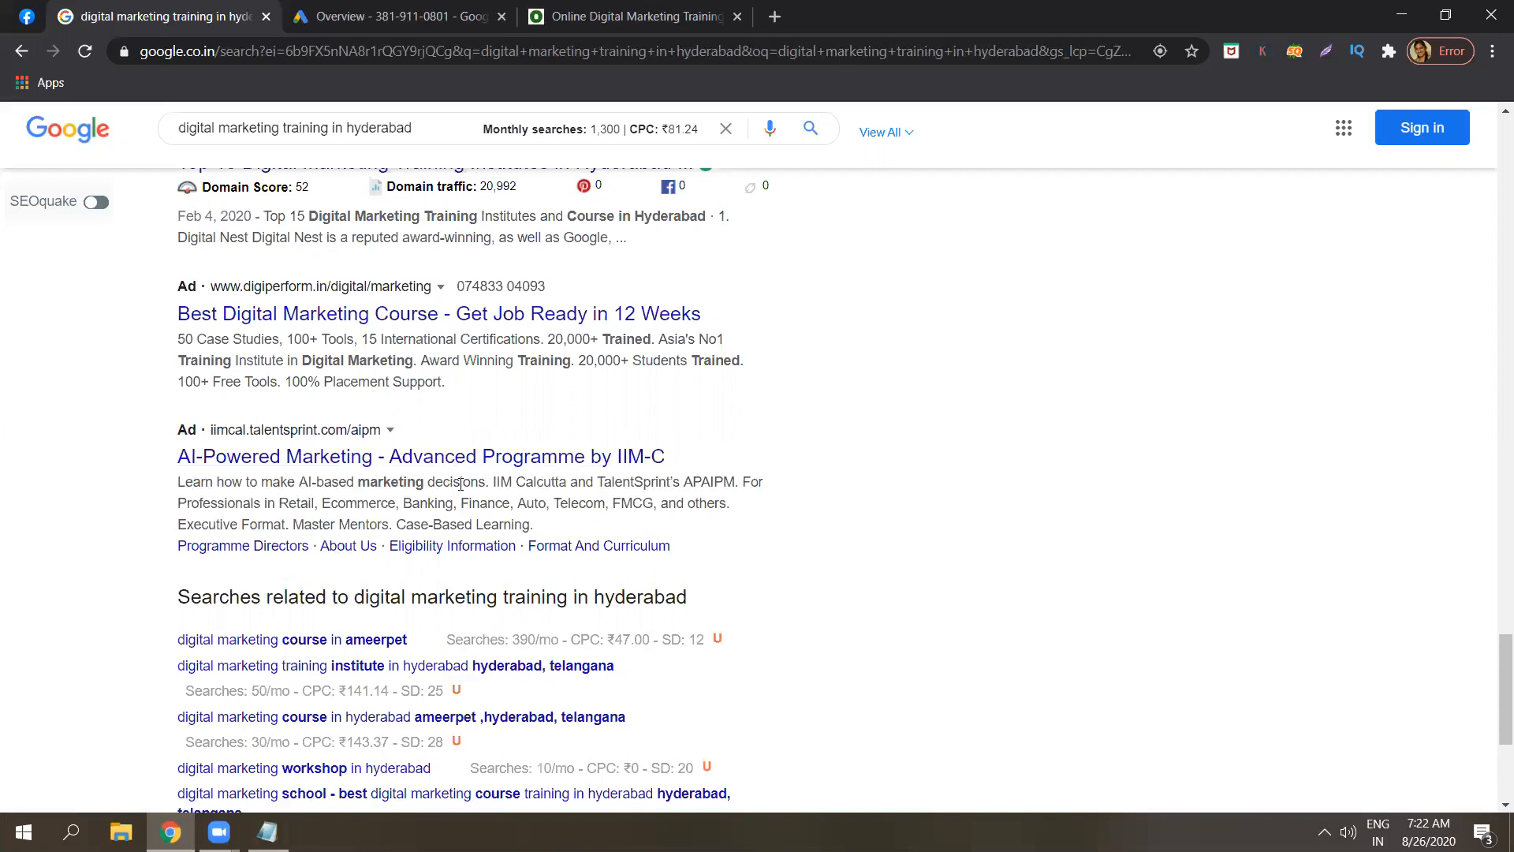
pyautogui.tripleClick(466, 484)
pyautogui.click(466, 484)
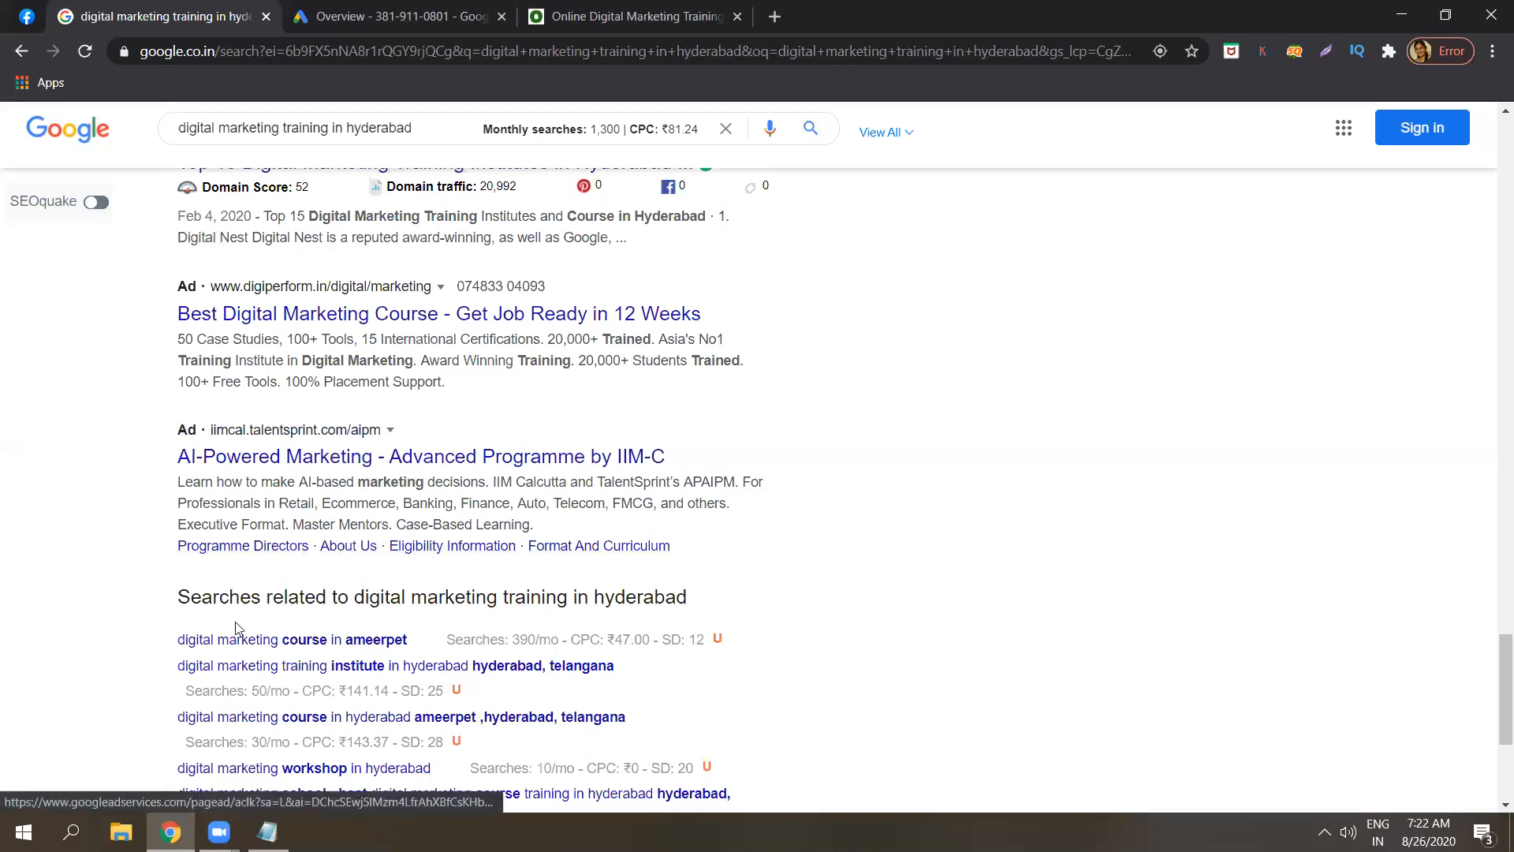
pyautogui.click(398, 553)
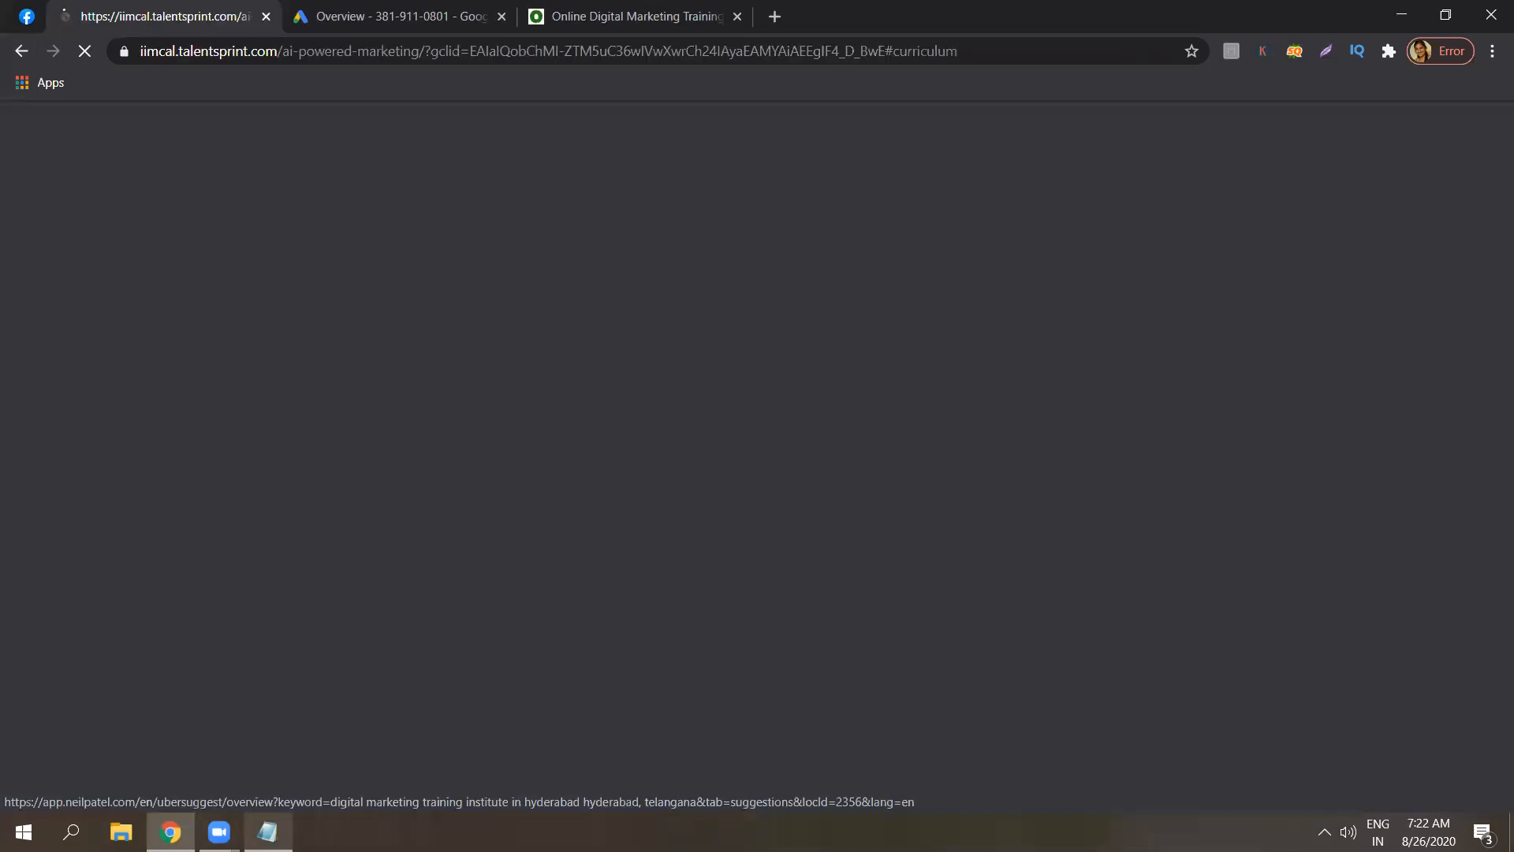
pyautogui.click(268, 832)
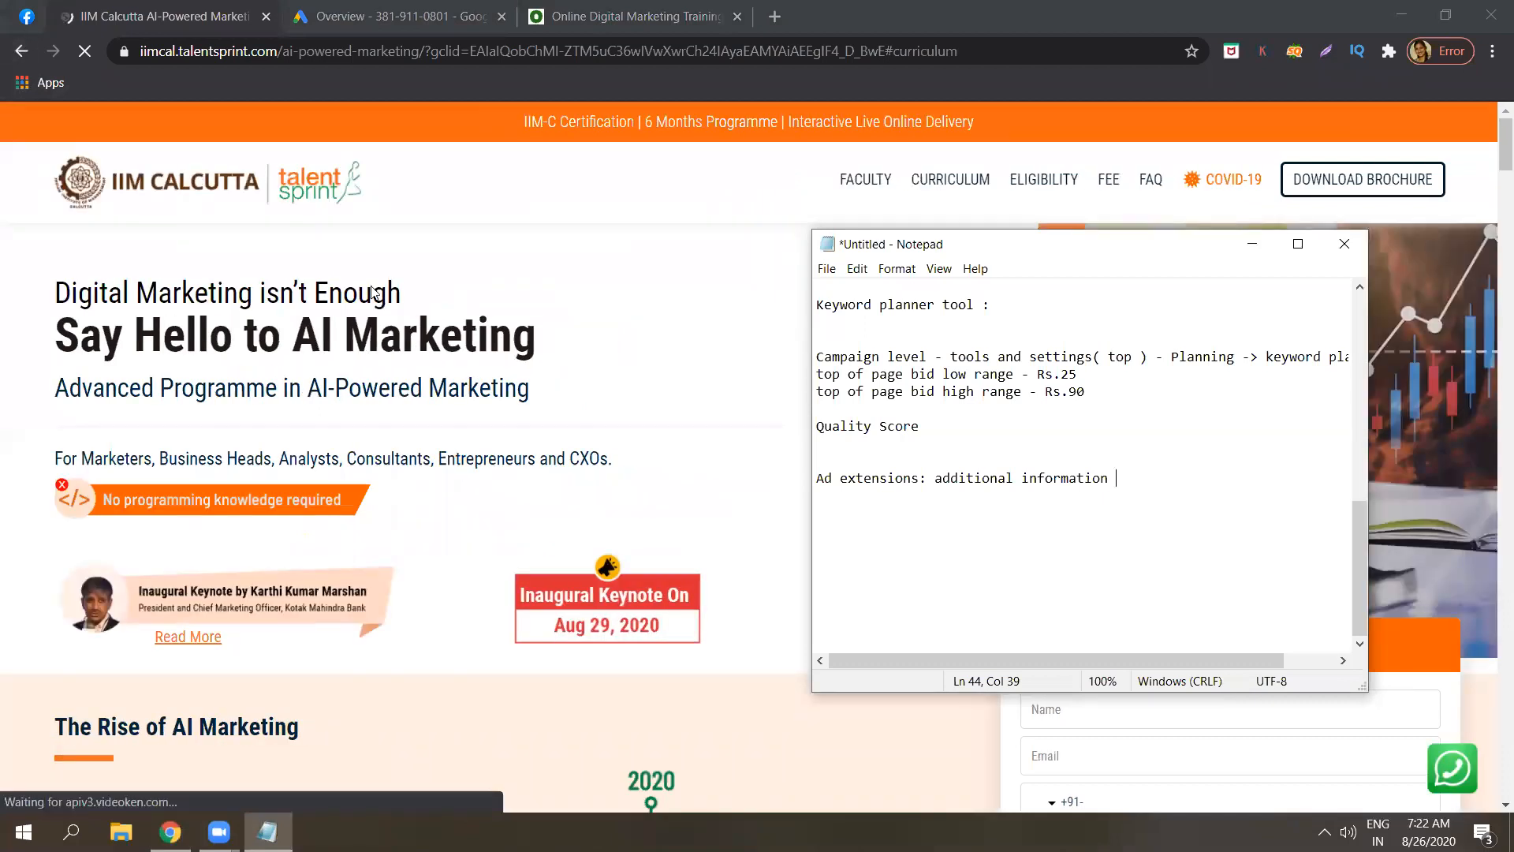
# Go to Ads & extensions > Extensions and begin a new Sitelink extension.
pyautogui.click(380, 16)
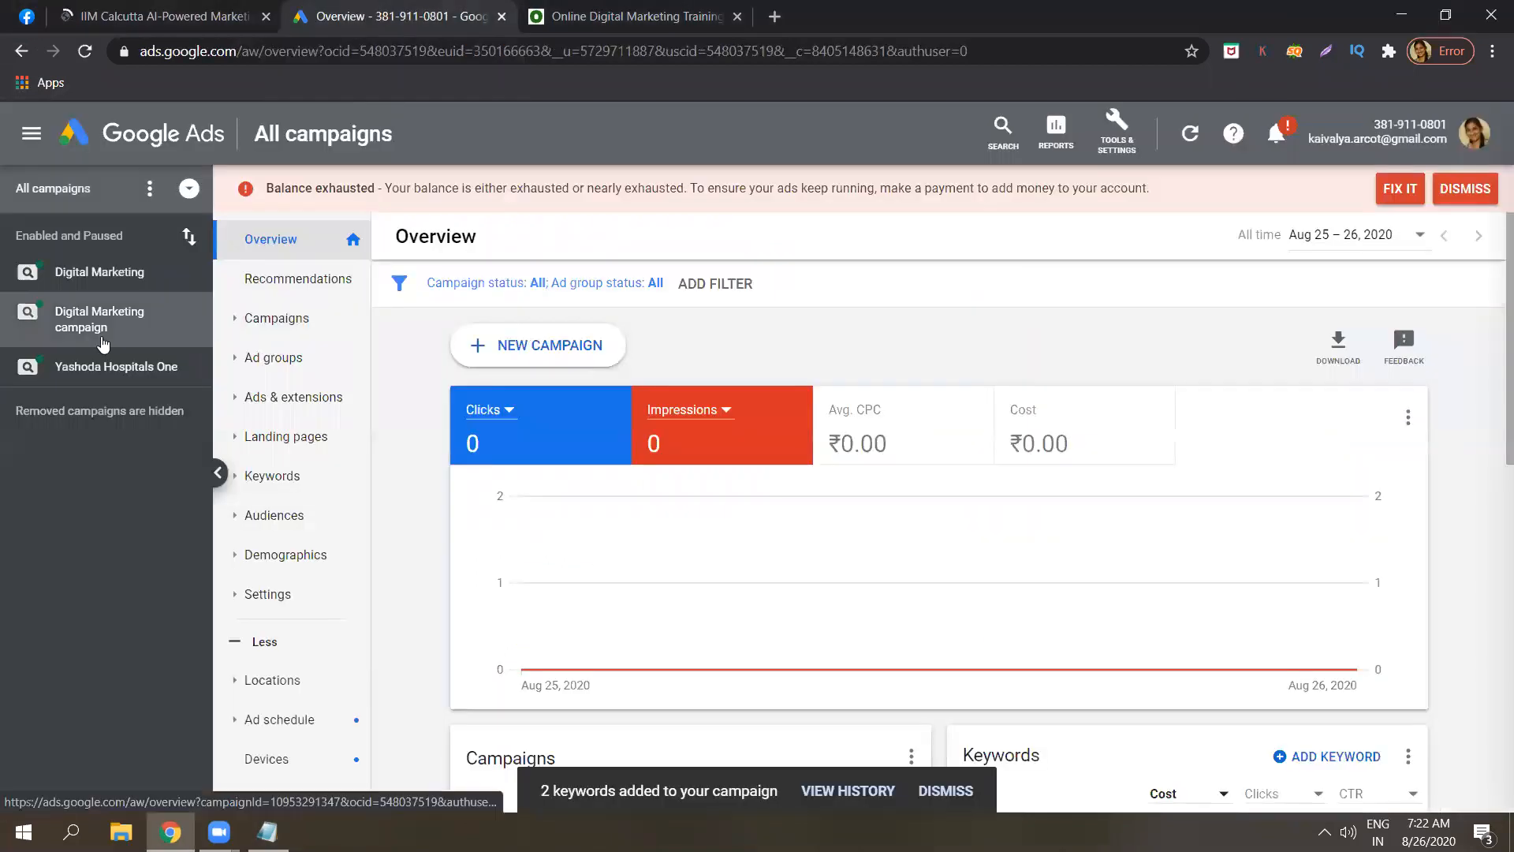
pyautogui.click(306, 411)
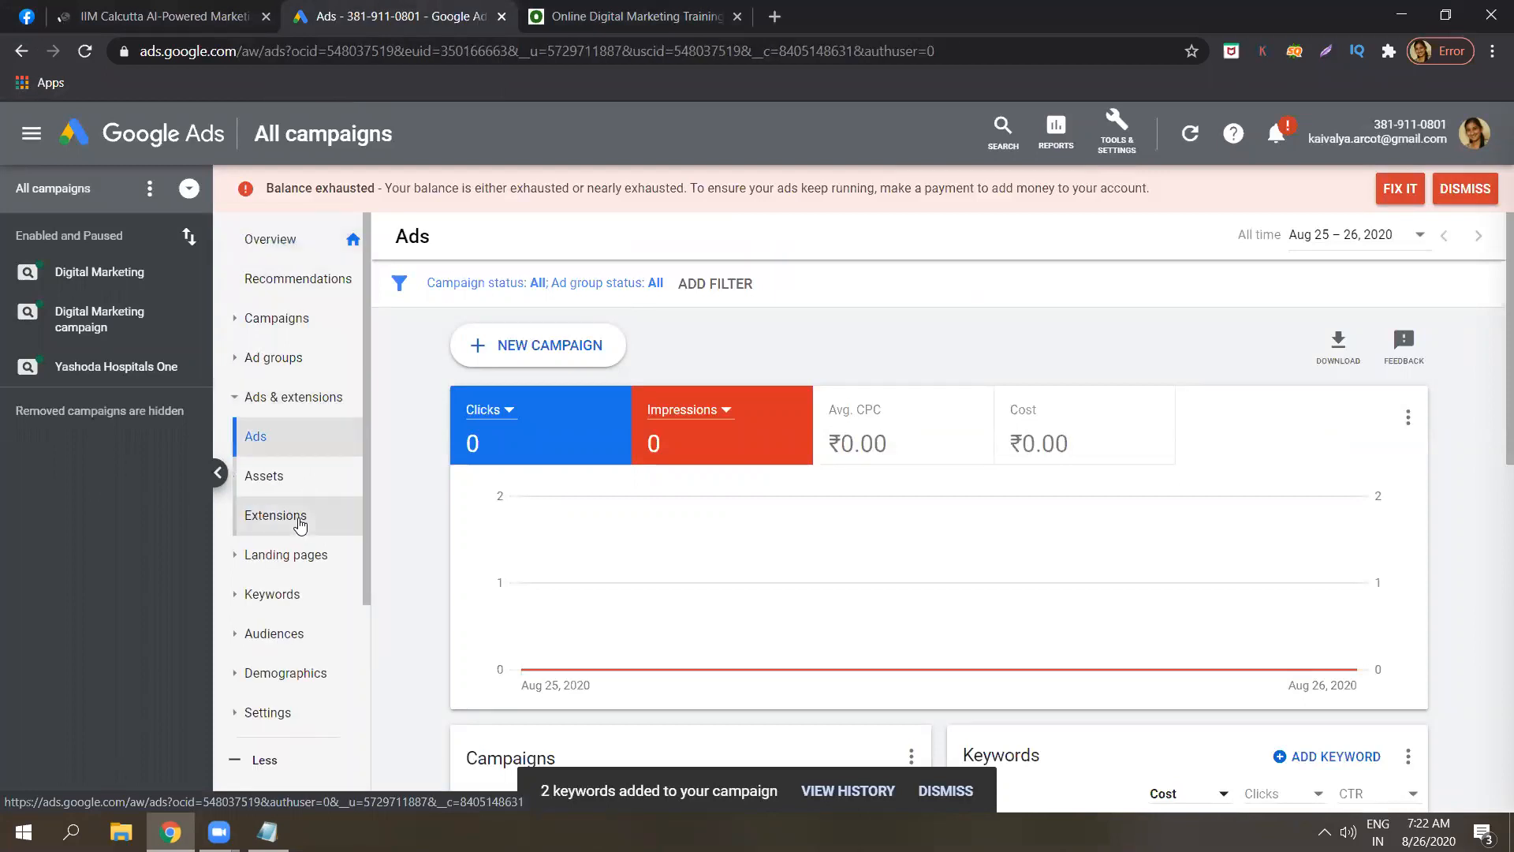
pyautogui.click(298, 517)
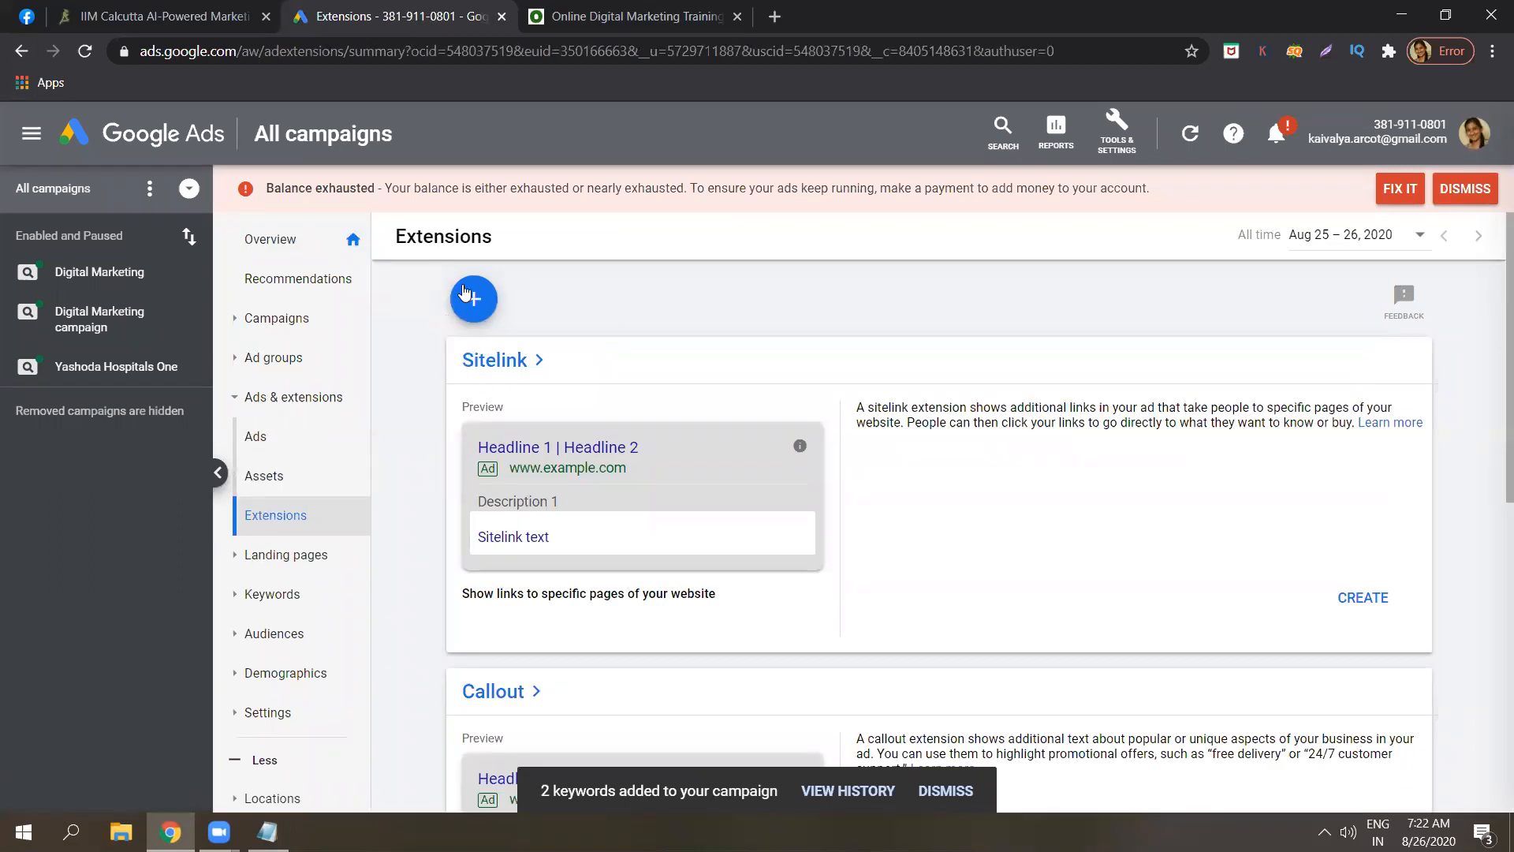
pyautogui.click(475, 303)
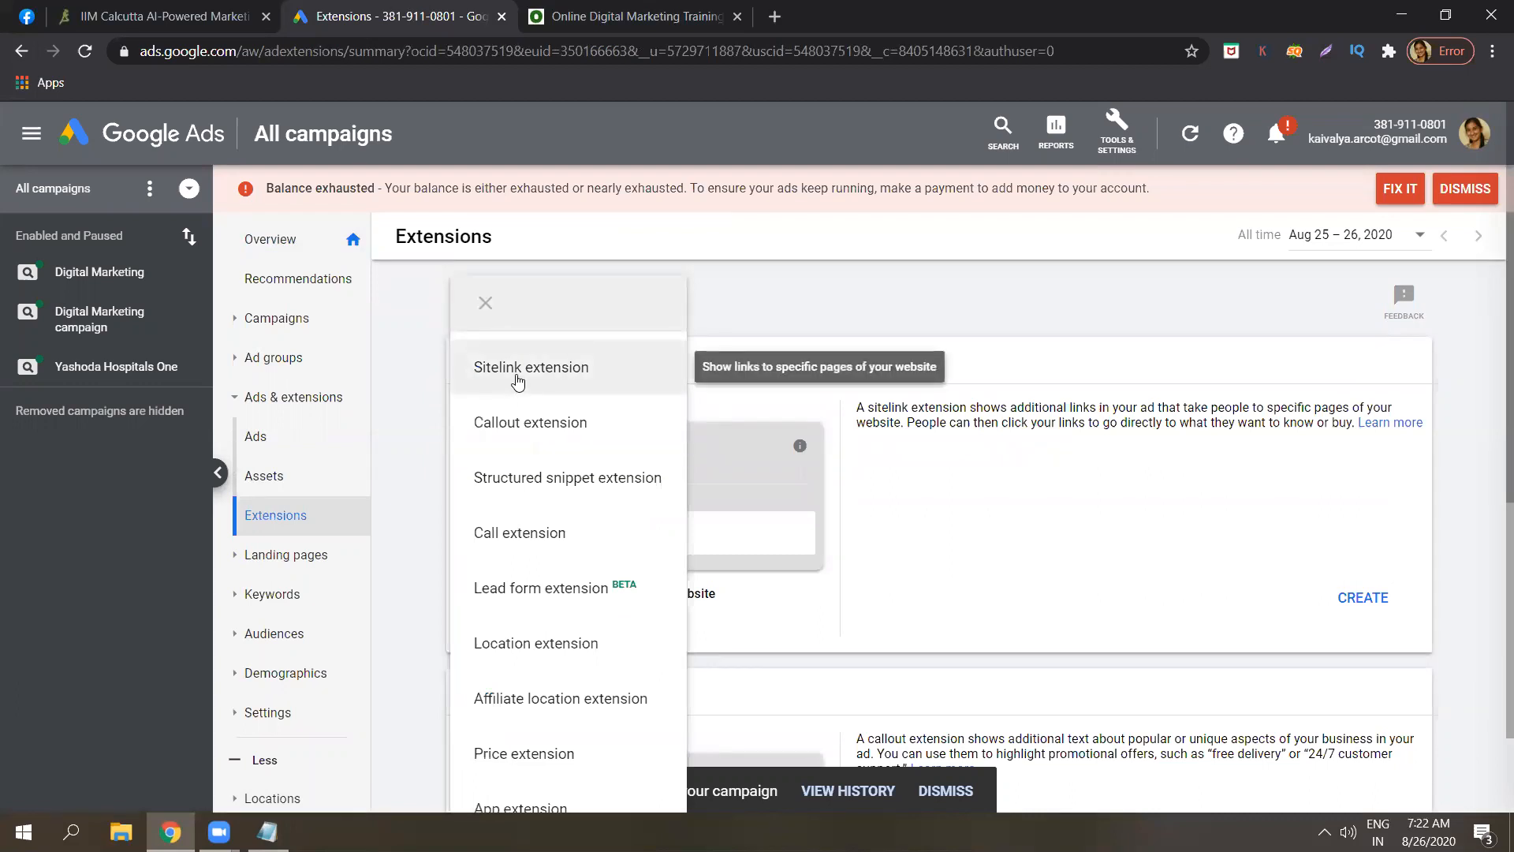
pyautogui.click(518, 383)
# Add the note '1. Sitelink extension - navigate to your site' under Ad extensions.
pyautogui.click(269, 833)
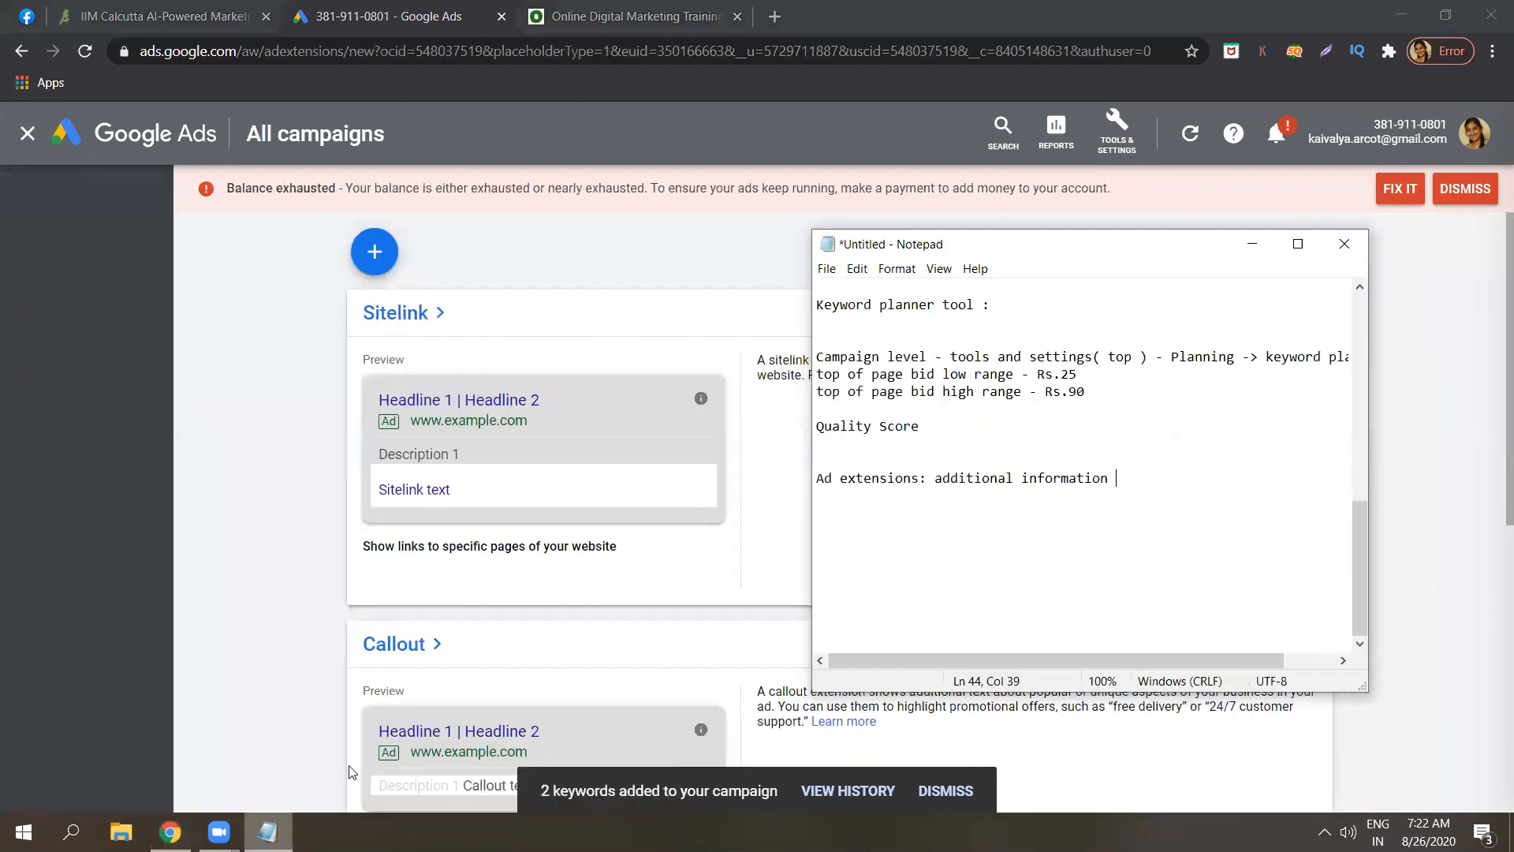
pyautogui.press('Return')
pyautogui.write('1. S')
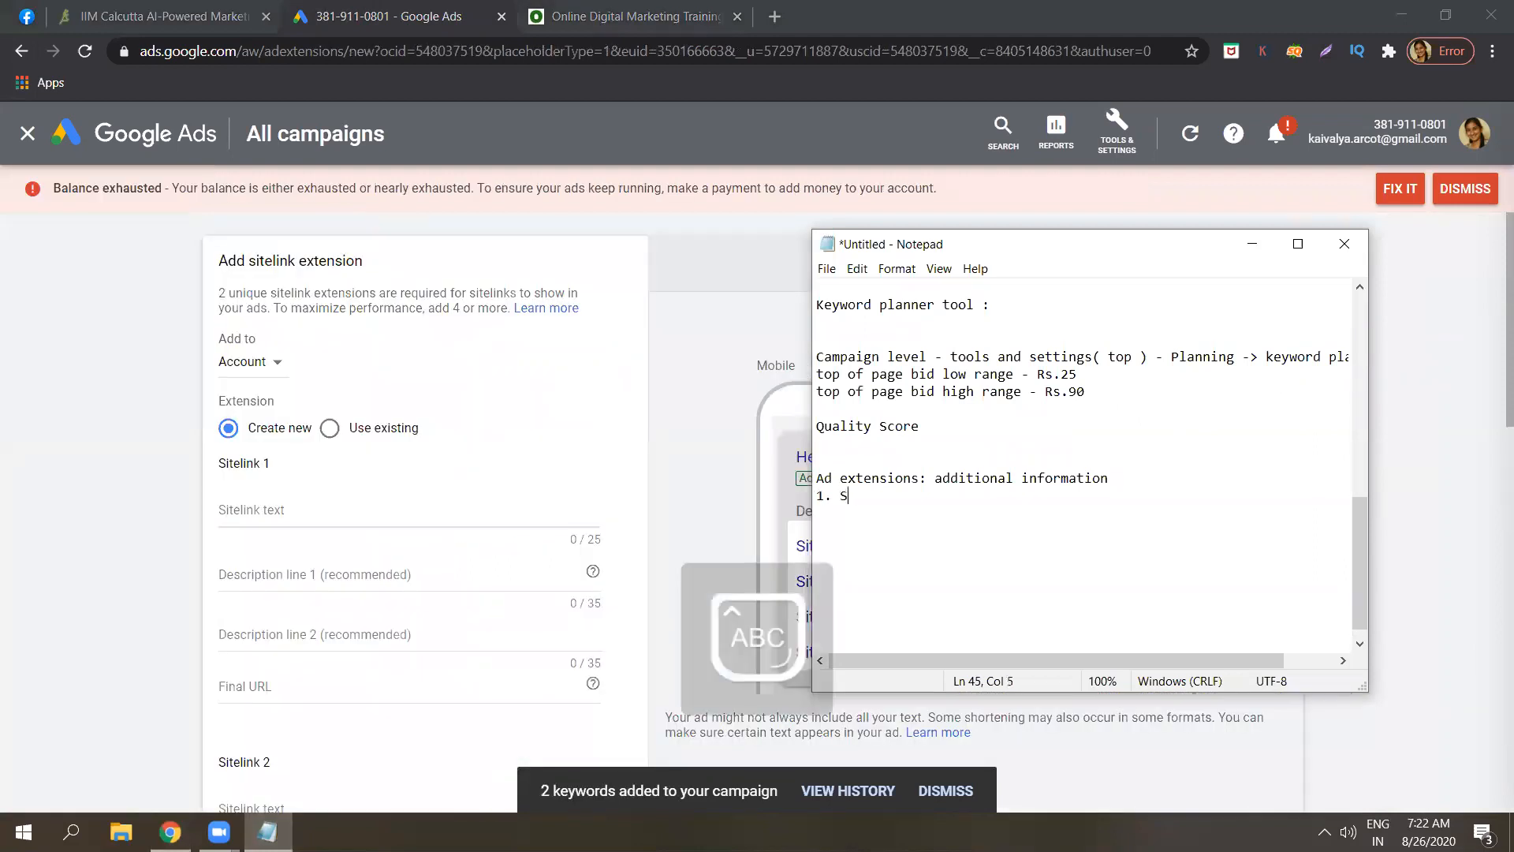
pyautogui.write('itelink ex')
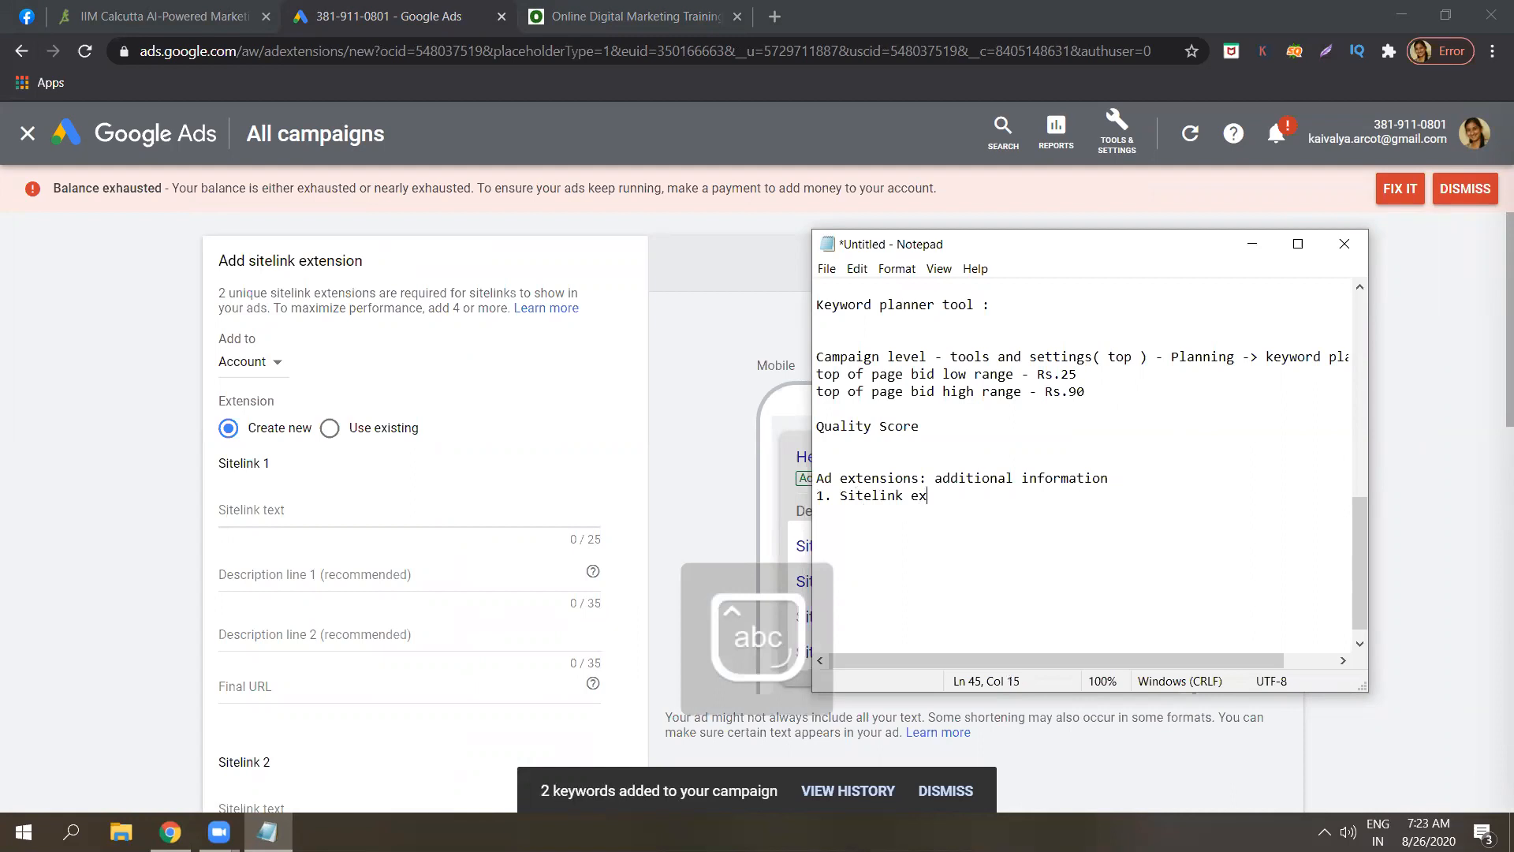
pyautogui.write('tension ')
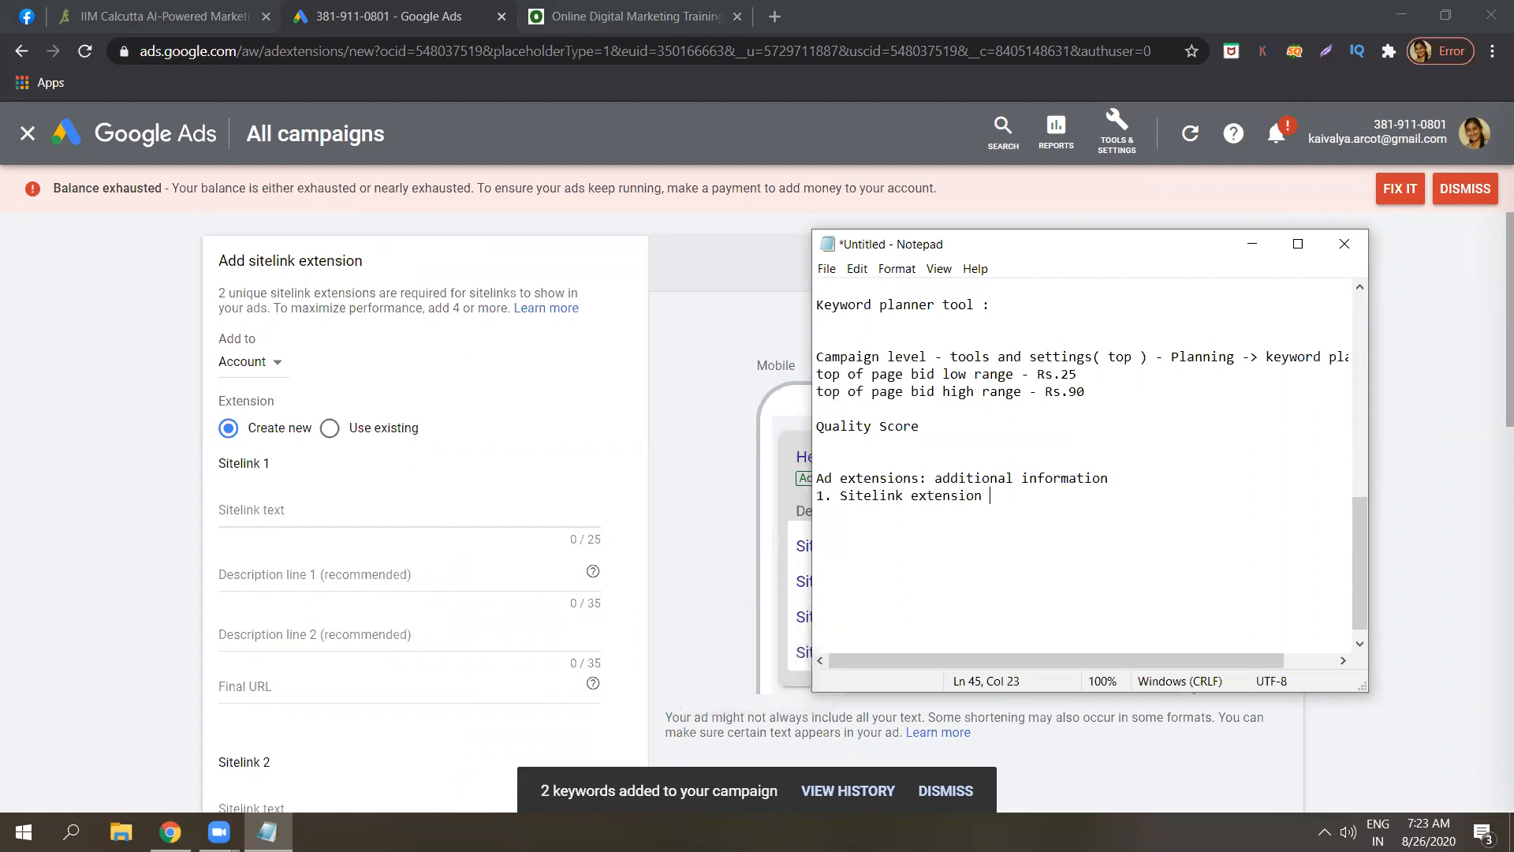
pyautogui.write('- navigate to your site ..')
# Scroll through the IIM Calcutta TalentSprint programme page, then return to the Google Ads tab.
pyautogui.click(227, 19)
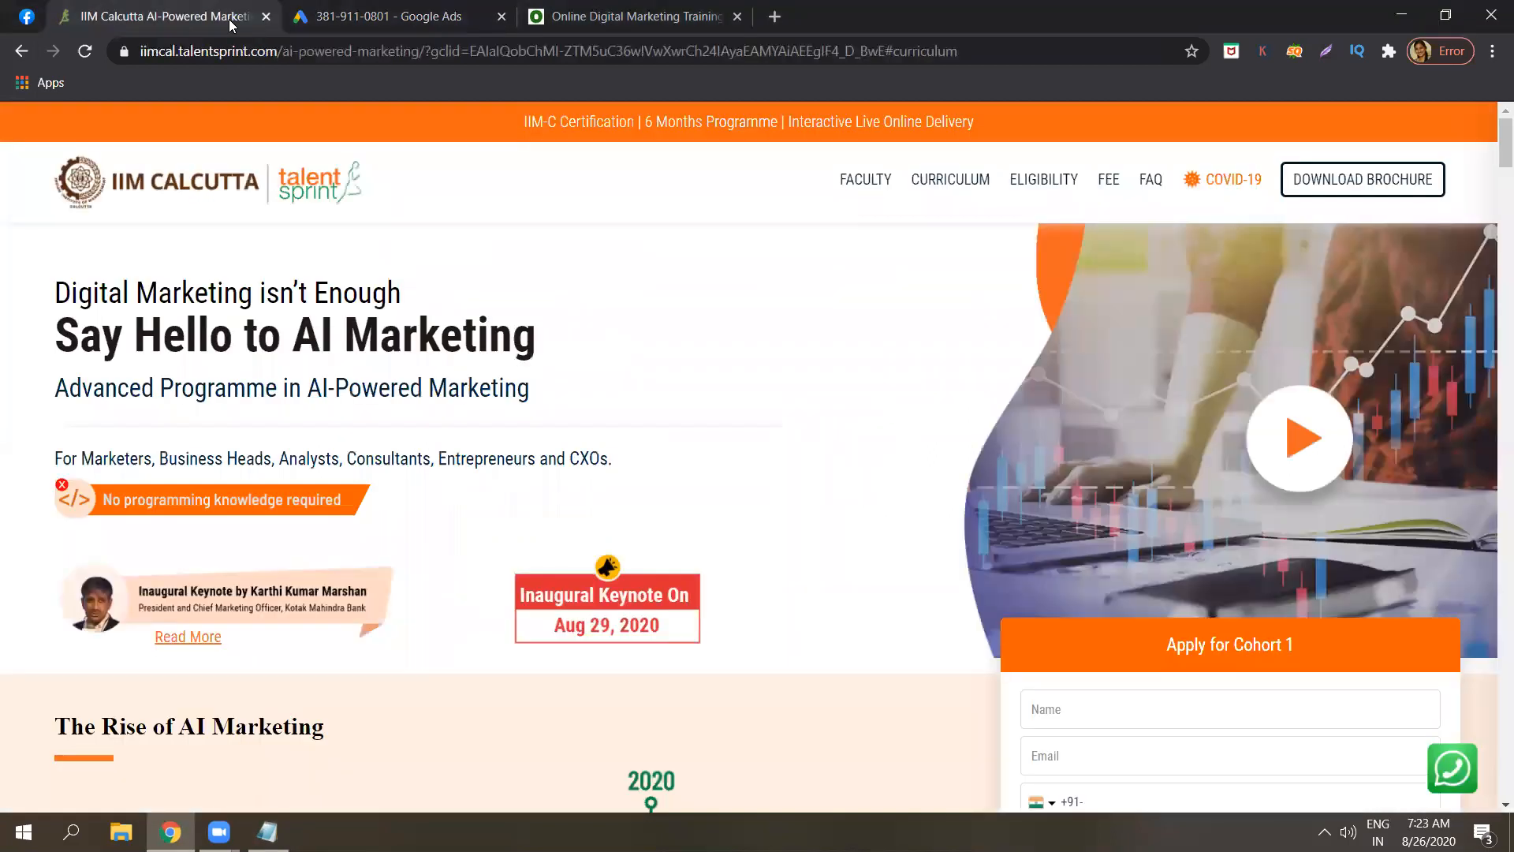
pyautogui.scroll(-5, 350, 8)
pyautogui.scroll(-5, 349, 7)
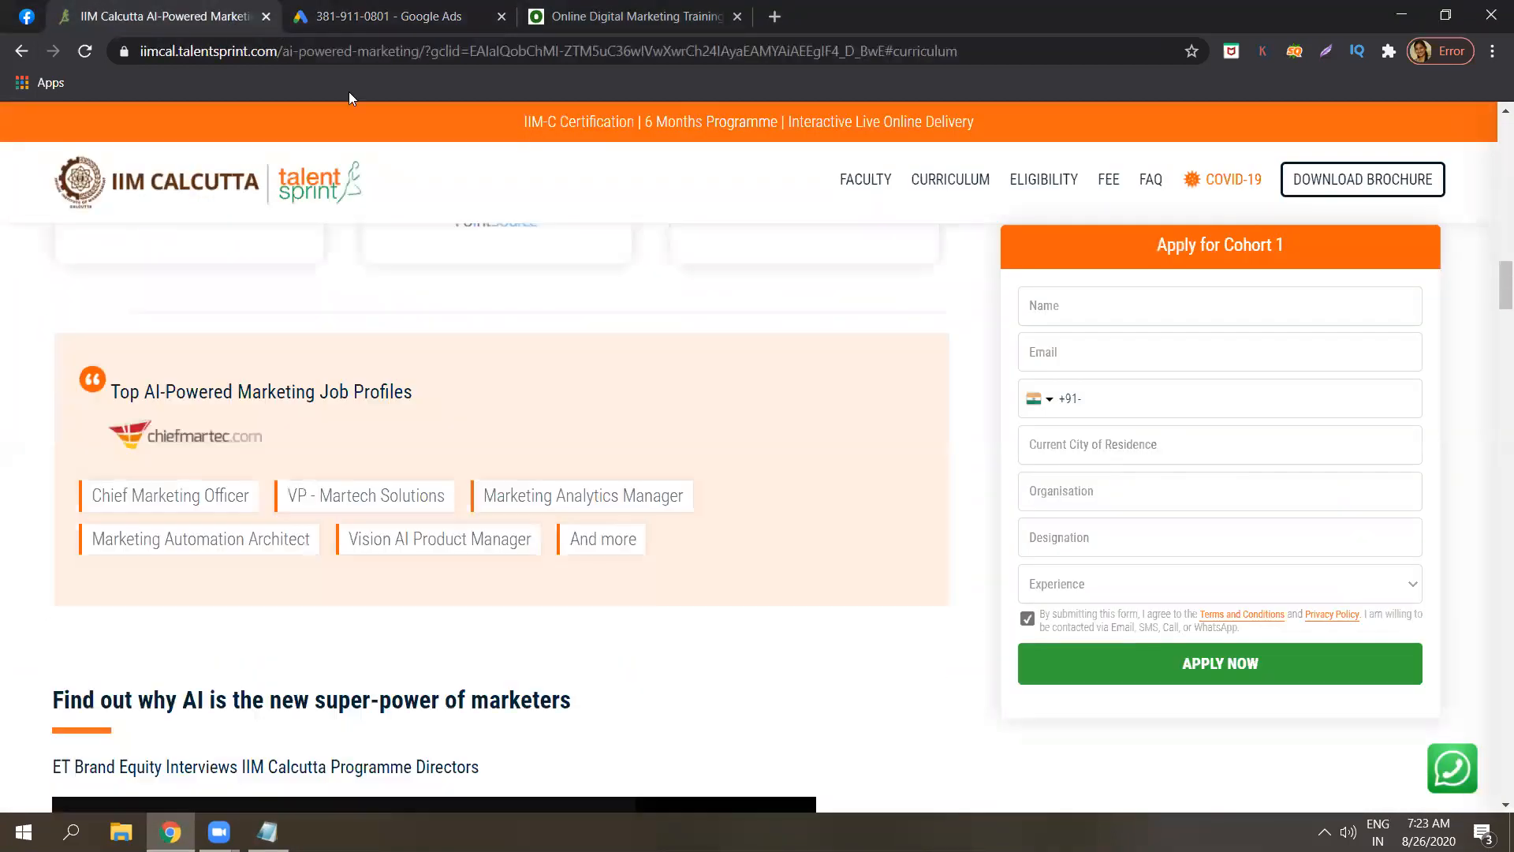
pyautogui.click(350, 11)
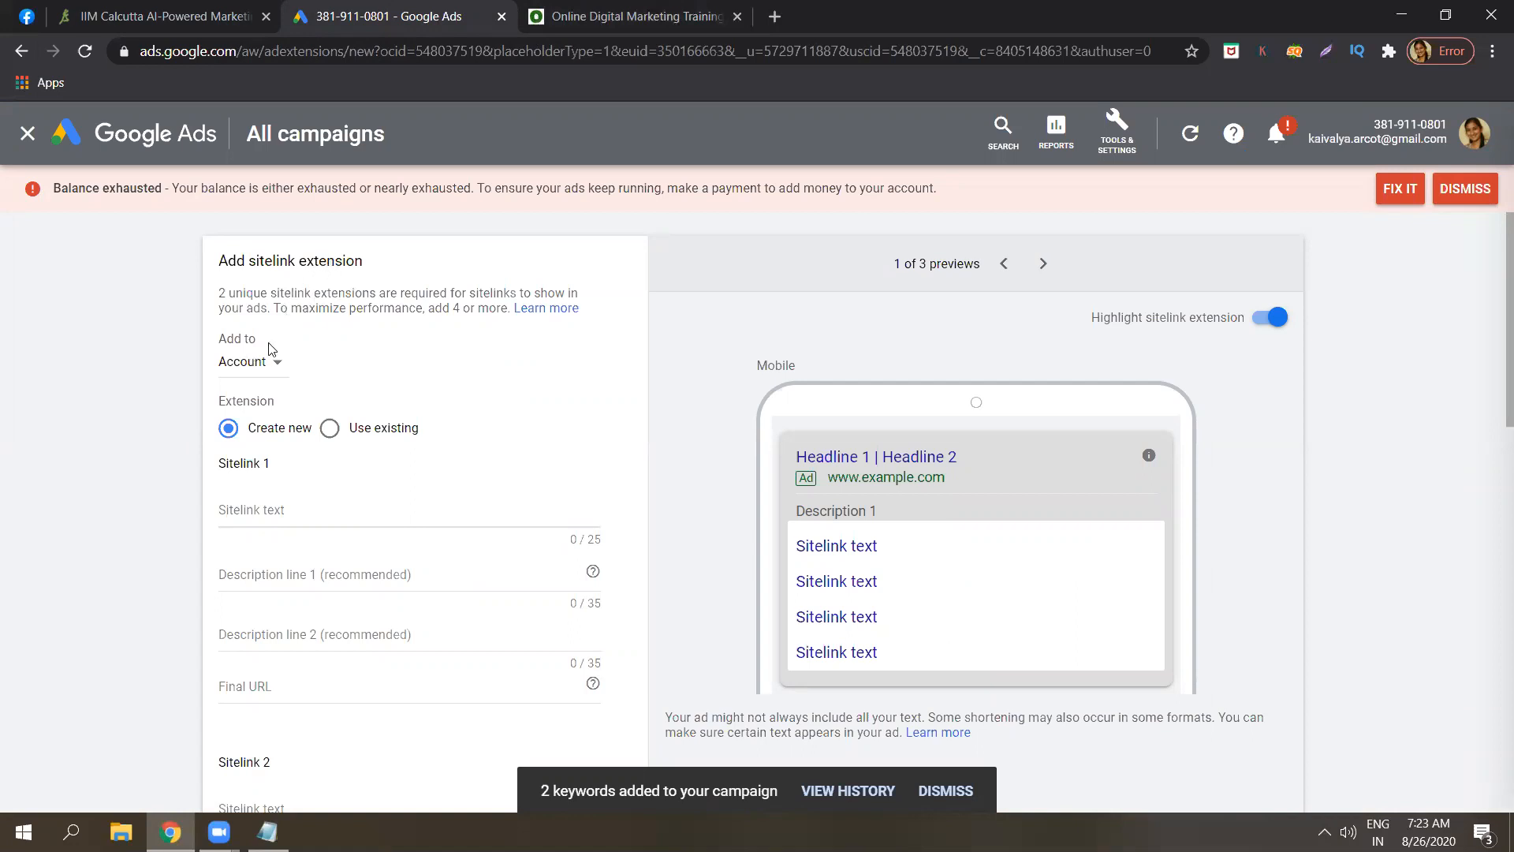
# Set the sitelink's Add to level to Campaign with Digital Marketing campaign selected.
pyautogui.click(260, 371)
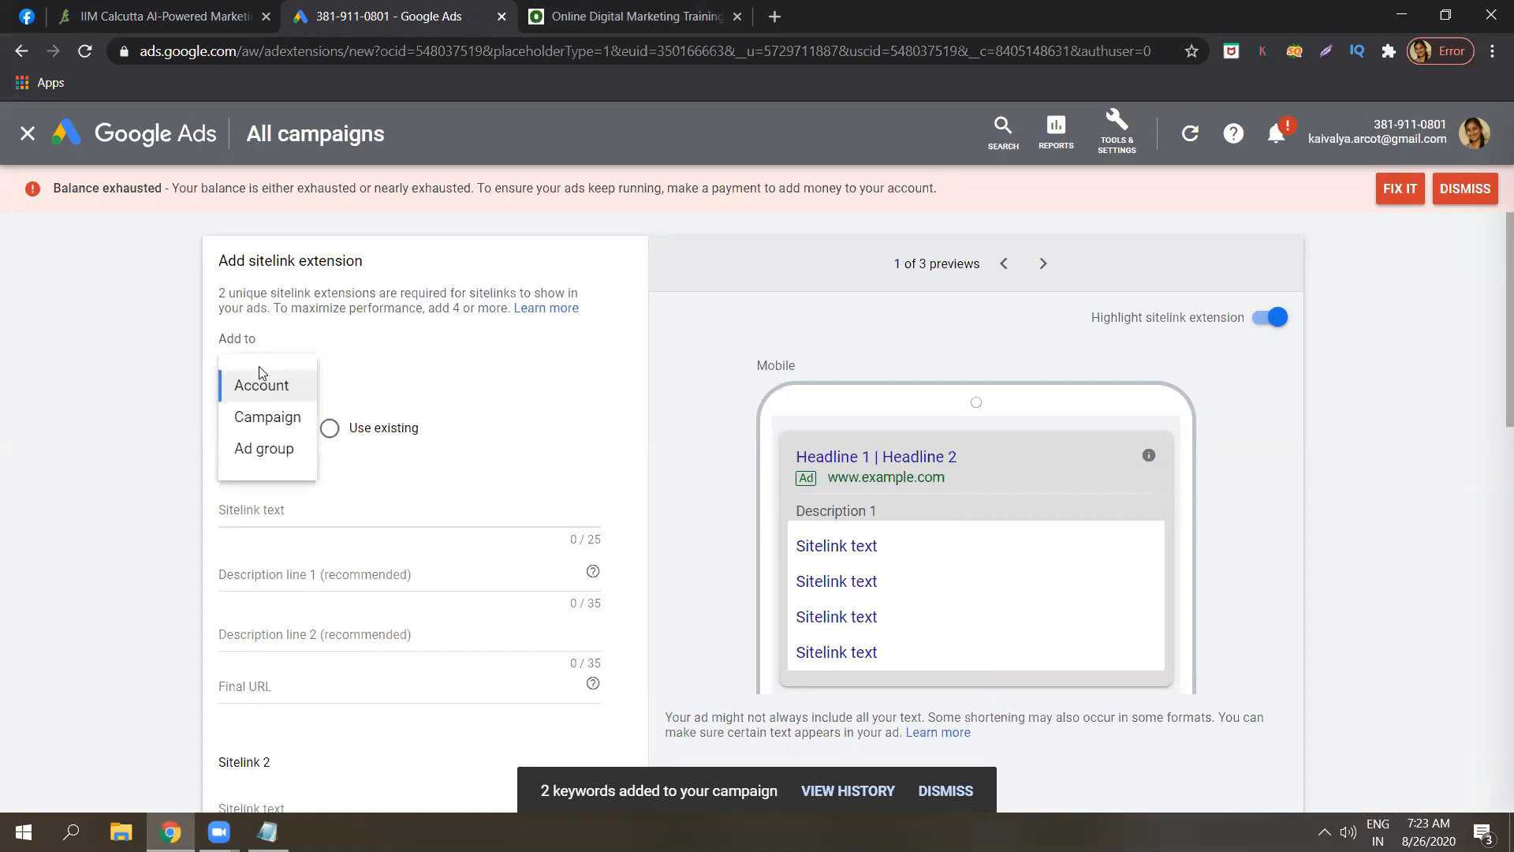
pyautogui.click(267, 417)
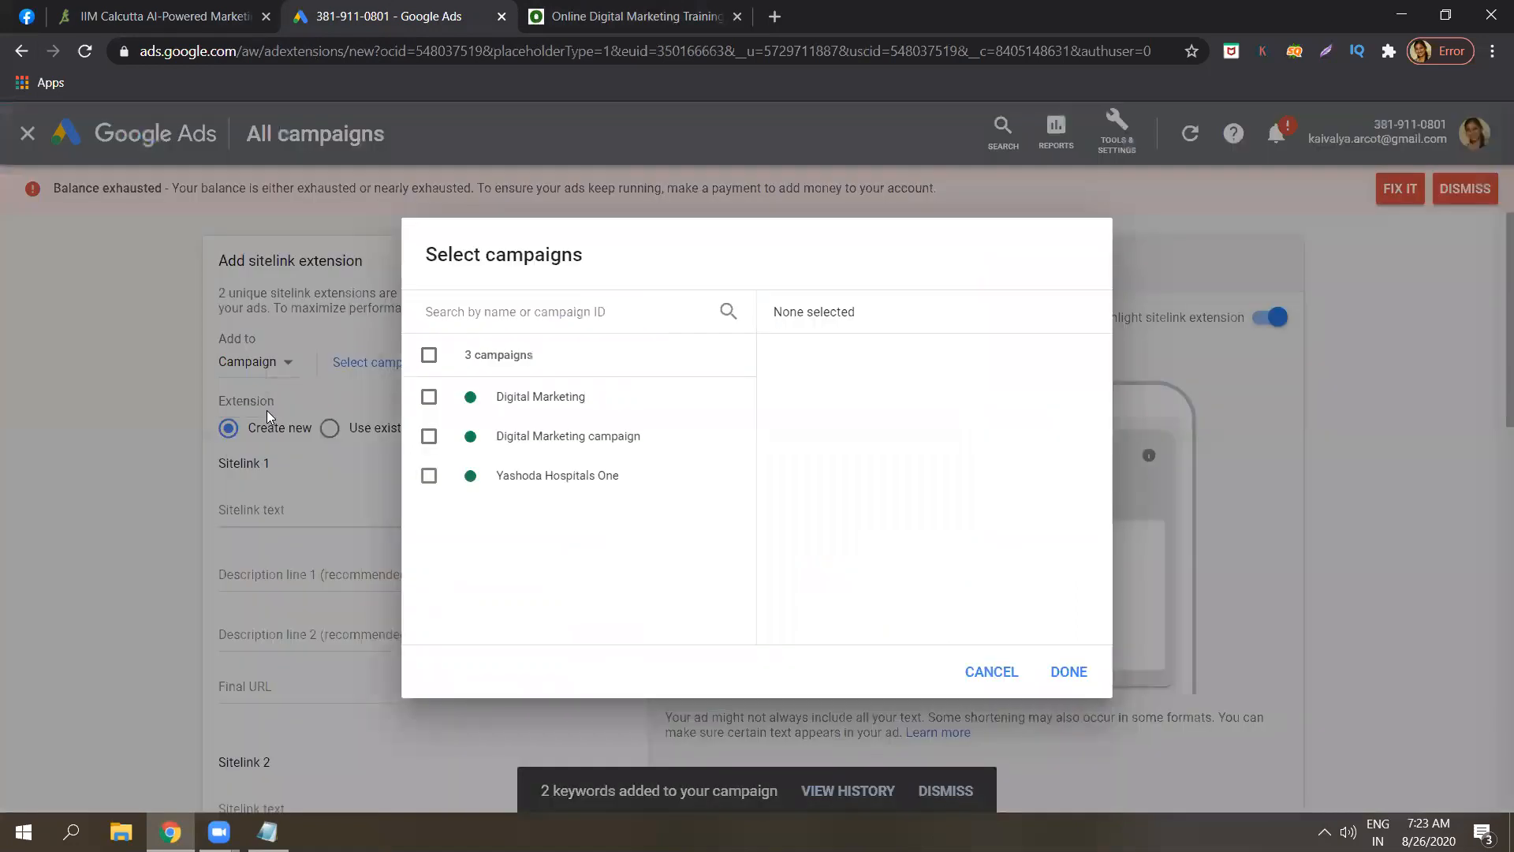
pyautogui.click(564, 447)
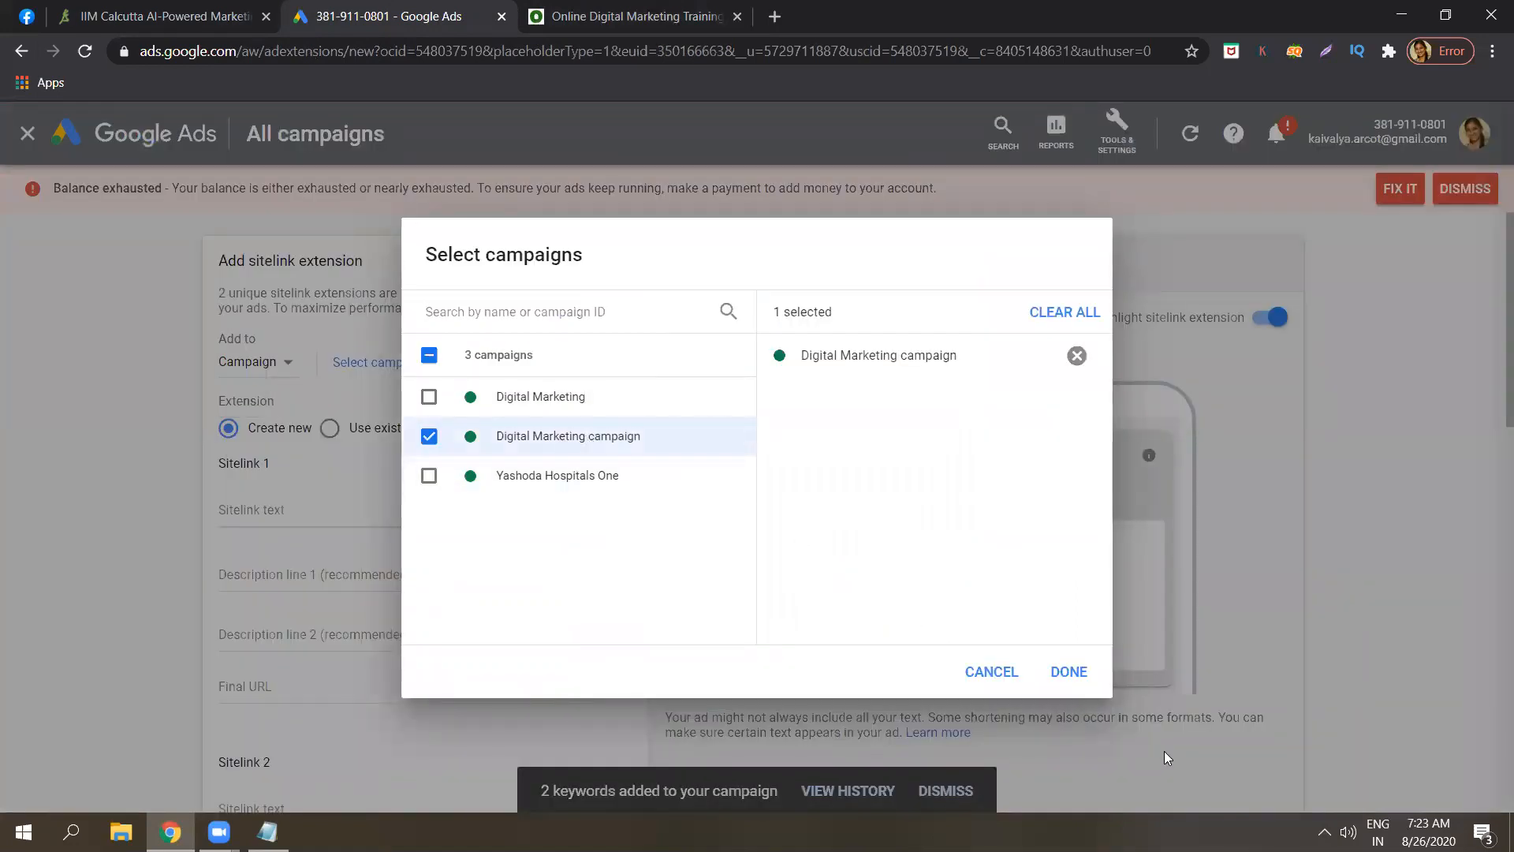
pyautogui.click(1070, 674)
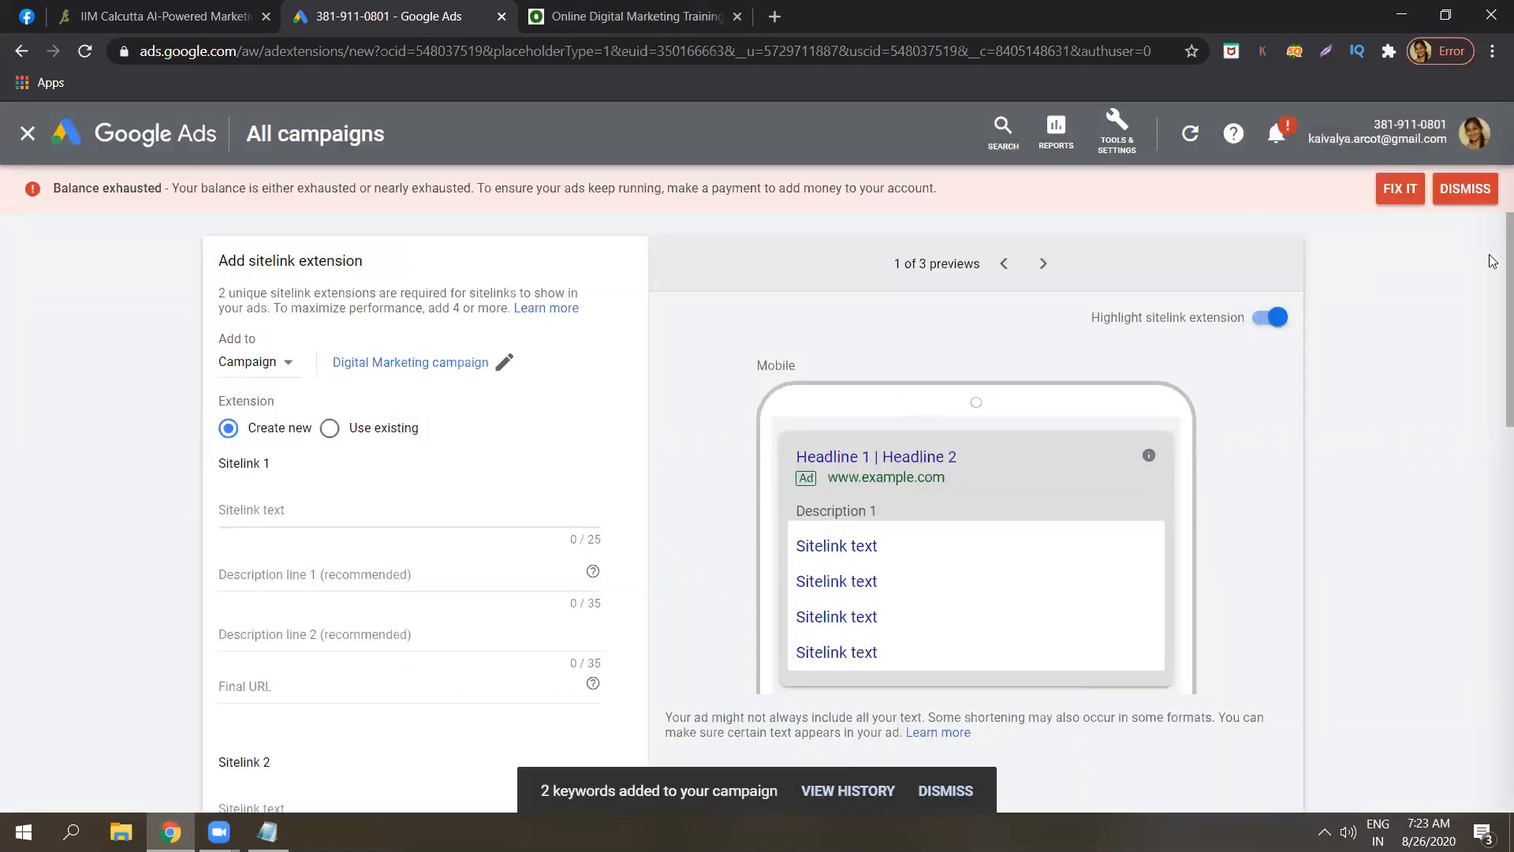
pyautogui.scroll(-2, 1494, 268)
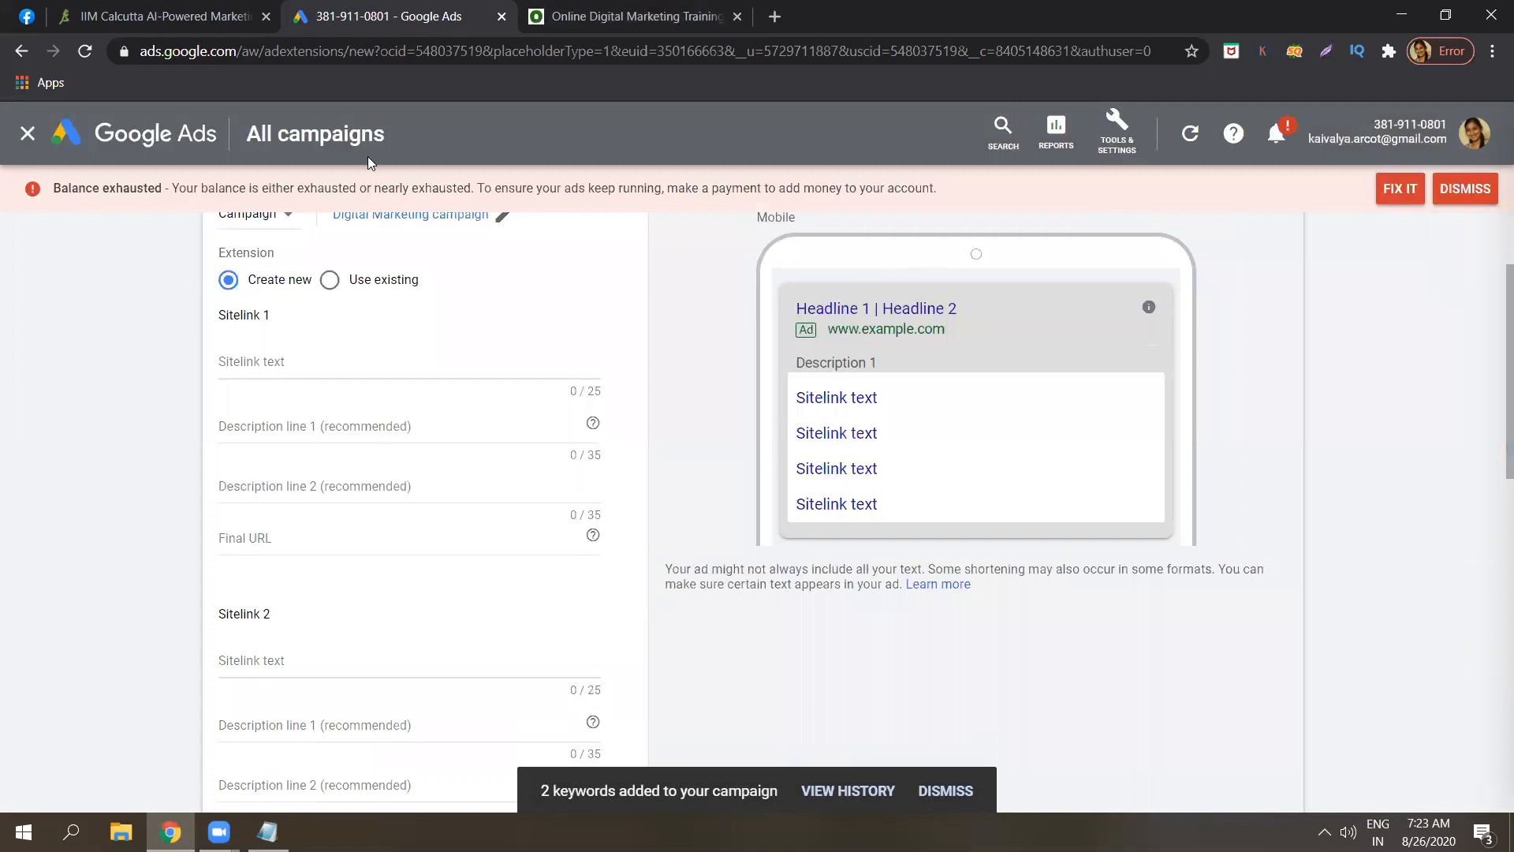
# Enter 'SEO' as the first sitelink text, then view the odmt.in homepage for a landing page.
pyautogui.click(299, 362)
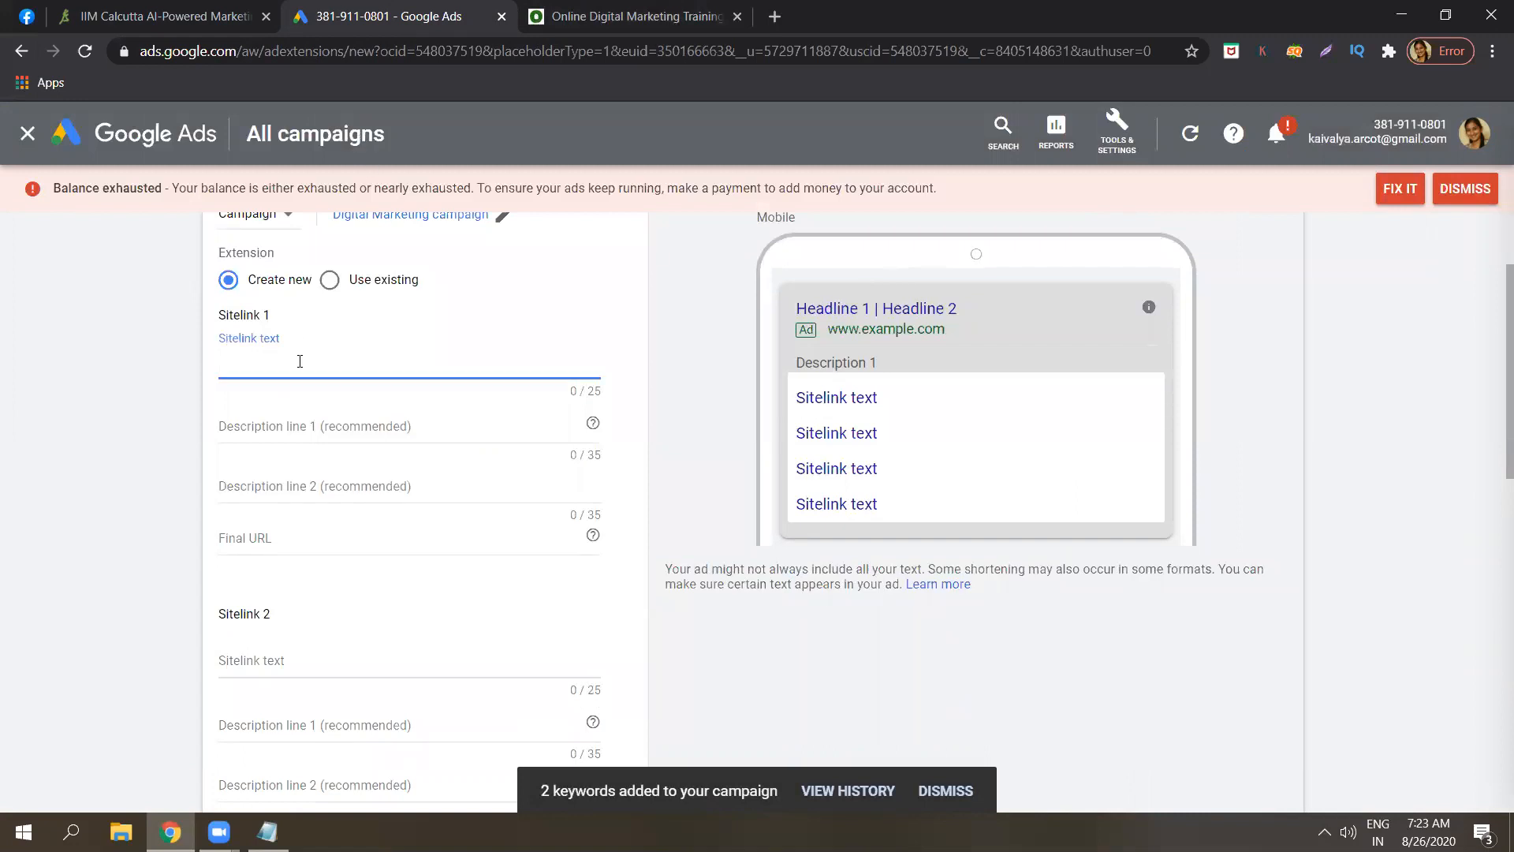
pyautogui.press('capslock')
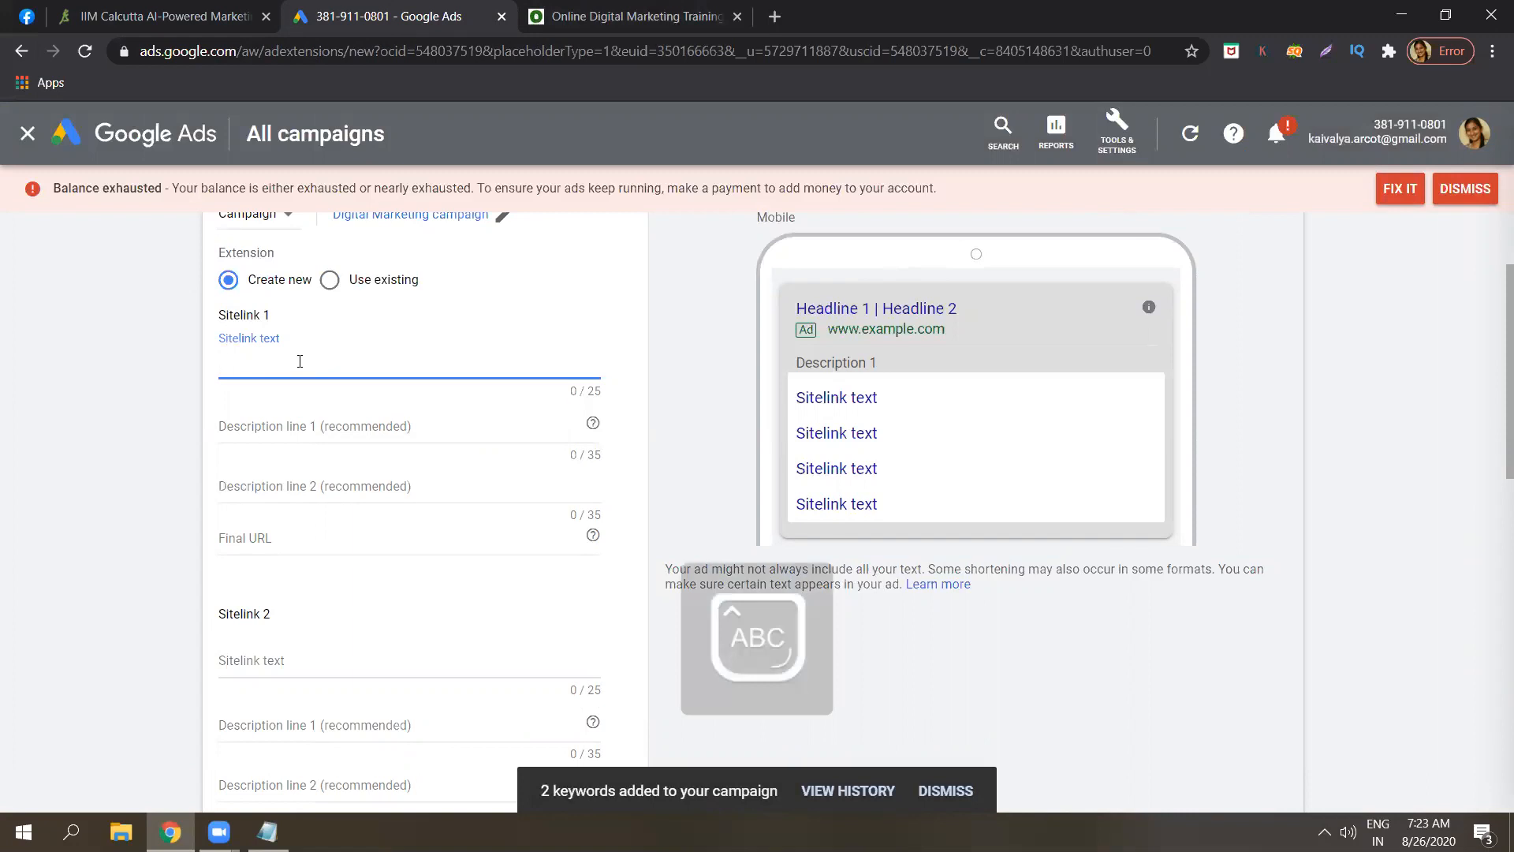
pyautogui.write('SEO')
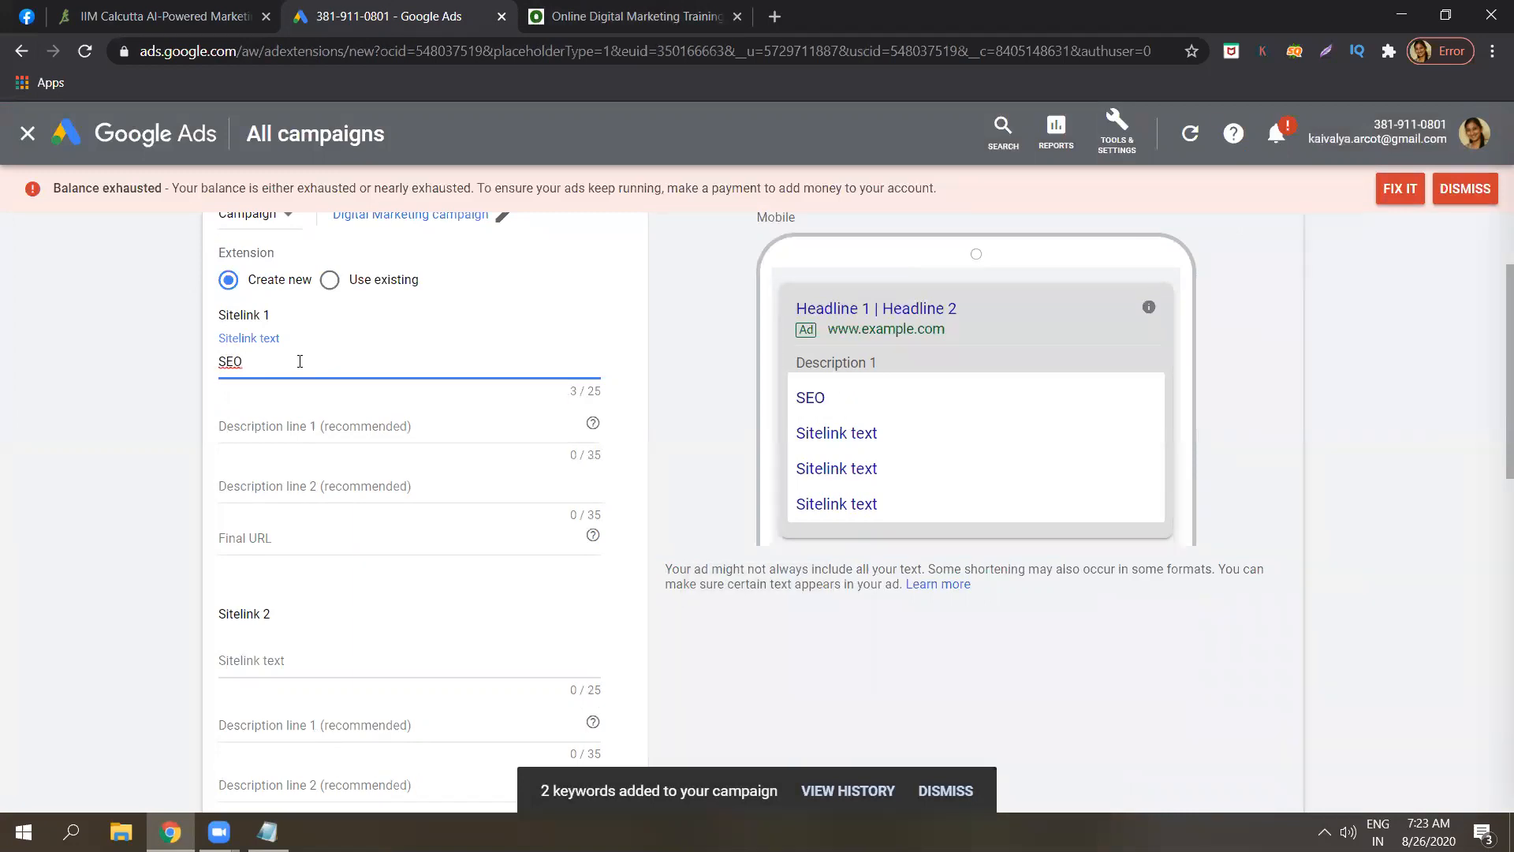
pyautogui.click(302, 425)
pyautogui.click(262, 536)
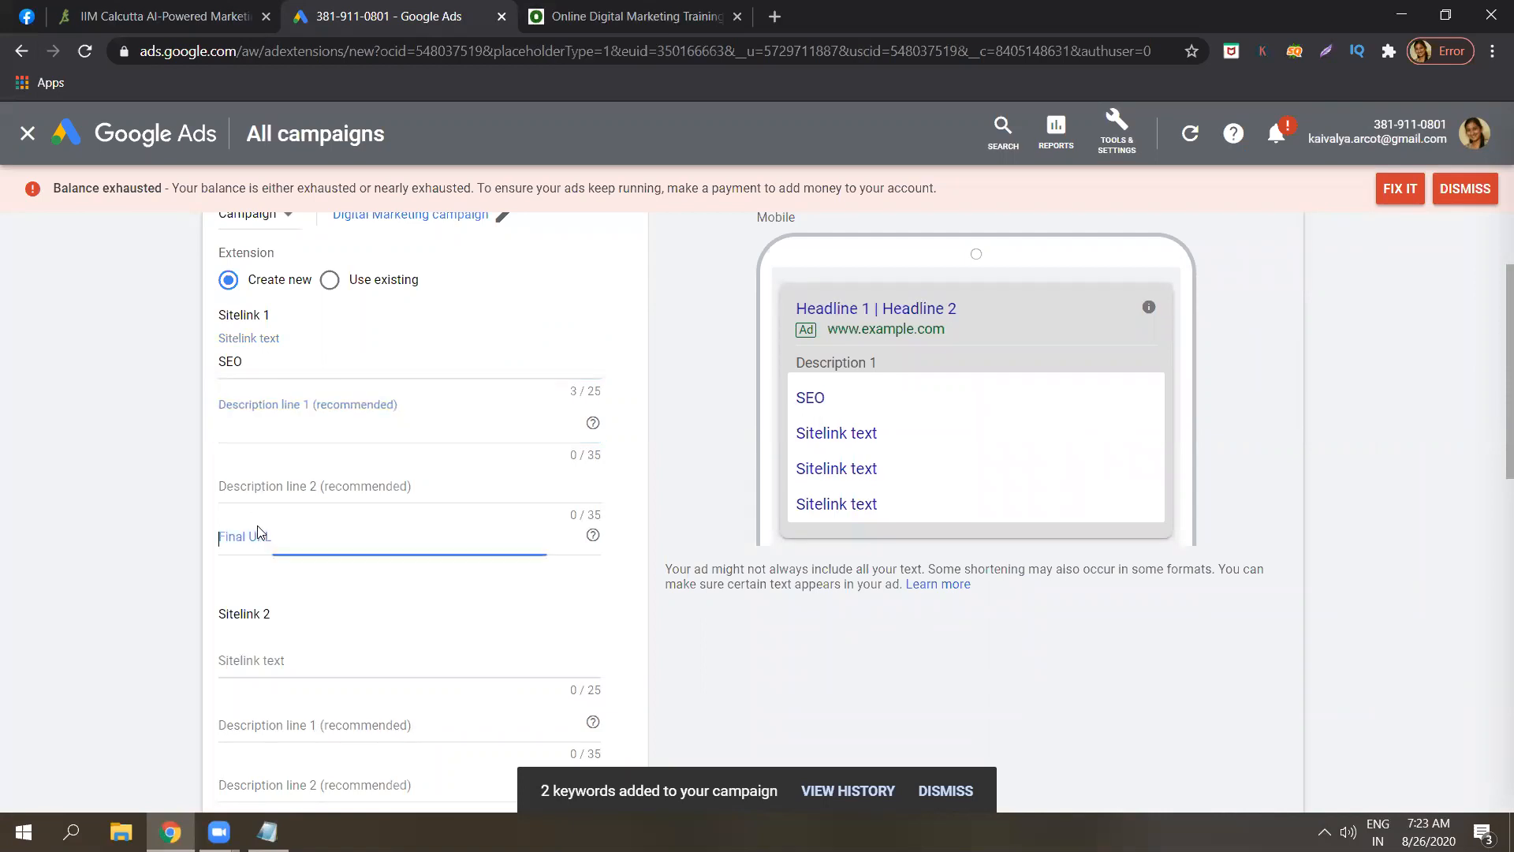
pyautogui.click(564, 11)
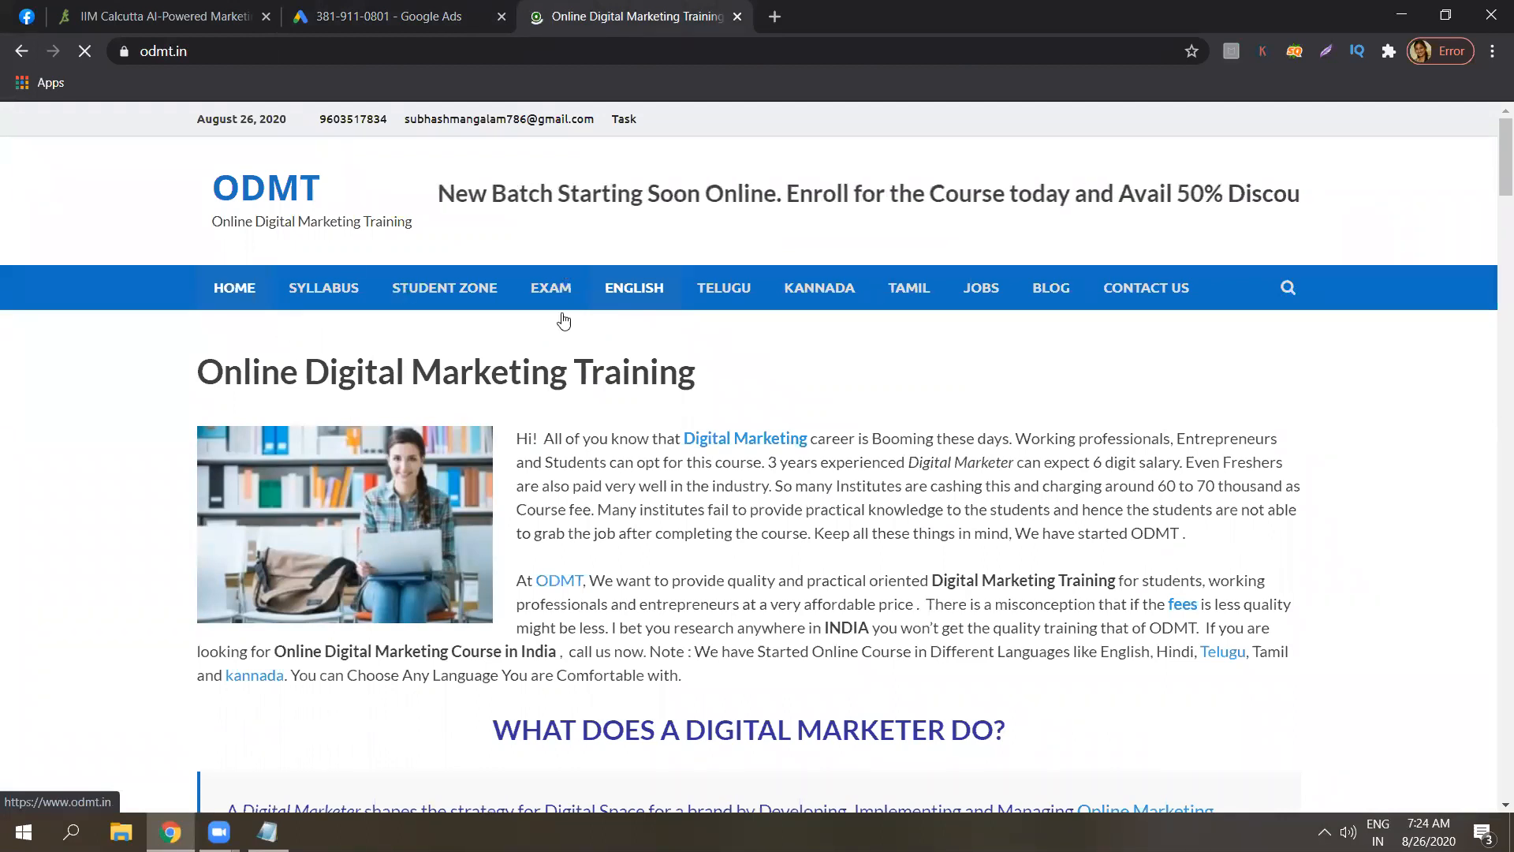
# Change the first sitelink's text from SEO to SYLLABUS.
pyautogui.click(317, 293)
pyautogui.click(426, 11)
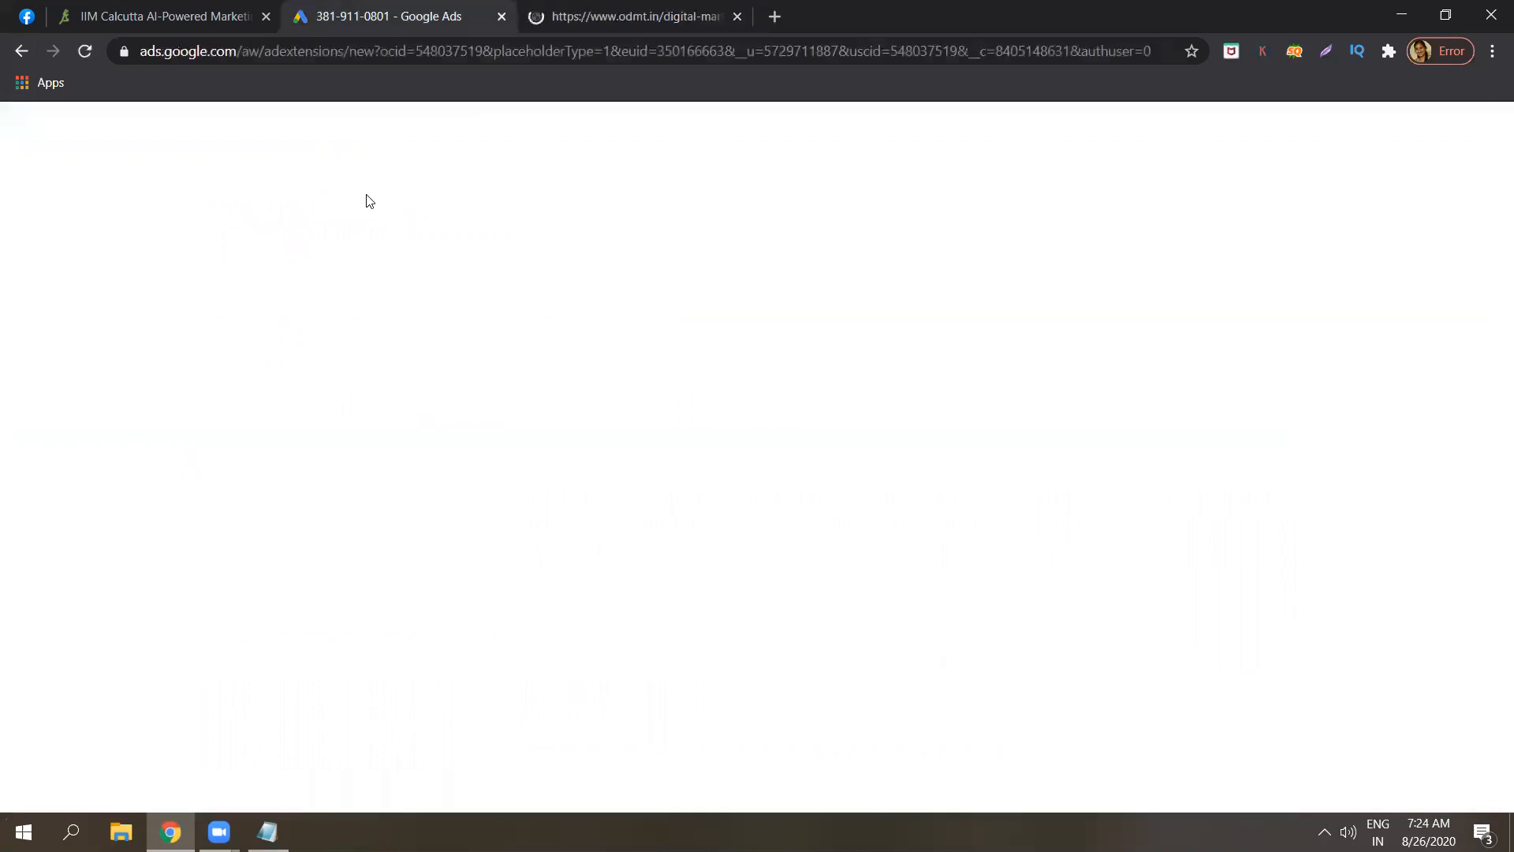
pyautogui.click(285, 360)
pyautogui.press('BackSpace')
pyautogui.press('BackSpace')
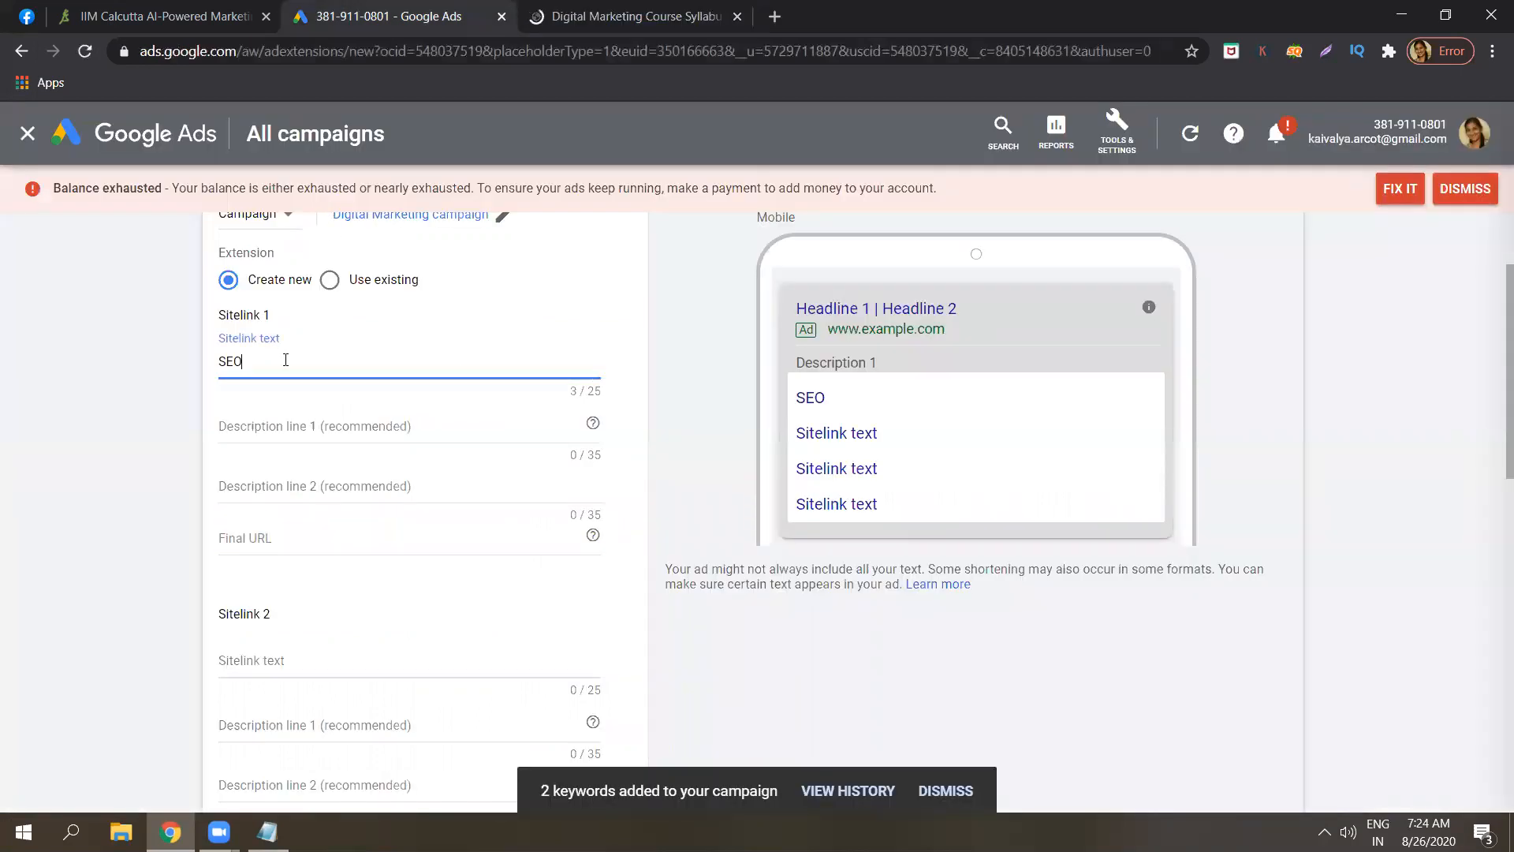
pyautogui.write('YLLABUS')
# Copy the ODMT syllabus page address into the first sitelink's Final URL.
pyautogui.click(611, 19)
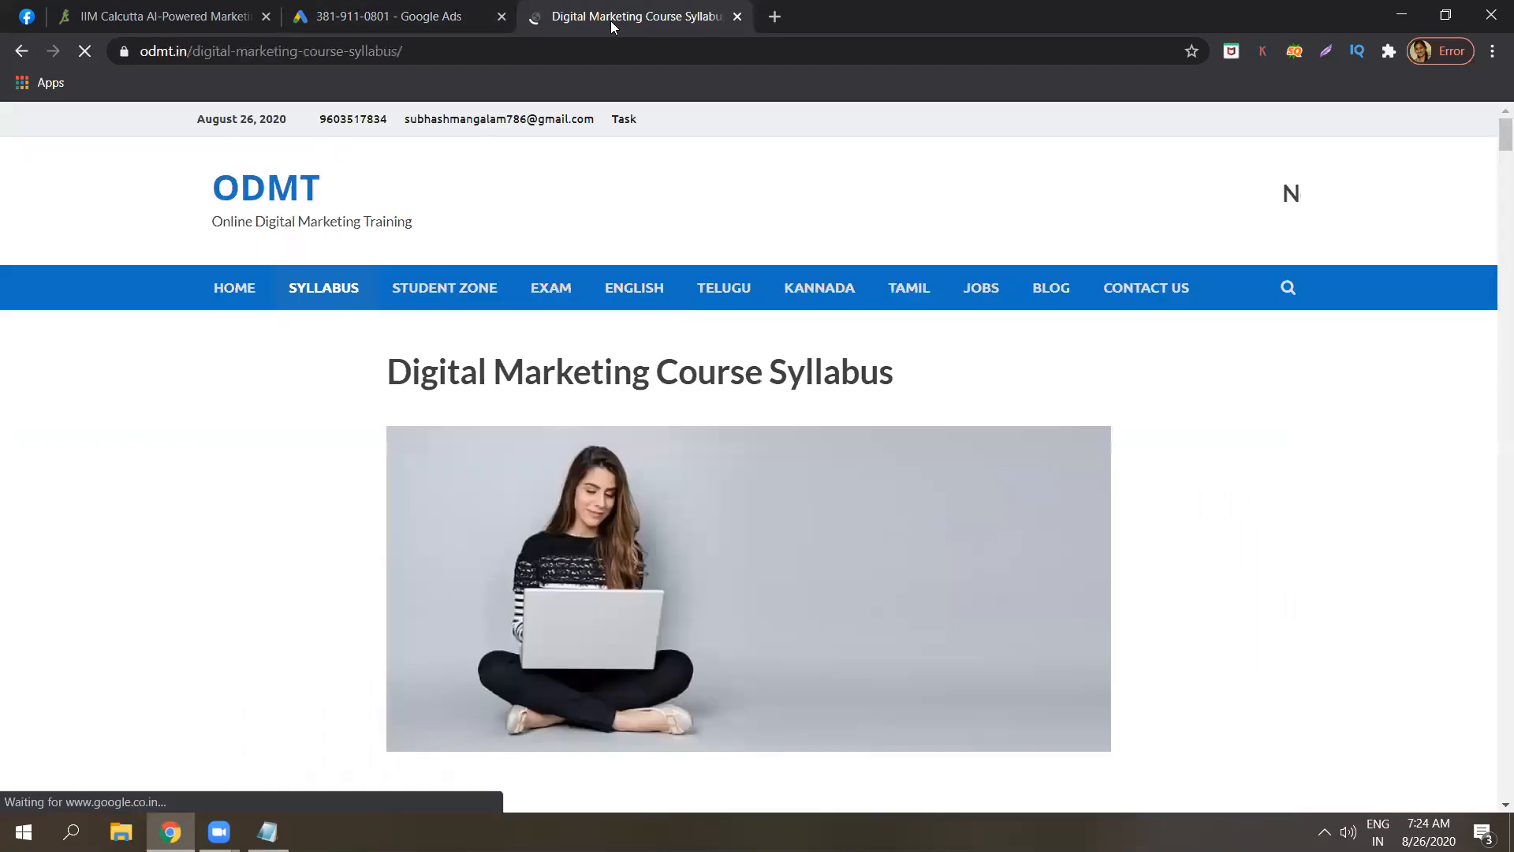
pyautogui.click(565, 54)
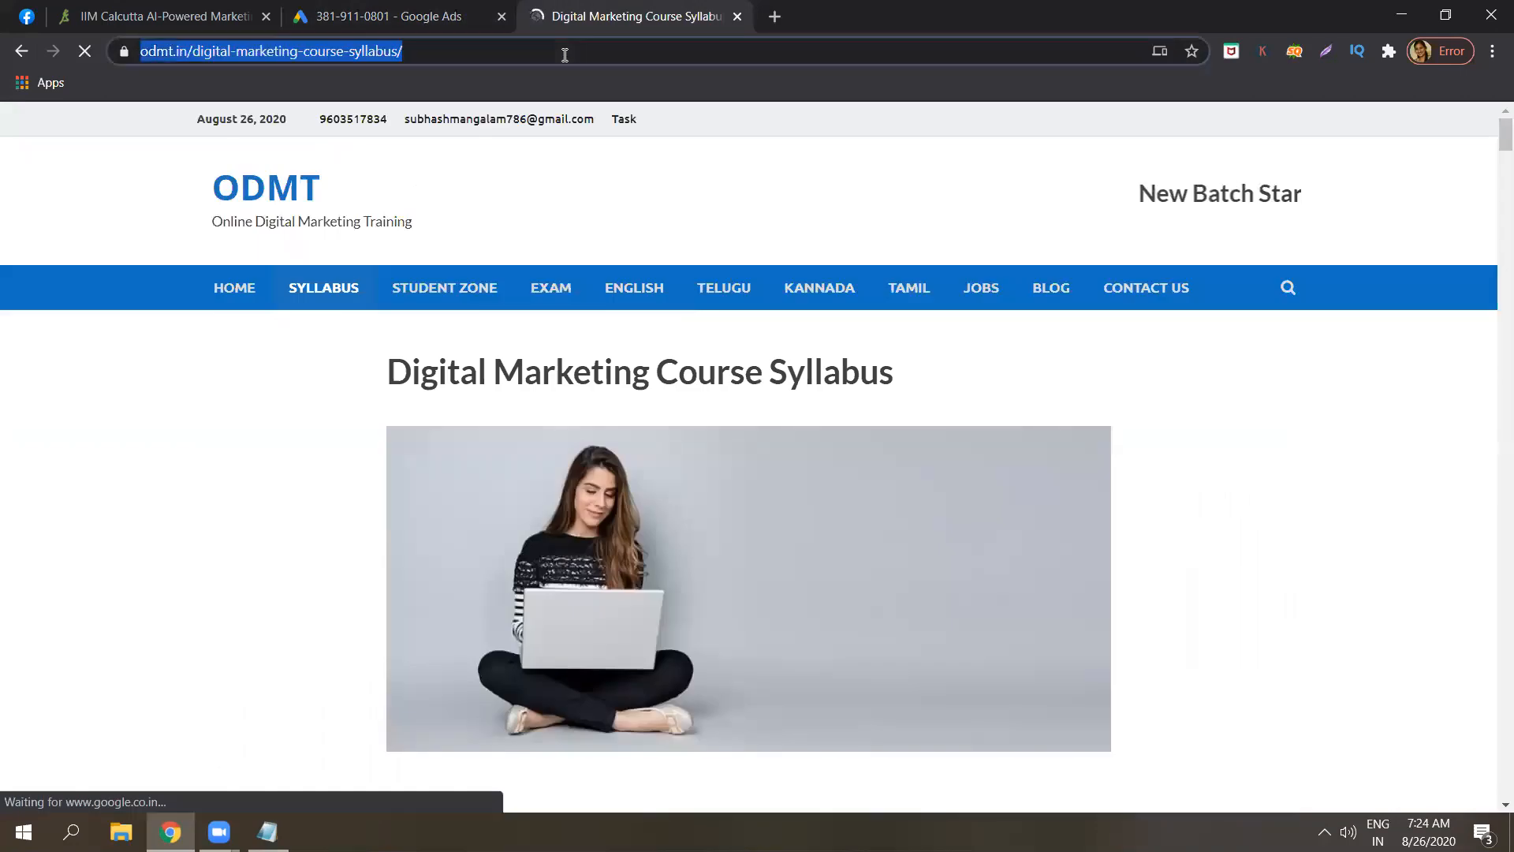
pyautogui.rightClick(559, 52)
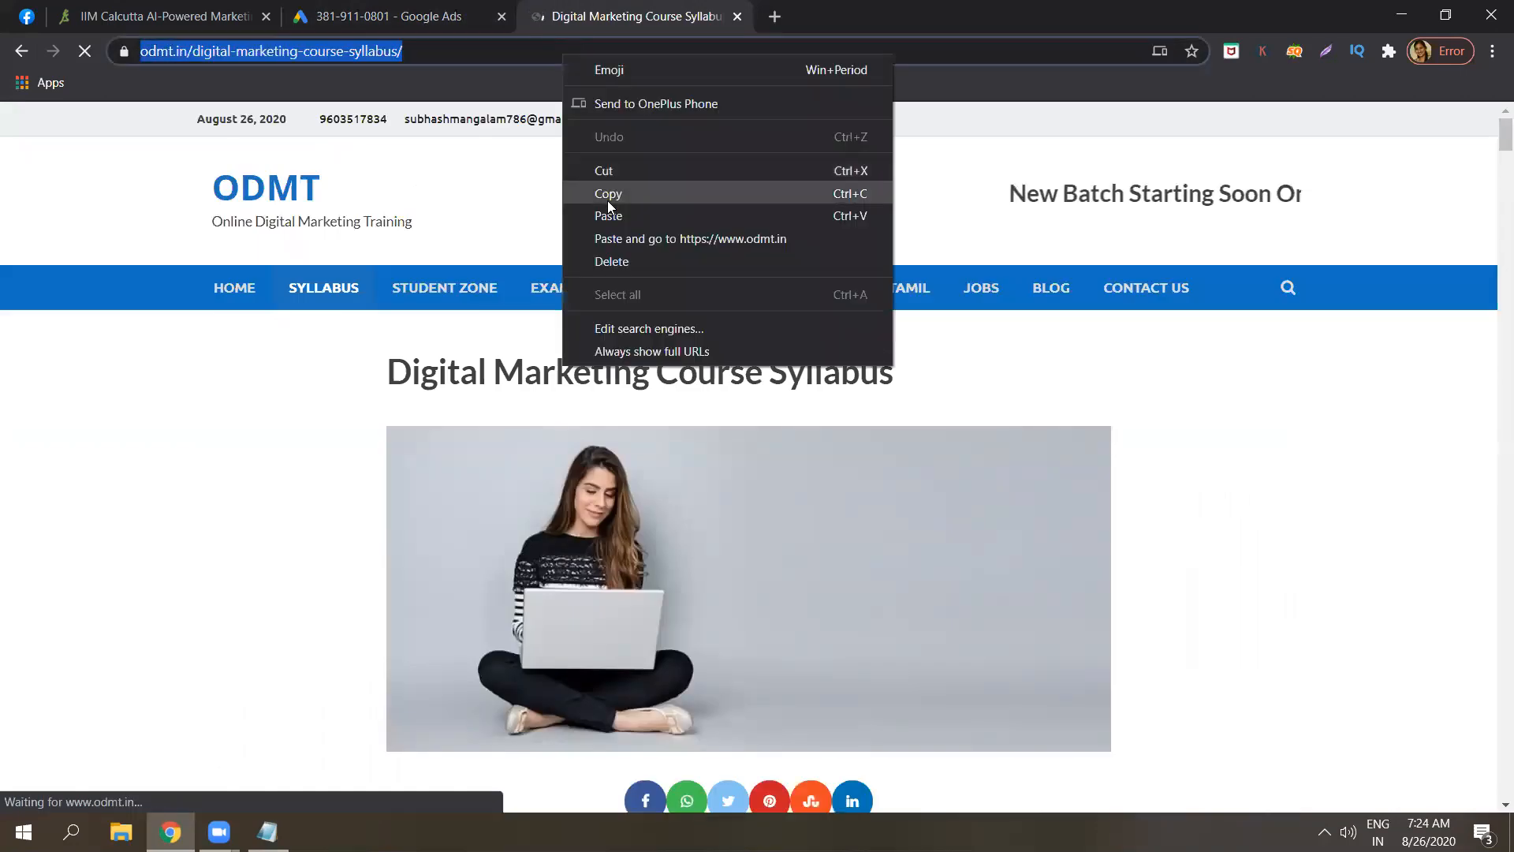
pyautogui.click(608, 199)
pyautogui.click(411, 9)
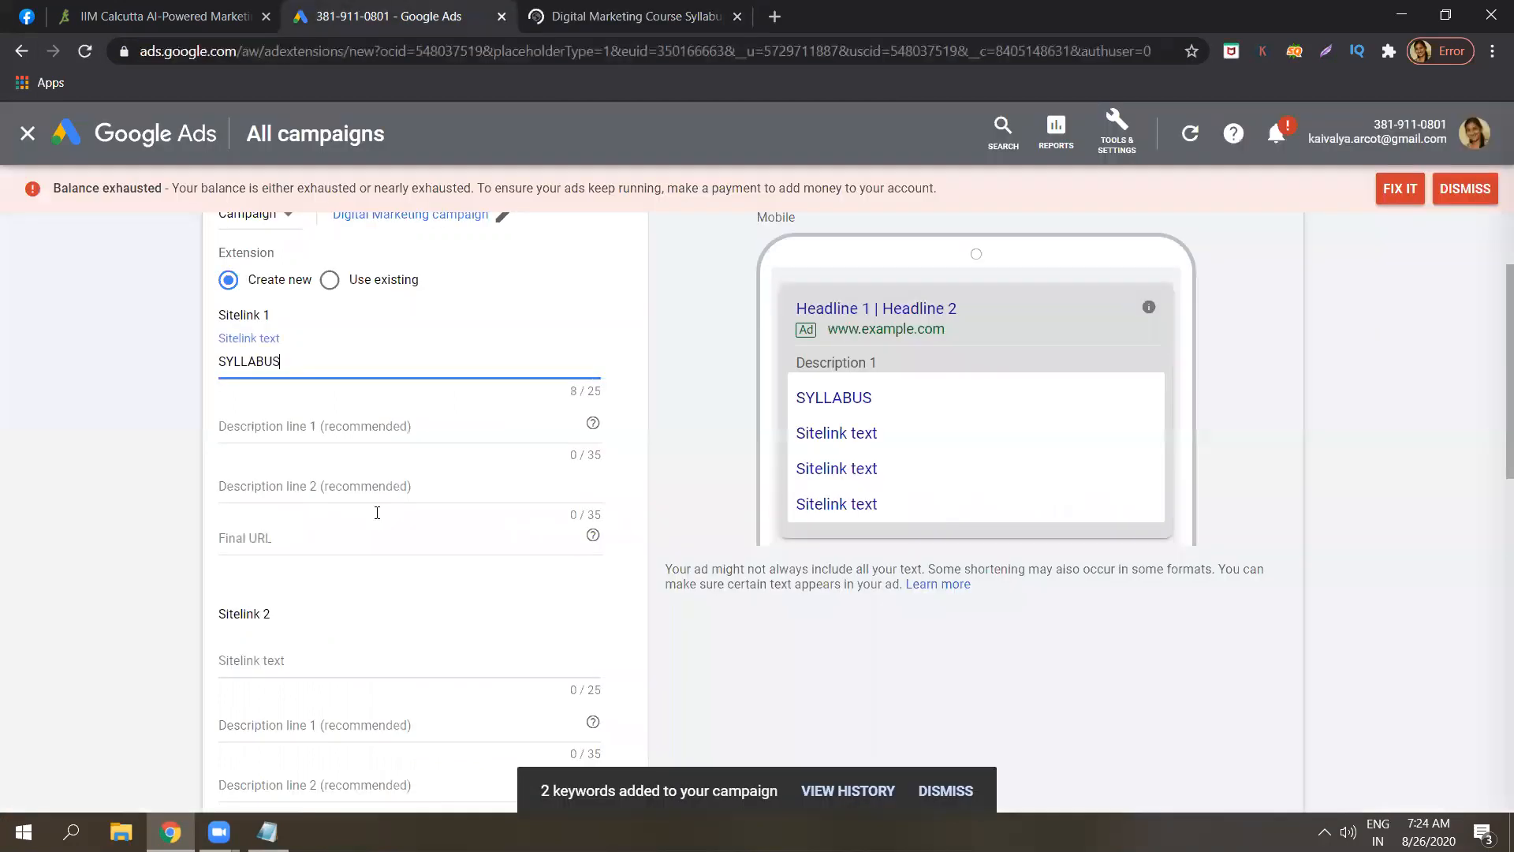
pyautogui.click(339, 544)
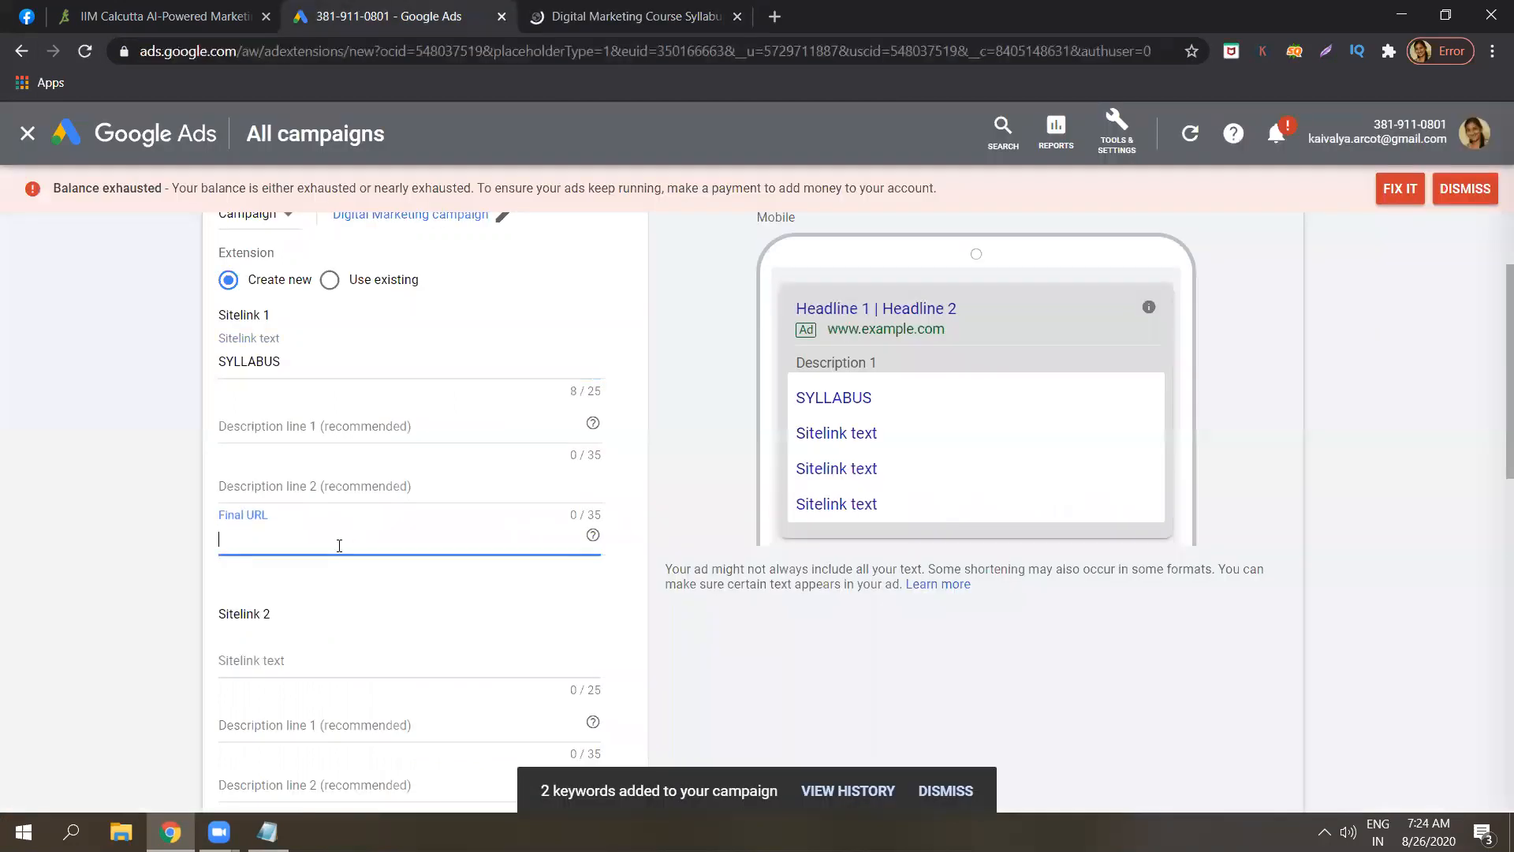
pyautogui.hotkey('ctrl', 'v')
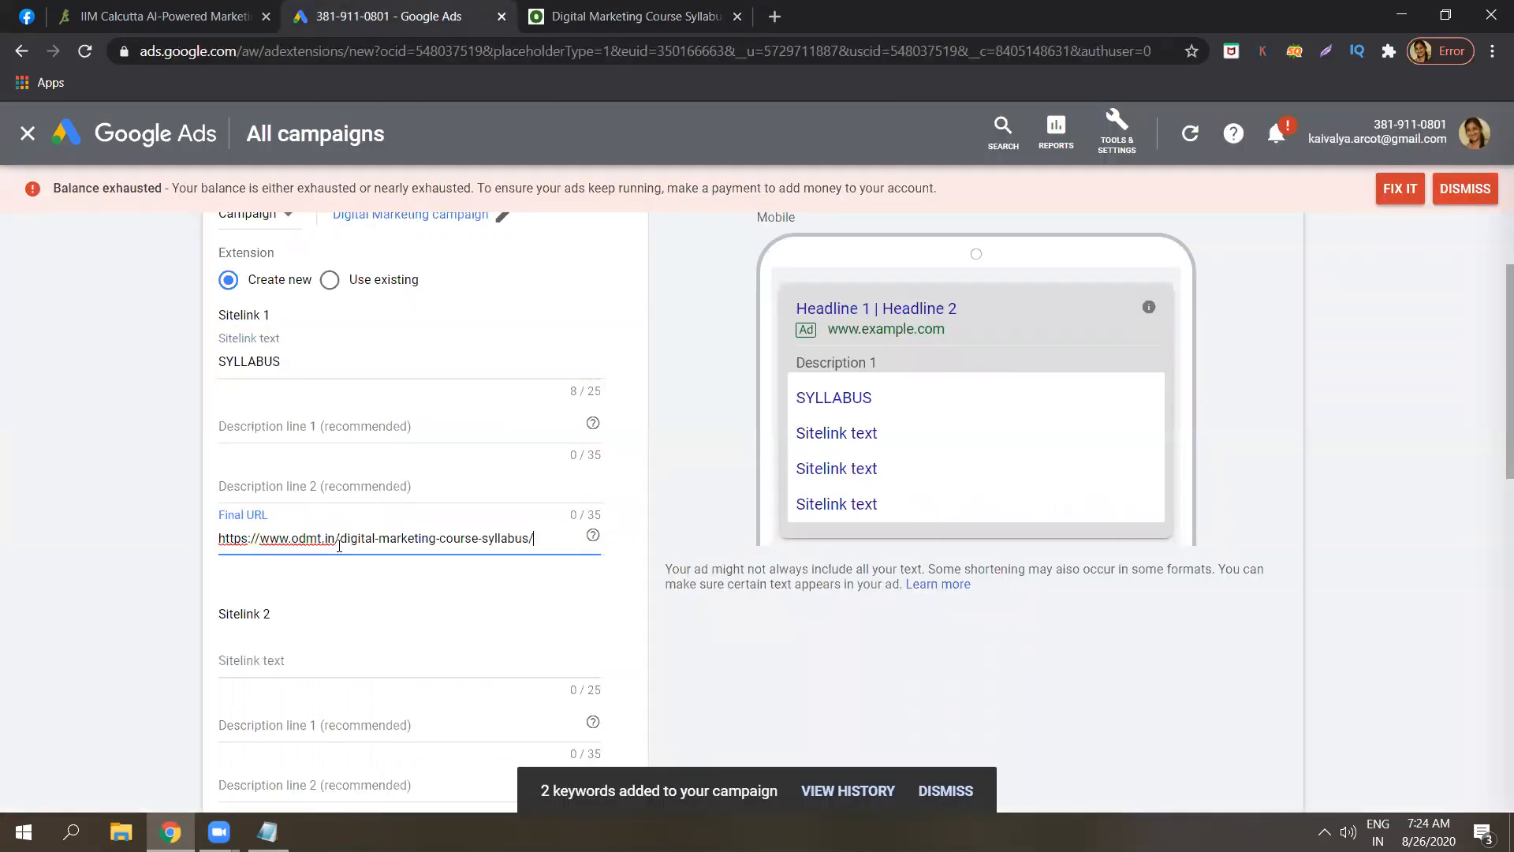
pyautogui.click(186, 543)
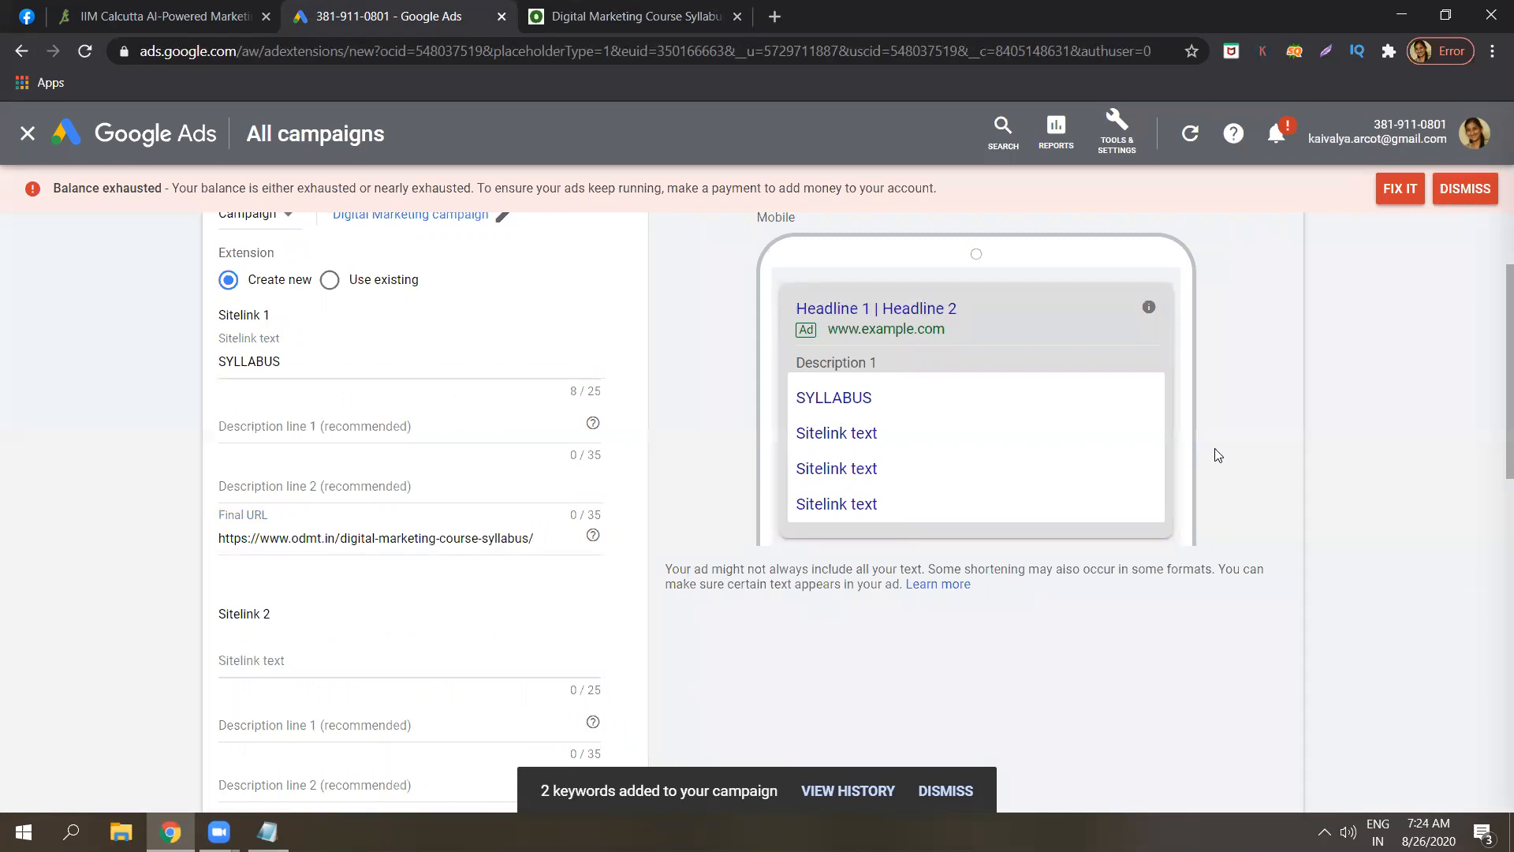
# Save the sitelink extension without adding sitelink descriptions.
pyautogui.scroll(-2, 1493, 440)
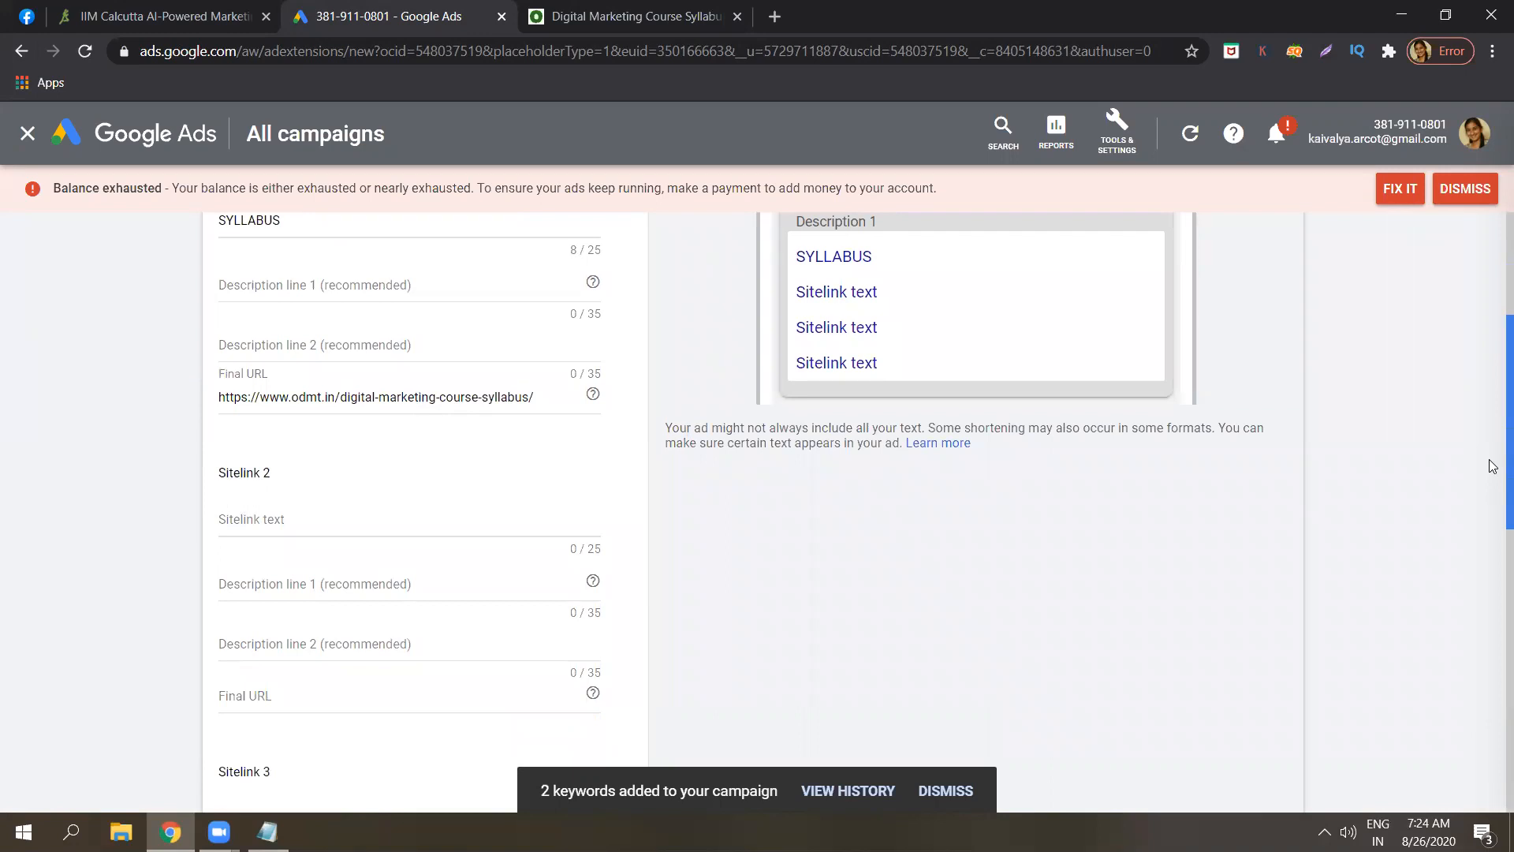
pyautogui.scroll(-5, 1493, 504)
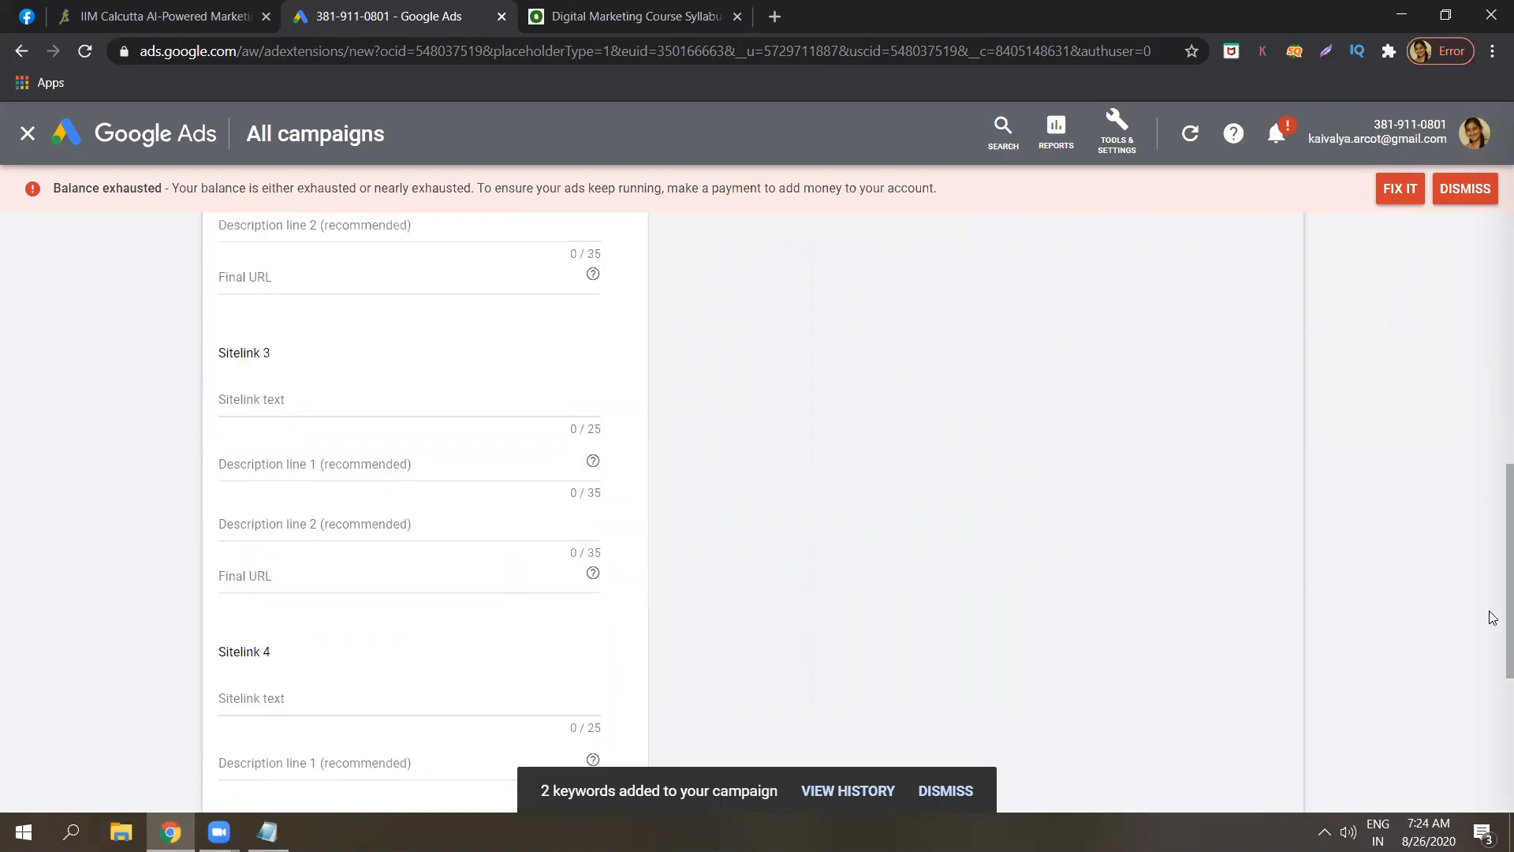
pyautogui.scroll(-5, 1490, 667)
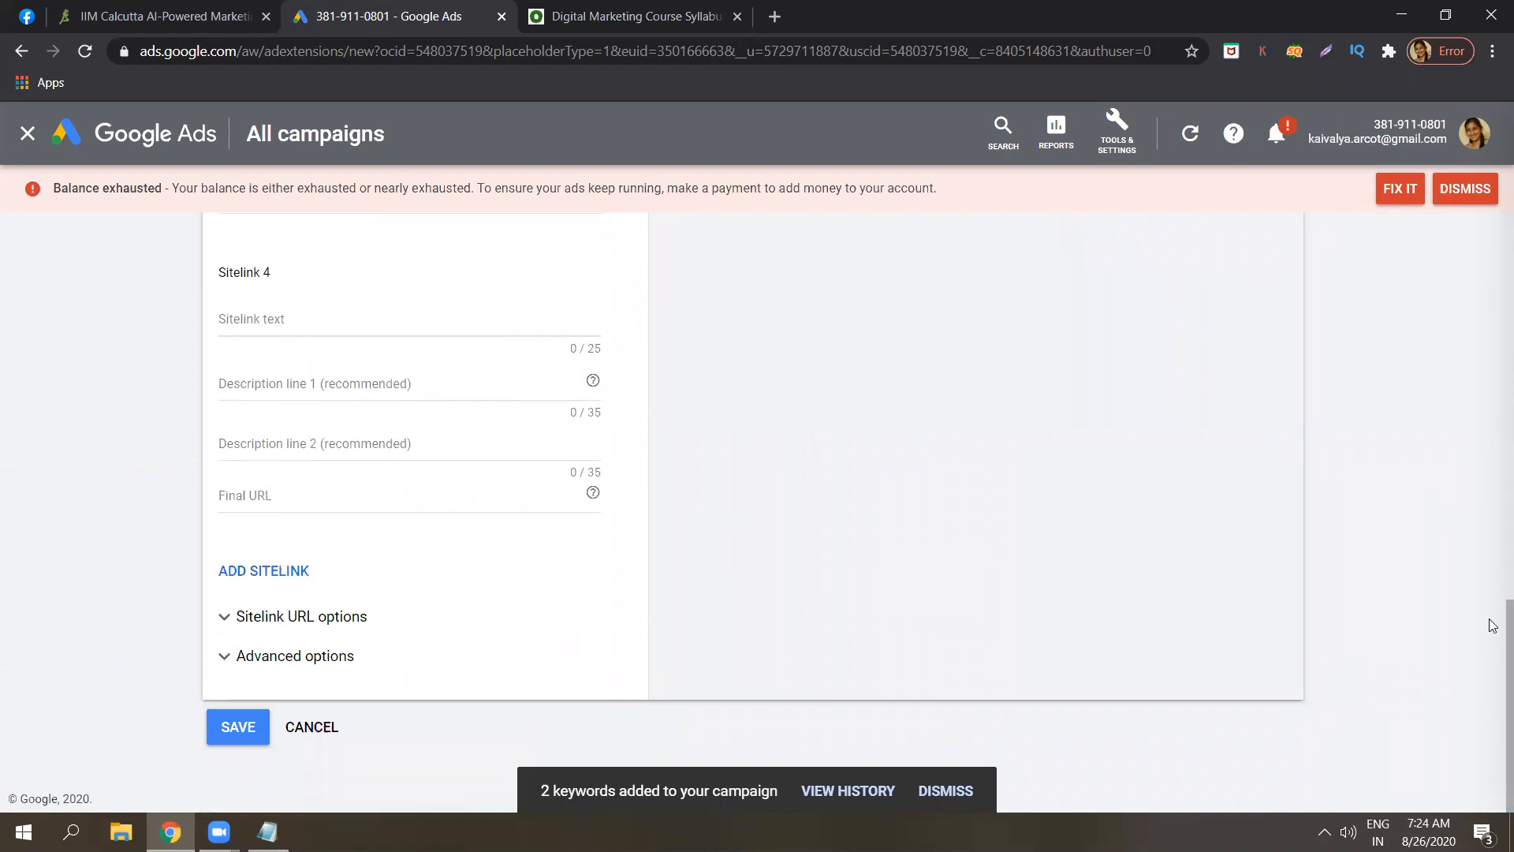
pyautogui.moveTo(1493, 627); pyautogui.dragTo(1488, 282)
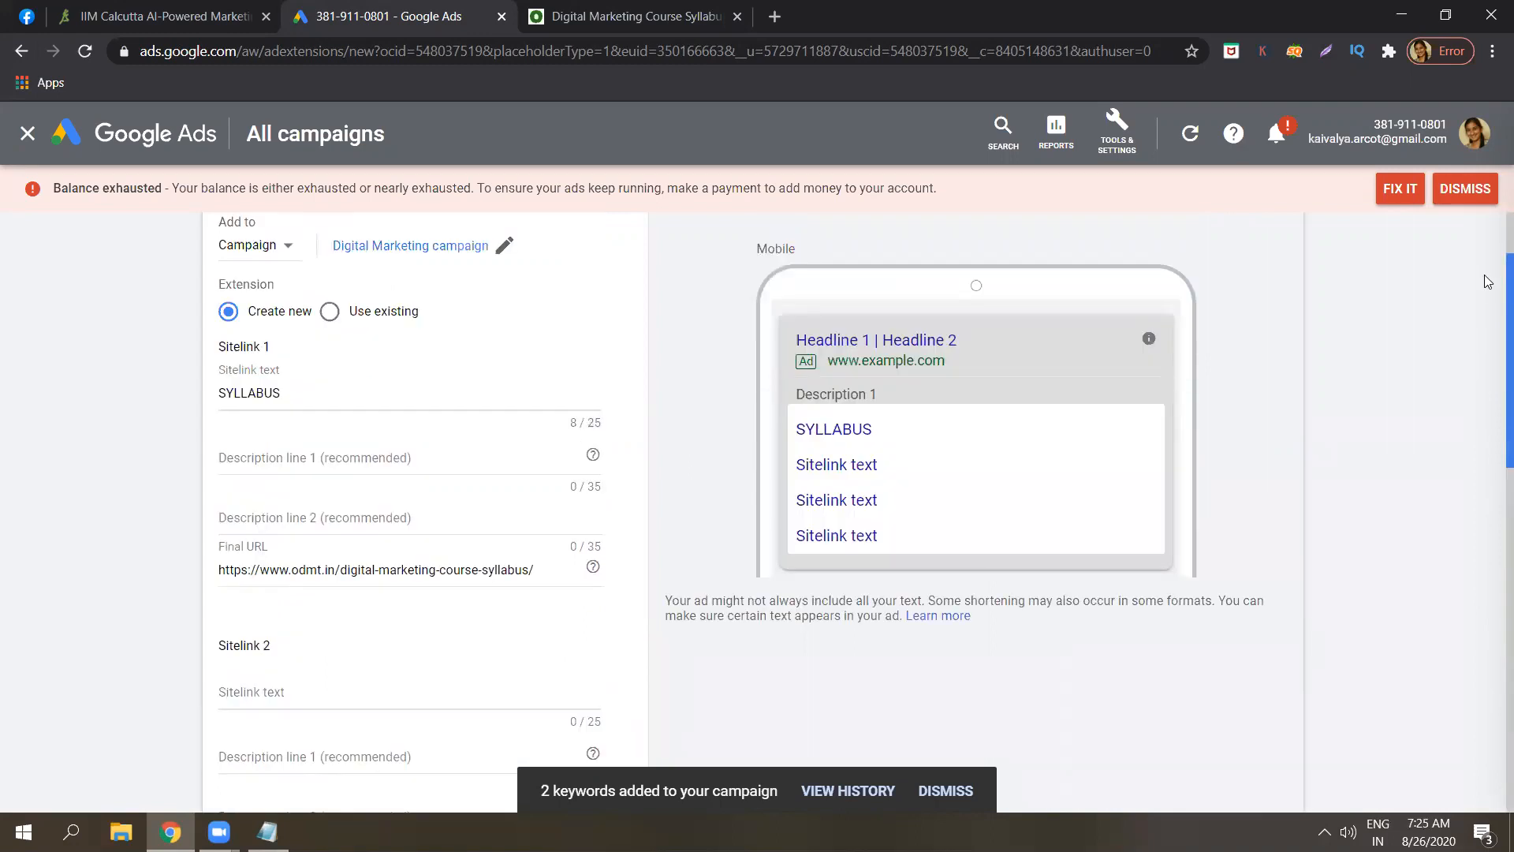
pyautogui.moveTo(1487, 281); pyautogui.dragTo(234, 750)
pyautogui.click(238, 729)
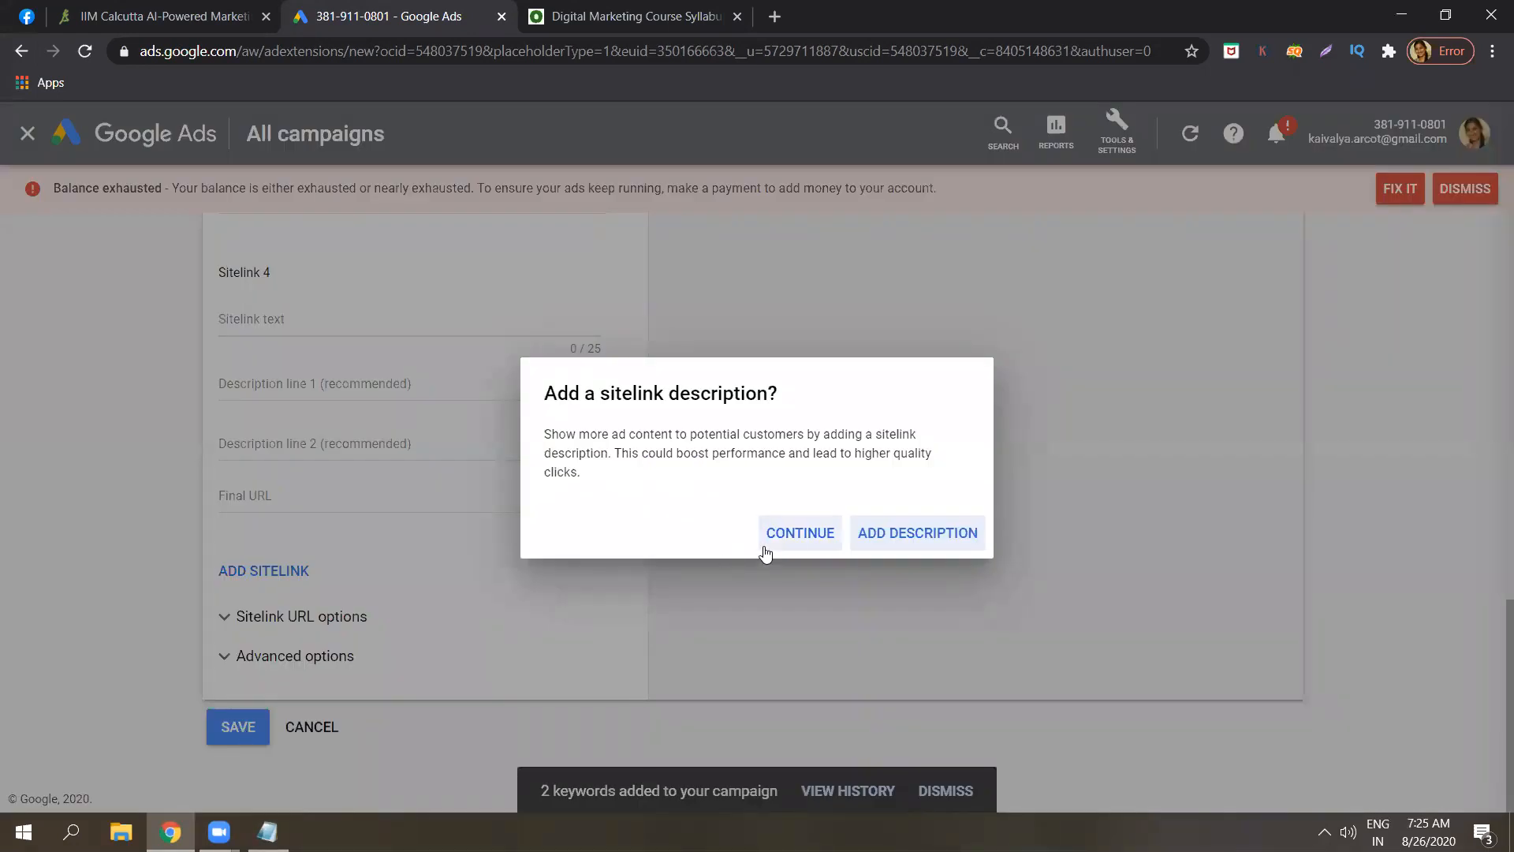
pyautogui.click(814, 539)
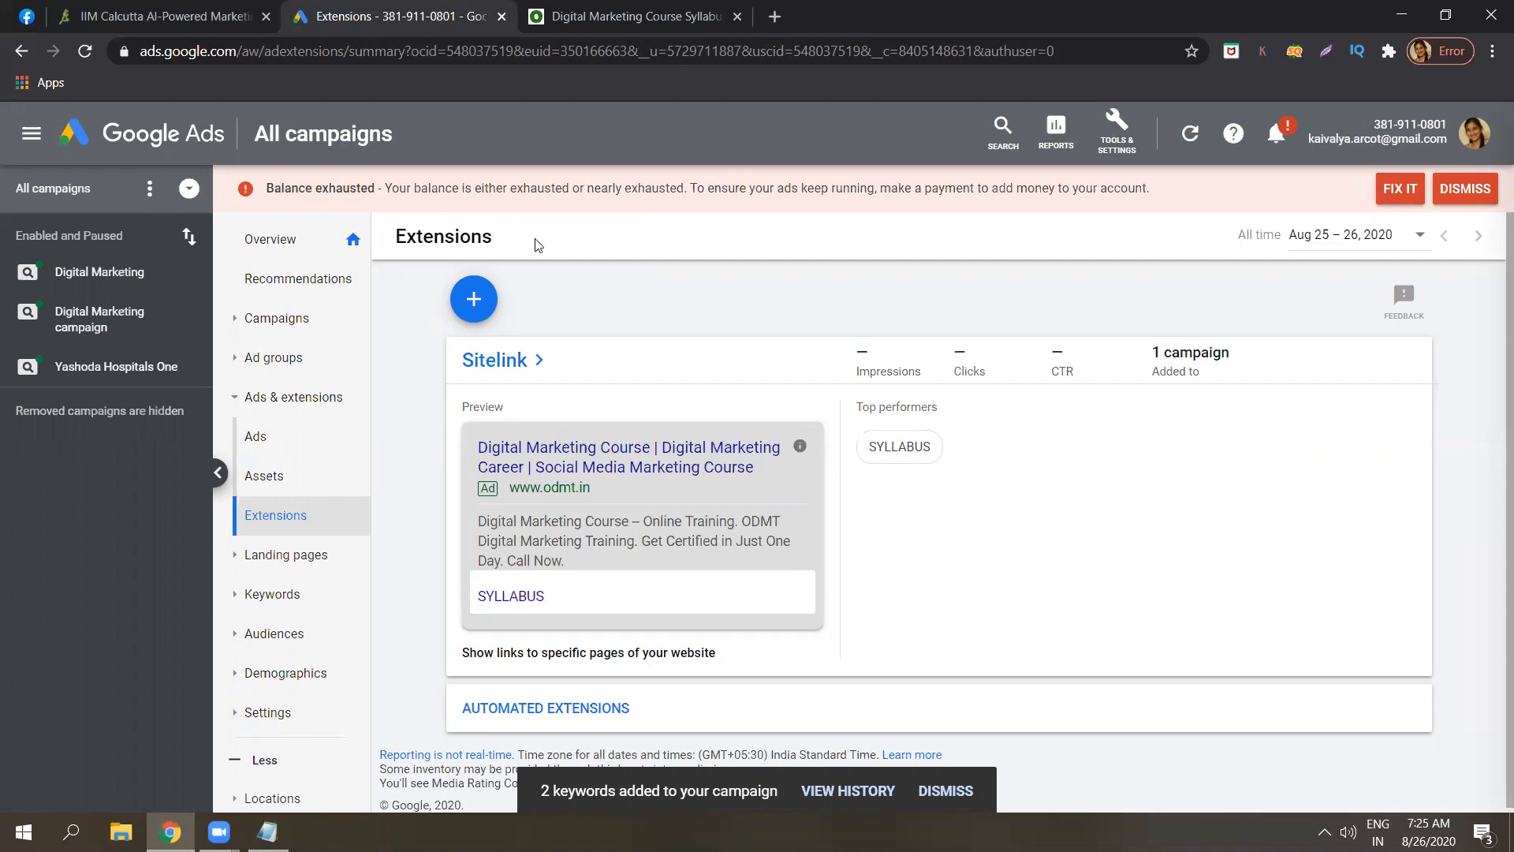
# Open the add-extension menu on the Extensions page to pick another extension type.
pyautogui.click(472, 300)
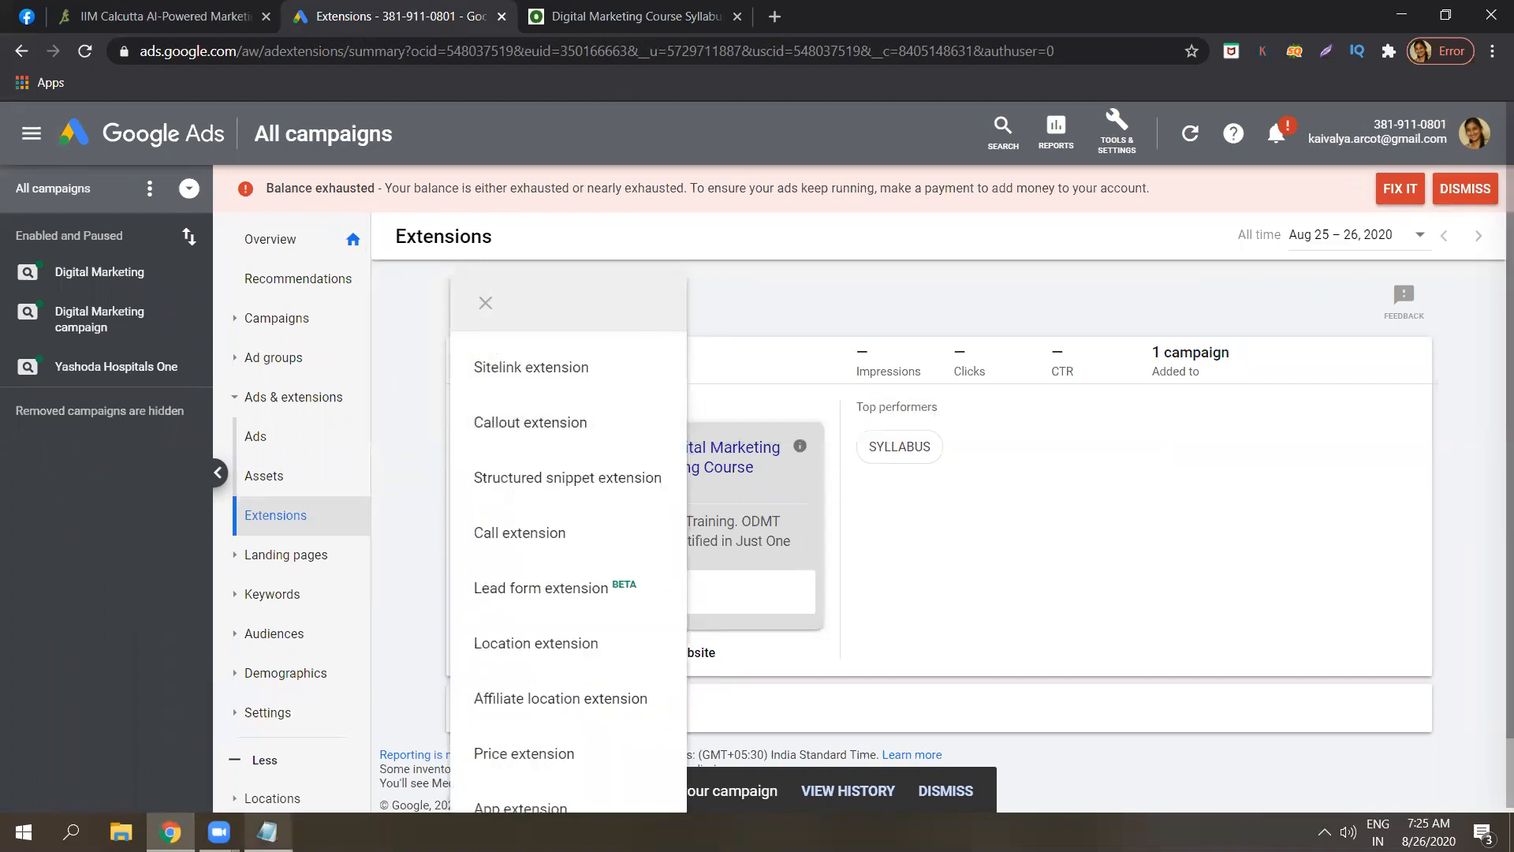
# Add the line '2. Call out extension - more extra info' to the Notepad ad-extension notes.
pyautogui.click(268, 832)
pyautogui.press('Return')
pyautogui.write('2.')
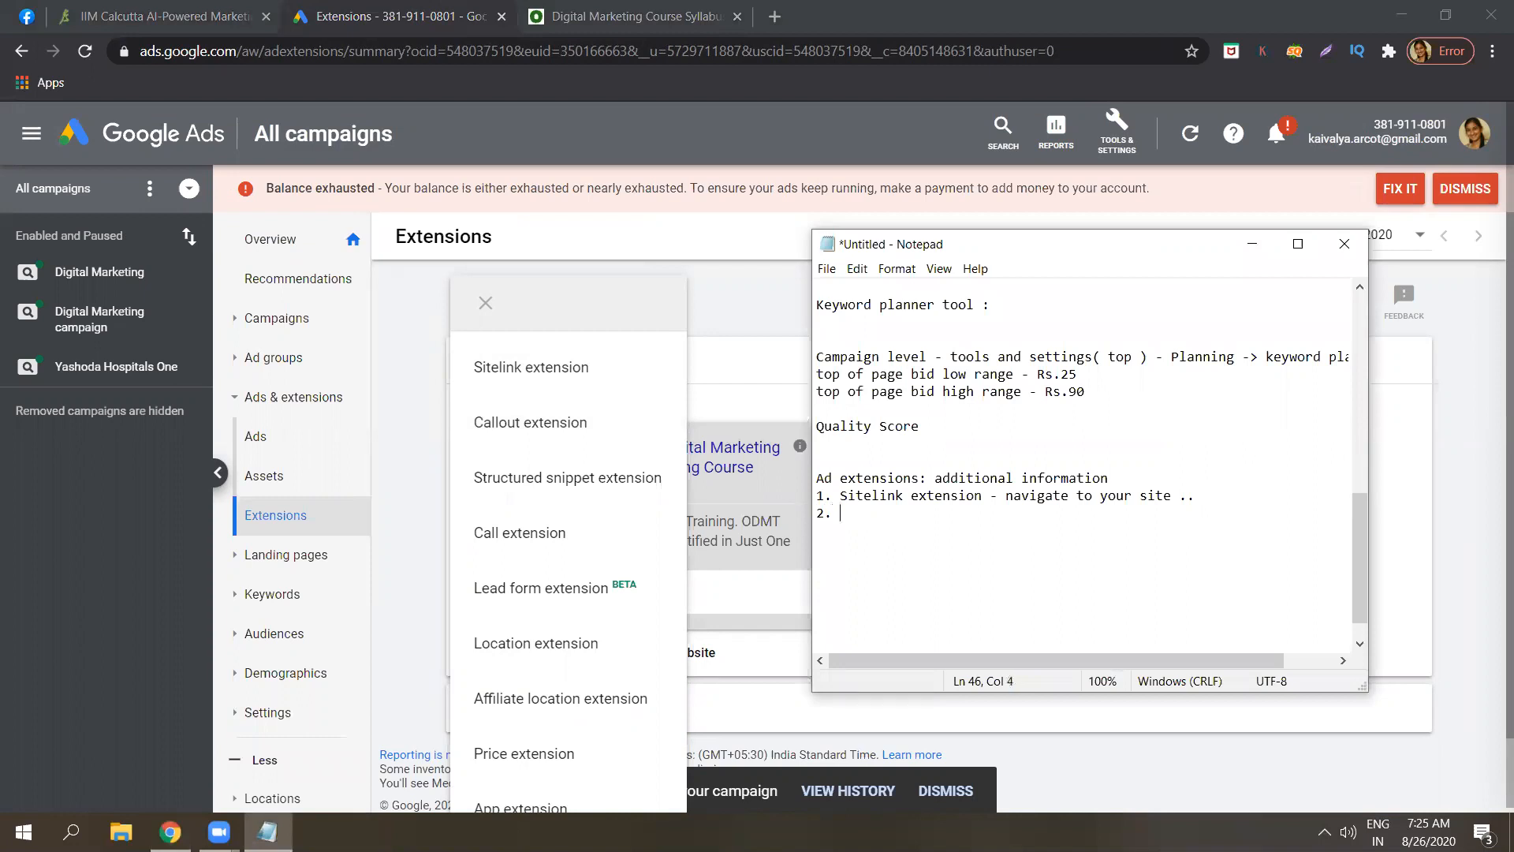
pyautogui.press('capslock')
pyautogui.write('c')
pyautogui.press('BackSpace')
pyautogui.write('C')
pyautogui.press('capslock')
pyautogui.write('all out')
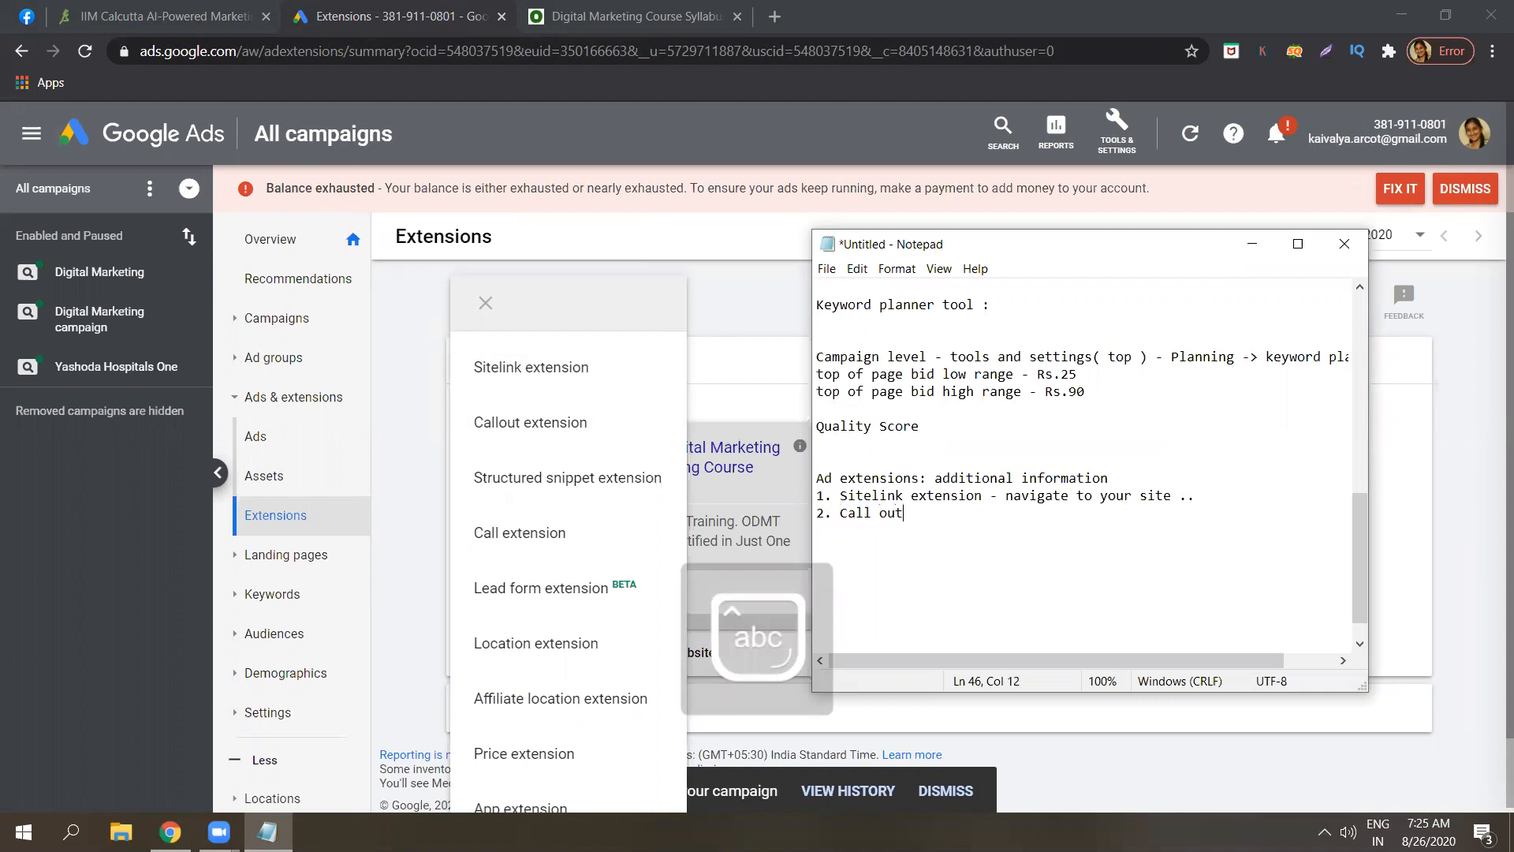
pyautogui.write(' extension')
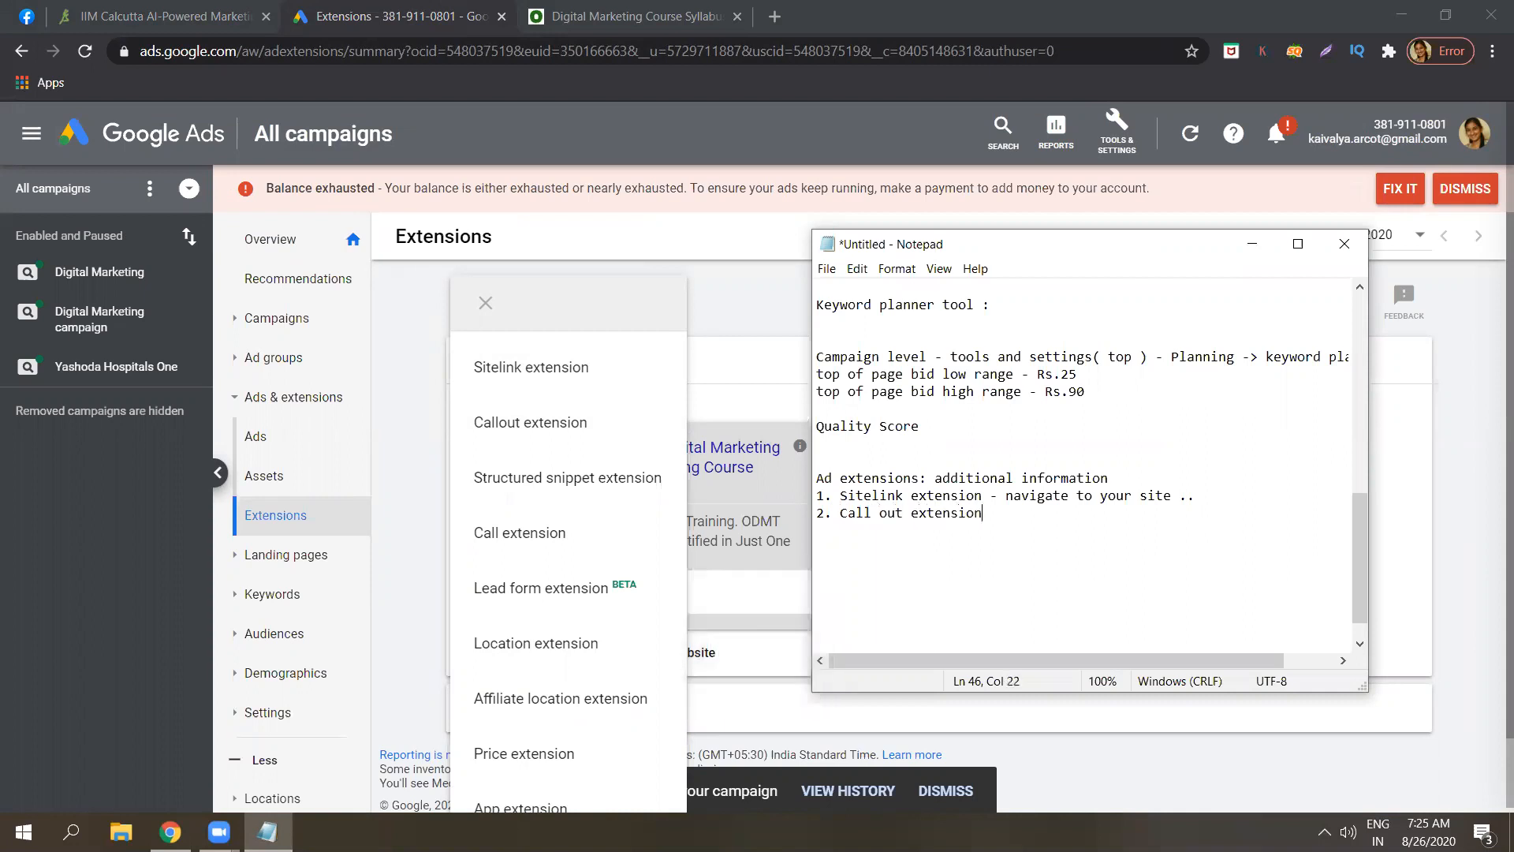
pyautogui.write(' - more extra info')
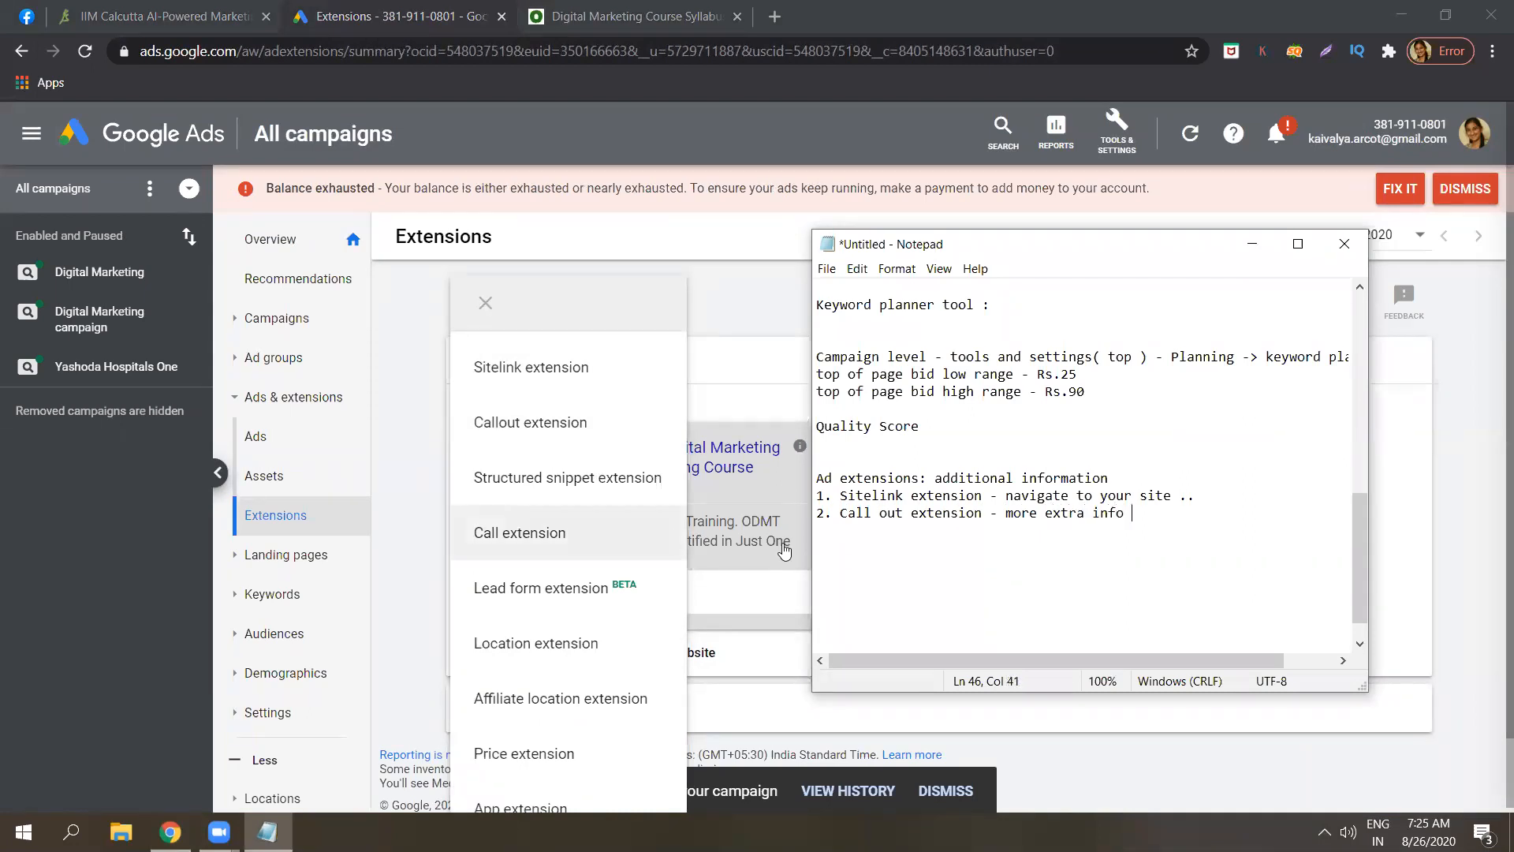
pyautogui.click(572, 424)
# Start a callout extension with Callout text 1 'Fix a free appointment with us'.
pyautogui.click(572, 424)
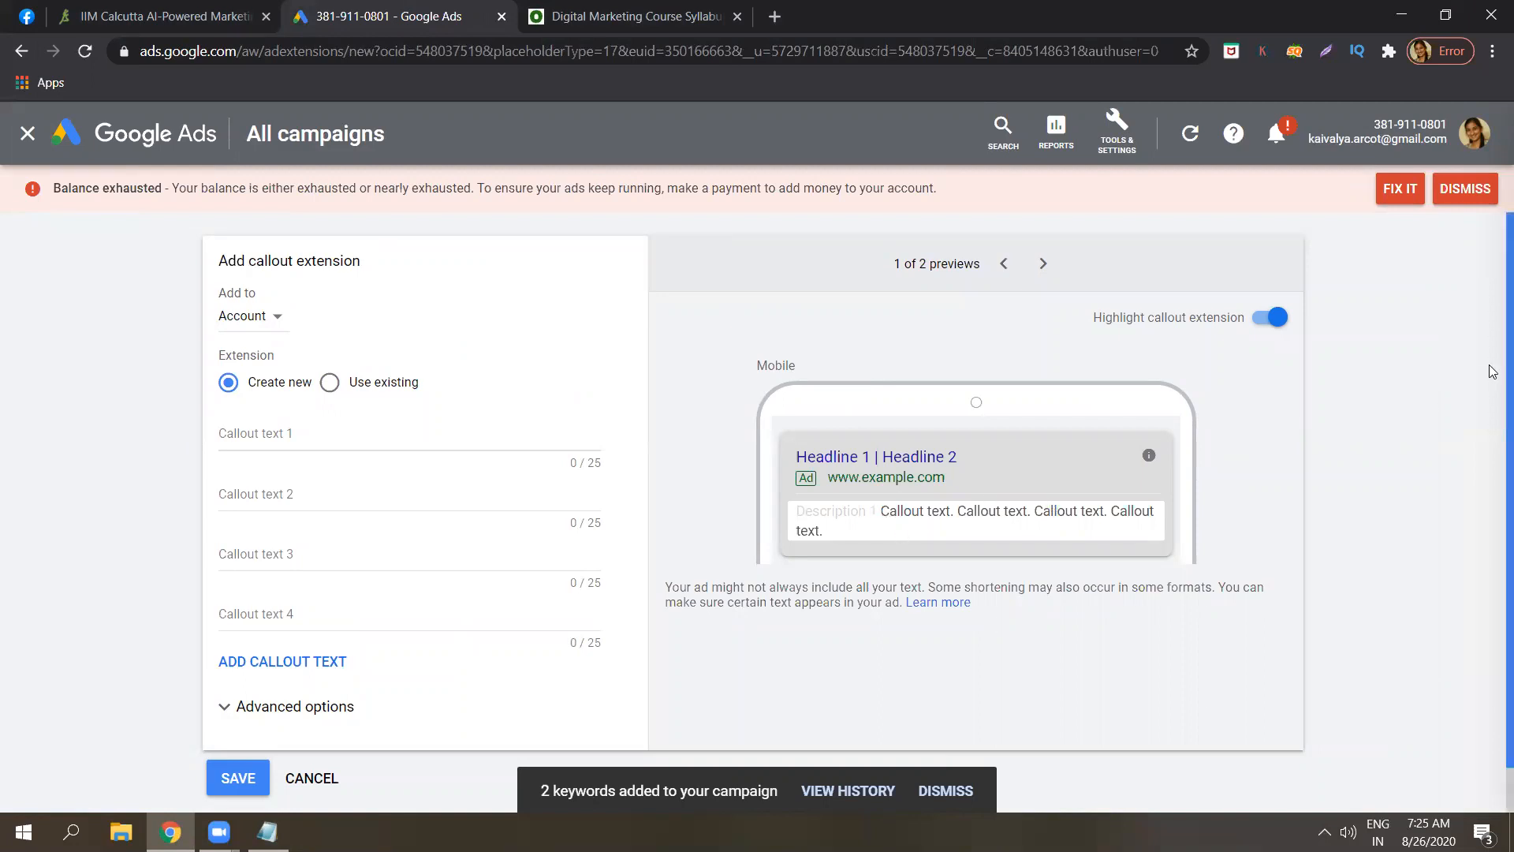
pyautogui.scroll(-1, 1493, 379)
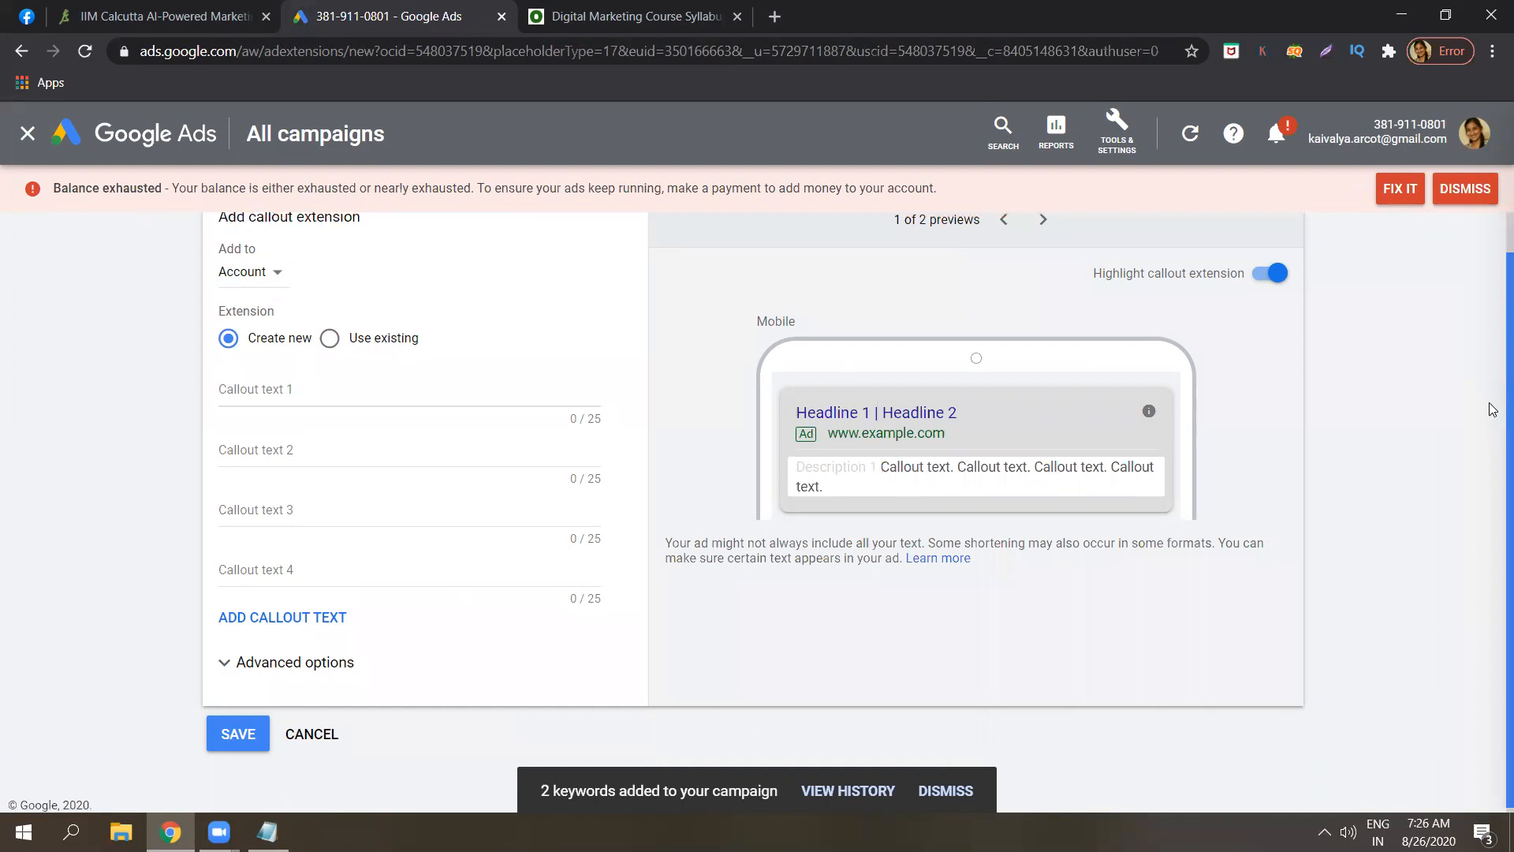
pyautogui.click(511, 392)
pyautogui.write('F')
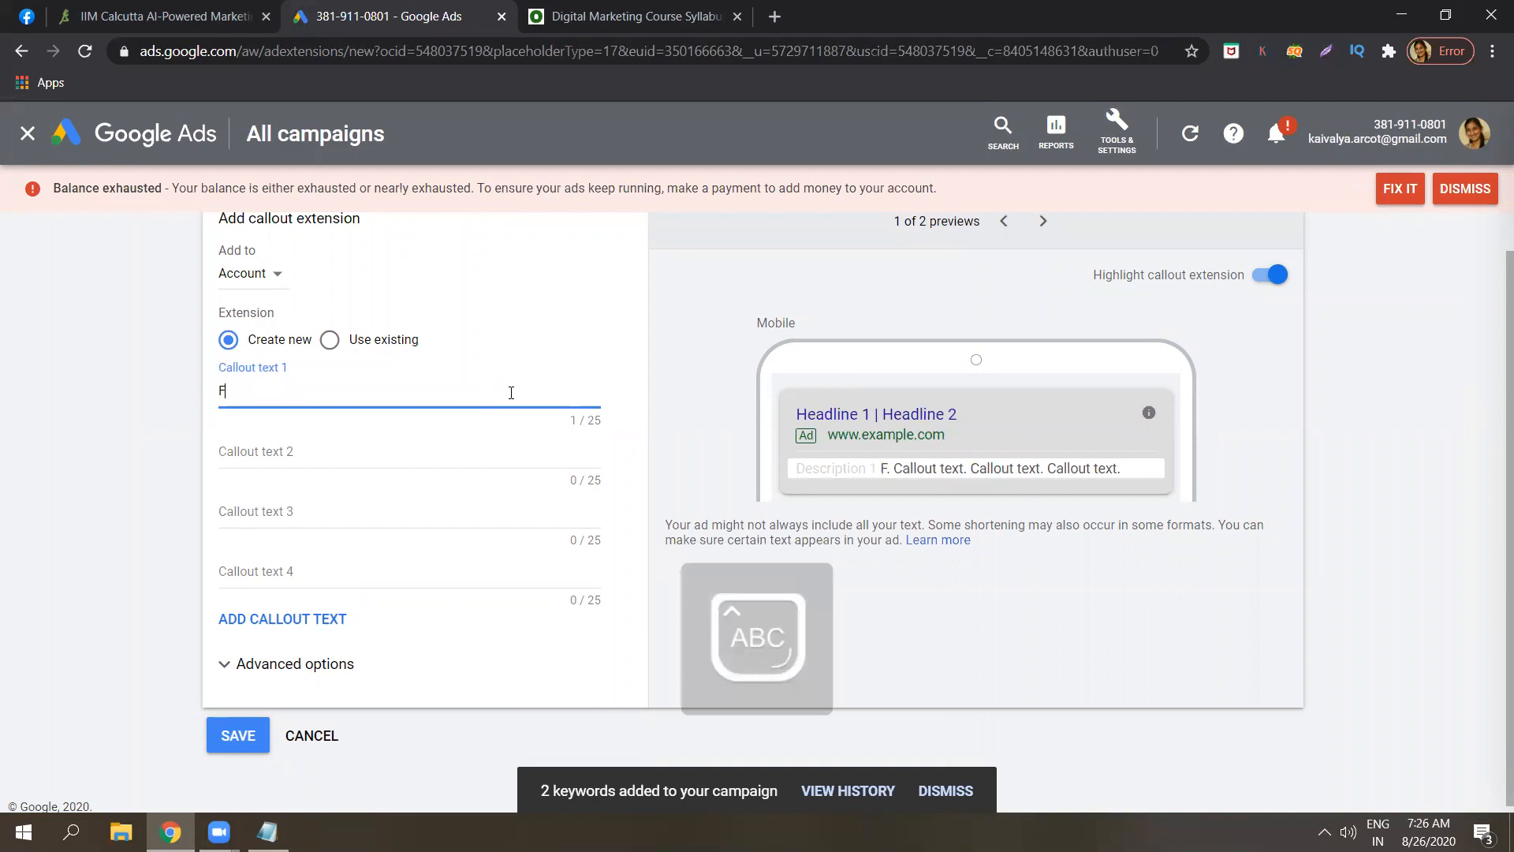
pyautogui.write('ix ')
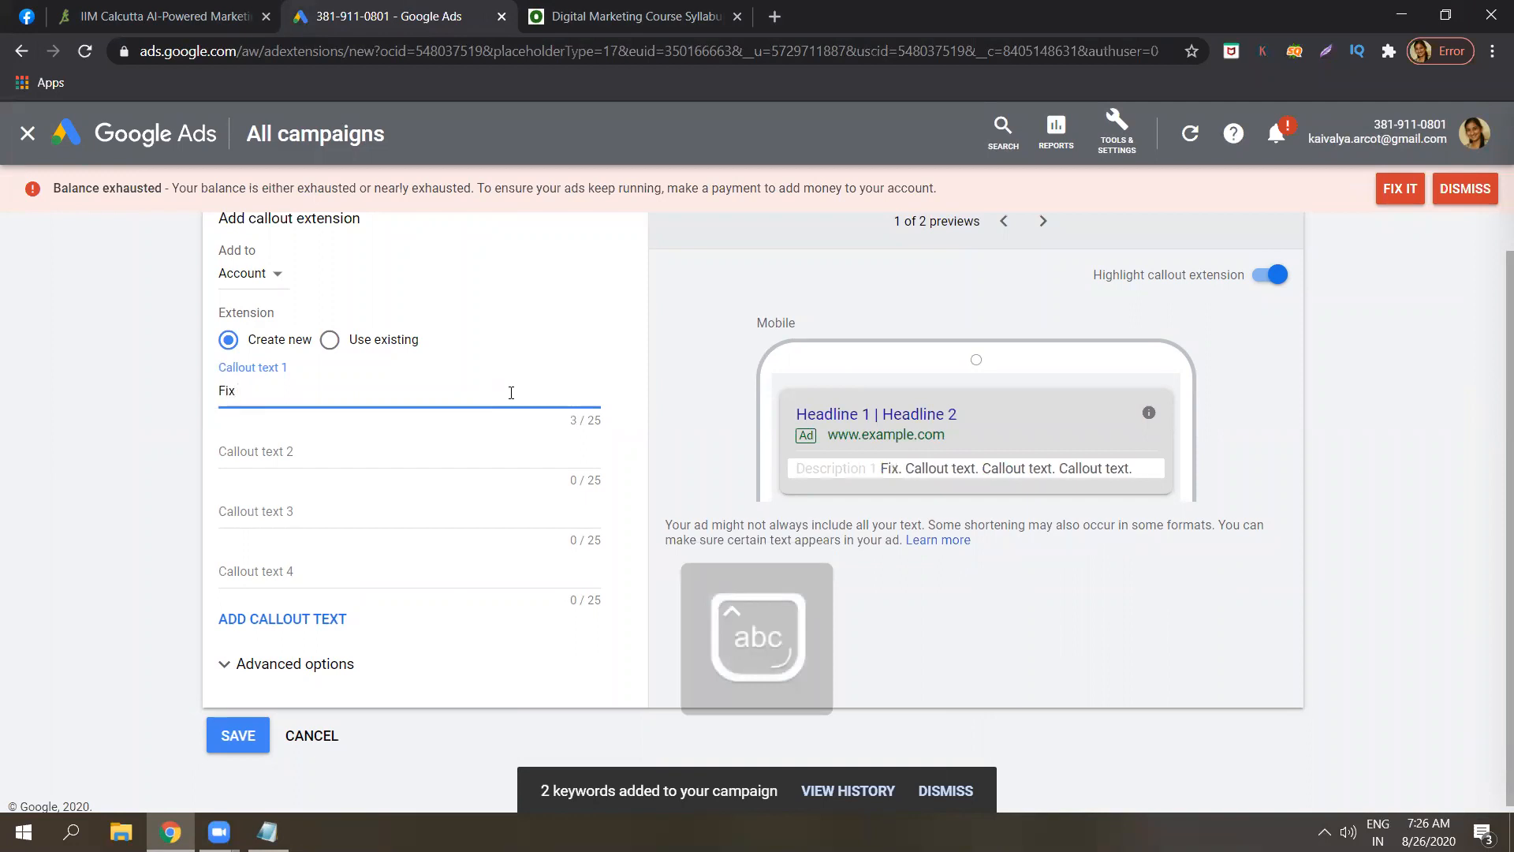
pyautogui.write('a fr')
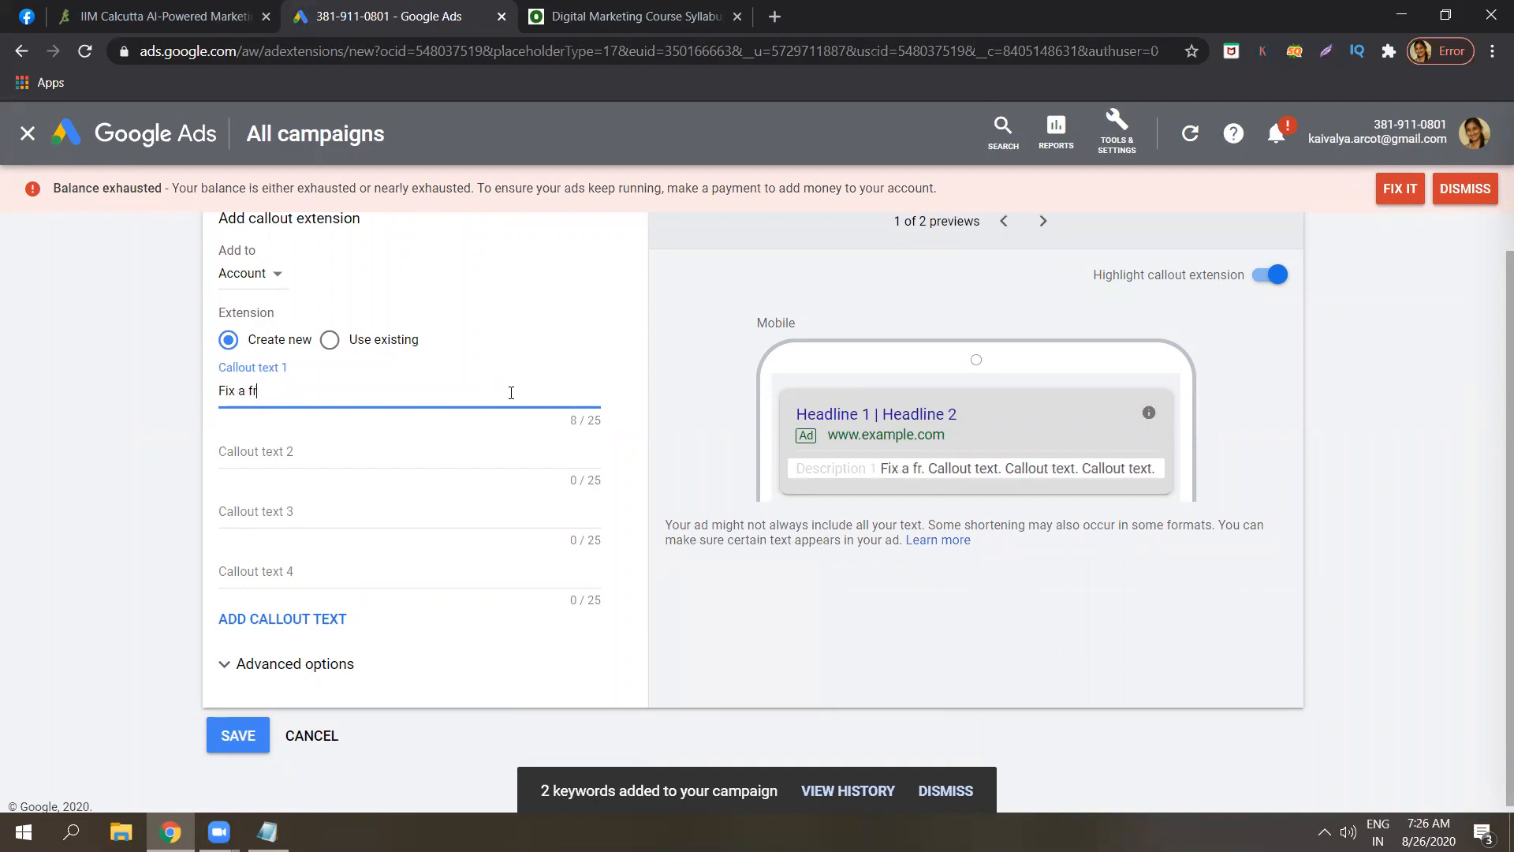
pyautogui.write('ee appointm')
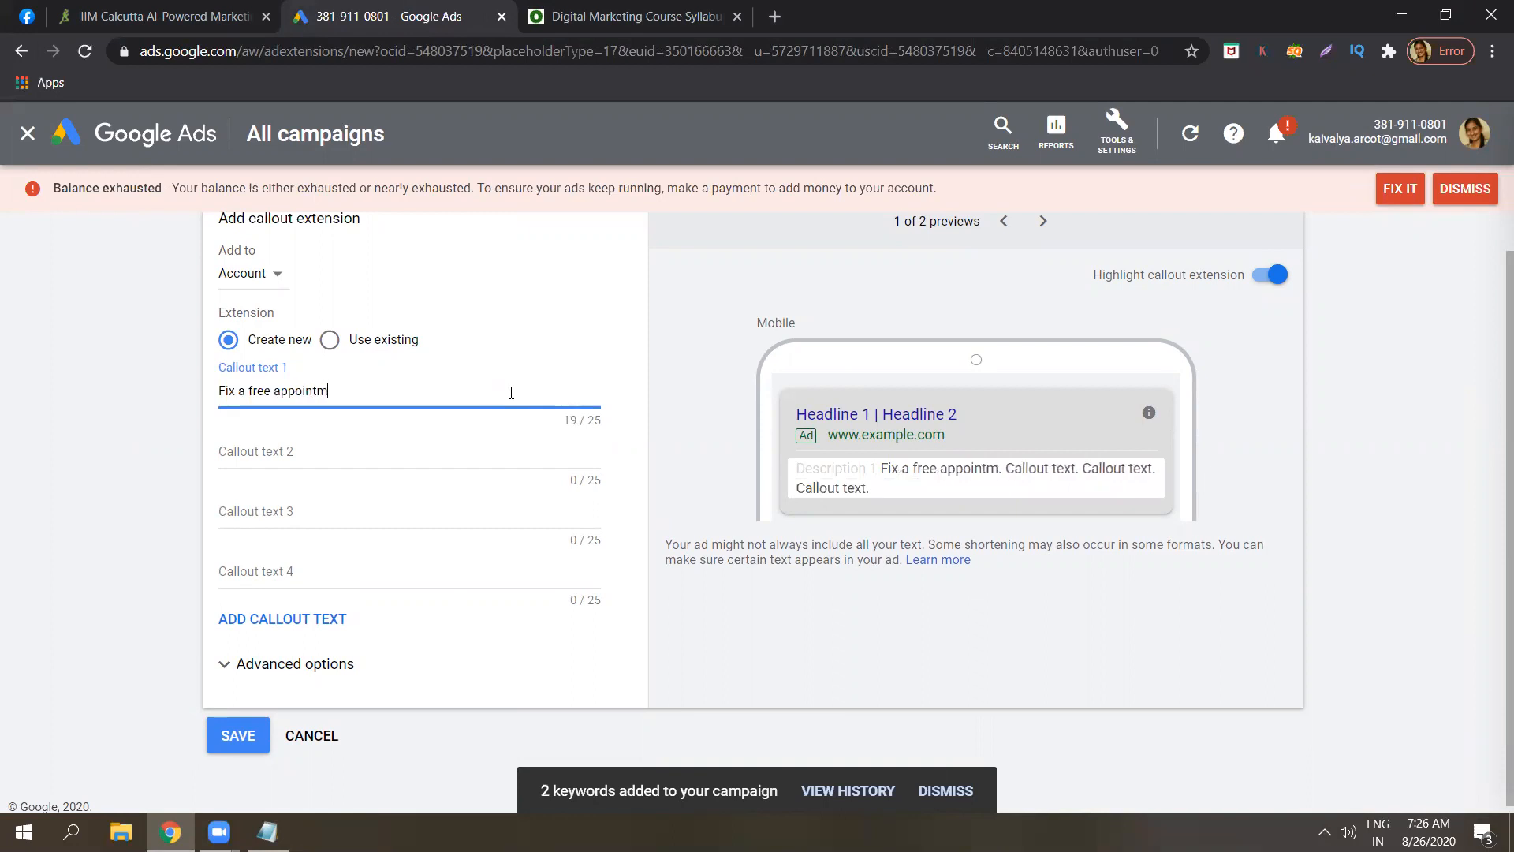
pyautogui.write('ent with us')
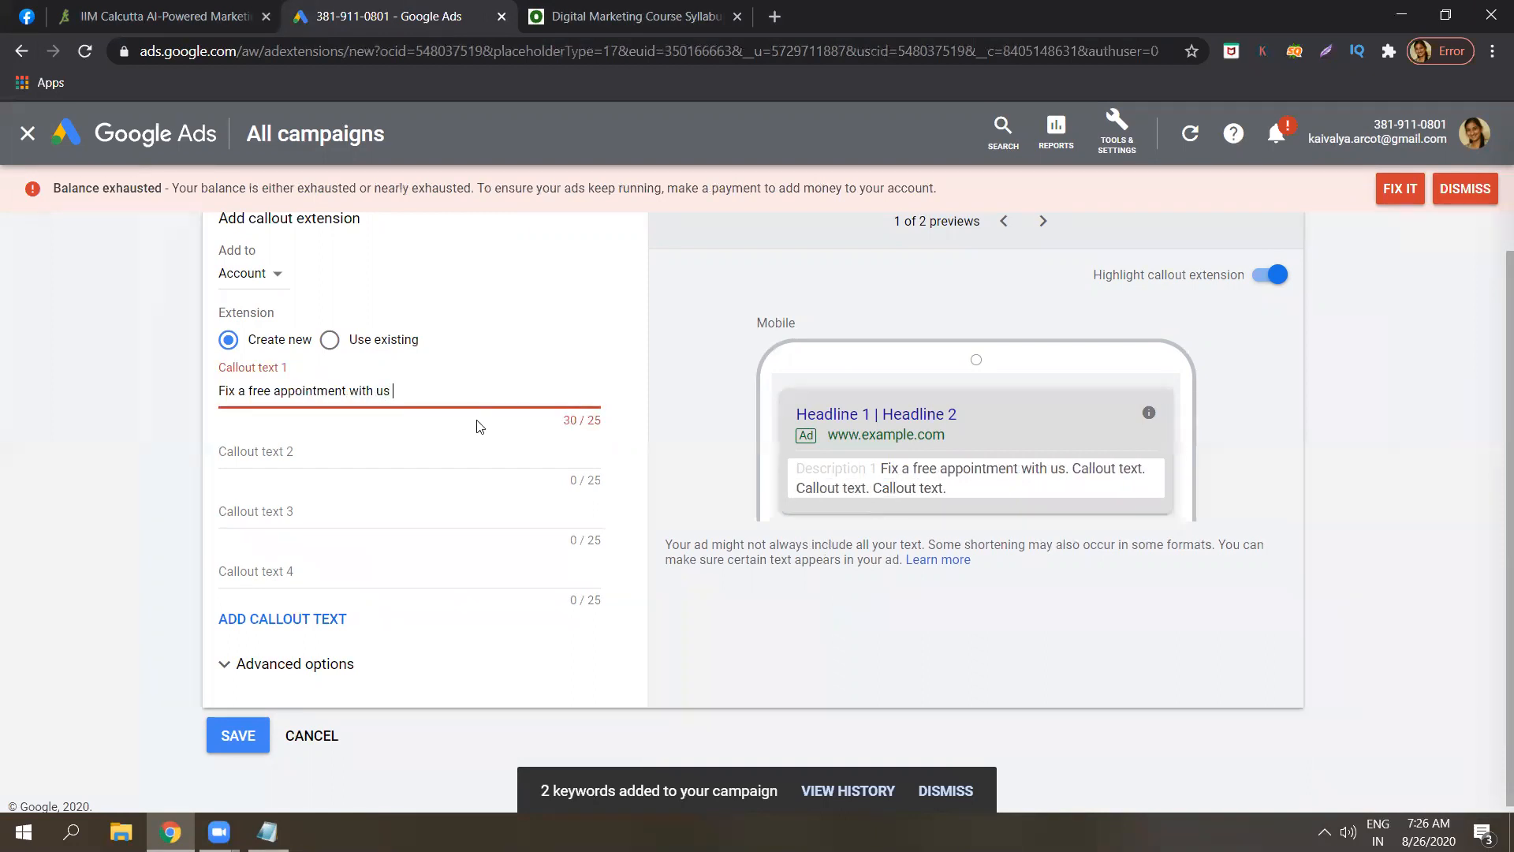
# Trim the callout to 'Fix appointment with us' under 25 characters, then cancel without saving.
pyautogui.click(271, 389)
pyautogui.press('BackSpace')
pyautogui.press('BackSpace')
pyautogui.press('BackSpace')
pyautogui.press('BackSpace')
pyautogui.press('BackSpace')
pyautogui.write('n')
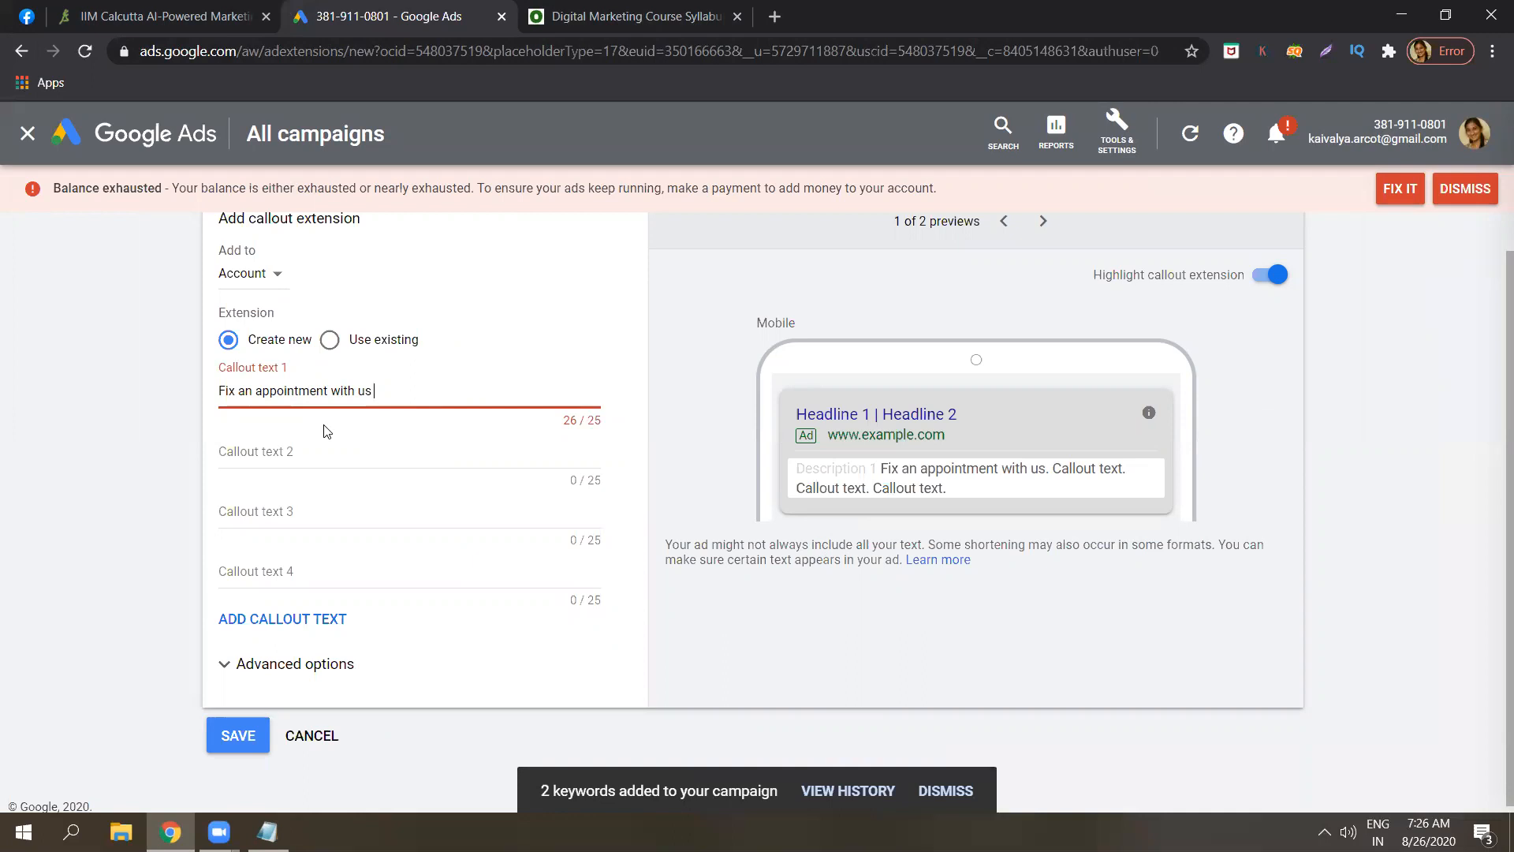
pyautogui.click(253, 387)
pyautogui.press('BackSpace')
pyautogui.press('BackSpace')
pyautogui.press('BackSpace')
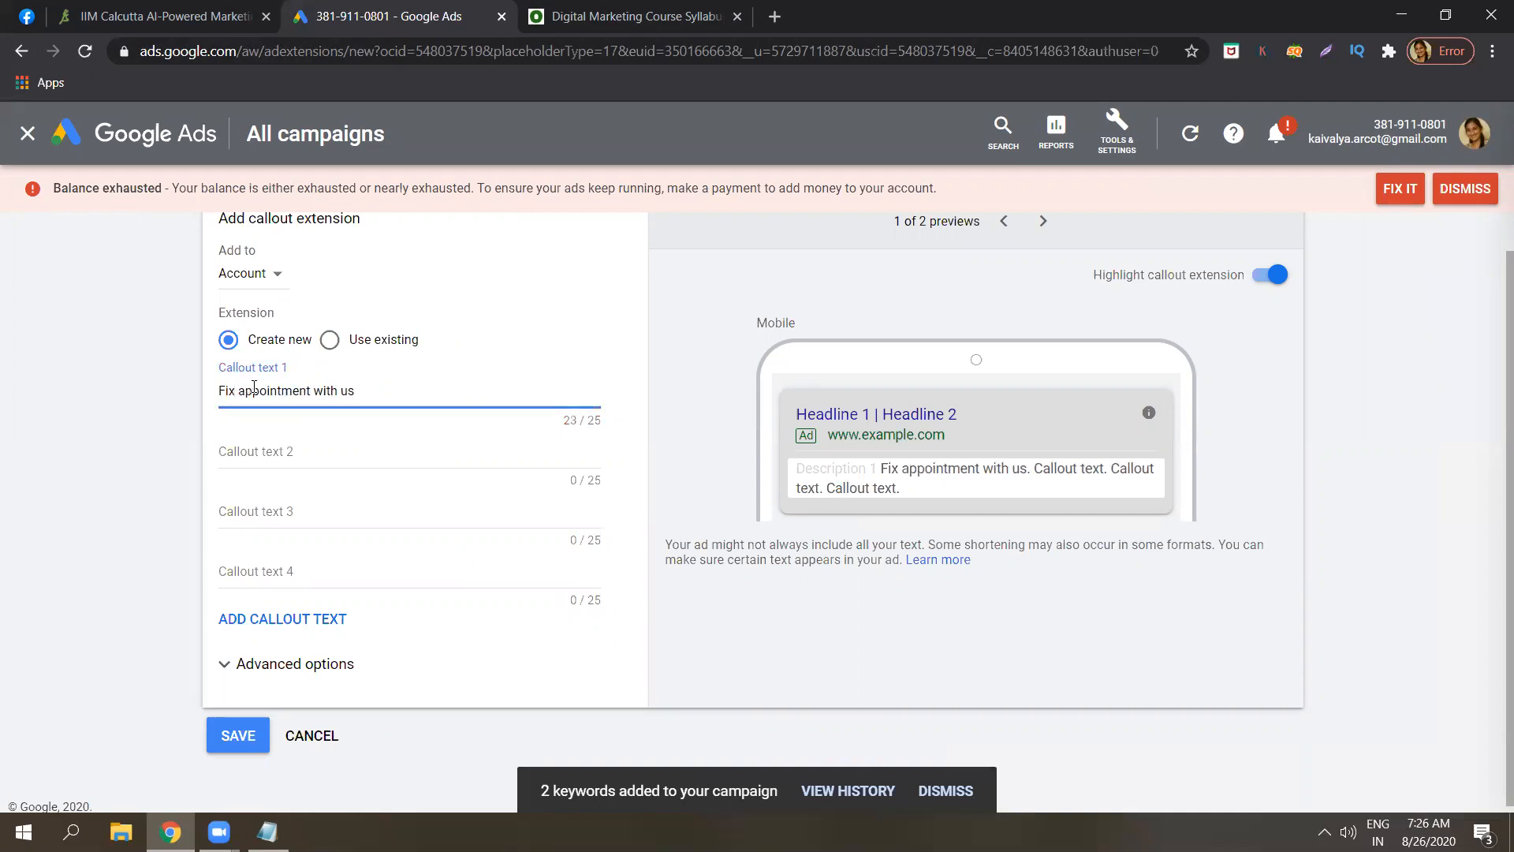
pyautogui.click(136, 525)
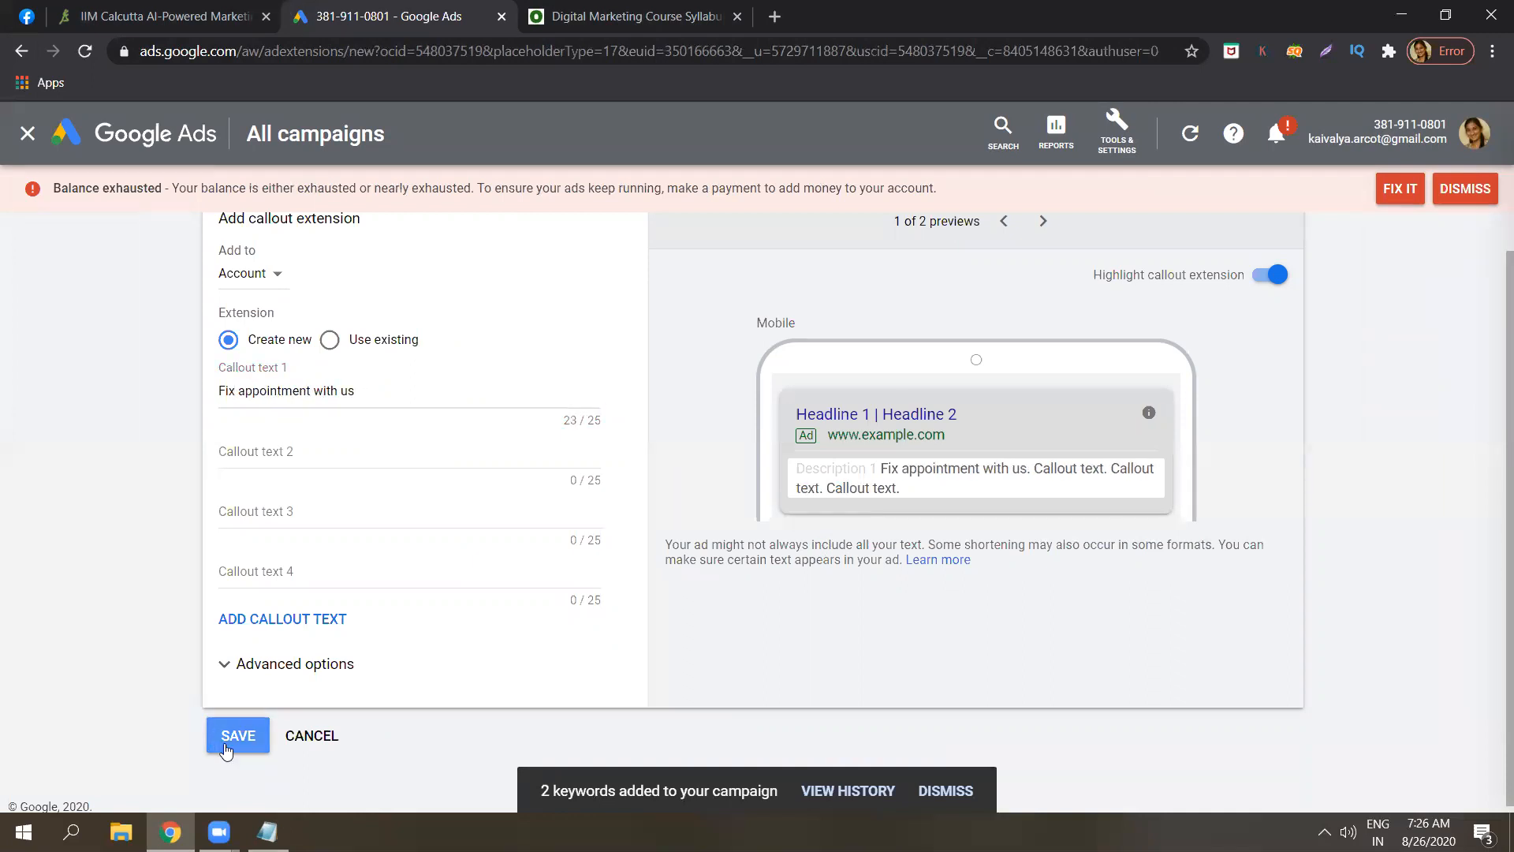
pyautogui.click(314, 749)
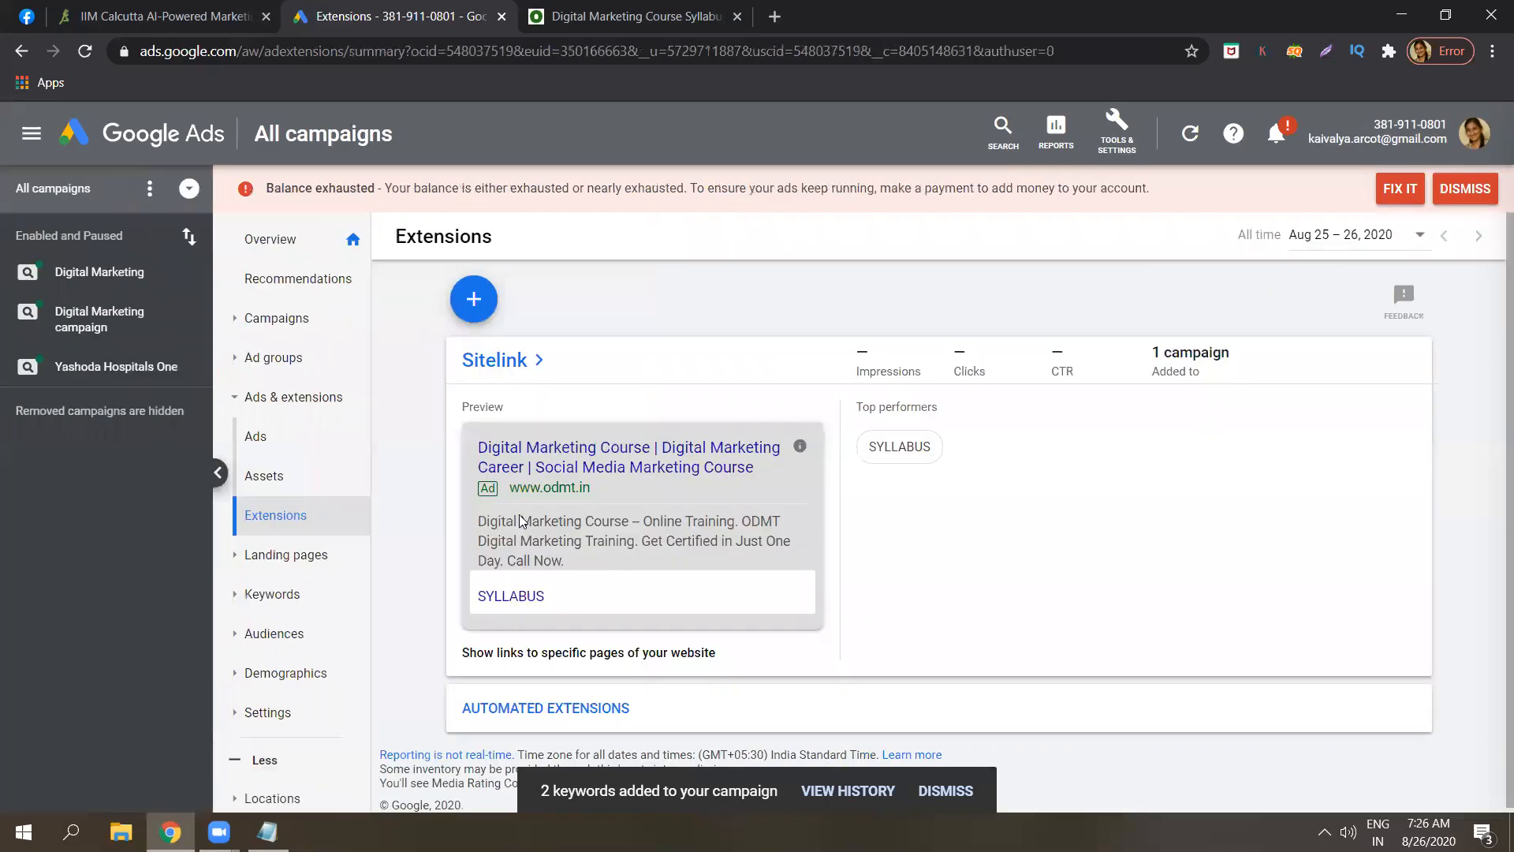
# Open the add-extension type menu and bring the Notepad ad-extension notes forward.
pyautogui.click(474, 301)
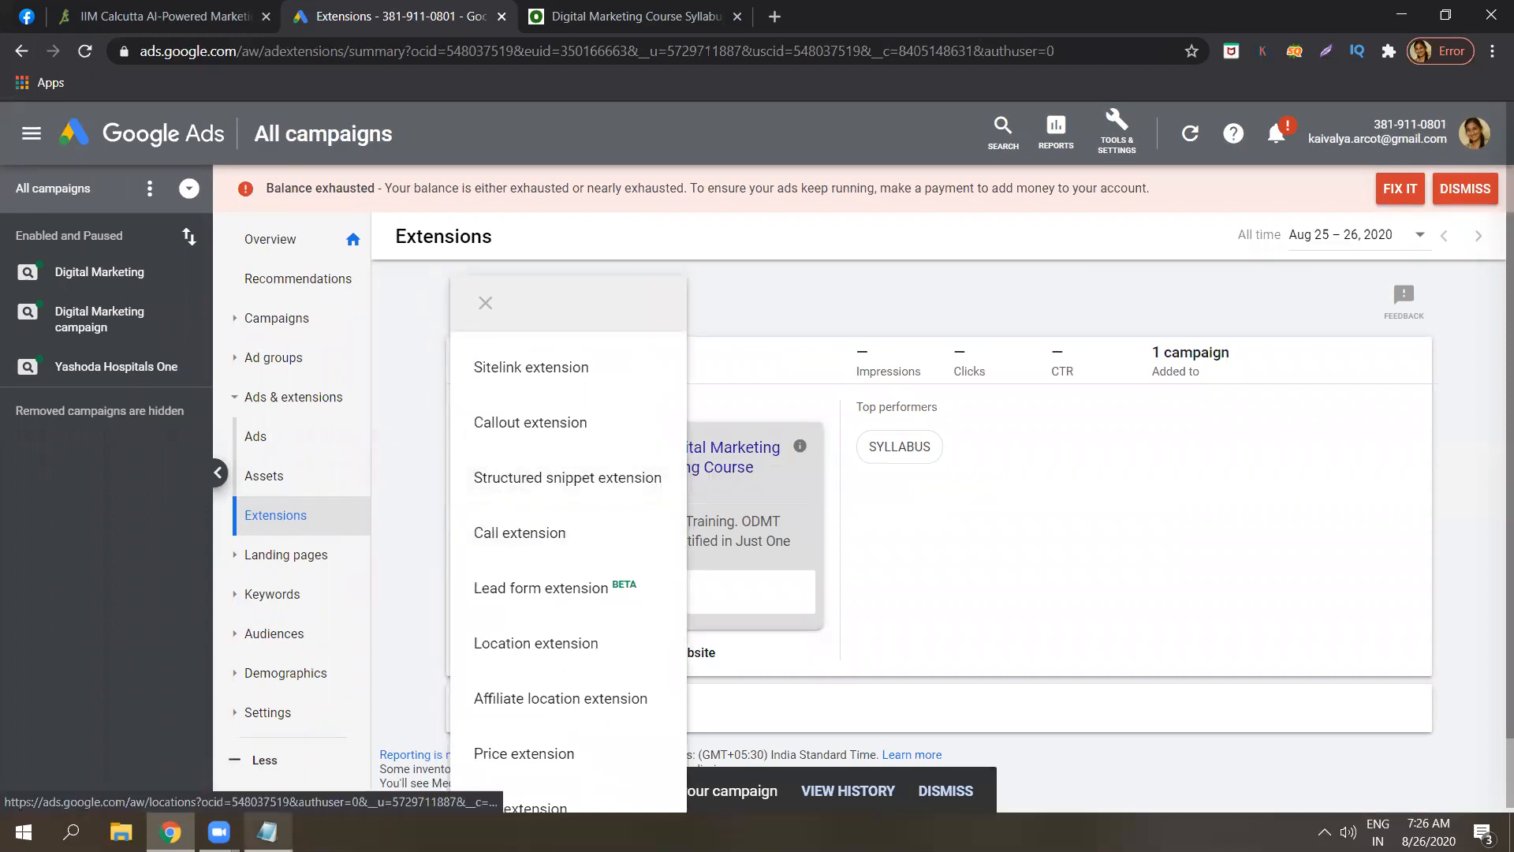
pyautogui.click(267, 832)
# Change the callout note's ending from 'info' to 'description'.
pyautogui.press('Return')
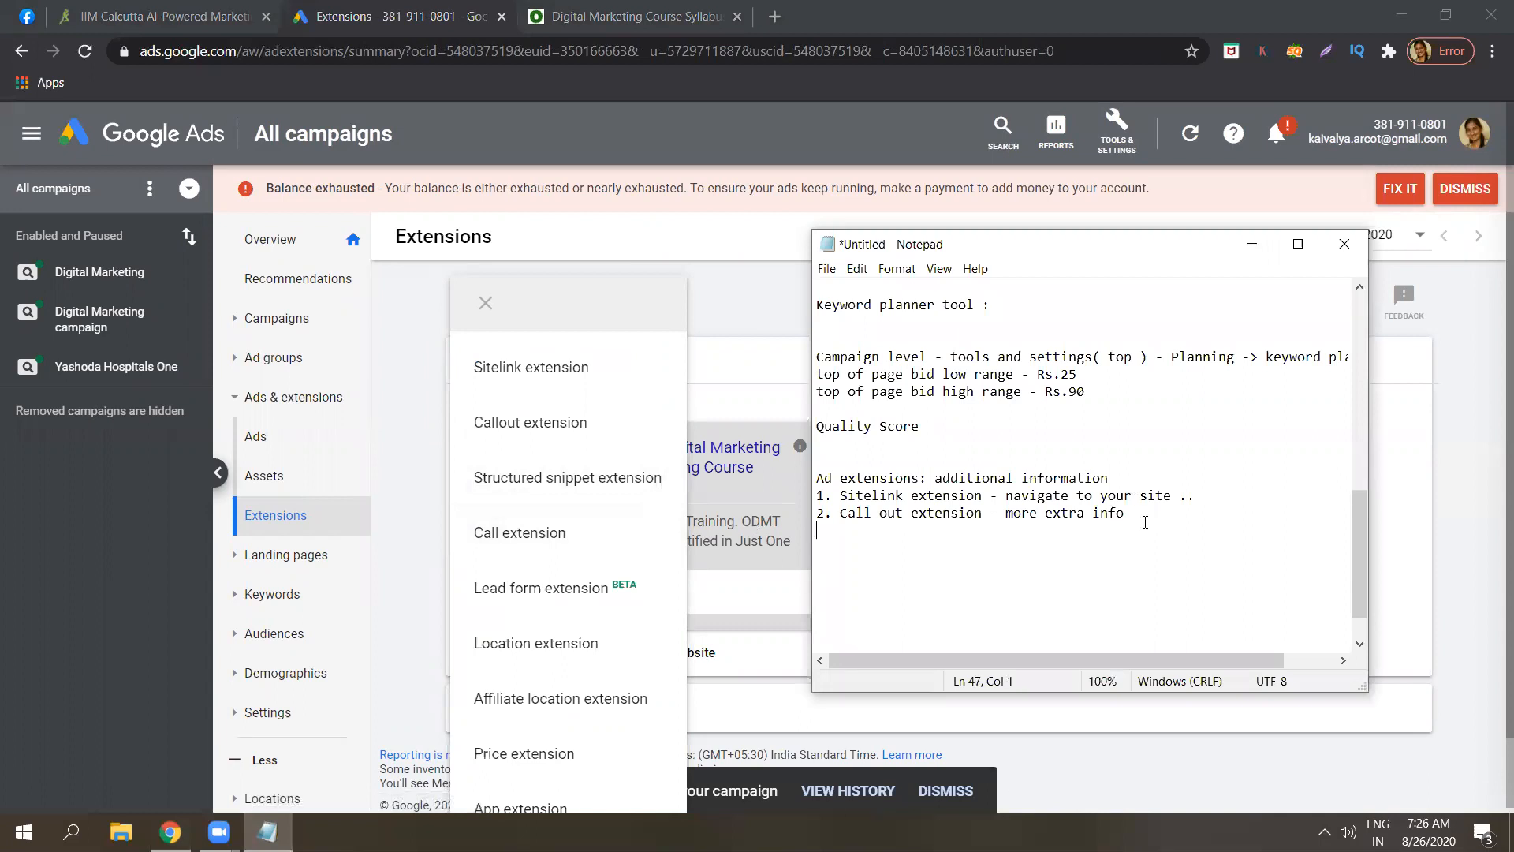
pyautogui.press('Return')
pyautogui.press('BackSpace')
pyautogui.press('BackSpace')
pyautogui.press('BackSpace')
pyautogui.press('BackSpace')
pyautogui.press('BackSpace')
pyautogui.press('BackSpace')
pyautogui.press('BackSpace')
pyautogui.write('description')
# Add the note '3. Structured snippet extension - hiighlight imp ones'.
pyautogui.press('Return')
pyautogui.write('.')
pyautogui.press('BackSpace')
pyautogui.press('BackSpace')
pyautogui.write('3. St')
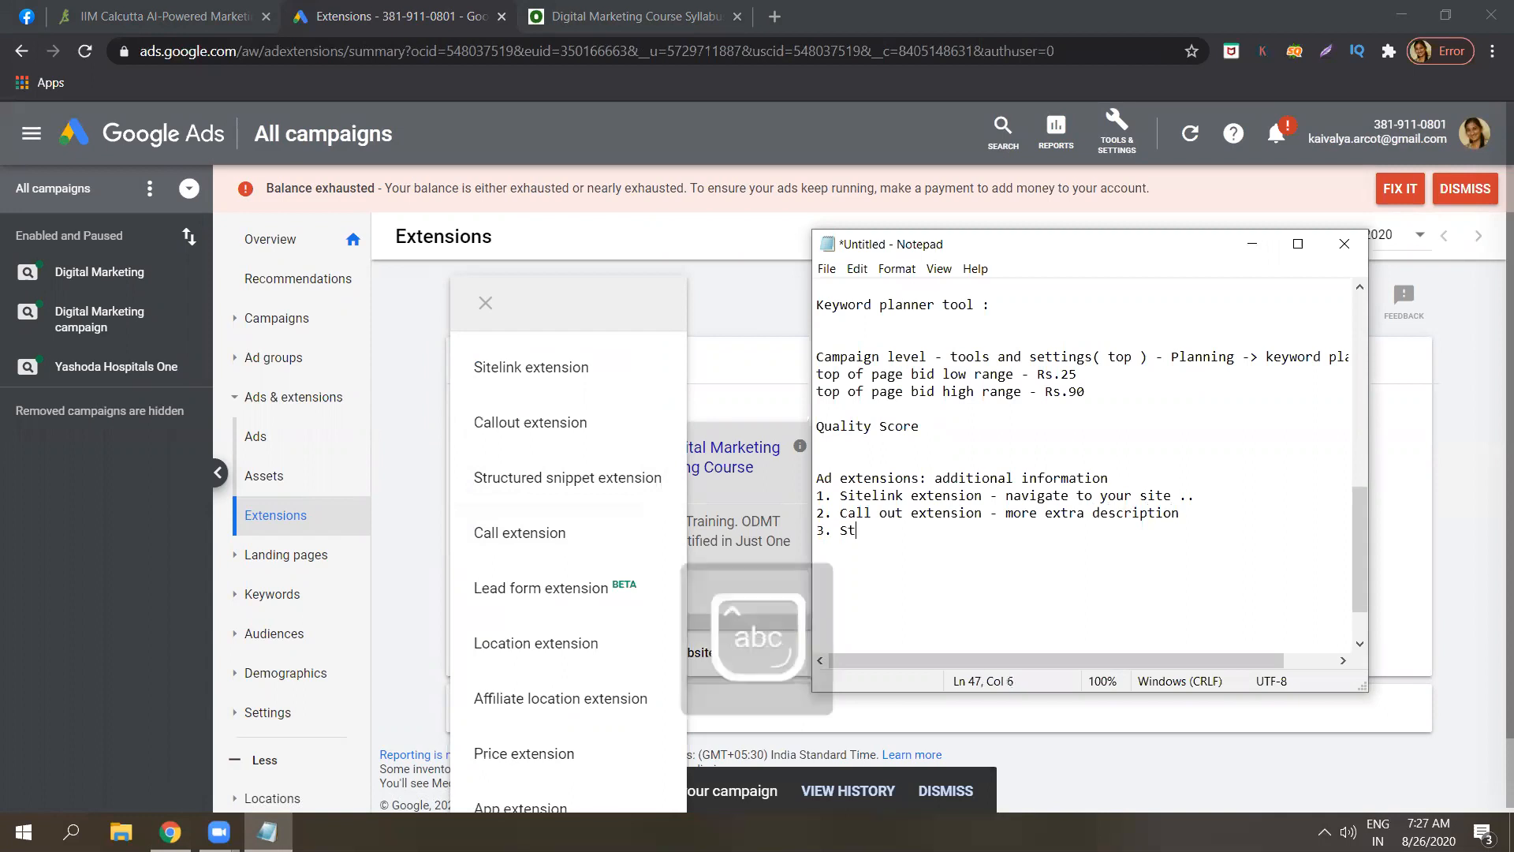
pyautogui.write('ructured sn')
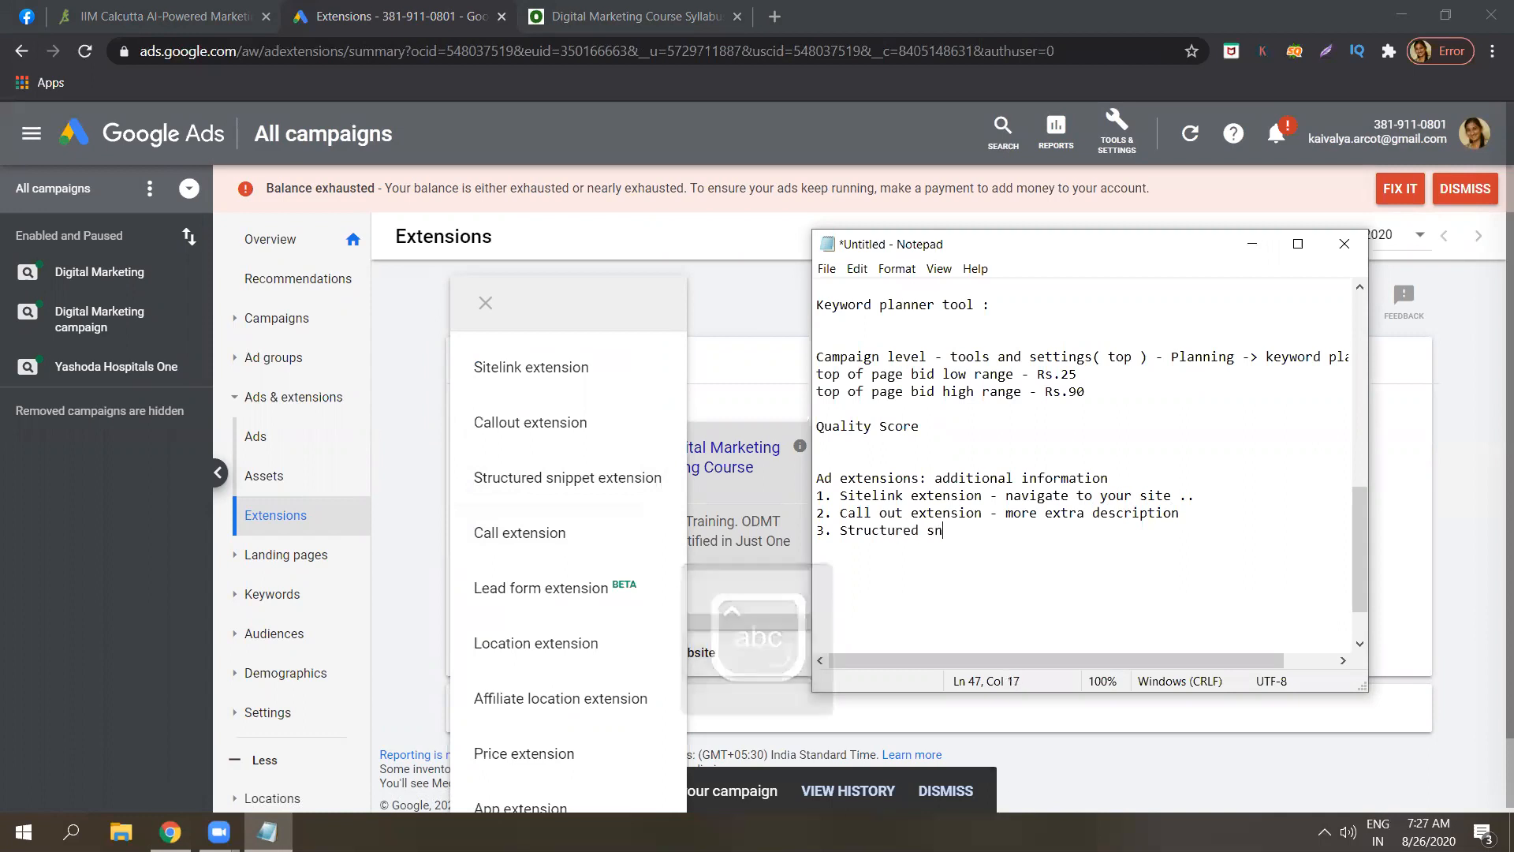
pyautogui.write('ippet ext')
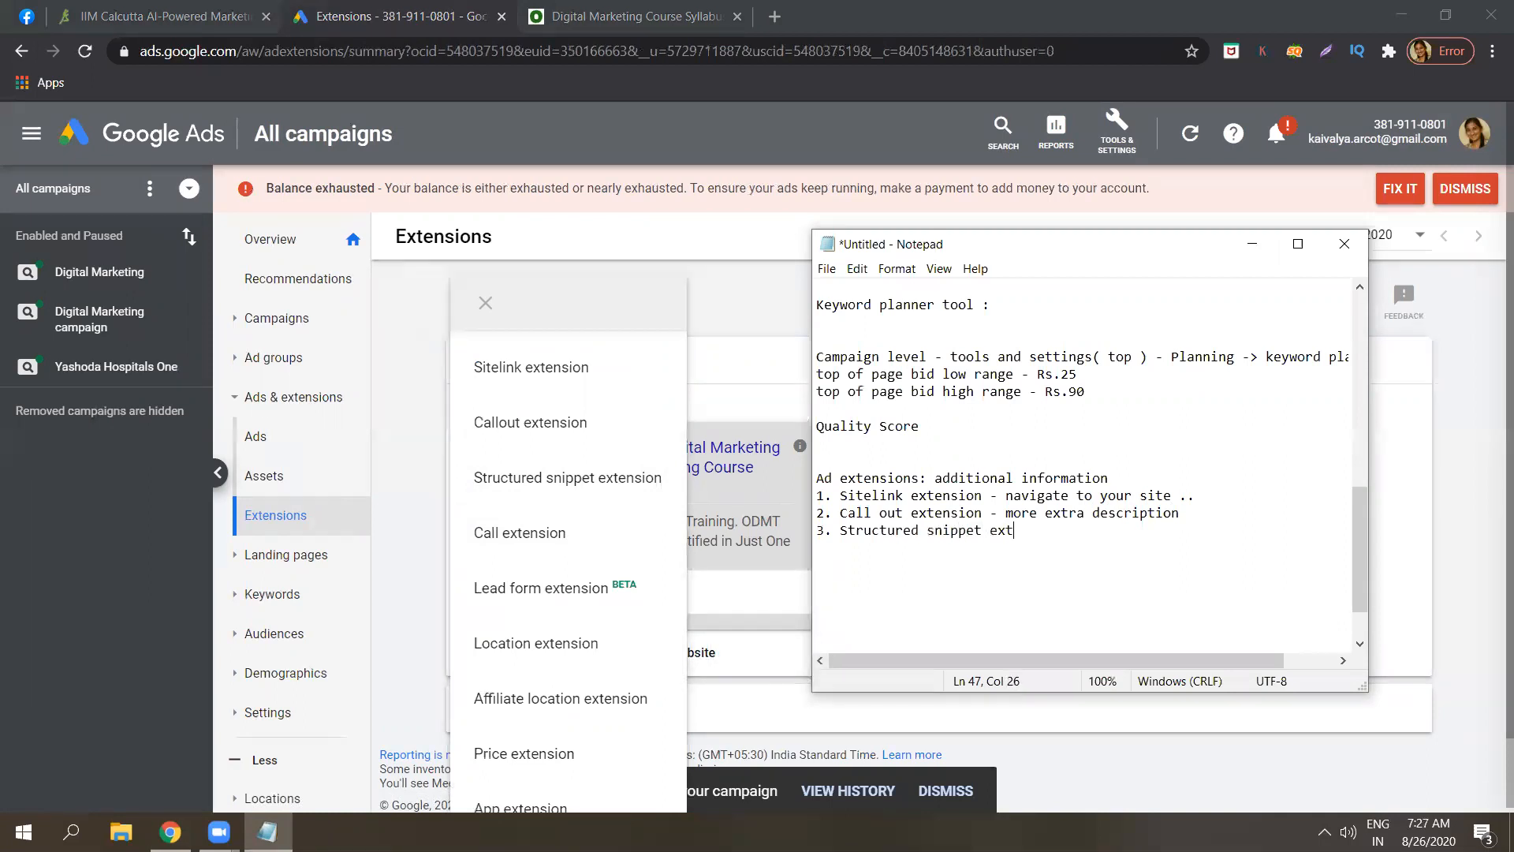
pyautogui.write('ension - hiighlight imp ones')
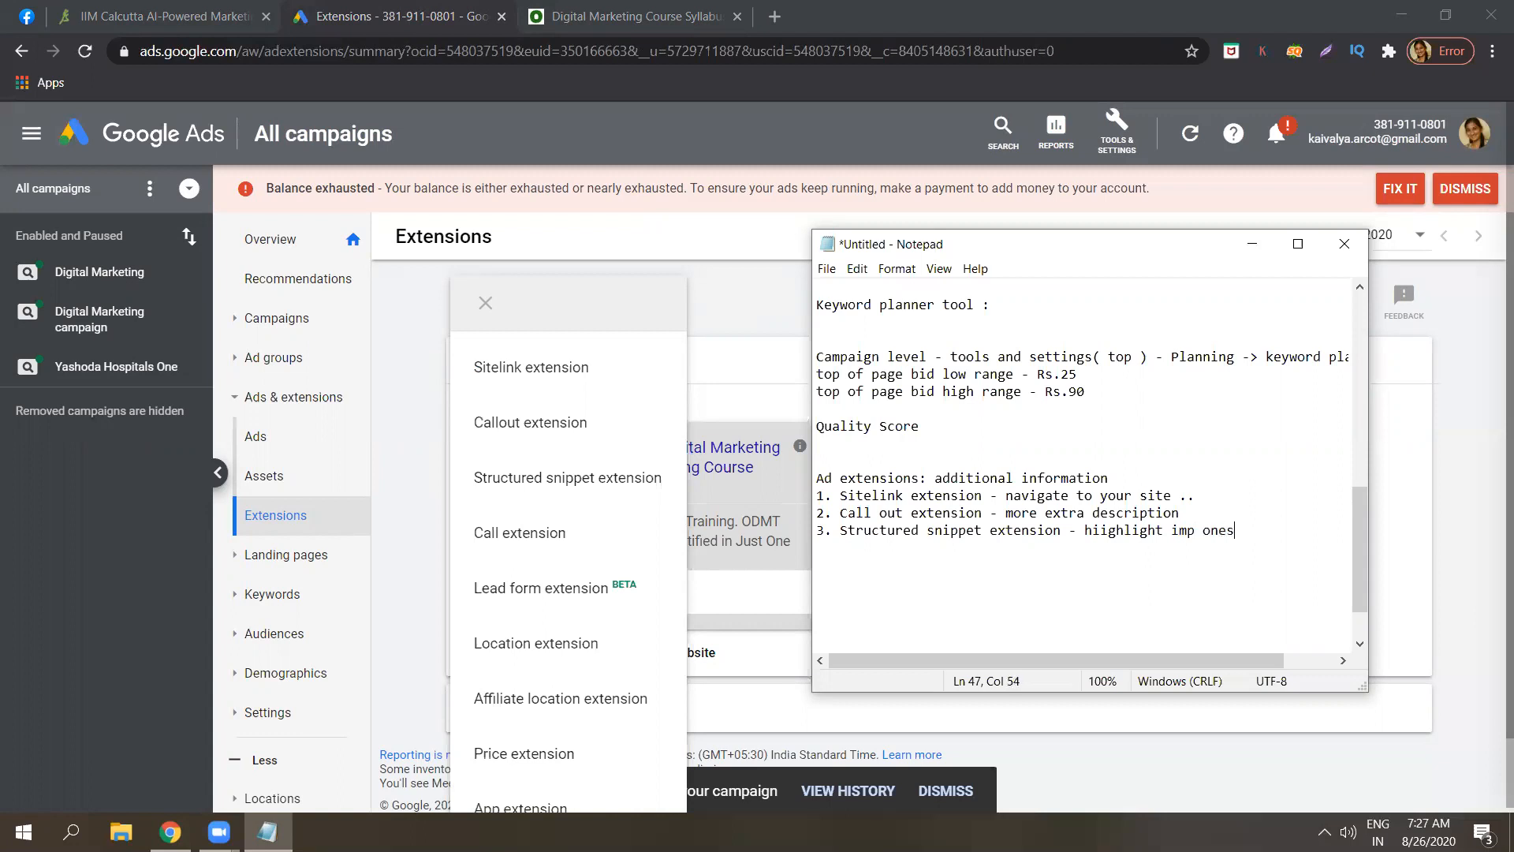
pyautogui.click(641, 480)
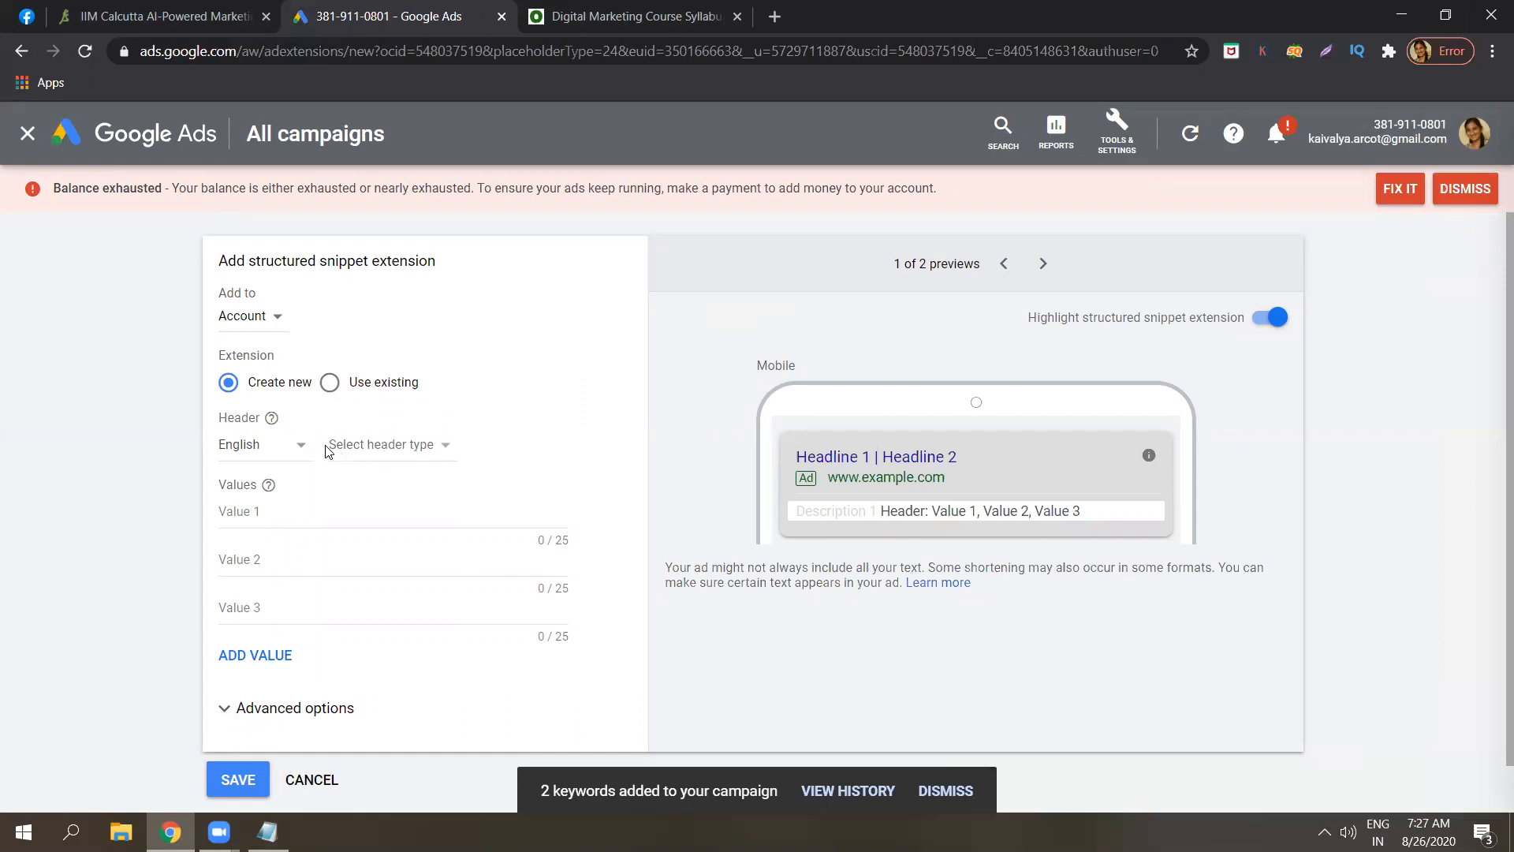
# Keep English as the structured snippet header language and open the header type dropdown.
pyautogui.click(296, 445)
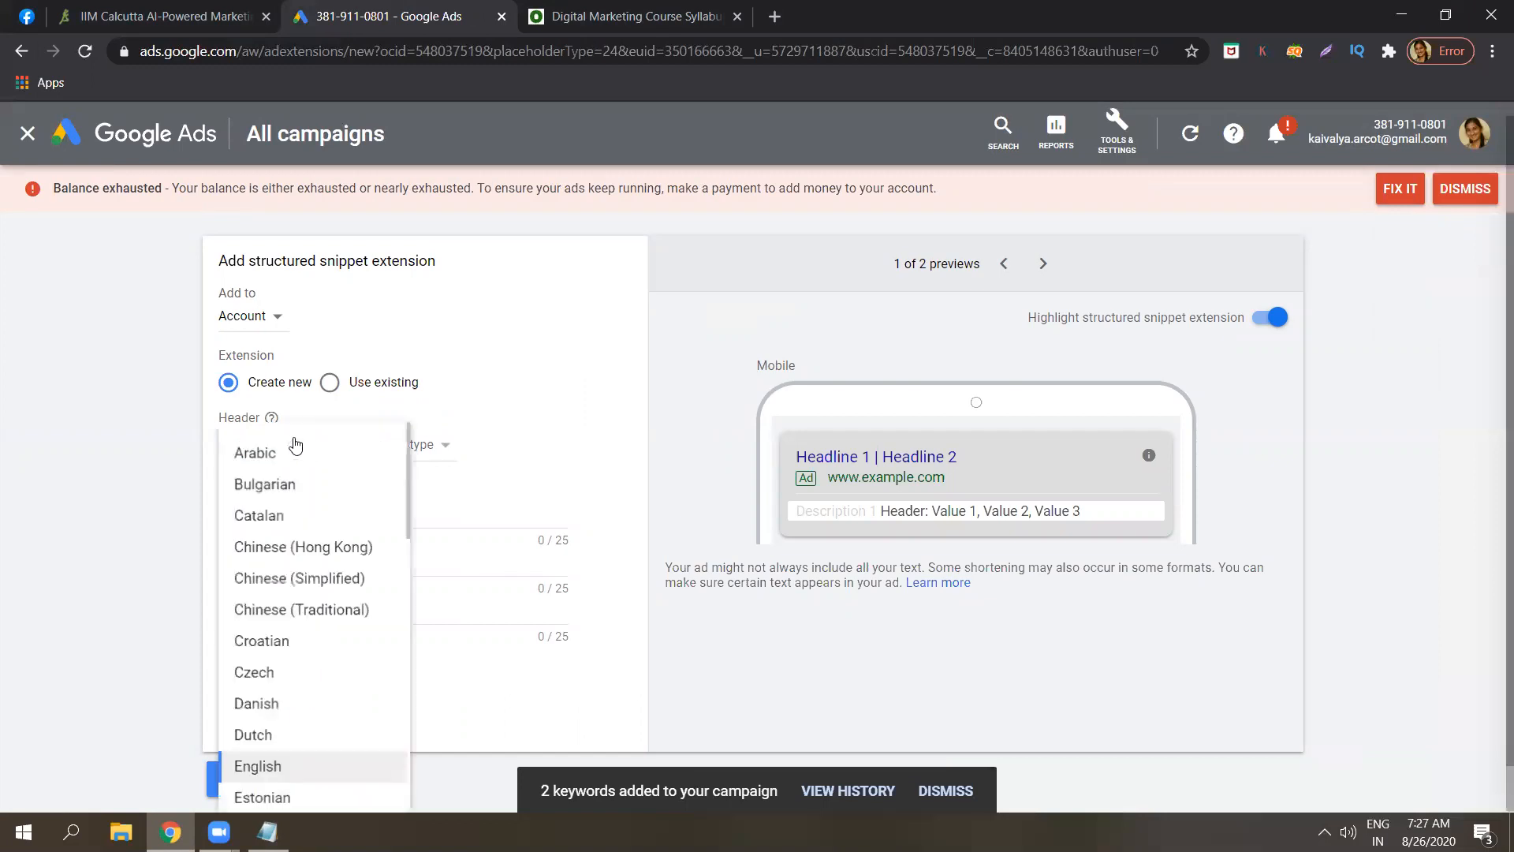
pyautogui.click(128, 478)
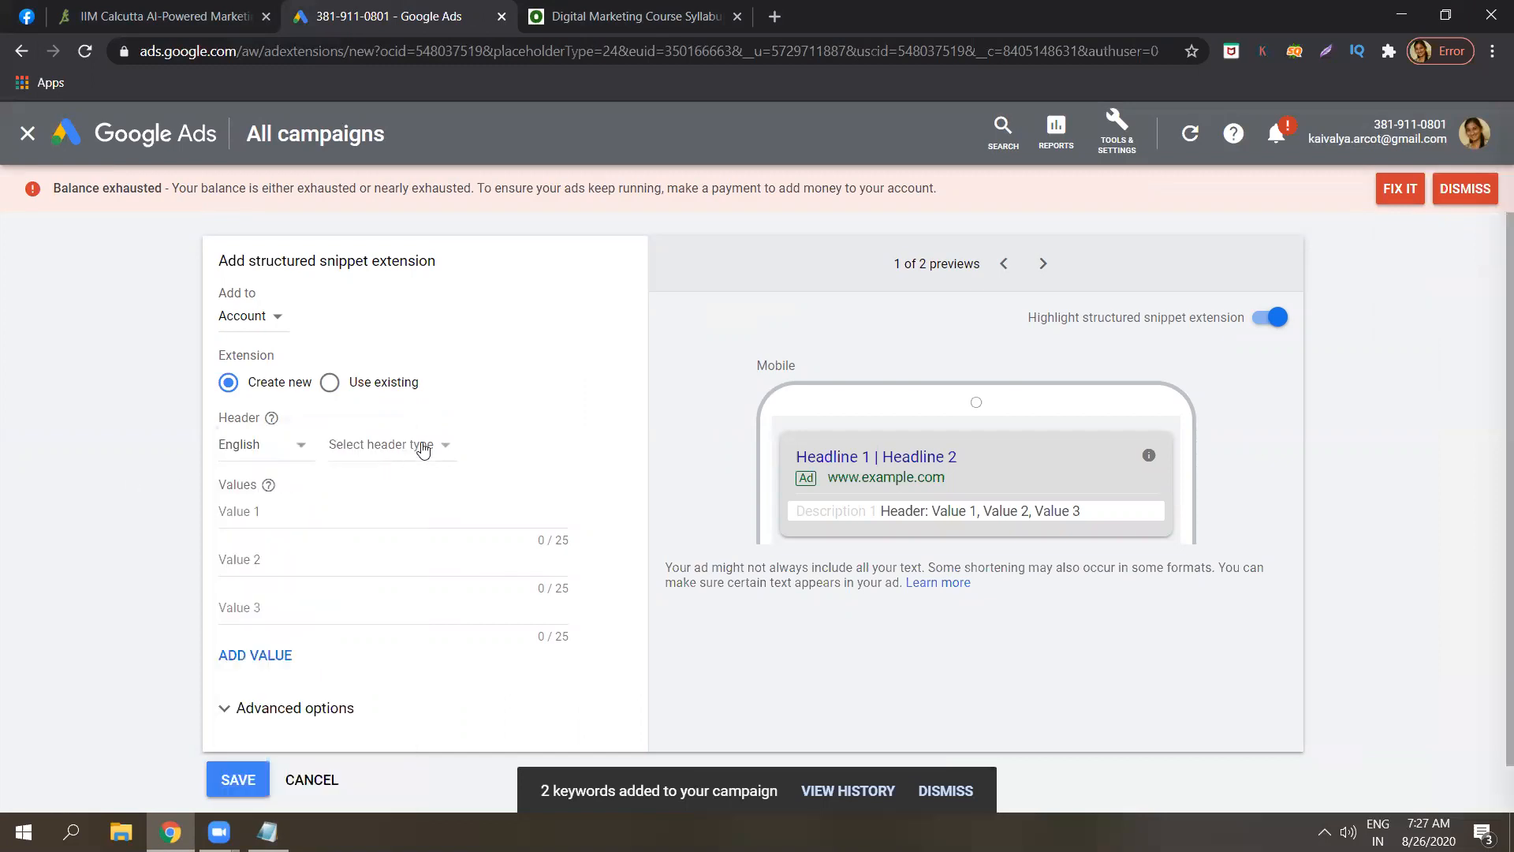
pyautogui.click(423, 444)
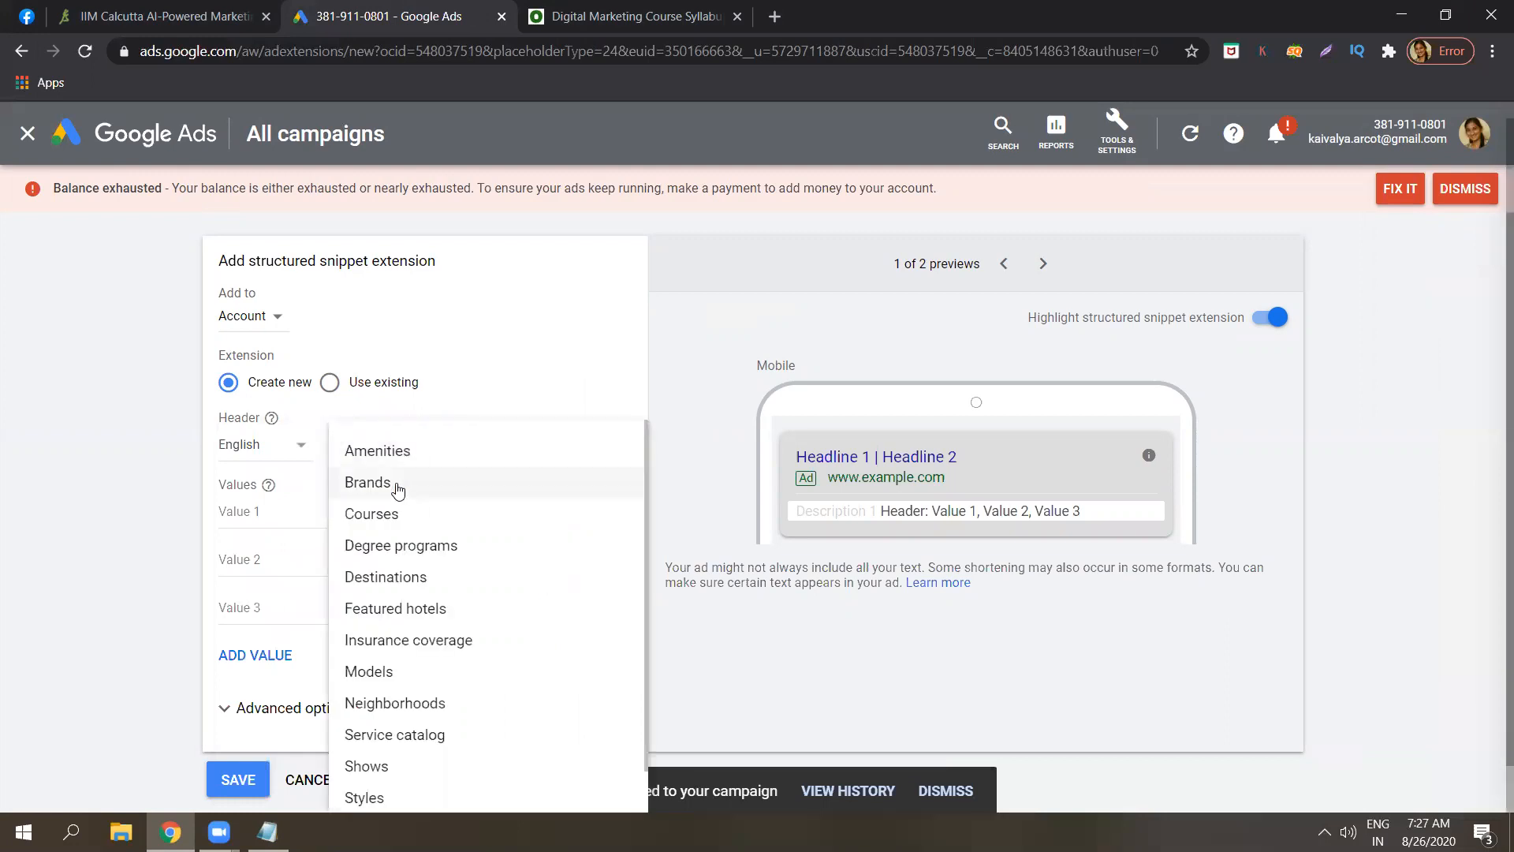
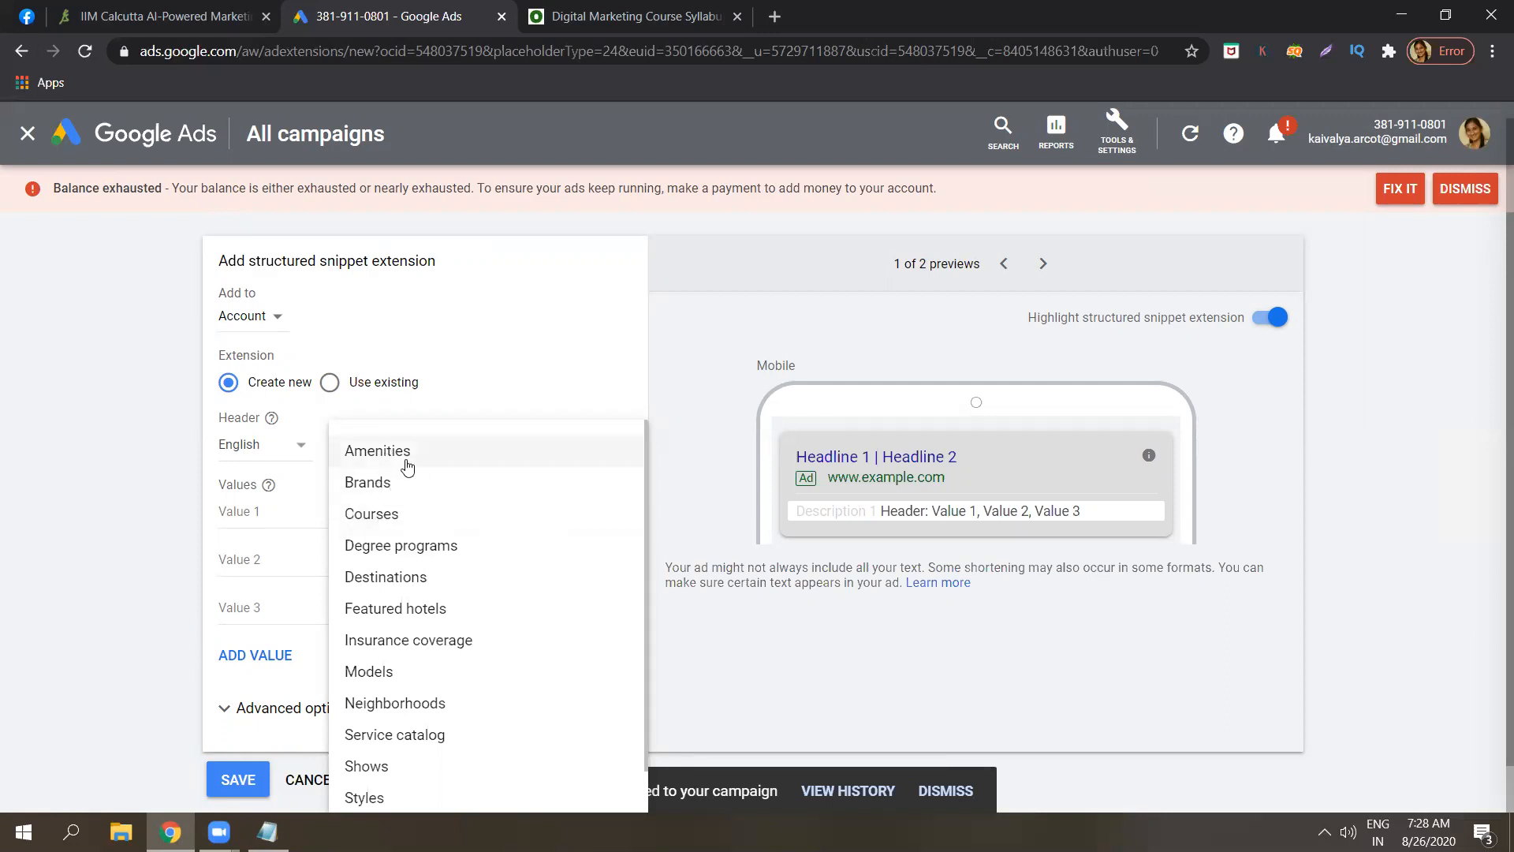
# Set the structured snippet header to Courses with values 'Content writing' and 'data science', then bring up Notepad.
pyautogui.click(393, 519)
pyautogui.click(370, 511)
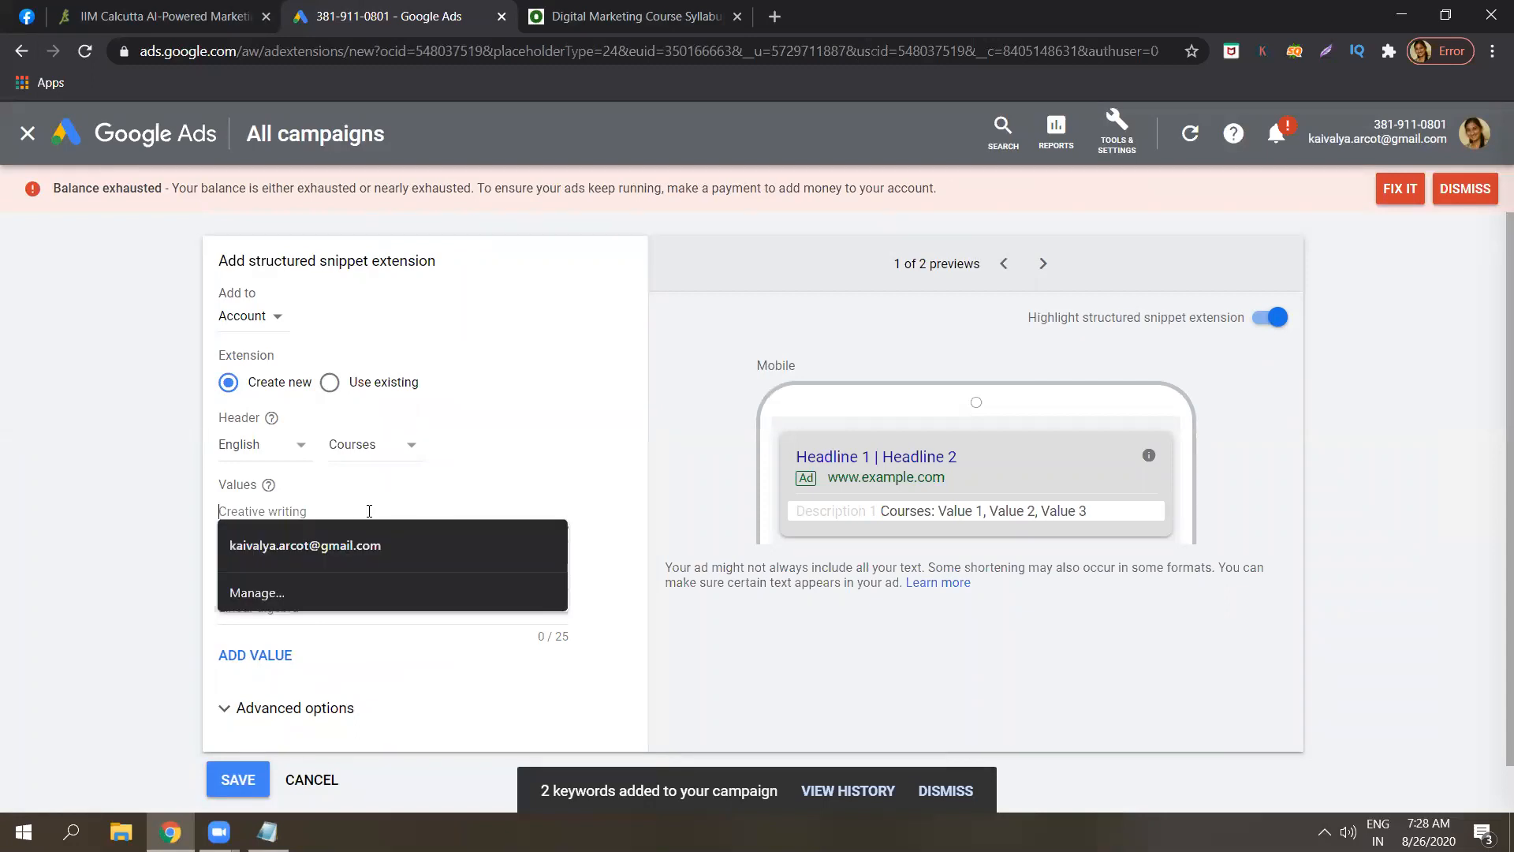
pyautogui.write('Co')
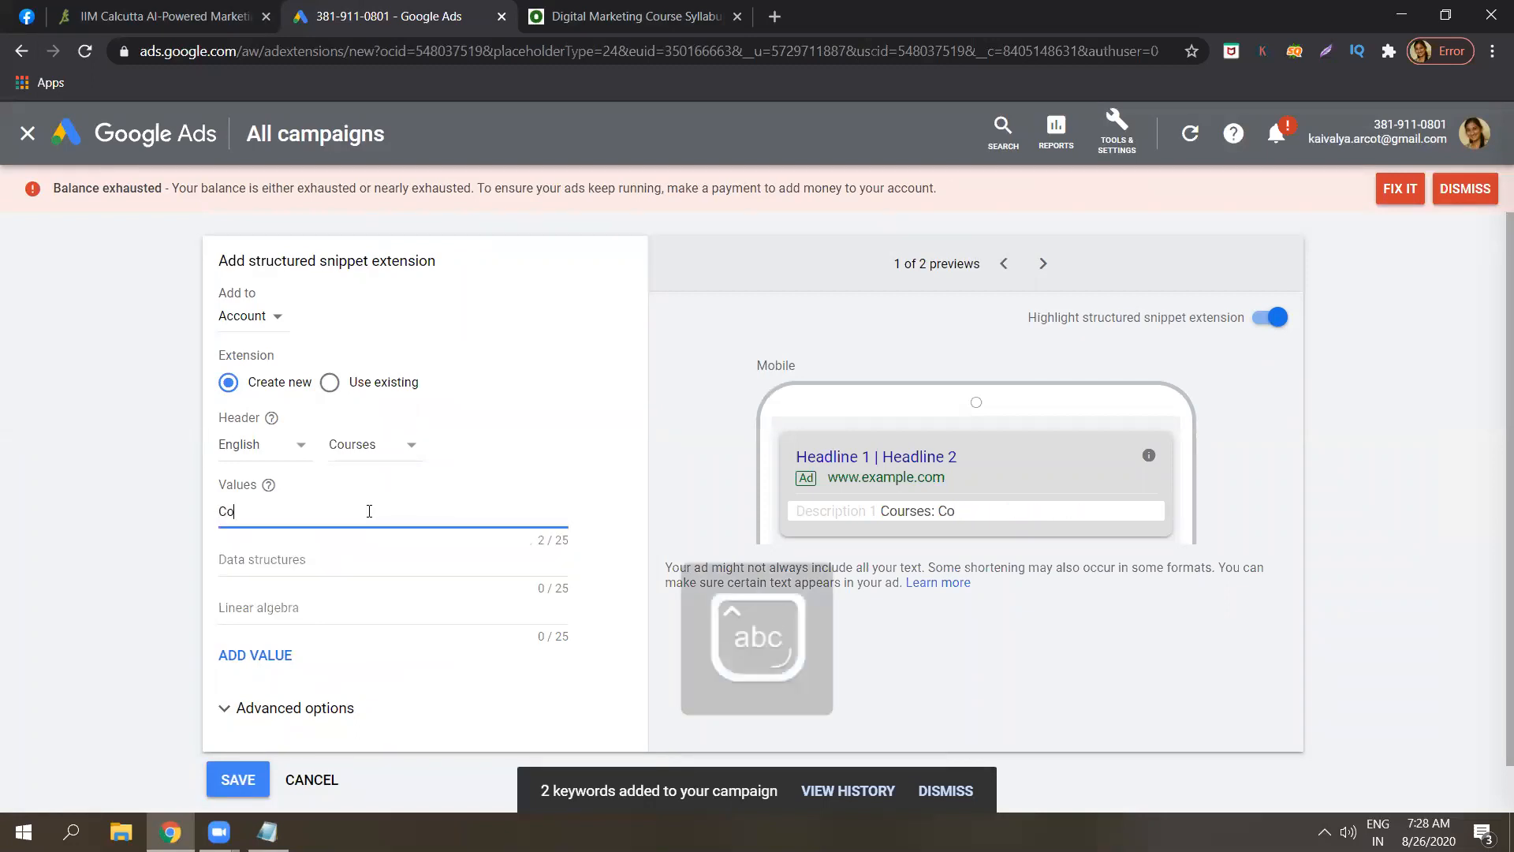
pyautogui.write('ntent writing')
pyautogui.click(332, 552)
pyautogui.write('data scine')
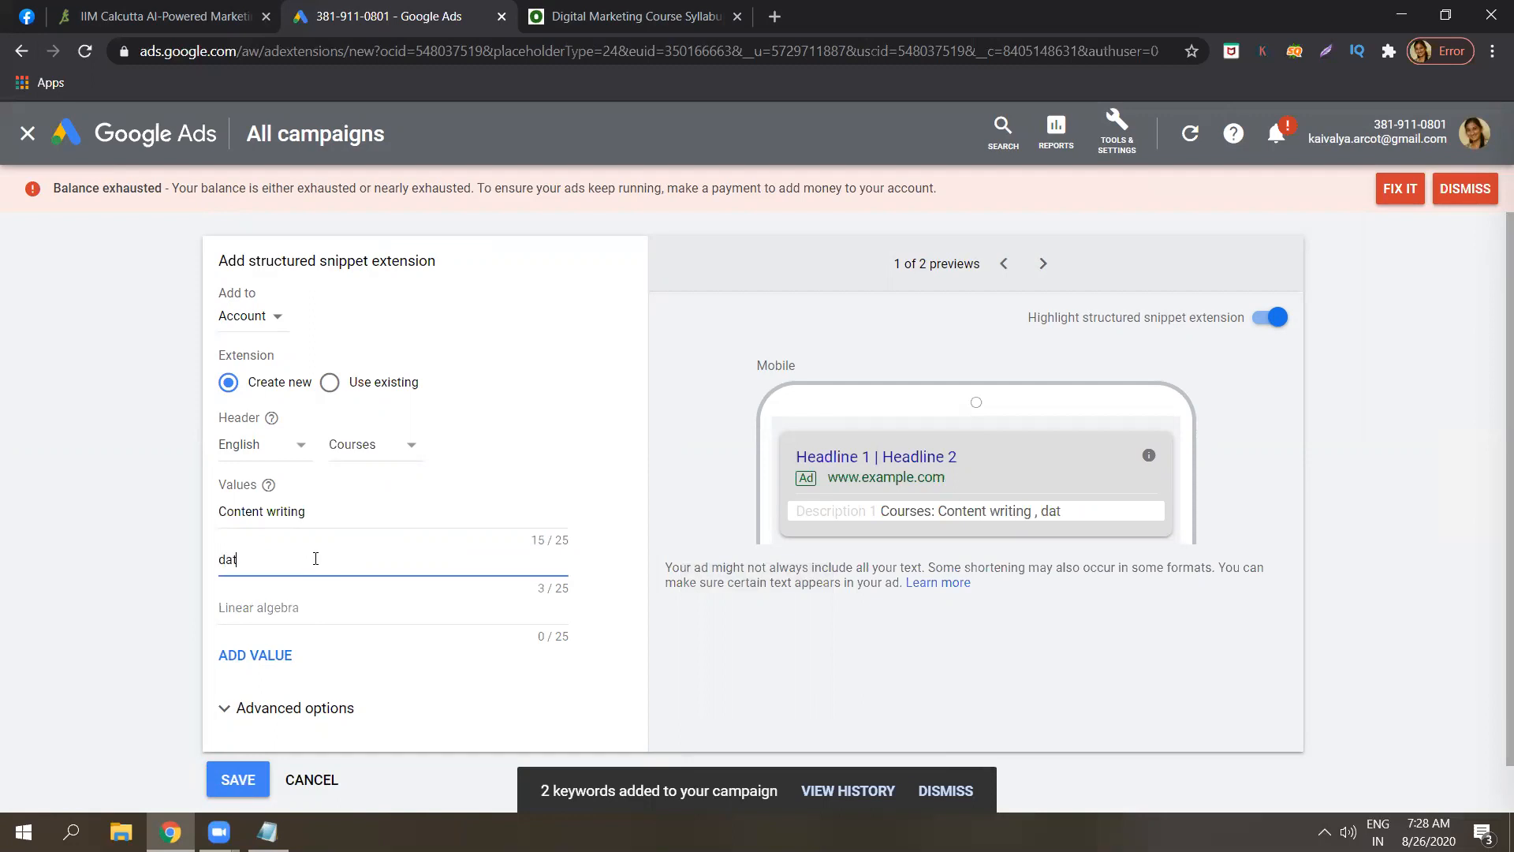
pyautogui.press('BackSpace')
pyautogui.press('BackSpace')
pyautogui.write('ence')
pyautogui.click(187, 563)
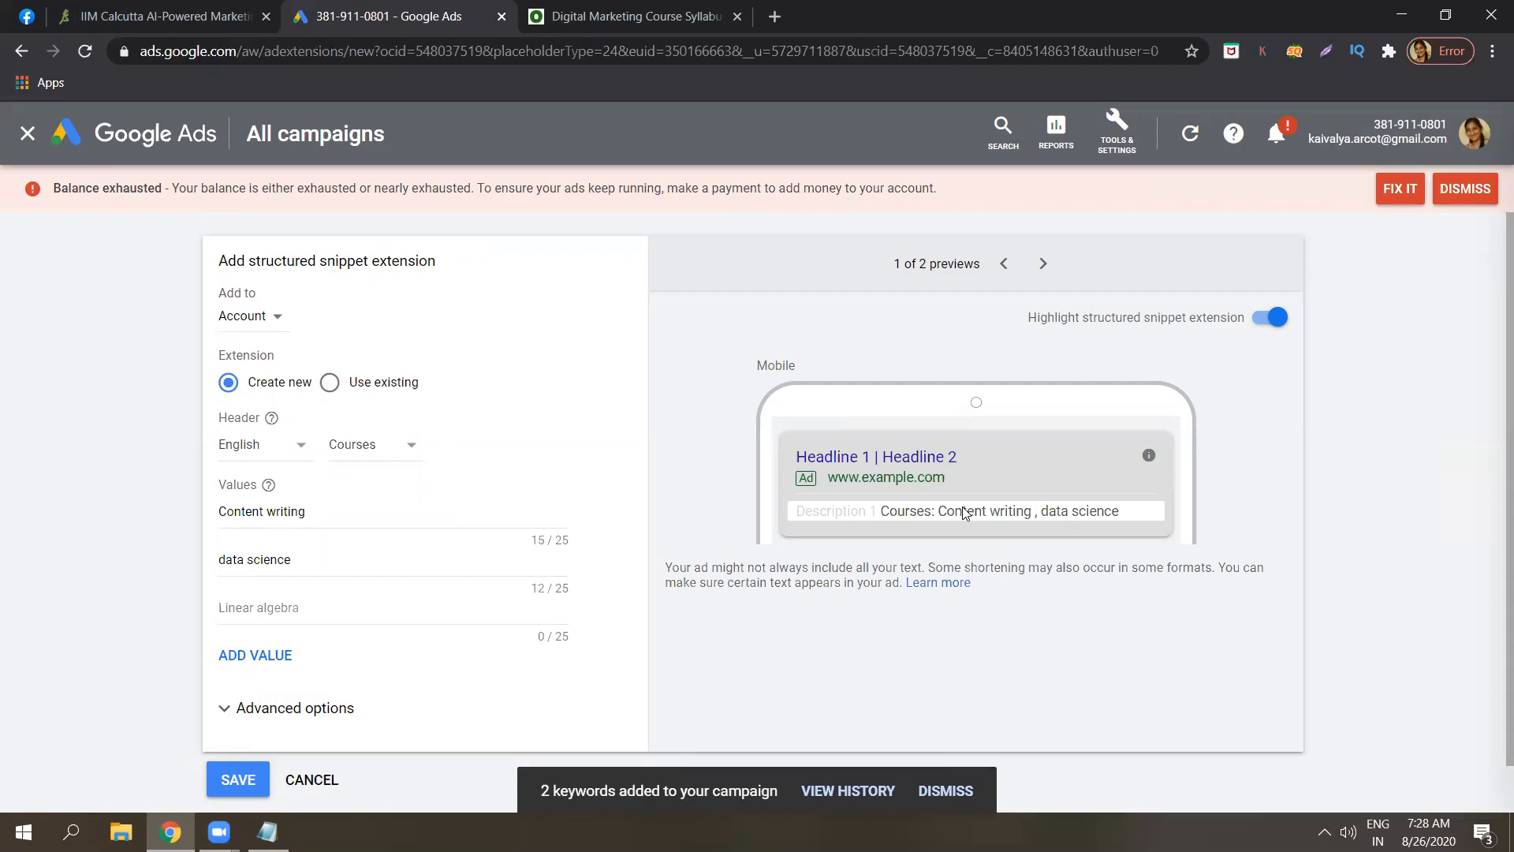
pyautogui.click(269, 832)
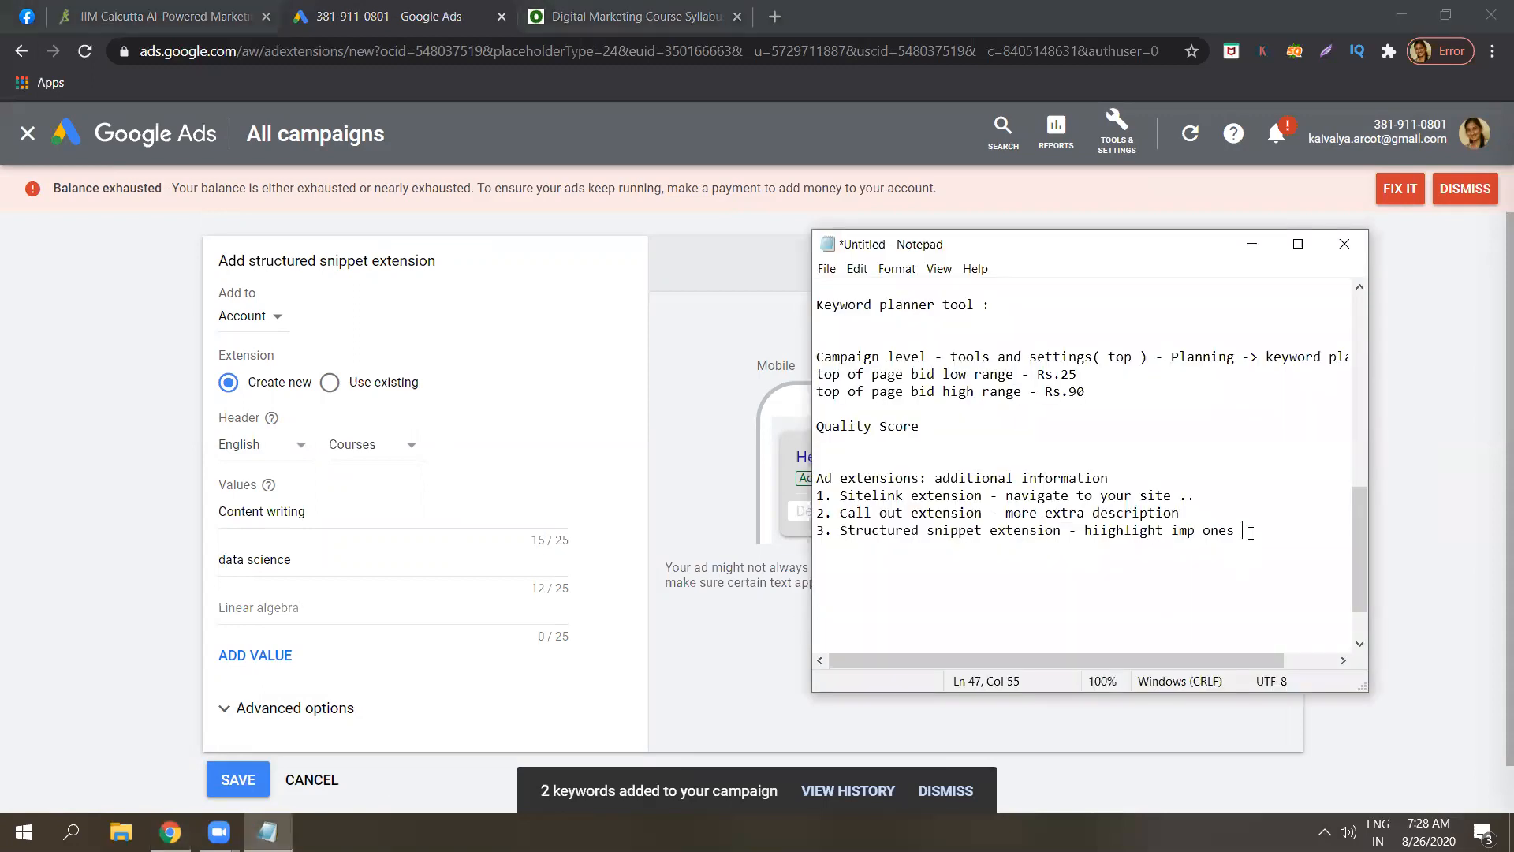
# Append '( extra services )' to note 3, begin item '4.', and discard the snippet draft.
pyautogui.write('( extra servic')
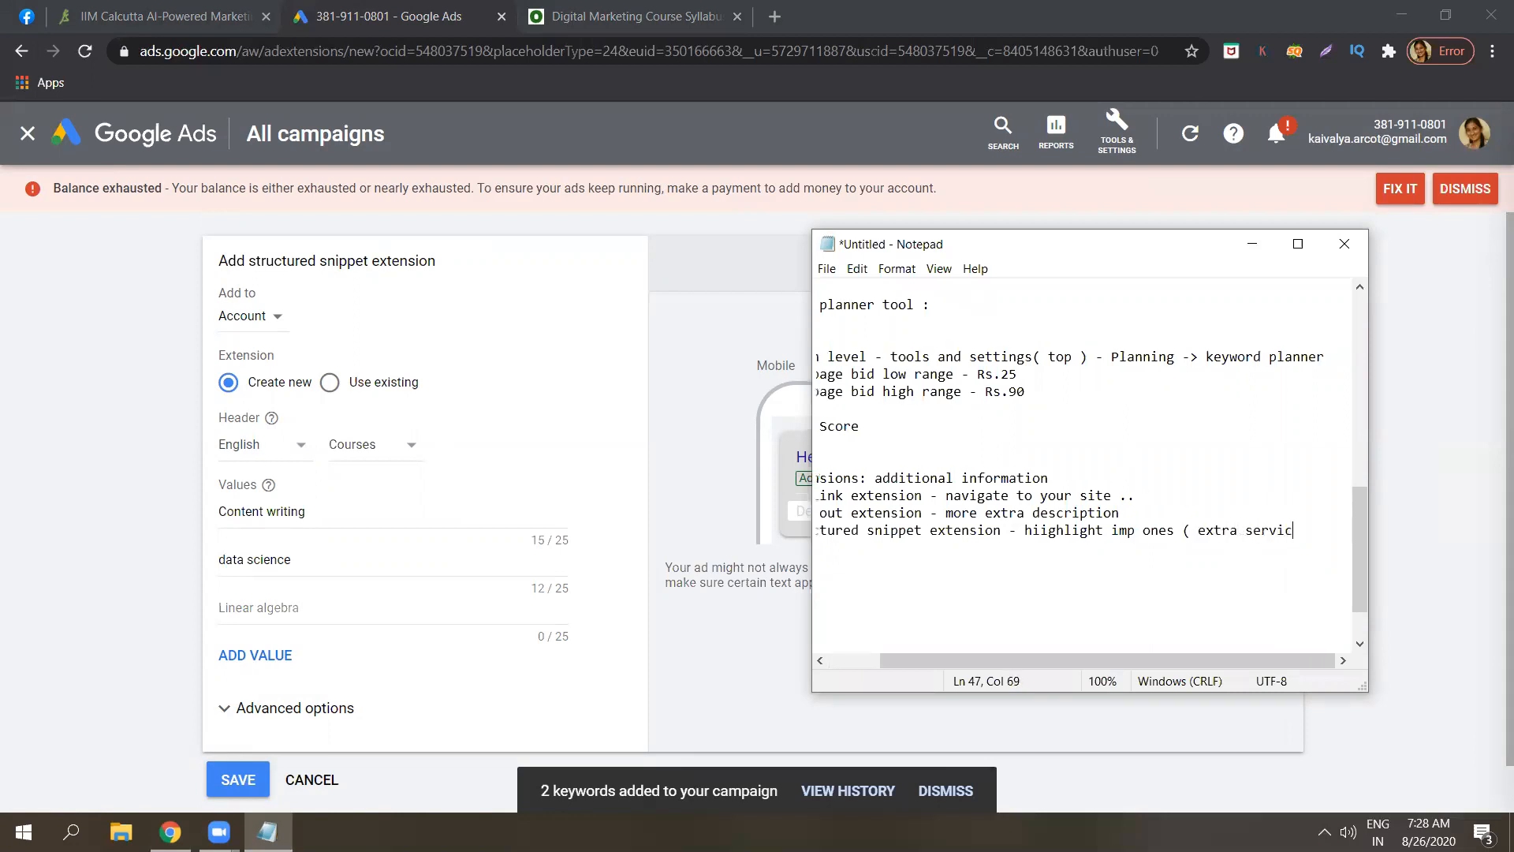
pyautogui.write('es )')
pyautogui.moveTo(1369, 415); pyautogui.dragTo(1434, 419)
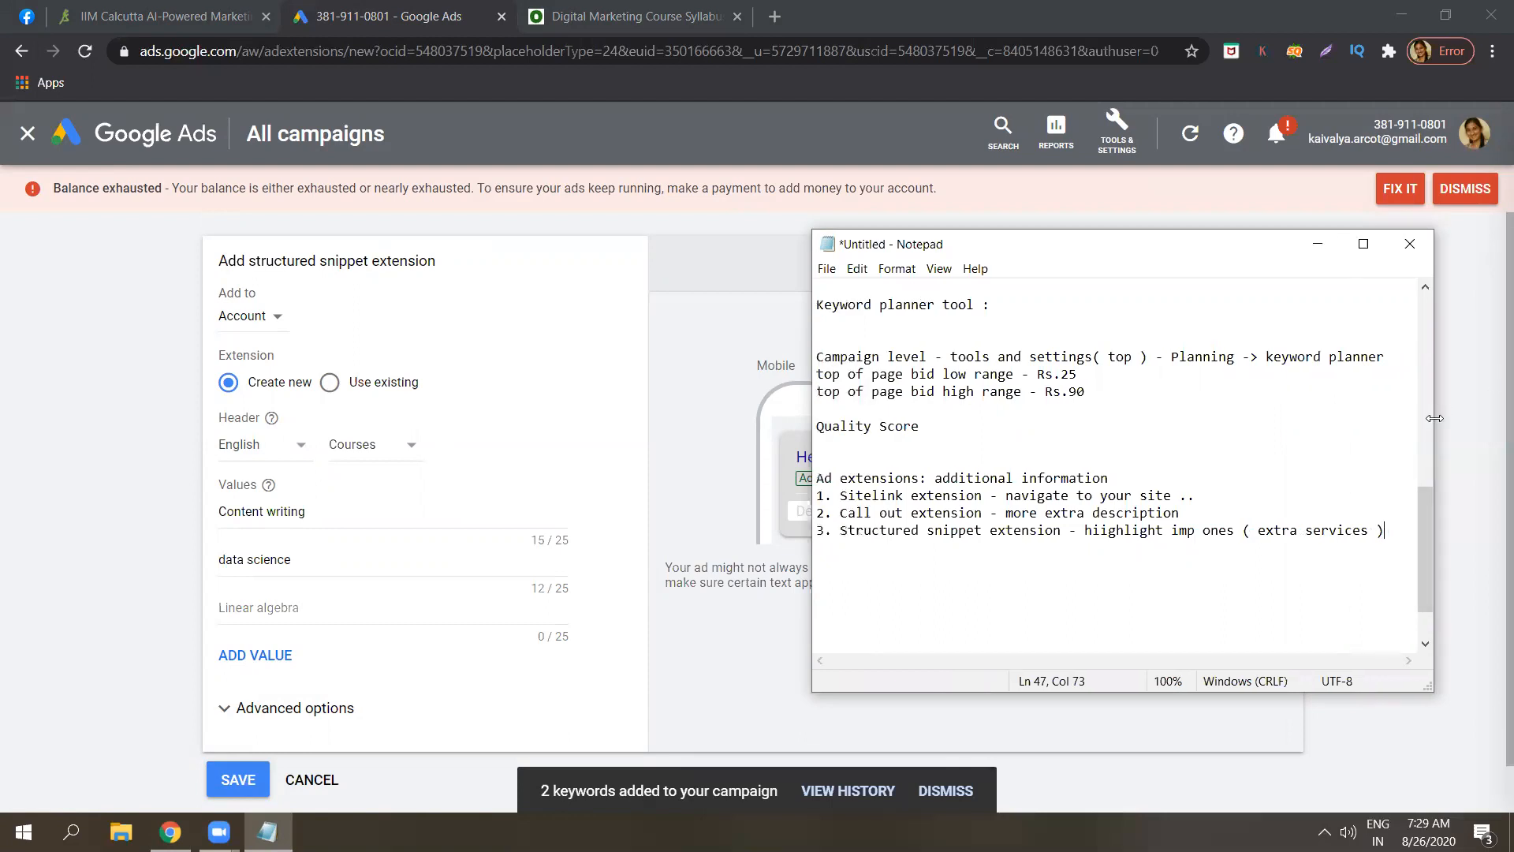
pyautogui.press('Return')
pyautogui.write('4.')
pyautogui.click(329, 779)
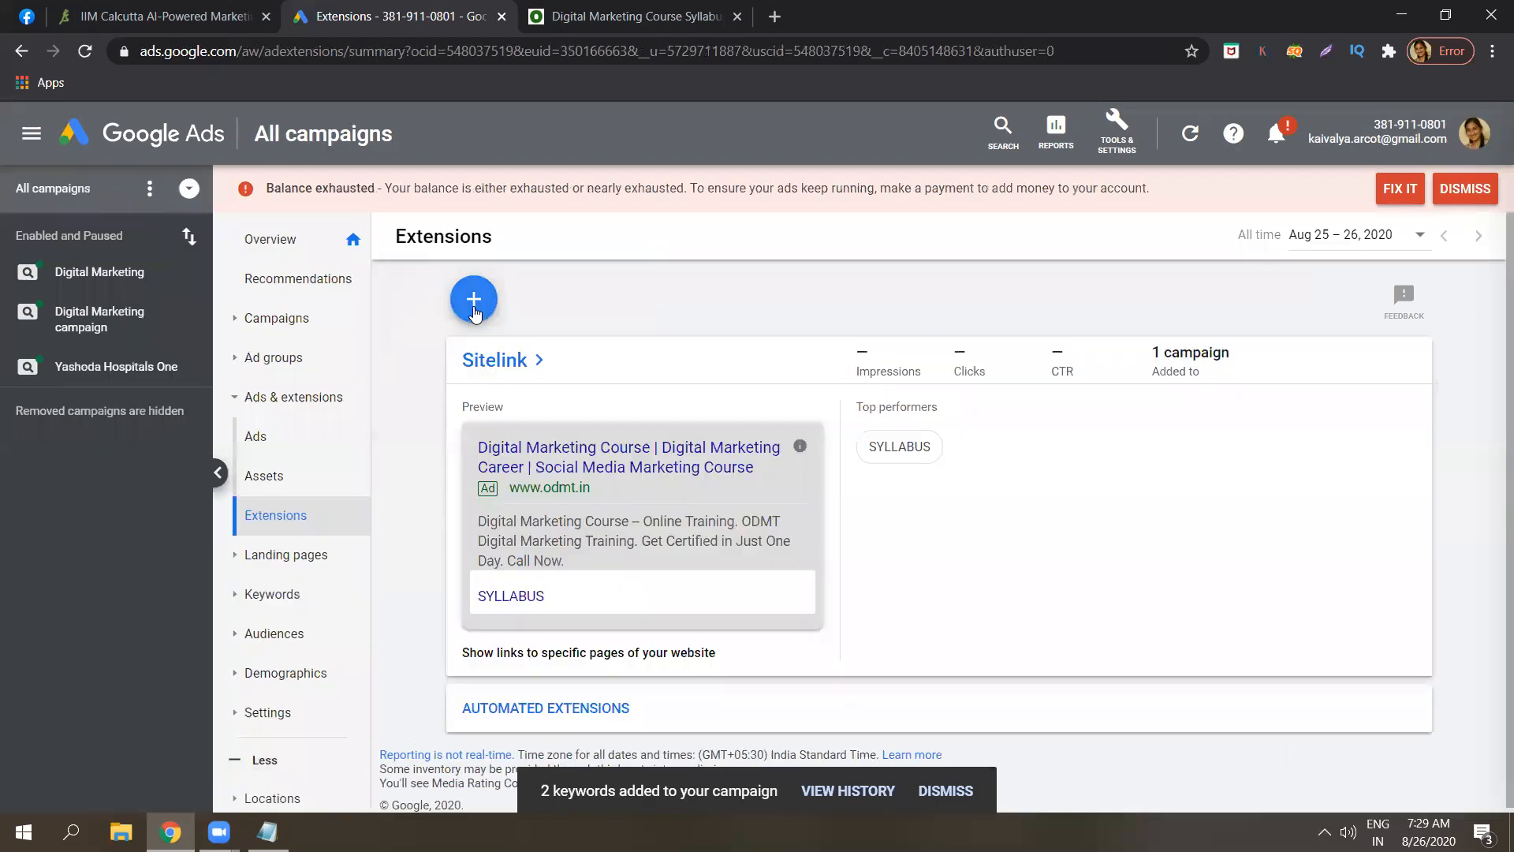
# Start a new call extension and note it in Notepad as '4. Call extension - phone number'.
pyautogui.click(475, 307)
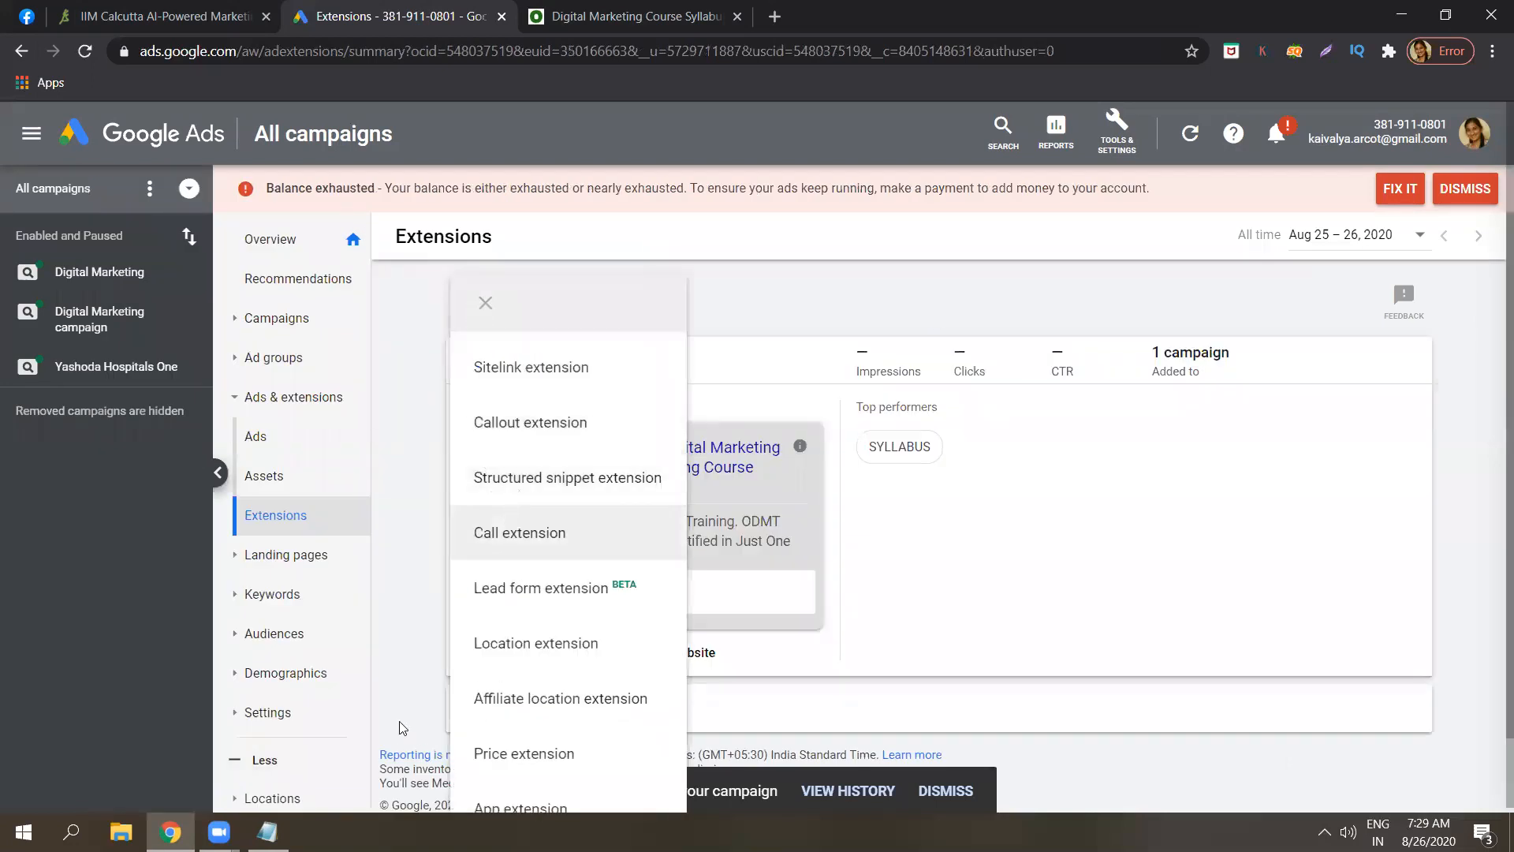
pyautogui.click(525, 535)
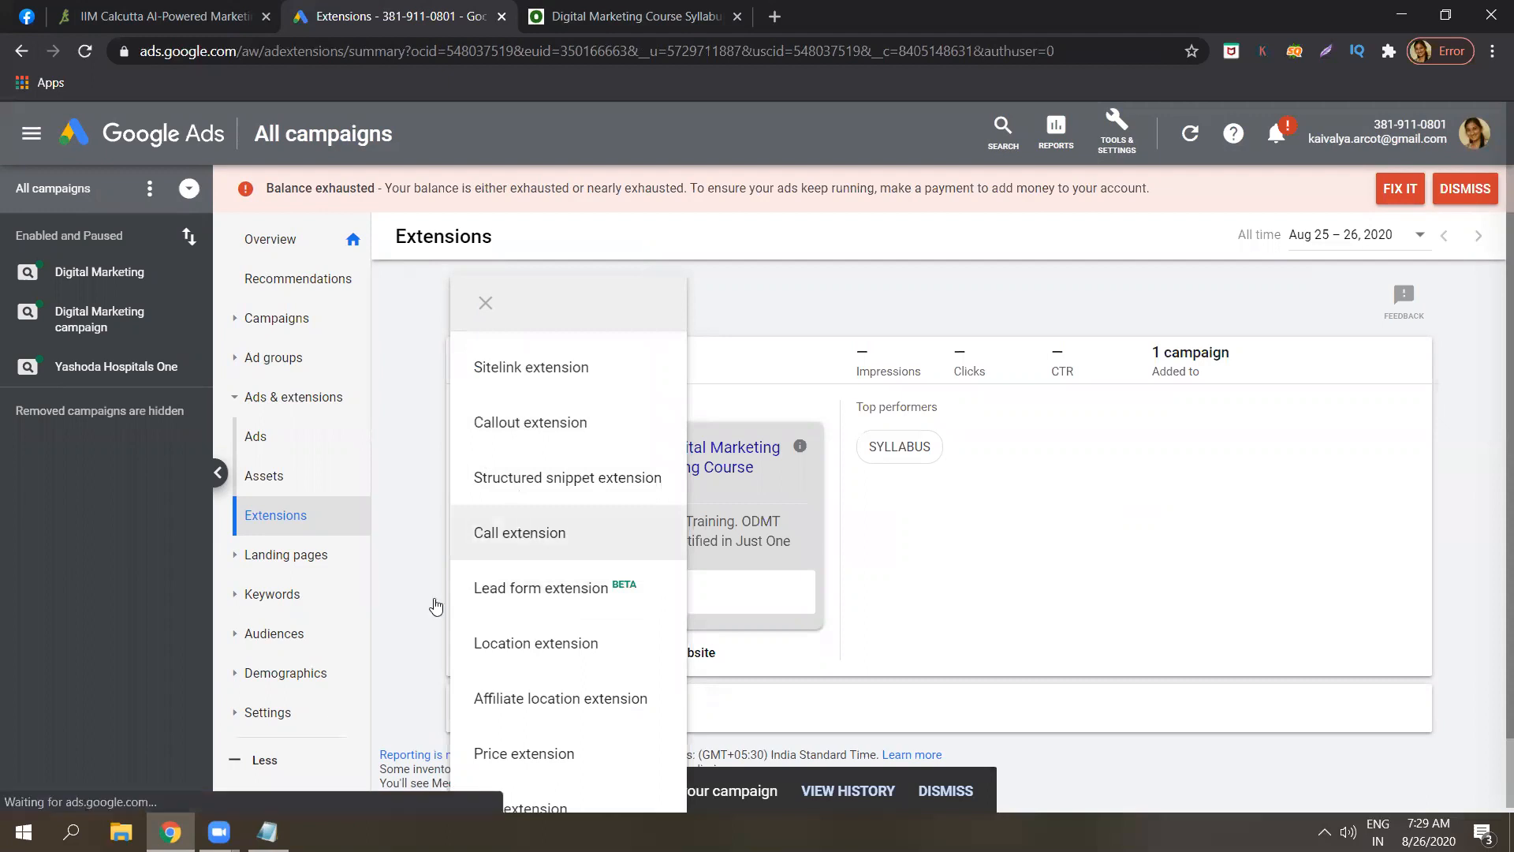
pyautogui.click(269, 832)
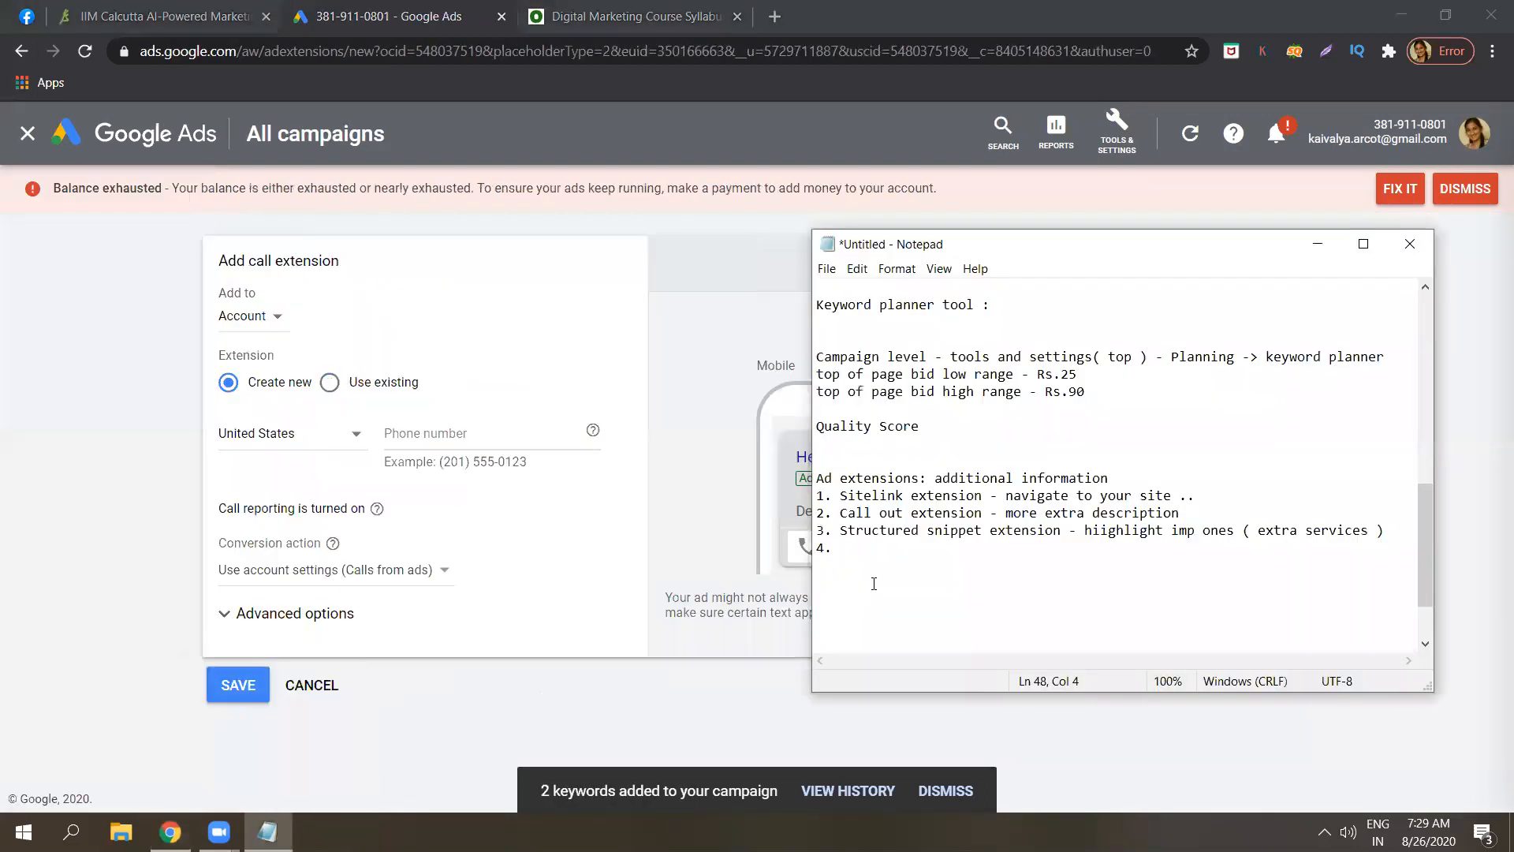
pyautogui.press('capslock')
pyautogui.write('C')
pyautogui.press('capslock')
pyautogui.write('all exte')
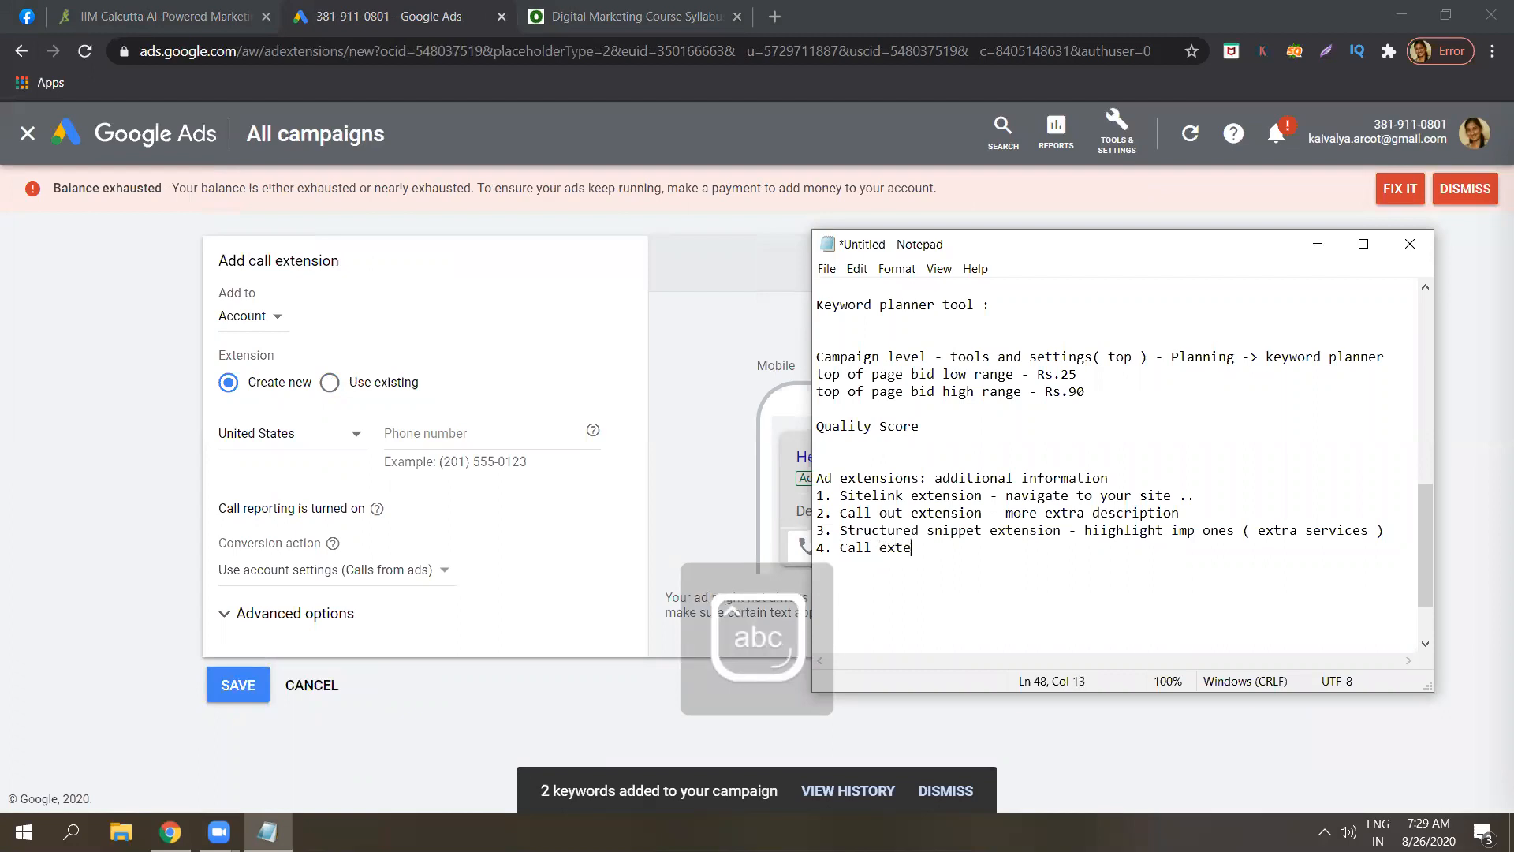
pyautogui.write('nsion -')
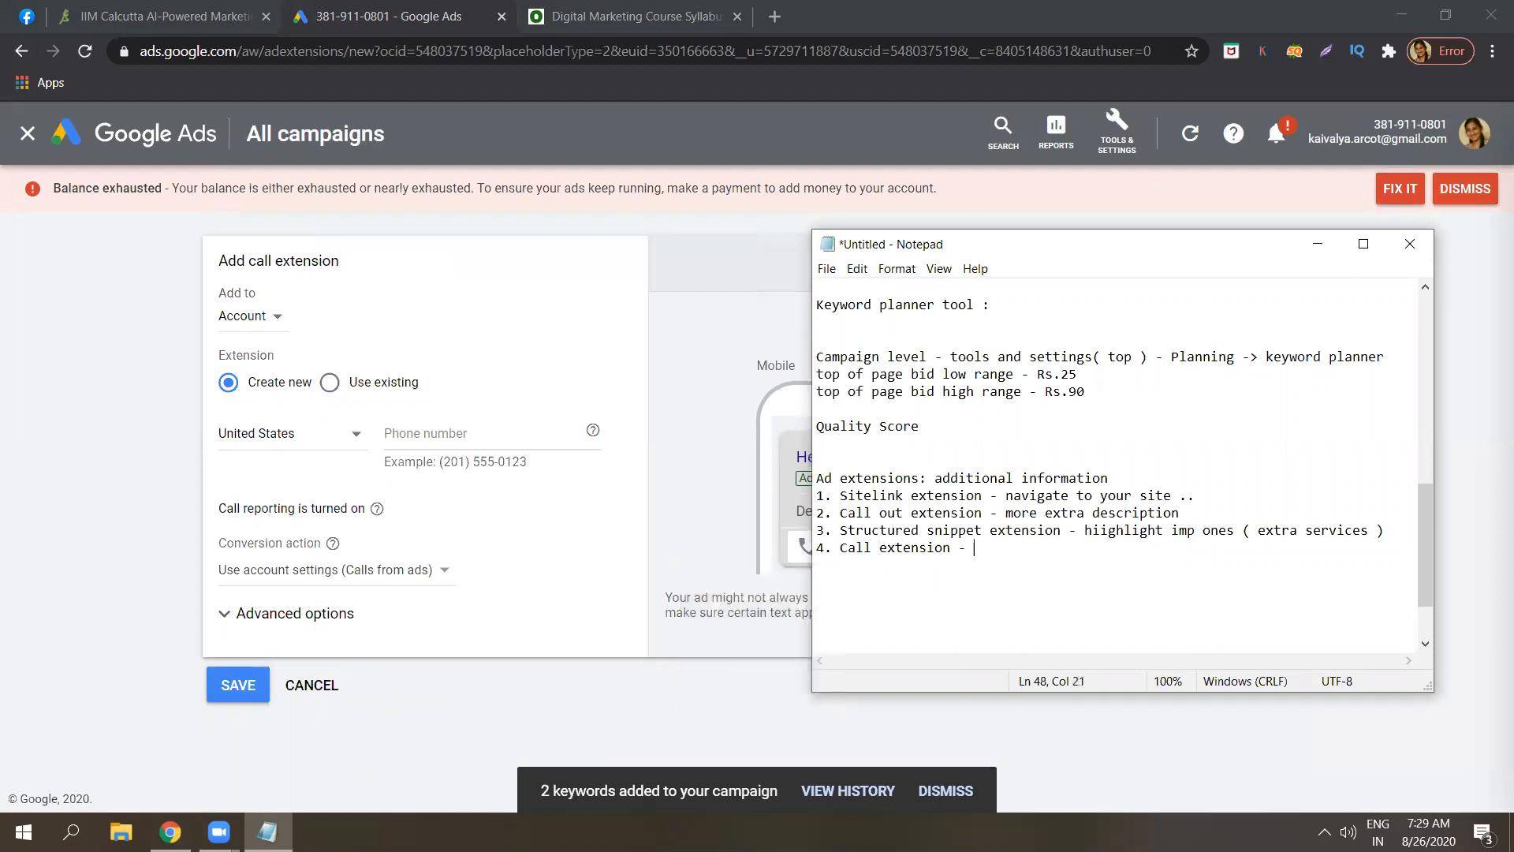
pyautogui.write(' phone number')
# Fill the call extension with country India and a sample phone number, then cancel the draft.
pyautogui.click(354, 440)
pyautogui.click(355, 440)
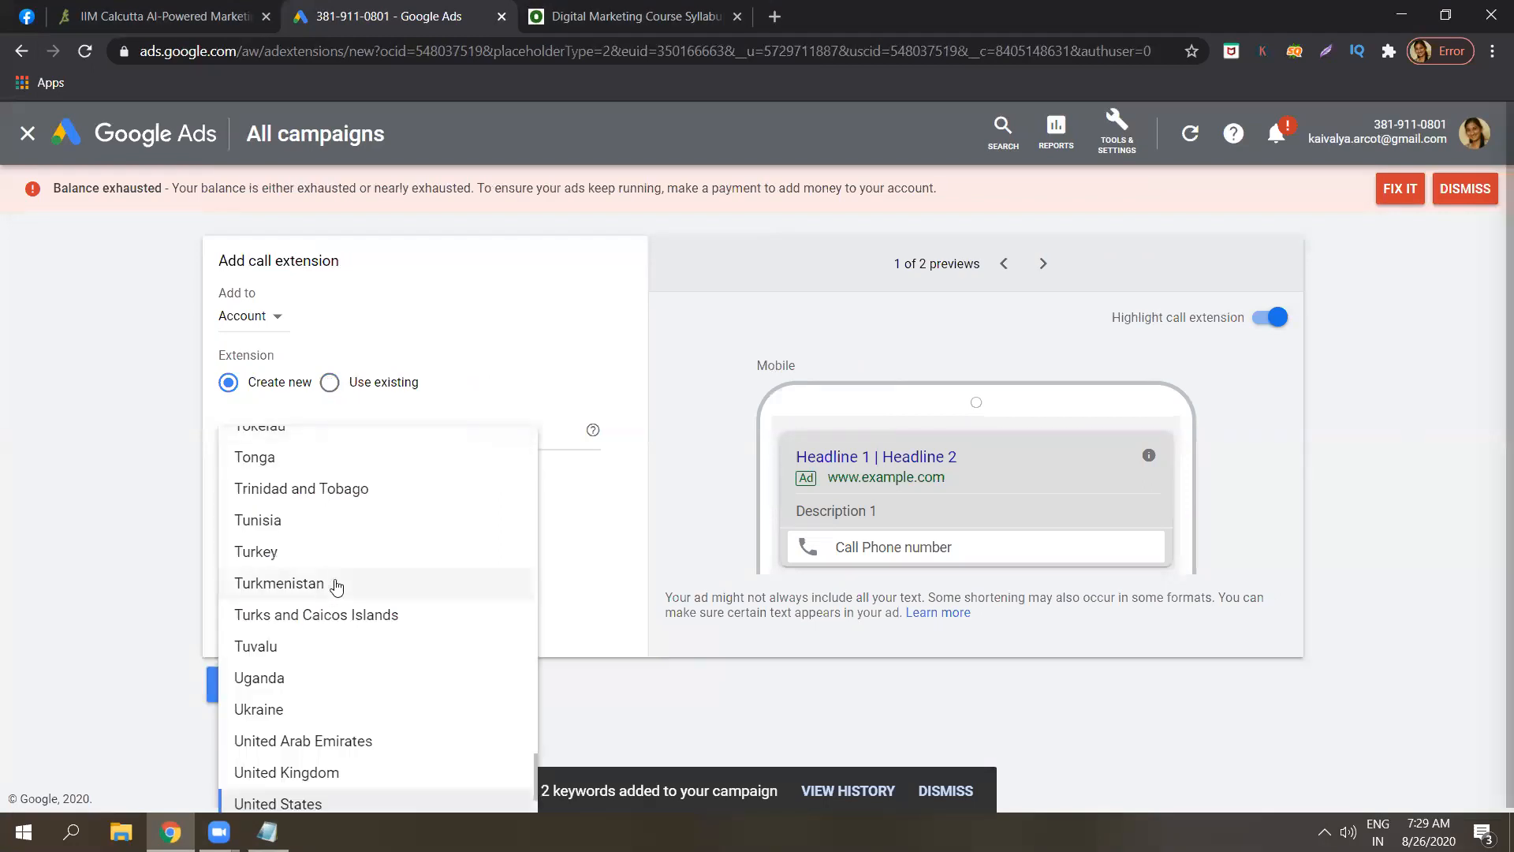
pyautogui.moveTo(534, 773); pyautogui.dragTo(527, 599)
pyautogui.click(431, 548)
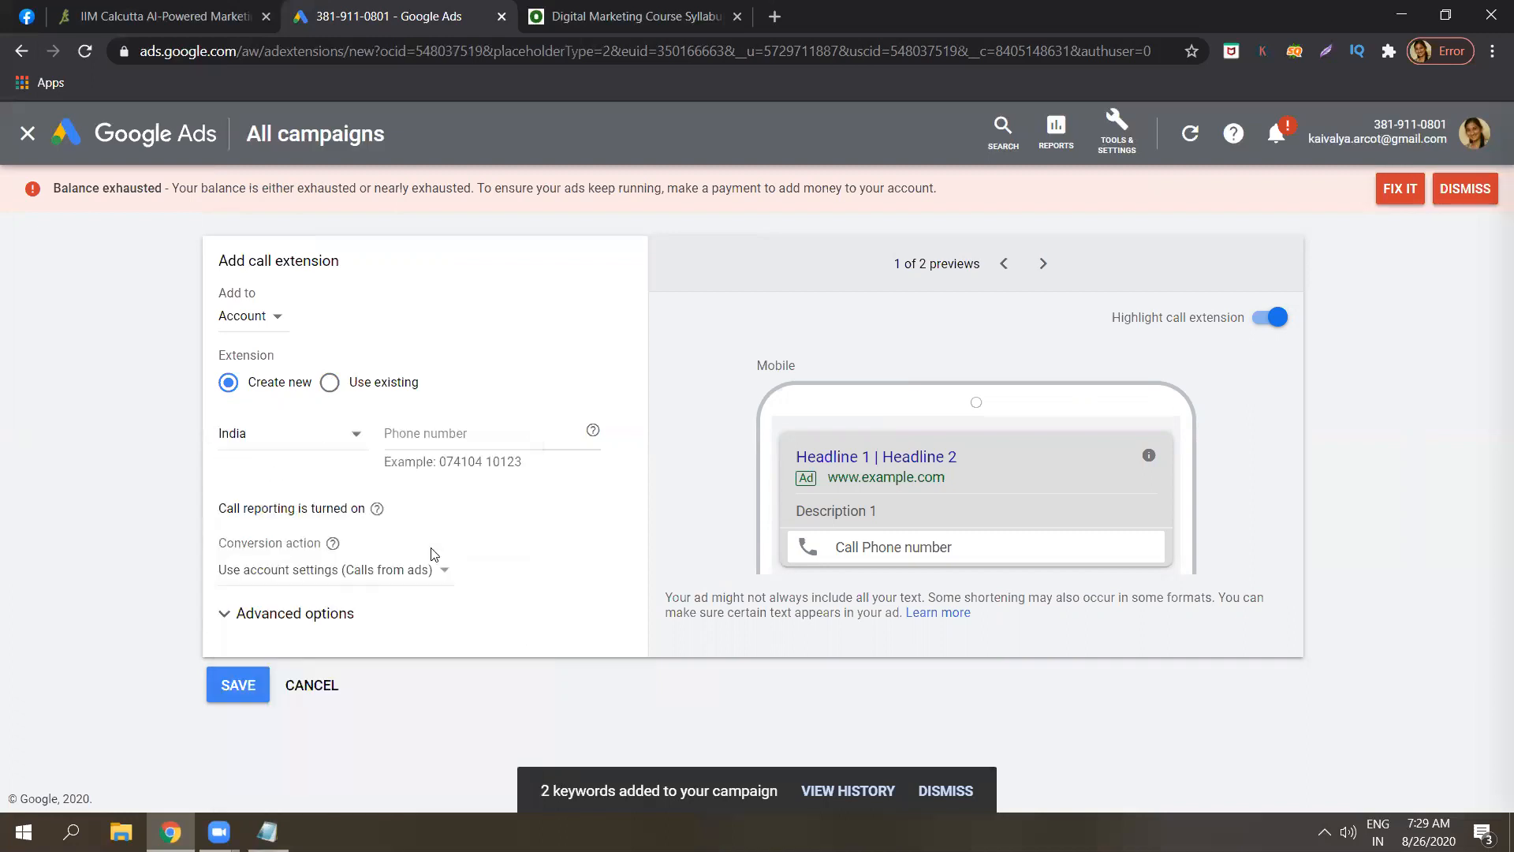
pyautogui.click(481, 433)
pyautogui.write('erwerewrer')
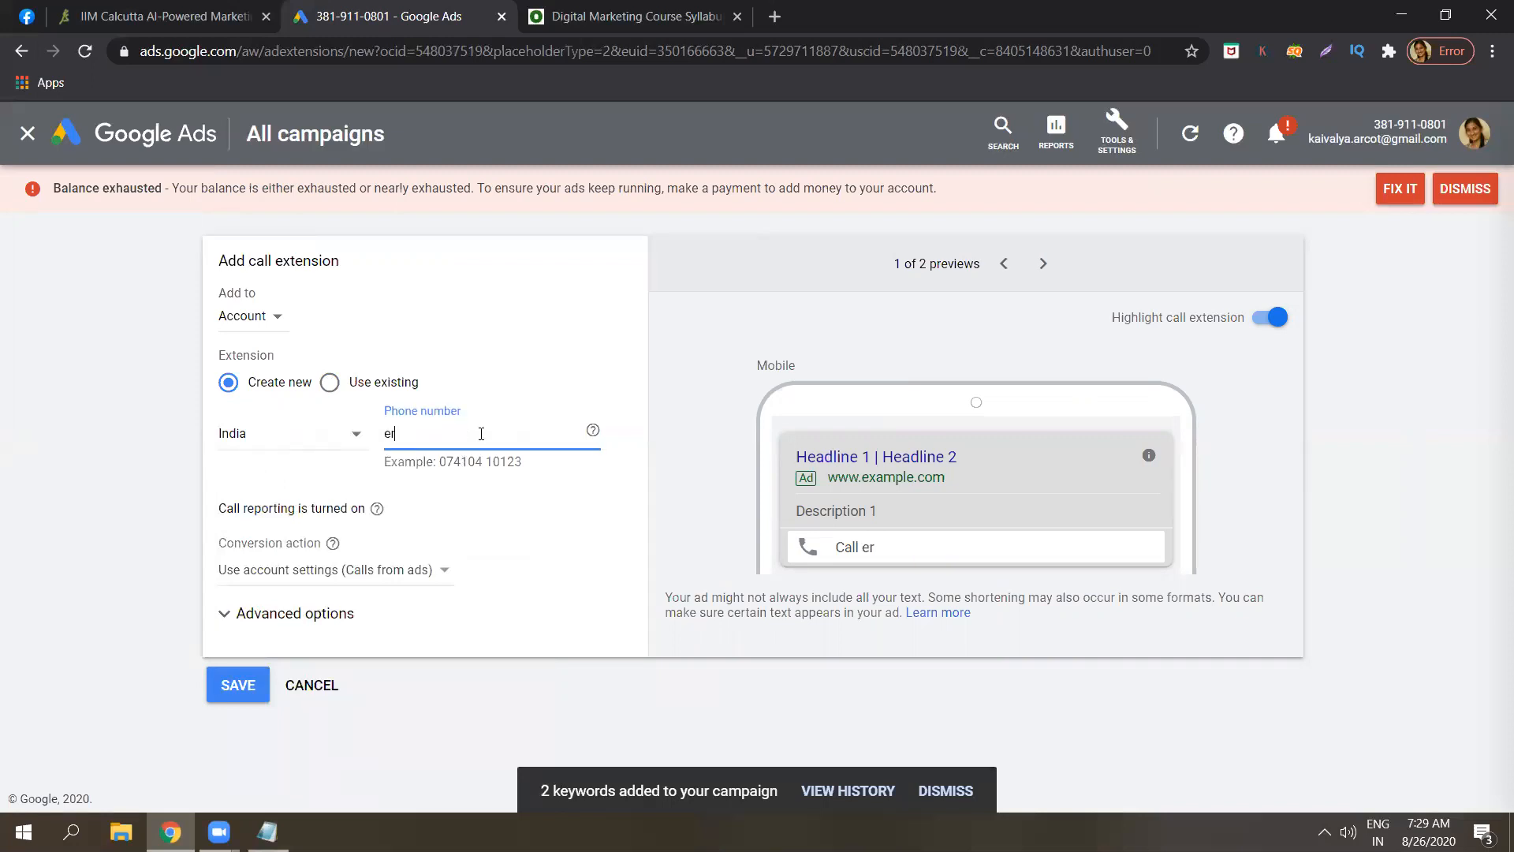
pyautogui.moveTo(484, 429); pyautogui.dragTo(10, 576)
pyautogui.click(10, 576)
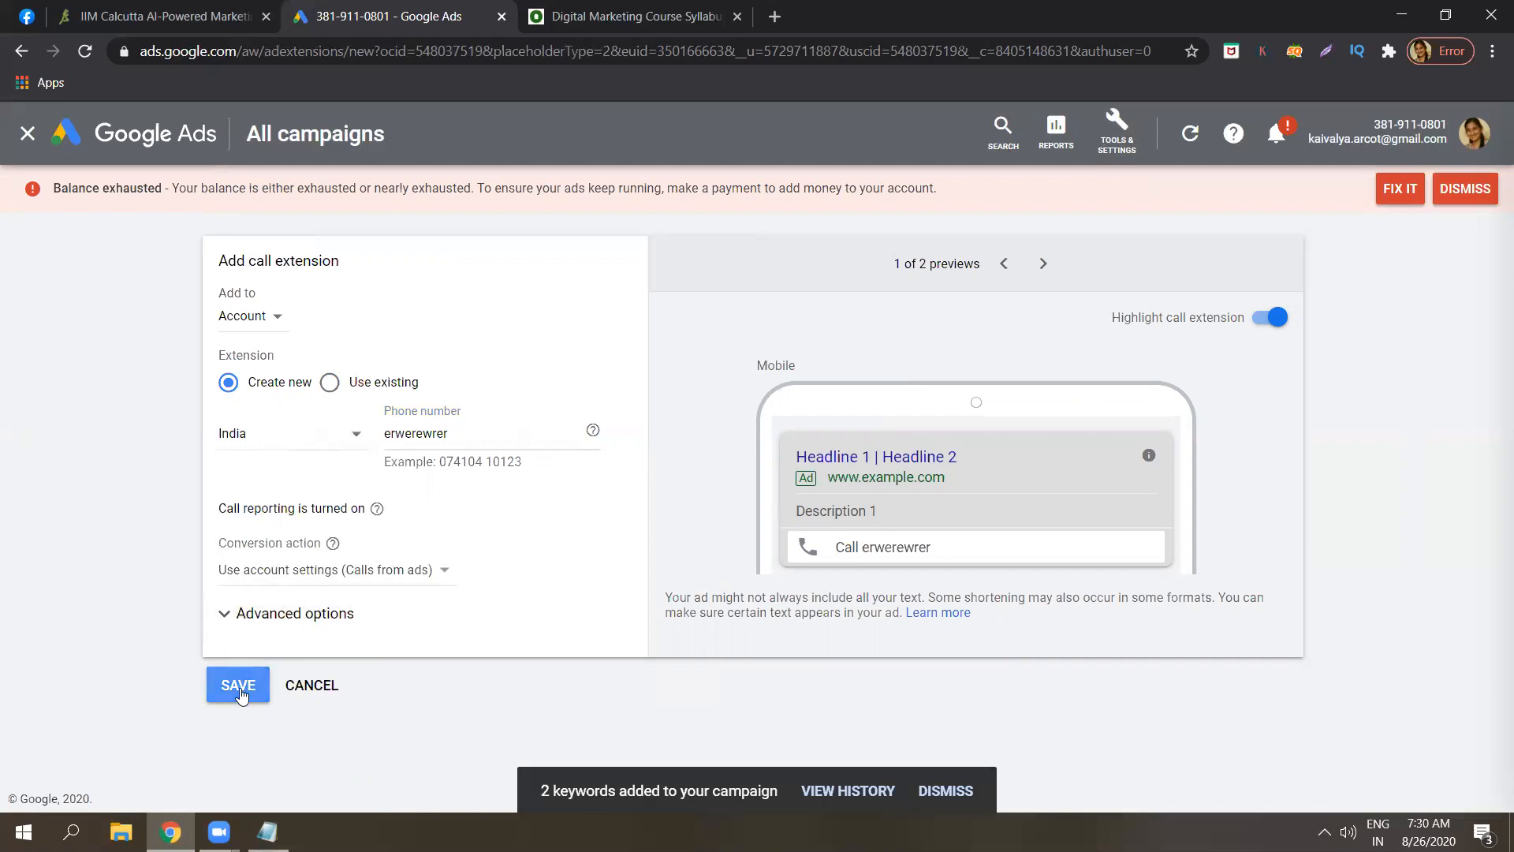
pyautogui.doubleClick(451, 435)
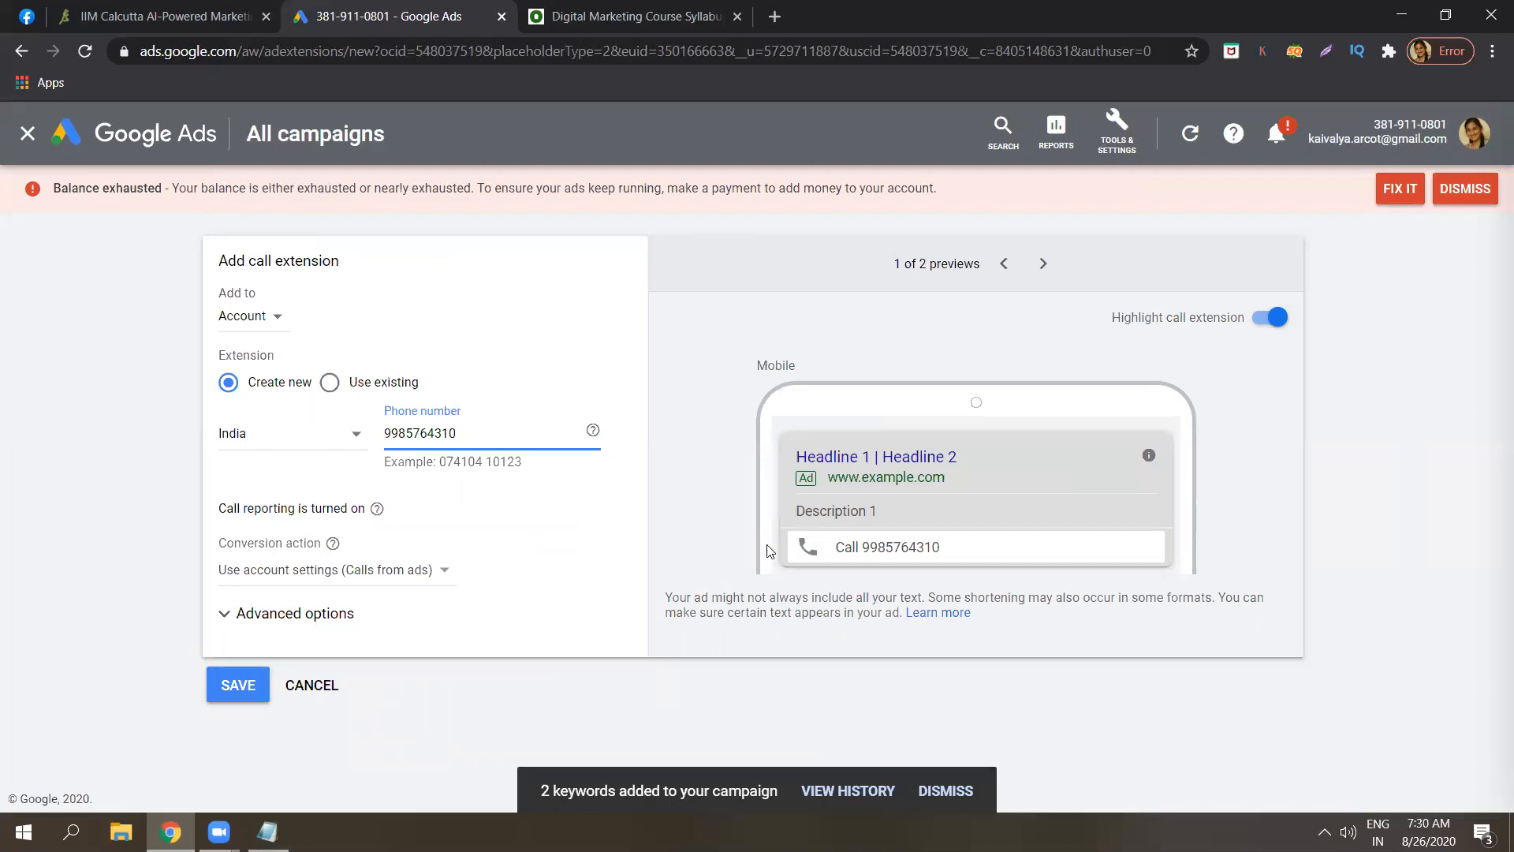
pyautogui.click(327, 690)
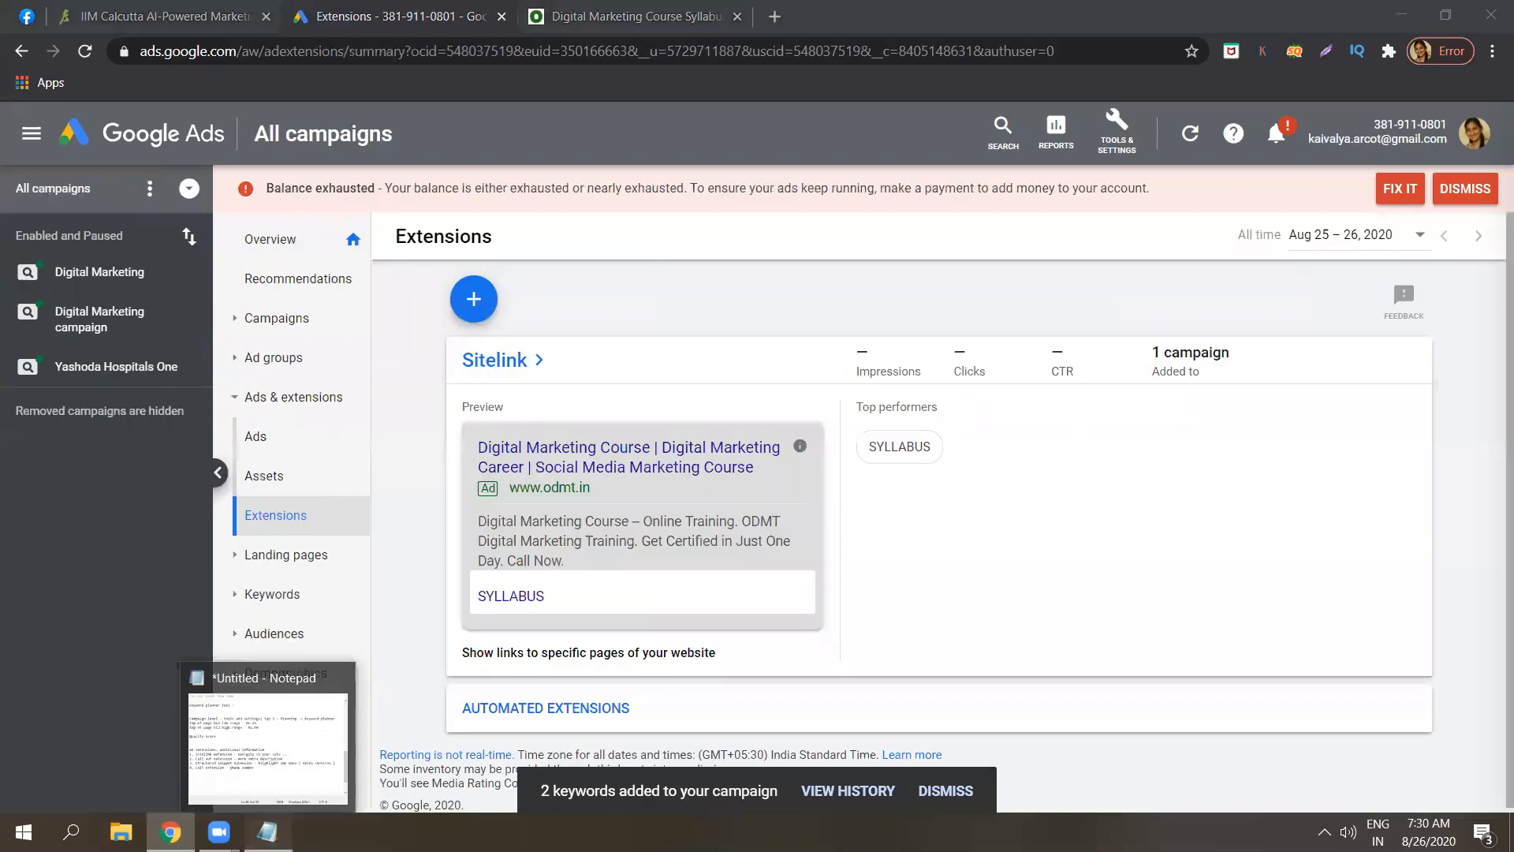
# Begin item '5.' in the notes and review the list of extension types in Google Ads.
pyautogui.click(267, 832)
pyautogui.press('Return')
pyautogui.write('5.')
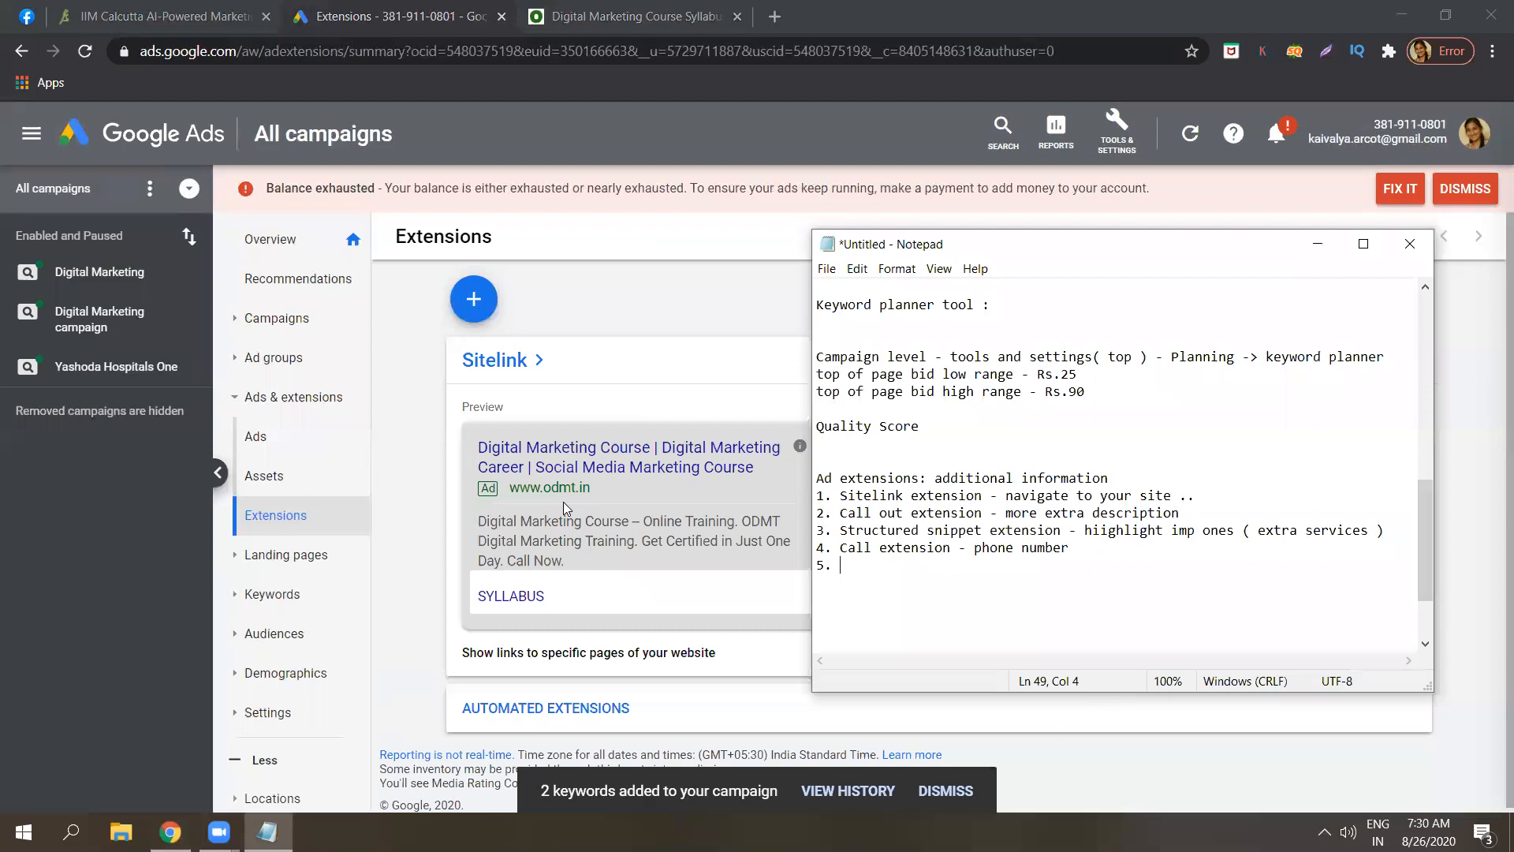
pyautogui.click(617, 295)
pyautogui.click(473, 300)
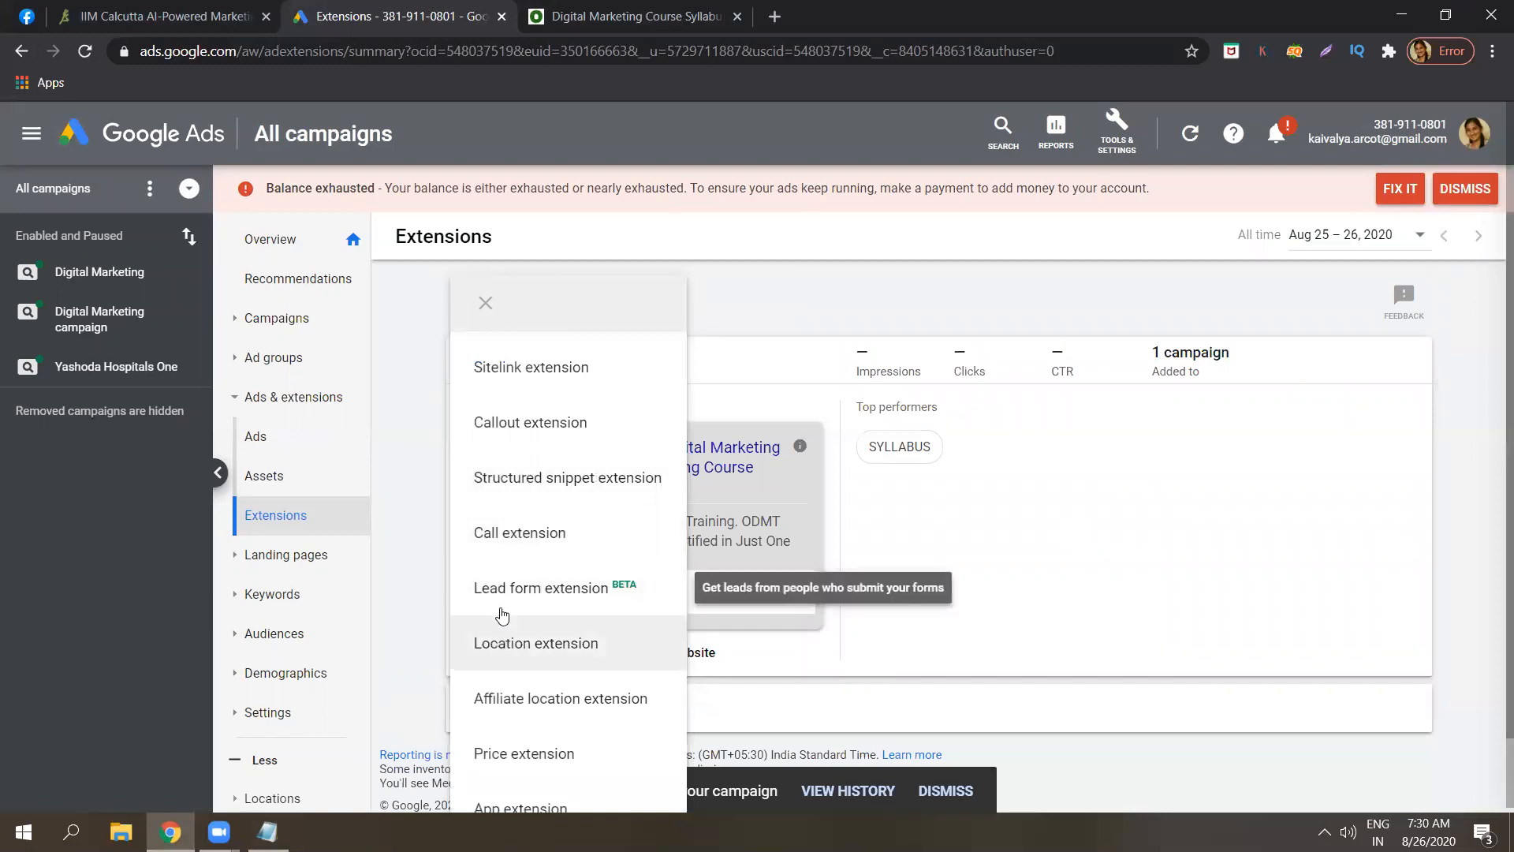
# Write item 5 as 'Lead form extension - form appears in the ad'.
pyautogui.click(268, 832)
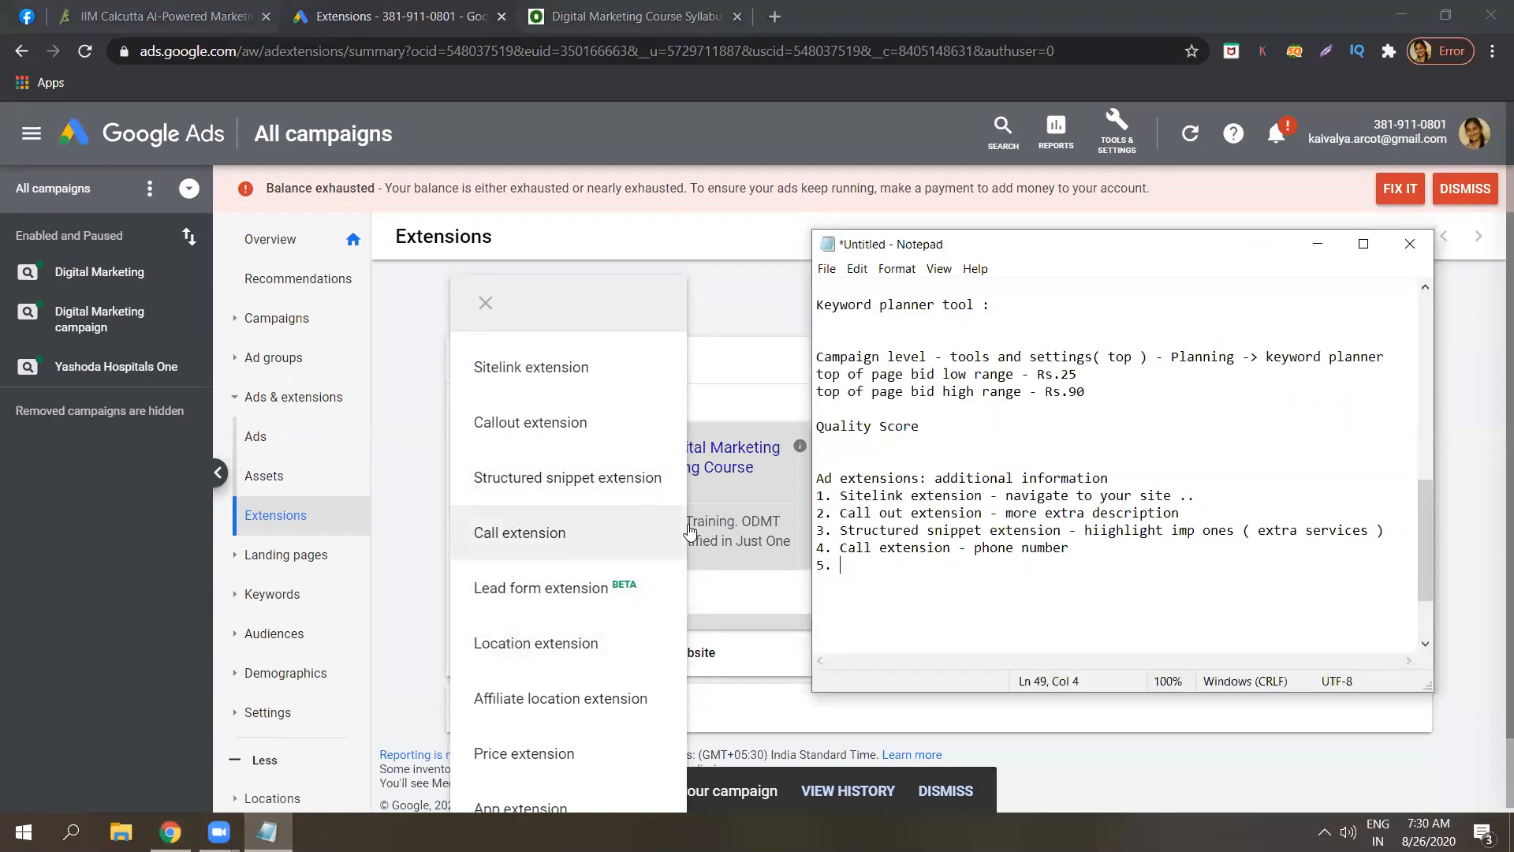
pyautogui.write('Lead form exte')
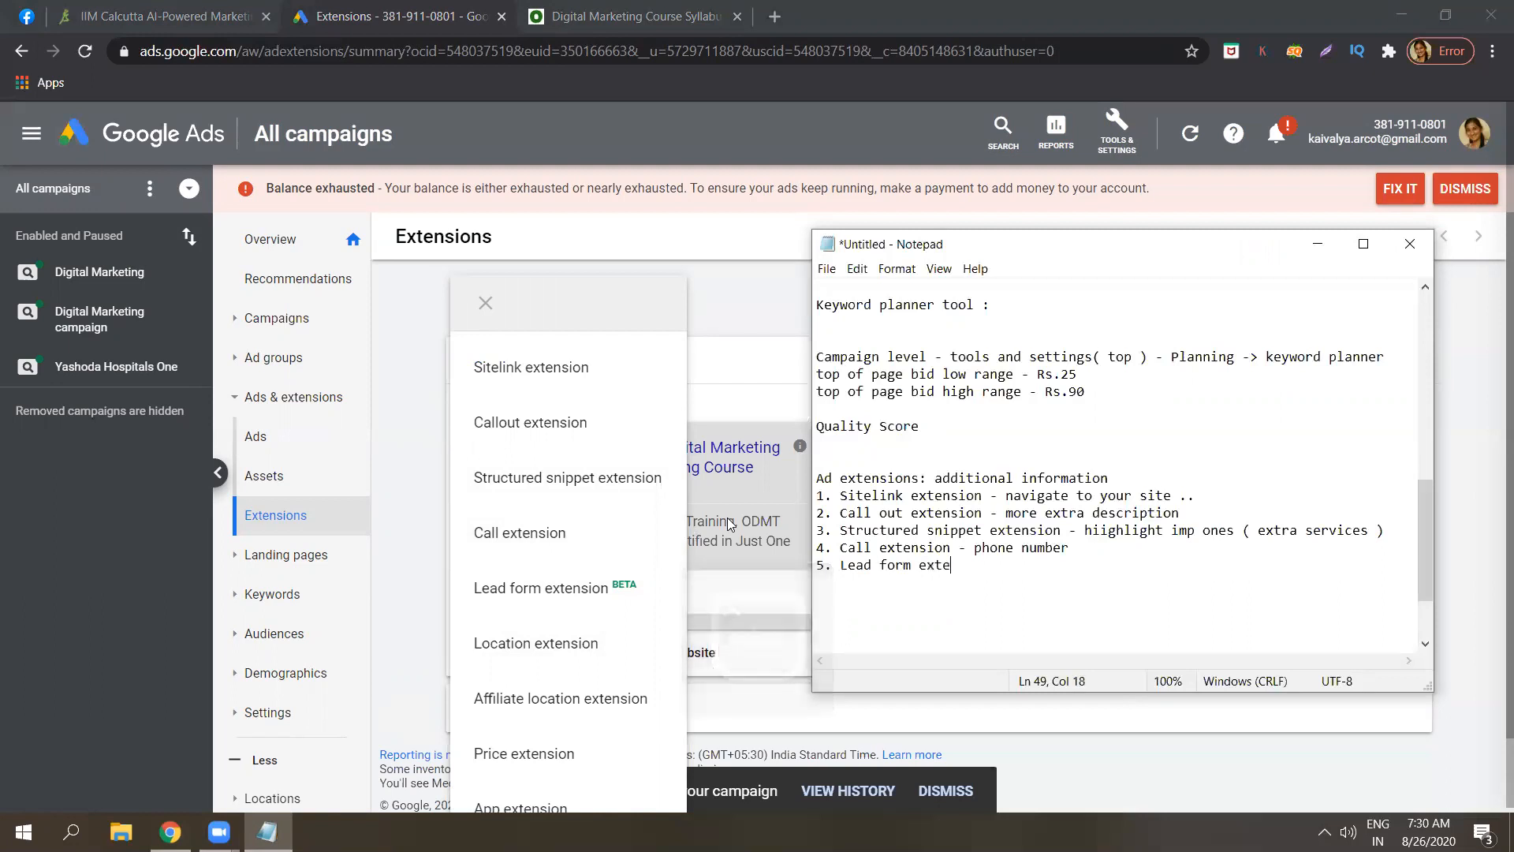
pyautogui.write('nsion -')
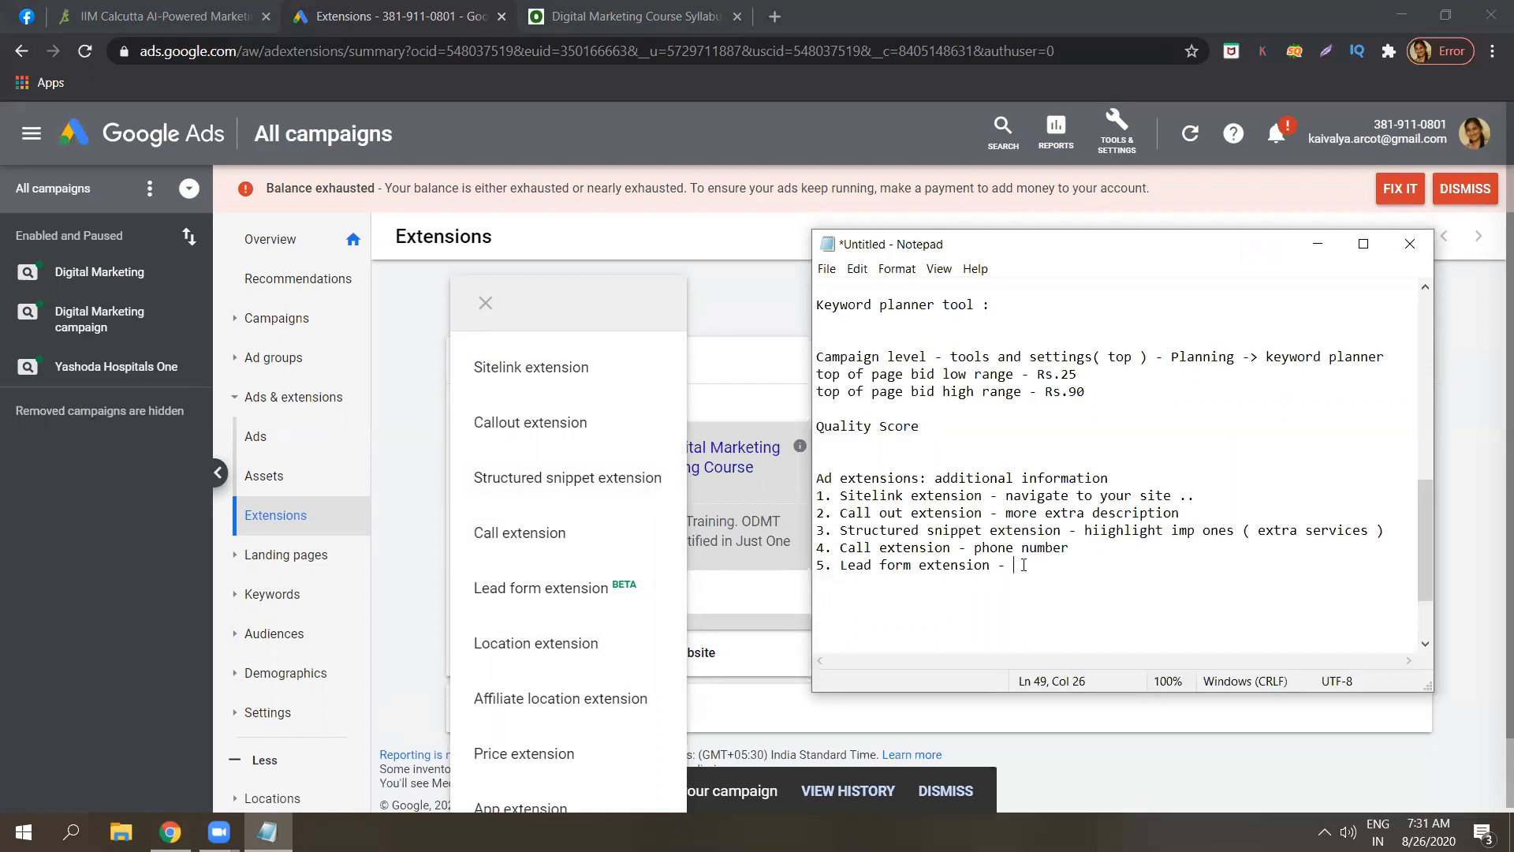
pyautogui.write('form appears in the ad')
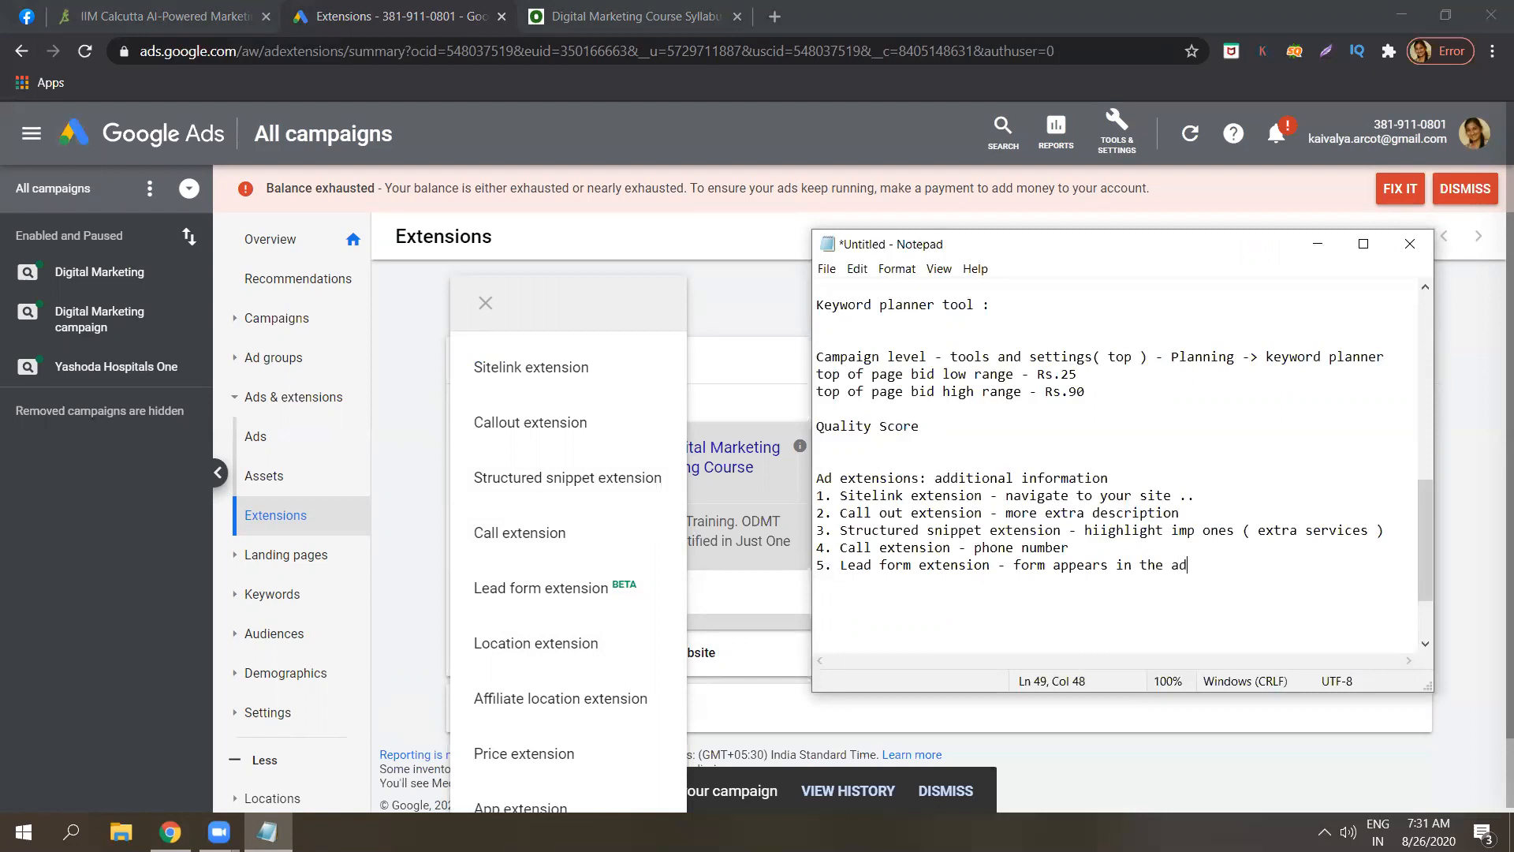
pyautogui.click(597, 591)
# Create a lead form extension, accept its Terms of Service, and select the Digital Marketing campaign.
pyautogui.click(597, 592)
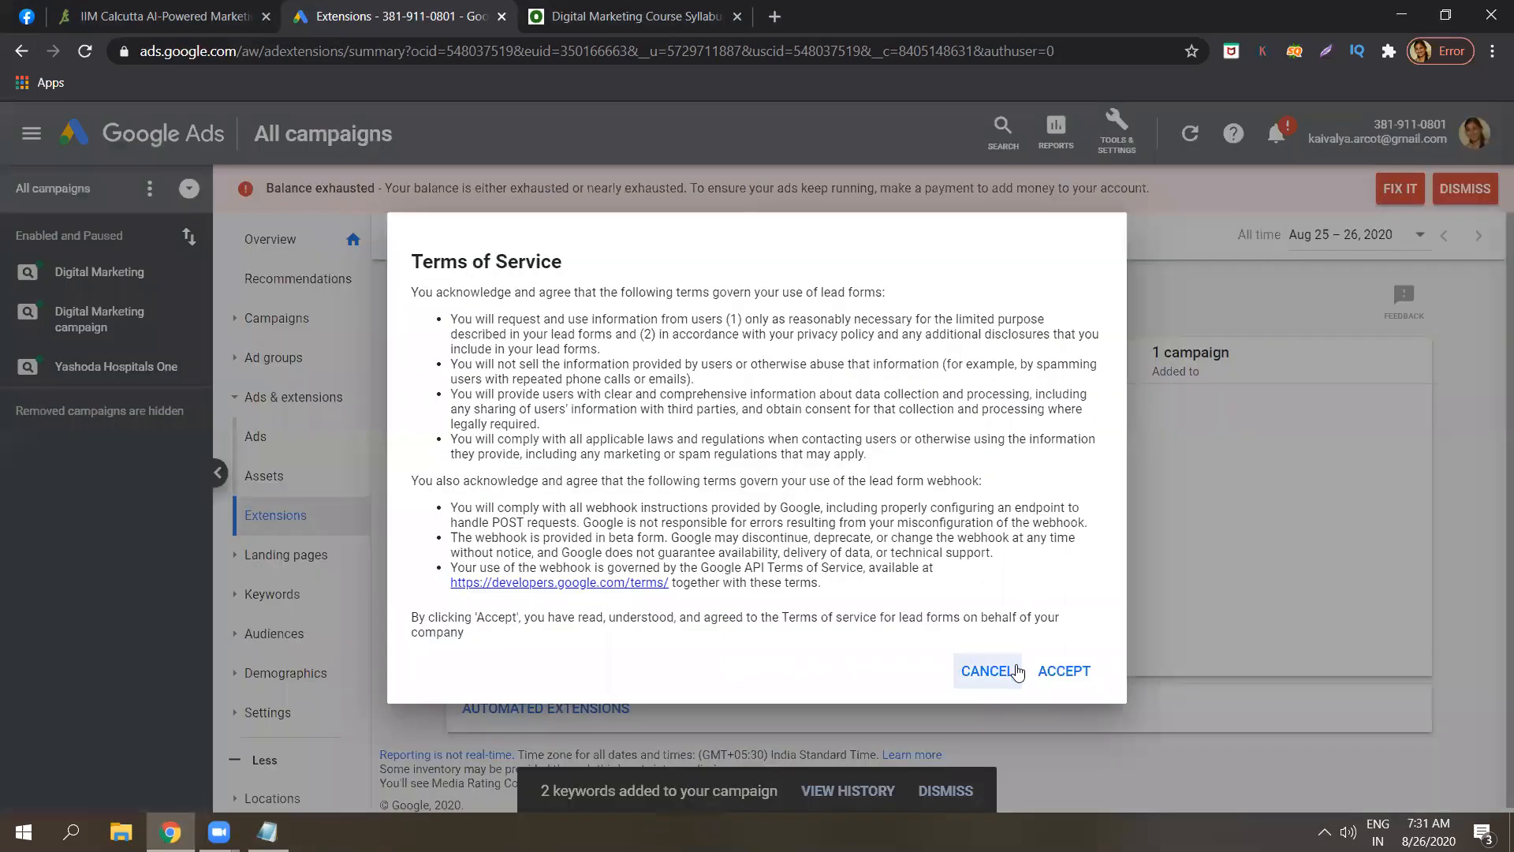
pyautogui.click(1091, 680)
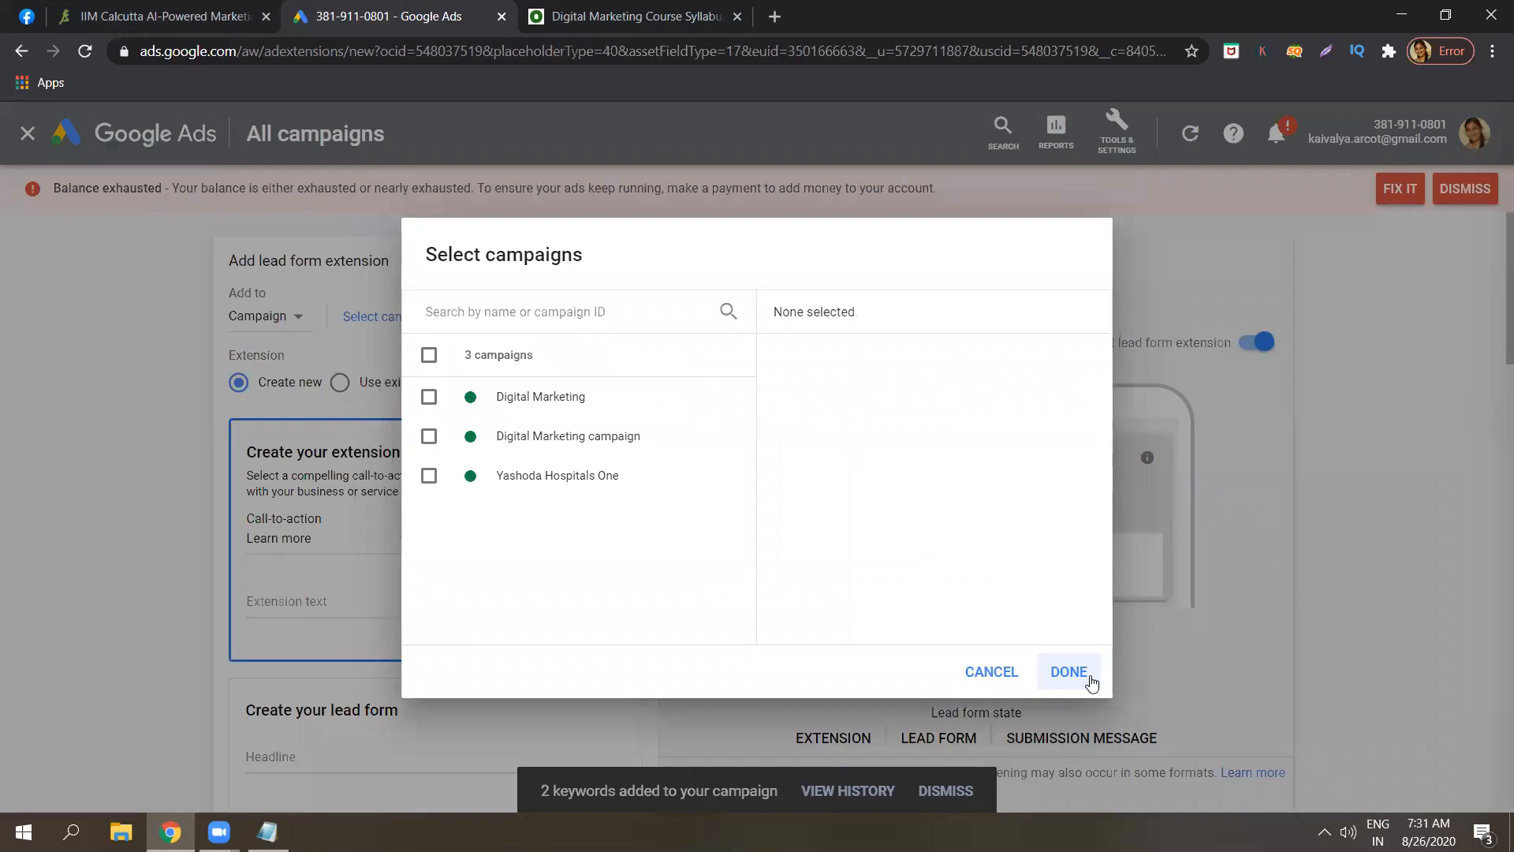
pyautogui.click(557, 446)
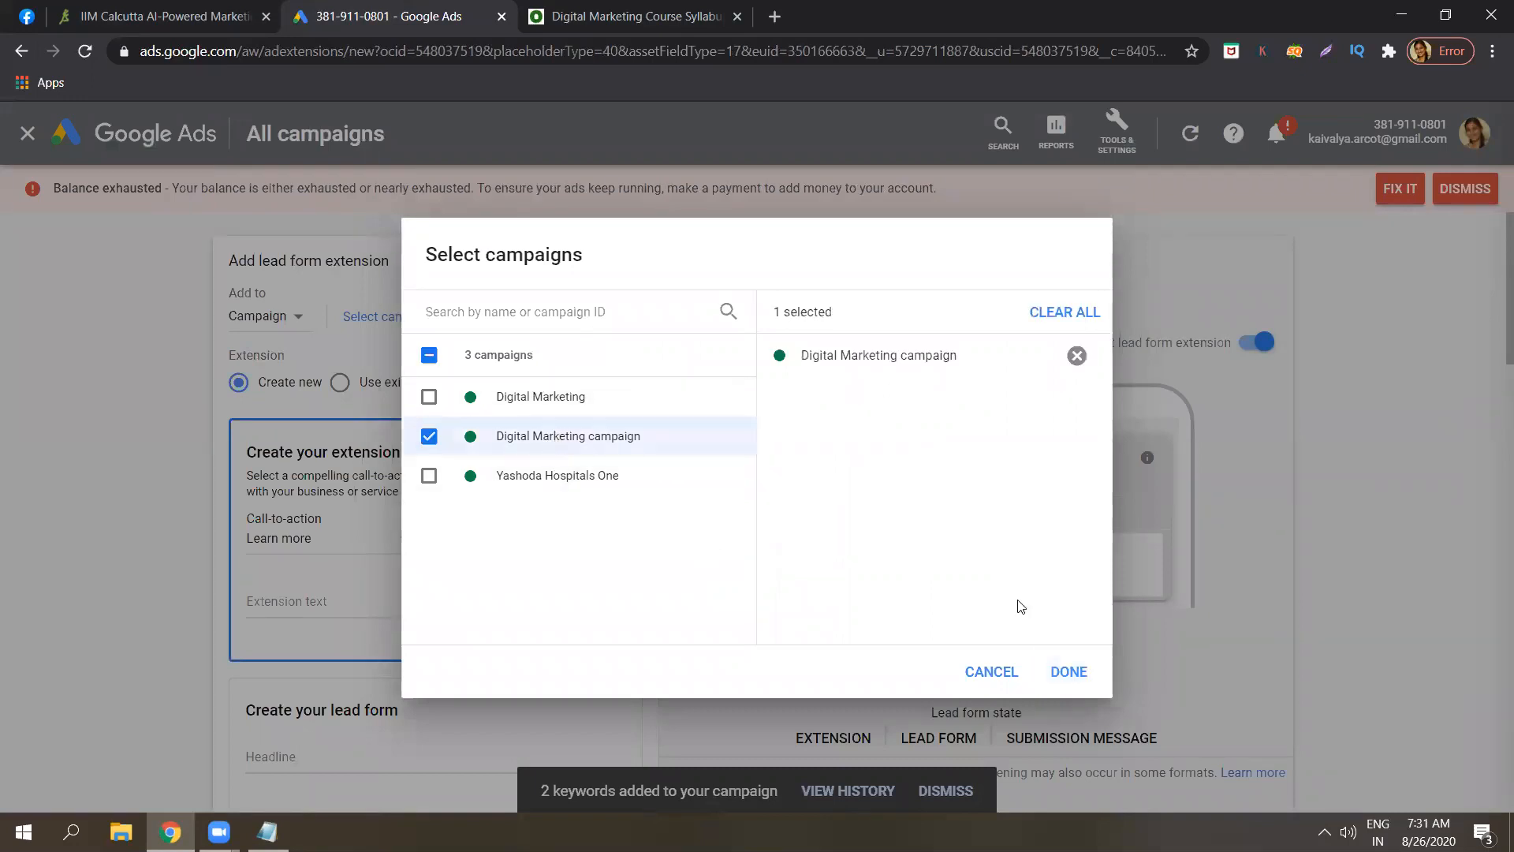
pyautogui.click(1069, 671)
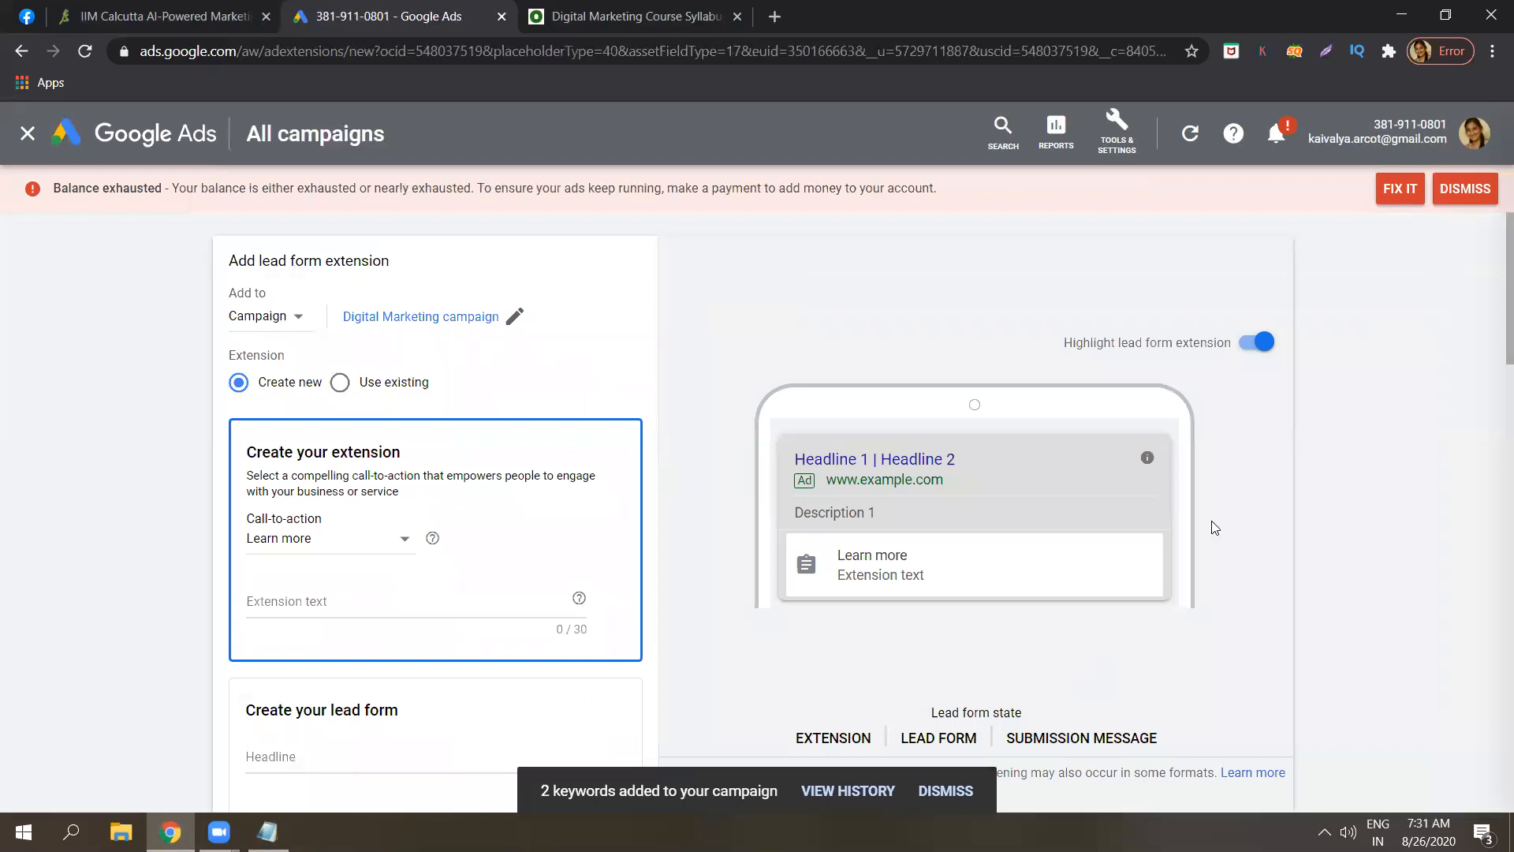
# Set the lead form call-to-action to Sign up and the extension text to 'Get in touch with us'.
pyautogui.scroll(-1, 1493, 266)
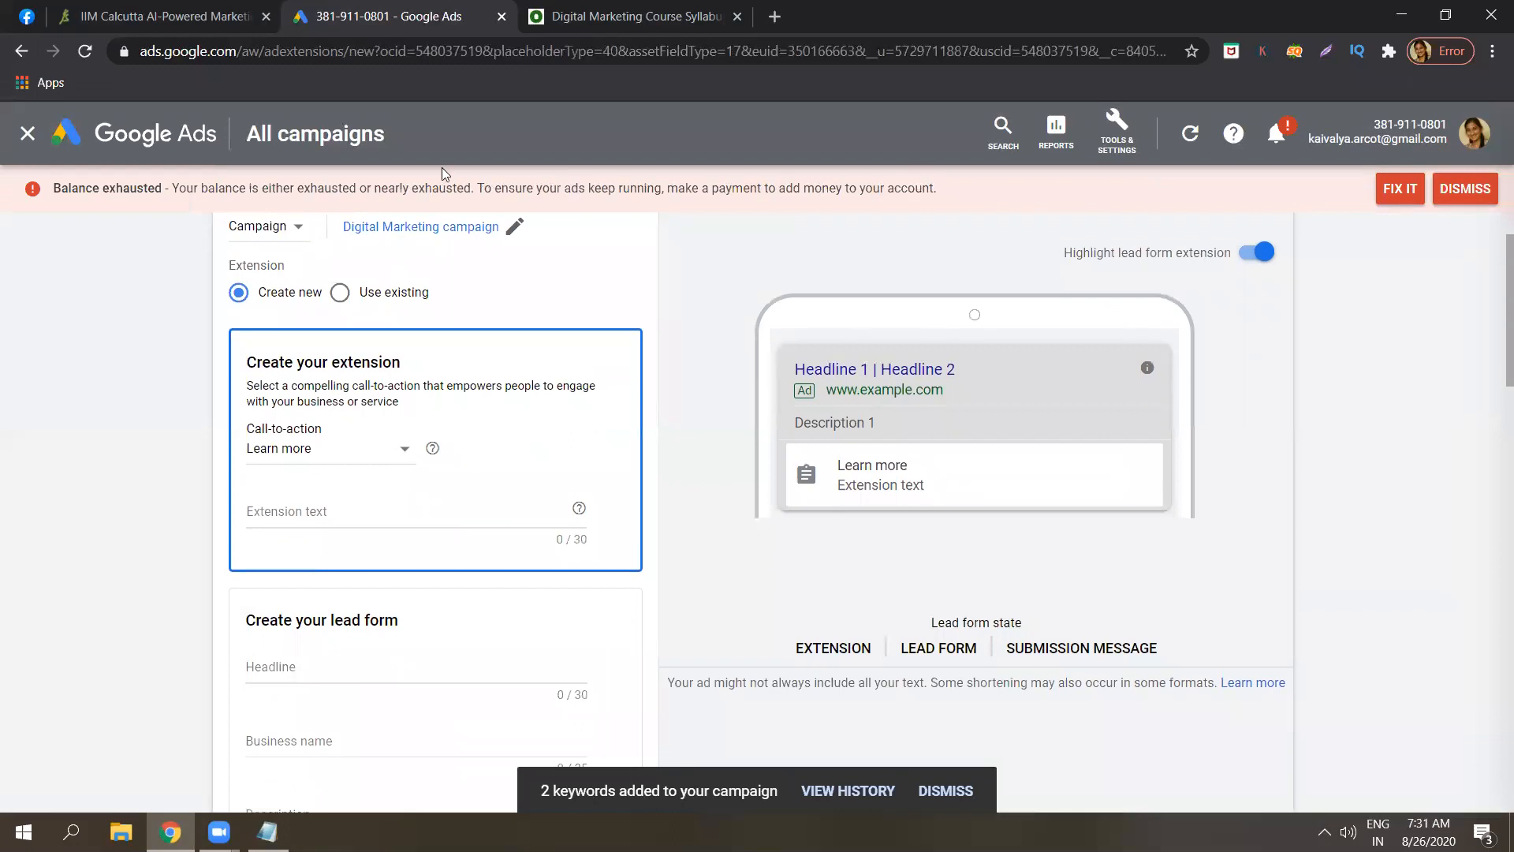
pyautogui.click(385, 461)
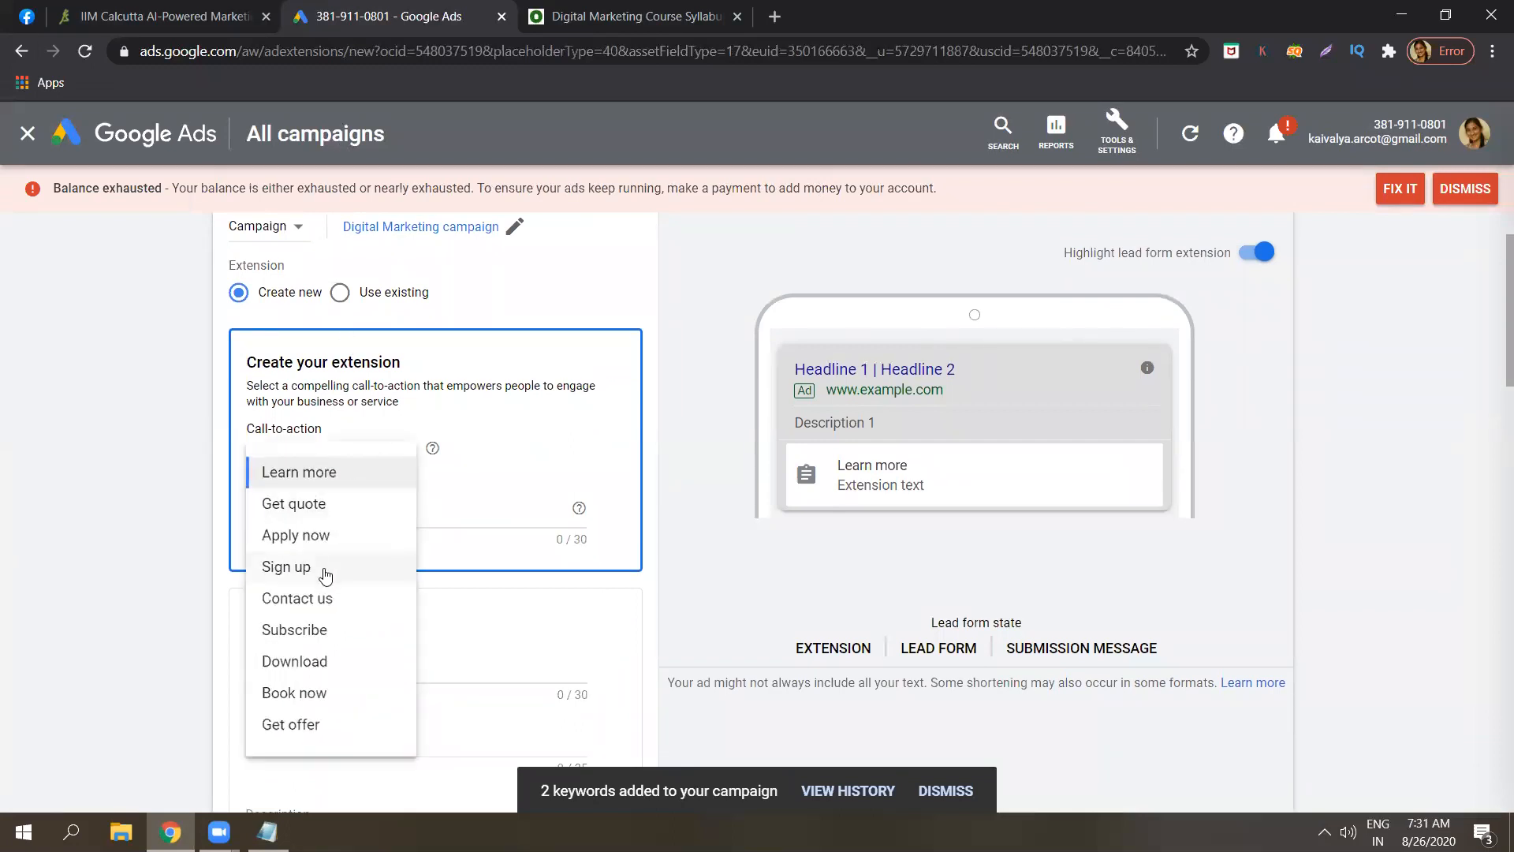
pyautogui.click(326, 572)
pyautogui.click(497, 513)
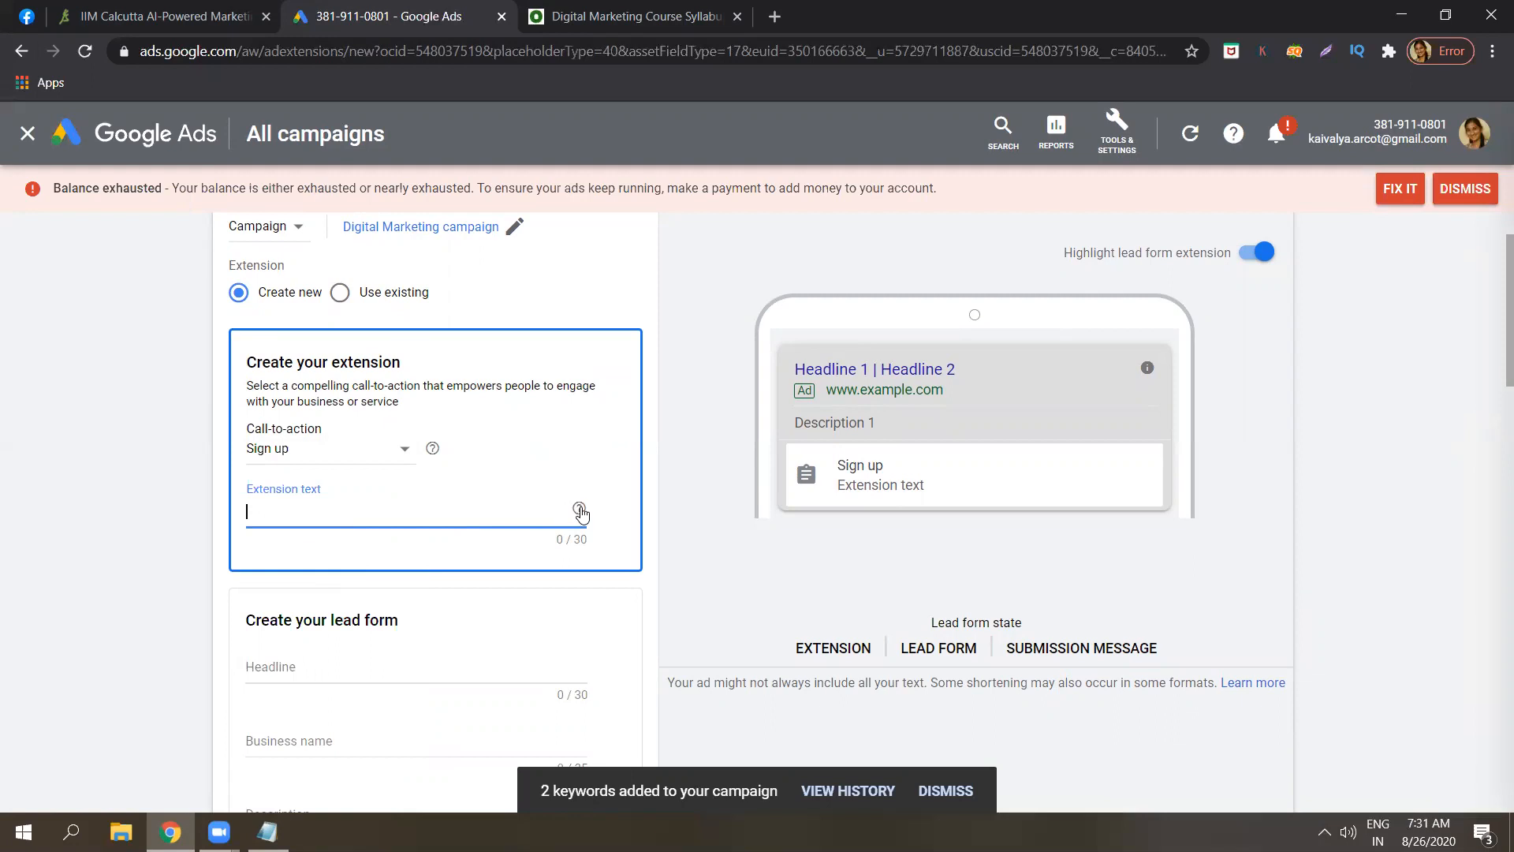
pyautogui.moveTo(582, 510)
pyautogui.press('capslock')
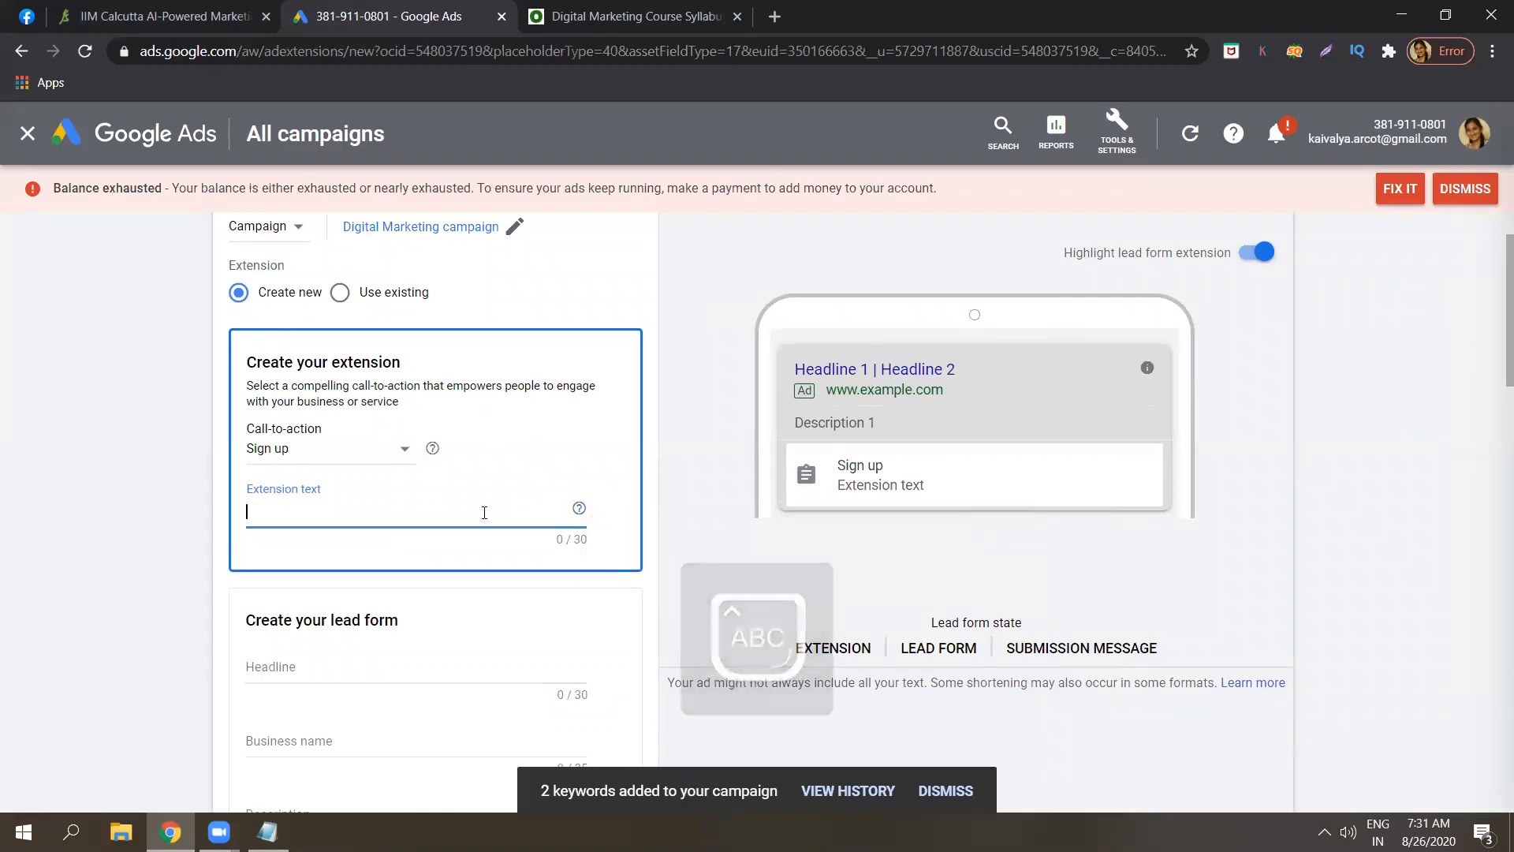
pyautogui.write('G')
pyautogui.press('capslock')
pyautogui.write('et in t')
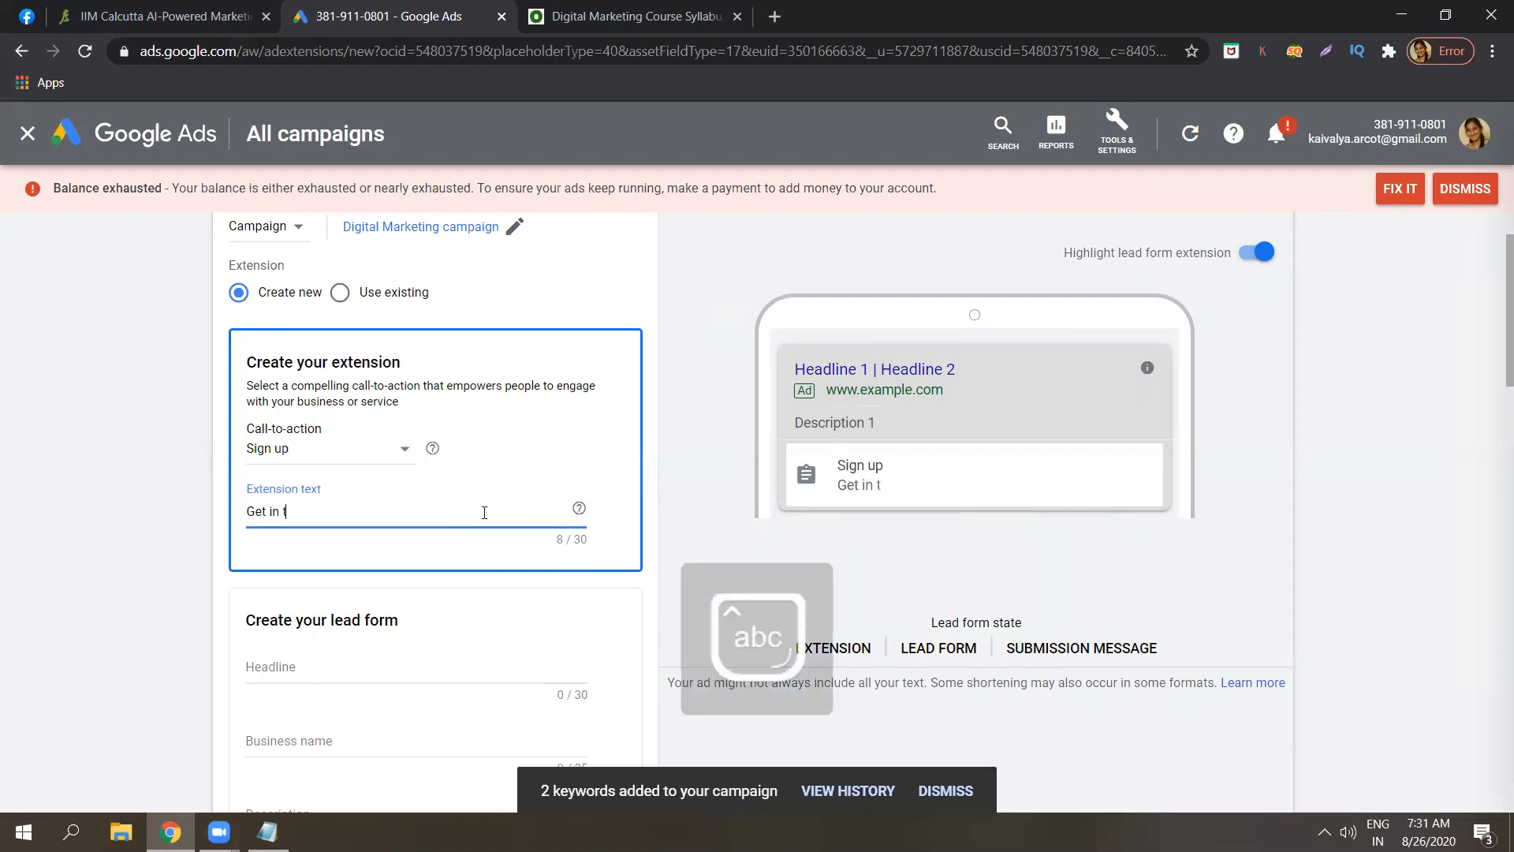
pyautogui.write('ouch with us')
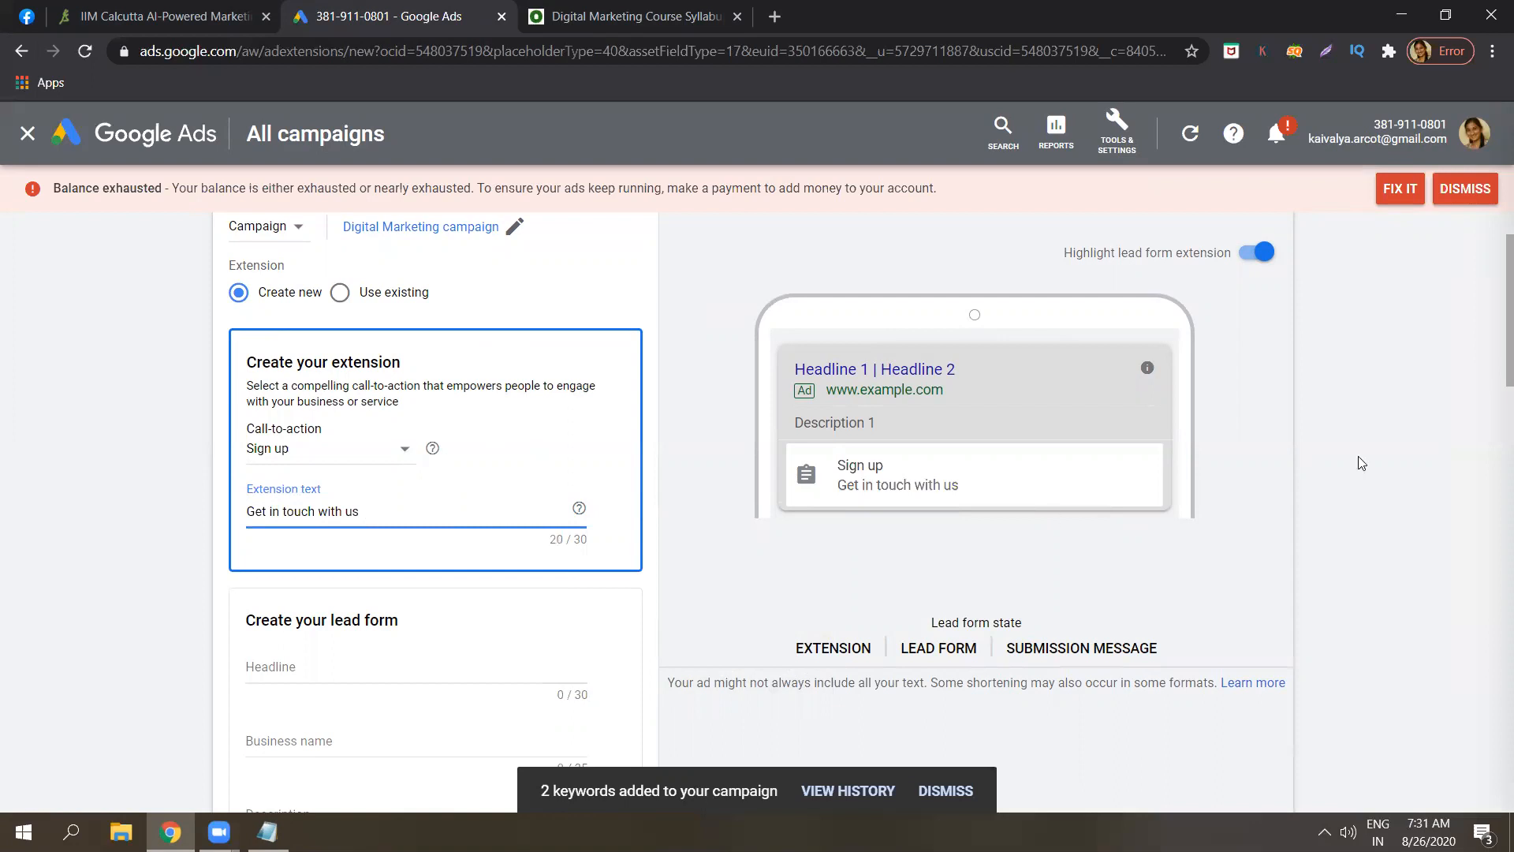
# Step through the lead form's Headline, Business name and Description fields.
pyautogui.moveTo(1494, 376); pyautogui.dragTo(1493, 439)
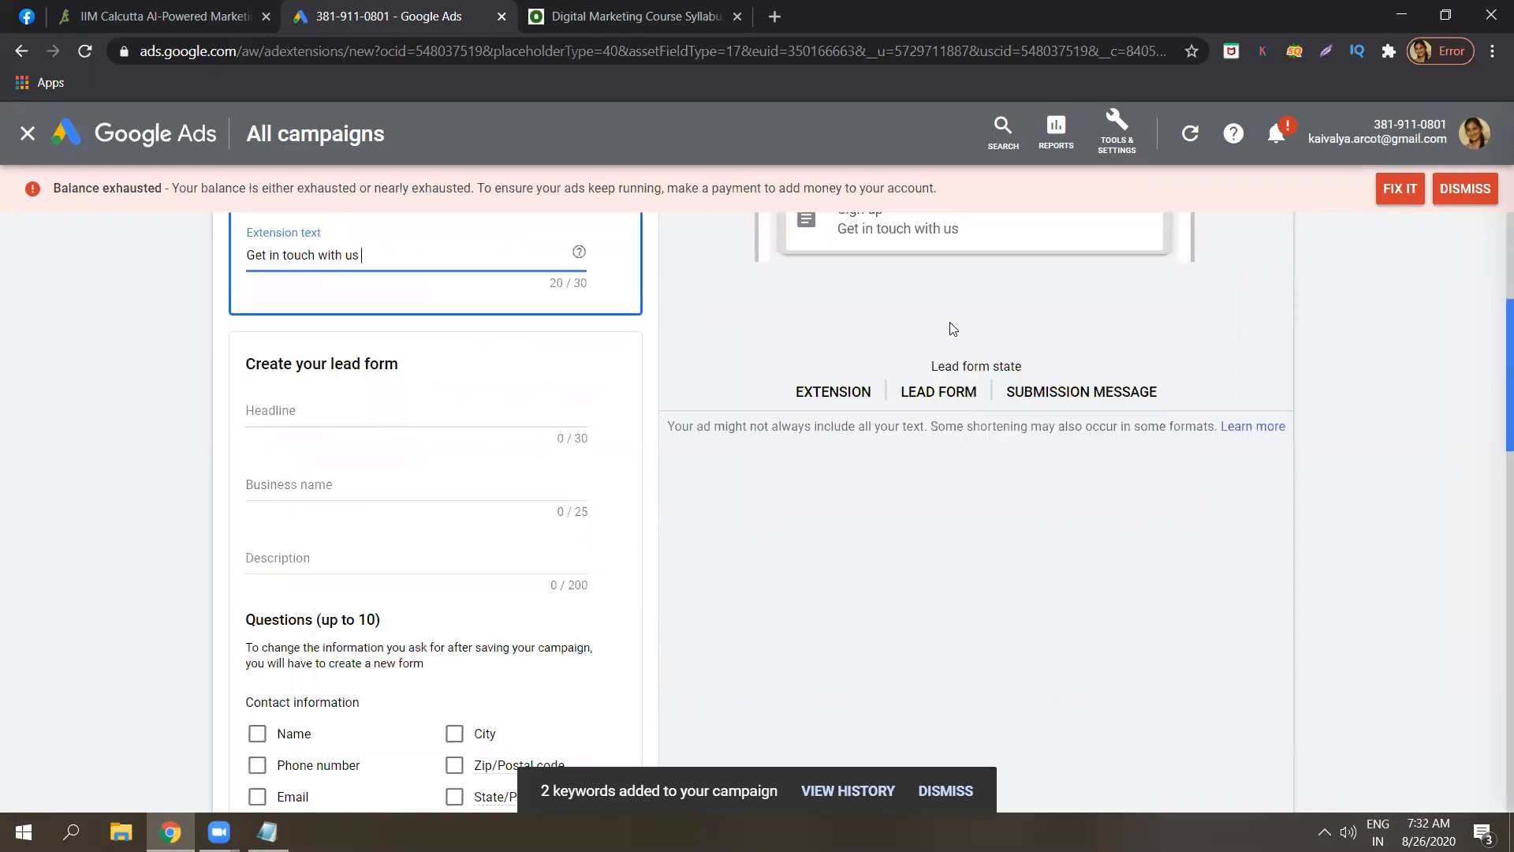
pyautogui.click(364, 408)
pyautogui.click(327, 484)
pyautogui.click(327, 563)
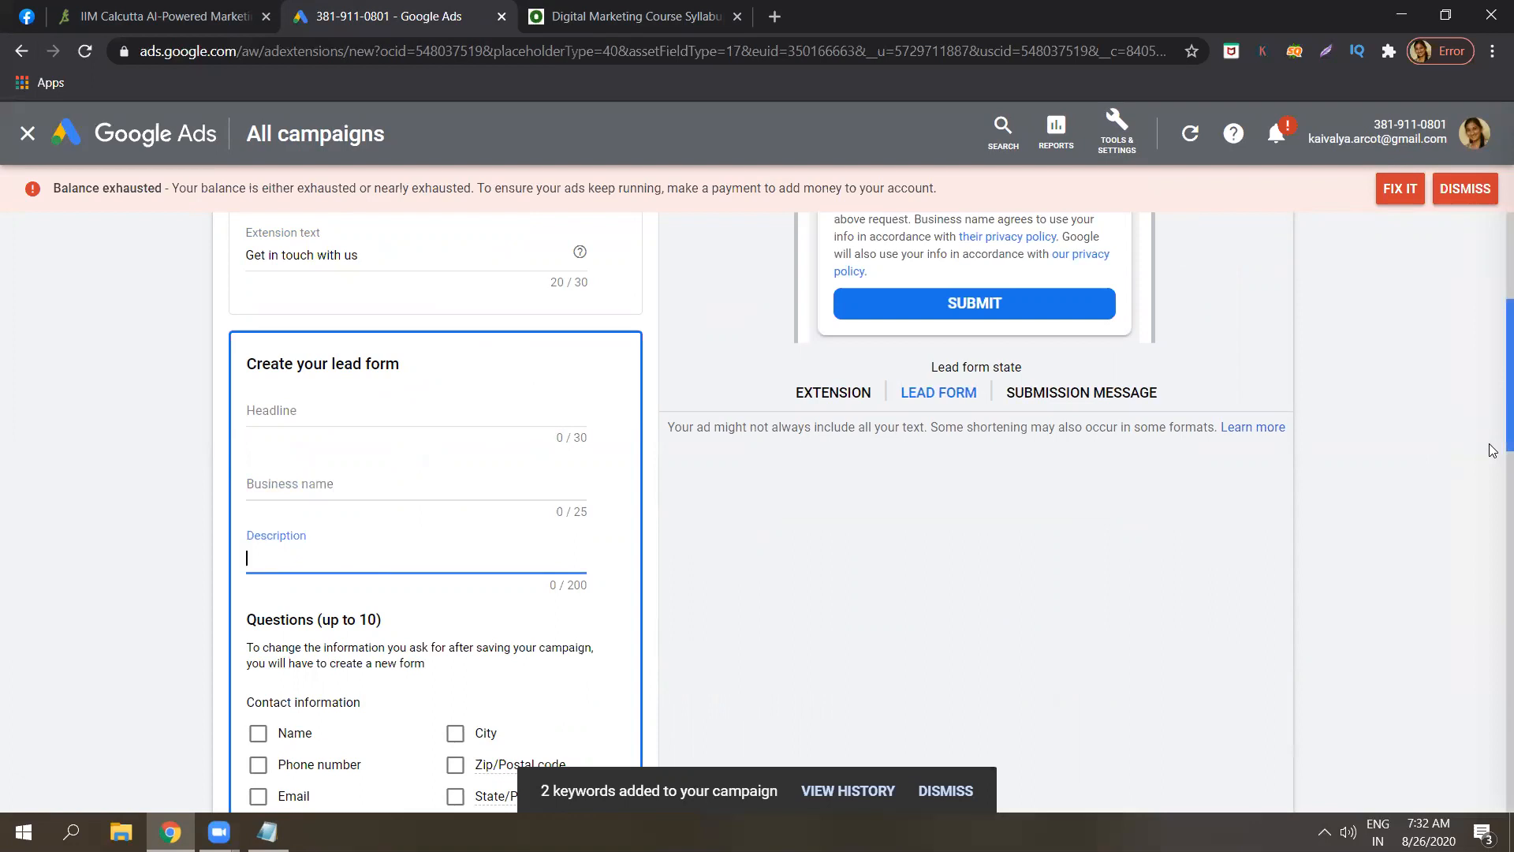
# Scroll through the lead form sections to preview the full name, email and submit fields.
pyautogui.scroll(-3, 1493, 451)
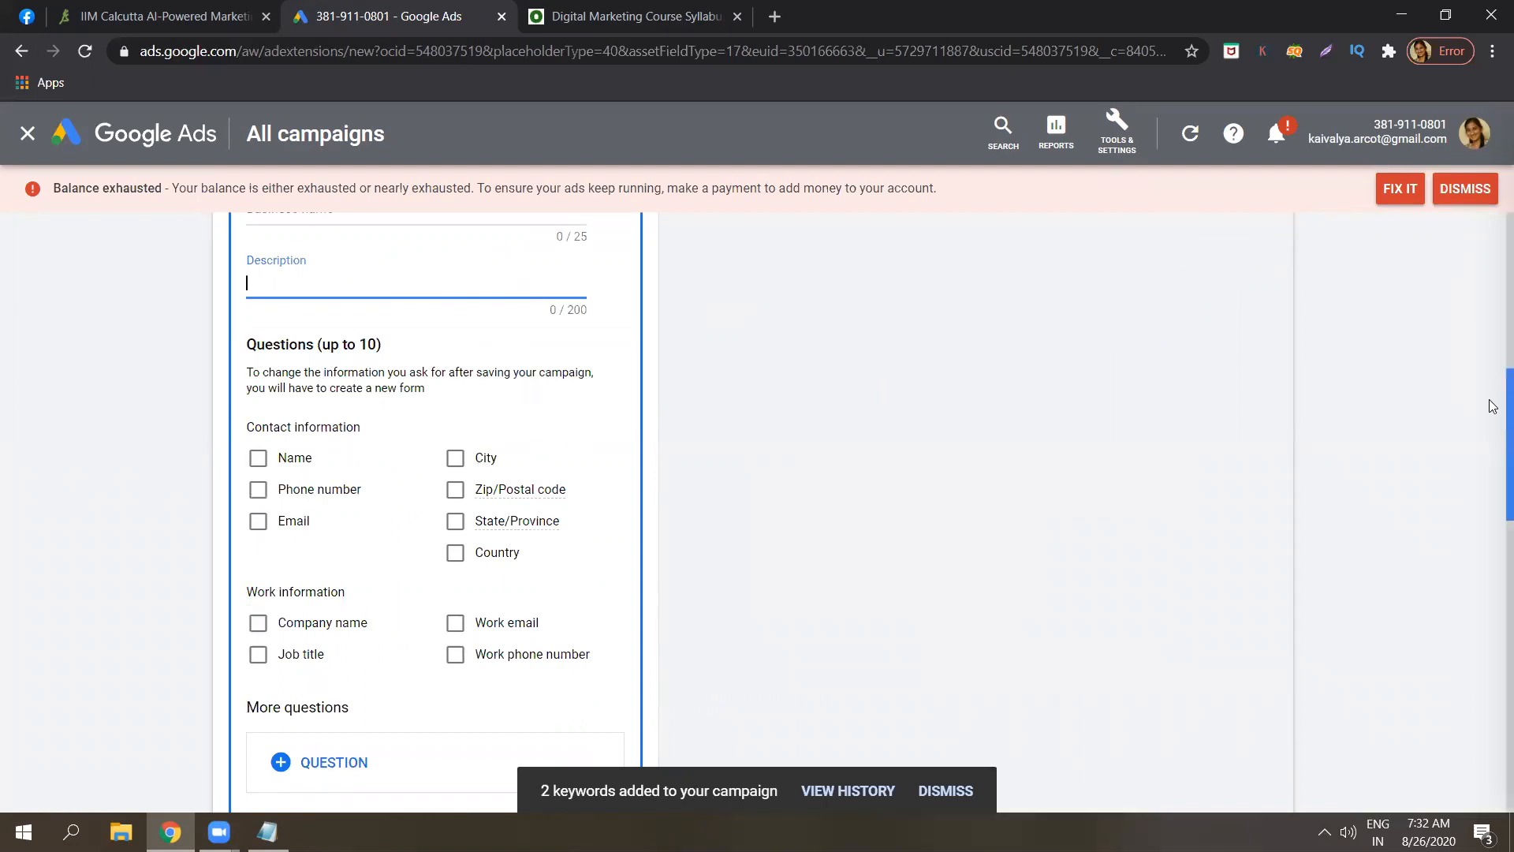
pyautogui.scroll(5, 1493, 378)
pyautogui.scroll(3, 1493, 312)
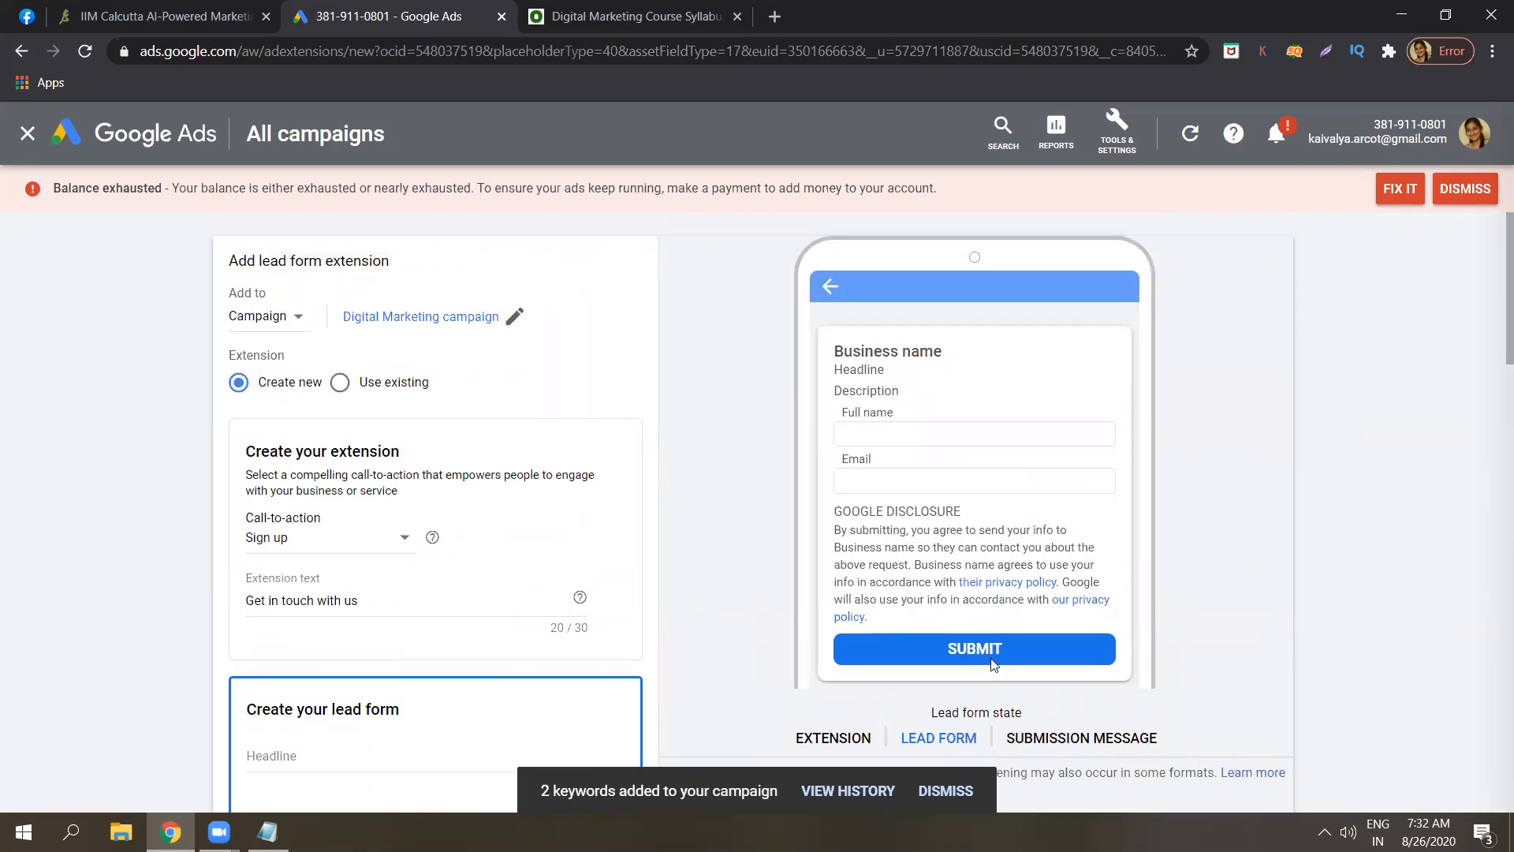
pyautogui.scroll(-4, 1493, 394)
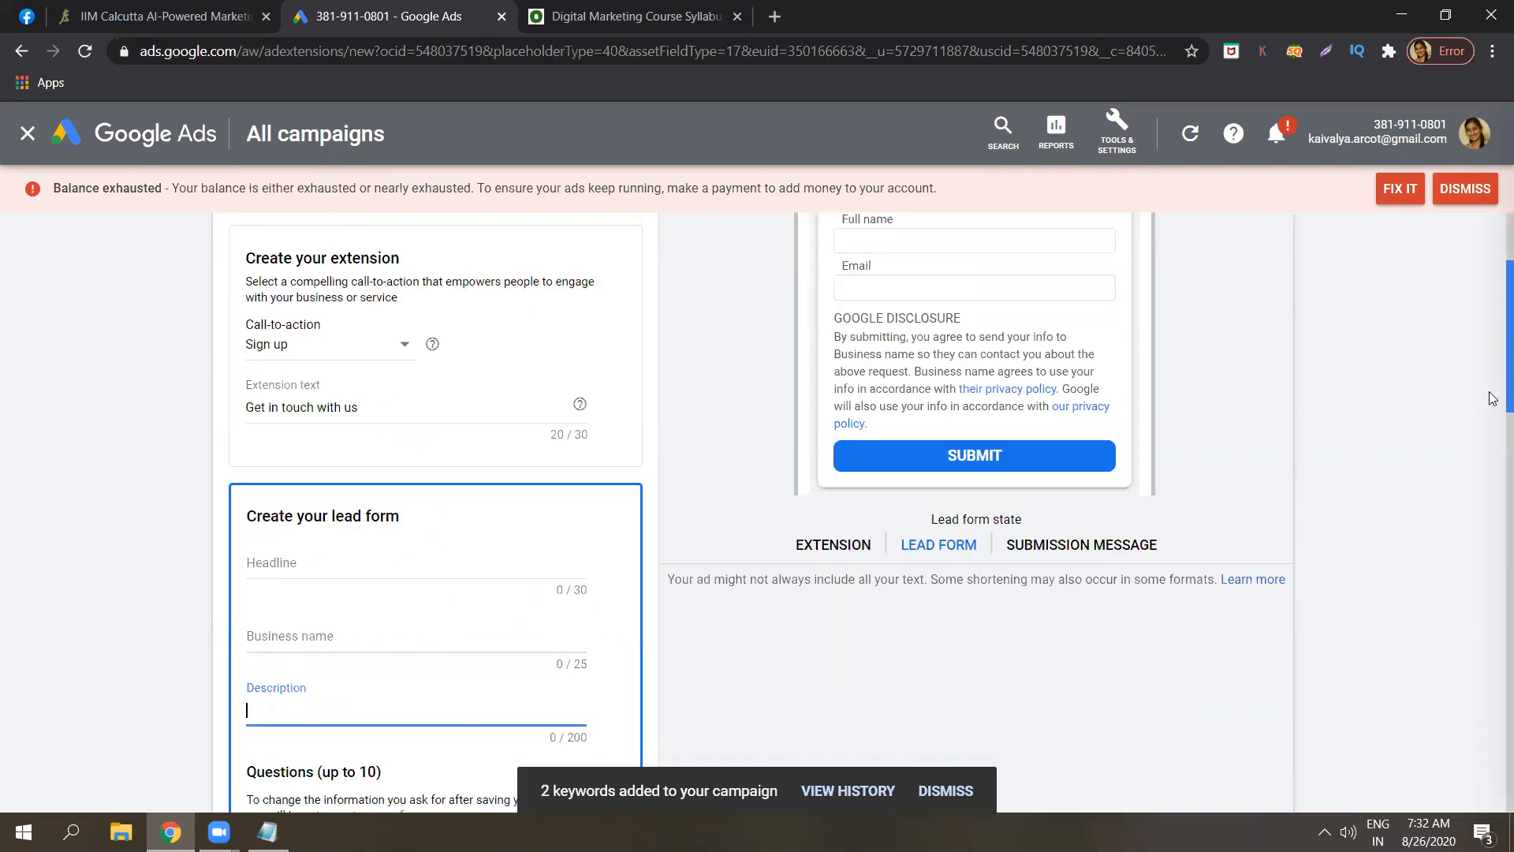
pyautogui.scroll(3, 1493, 443)
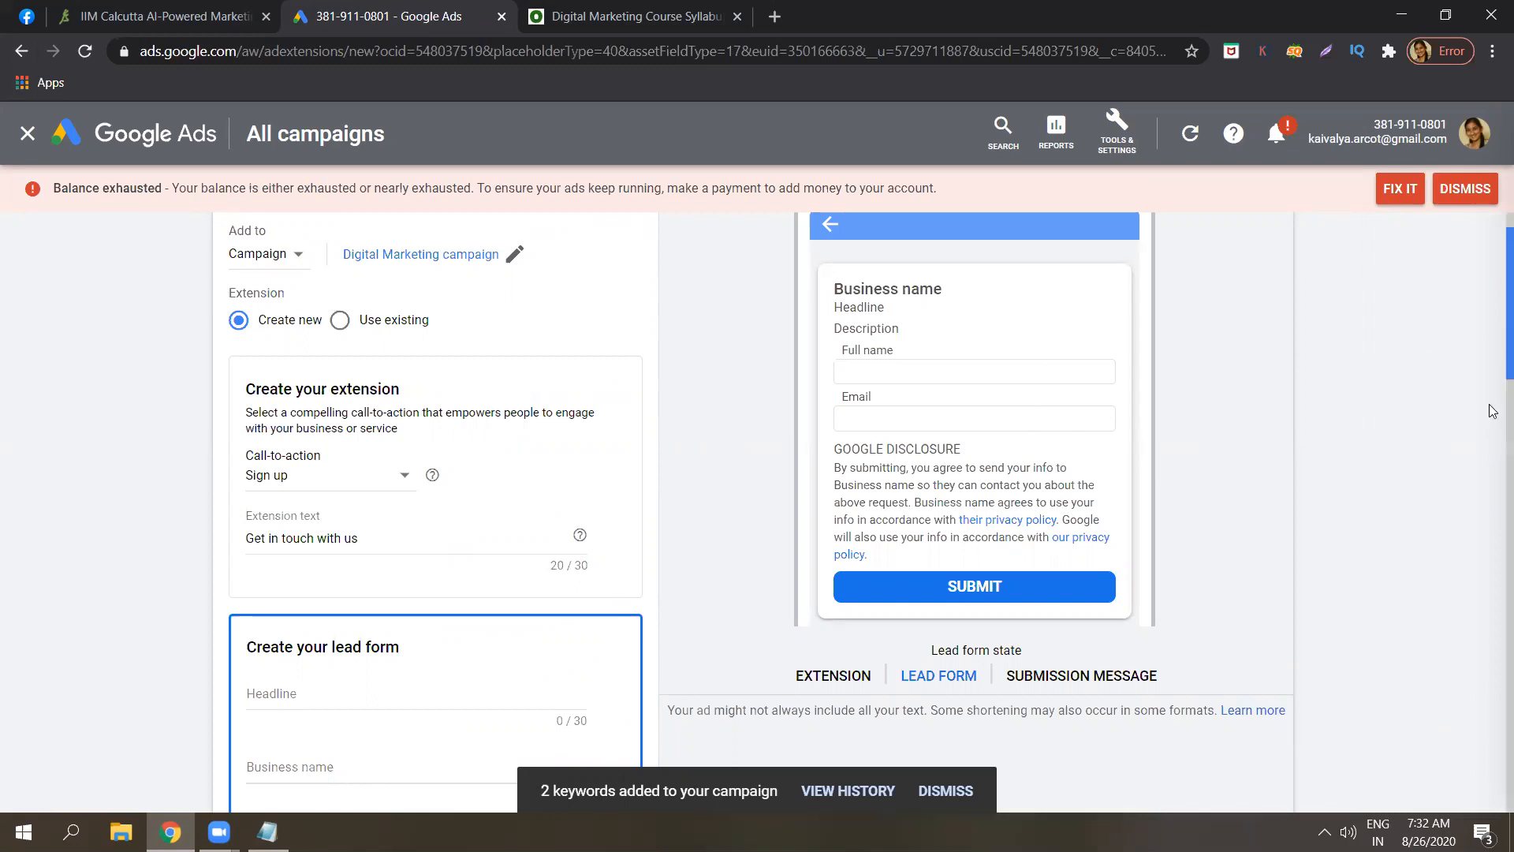
pyautogui.scroll(-8, 1493, 410)
pyautogui.scroll(-3, 1493, 538)
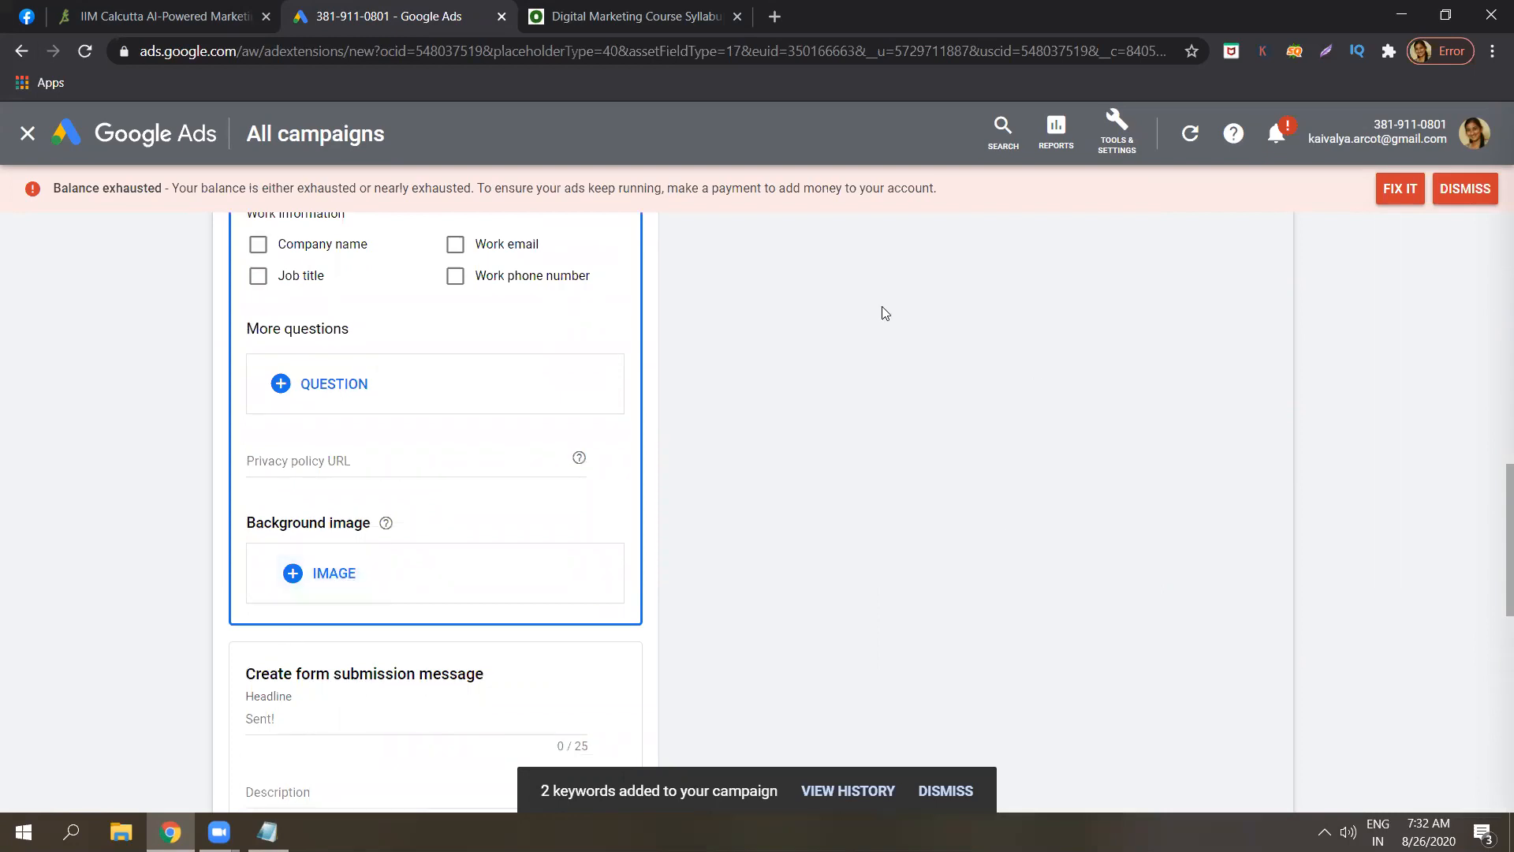
pyautogui.moveTo(1493, 576); pyautogui.dragTo(1494, 315)
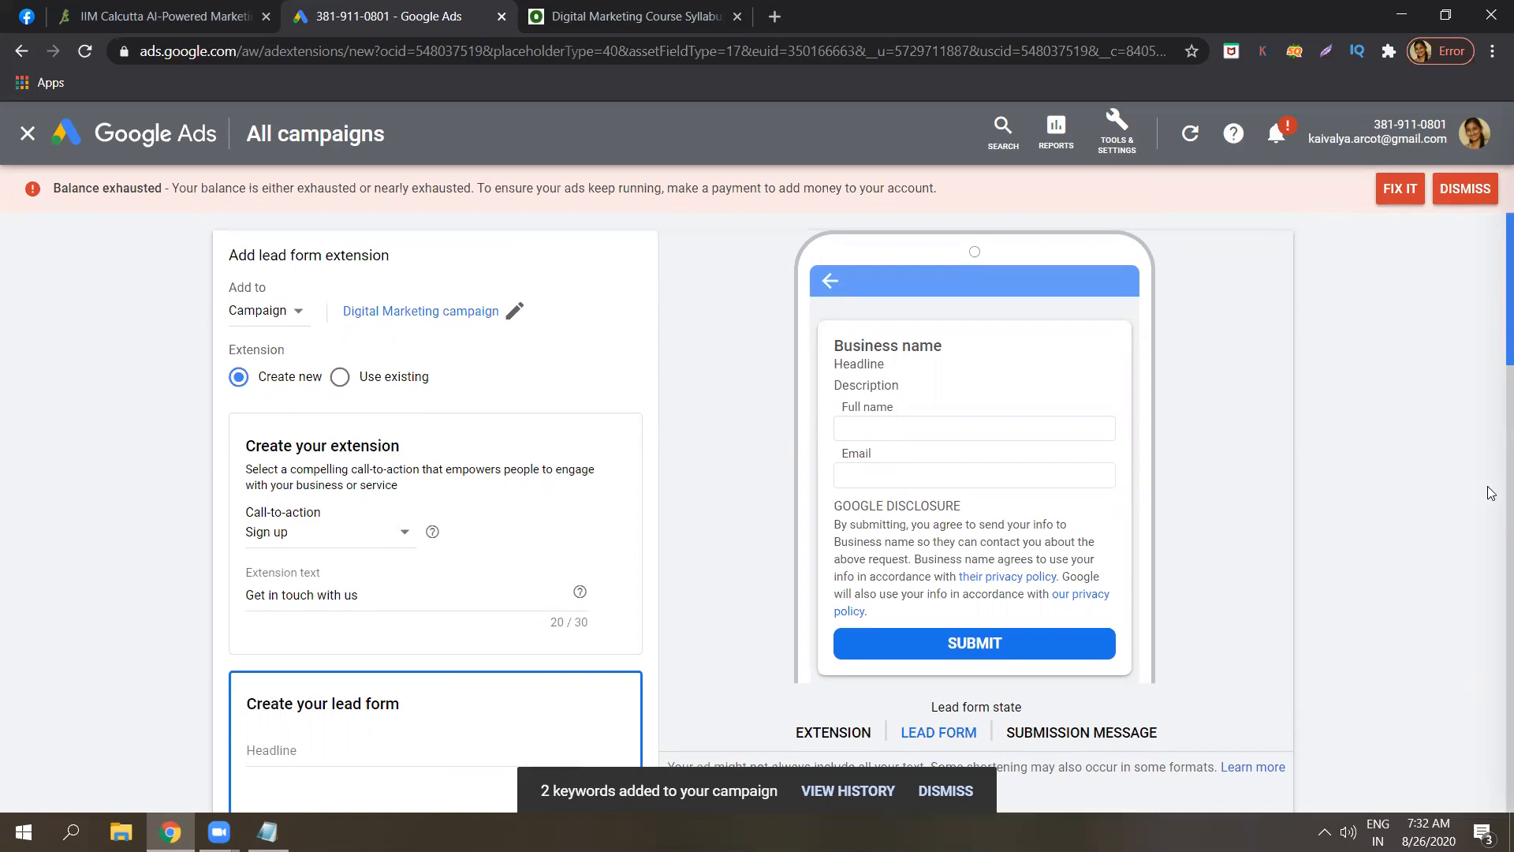
pyautogui.scroll(-13, 1493, 493)
pyautogui.scroll(-12, 1493, 657)
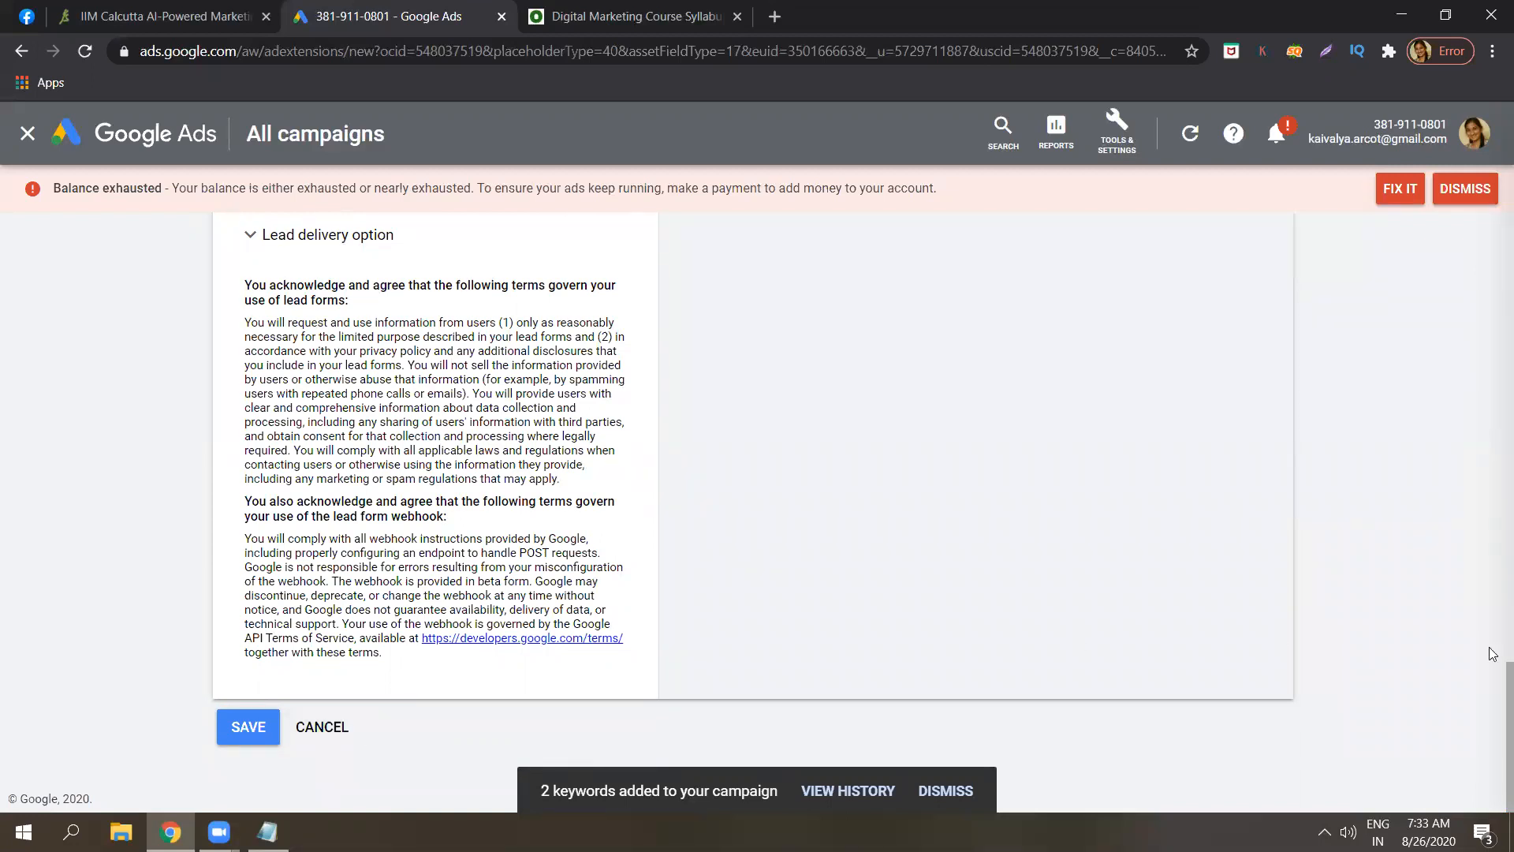
pyautogui.moveTo(1493, 698); pyautogui.dragTo(1493, 244)
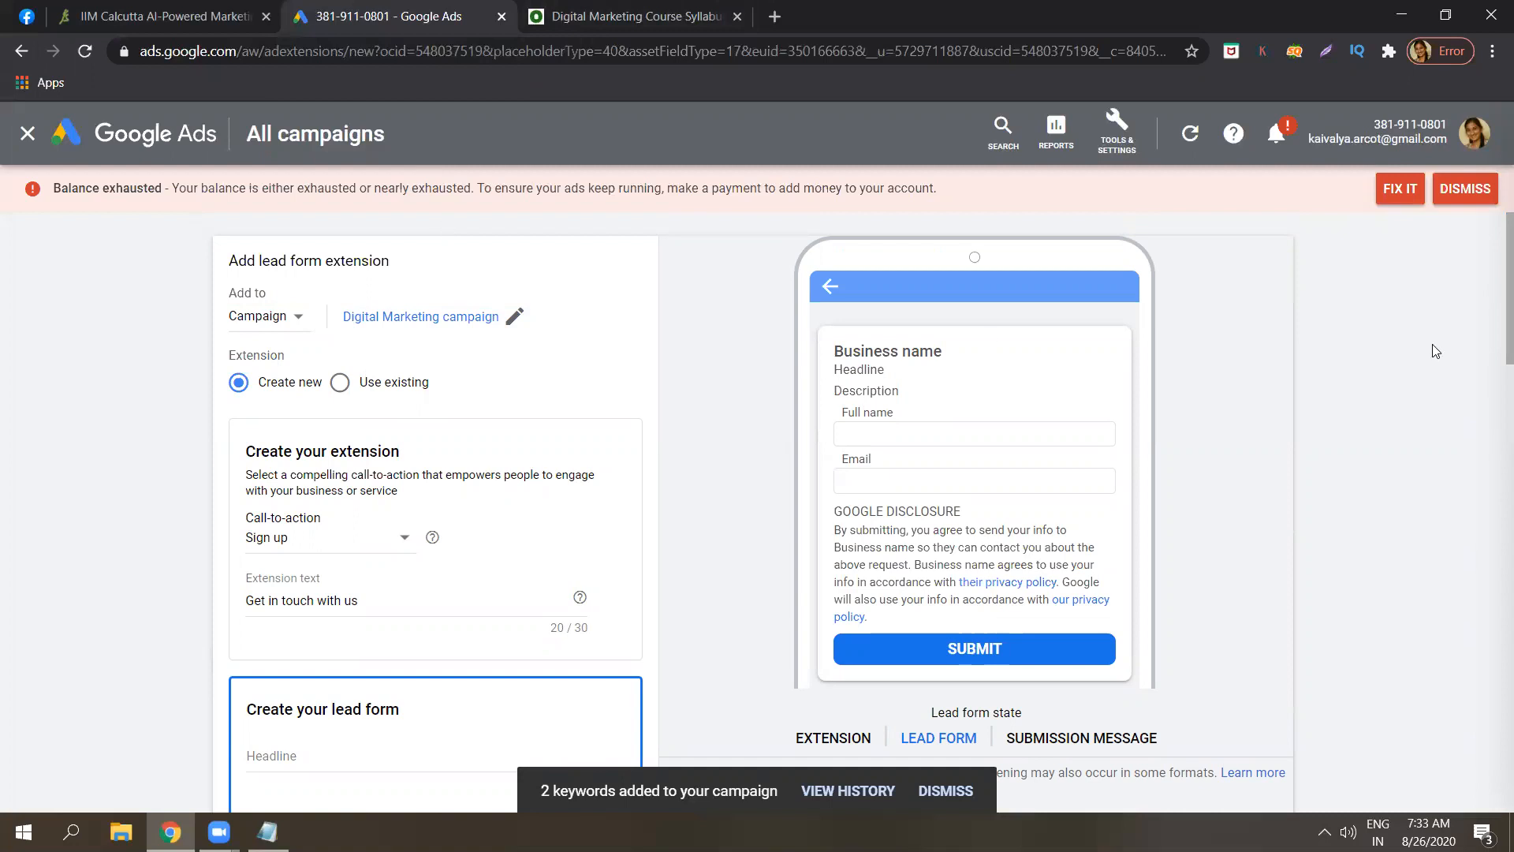
# Replace the previous Google search with 'lead form extension example'.
pyautogui.click(195, 8)
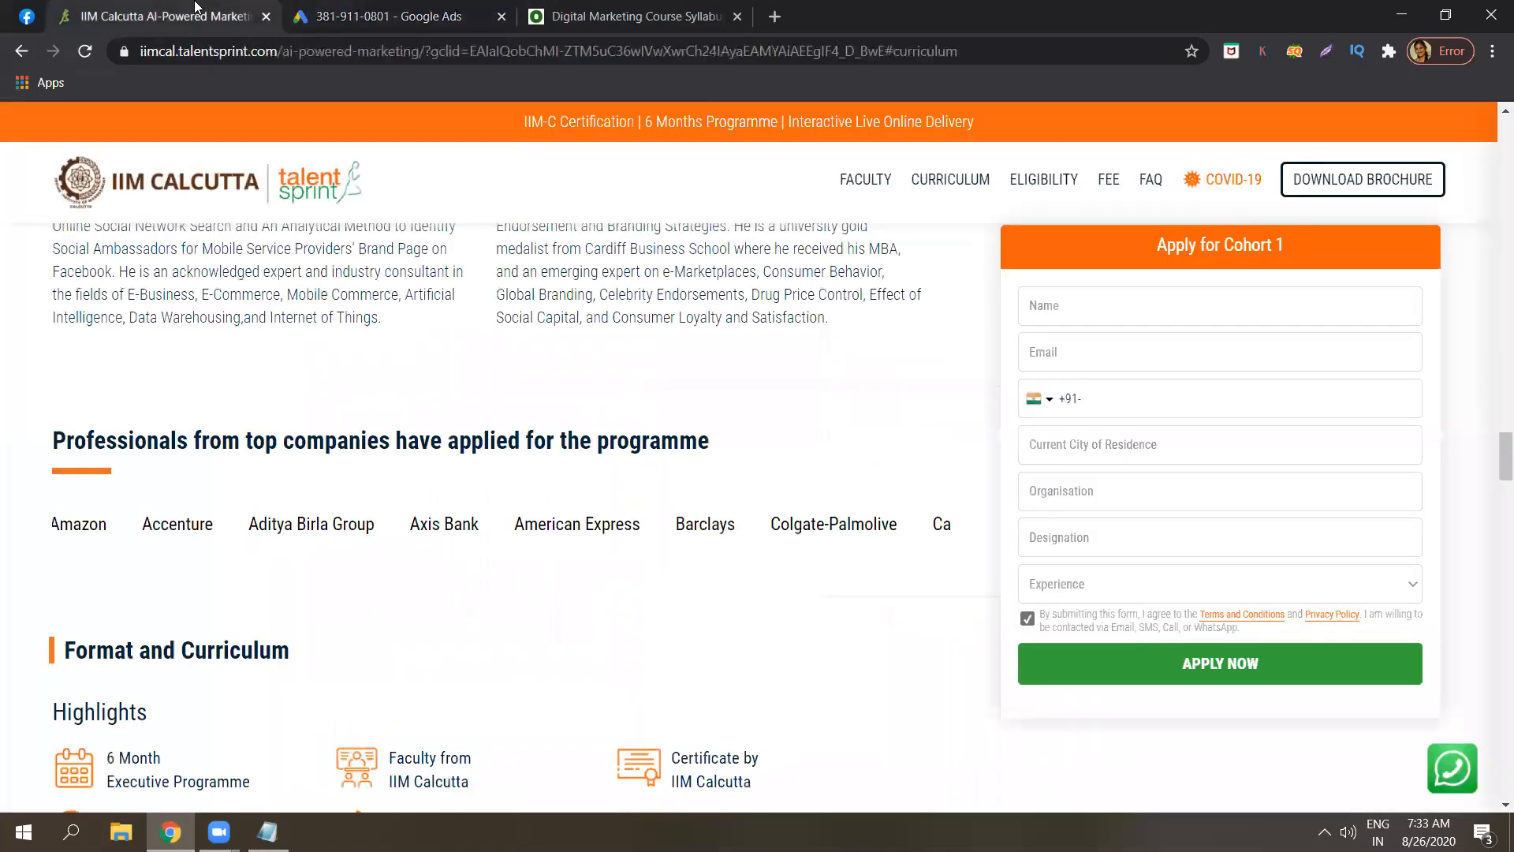
pyautogui.click(32, 52)
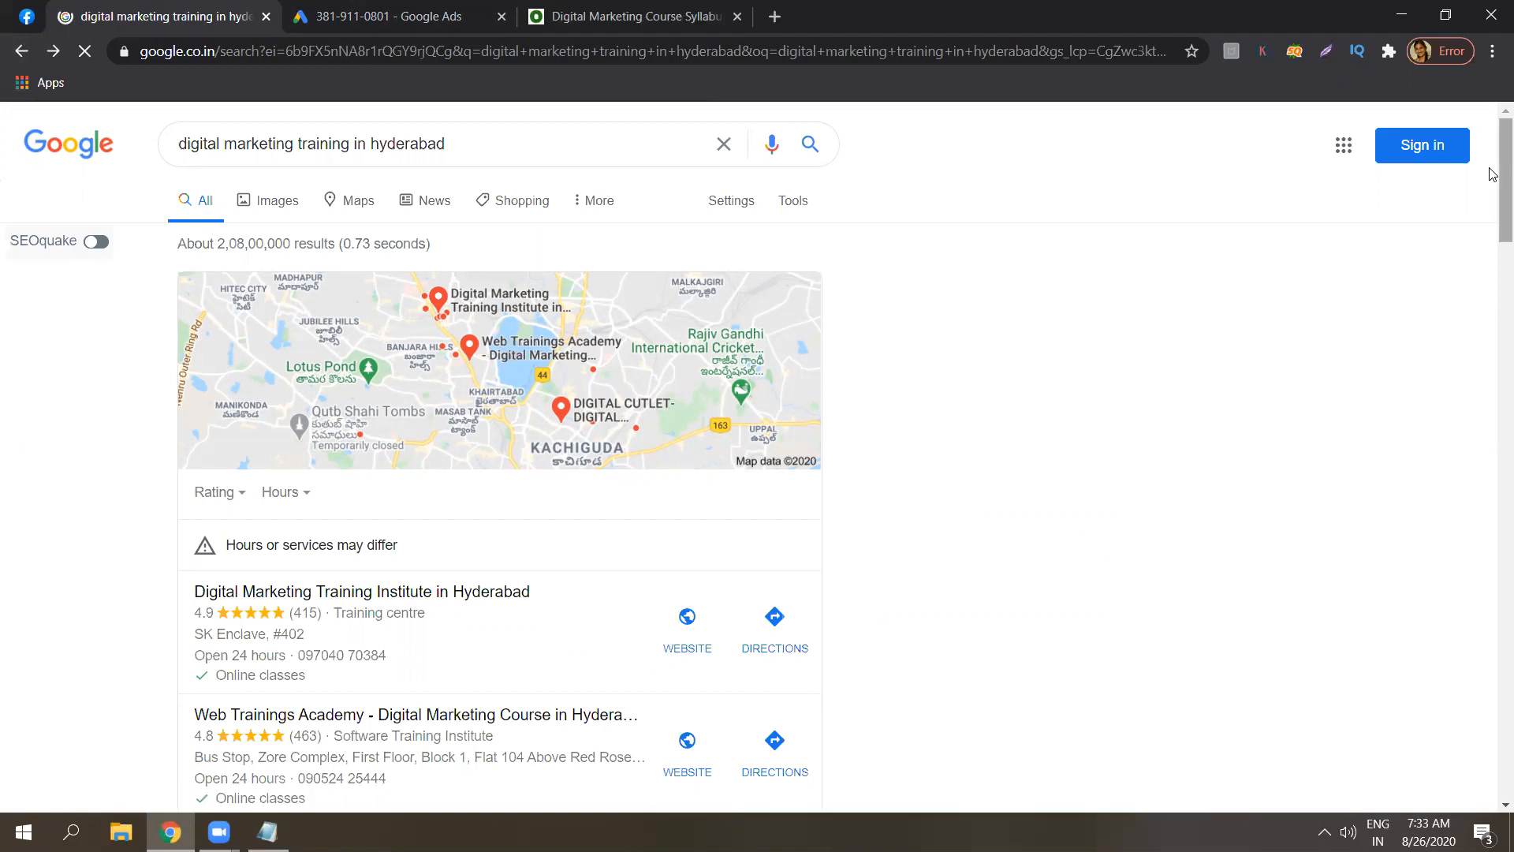
pyautogui.scroll(-15, 1493, 810)
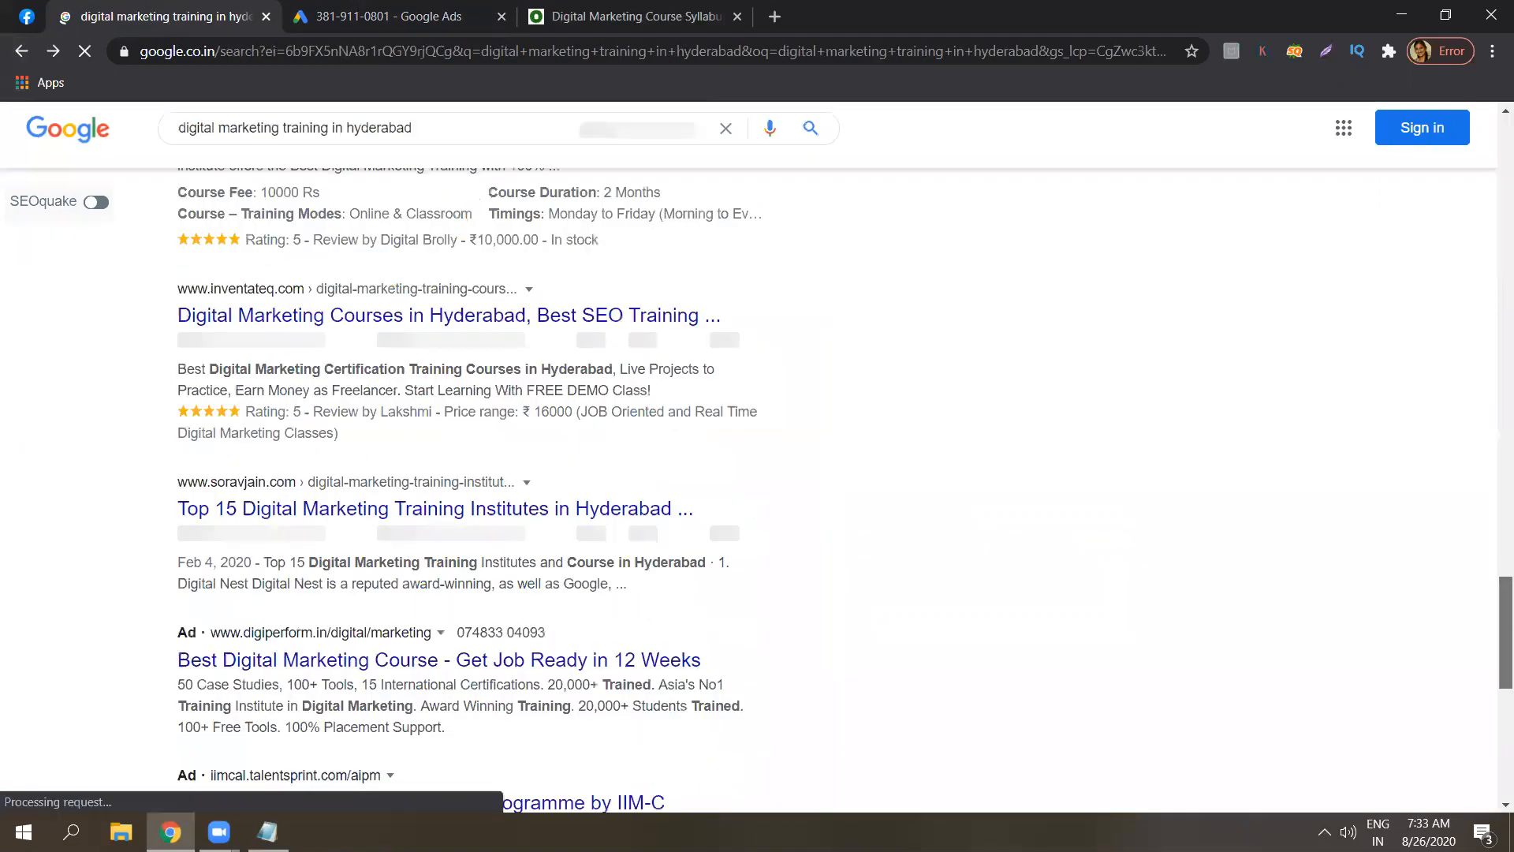
pyautogui.scroll(-3, 860, 683)
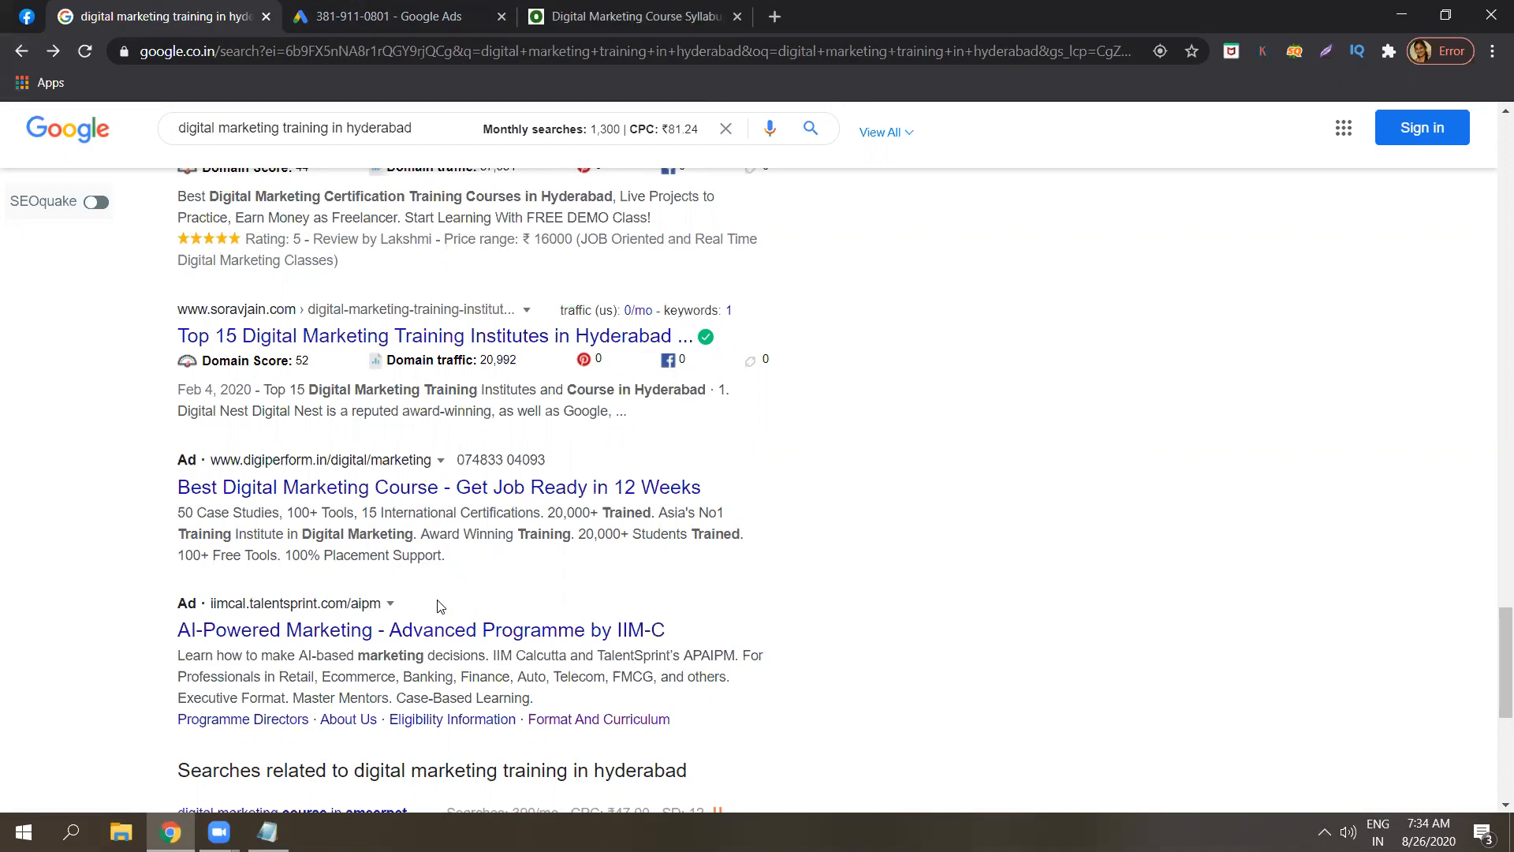
pyautogui.tripleClick(421, 128)
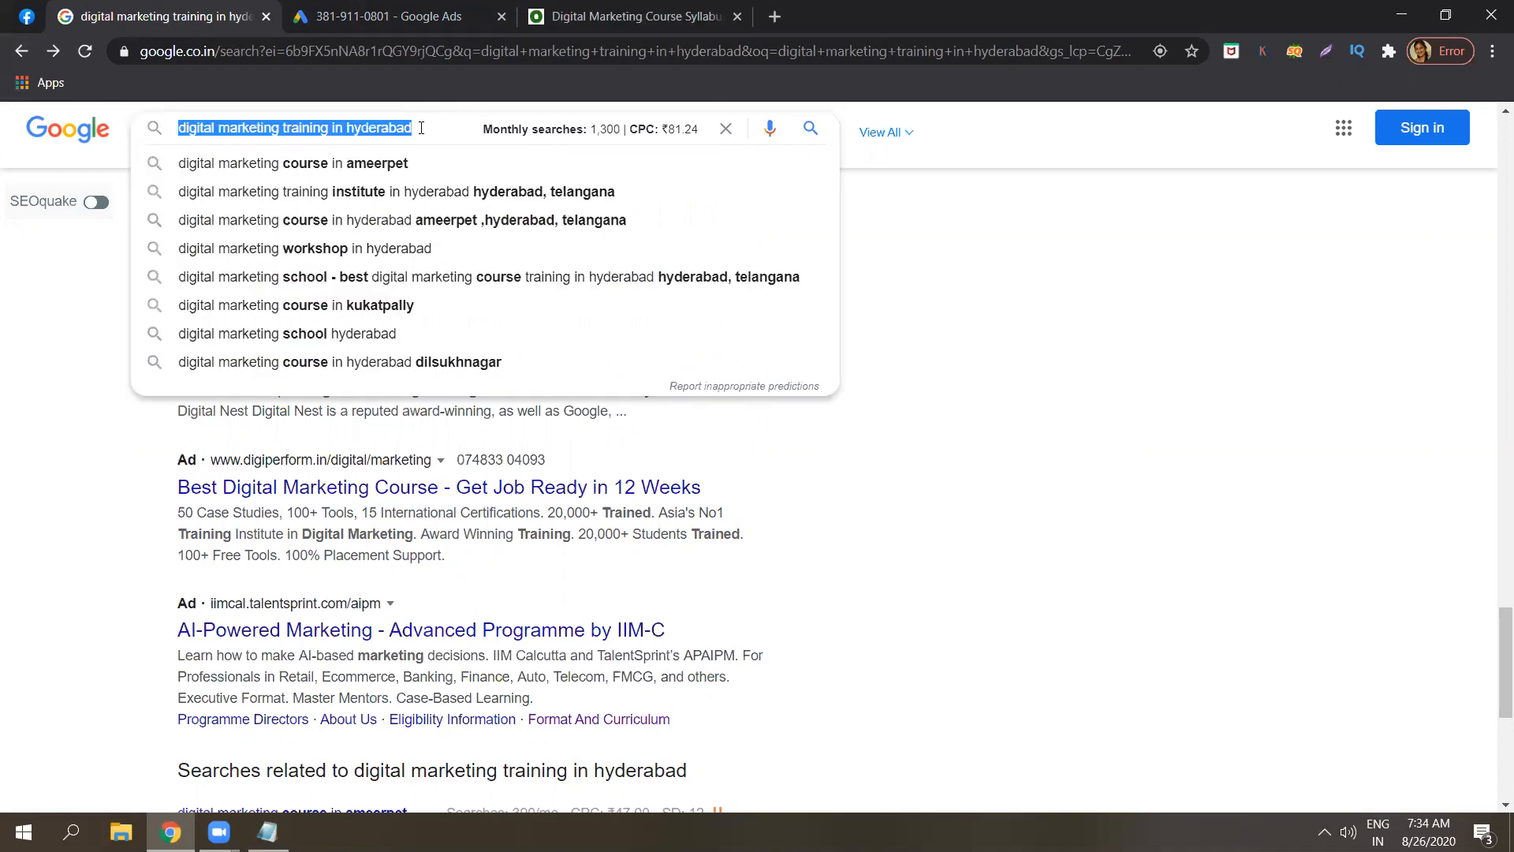
pyautogui.write('le')
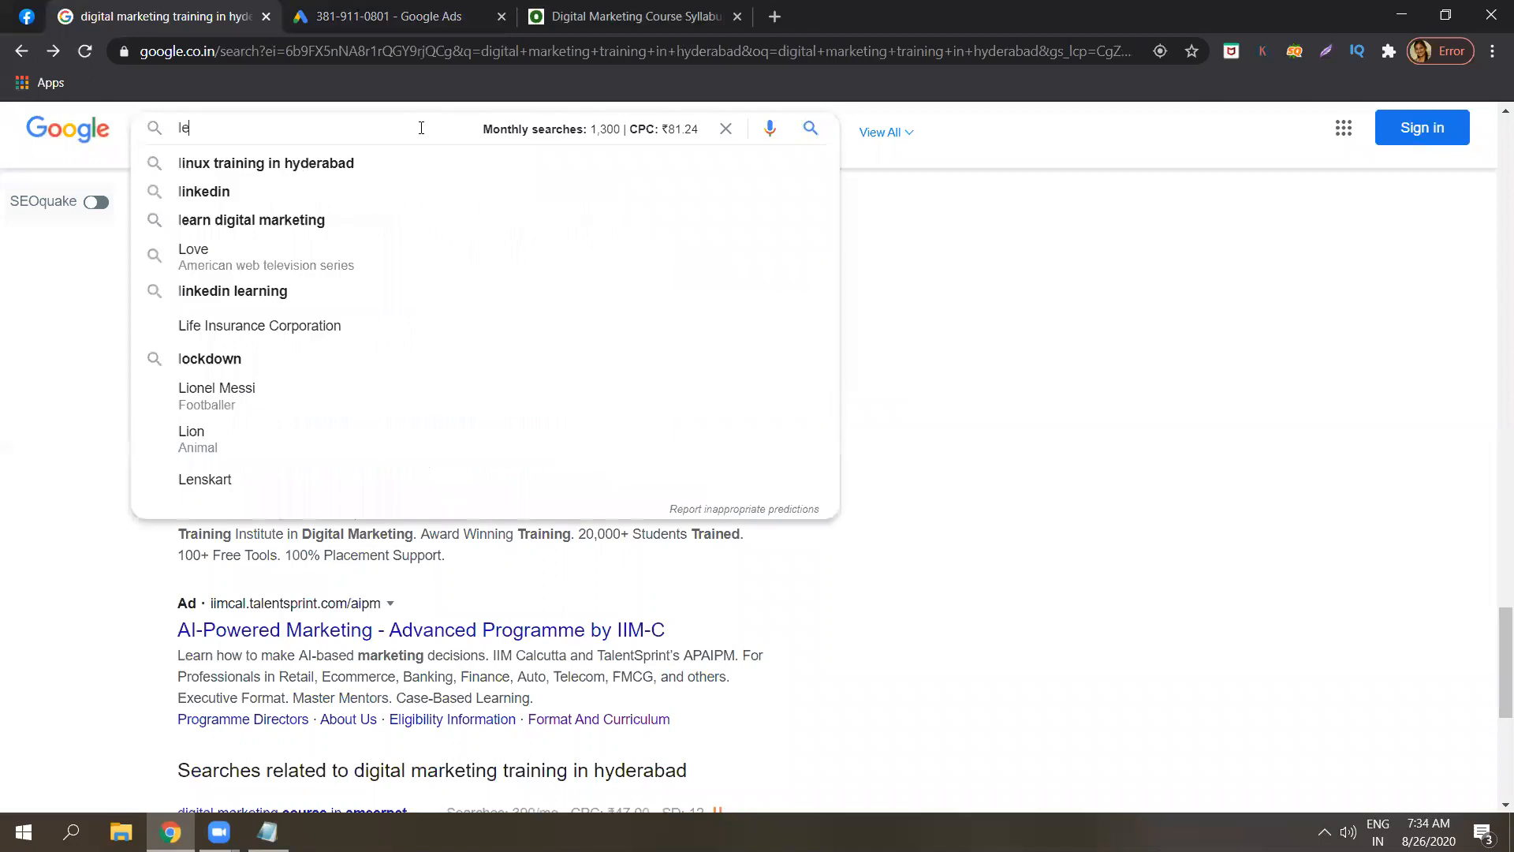
pyautogui.write('ad form ')
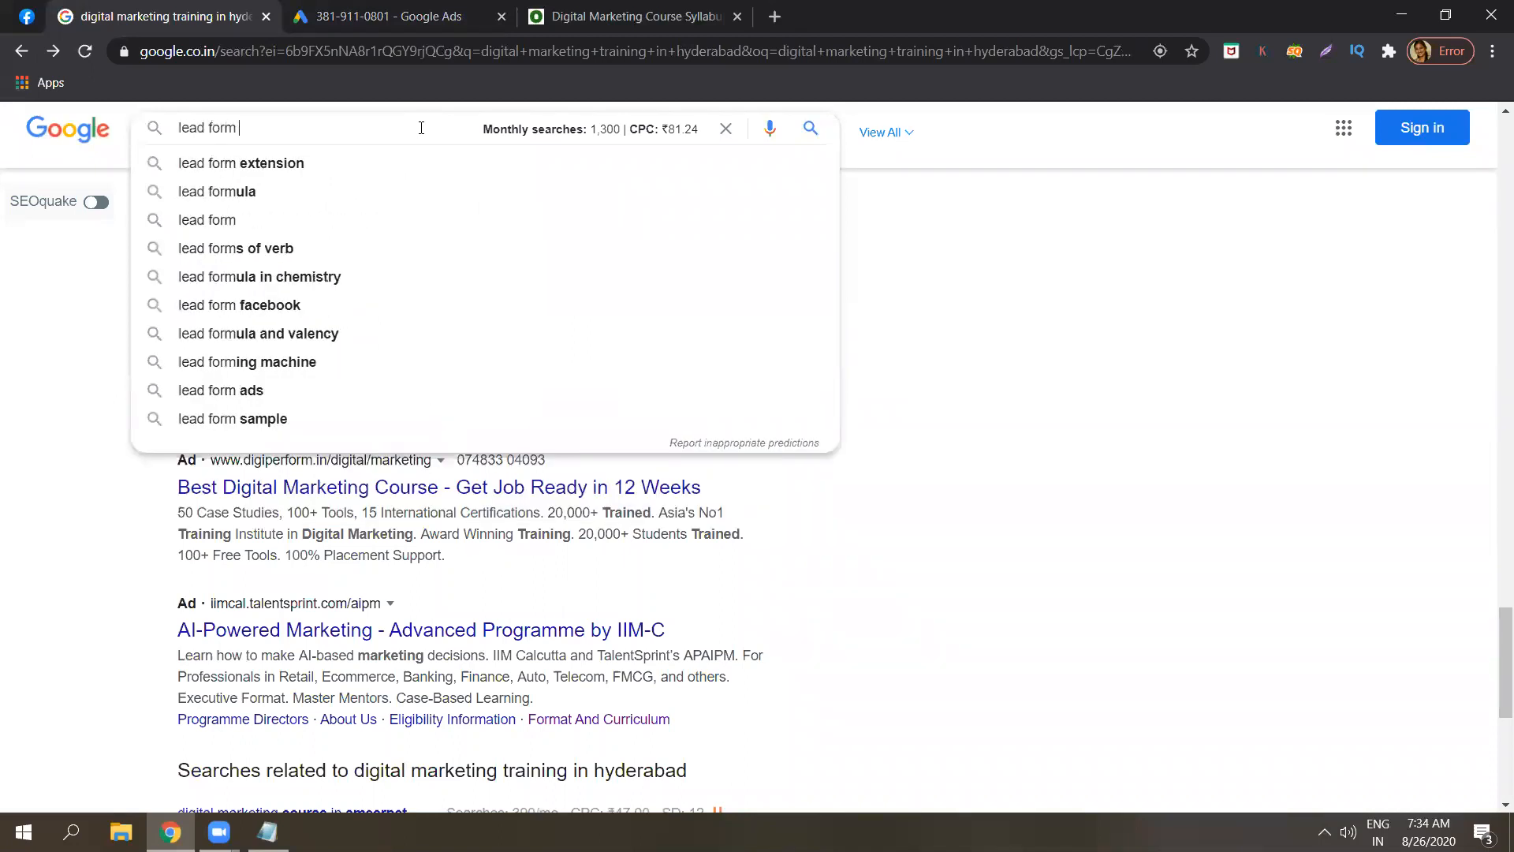
pyautogui.write('extensi')
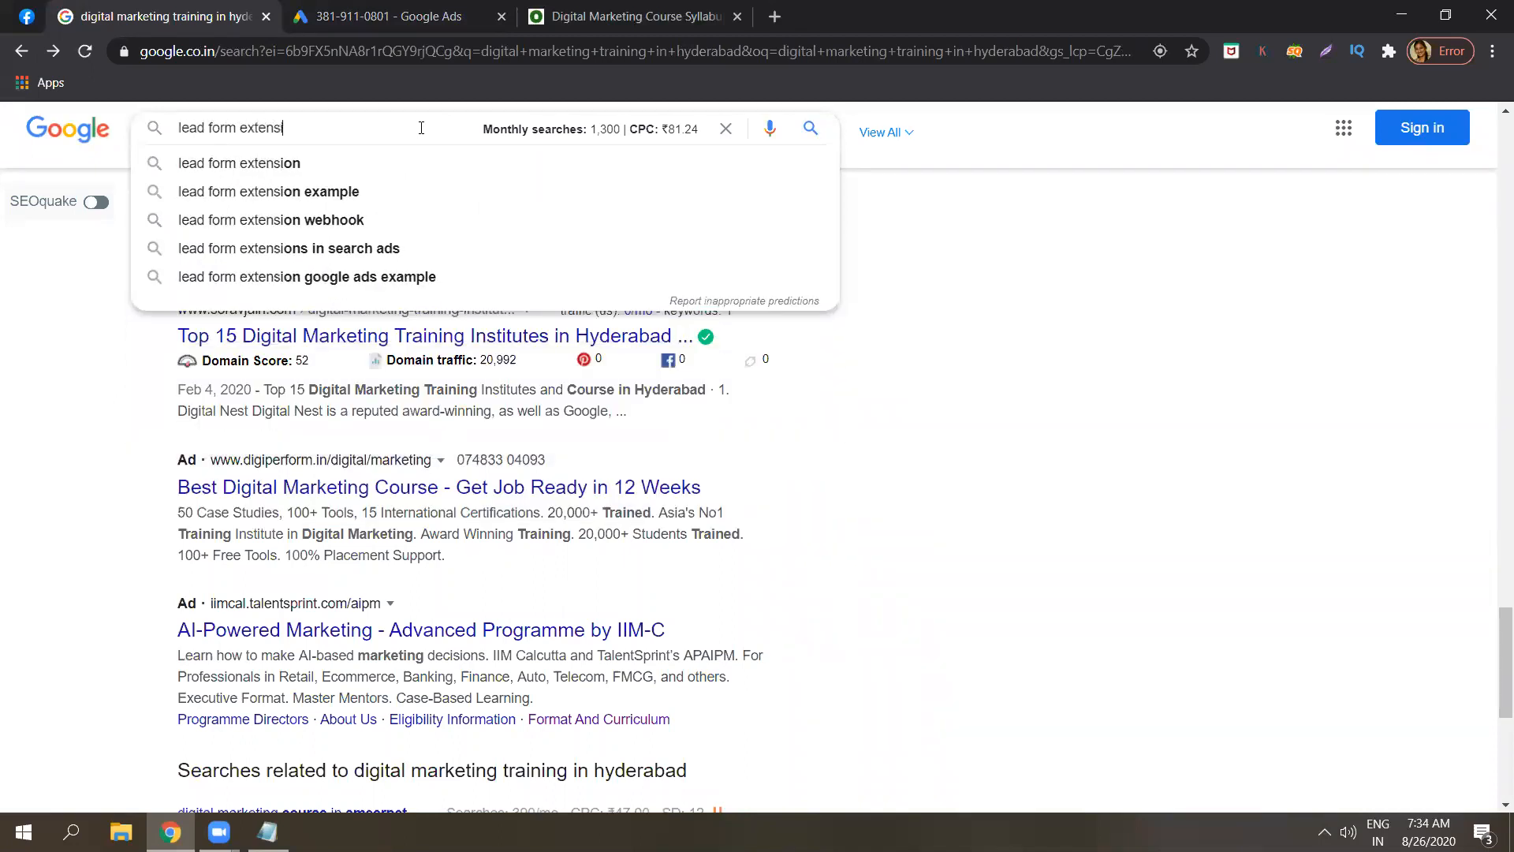
pyautogui.click(352, 193)
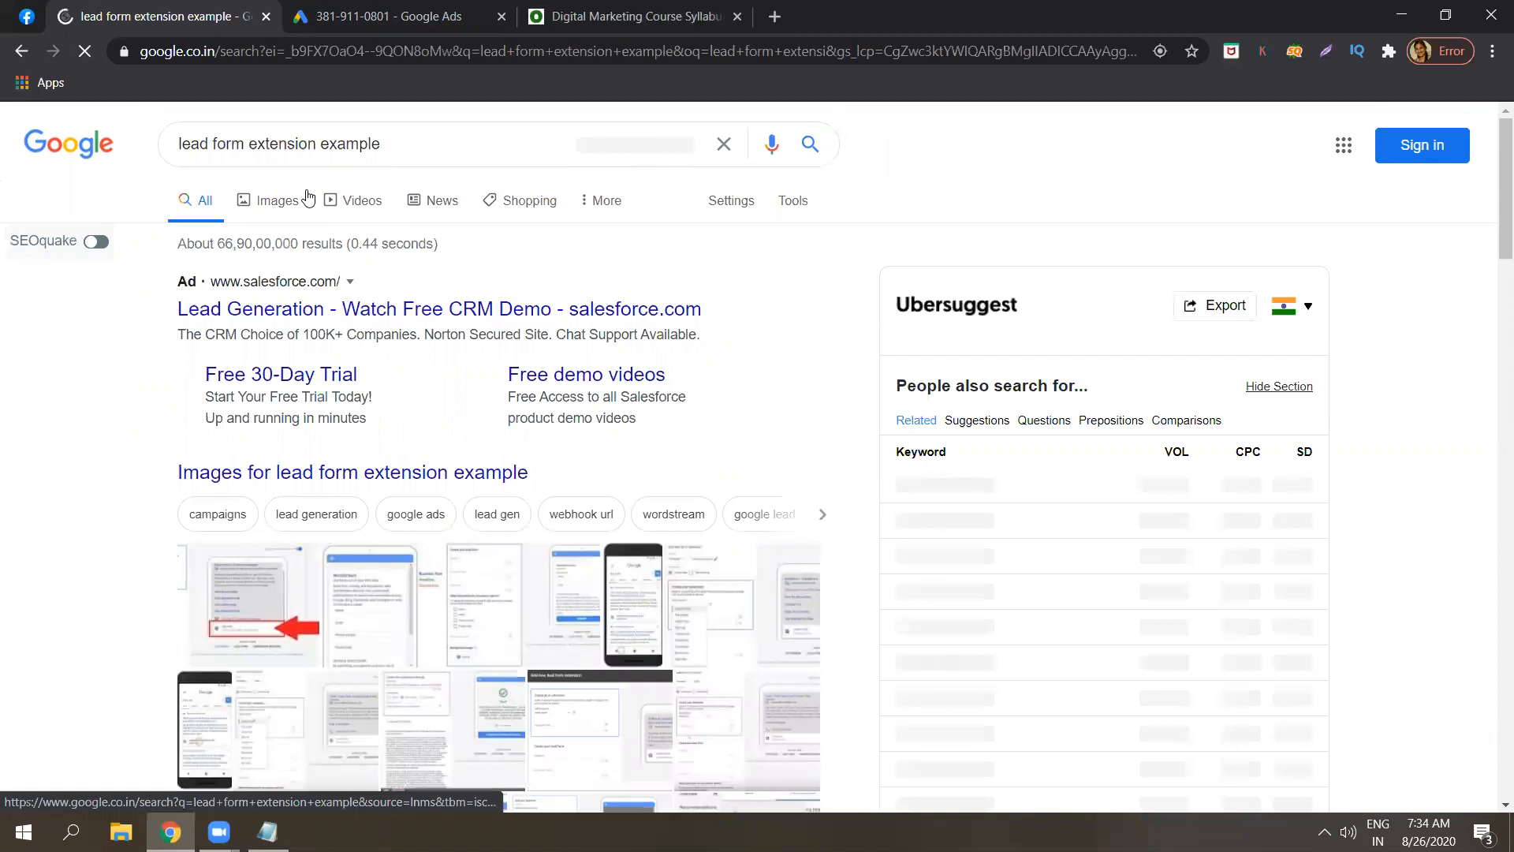
# Browse image examples of lead form extensions, including the WordStream GIF, then return to Google Ads.
pyautogui.click(309, 198)
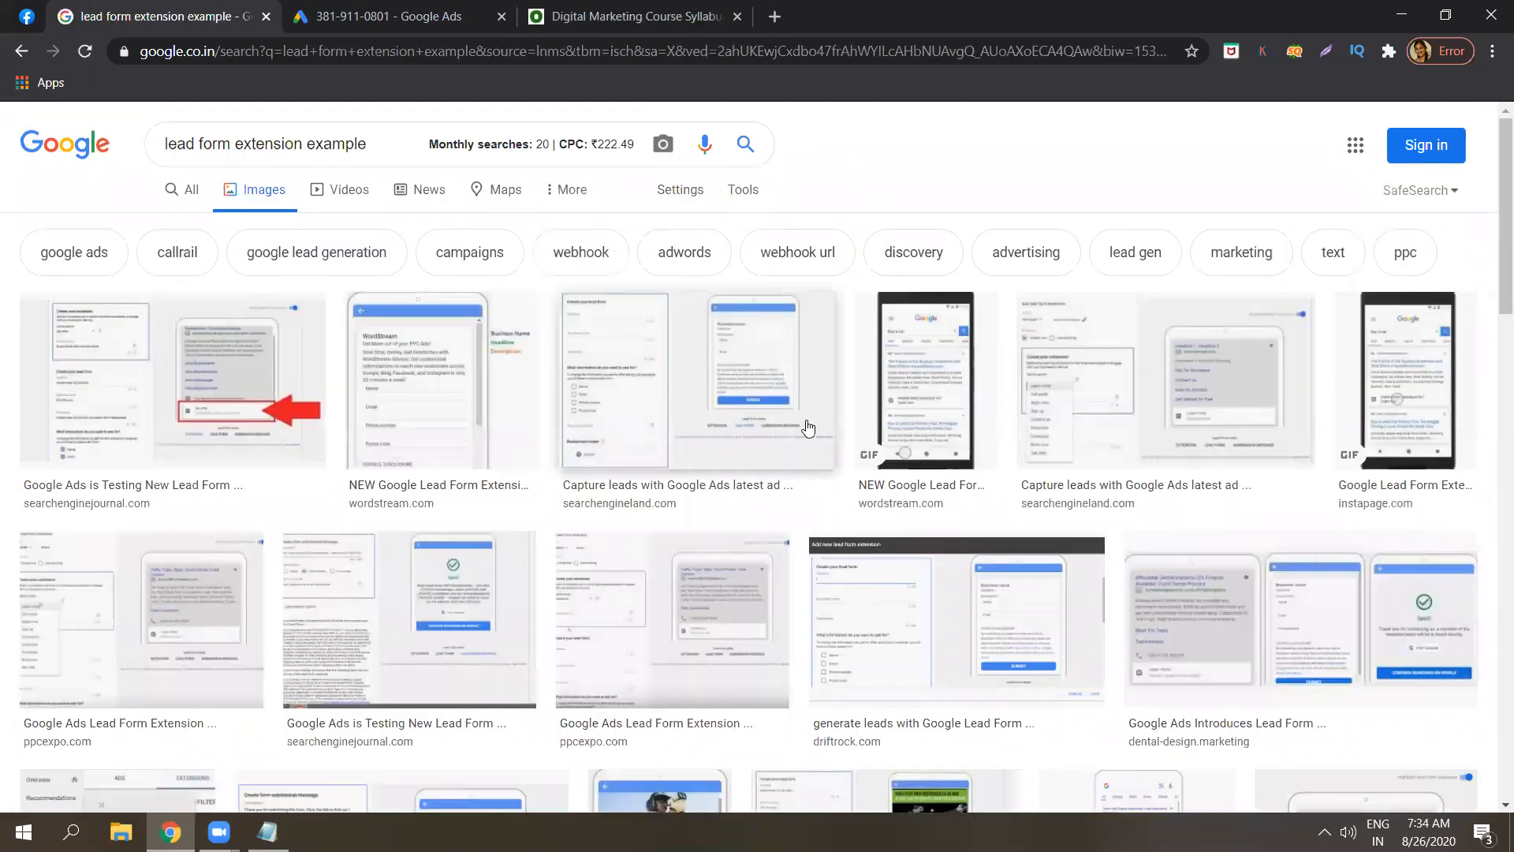
pyautogui.click(898, 418)
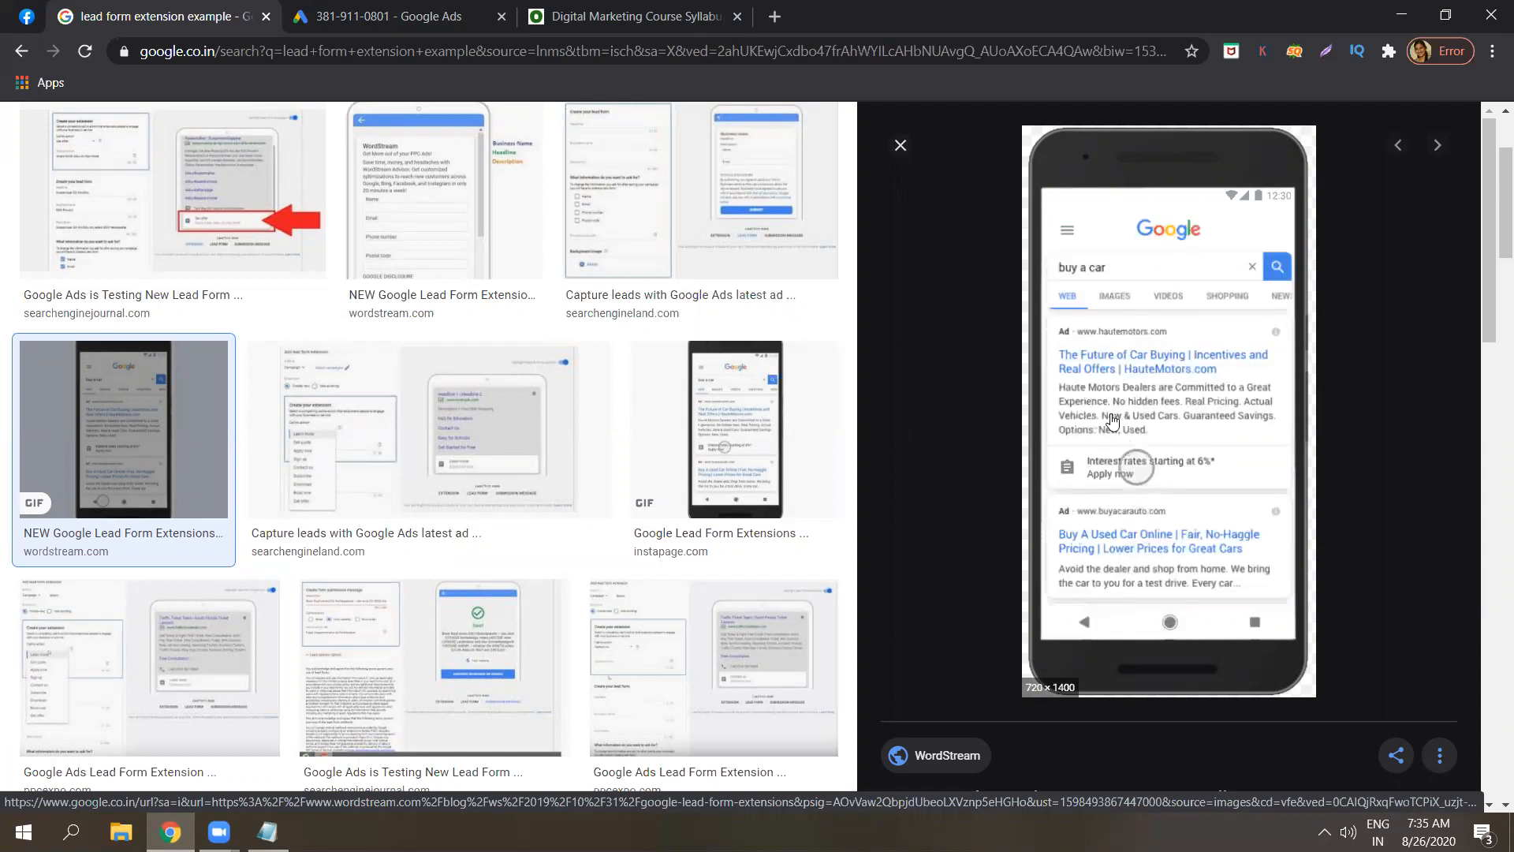
pyautogui.click(904, 152)
pyautogui.click(124, 430)
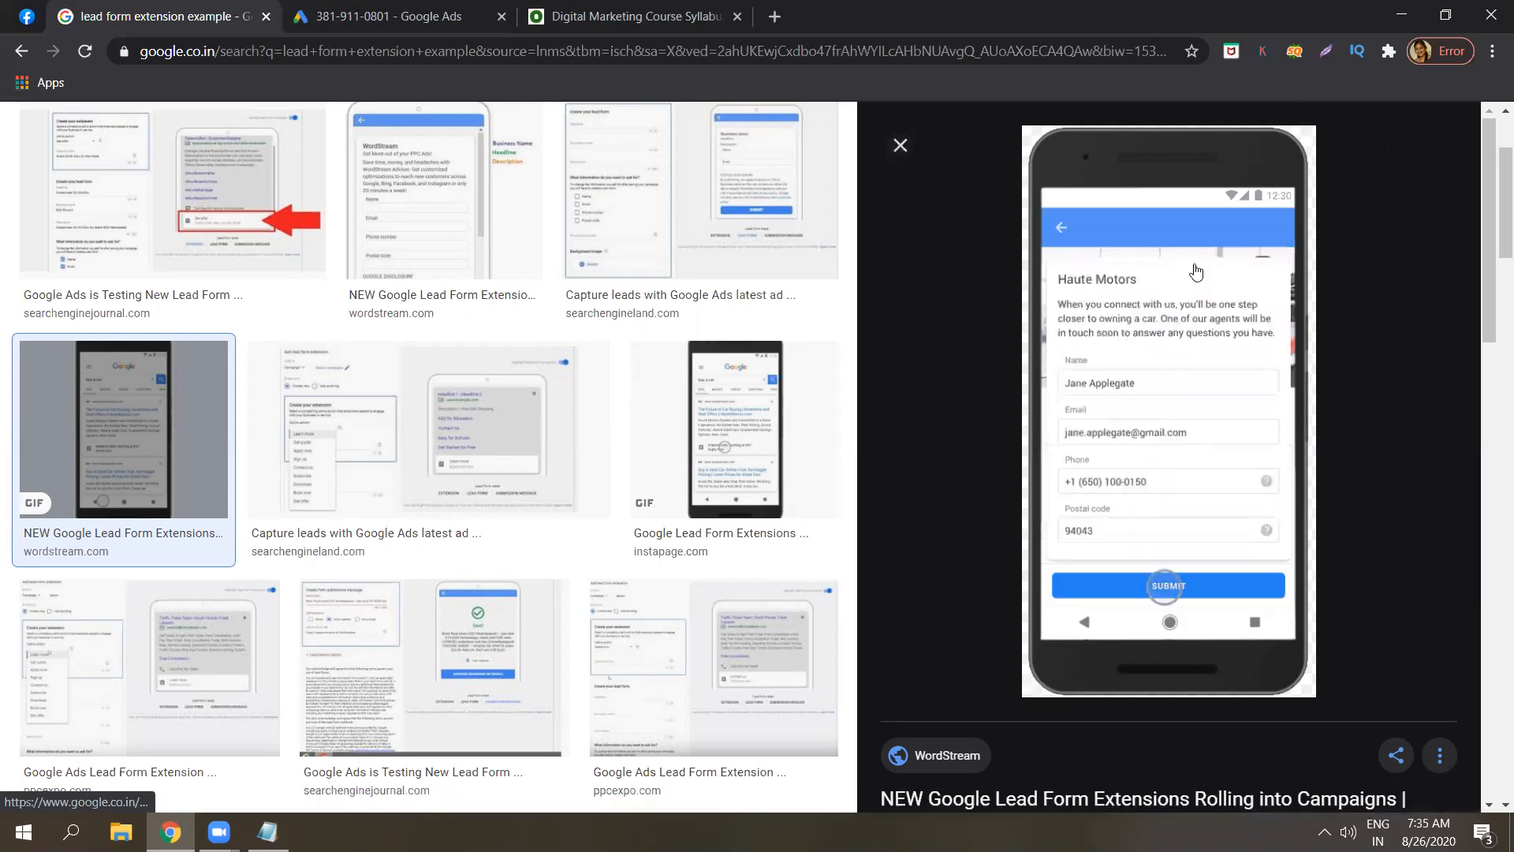
pyautogui.press('Escape')
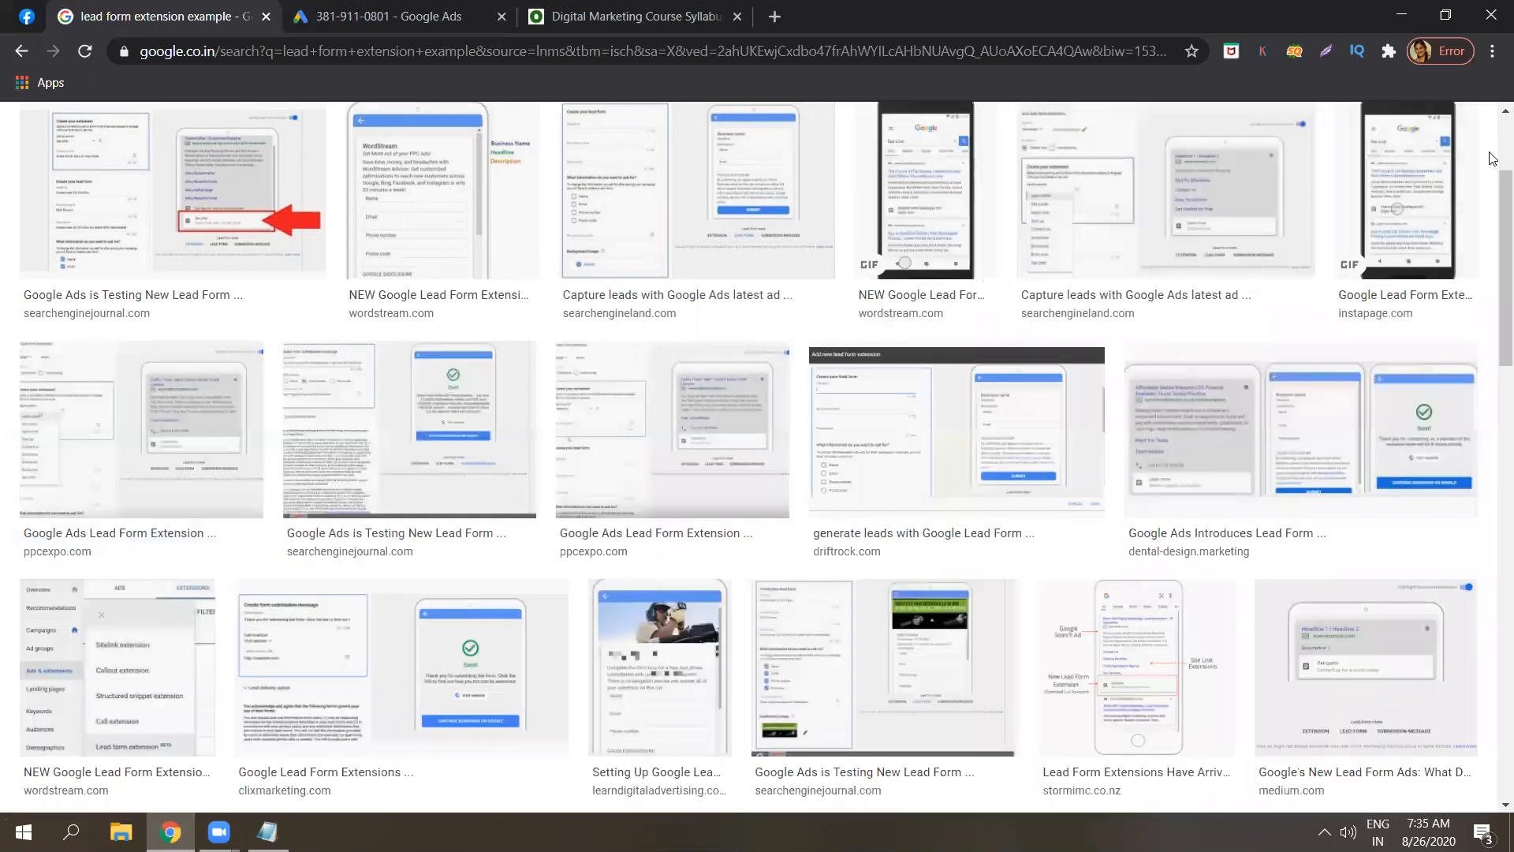
pyautogui.scroll(3, 1493, 158)
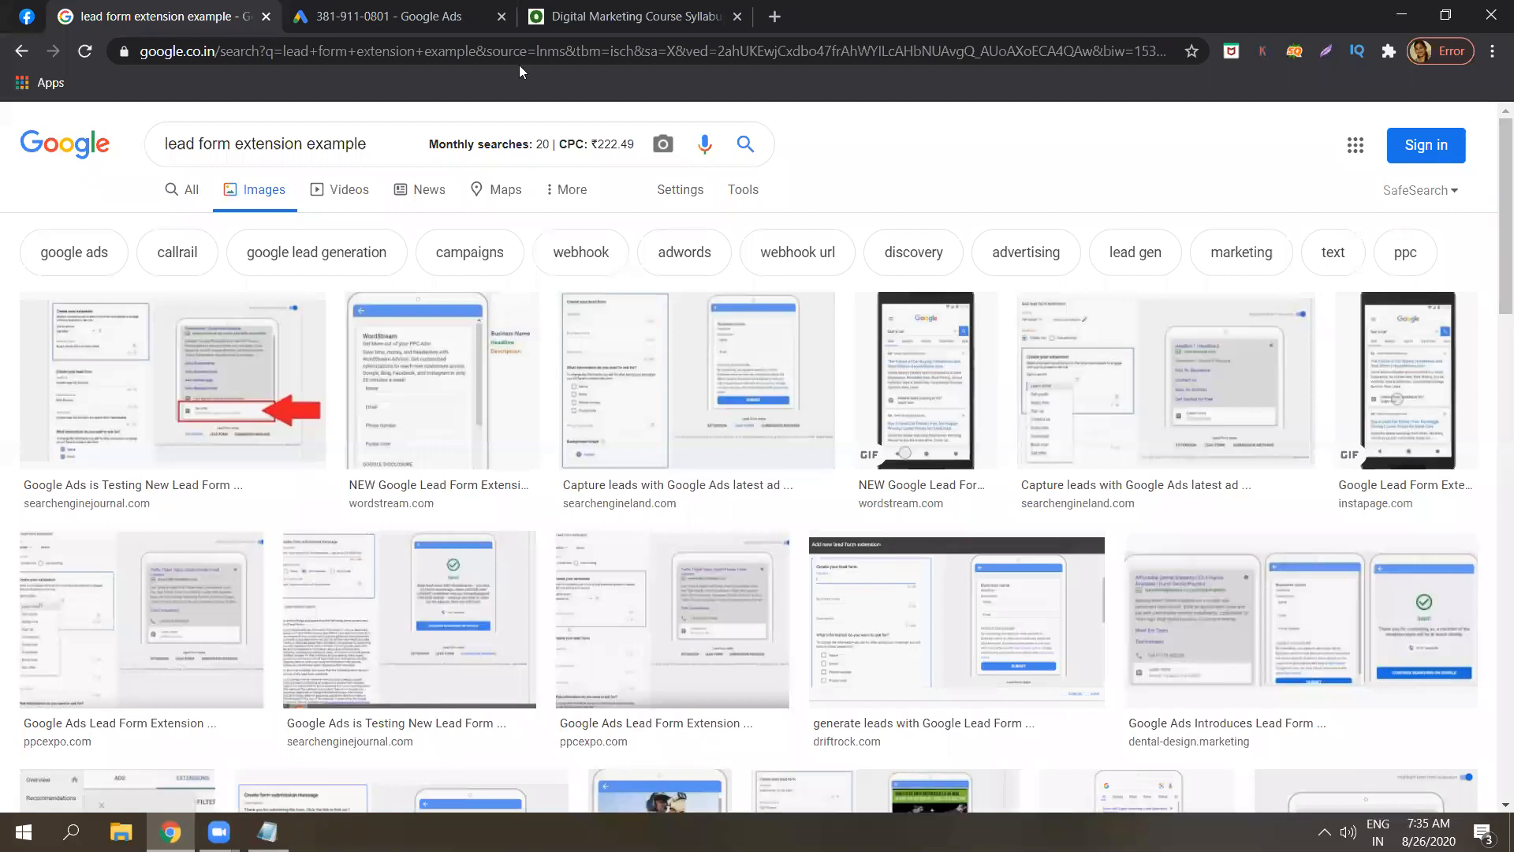
pyautogui.click(409, 11)
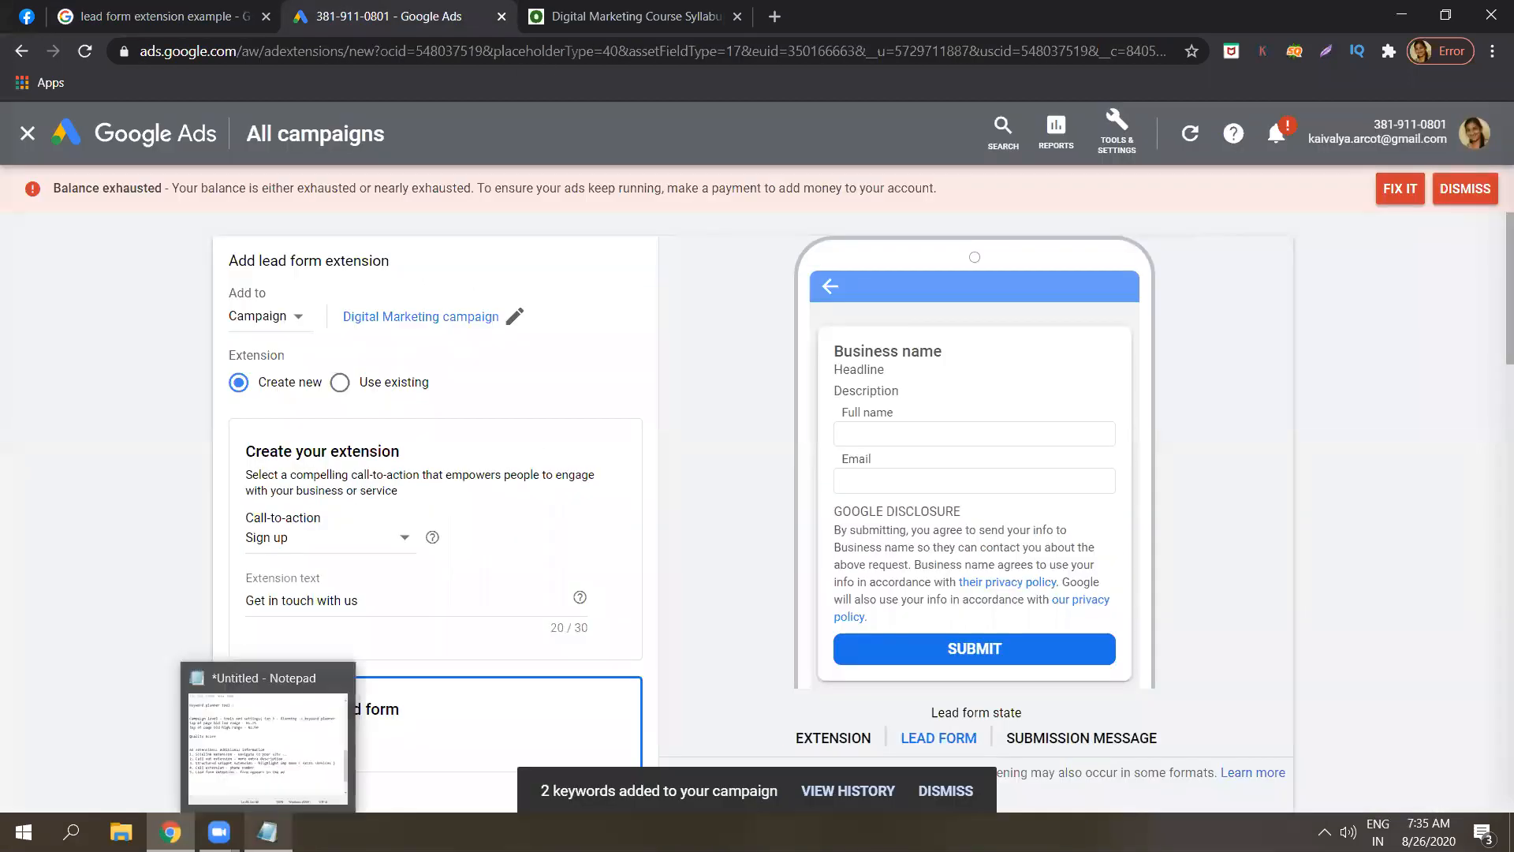
# Check the extension notes, then cancel the lead form extension draft.
pyautogui.click(268, 832)
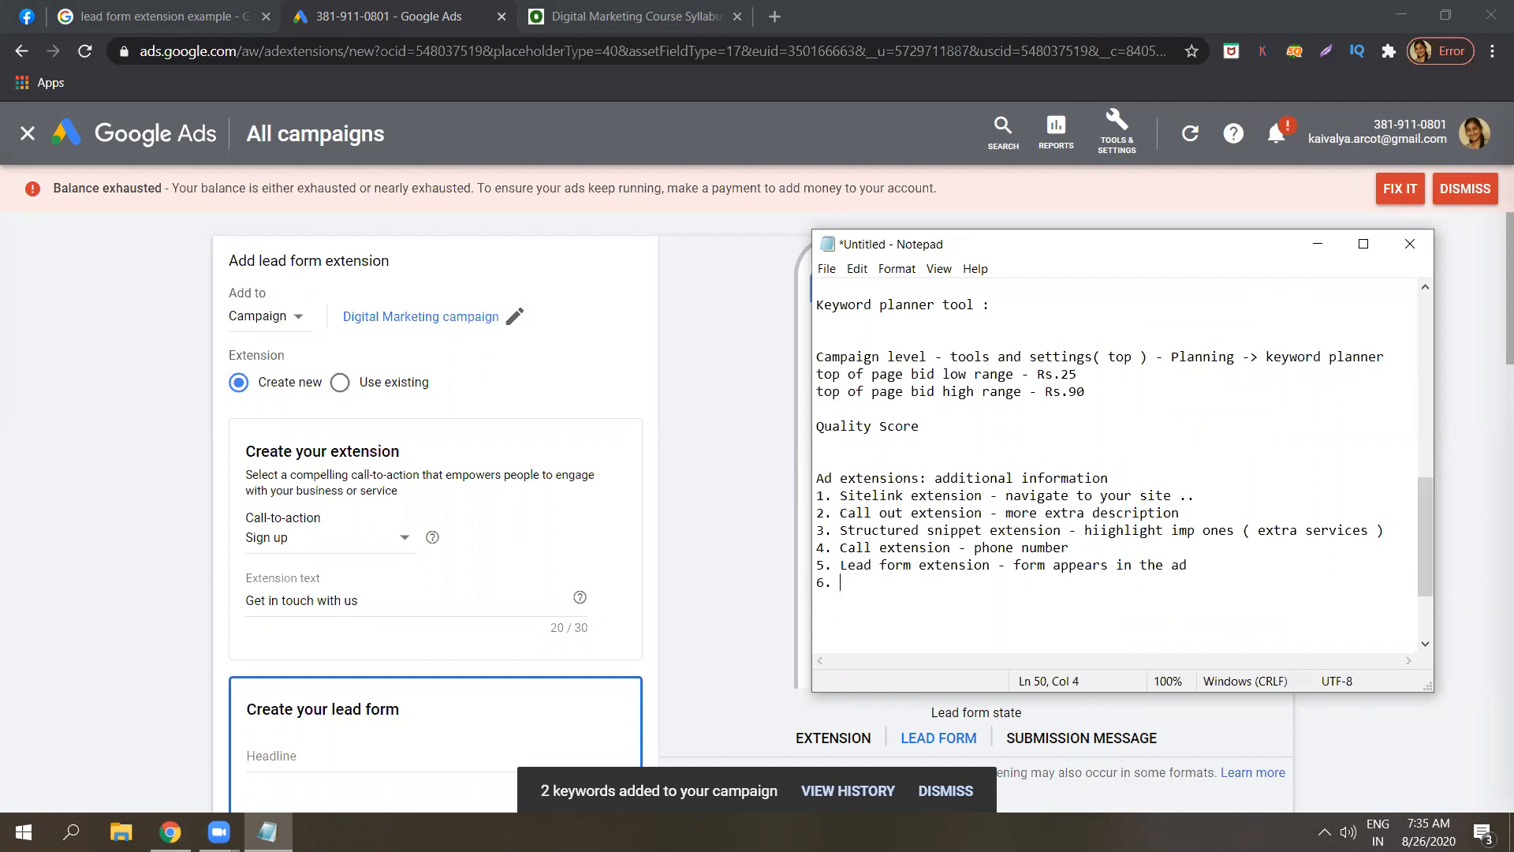
pyautogui.click(1493, 349)
pyautogui.moveTo(1494, 350); pyautogui.dragTo(1494, 790)
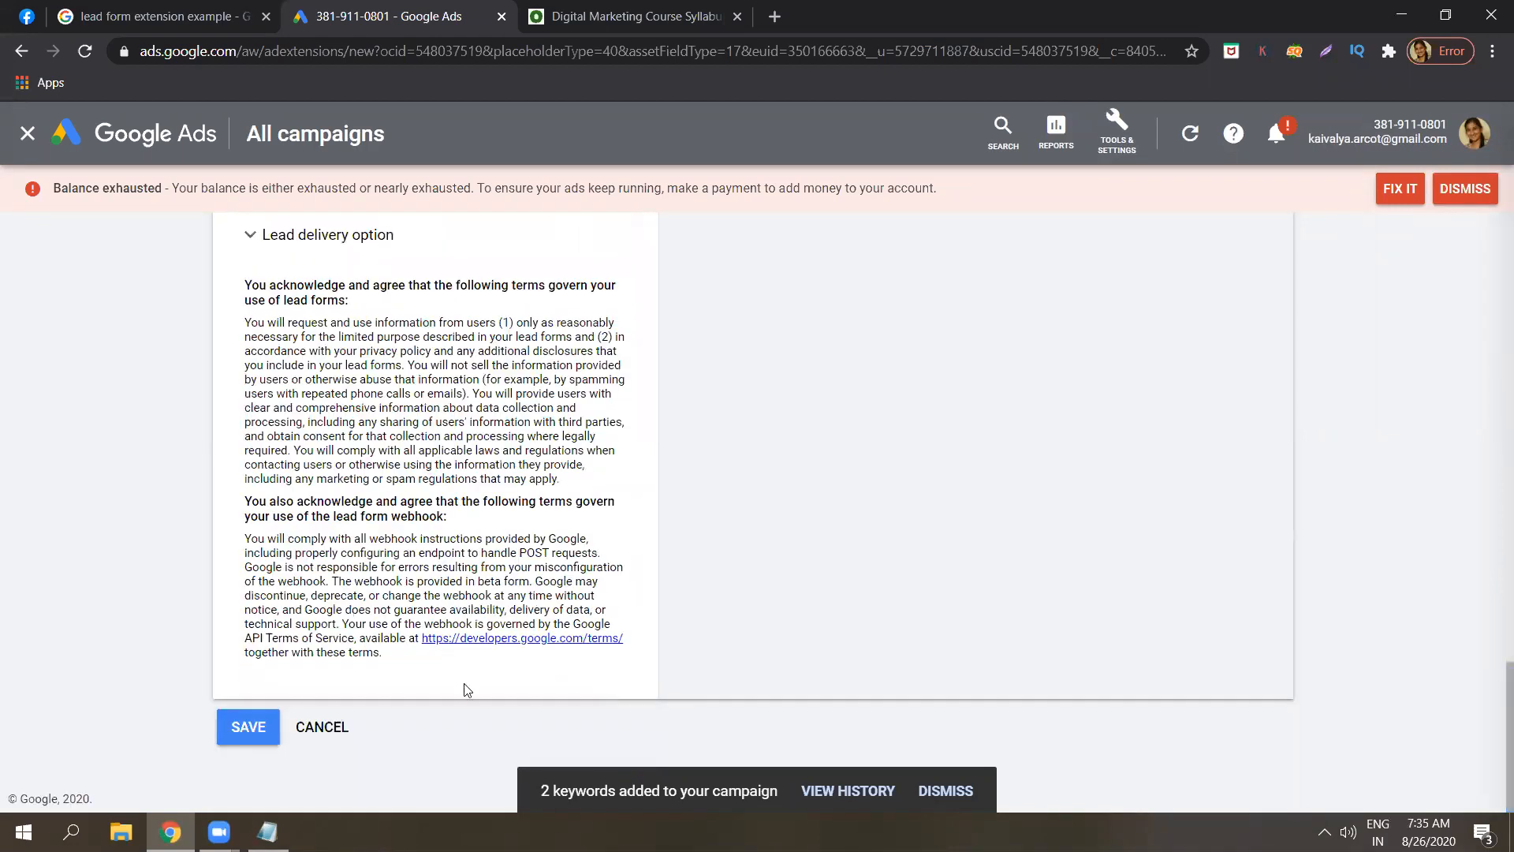
pyautogui.click(330, 726)
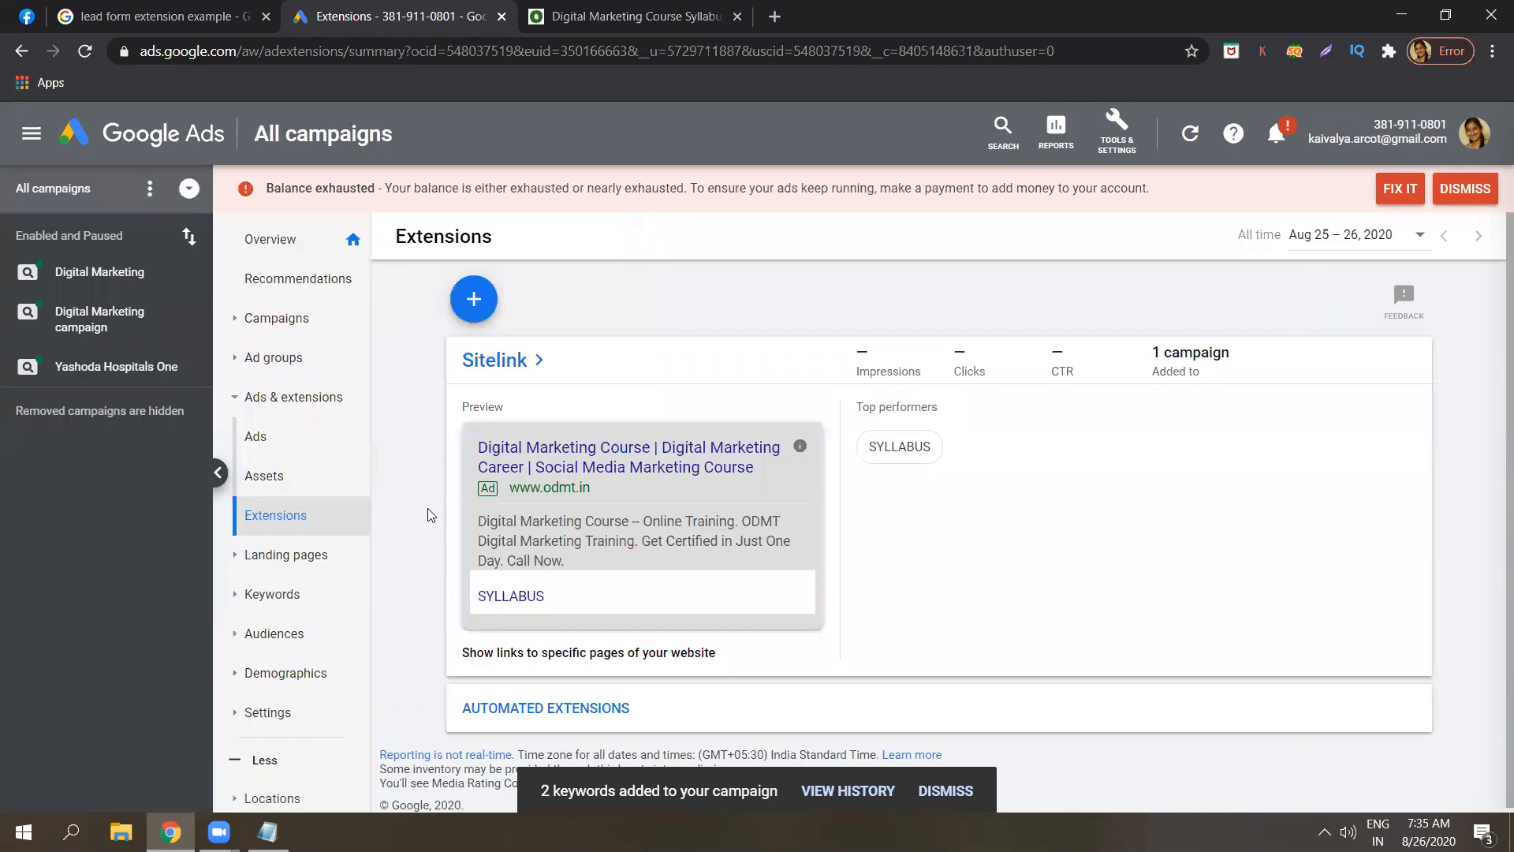
# Open the extension types list and note item 6 as 'Location extension - MAPS'.
pyautogui.click(476, 304)
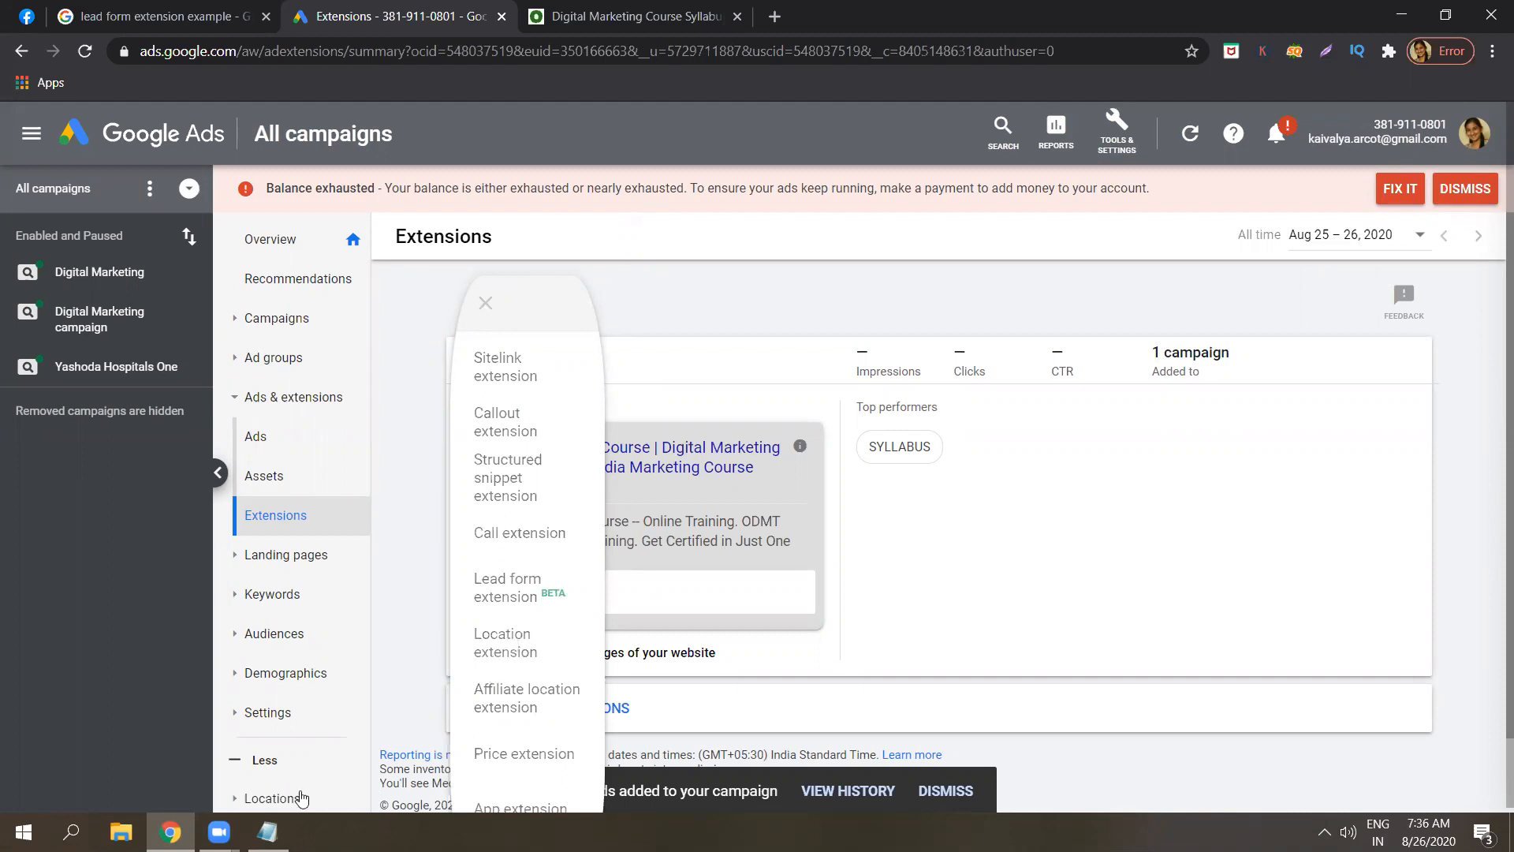
pyautogui.click(269, 833)
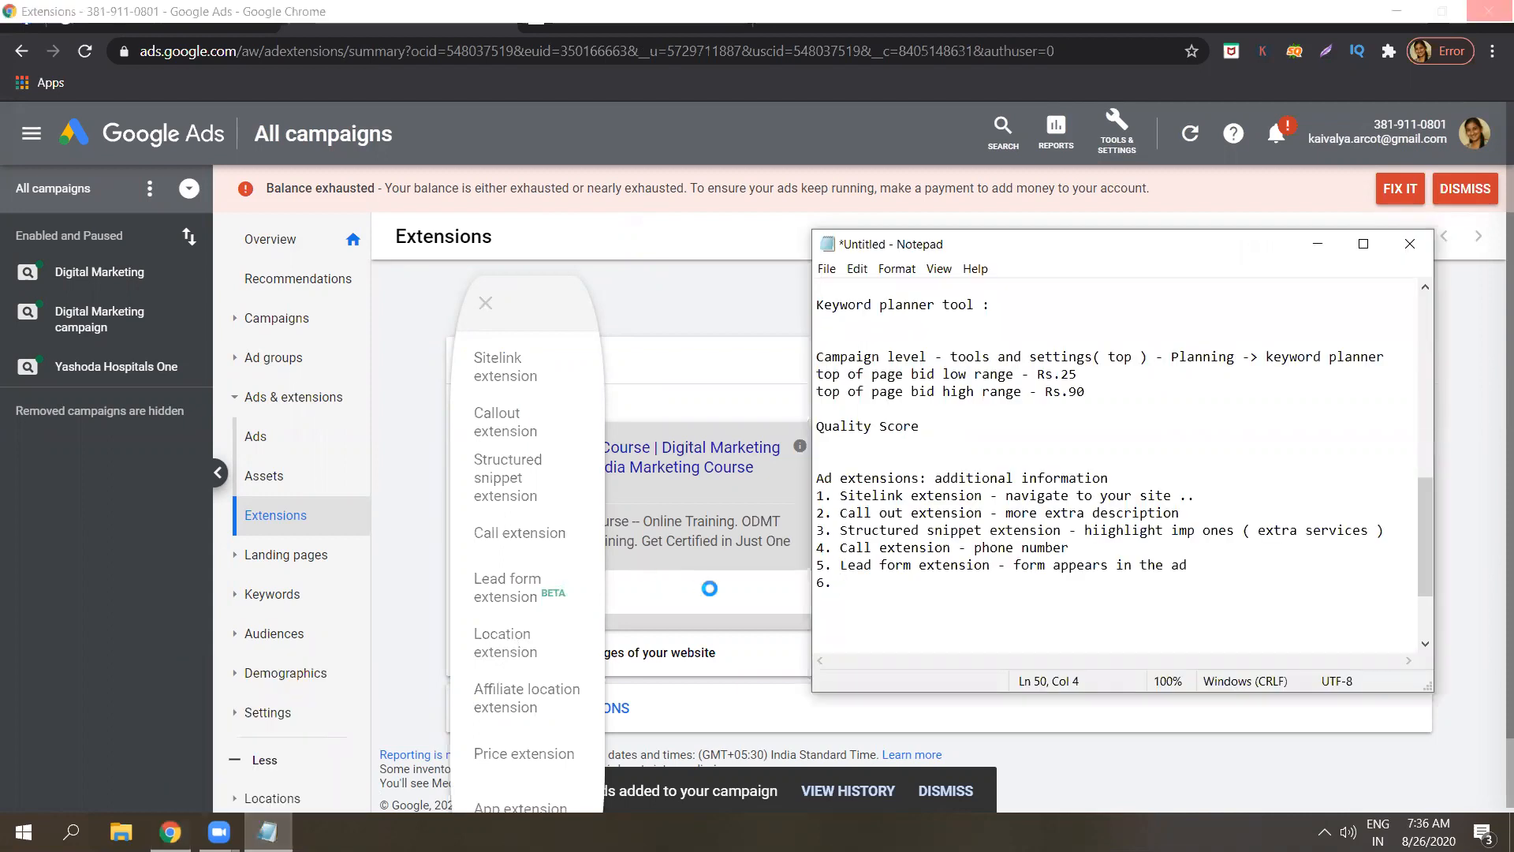
pyautogui.write('Location ')
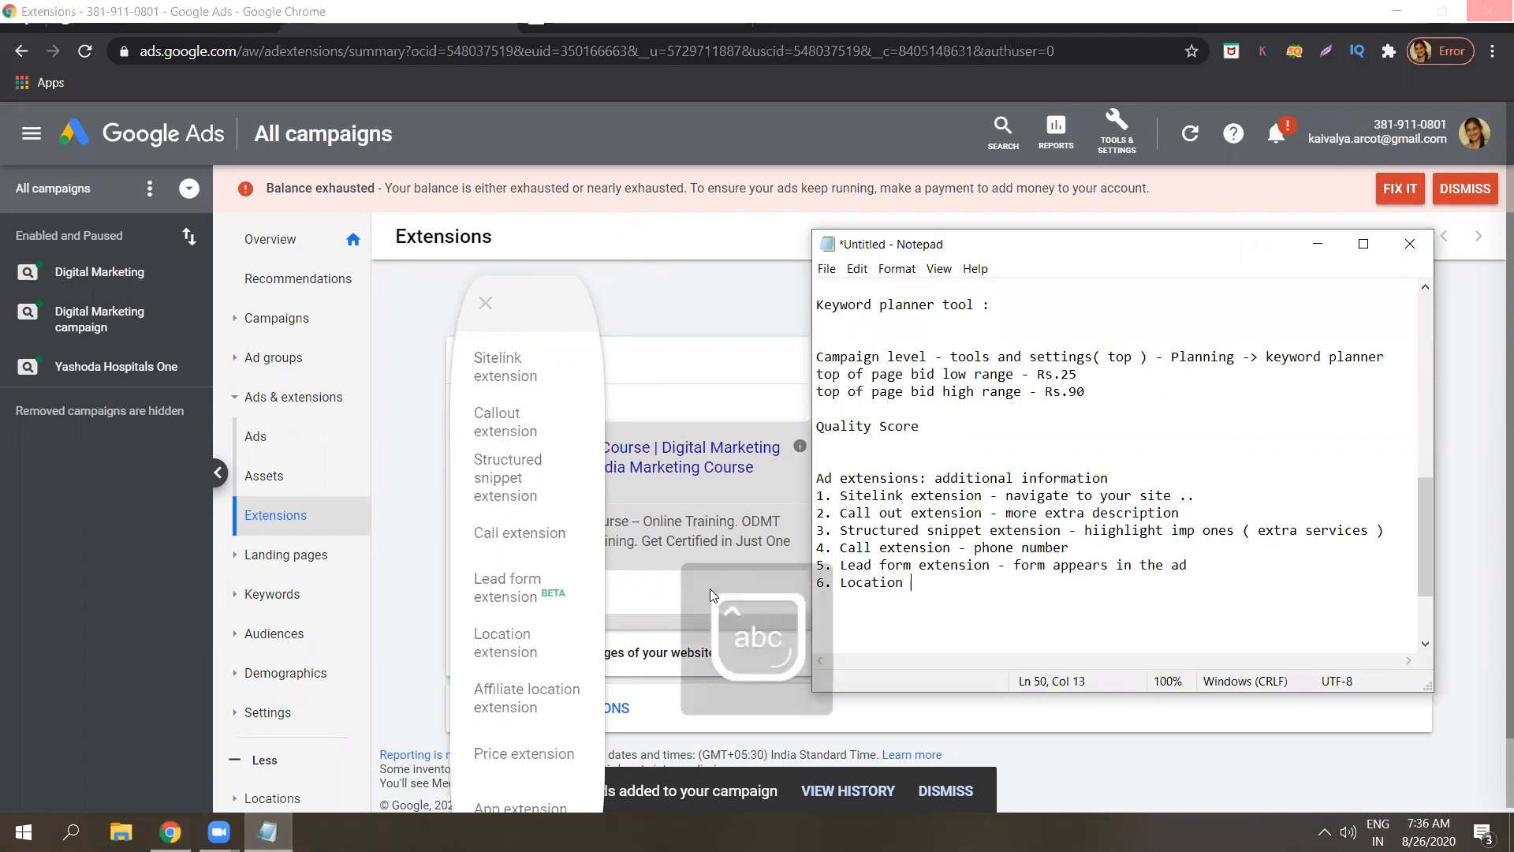
pyautogui.write('extw')
pyautogui.press('BackSpace')
pyautogui.write('ension')
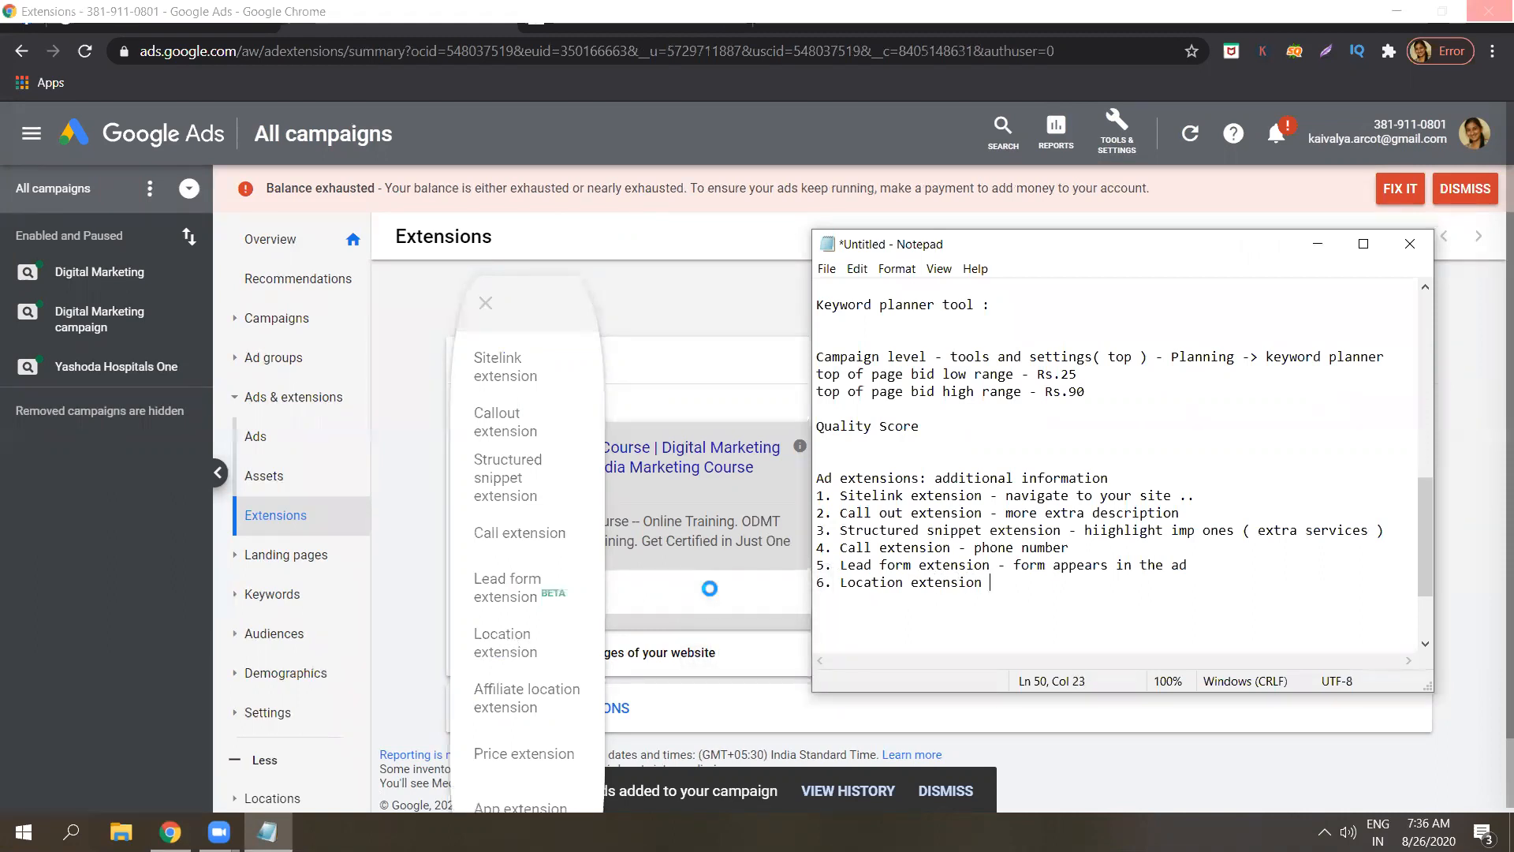
pyautogui.write(' -')
pyautogui.press('capslock')
pyautogui.write('MAPS')
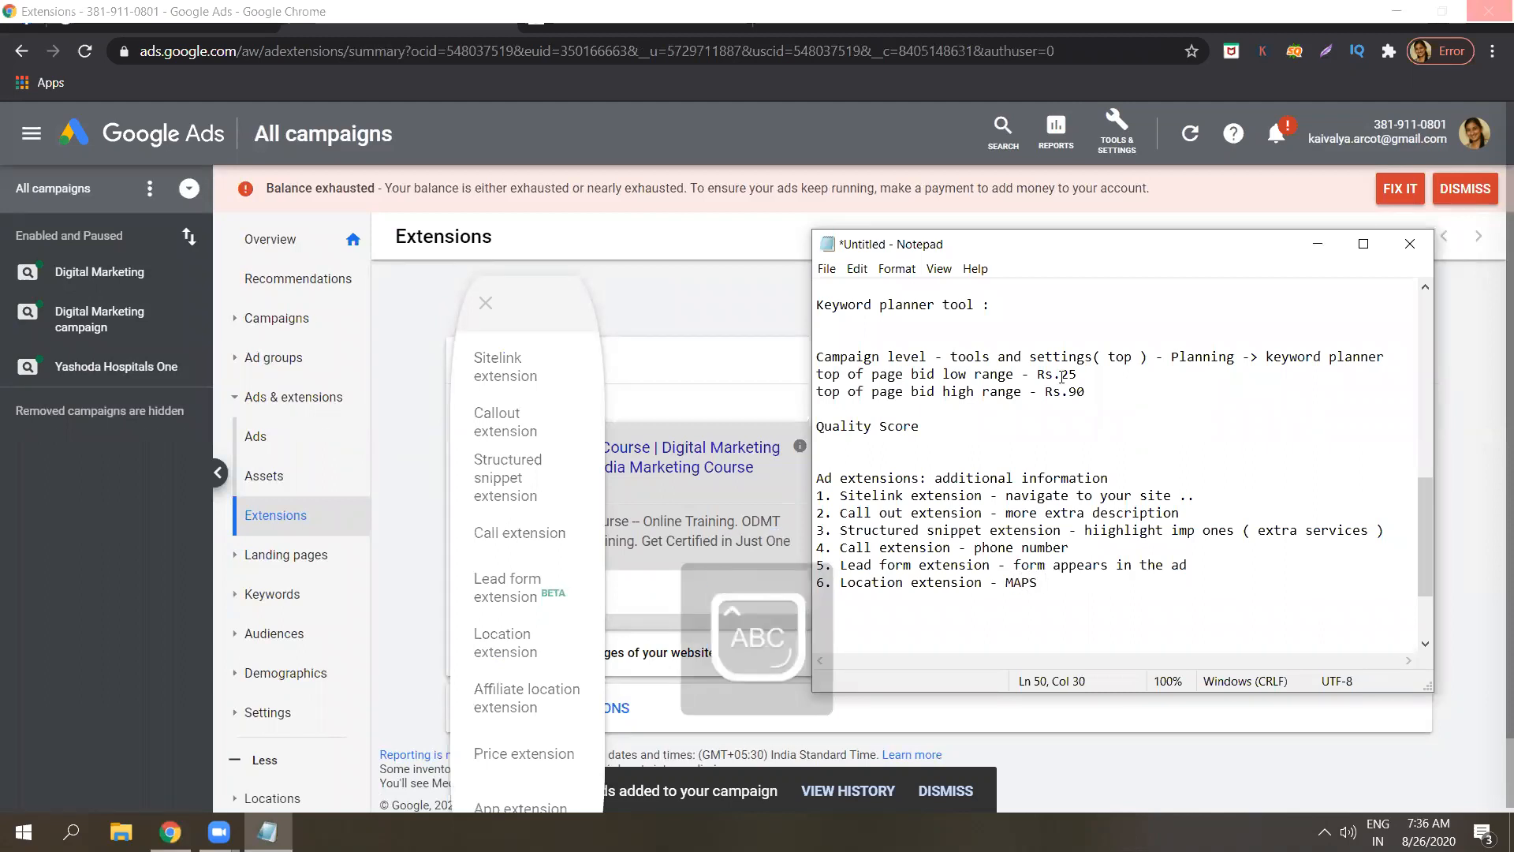
# Minimise the notes and bring the Google Ads window back.
pyautogui.click(1317, 249)
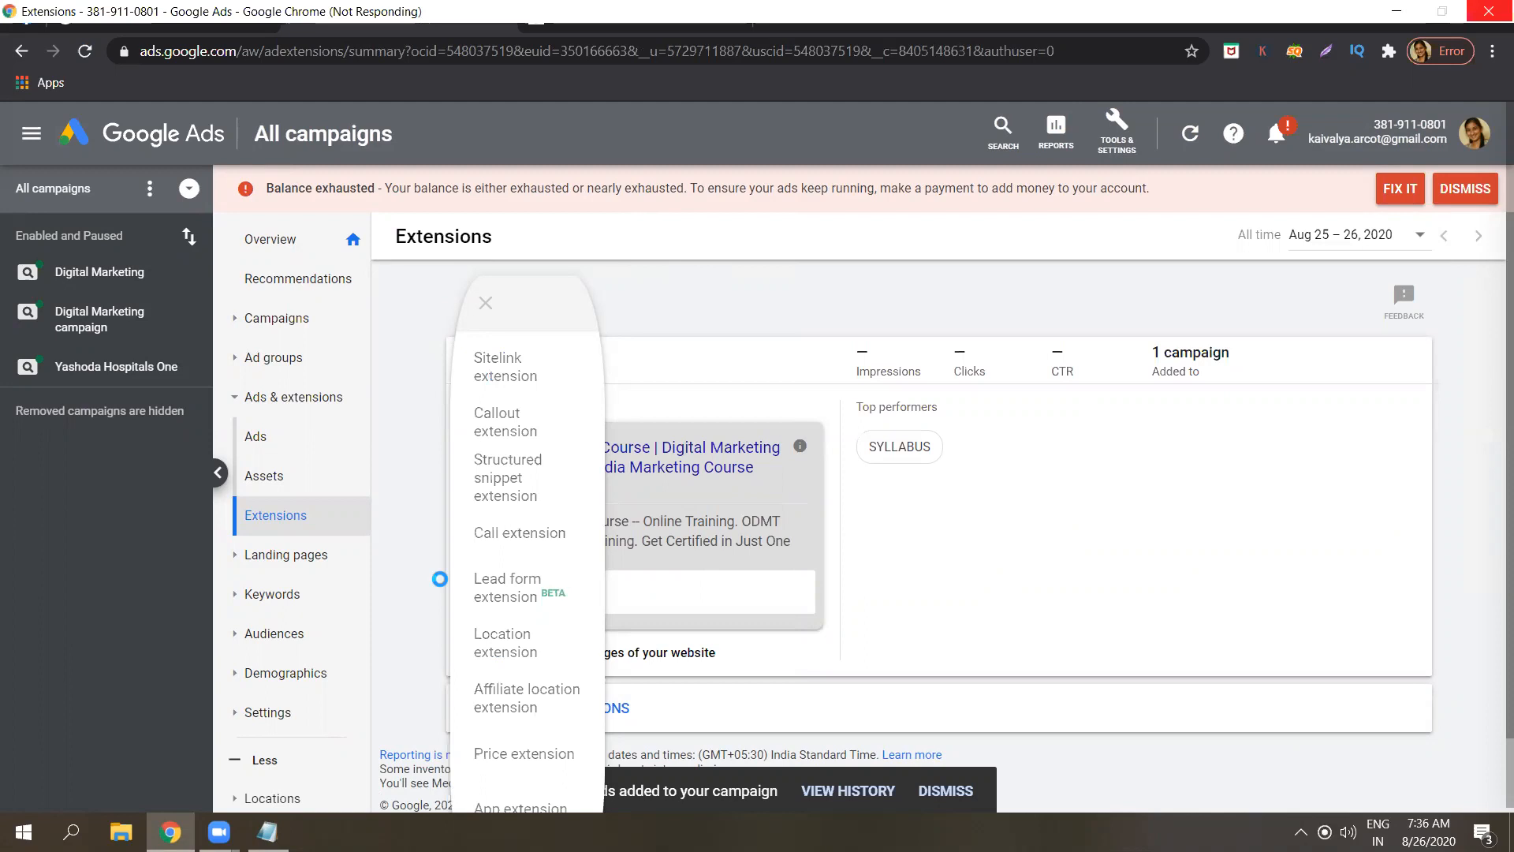
pyautogui.click(171, 832)
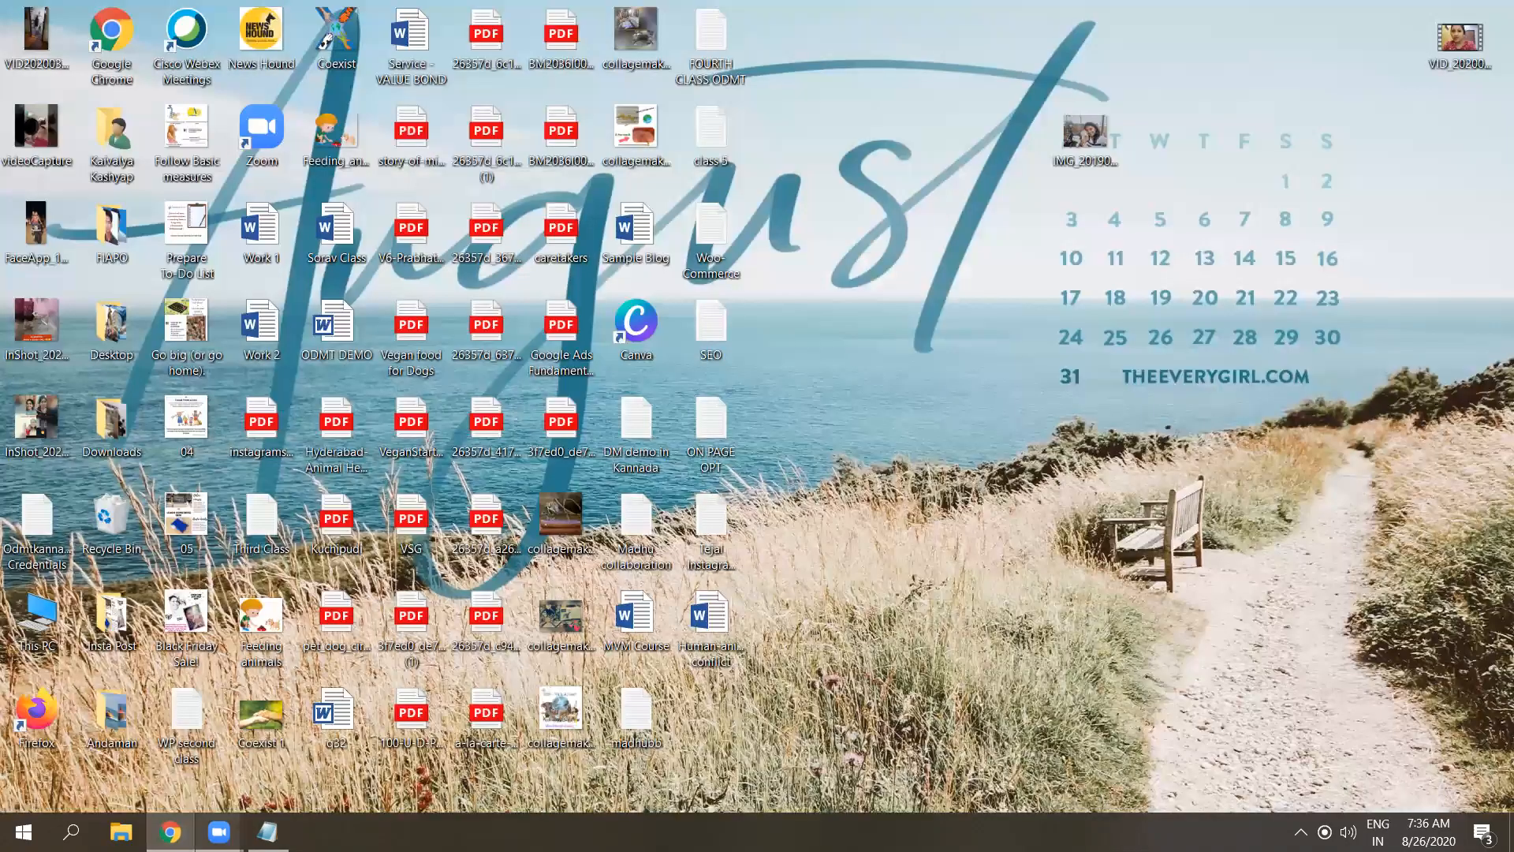
pyautogui.click(170, 832)
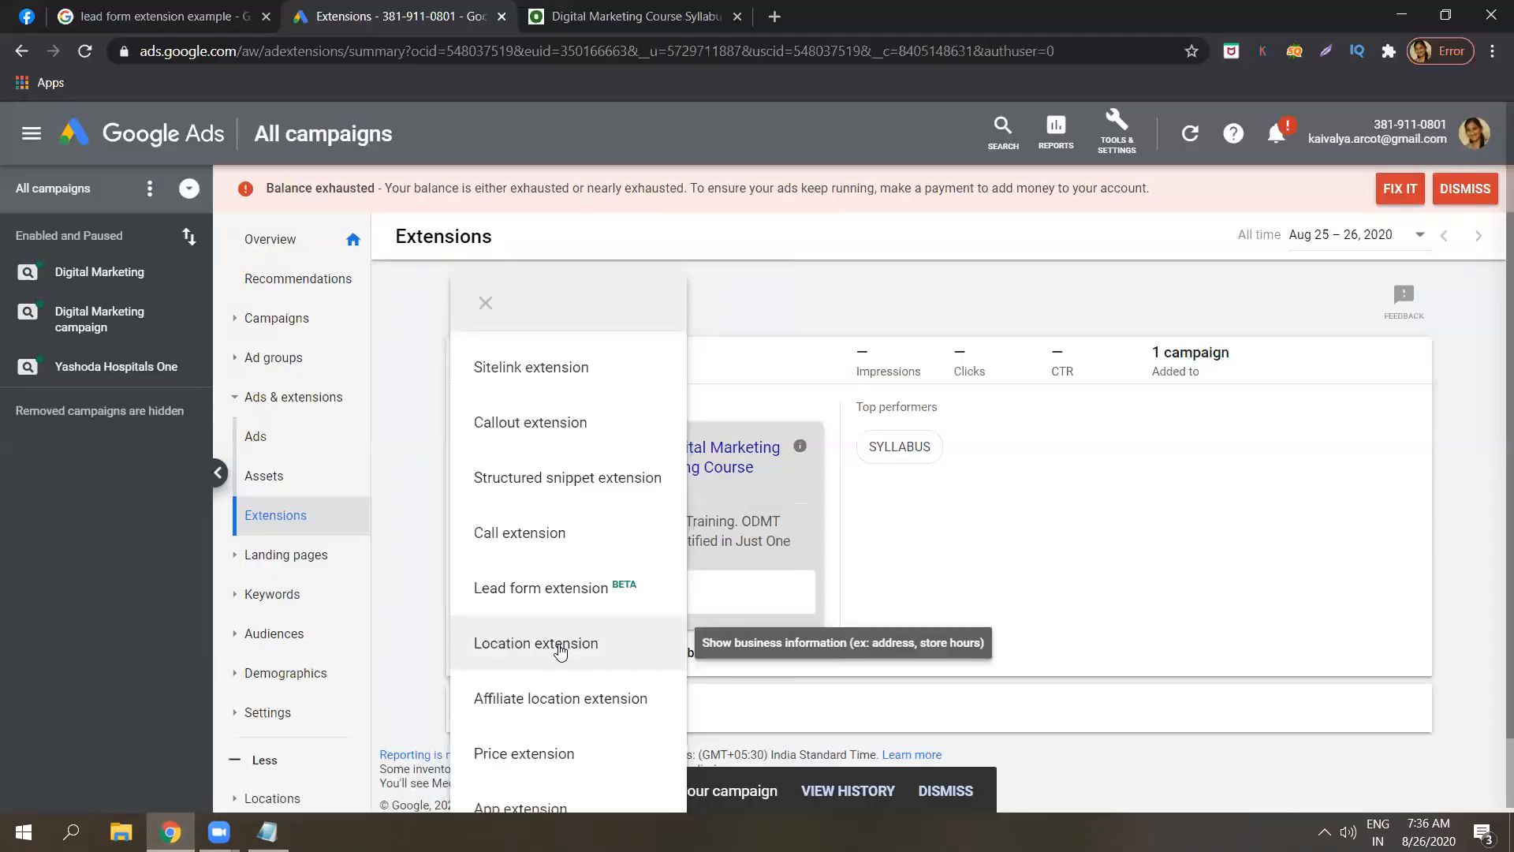
# Try the Location extension's curated locations and Google My Business account options without adding one.
pyautogui.click(560, 648)
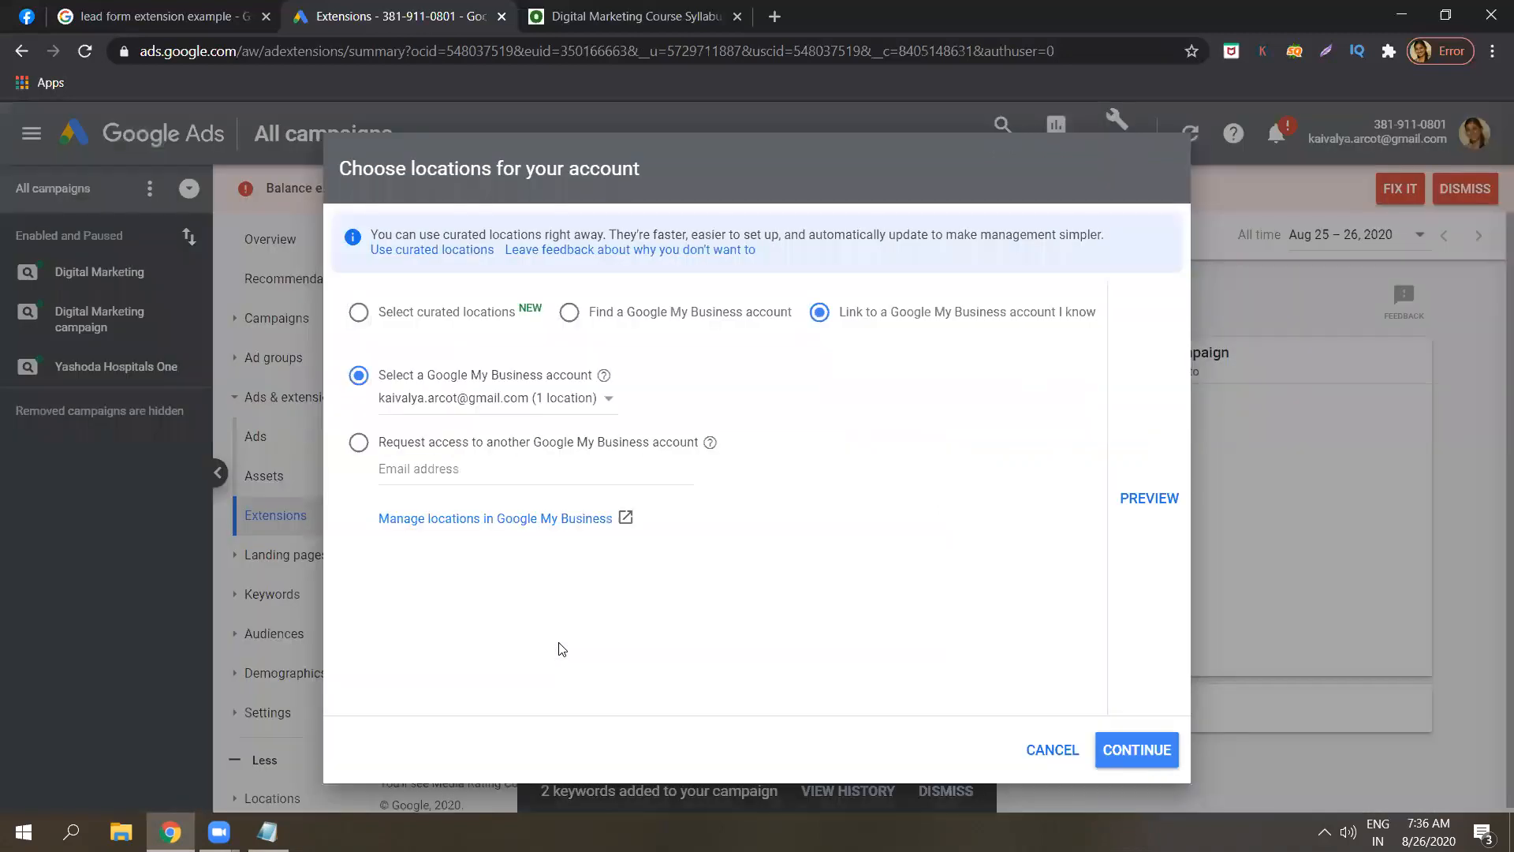
pyautogui.click(361, 314)
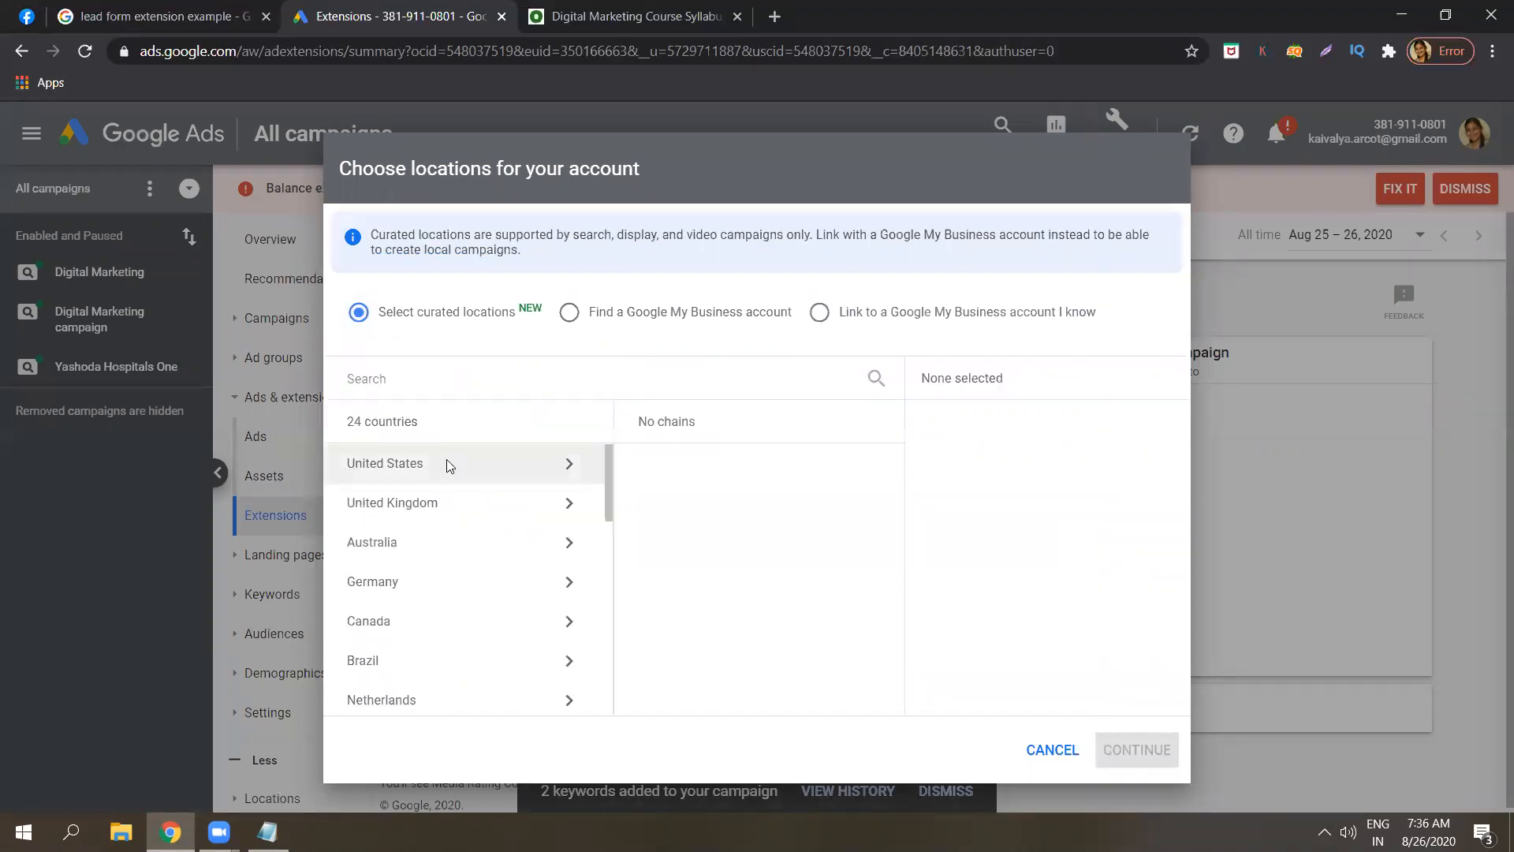
pyautogui.click(448, 378)
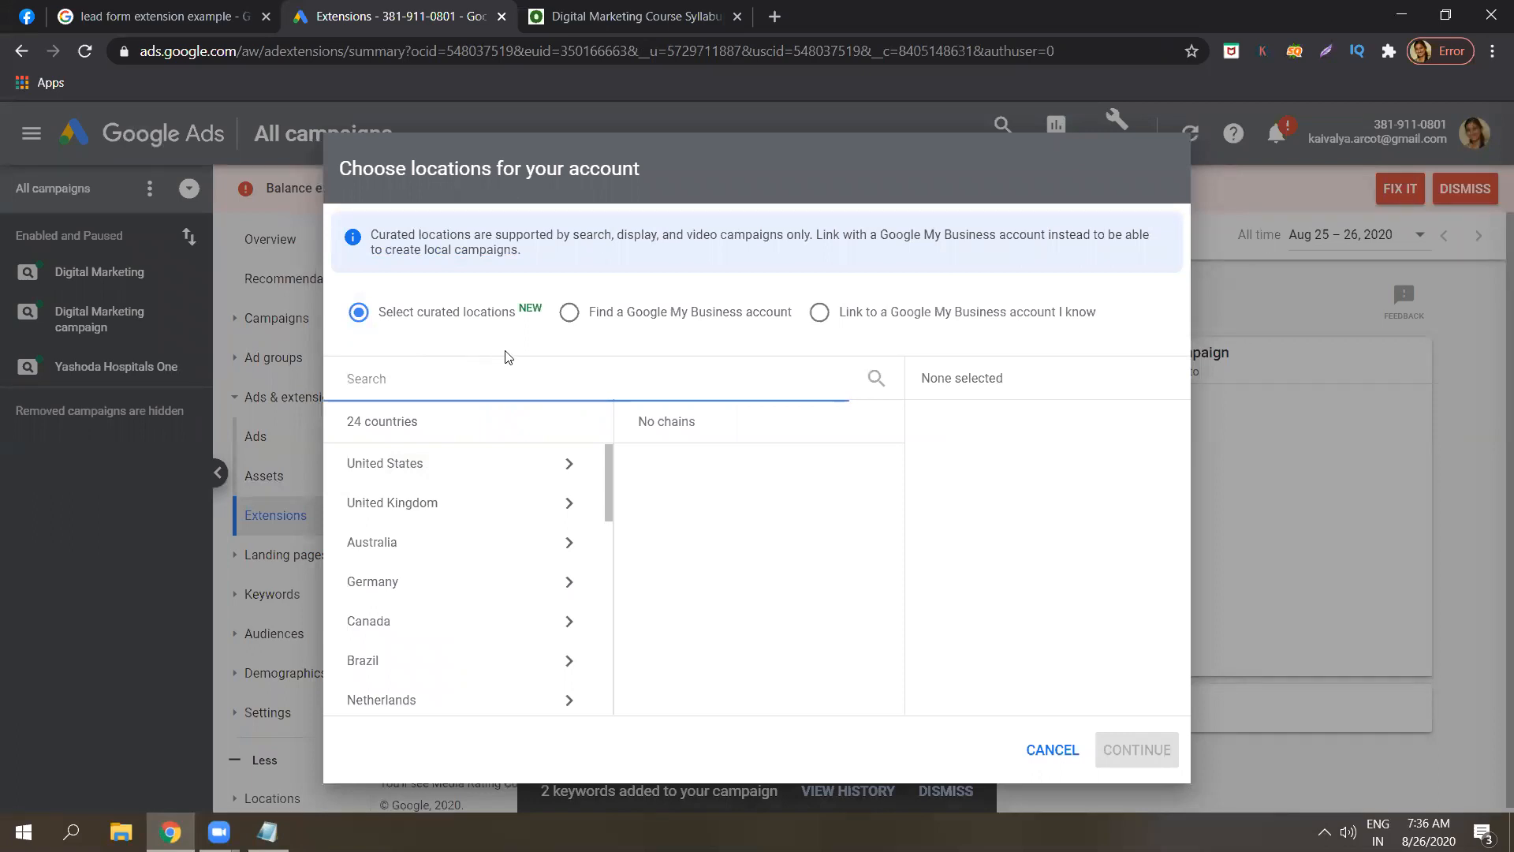
pyautogui.click(571, 313)
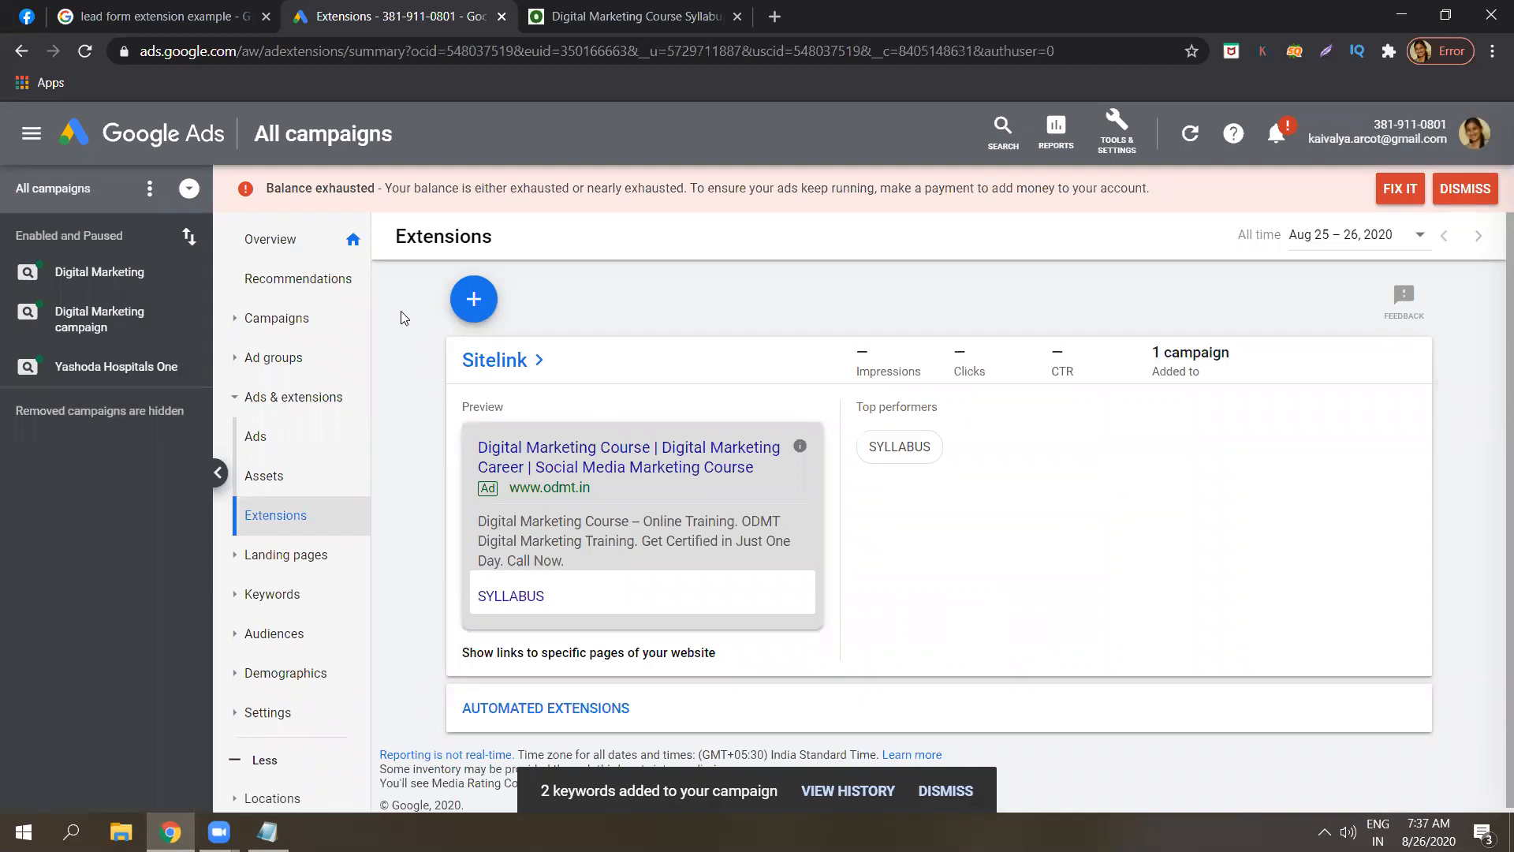
pyautogui.click(463, 305)
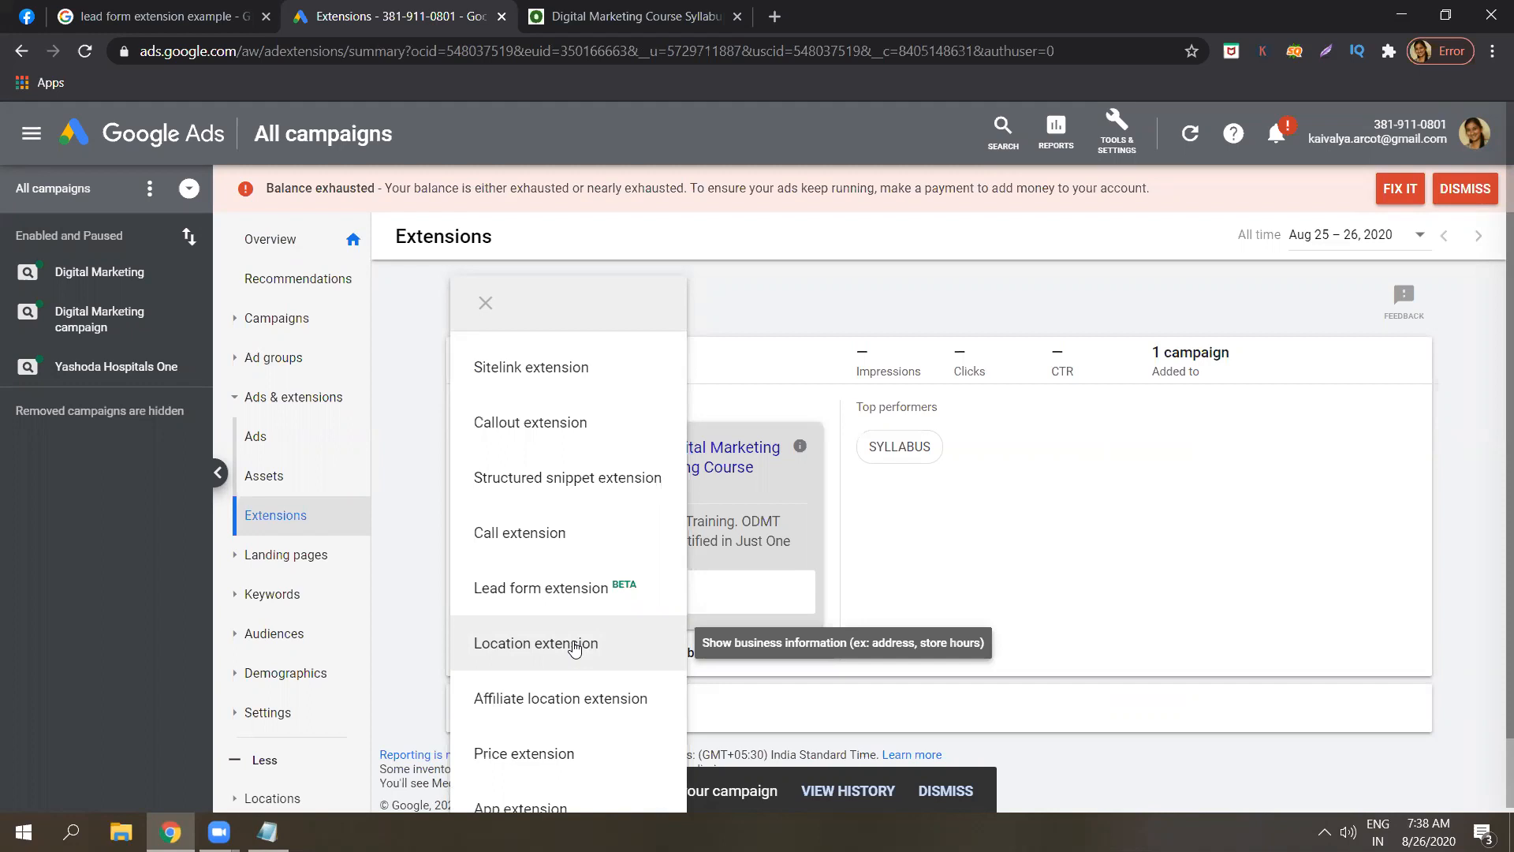
# Close the extension type list and open a new browser tab with Ctrl+T.
pyautogui.click(410, 456)
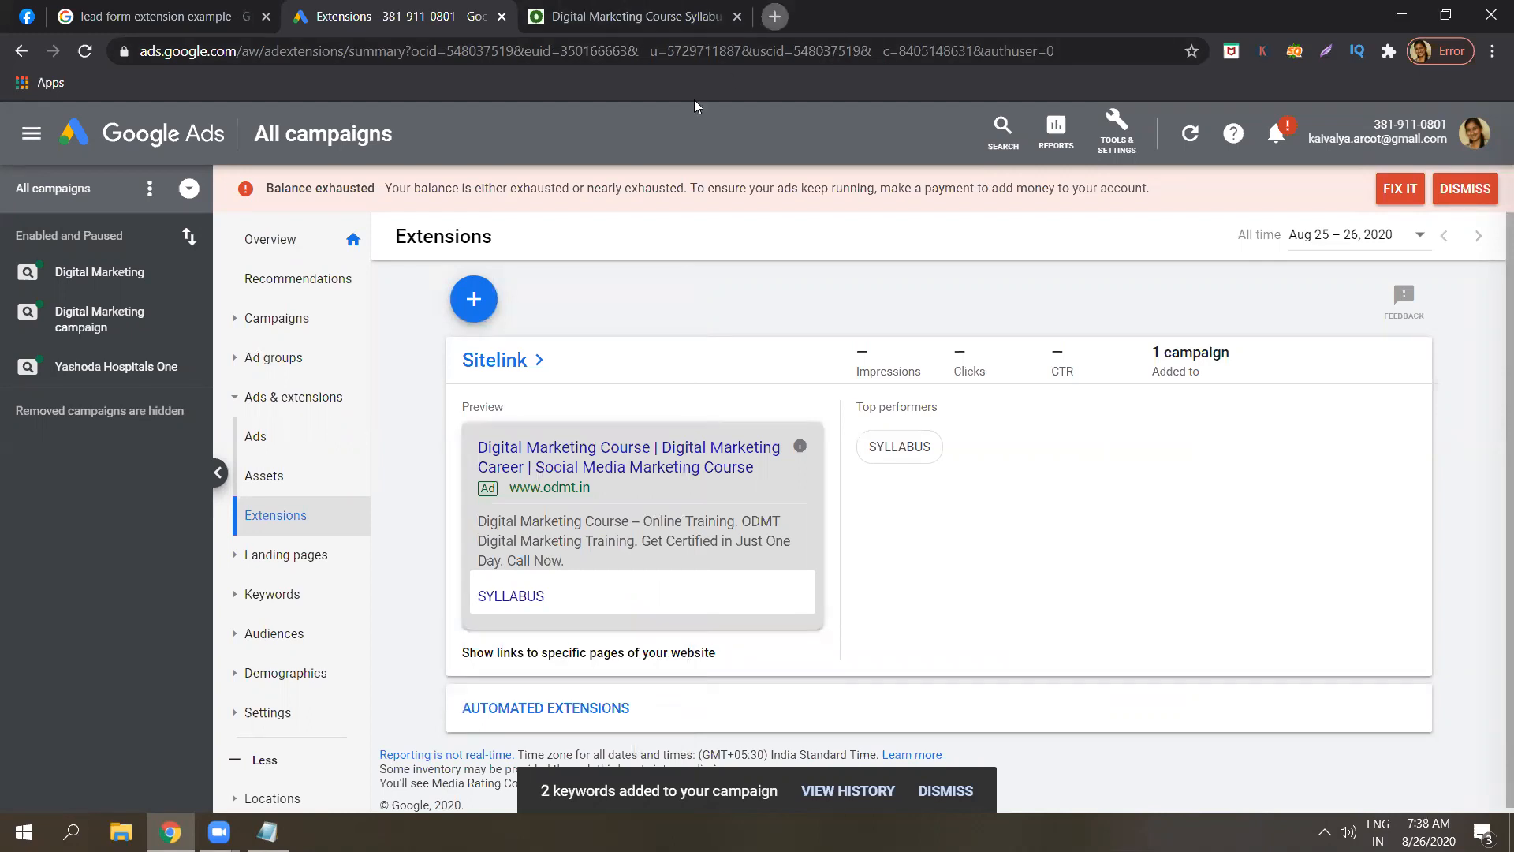
pyautogui.hotkey('ctrl', 't')
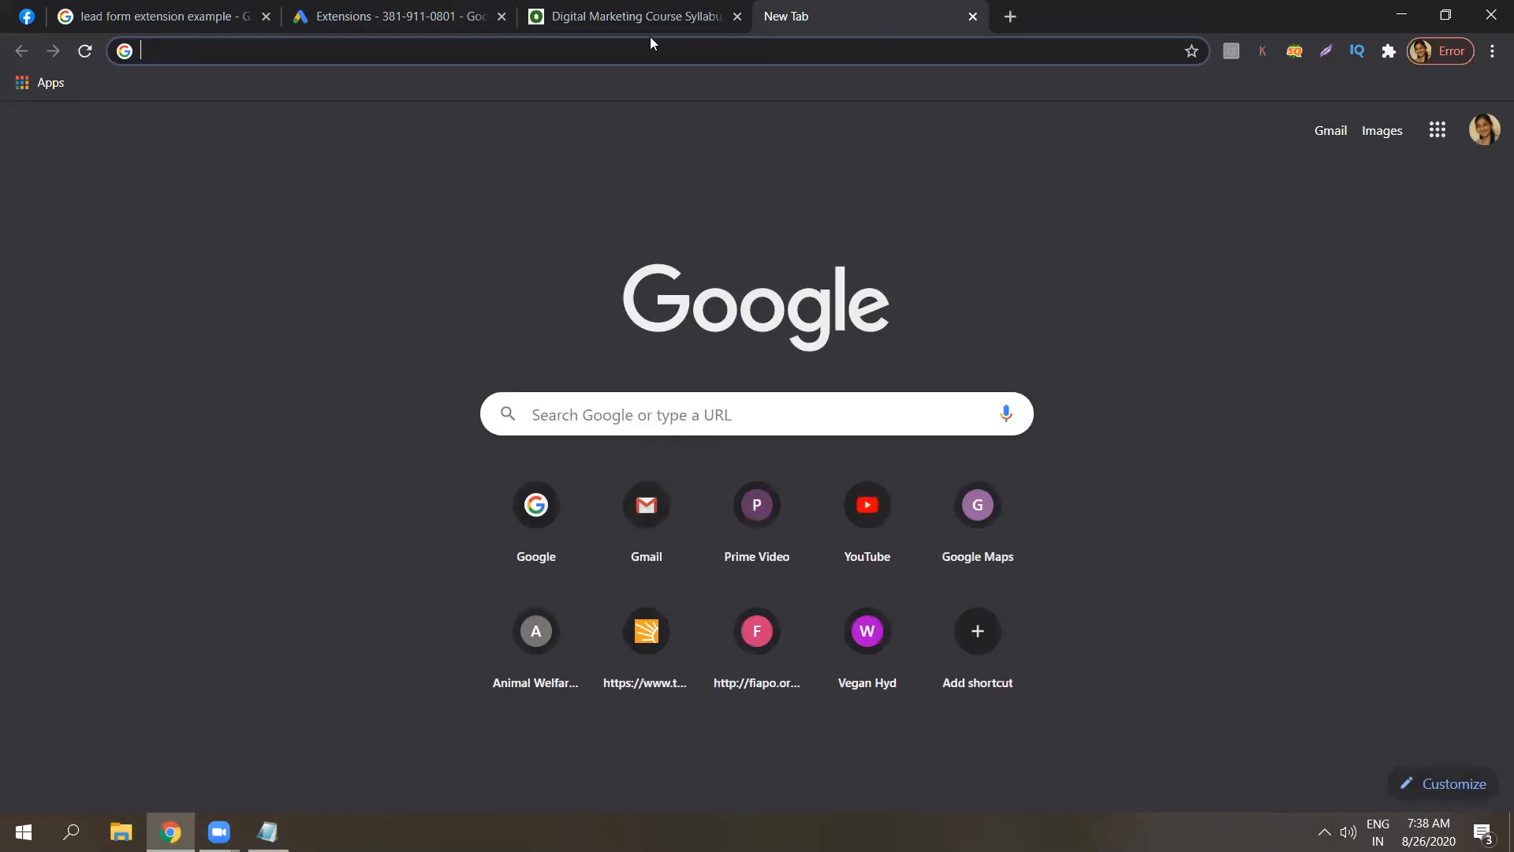
# Search Google for 'bangalore credits' using the address-bar suggestion.
pyautogui.write('BANGALORE')
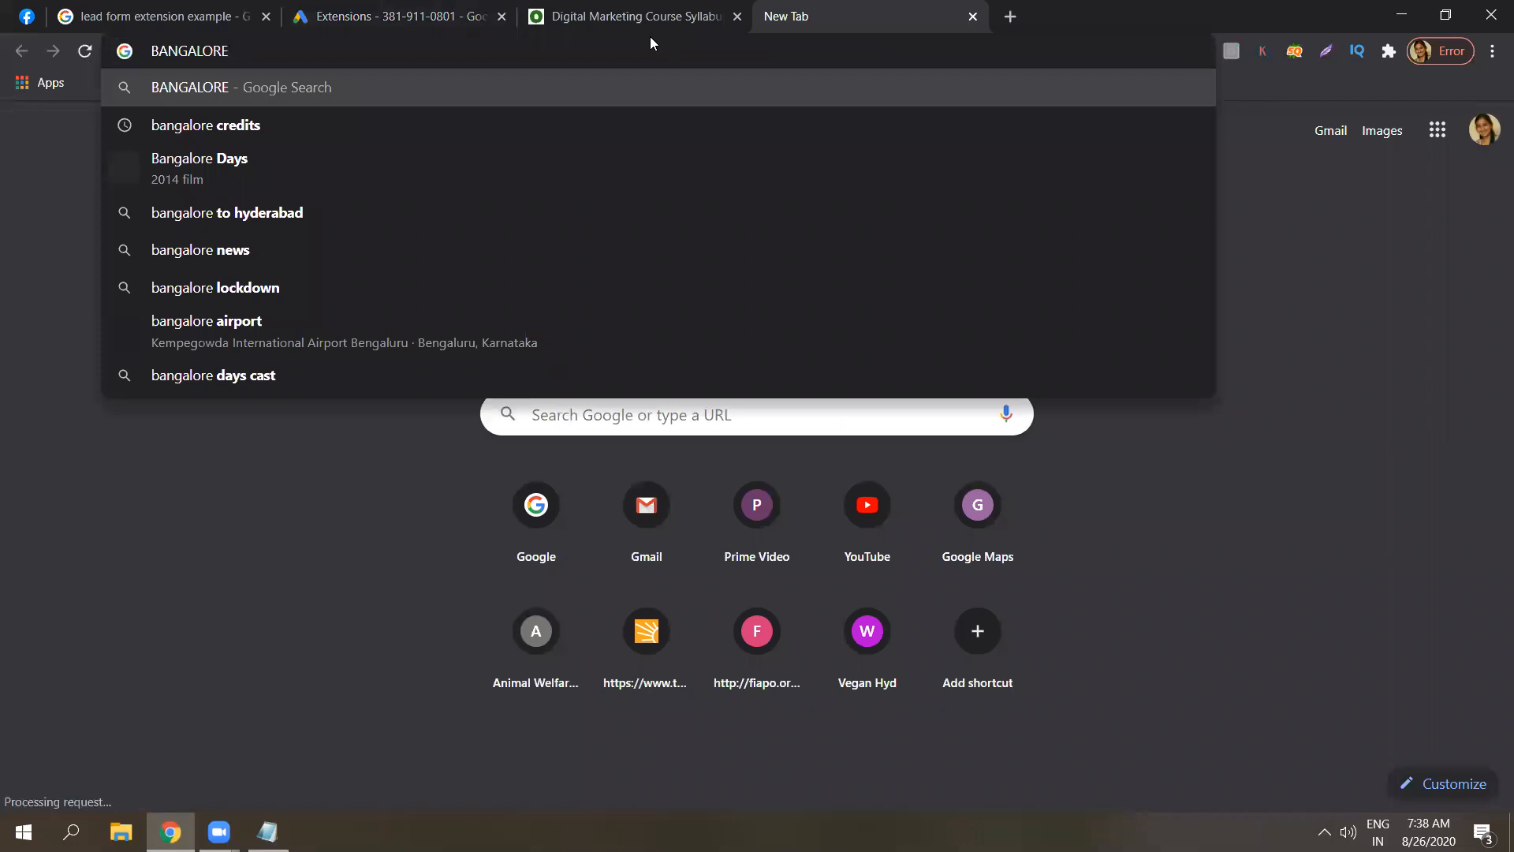
pyautogui.press('Down')
pyautogui.click(273, 125)
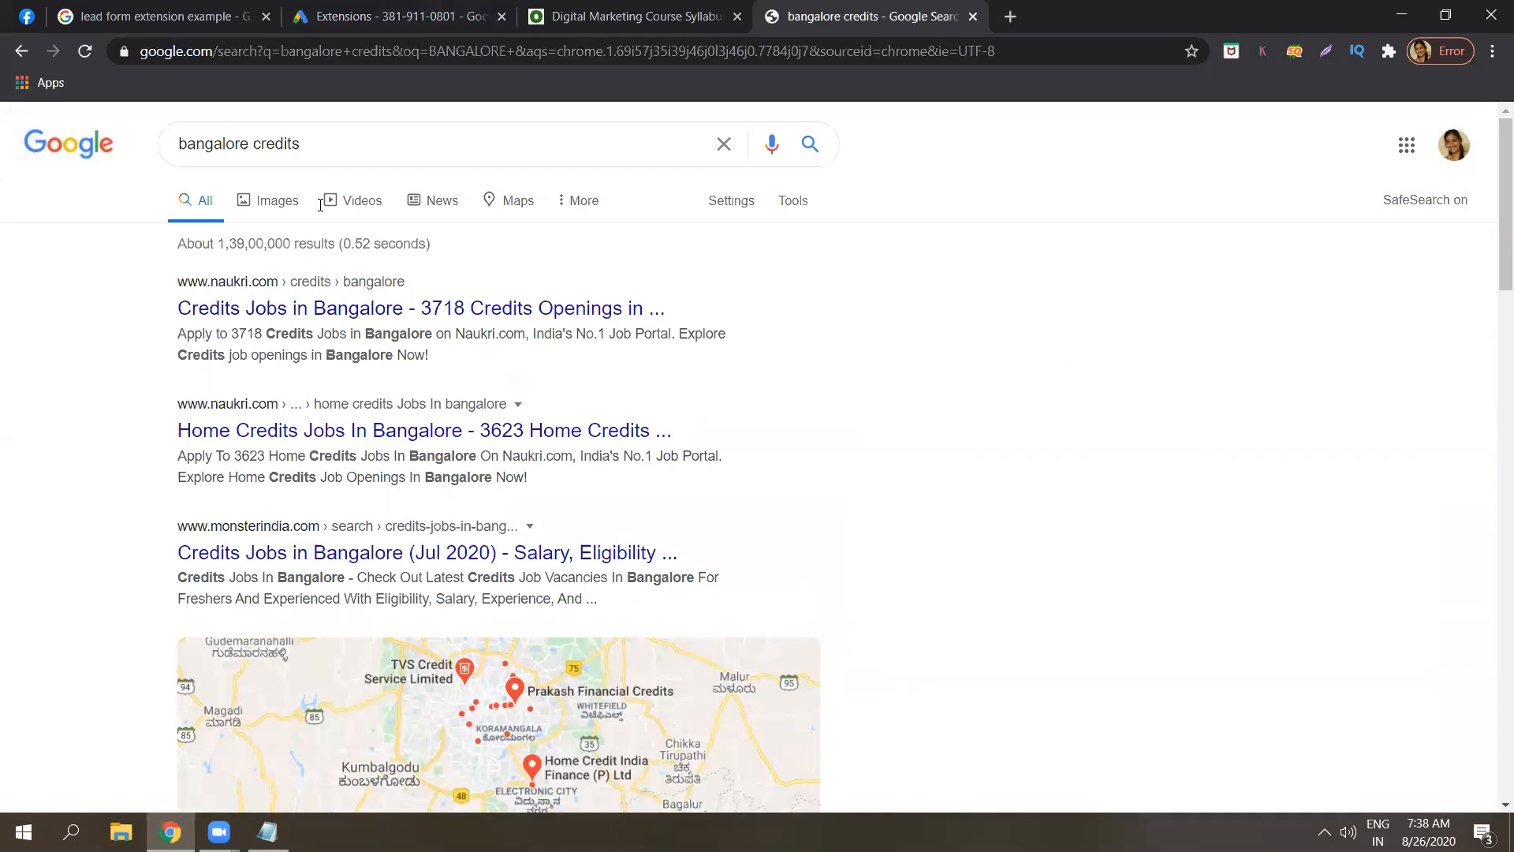
# Re-run the search as 'bangalorecredits' with the space removed.
pyautogui.click(254, 144)
pyautogui.press('BackSpace')
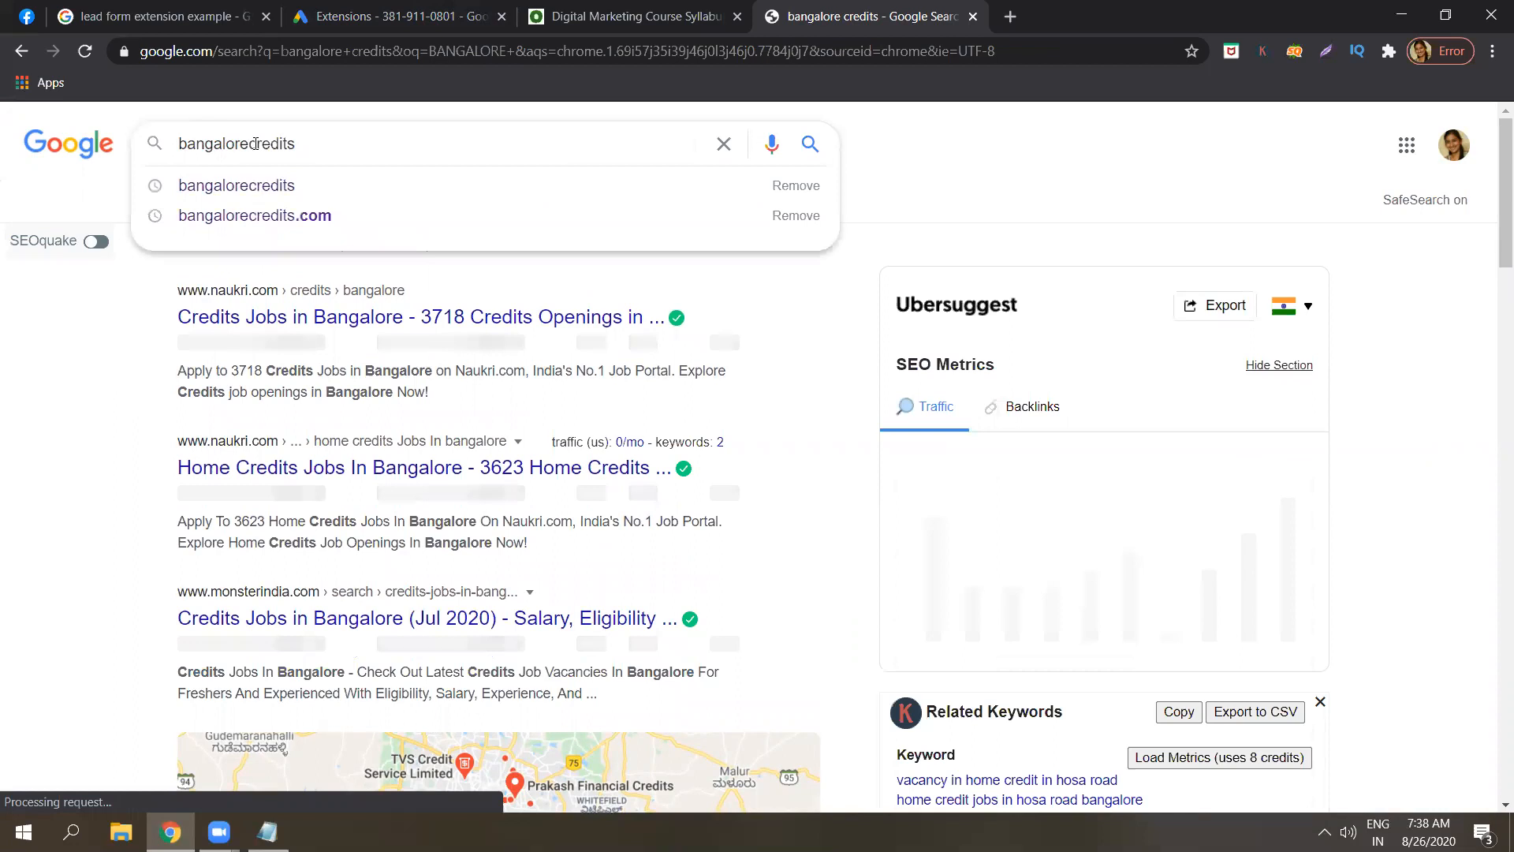
pyautogui.press('Return')
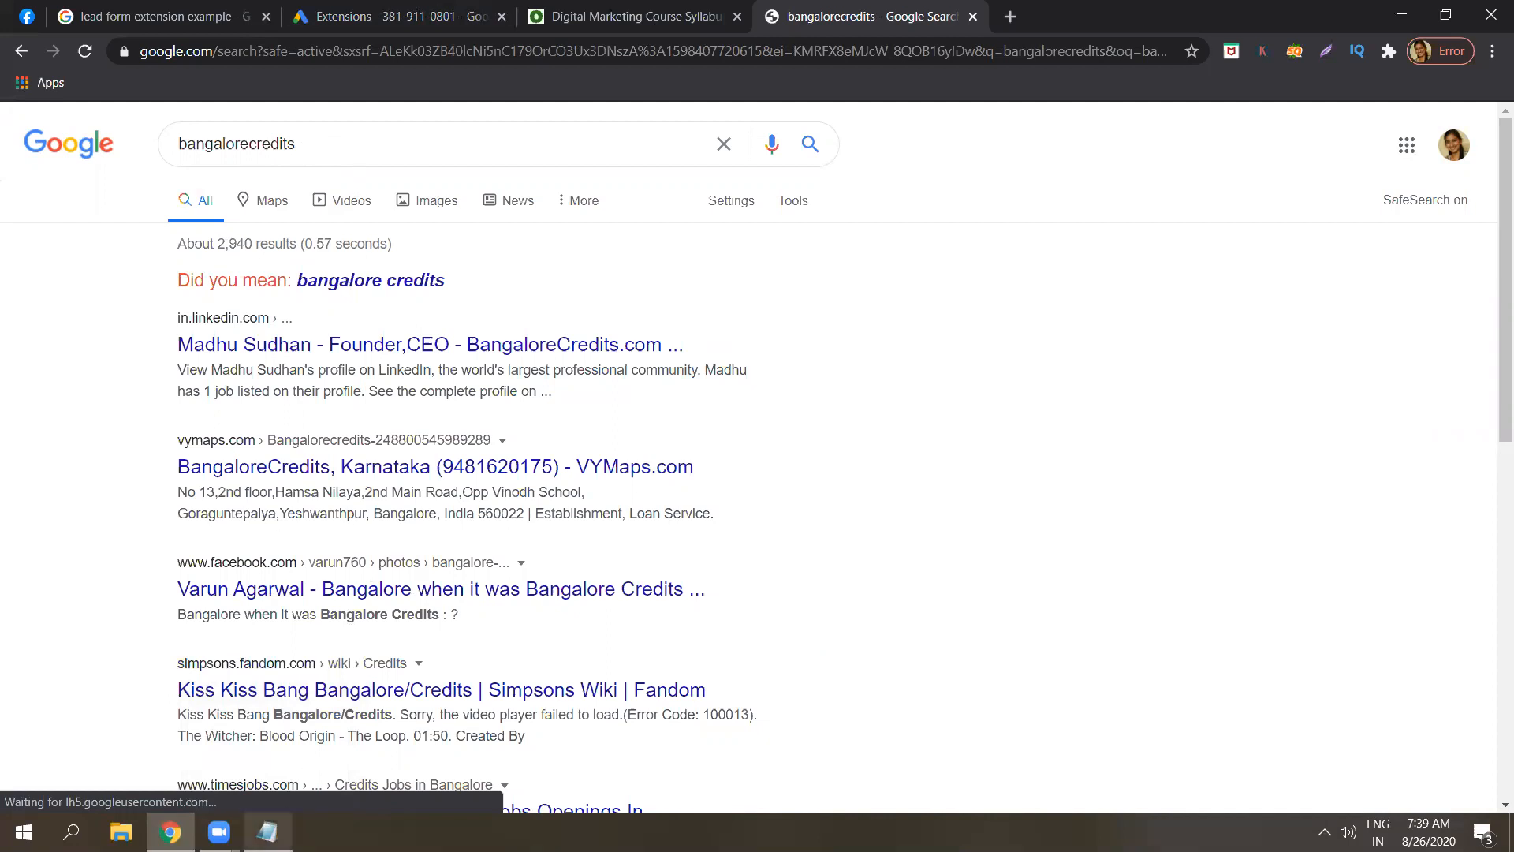
# Append '( GOOGLE MY BUSINESS - AD )' to note 6 in Notepad.
pyautogui.click(267, 832)
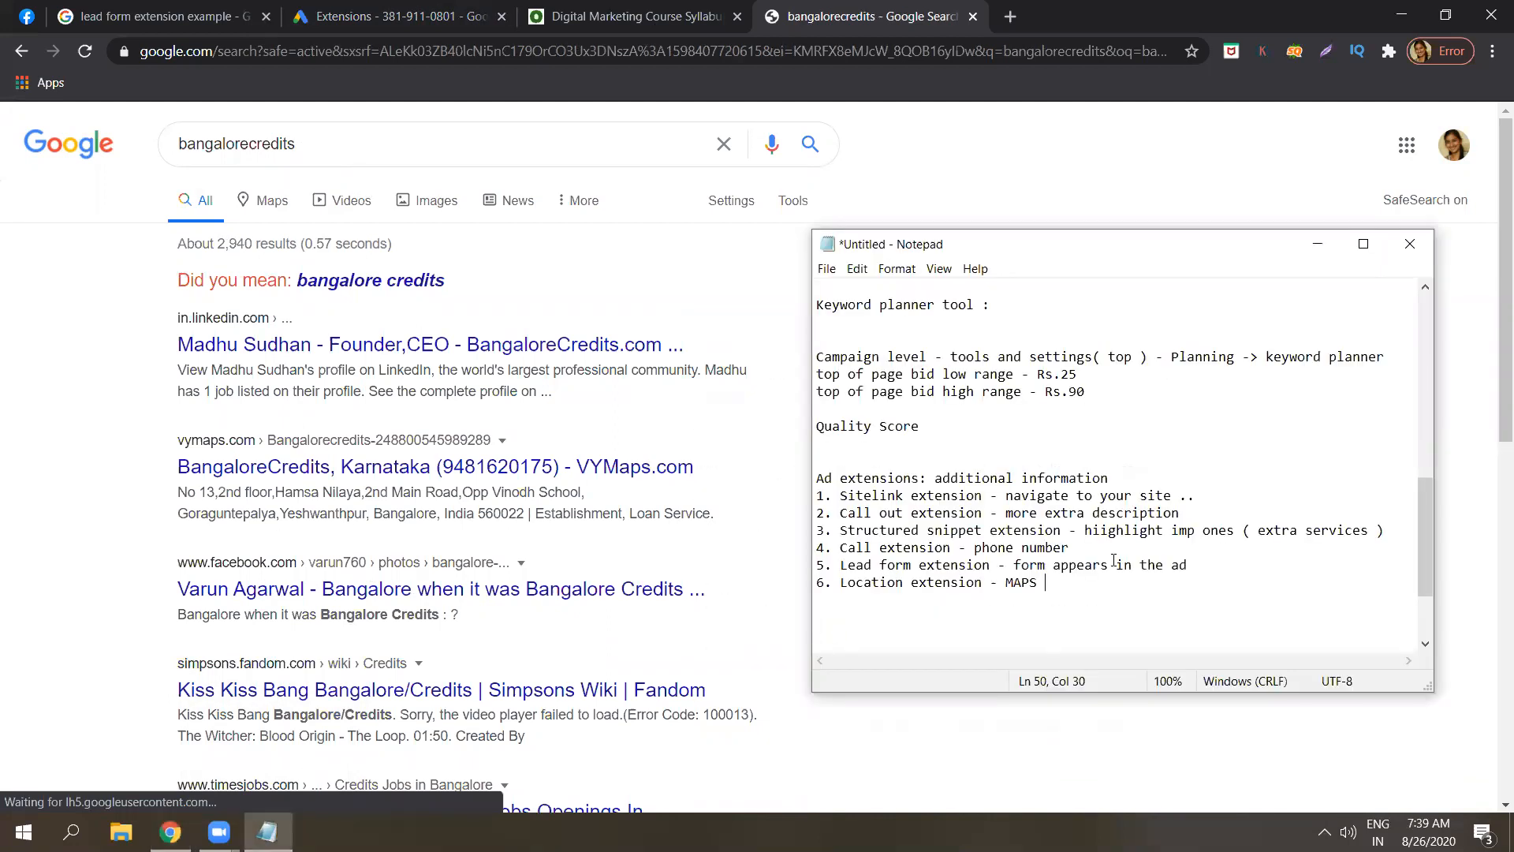
pyautogui.write('( G')
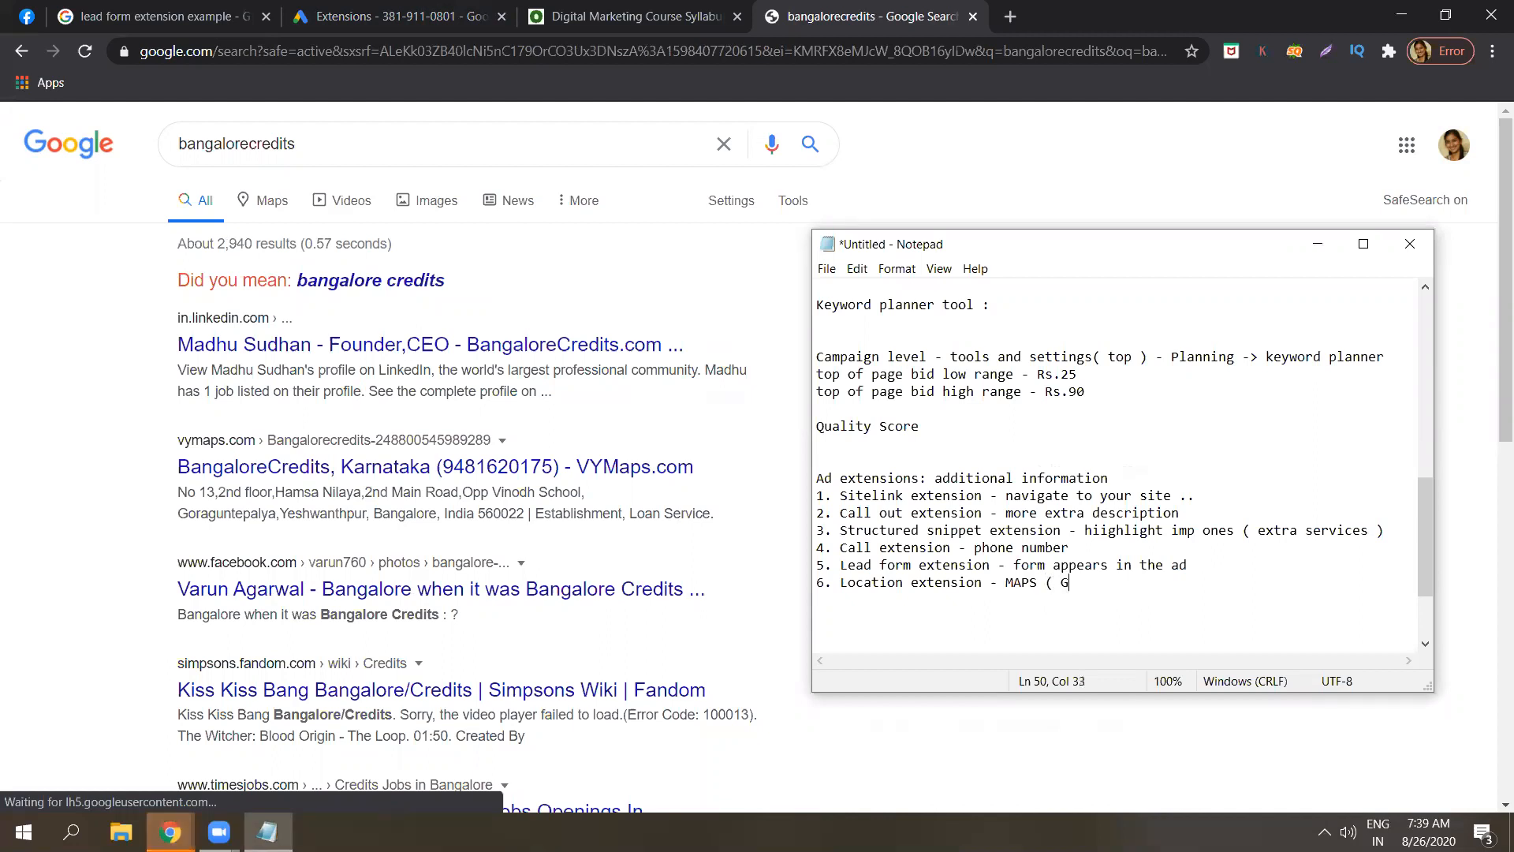
pyautogui.write('OOGLE MY BU')
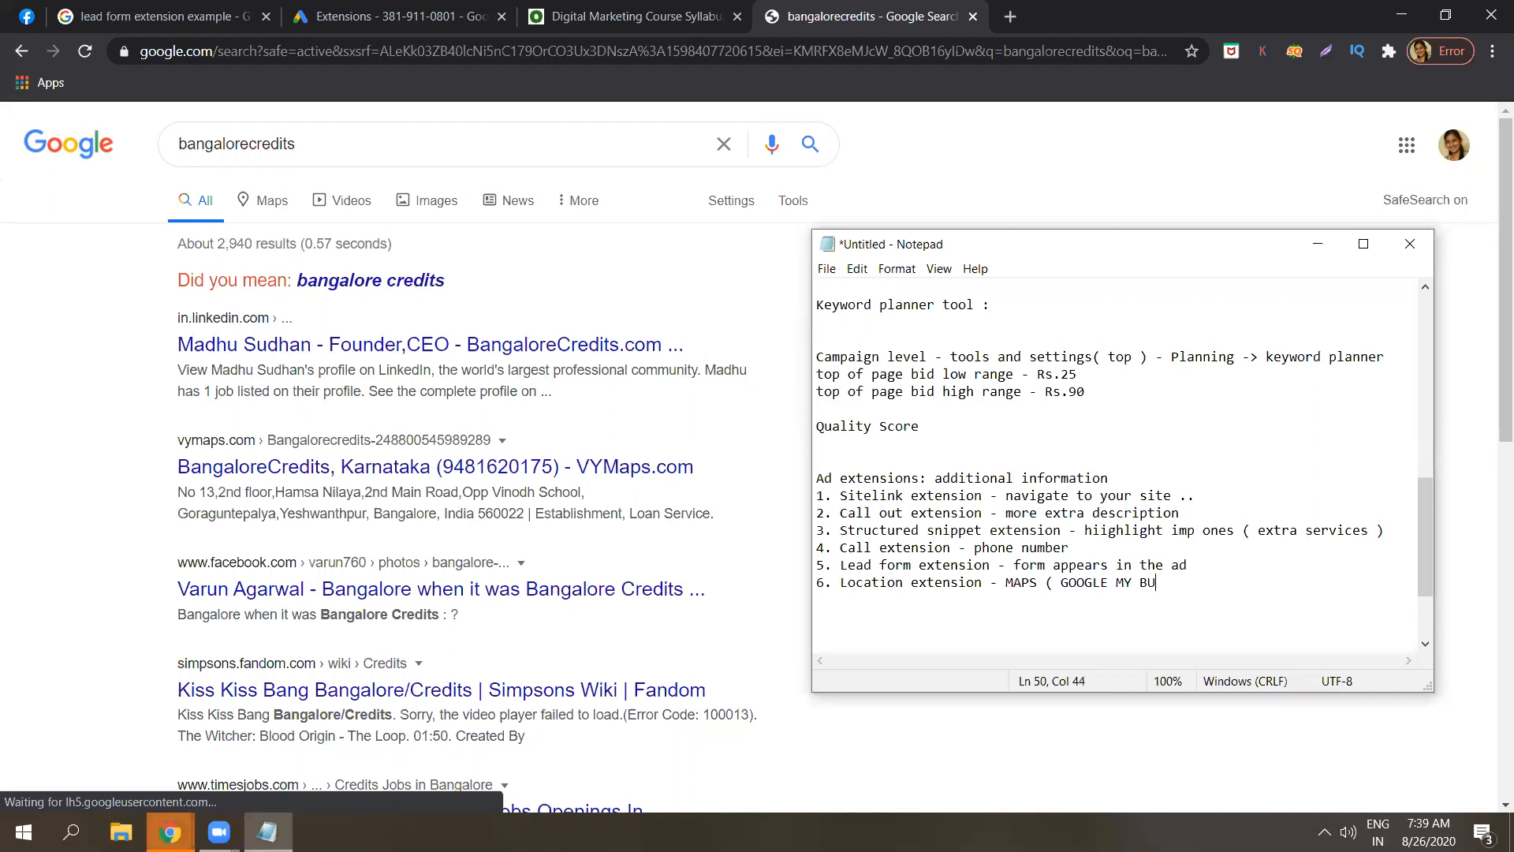
pyautogui.write('SINESS - AD )')
# Replace the 'bangalorecredits' query with 'best dentists near me' and search.
pyautogui.click(1319, 246)
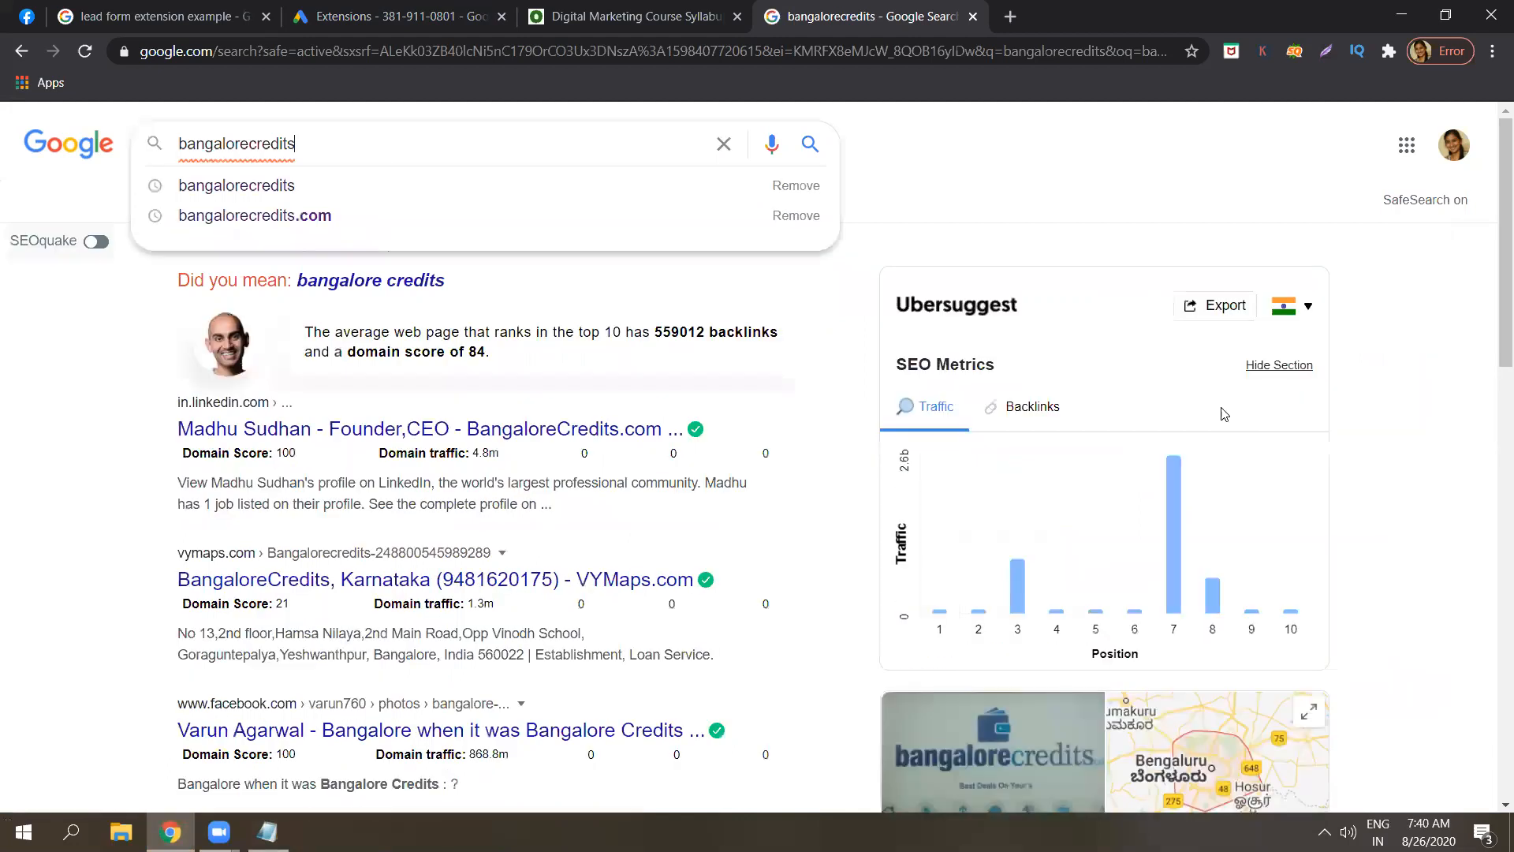
pyautogui.click(1412, 361)
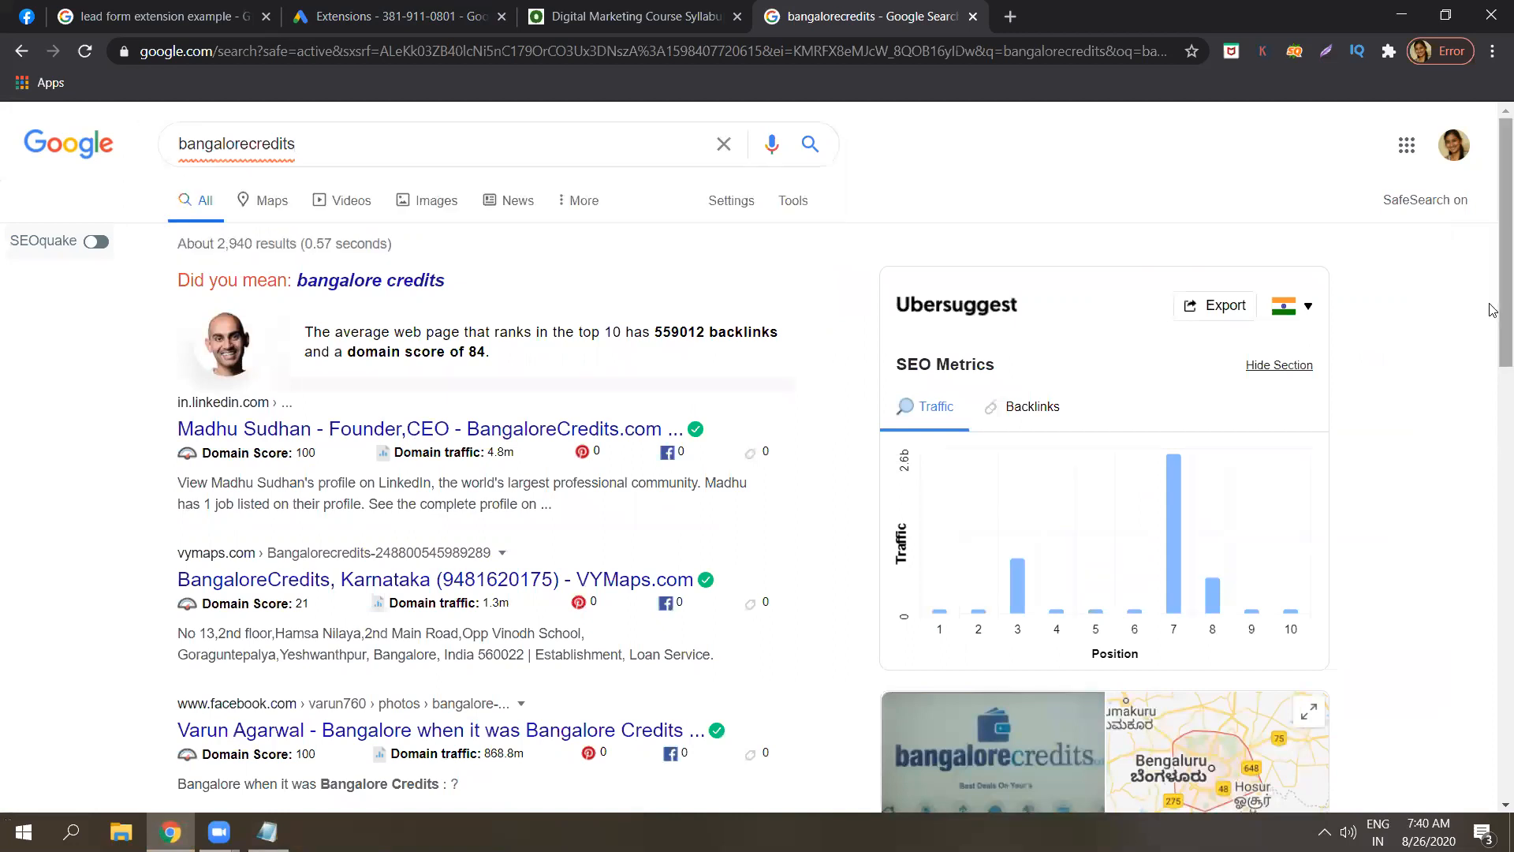
pyautogui.moveTo(1501, 306); pyautogui.dragTo(1493, 540)
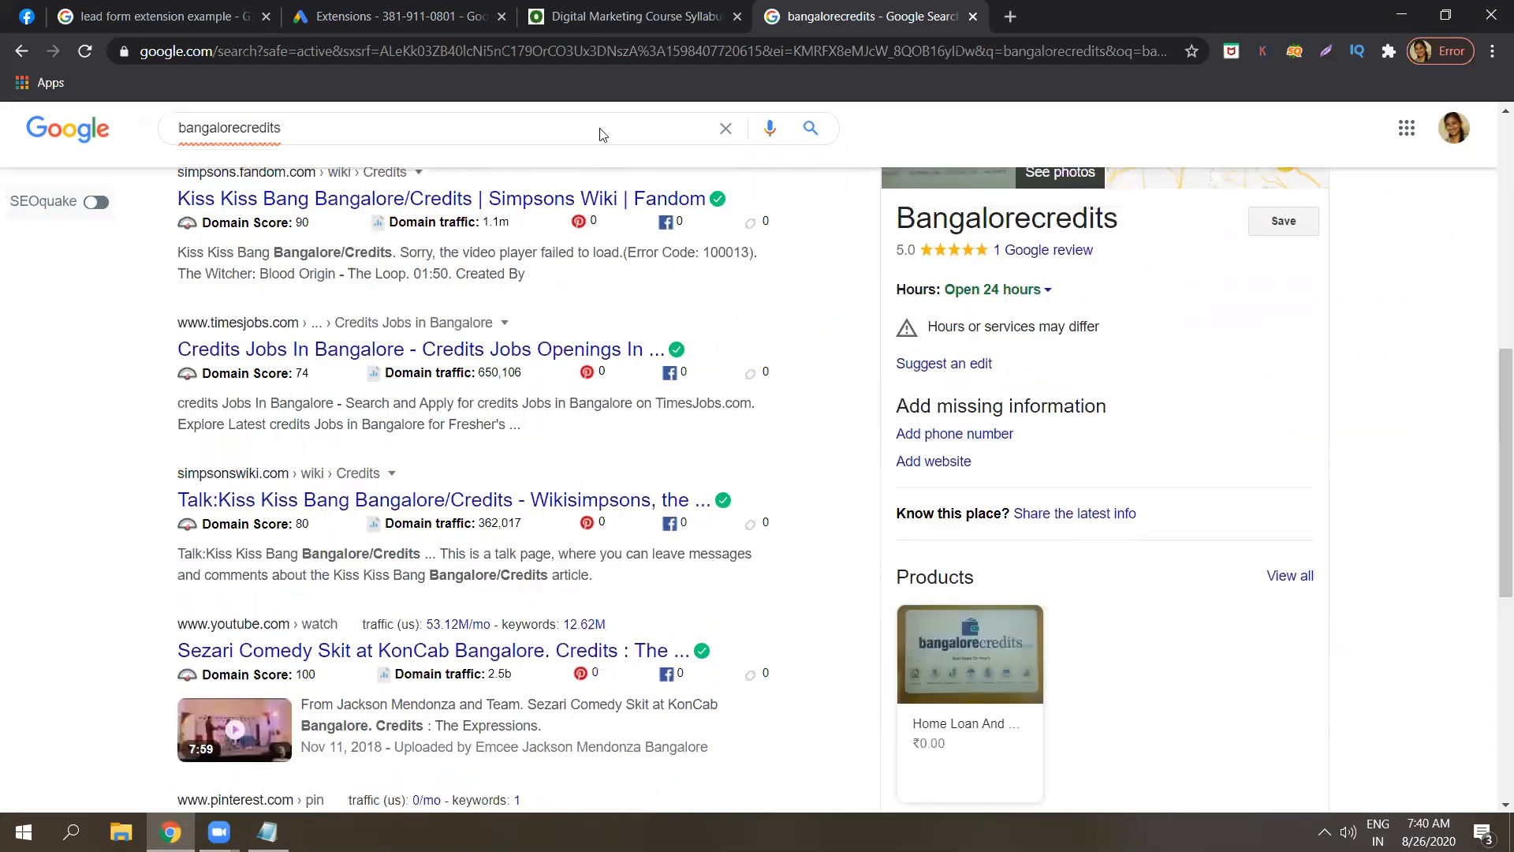
pyautogui.doubleClick(601, 128)
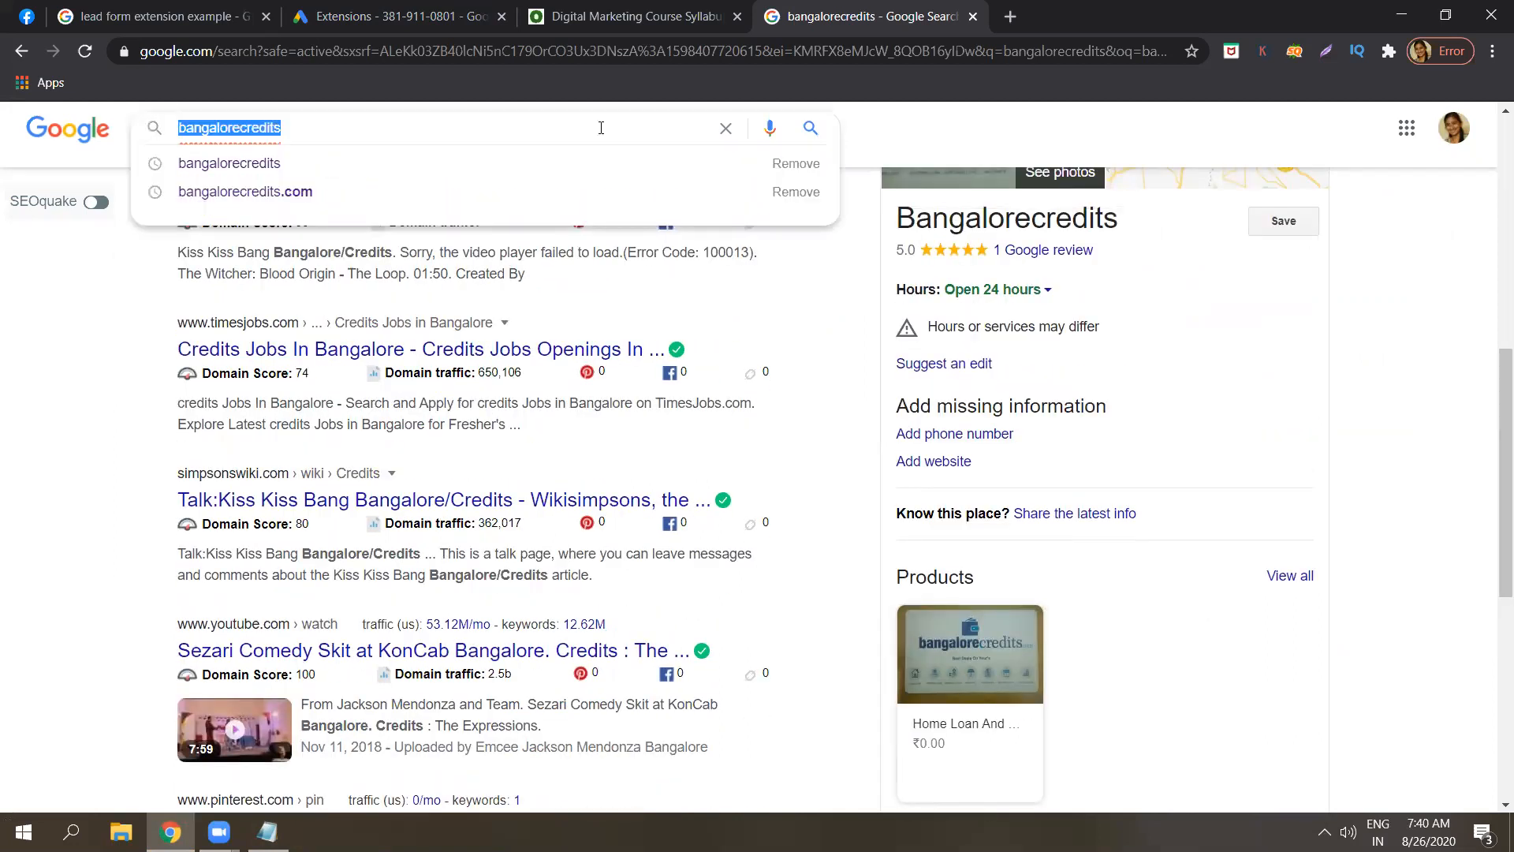
pyautogui.write('BEST')
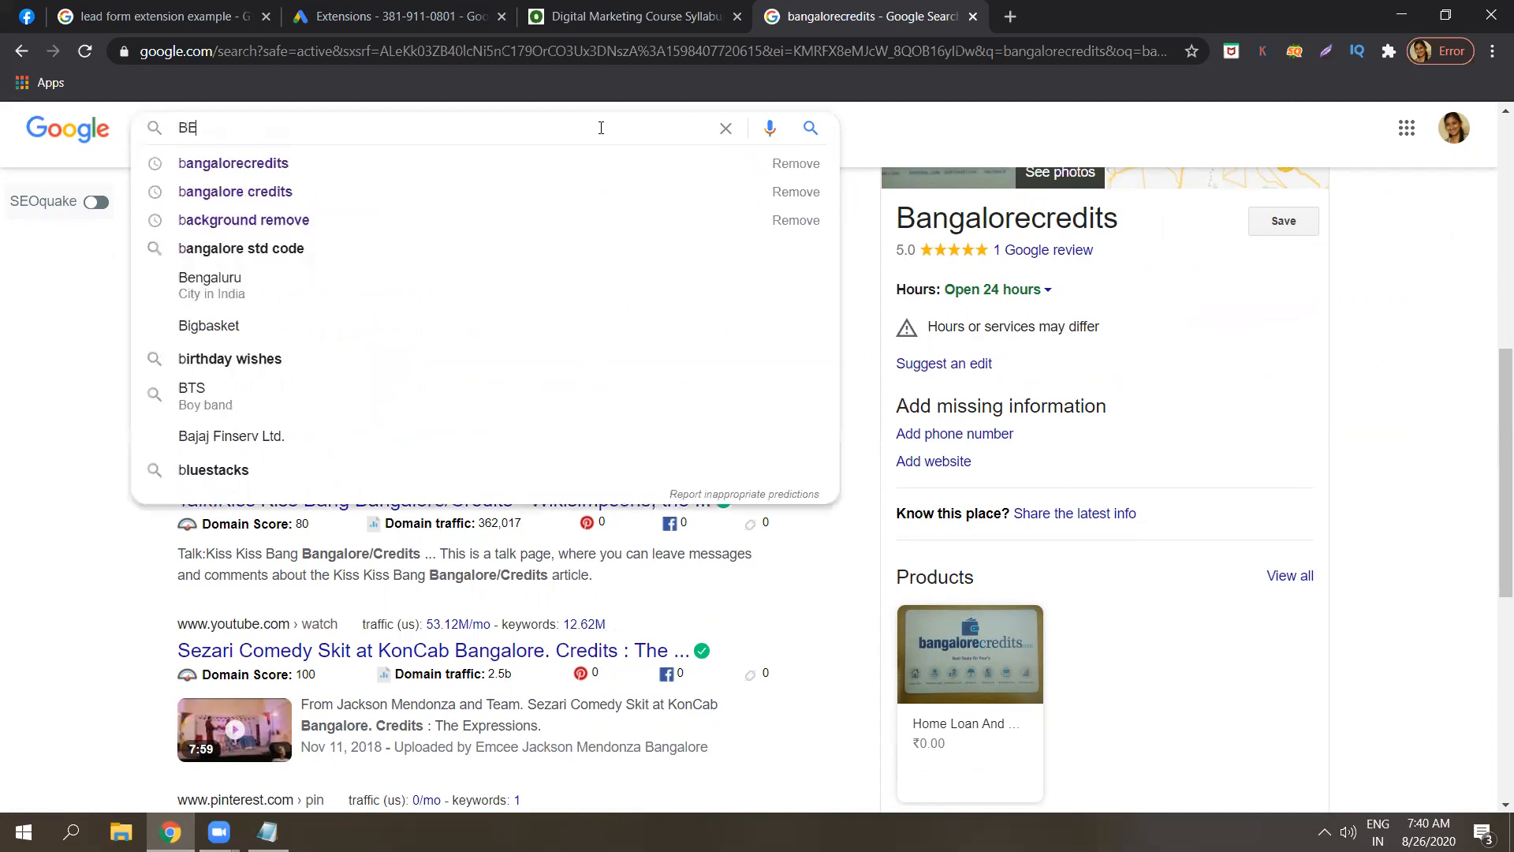
pyautogui.press('BackSpace')
pyautogui.press('BackSpace')
pyautogui.press('BackSpace')
pyautogui.press('BackSpace')
pyautogui.press('capslock')
pyautogui.write('best dentists')
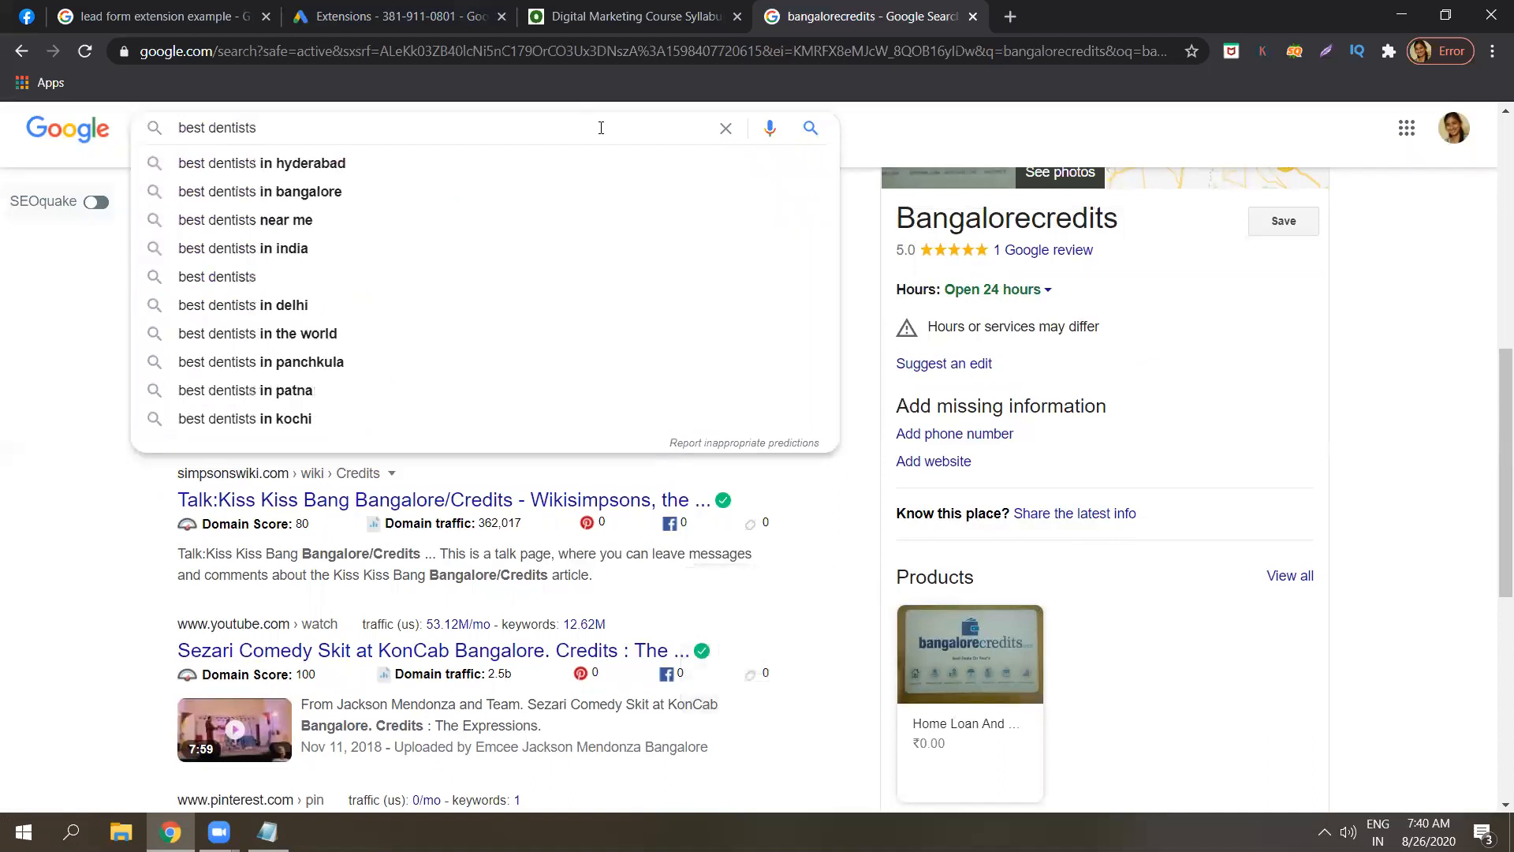
pyautogui.write(' near me')
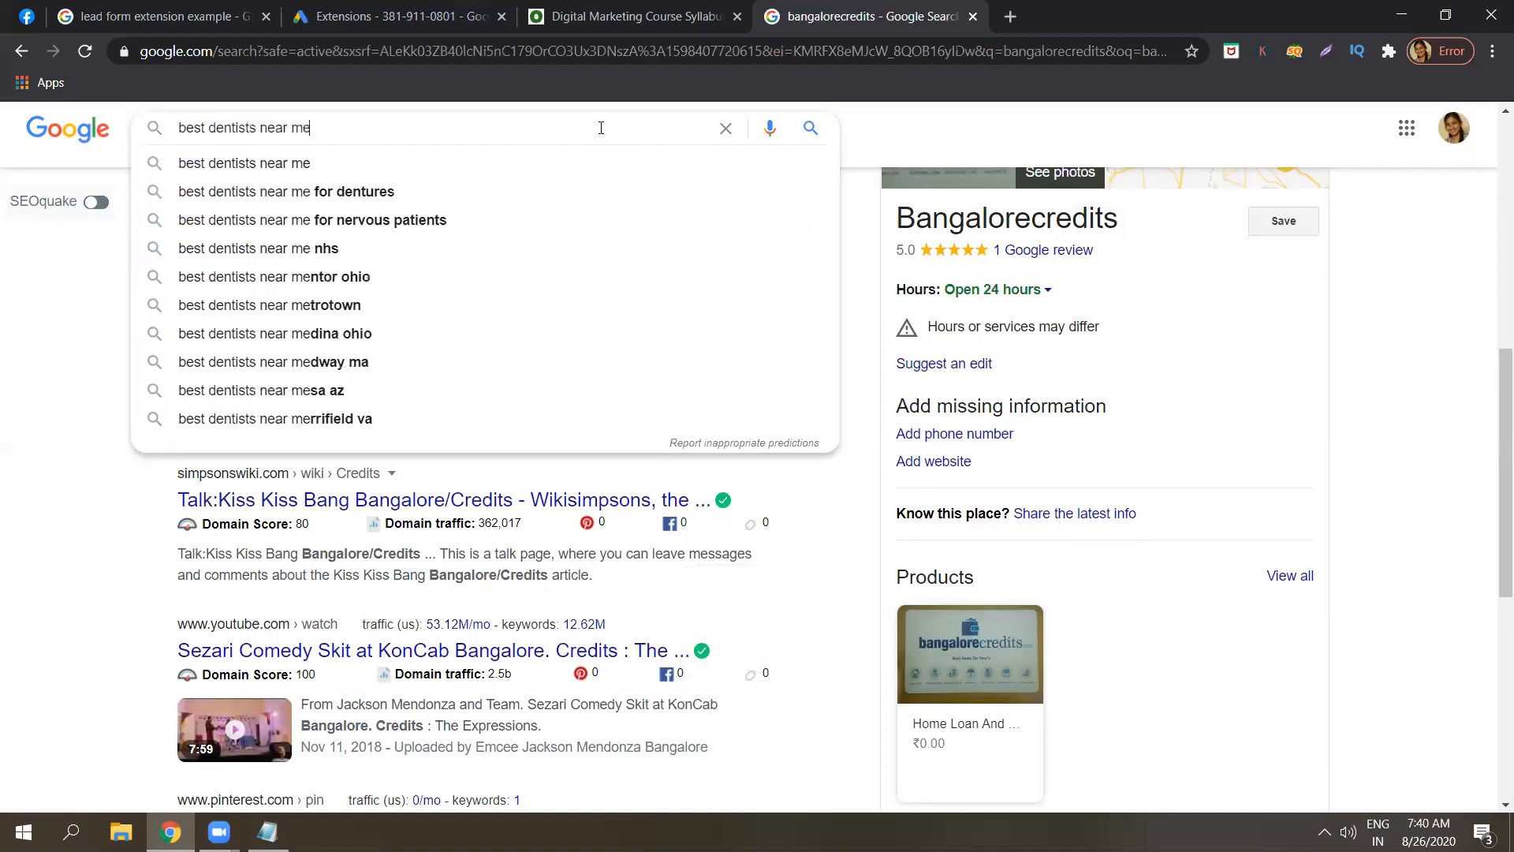
pyautogui.press('Return')
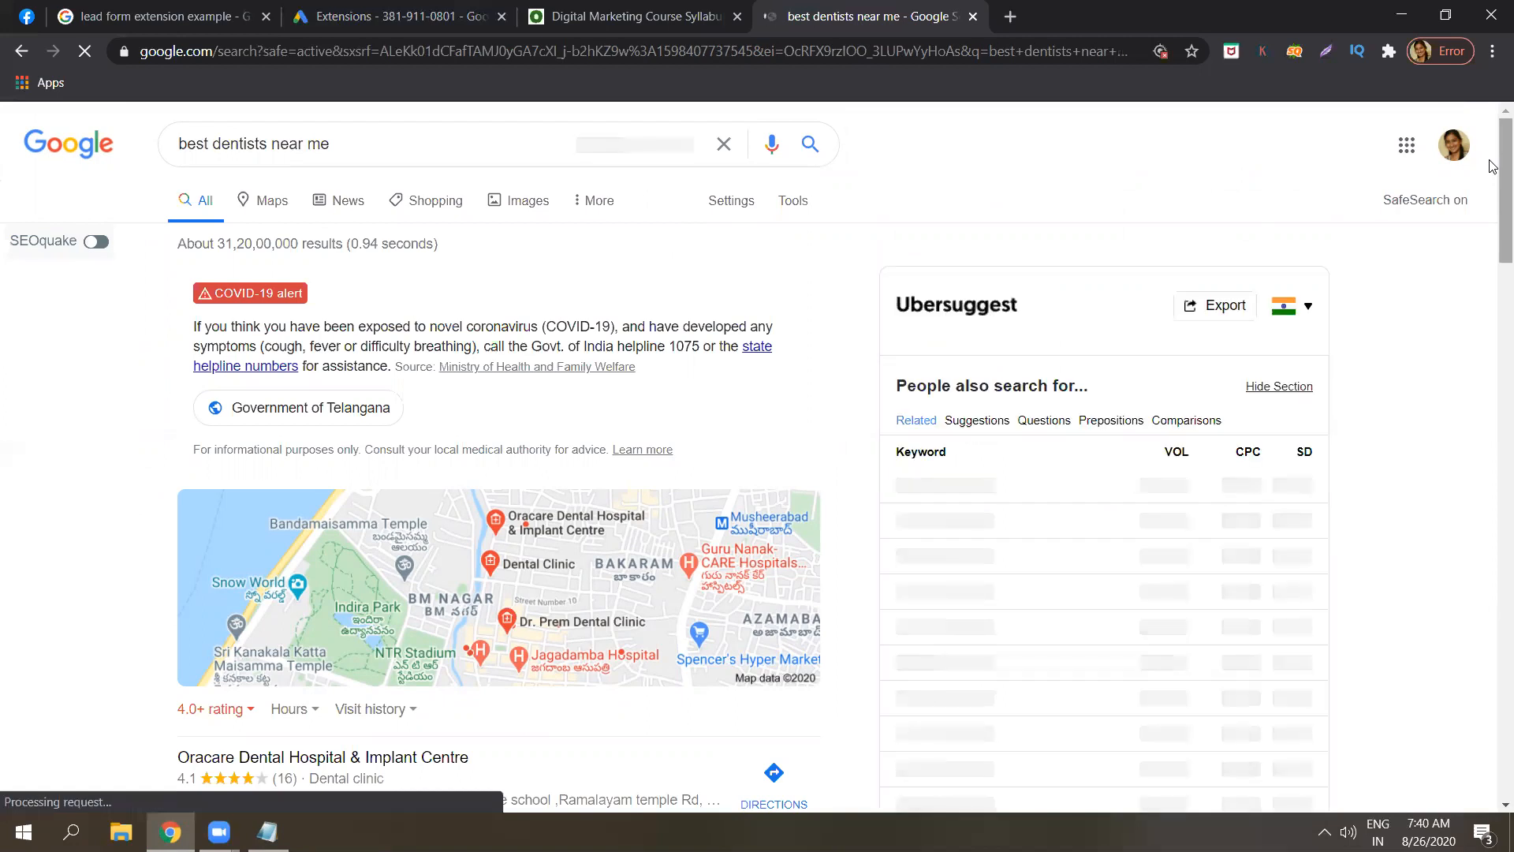
pyautogui.scroll(-8, 1493, 262)
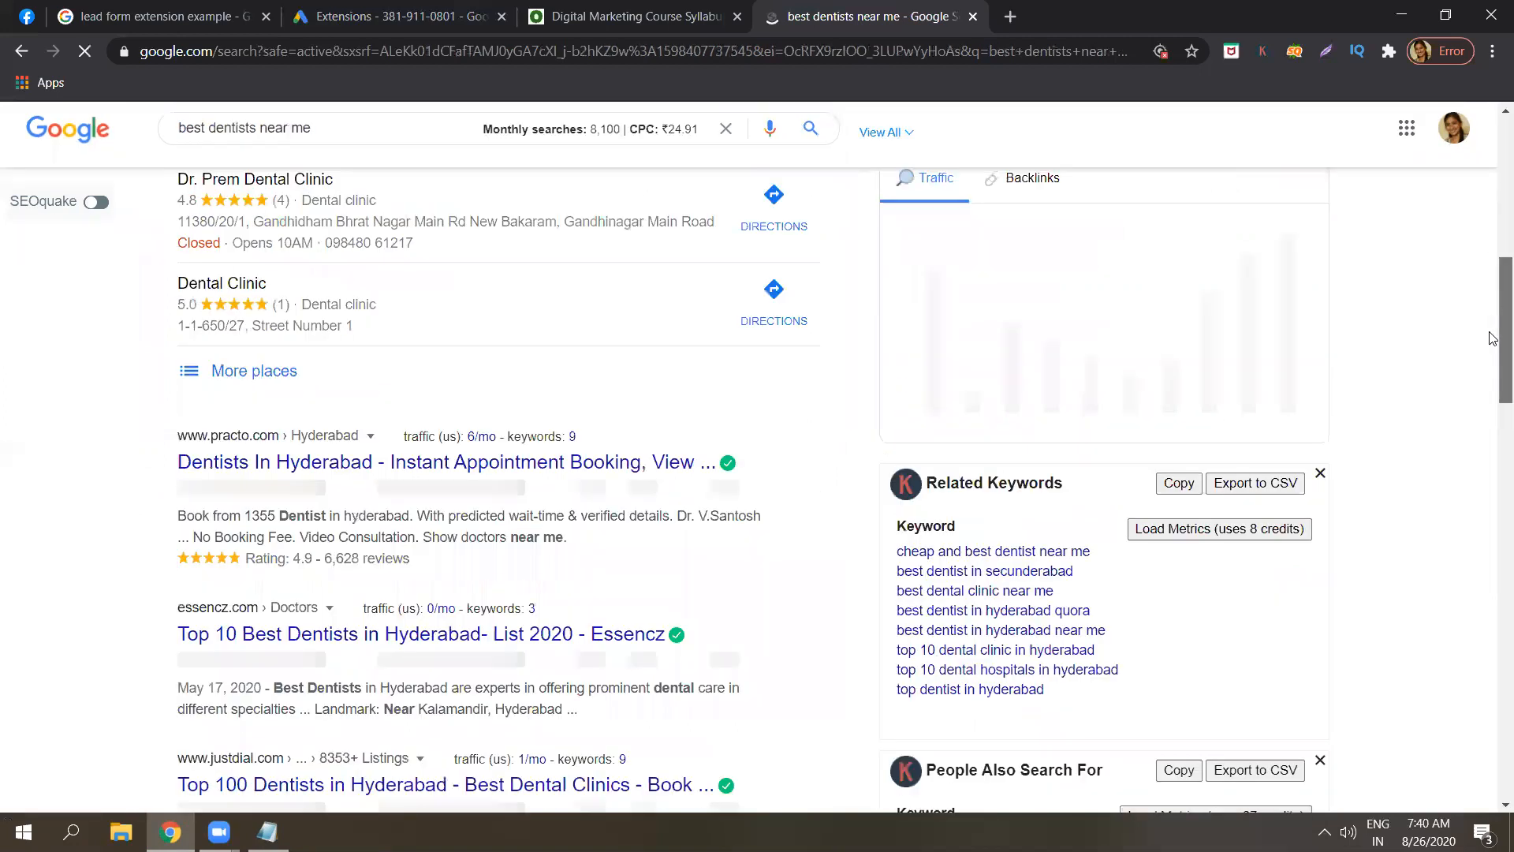
pyautogui.scroll(-6, 1494, 338)
pyautogui.scroll(4, 1494, 347)
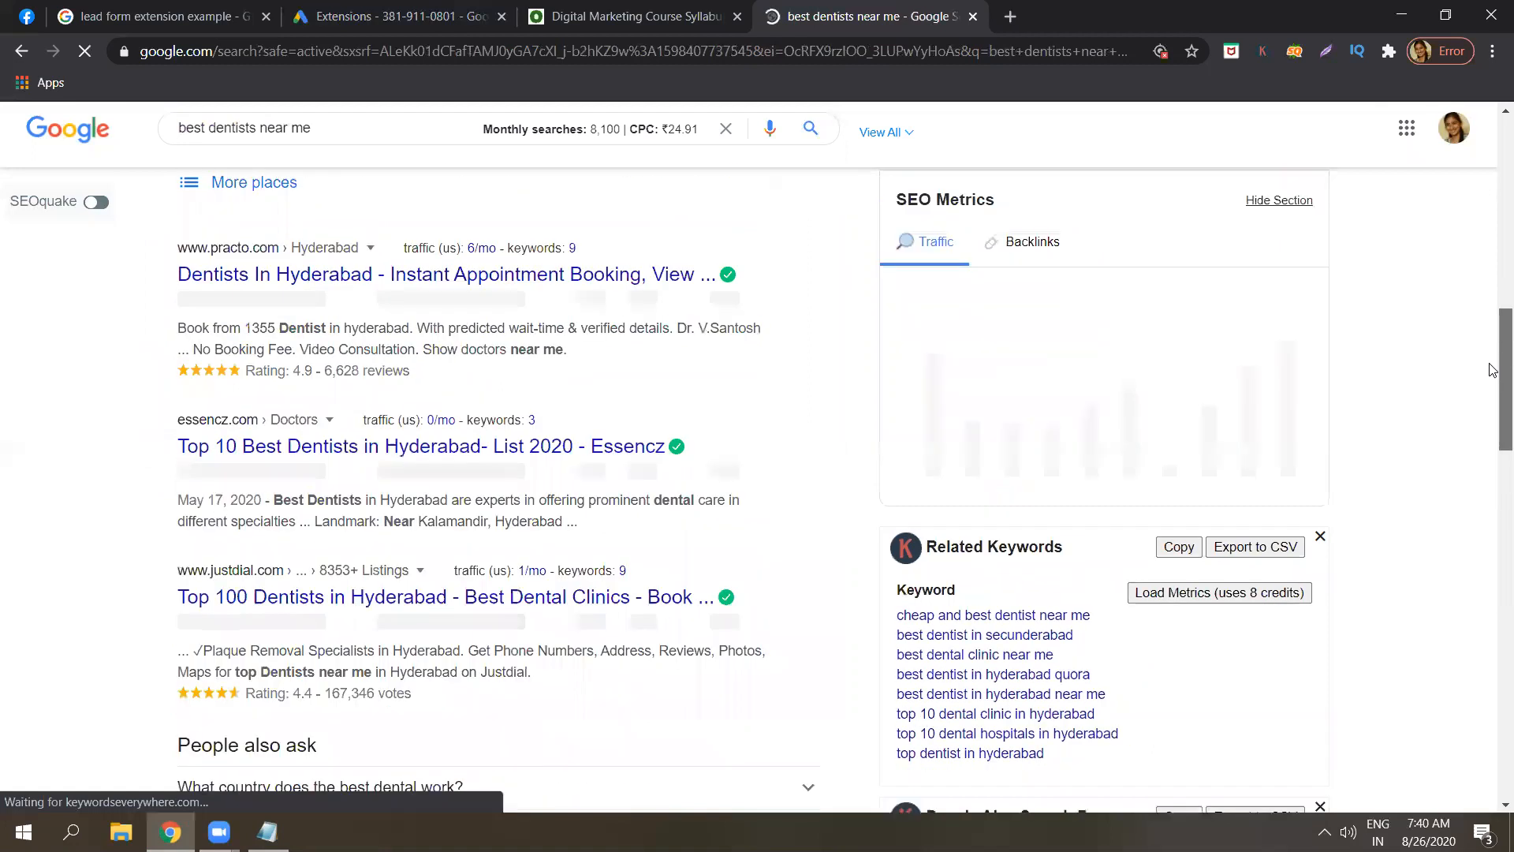
pyautogui.scroll(-1, 1493, 369)
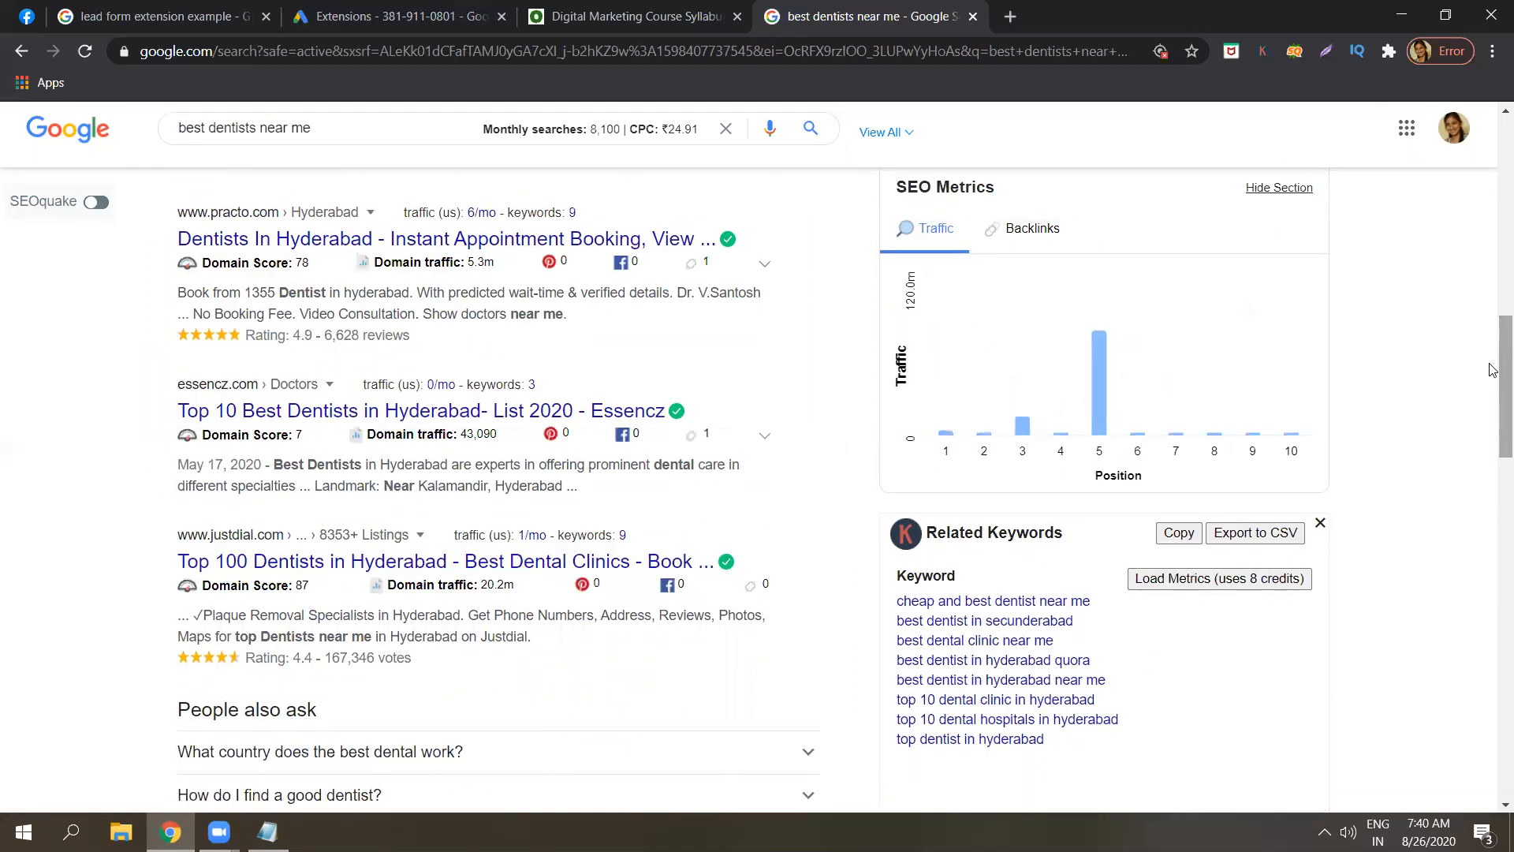
pyautogui.moveTo(1494, 365); pyautogui.dragTo(1493, 250)
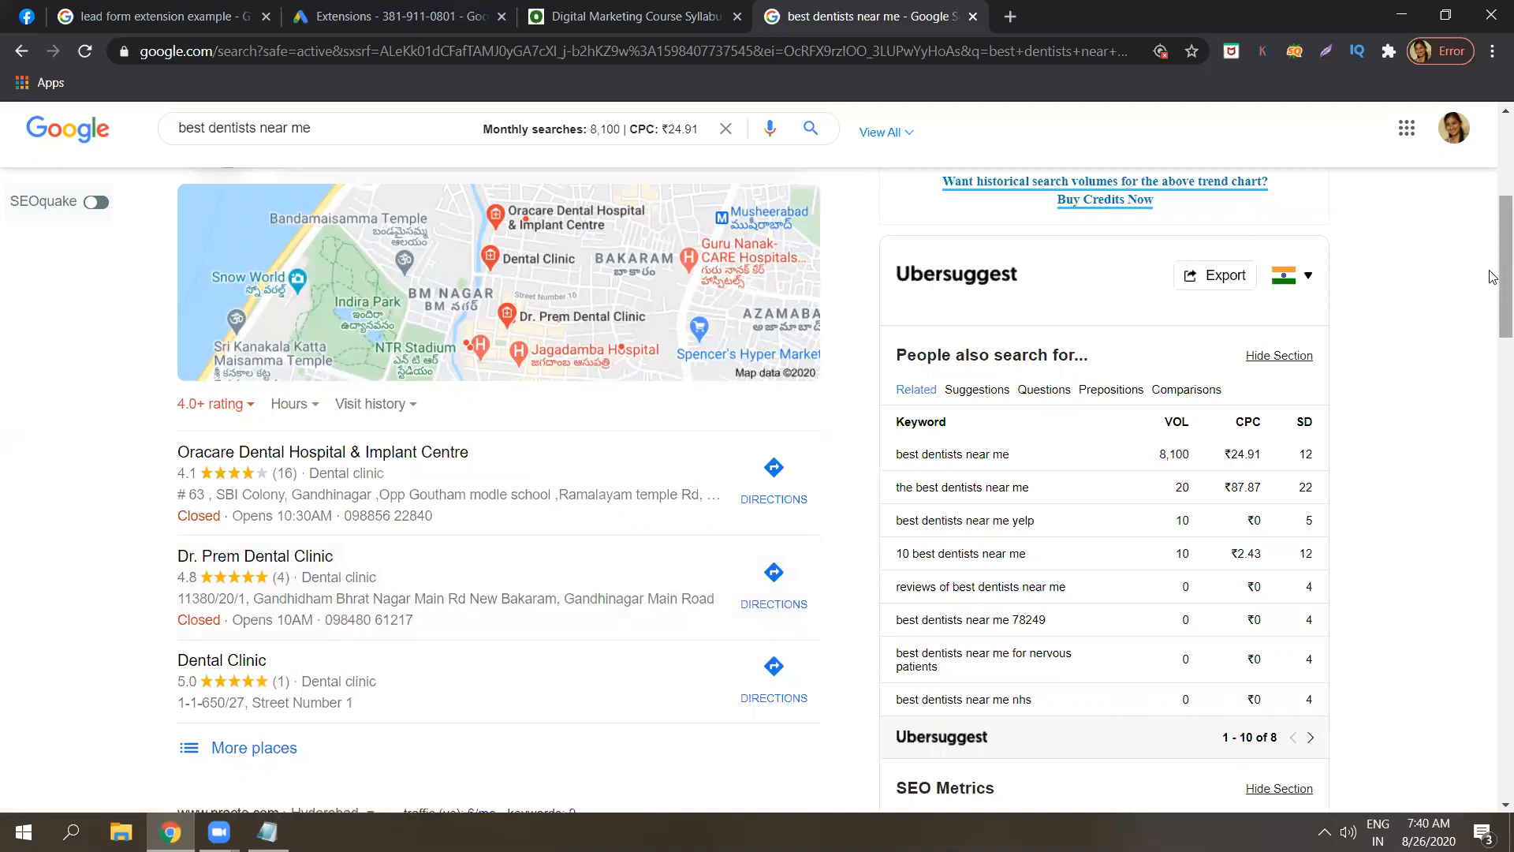
pyautogui.moveTo(1493, 277); pyautogui.dragTo(1493, 305)
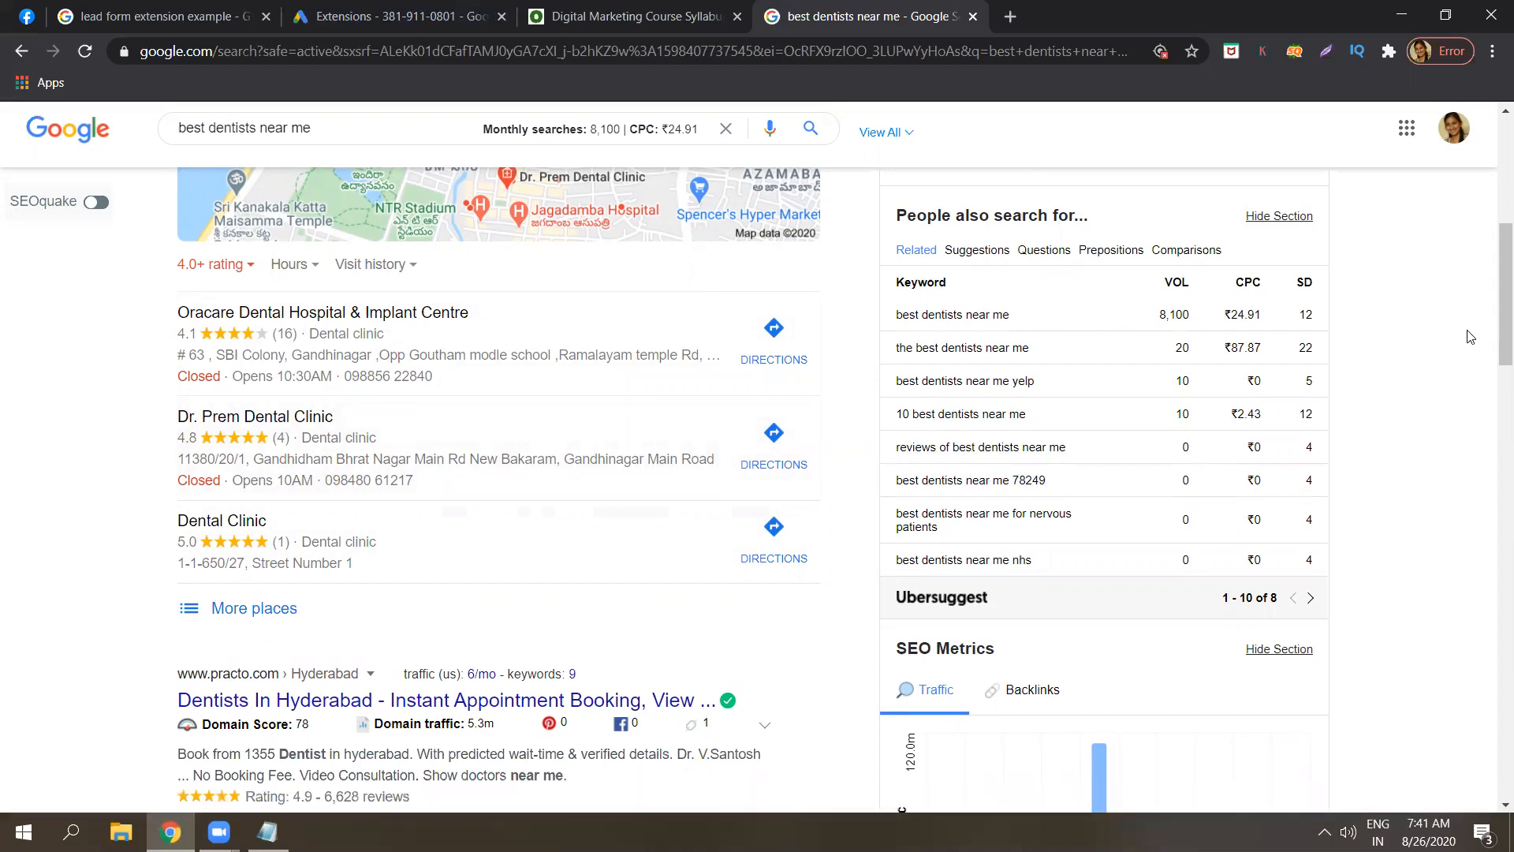
pyautogui.scroll(-20, 1491, 298)
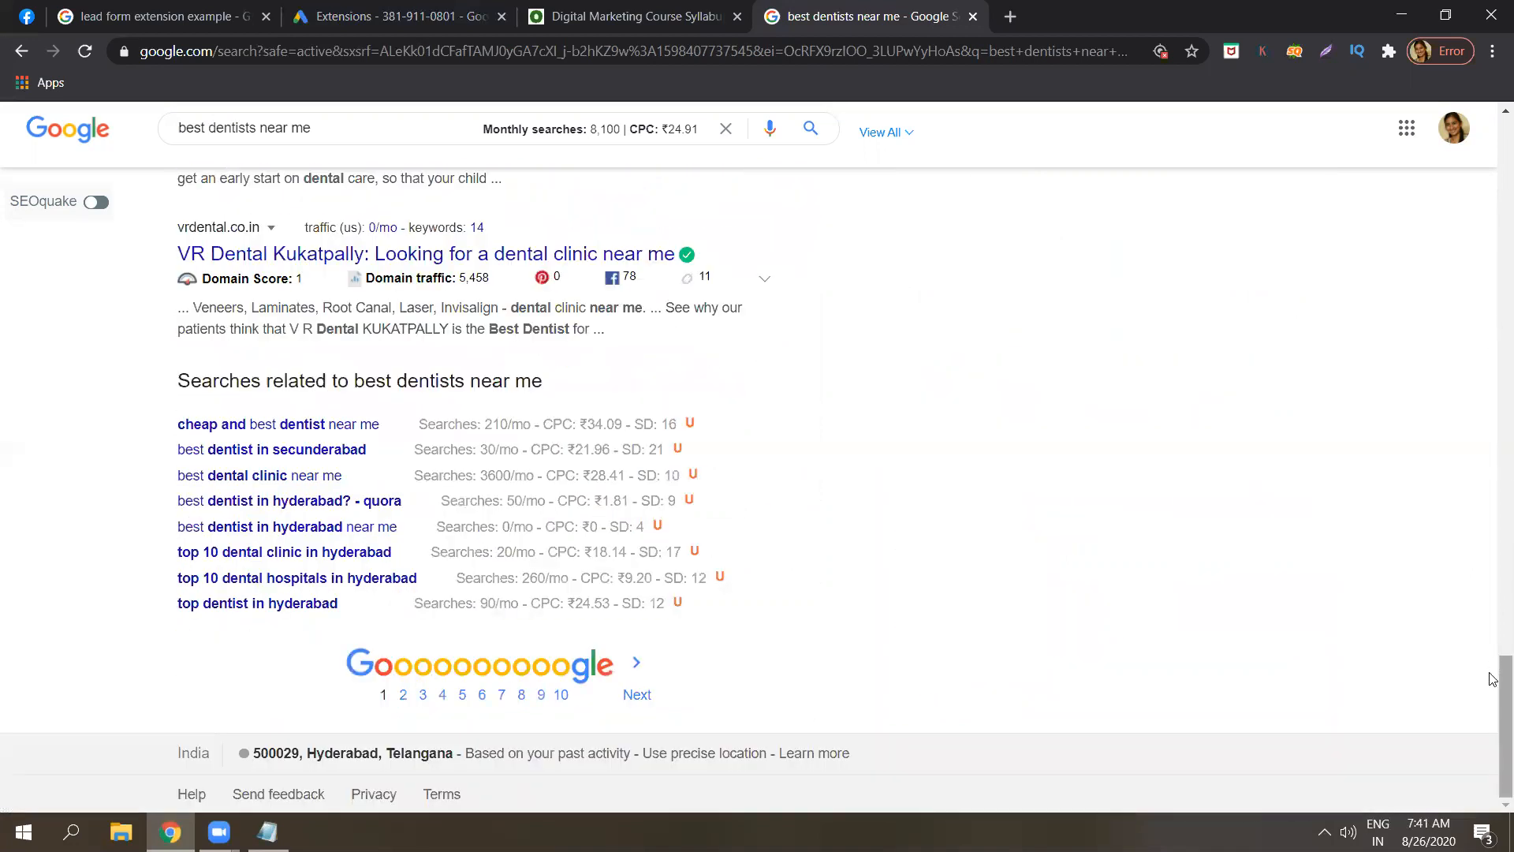
pyautogui.scroll(3, 1493, 618)
pyautogui.scroll(20, 1488, 362)
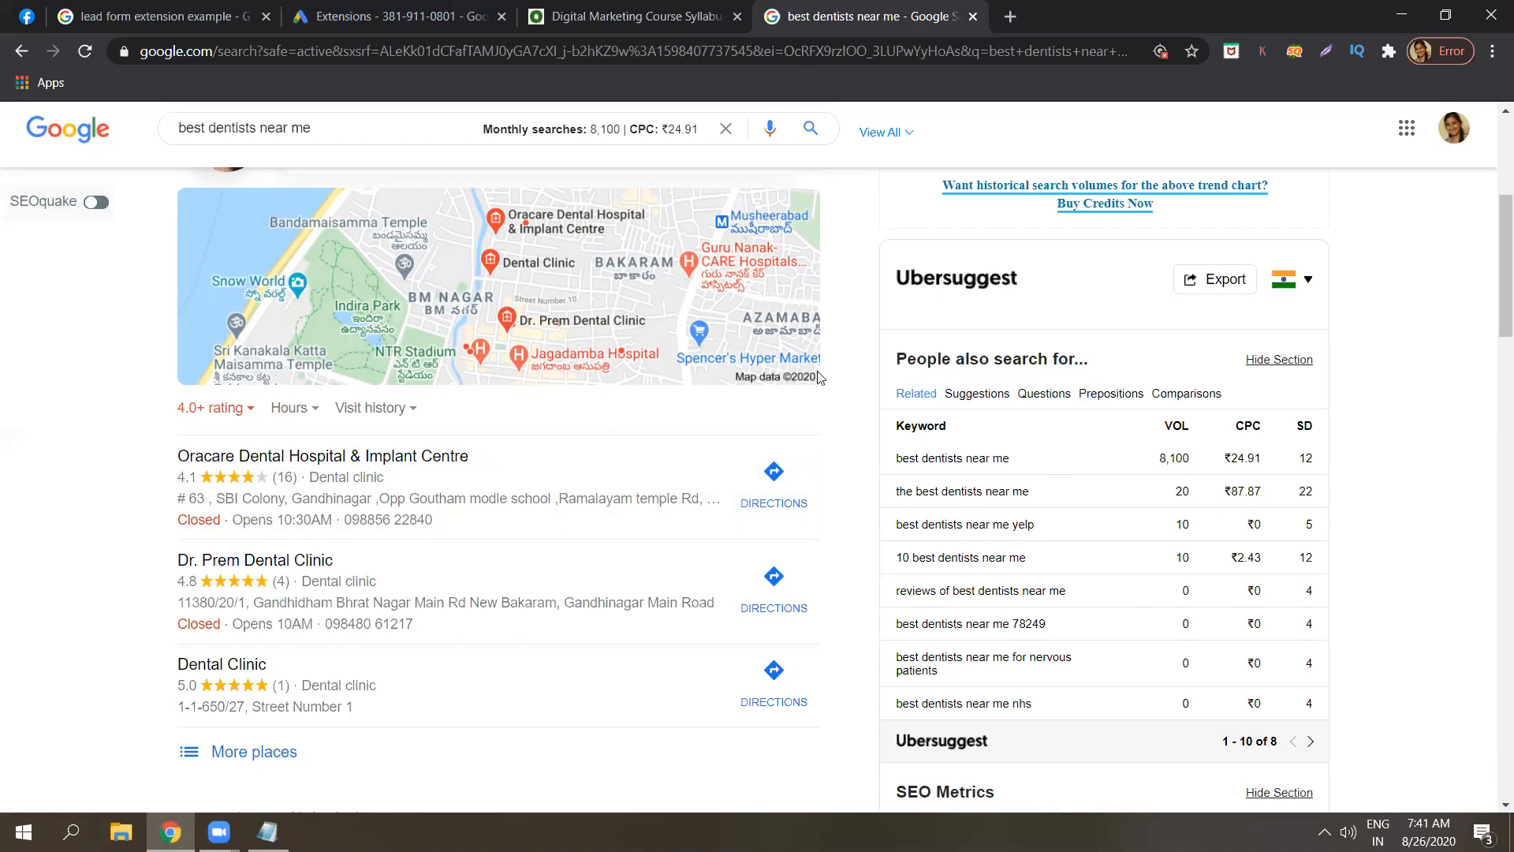
pyautogui.moveTo(1502, 302)
pyautogui.mouseDown()
pyautogui.moveTo(1502, 281)
pyautogui.moveTo(1502, 305)
pyautogui.mouseUp()
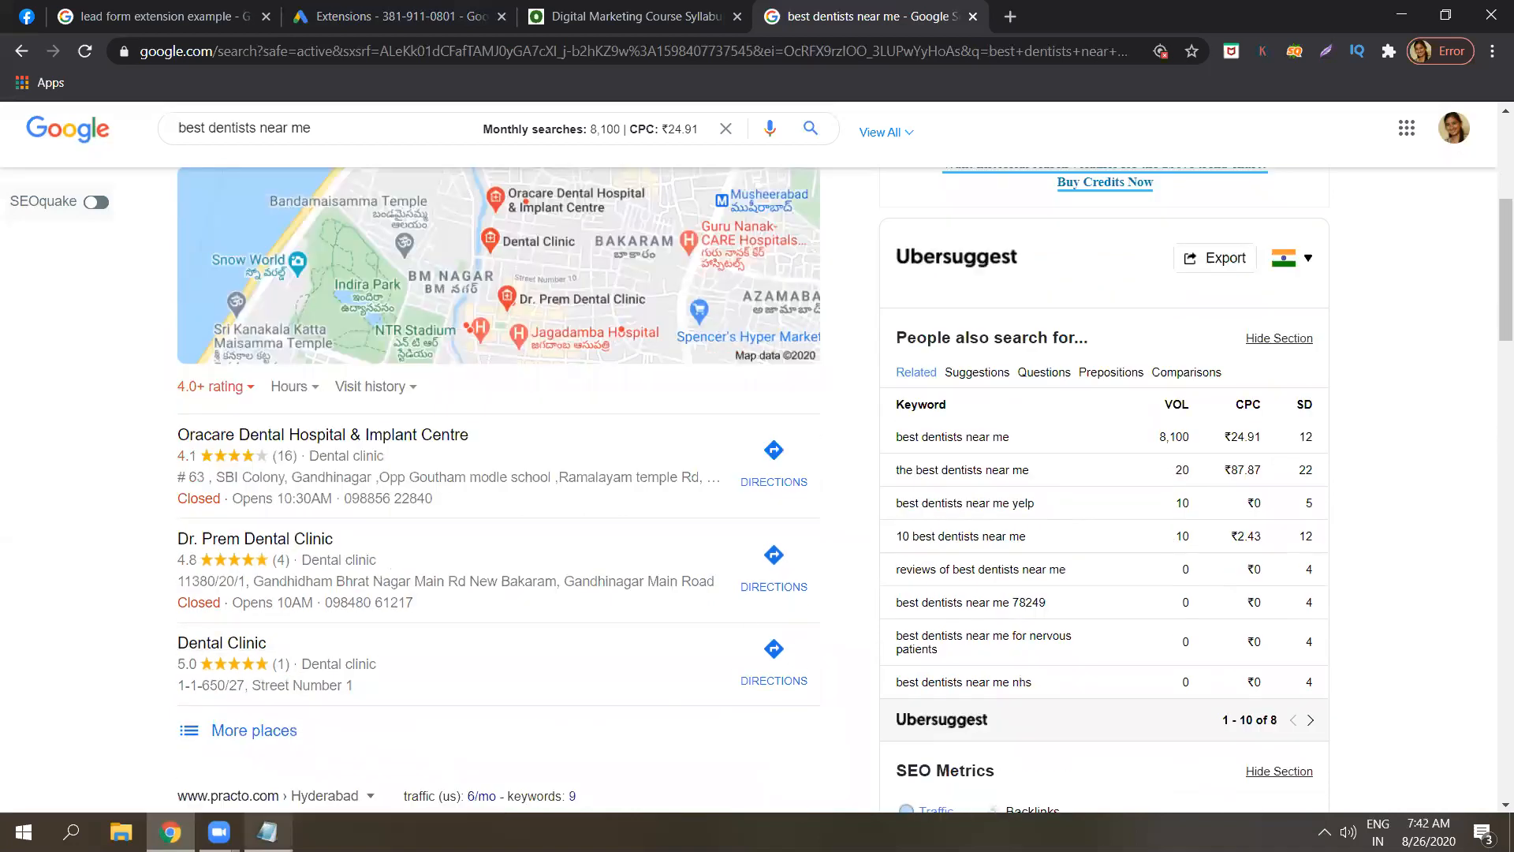
# Delete '( GOOGLE MY BUSINESS - AD )' from note 6, then show the Digital Marketing Course Syllabus page.
pyautogui.click(267, 832)
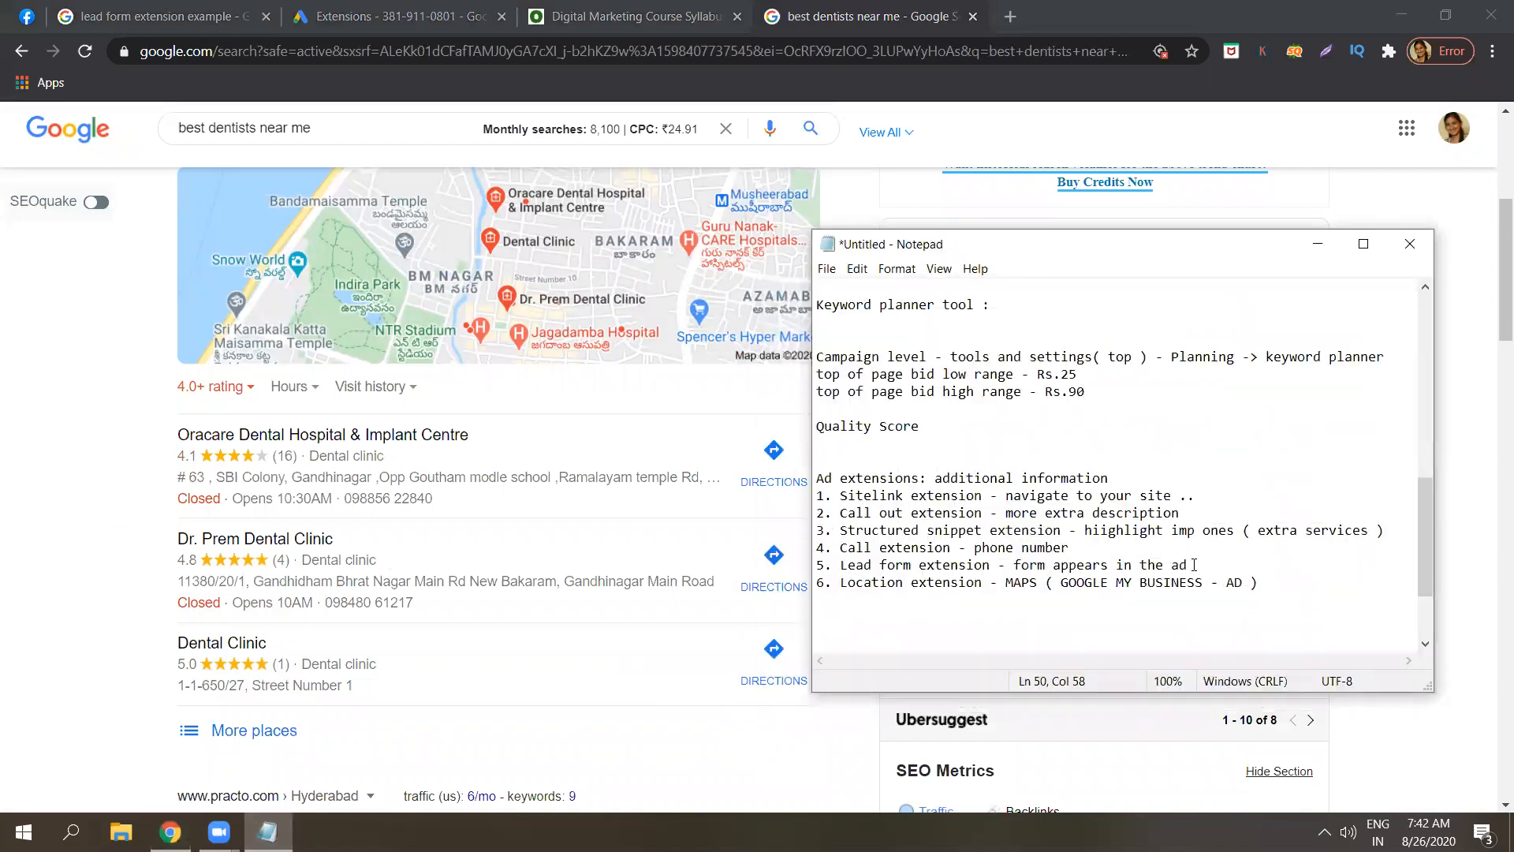
pyautogui.moveTo(1259, 585); pyautogui.dragTo(1047, 585)
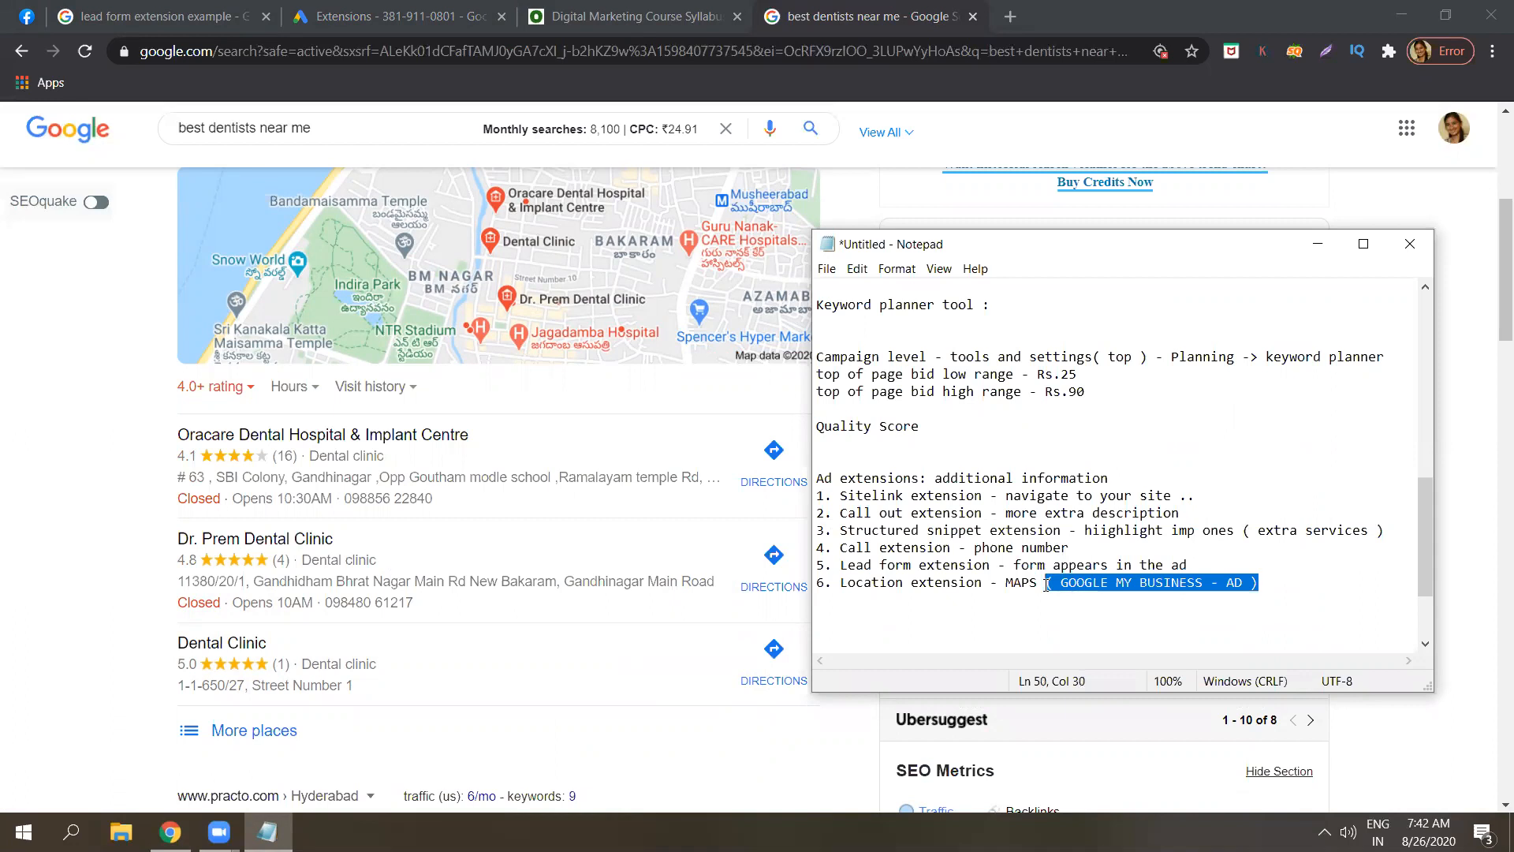
pyautogui.press('BackSpace')
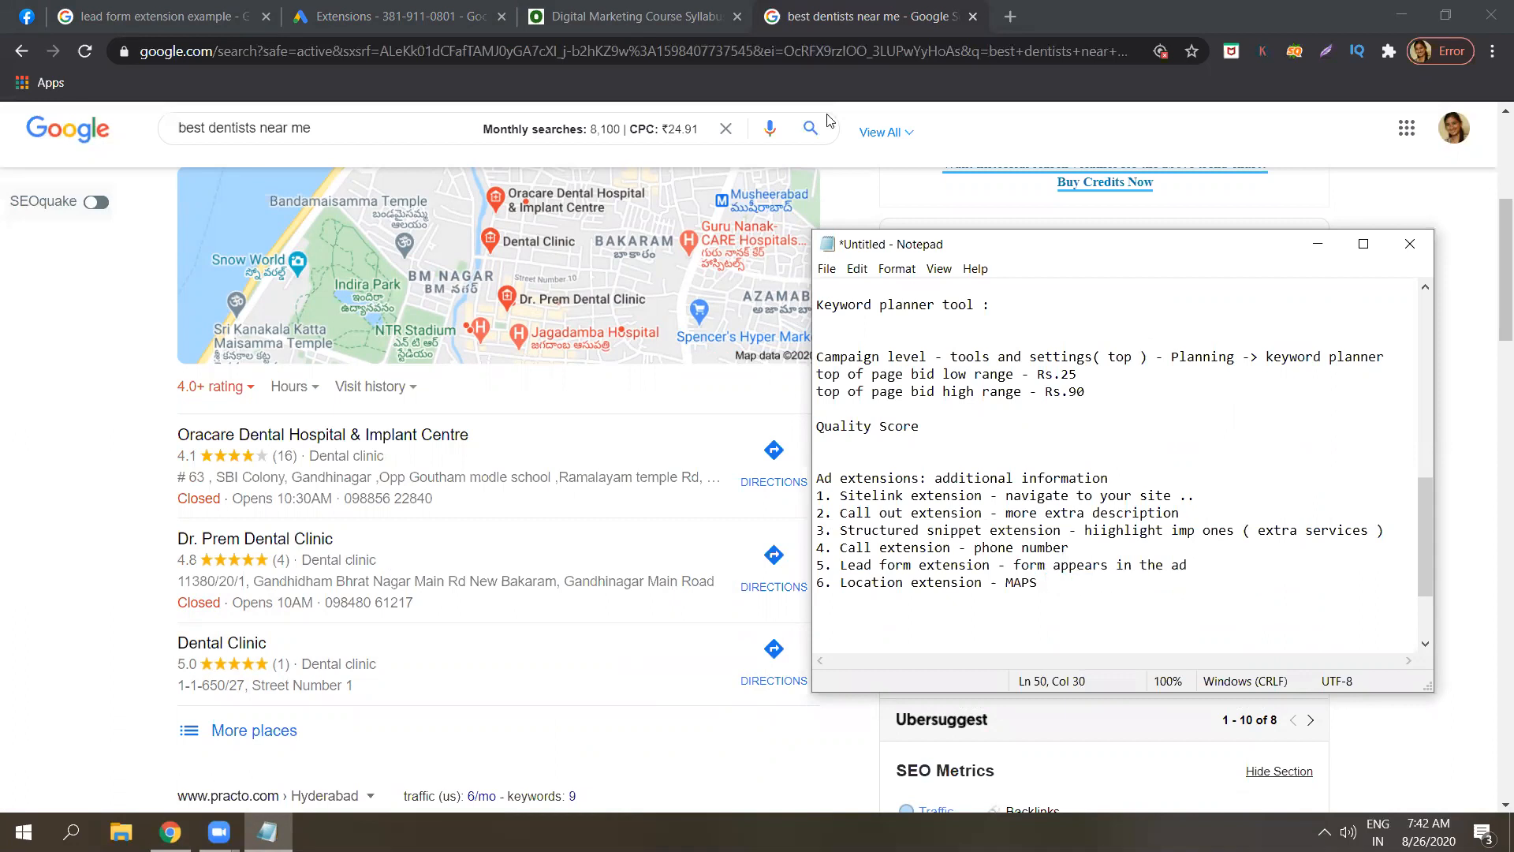
pyautogui.click(683, 21)
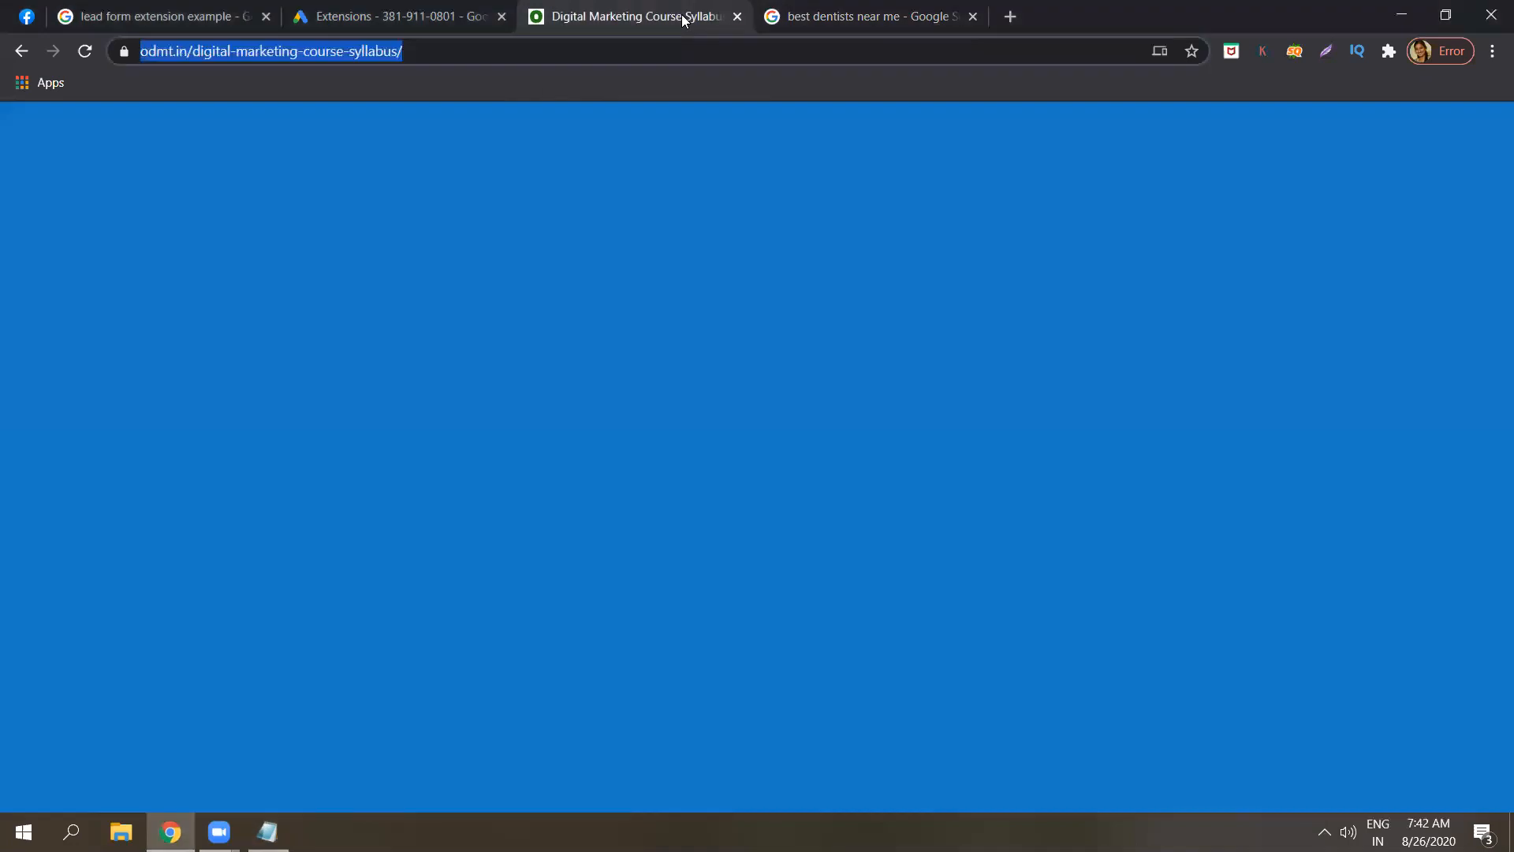
# From the Extensions tab's + menu, begin creating an affiliate location extension.
pyautogui.click(454, 15)
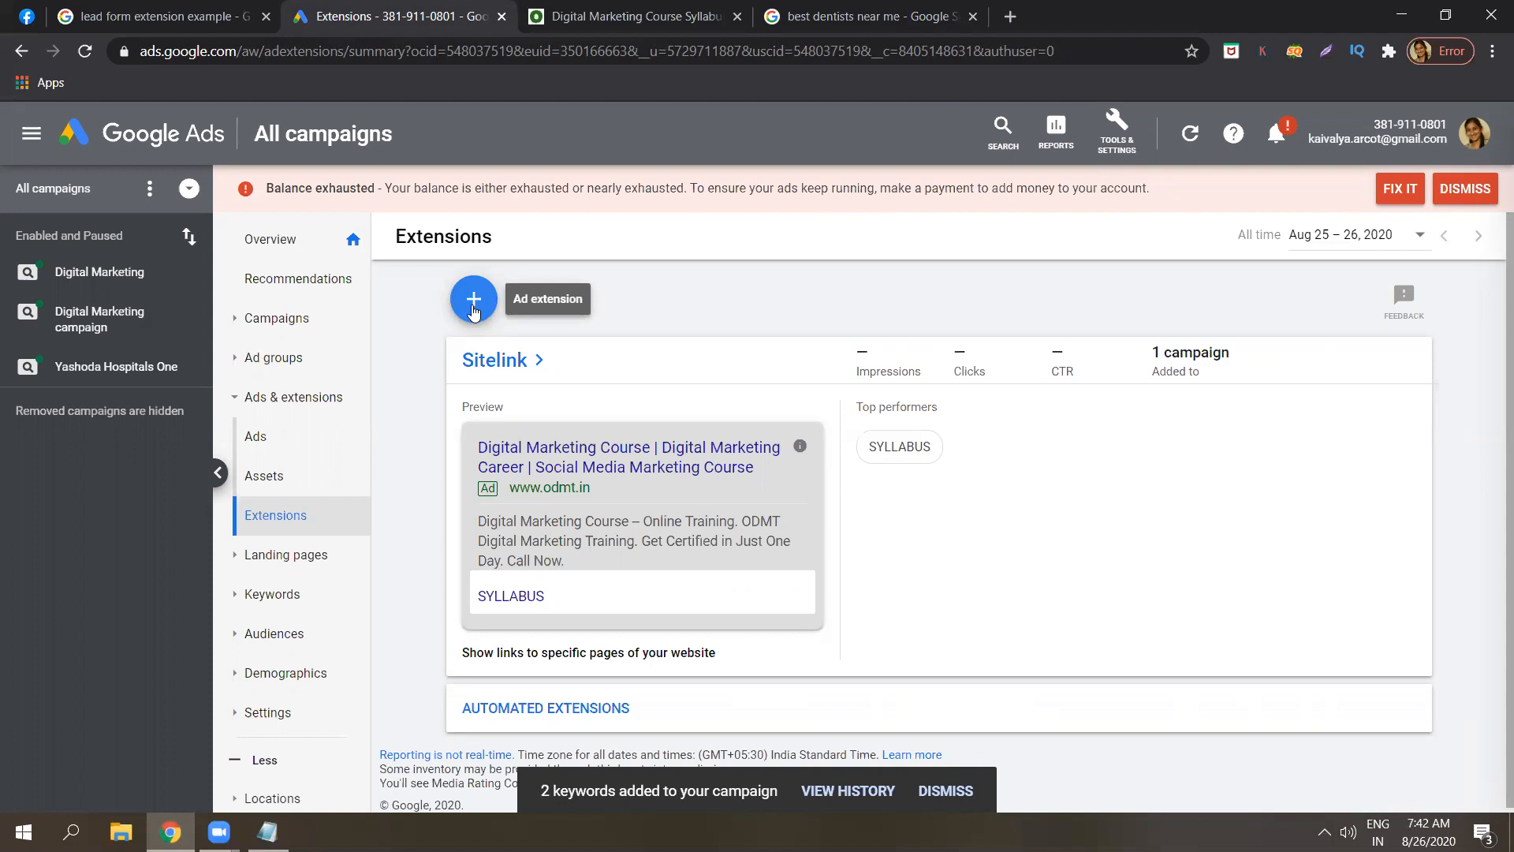
pyautogui.click(477, 314)
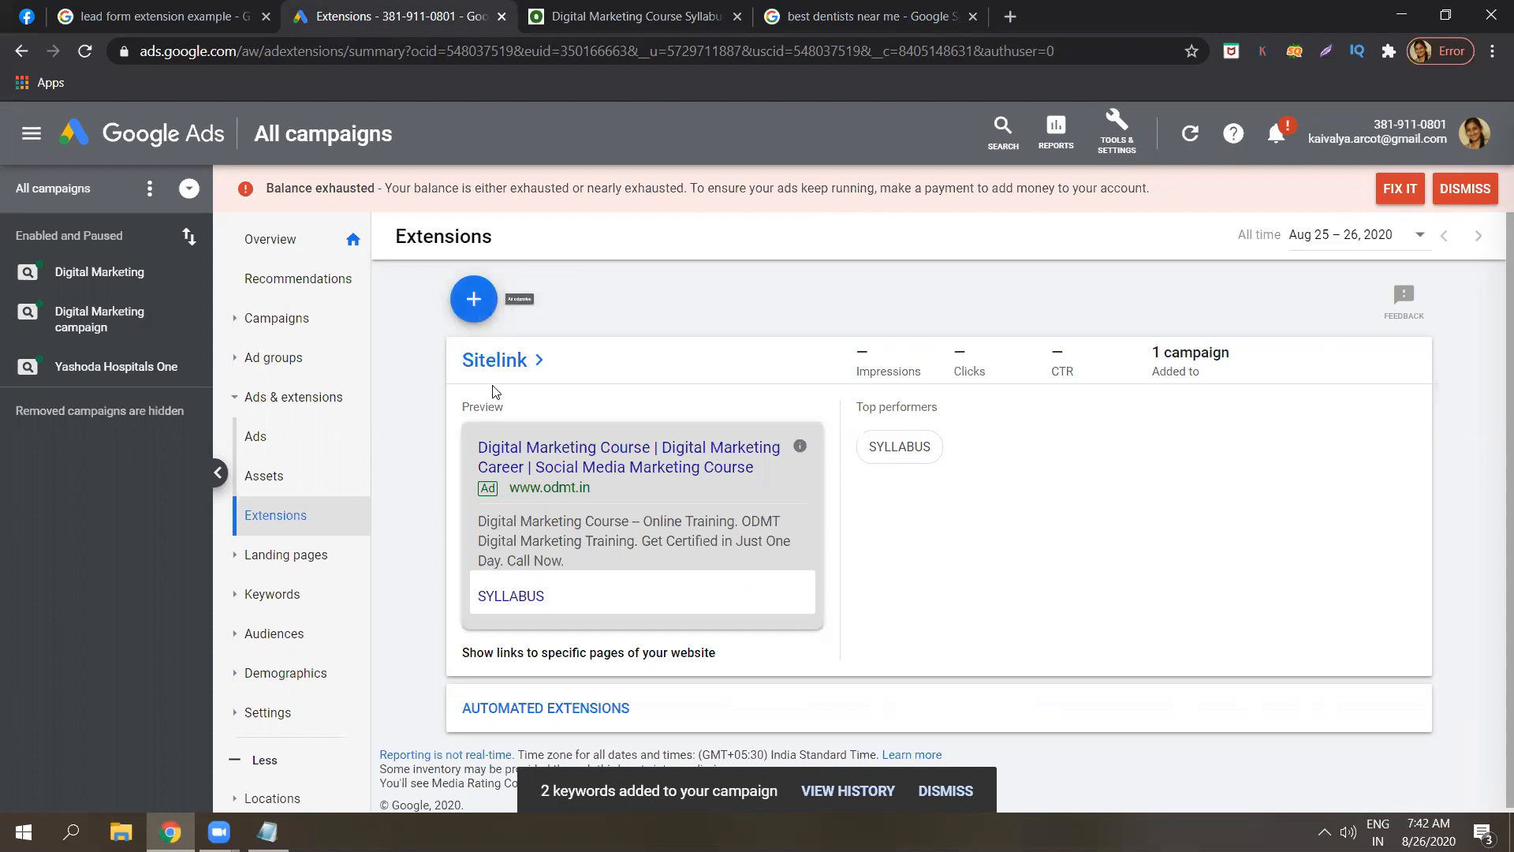
pyautogui.click(480, 316)
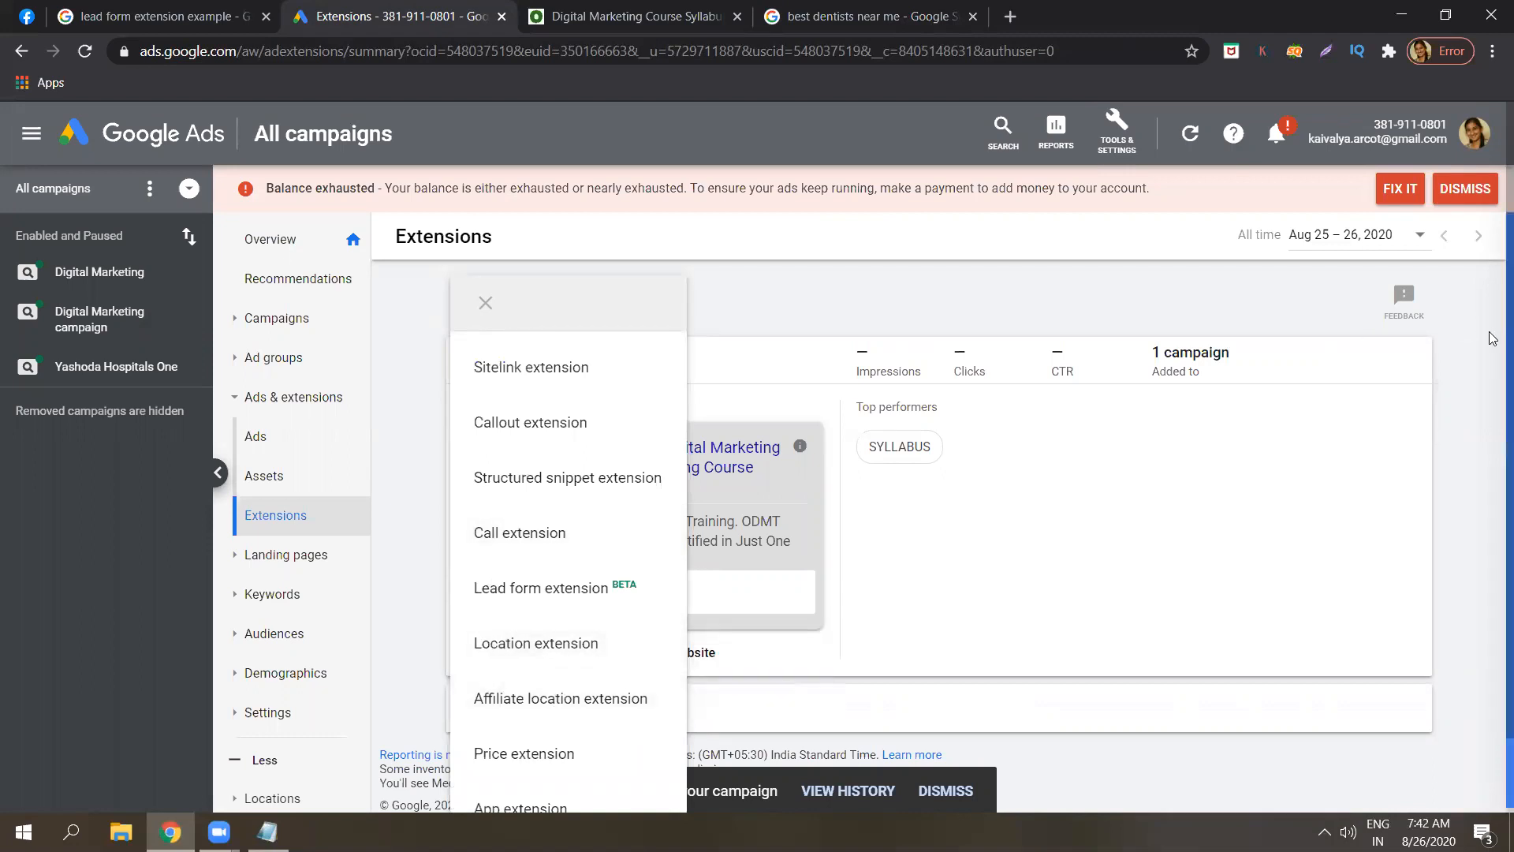
pyautogui.click(1490, 440)
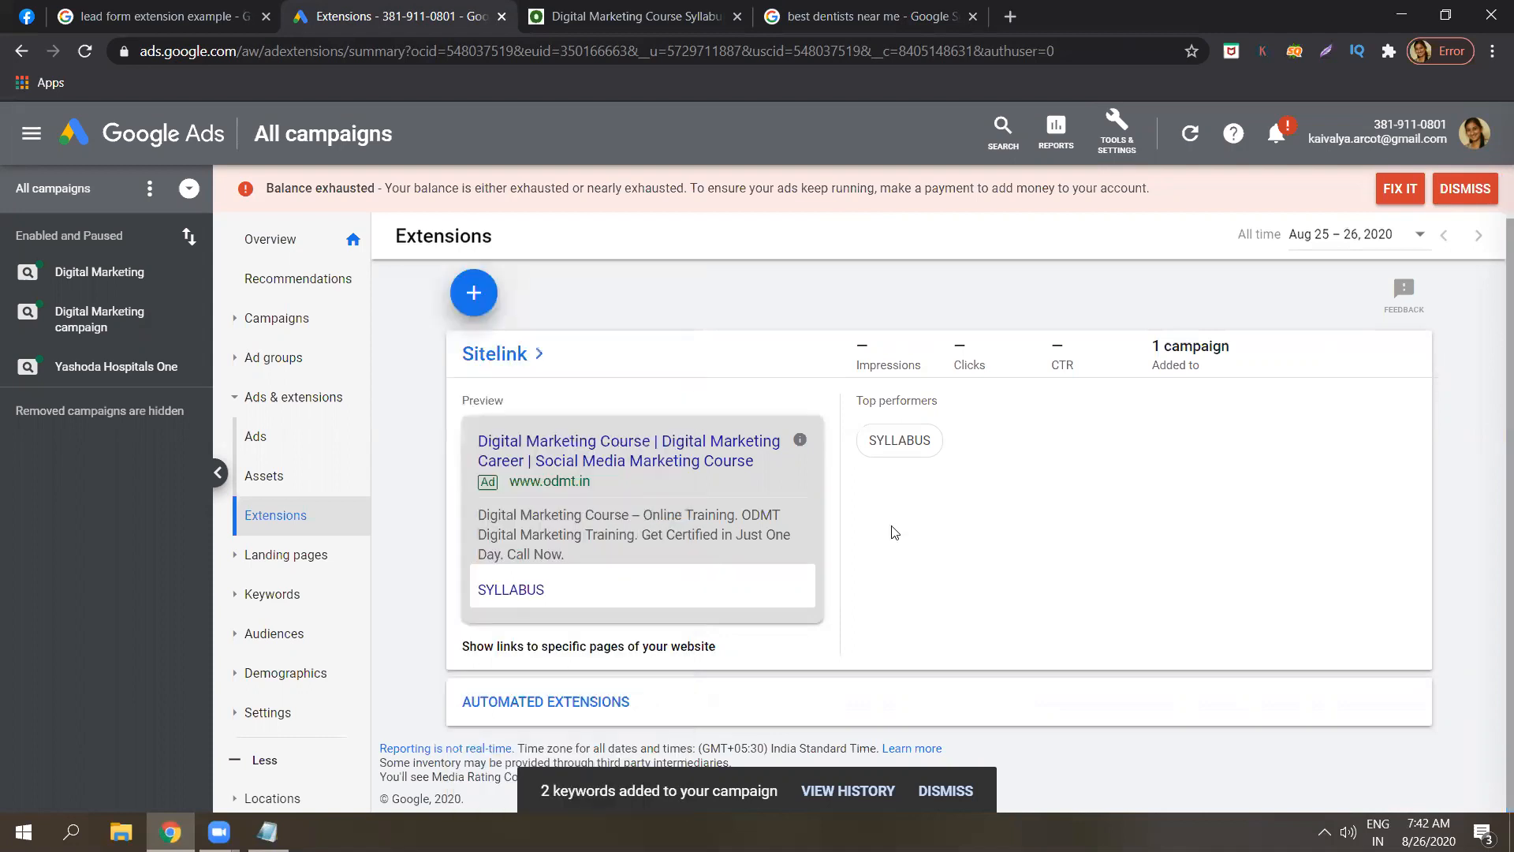
pyautogui.click(472, 296)
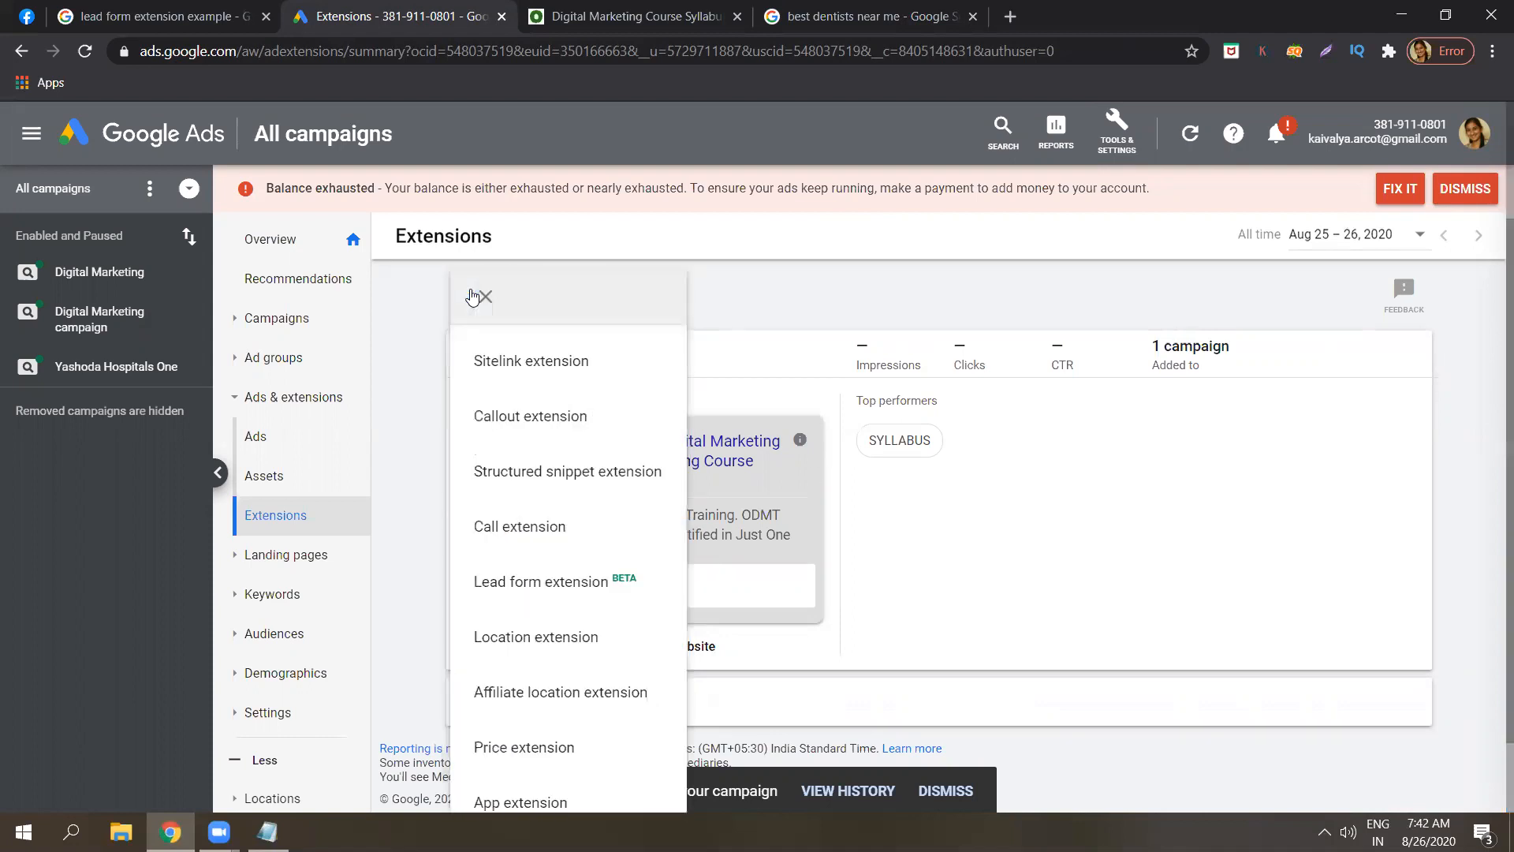
pyautogui.click(518, 697)
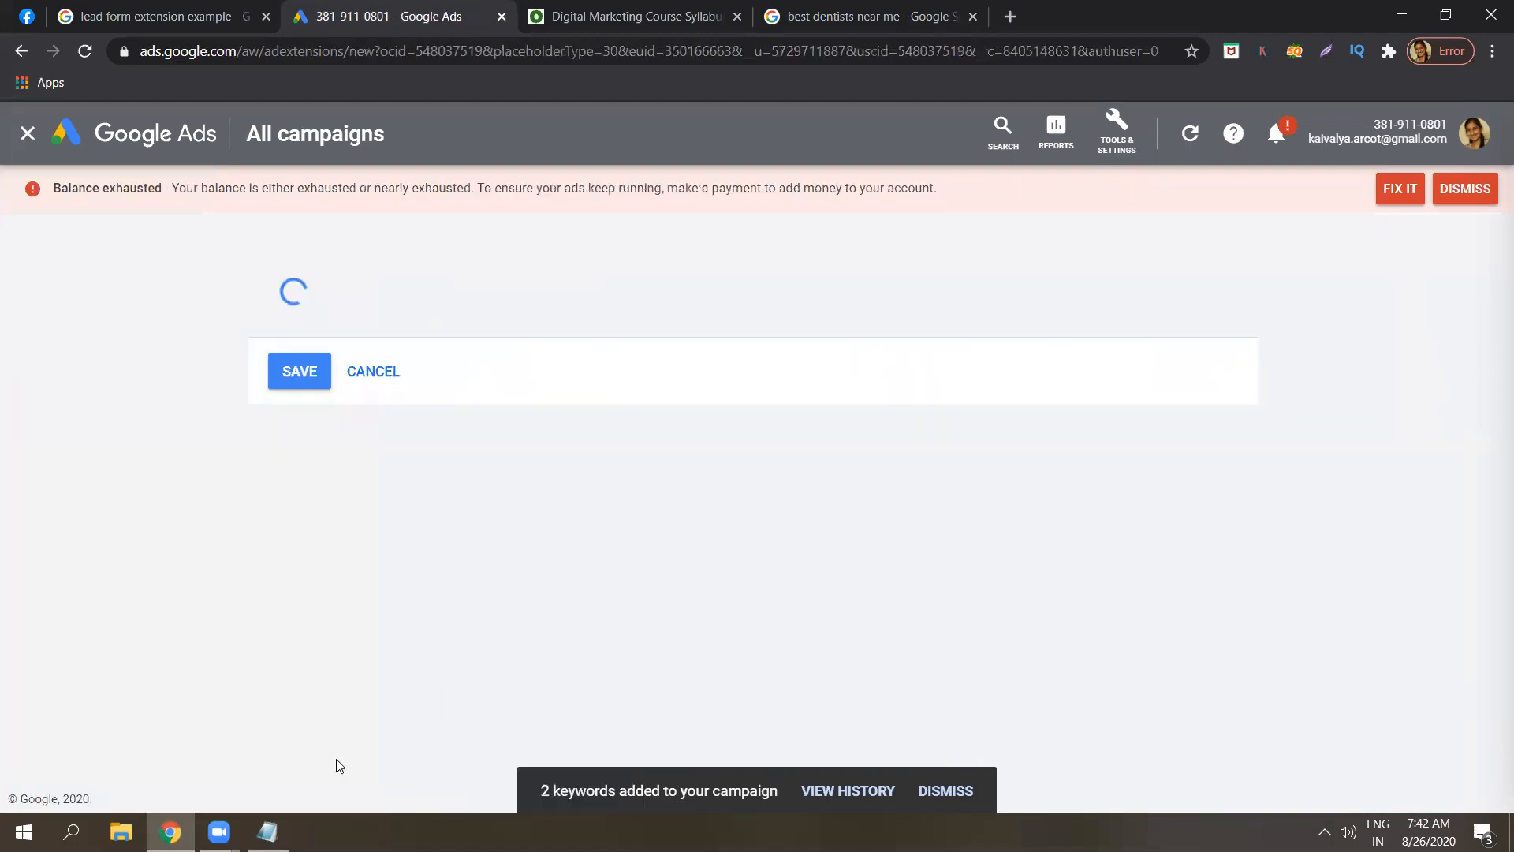
# Add '7. Affiliate location extension -' as a new line below item 6 in Notepad.
pyautogui.click(268, 833)
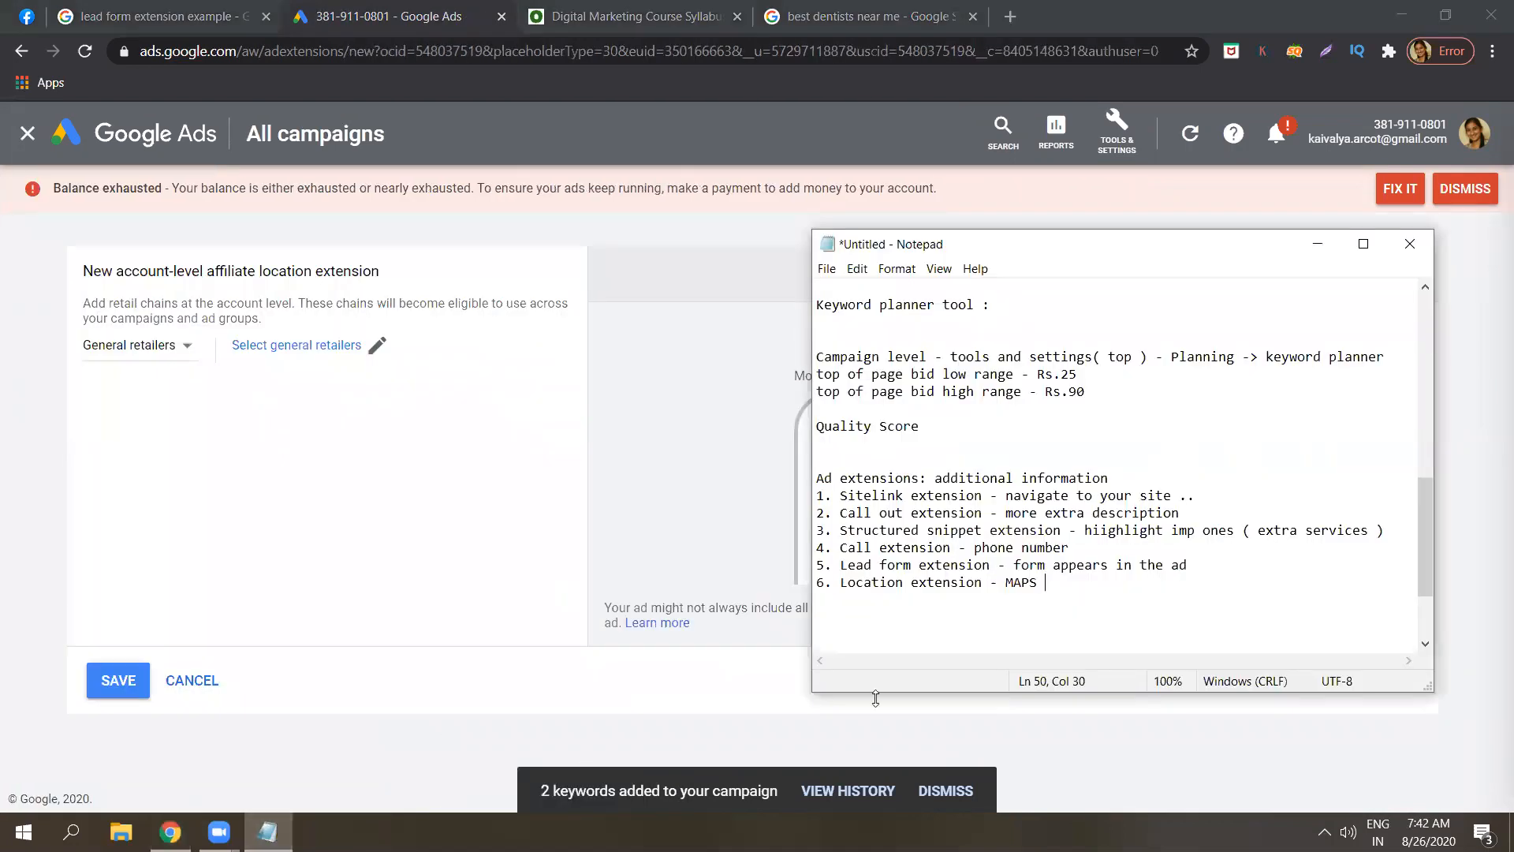
pyautogui.press('Return')
pyautogui.write('7.')
pyautogui.press('capslock')
pyautogui.write('A')
pyautogui.press('capslock')
pyautogui.write('ffi')
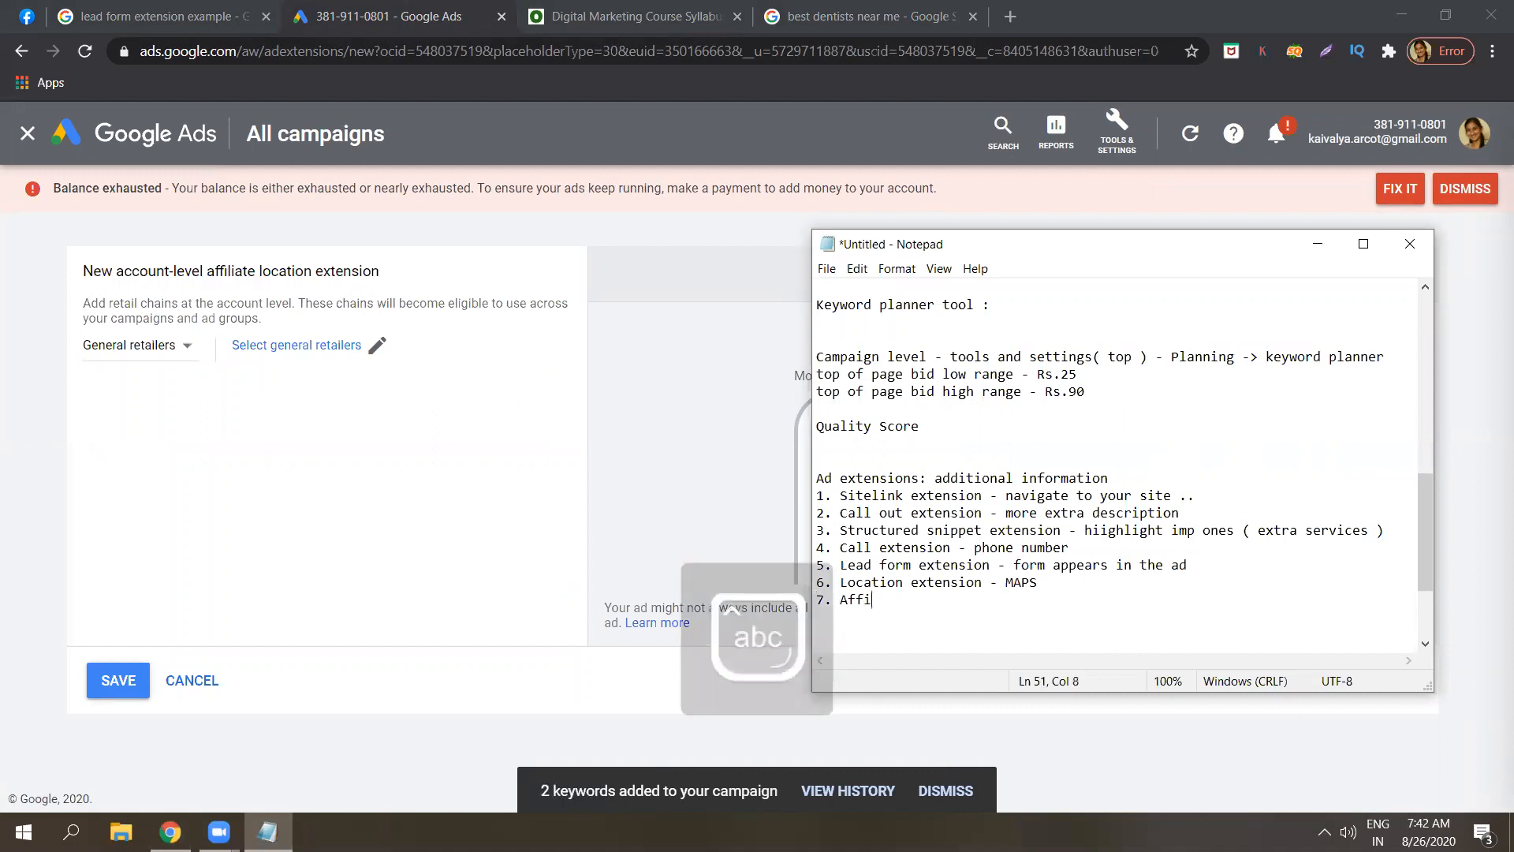
pyautogui.write('liate ')
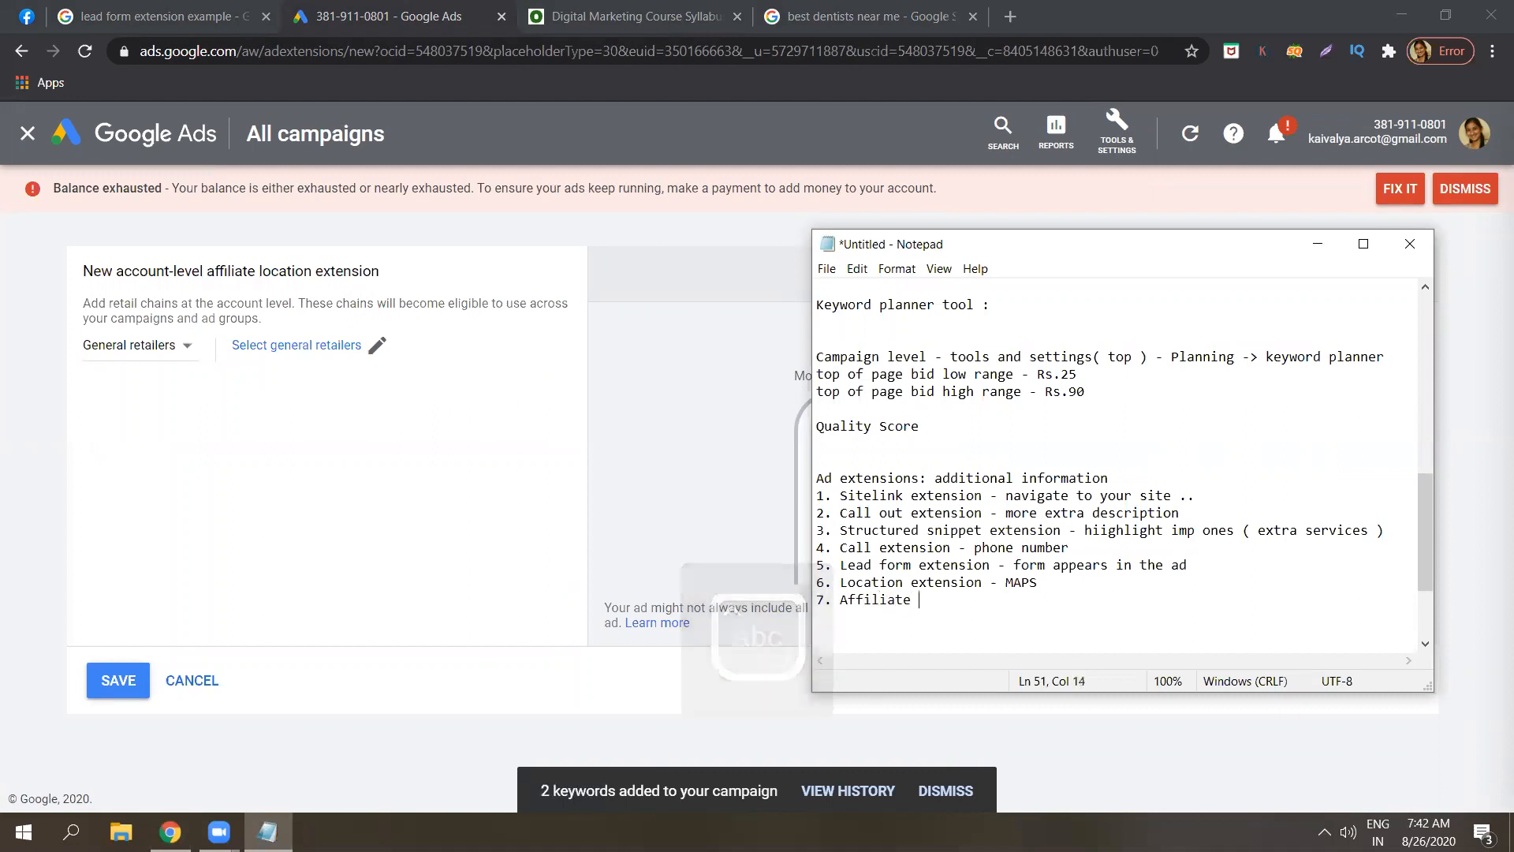
pyautogui.write('locatio')
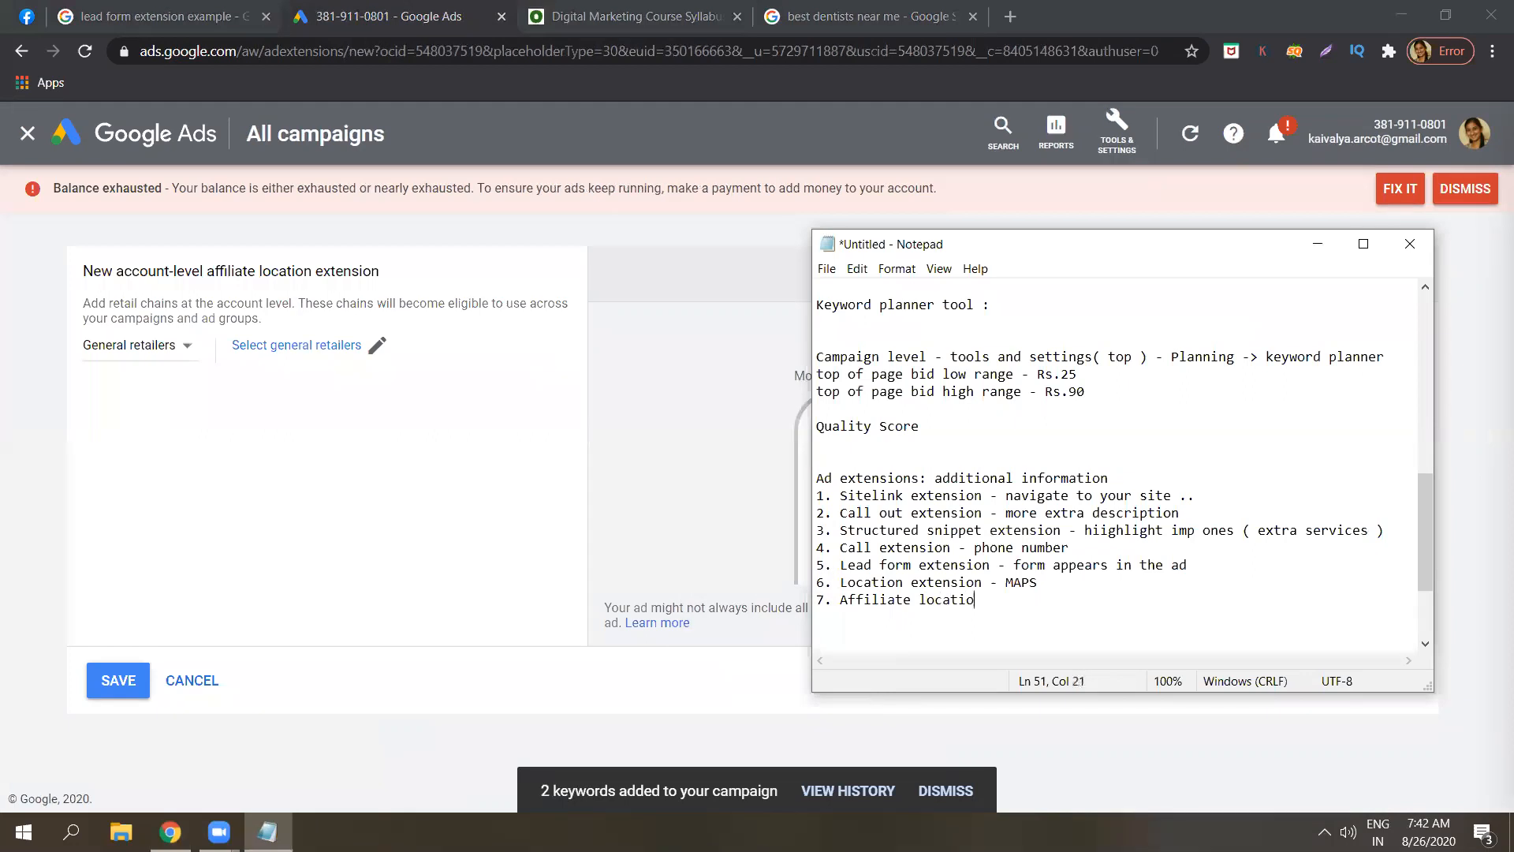
pyautogui.write('n extension -')
# Check the retailer type and chain options, keep General retailers, and cancel the affiliate location form.
pyautogui.click(182, 343)
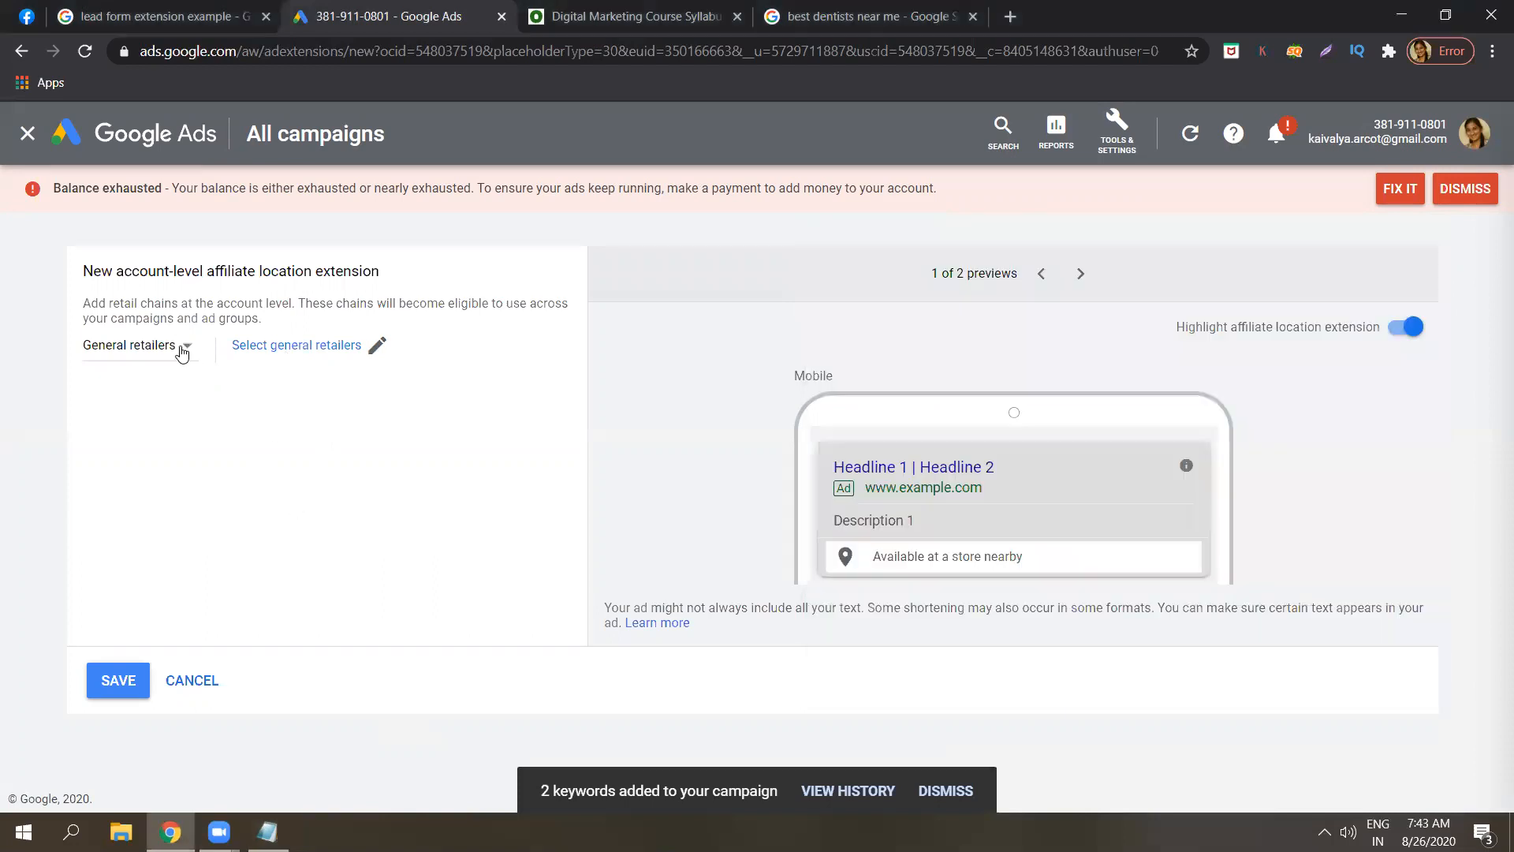
pyautogui.click(182, 352)
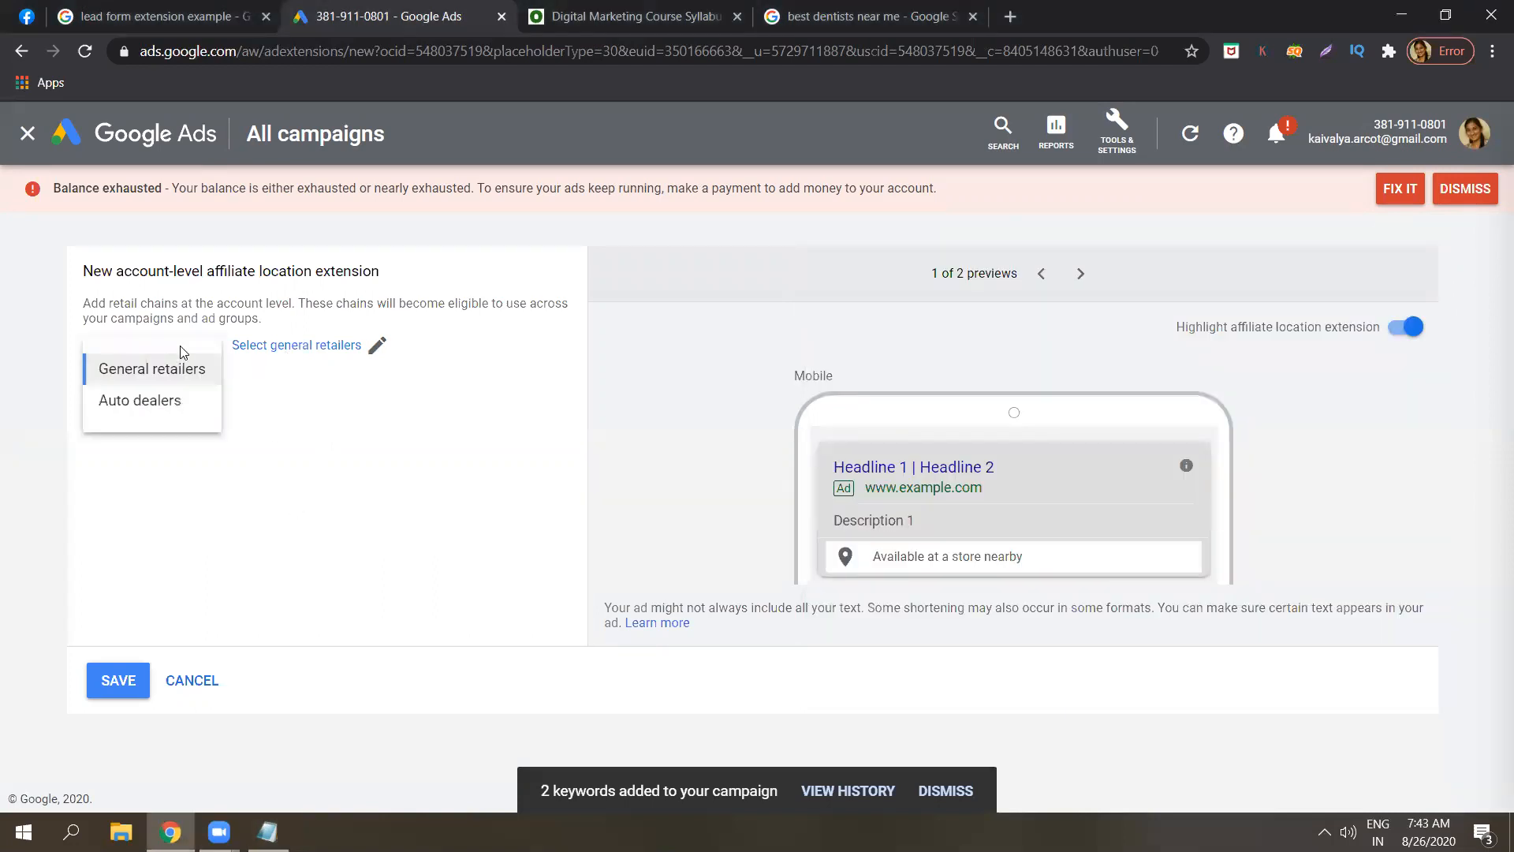
pyautogui.click(54, 509)
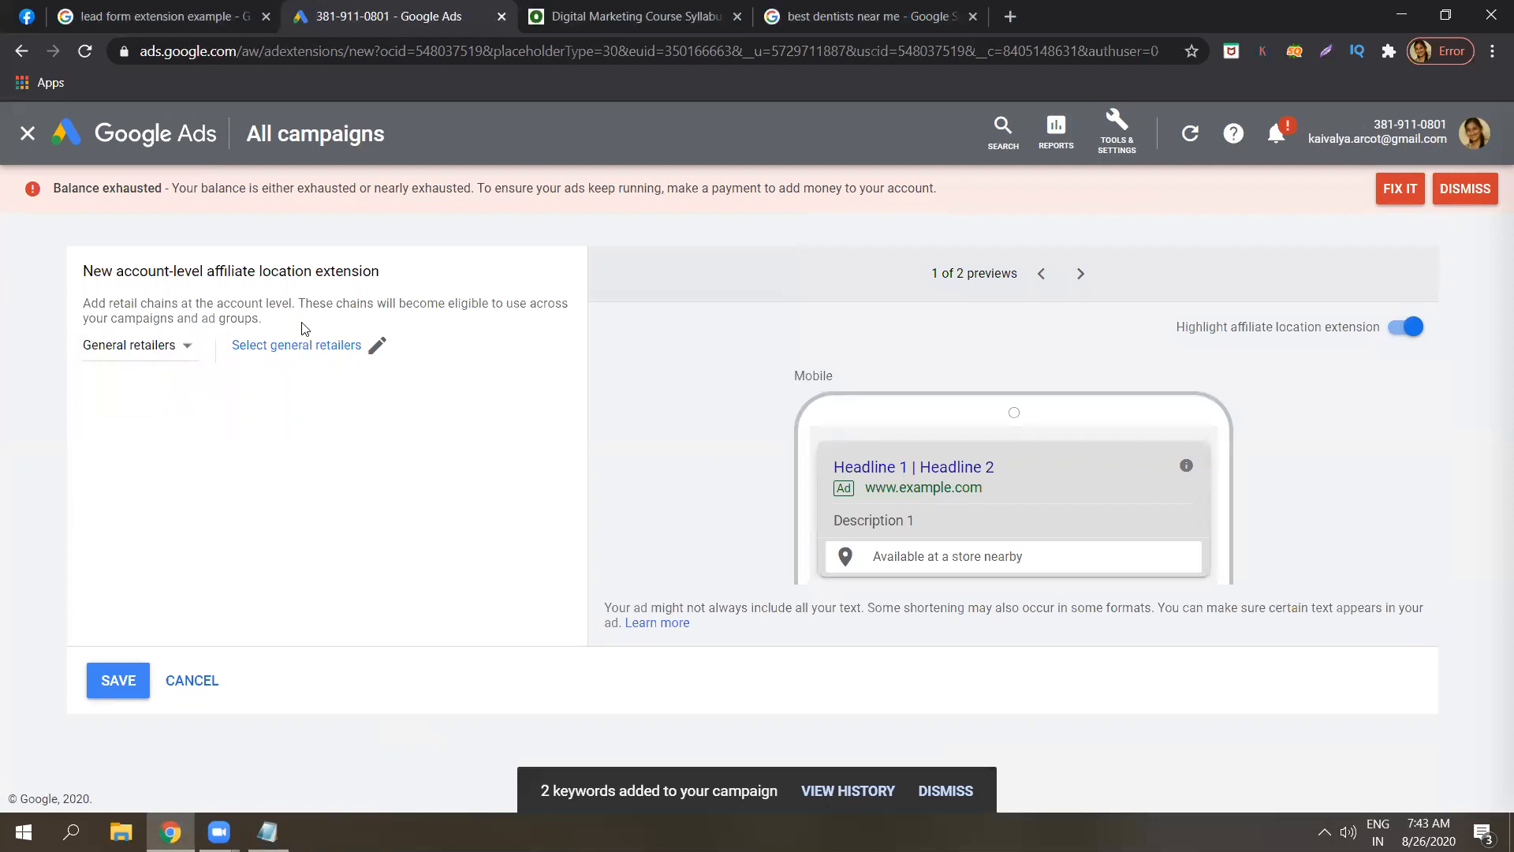
pyautogui.click(345, 347)
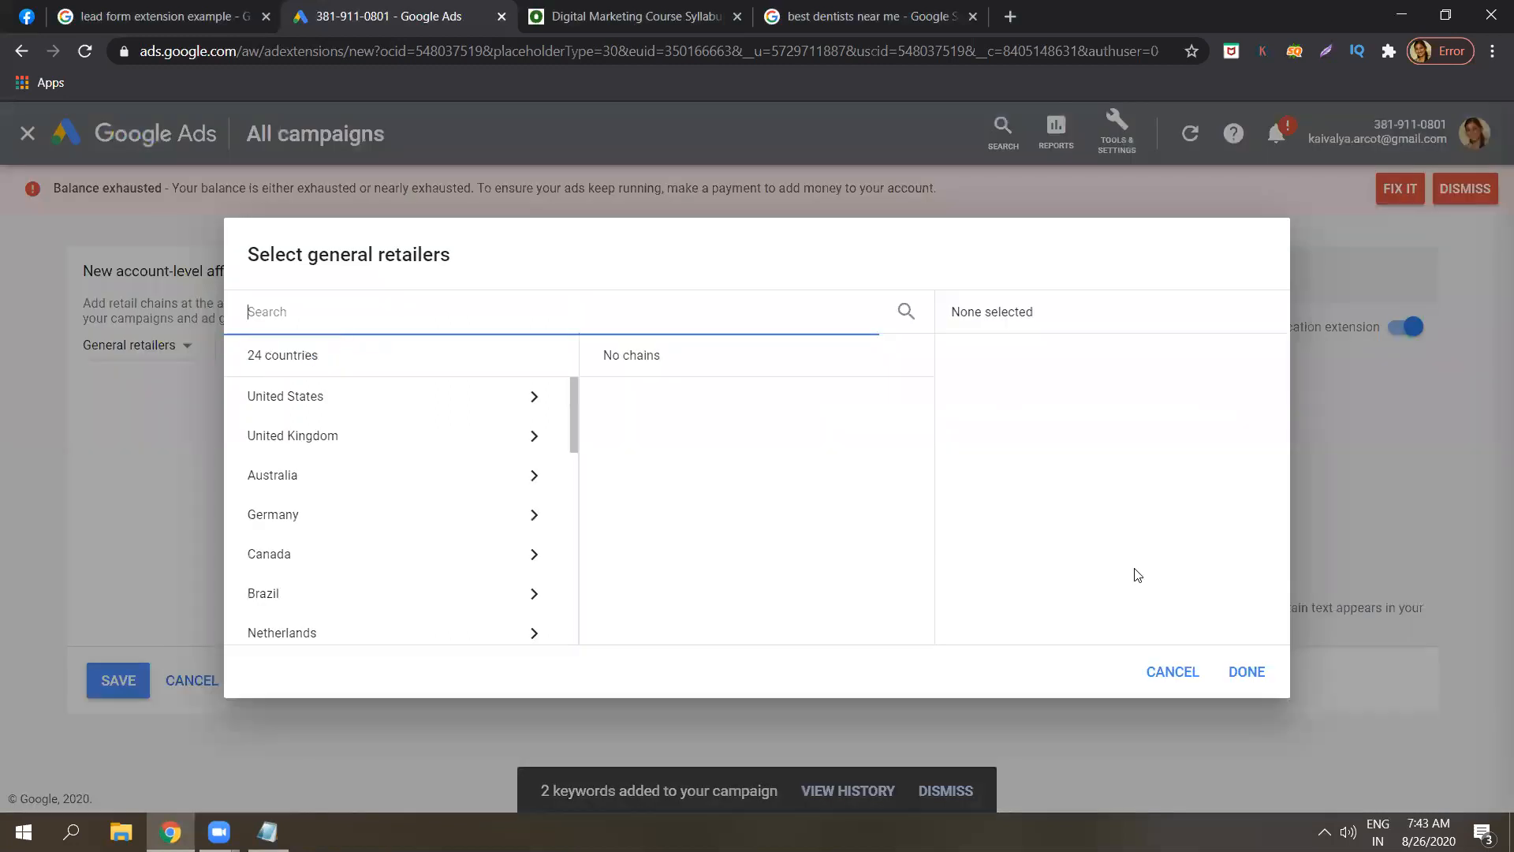
pyautogui.click(1173, 673)
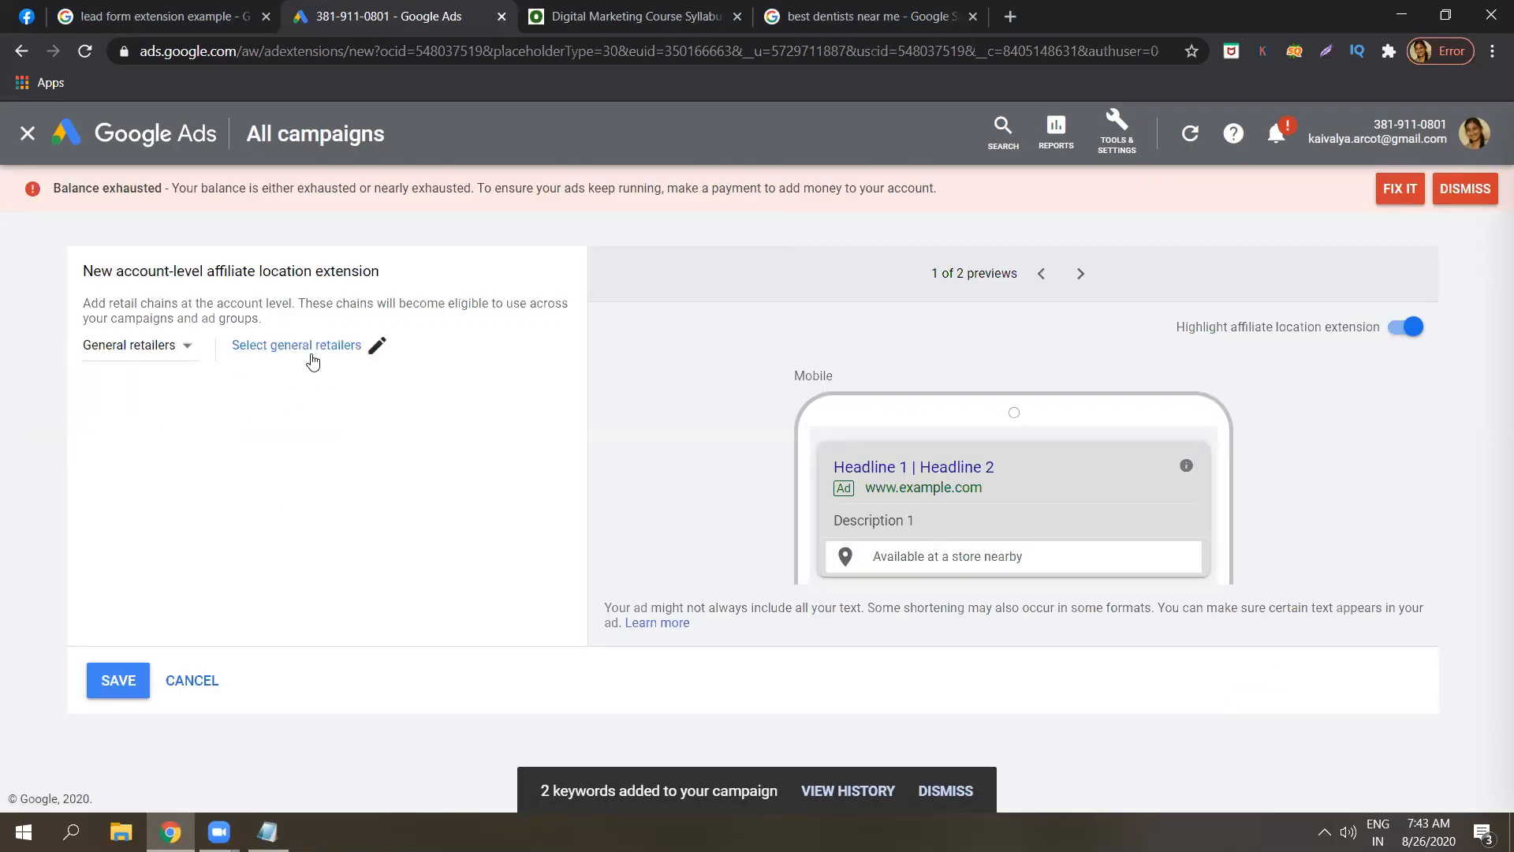
pyautogui.click(201, 359)
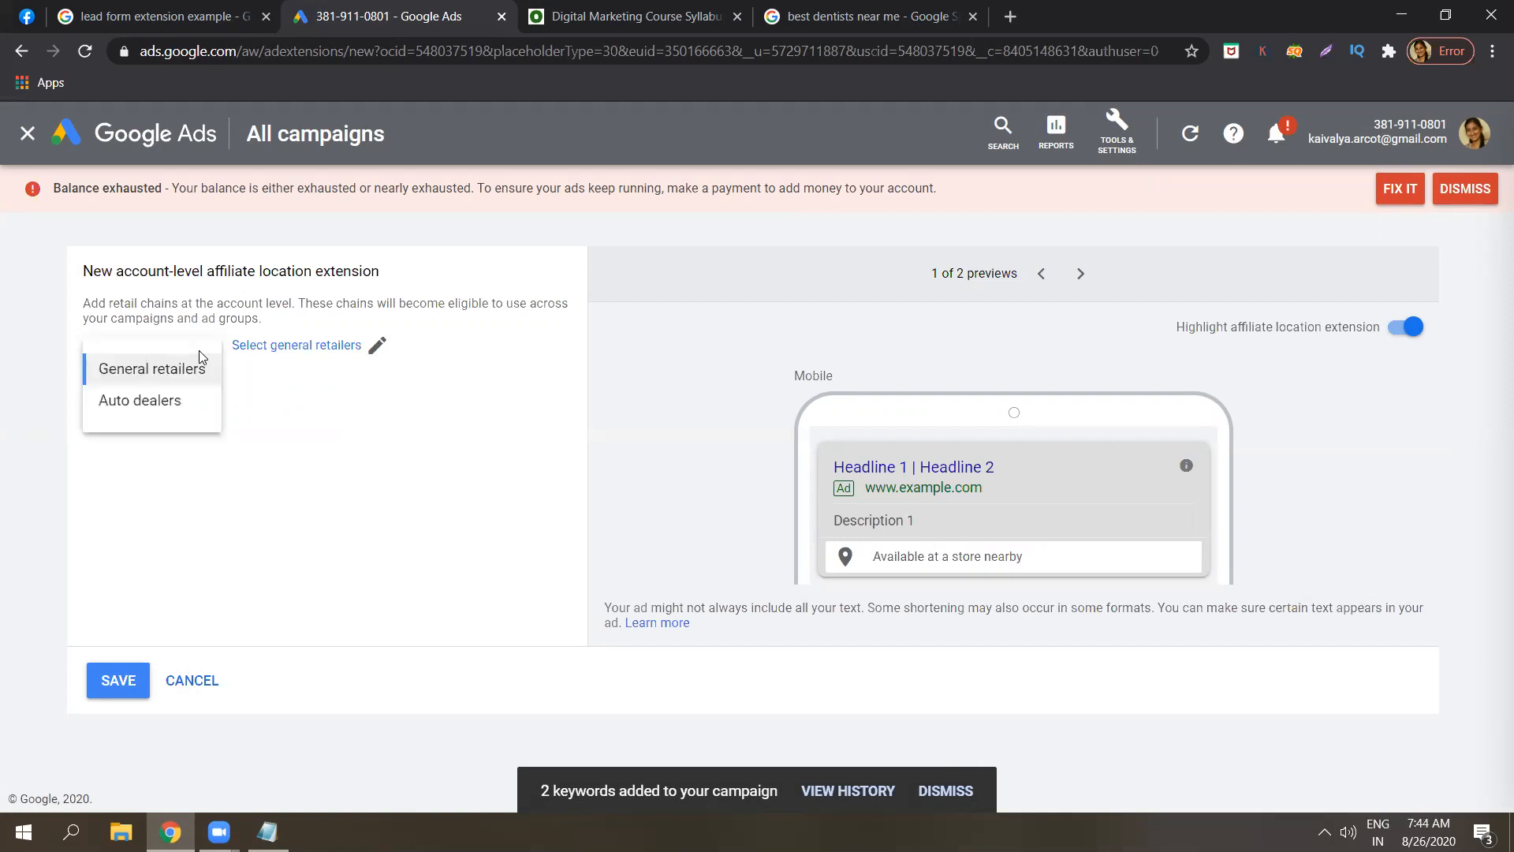
pyautogui.click(45, 422)
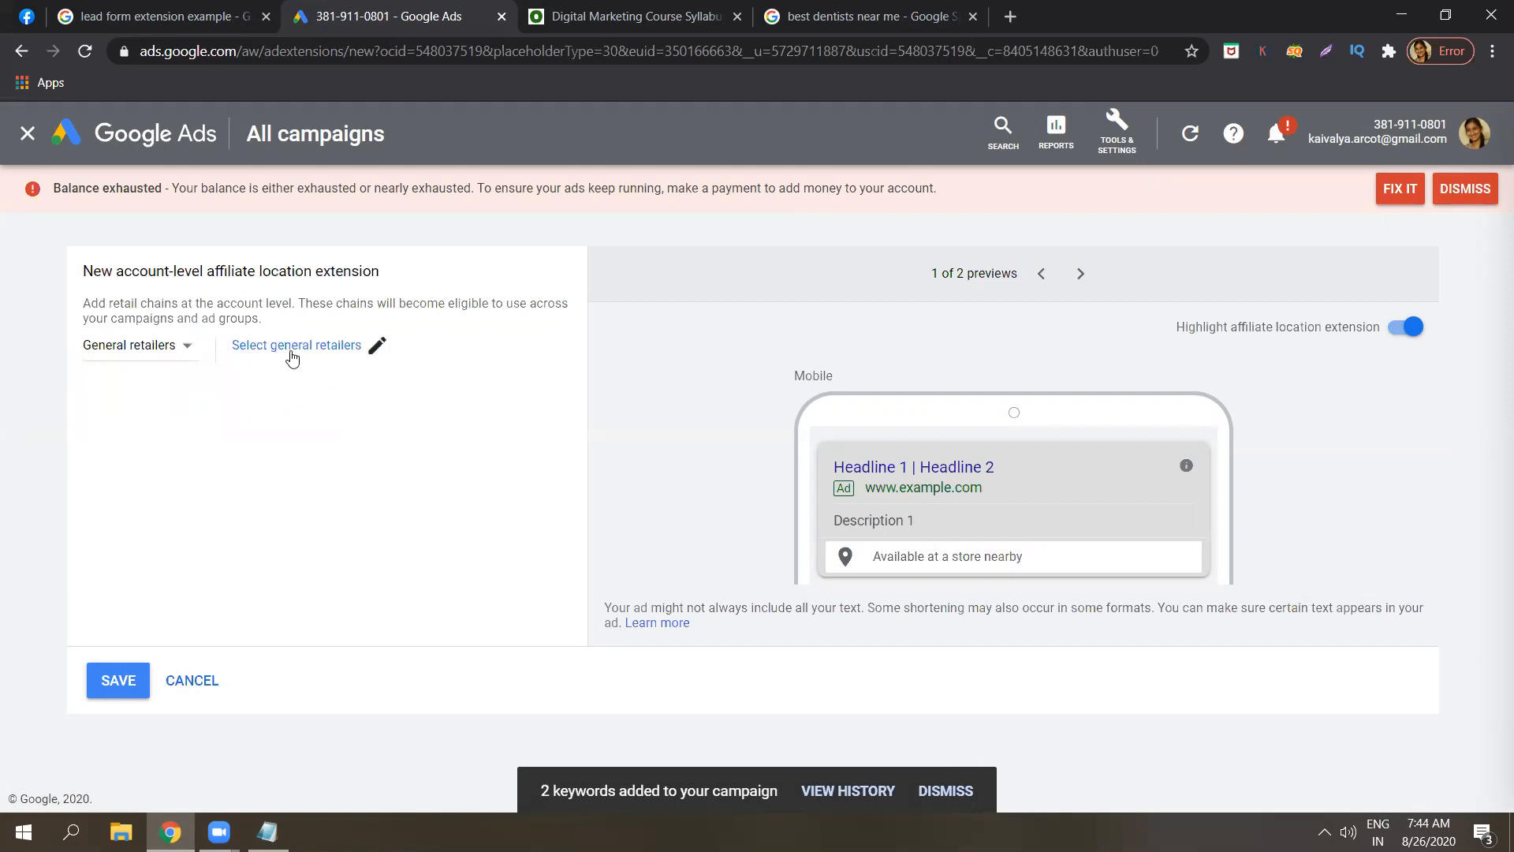
pyautogui.click(206, 683)
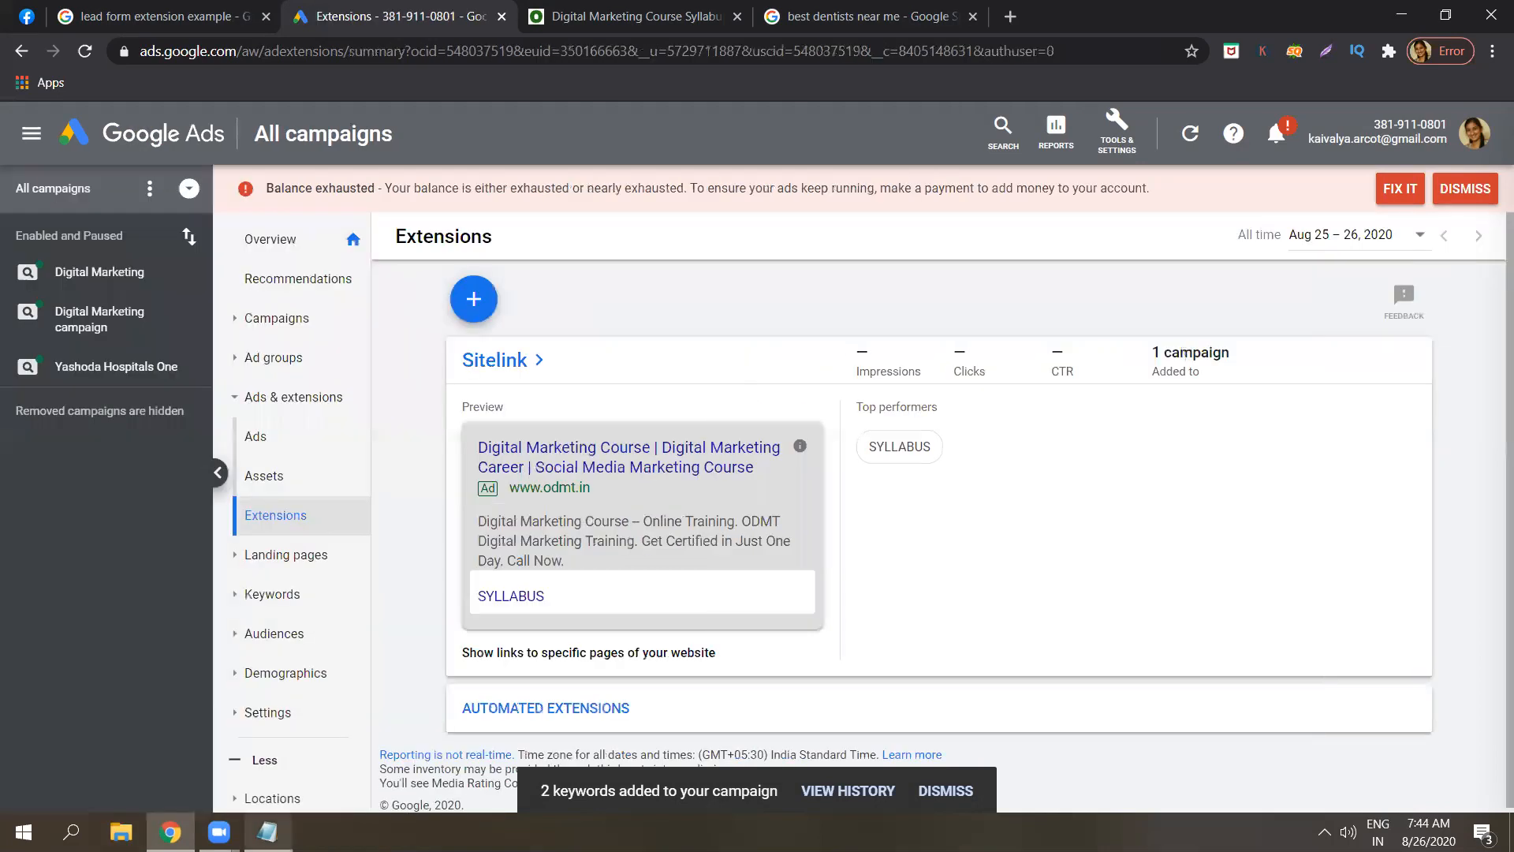
# Complete item 7 with 'retailers ( they must be linked up )' and begin line '8.'.
pyautogui.hotkey('alt', 'Tab')
pyautogui.write('retailers ( ')
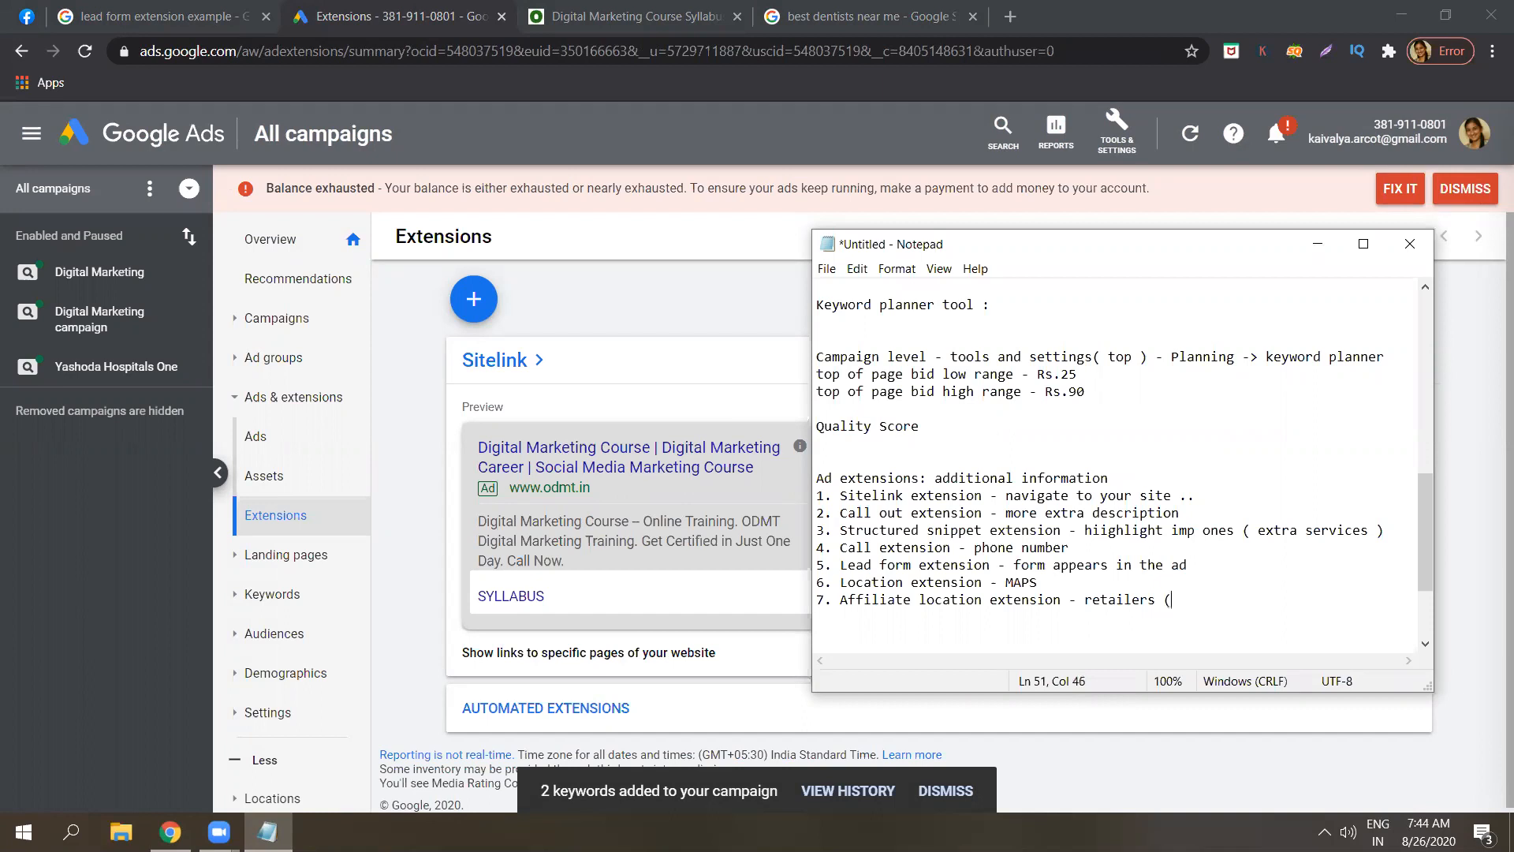
pyautogui.write('they must be linked up )')
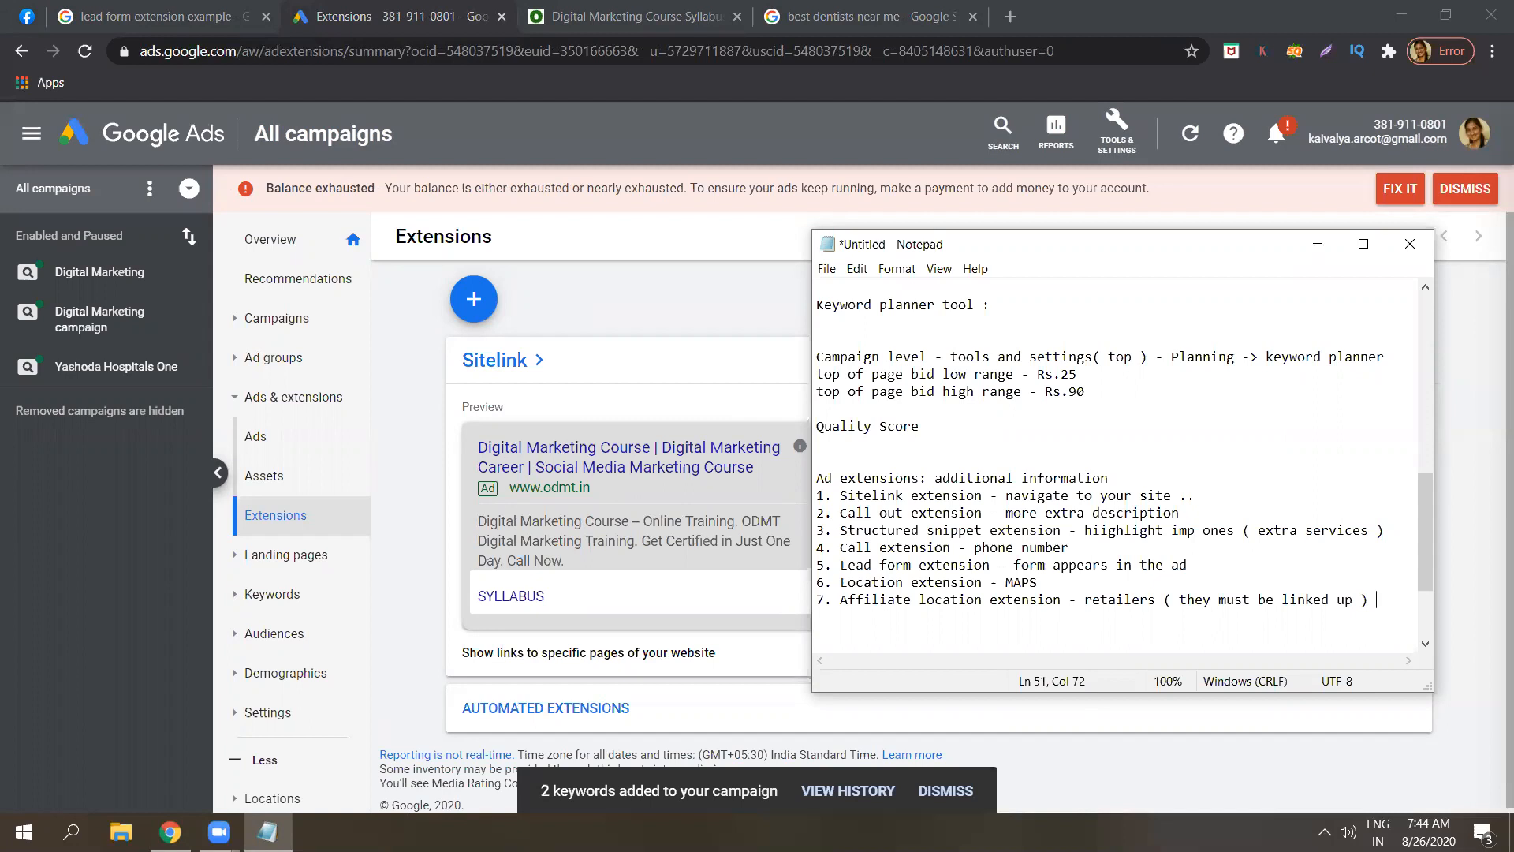
pyautogui.press('Return')
pyautogui.write('*.')
pyautogui.press('BackSpace')
pyautogui.press('BackSpace')
pyautogui.press('BackSpace')
pyautogui.write('8.')
# Back in Google Ads, open the extension types list and scroll to Price extension.
pyautogui.moveTo(1154, 606); pyautogui.dragTo(1088, 603)
pyautogui.click(1089, 604)
pyautogui.click(467, 304)
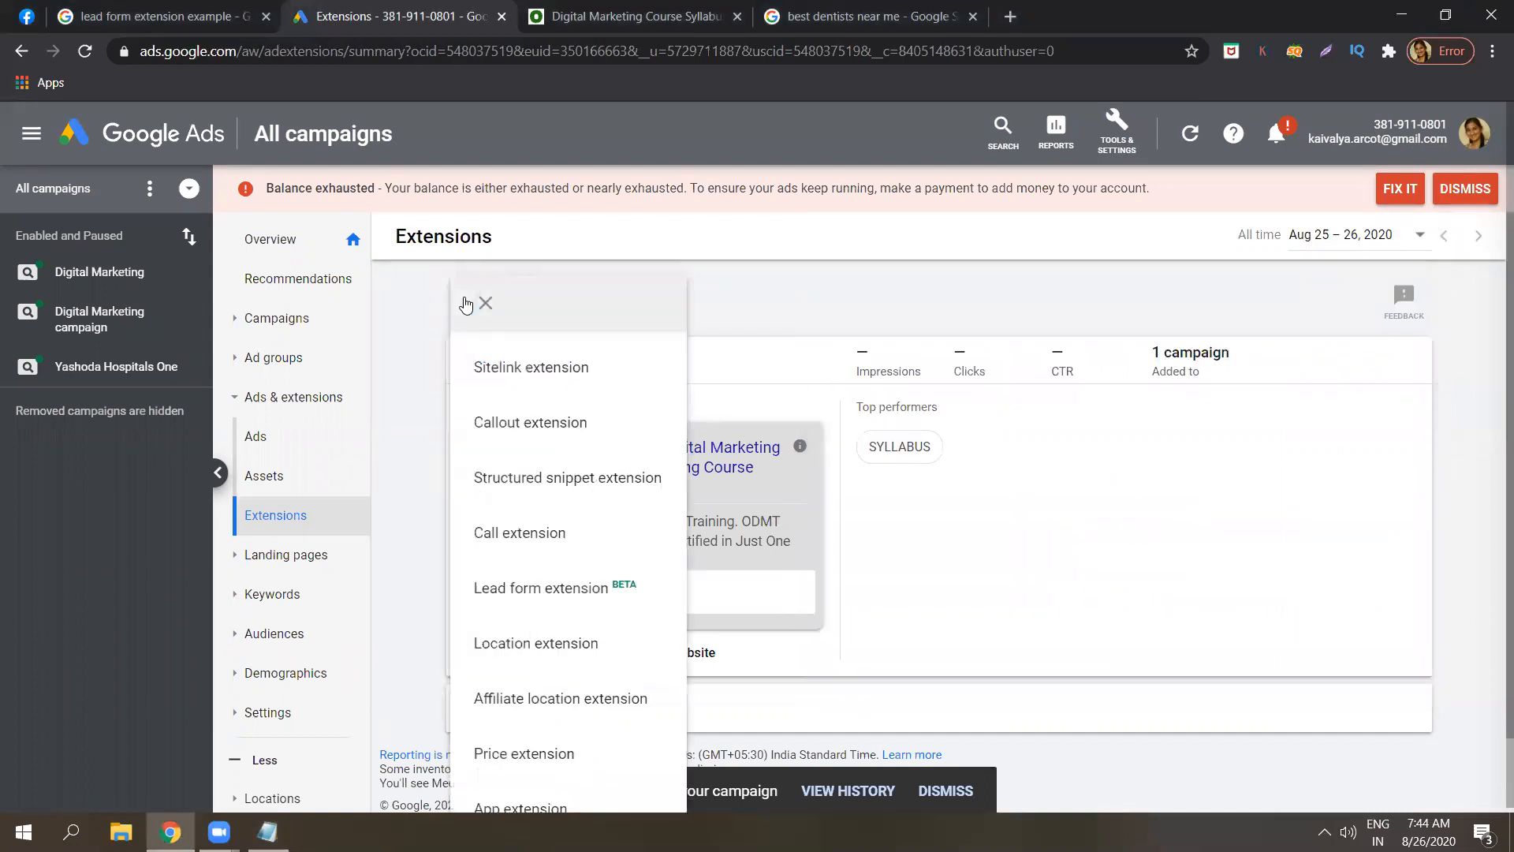
pyautogui.moveTo(1493, 296); pyautogui.dragTo(1493, 475)
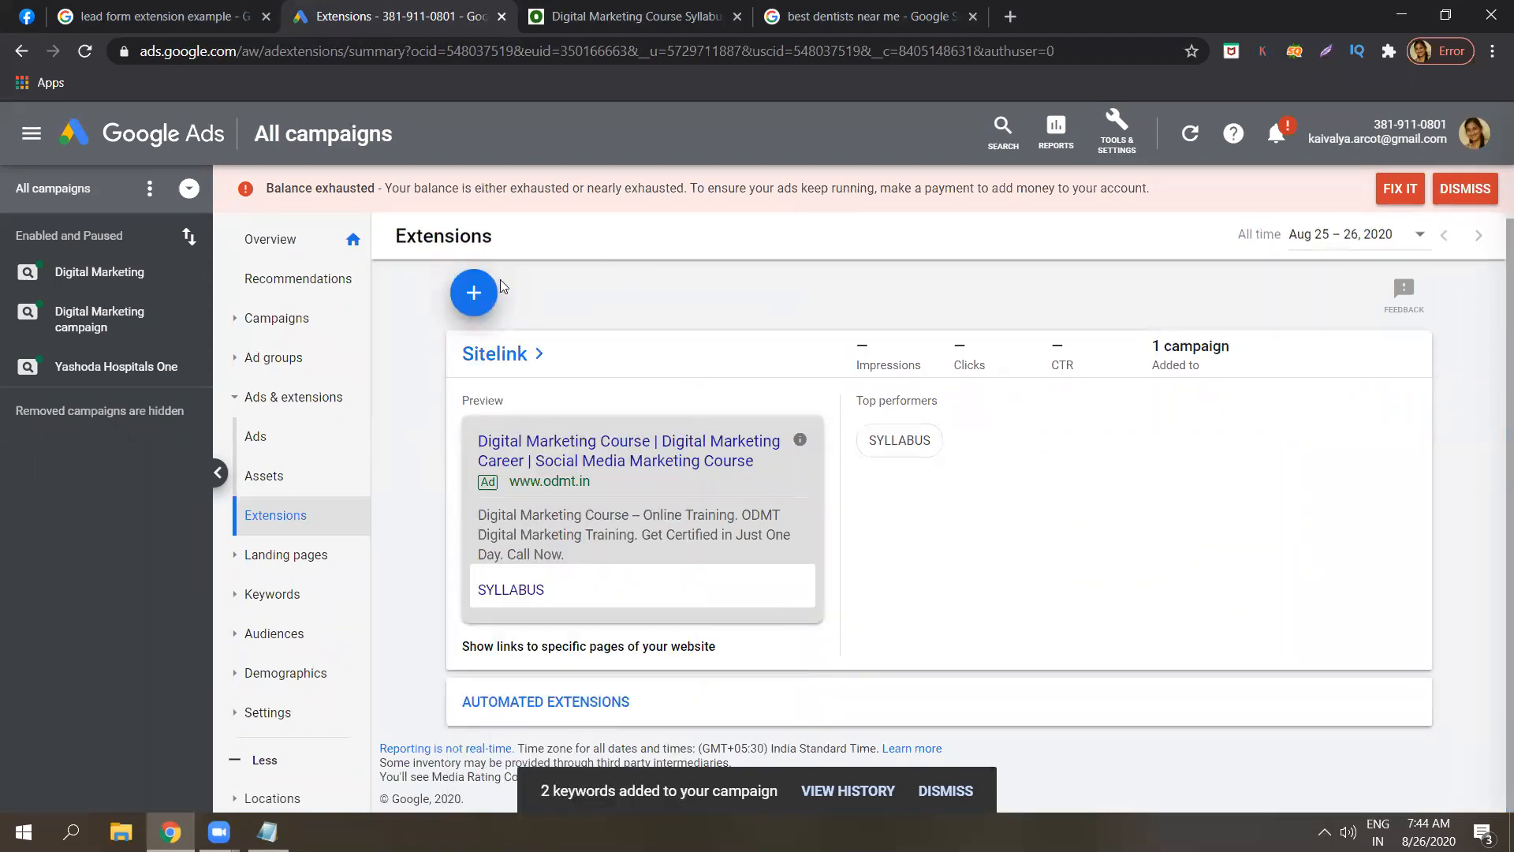
pyautogui.click(483, 293)
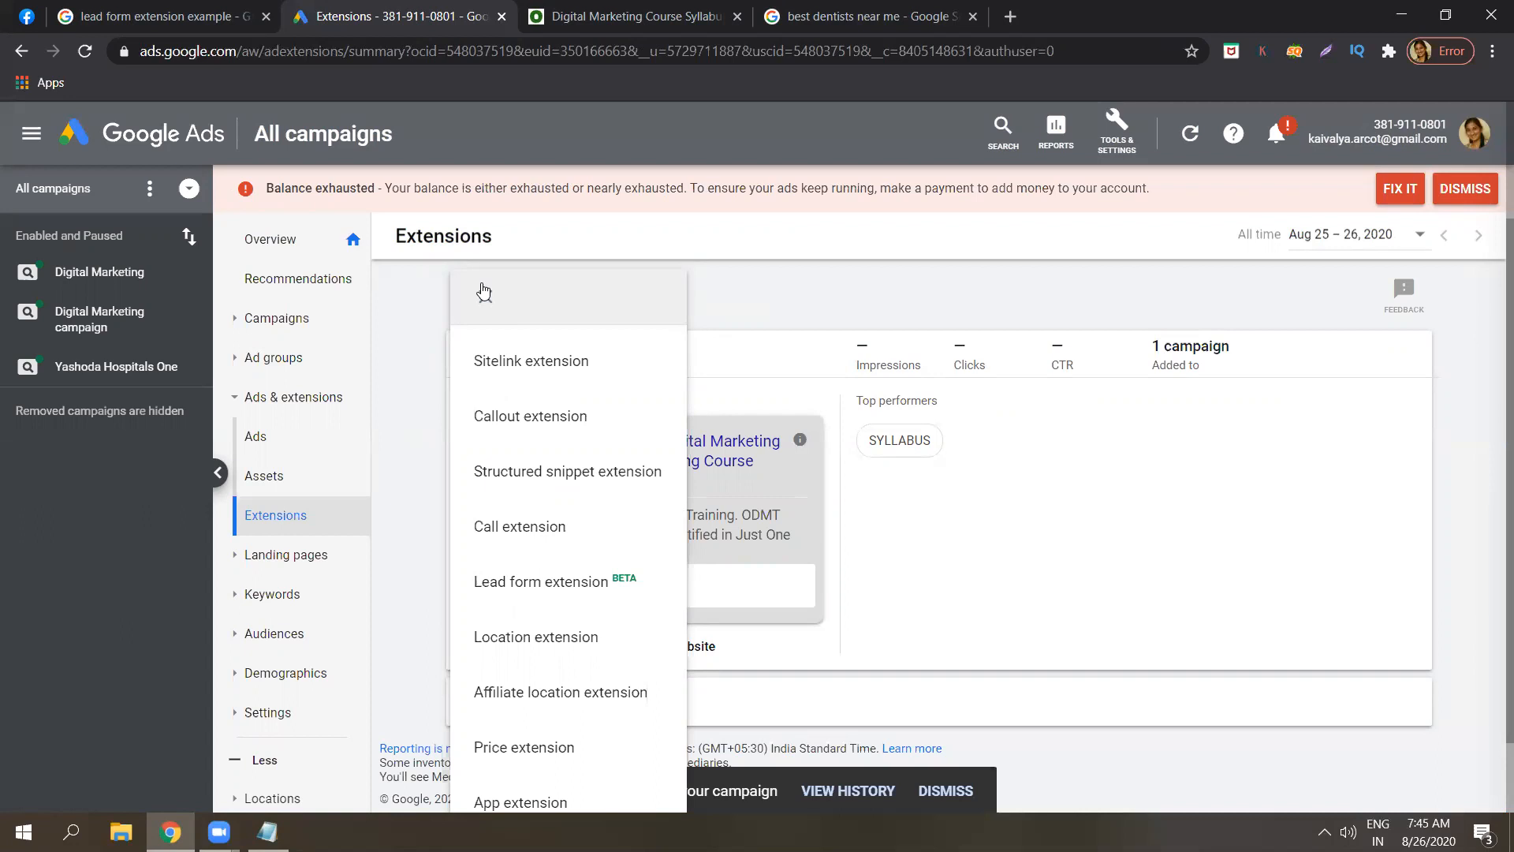
pyautogui.scroll(-1, 541, 785)
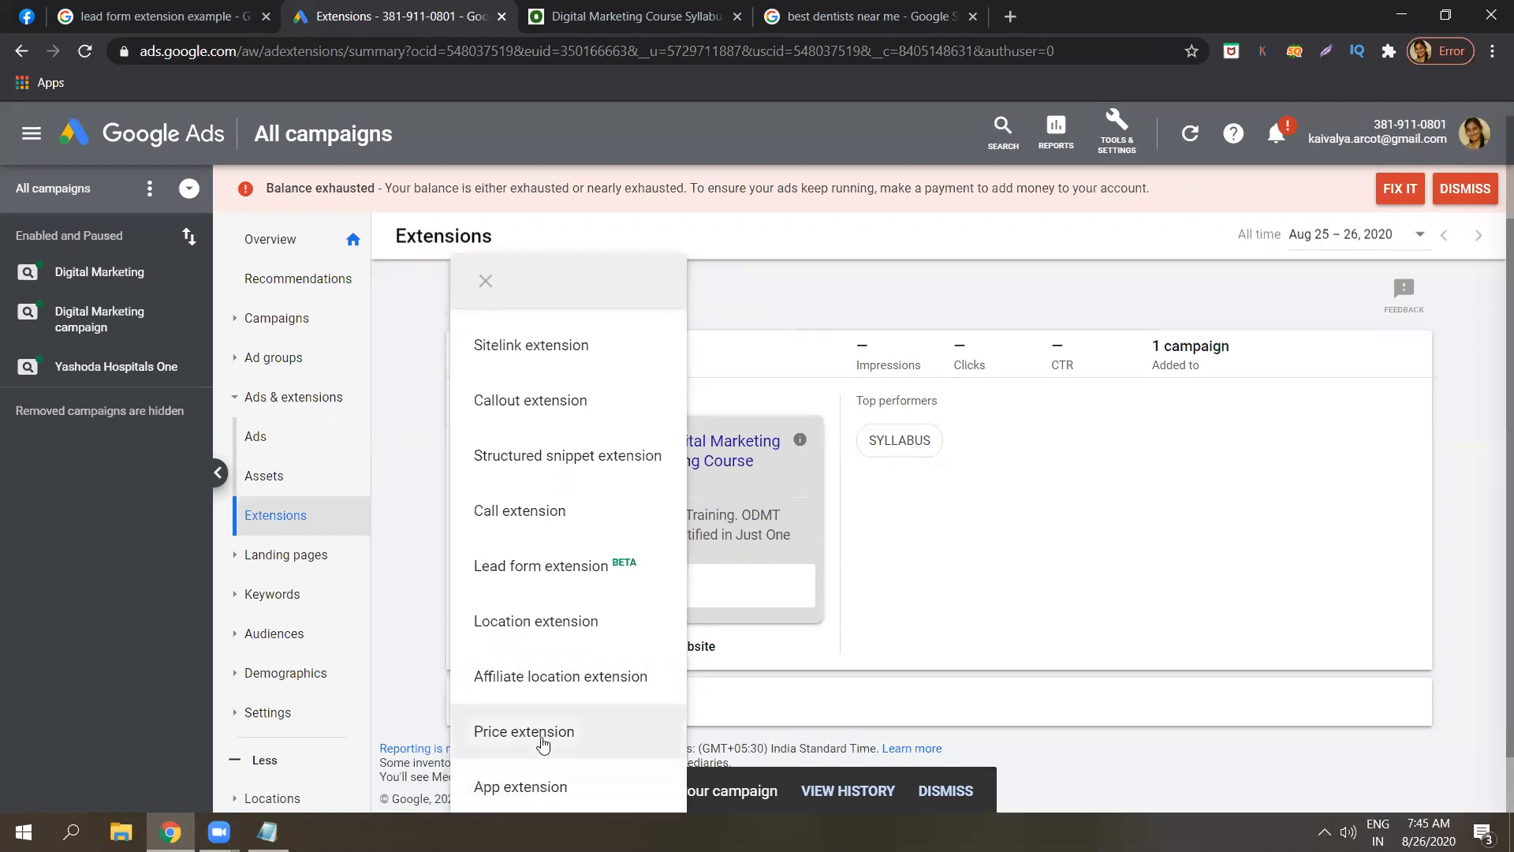
# Start a new price extension and note item 8 as 'Price extension - showing price' in Notepad.
pyautogui.click(509, 742)
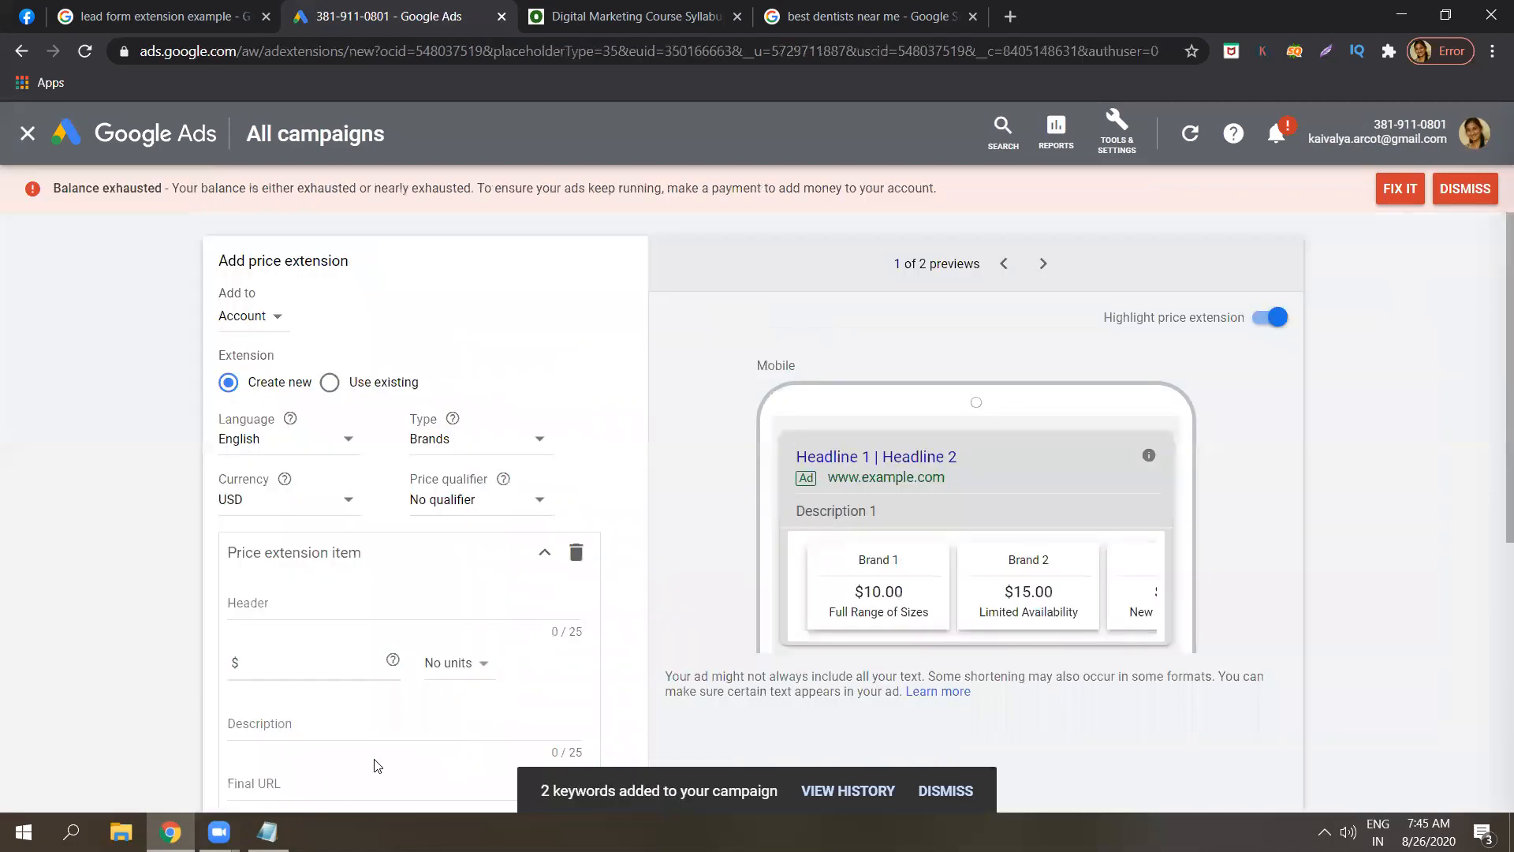
pyautogui.hotkey('alt', 'Tab')
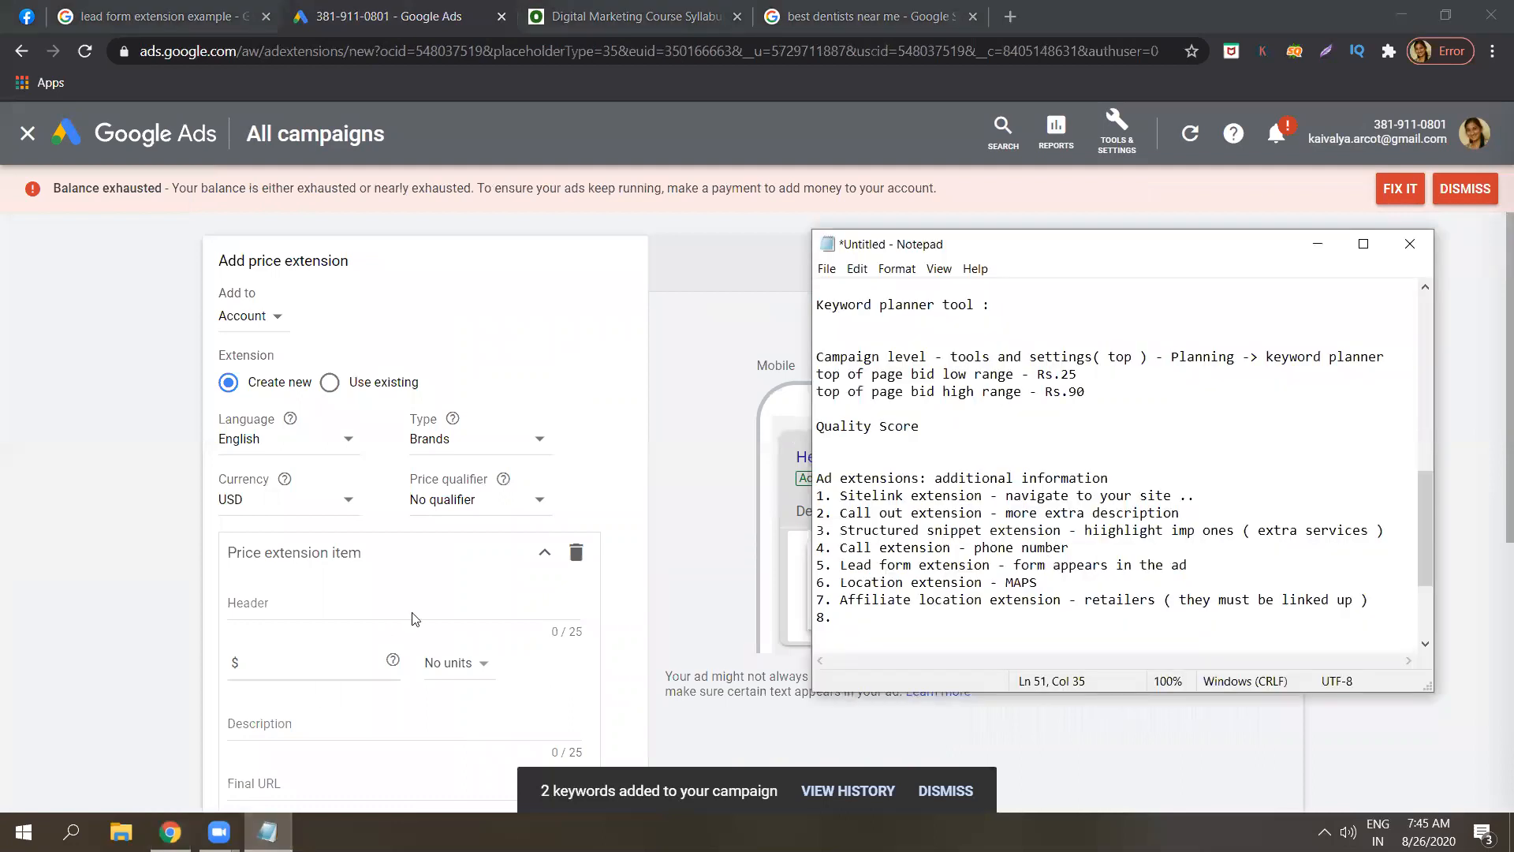
pyautogui.click(848, 620)
pyautogui.write('P')
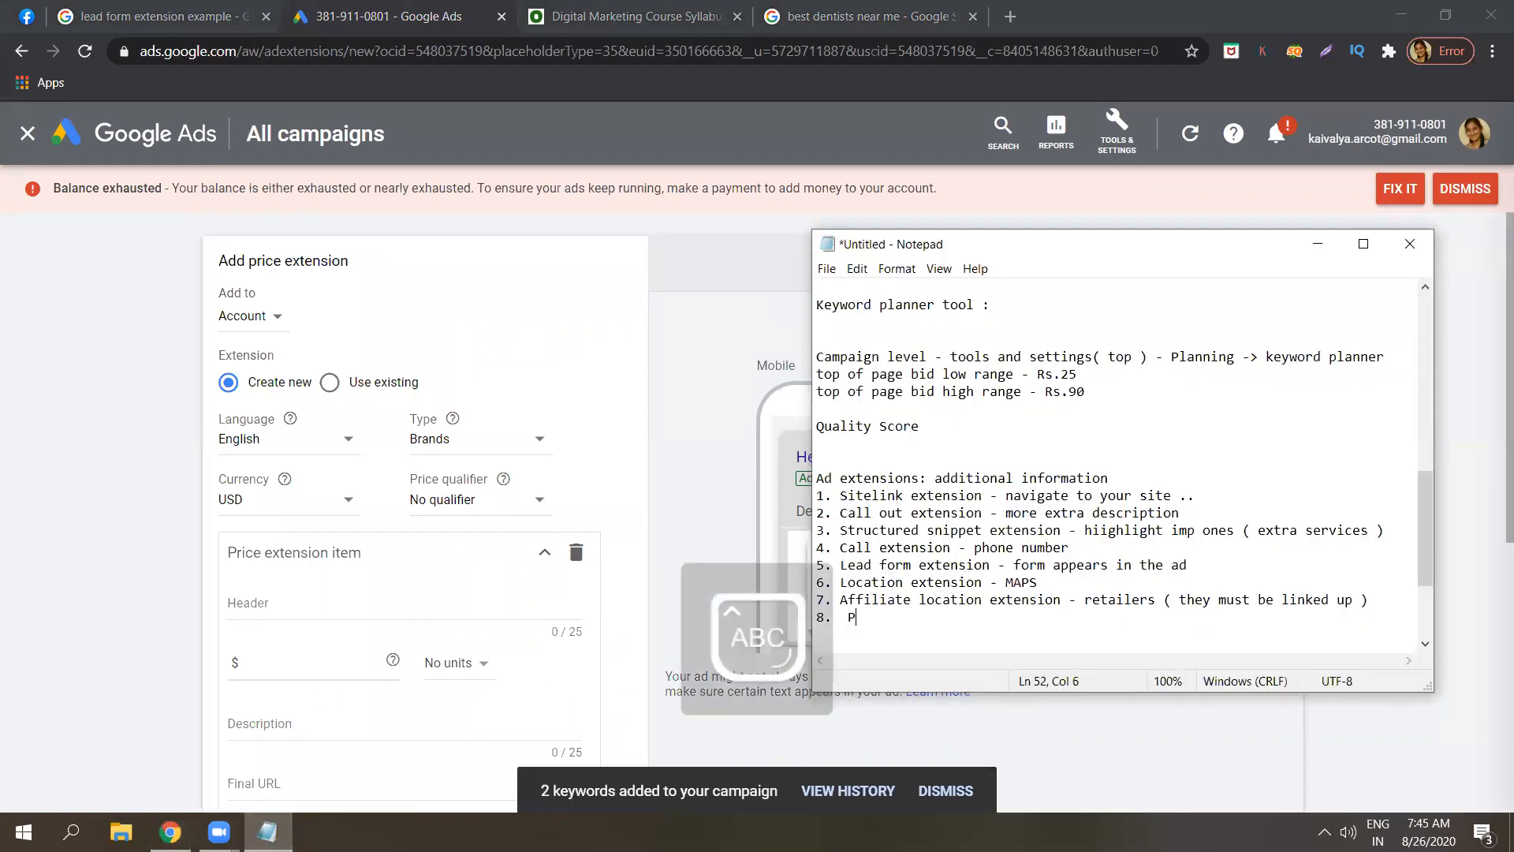
pyautogui.write('rice extension ')
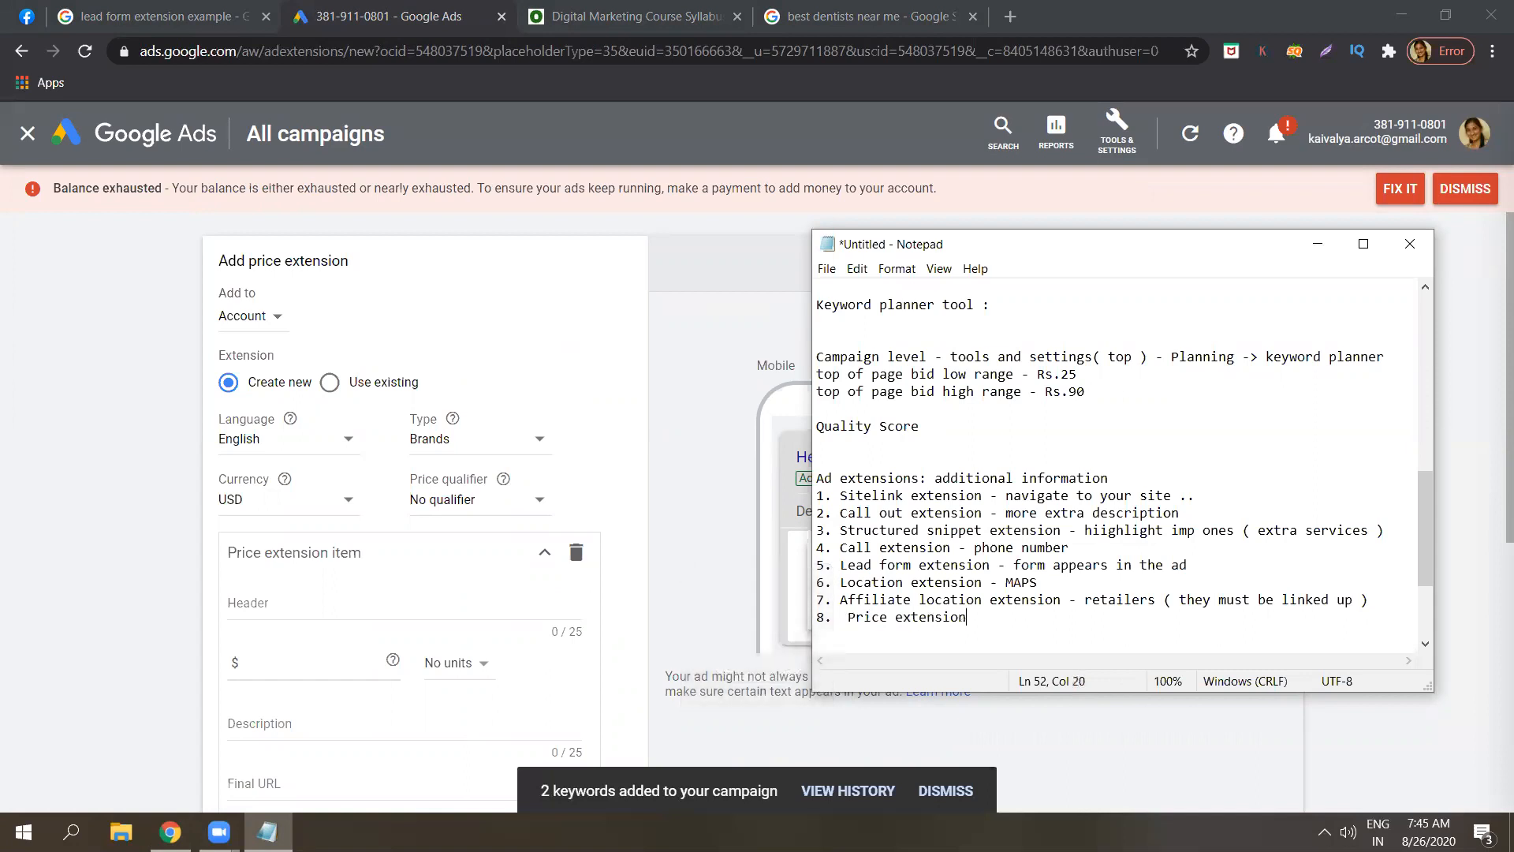
pyautogui.write('- showing price')
# Keep Brands as the price extension type and set the currency to INR.
pyautogui.click(1317, 244)
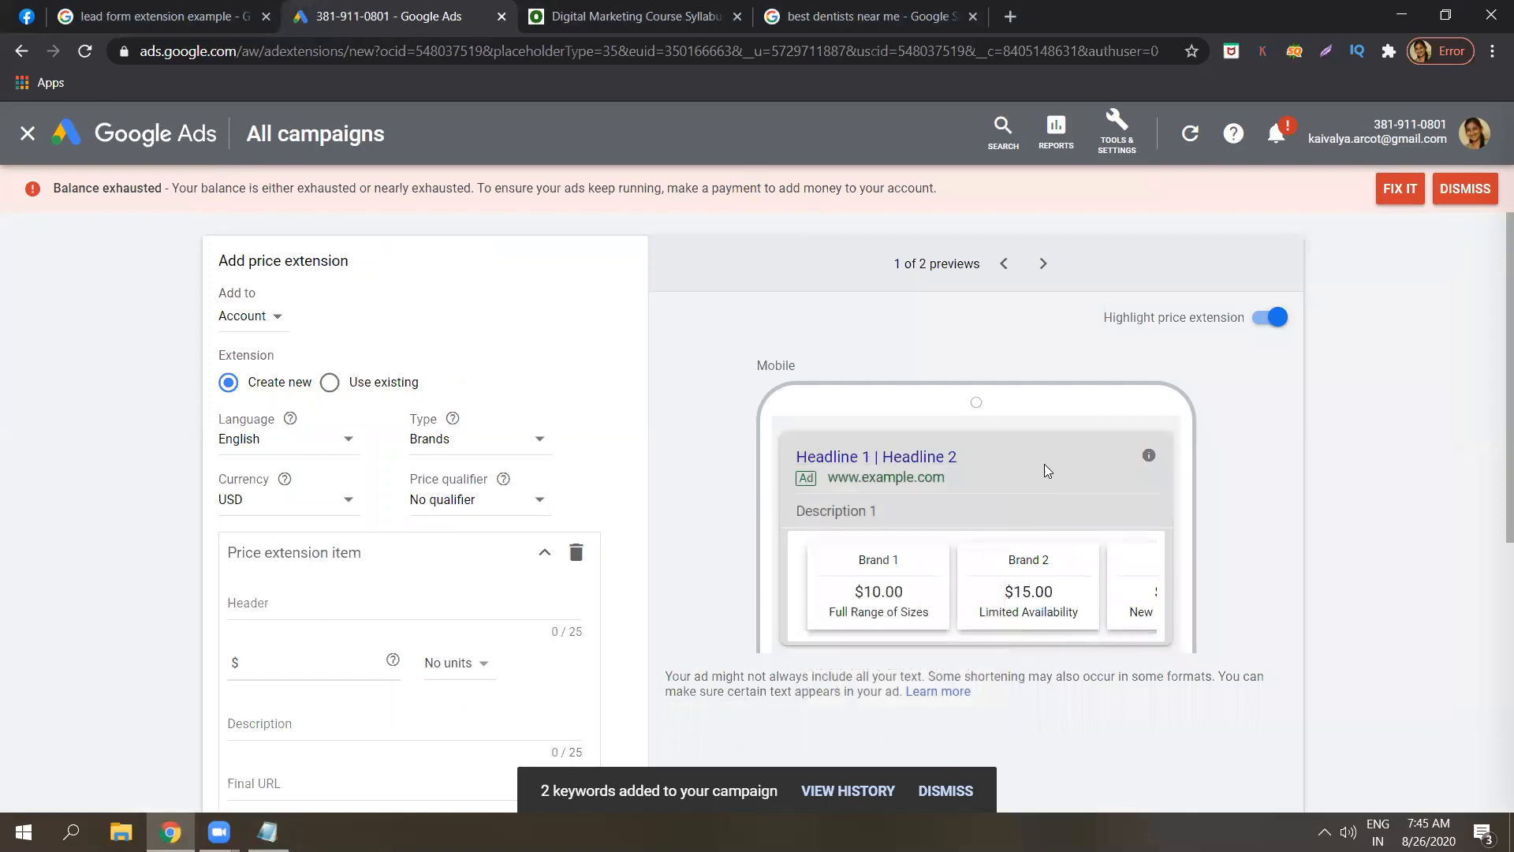
pyautogui.scroll(-1, 1491, 390)
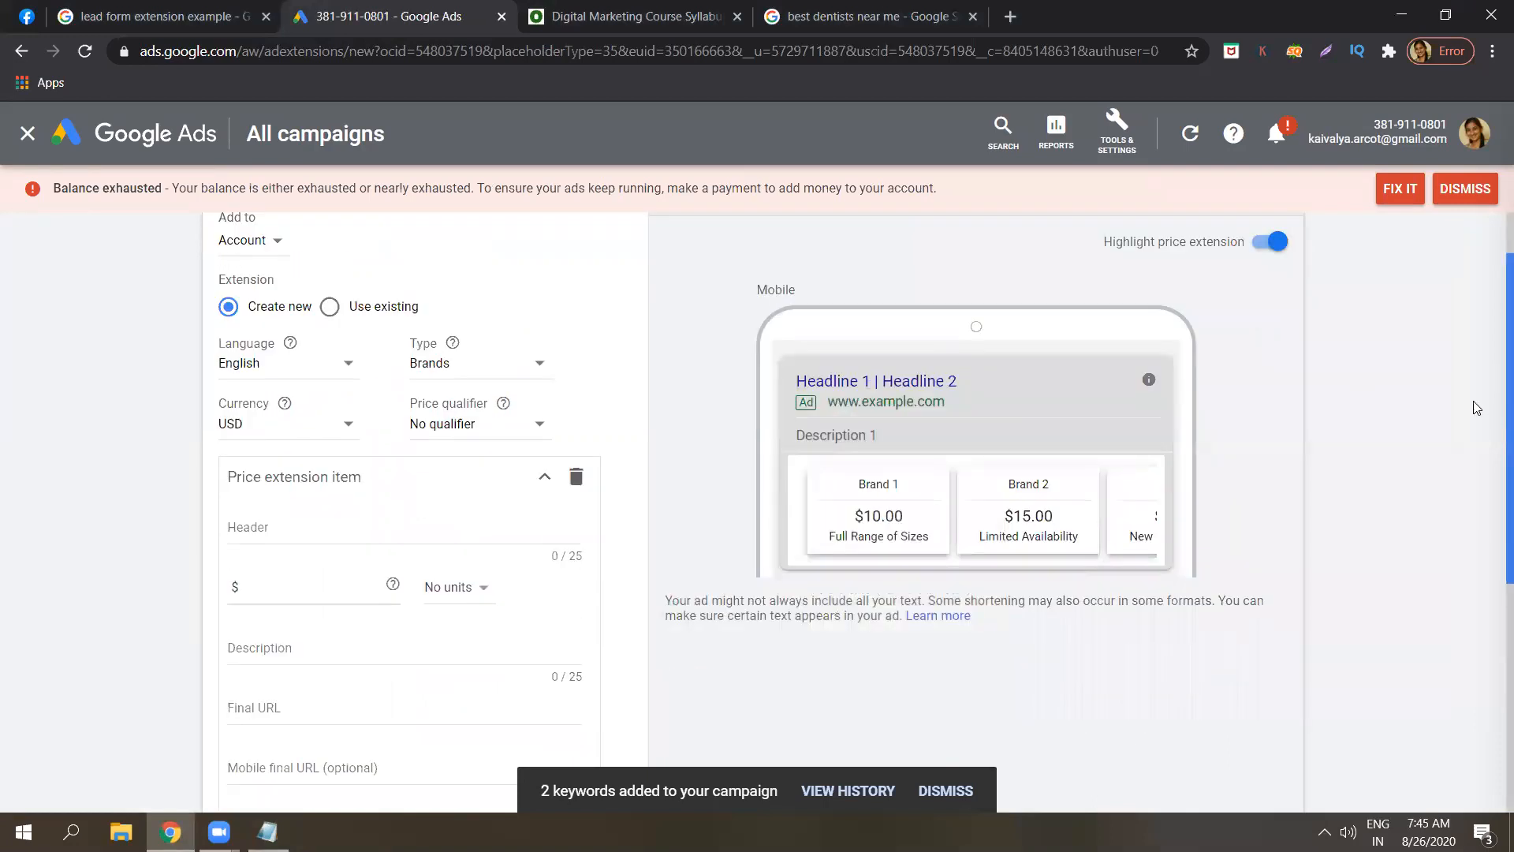
pyautogui.click(435, 369)
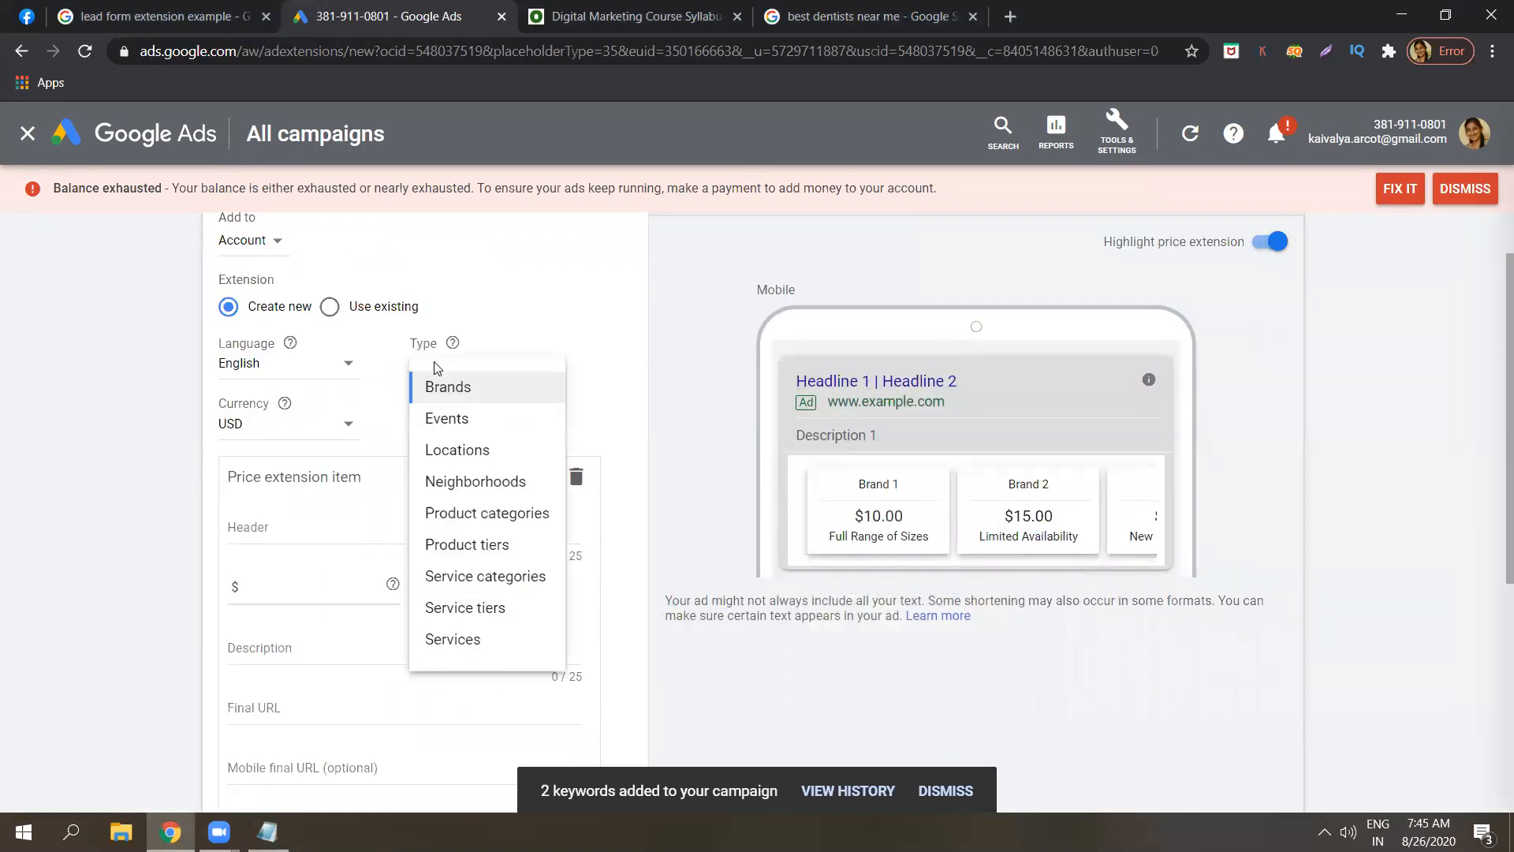
pyautogui.click(433, 385)
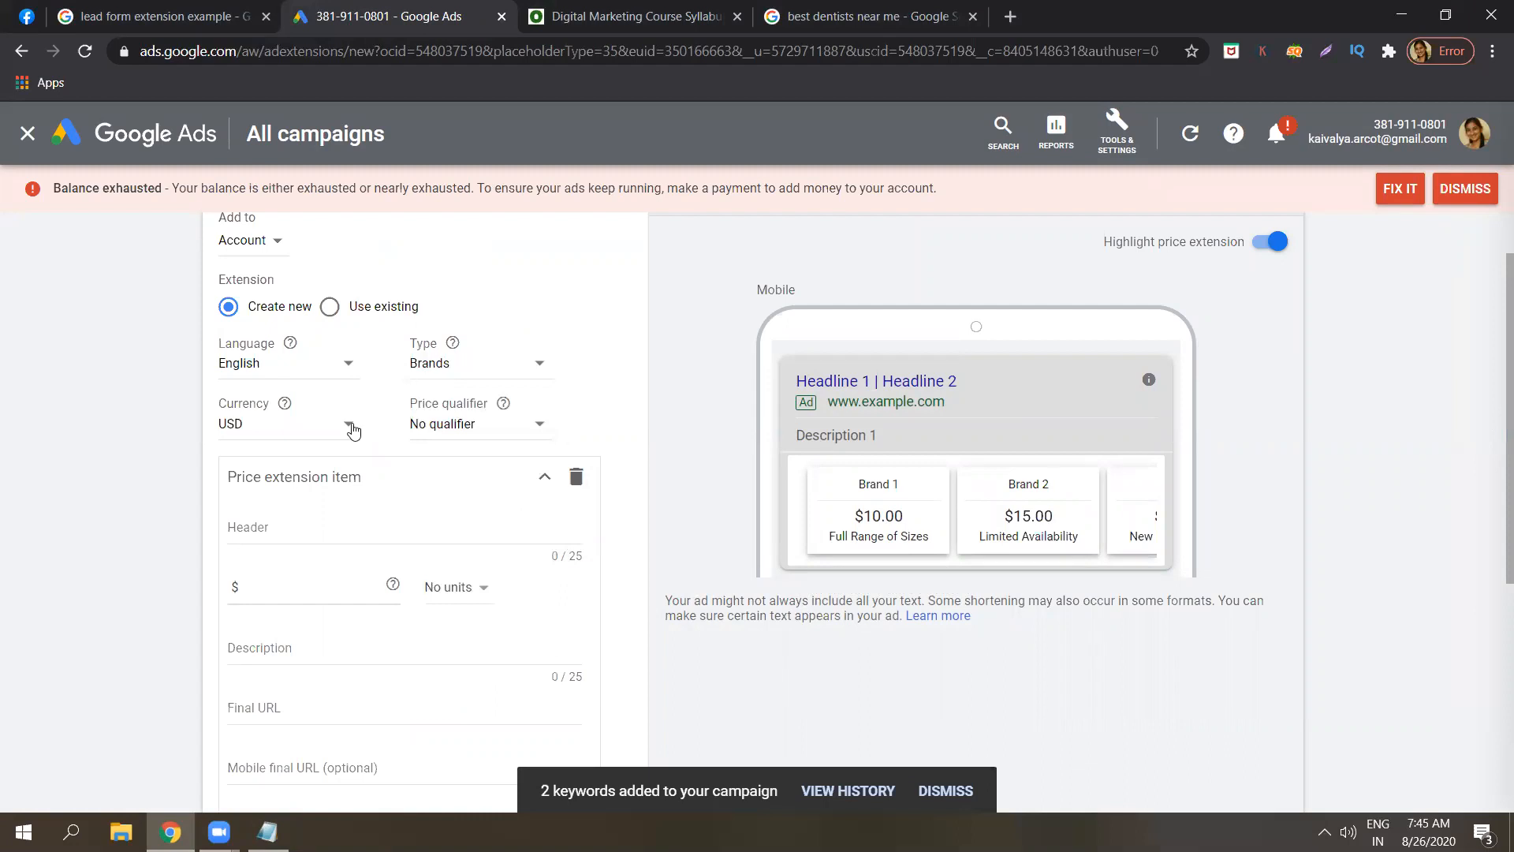
pyautogui.click(352, 428)
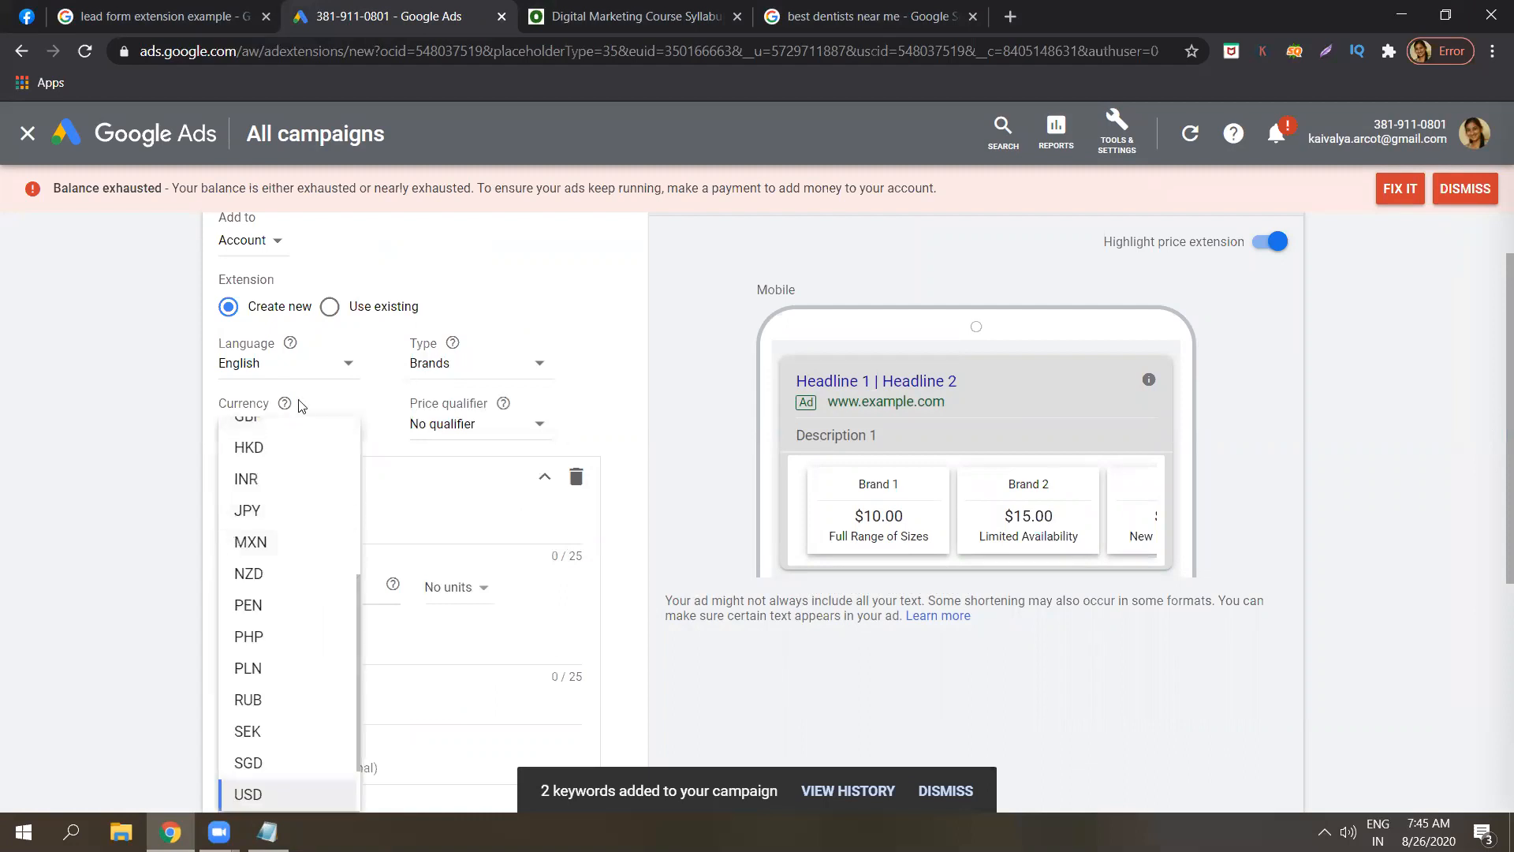
pyautogui.click(286, 480)
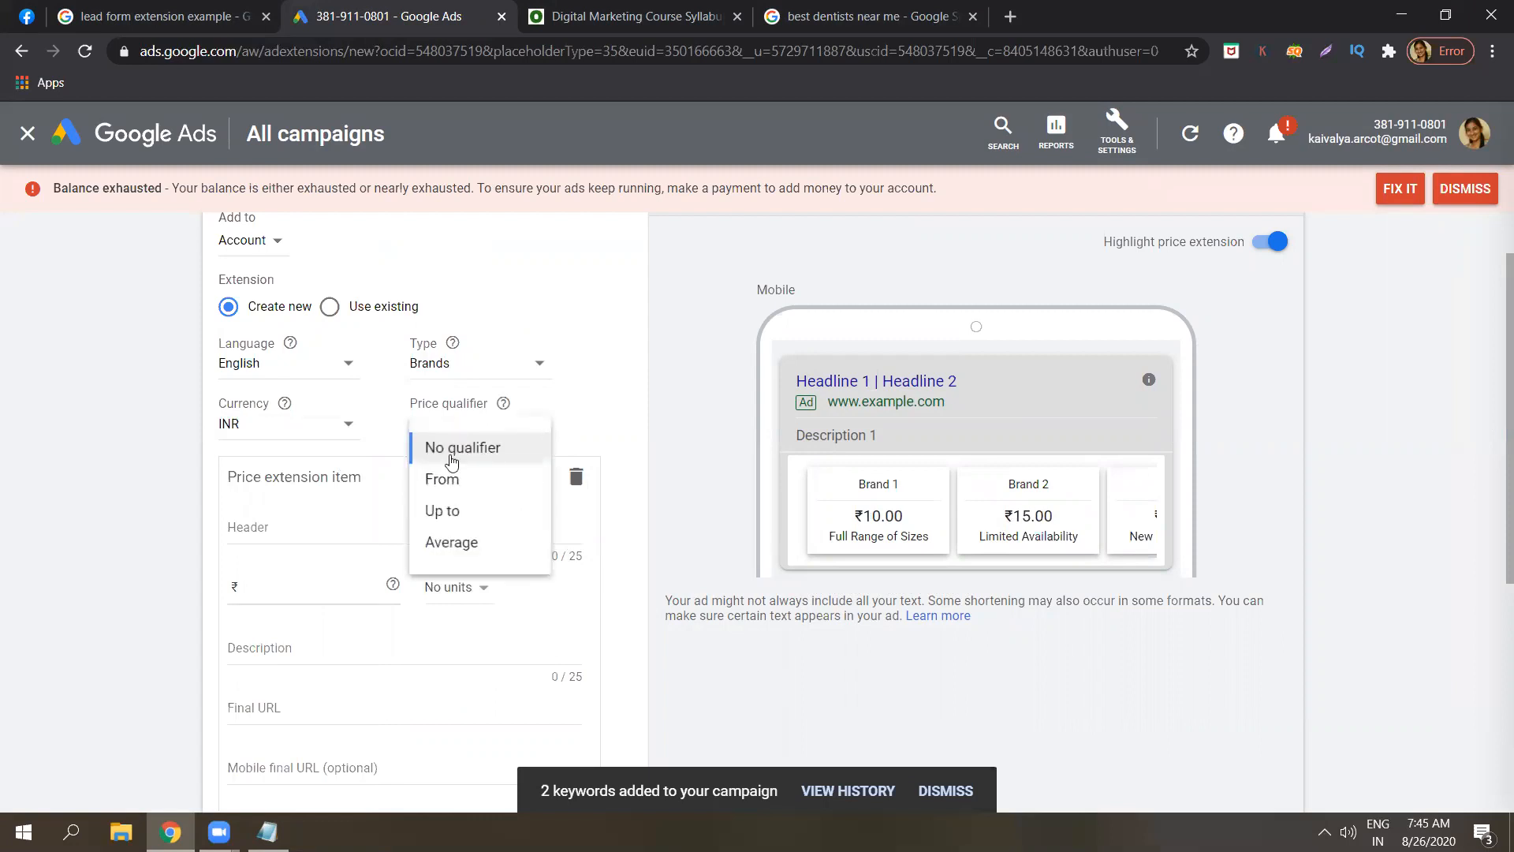
# Set the price qualifier to From and enter 100 as the first item's price.
pyautogui.click(452, 476)
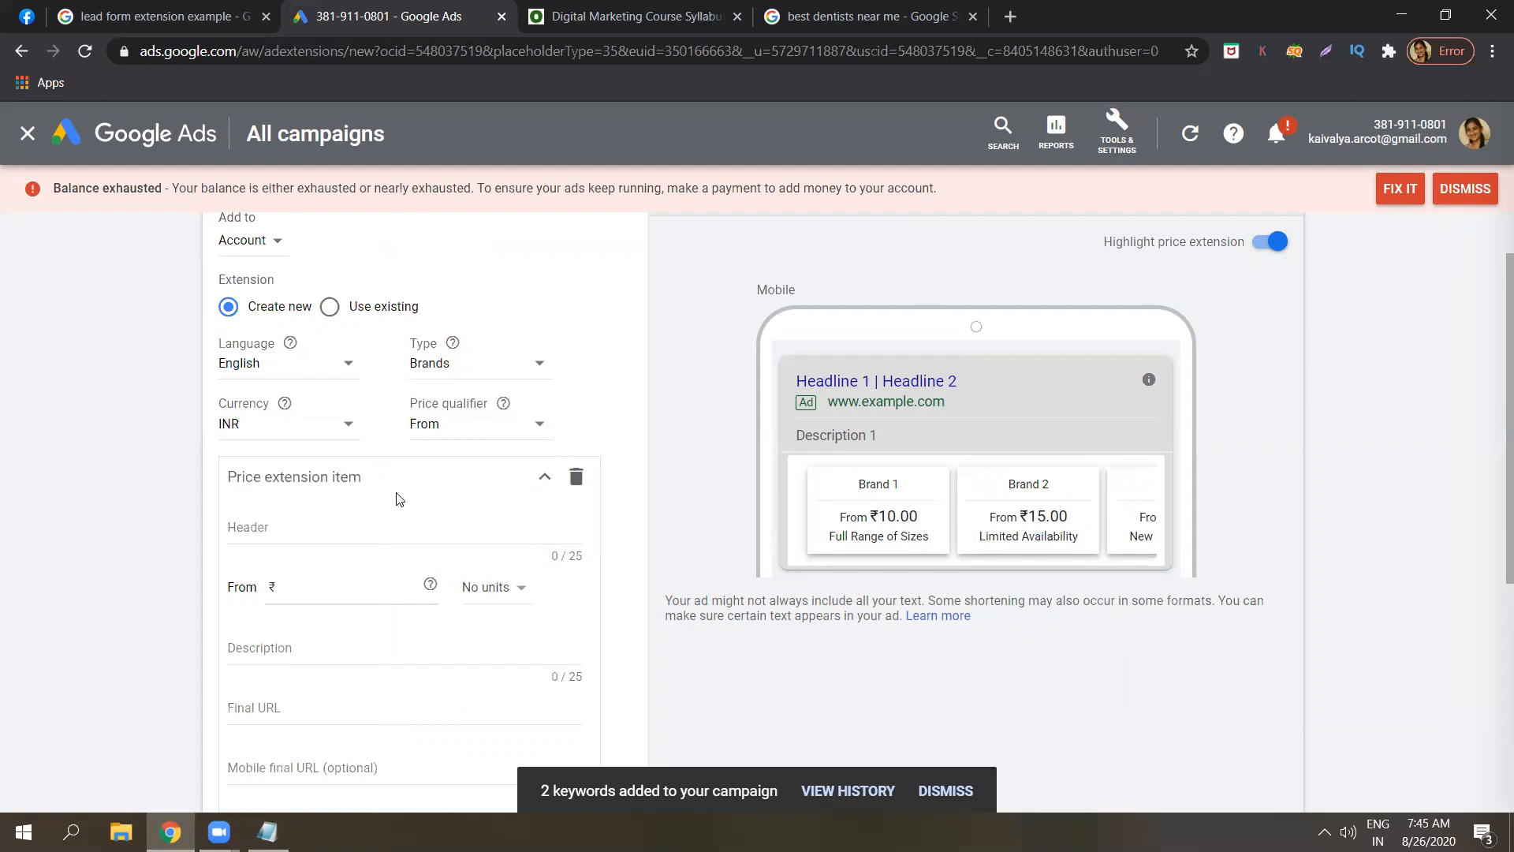
pyautogui.click(452, 425)
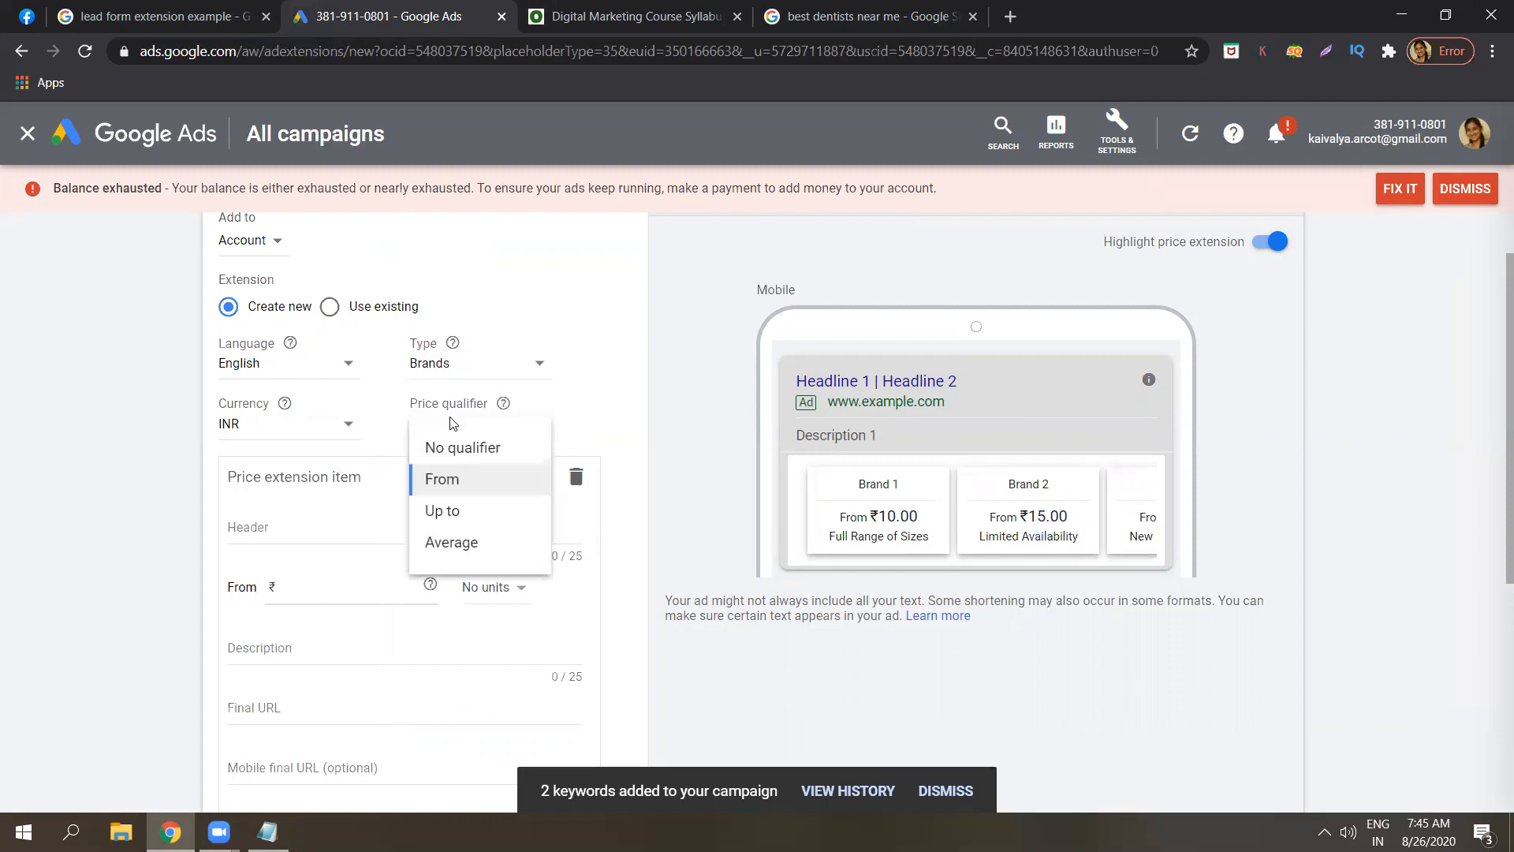
pyautogui.click(451, 494)
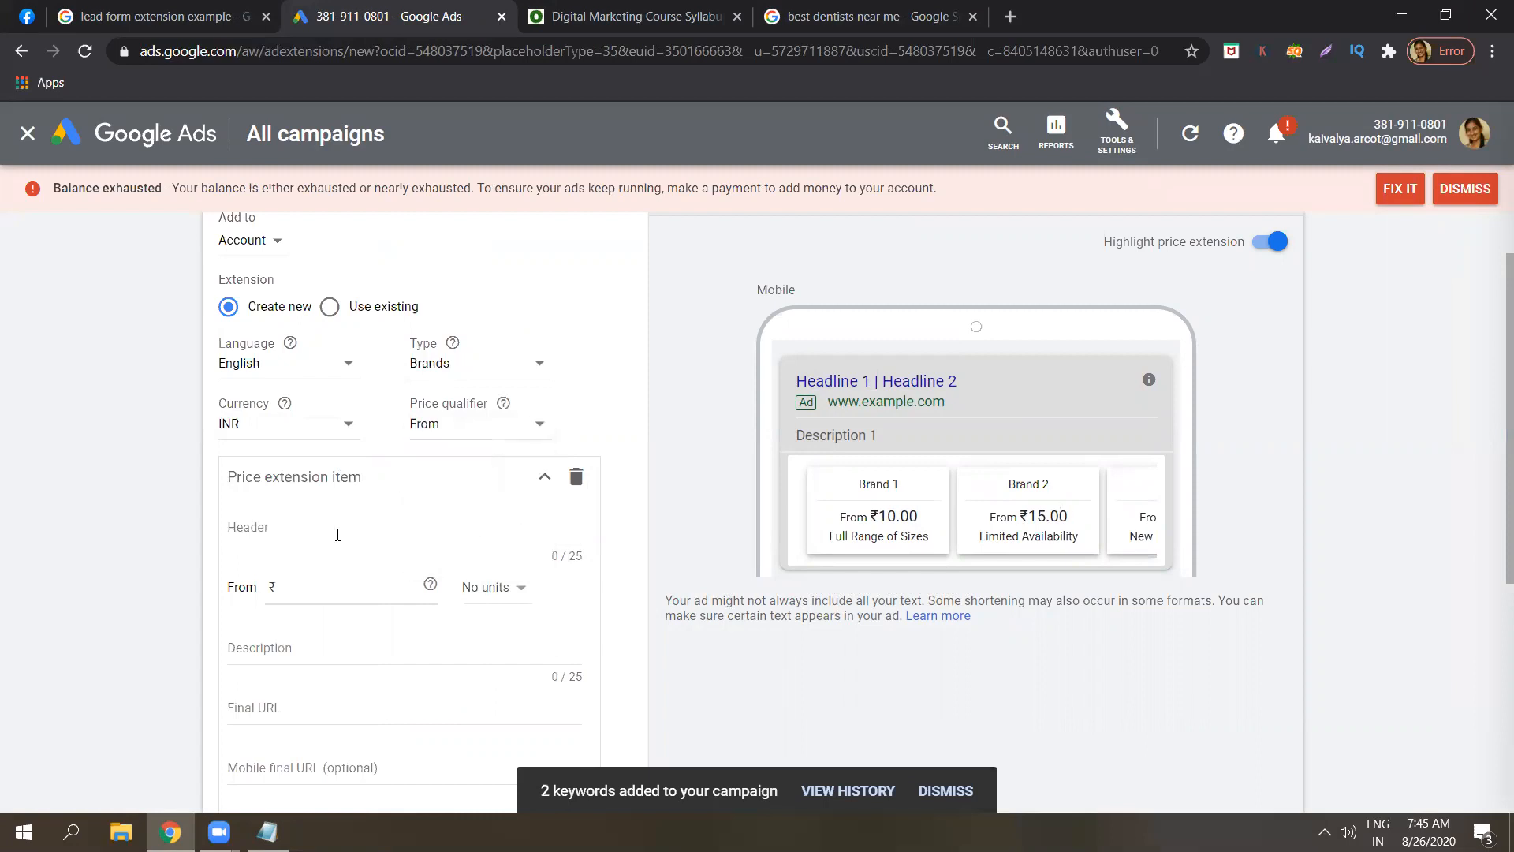
pyautogui.click(308, 585)
pyautogui.write('100')
pyautogui.click(178, 540)
pyautogui.scroll(-3, 1492, 442)
pyautogui.scroll(3, 1493, 390)
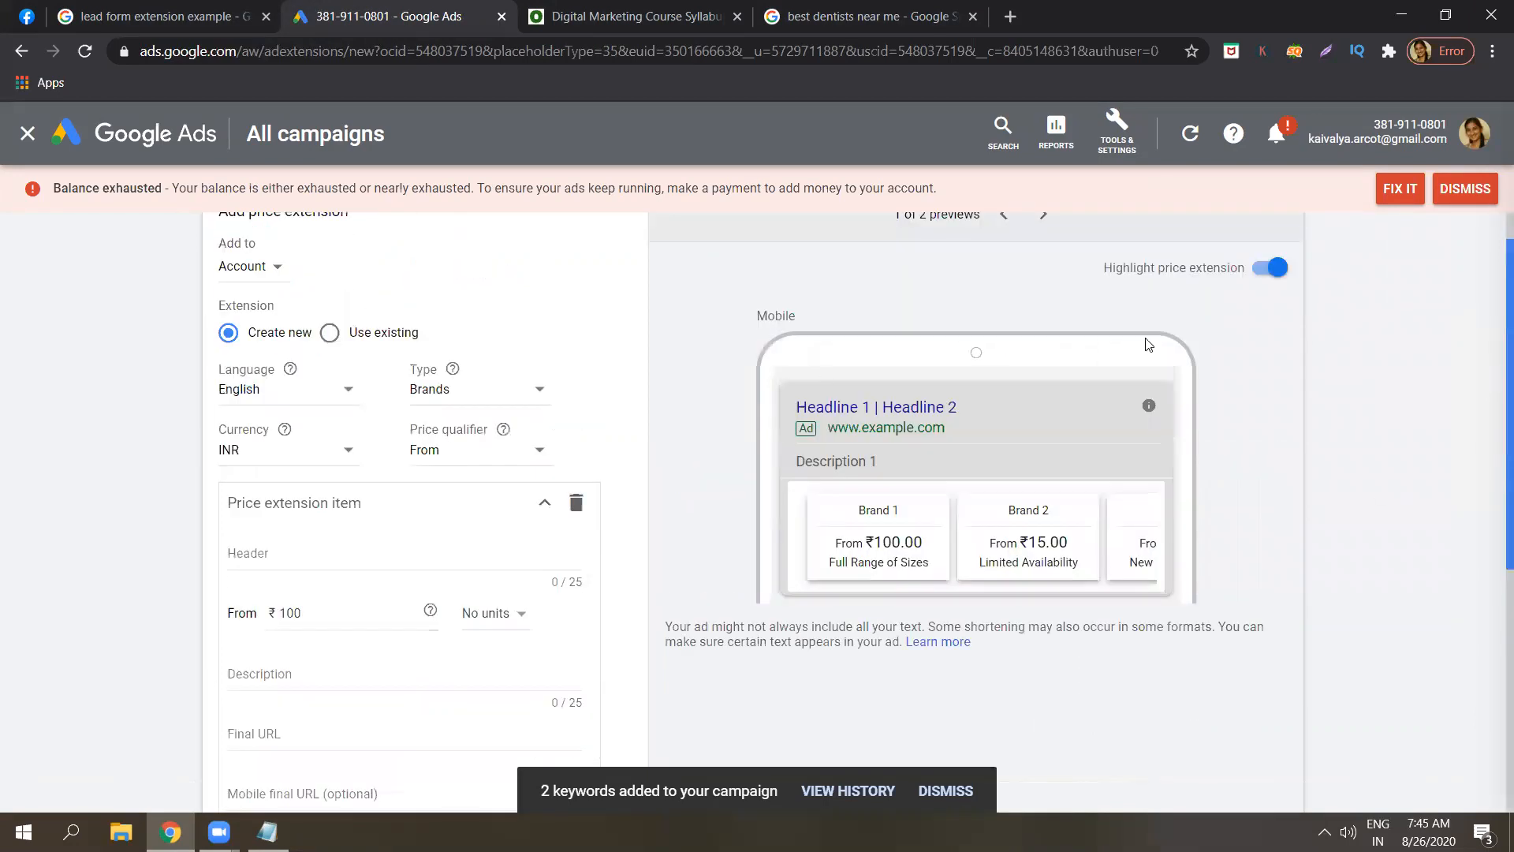
# Switch the price qualifier to Up to and clear the 100 price.
pyautogui.click(521, 462)
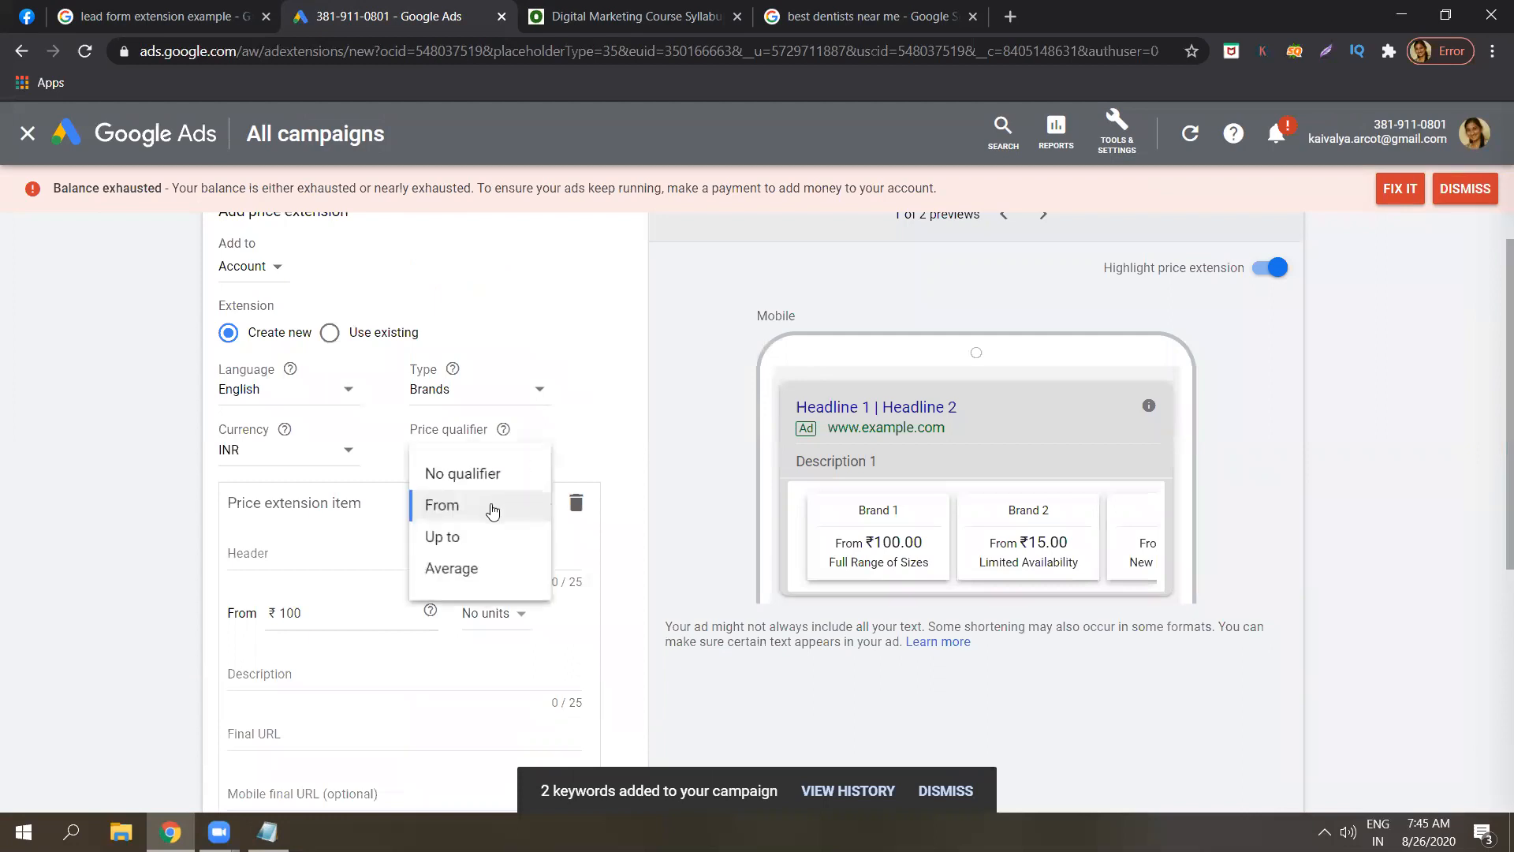
pyautogui.click(484, 538)
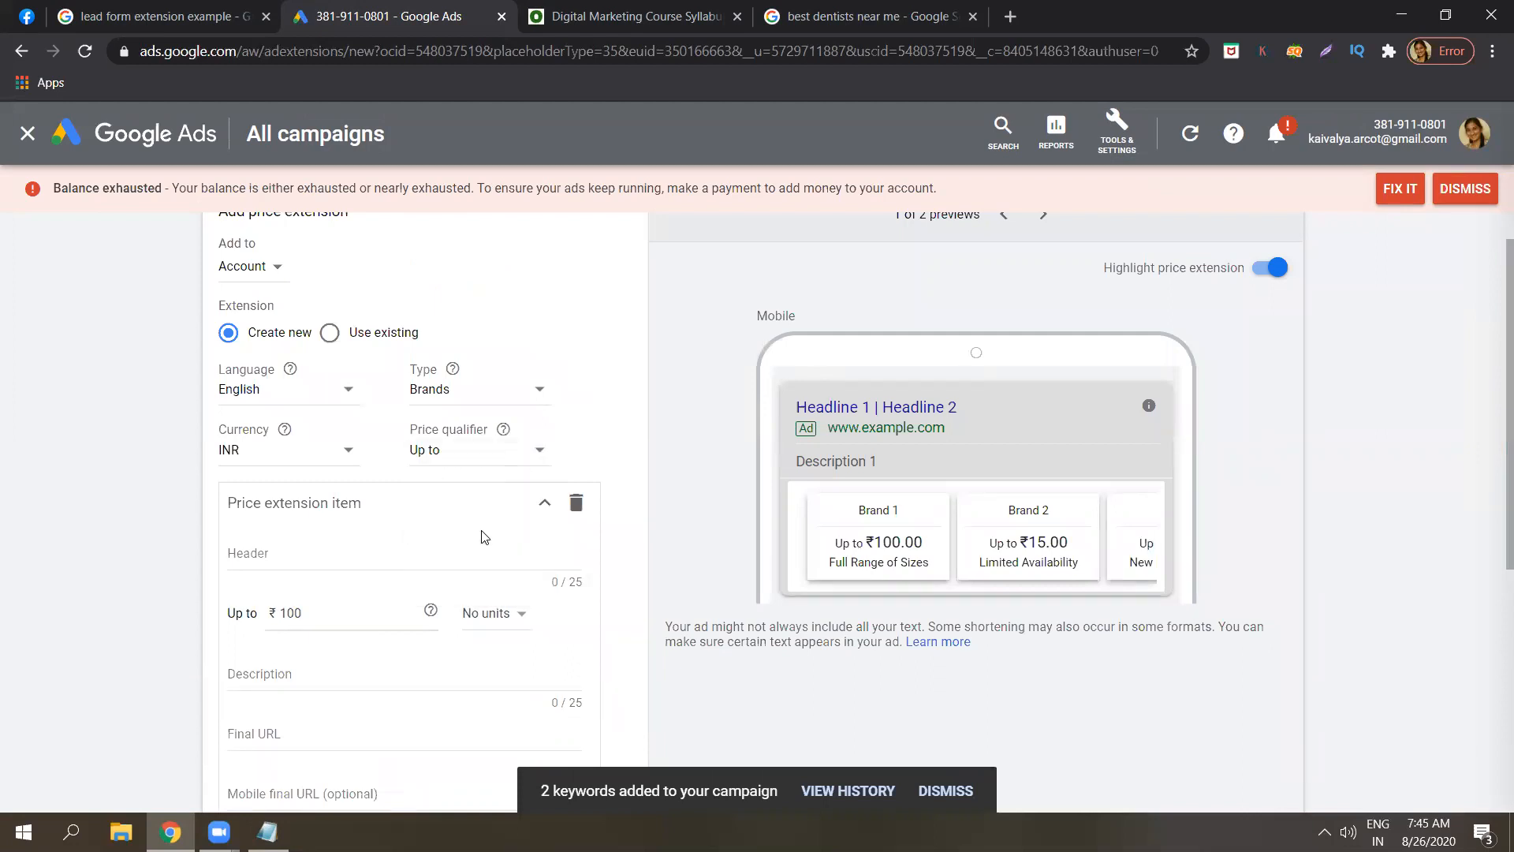
pyautogui.click(341, 616)
pyautogui.press('BackSpace')
pyautogui.press('BackSpace')
pyautogui.press('BackSpace')
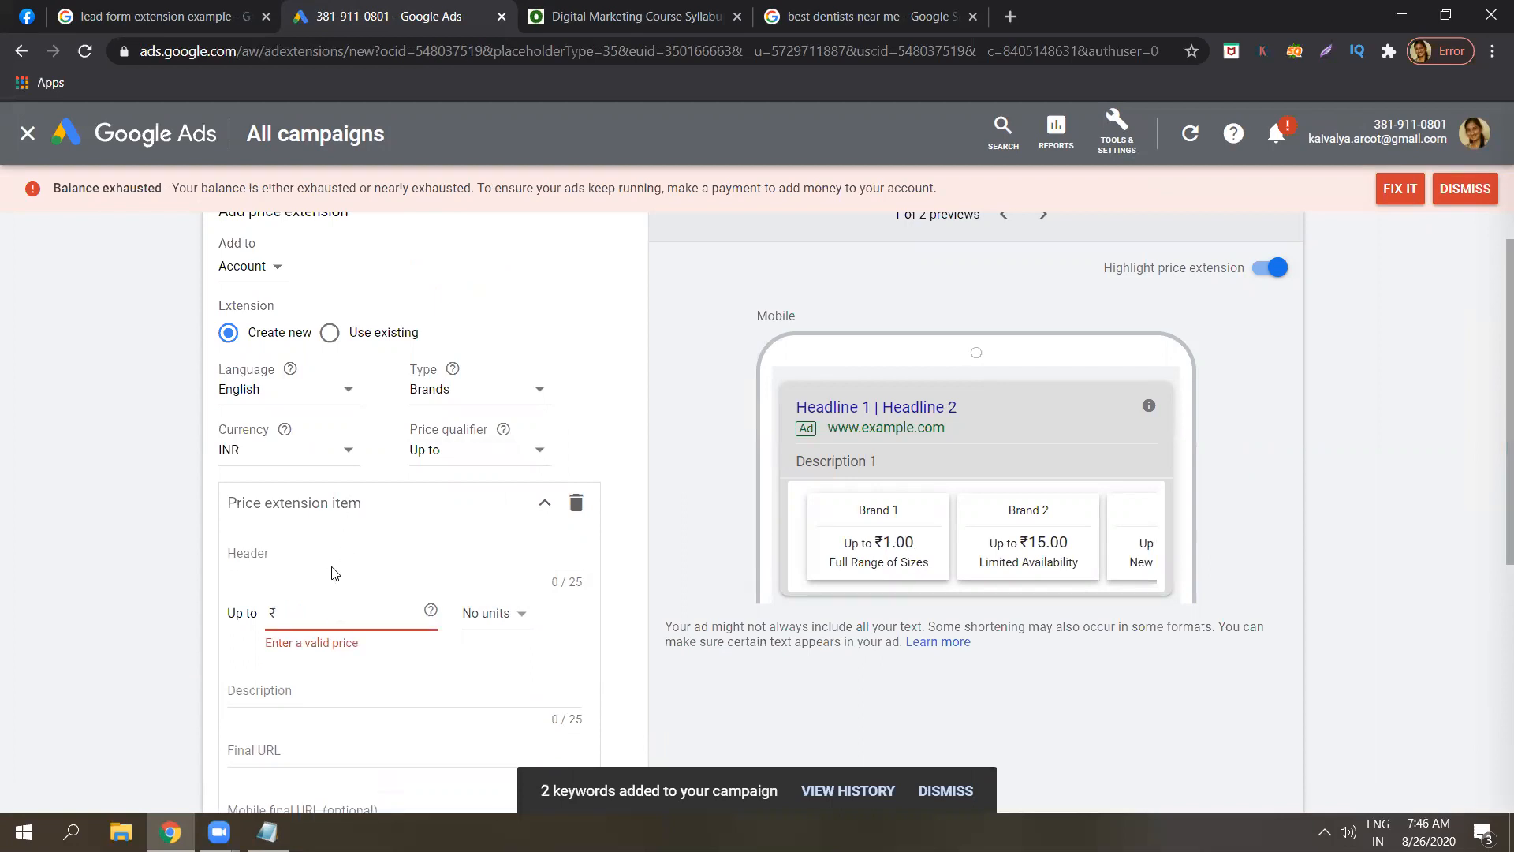
pyautogui.click(333, 549)
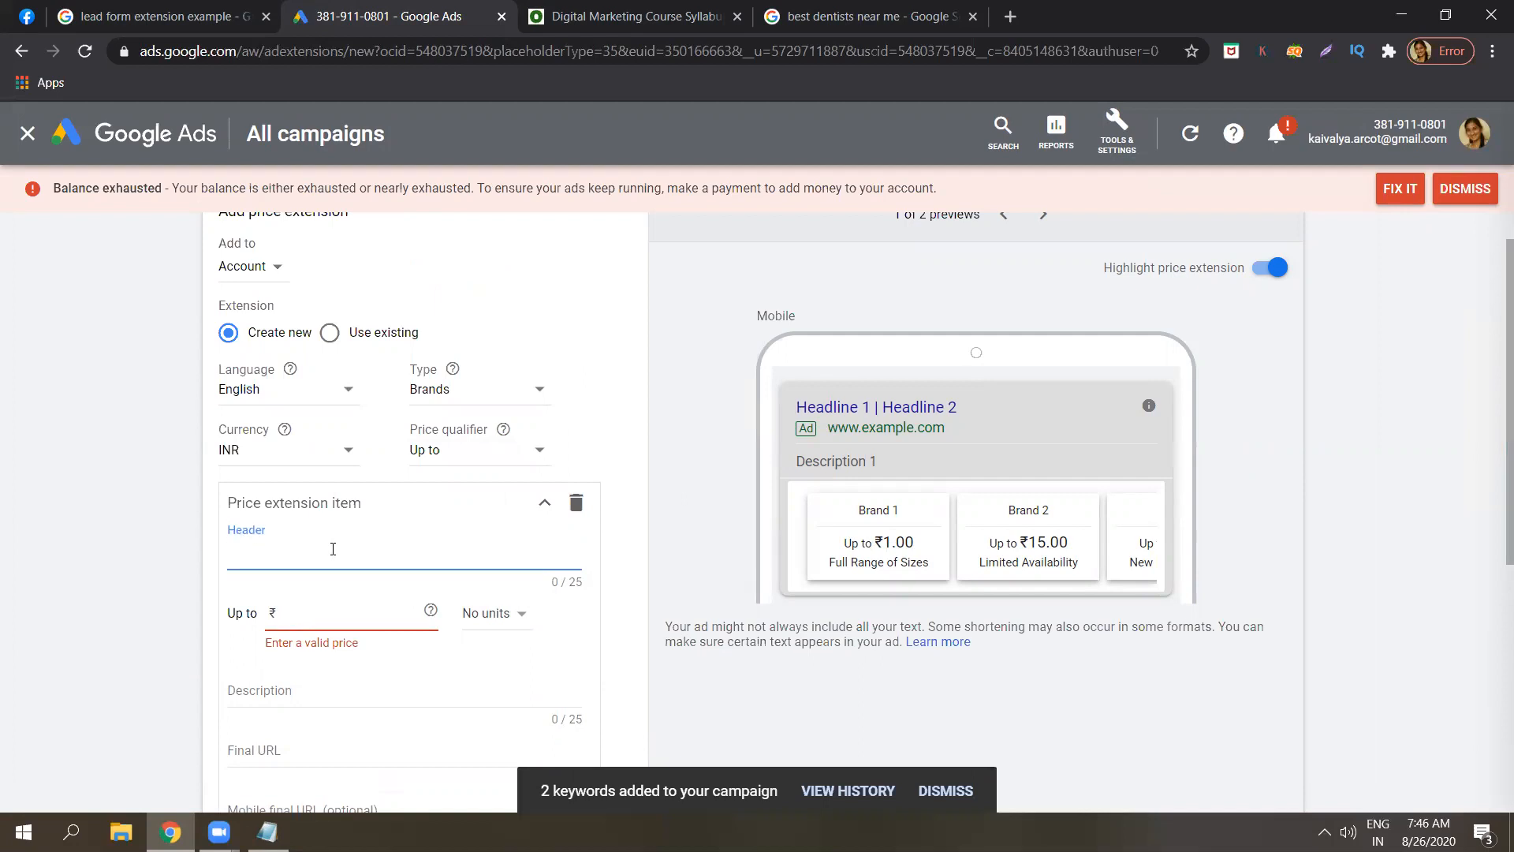
# Enter Amazon as the item header with a price of 500 and no units.
pyautogui.write('wome')
pyautogui.press('BackSpace')
pyautogui.press('BackSpace')
pyautogui.press('BackSpace')
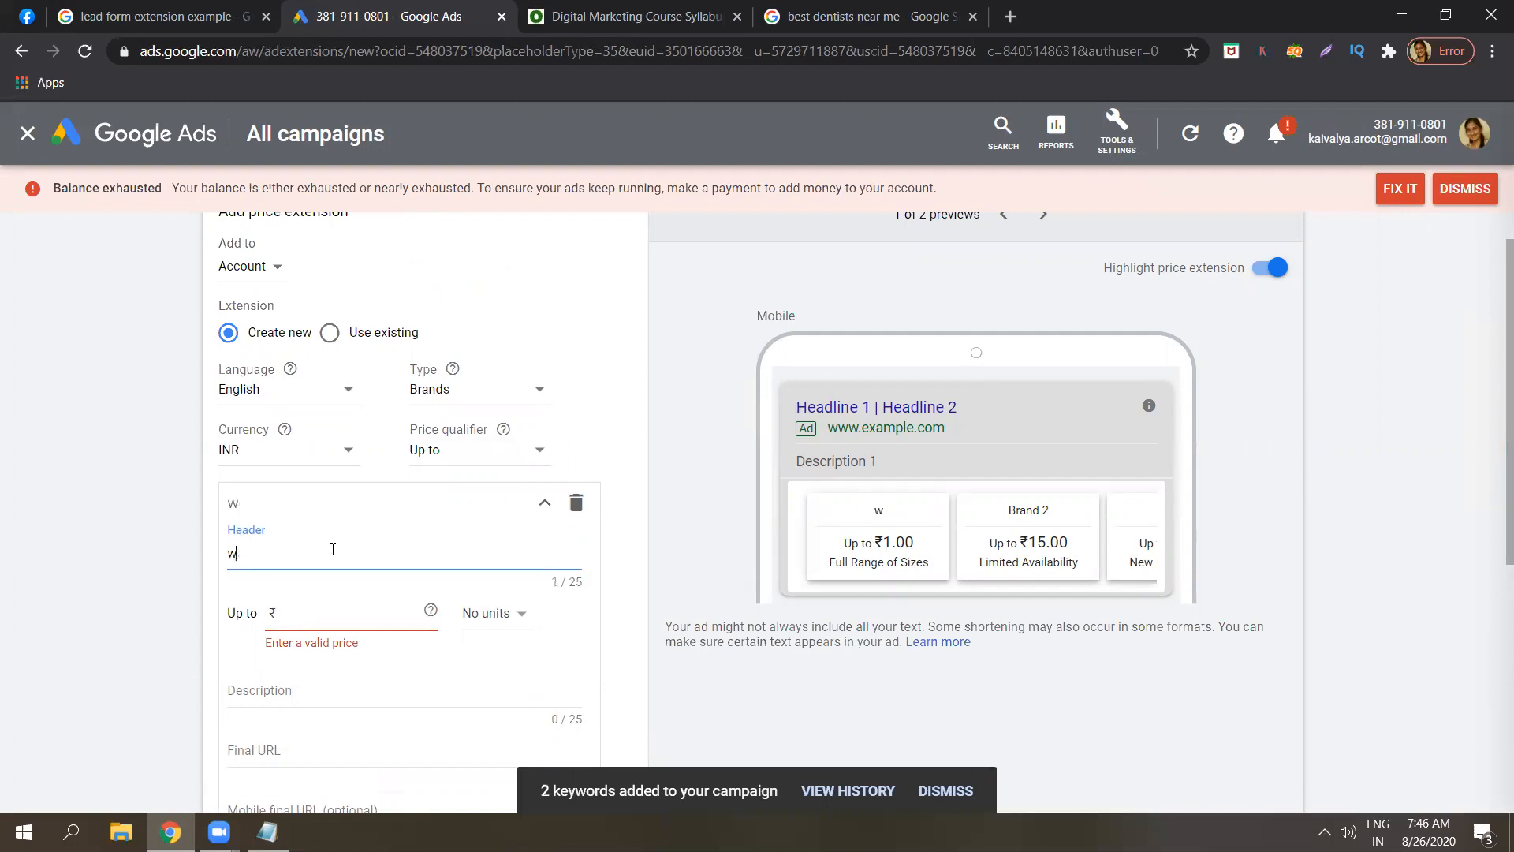
pyautogui.press('BackSpace')
pyautogui.press('capslock')
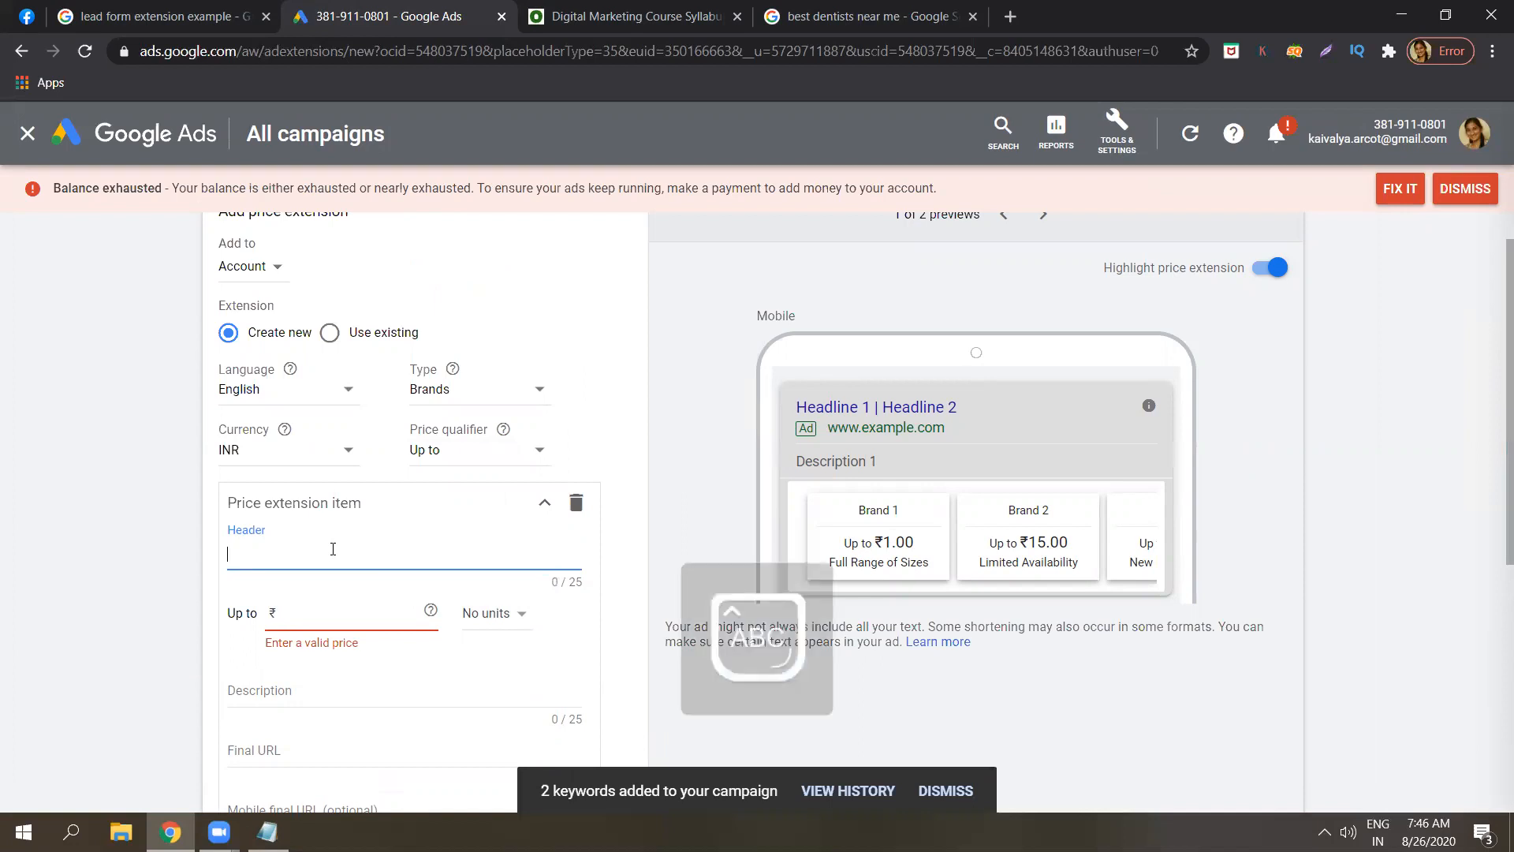
pyautogui.press('capslock')
pyautogui.write('Amazon')
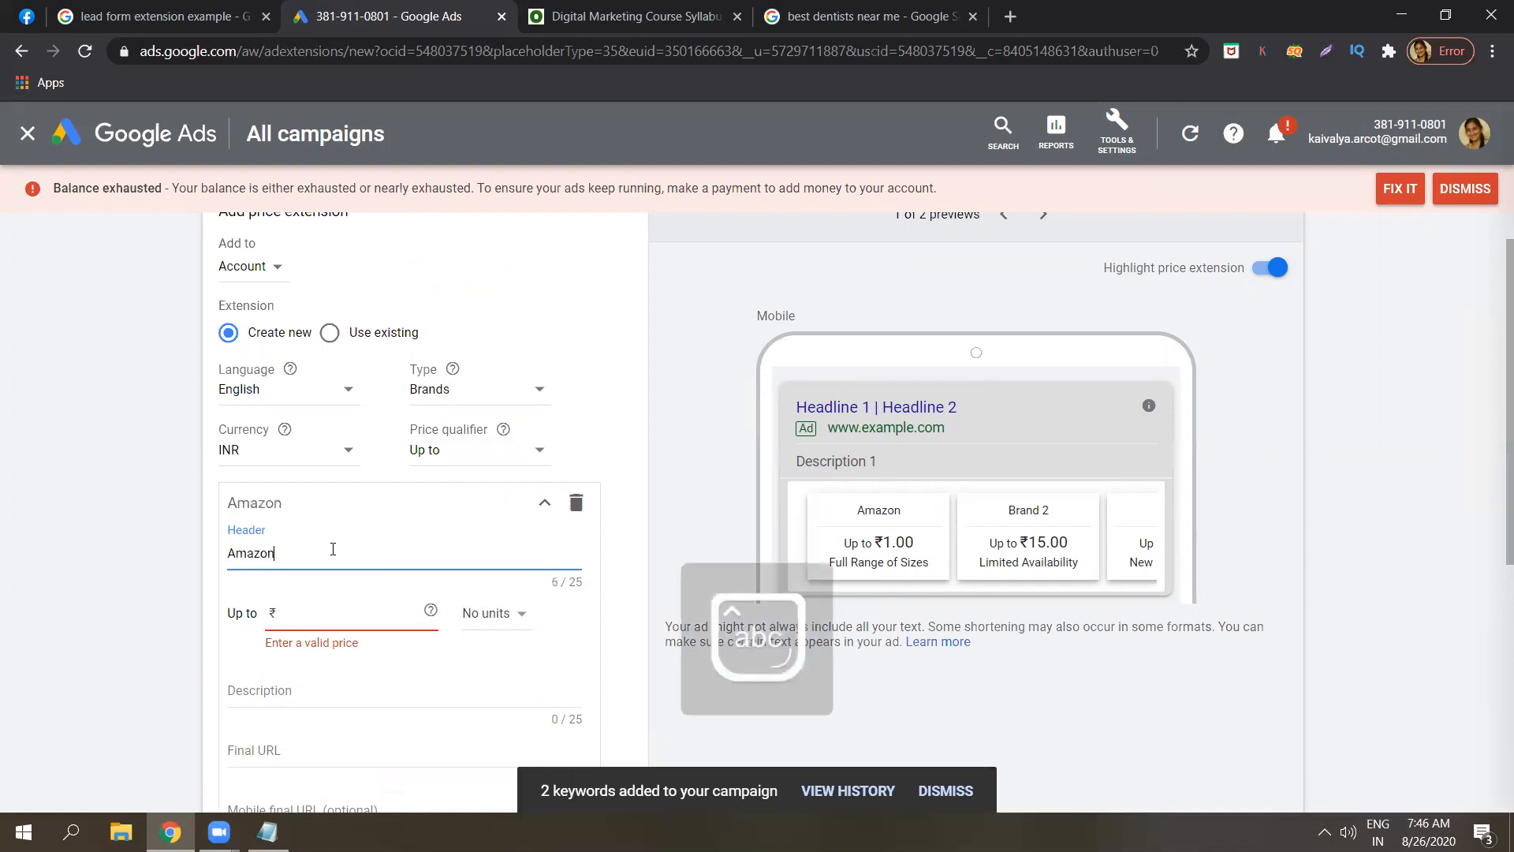
pyautogui.click(305, 613)
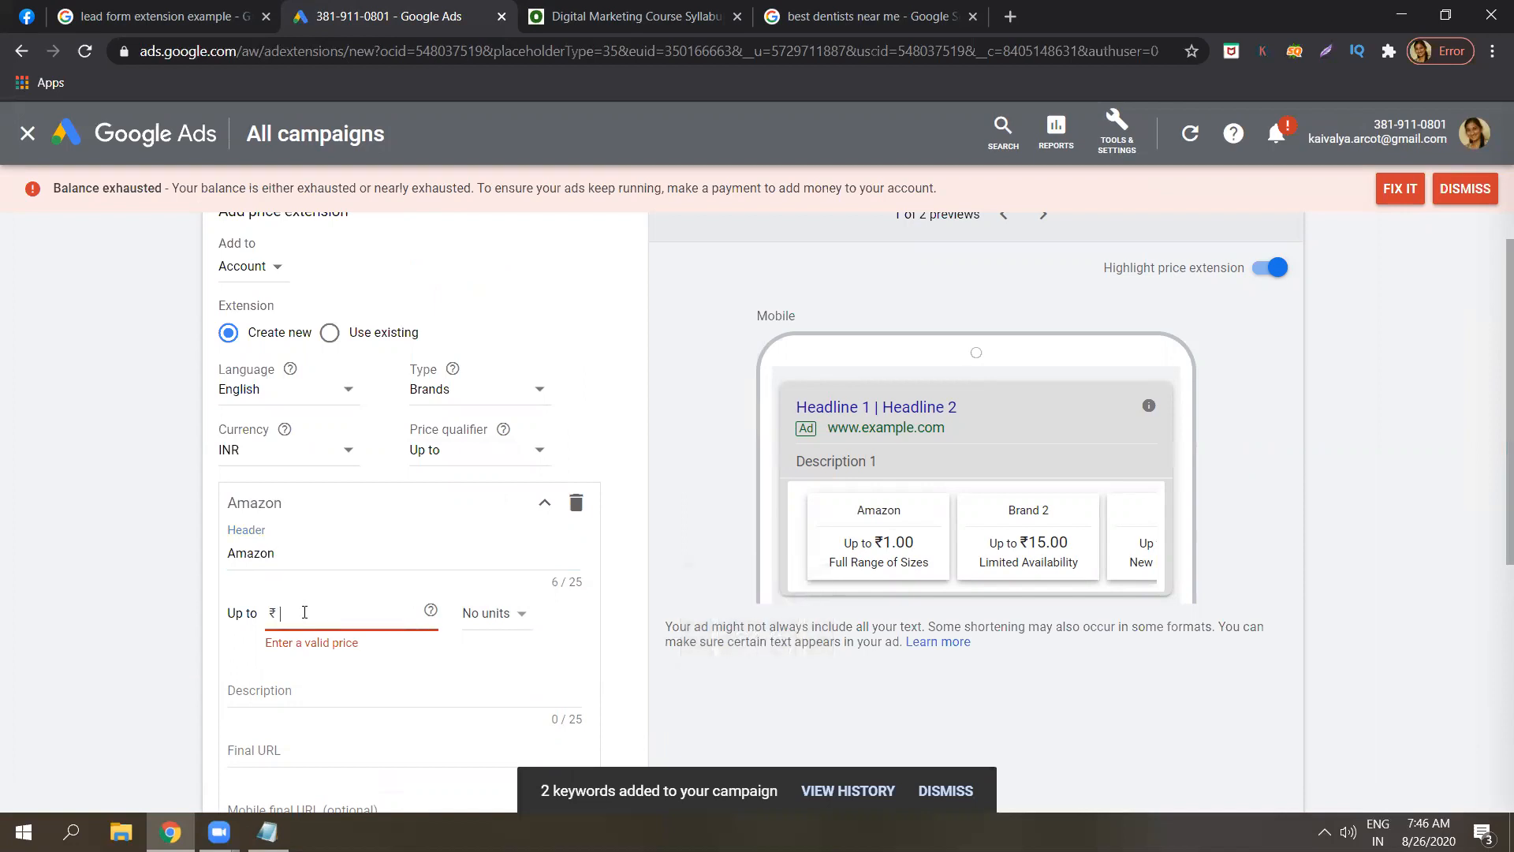
pyautogui.write('500')
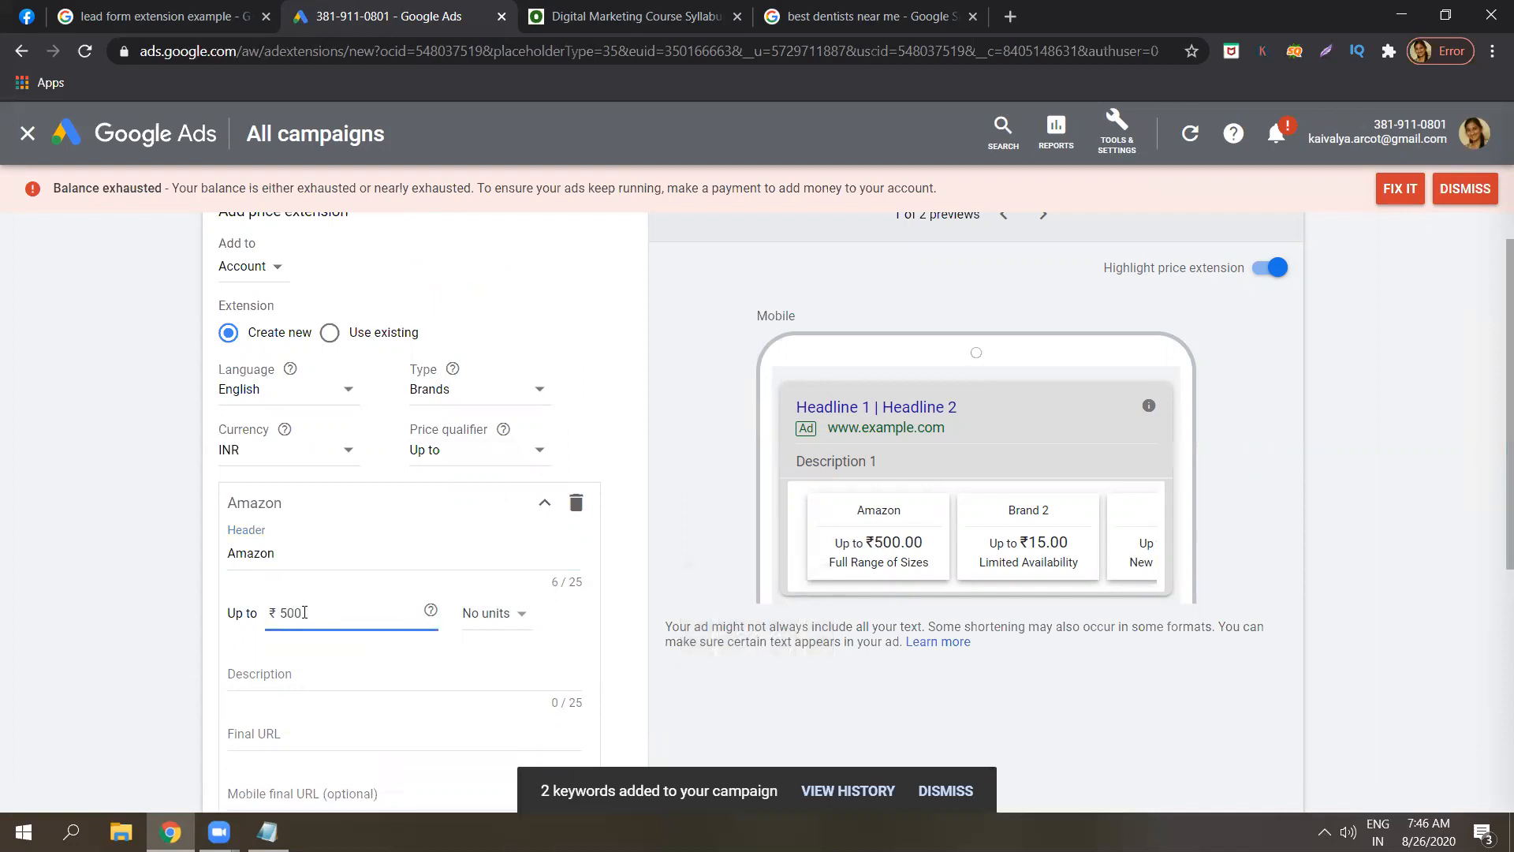
pyautogui.click(483, 618)
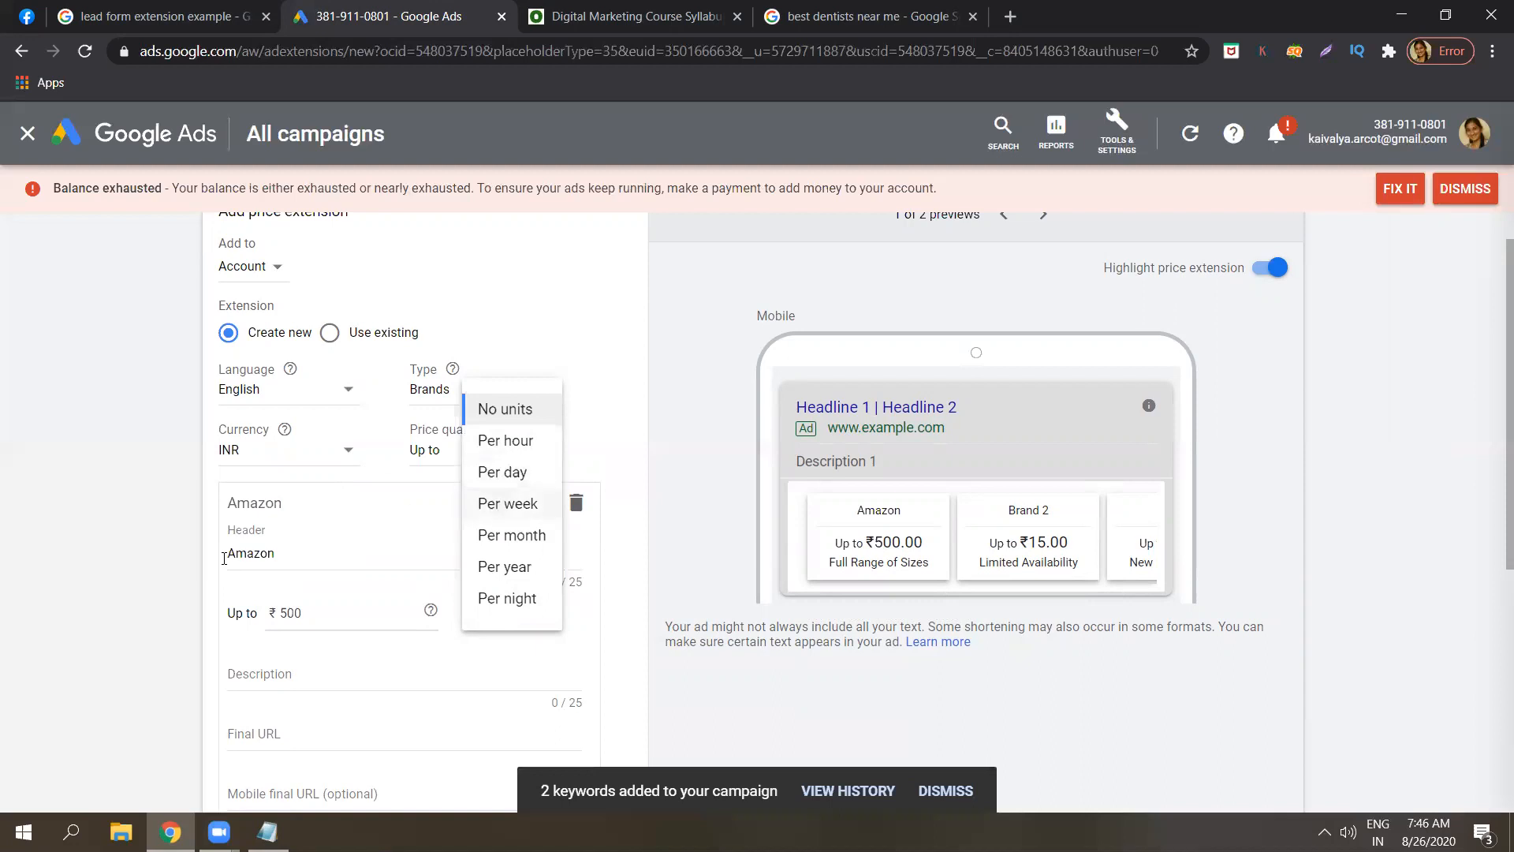
pyautogui.click(140, 601)
# Add the description 'hurry up', then cancel the price extension draft.
pyautogui.click(275, 679)
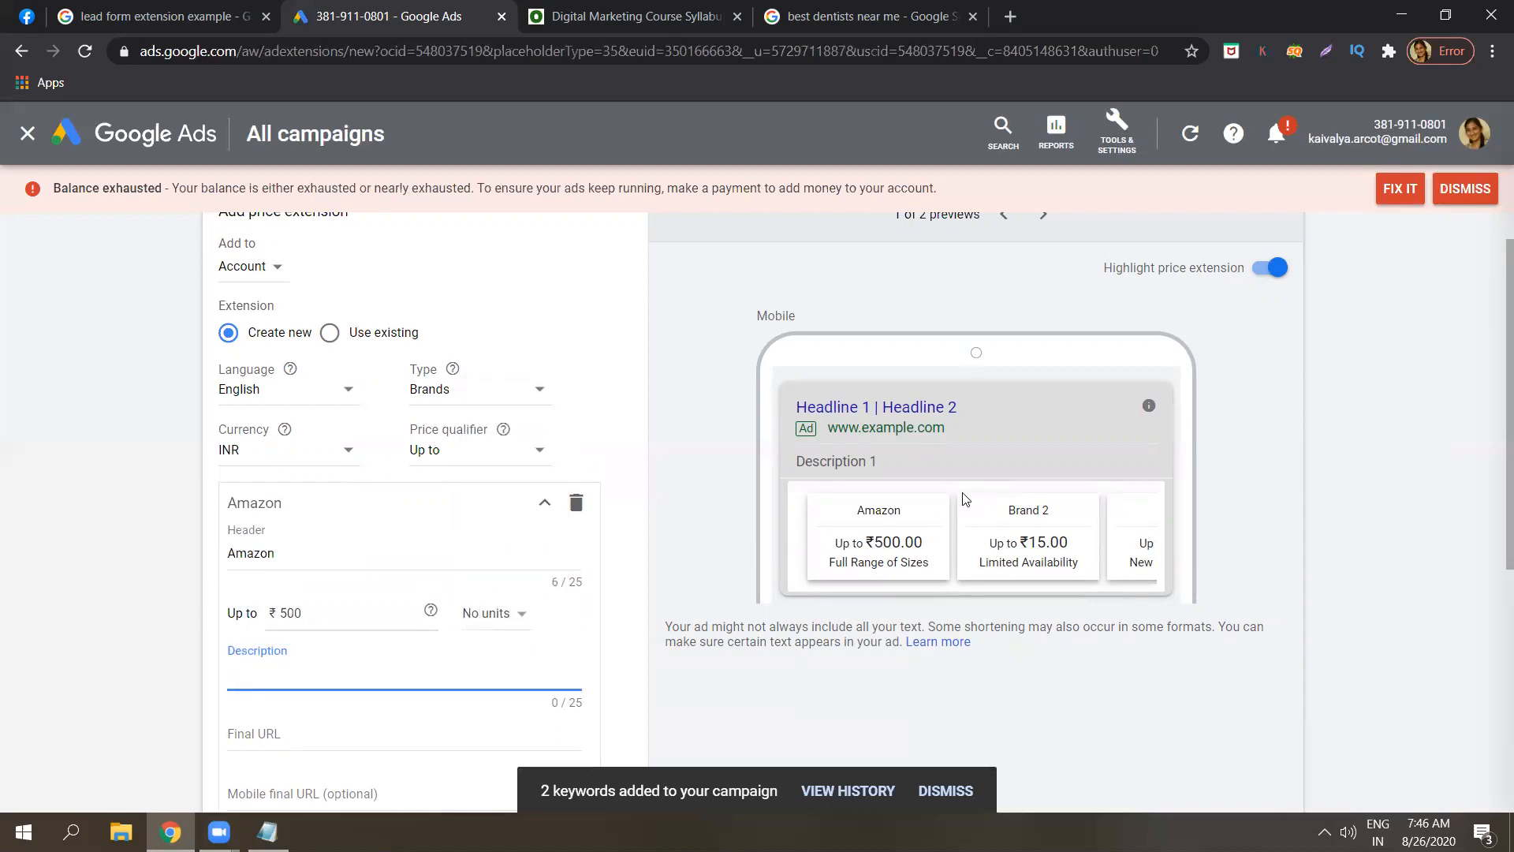
pyautogui.write('hurry up')
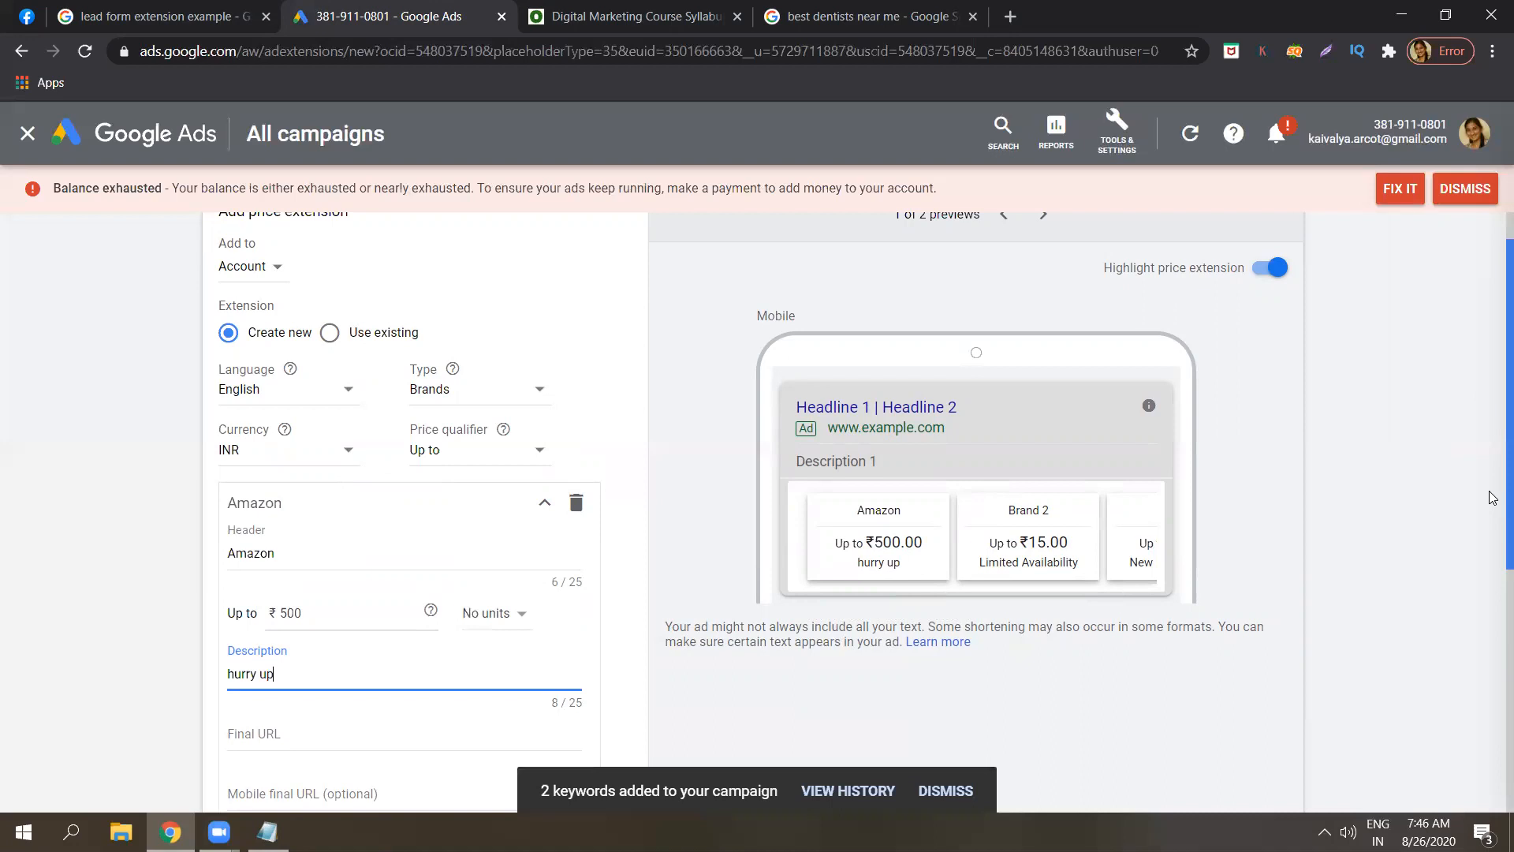
pyautogui.scroll(-3, 854, 611)
pyautogui.click(466, 514)
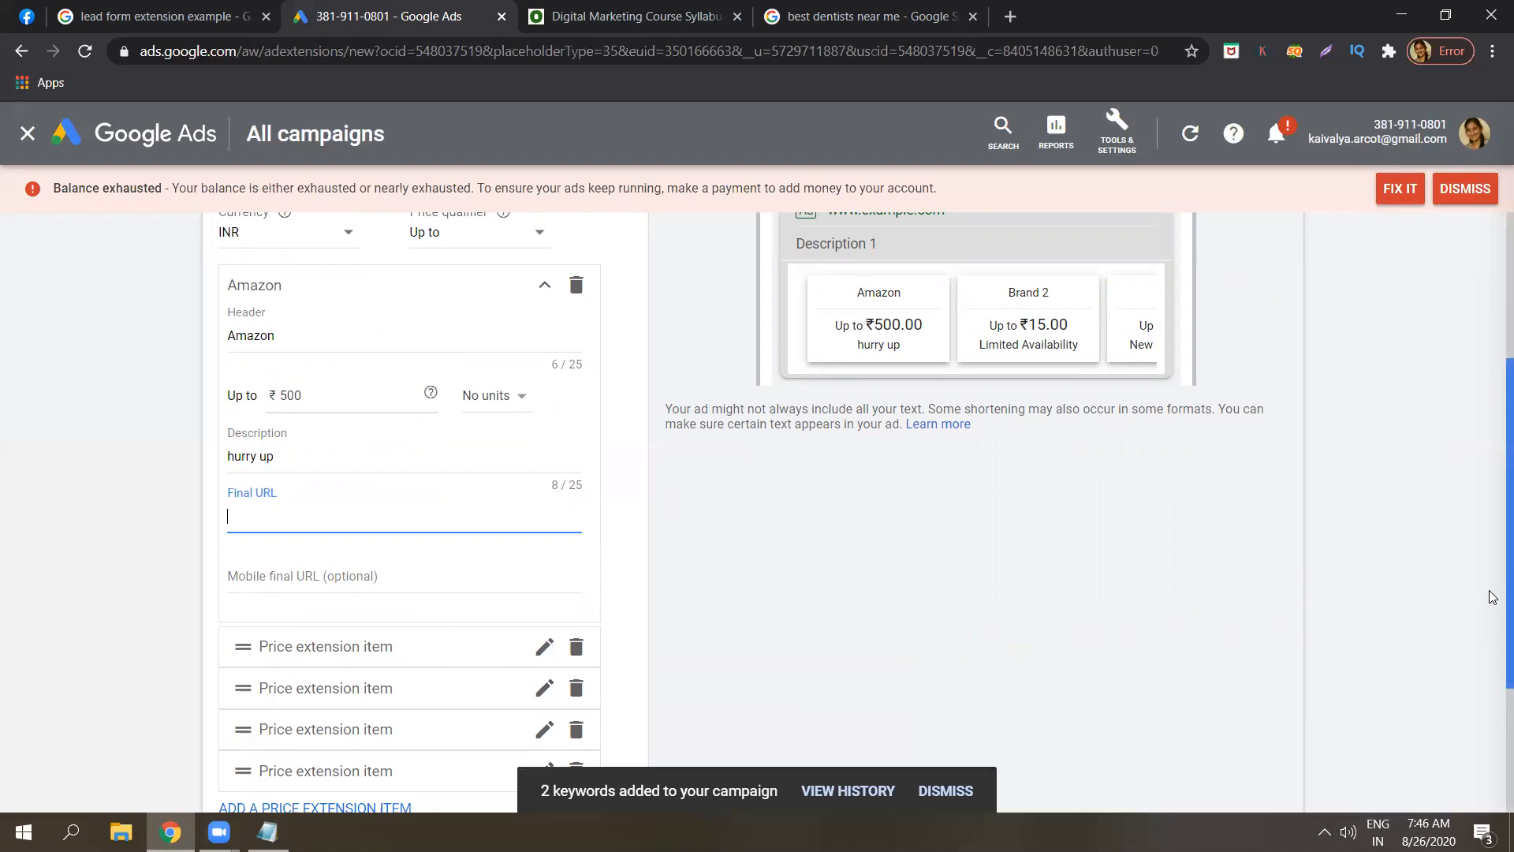
pyautogui.scroll(4, 1493, 572)
pyautogui.scroll(-6, 1493, 400)
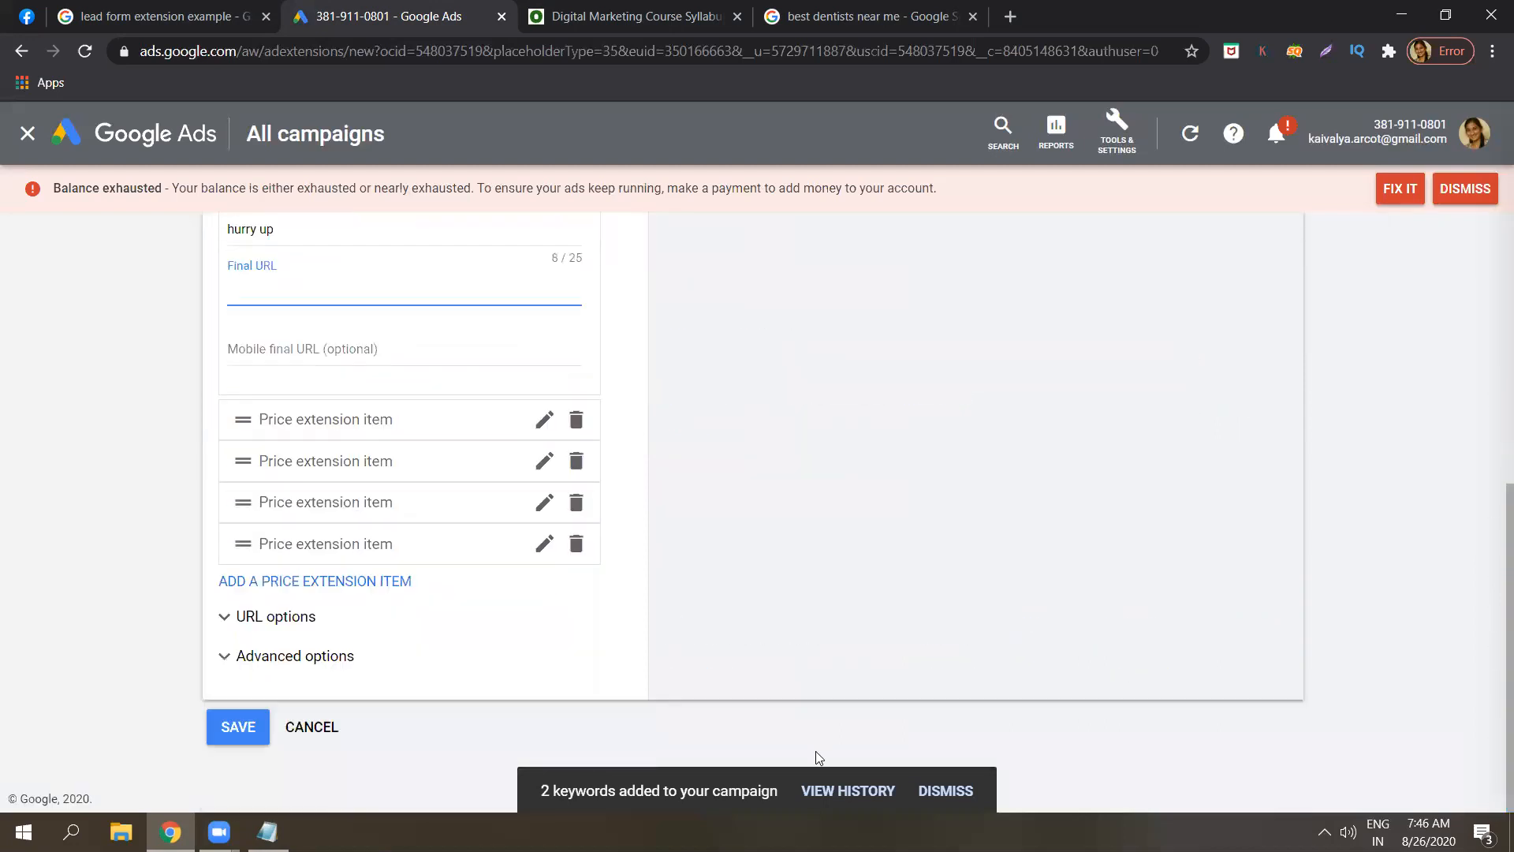
pyautogui.click(334, 729)
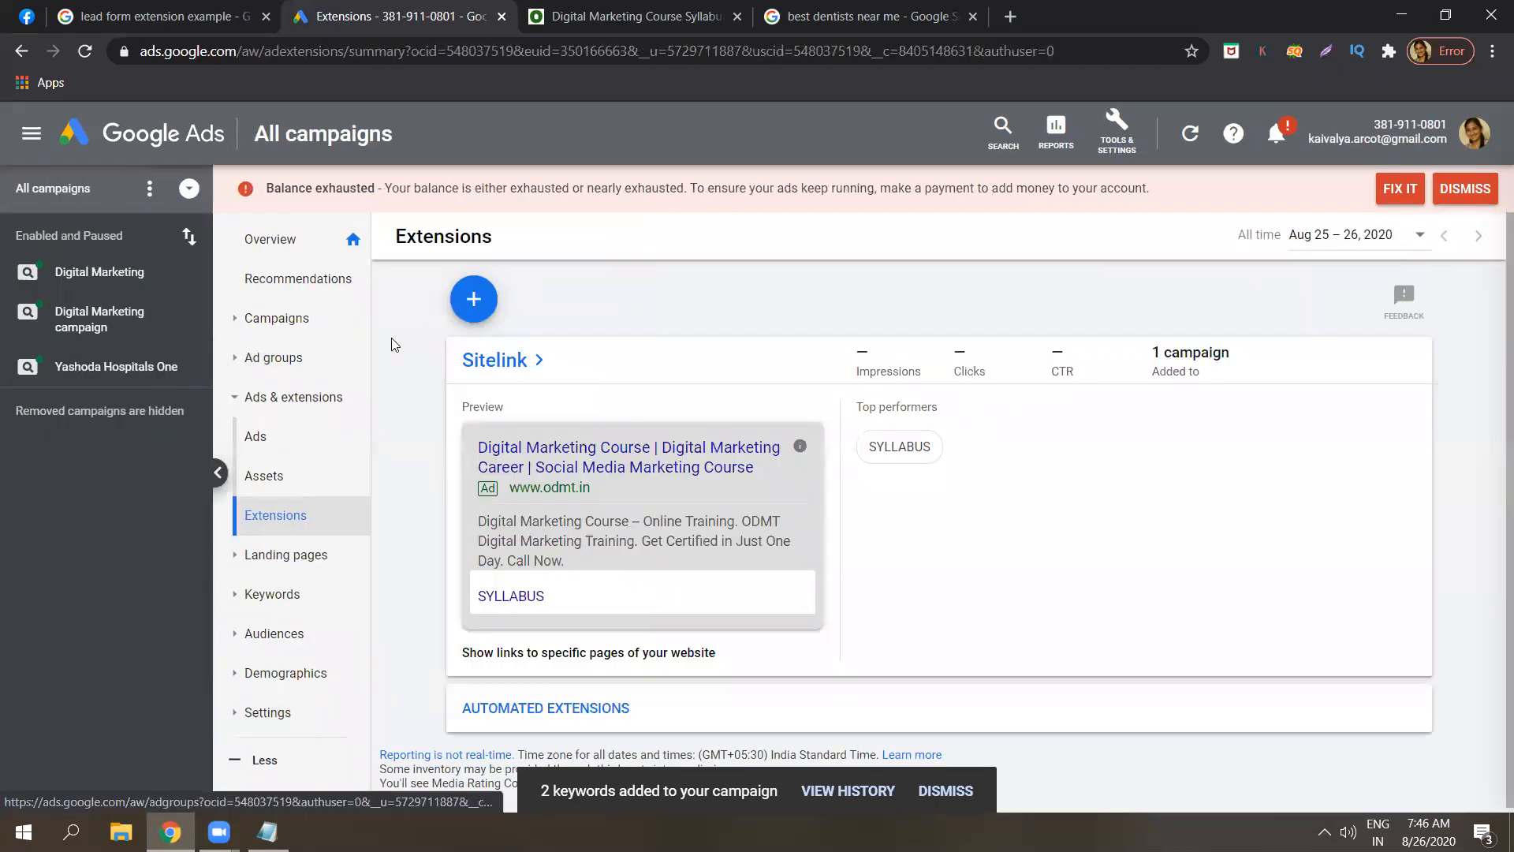
# Start a new app extension from the extension types list.
pyautogui.click(474, 299)
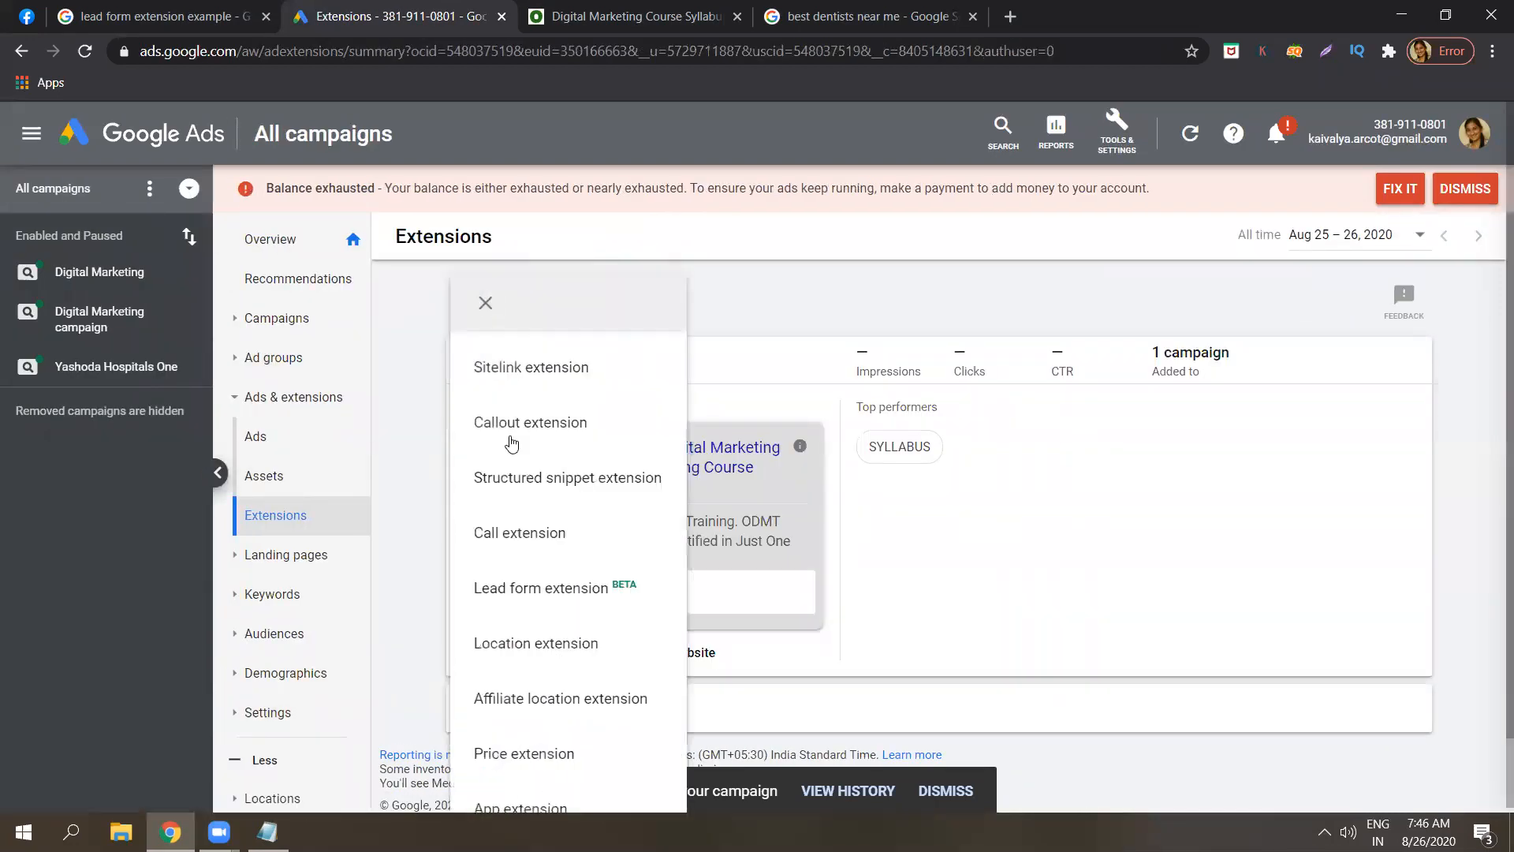
pyautogui.moveTo(1490, 448); pyautogui.dragTo(1493, 610)
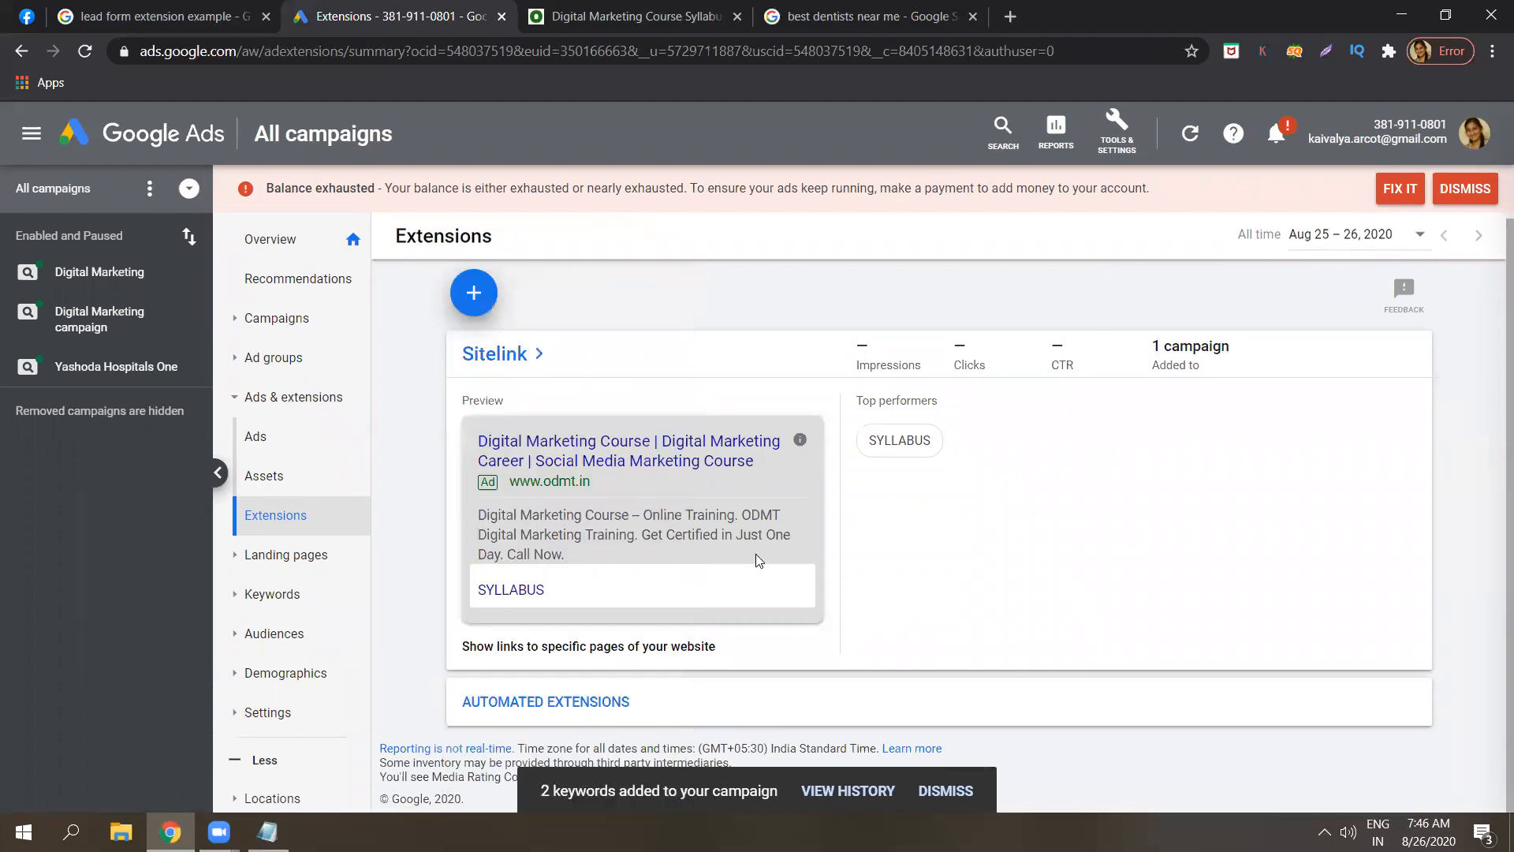
pyautogui.click(474, 293)
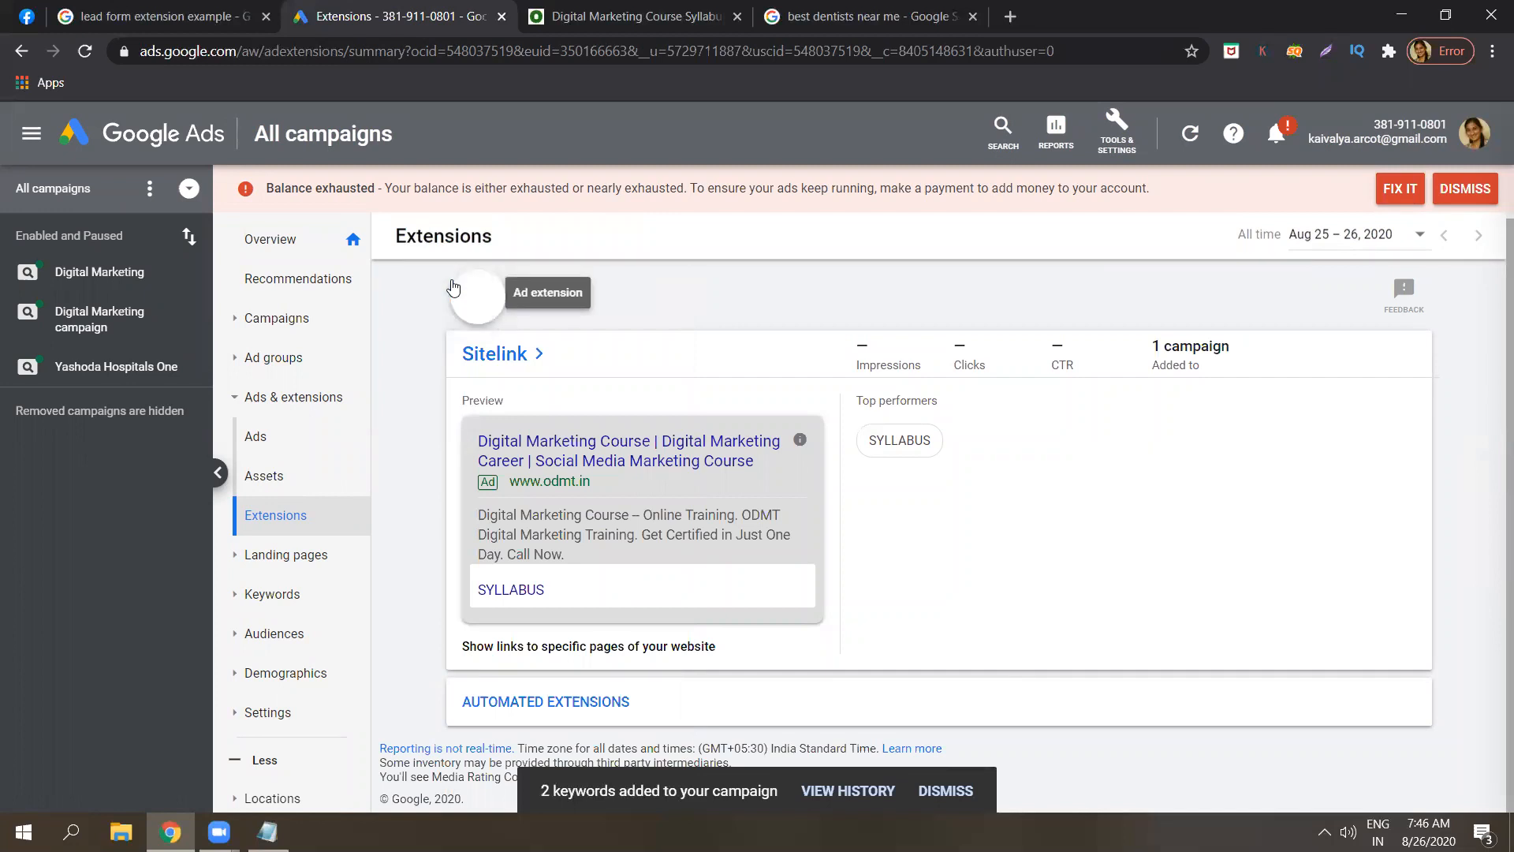
pyautogui.scroll(-1, 523, 778)
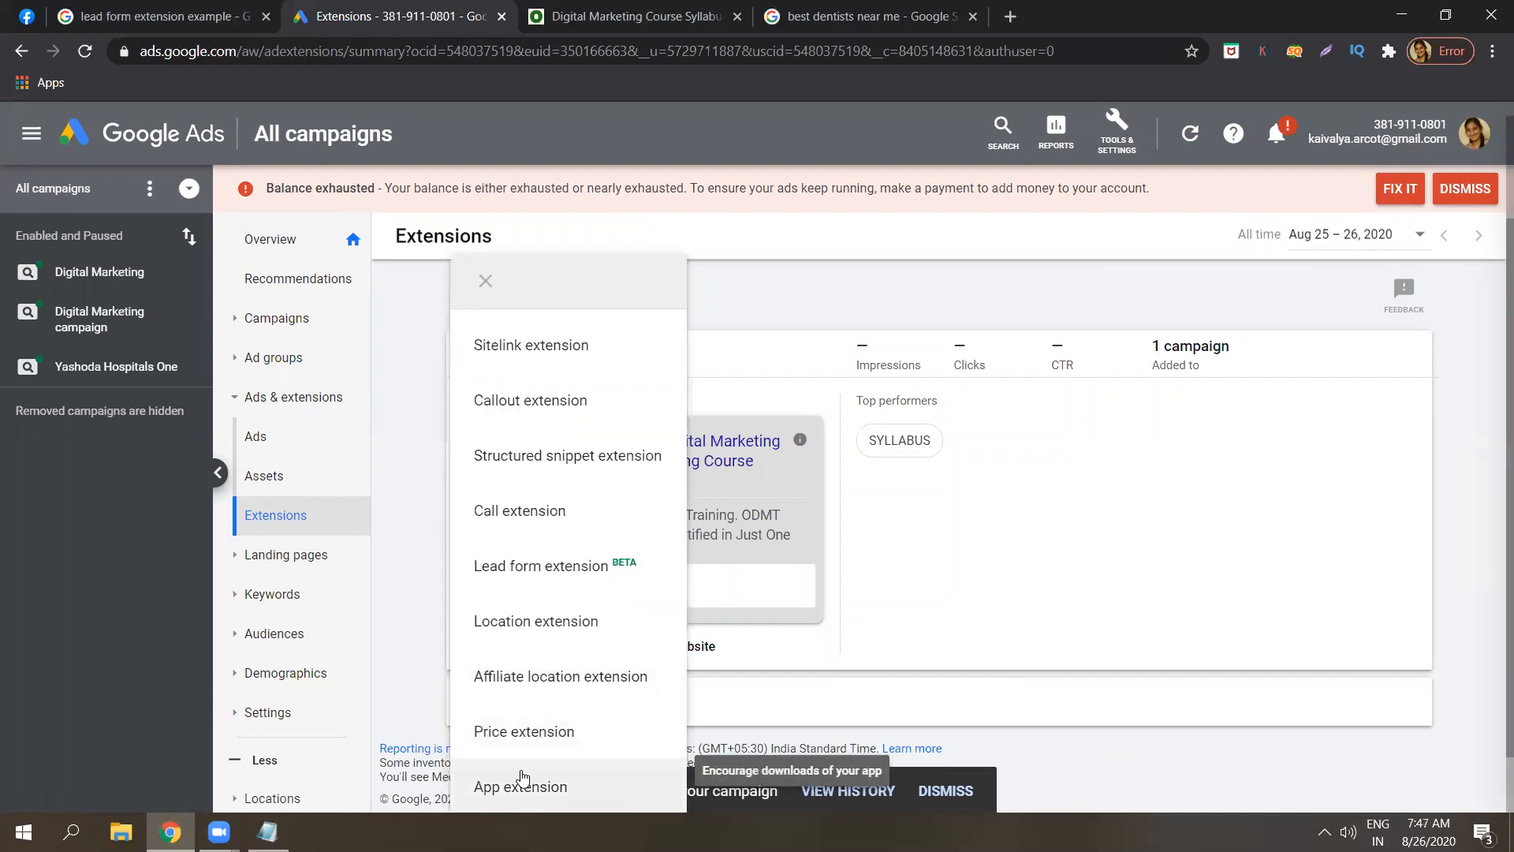
pyautogui.click(523, 781)
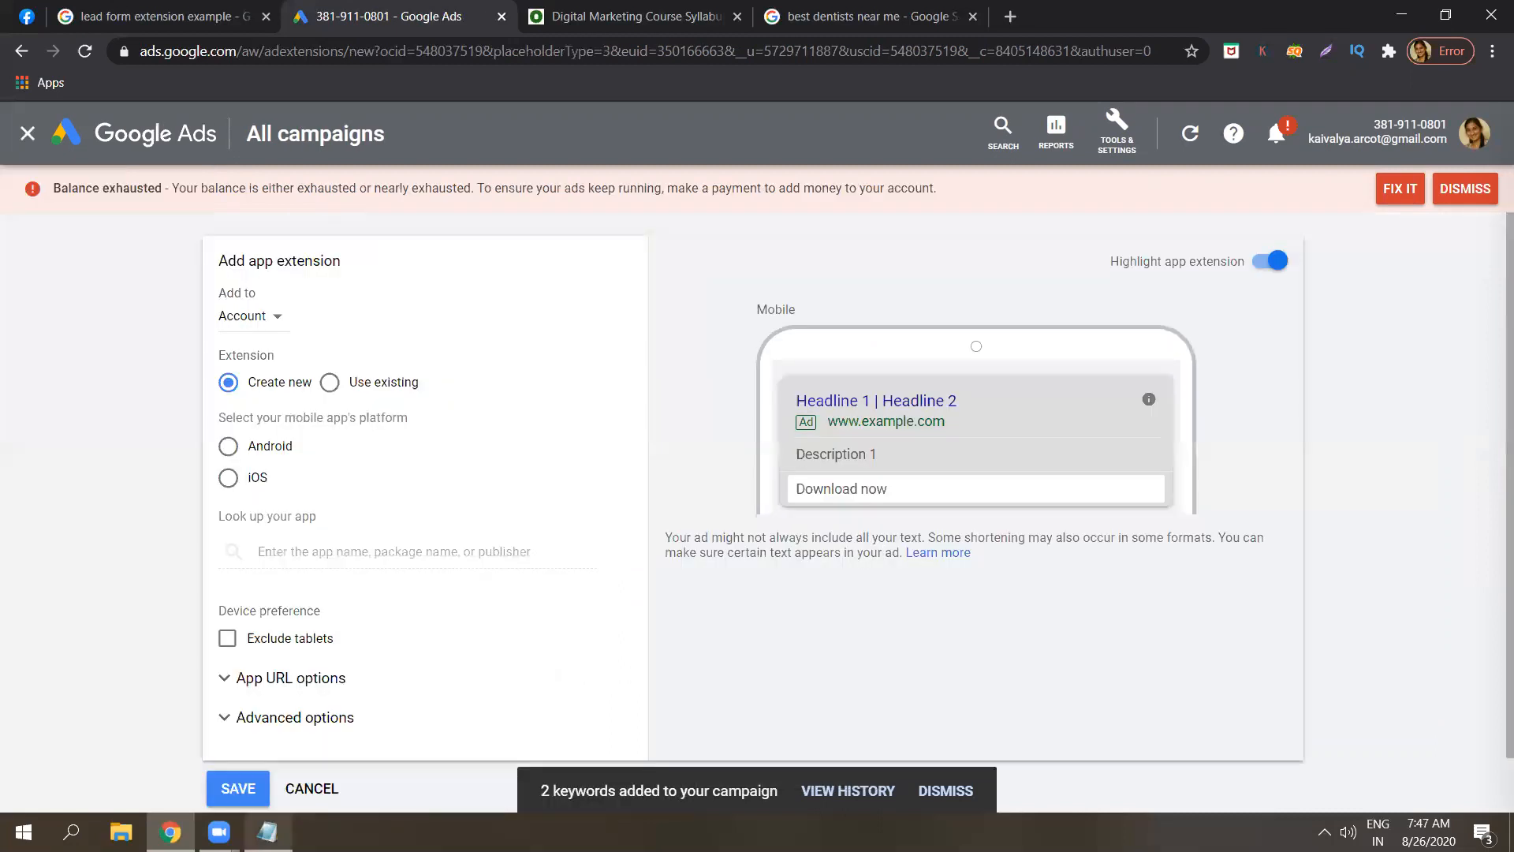
# In Notepad, add item 9 as '9. App extension'.
pyautogui.hotkey('alt', 'Tab')
pyautogui.press('Return')
pyautogui.write('9.')
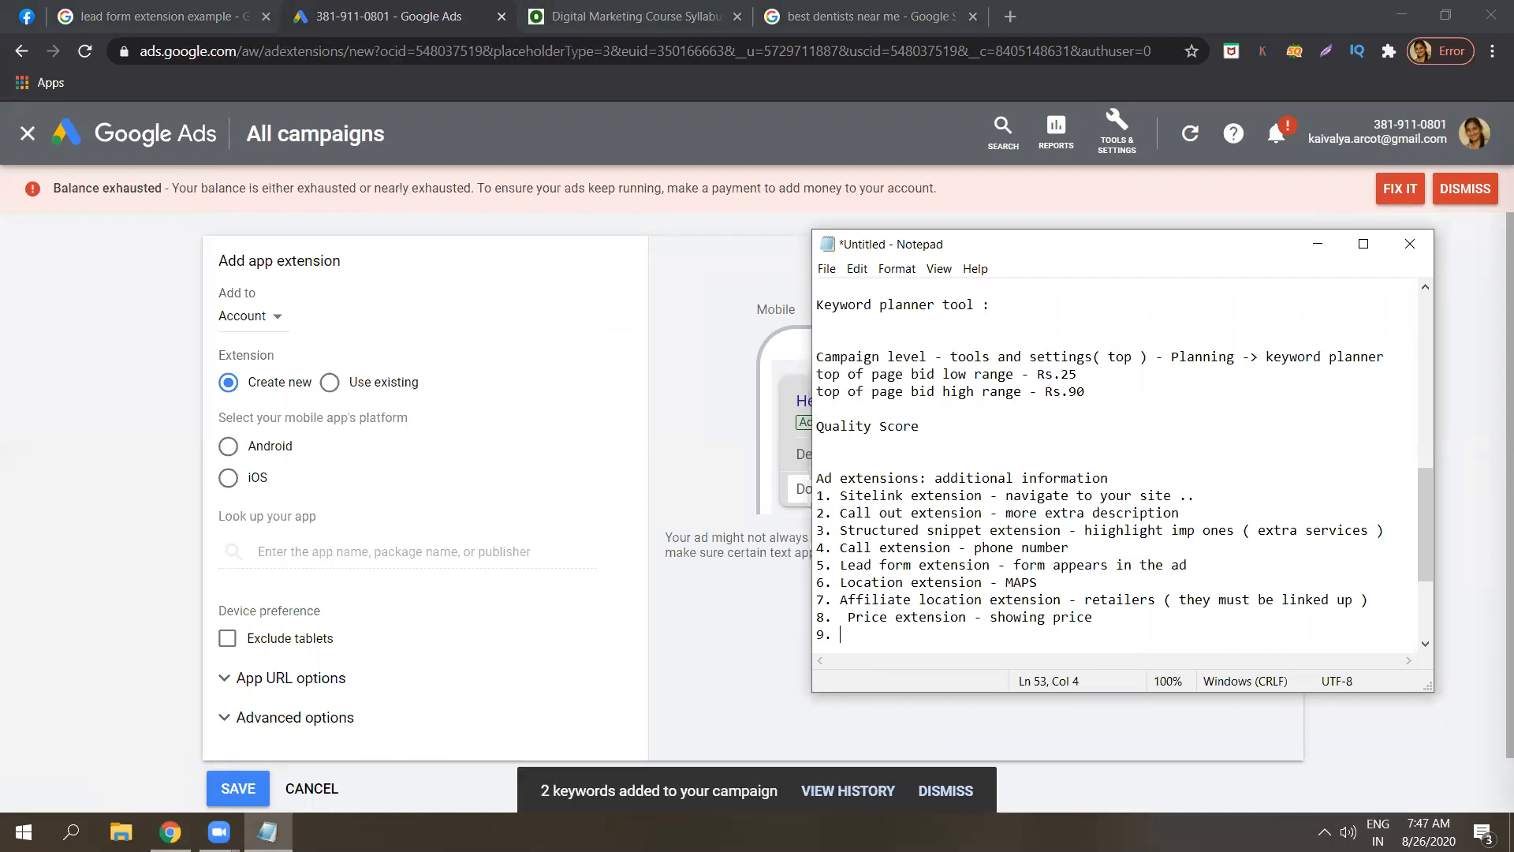
pyautogui.press('capslock')
pyautogui.write('A')
pyautogui.press('capslock')
pyautogui.write('pp')
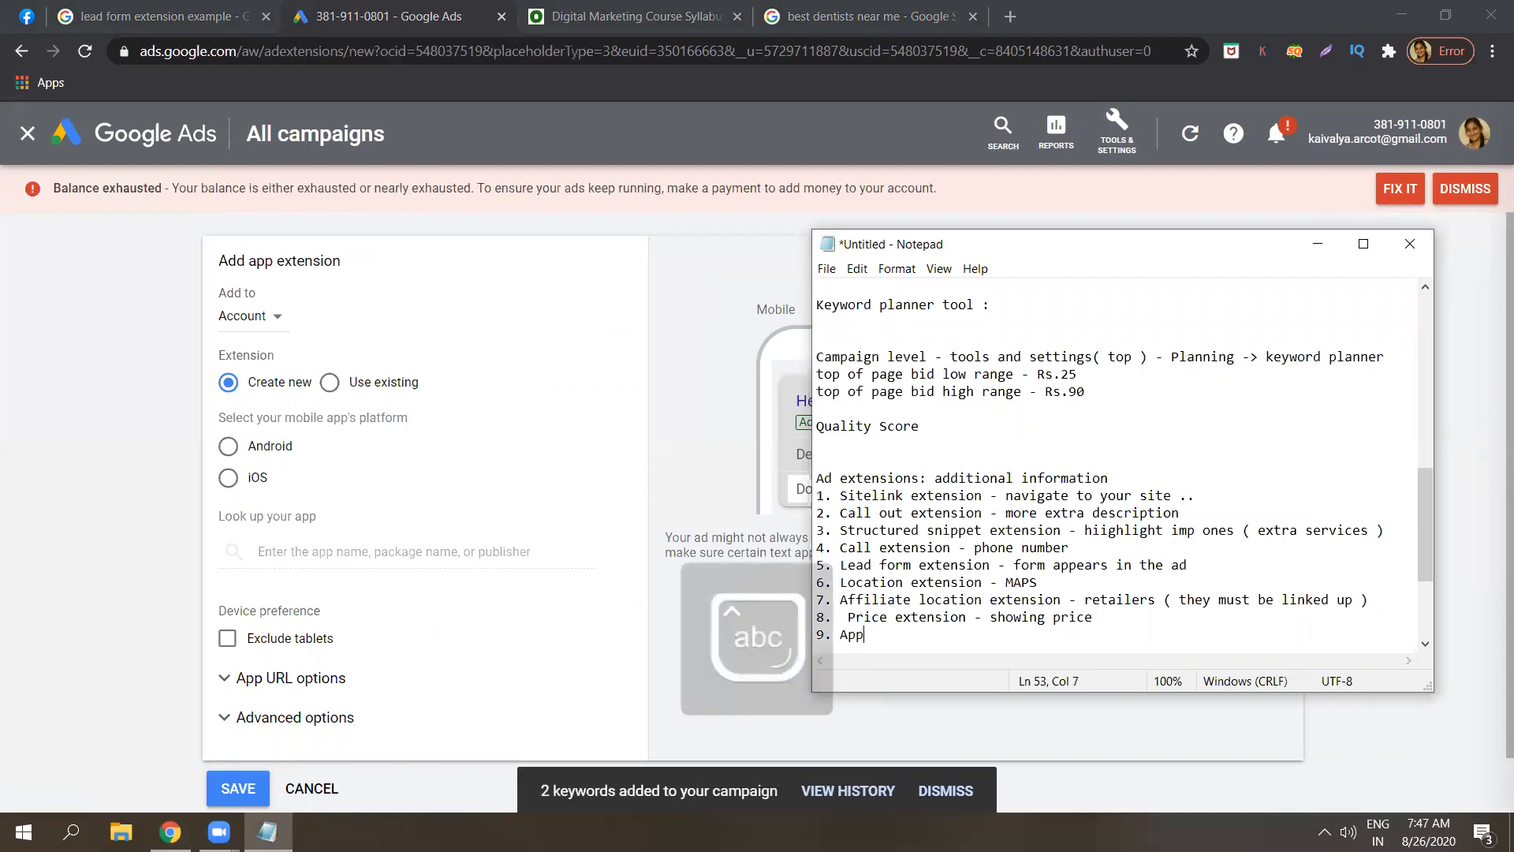
pyautogui.write(' exten')
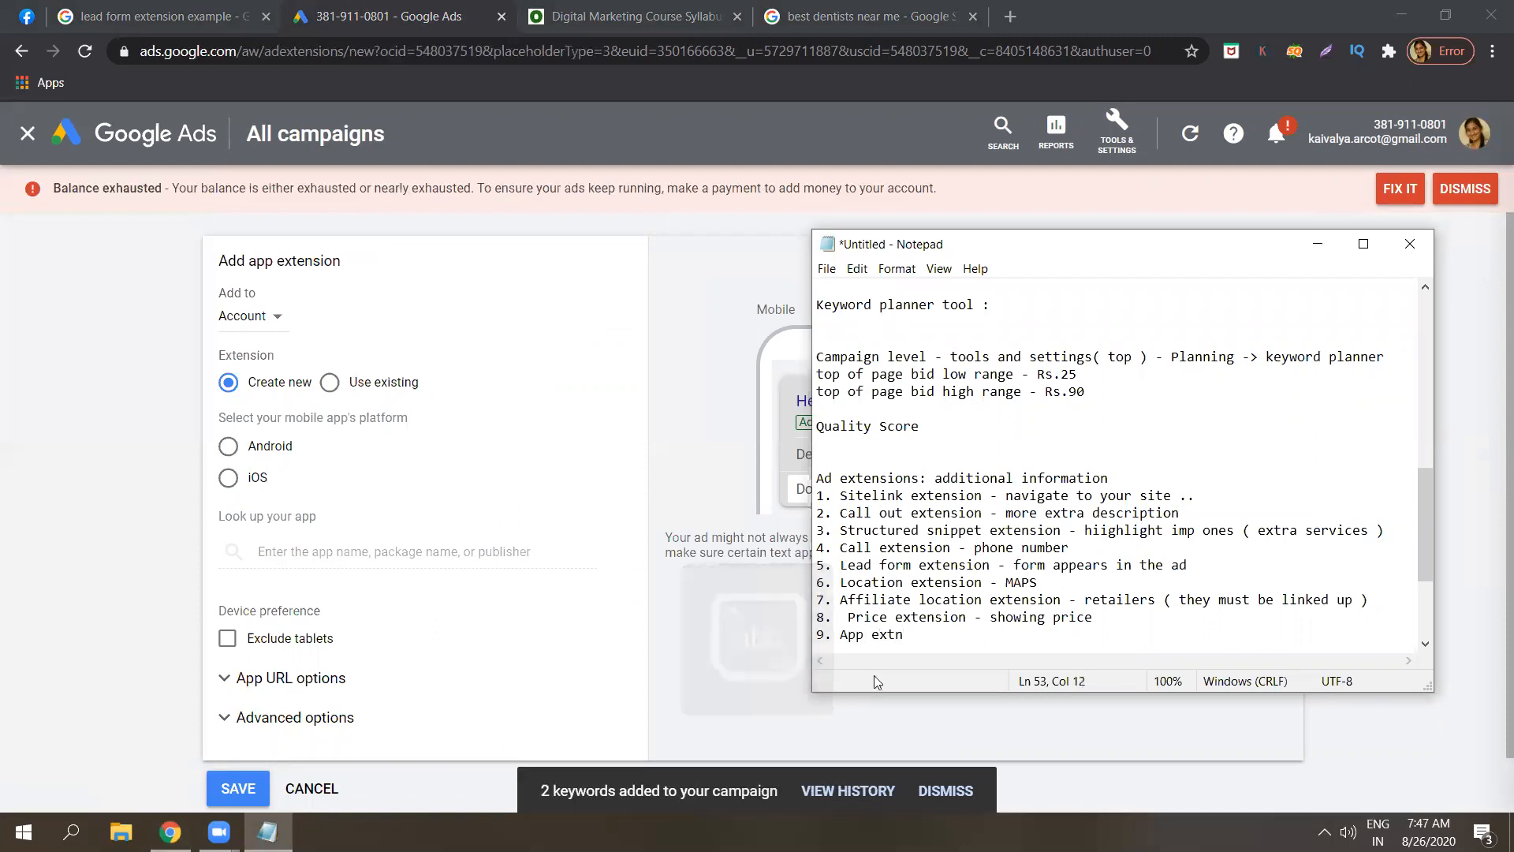
pyautogui.write('sion -')
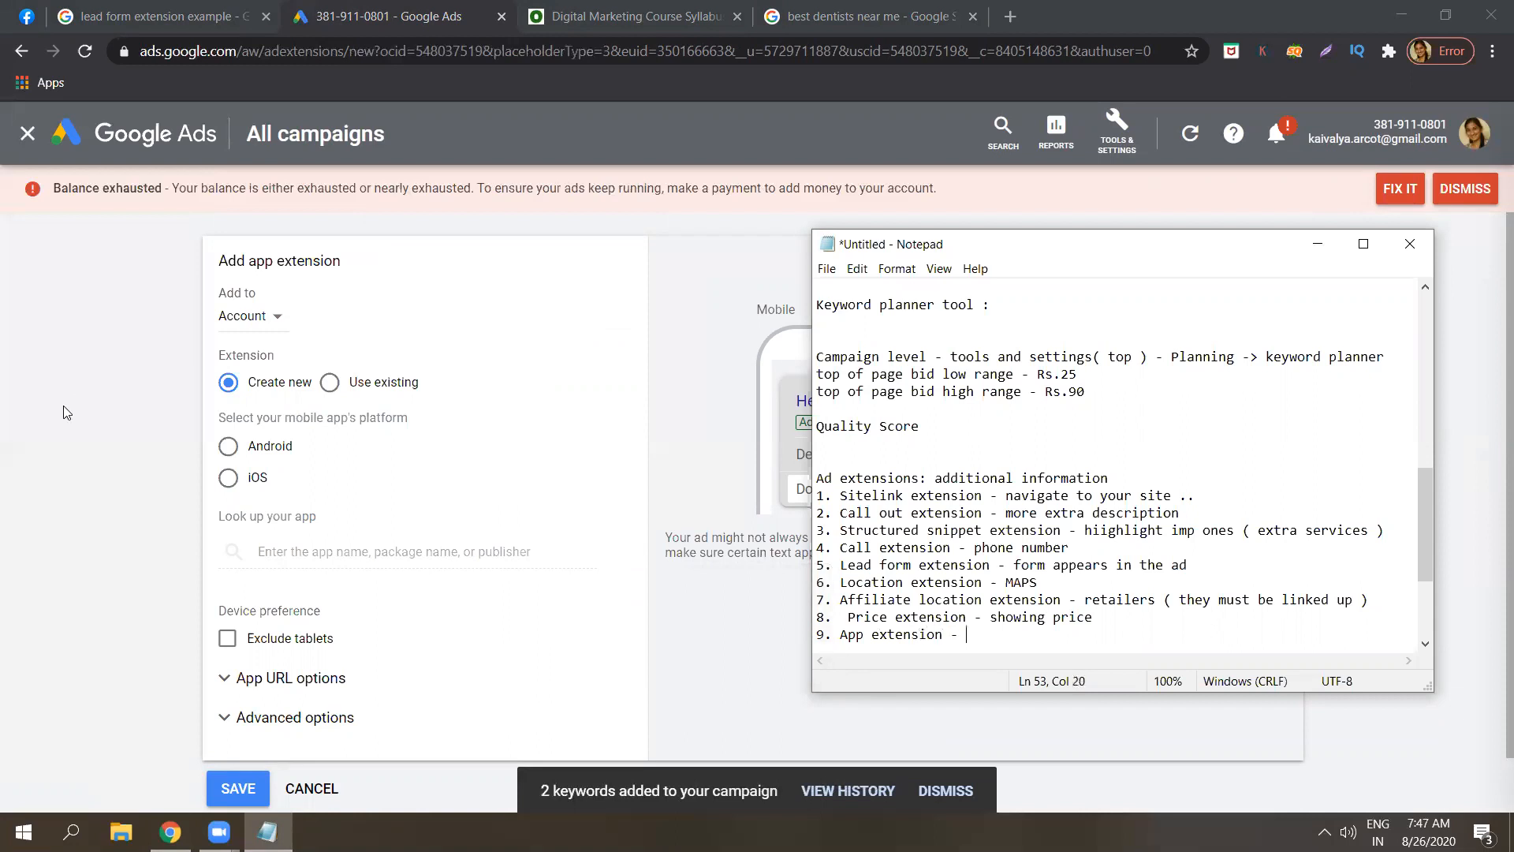
pyautogui.hotkey('alt', 'Tab')
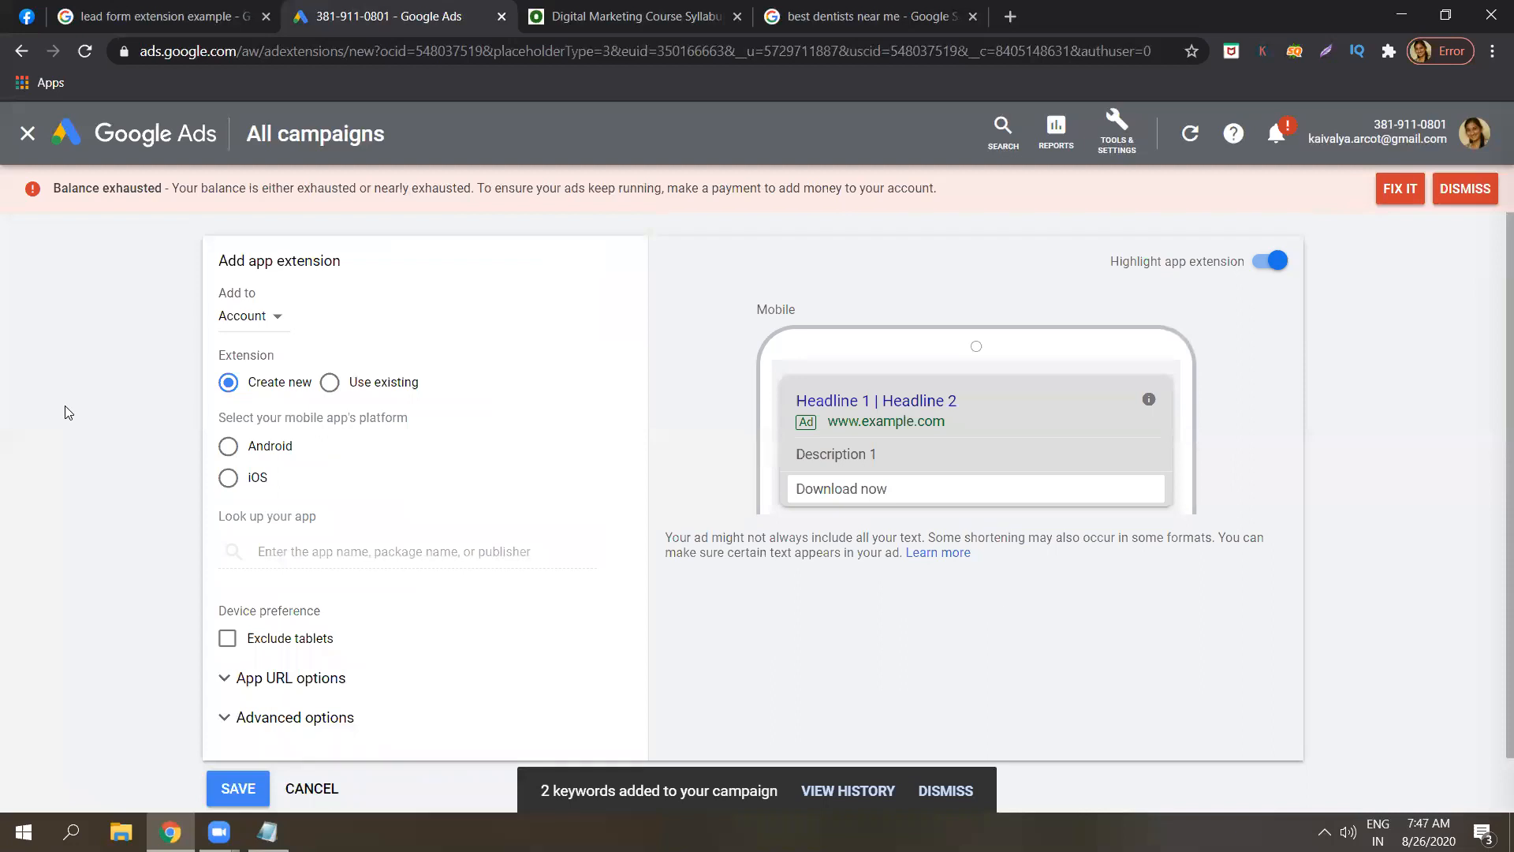
# Choose Android, find and pick Instagram, remove it, and cancel the app extension.
pyautogui.click(240, 449)
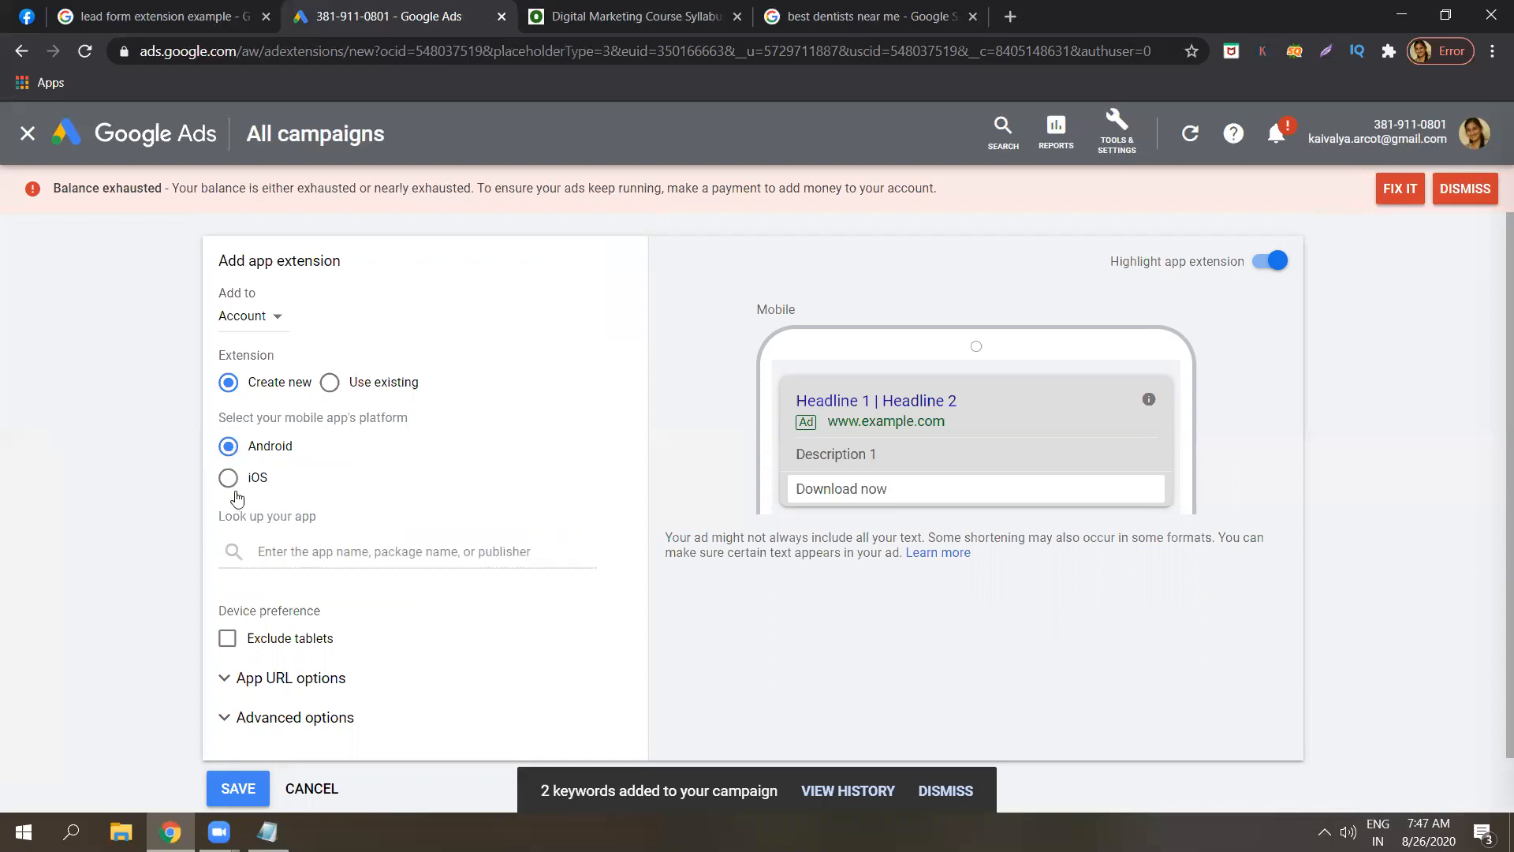
pyautogui.click(307, 553)
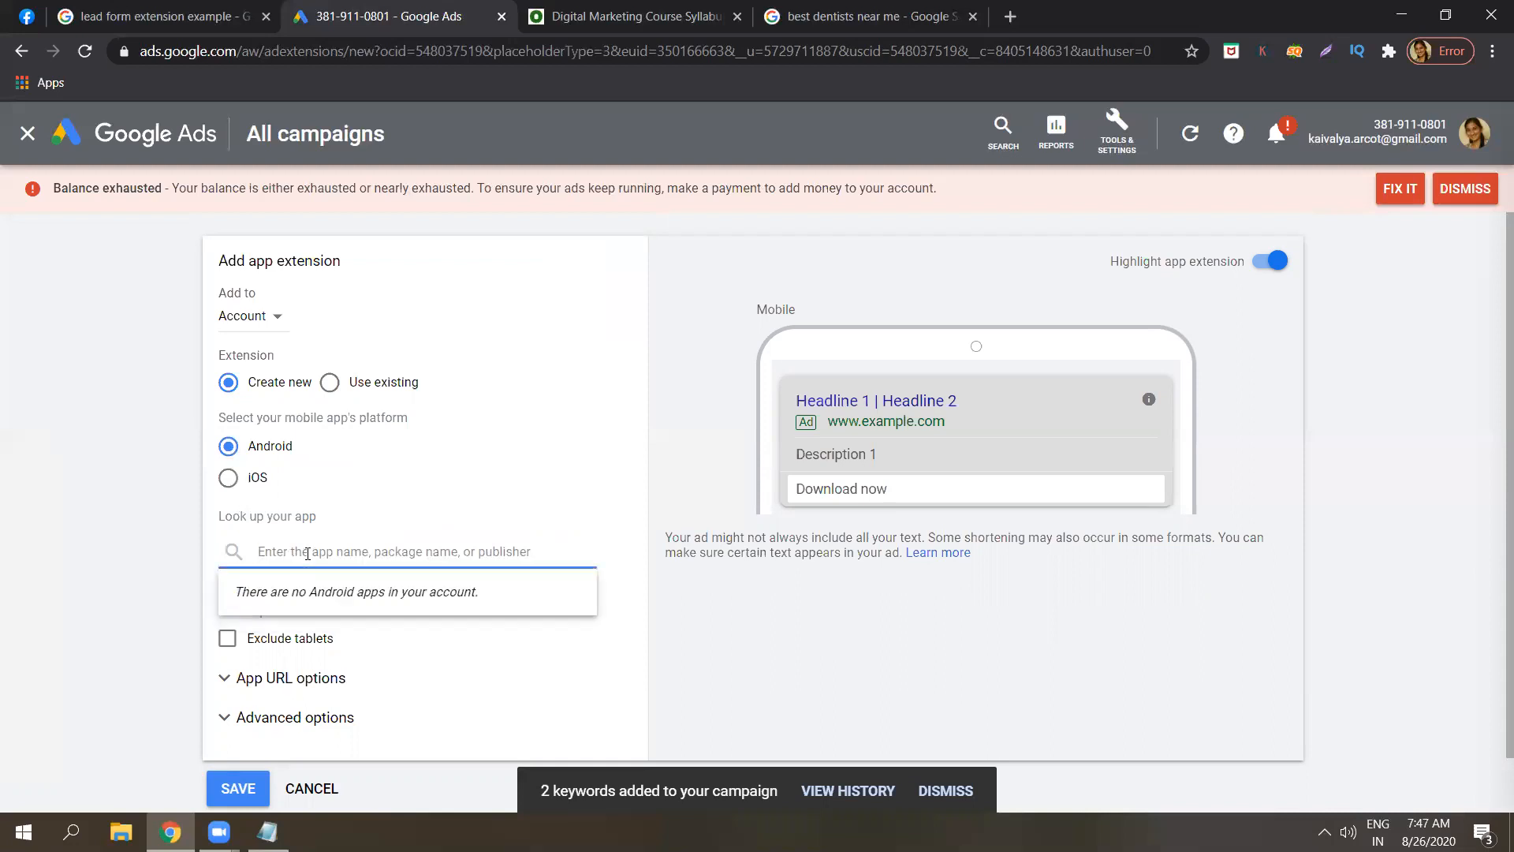
pyautogui.write('inst')
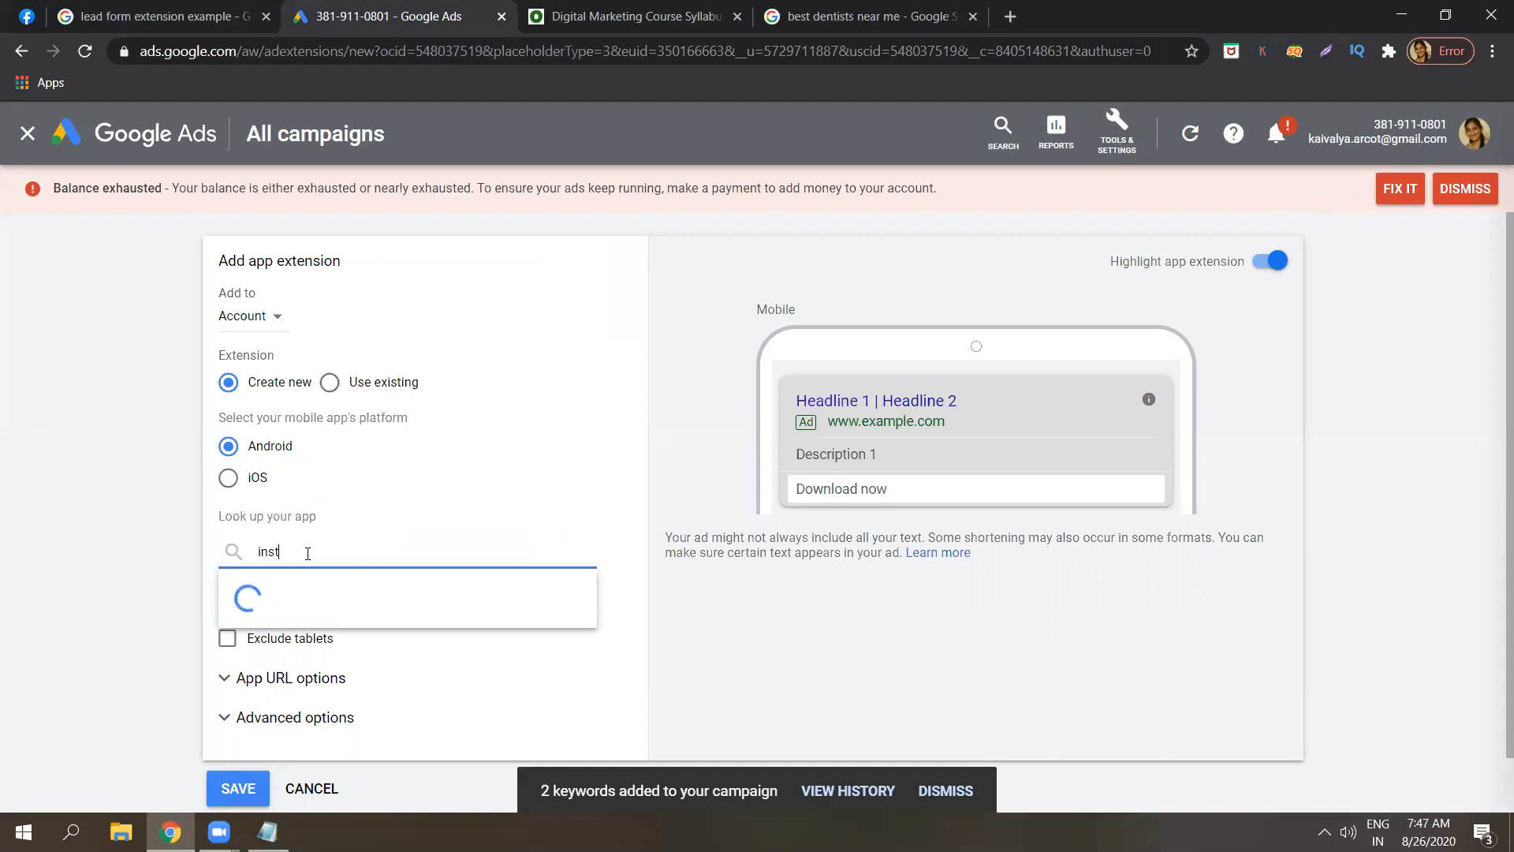
pyautogui.write('agram')
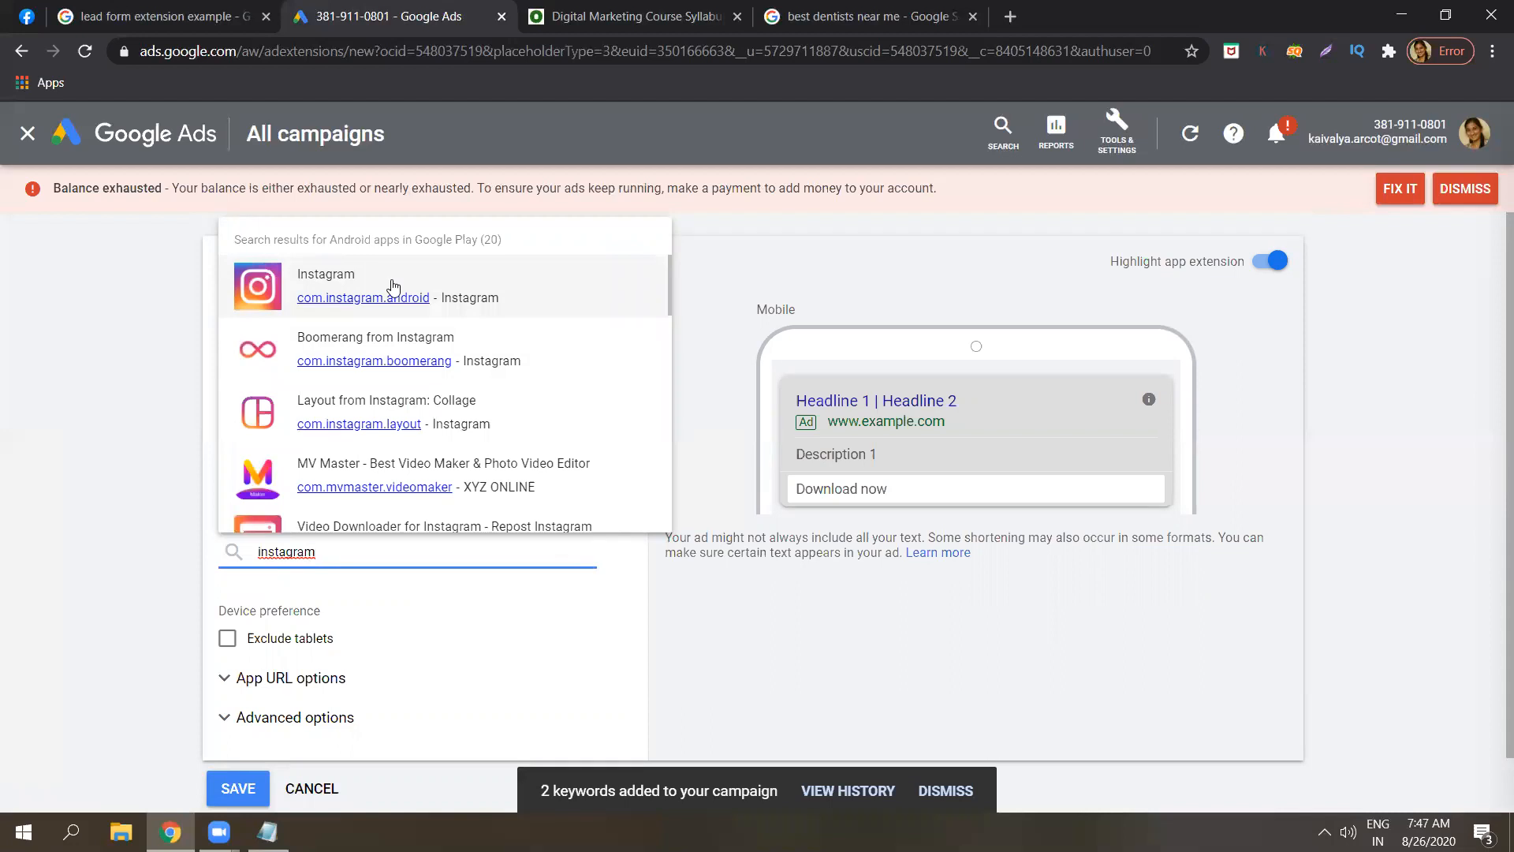
pyautogui.click(485, 290)
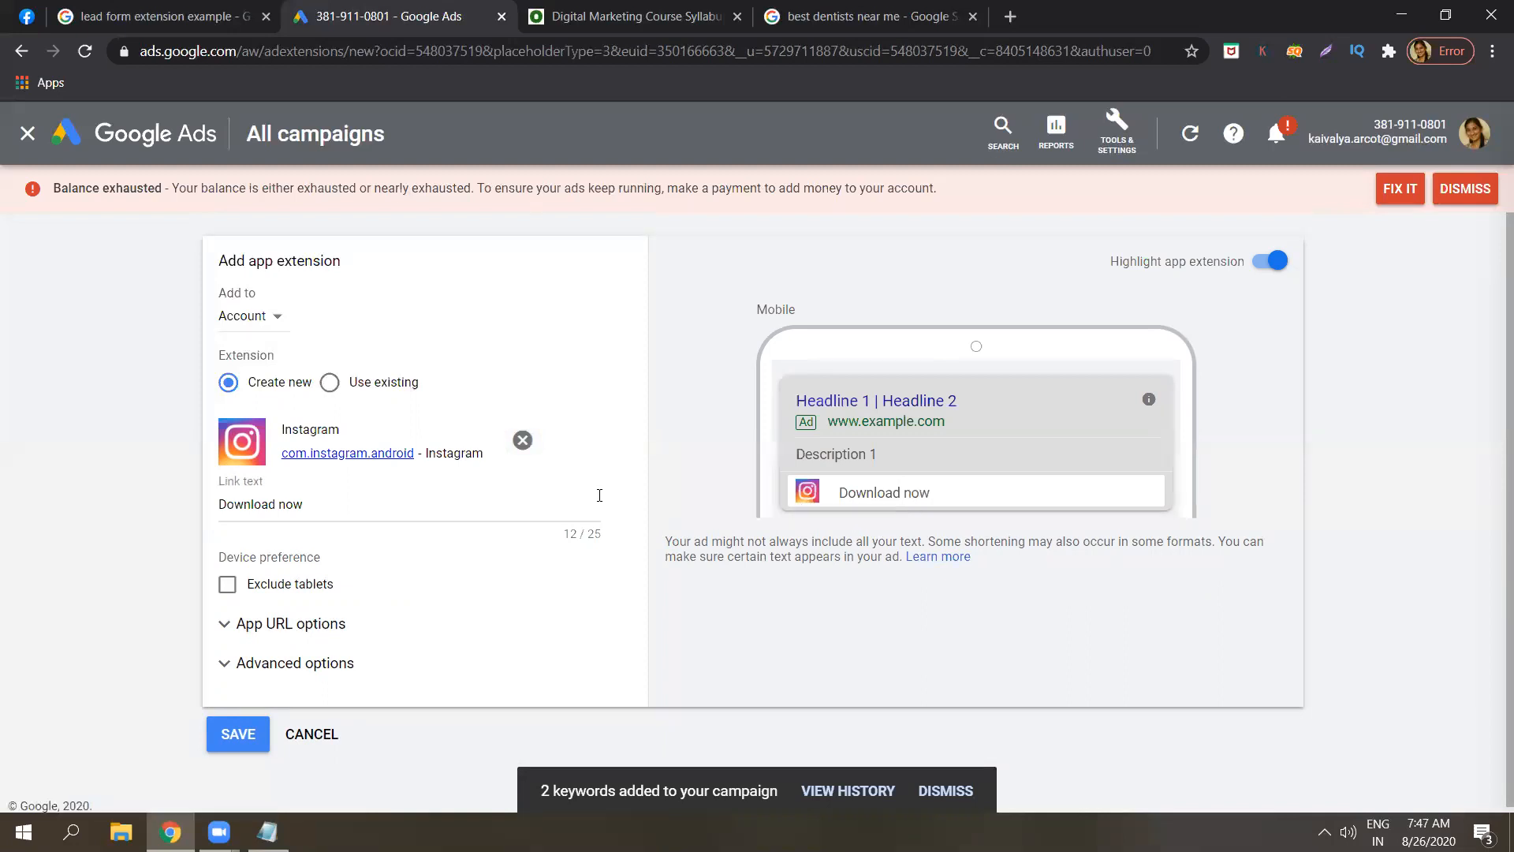
pyautogui.click(523, 441)
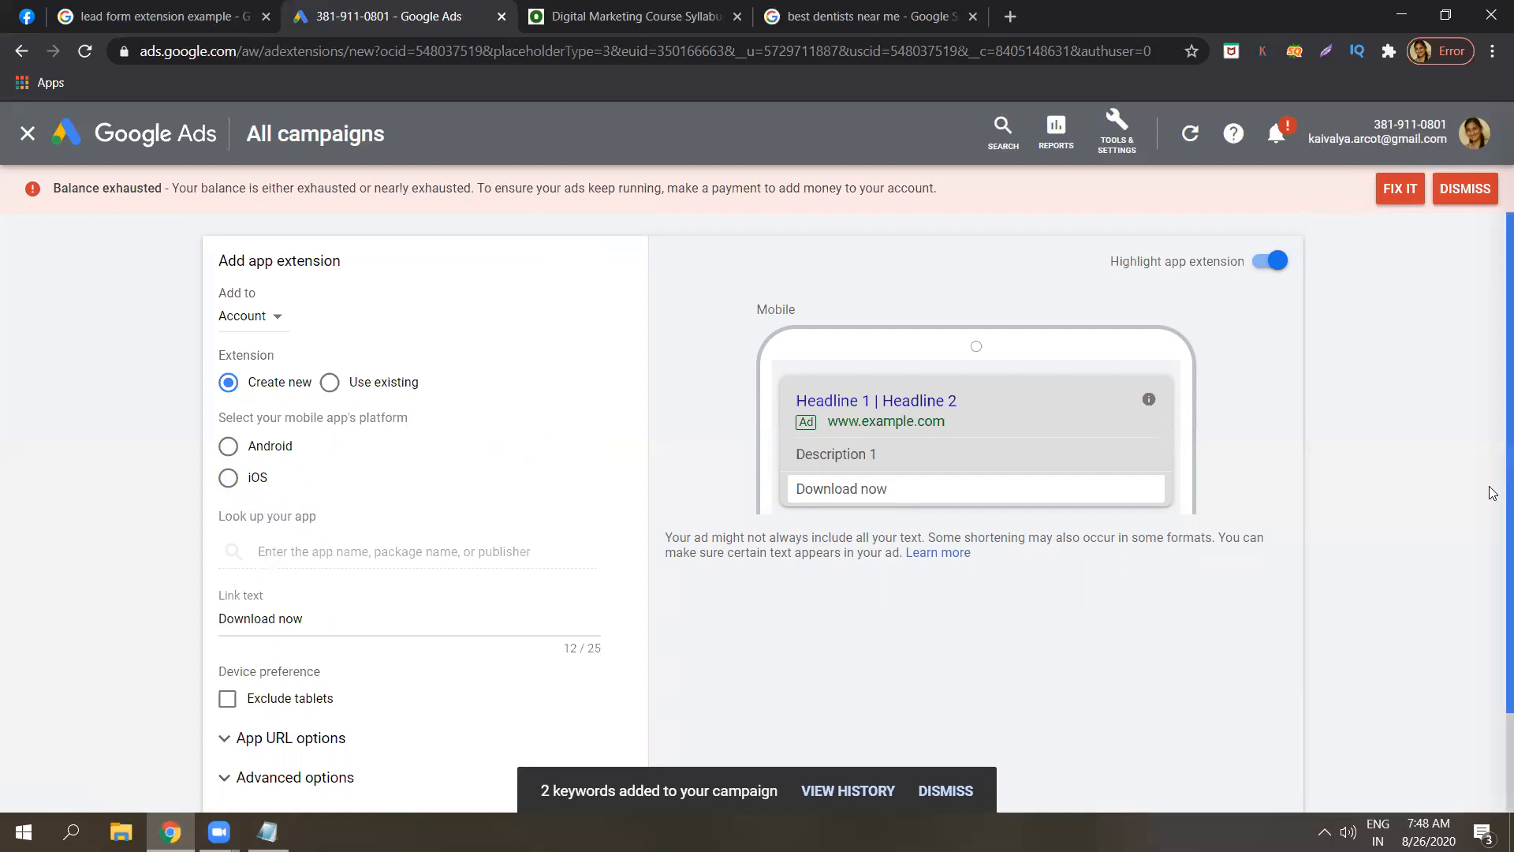
pyautogui.scroll(-2, 1493, 674)
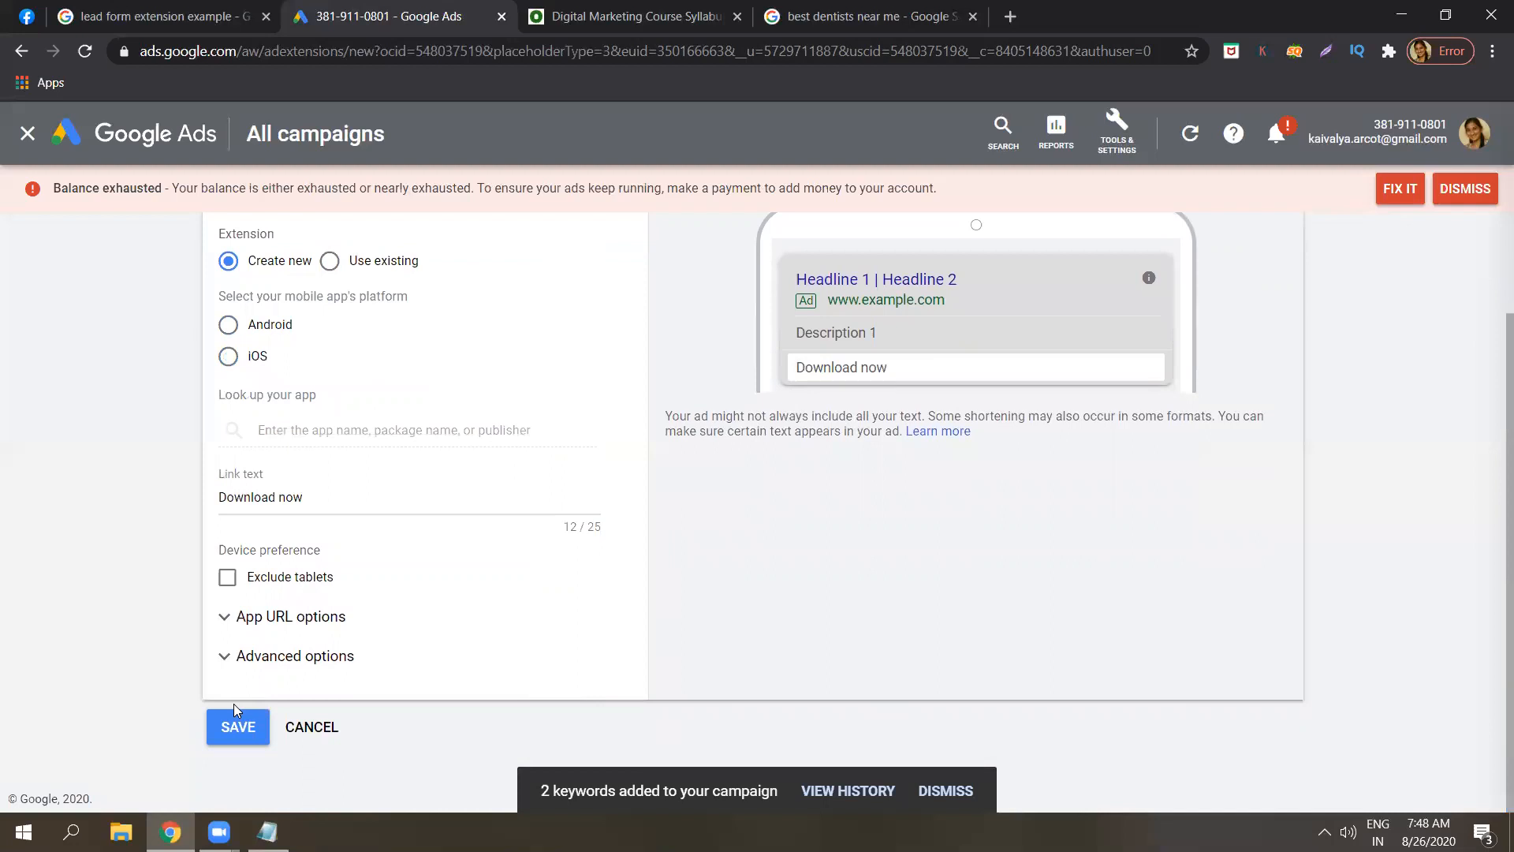
pyautogui.click(303, 726)
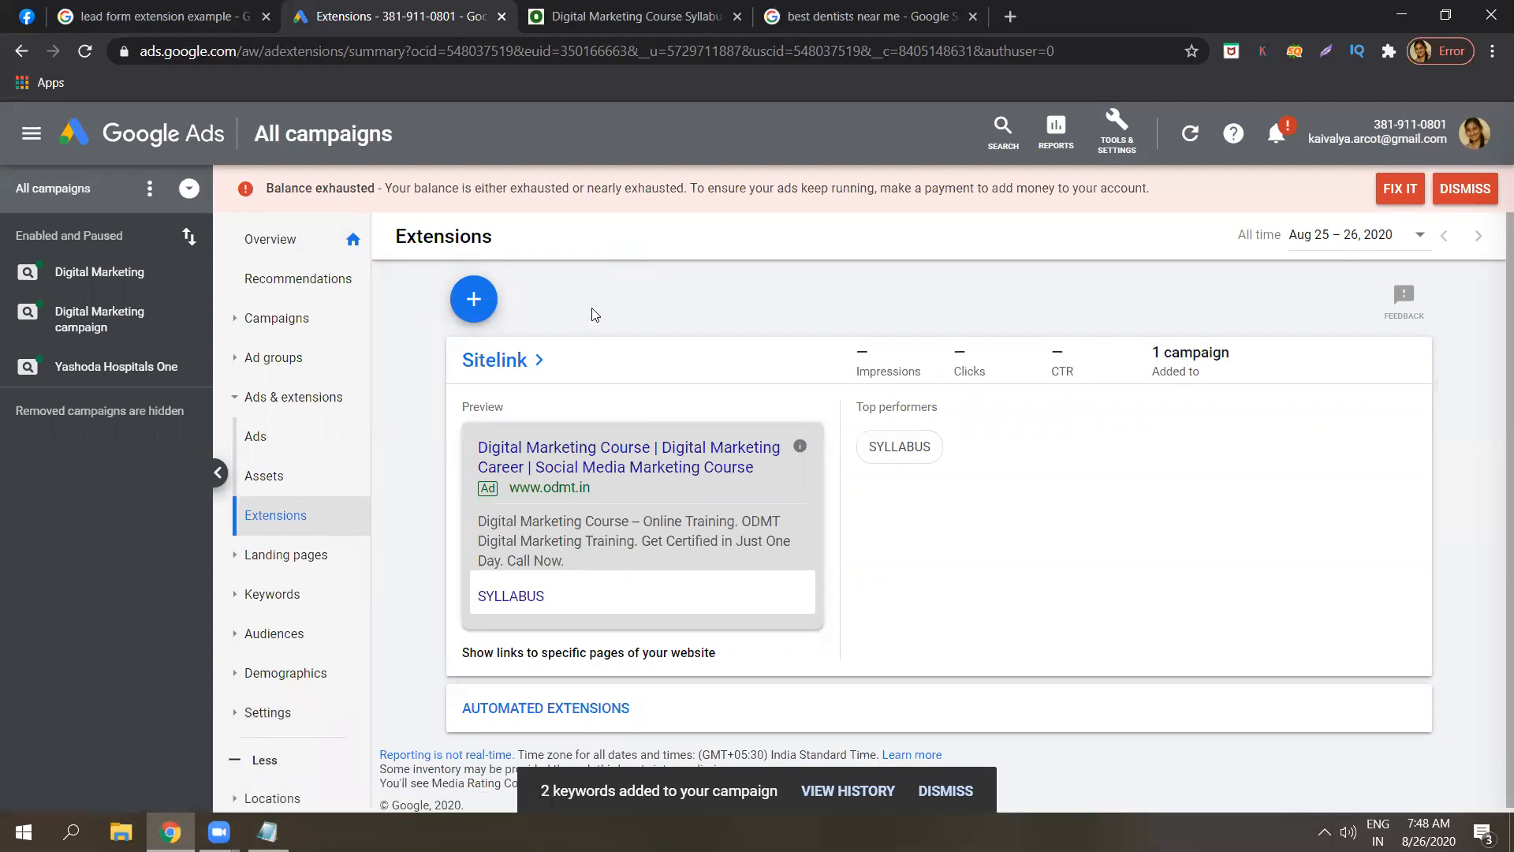
# Open the call extension form, cancel it without saving, and switch back to Notepad.
pyautogui.click(473, 299)
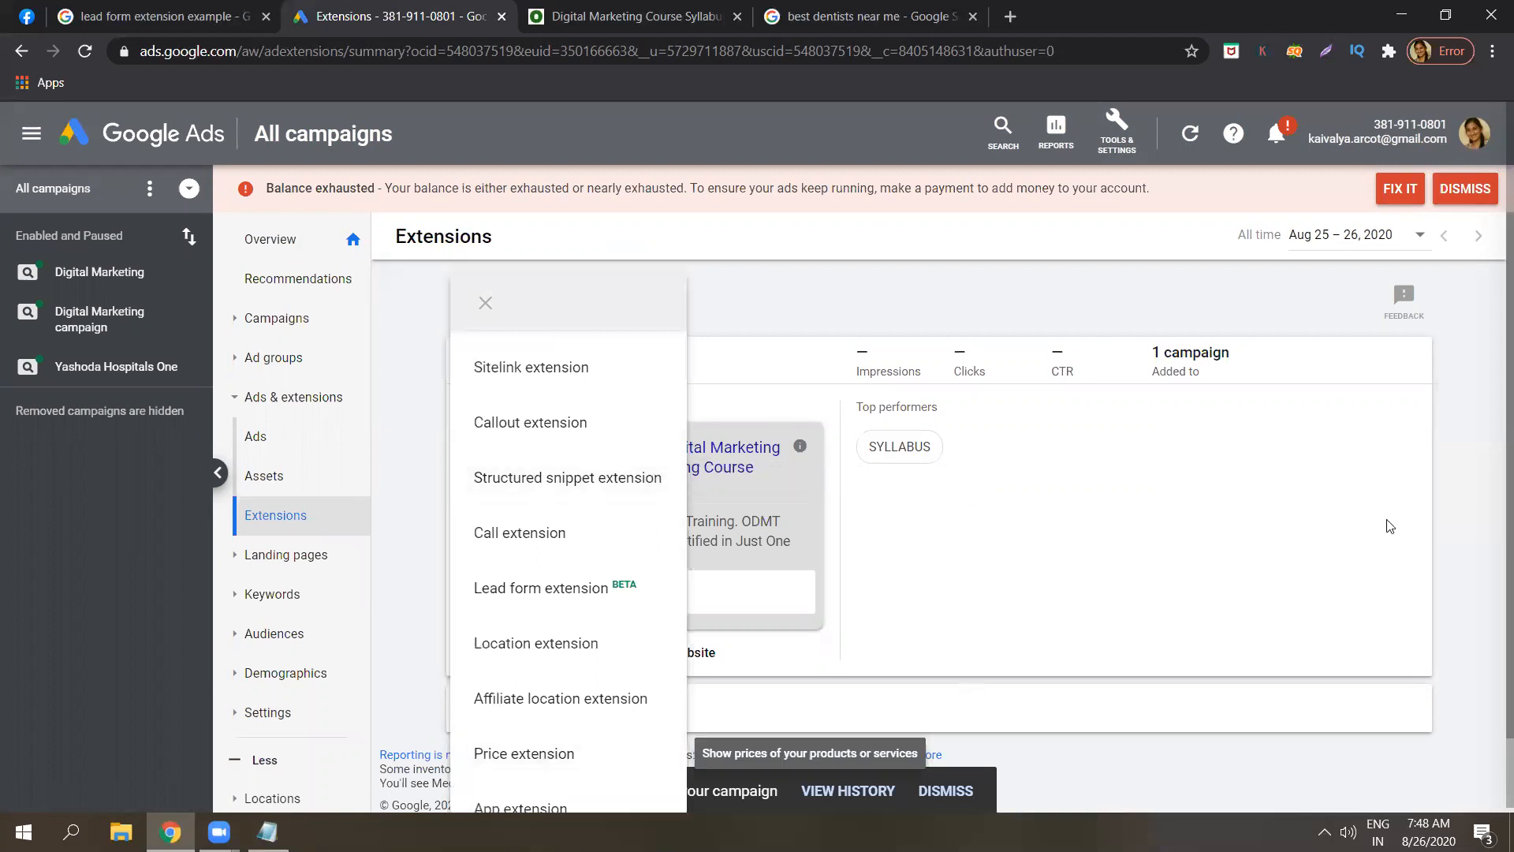
pyautogui.moveTo(1510, 378); pyautogui.dragTo(1509, 473)
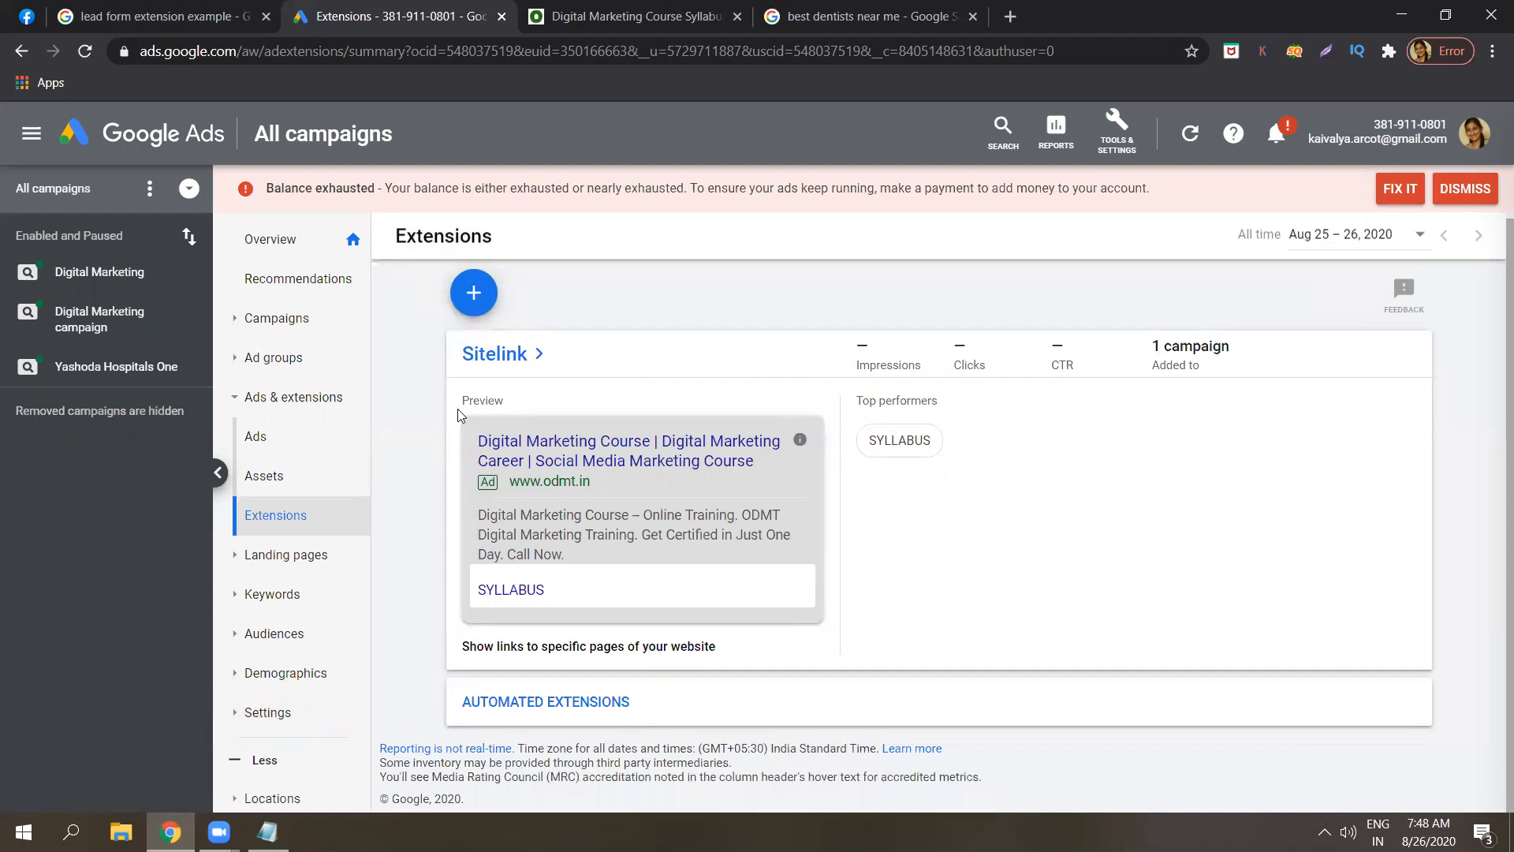
pyautogui.click(473, 292)
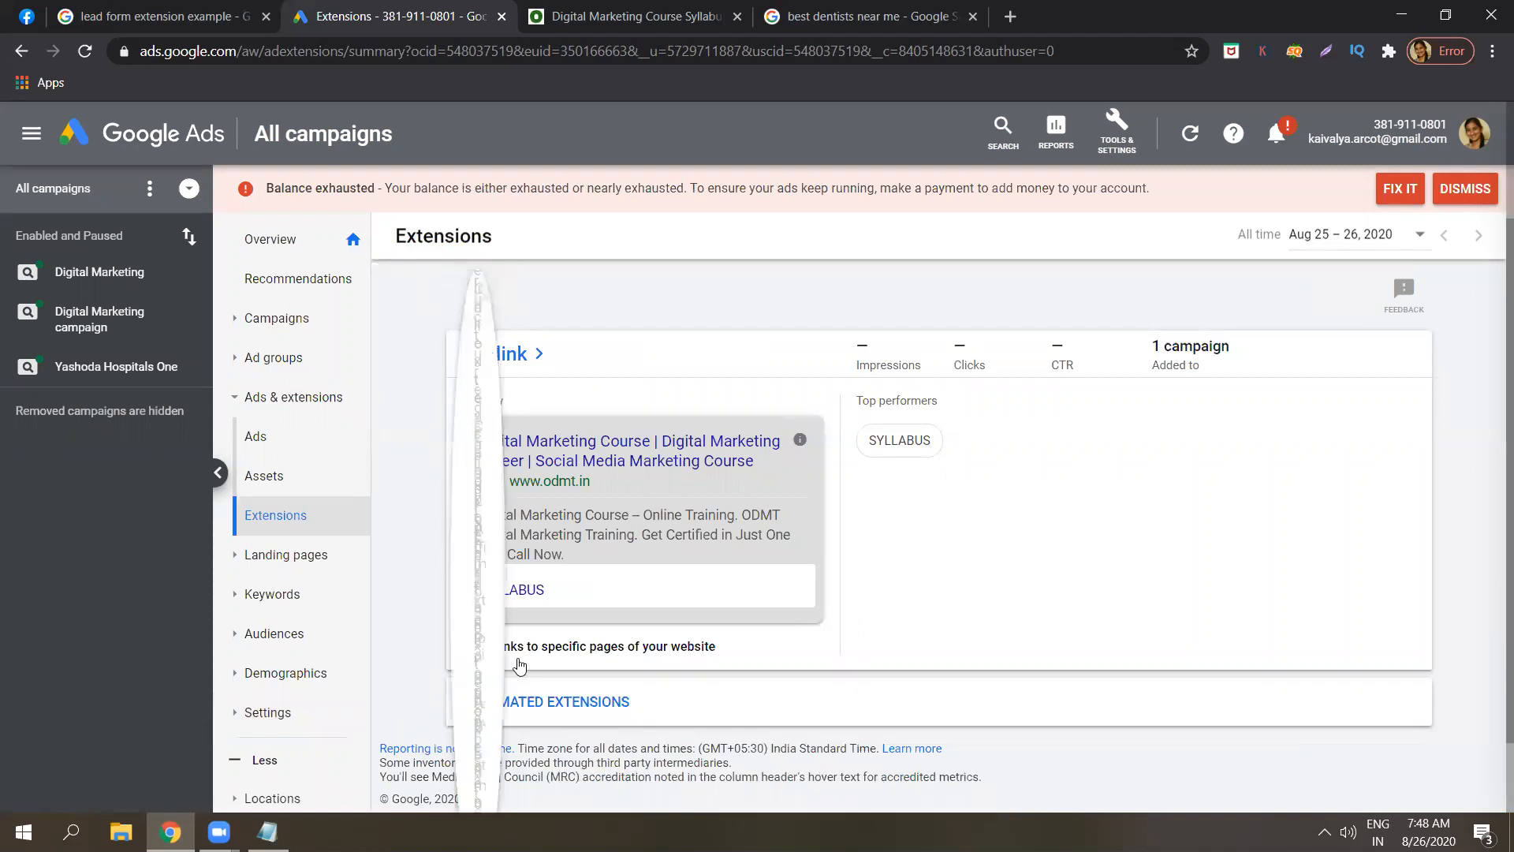
pyautogui.scroll(-1, 567, 740)
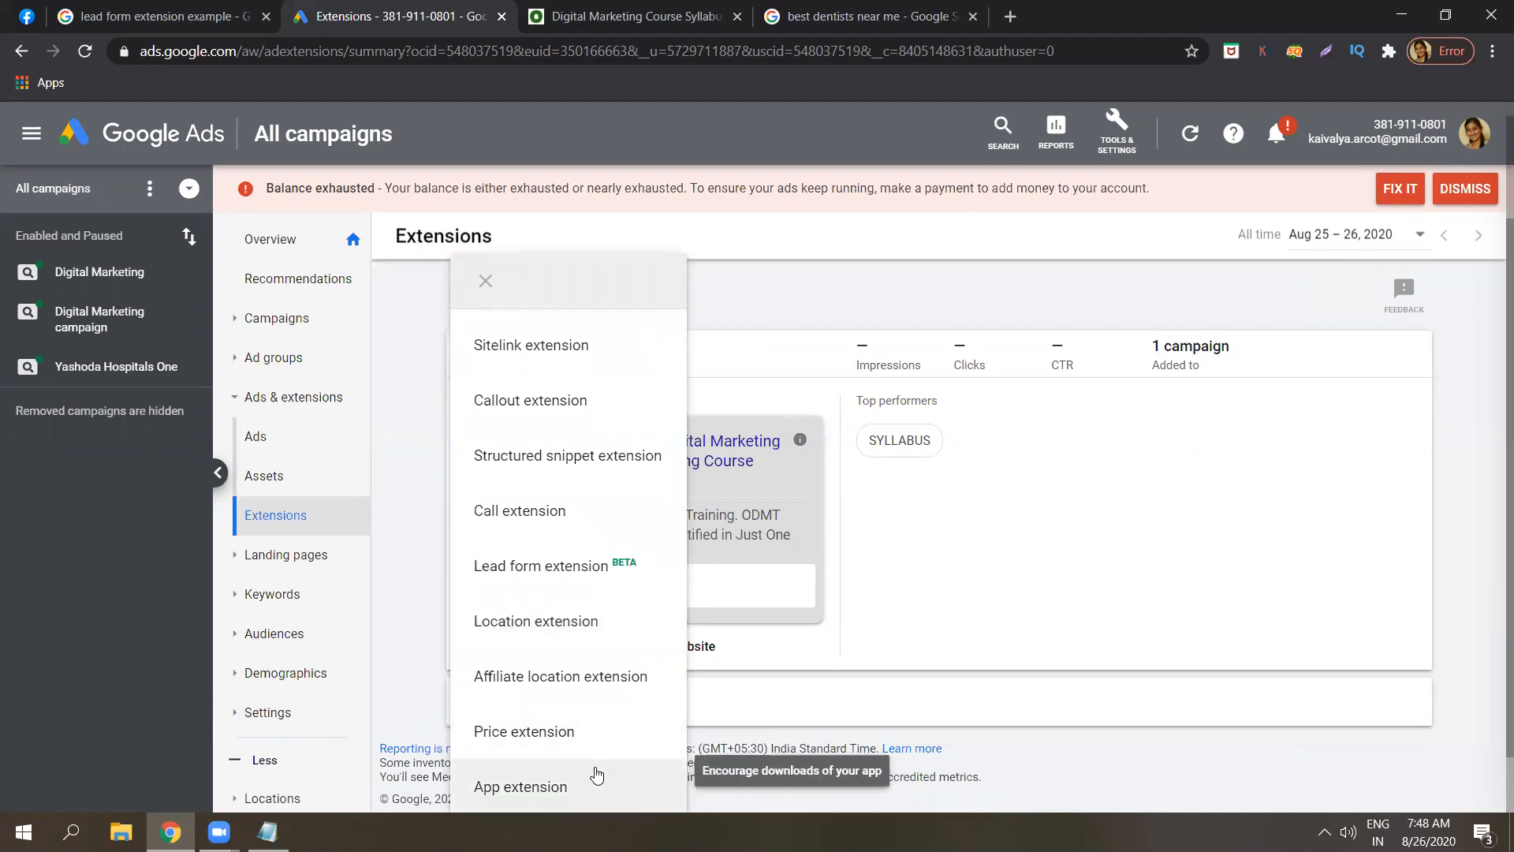
pyautogui.click(641, 496)
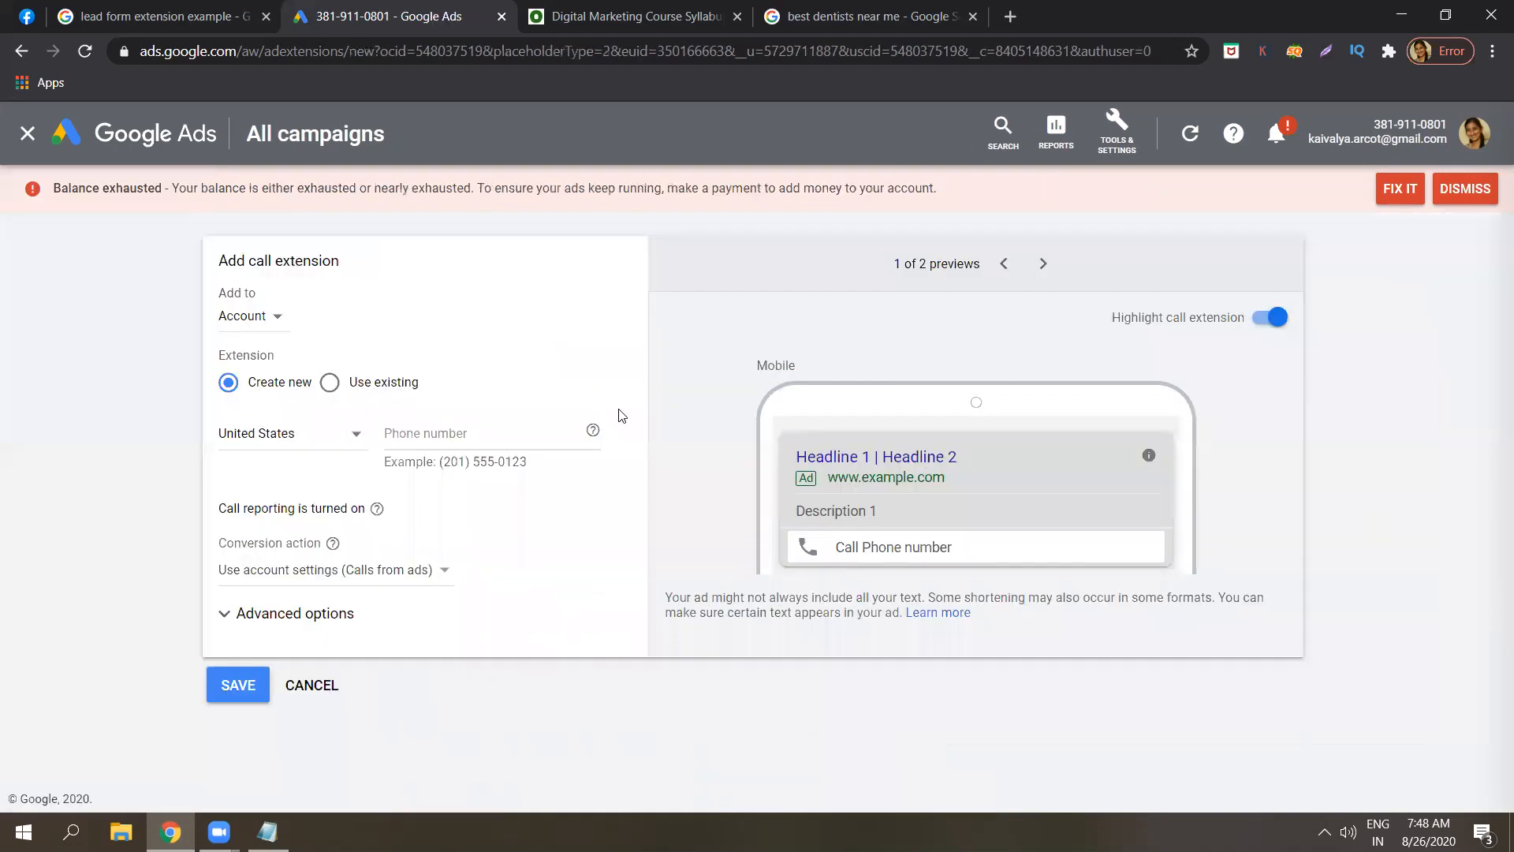
pyautogui.click(313, 685)
pyautogui.hotkey('alt', 'Tab')
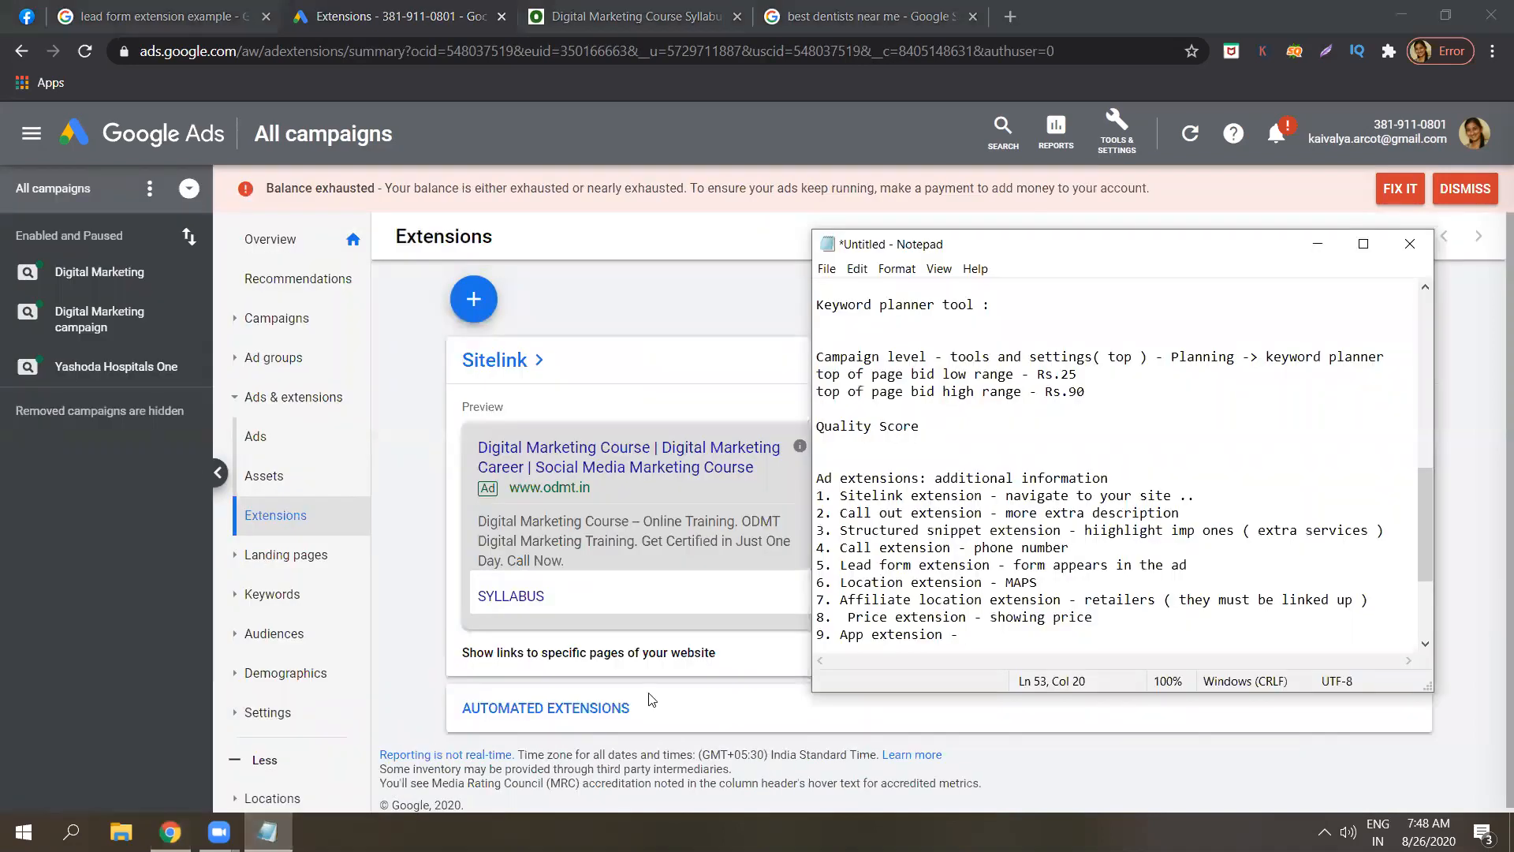
# Finish item 9 with 'install app' and add a '4 at a time .' note below.
pyautogui.write('install app')
pyautogui.press('Return')
pyautogui.press('Return')
pyautogui.press('Return')
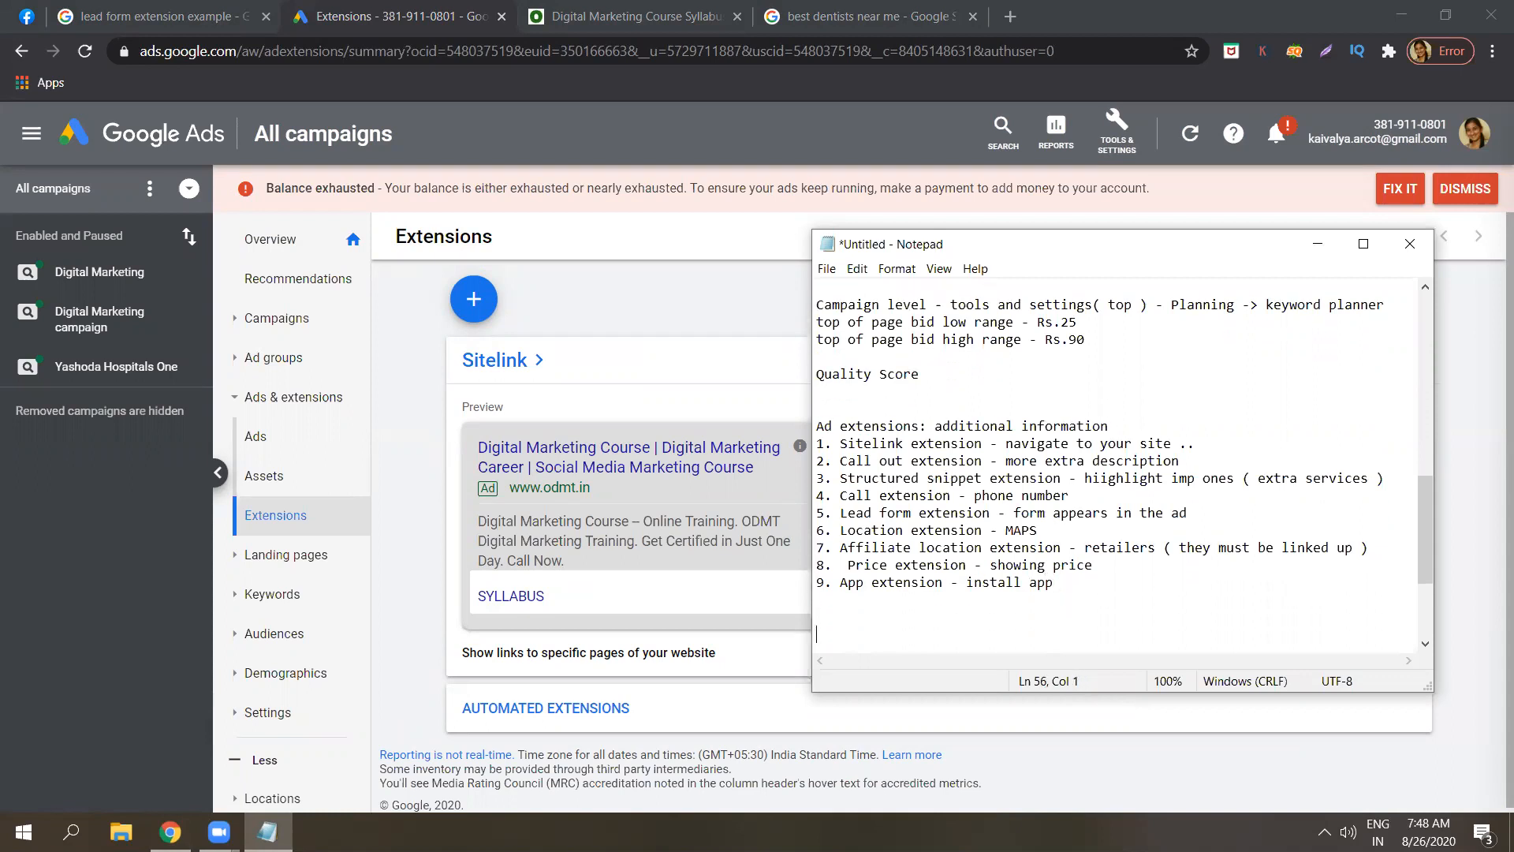
pyautogui.write('4 at a time ..')
pyautogui.click(150, 16)
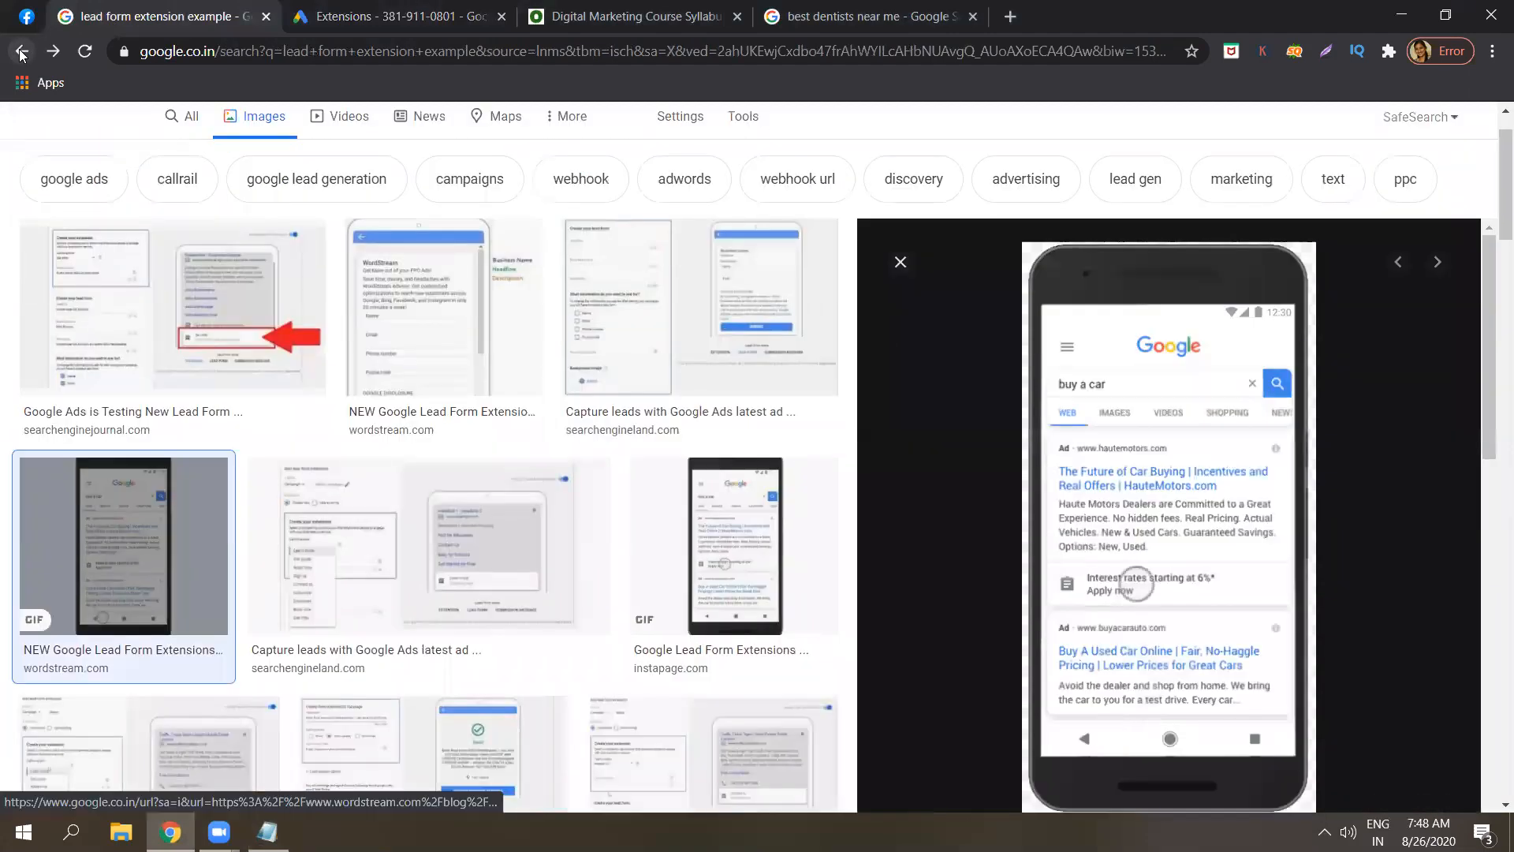
# Preview the wordstream lead form GIF, then return to the 'digital marketing training in hyderabad' search.
pyautogui.rightClick(22, 55)
pyautogui.click(22, 55)
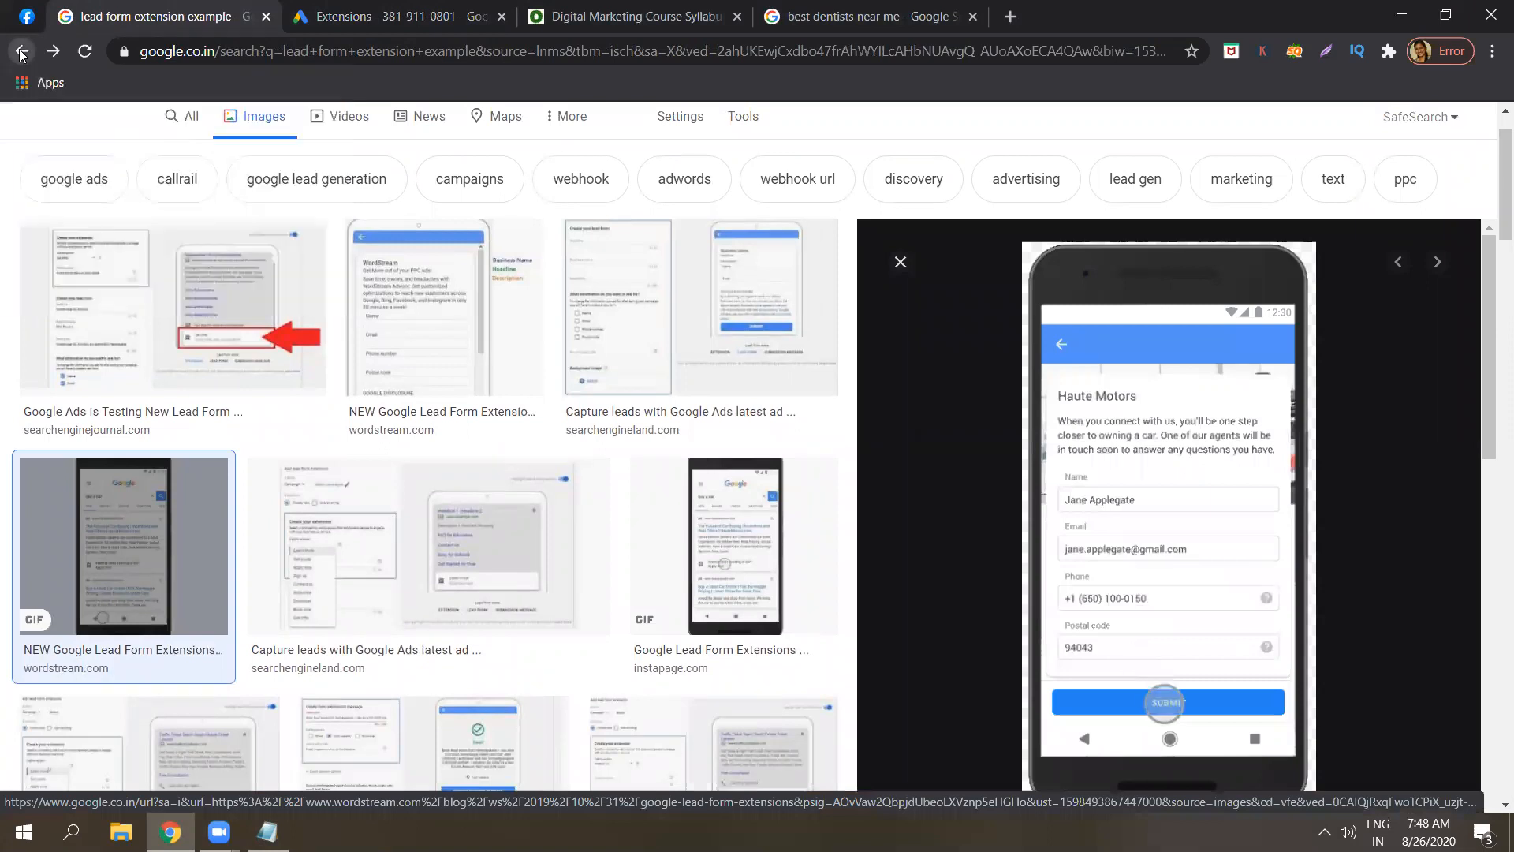
pyautogui.click(22, 55)
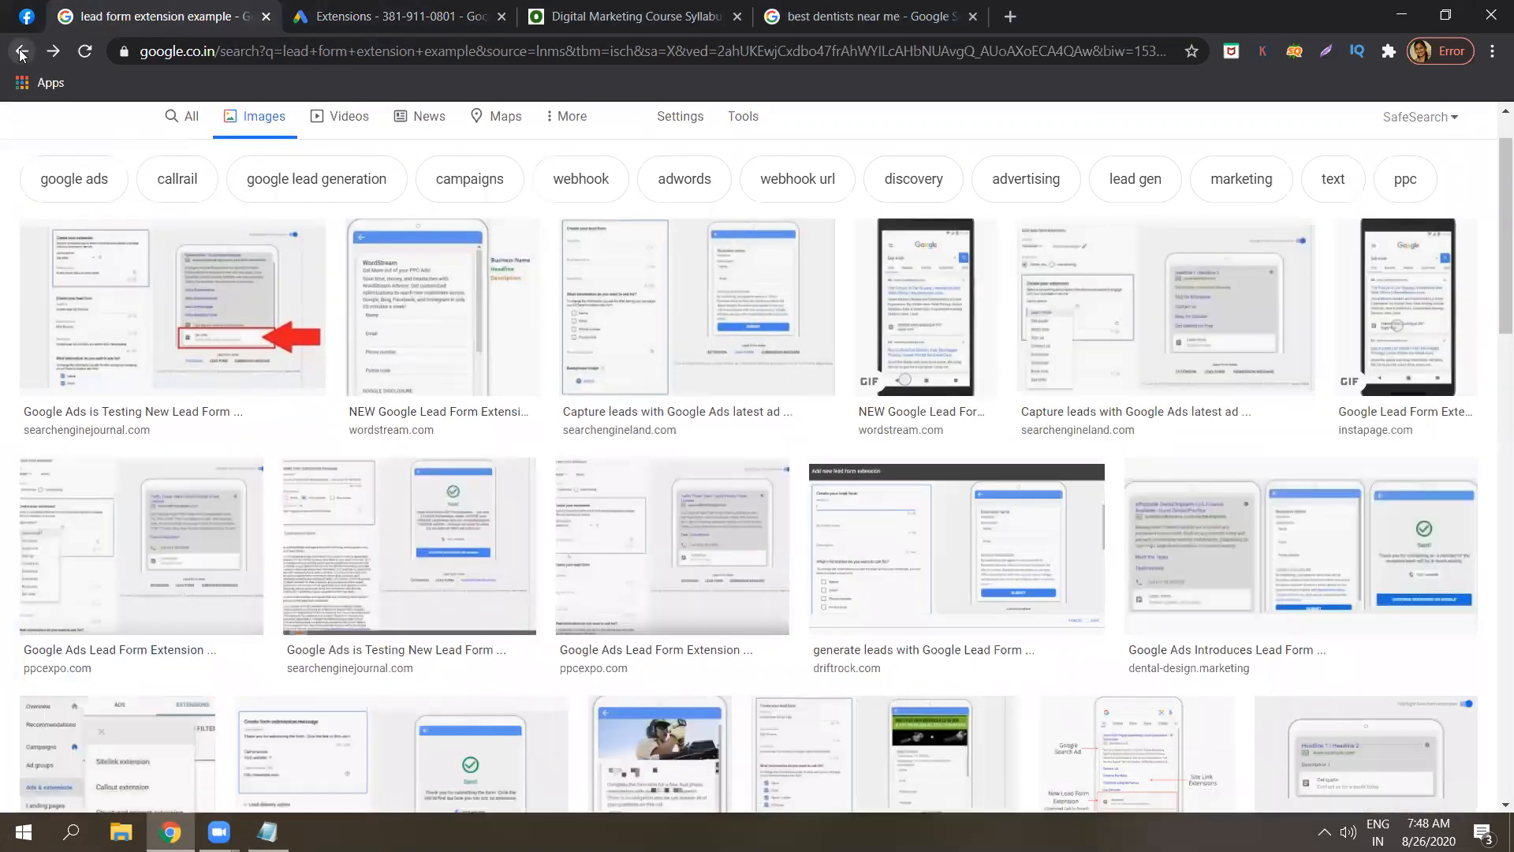
pyautogui.click(22, 56)
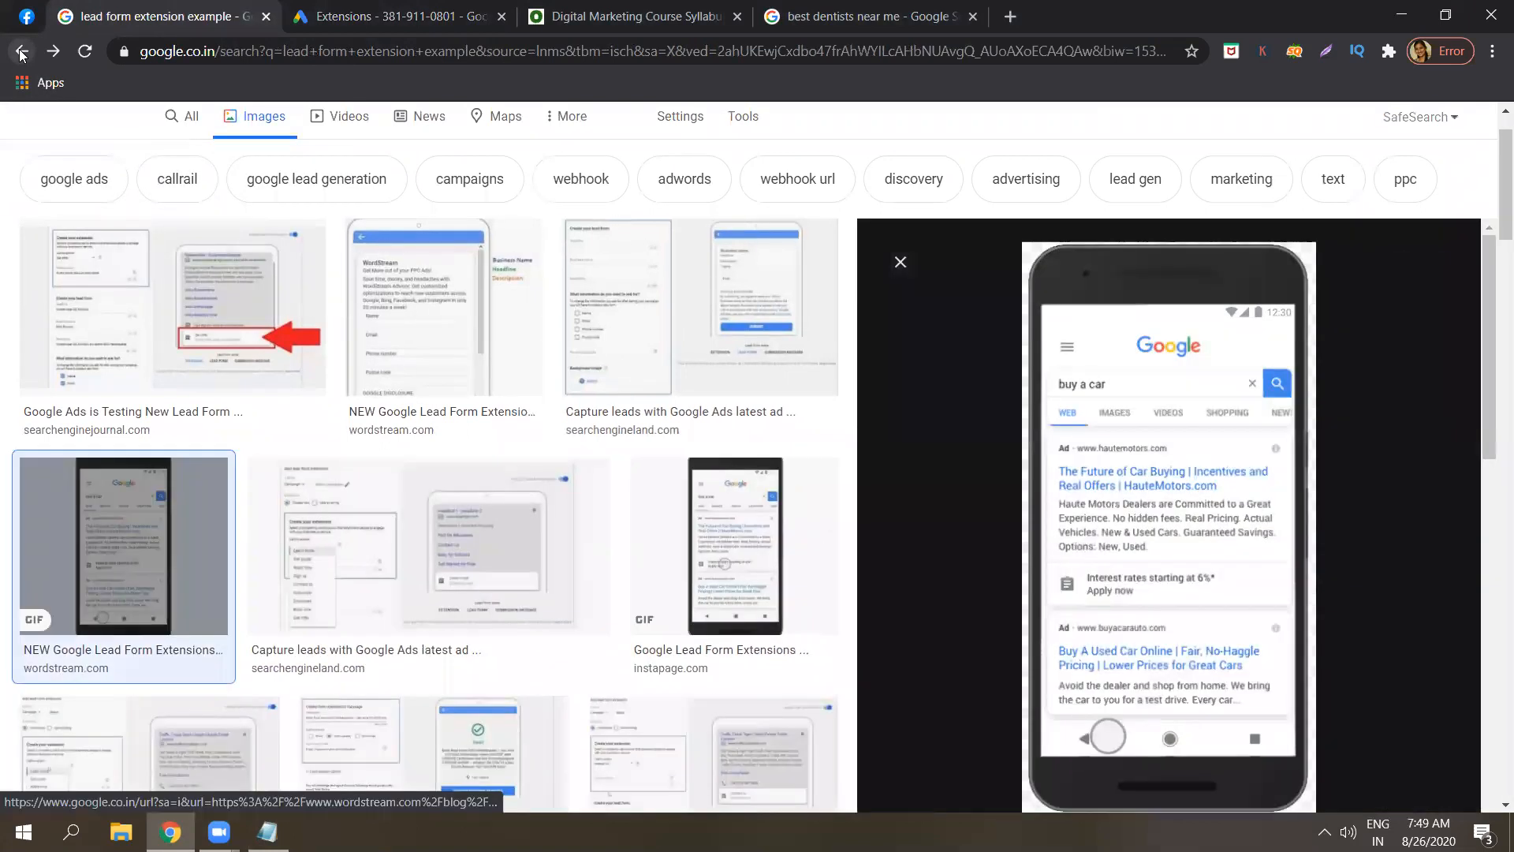
pyautogui.click(21, 54)
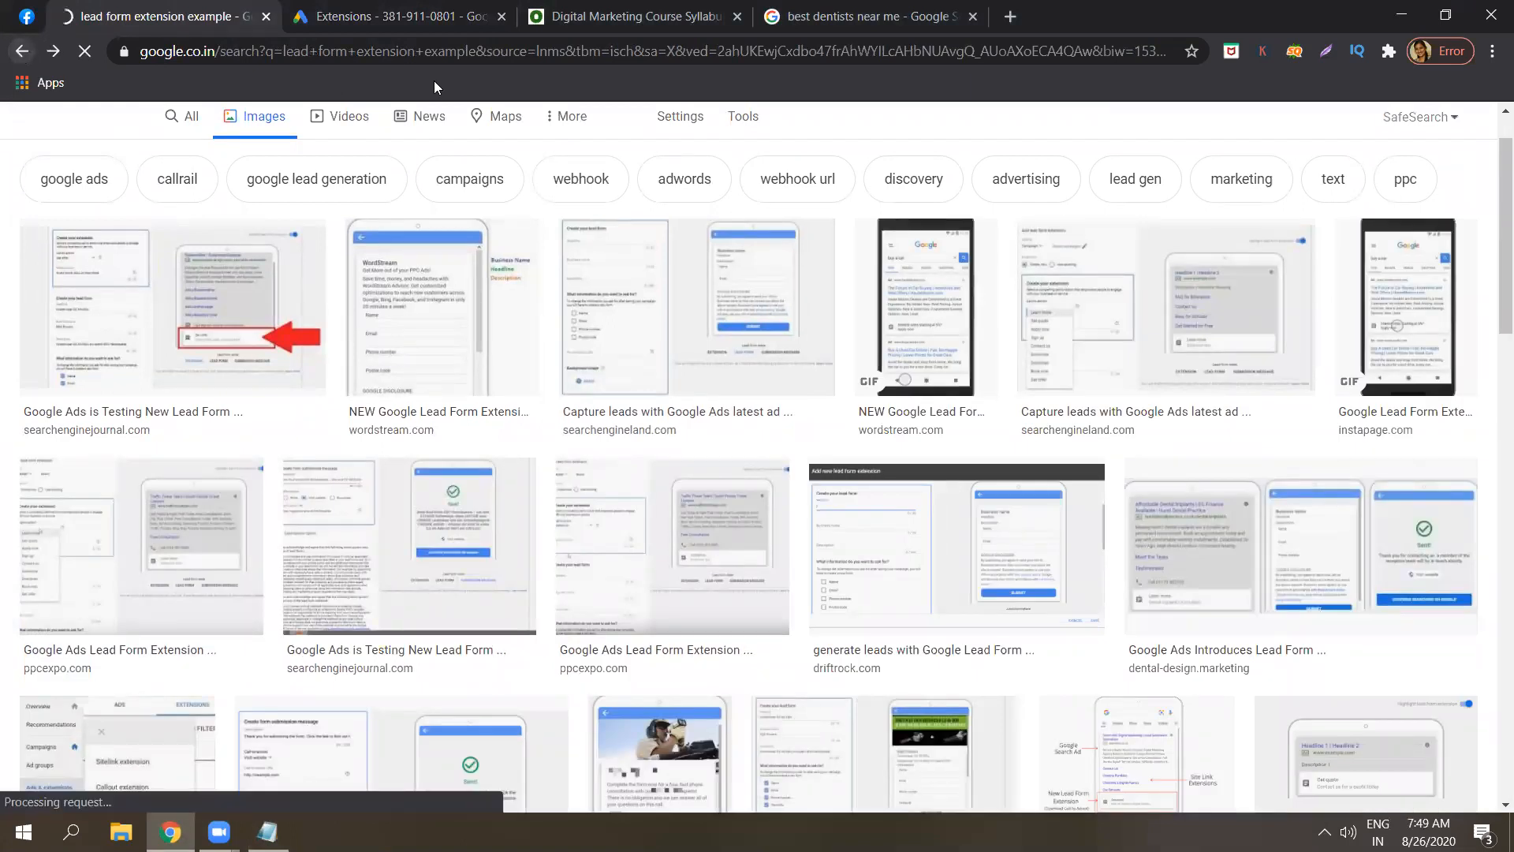
pyautogui.click(23, 49)
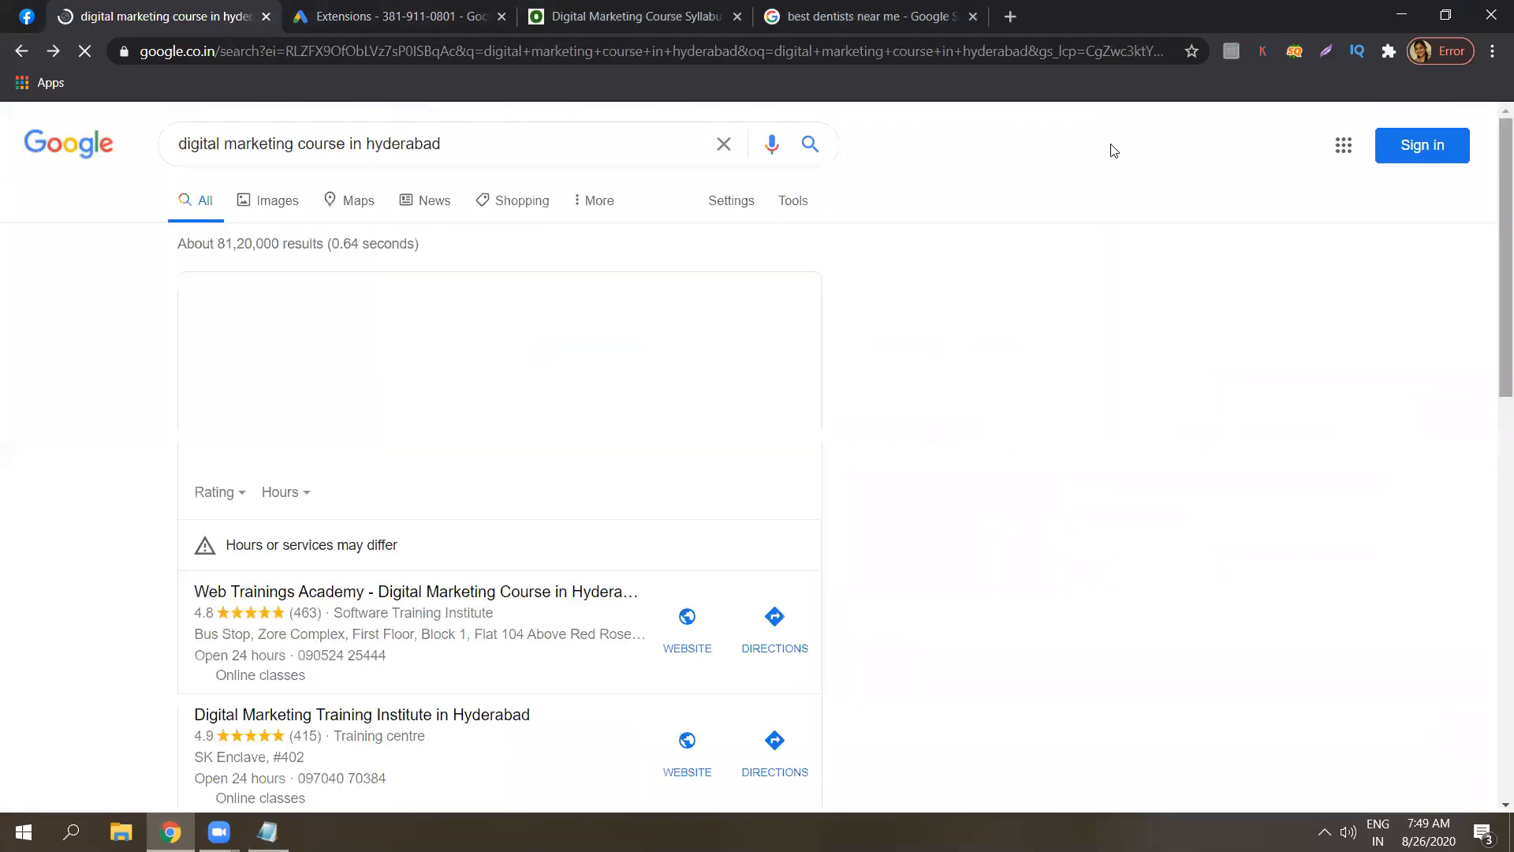
# Scroll through the 'digital marketing course in hyderabad' ads, then bring back the Google Ads Extensions page and Notepad notes.
pyautogui.moveTo(1501, 156); pyautogui.dragTo(1493, 797)
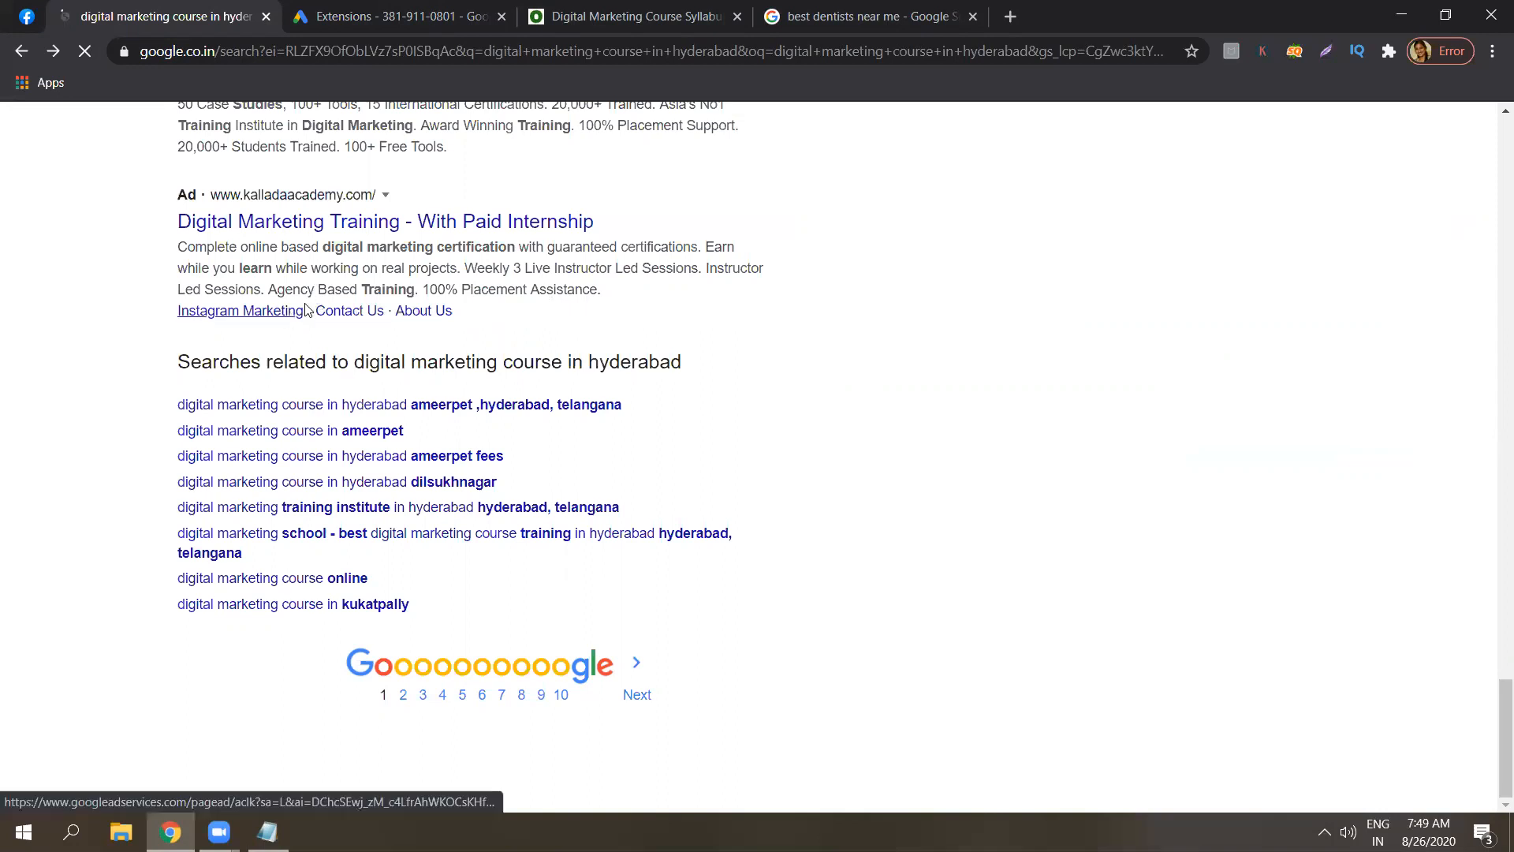
pyautogui.scroll(3, 431, 317)
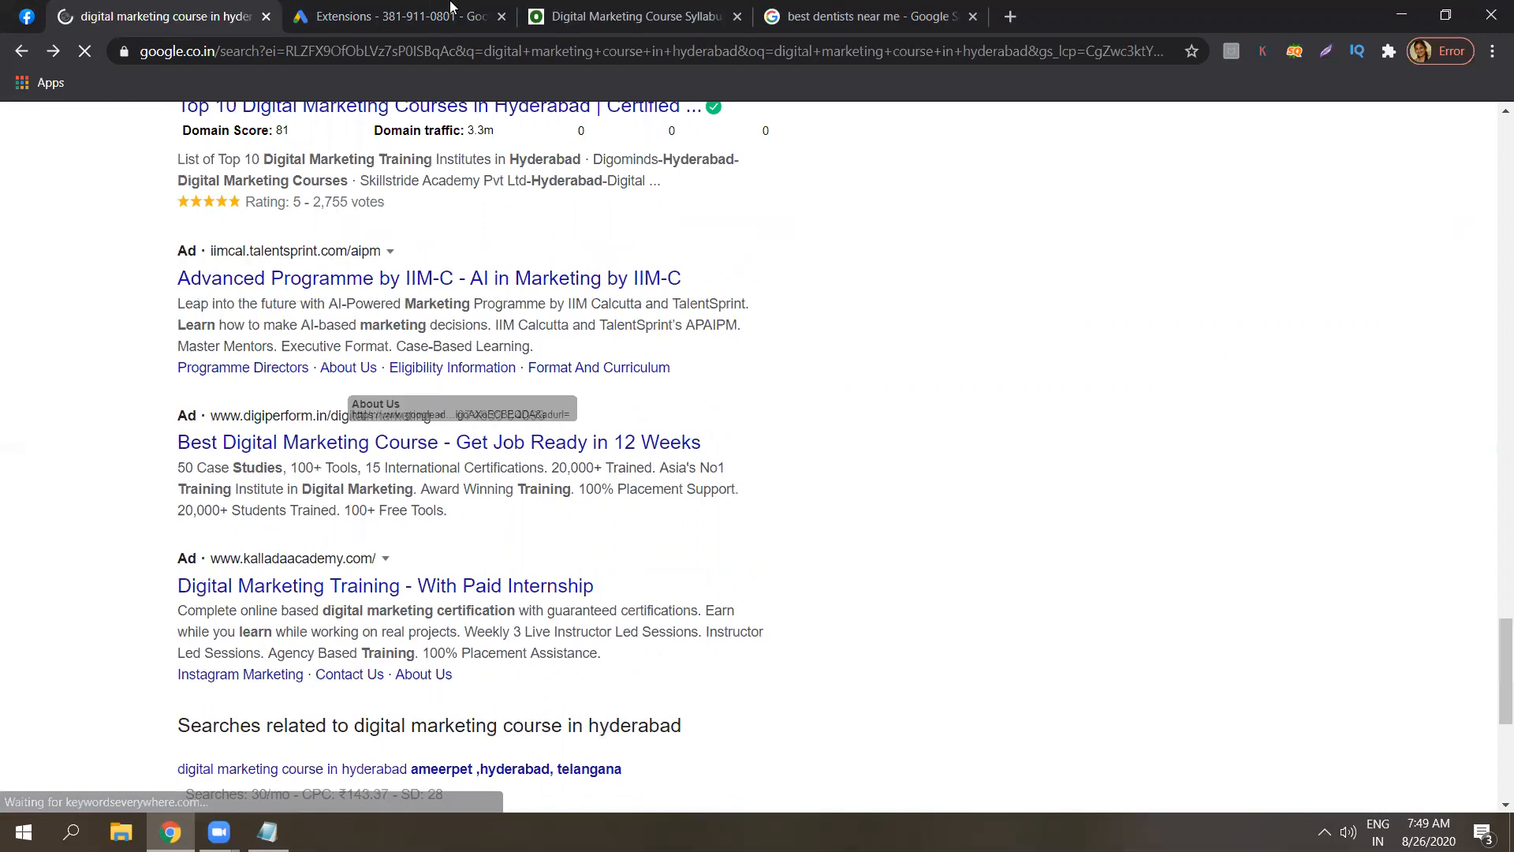
pyautogui.hotkey('ctrl', 'Tab')
pyautogui.click(267, 831)
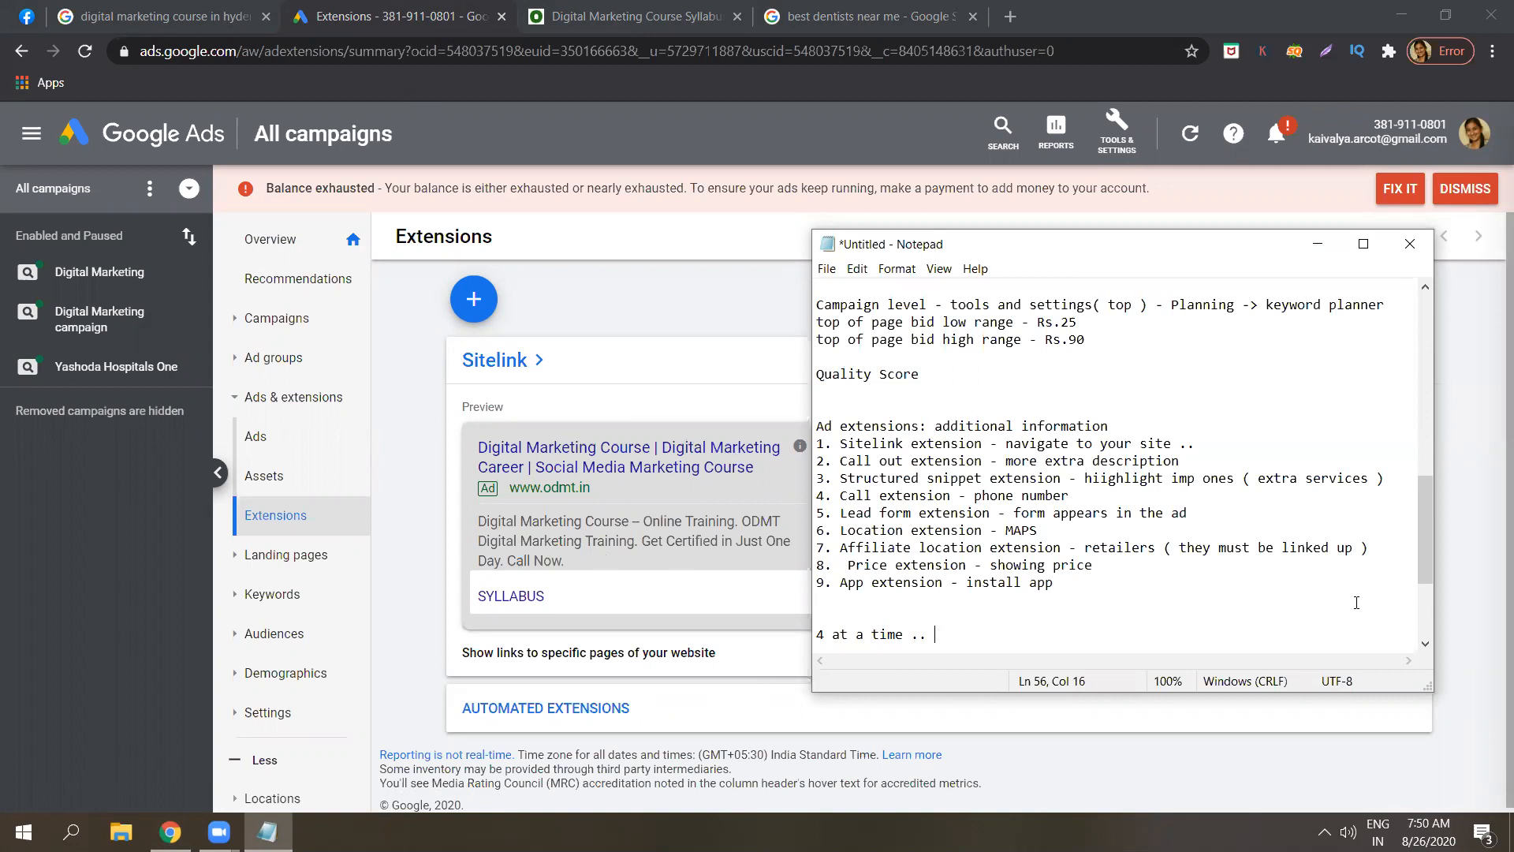
pyautogui.moveTo(1426, 553); pyautogui.dragTo(1437, 354)
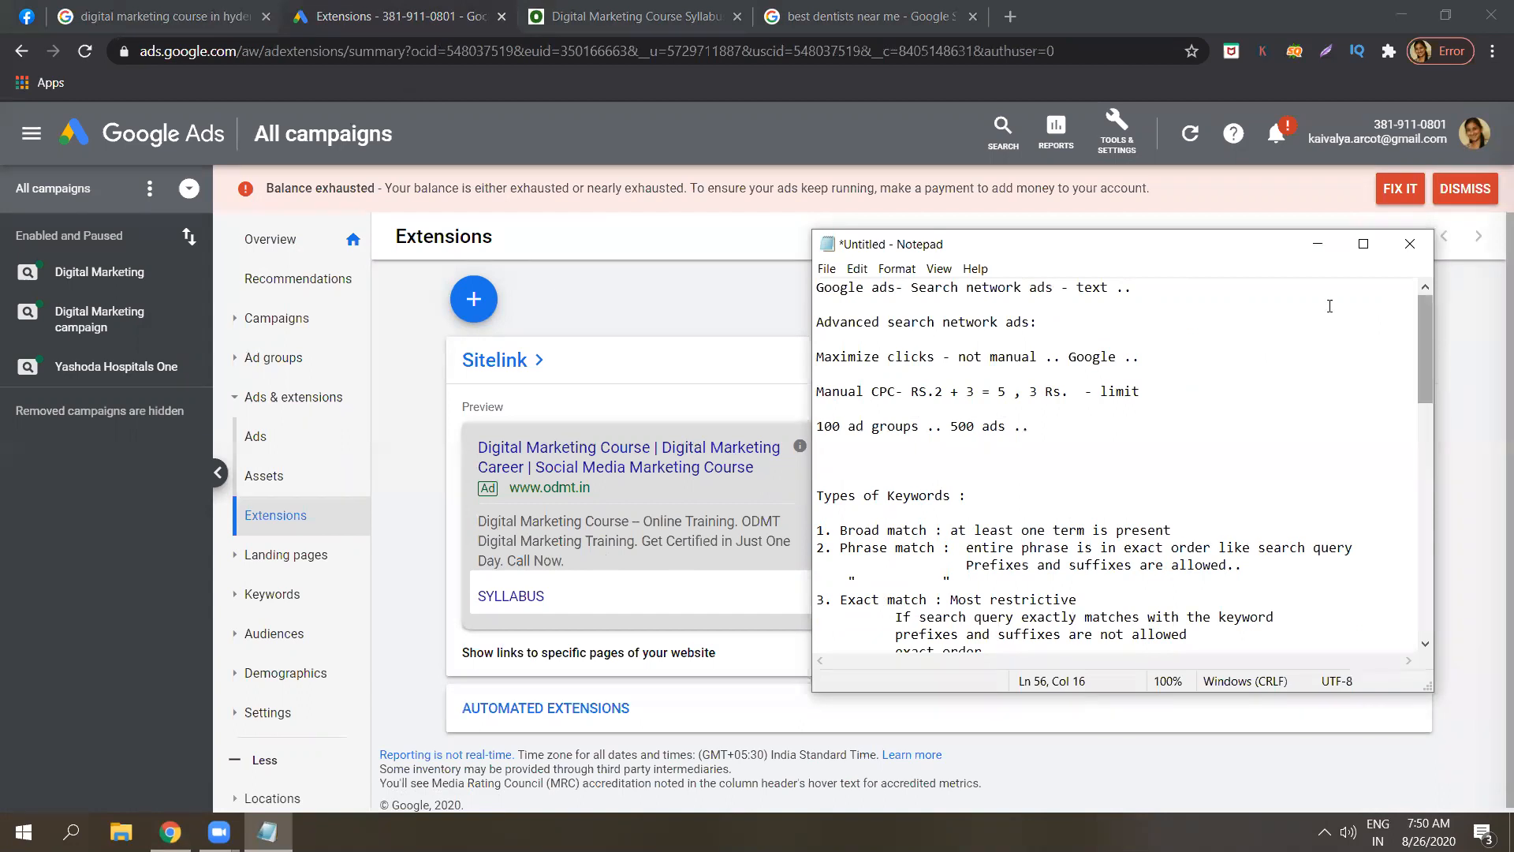
# Move the Notepad window to the left and highlight the 'Maximize clicks' note.
pyautogui.moveTo(1247, 260); pyautogui.dragTo(1019, 246)
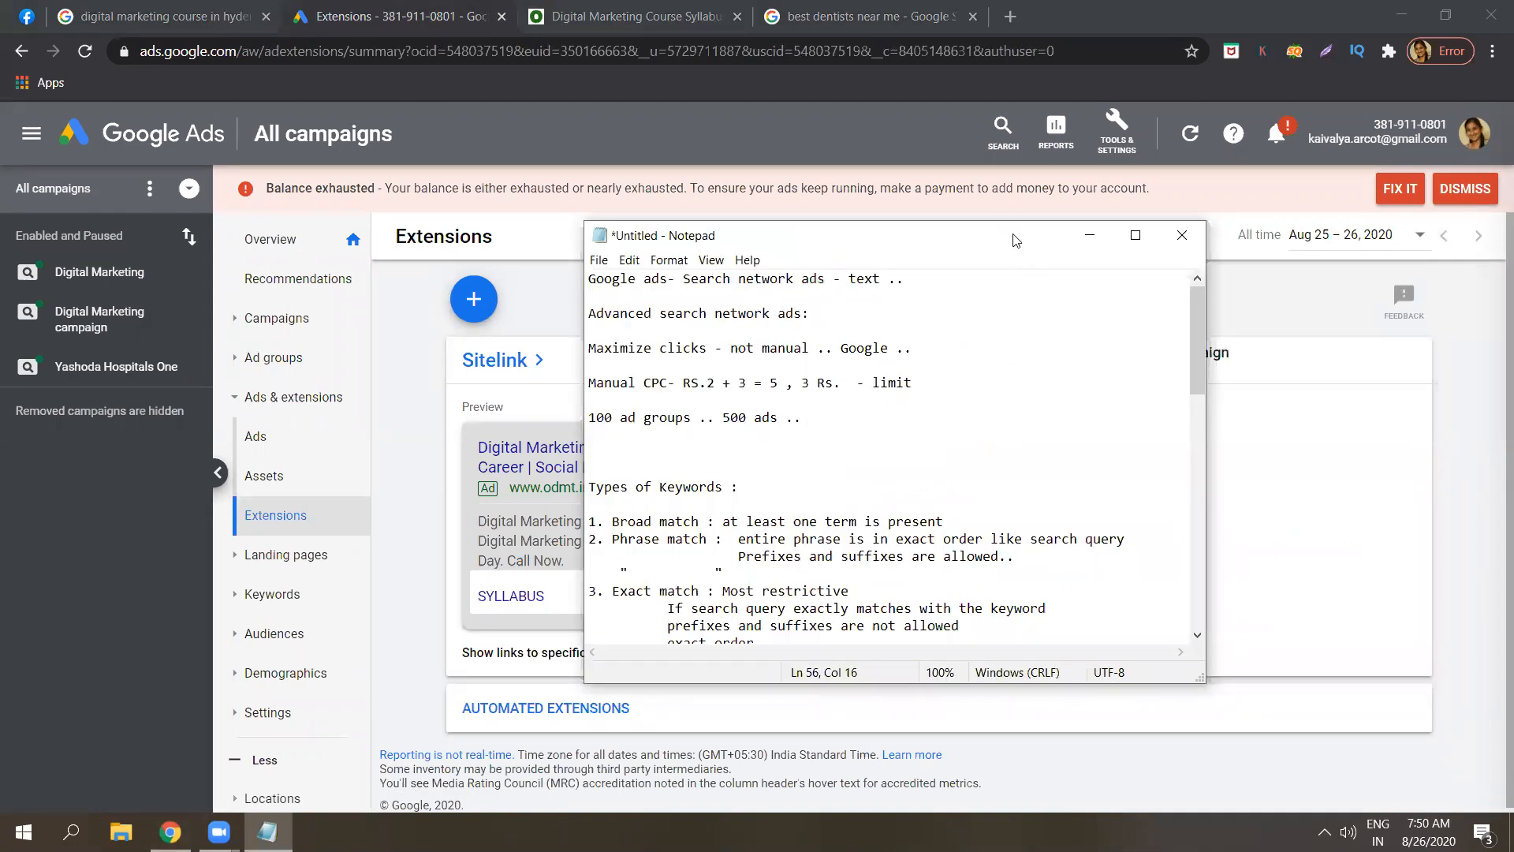
pyautogui.moveTo(1016, 241); pyautogui.dragTo(803, 235)
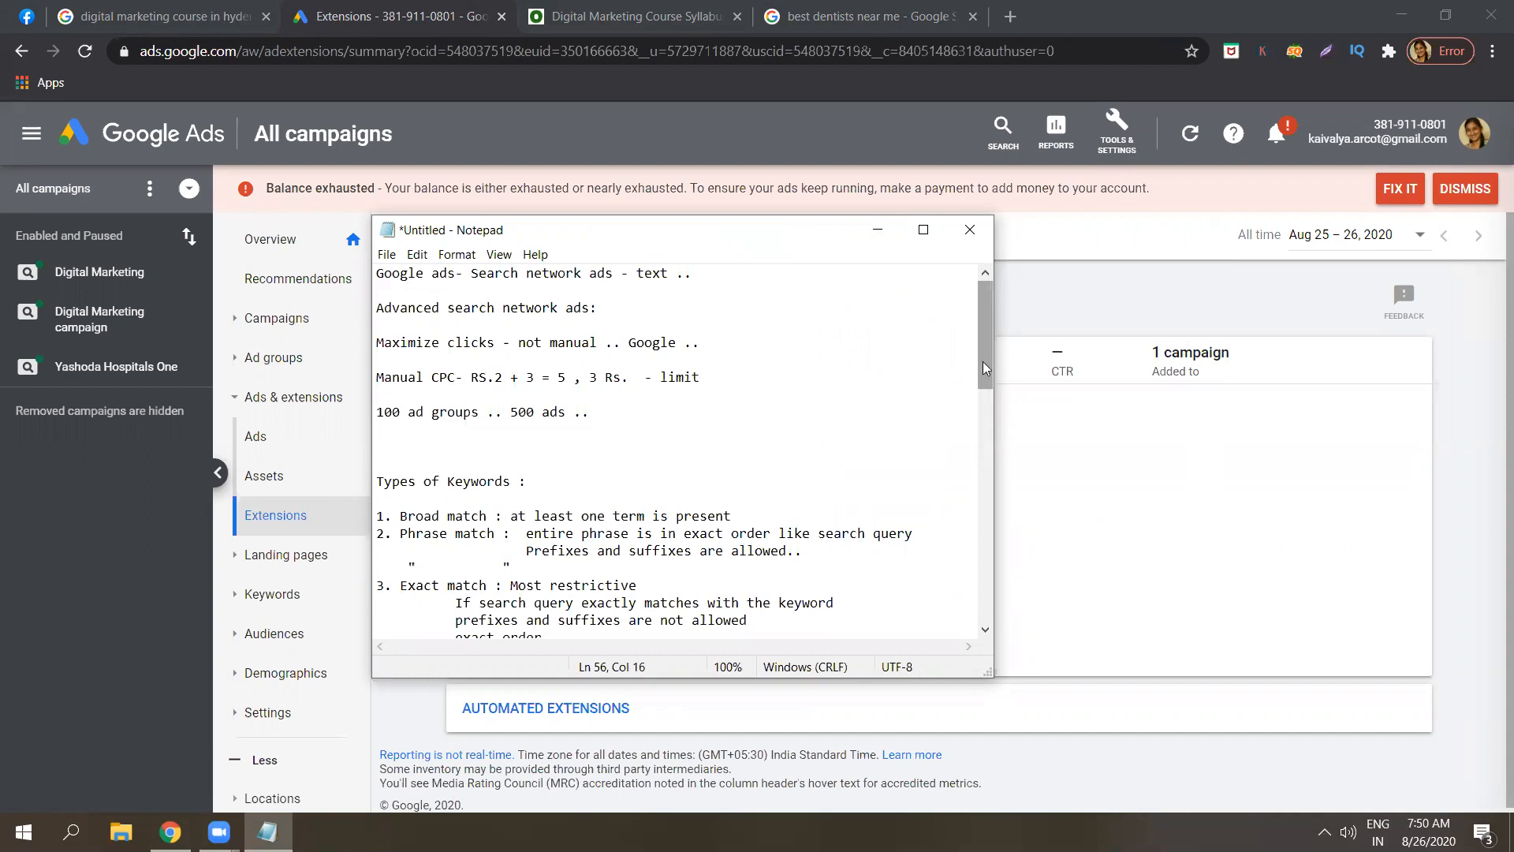
pyautogui.moveTo(983, 364); pyautogui.dragTo(983, 379)
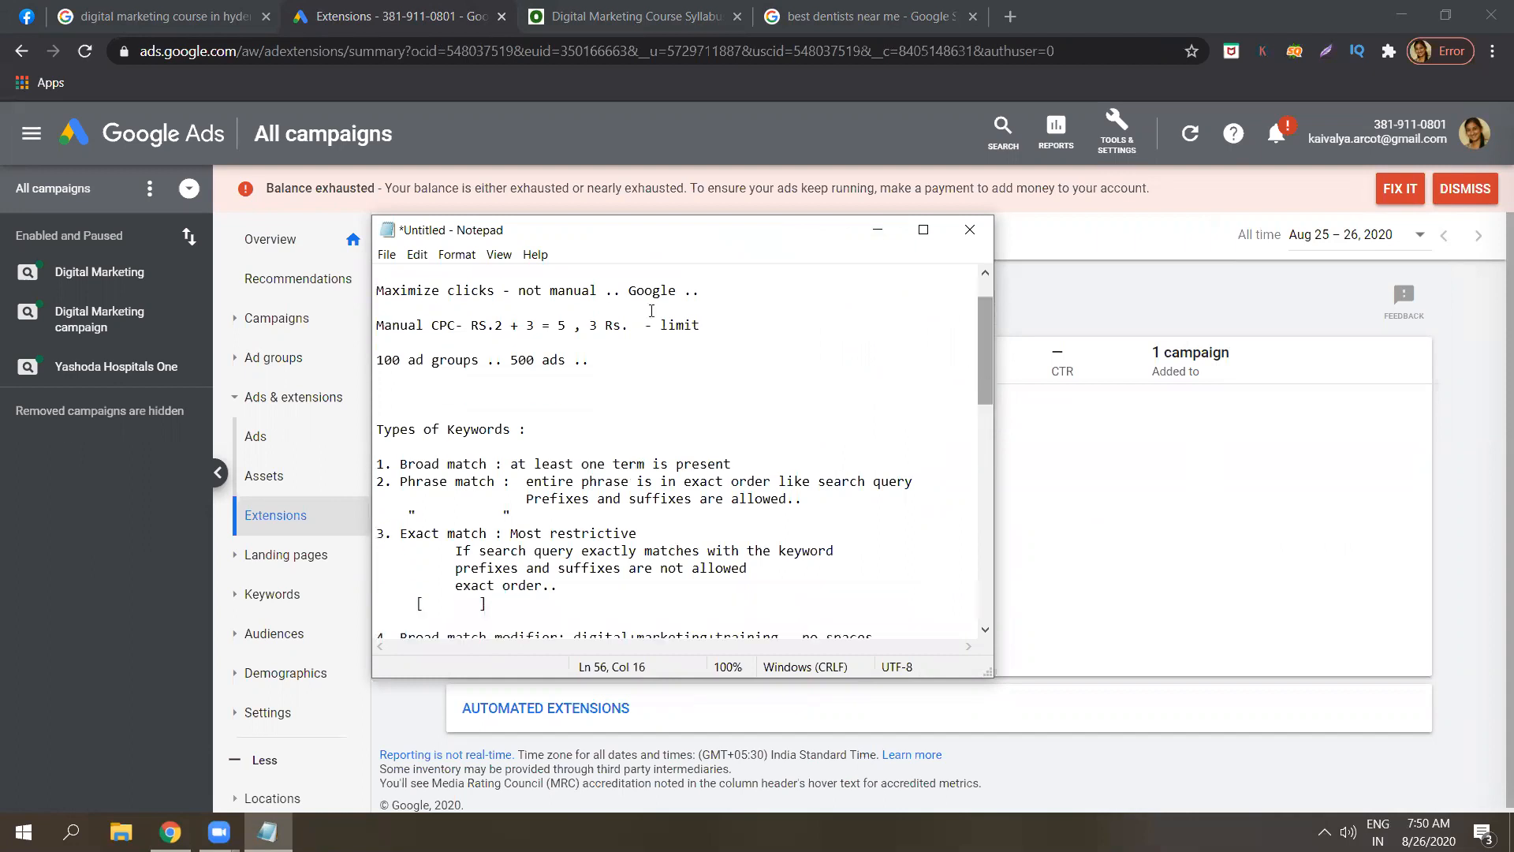
pyautogui.moveTo(498, 291); pyautogui.dragTo(377, 290)
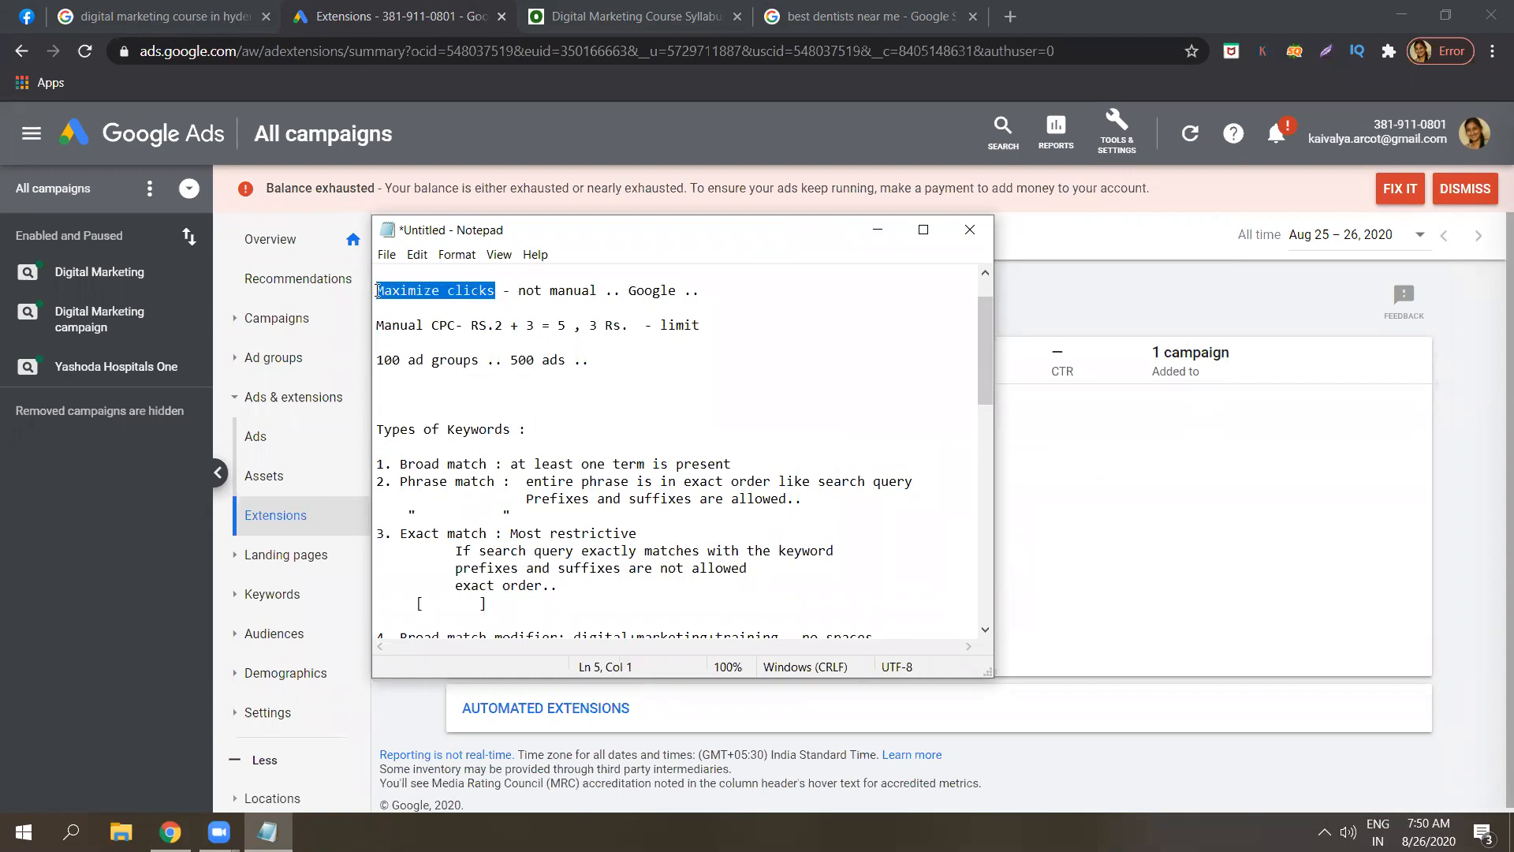
pyautogui.click(497, 300)
pyautogui.doubleClick(497, 299)
pyautogui.click(497, 298)
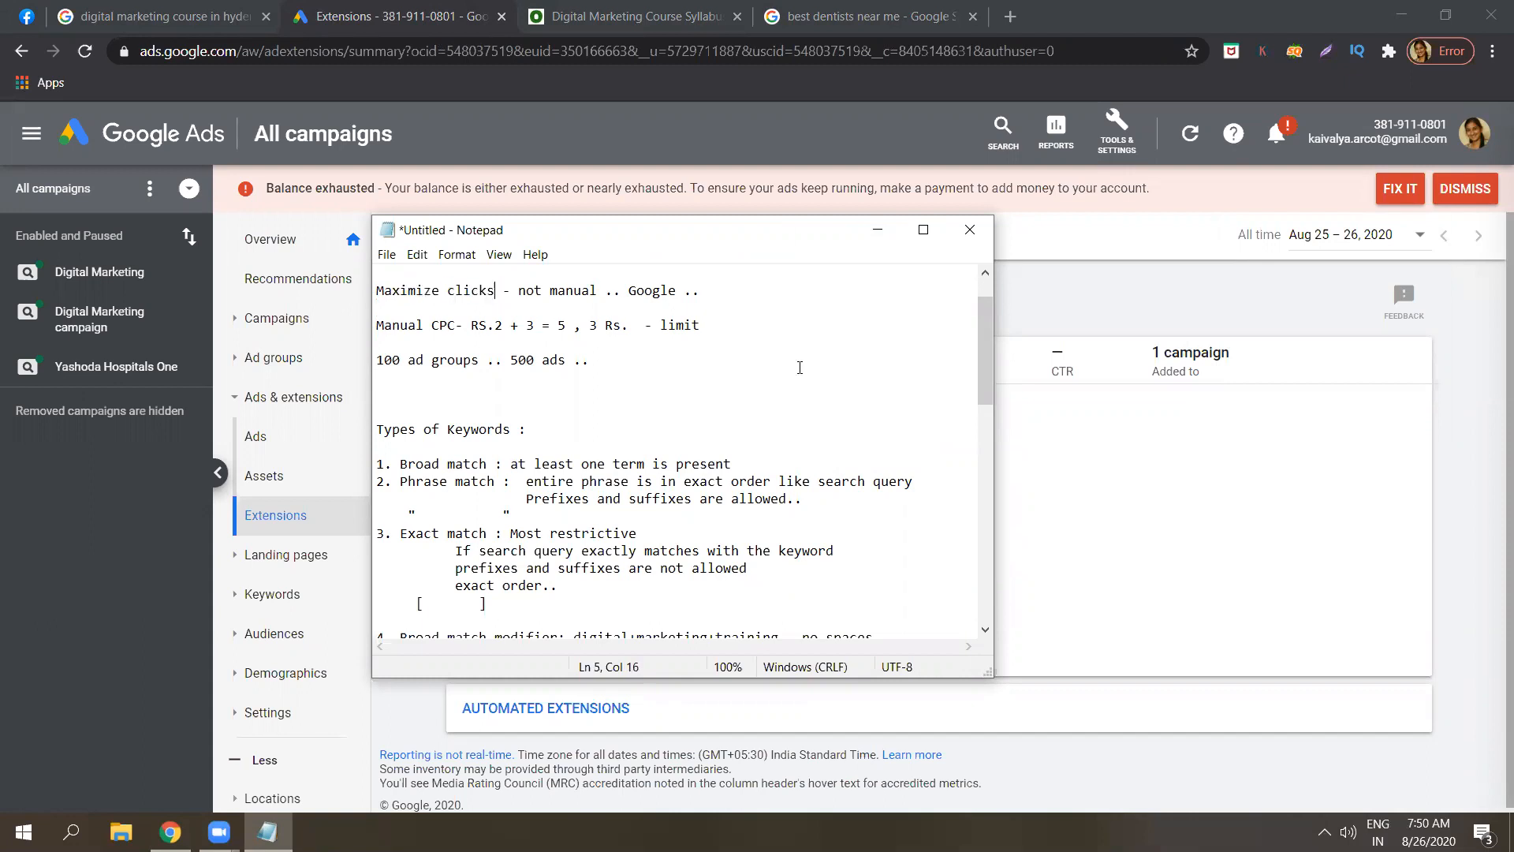
# Walk through the Exact, Phrase and negative keyword match notes, ending on the line below them.
pyautogui.moveTo(989, 391); pyautogui.dragTo(990, 430)
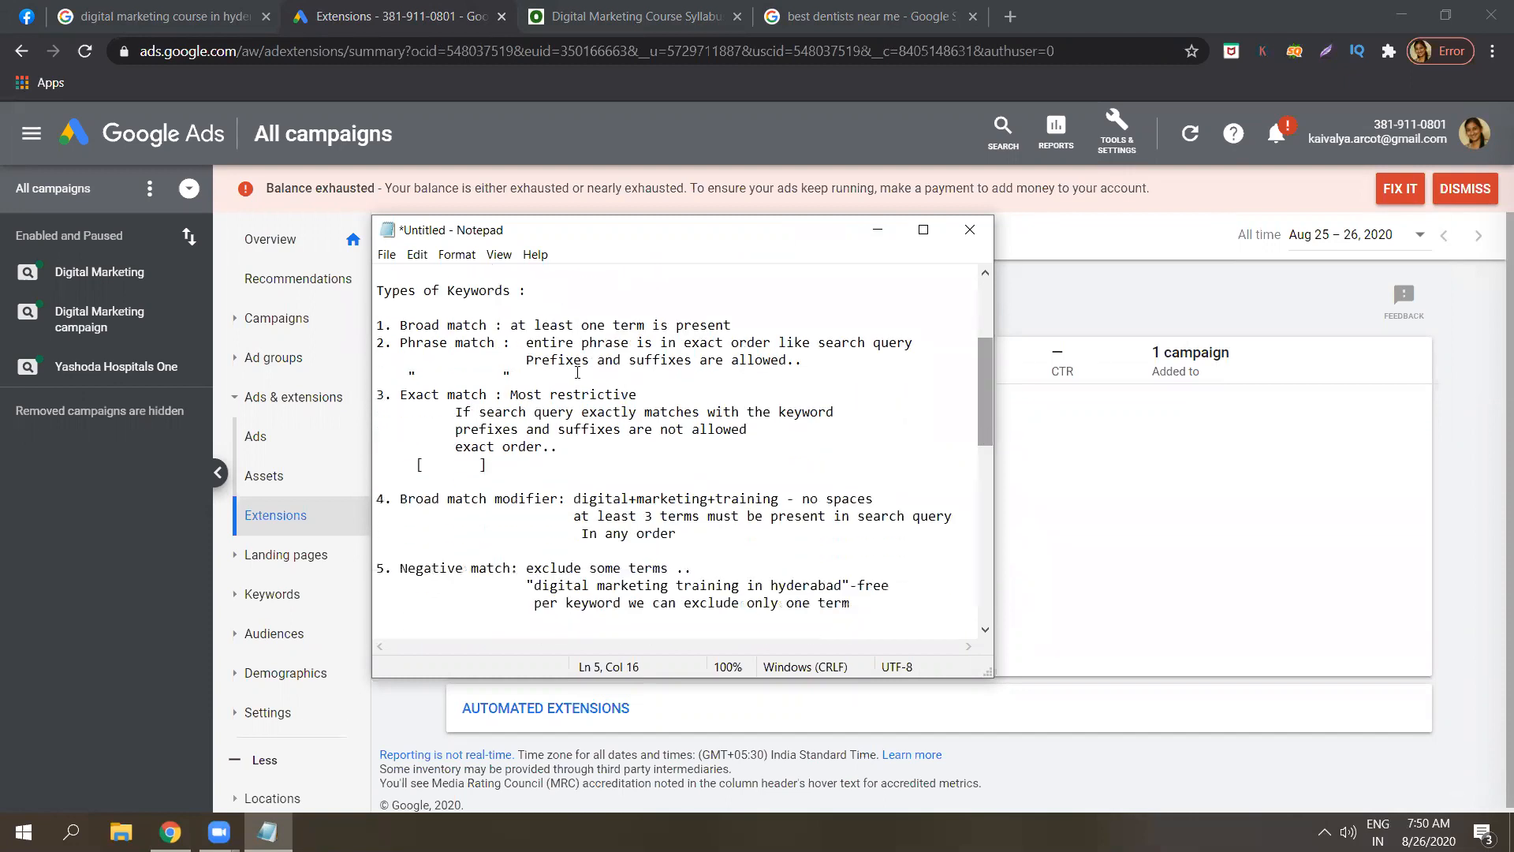
pyautogui.click(479, 341)
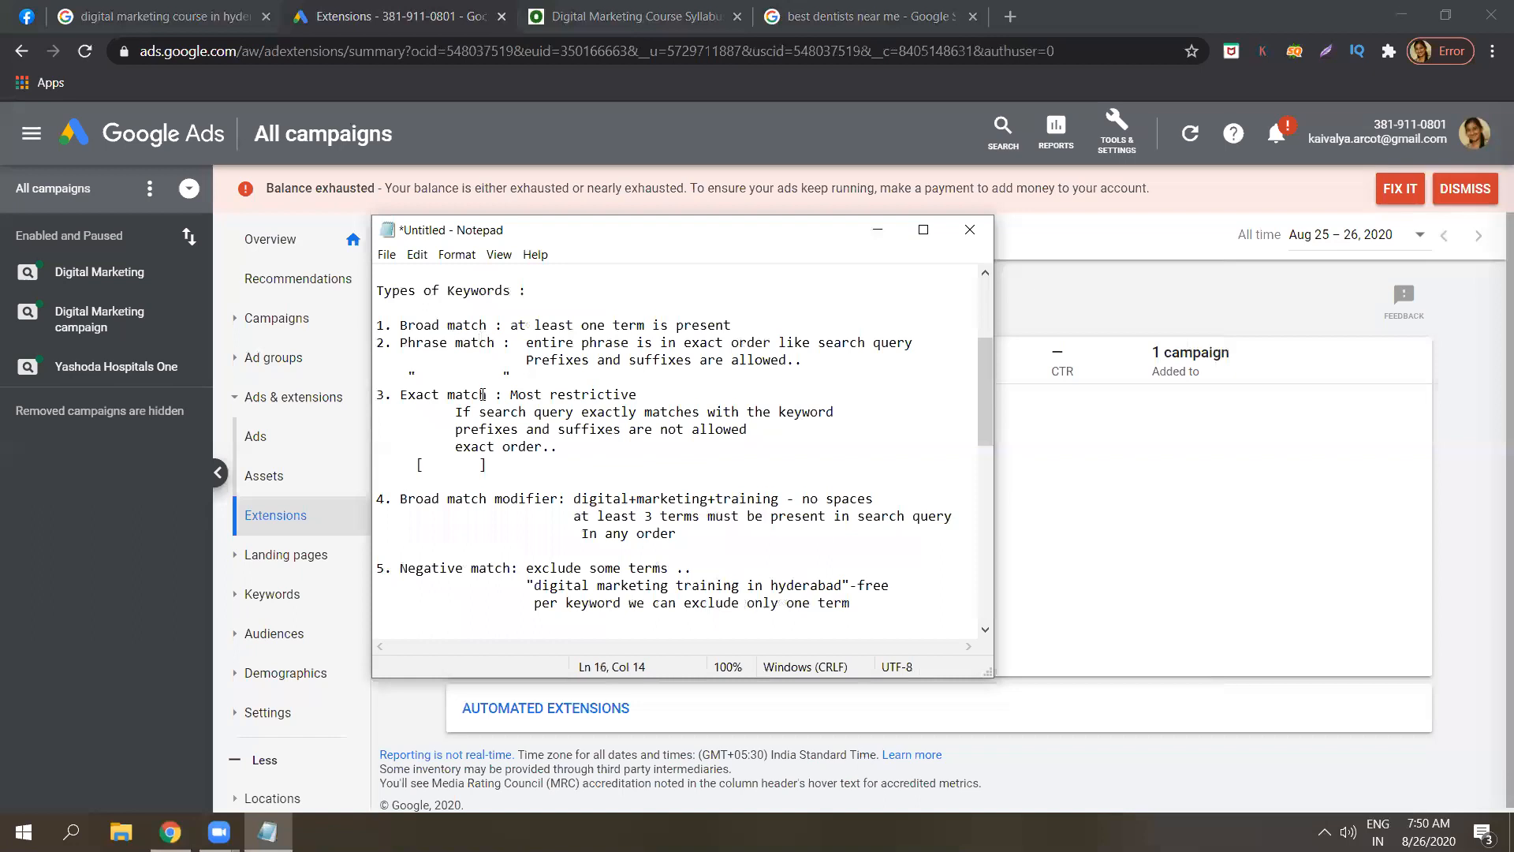
pyautogui.click(486, 582)
pyautogui.click(534, 566)
pyautogui.click(513, 339)
pyautogui.click(850, 611)
# Review the low and high range top-of-page bid lines in the notes.
pyautogui.moveTo(987, 433); pyautogui.dragTo(990, 542)
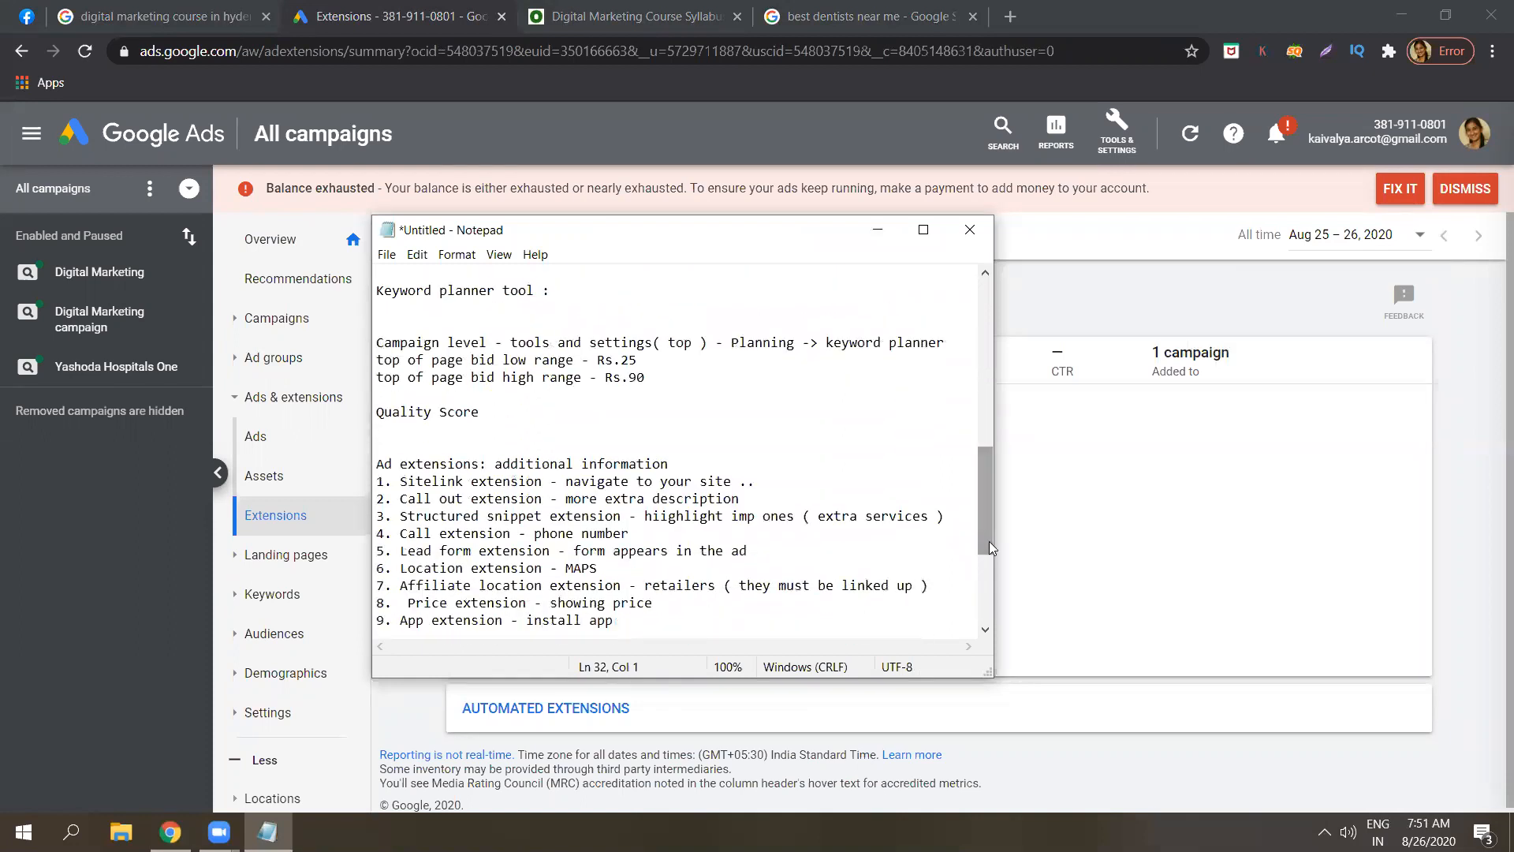
pyautogui.click(672, 378)
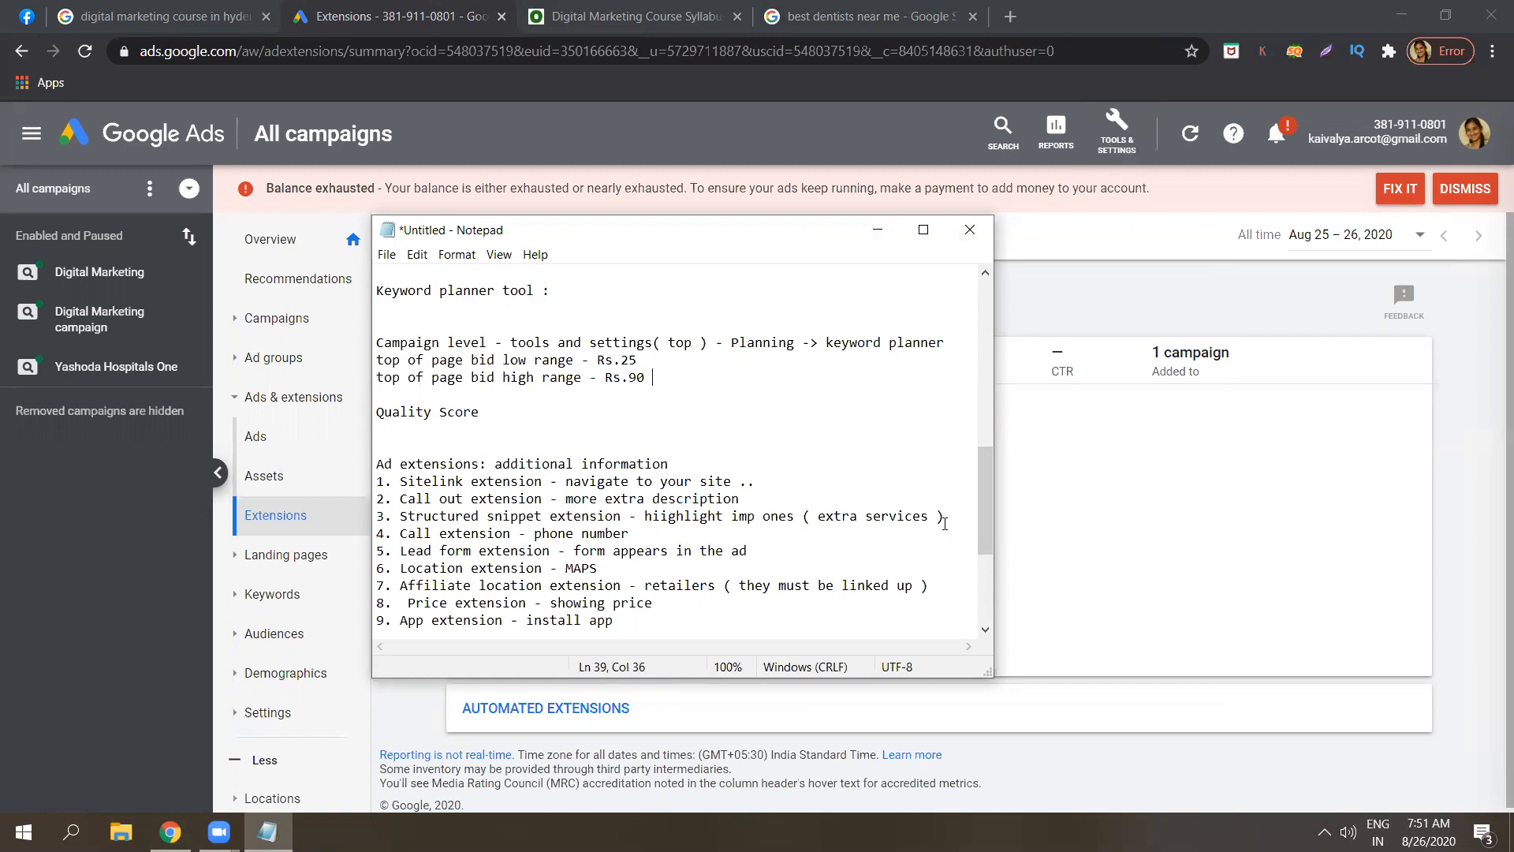
pyautogui.moveTo(990, 538); pyautogui.dragTo(989, 548)
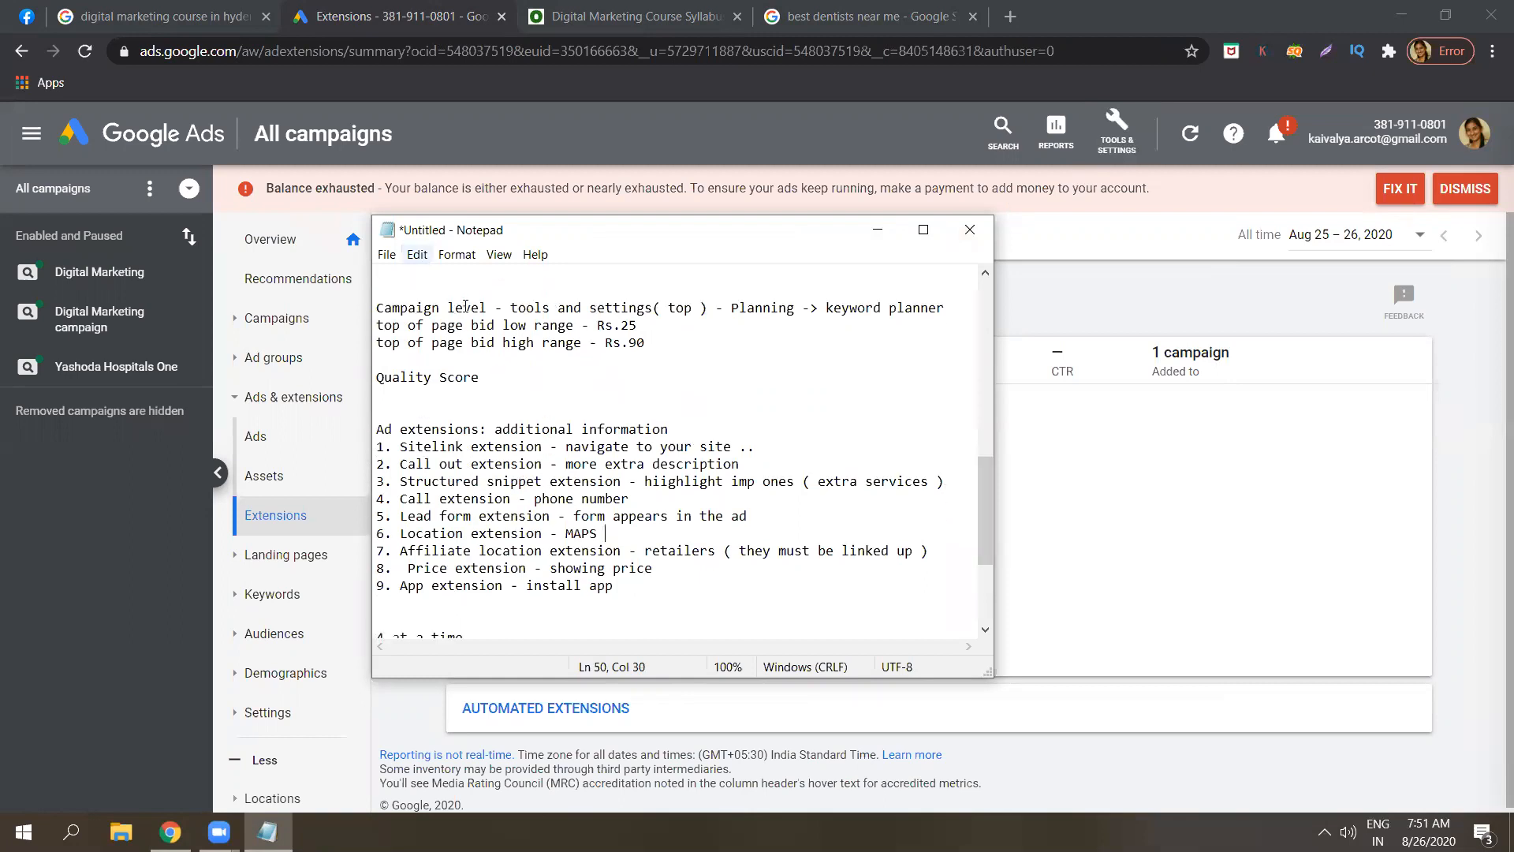
pyautogui.doubleClick(483, 326)
pyautogui.click(482, 326)
pyautogui.doubleClick(485, 343)
pyautogui.click(485, 344)
# Append '( seperate class )' to the Quality Score line, then scroll back to the notes' top.
pyautogui.click(499, 380)
pyautogui.write('( seperate class )')
pyautogui.click(566, 514)
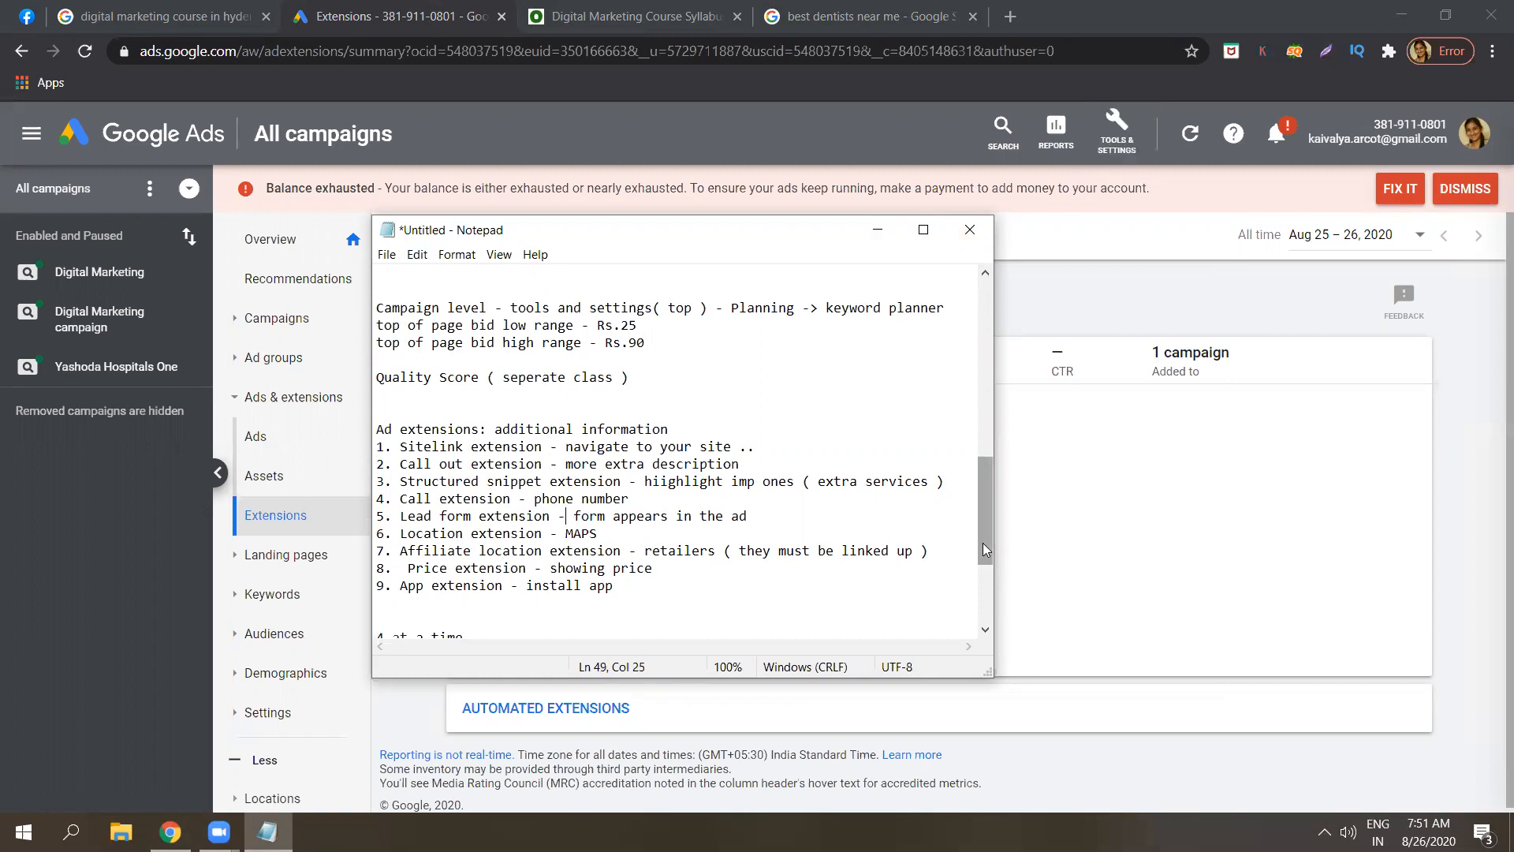
pyautogui.moveTo(983, 548); pyautogui.dragTo(988, 582)
pyautogui.click(636, 513)
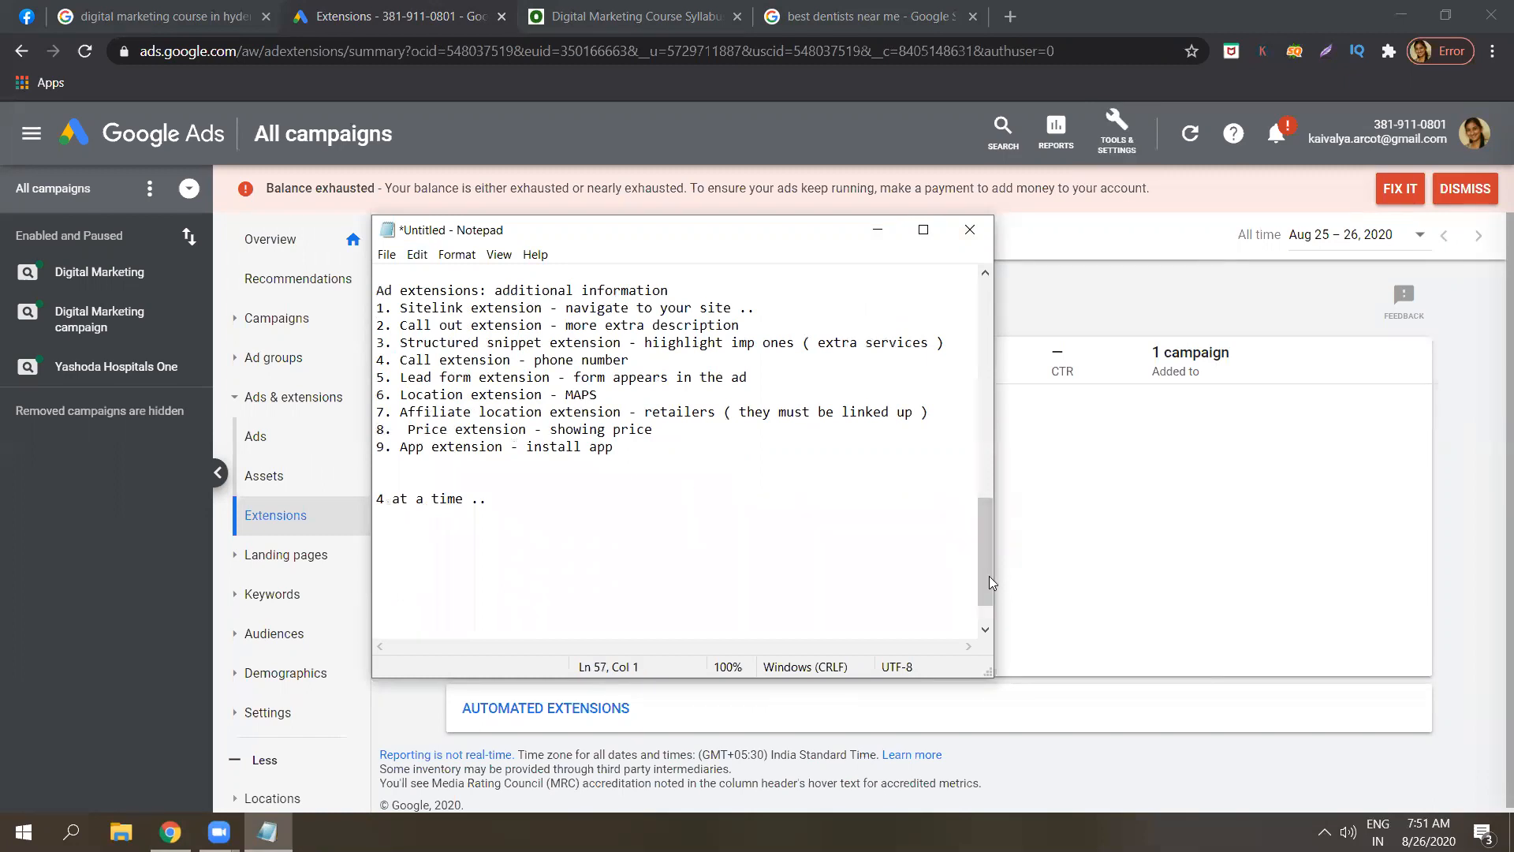
pyautogui.scroll(-1, 994, 587)
pyautogui.moveTo(999, 598); pyautogui.dragTo(1004, 339)
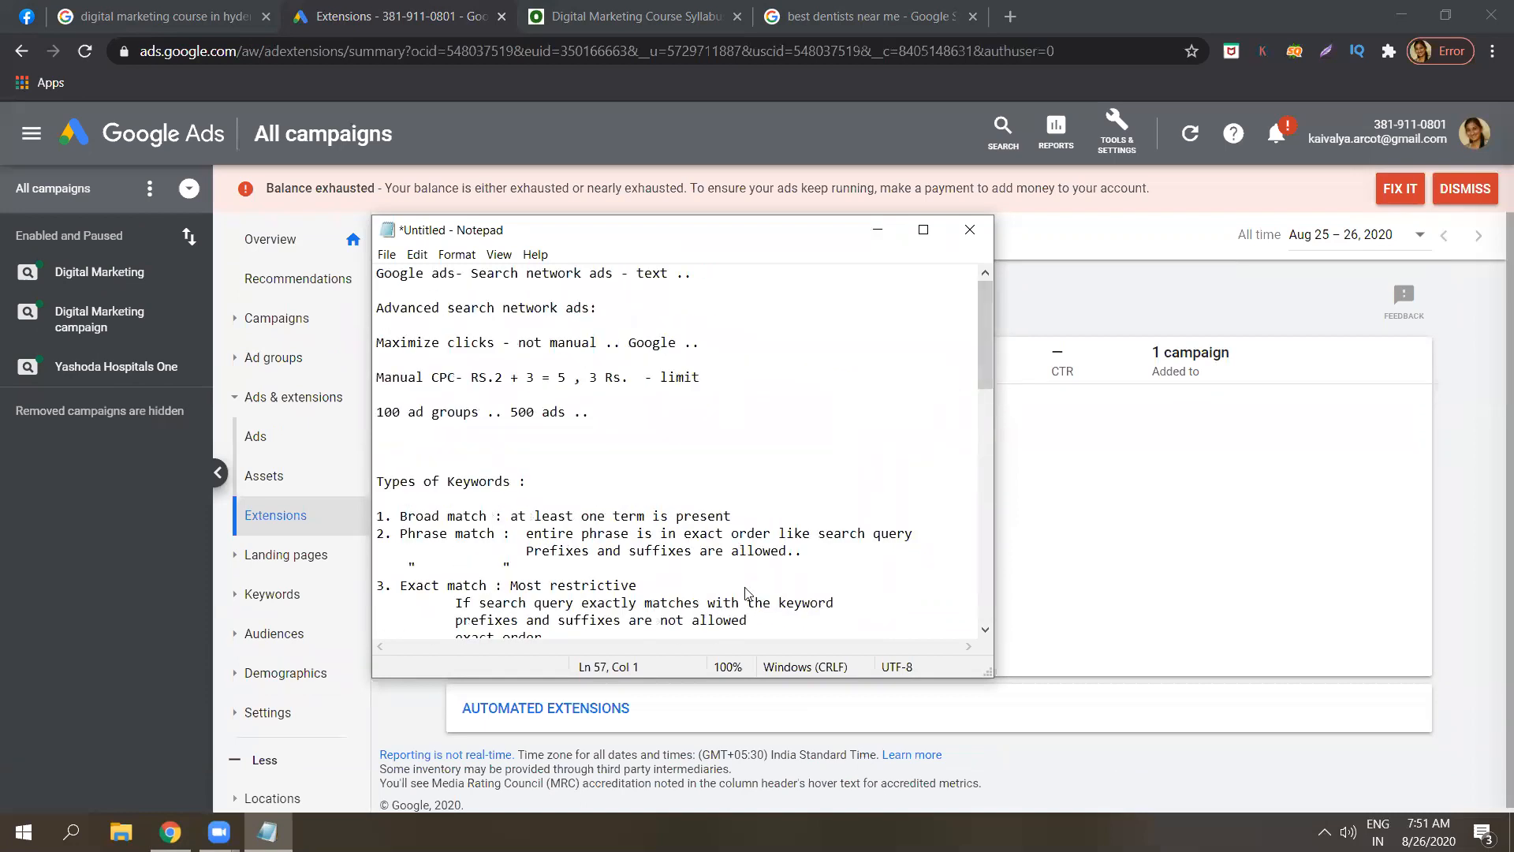